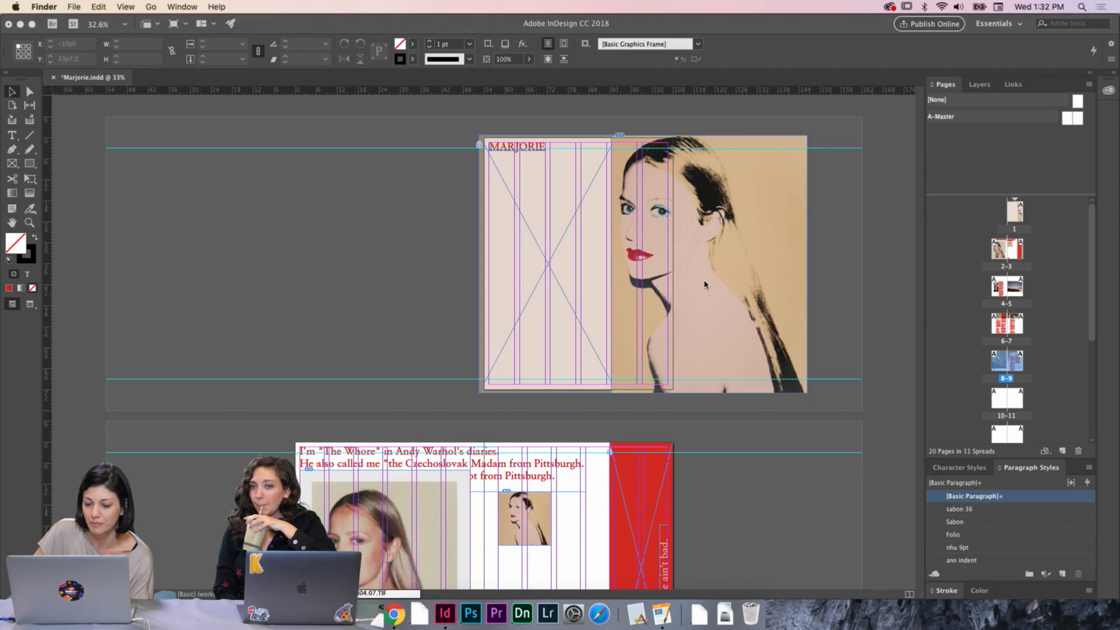
Preview the layout without guides and frame edges, and review the spreads from the cover through the blank pages 10–11
click(438, 242)
key(w)
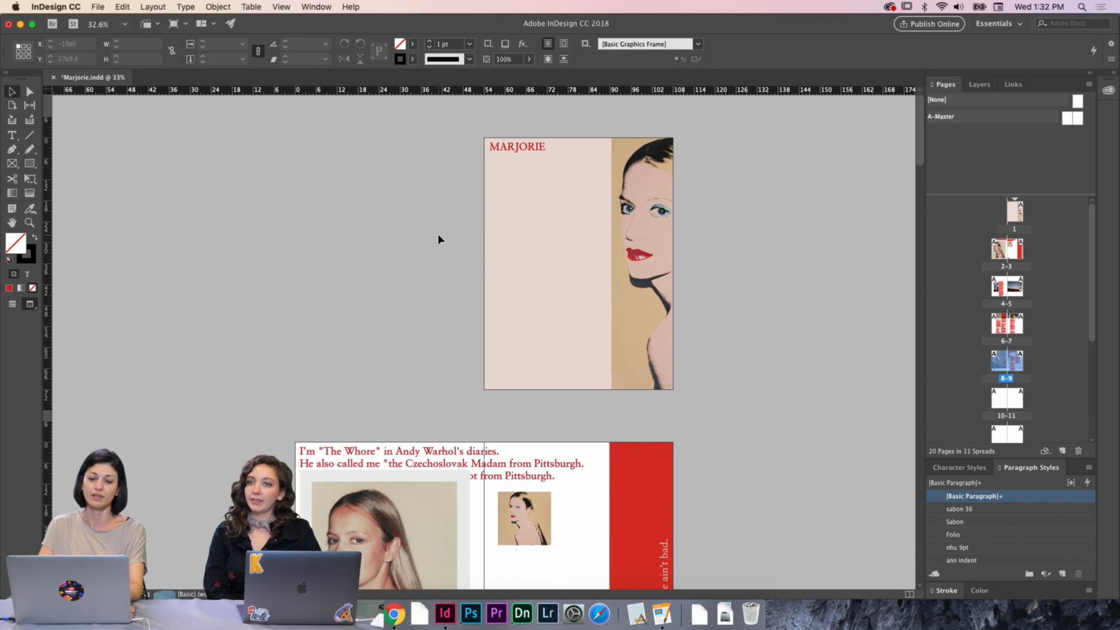
scroll(438, 233, down, 5)
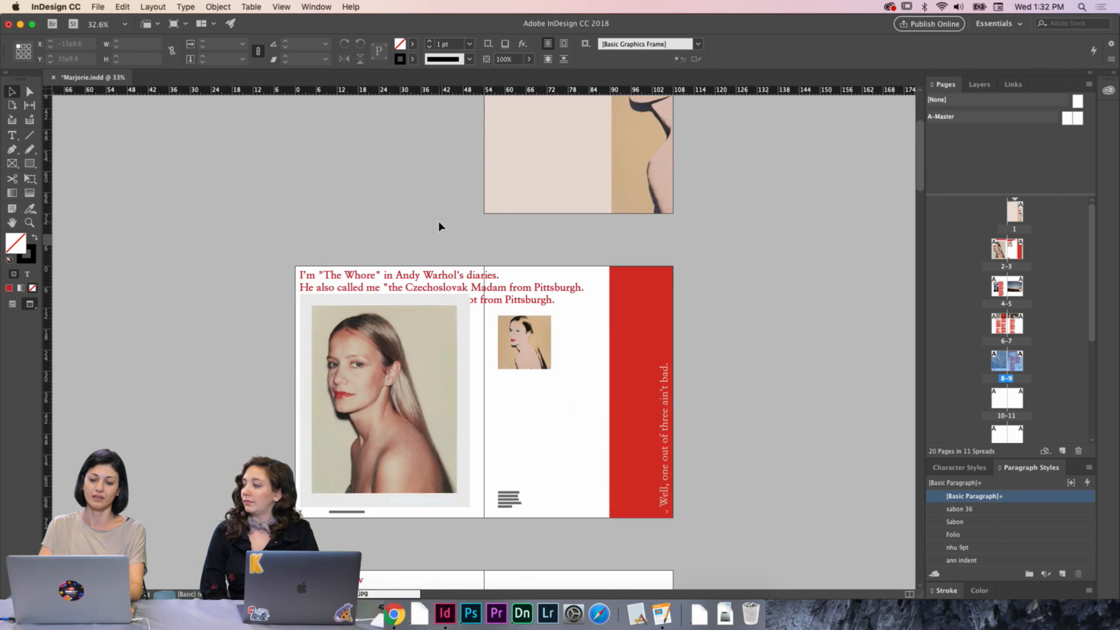
scroll(438, 227, down, 2)
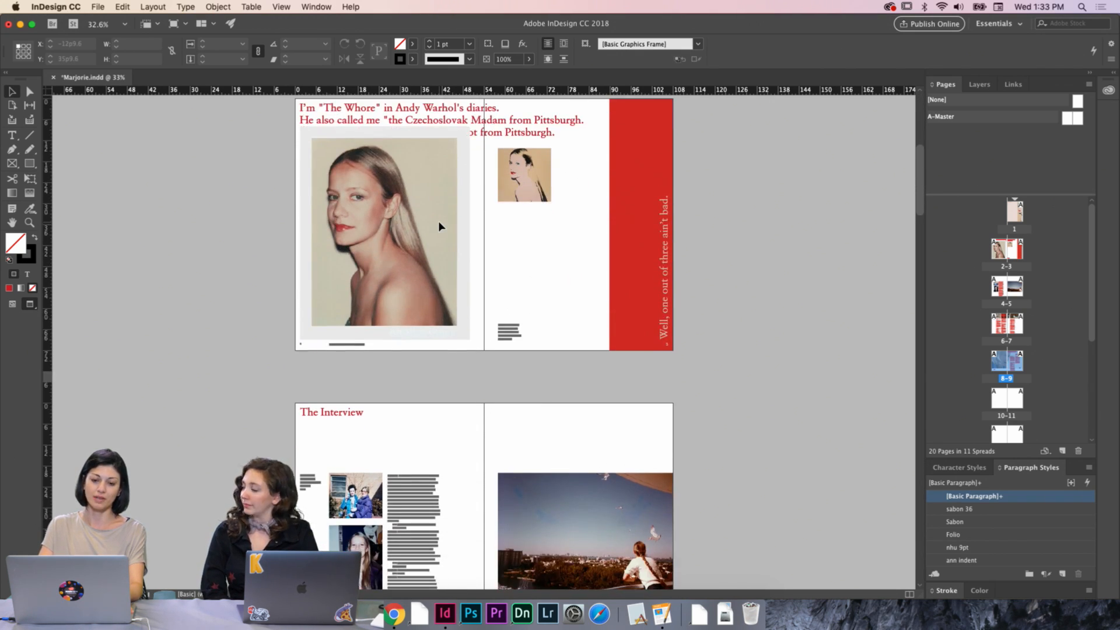
scroll(469, 270, down, 3)
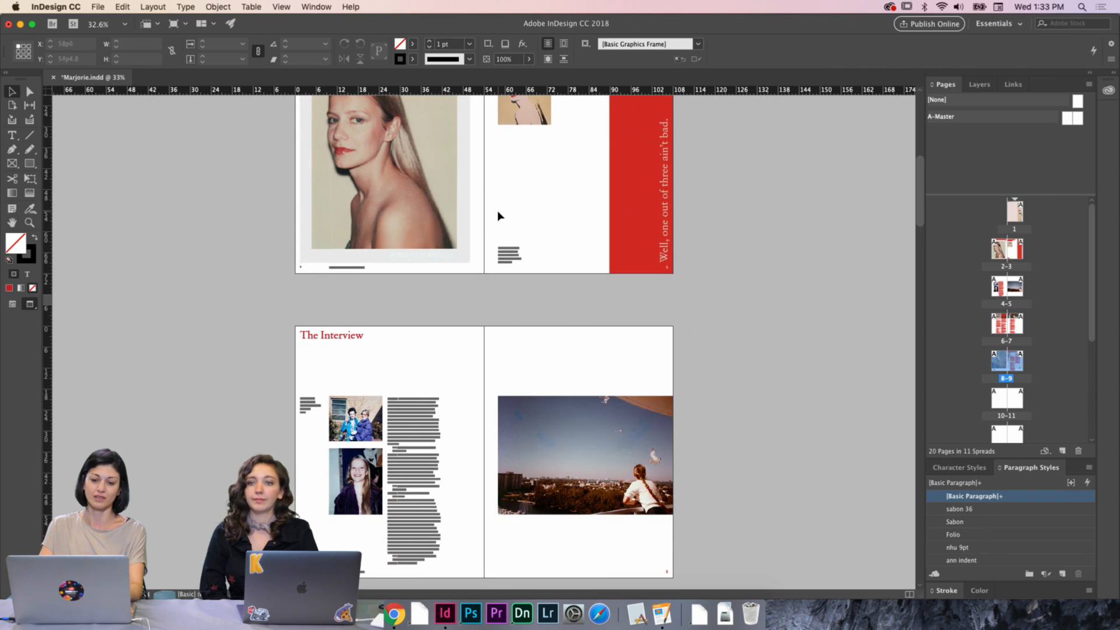
scroll(499, 217, down, 3)
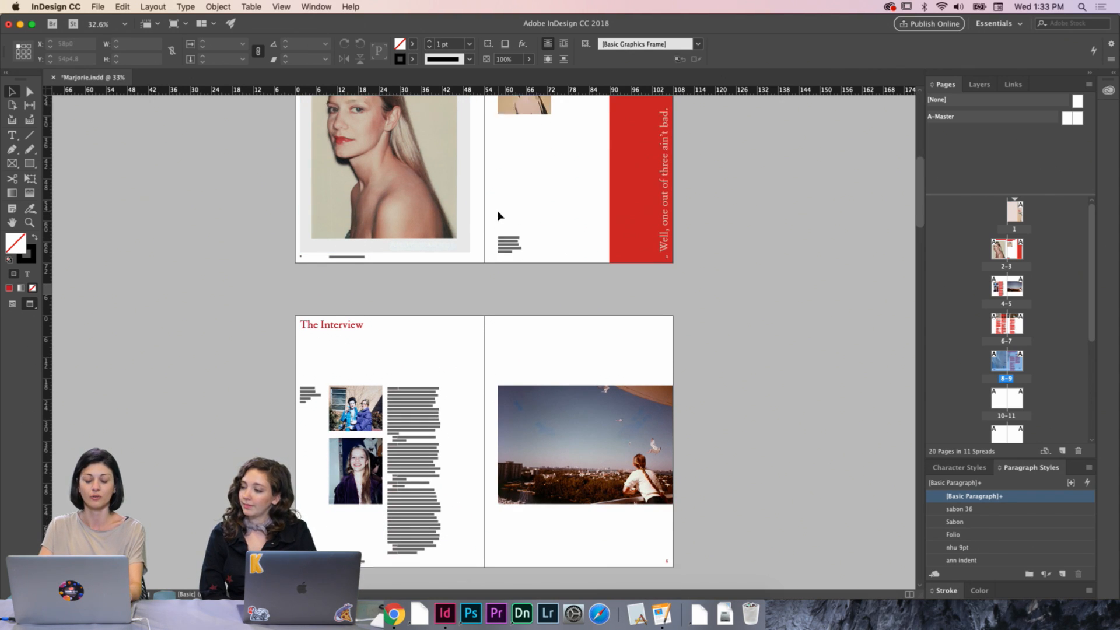
scroll(479, 331, down, 15)
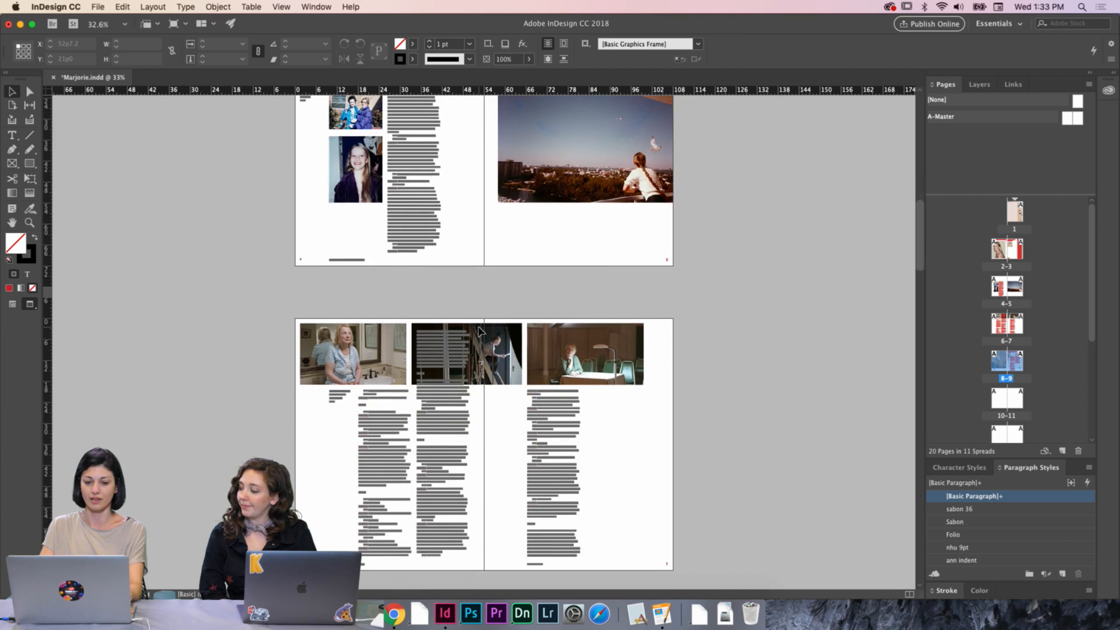
scroll(495, 331, down, 10)
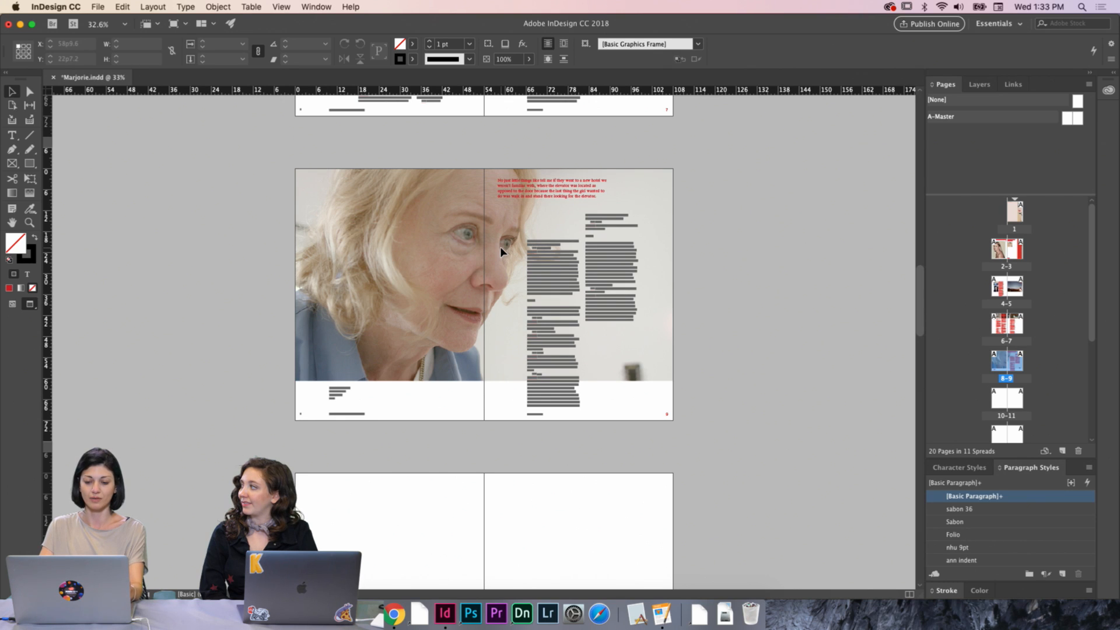
scroll(501, 248, down, 1)
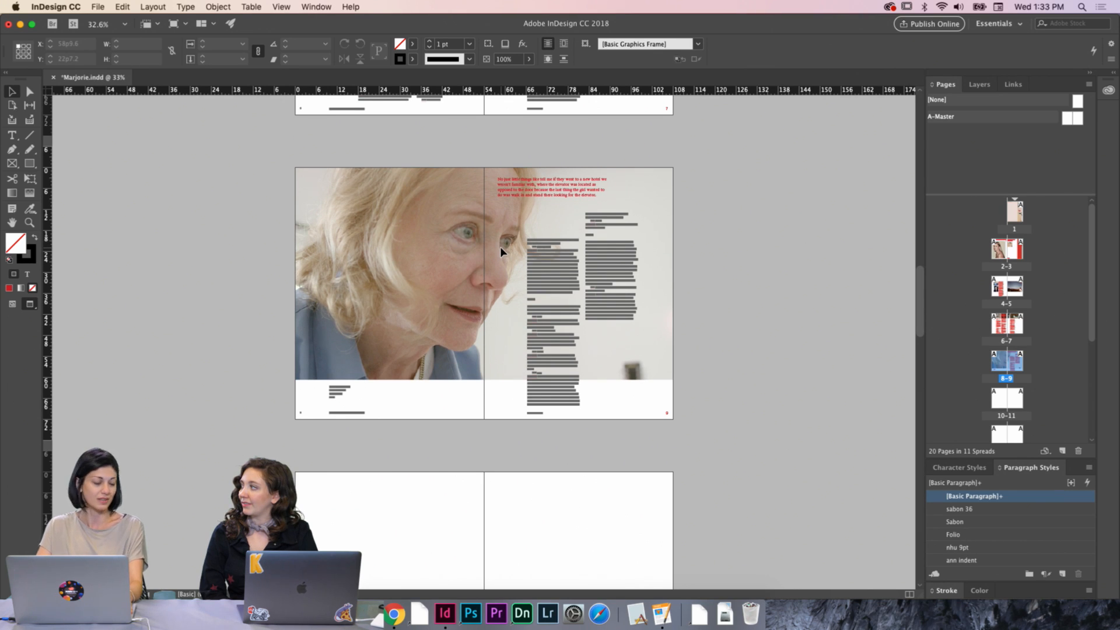
scroll(500, 252, down, 5)
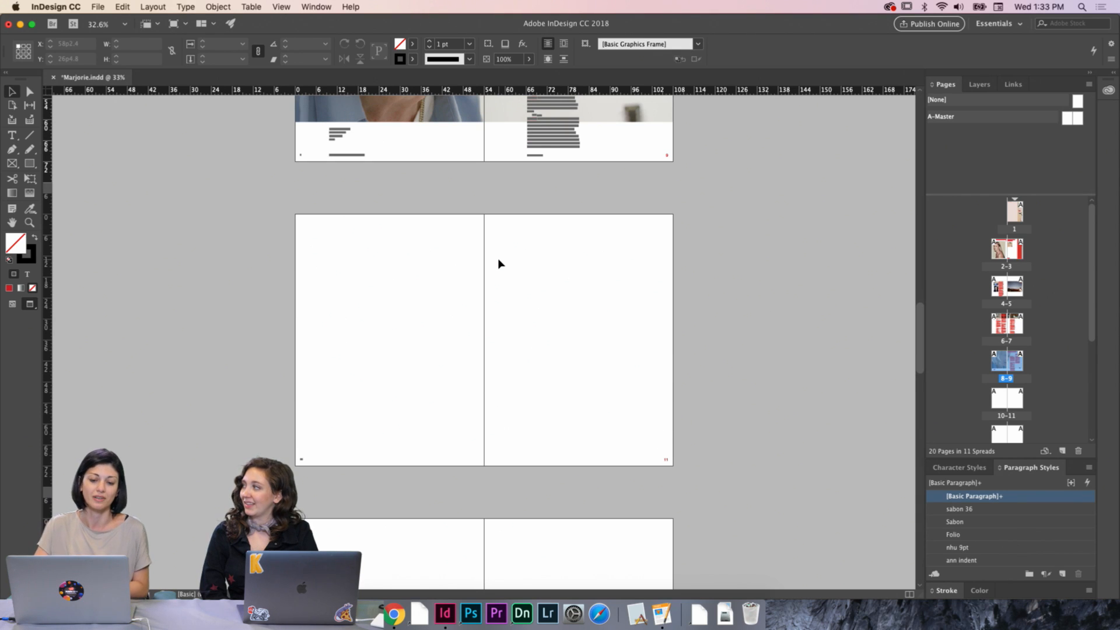
scroll(498, 264, up, 15)
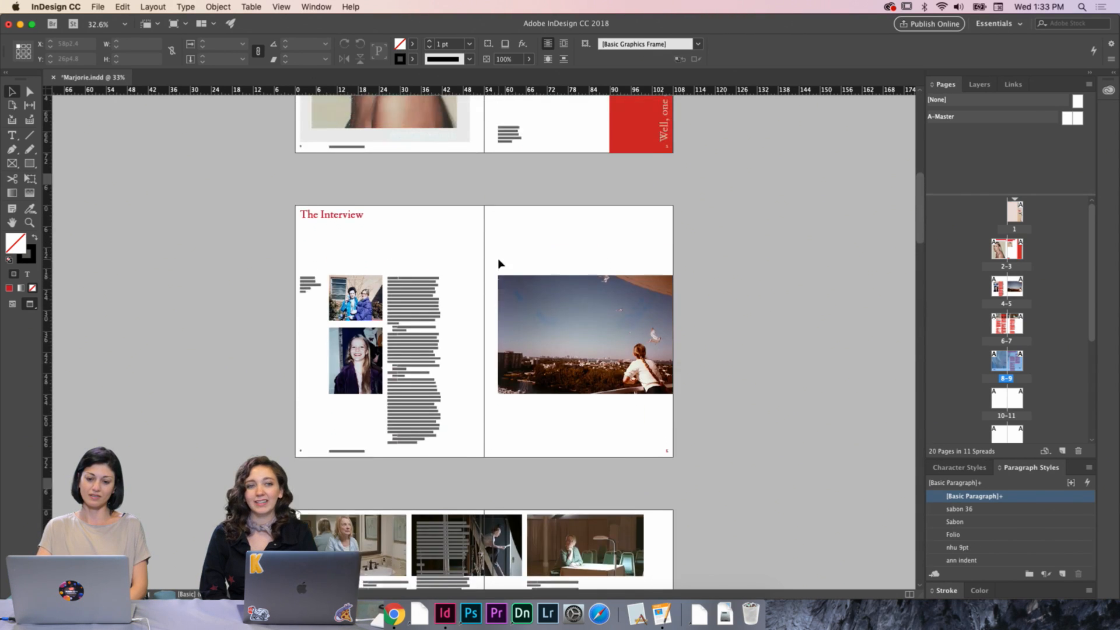
scroll(499, 262, up, 15)
scroll(498, 257, down, 20)
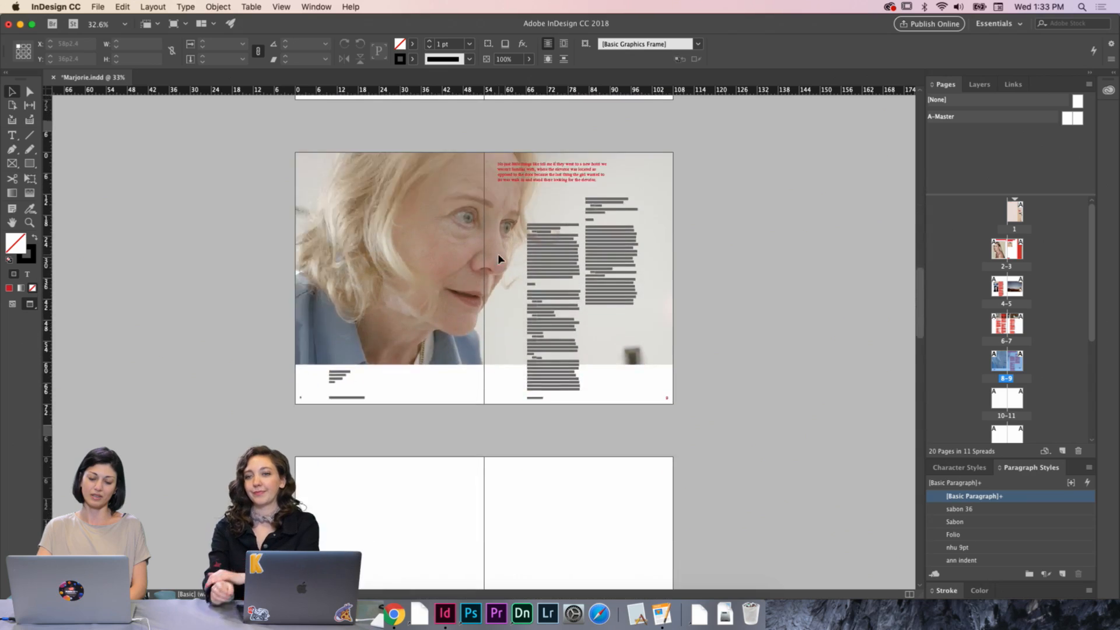
scroll(499, 256, down, 5)
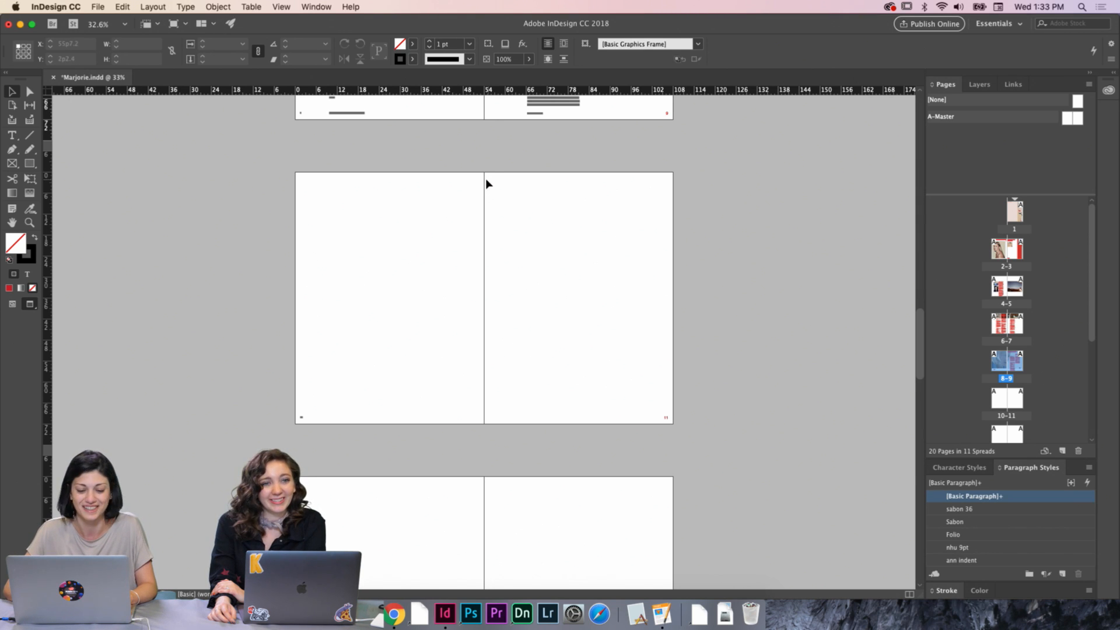
Look back over the finished spreads from pages 8–9 to pages 2–3, and examine the stills and interview text on pages 6–7 up close
scroll(482, 181, up, 5)
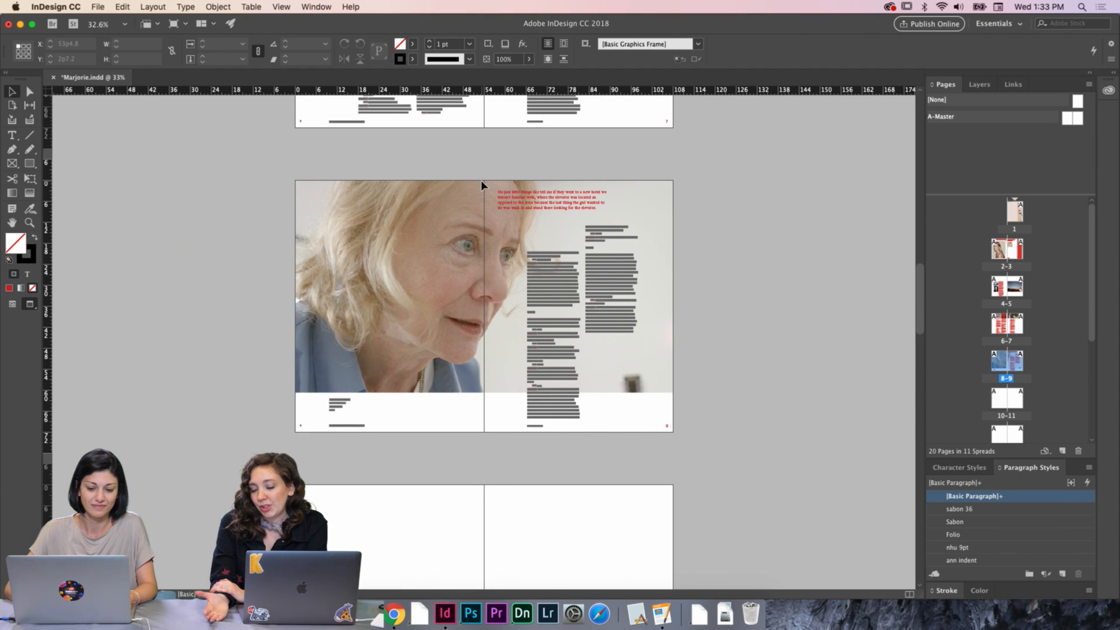
scroll(482, 182, up, 3)
scroll(482, 185, up, 6)
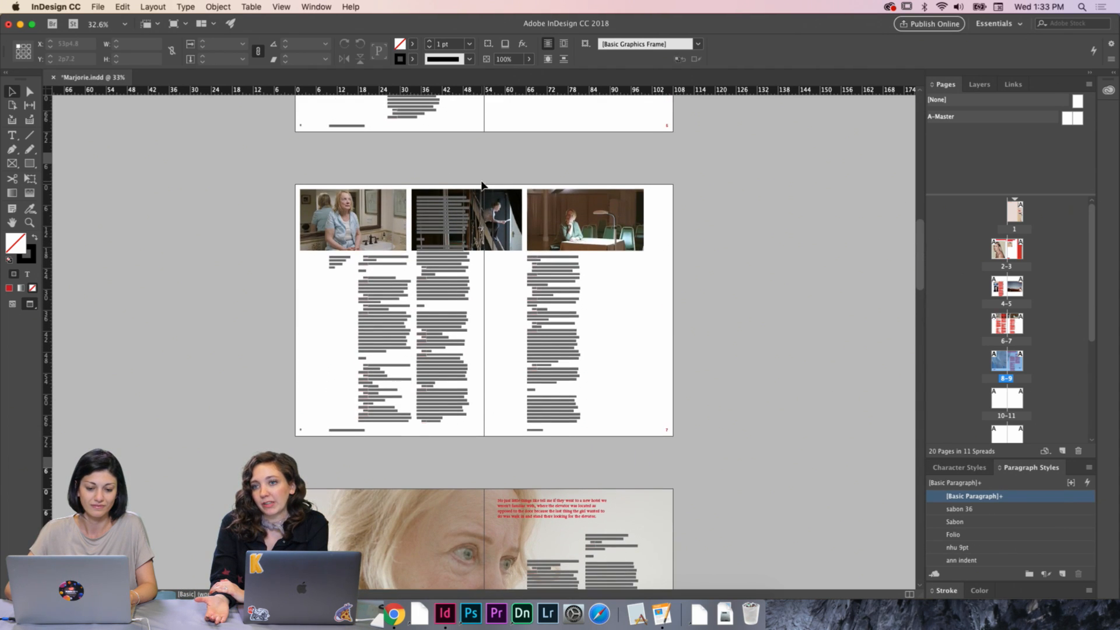
scroll(481, 185, up, 2)
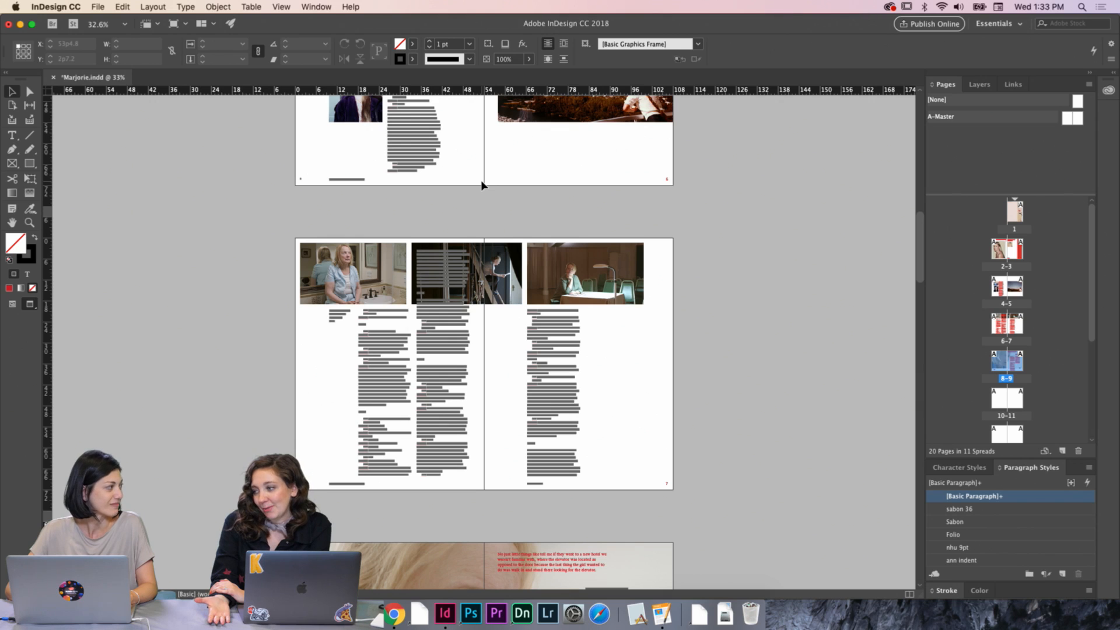
scroll(482, 185, up, 10)
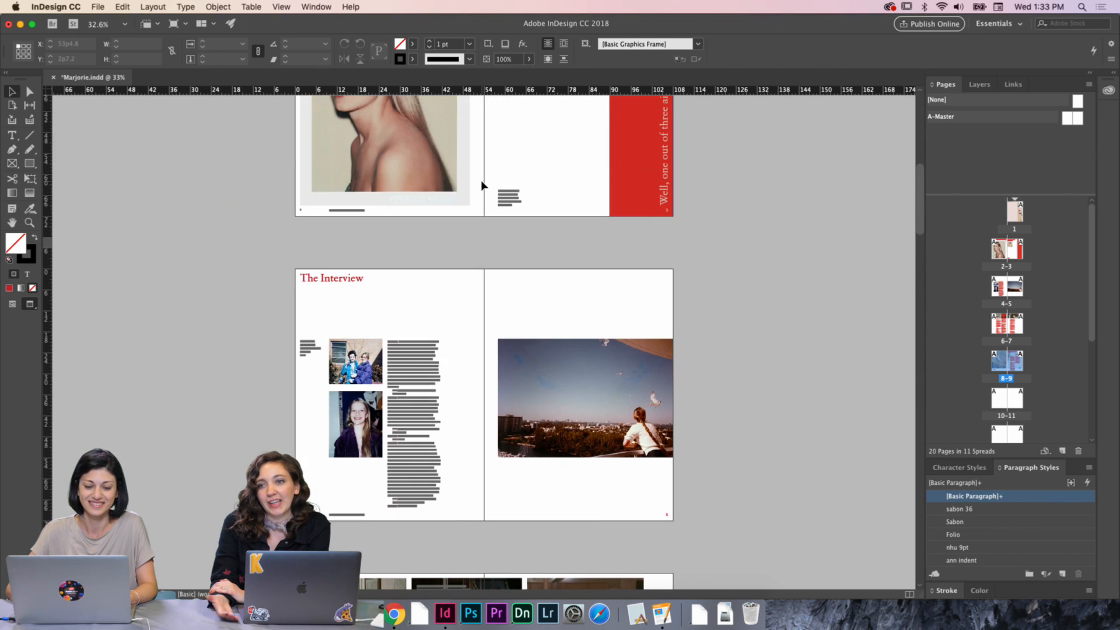
scroll(481, 185, up, 7)
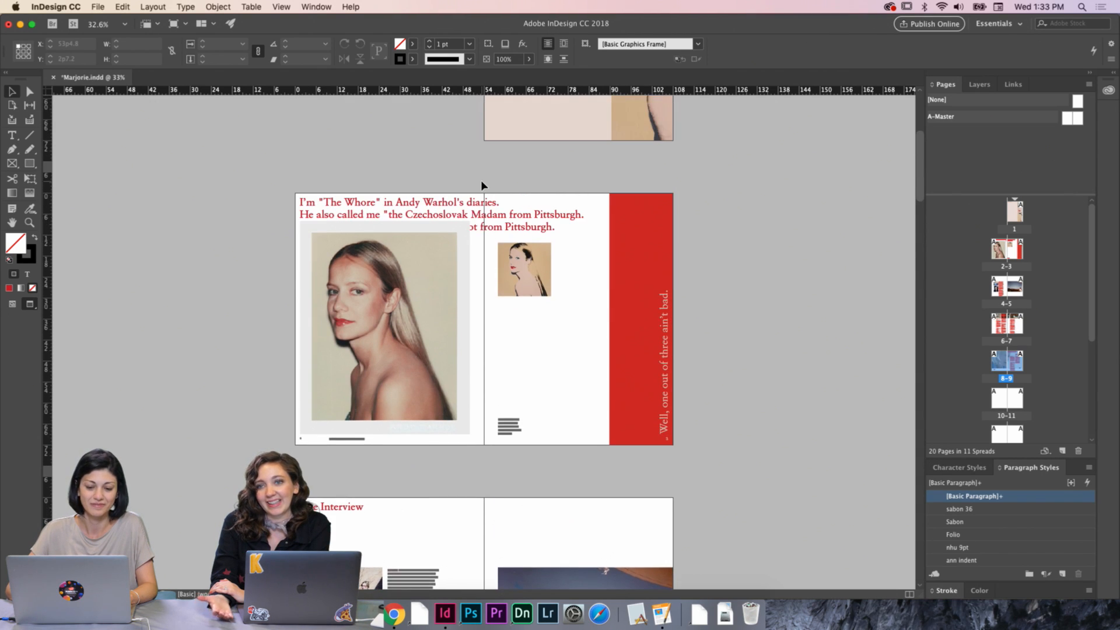
scroll(481, 184, down, 17)
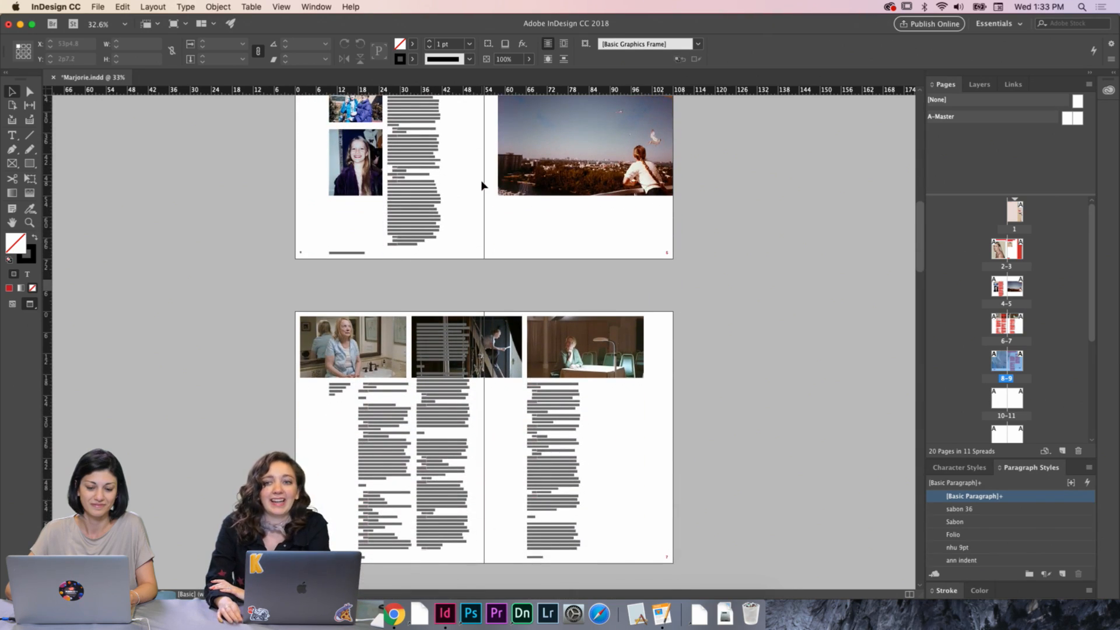
scroll(481, 185, down, 4)
alt+scroll(481, 185, up, 4)
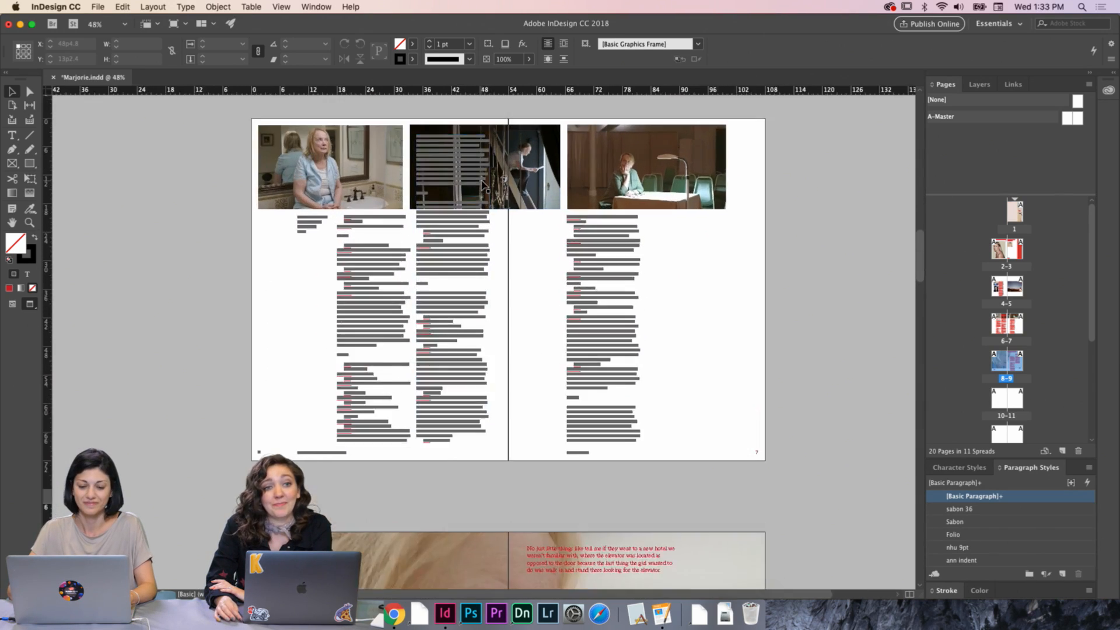
scroll(482, 186, up, 20)
scroll(482, 185, down, 20)
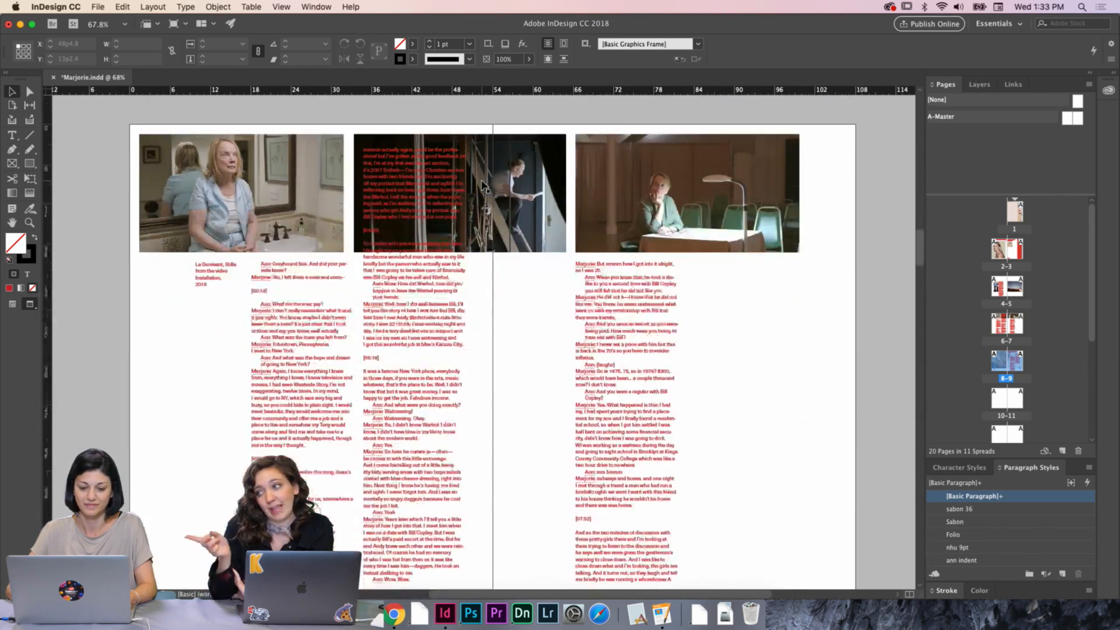
scroll(481, 186, down, 20)
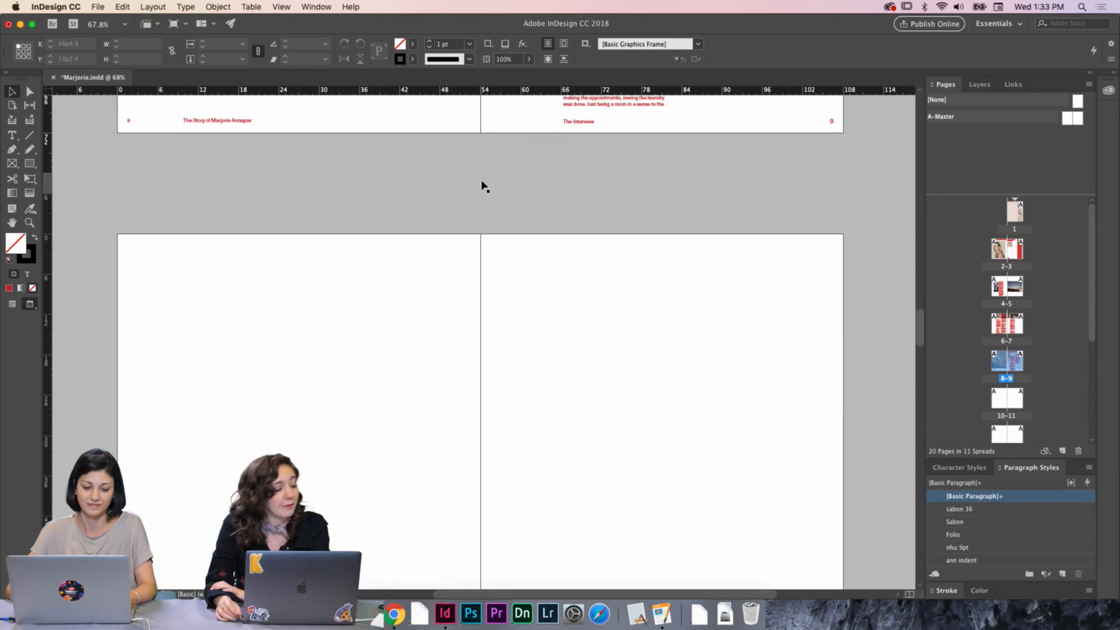
With the guides shown, copy "The Interview" heading from page 4 and place the copy at the upper-left margin corner of page 10
scroll(482, 186, down, 2)
alt+scroll(482, 186, down, 2)
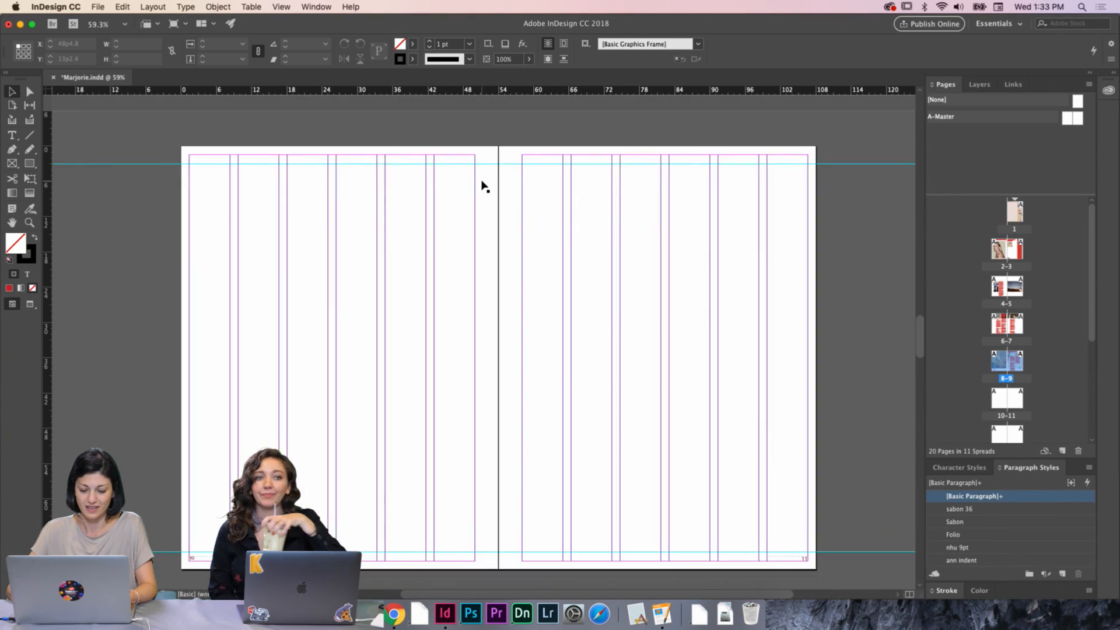
scroll(482, 185, up, 4)
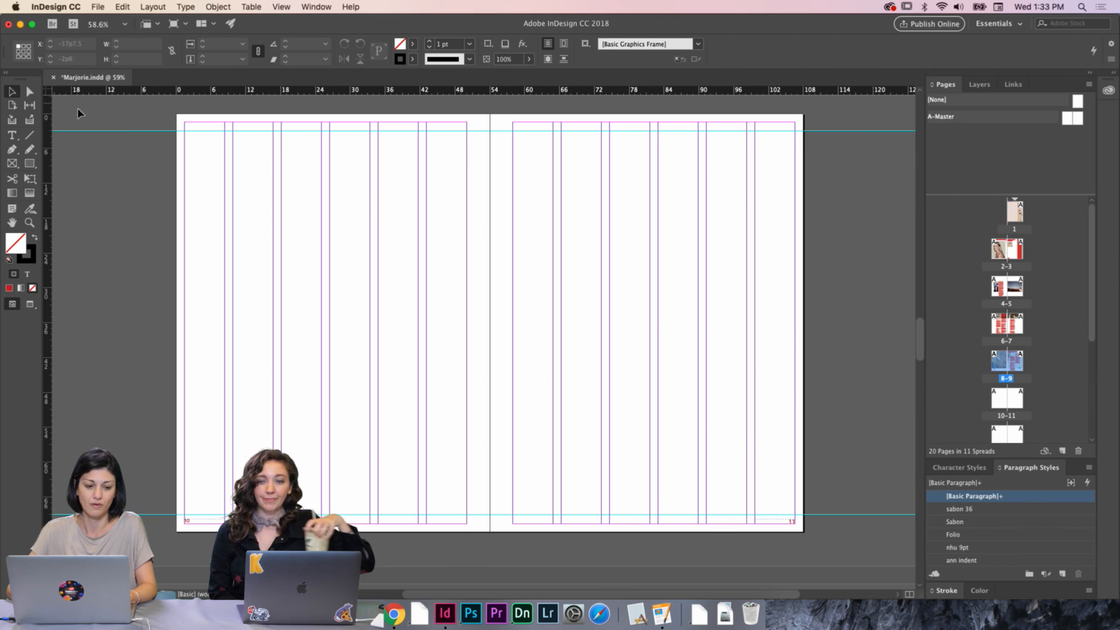
scroll(205, 185, up, 20)
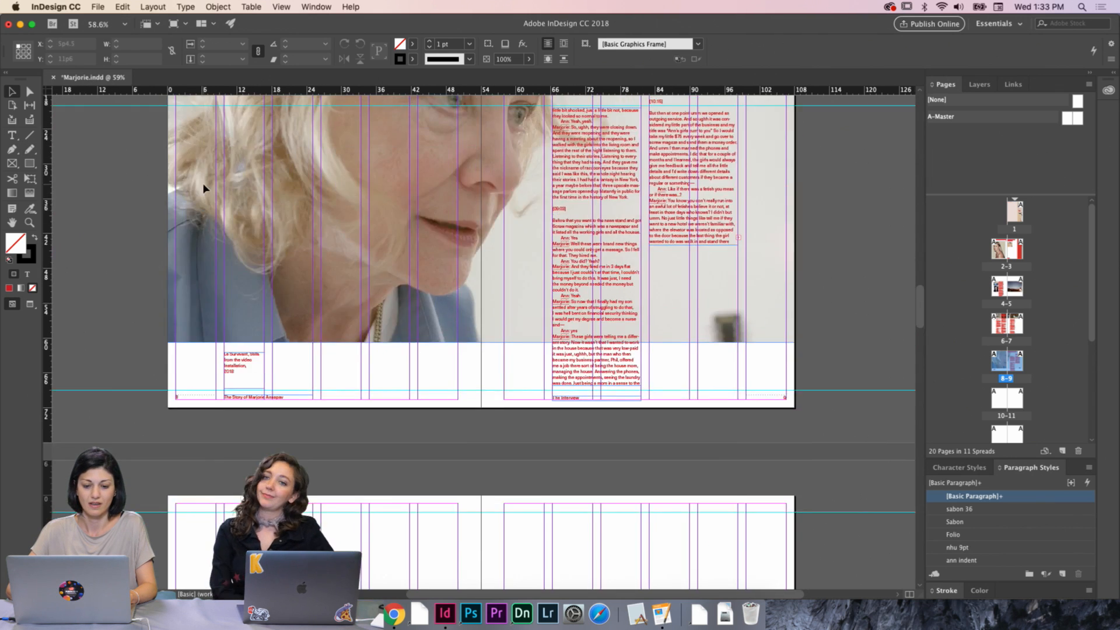
scroll(204, 188, up, 15)
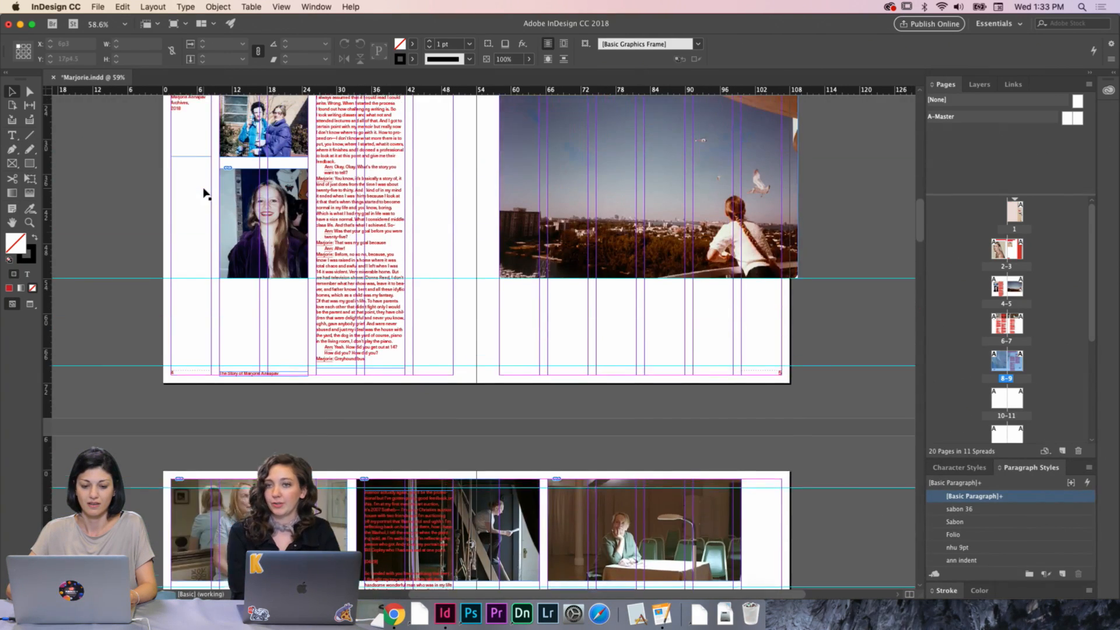
click(206, 115)
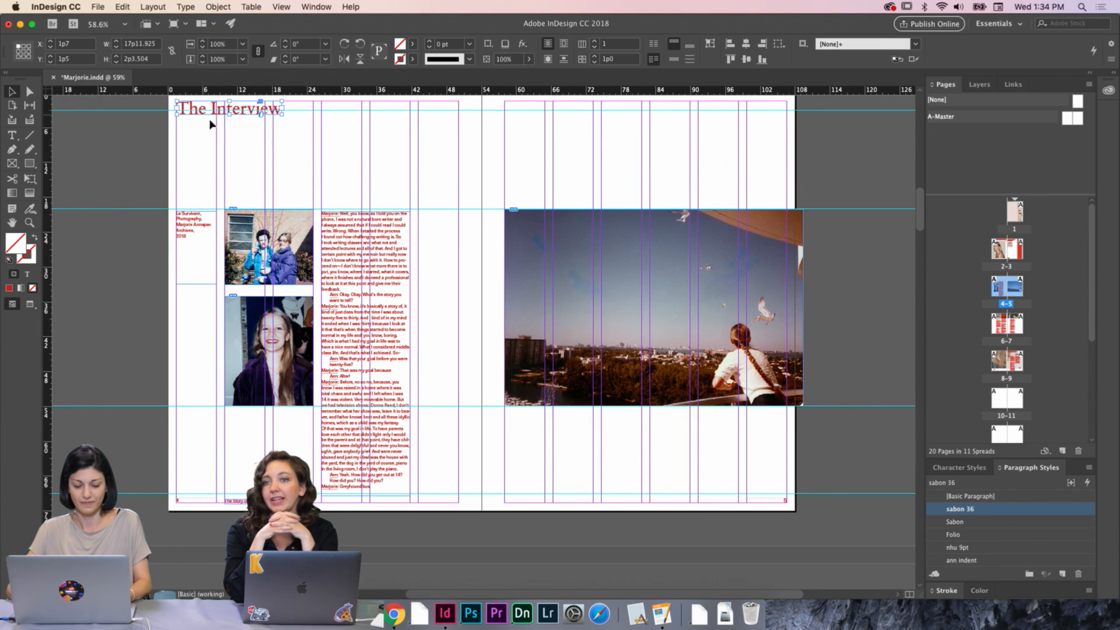
click(351, 175)
scroll(350, 175, down, 20)
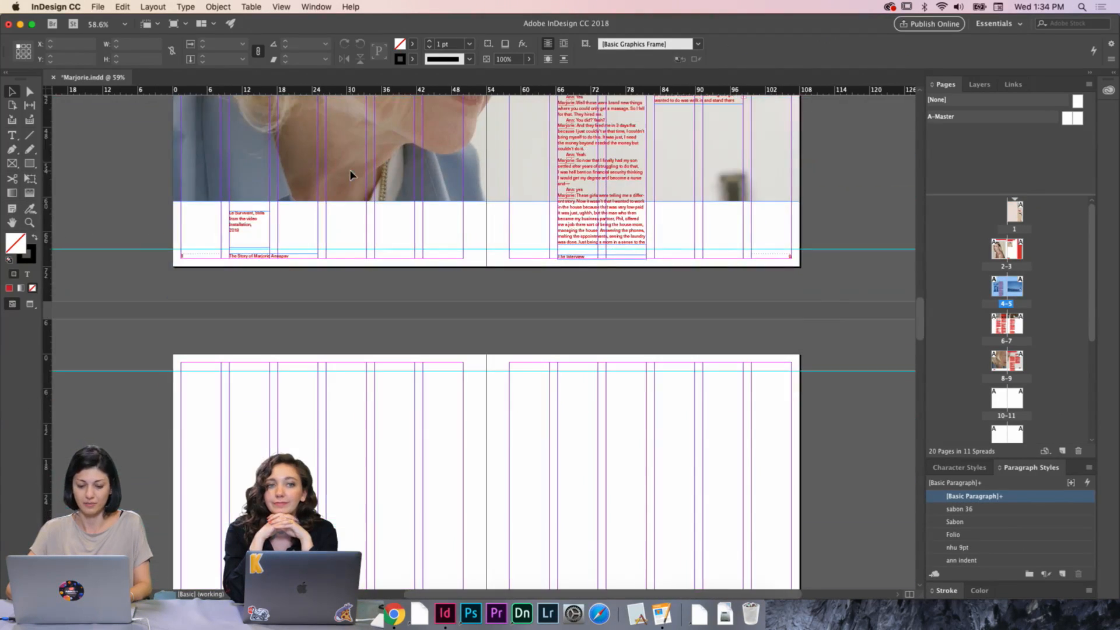
scroll(350, 175, up, 4)
scroll(350, 175, right, 1)
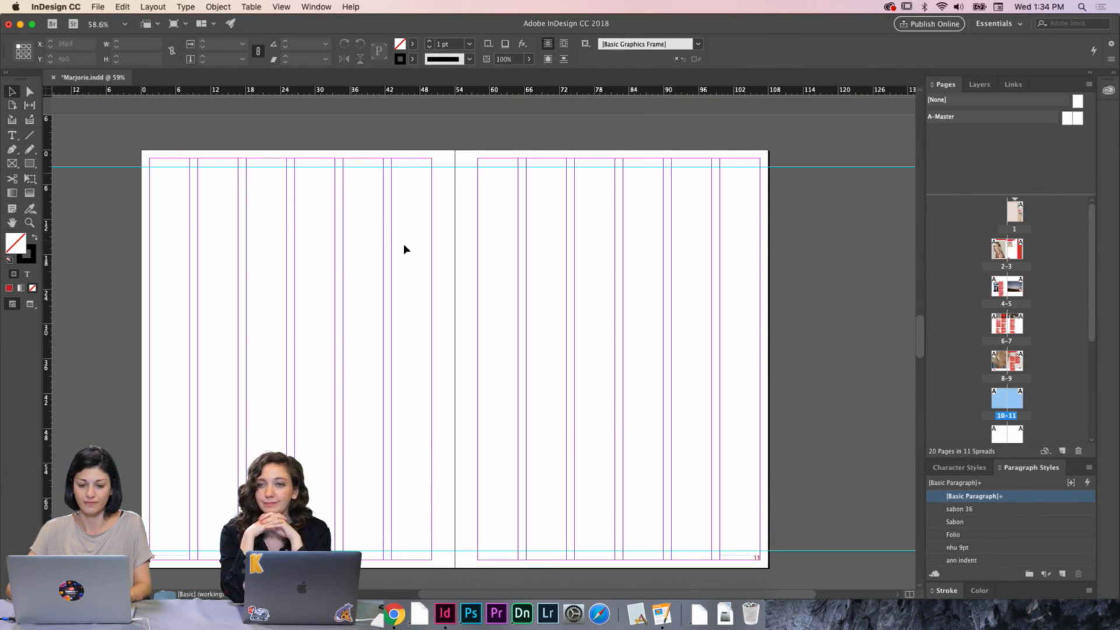
key(super+v)
drag(474, 353, 196, 165)
Replace the copied heading's text on page 10 with "Selling Warhol" and fit its frame to the text
double_click(195, 165)
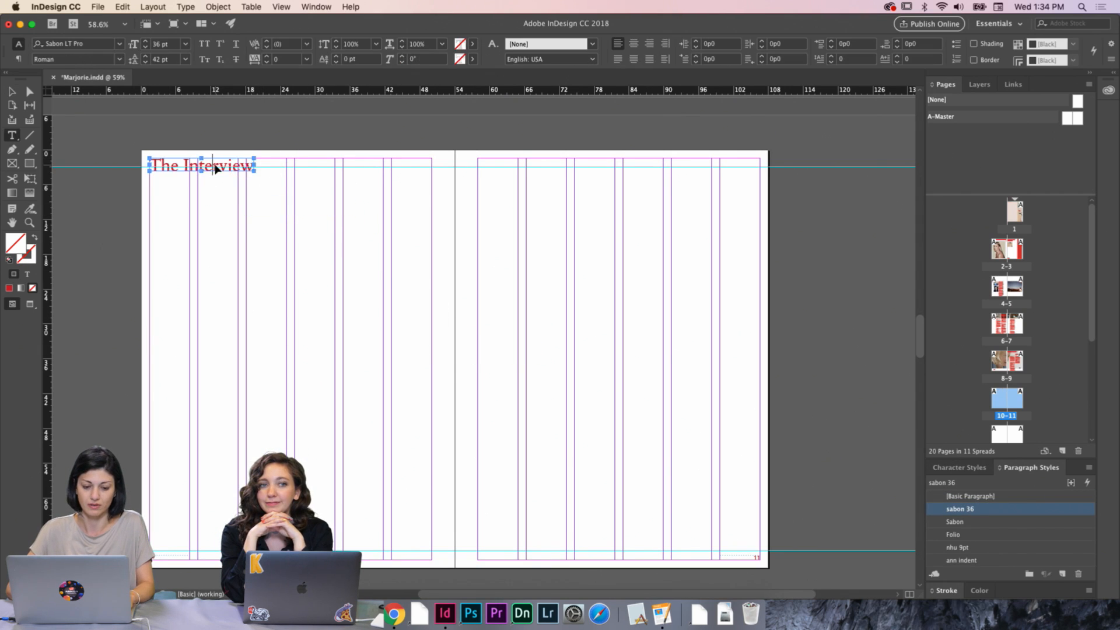
key(super+a)
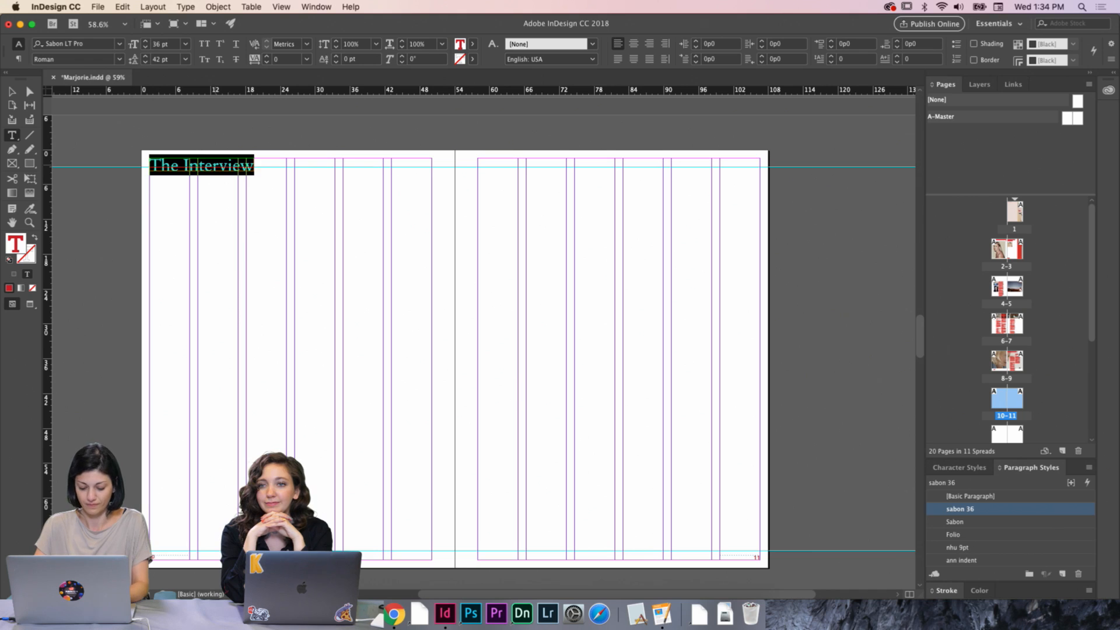
text(Selling War)
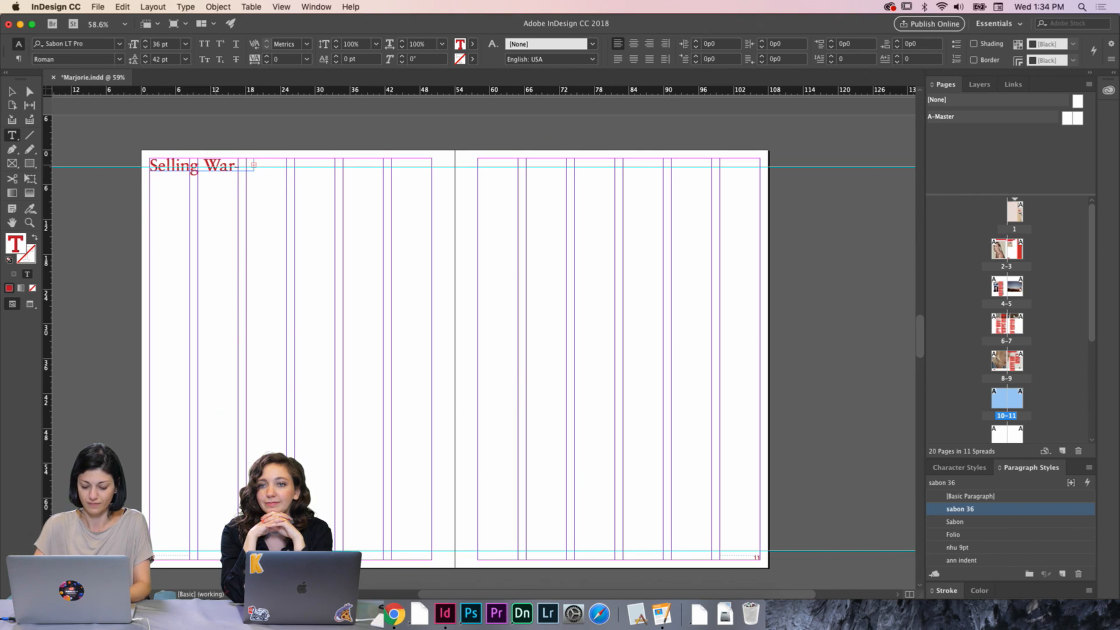
click(11, 92)
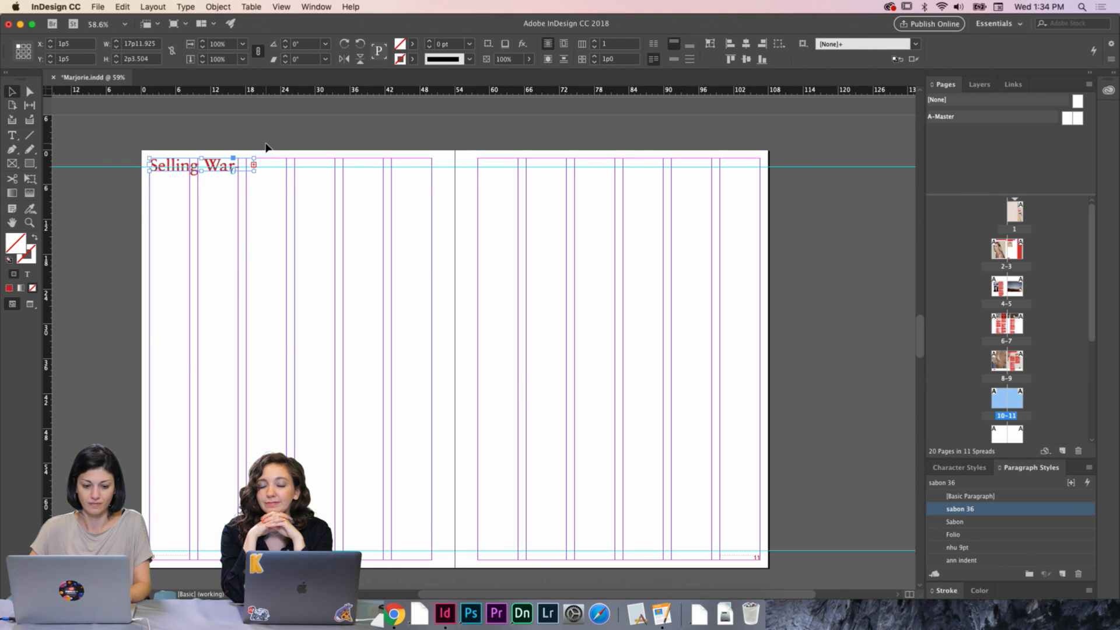
double_click(254, 171)
click(292, 213)
Check the new heading on pages 10–11 with guides and frame edges shown and hidden, ending in preview
key(w)
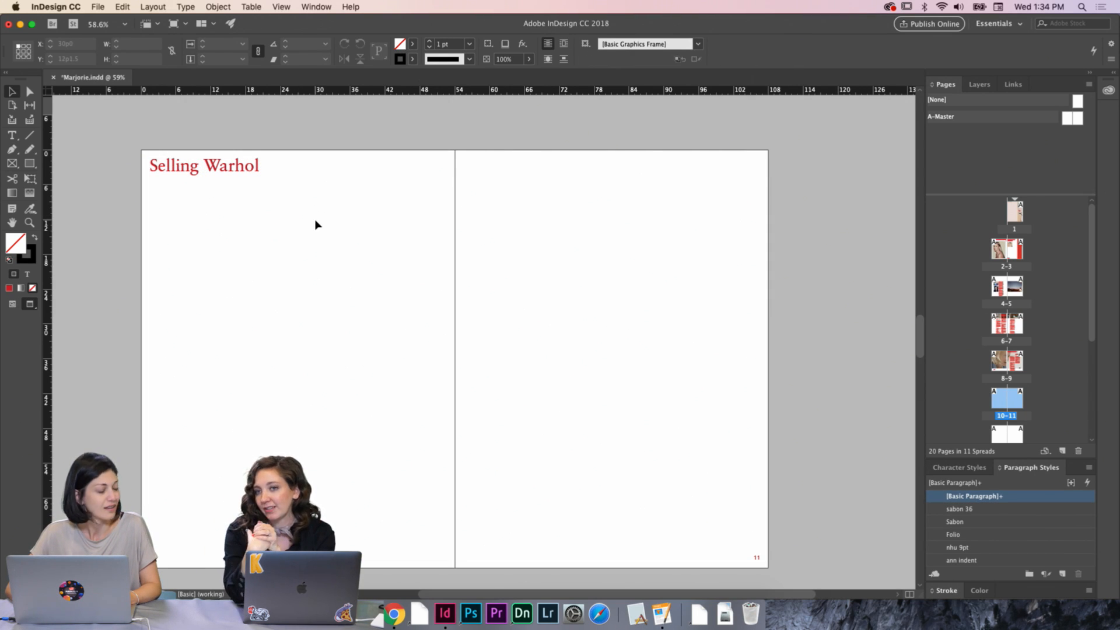
key(w)
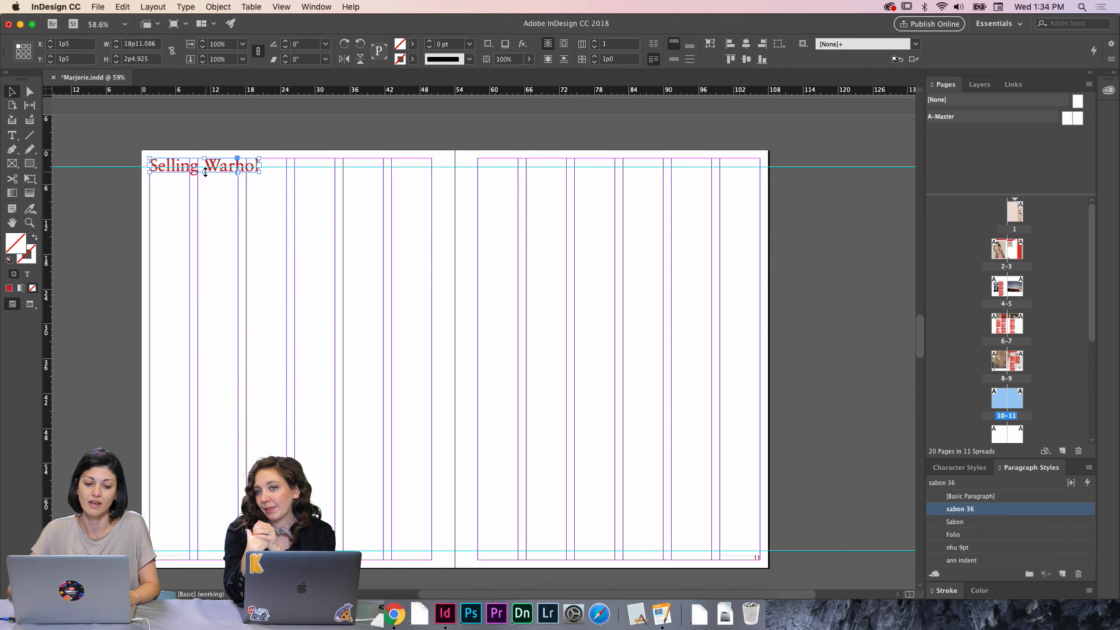
key(w)
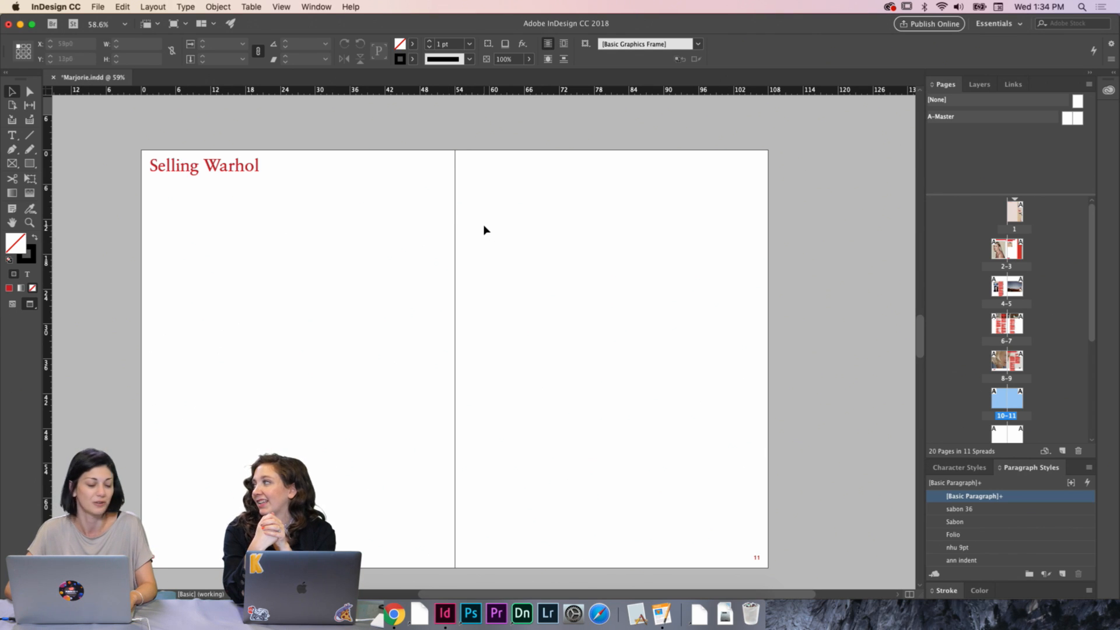
With the guides shown, draw a text frame about 24p0 wide and 62p7 high across the outer three columns of page 11
key(w)
scroll(484, 230, down, 4)
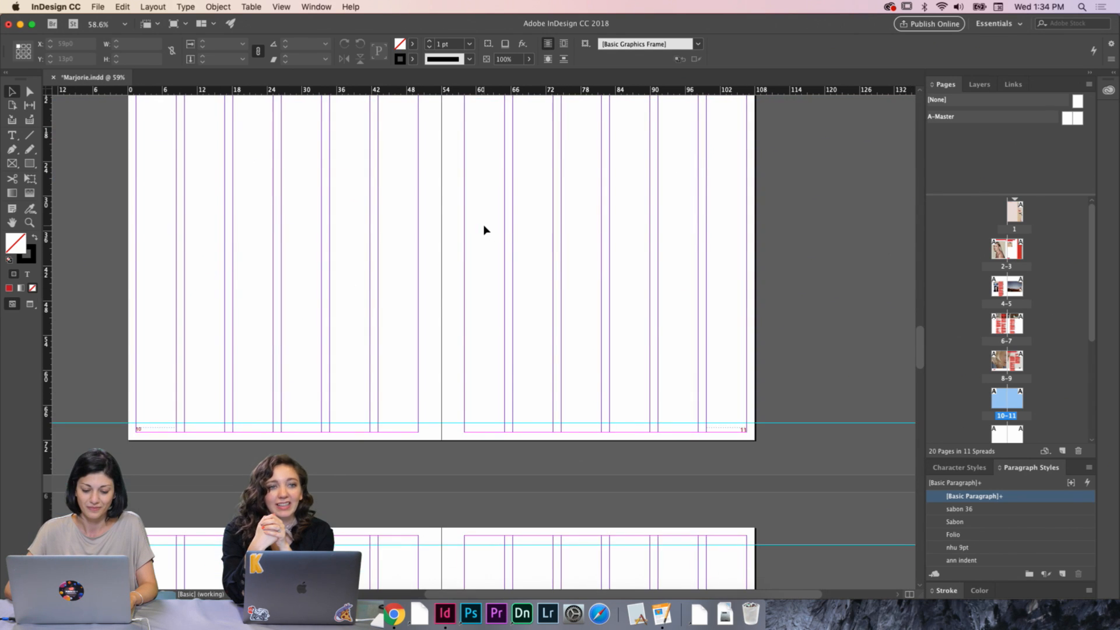
scroll(484, 229, up, 3)
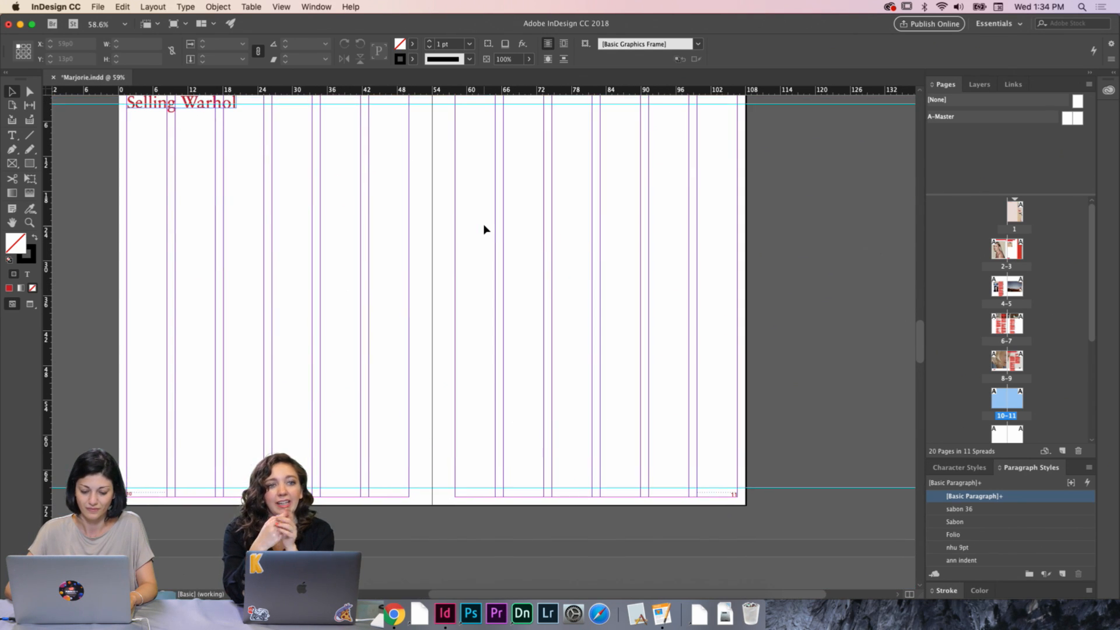
scroll(484, 227, up, 1)
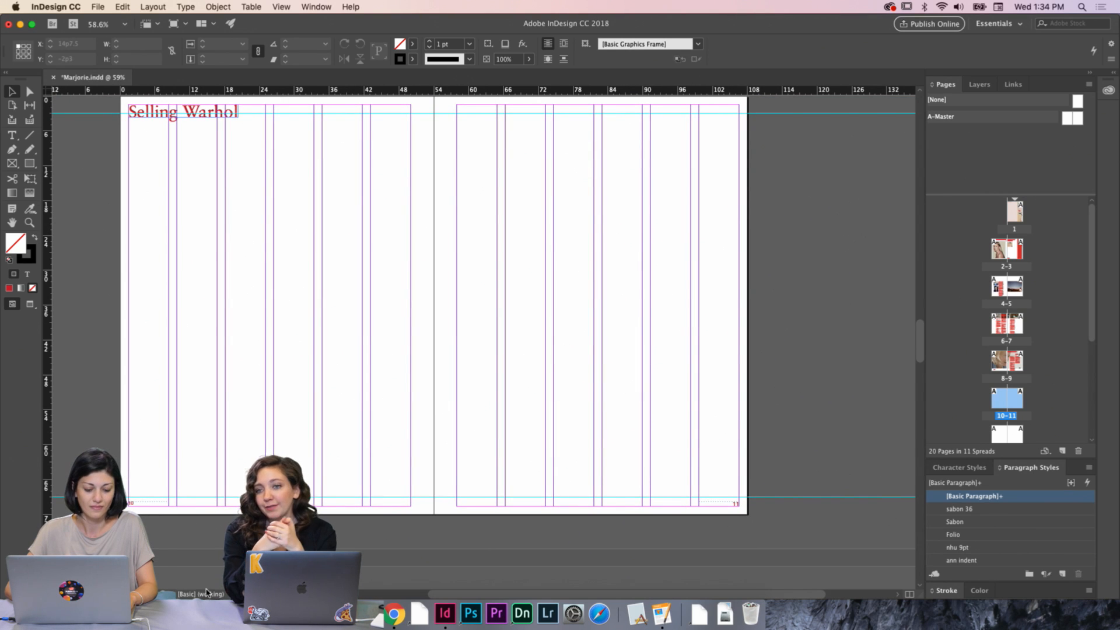
click(11, 134)
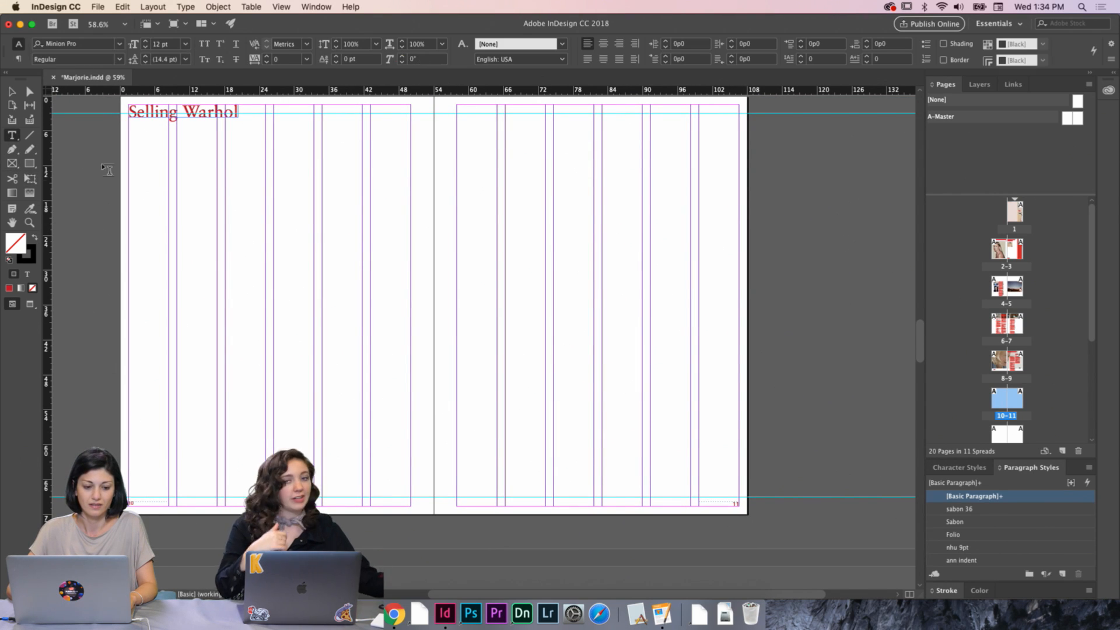
scroll(520, 250, up, 1)
scroll(519, 250, up, 1)
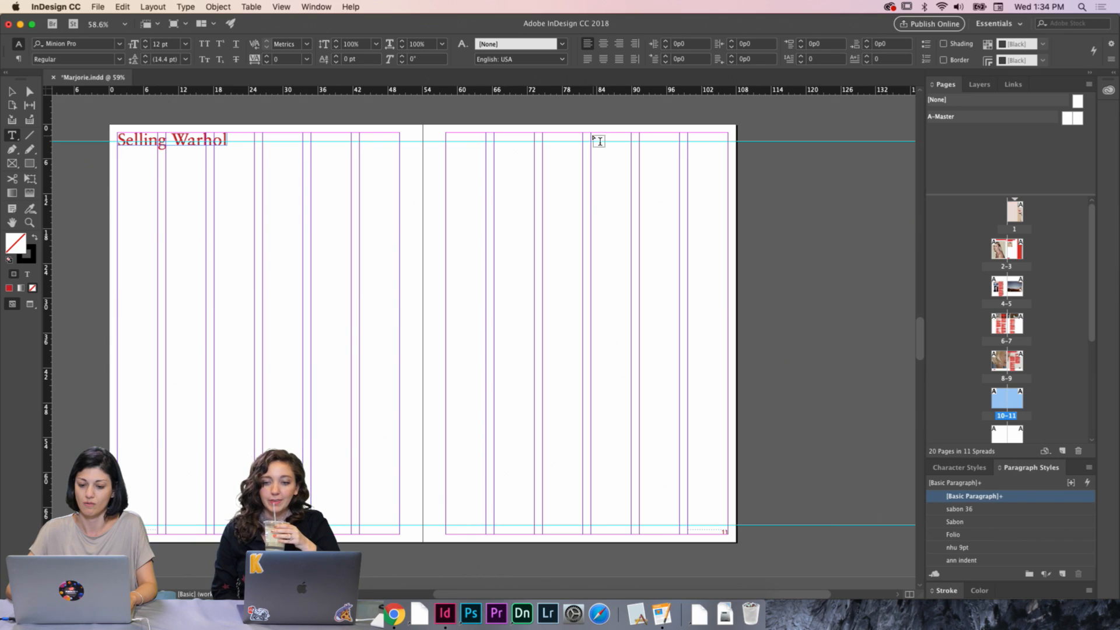
drag(598, 137, 732, 499)
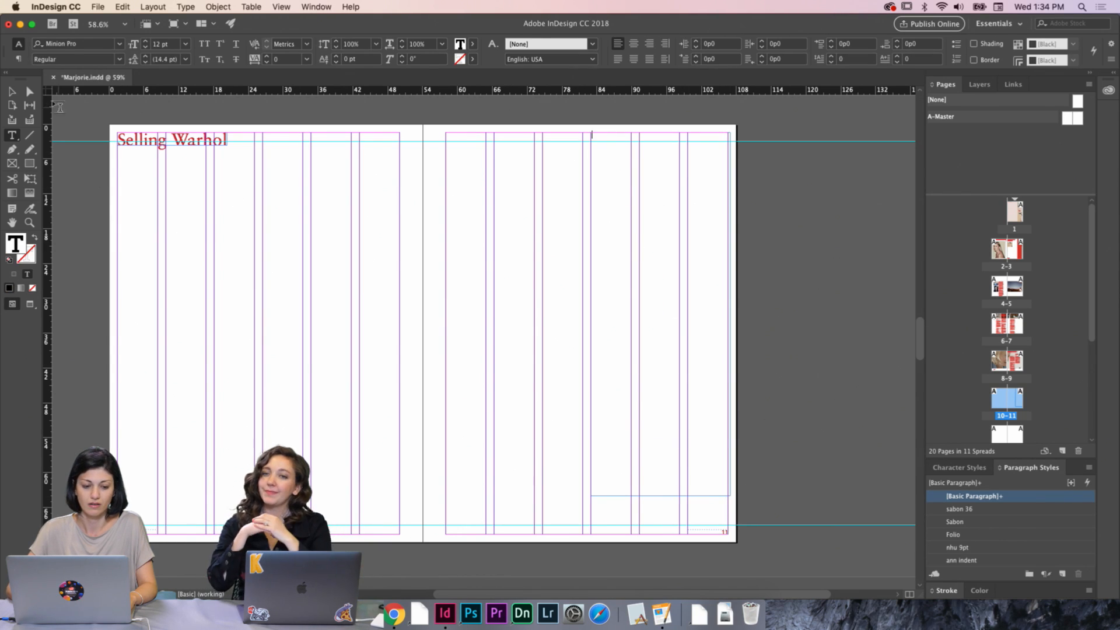
Resize the page 11 text frame to 23p7 by 67p7, reaching the outer margin and the lower guide
key(Escape)
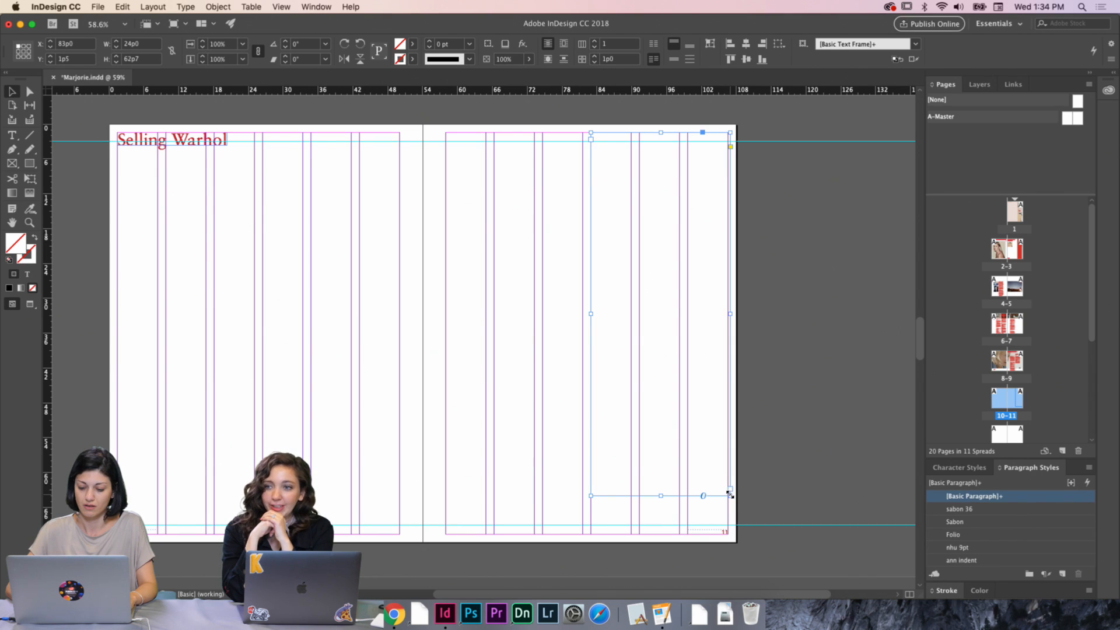
drag(730, 495, 728, 526)
click(759, 465)
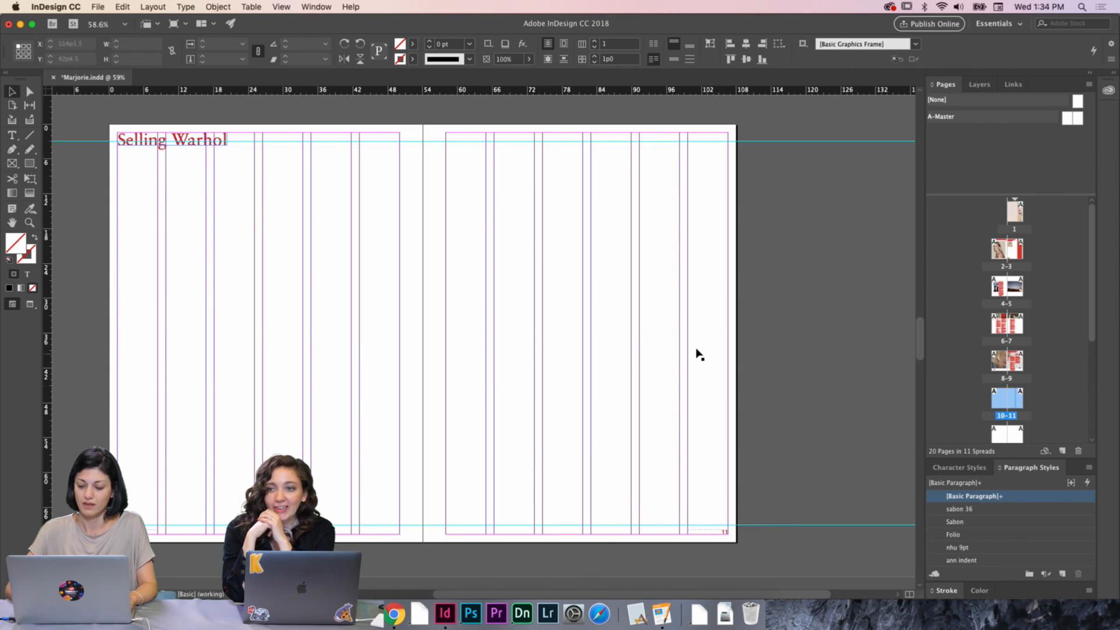
Try to place the SELLING WARHOL nov7 document from the COPY folder into the page 11 text frame
click(697, 353)
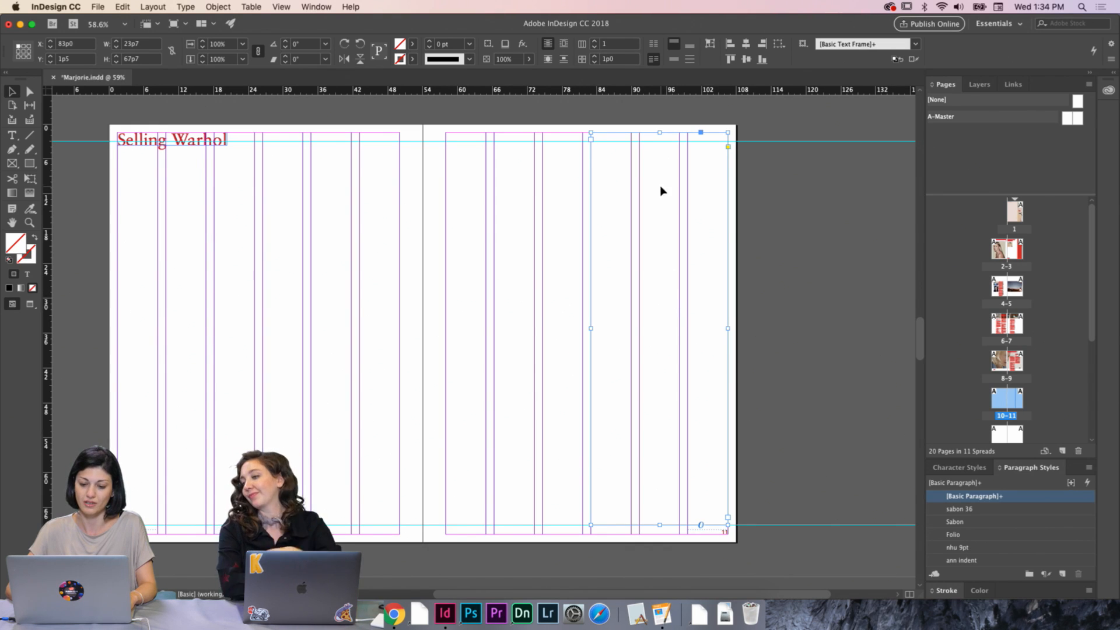
key(super+d)
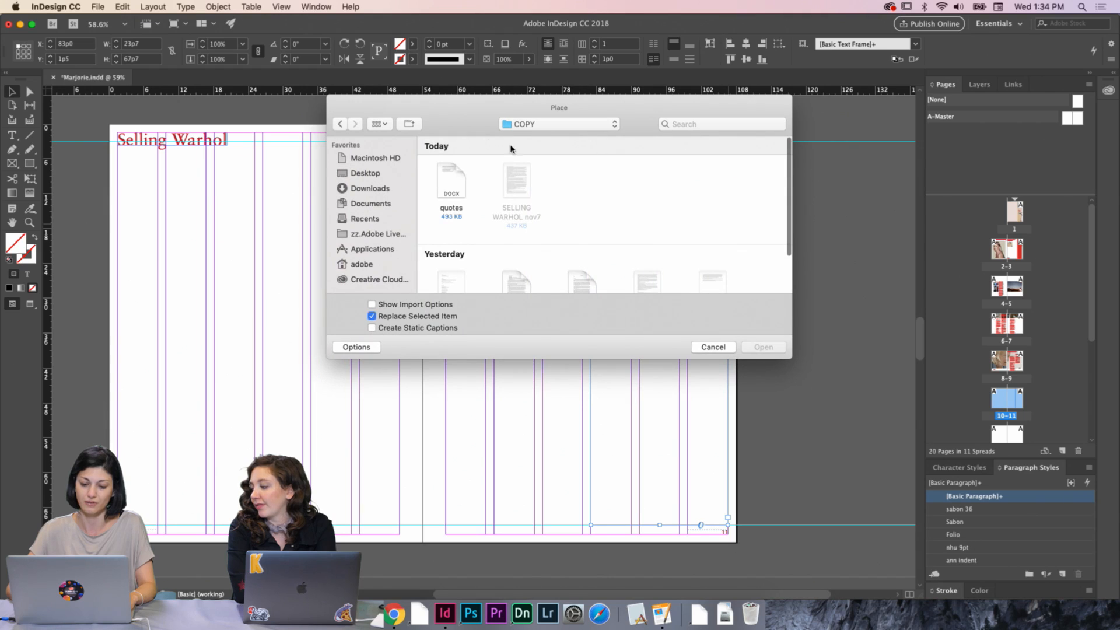
click(517, 180)
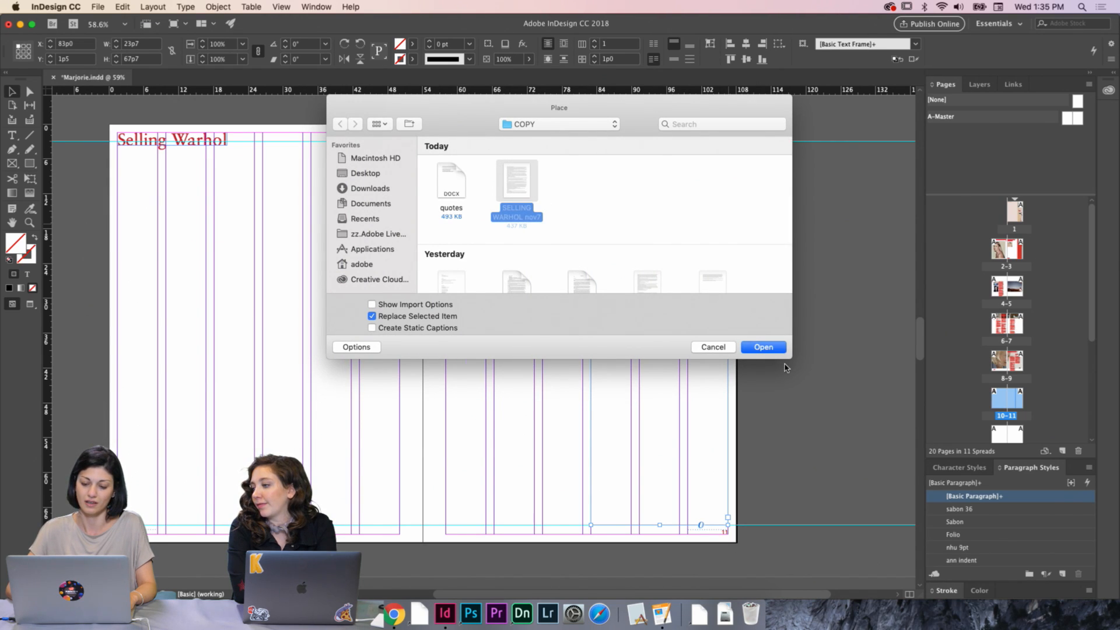
click(765, 348)
click(667, 329)
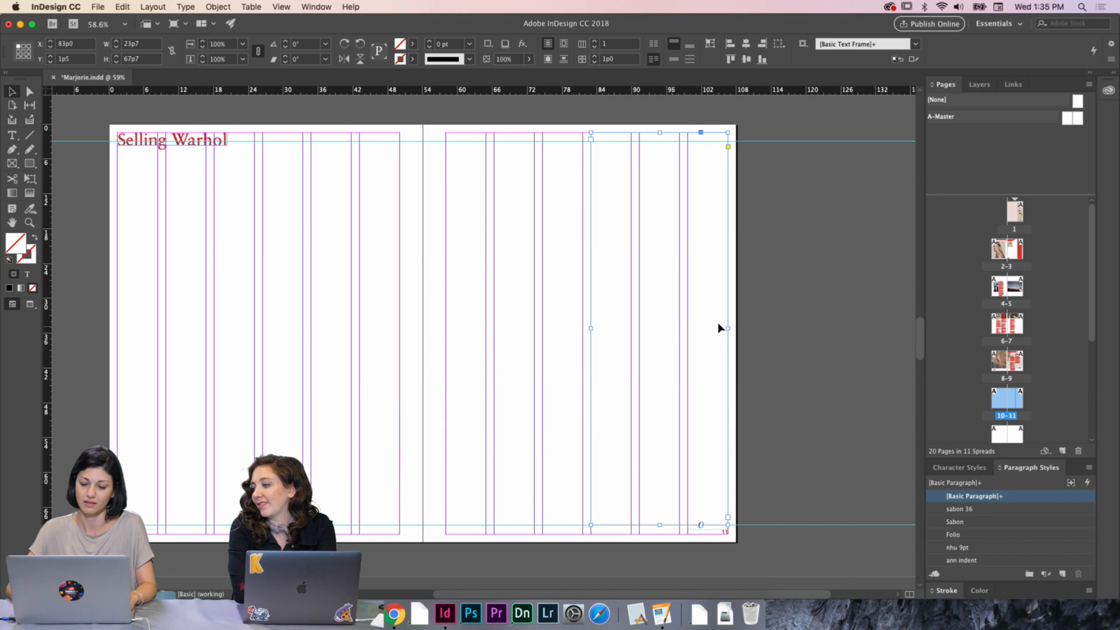
drag(701, 298, 701, 296)
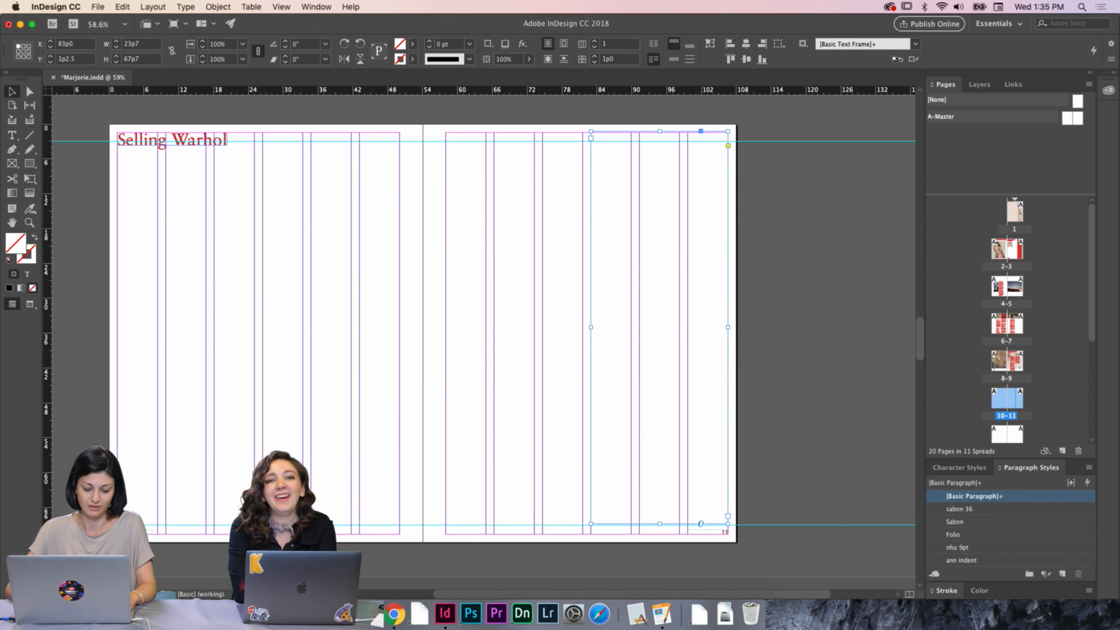
Switch to Finder and try to import the SELLING WARHOL nov7 file from the COPY folder directly onto page 11
key(super+Tab)
drag(586, 265, 770, 332)
drag(557, 458, 671, 193)
click(655, 325)
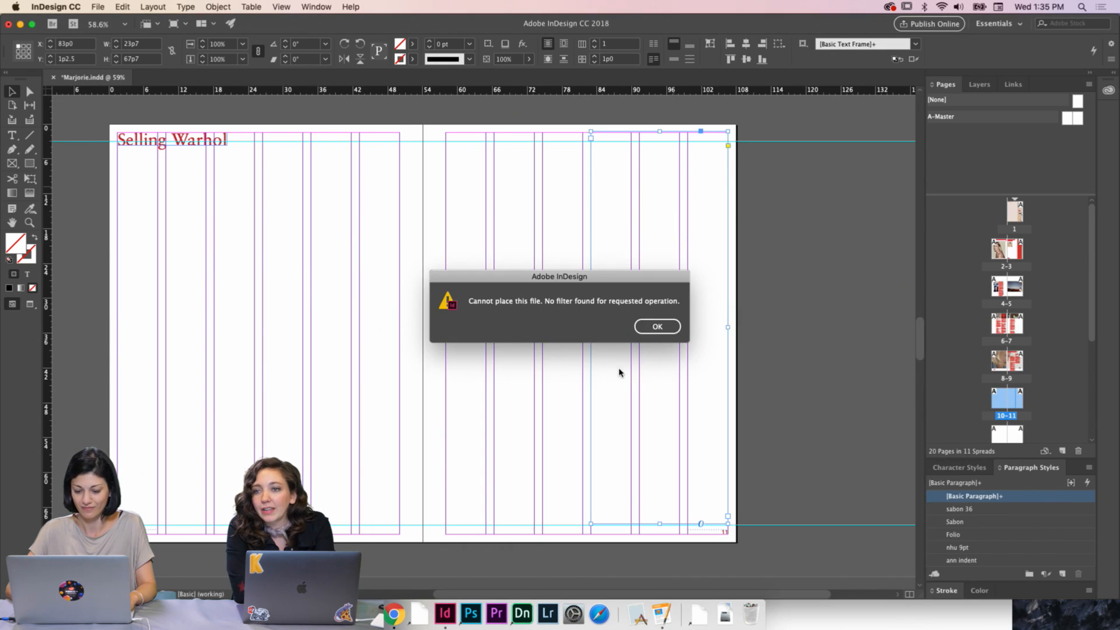
click(656, 326)
Open SELLING WARHOL nov7 in Pages from Finder, copy all its text, and paste it into the InDesign text frame on page 11
key(super+Tab)
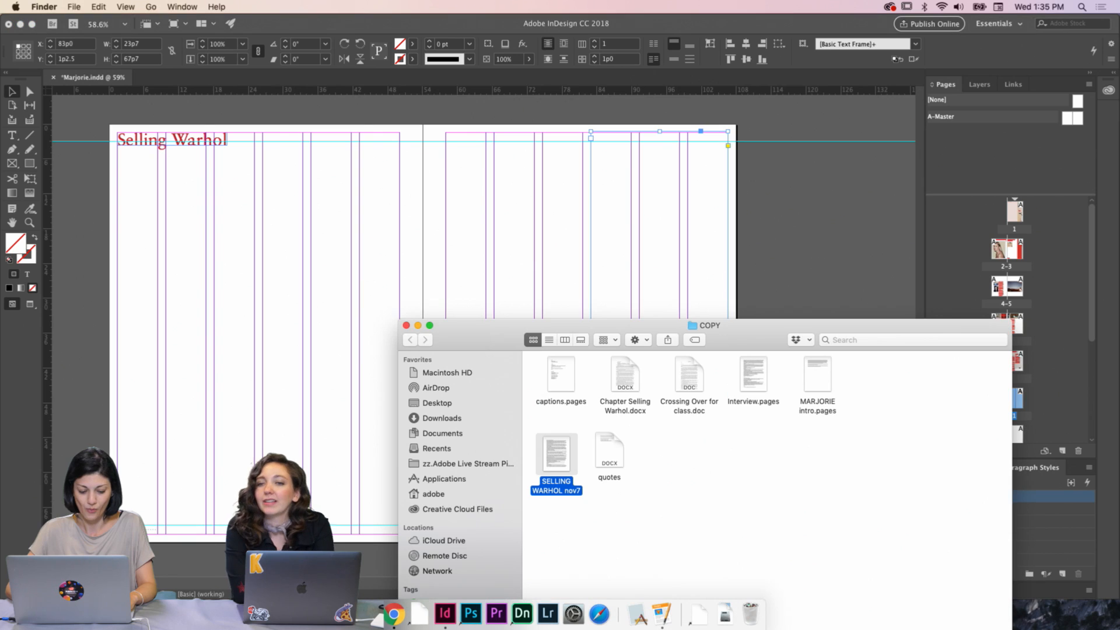
double_click(560, 455)
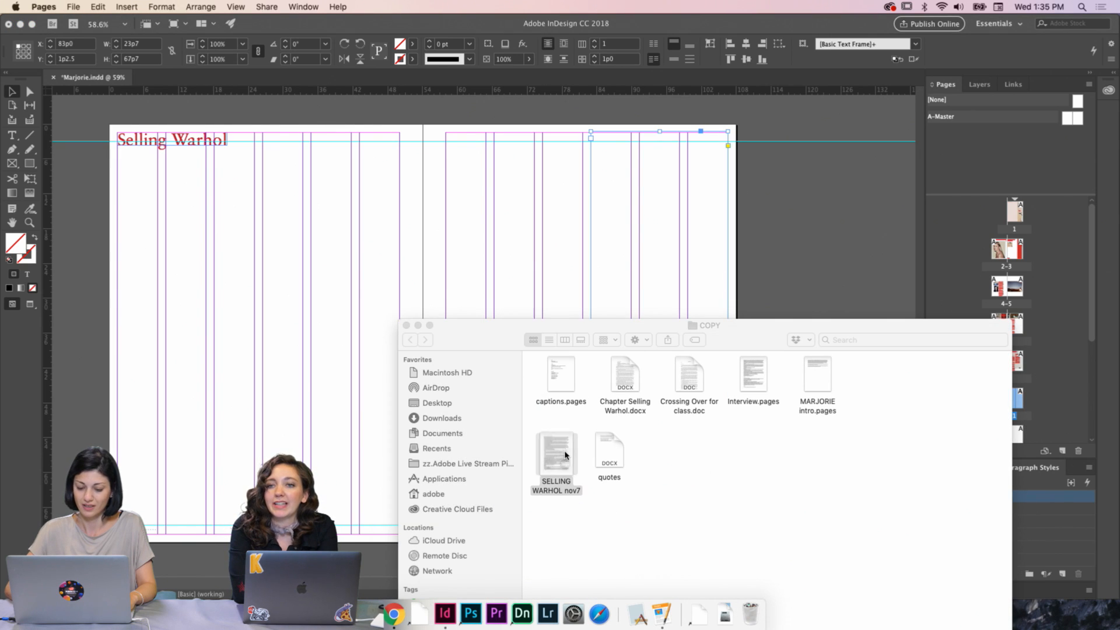
drag(149, 161, 566, 292)
key(super+a)
click(638, 135)
double_click(637, 152)
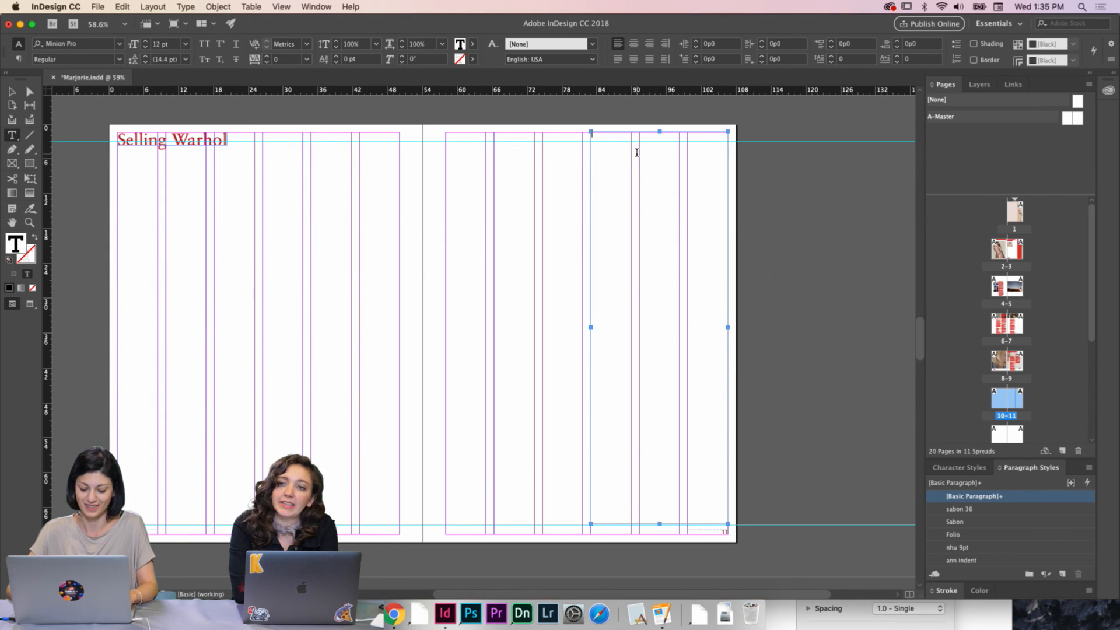
key(super+v)
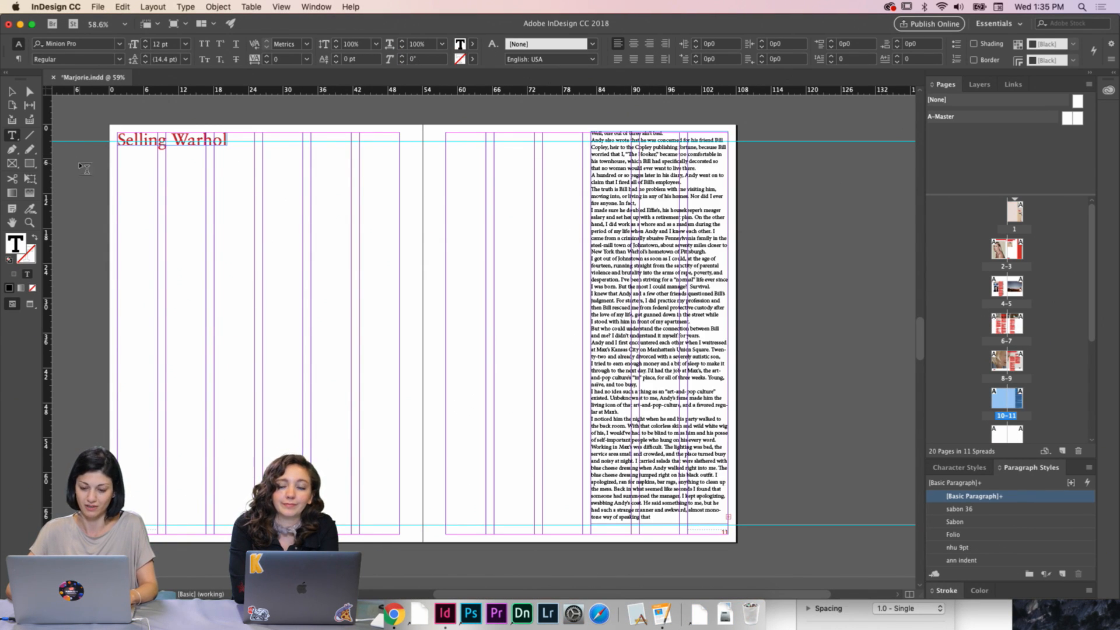
Align the text frame's upper edge with the page 11 margin and apply the Sabon paragraph style to its text
click(12, 91)
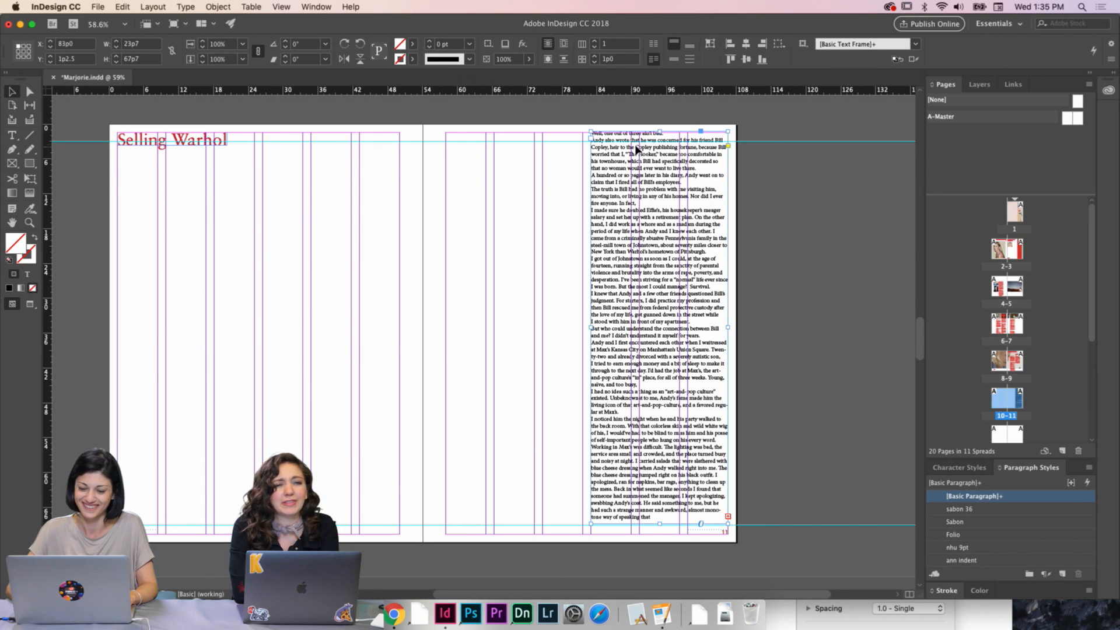
drag(659, 132, 662, 132)
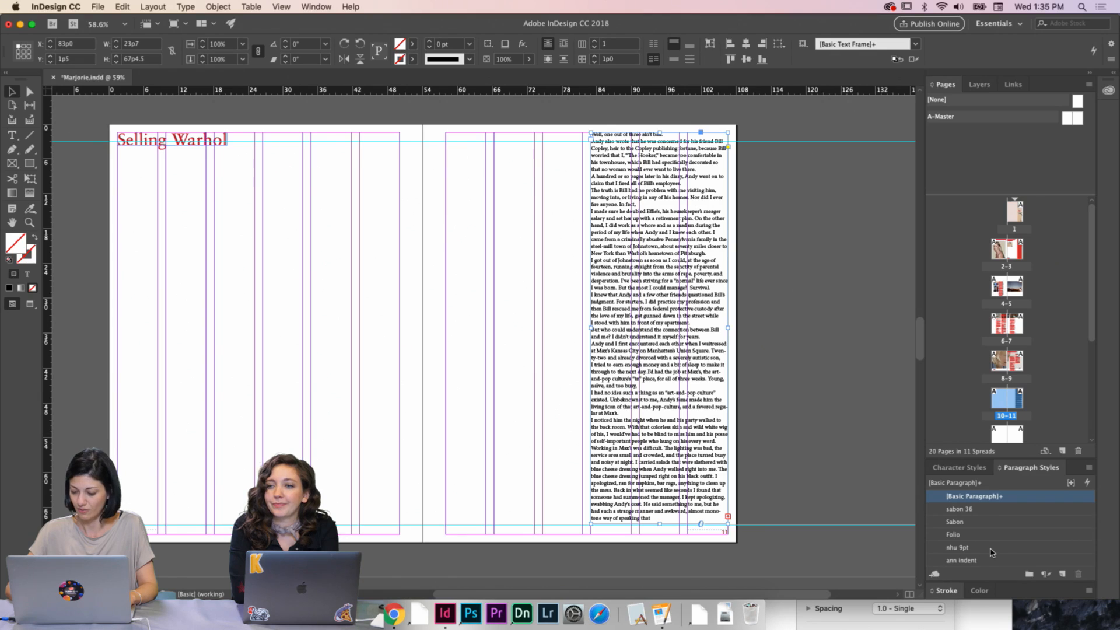
click(955, 522)
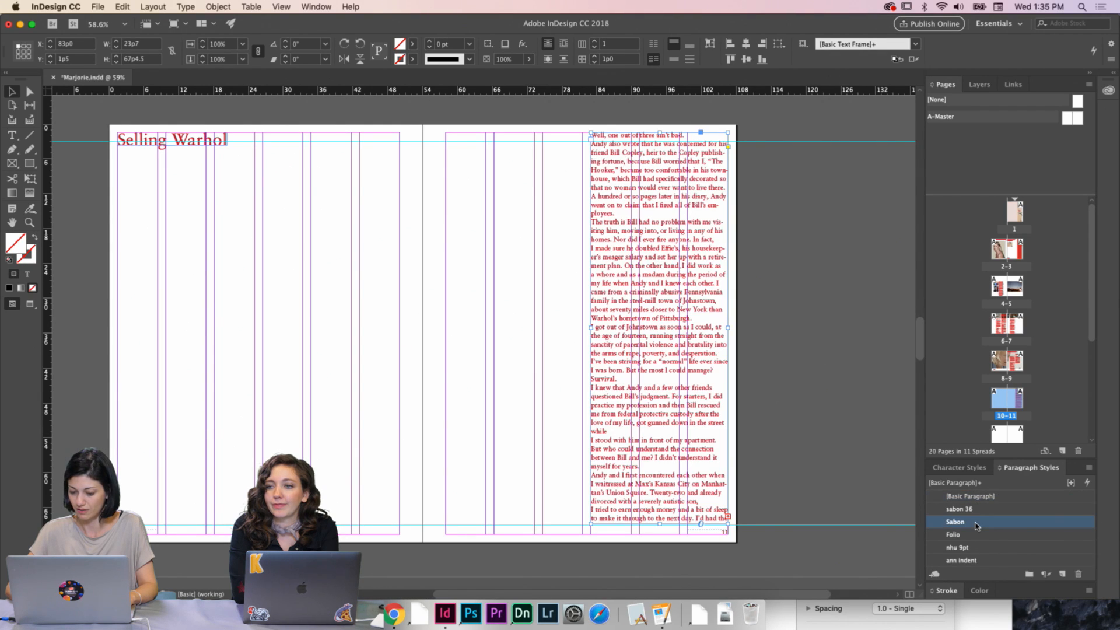
Edit the Sabon paragraph style to use Left Justify alignment and a first line indent of 1p5
click(973, 524)
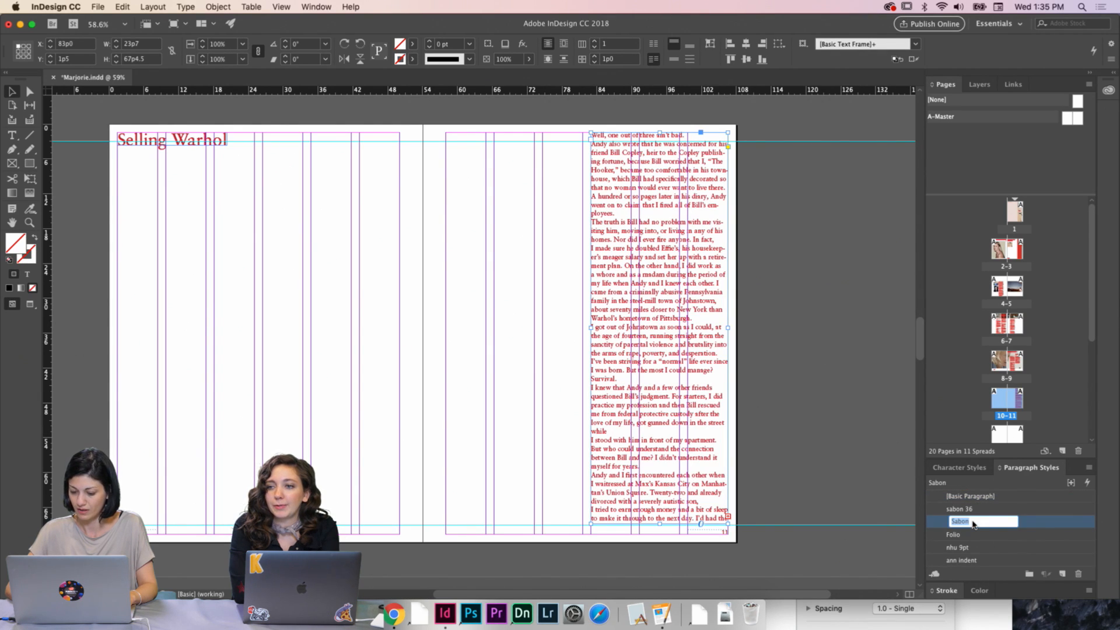
double_click(1018, 523)
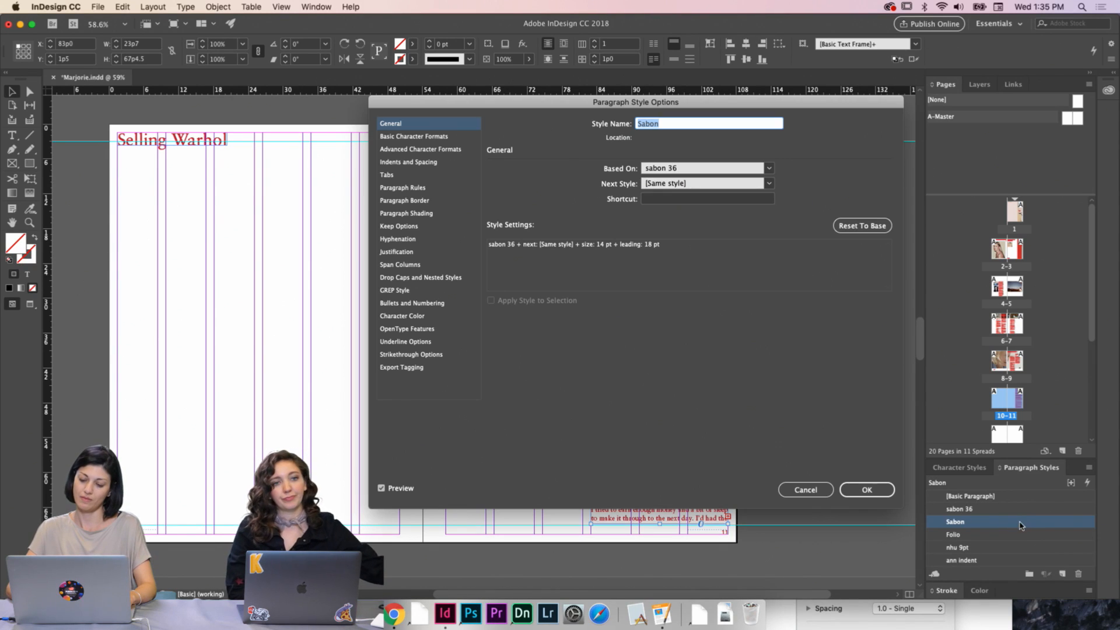
drag(532, 103, 211, 135)
click(115, 132)
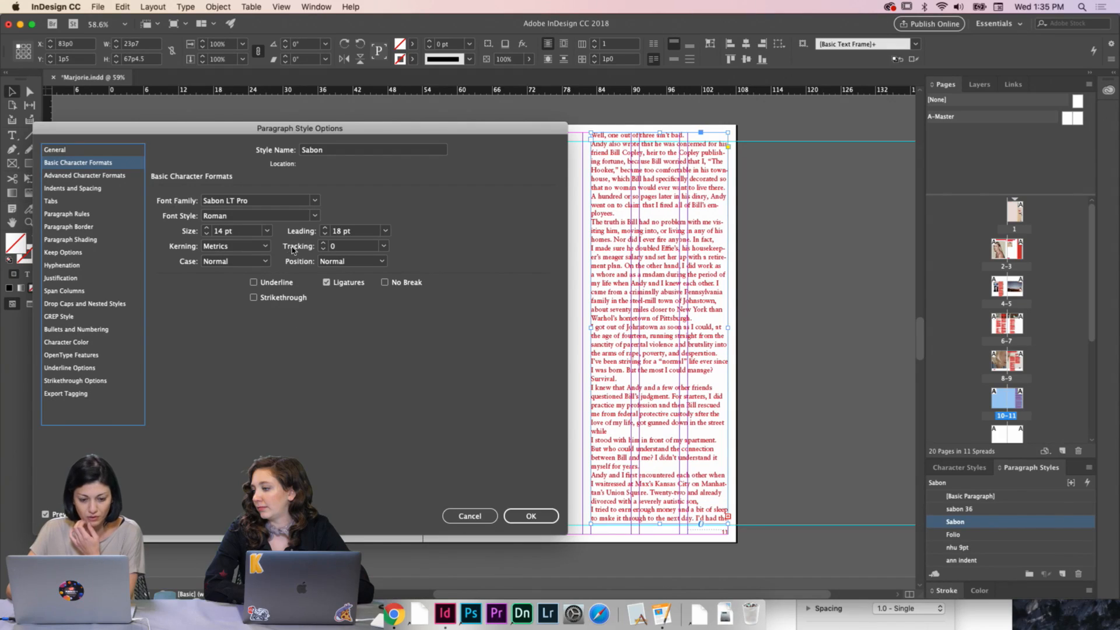
click(100, 178)
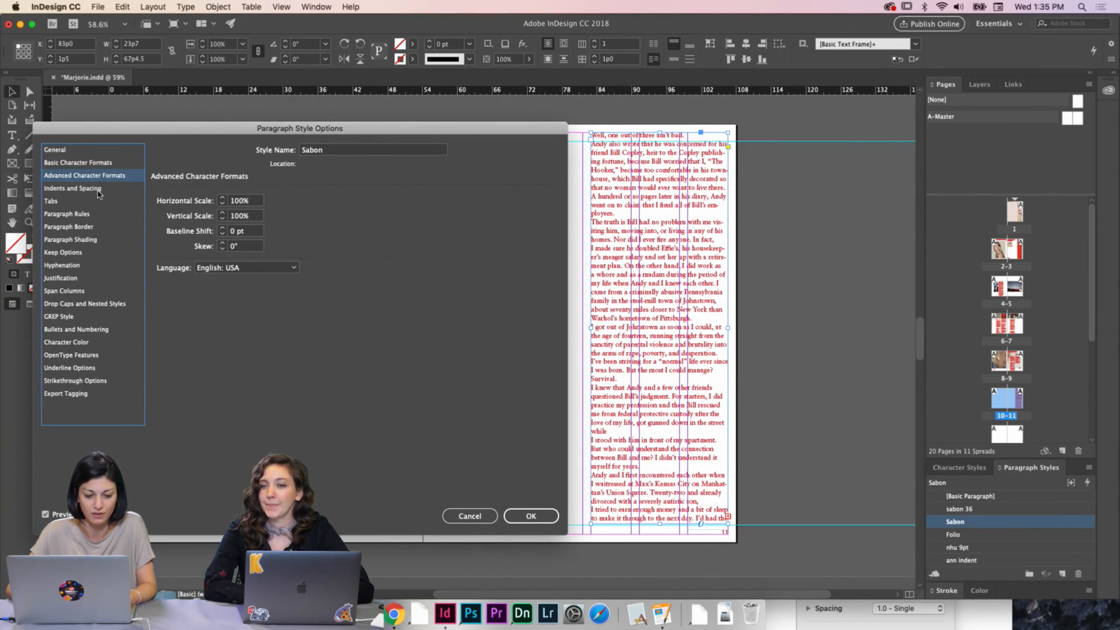
click(98, 190)
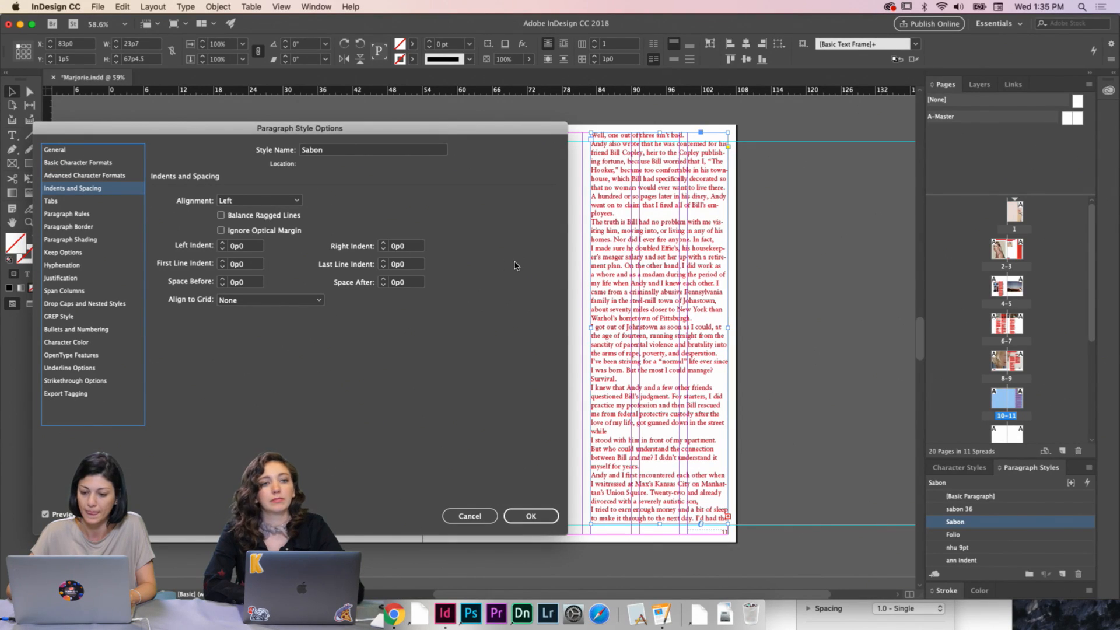
click(242, 201)
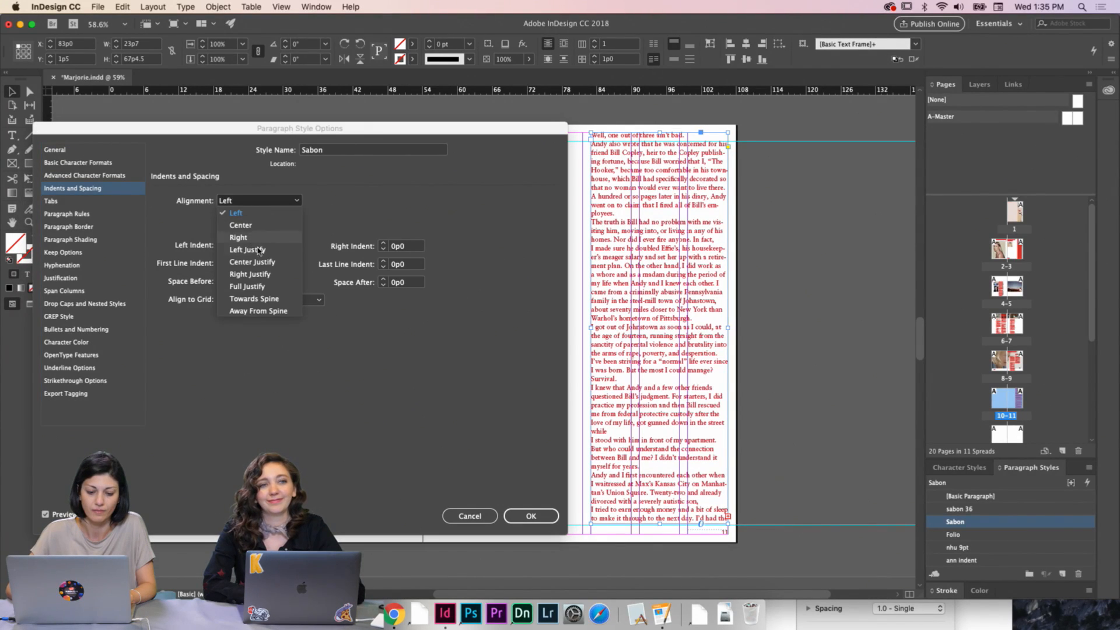
click(264, 251)
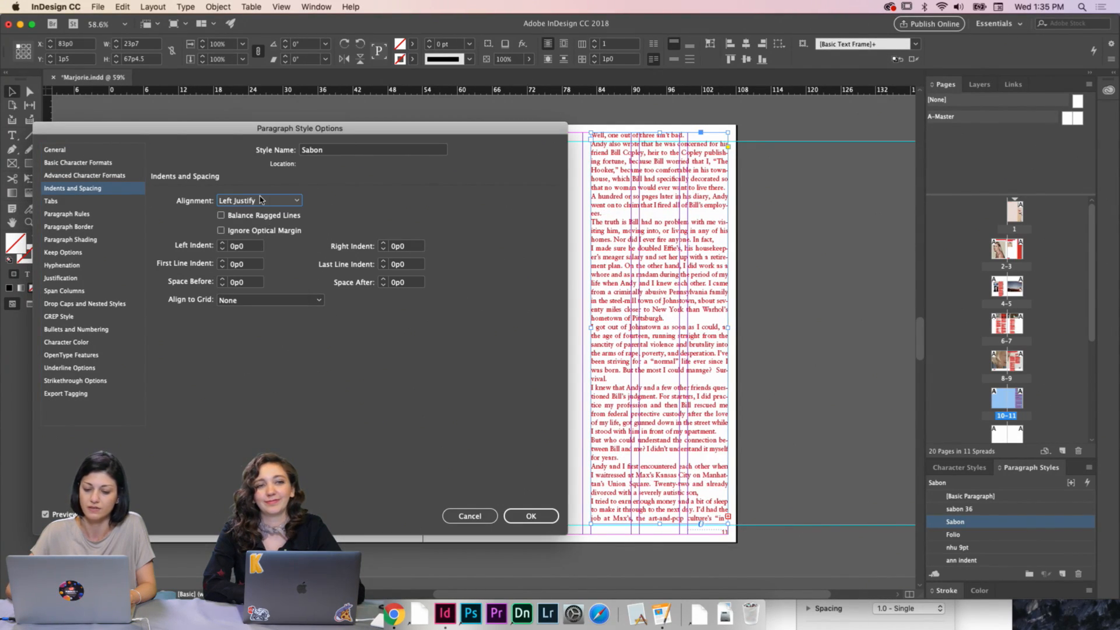
double_click(251, 265)
text(1p5)
key(Tab)
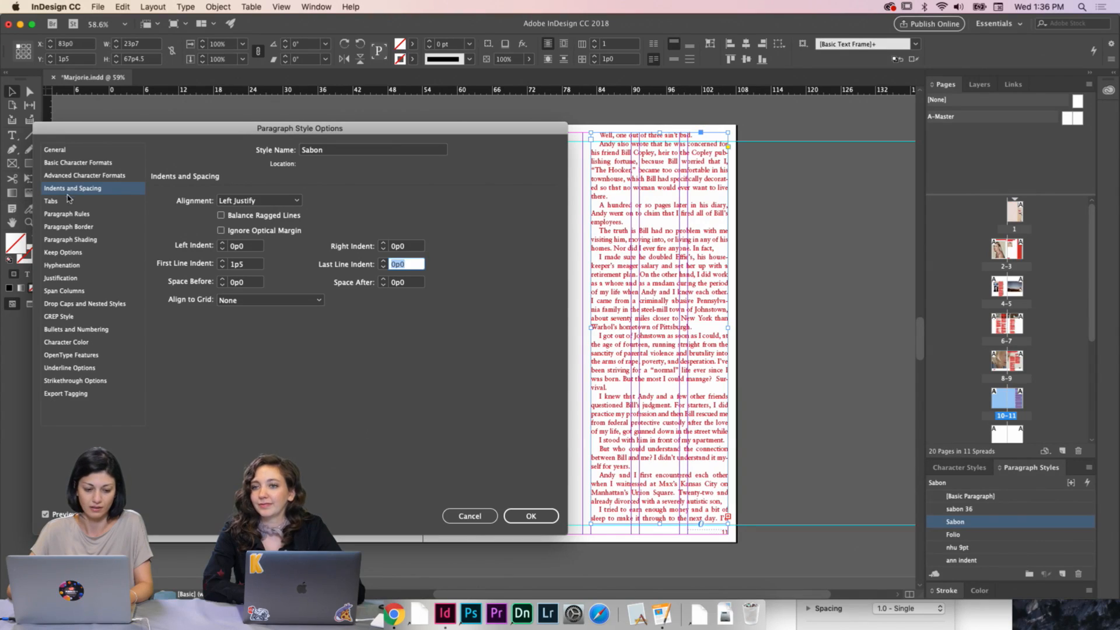
Set the Sabon style's hyphenation to words with at least 6 letters, 3 after first and 3 before last, and slightly fewer hyphens
click(73, 215)
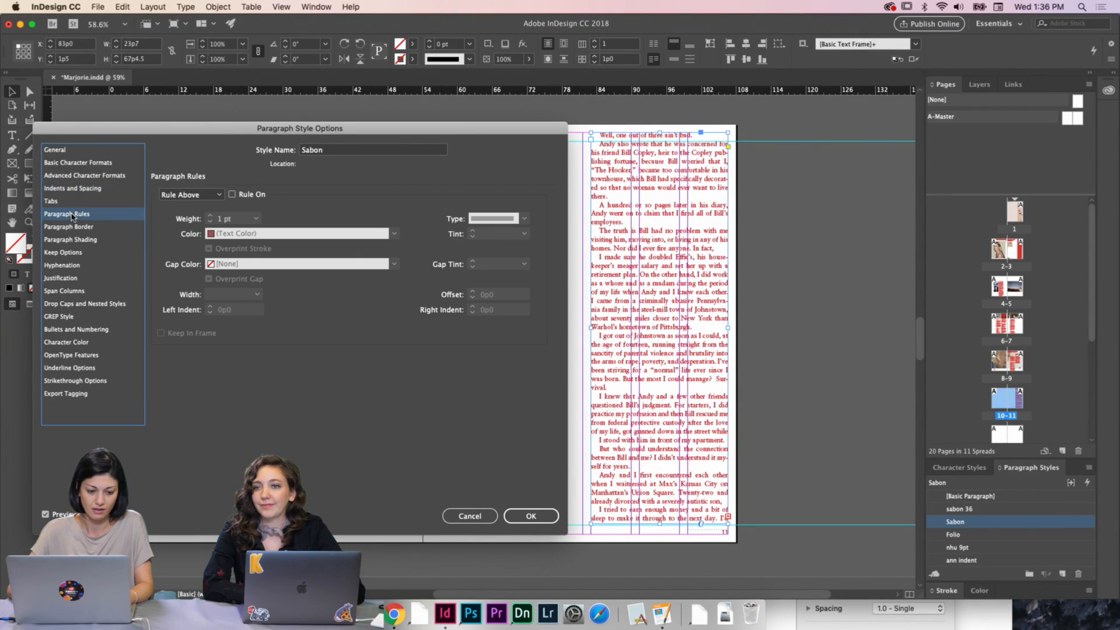
click(70, 266)
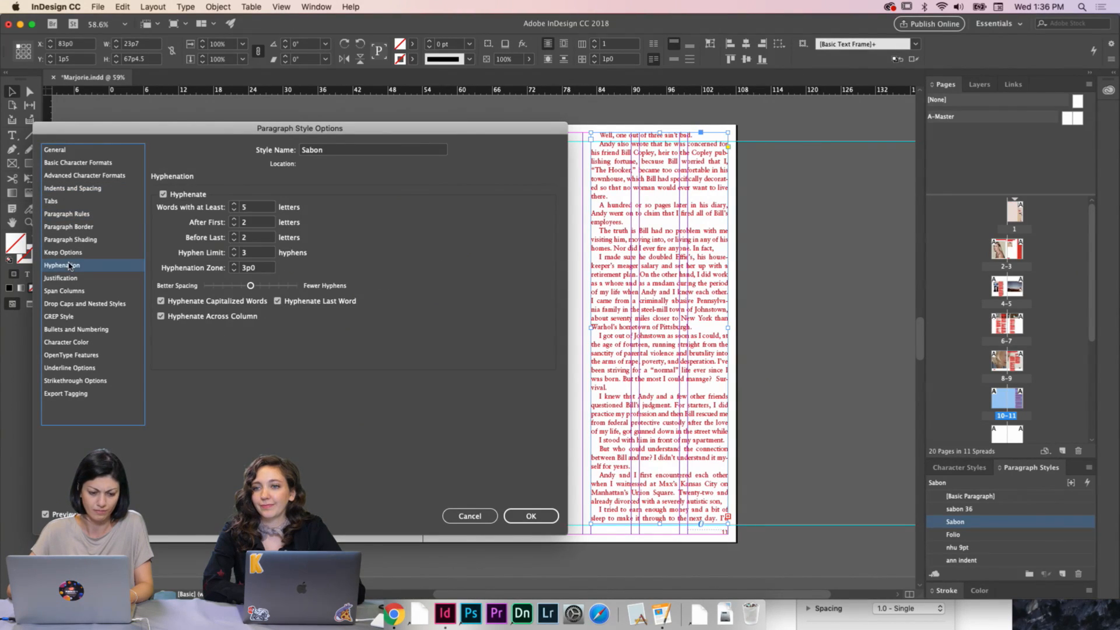
click(233, 220)
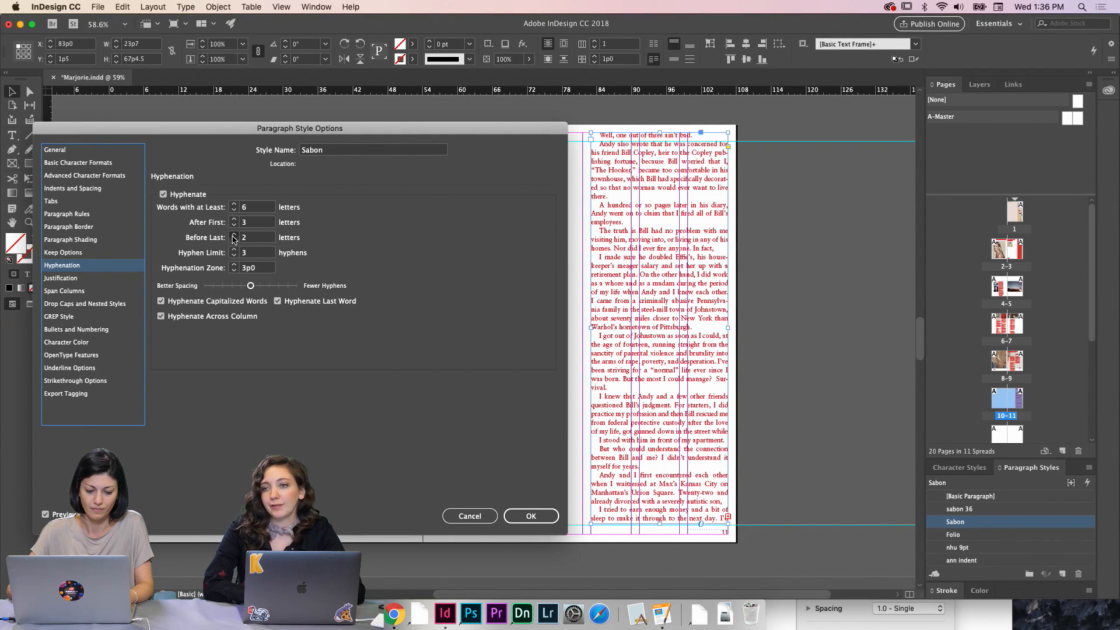
click(233, 235)
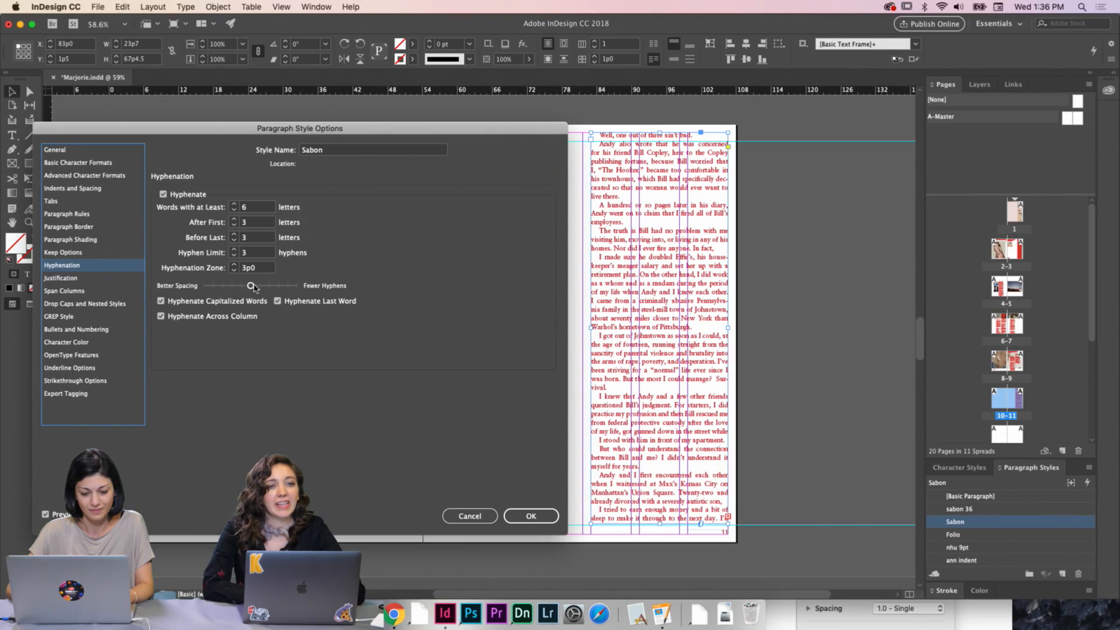
drag(254, 287, 264, 290)
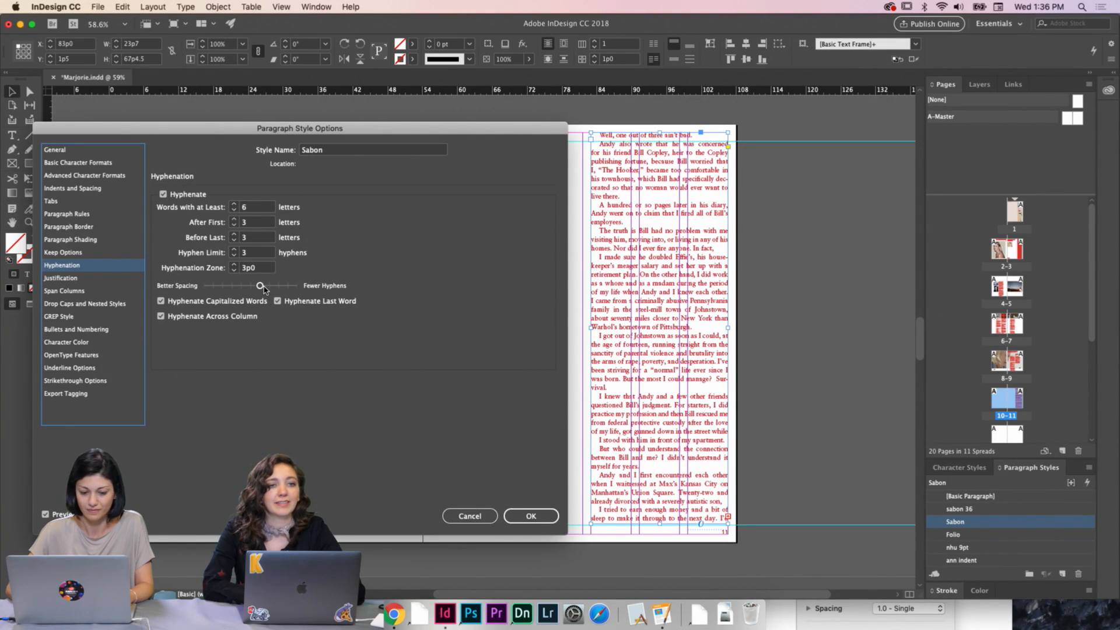
Set the Sabon style's justification word spacing to 75% minimum and 110% maximum
click(108, 278)
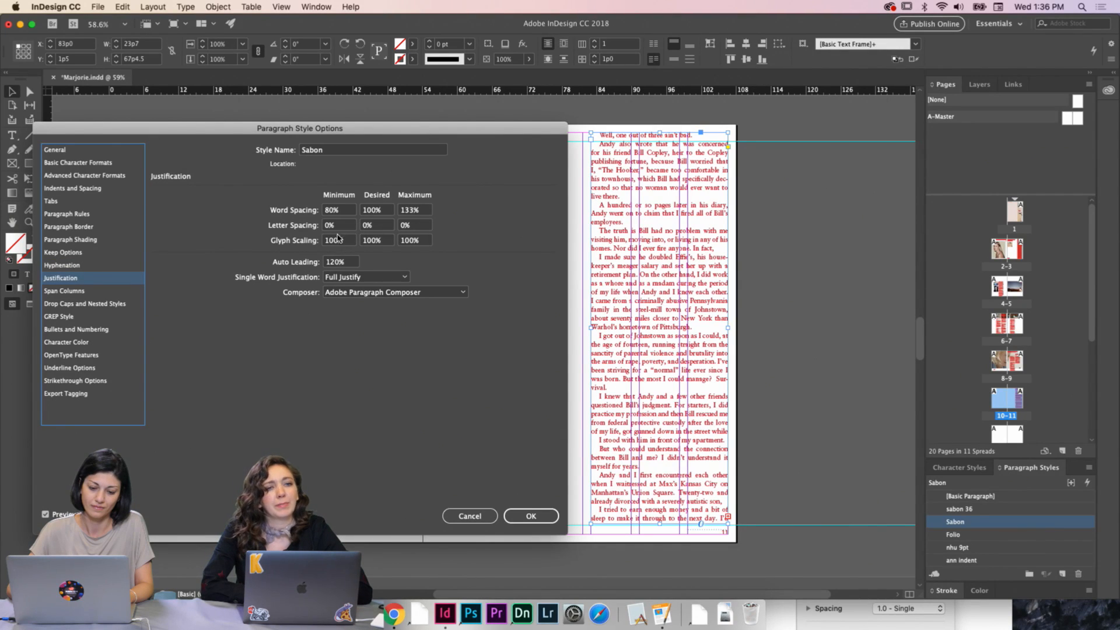
click(350, 209)
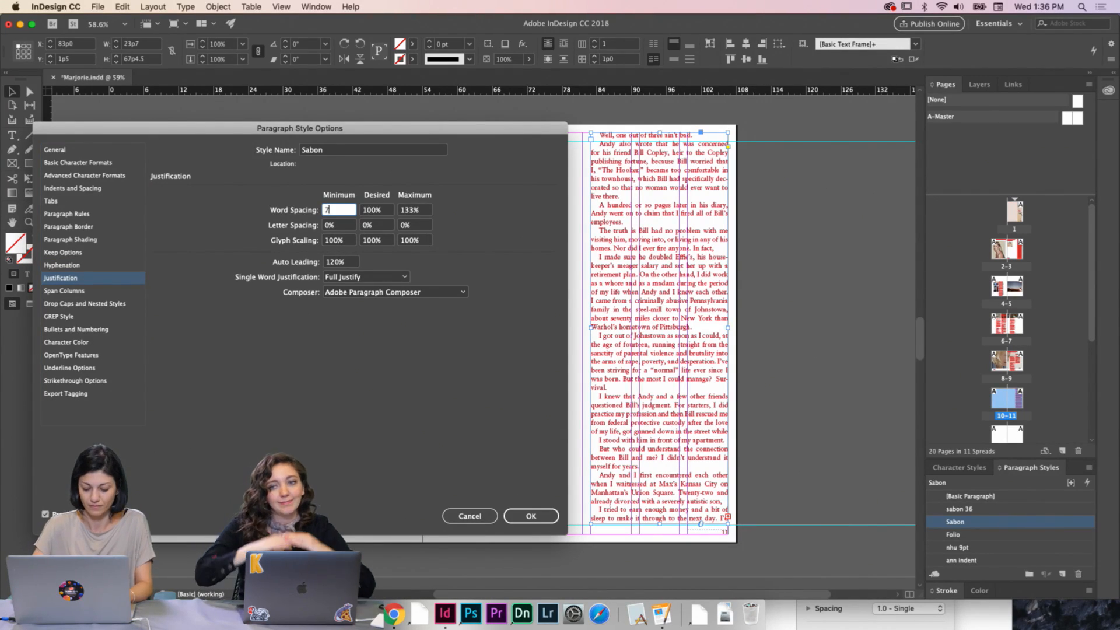
text(75)
key(Tab)
click(420, 211)
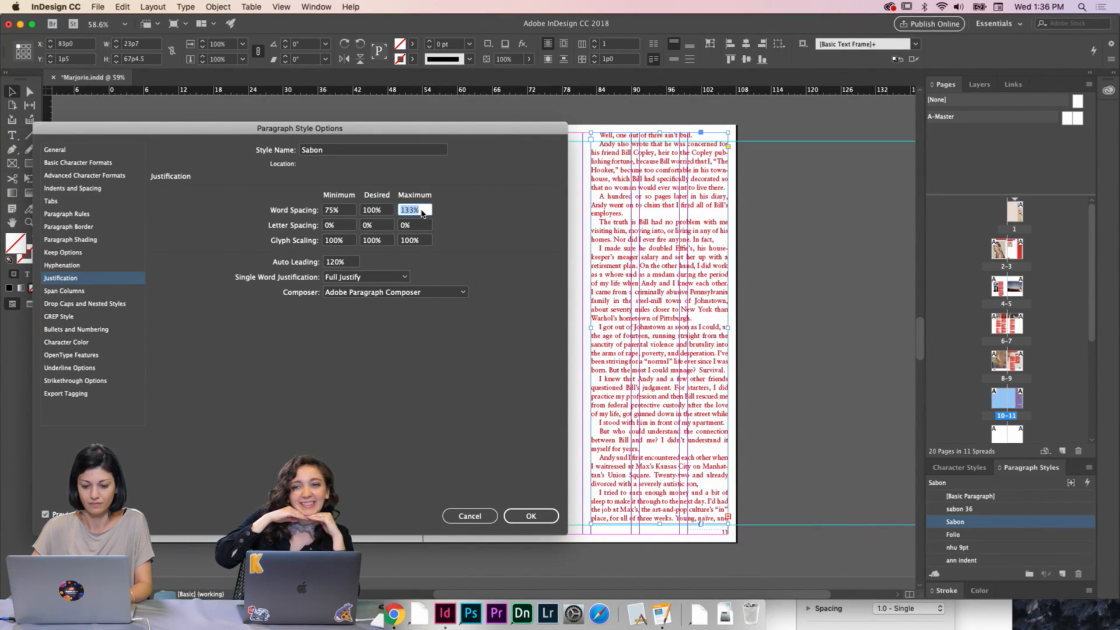
text(110)
key(Tab)
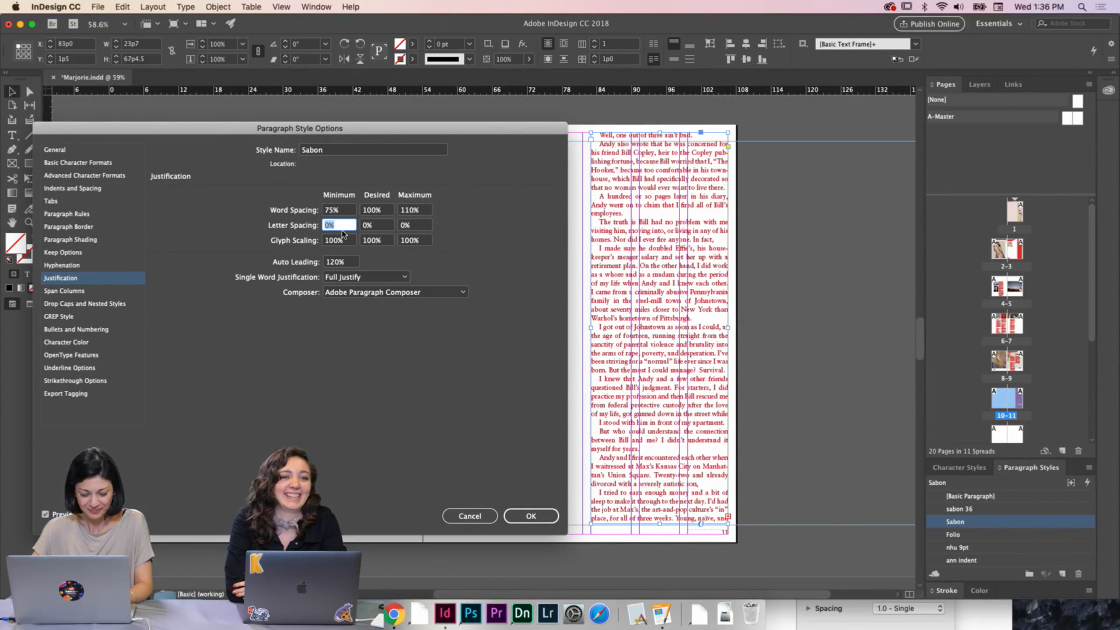
Set the Sabon style's letter spacing to -2% minimum and 4% maximum, and apply the style changes
text(-2)
key(Tab)
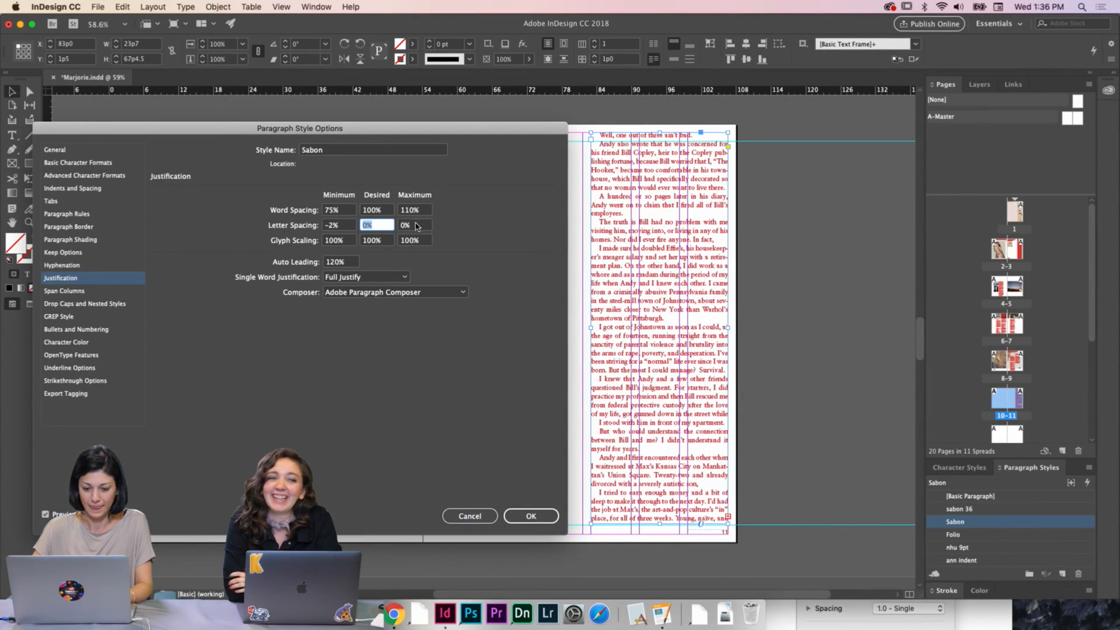
key(Tab)
text(3)
key(Tab)
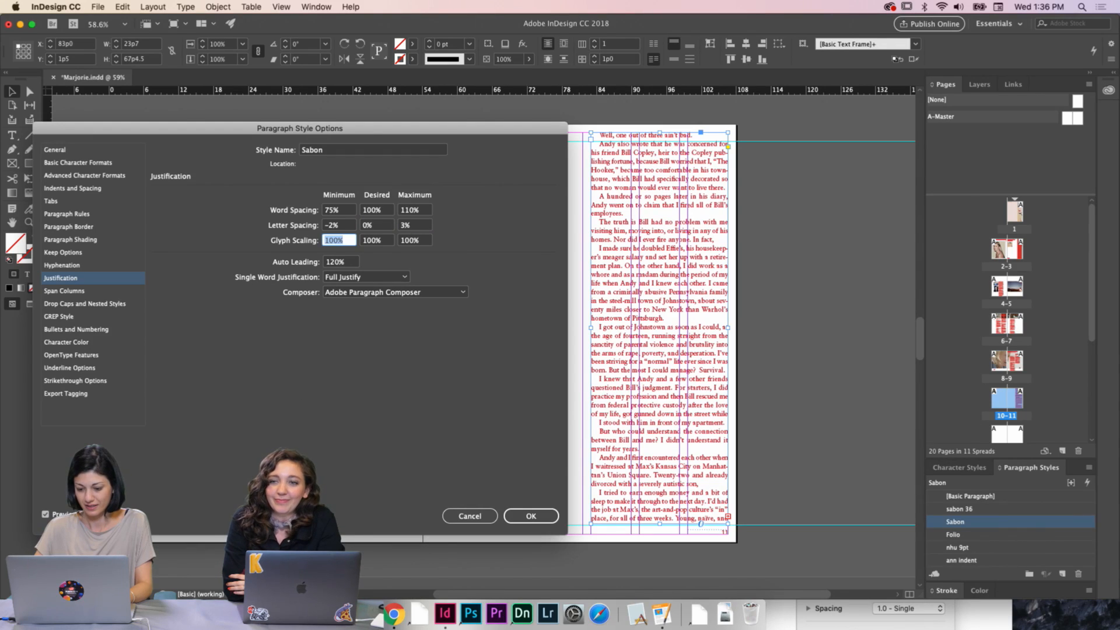
click(423, 227)
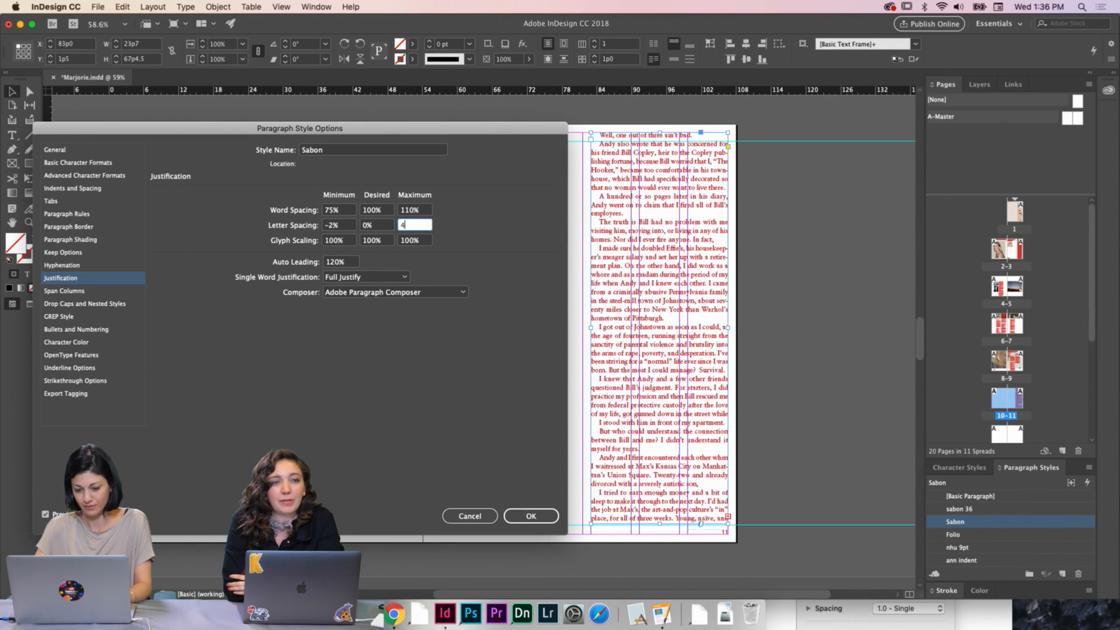
text(4)
key(Tab)
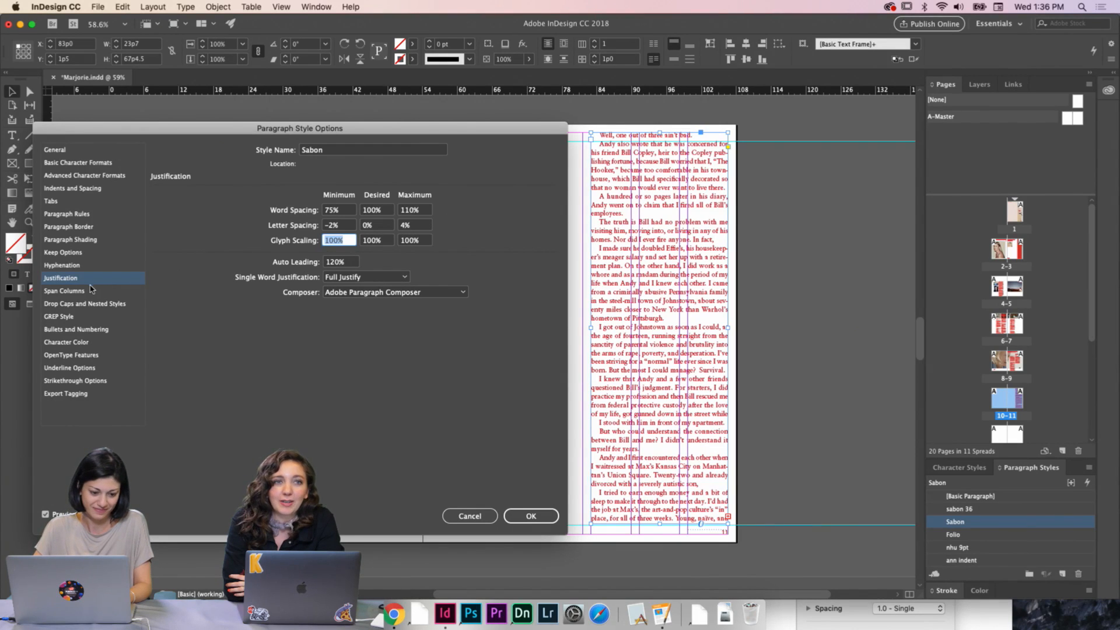
click(61, 265)
click(70, 277)
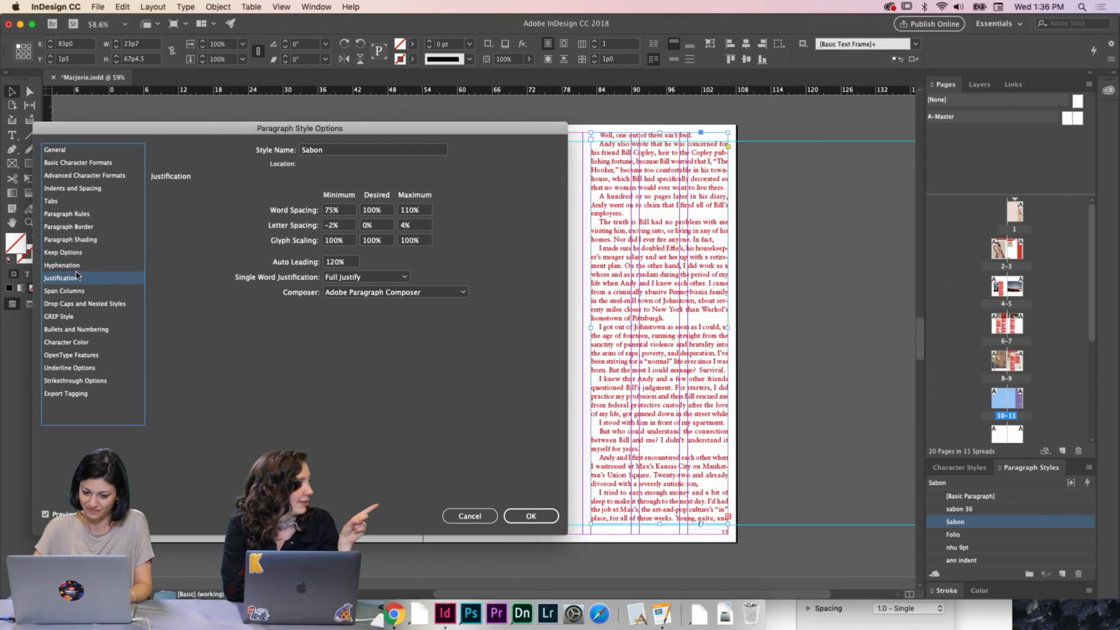
click(75, 266)
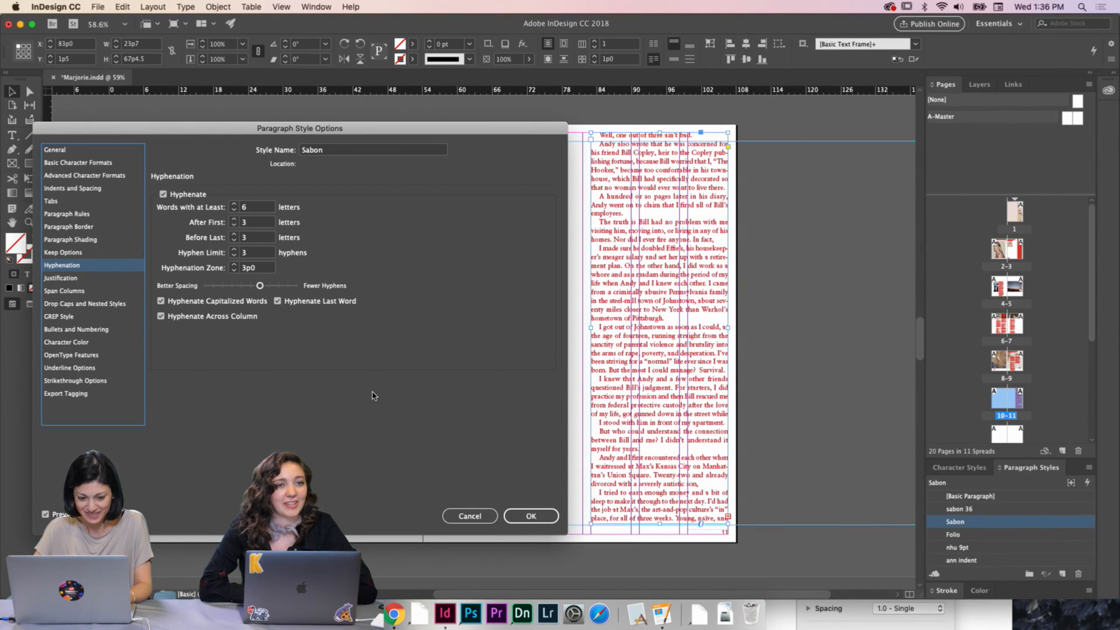
click(536, 521)
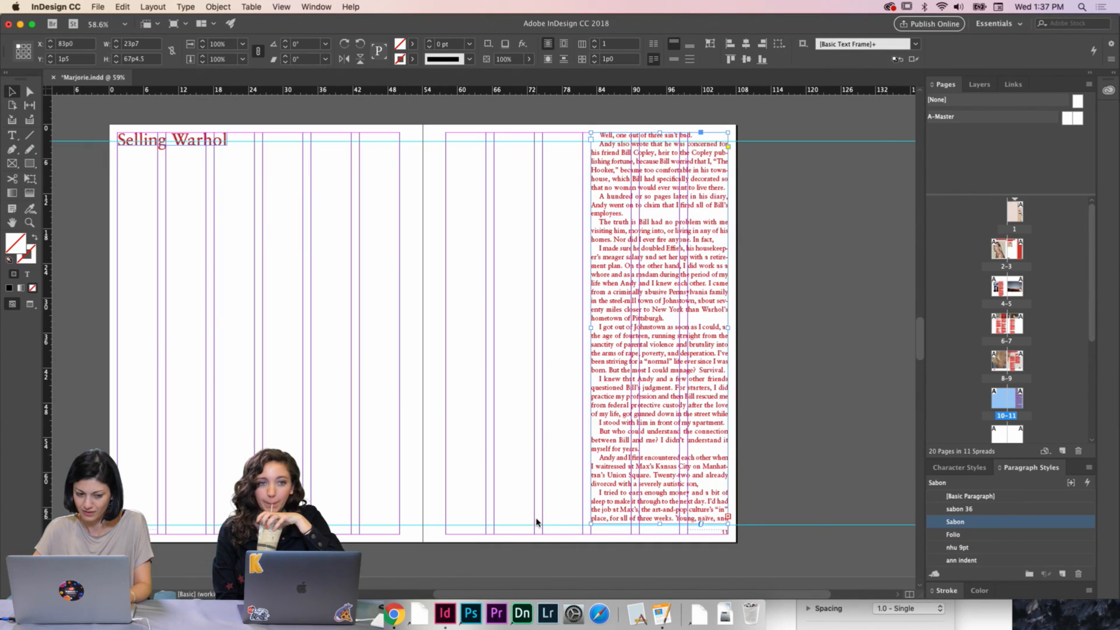
Remove the first line indent from the article's opening line, "Well, one out of three ain't bad.", by setting it to 0
click(489, 232)
key(w)
key(w)
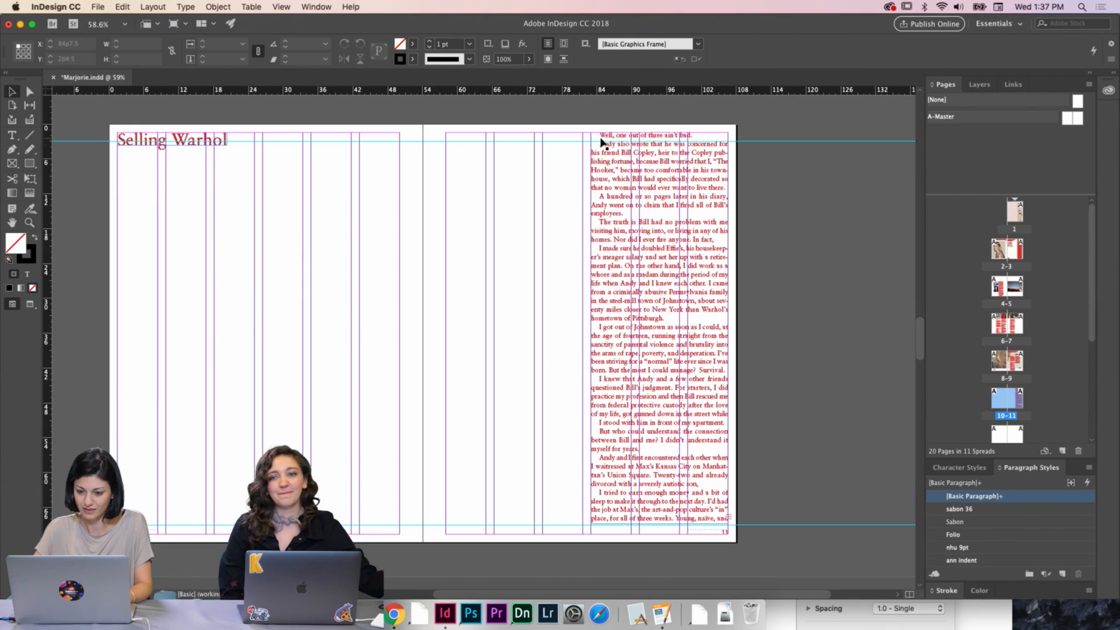
double_click(696, 135)
drag(698, 135, 591, 137)
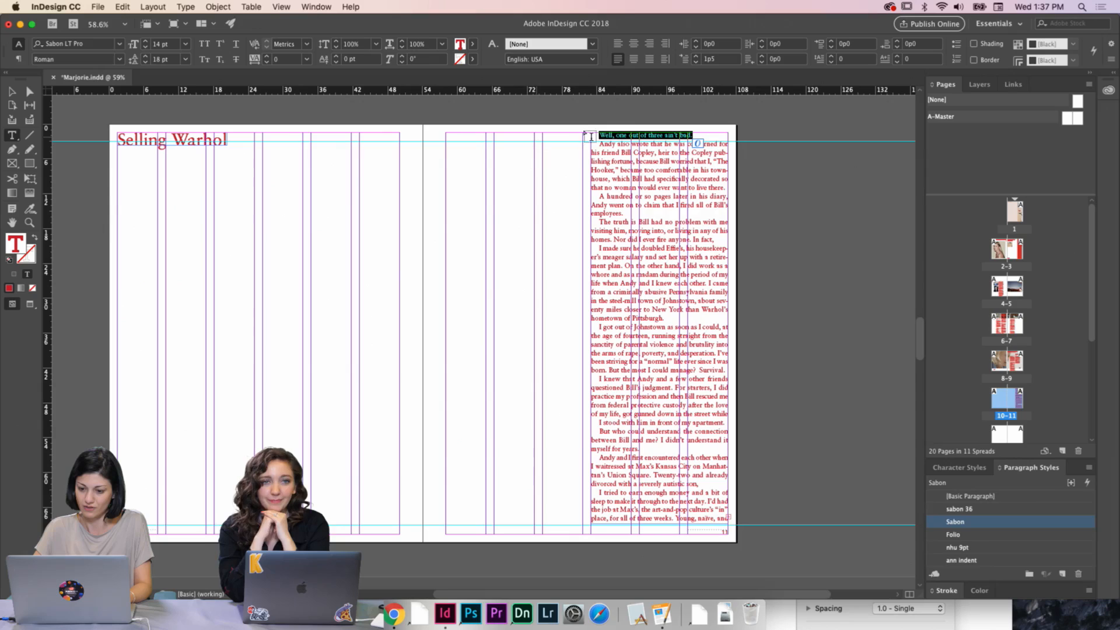
double_click(717, 59)
text(0)
key(Return)
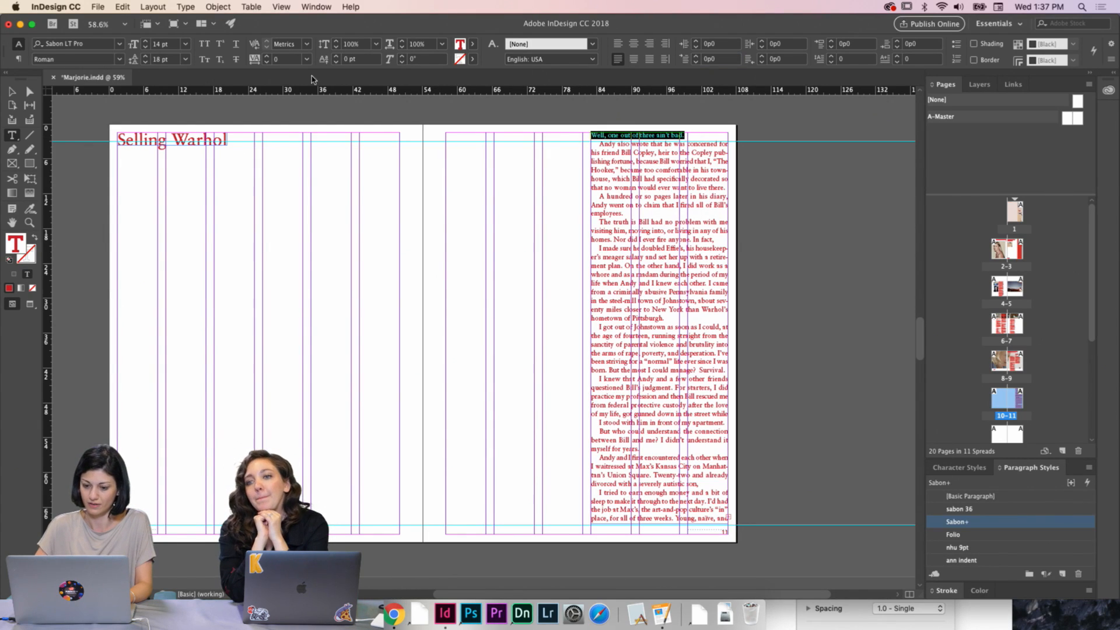
click(9, 92)
click(315, 245)
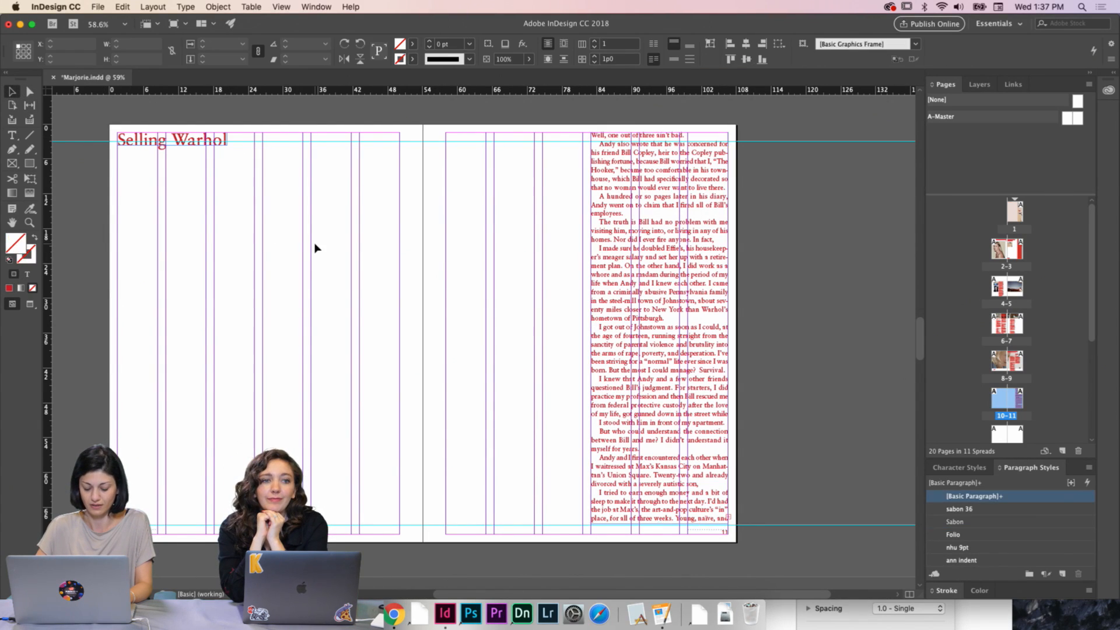
key(w)
key(w)
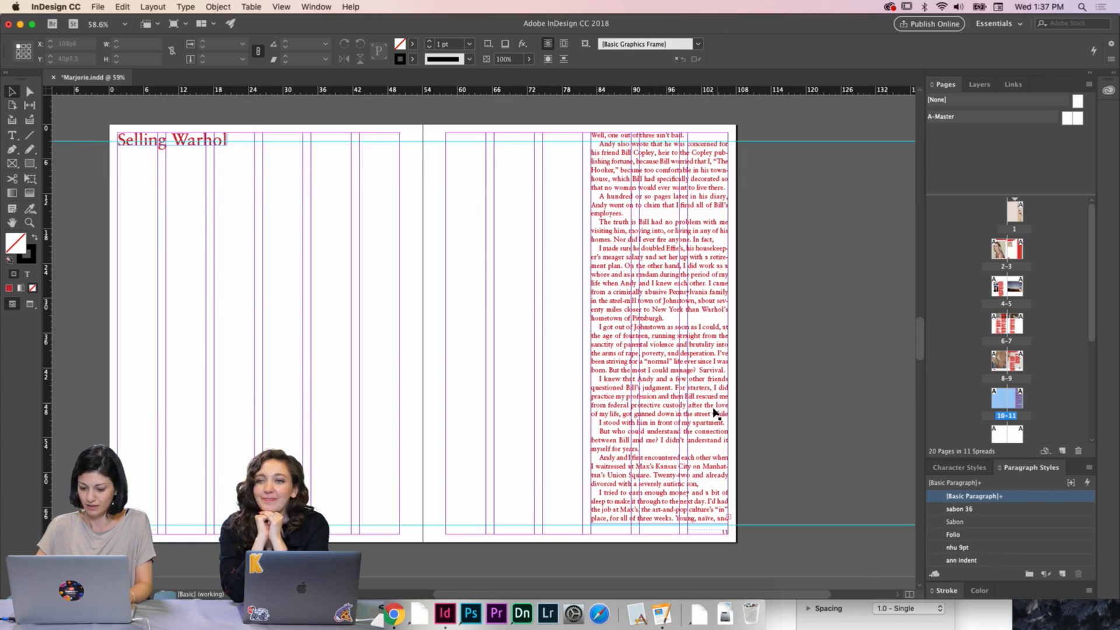
Move the page 11 text frame down to the upper horizontal guide, at Y 3p1
click(715, 447)
scroll(698, 500, up, 5)
scroll(698, 500, up, 15)
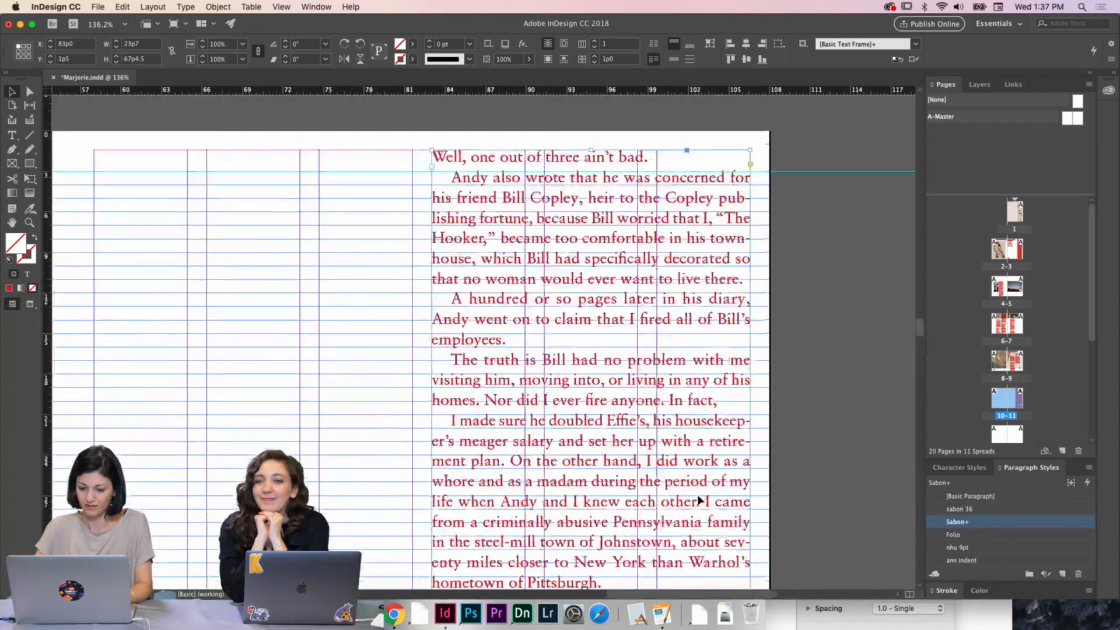
scroll(697, 500, down, 6)
scroll(698, 495, down, 10)
scroll(698, 497, up, 2)
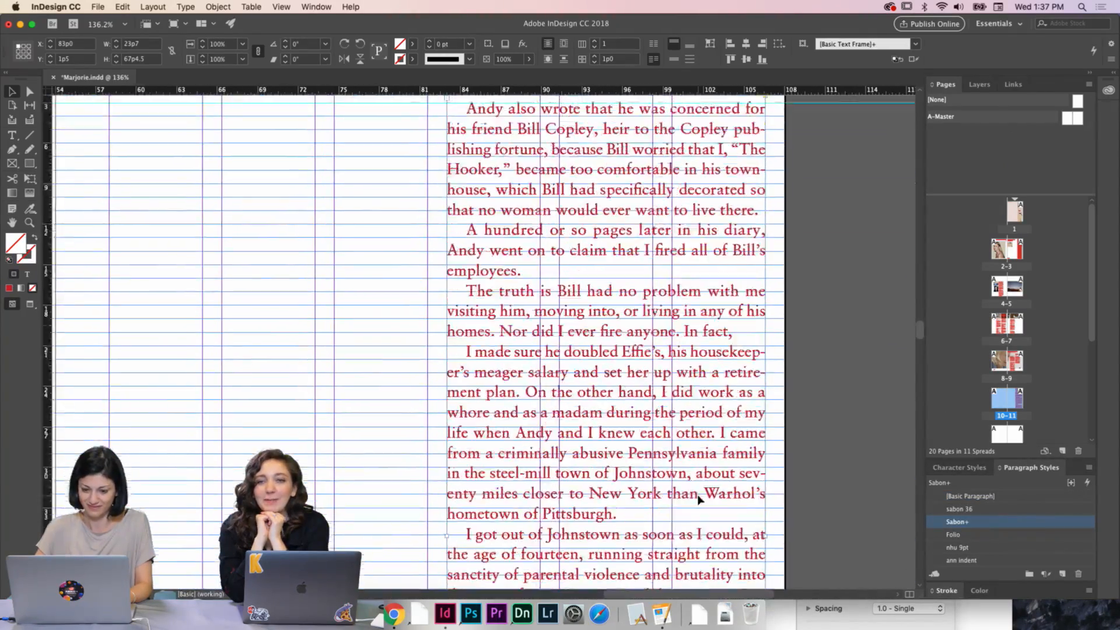
key(shift+Down)
key(shift+Down)
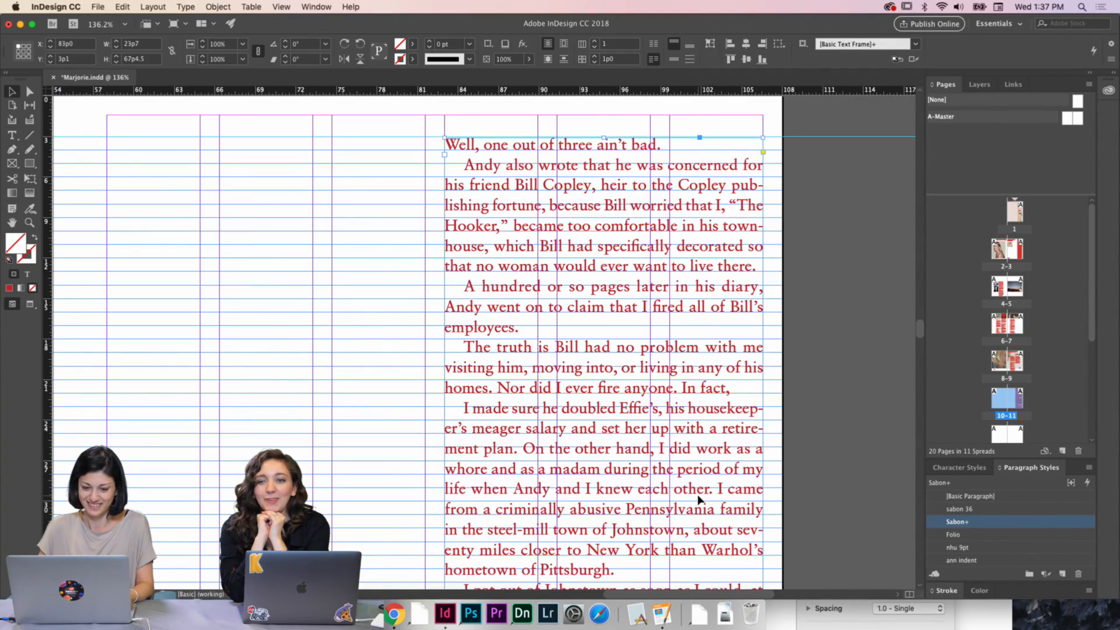
Shorten the text frame from below to the lower guide, about 65p11 high, and preview the spread without guides
scroll(816, 494, down, 3)
scroll(813, 493, down, 10)
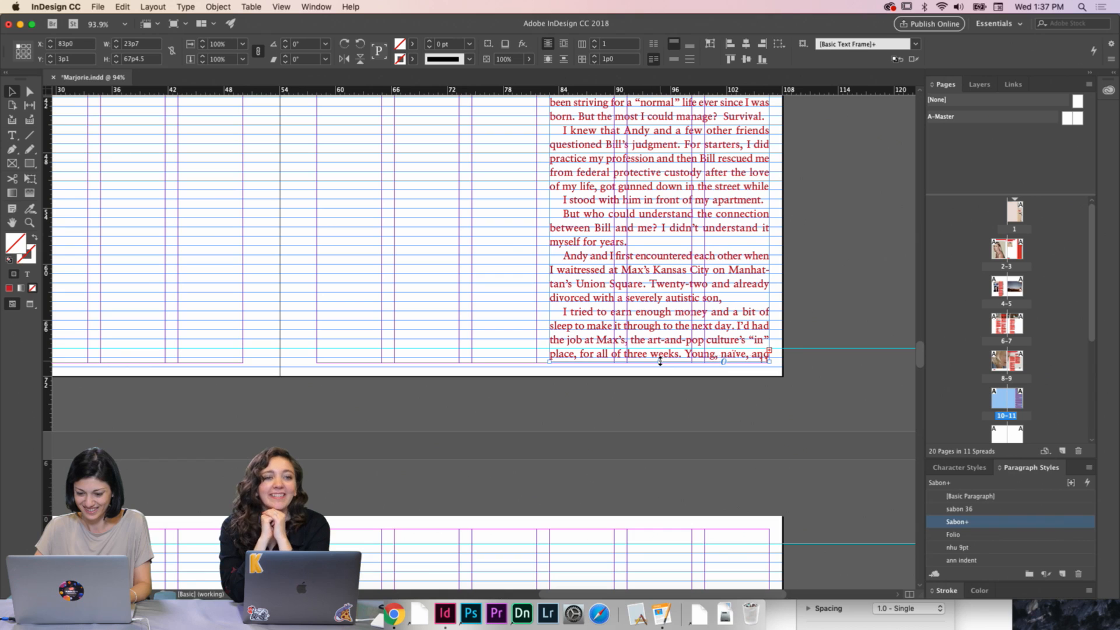
drag(661, 362, 659, 348)
click(658, 399)
scroll(658, 398, down, 3)
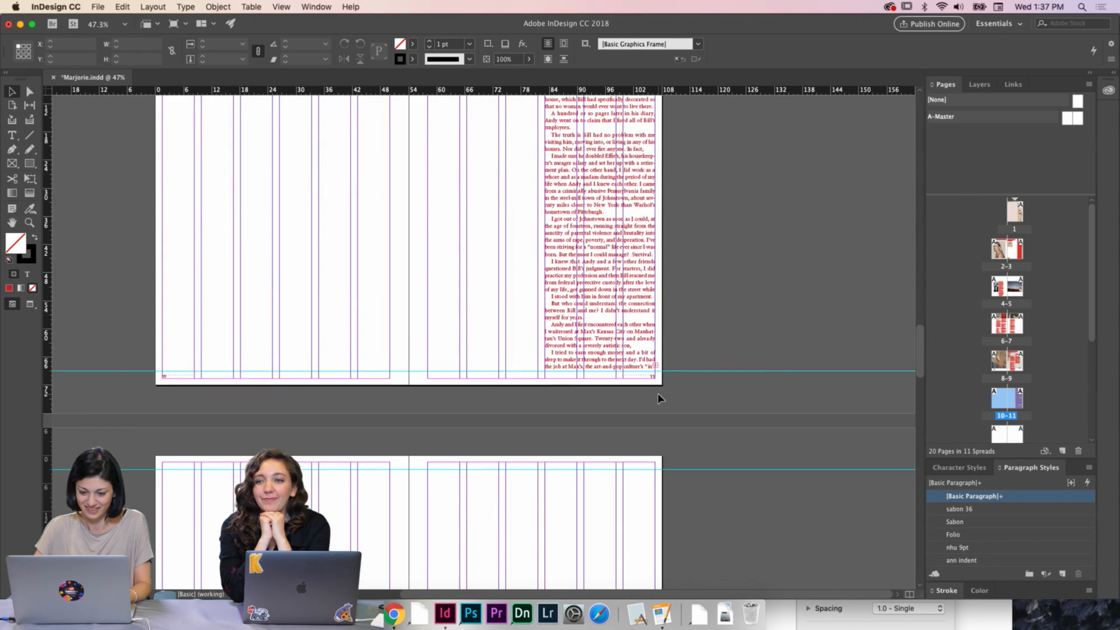
scroll(658, 399, up, 3)
scroll(658, 399, left, 3)
key(w)
scroll(570, 302, up, 2)
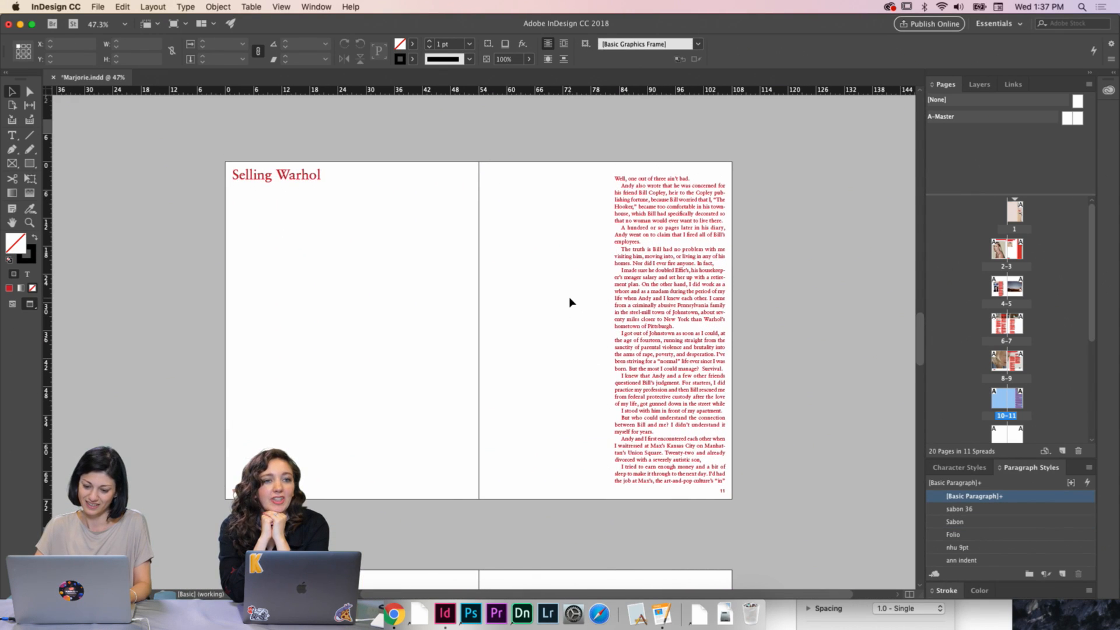
Turn on Optical Margin Alignment at 14 pt for the whole page 11 story
scroll(570, 302, down, 1)
double_click(682, 315)
key(super+a)
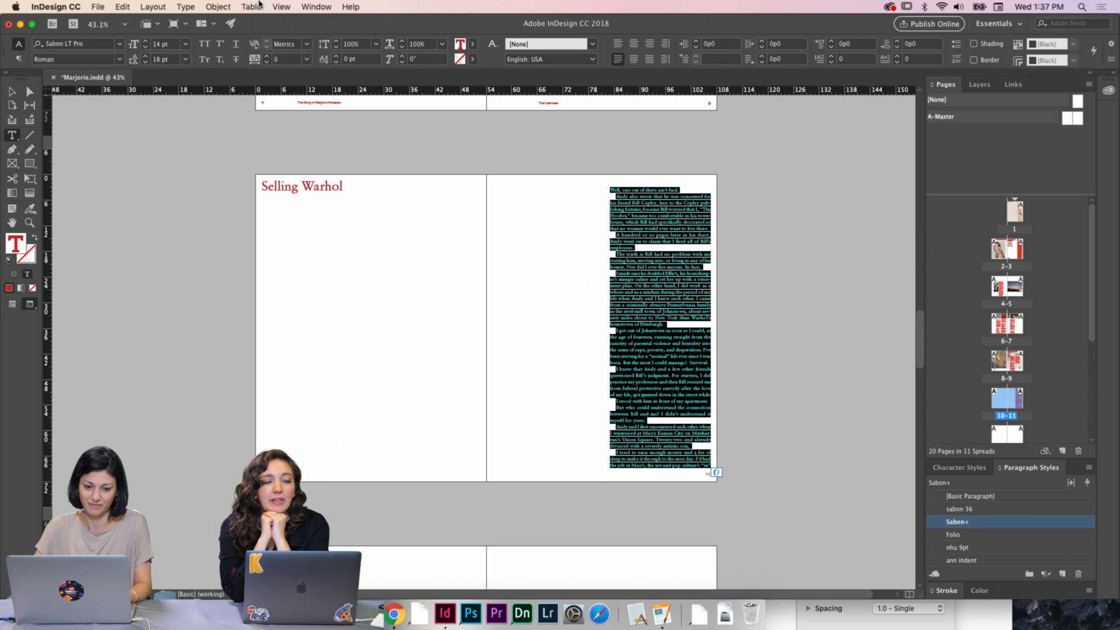
click(225, 6)
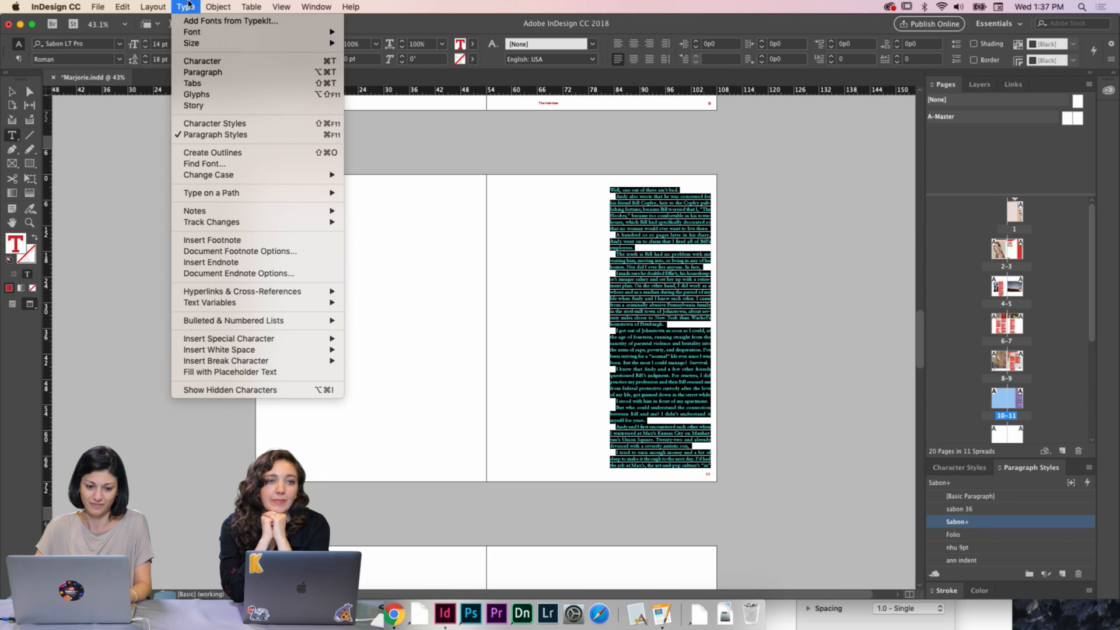
click(194, 107)
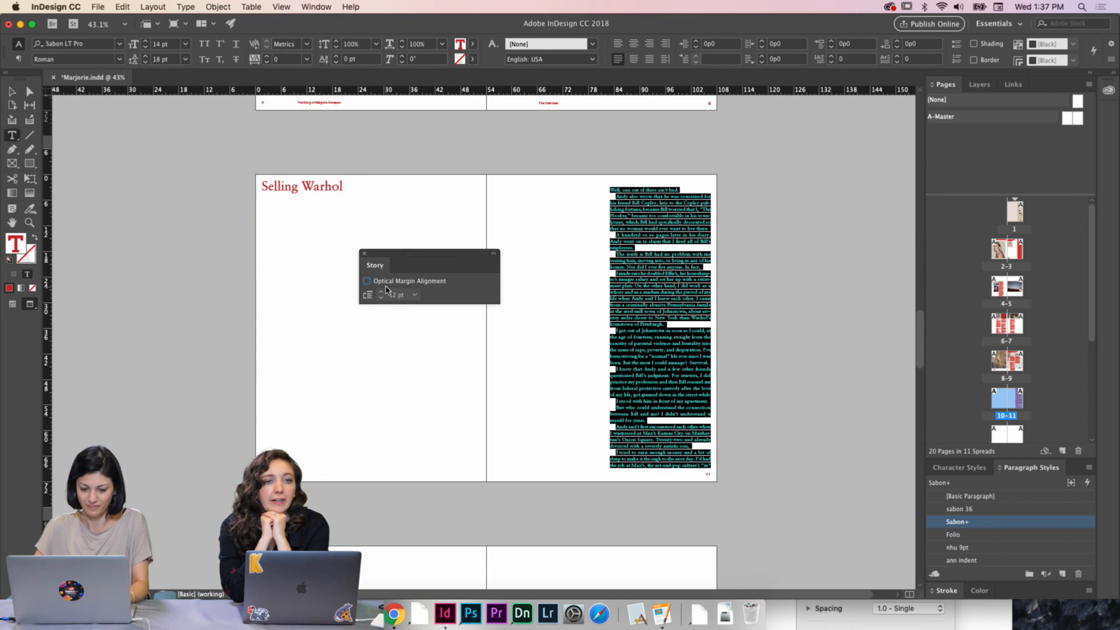
click(367, 281)
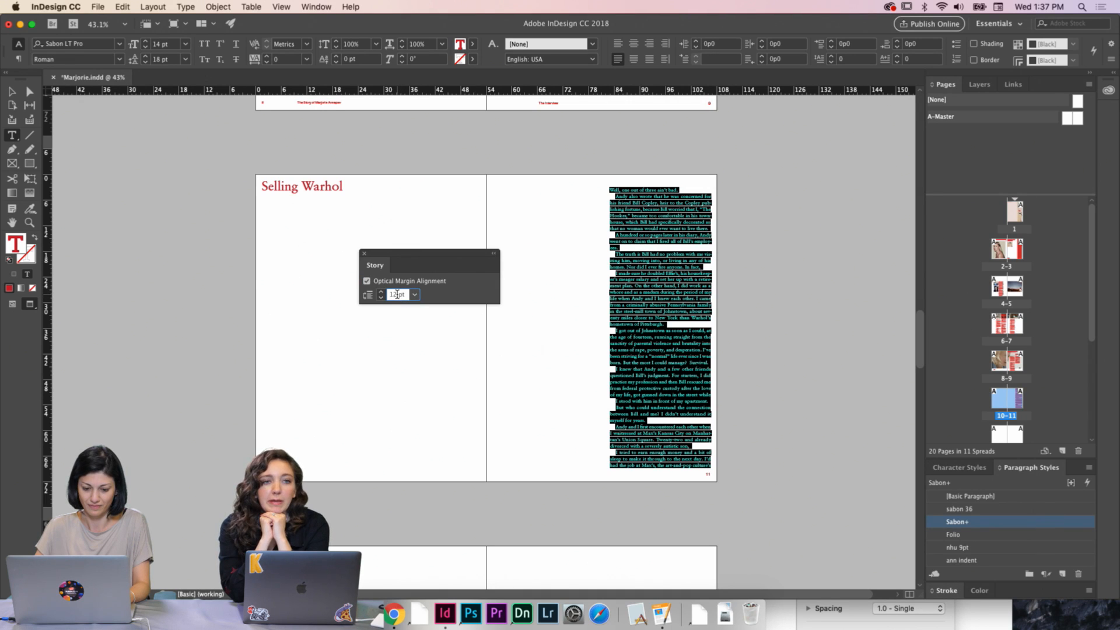
text(14)
key(Return)
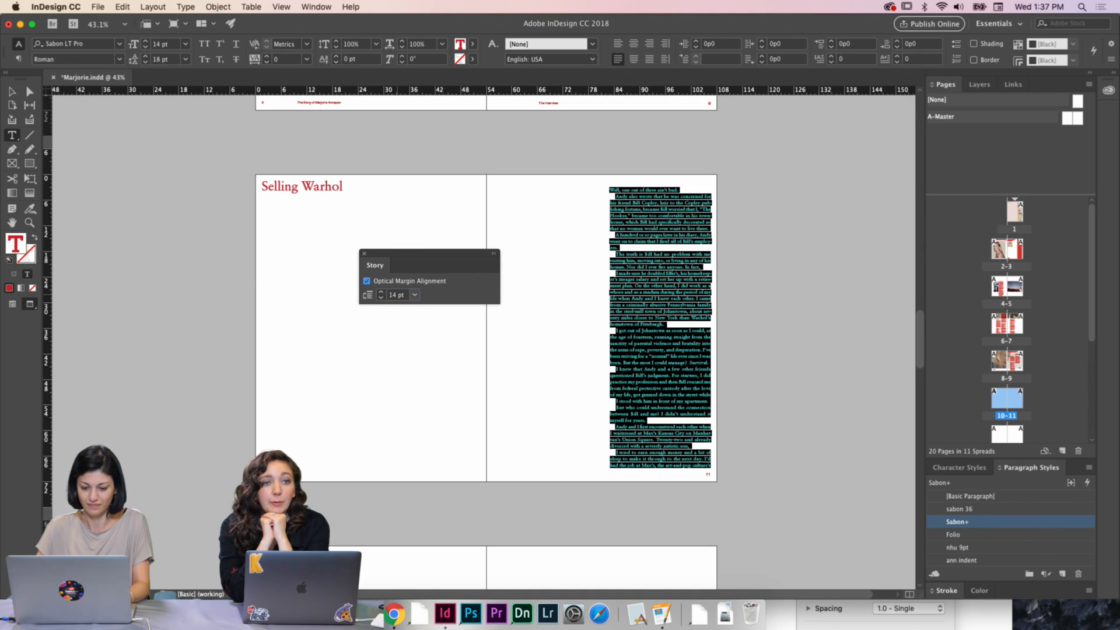
click(364, 253)
click(12, 91)
click(391, 287)
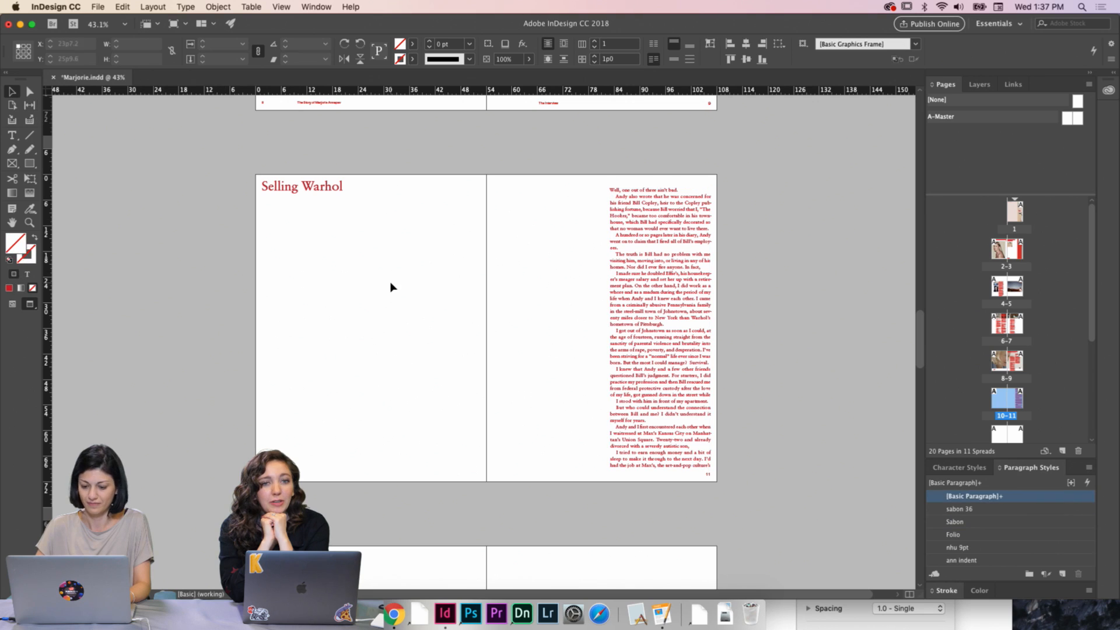
key(super+alt+0)
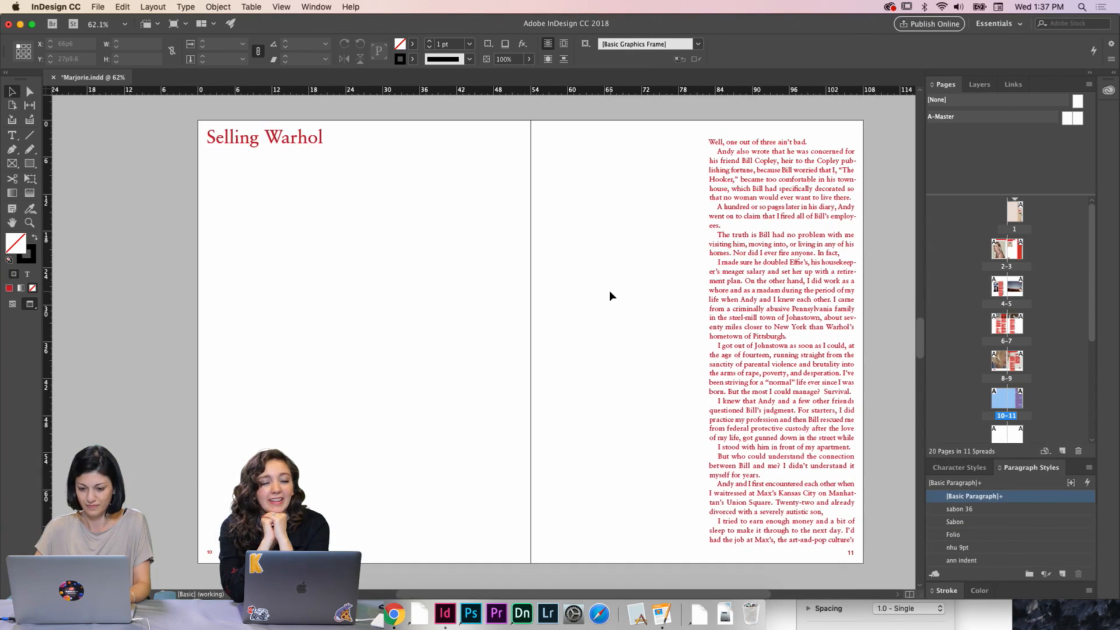
Turn off Hyphenate Capitalized Words and Hyphenate Across Column in the Sabon paragraph style
key(w)
scroll(611, 296, right, 5)
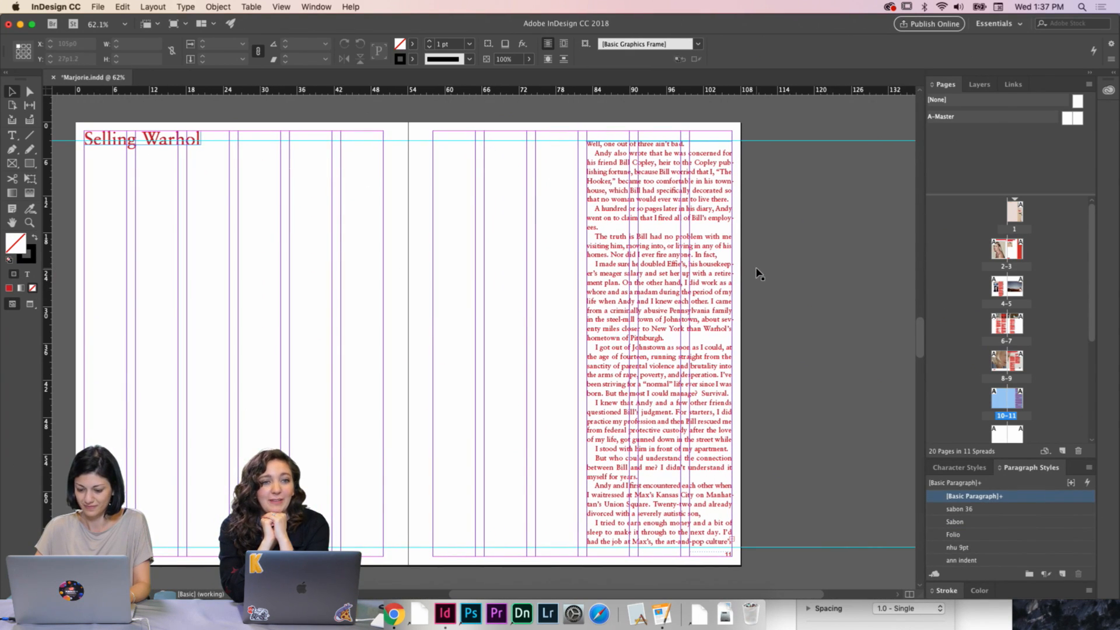
scroll(757, 273, up, 3)
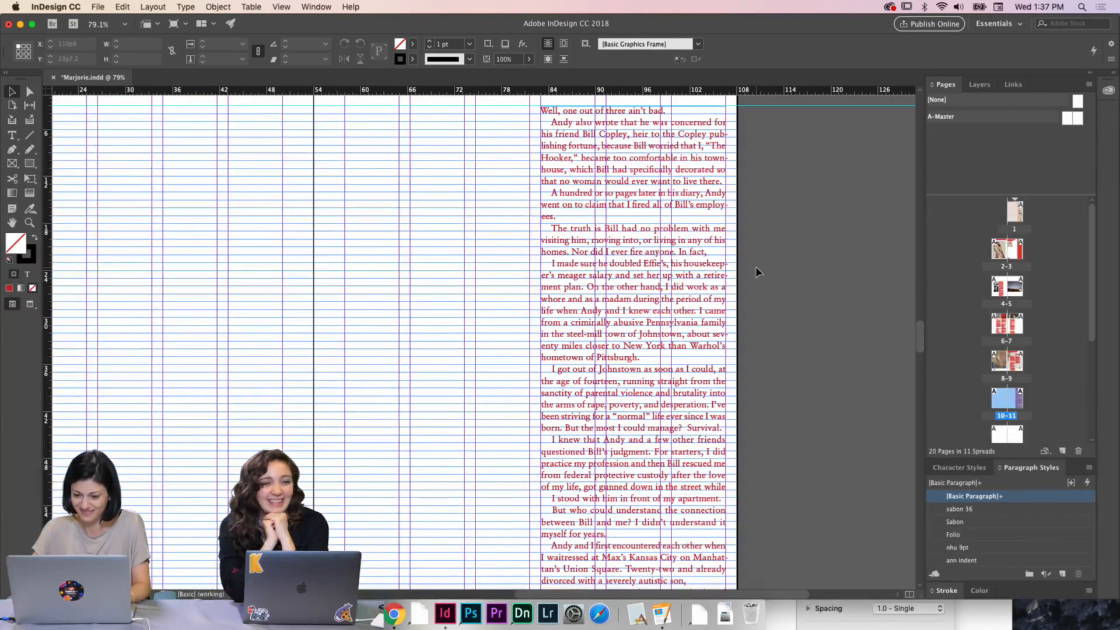
scroll(757, 273, down, 3)
click(706, 281)
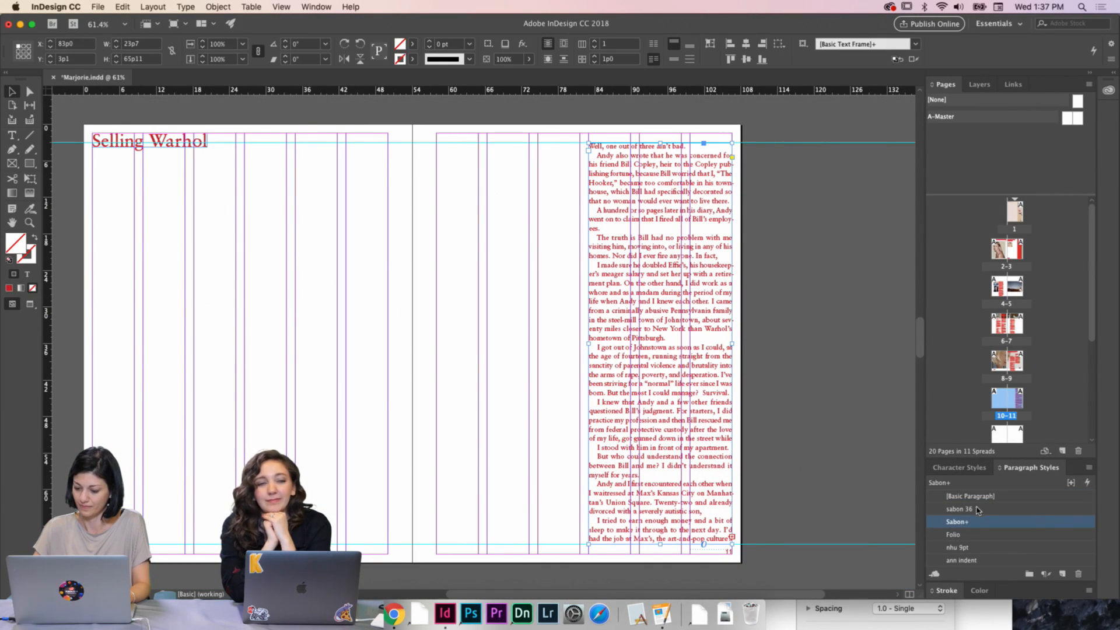
click(849, 478)
double_click(890, 521)
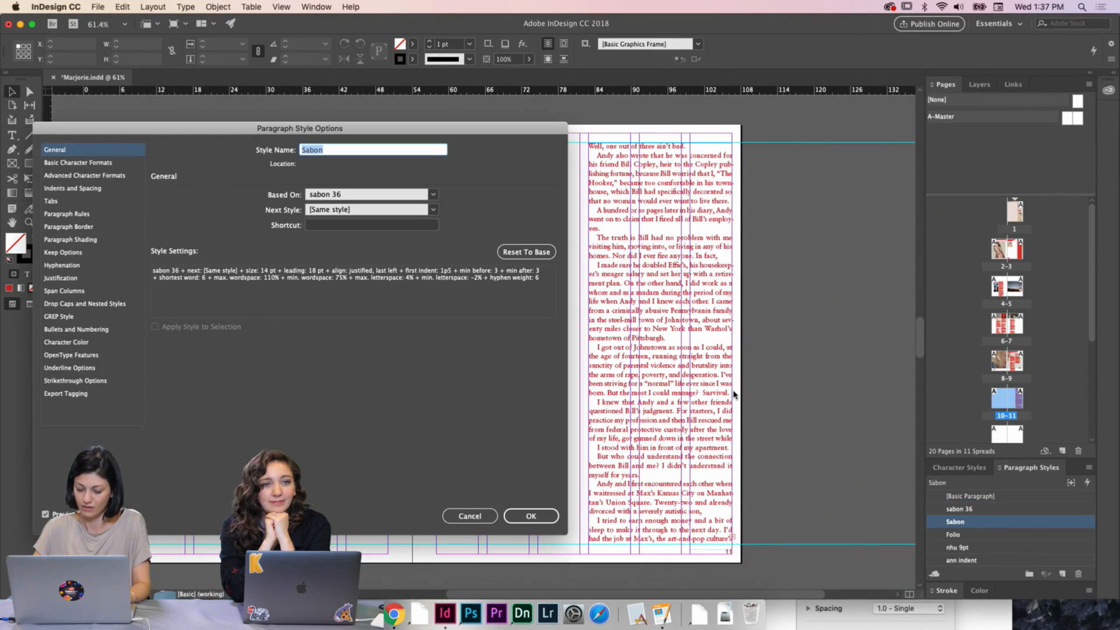
click(92, 266)
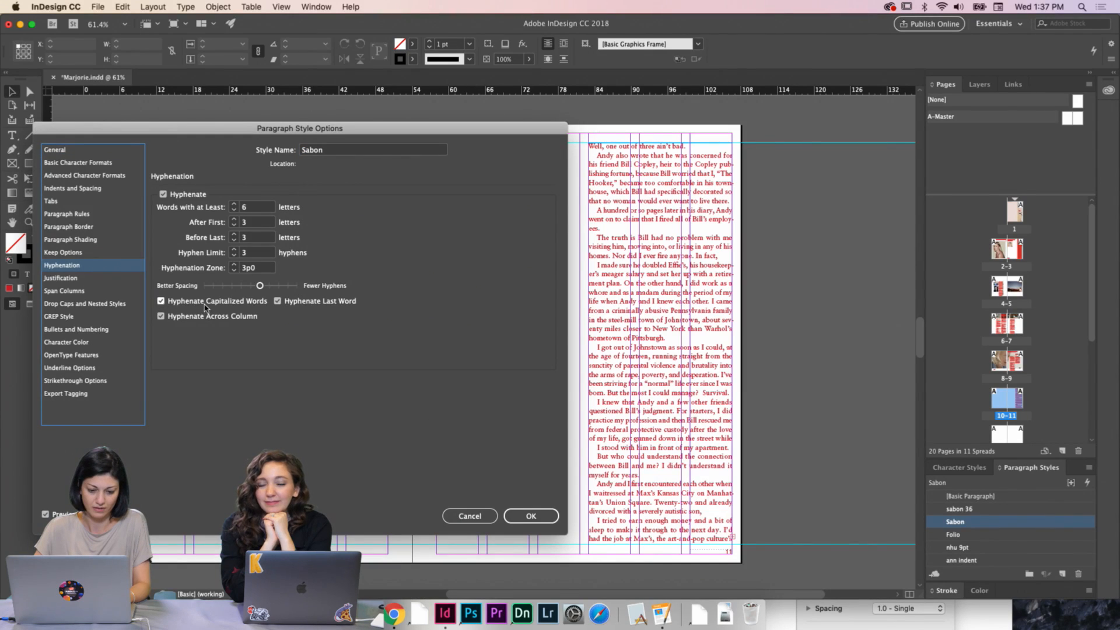
click(204, 303)
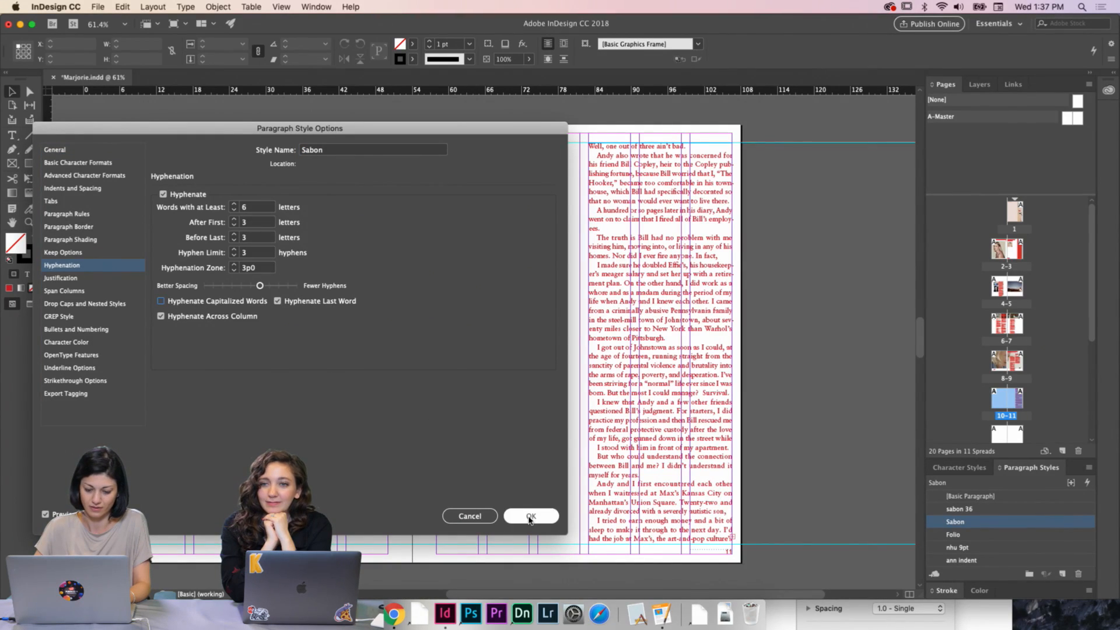
click(173, 317)
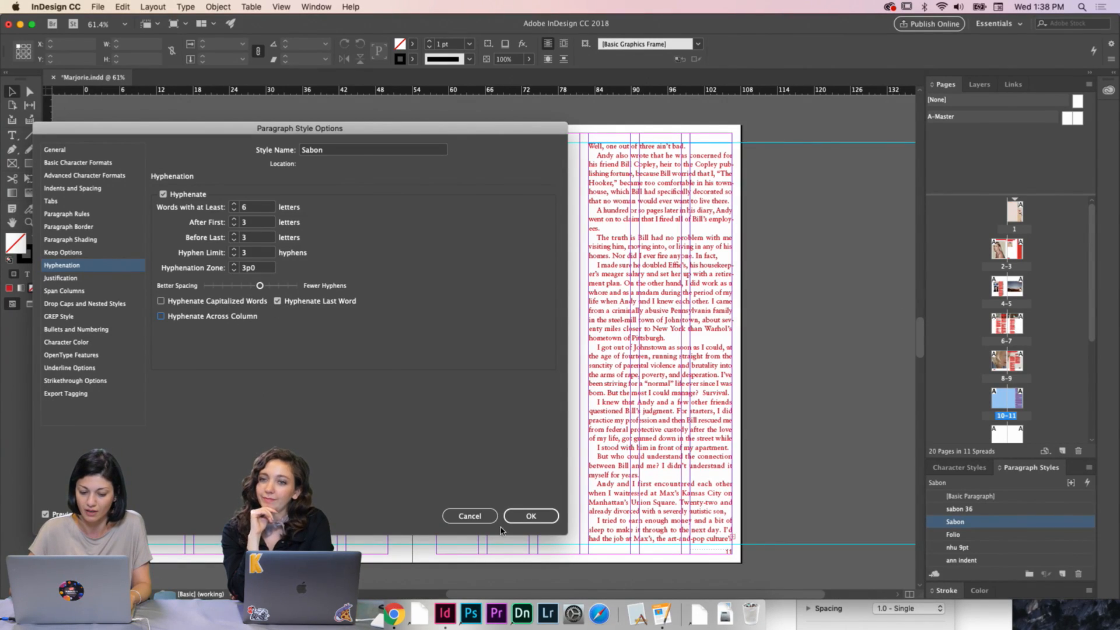
click(527, 512)
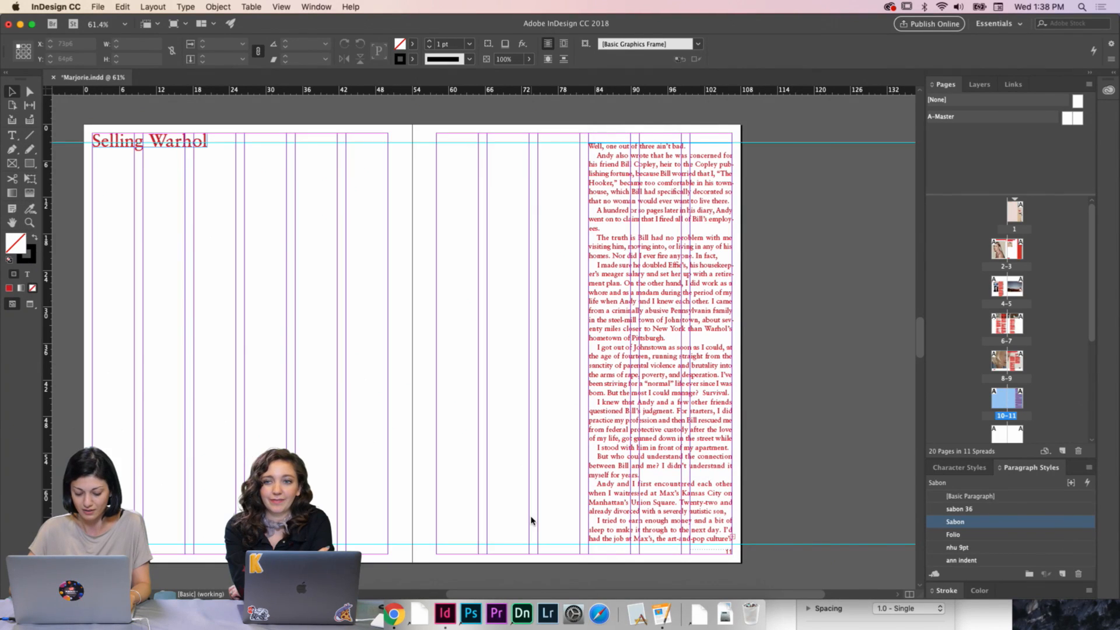
Reduce the page 11 paragraph beginning "A hundred or so pages later" to 13.9 pt, and further to 13.8 pt
key(w)
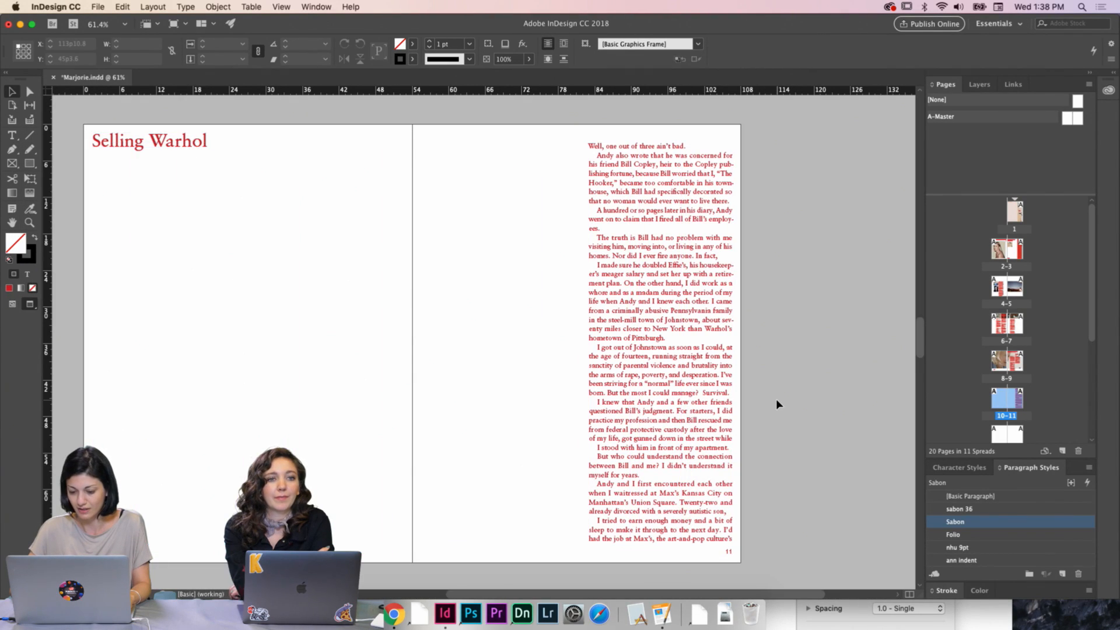
key(w)
scroll(754, 296, up, 5)
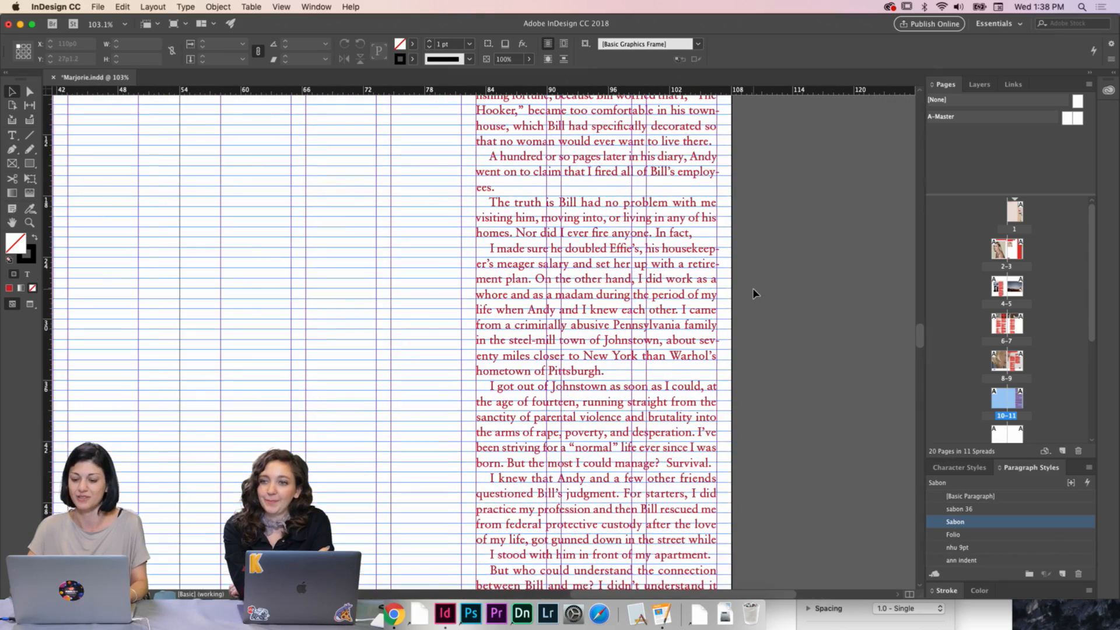
scroll(741, 292, up, 4)
key(w)
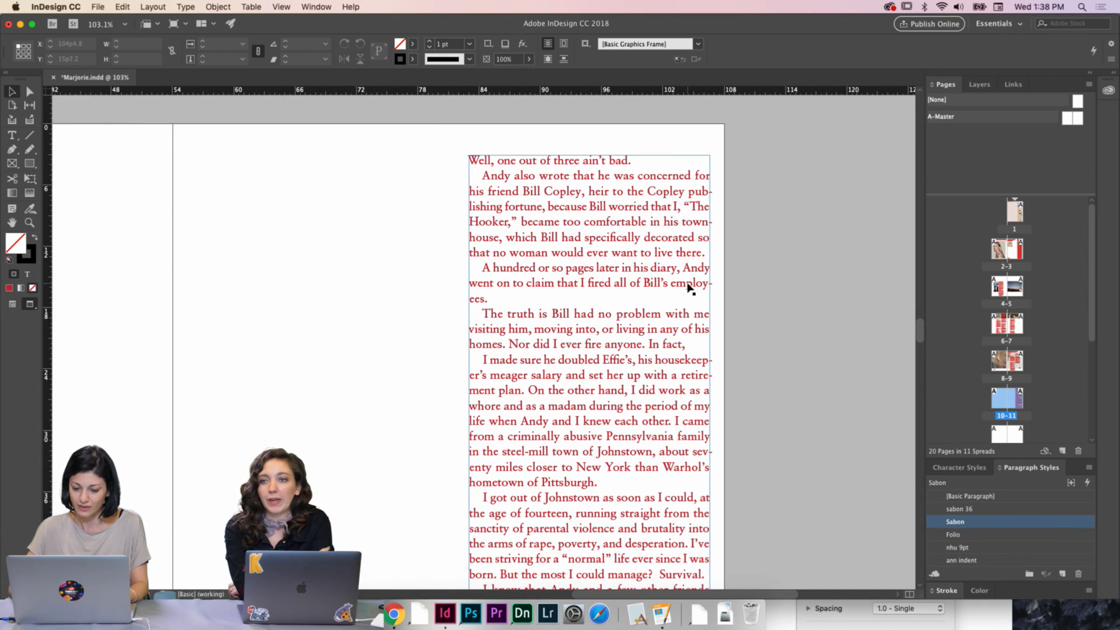
scroll(690, 288, down, 1)
double_click(536, 269)
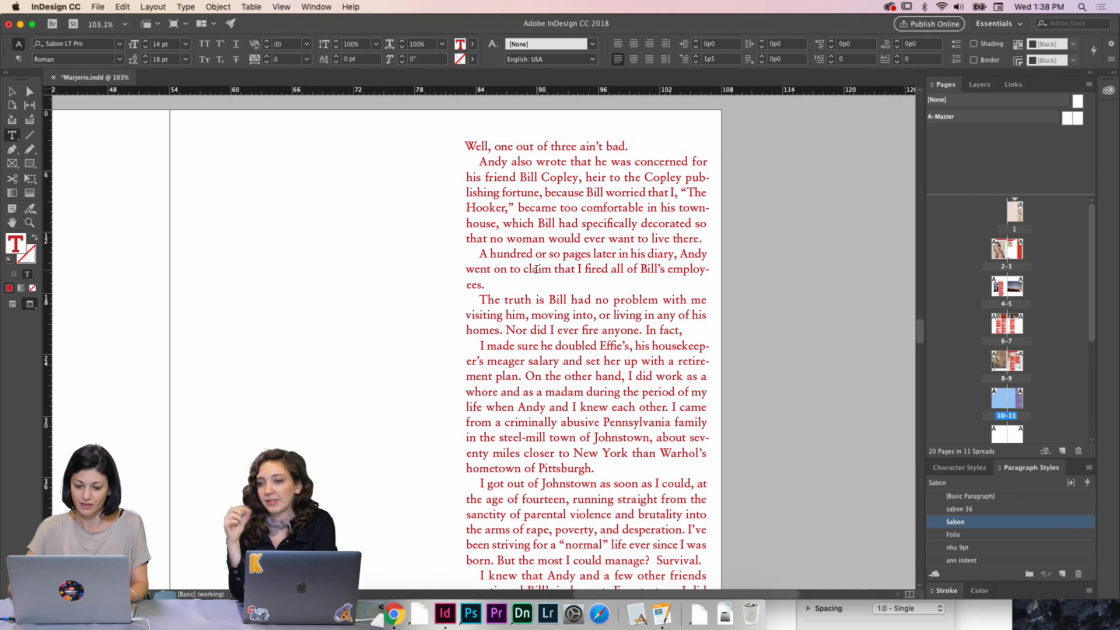
triple_click(507, 284)
click(167, 43)
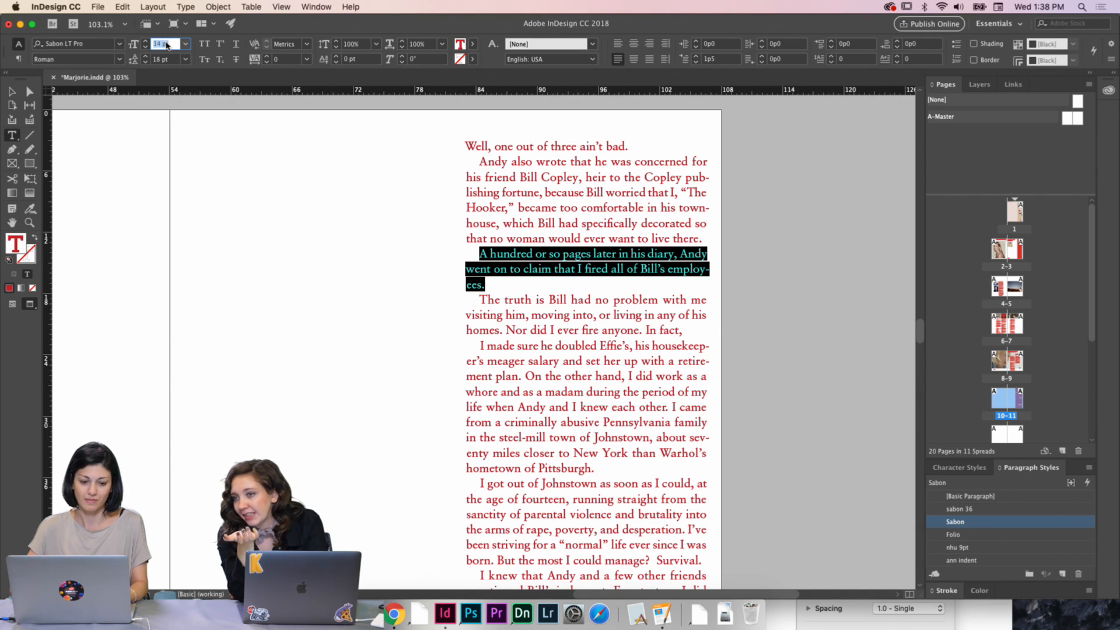
text(1)
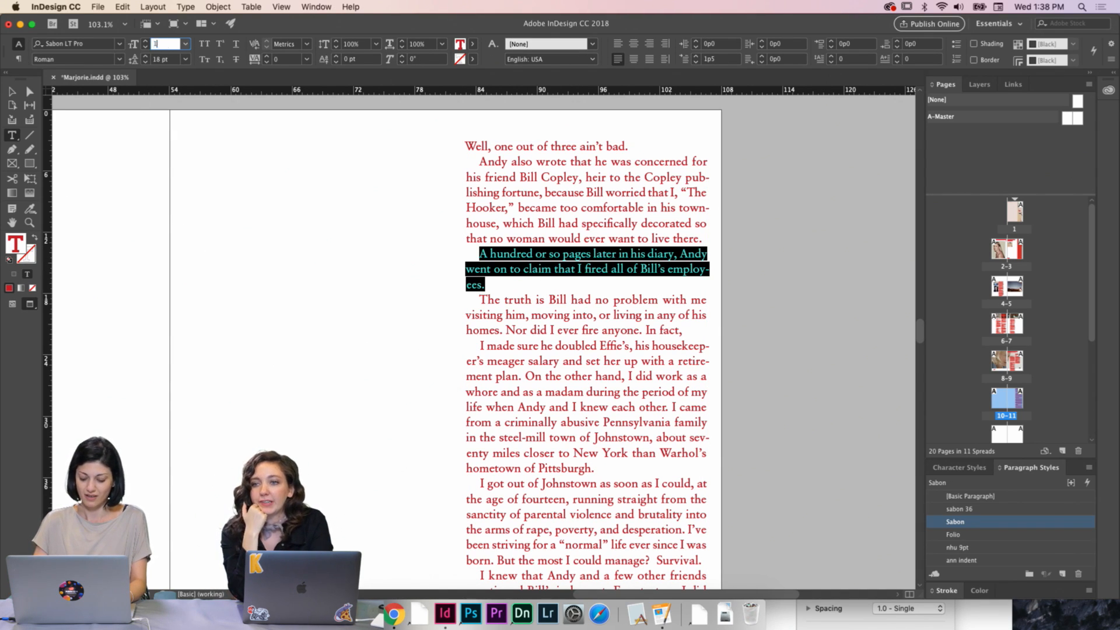
text(3.9)
key(Return)
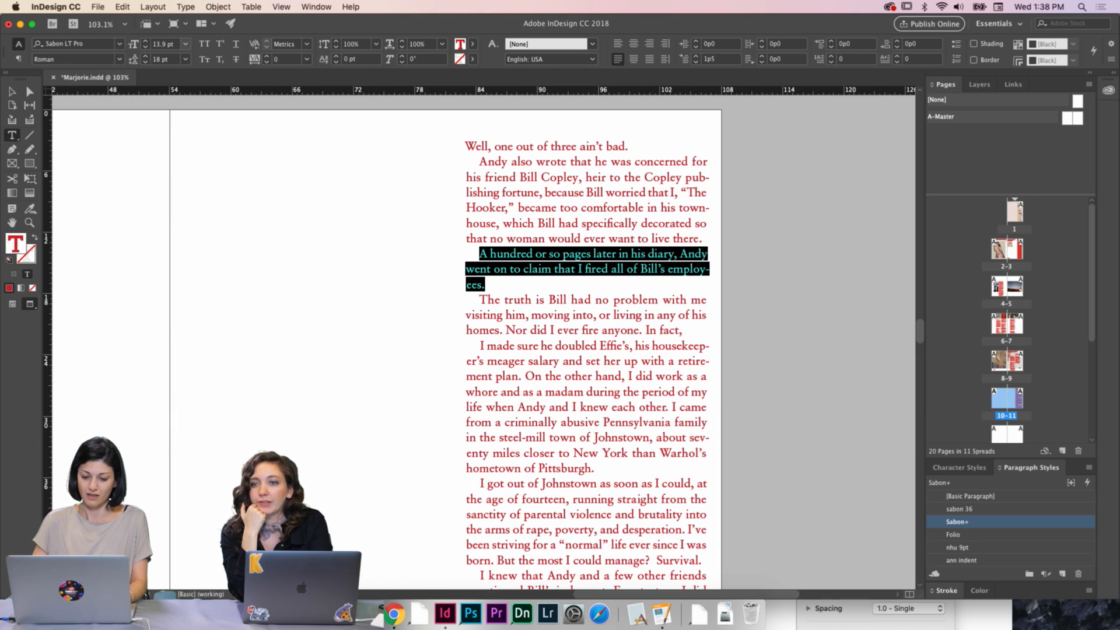
click(168, 45)
key(BackSpace)
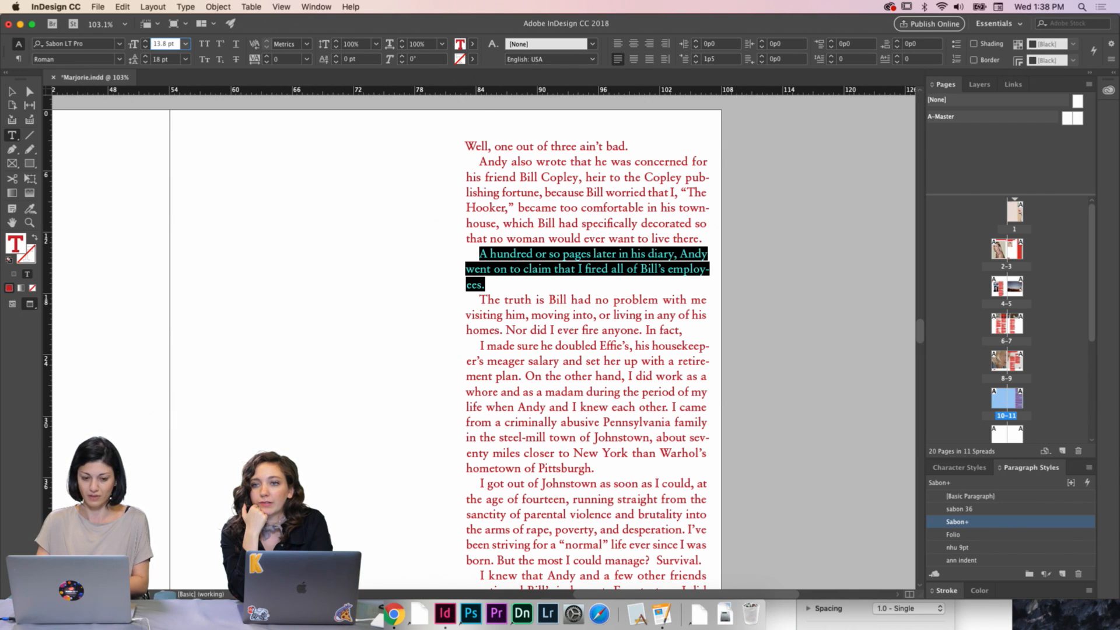
key(Return)
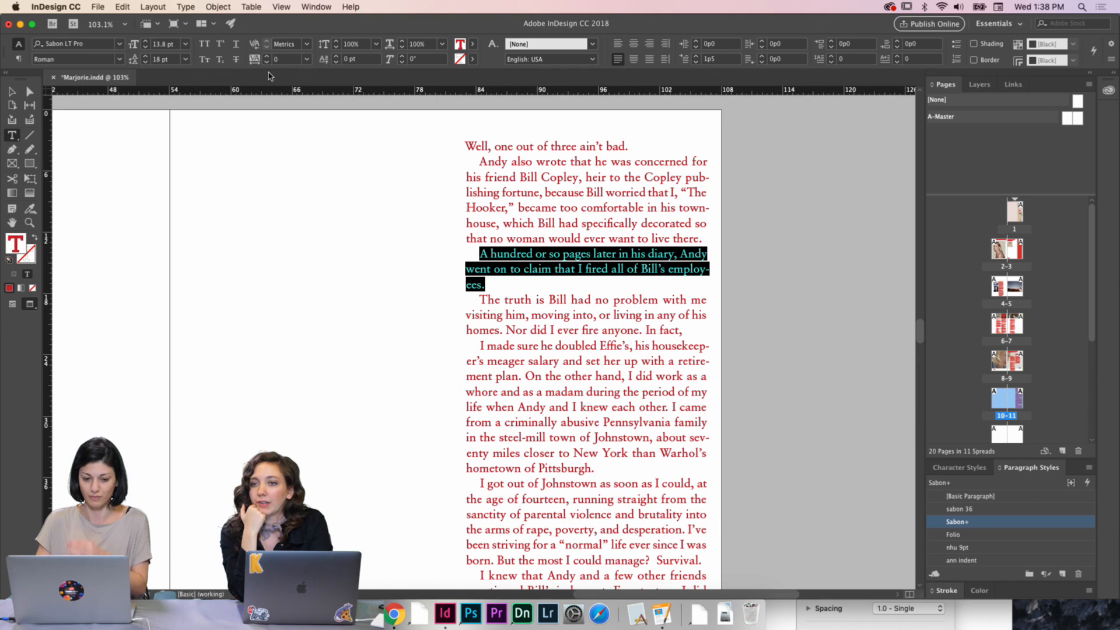
Tighten the selected paragraph's tracking in steps of one, from -1 through -2 to -3
click(281, 60)
text(-1)
key(Return)
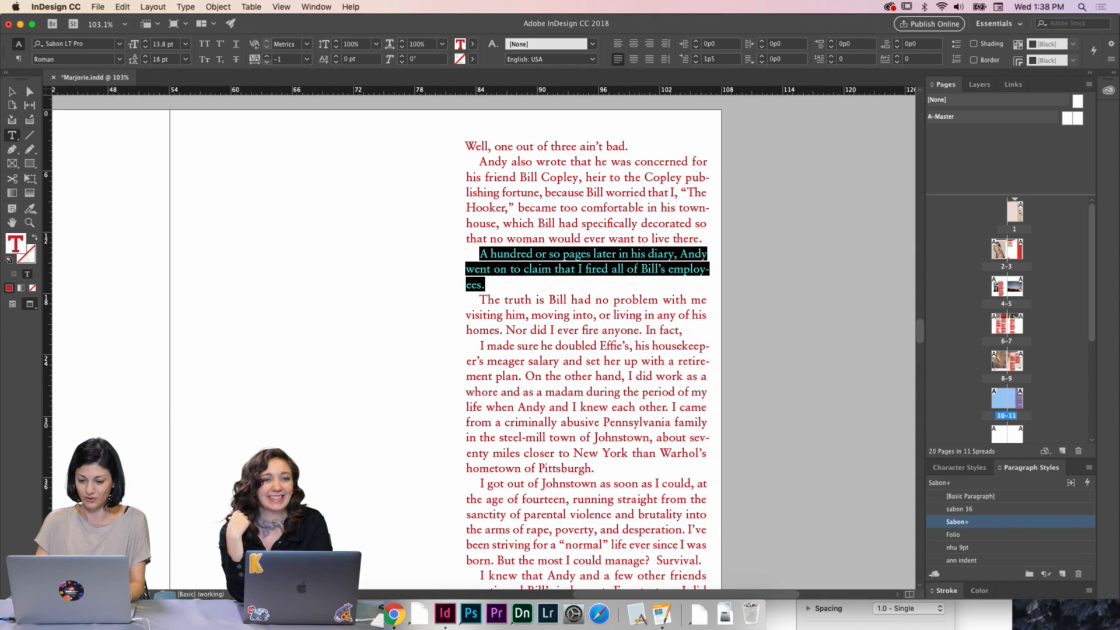
click(280, 60)
text(-)
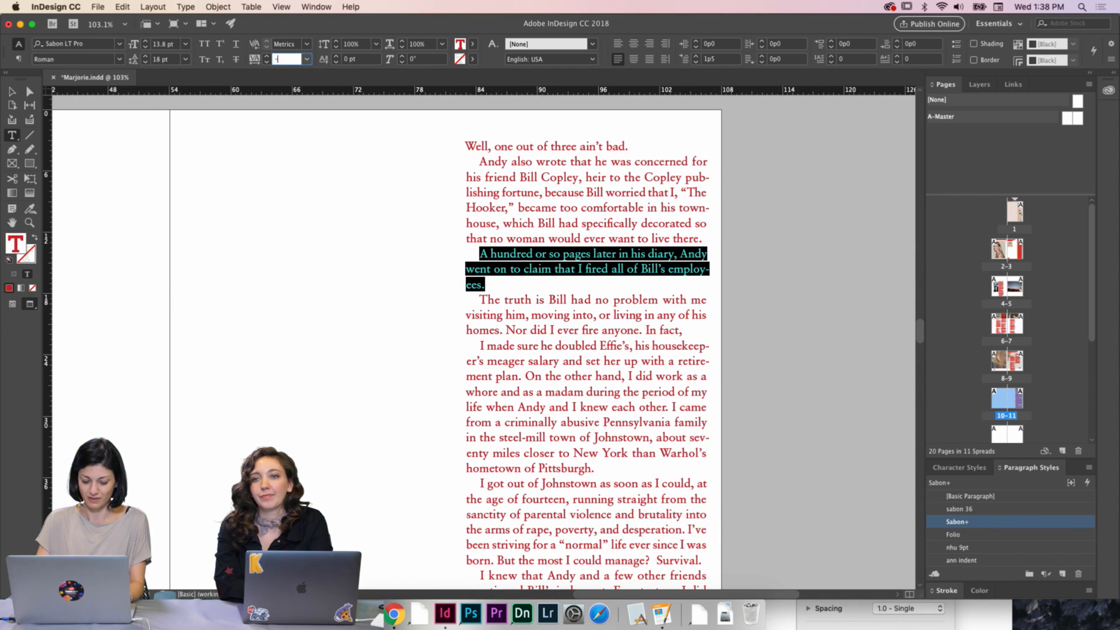
text(2)
key(Return)
click(285, 60)
text(-)
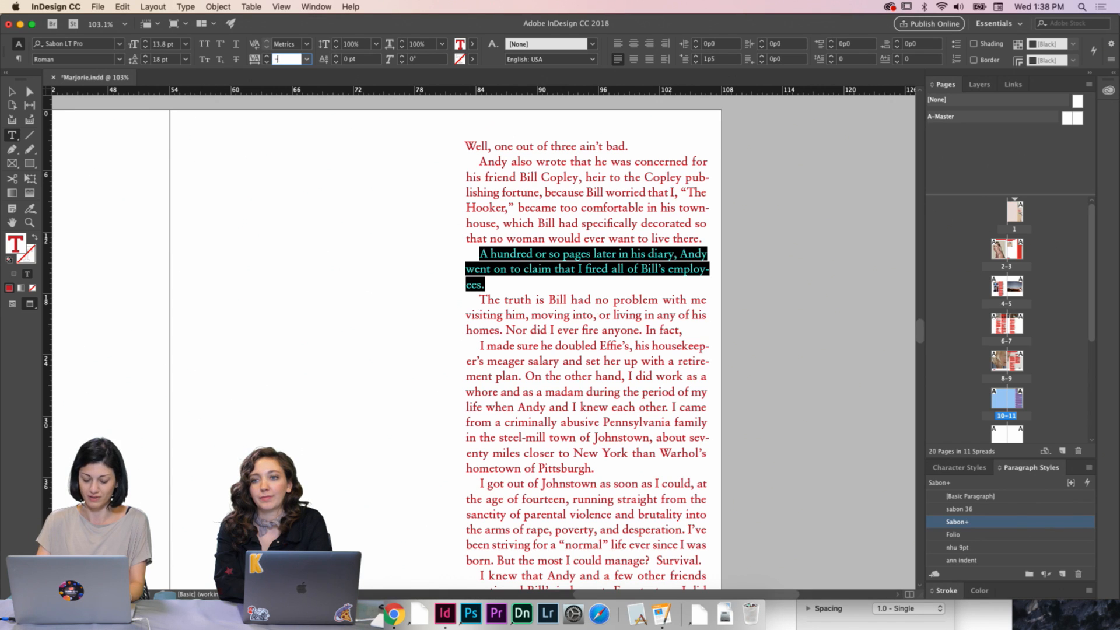
text(3)
key(Return)
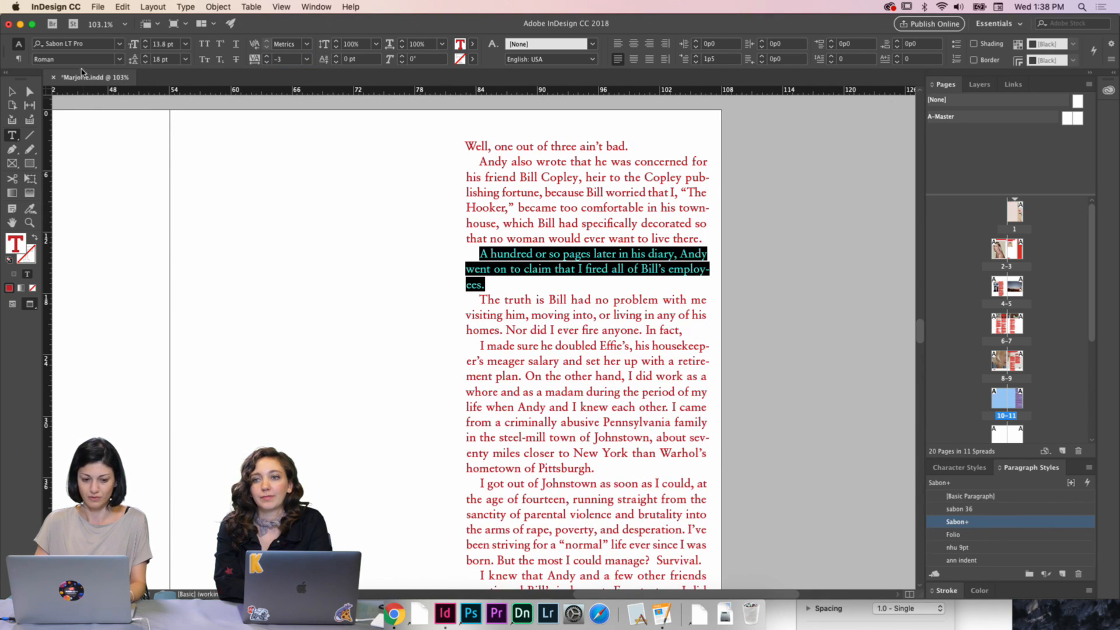
Set the selected paragraph's font size to 13.7 pt and deselect it
click(166, 45)
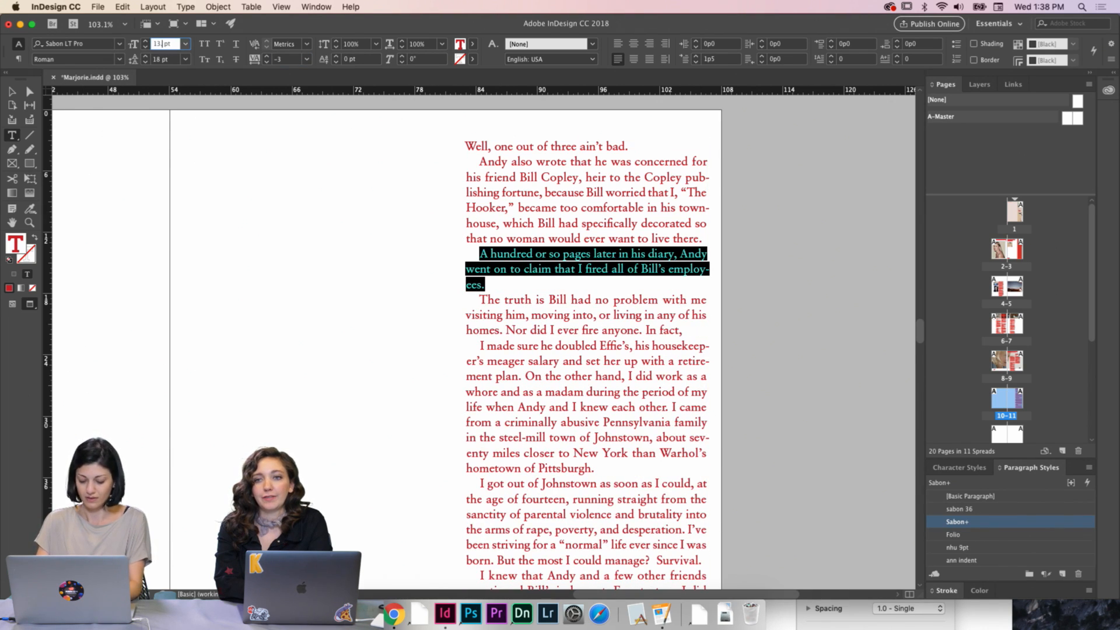
text(.7)
key(Return)
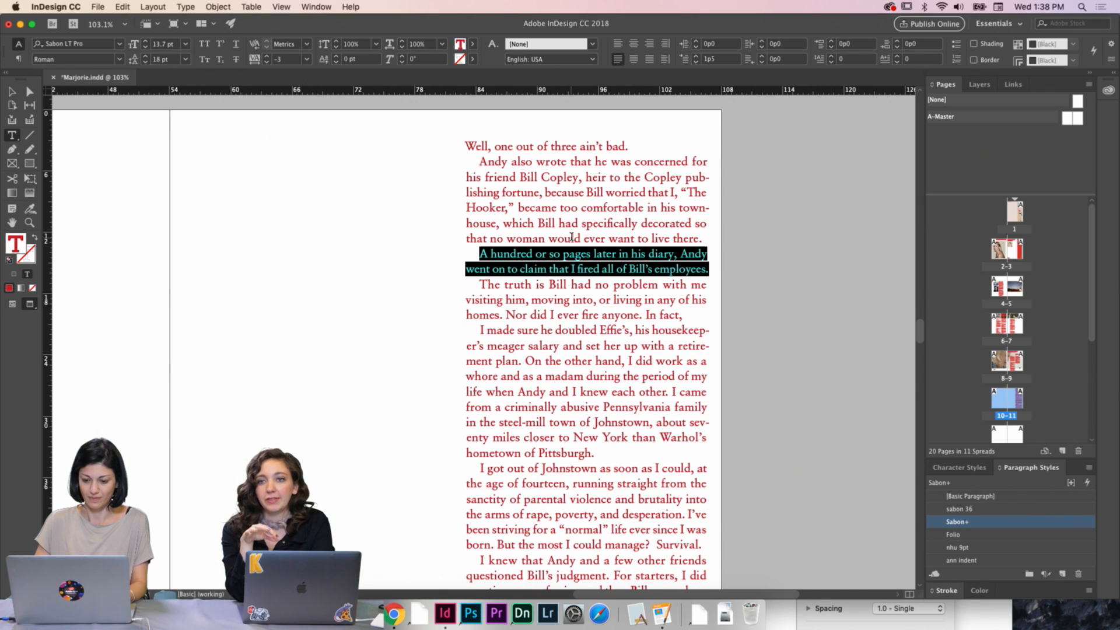
click(572, 237)
Try a forced line break before the hyphenated word "seventy" in the article column, and remove it again
scroll(614, 231, down, 3)
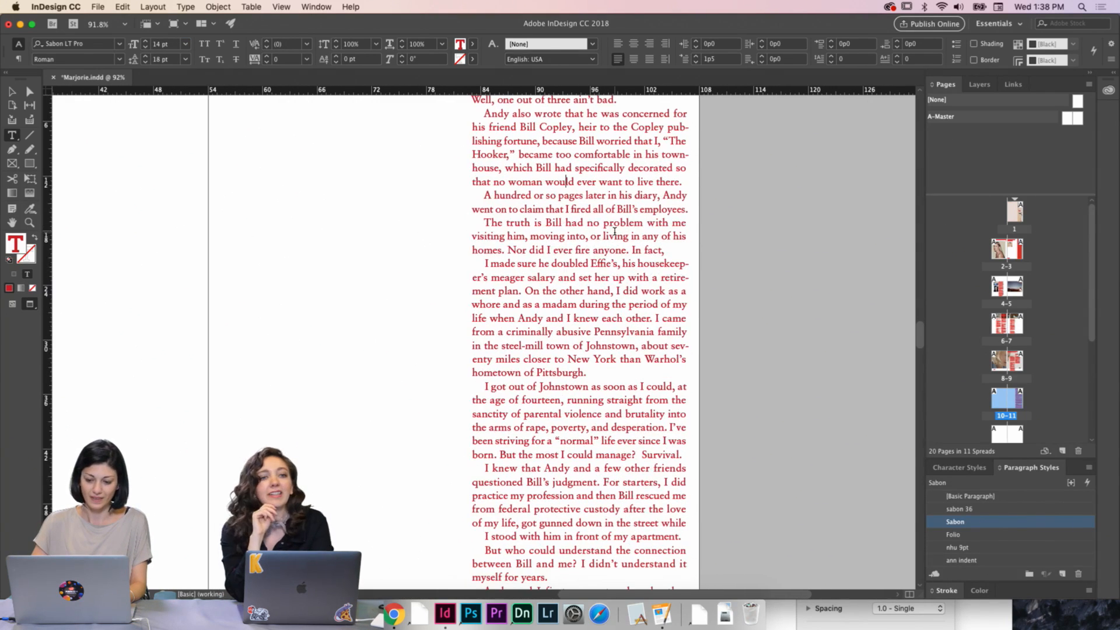
scroll(635, 316, down, 2)
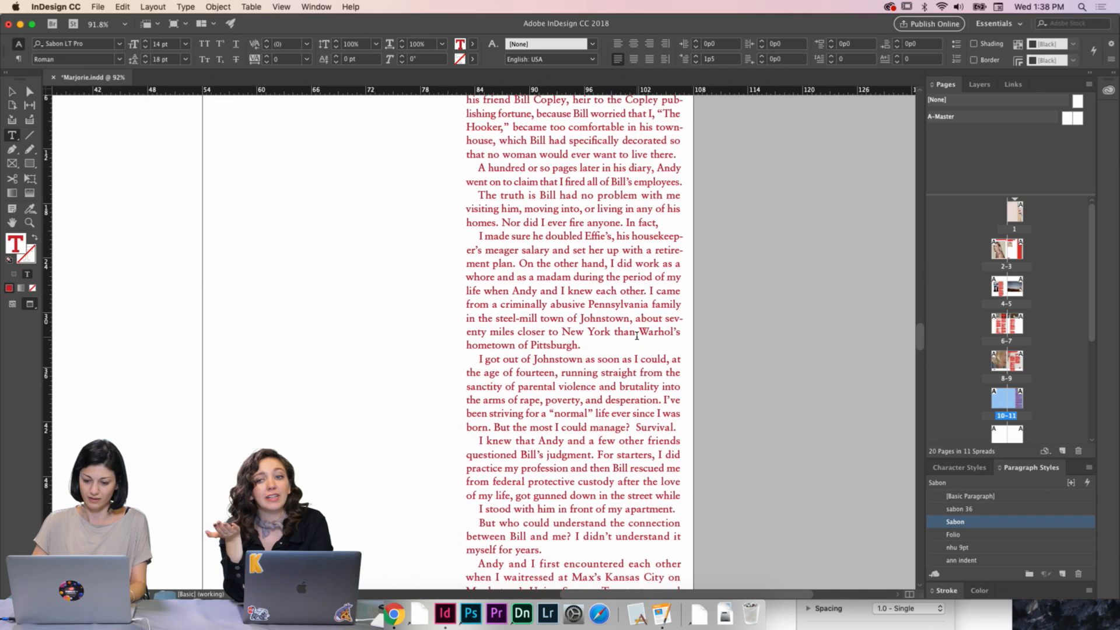
click(664, 316)
key(shift+Return)
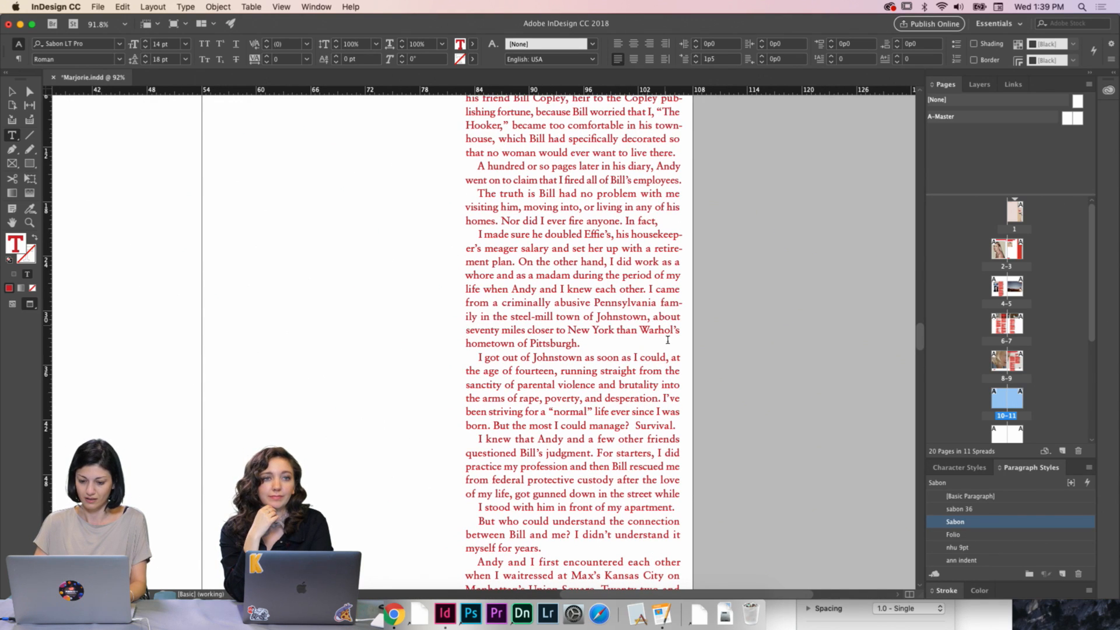
key(BackSpace)
Check the page 11 column for remaining awkward line breaks and view the whole spread with nothing selected
scroll(674, 260, up, 2)
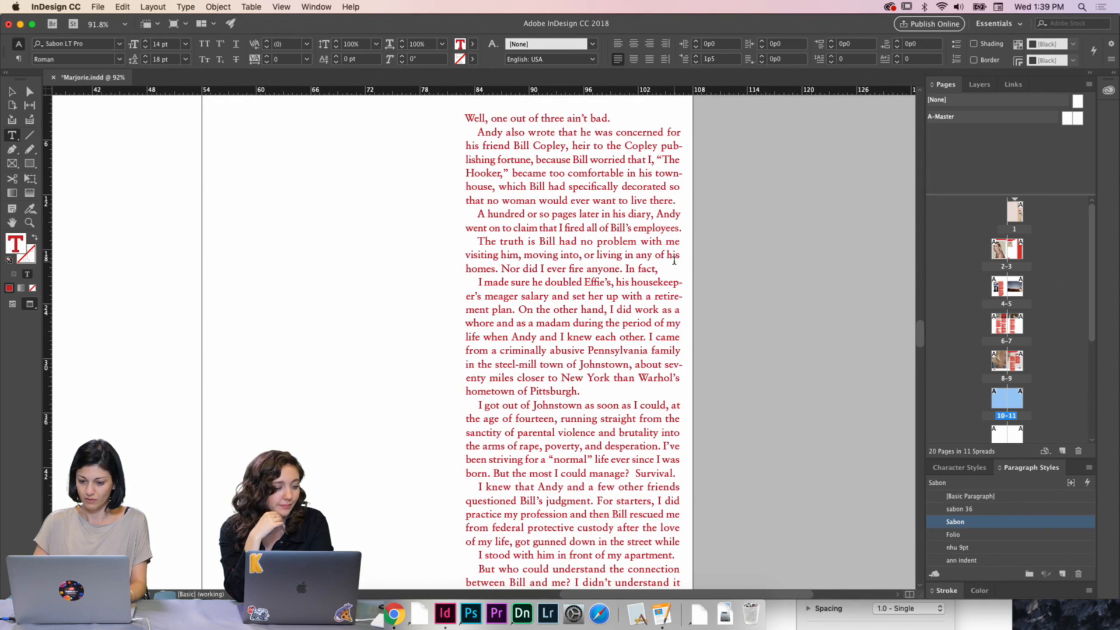
scroll(674, 261, down, 6)
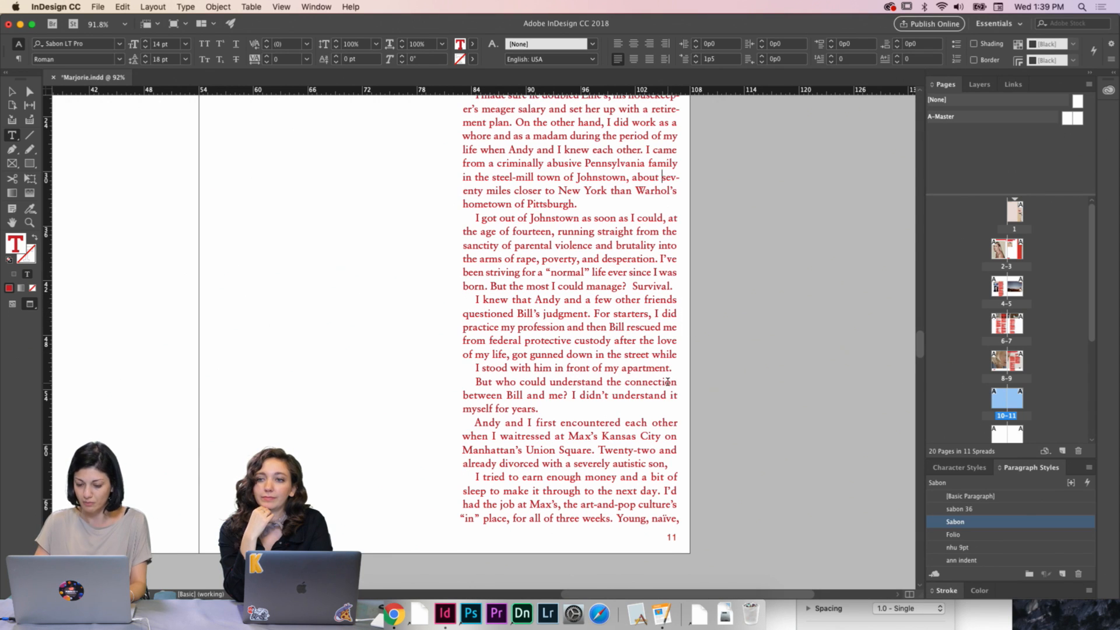
scroll(672, 395, down, 3)
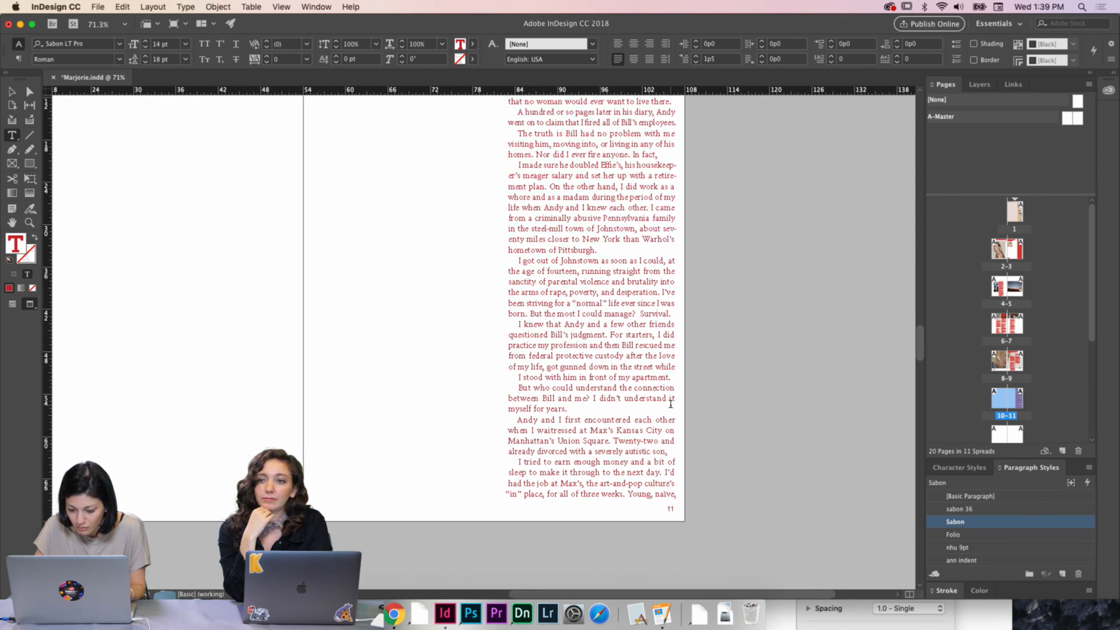
key(Escape)
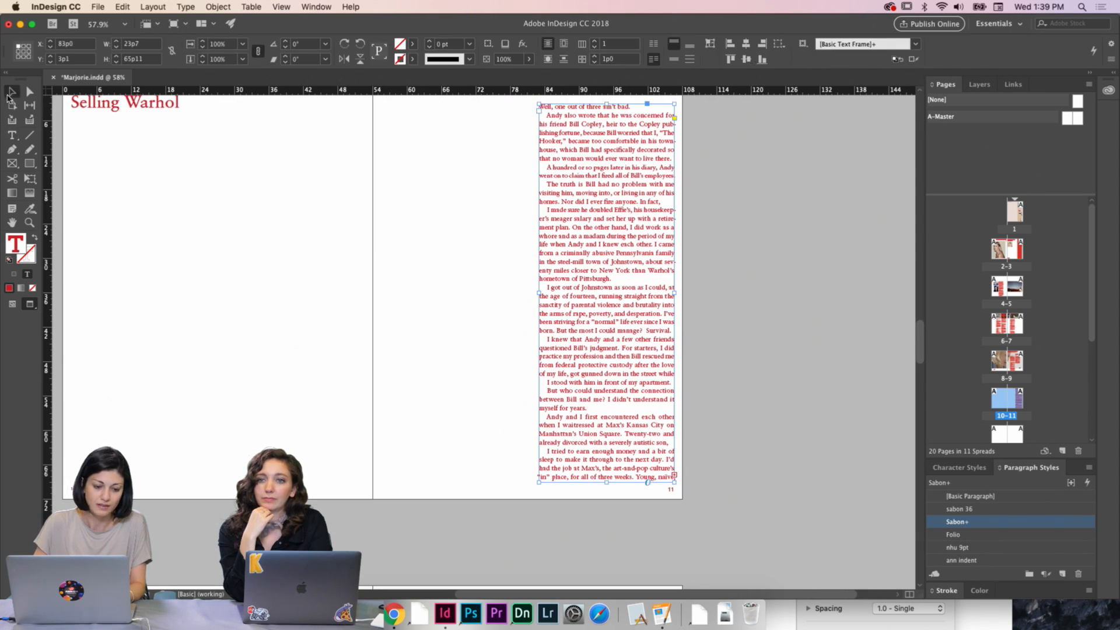
click(295, 228)
scroll(296, 229, left, 2)
scroll(423, 259, down, 1)
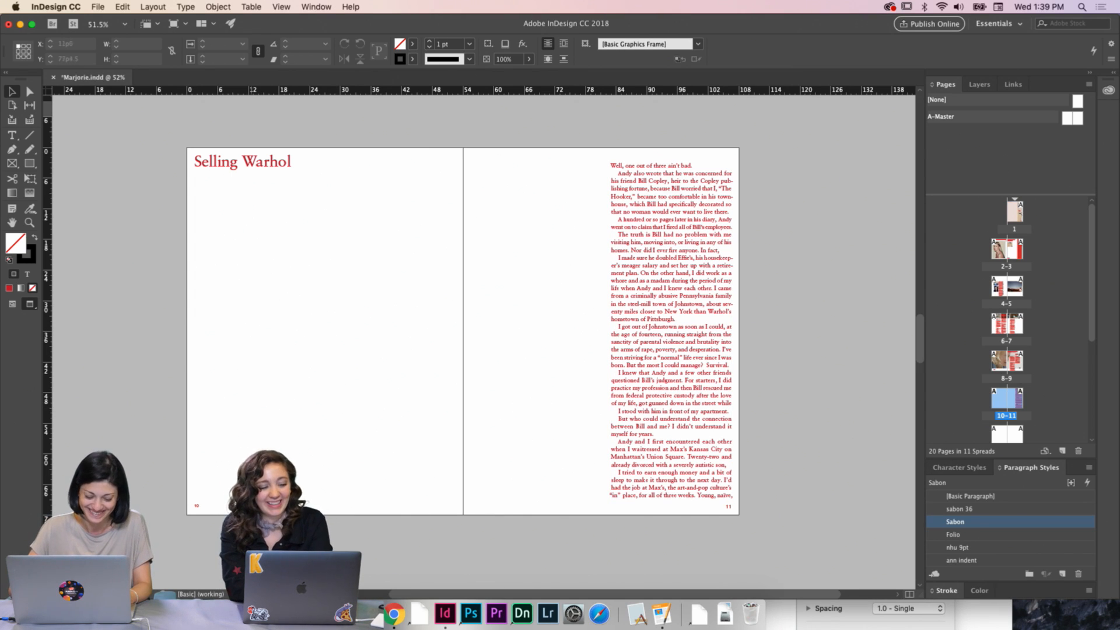
Copy the two running footer text frames from pages 8–9 and paste them in place on pages 10–11
key(w)
scroll(326, 430, up, 5)
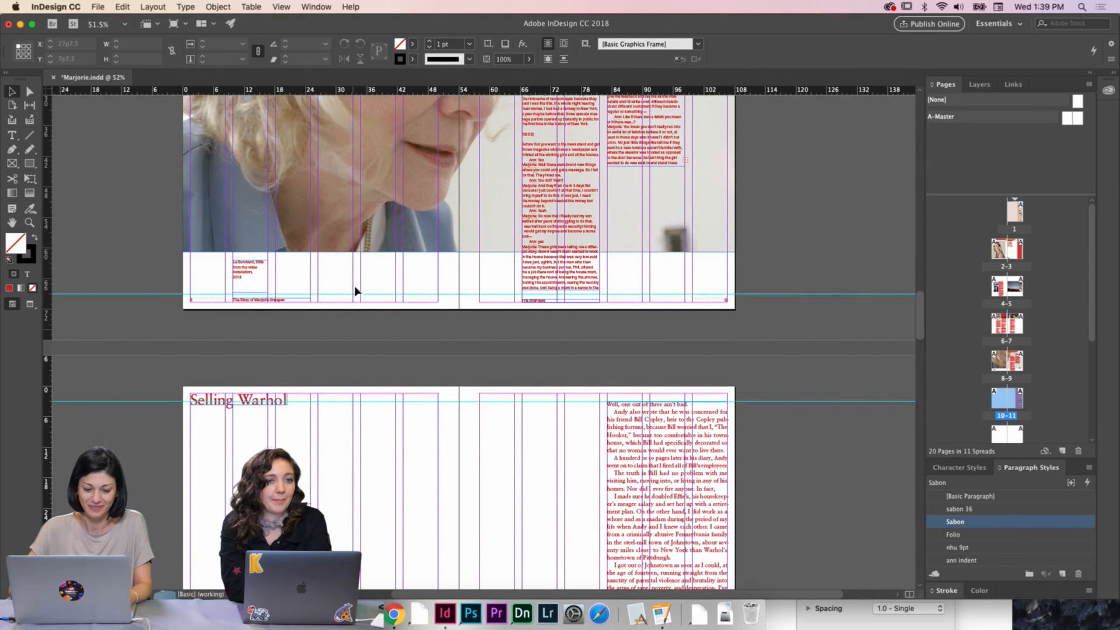
click(270, 299)
drag(568, 325, 522, 301)
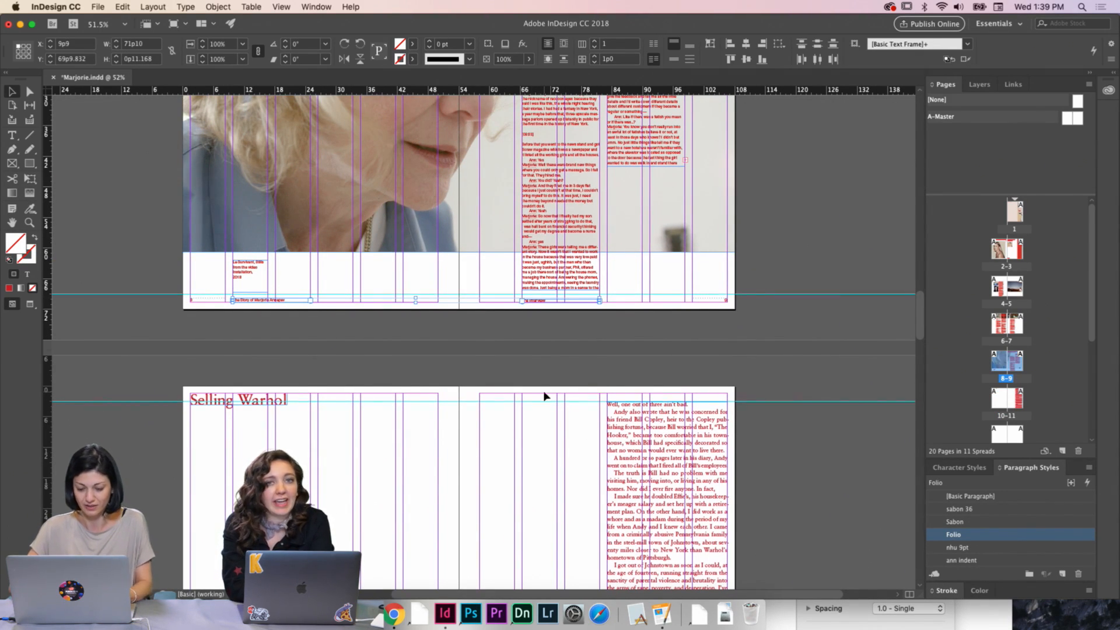
scroll(545, 397, down, 3)
click(551, 408)
right_click(552, 415)
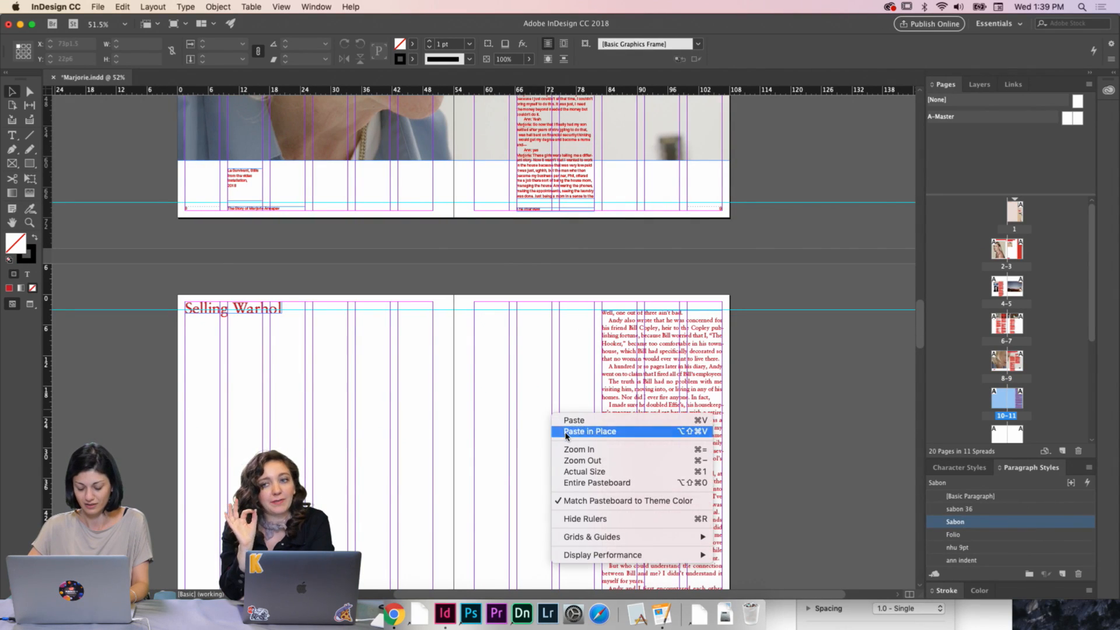
click(566, 432)
scroll(520, 422, down, 5)
scroll(458, 433, up, 3)
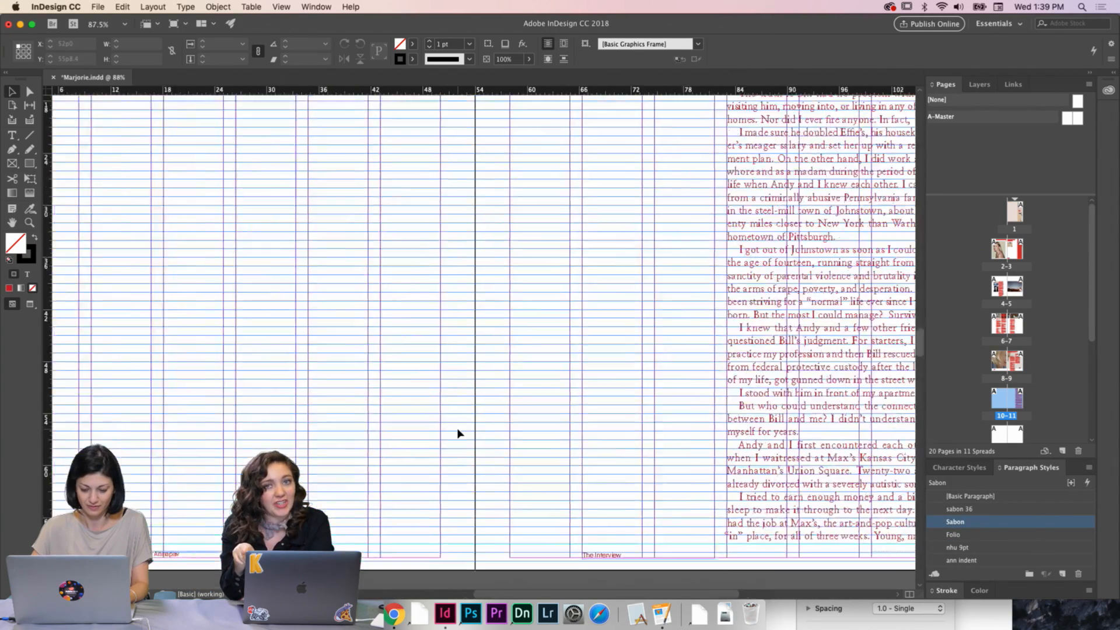
Delete the "The Interview" footer frame from page 11 and check the spread without guides
scroll(457, 432, up, 1)
key(Delete)
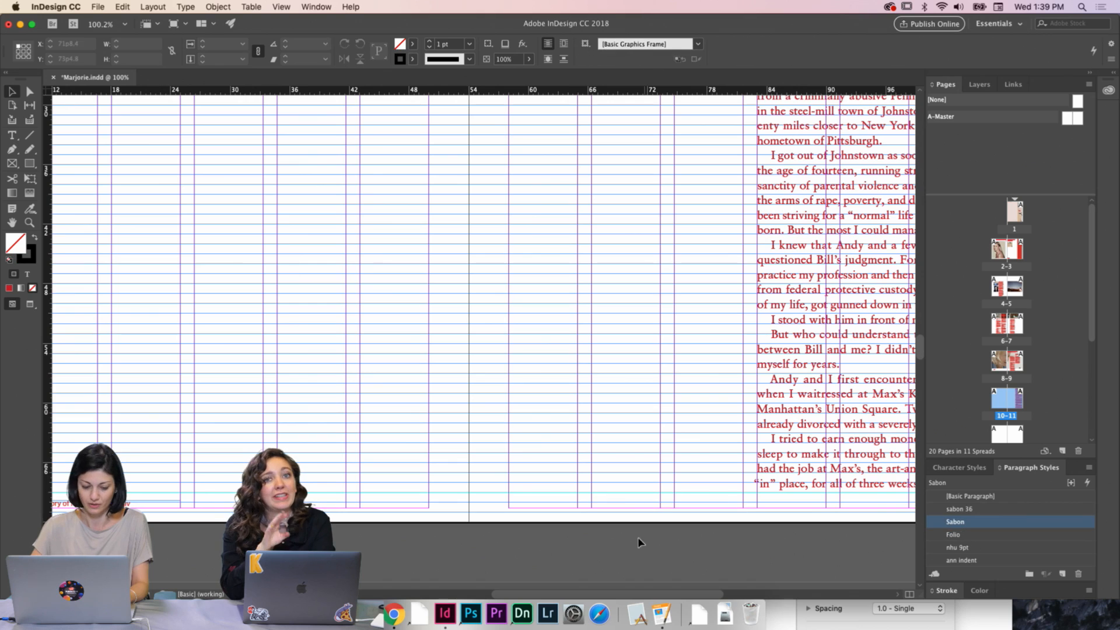
scroll(561, 434, down, 5)
key(w)
scroll(561, 415, up, 2)
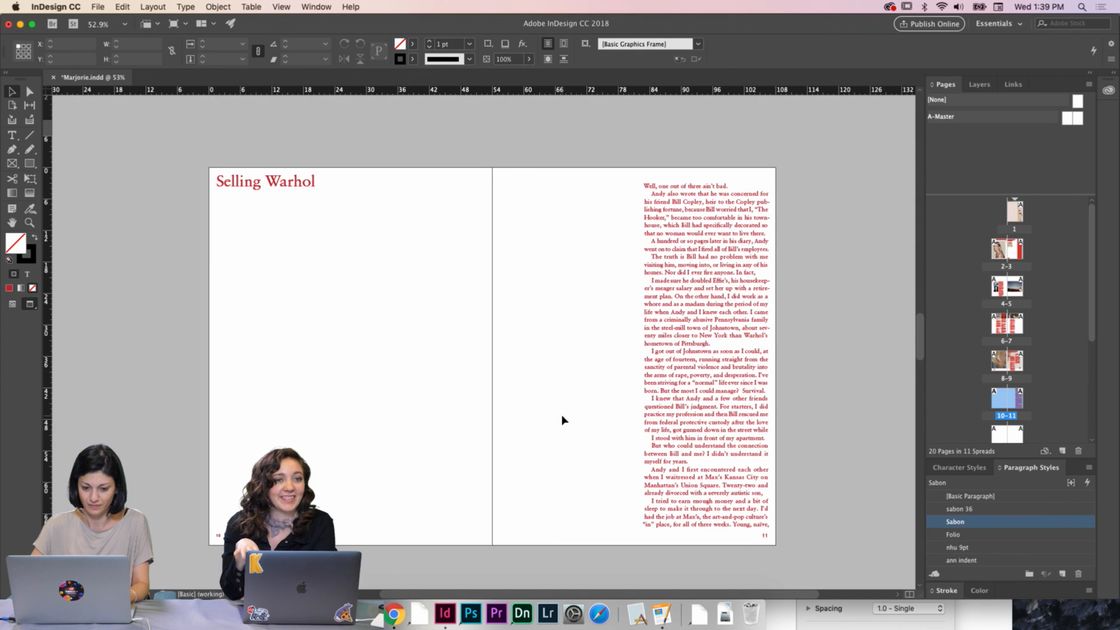
scroll(562, 415, down, 1)
key(w)
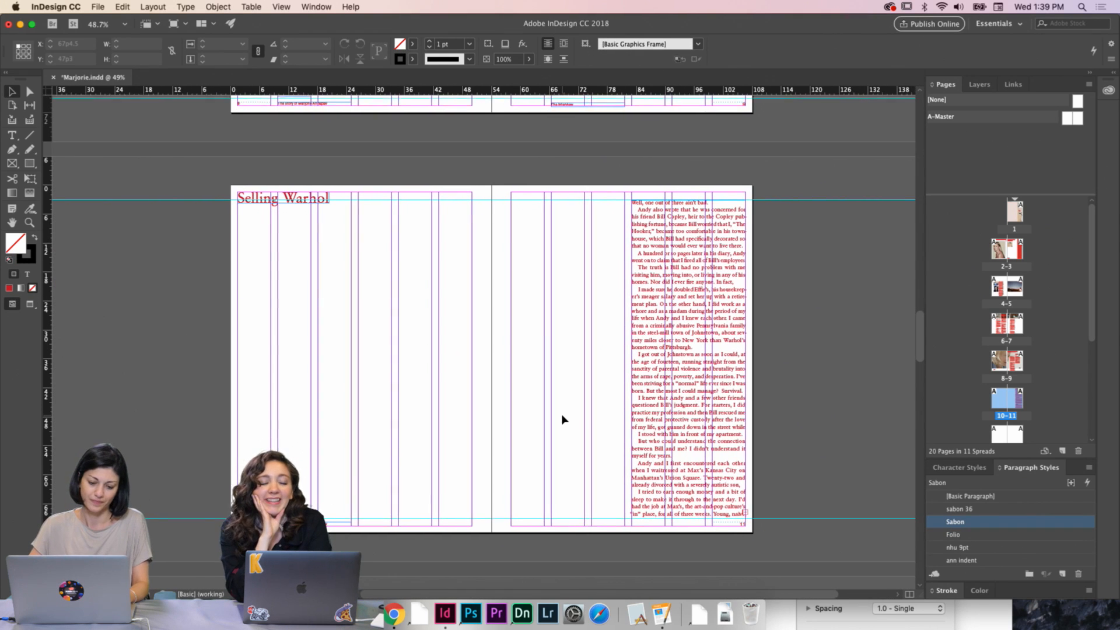
Draw a rectangular image frame about 31p11 wide and 21p0 high in the middle of page 10
scroll(562, 418, right, 1)
scroll(561, 419, down, 1)
click(369, 614)
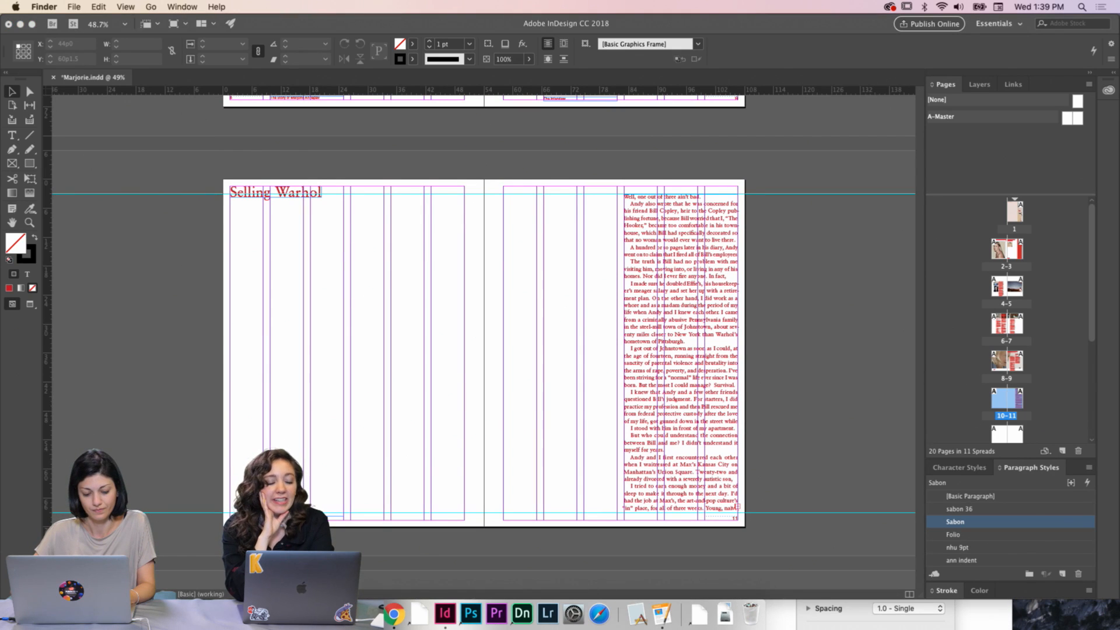
click(12, 164)
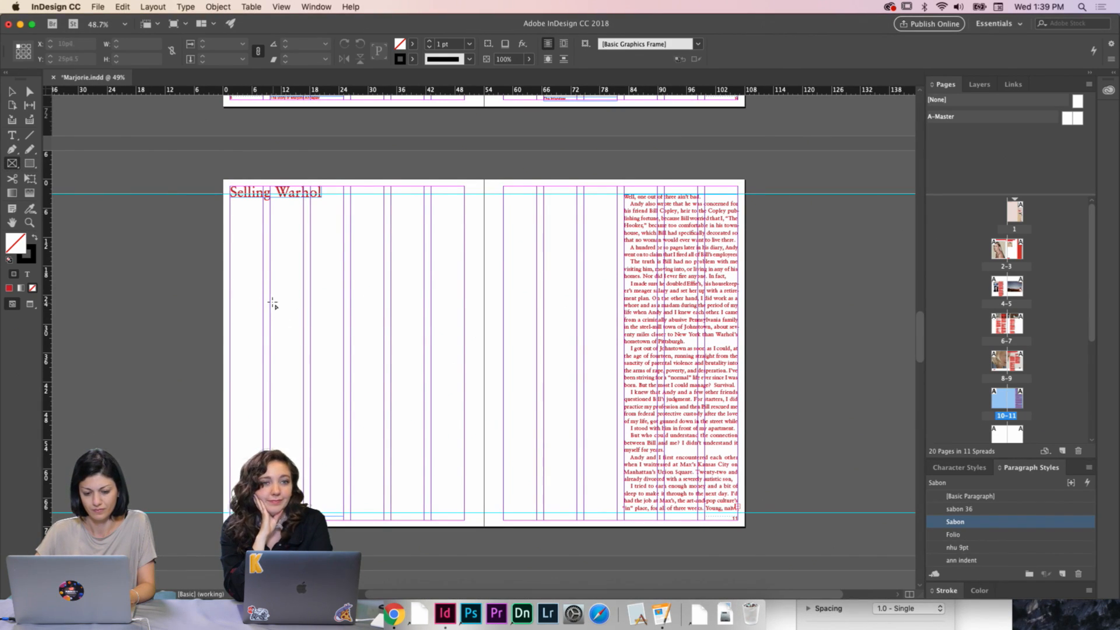
mouse_move(270, 300)
mouse_down()
mouse_move(385, 403)
mouse_move(423, 414)
mouse_move(424, 401)
mouse_up()
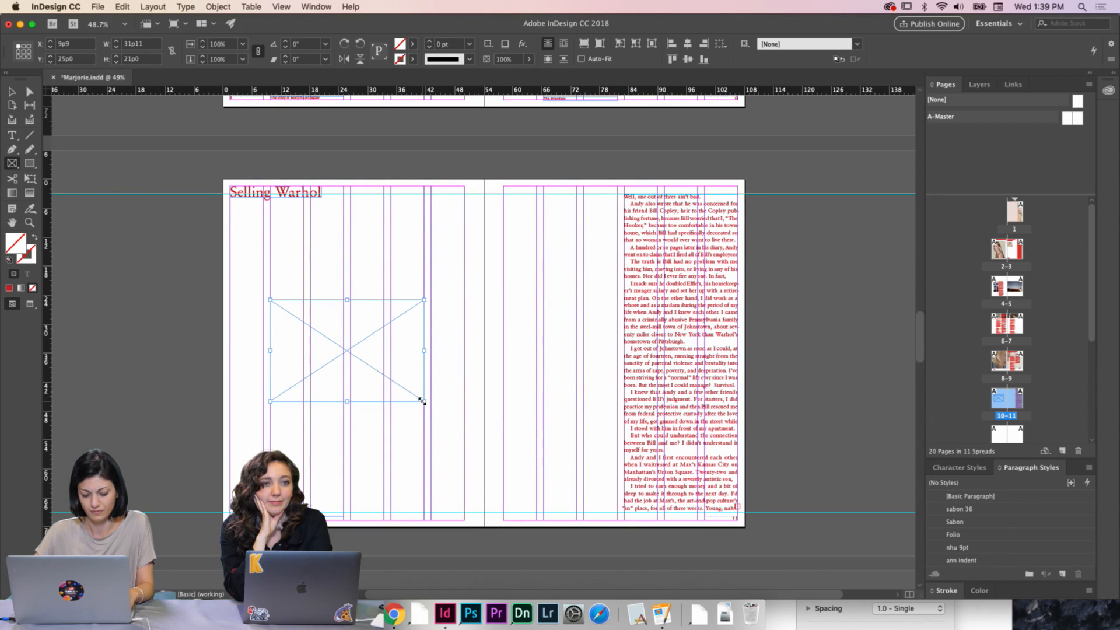
Place "unnamed (1).png" from the IMAGES folder into the page 10 frame and fit the whole image inside it proportionally
key(super+d)
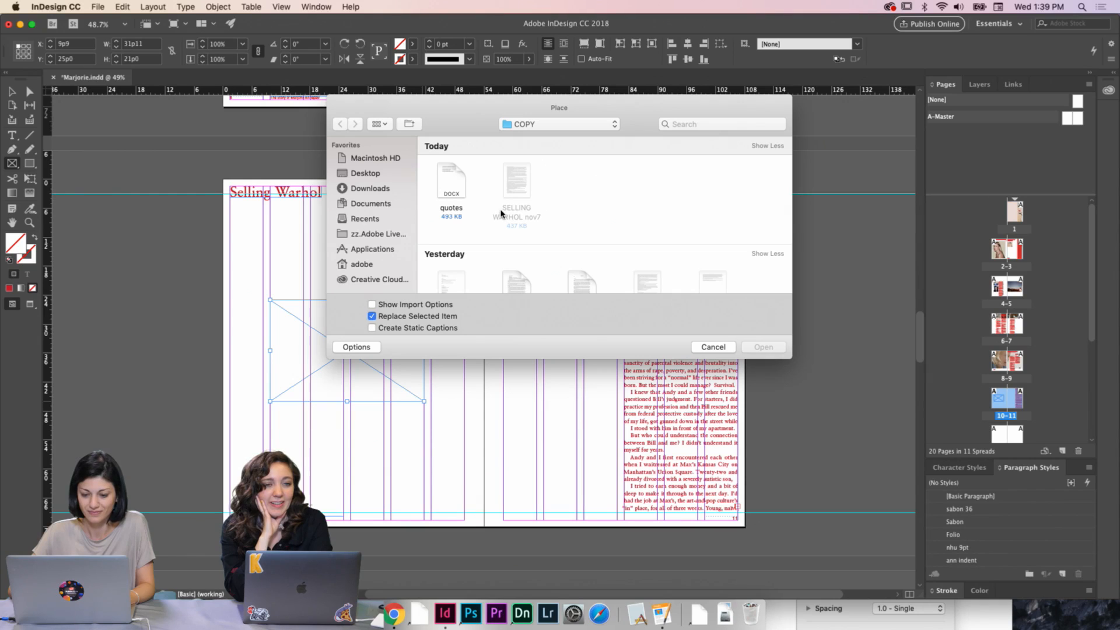
click(531, 124)
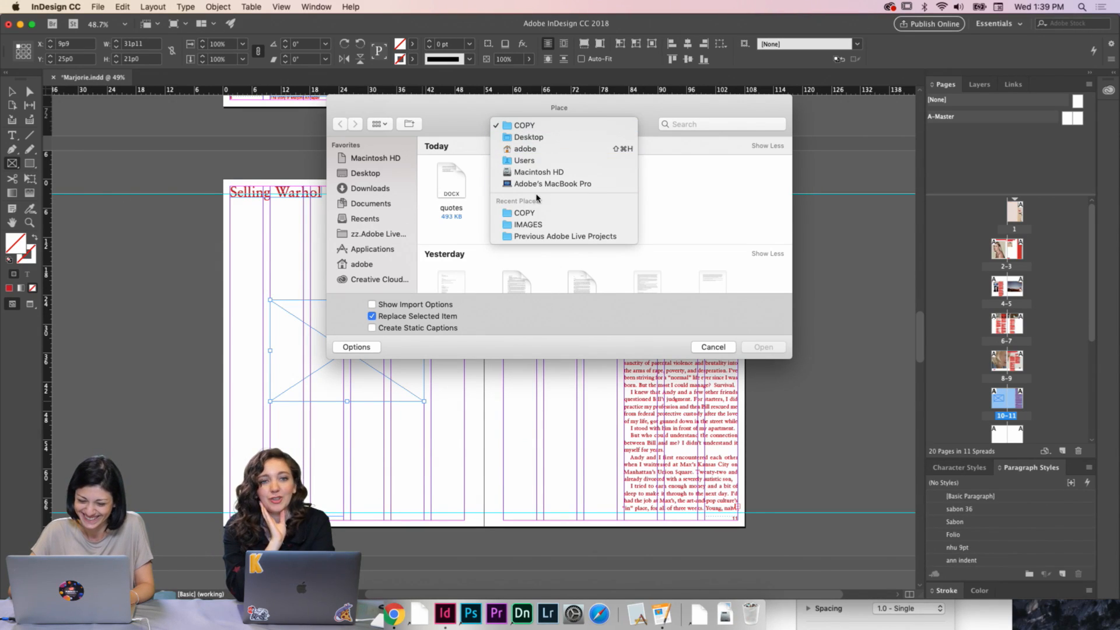
click(532, 224)
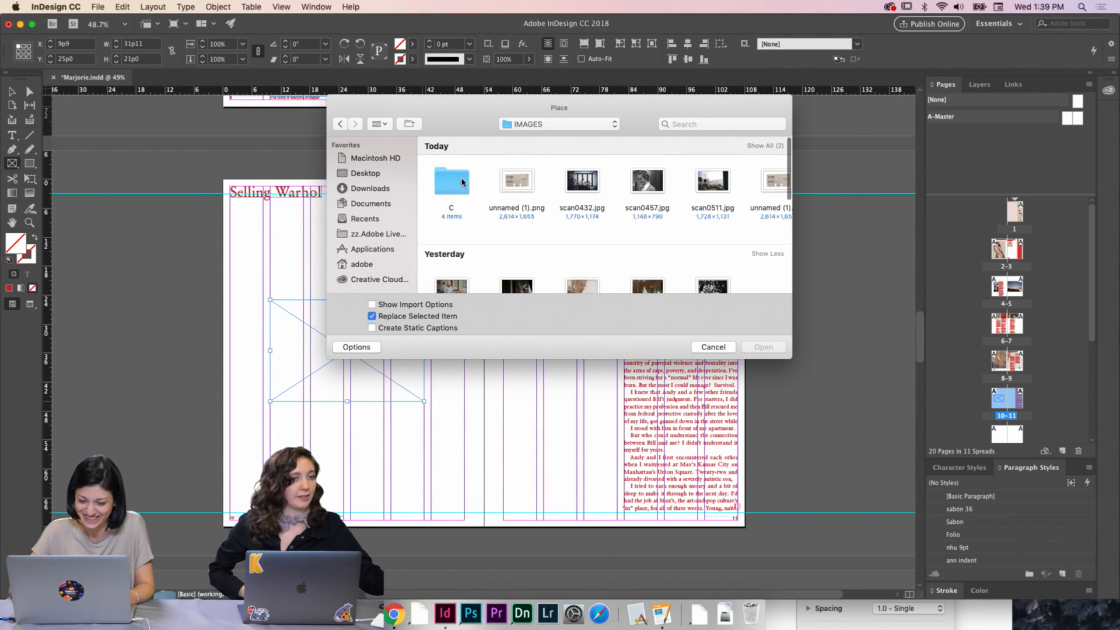
scroll(484, 181, right, 2)
click(505, 180)
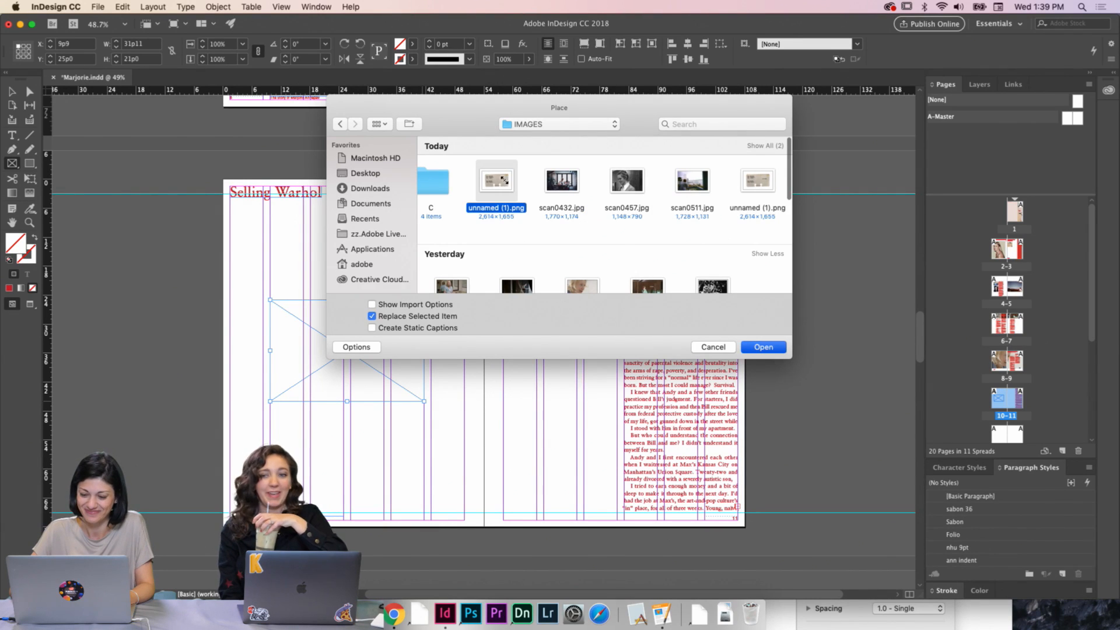
double_click(505, 180)
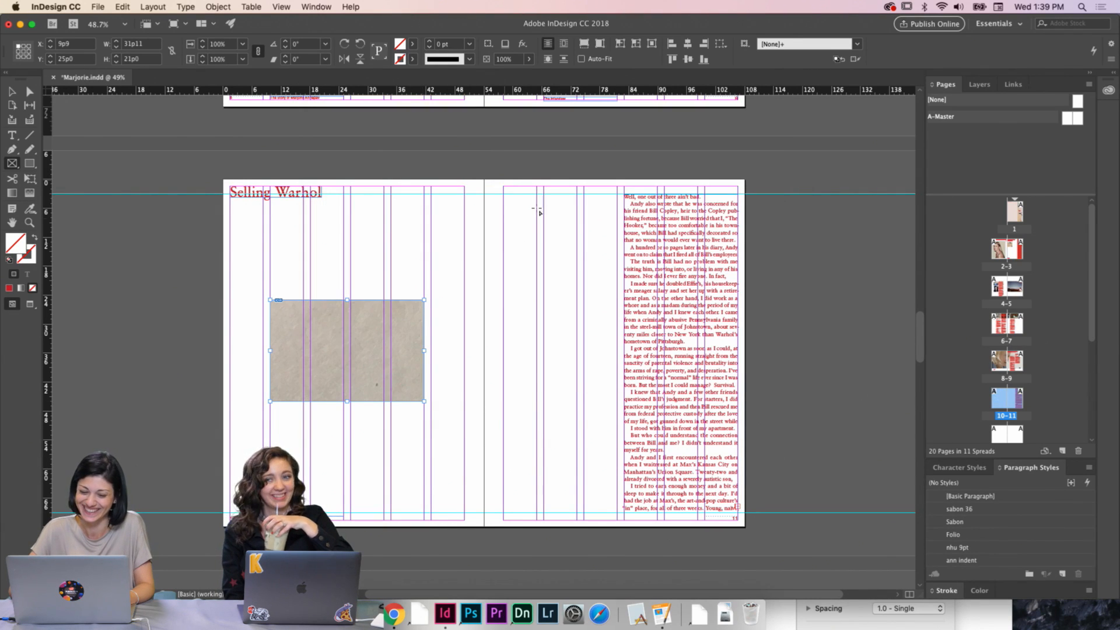
click(582, 49)
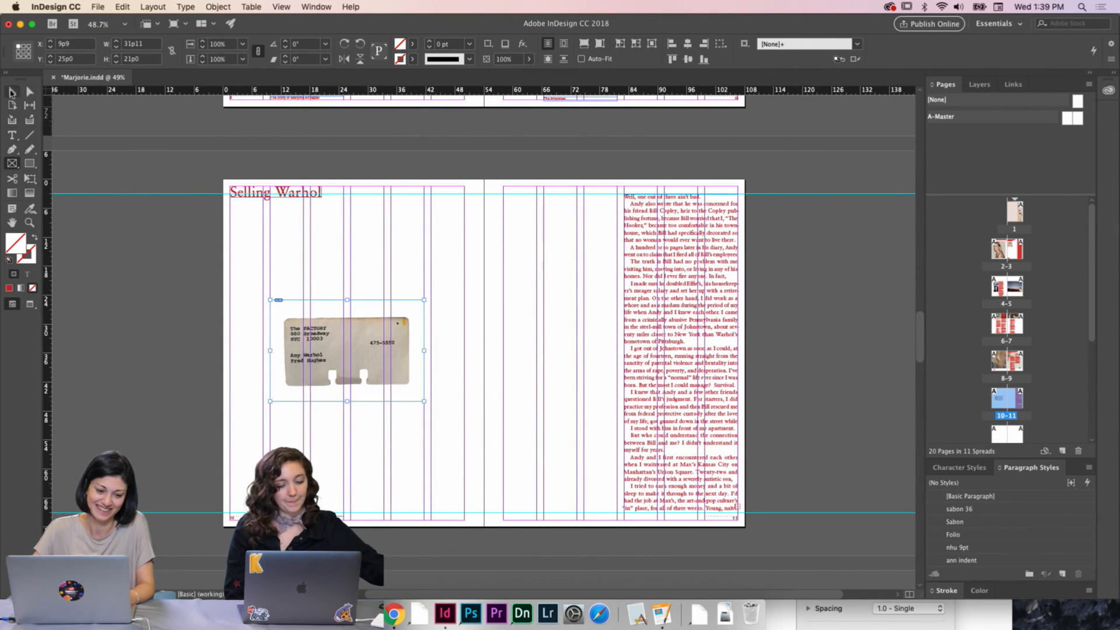
Rotate the card image on page 10 counterclockwise by about 3.5° and deselect it
click(11, 92)
click(452, 403)
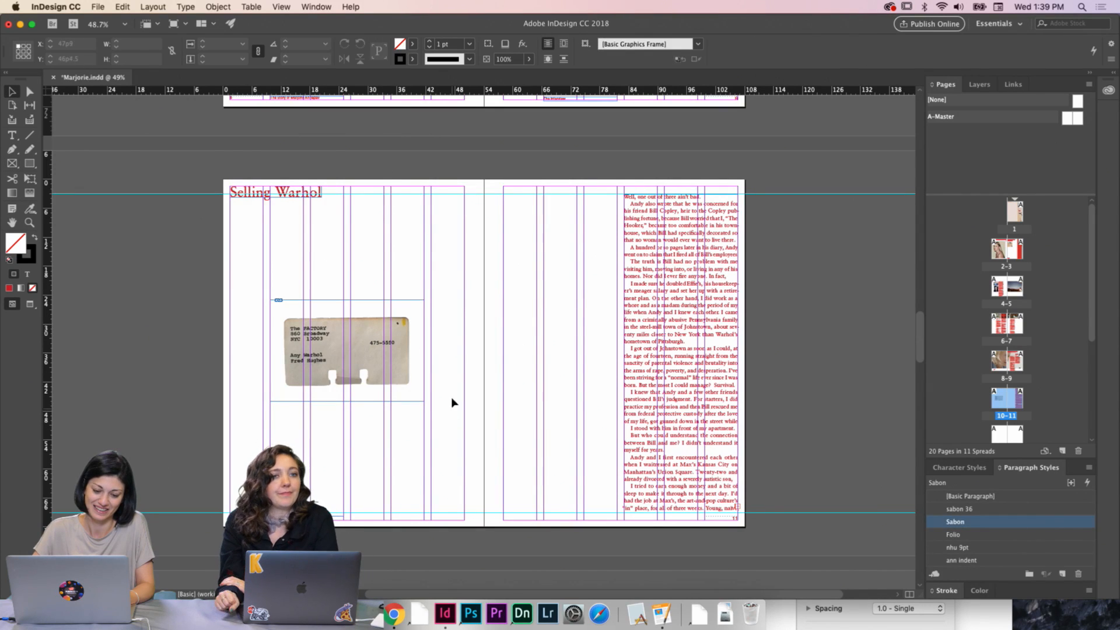
click(422, 320)
drag(430, 298, 425, 286)
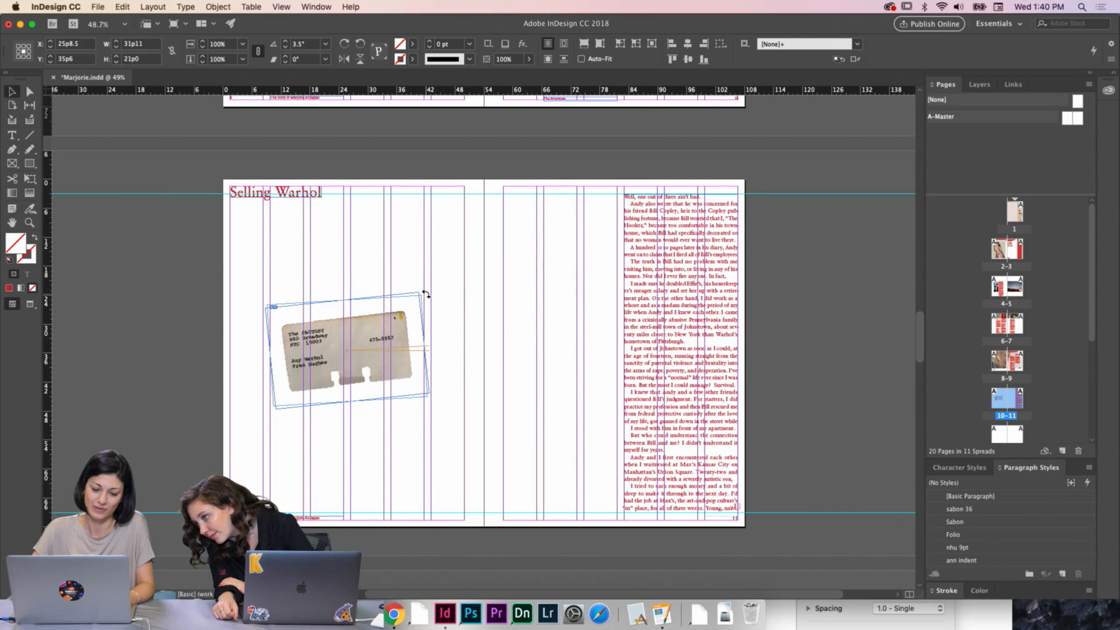
click(372, 275)
Examine the tilted card image up close without guides, checking its cut-out edges and how it sits on the spread
scroll(341, 354, up, 5)
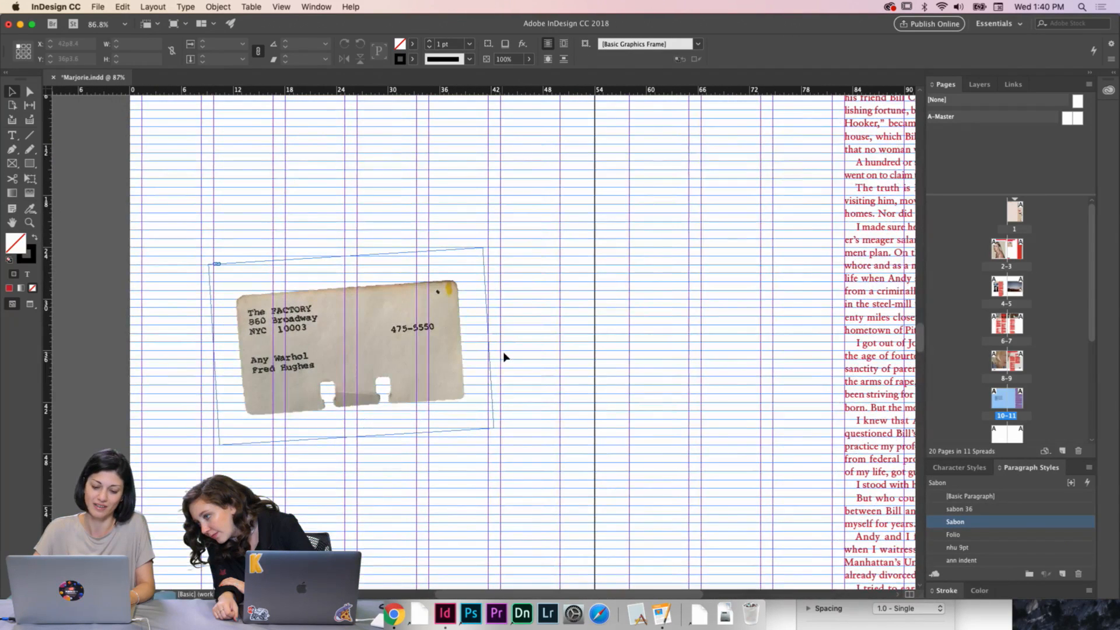
key(w)
scroll(535, 355, up, 2)
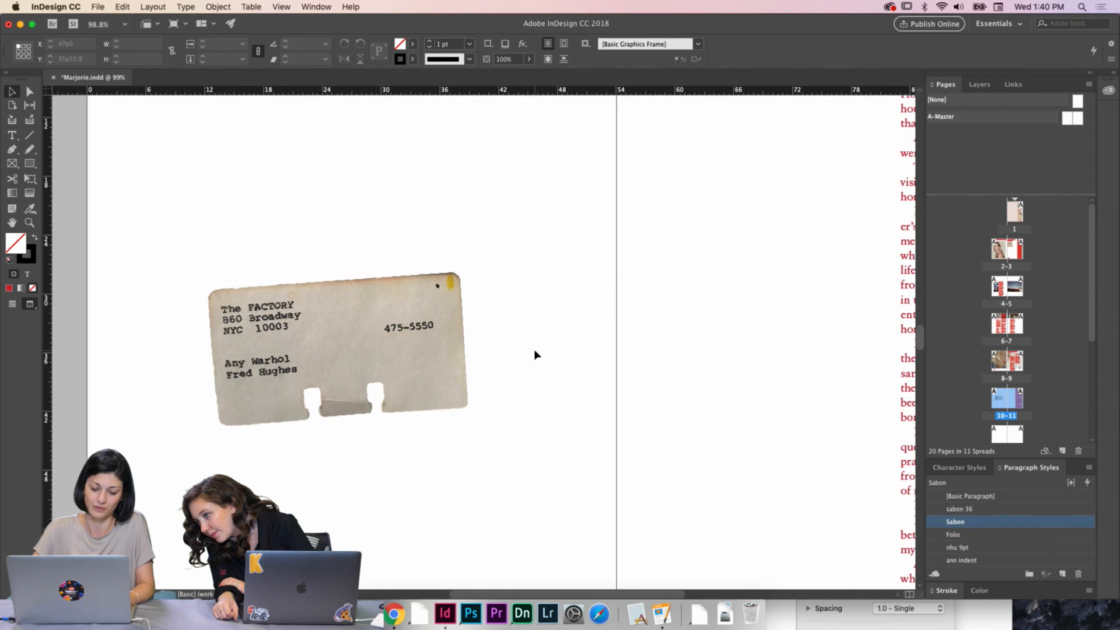
key(w)
key(w)
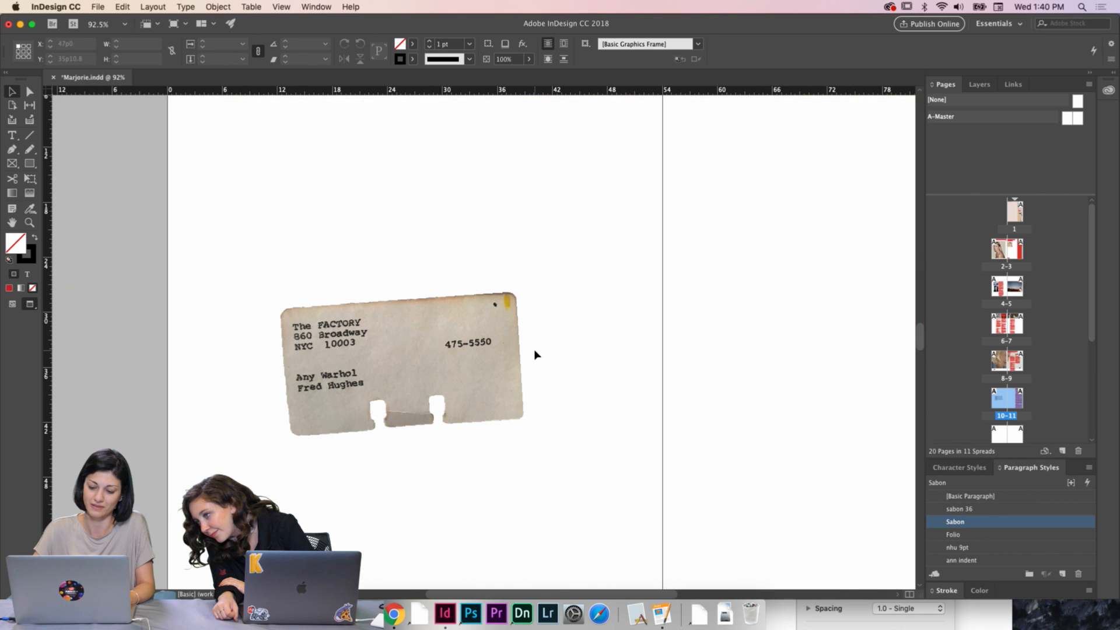
scroll(527, 354, up, 2)
scroll(528, 356, up, 4)
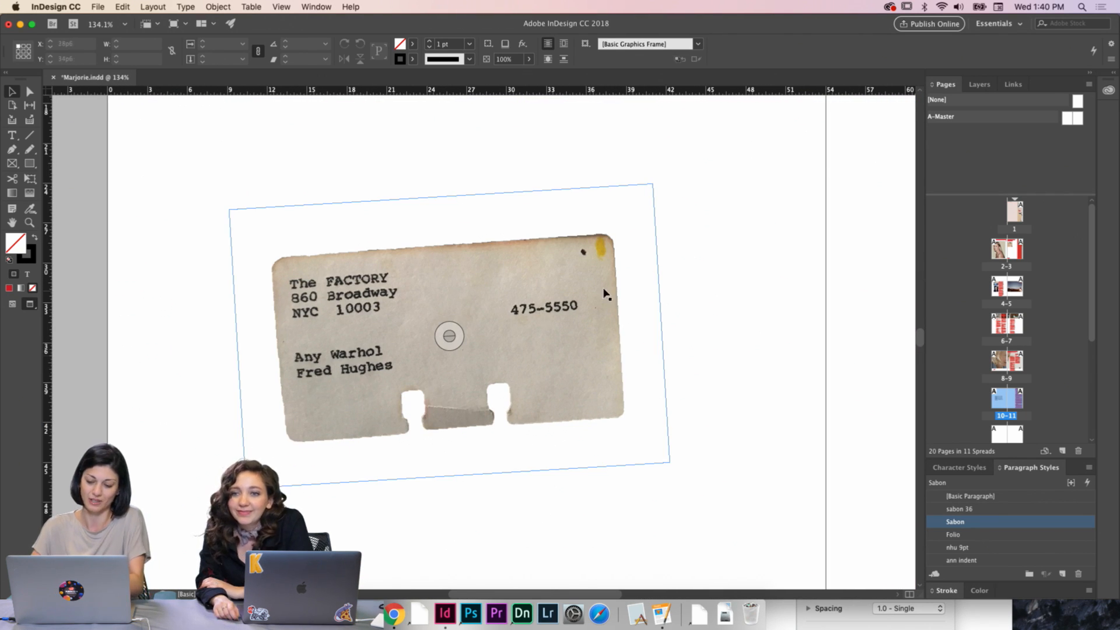
scroll(615, 302, down, 4)
scroll(615, 302, up, 3)
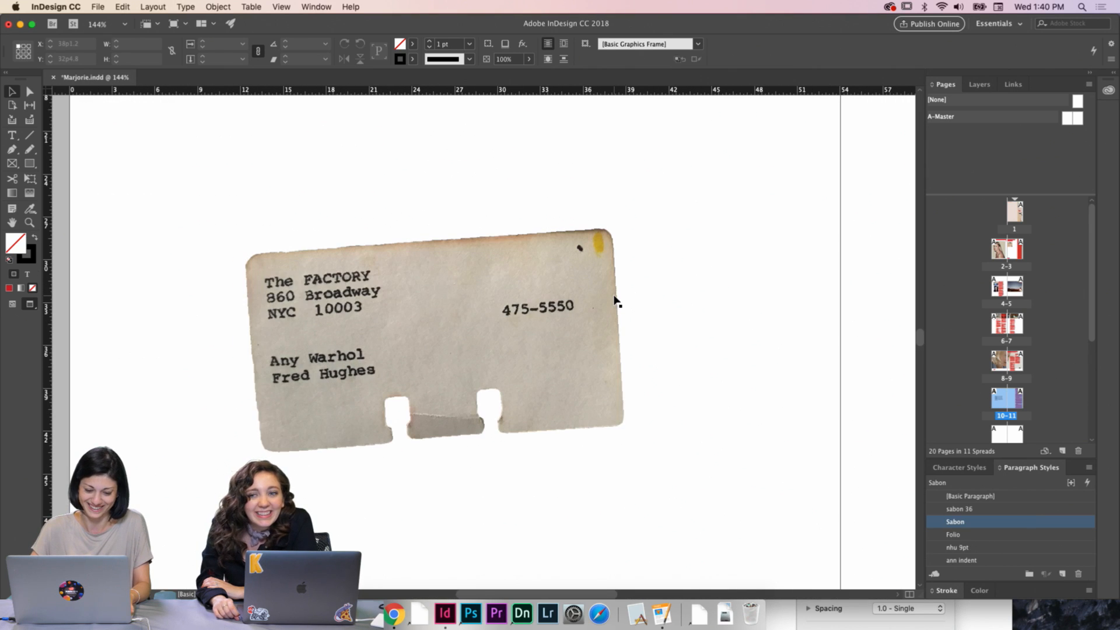
scroll(615, 303, down, 4)
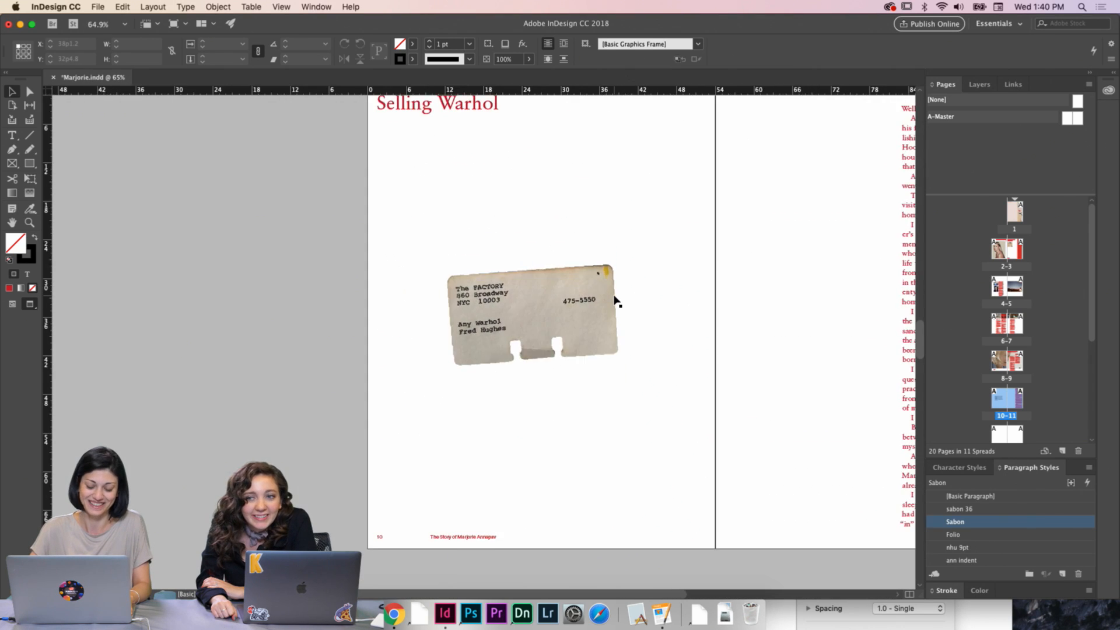
scroll(615, 302, up, 2)
scroll(615, 302, down, 2)
scroll(769, 306, right, 5)
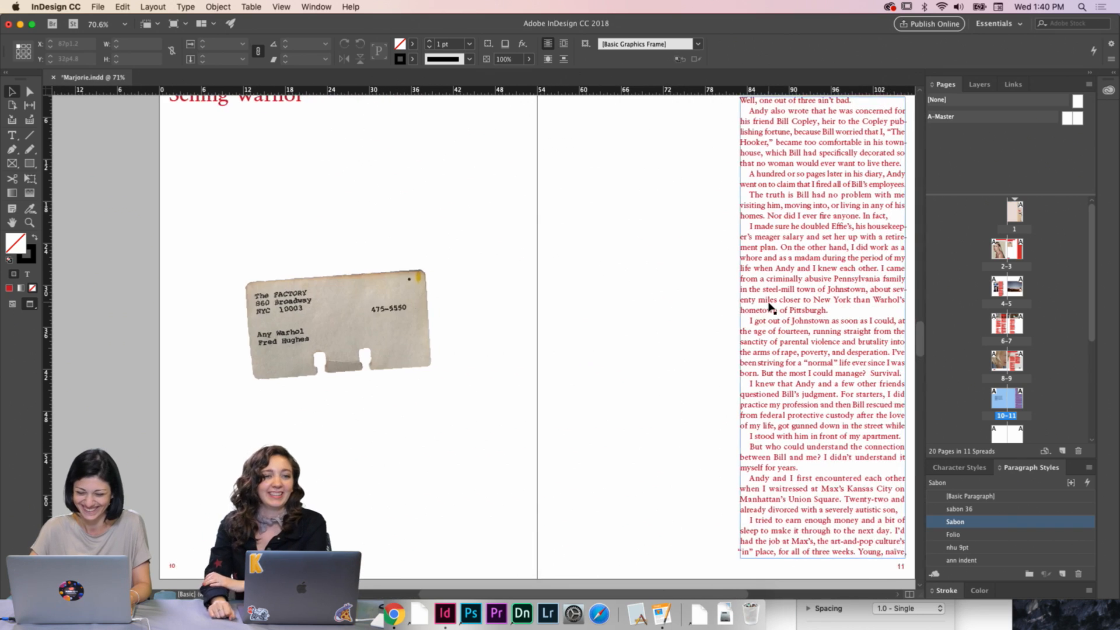
Draw a text frame about 15p3 wide and 65p11 high on page 11, directly left of the article column
scroll(769, 305, down, 2)
key(w)
scroll(694, 310, right, 1)
scroll(694, 310, right, 1)
key(t)
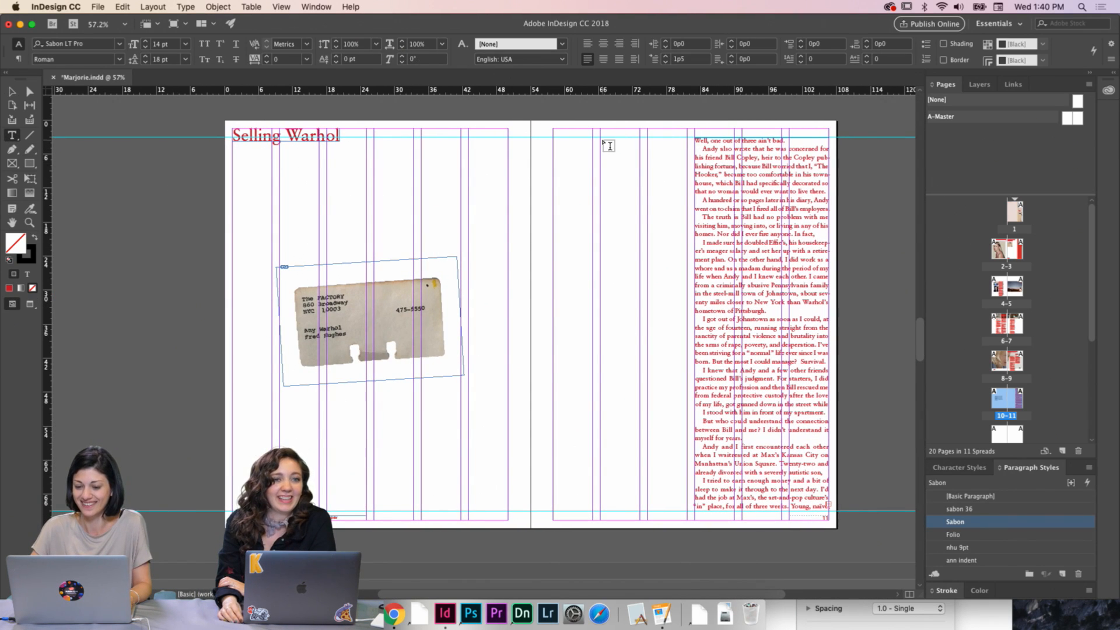
drag(603, 139, 688, 512)
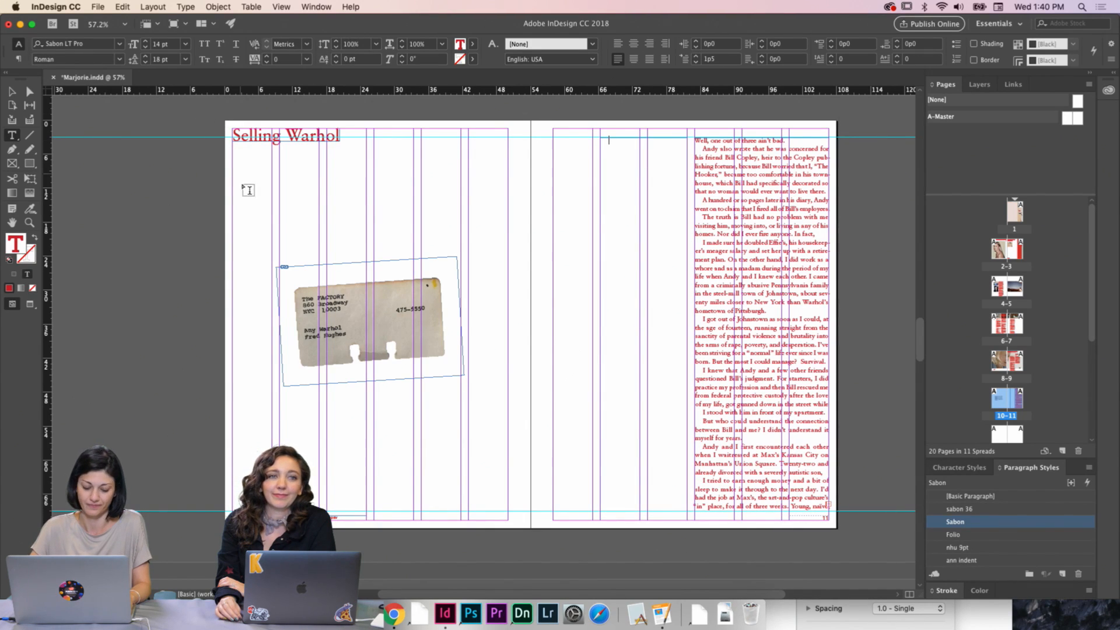
click(12, 92)
Place the document "Crossing Over for class.doc" from the COPY folder into the new page 11 text frame
key(super+d)
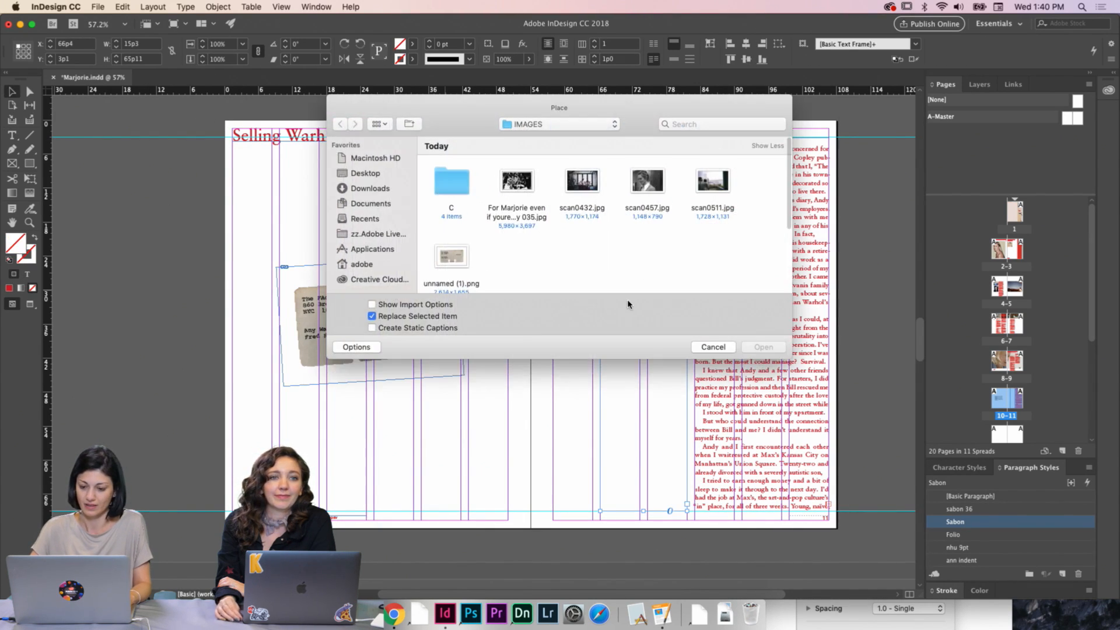
click(525, 124)
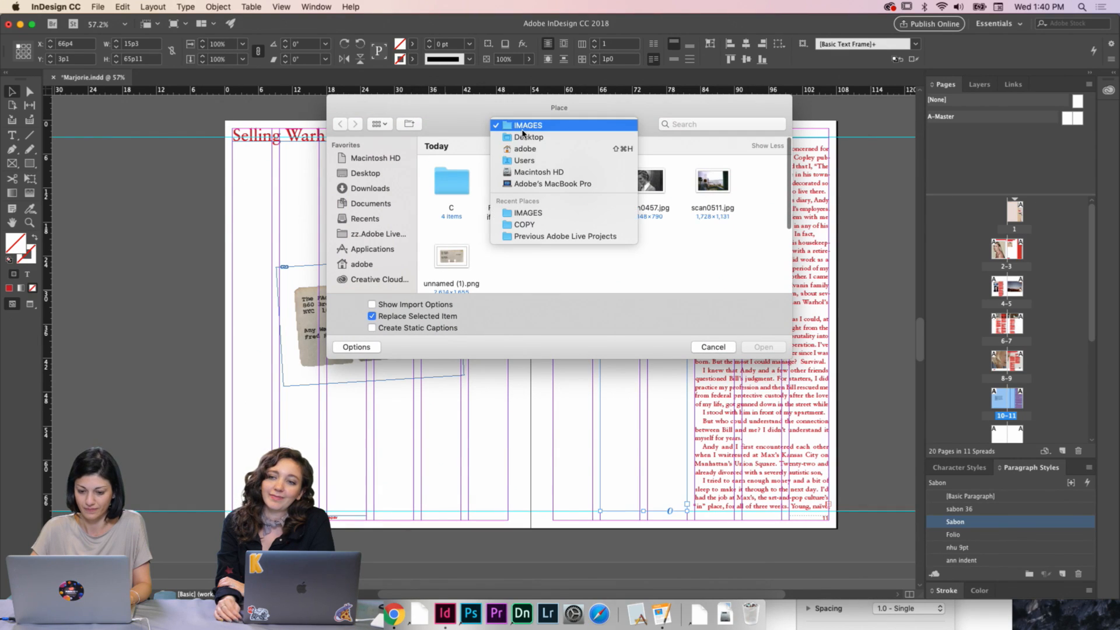
click(525, 229)
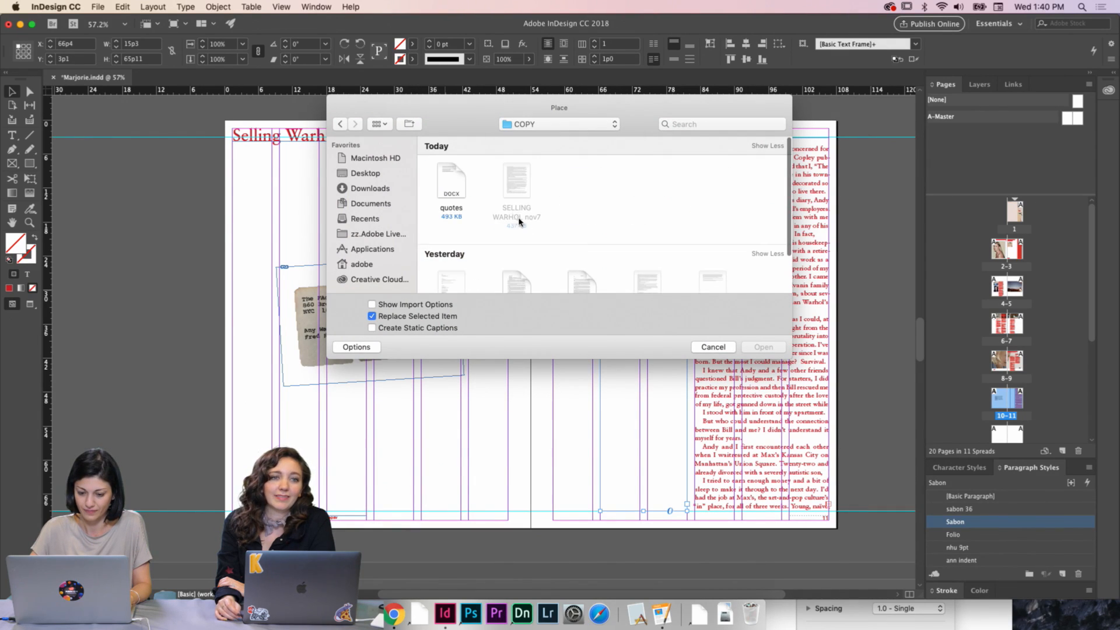
scroll(522, 219, down, 3)
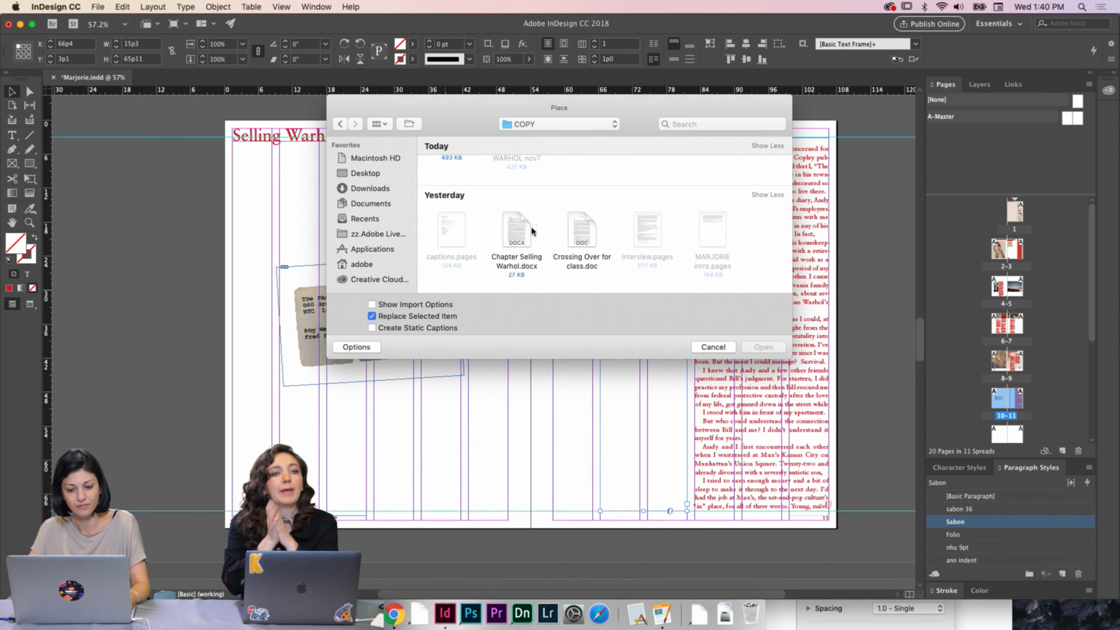
double_click(586, 228)
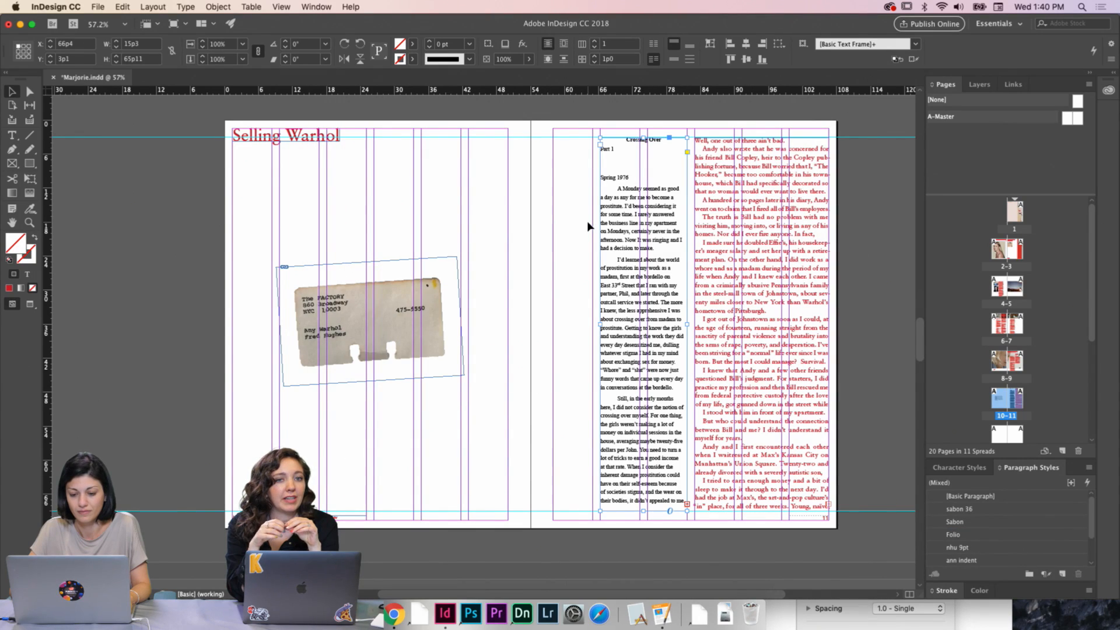
Delete the "Crossing Over" title, "Part 1" and the blank line below them, above "Spring 1976" in the placed text
double_click(638, 171)
scroll(638, 170, up, 2)
scroll(638, 171, right, 2)
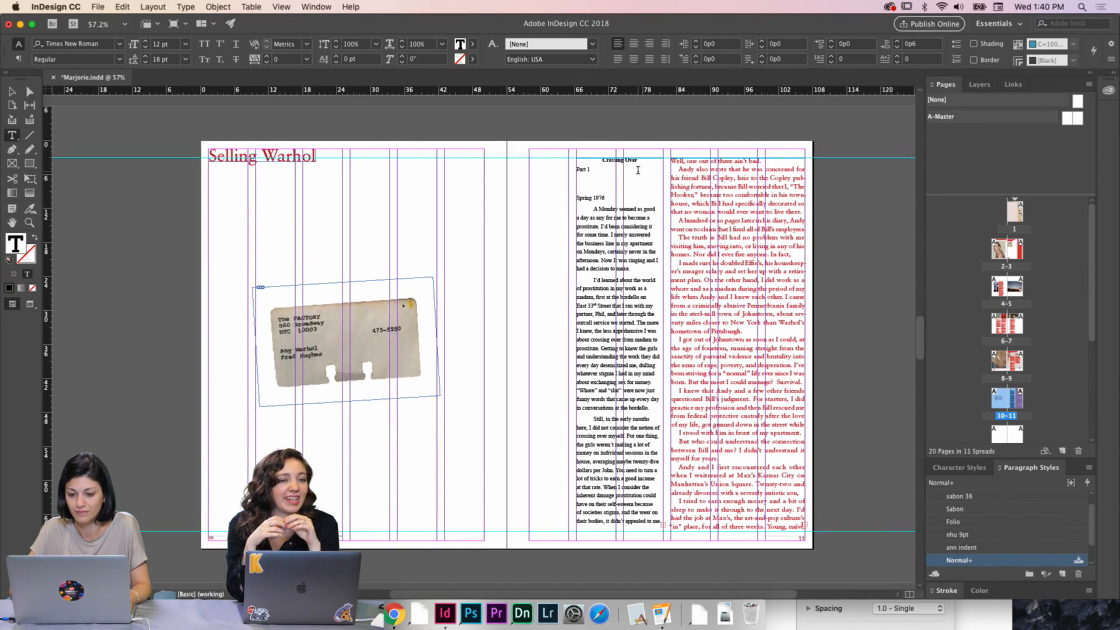
scroll(638, 170, up, 3)
scroll(638, 171, up, 1)
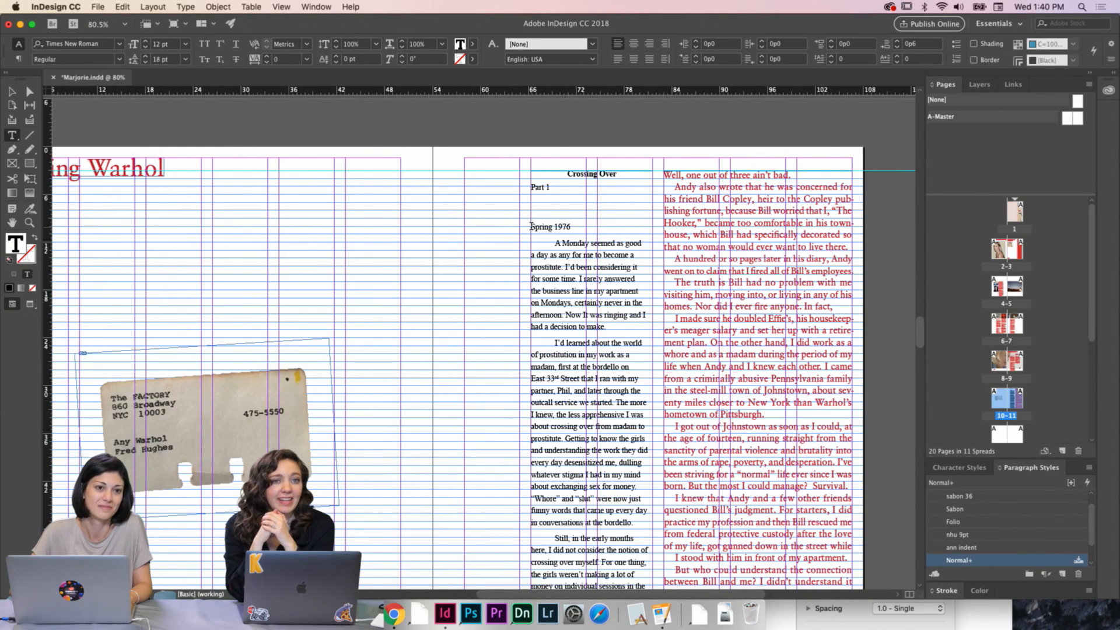
drag(550, 219, 525, 156)
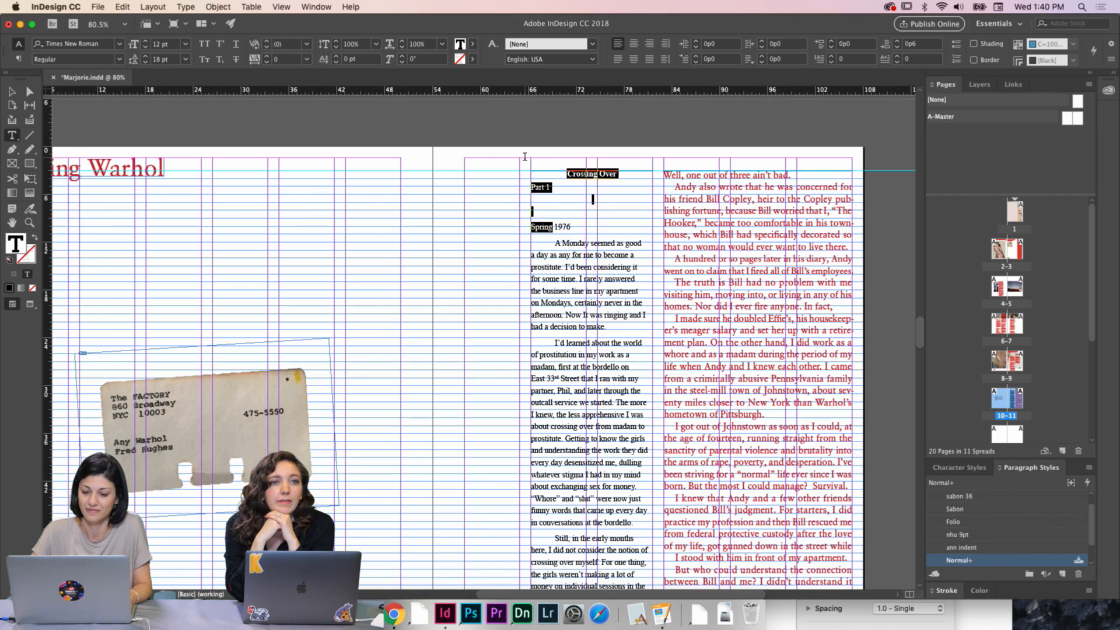
click(543, 208)
drag(541, 205, 530, 168)
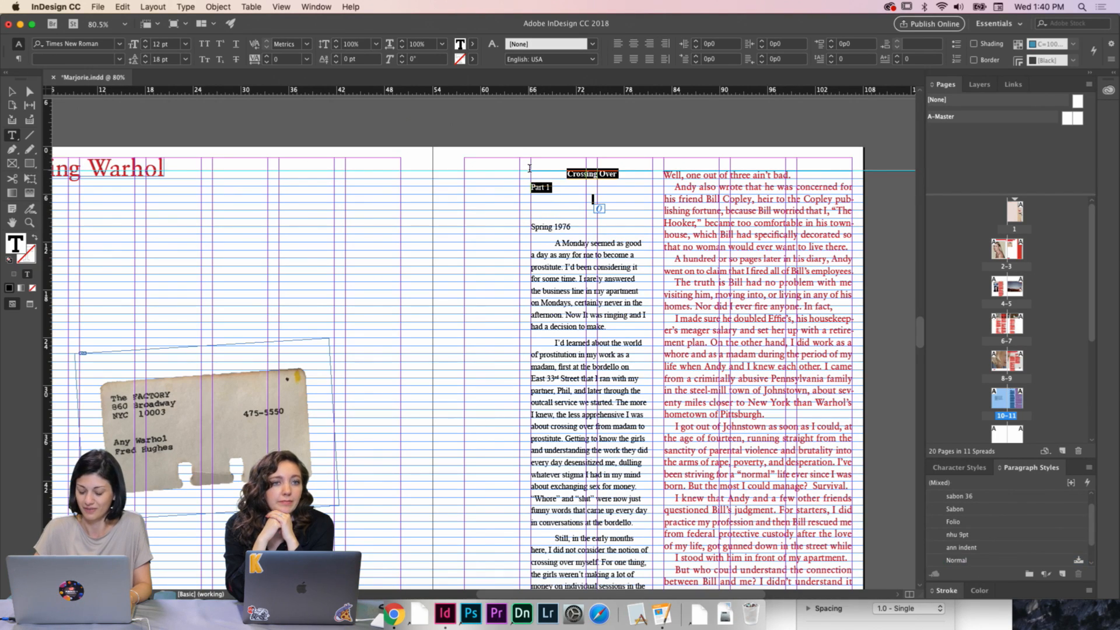
key(BackSpace)
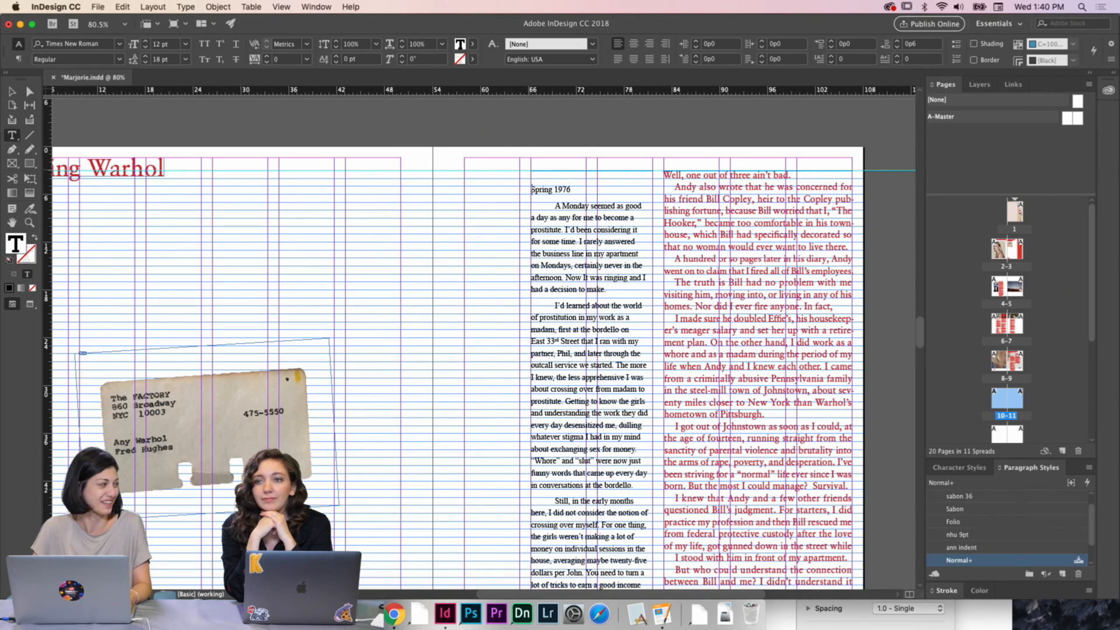
Add the heading "CROSSING OVER" on the line above "Spring 1976" in the page 11 text frame
click(549, 171)
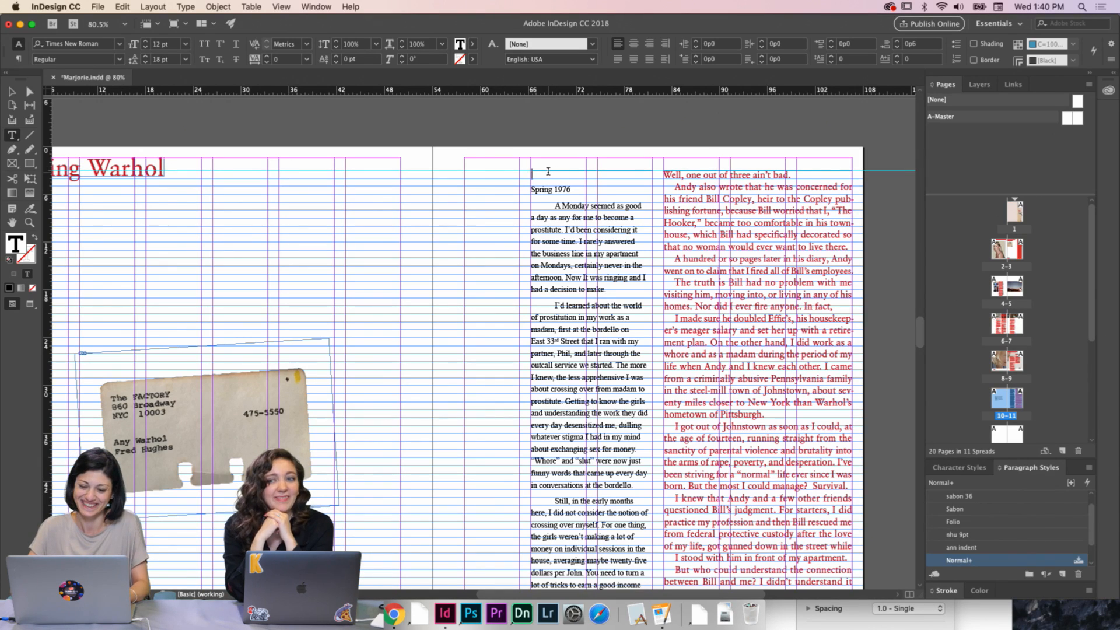
text(cr)
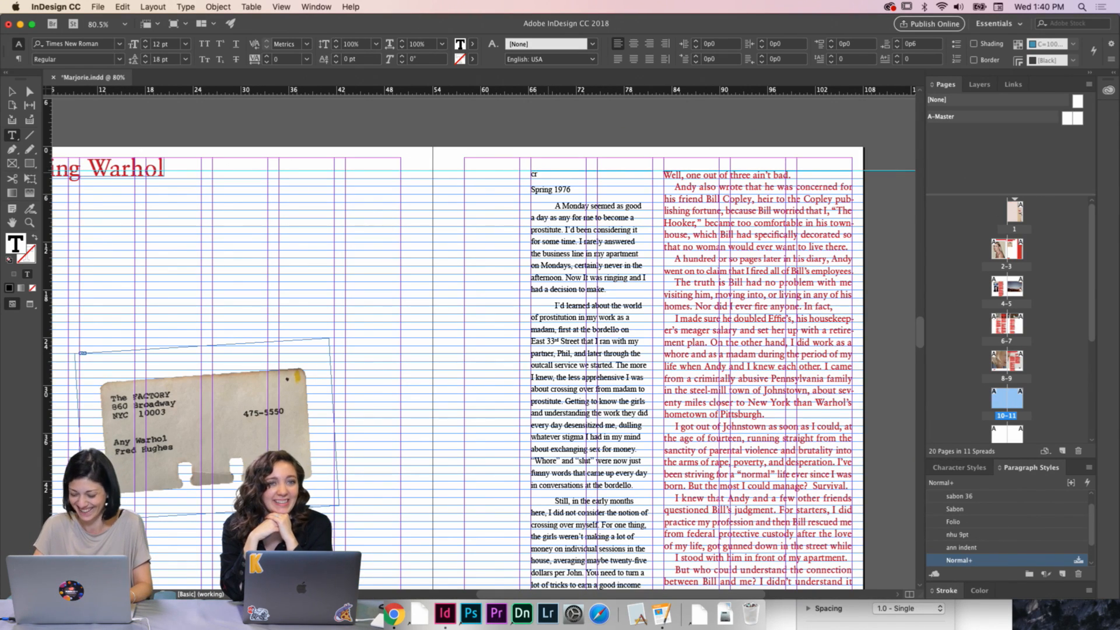
text(CROSSING OVER)
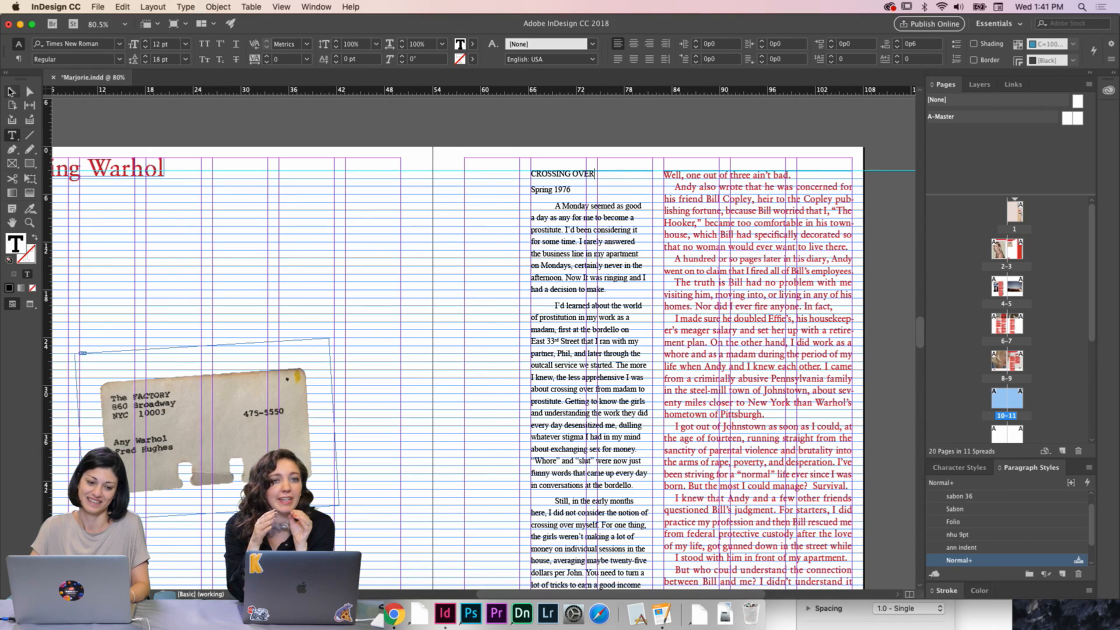
Apply the nhu 9pt paragraph style to the whole "CROSSING OVER" text frame and clear its overrides
click(10, 92)
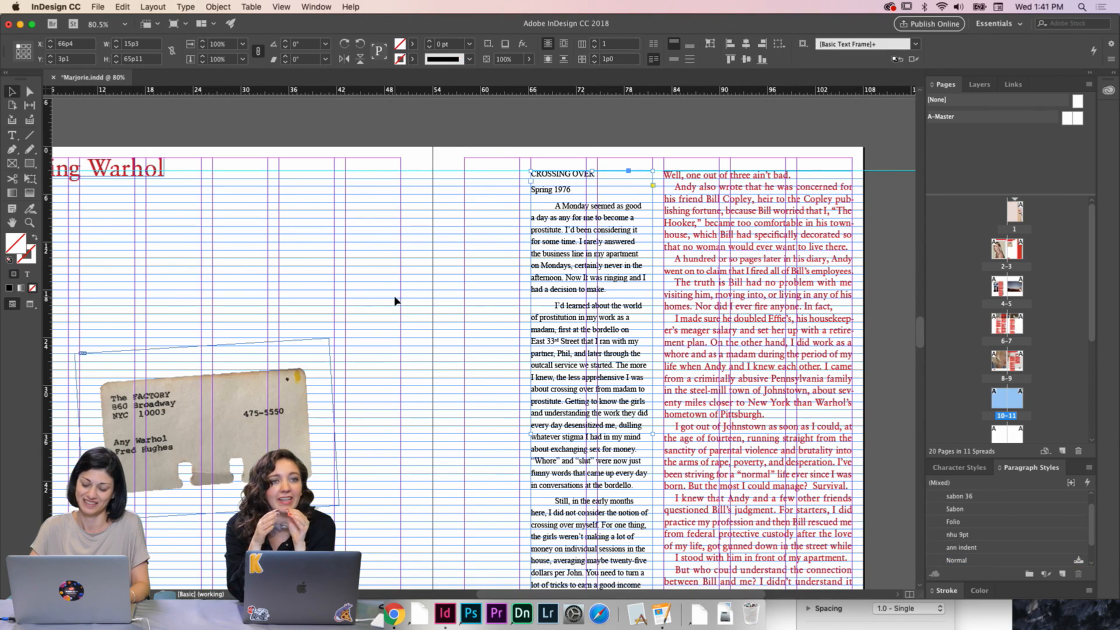
click(959, 535)
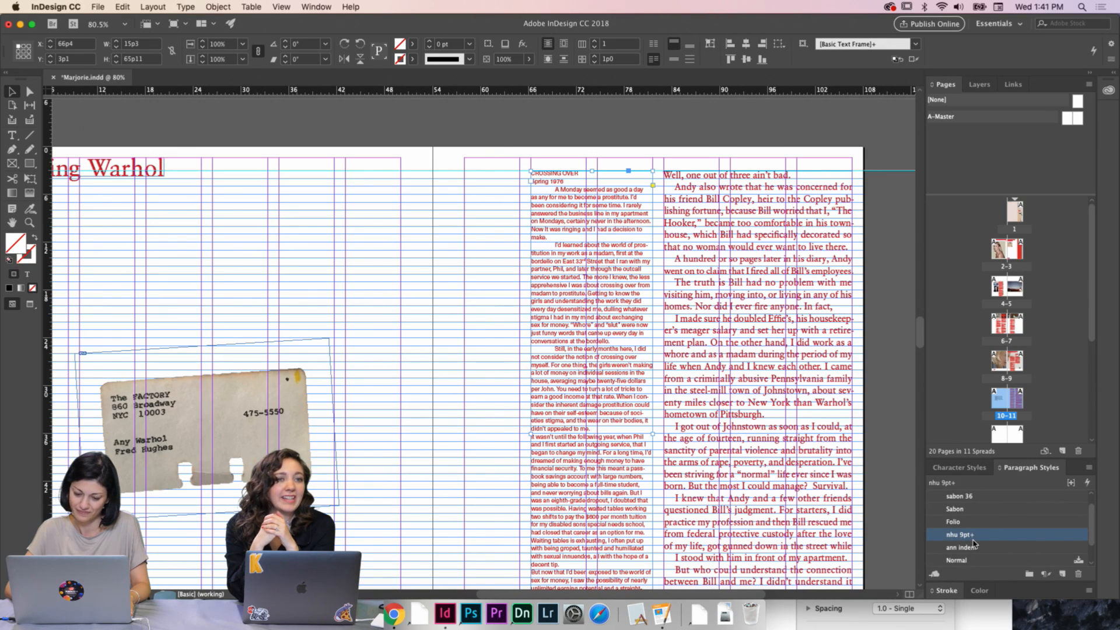
right_click(973, 541)
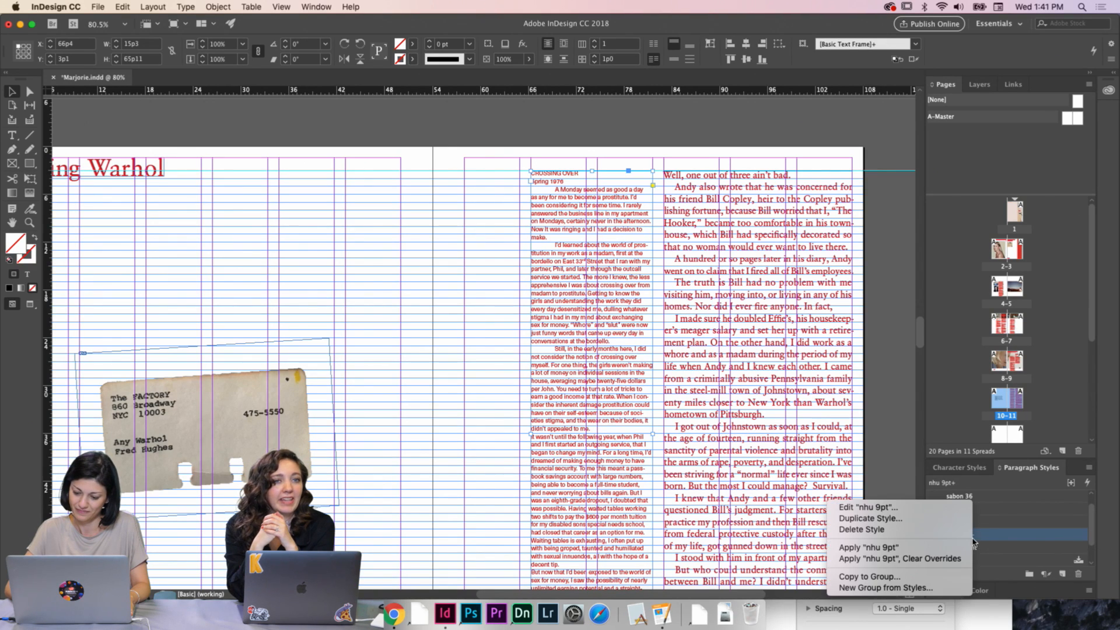
click(949, 559)
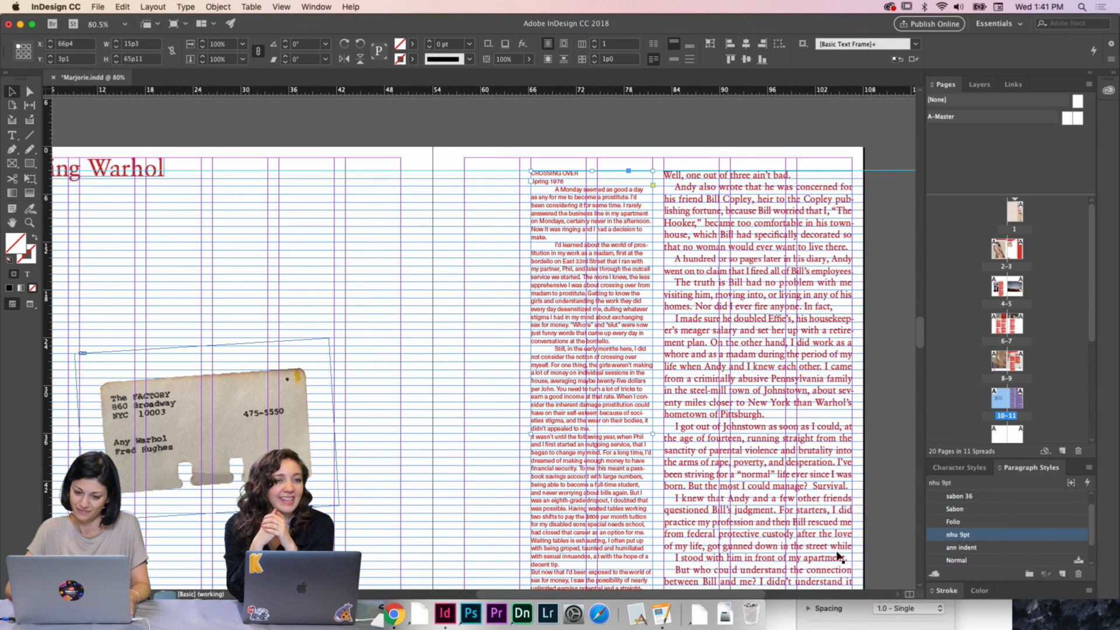
Insert a blank line between "CROSSING OVER" and "Spring 1976", and shift the text frame down to Y 3p5
double_click(581, 175)
key(Return)
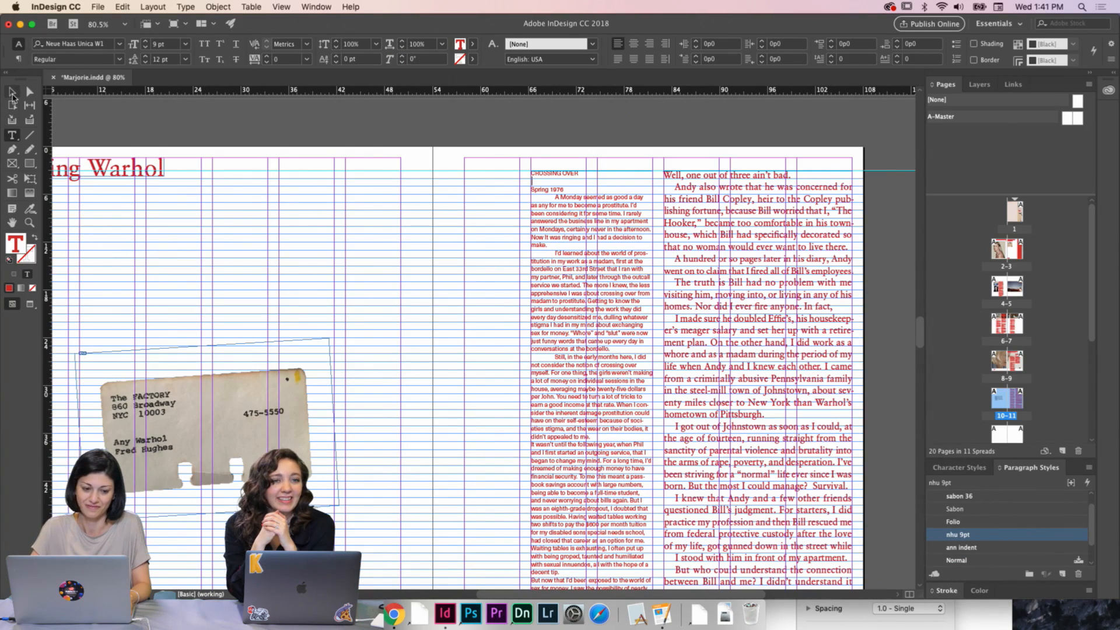
click(12, 94)
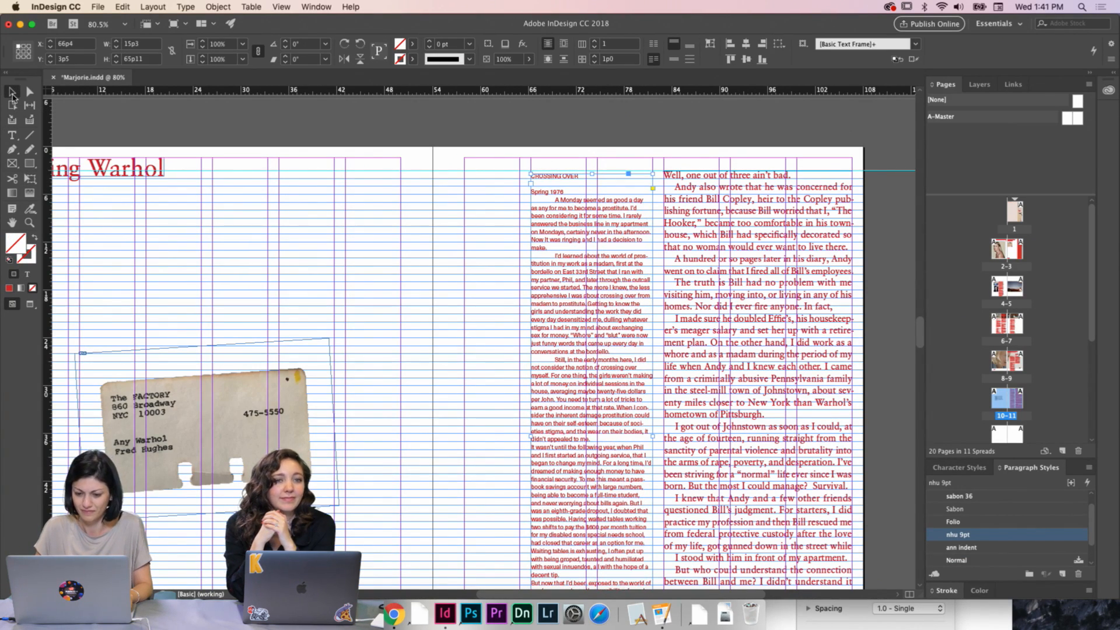
click(270, 221)
scroll(270, 221, up, 3)
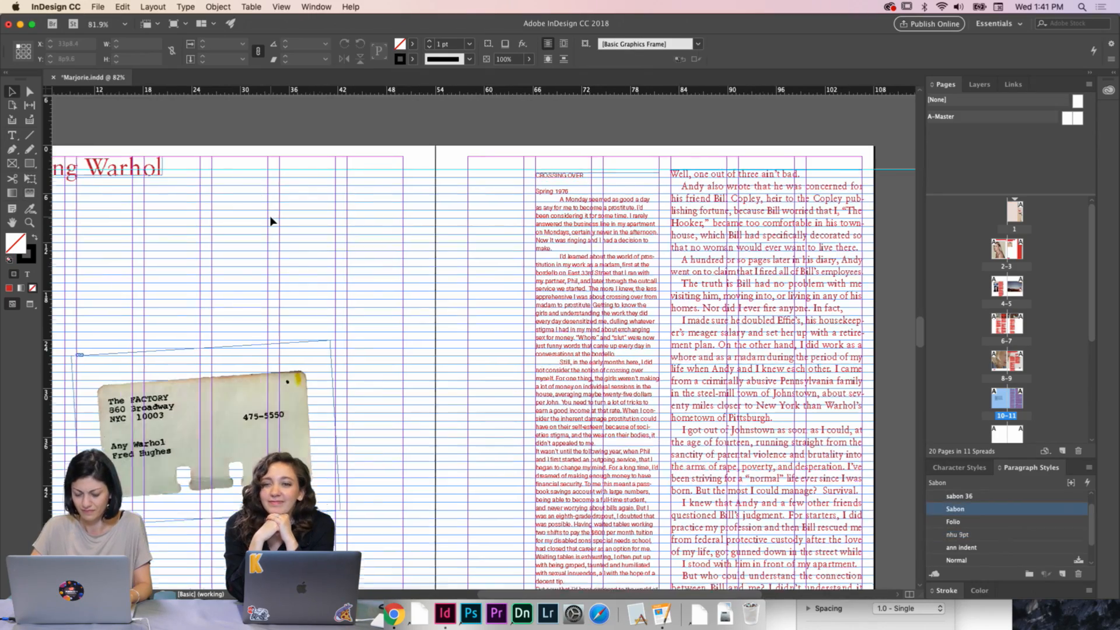
scroll(271, 221, down, 5)
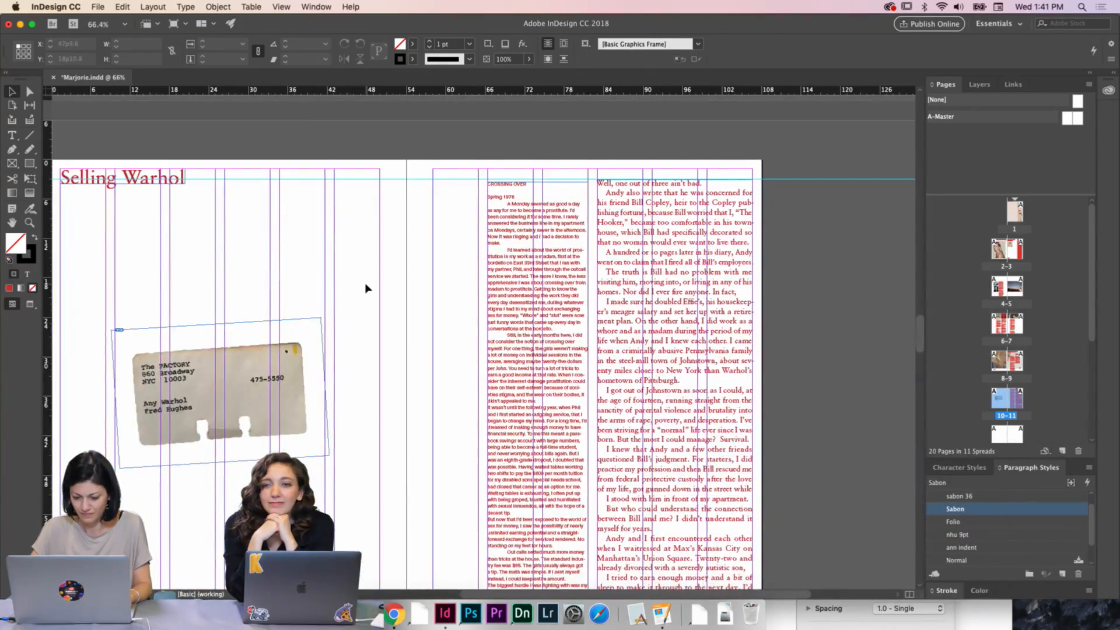
Try deleting the tab in front of "A Monday seemed as good a day" and undo the deletion
key(super+alt+0)
double_click(508, 148)
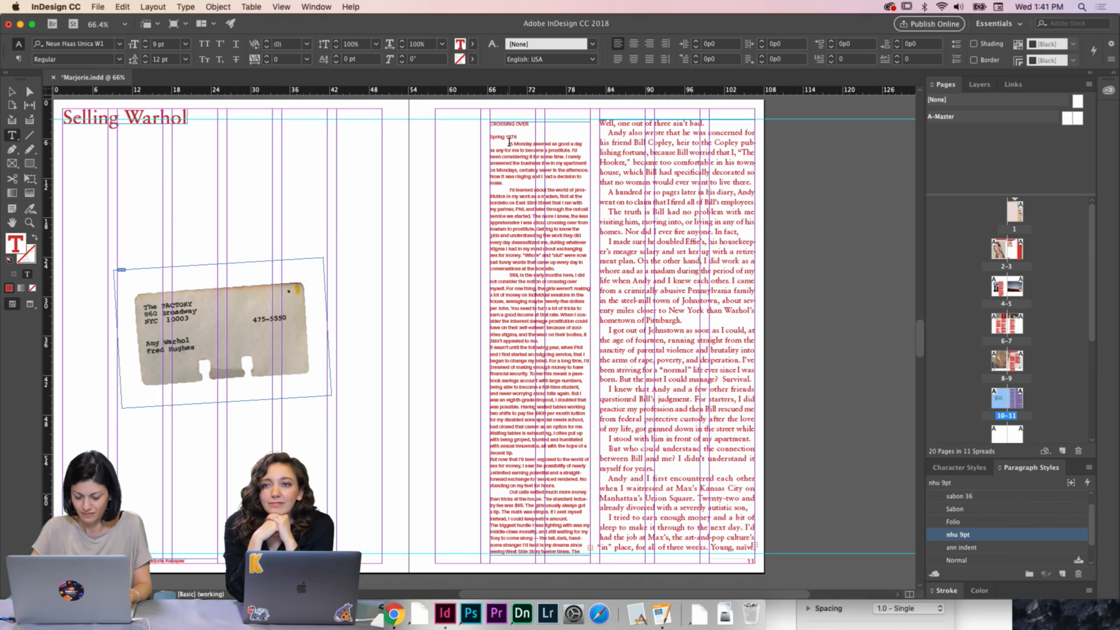
drag(509, 142, 489, 144)
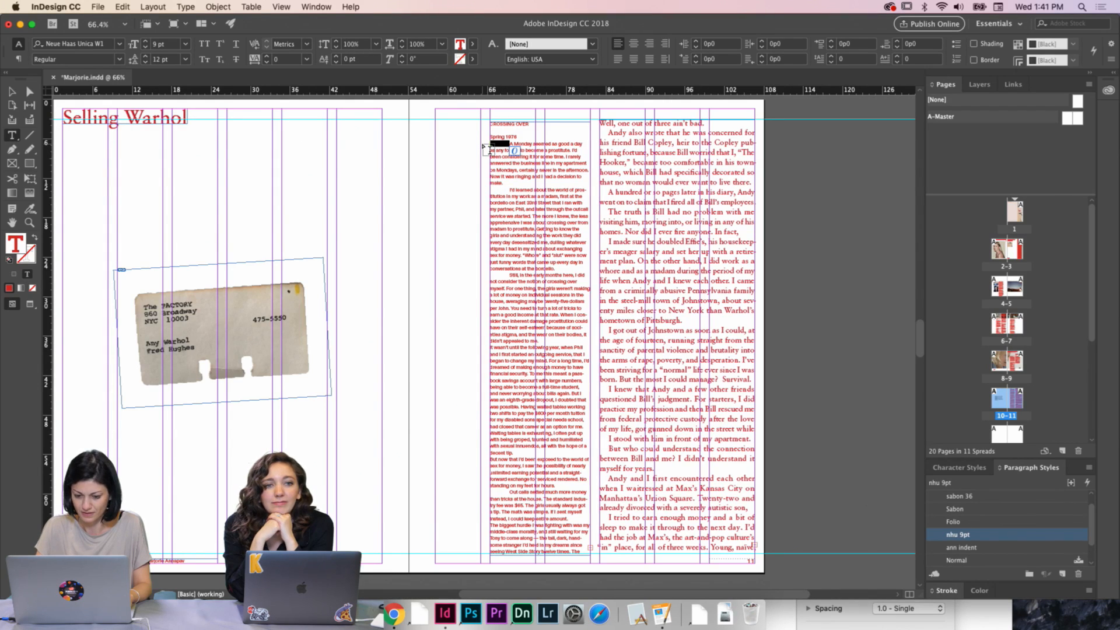
key(BackSpace)
key(super+z)
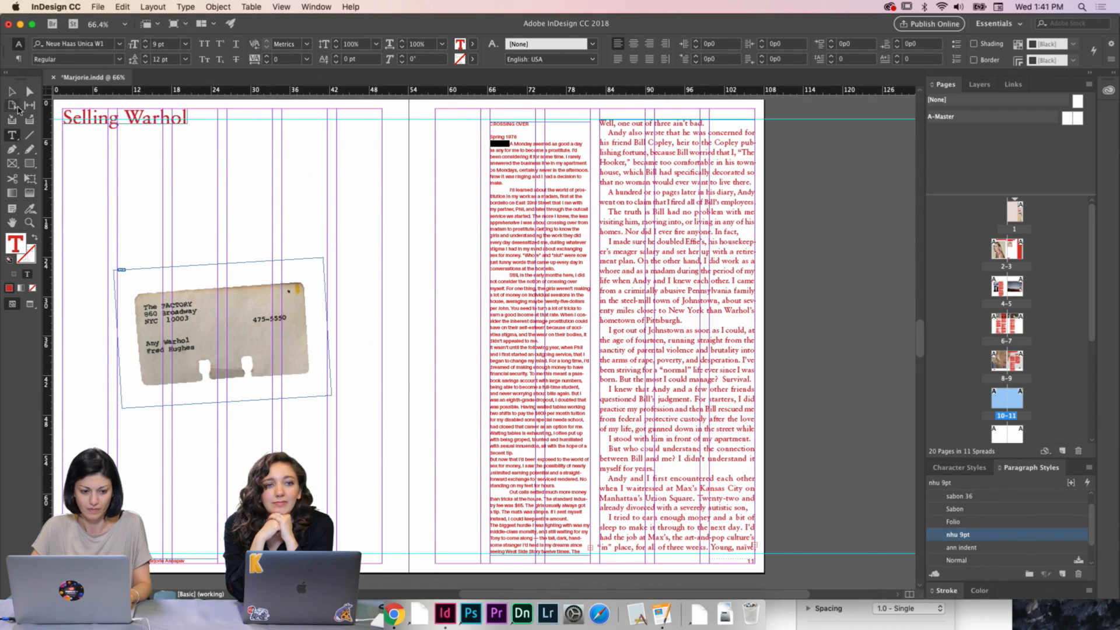
Run Find/Change on the selected story with the existing search term, empty replacement text and the underline int change format, changing all matches
key(Escape)
key(super+f)
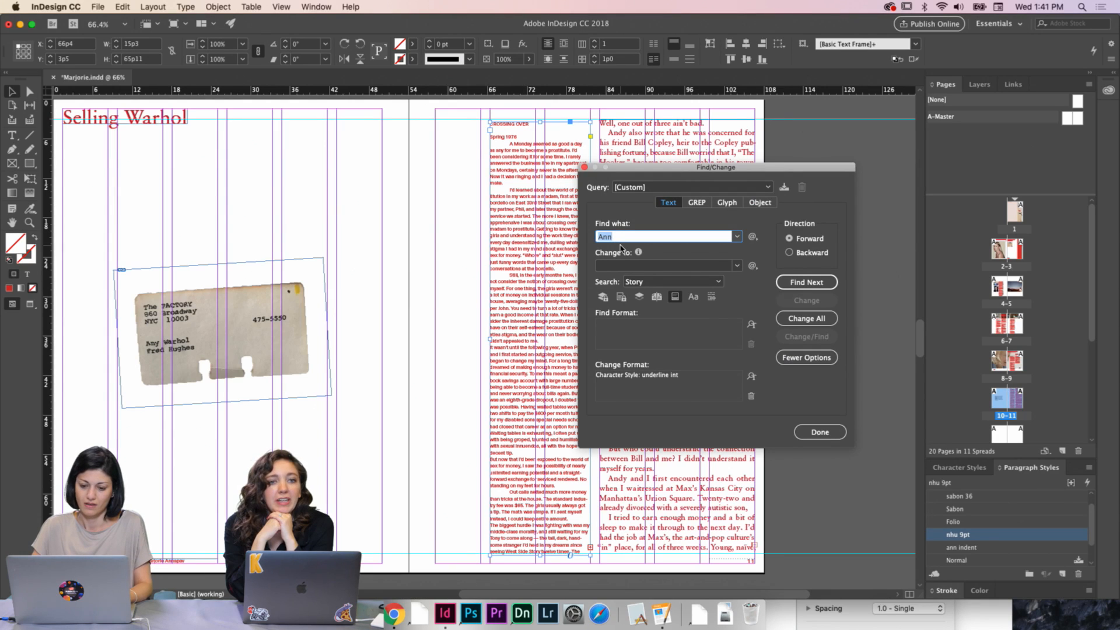
key(Tab)
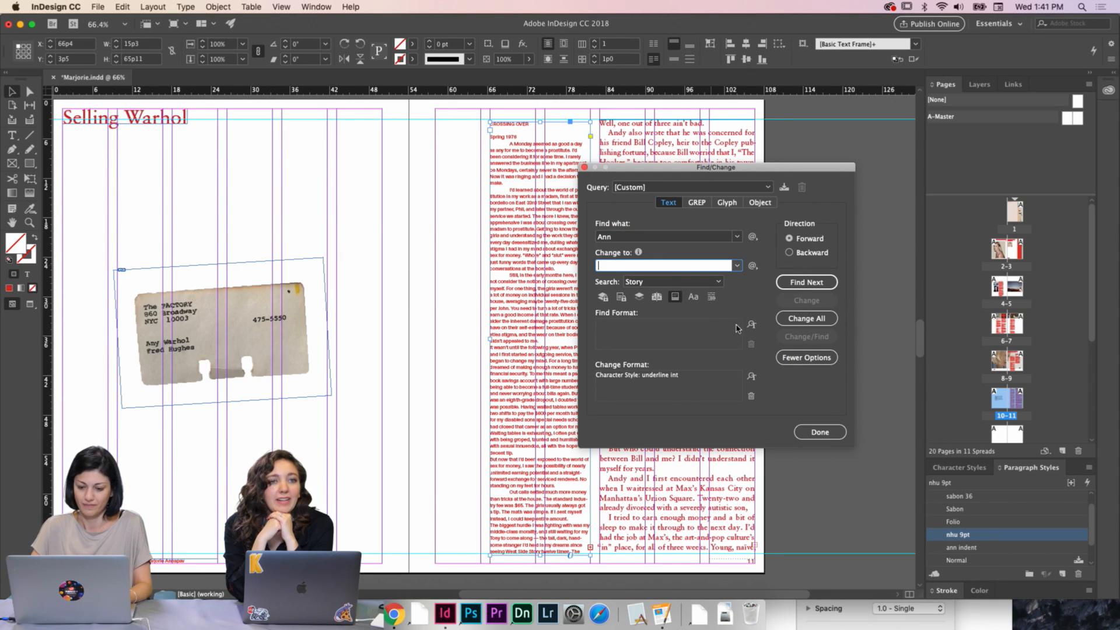
click(807, 319)
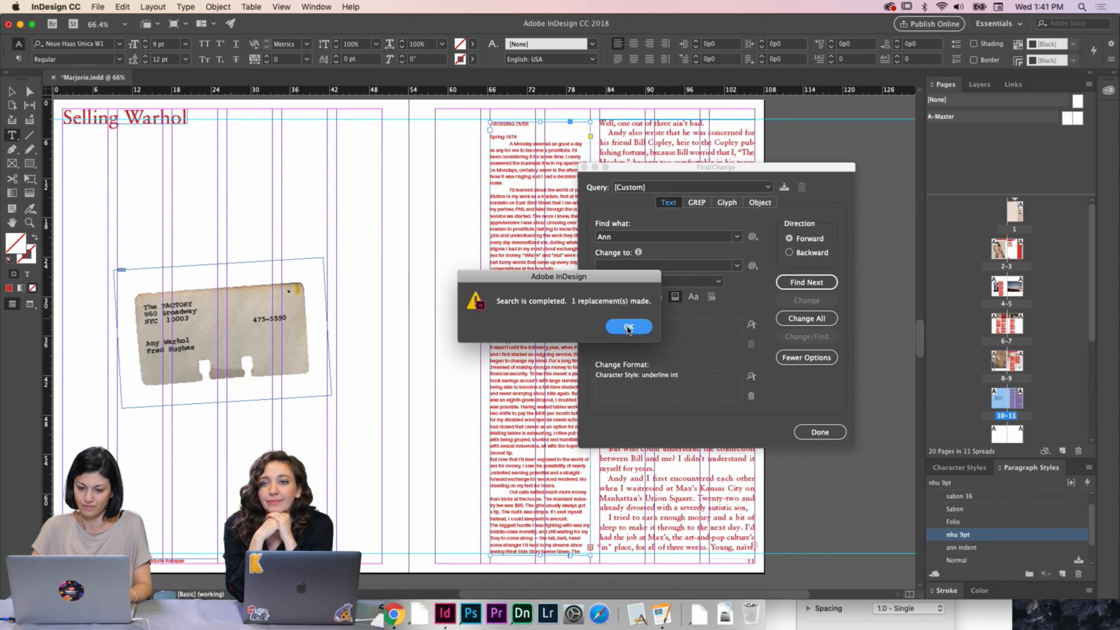
click(627, 328)
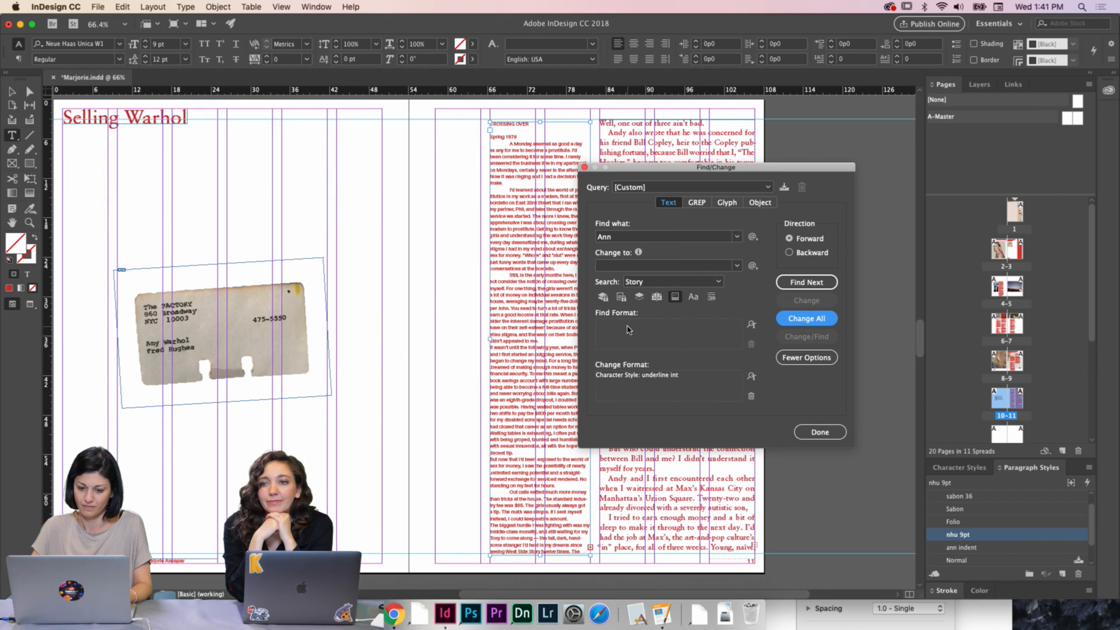
Replace the search term with the tab character (^t) and run Change All across the story with empty replacement text
double_click(667, 236)
key(BackSpace)
click(752, 236)
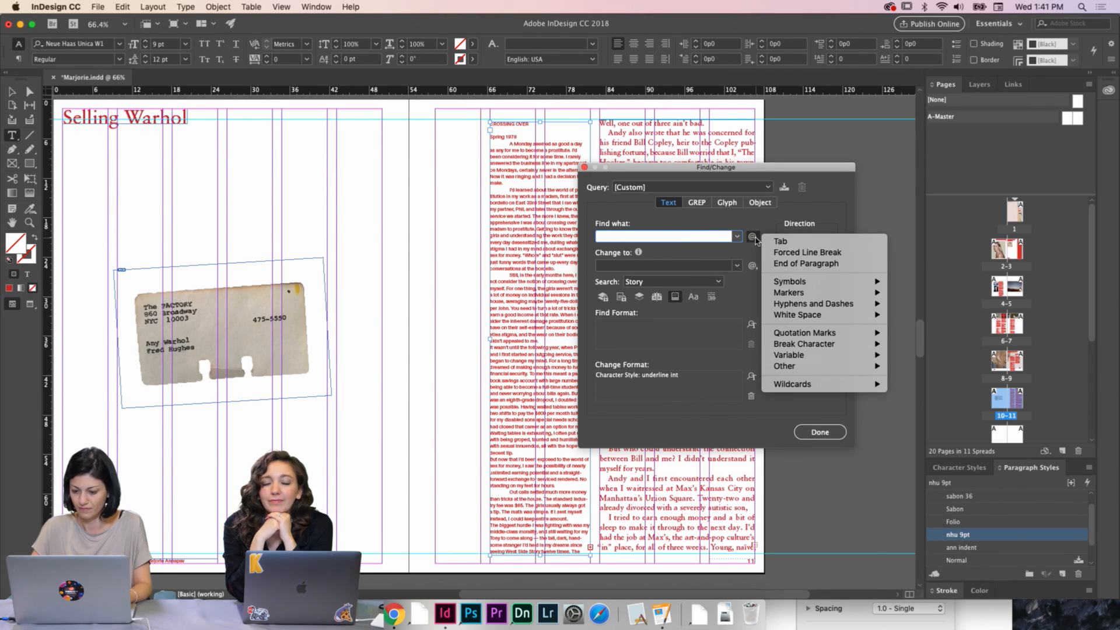
click(778, 242)
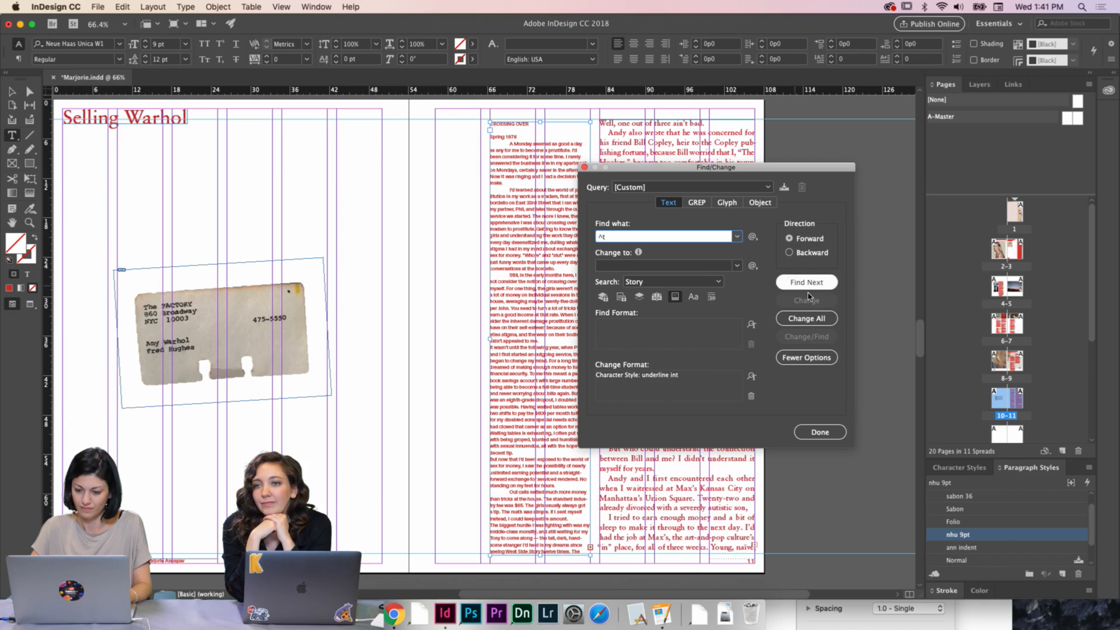
click(807, 318)
drag(591, 276, 696, 324)
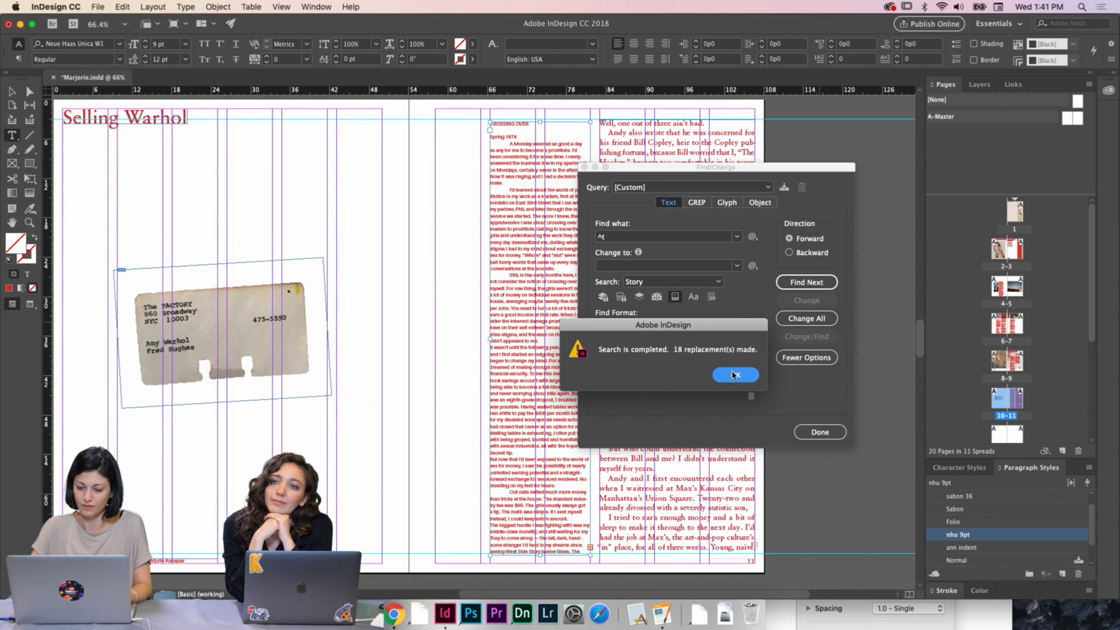
click(735, 375)
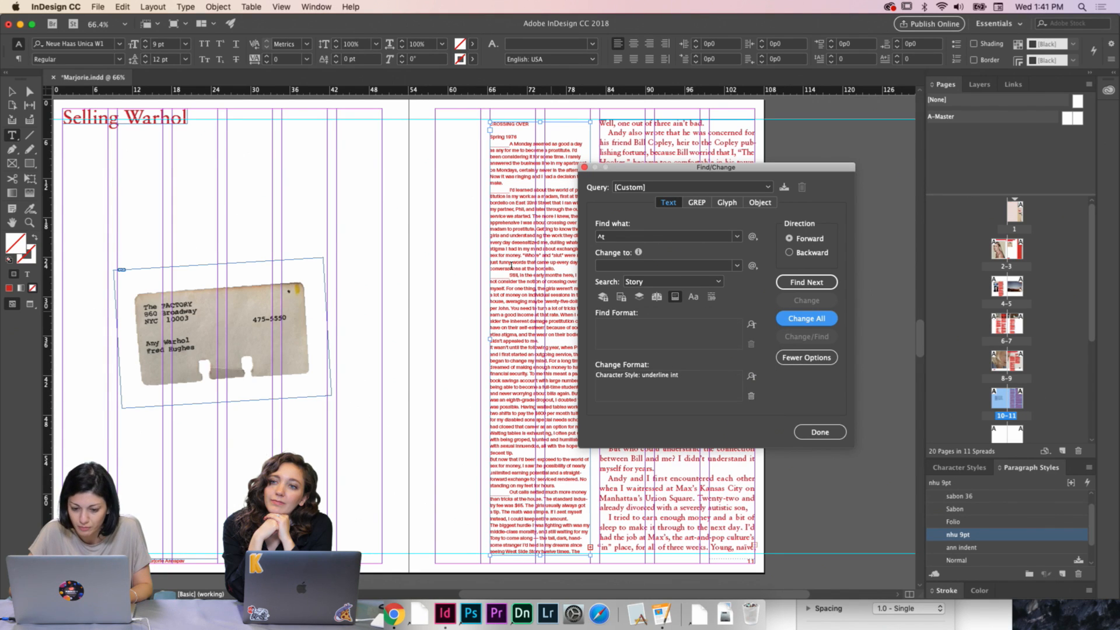
Clear the underline int change format and remove all tabs from the story with Change All
click(752, 396)
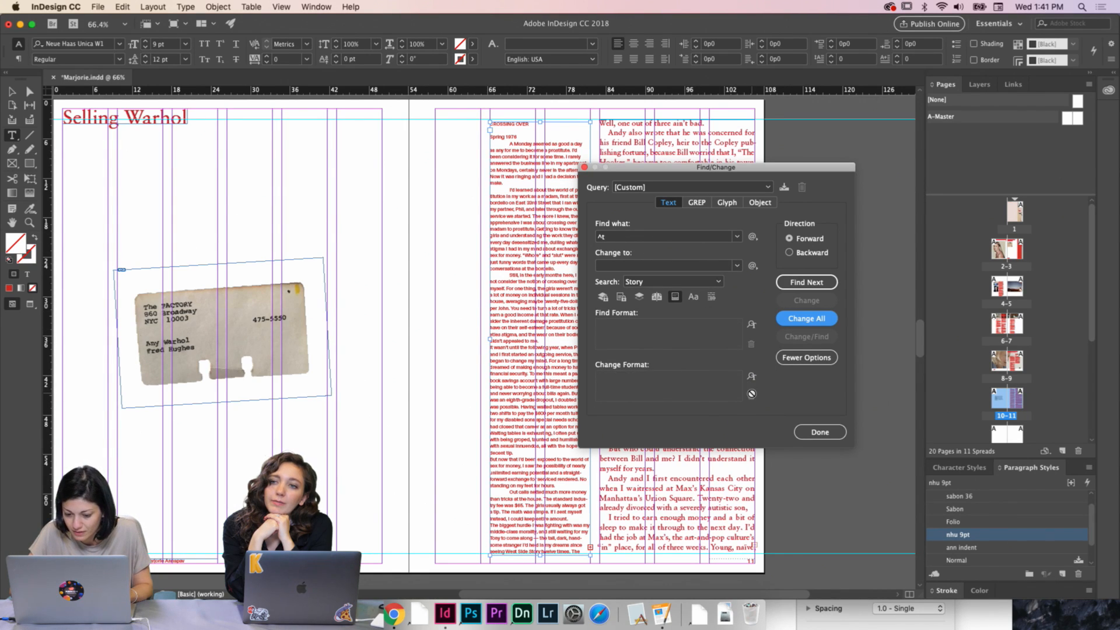
click(804, 323)
click(635, 324)
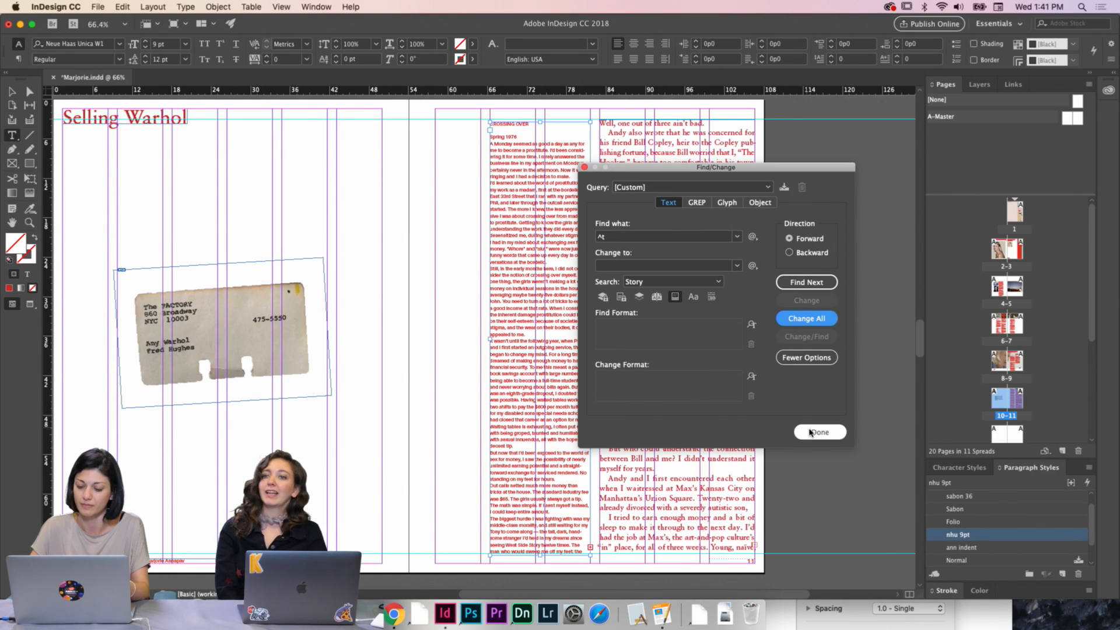
click(816, 433)
Create a new paragraph style based on nhu 9pt from the "CROSSING OVER" frame and name it "nhu 9pt story"
click(12, 91)
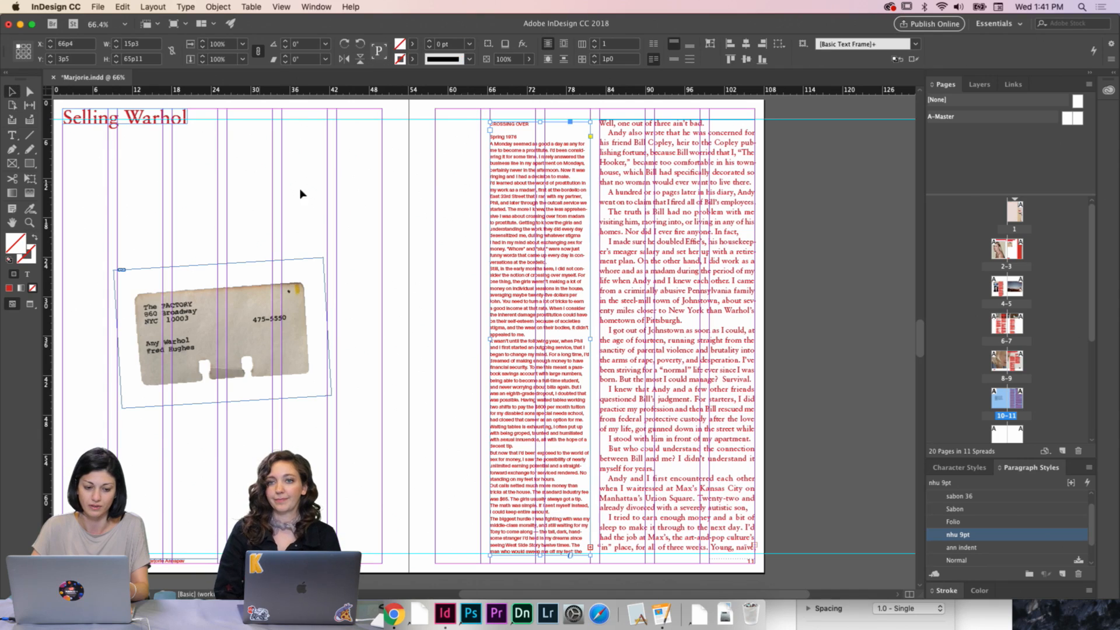
click(304, 192)
click(499, 208)
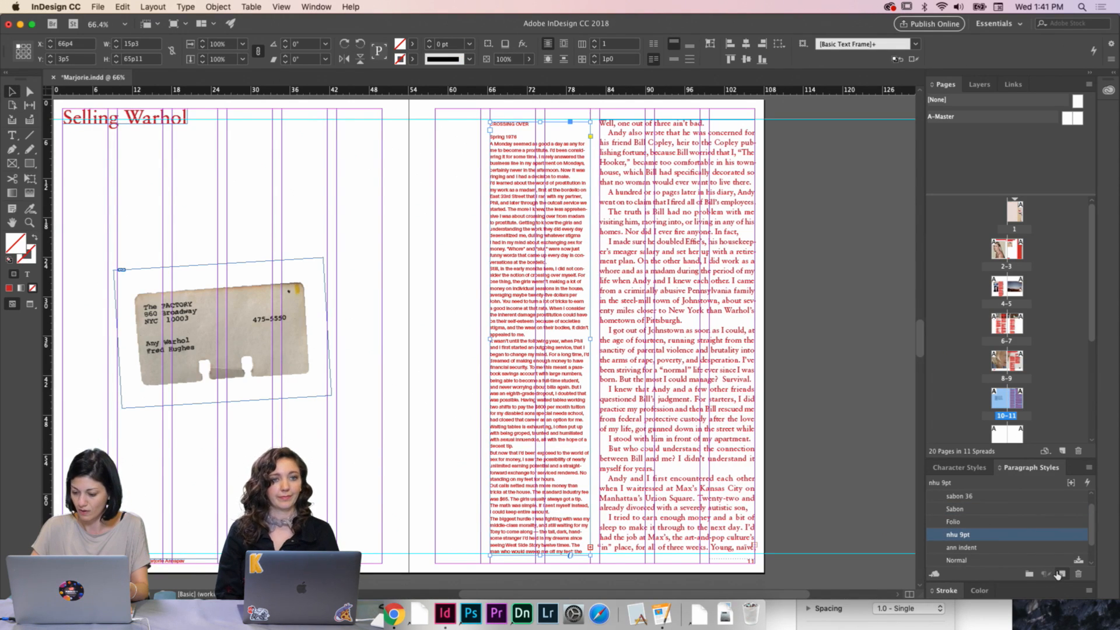
click(1063, 574)
double_click(979, 547)
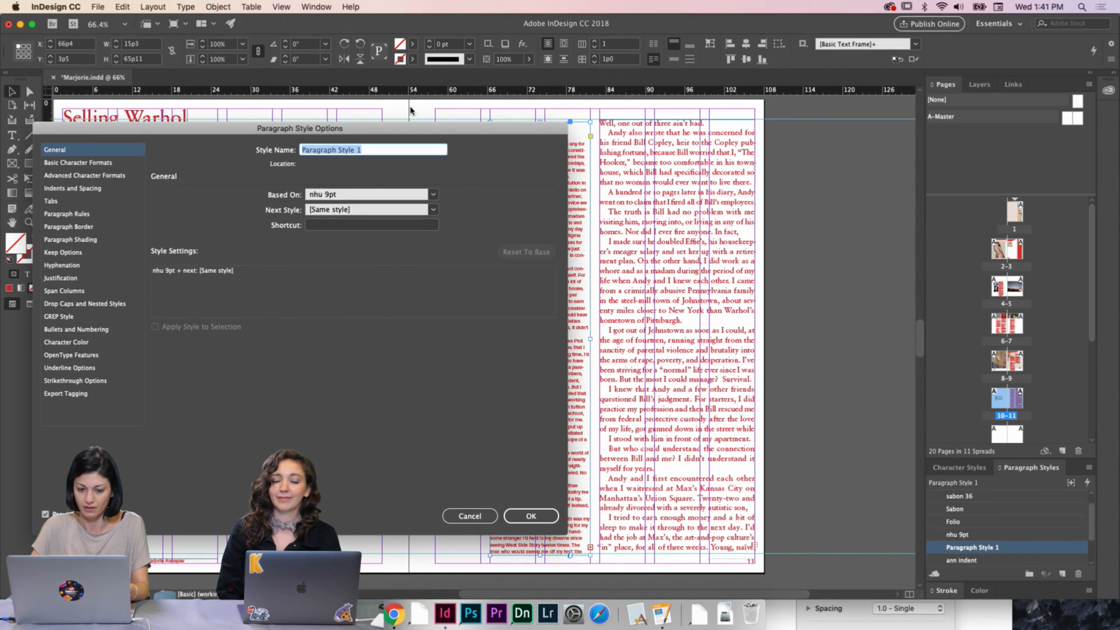
drag(473, 147, 661, 245)
text(nhu)
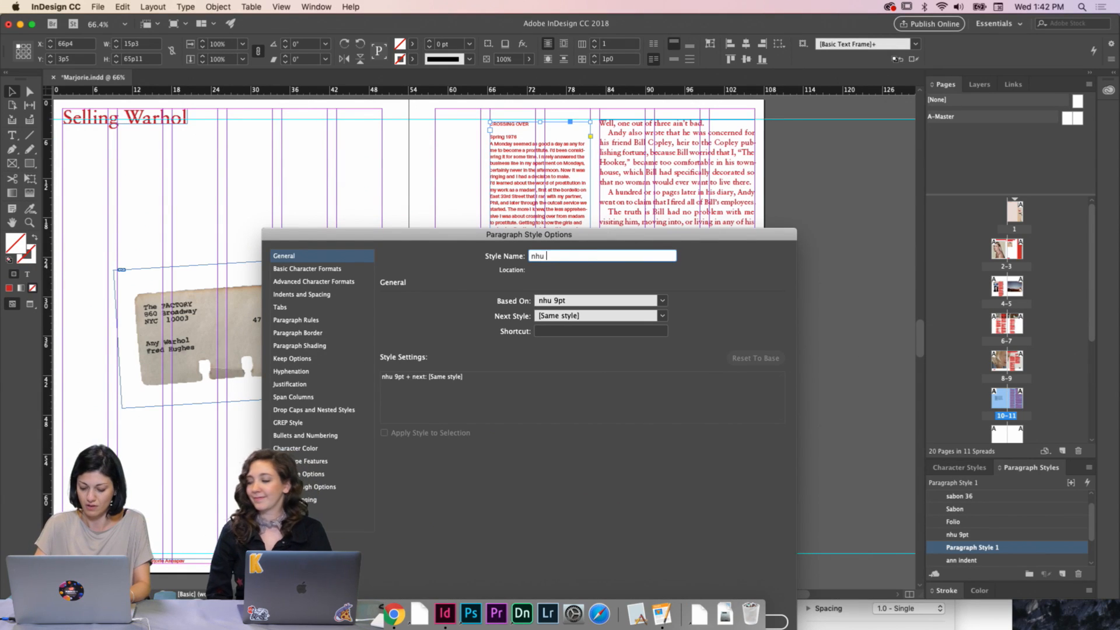
text( 9pt story)
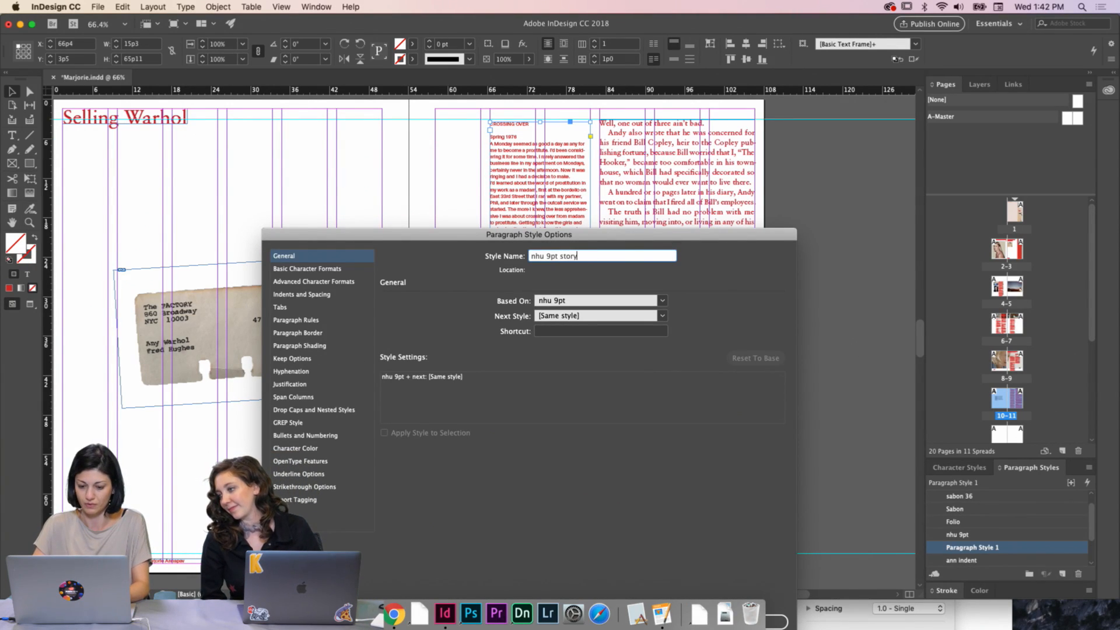
Set the nhu 9pt story paragraph style's alignment to Left Justify
drag(475, 238, 893, 139)
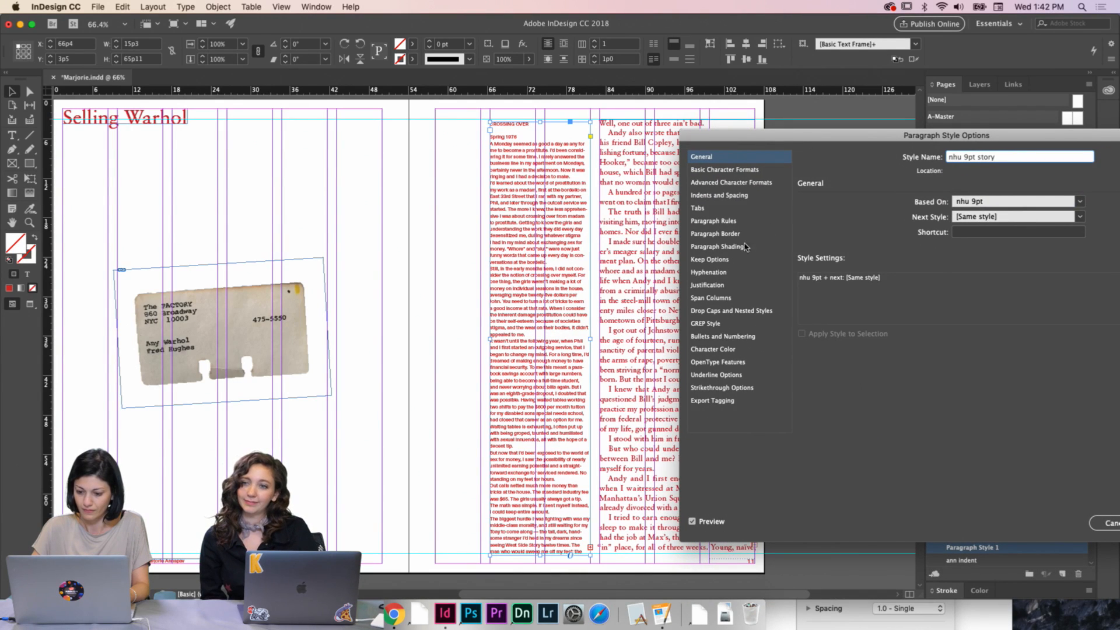
click(729, 286)
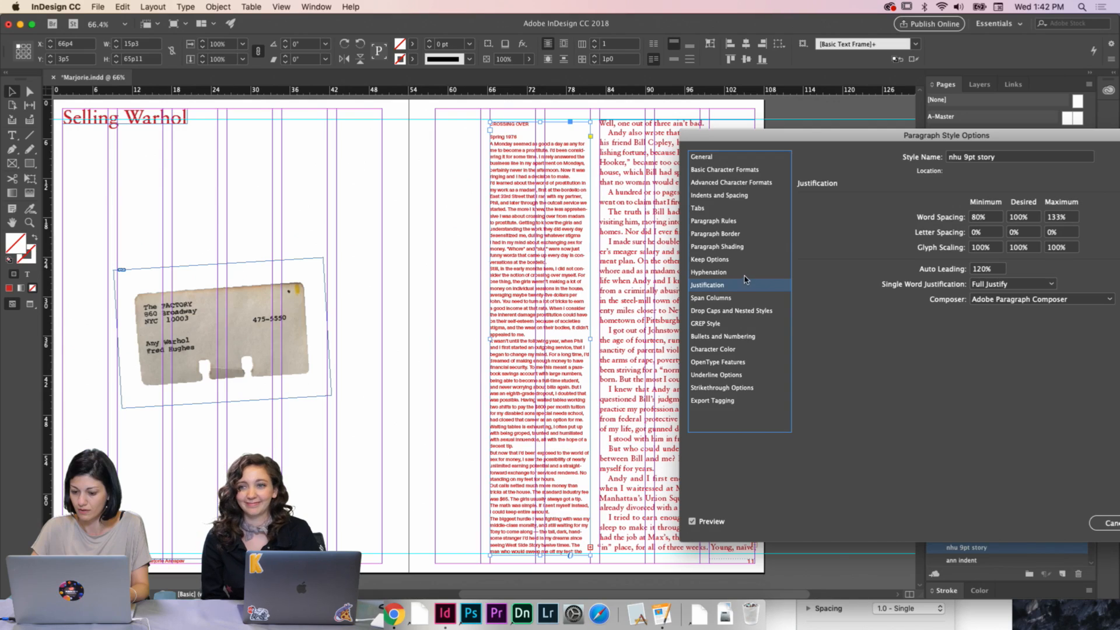
click(722, 185)
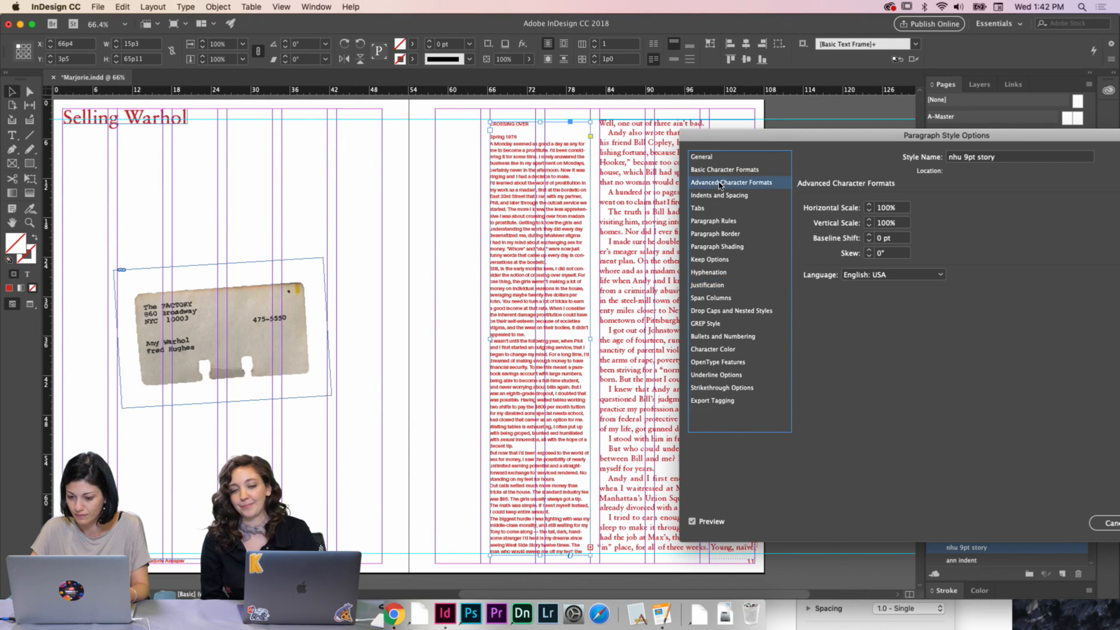
click(720, 171)
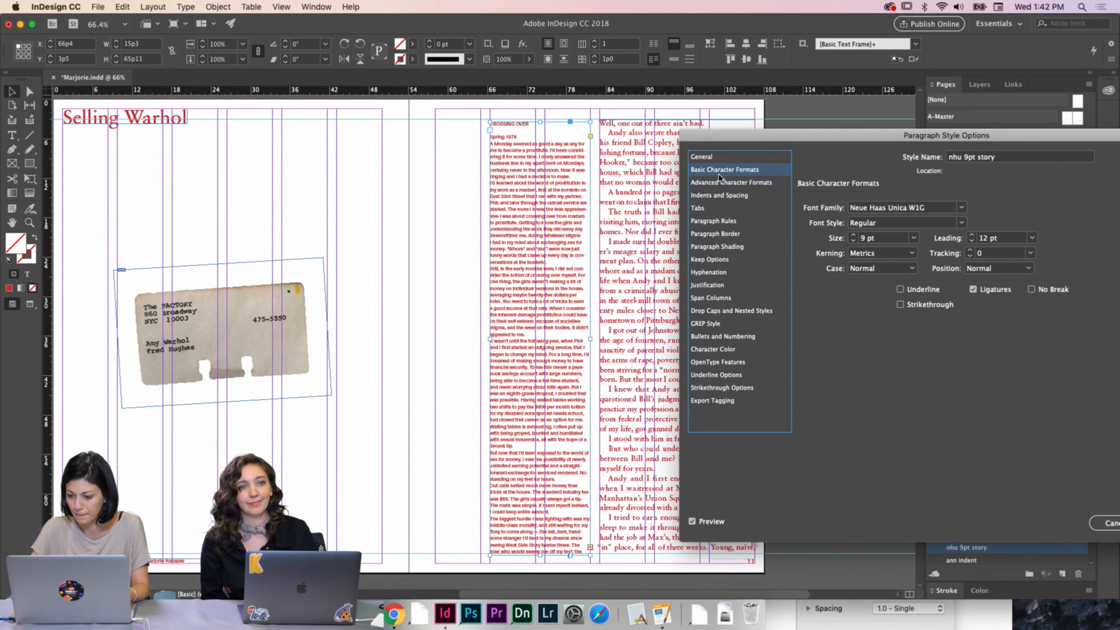
click(722, 233)
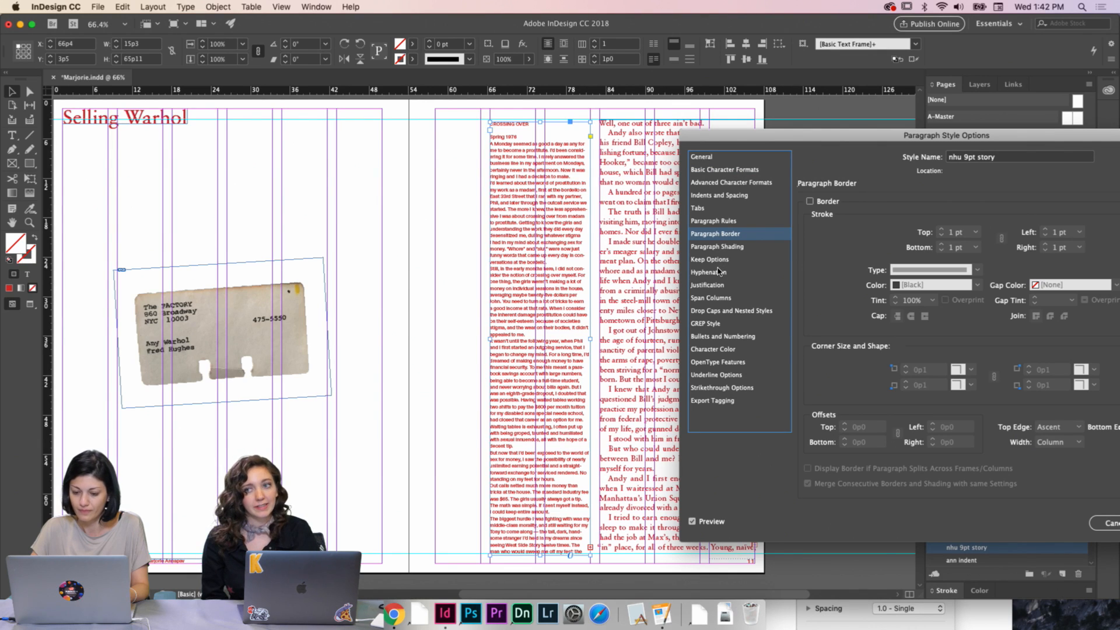
click(719, 195)
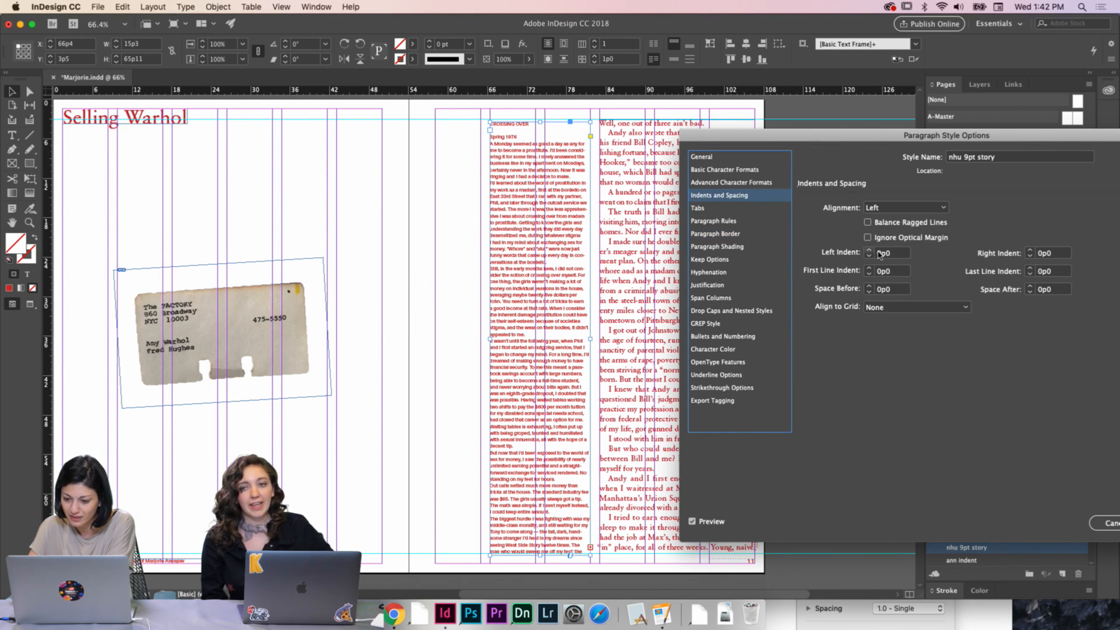
click(901, 208)
click(903, 264)
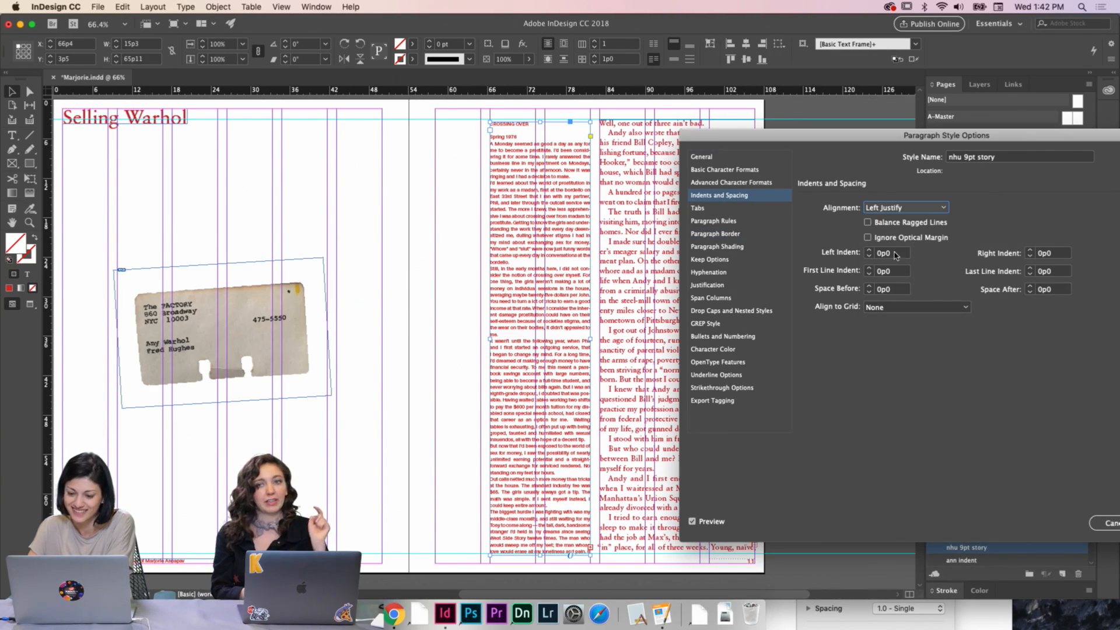
Give the nhu 9pt story paragraph style a first line indent of 1p0
key(Tab)
key(Tab)
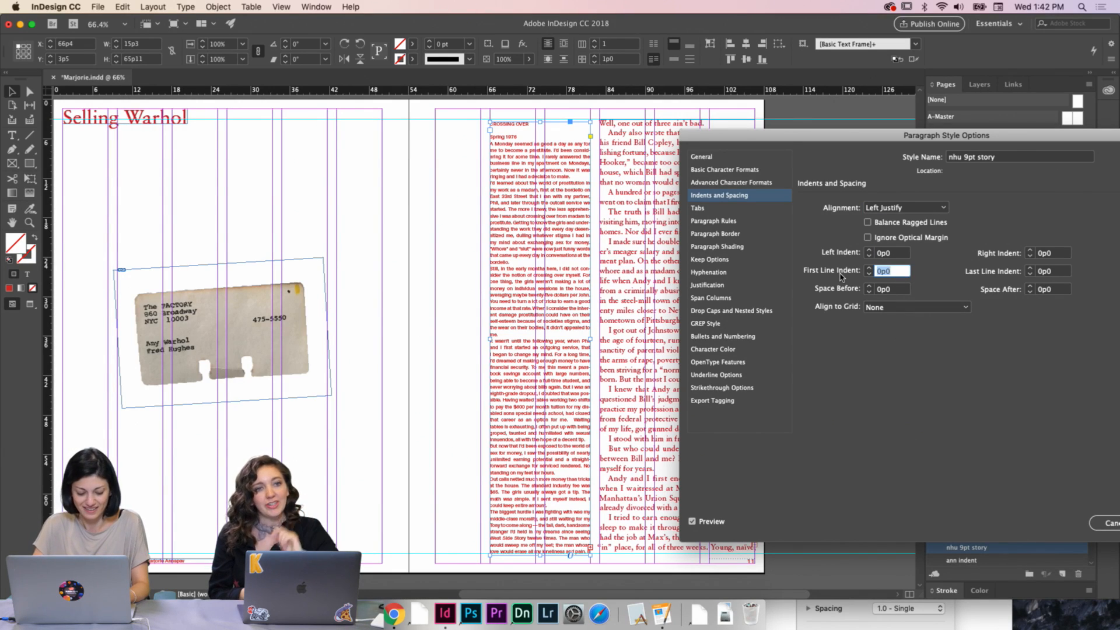
text(1)
key(Tab)
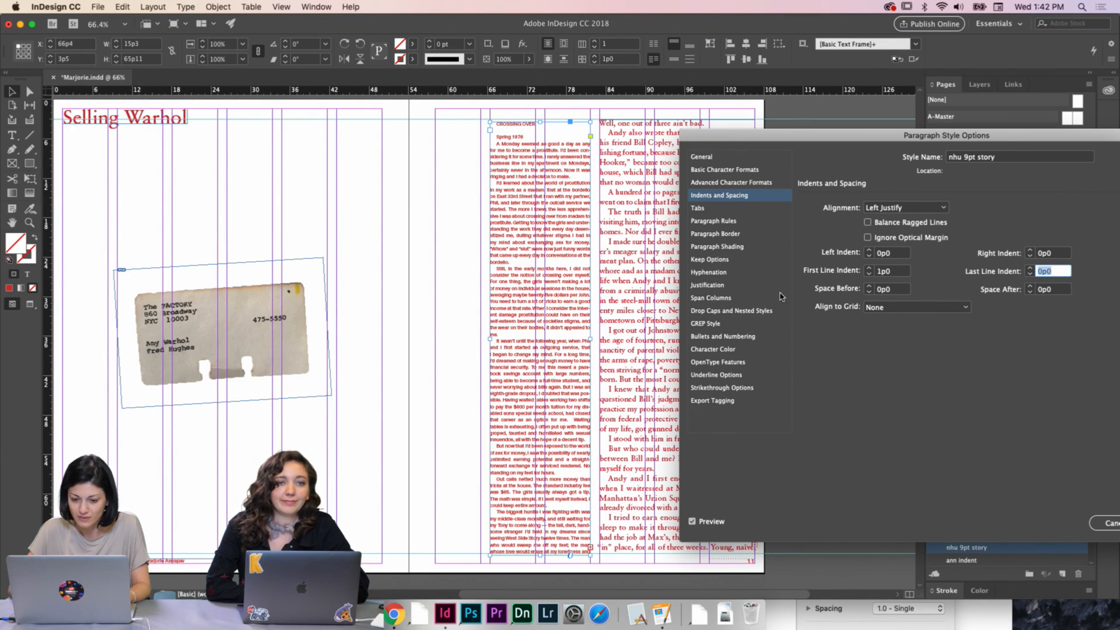
Set the style's minimum word spacing to 75% in its justification settings
click(708, 286)
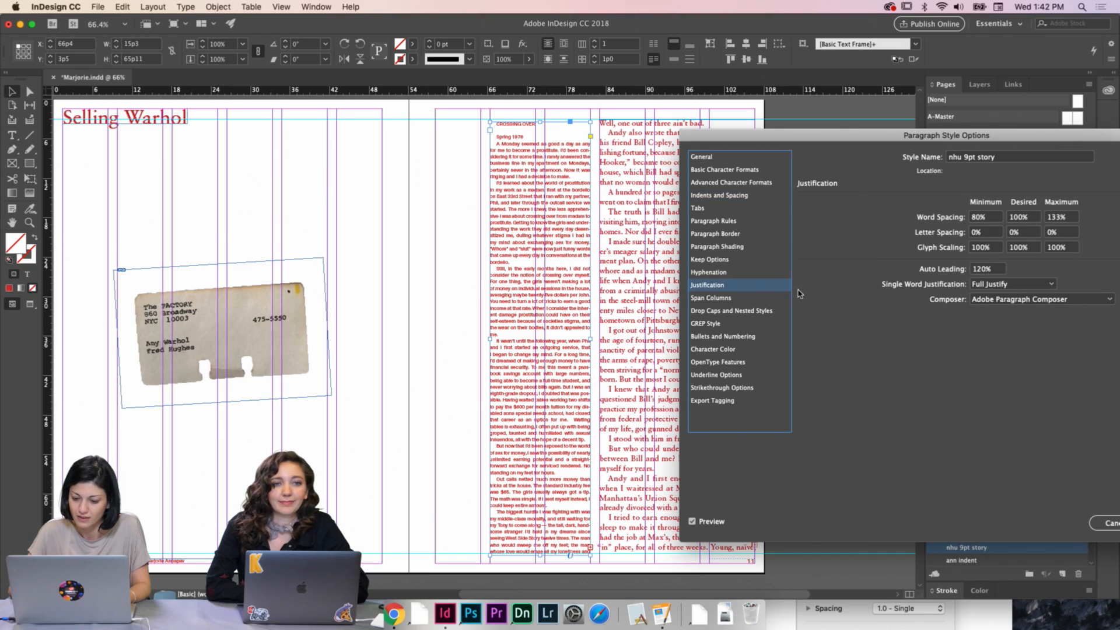
double_click(983, 217)
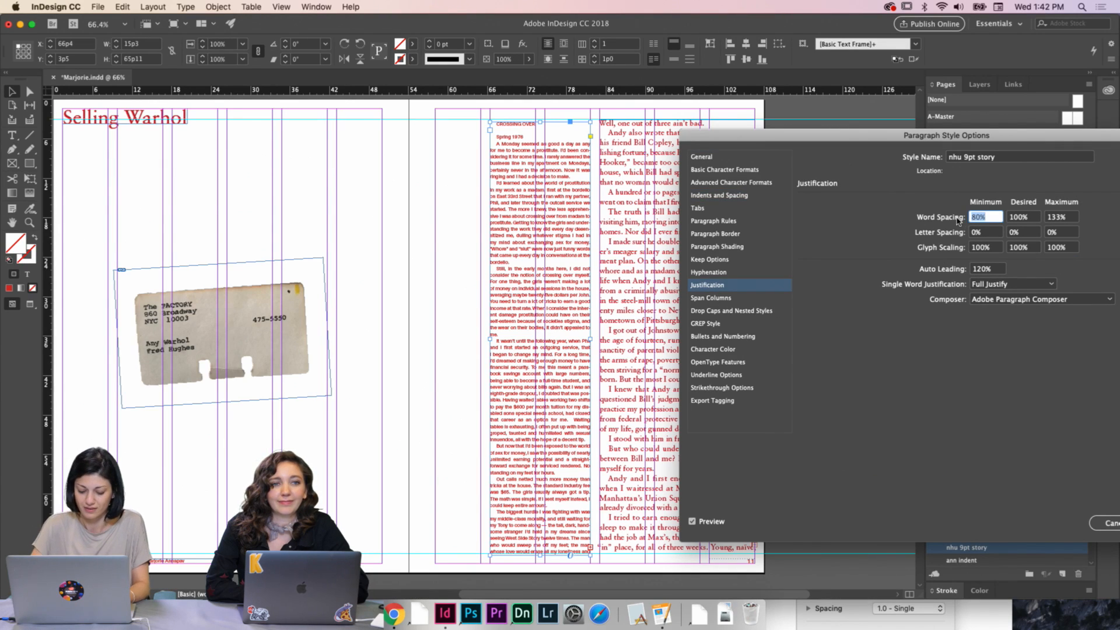
text(75)
key(Tab)
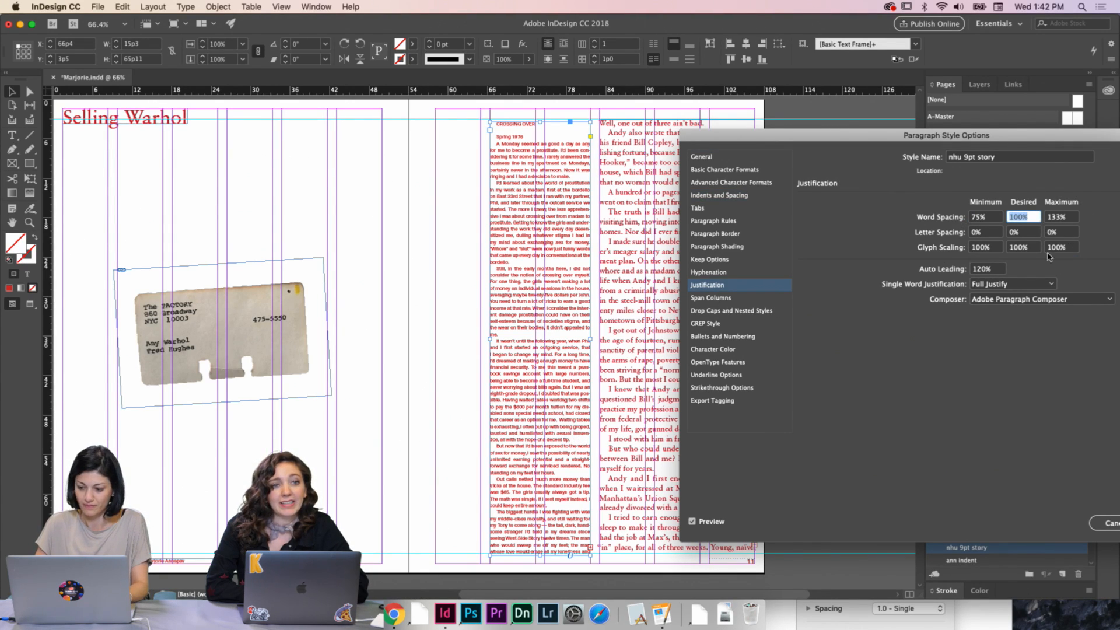
Set the style's letter spacing to a minimum of -1% and a maximum of 2%
key(Tab)
key(Tab)
text(-)
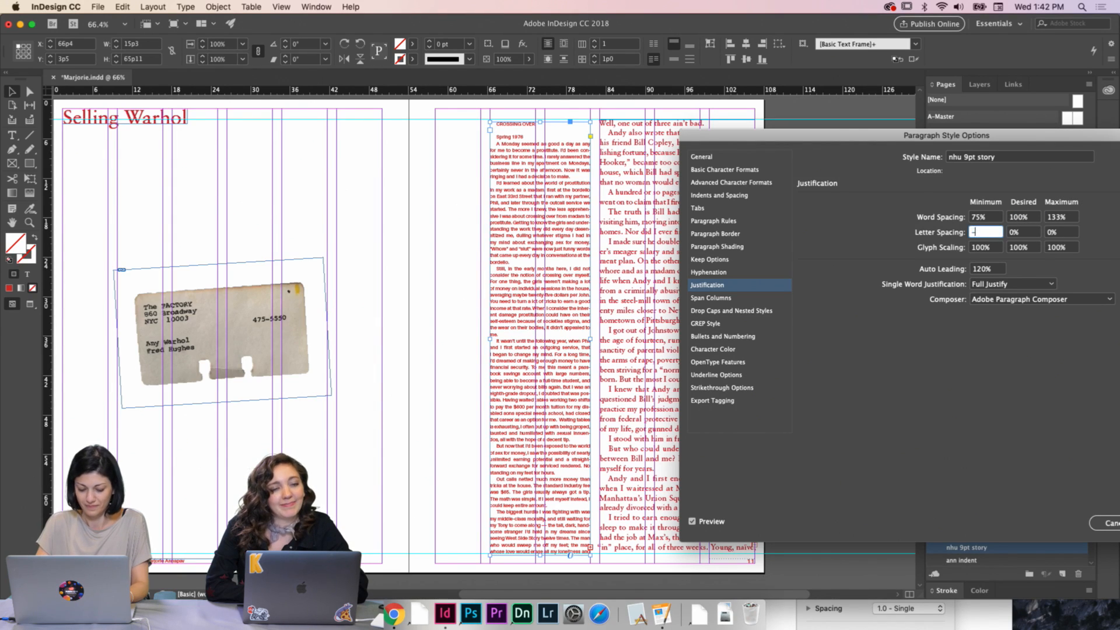
text(1)
key(Tab)
key(Tab)
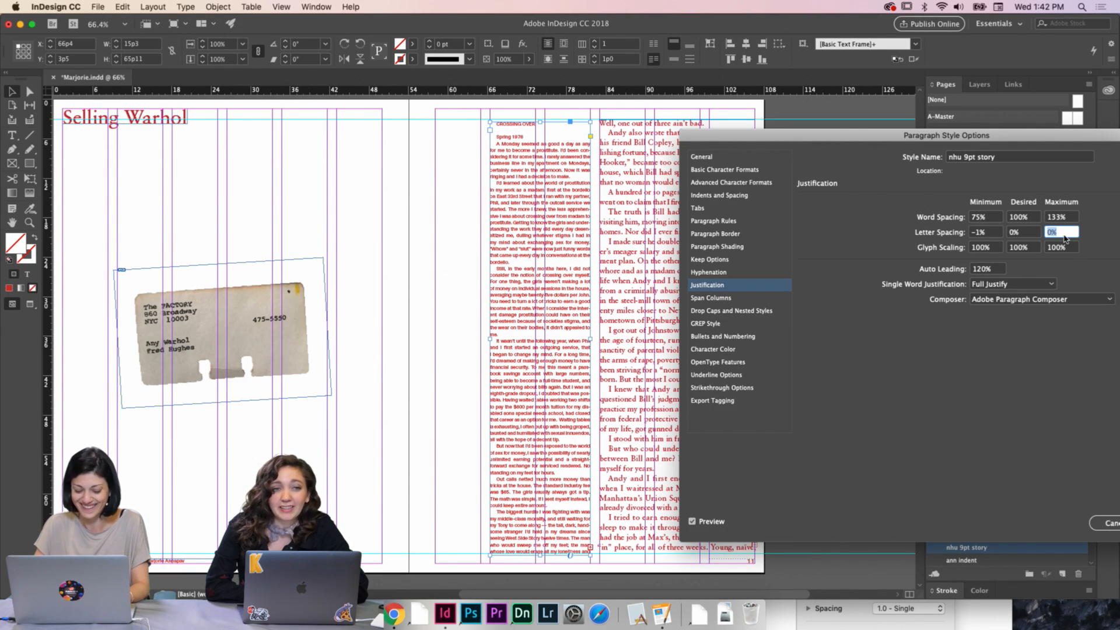
text(2)
key(Tab)
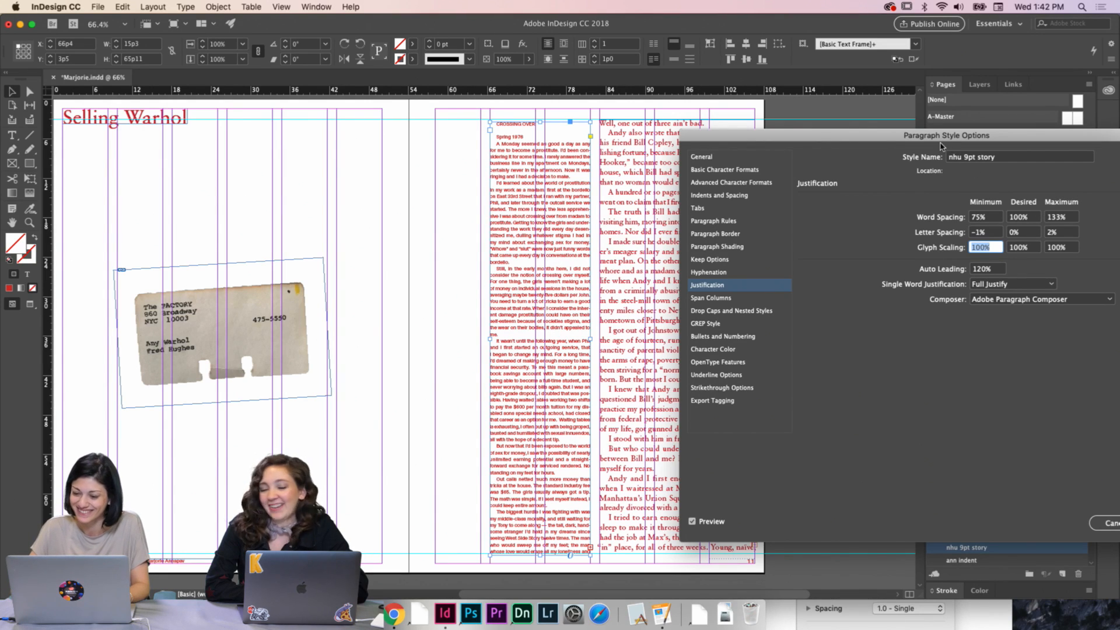
Restrict the style's hyphenation to words with at least 7 letters, disable hyphenating capitalized words and across columns, and save the style
drag(938, 142, 911, 133)
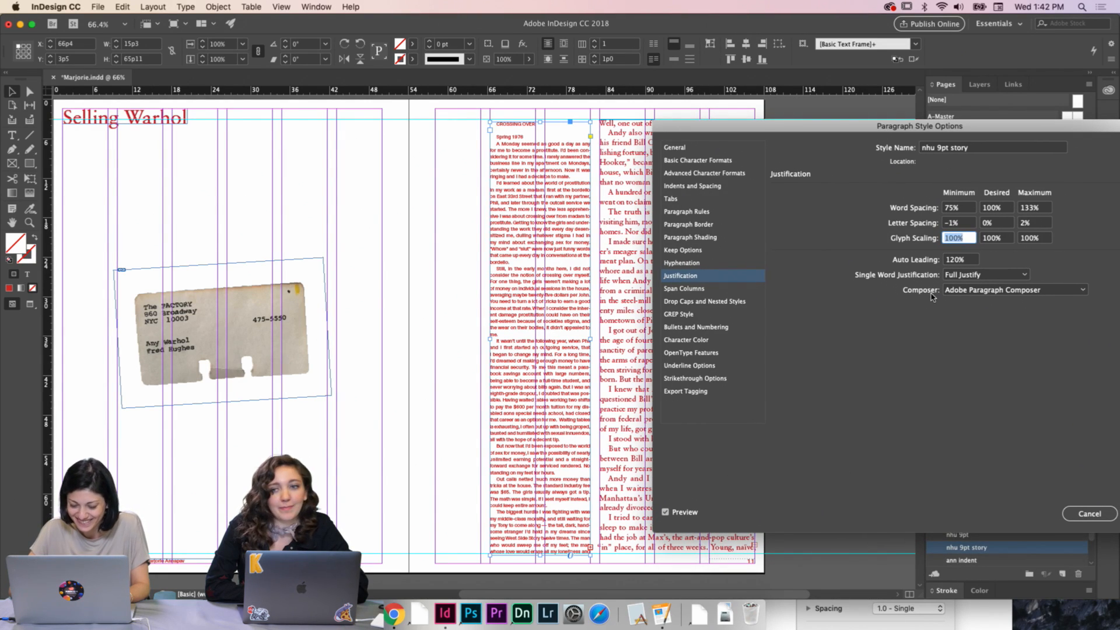
click(683, 263)
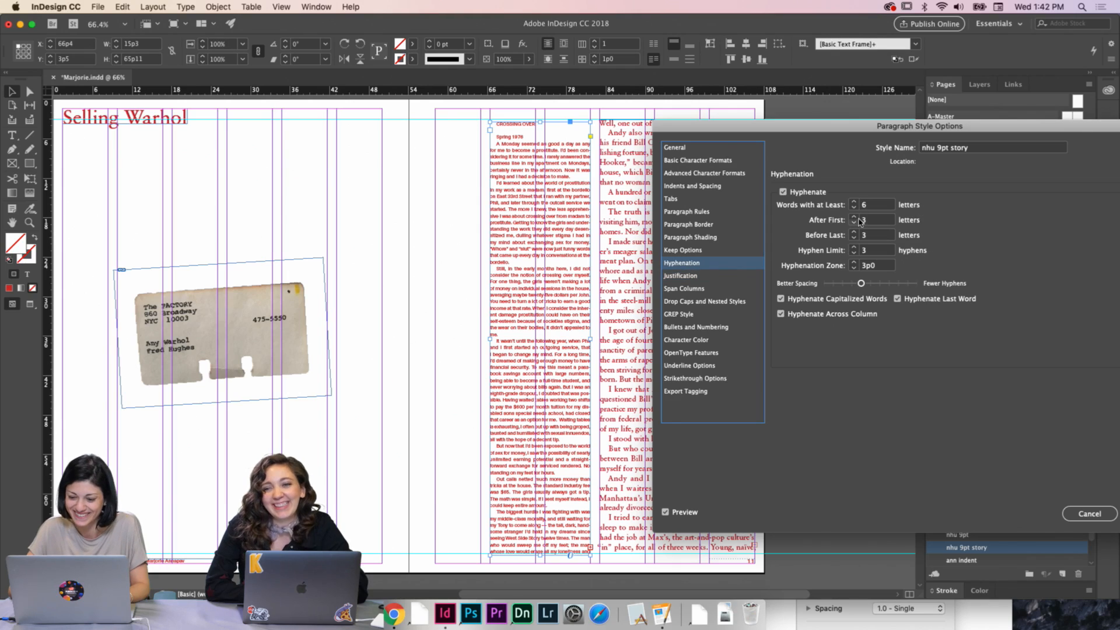
click(854, 201)
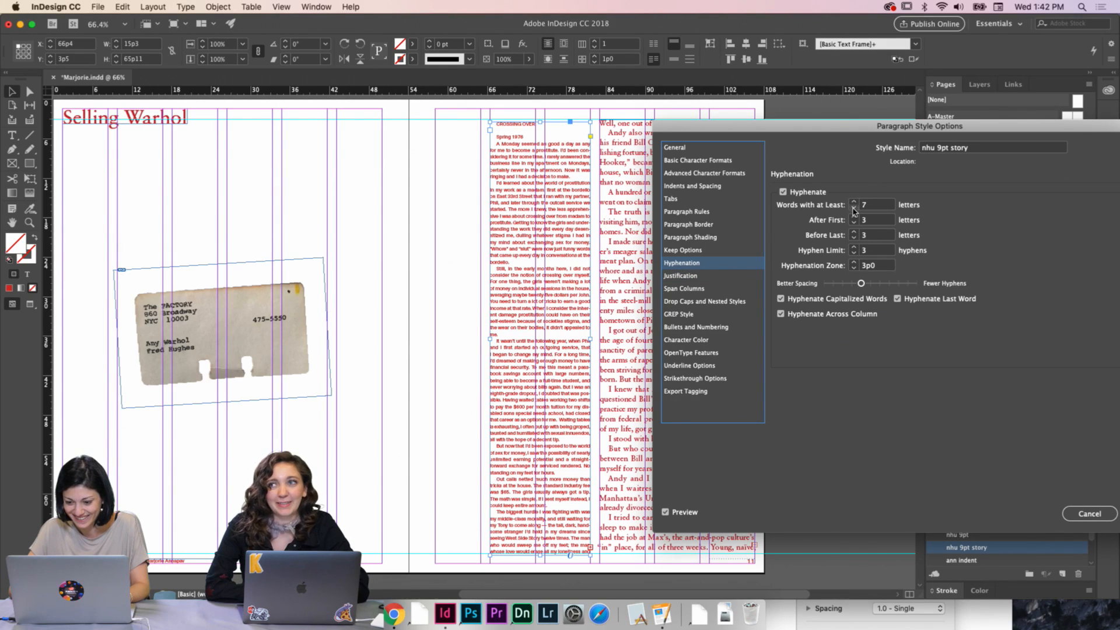
click(849, 299)
click(859, 315)
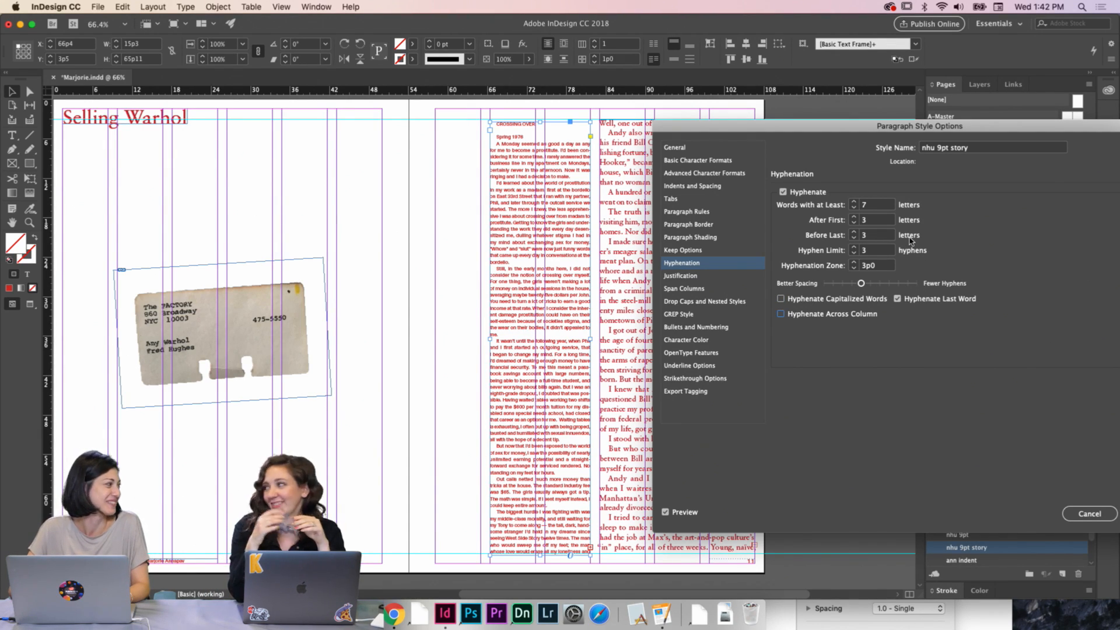
drag(910, 128, 669, 84)
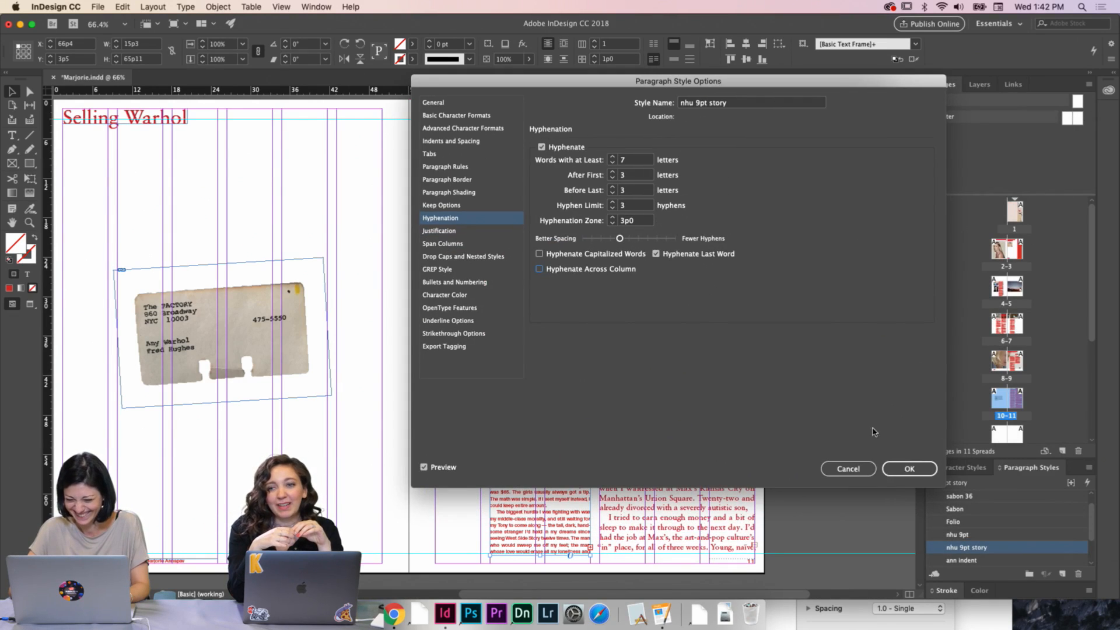
click(891, 471)
Hide the guides with preview mode and examine the justification and paragraph endings in the "CROSSING OVER" column
click(474, 294)
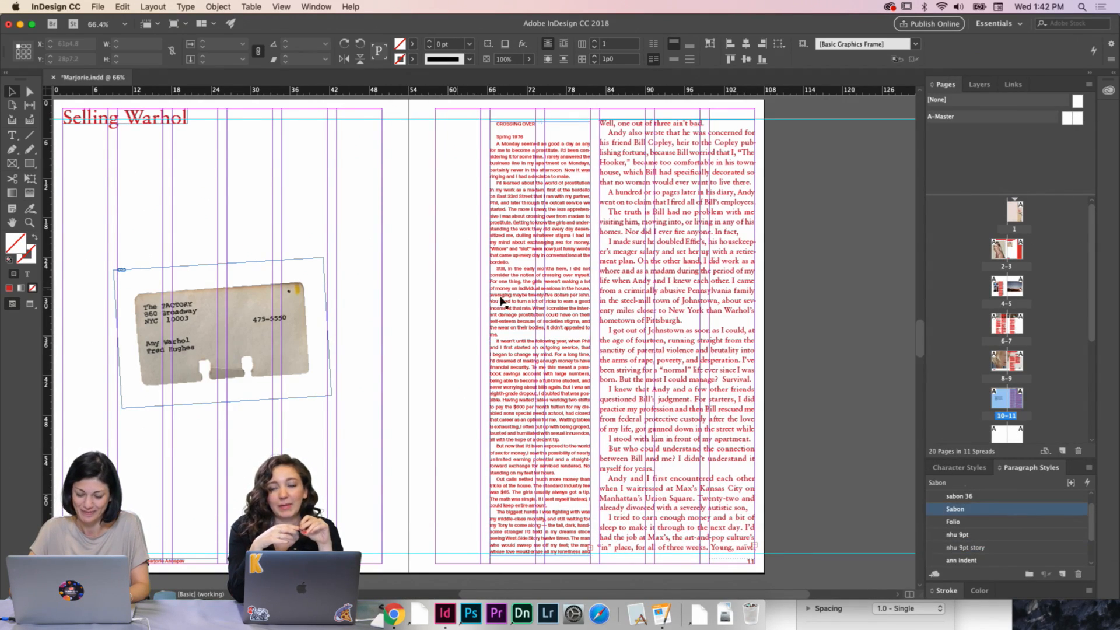
scroll(573, 312, up, 4)
scroll(573, 313, up, 3)
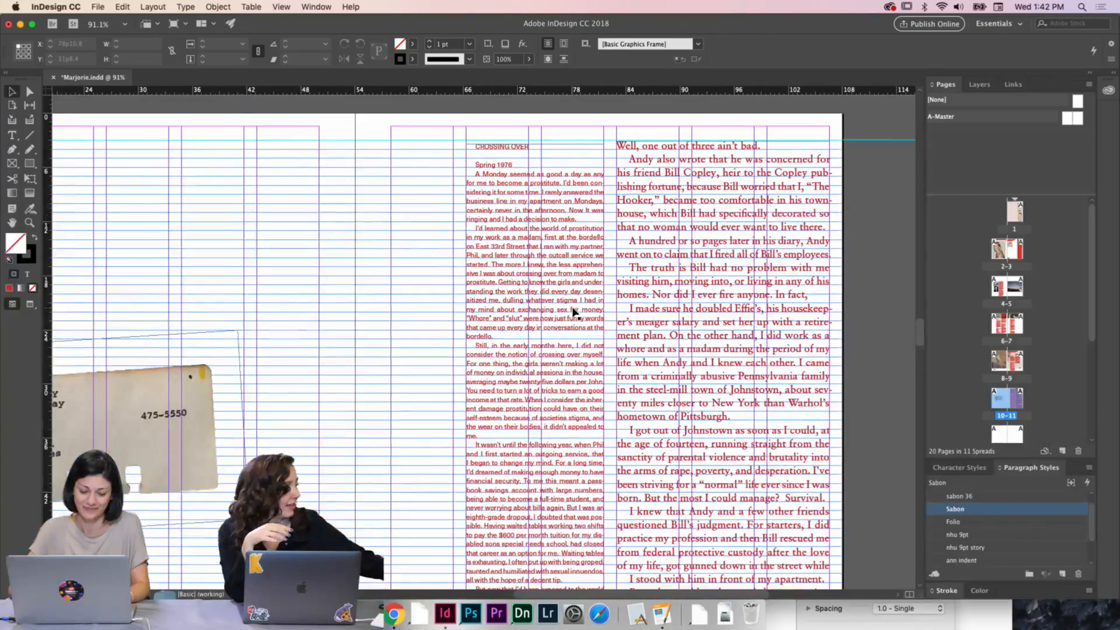
key(w)
scroll(573, 312, up, 2)
scroll(573, 313, down, 2)
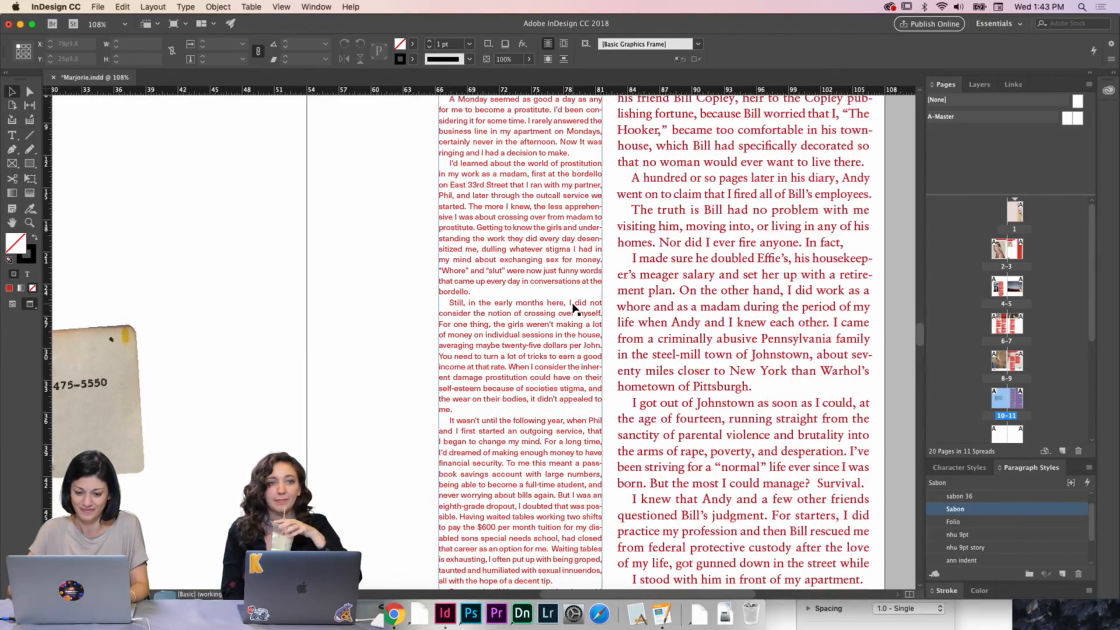
scroll(573, 308, down, 2)
double_click(496, 315)
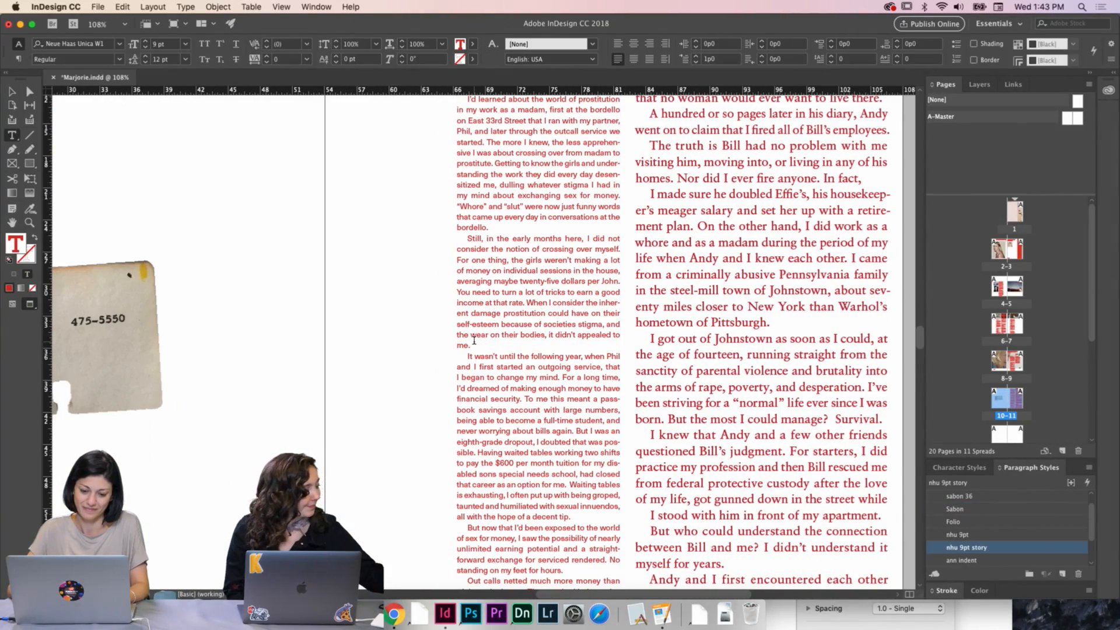
drag(474, 344, 455, 240)
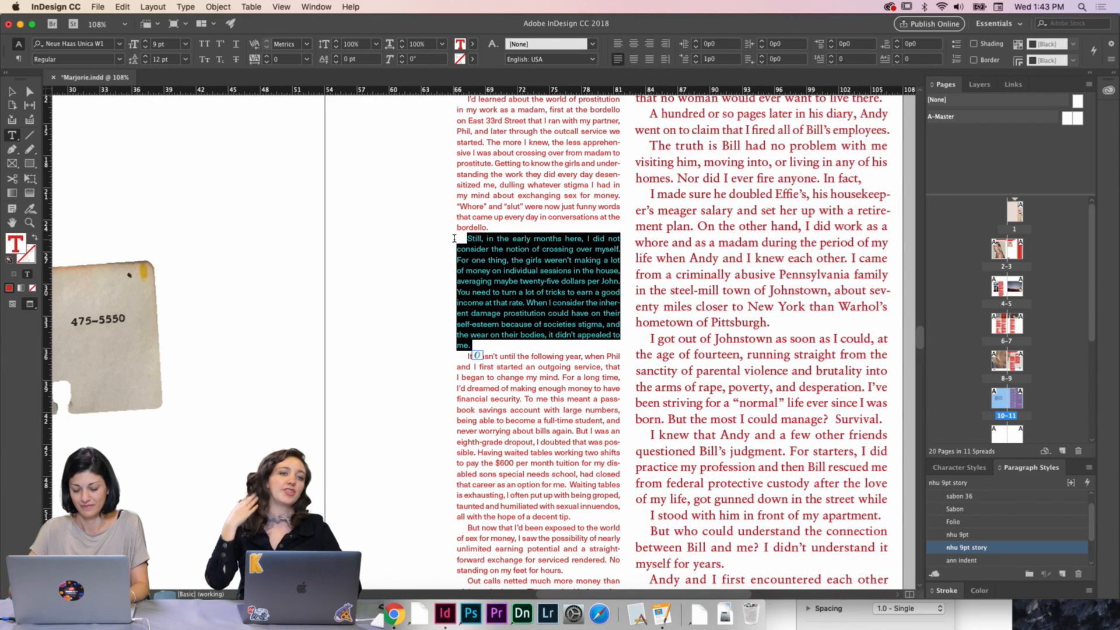
scroll(454, 238, up, 5)
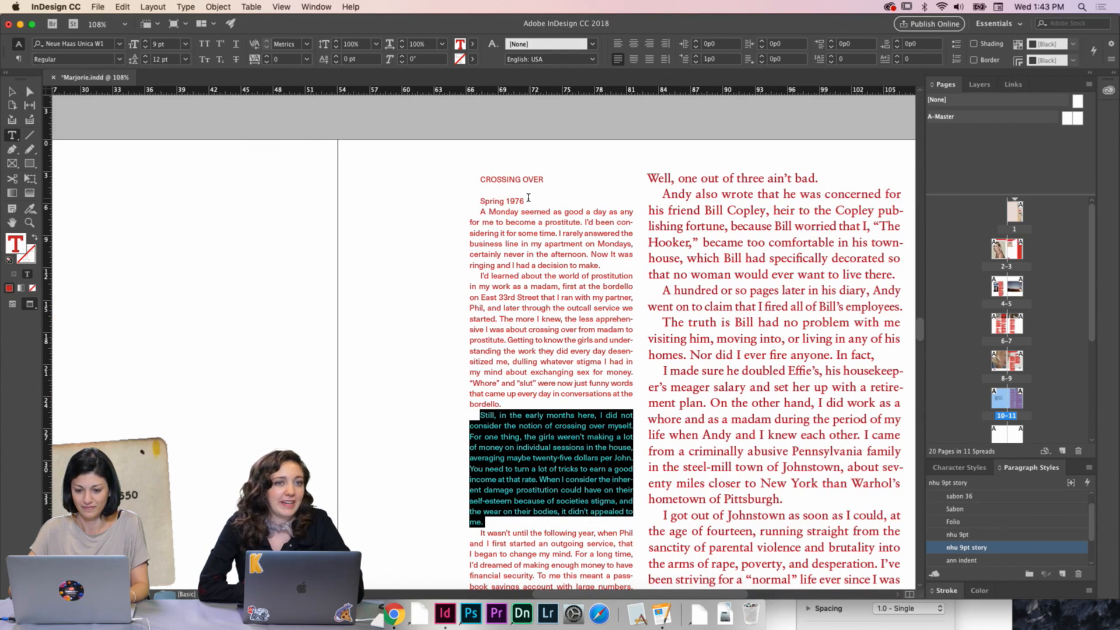
Set the first line indent of the "CROSSING OVER" and "Spring 1976" lines to 0
click(528, 198)
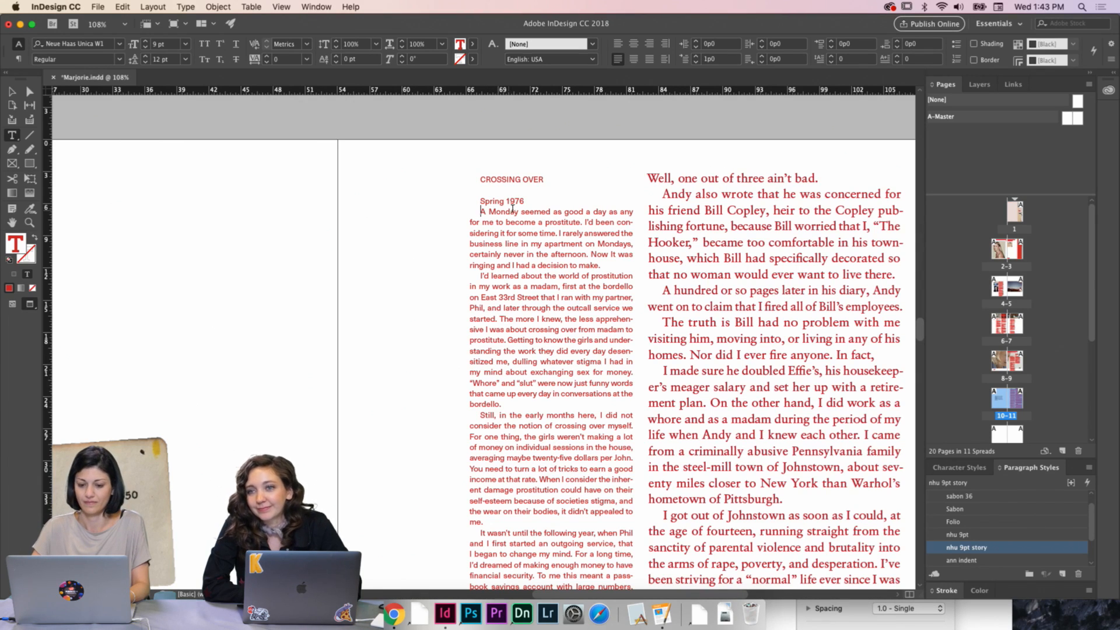
drag(541, 196, 472, 172)
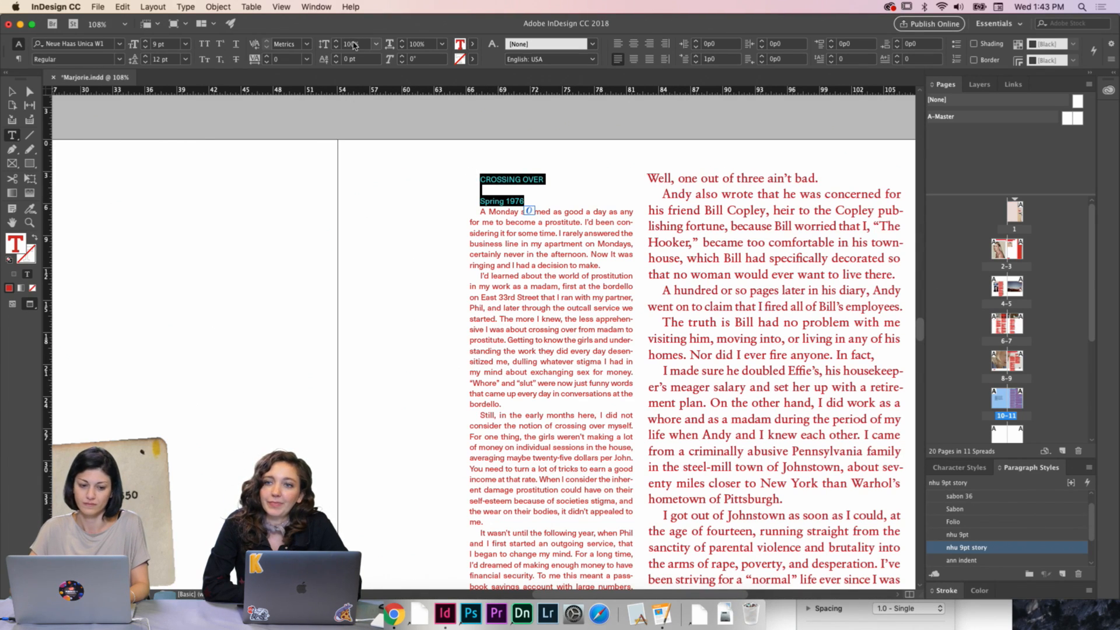
click(16, 61)
double_click(150, 58)
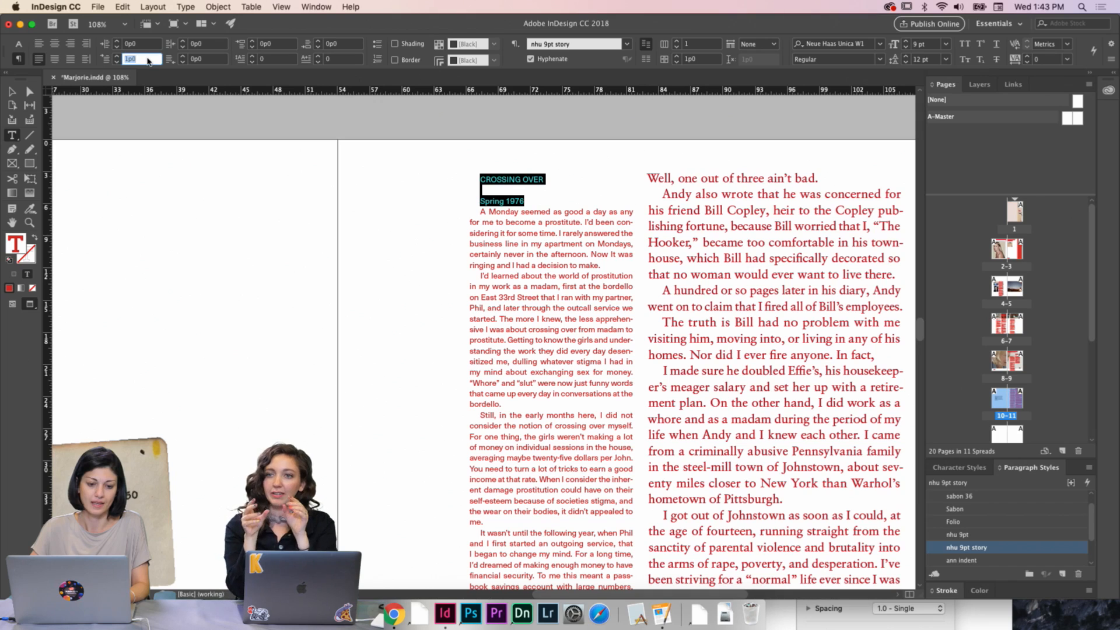
text(0)
key(Return)
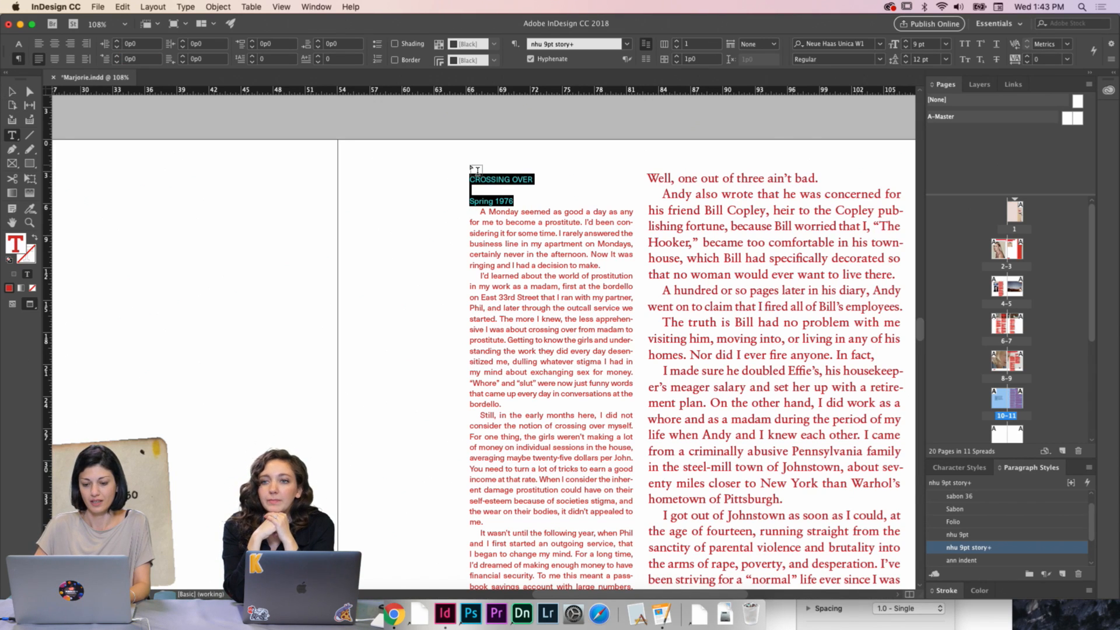
Set the first line indent of the opening "A Monday seemed" paragraph to 0 and add a blank line above it
click(537, 182)
drag(493, 181, 467, 182)
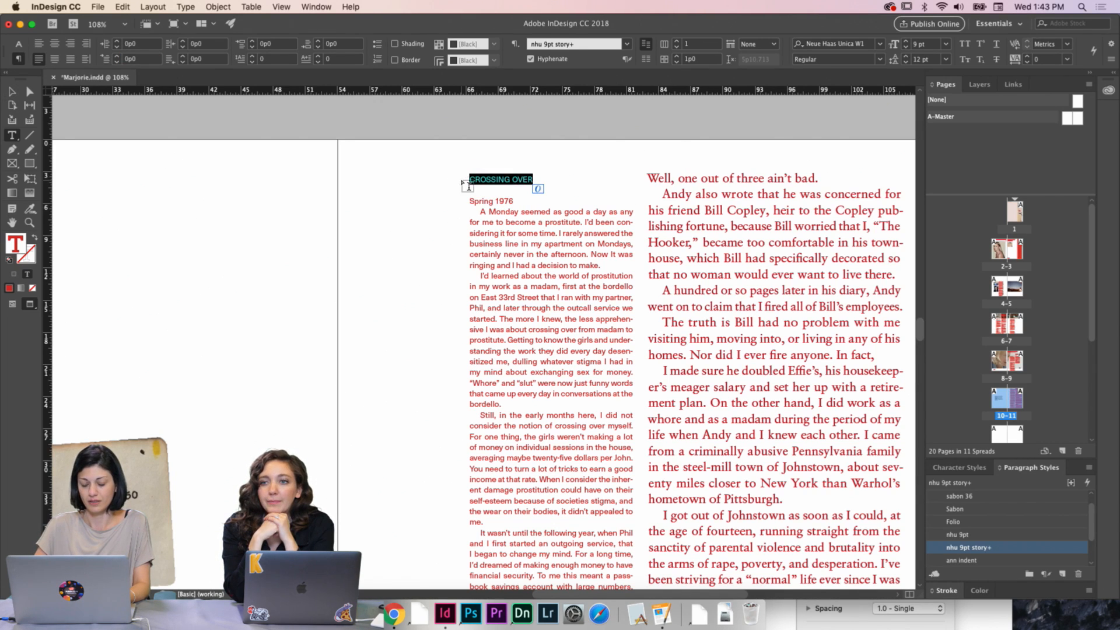
click(480, 211)
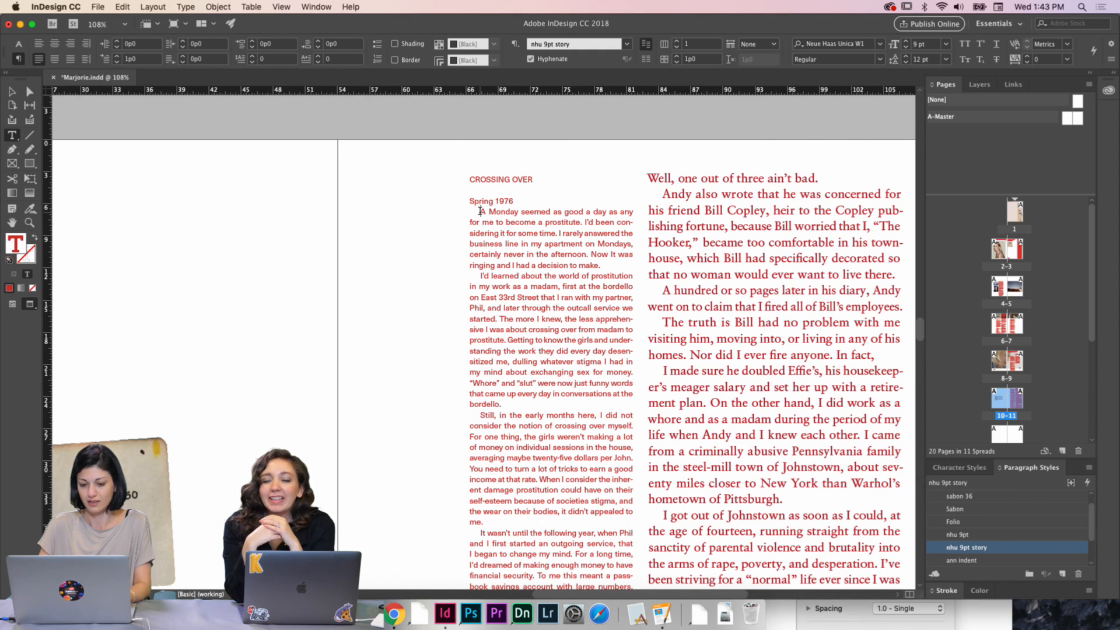
click(138, 59)
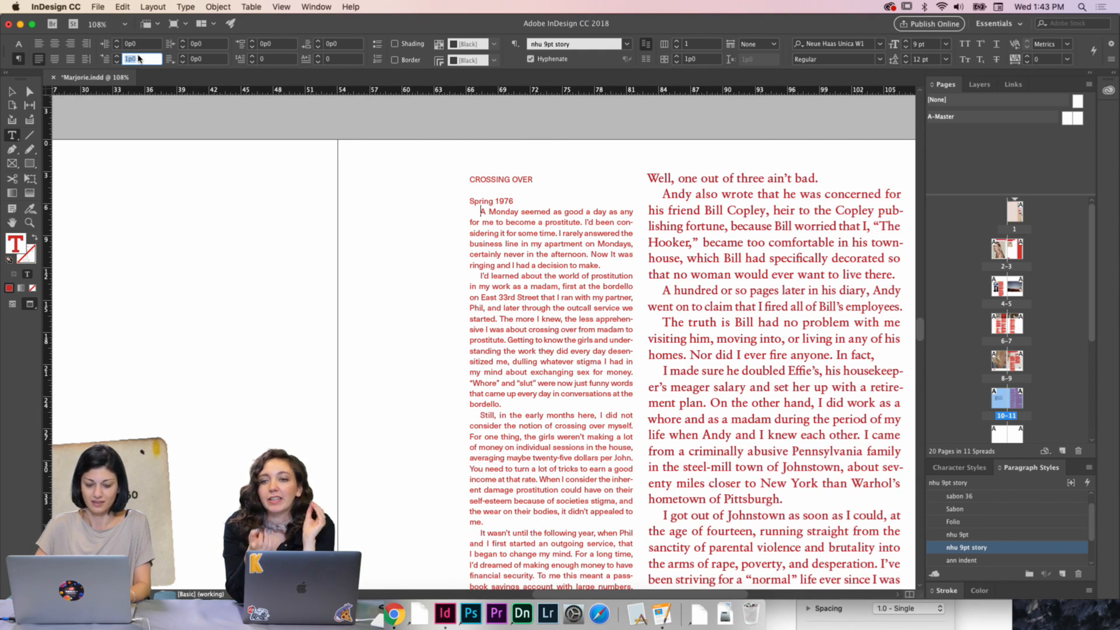
text(0)
key(Return)
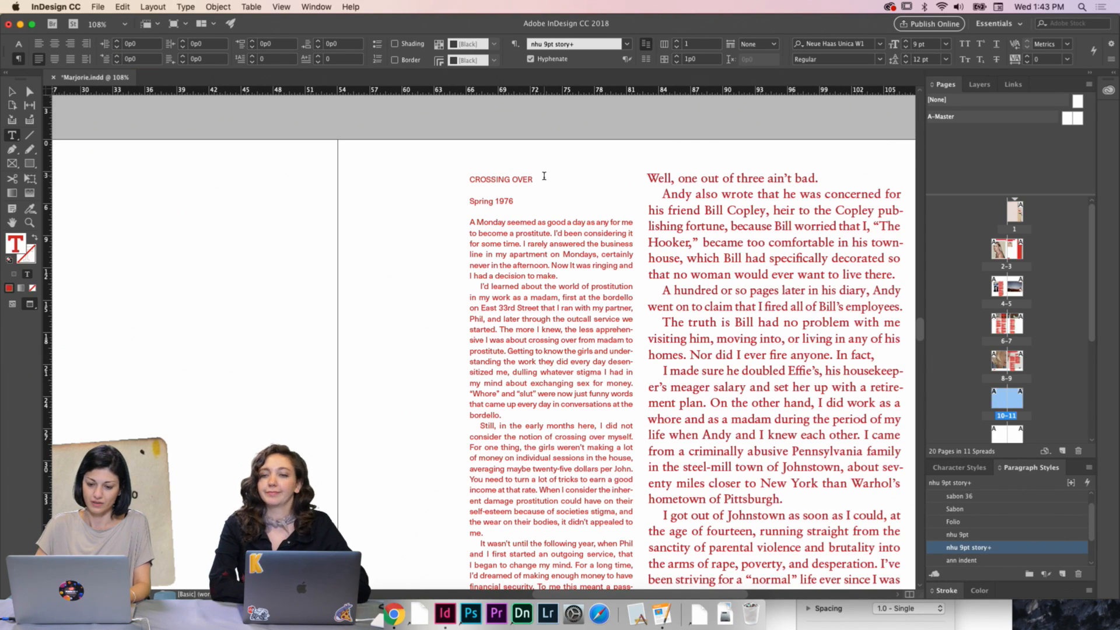
Set the tracking of the "CROSSING OVER" heading to 50
drag(544, 176, 407, 180)
key(super+alt+7)
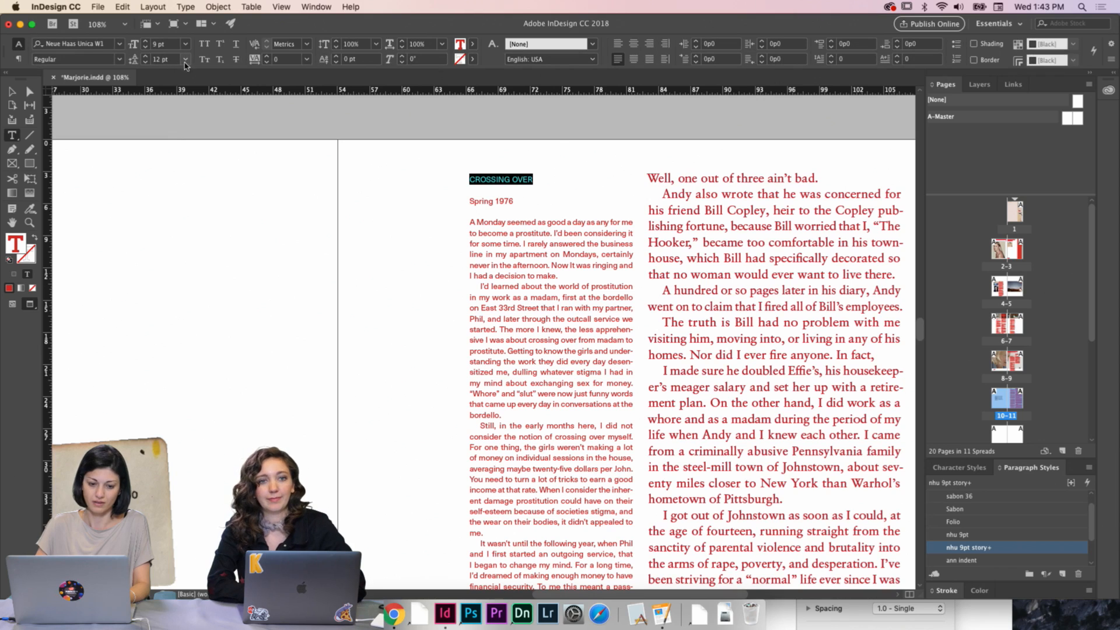
click(283, 60)
text(50)
key(Return)
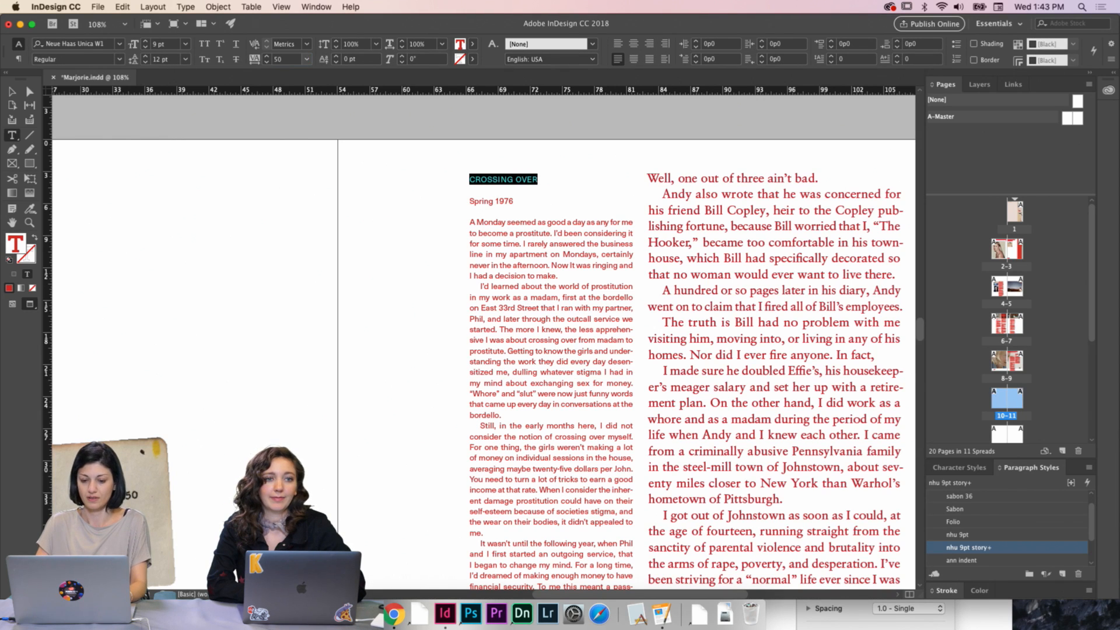
click(12, 92)
click(291, 208)
Examine the whole "Selling Warhol" spread and the "CROSSING OVER" column with the guides shown and hidden
scroll(290, 225, down, 3)
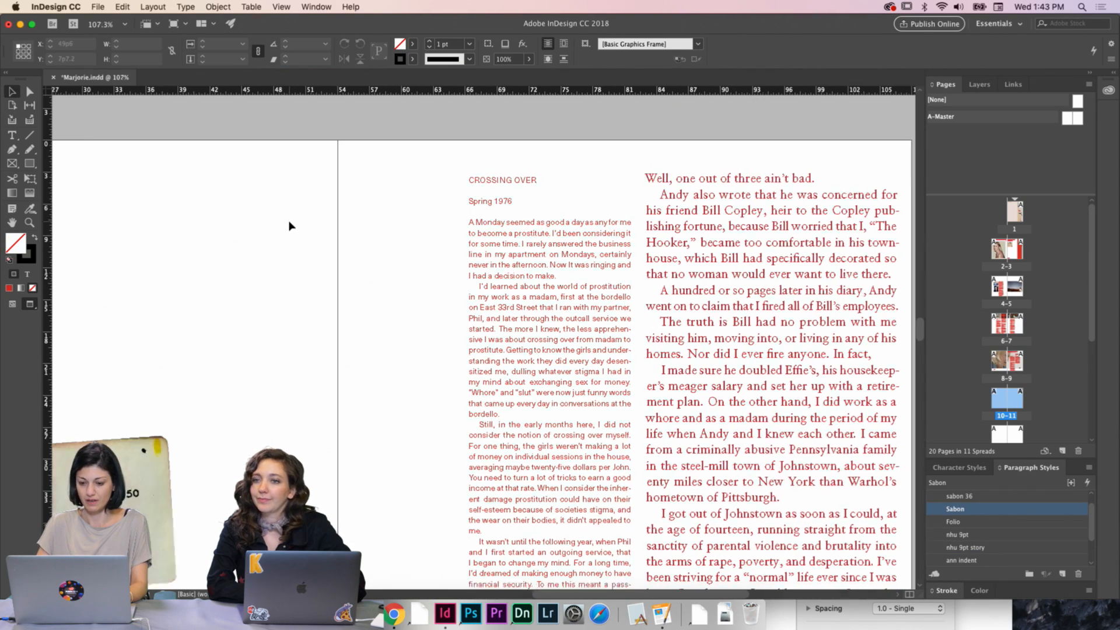
scroll(290, 226, down, 3)
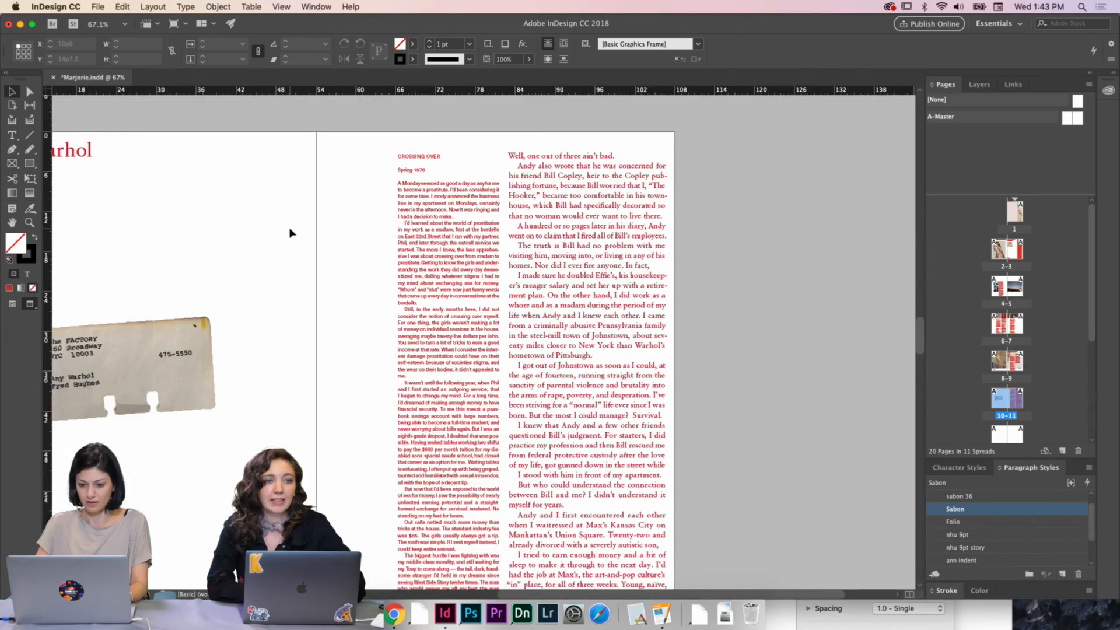
scroll(290, 233, left, 5)
scroll(290, 232, down, 1)
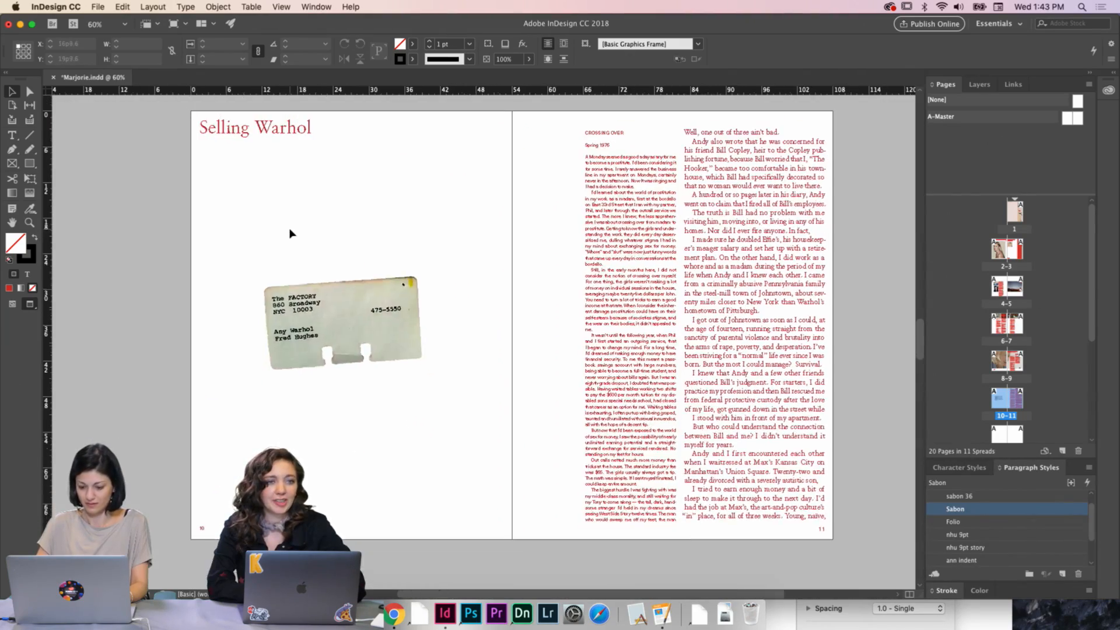
scroll(506, 280, up, 4)
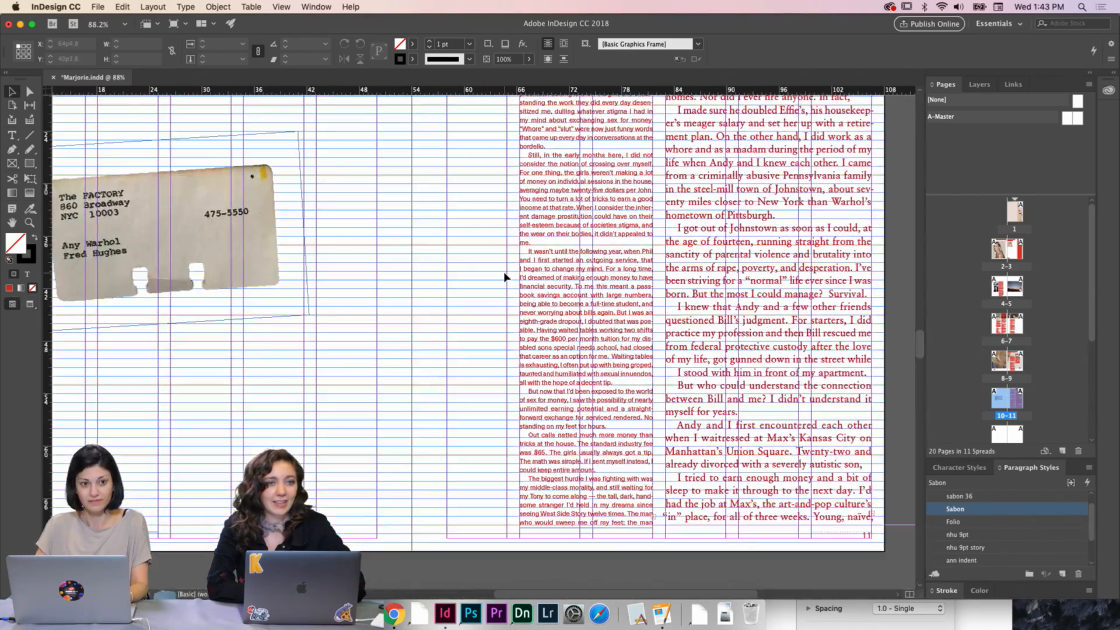
scroll(503, 272, down, 5)
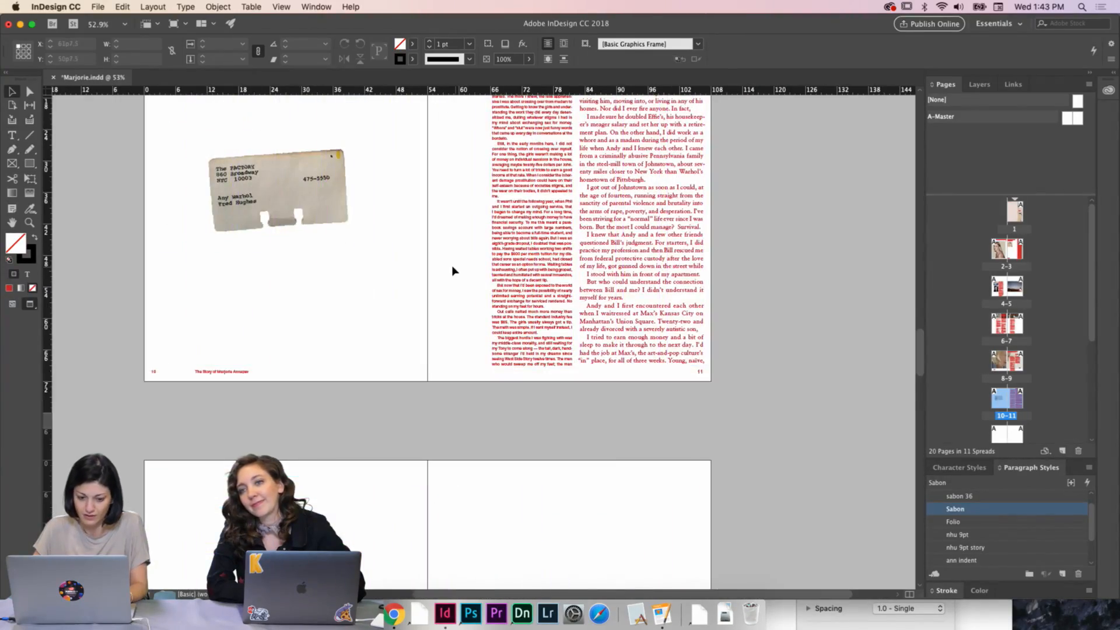
key(w)
scroll(577, 309, up, 5)
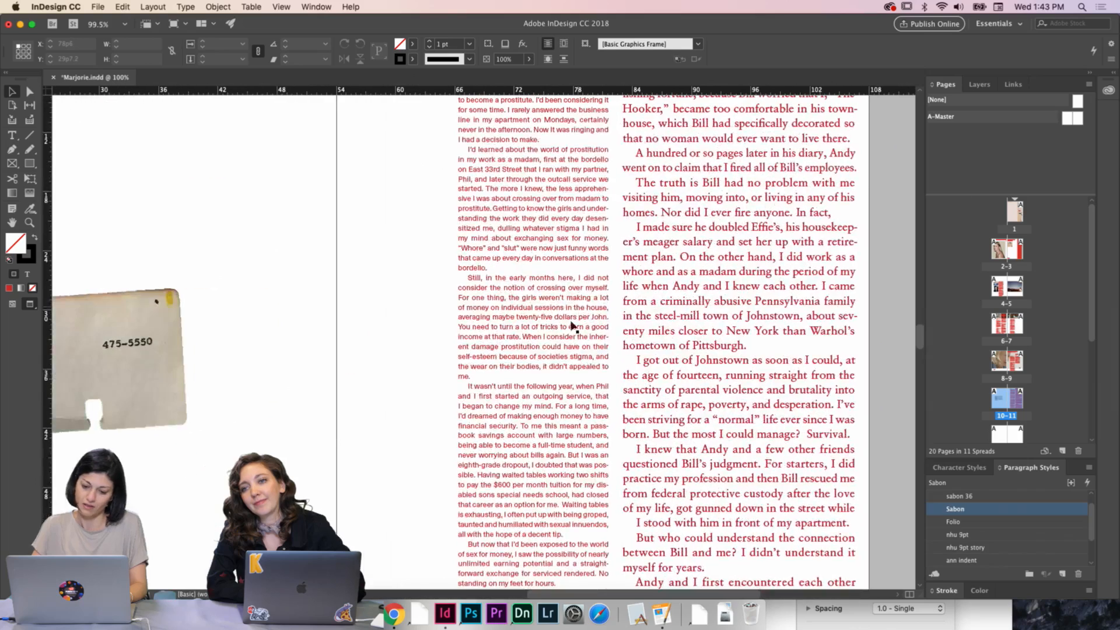
Set the font size of the "Still, in the early months here" paragraph to 8.9 pt to tighten its ending
key(w)
double_click(496, 371)
drag(495, 376, 451, 276)
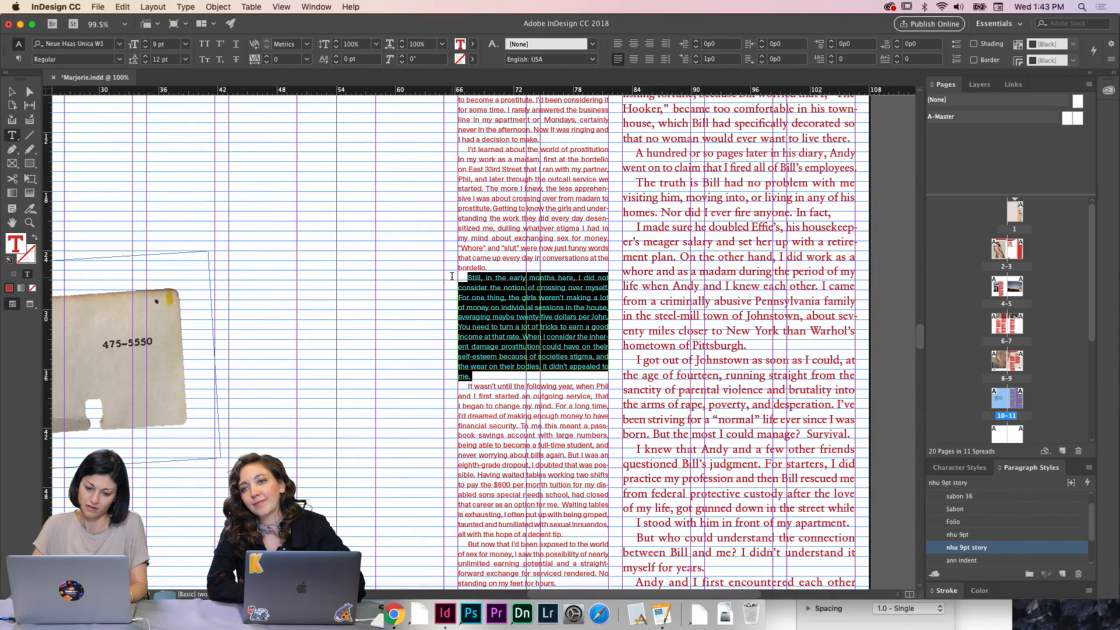
click(132, 45)
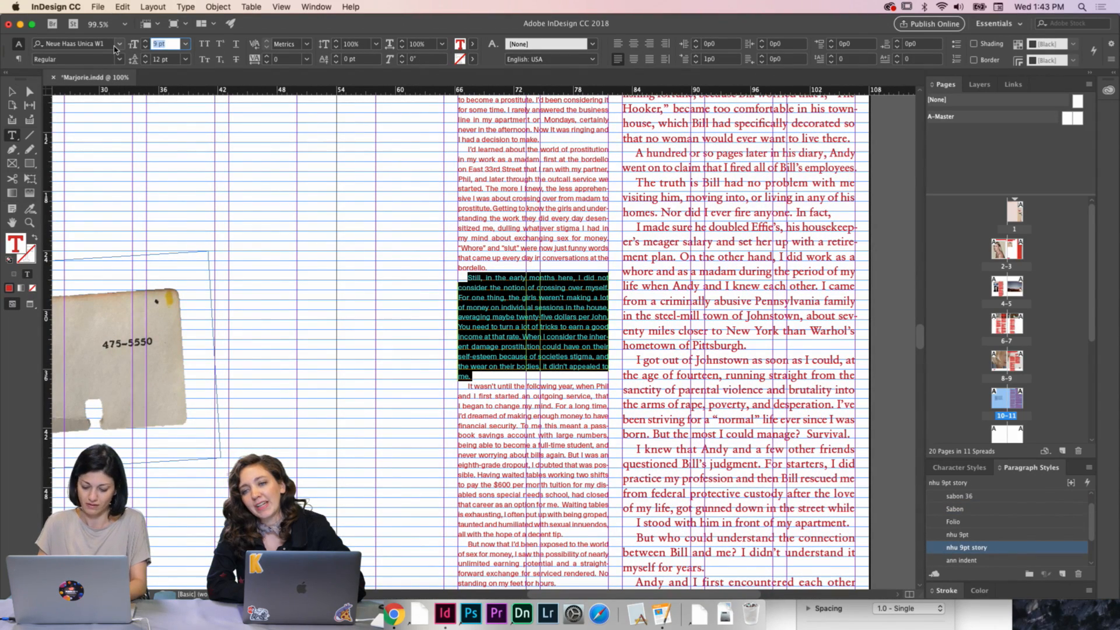
text(8.9)
key(Return)
click(12, 91)
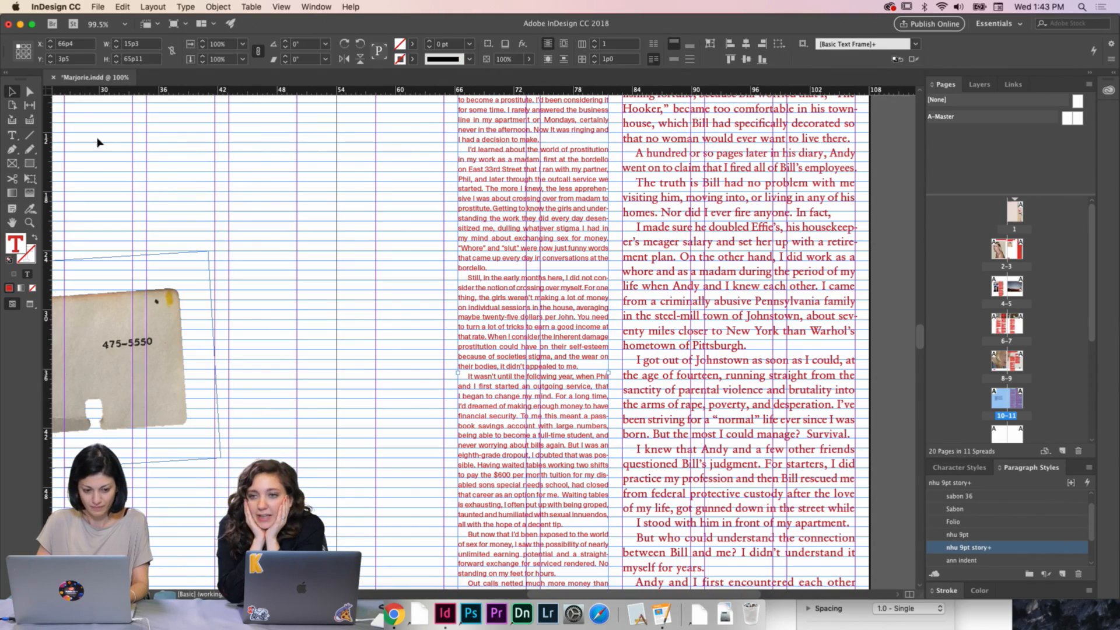
click(281, 205)
Hide the guides and examine the heading and the first paragraphs of the "CROSSING OVER" column up close
key(w)
scroll(461, 227, up, 3)
scroll(461, 227, right, 2)
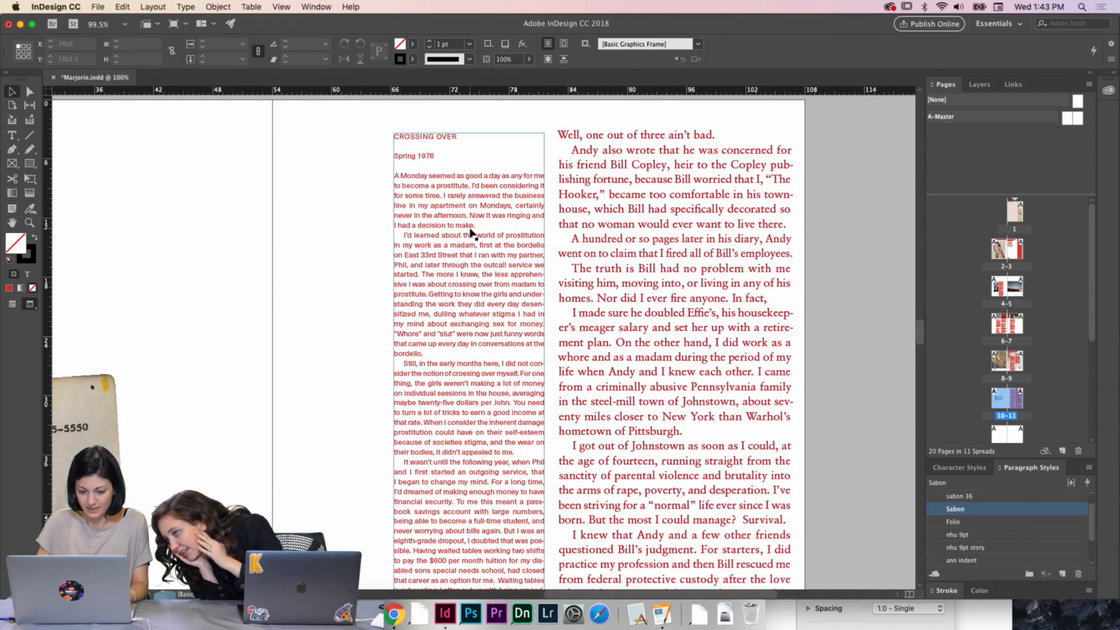
scroll(471, 233, up, 3)
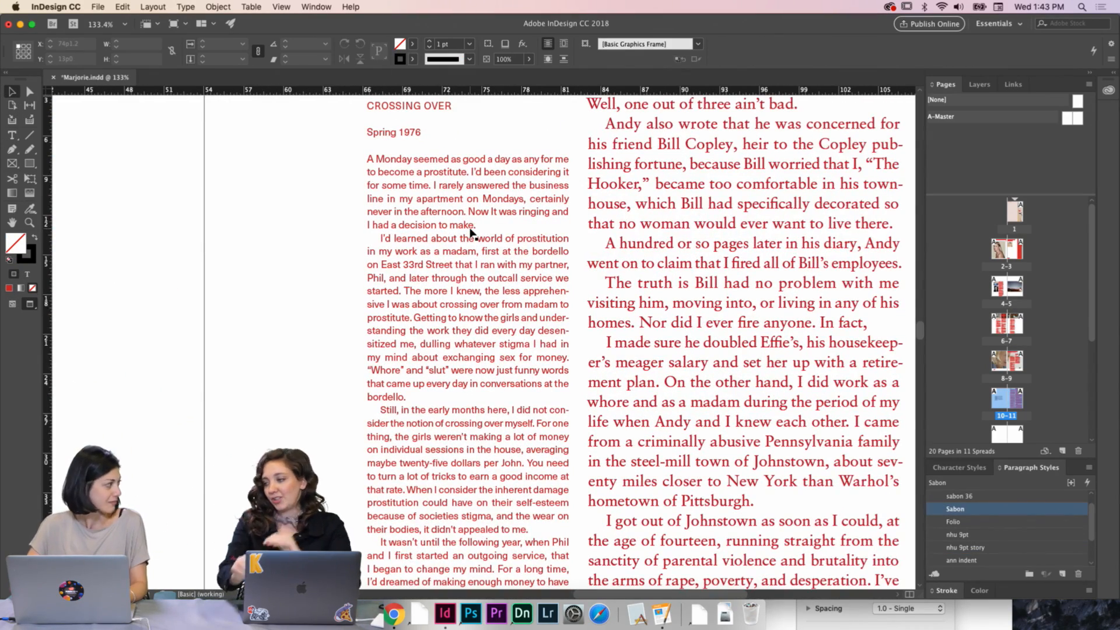
key(w)
key(w)
click(532, 249)
scroll(532, 250, up, 2)
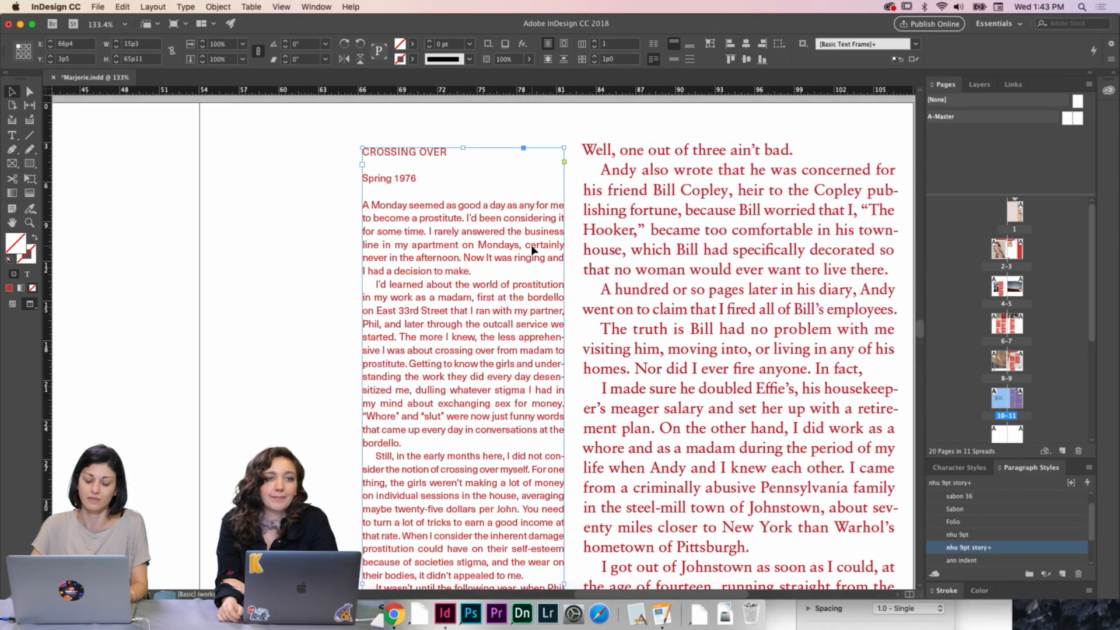
Compare the "CROSSING OVER" column with the interview text setting on page 9
scroll(532, 250, up, 5)
scroll(532, 250, down, 3)
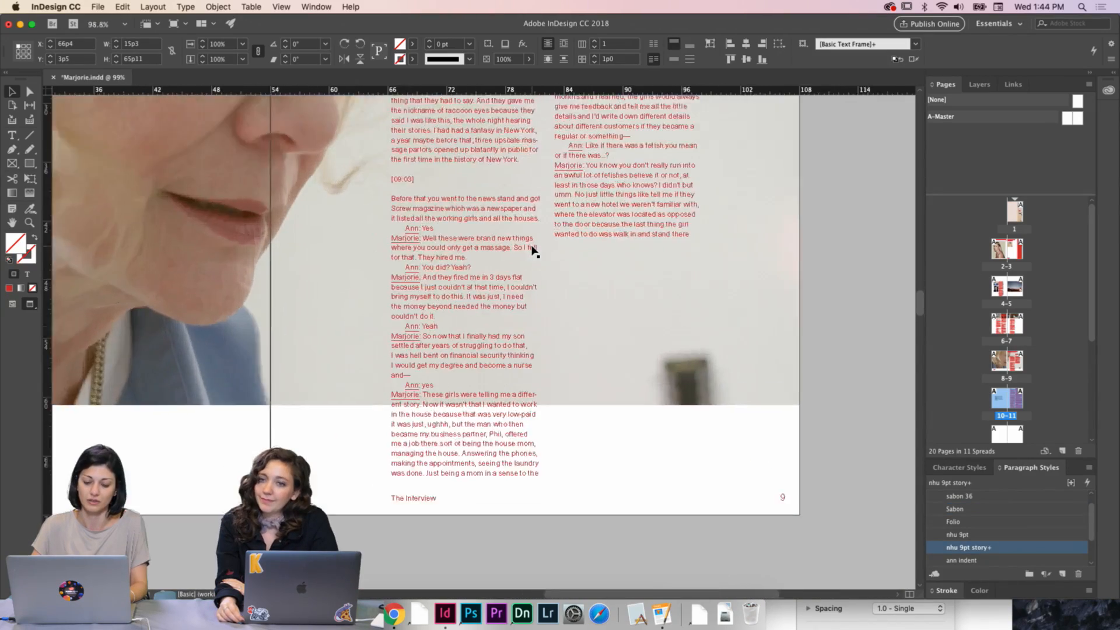
scroll(532, 250, up, 1)
scroll(532, 325, down, 10)
scroll(532, 325, up, 2)
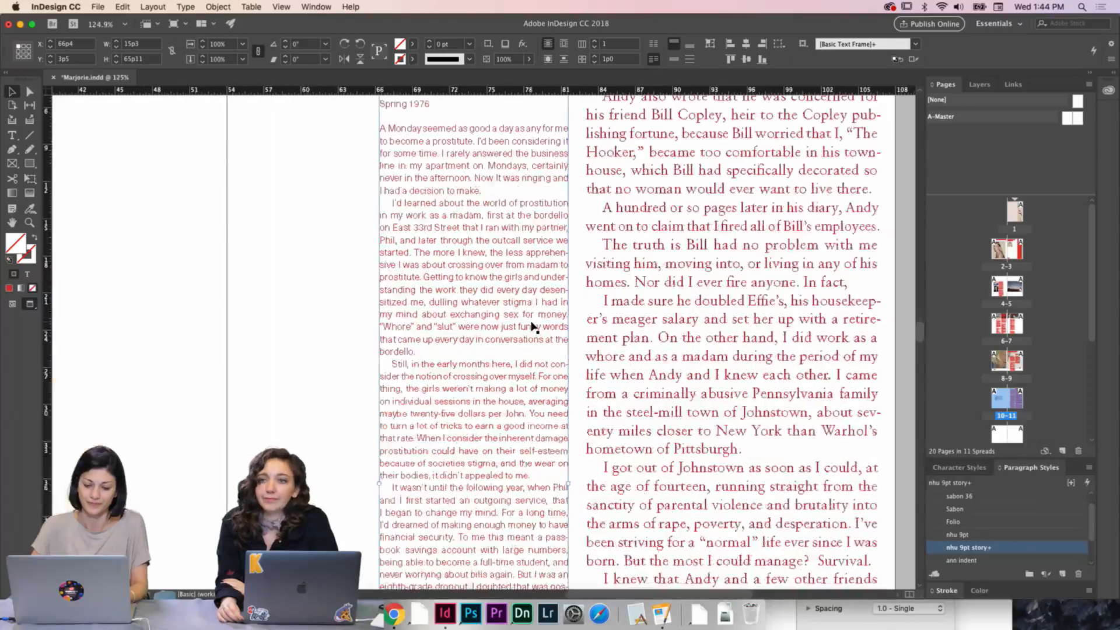
scroll(532, 326, up, 3)
scroll(525, 325, up, 1)
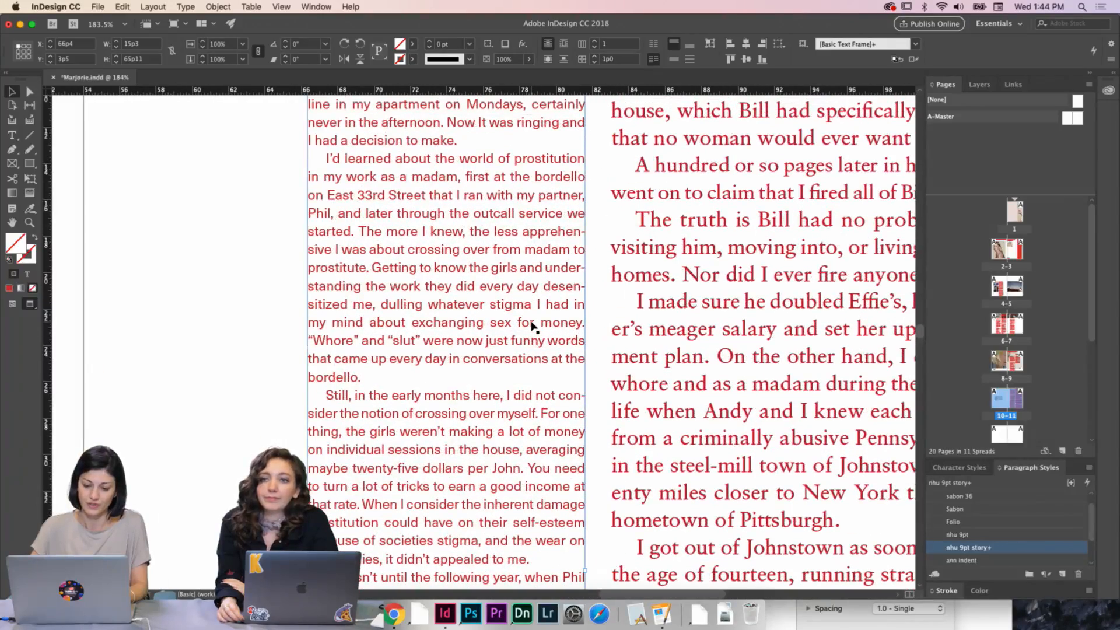
Read down the "CROSSING OVER" column, checking its hyphenation and line endings
click(604, 201)
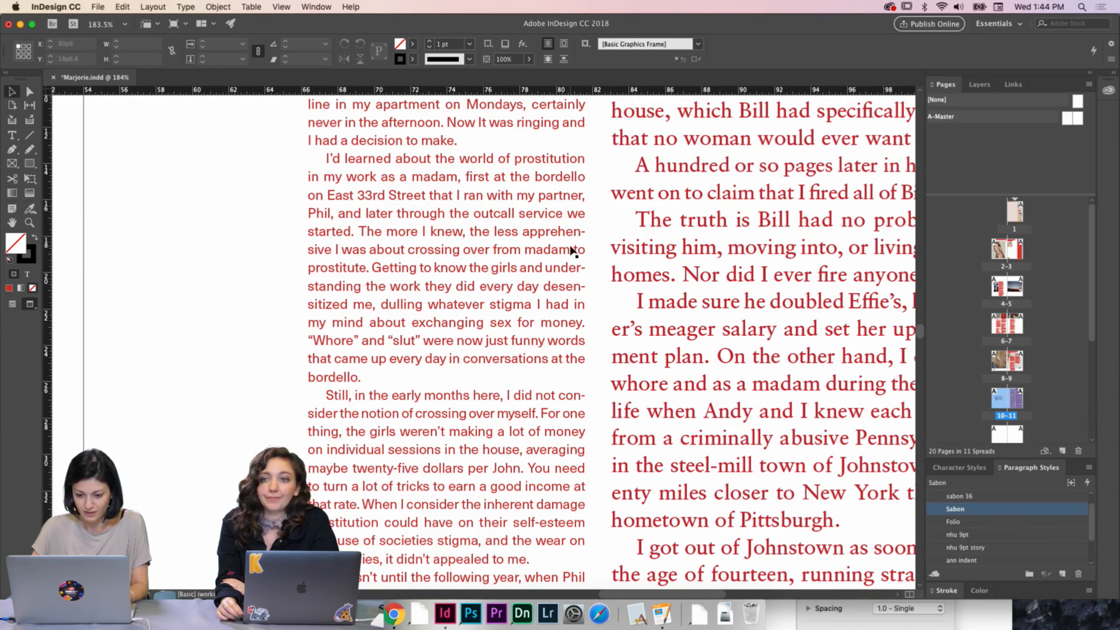
scroll(572, 249, up, 4)
scroll(573, 250, down, 6)
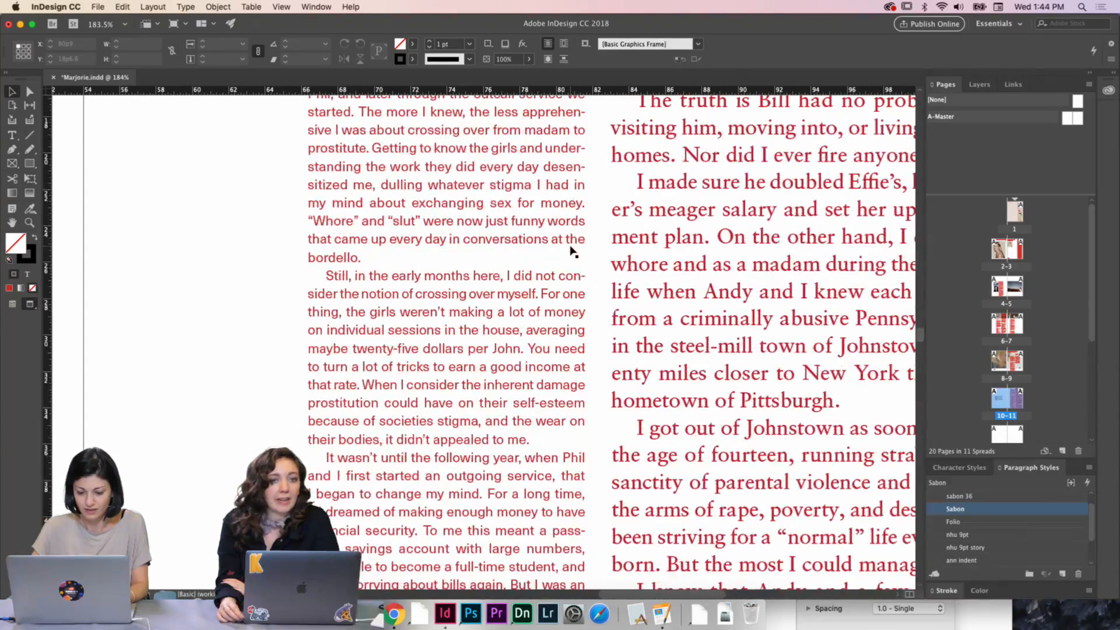
scroll(573, 250, down, 2)
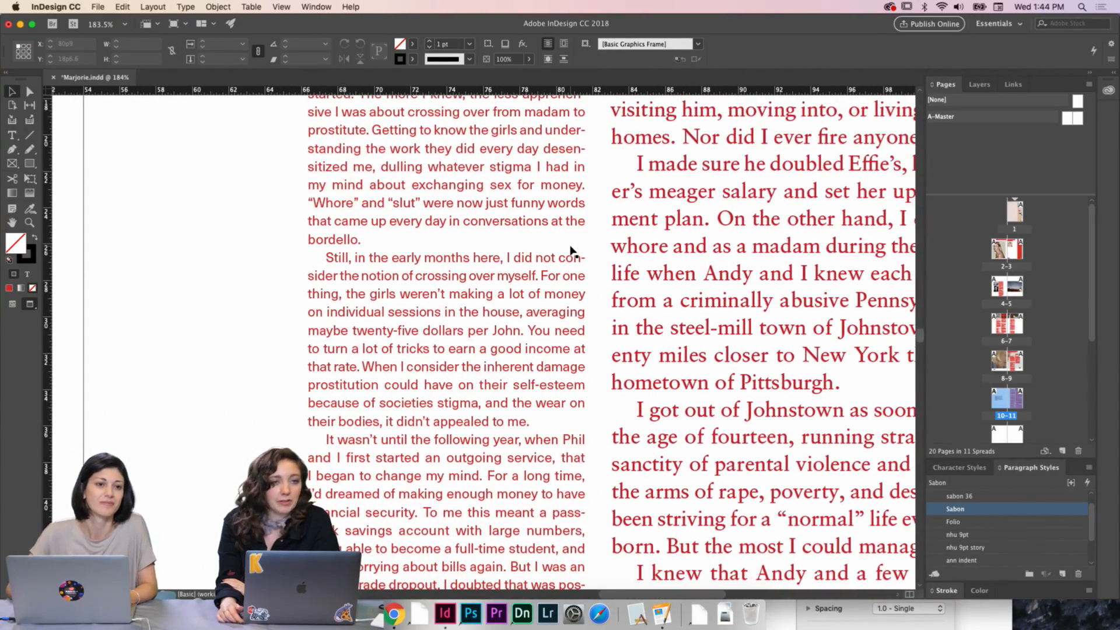
scroll(571, 251, down, 8)
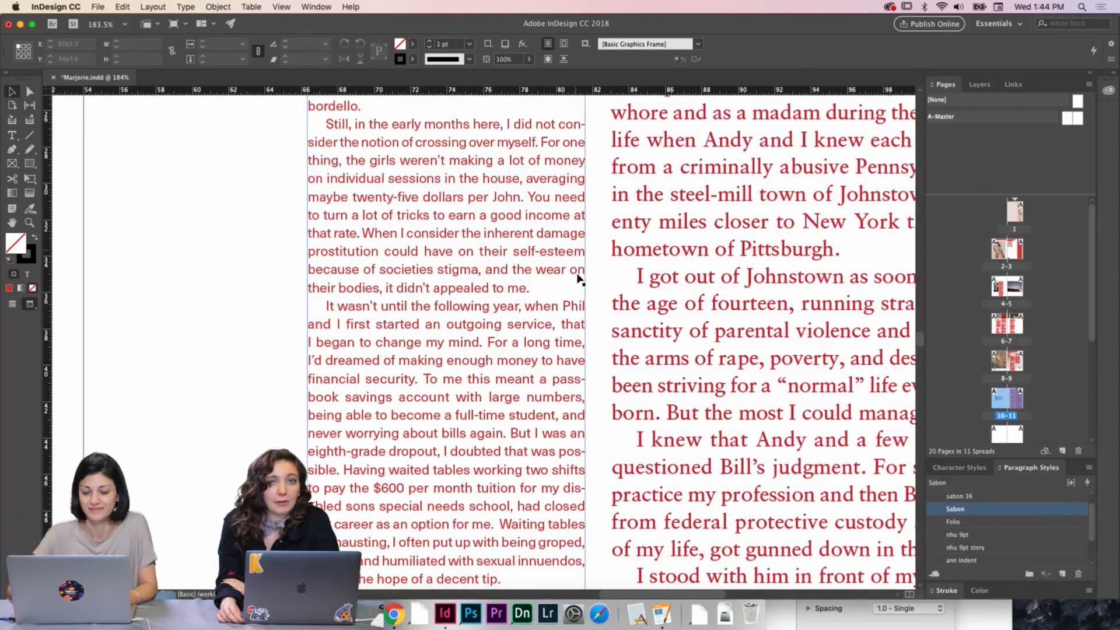
scroll(577, 365, down, 4)
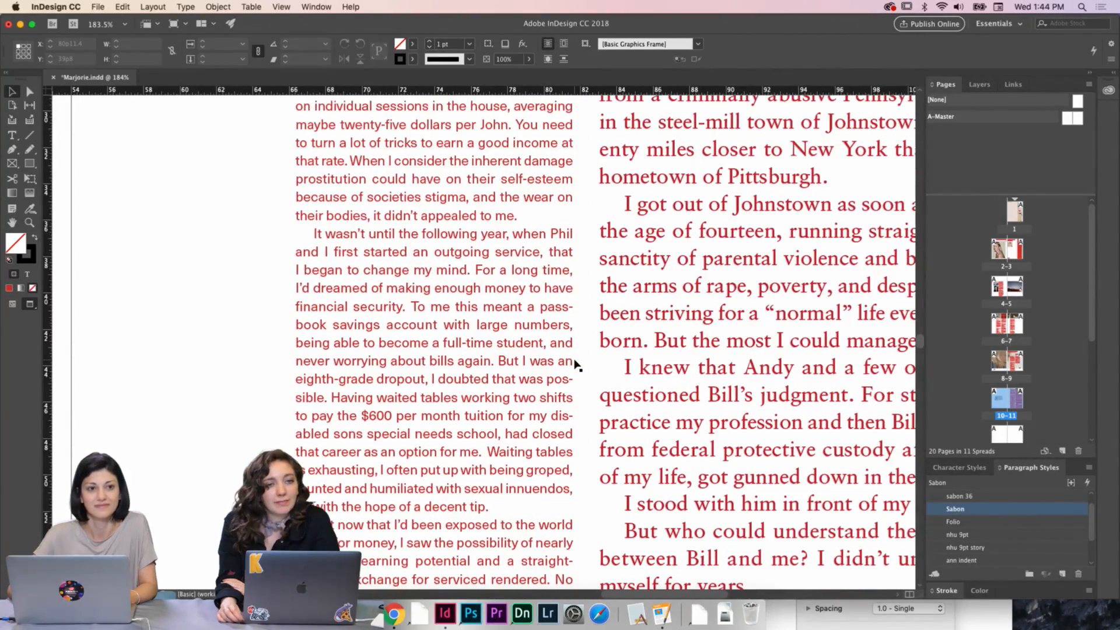
scroll(576, 355, down, 10)
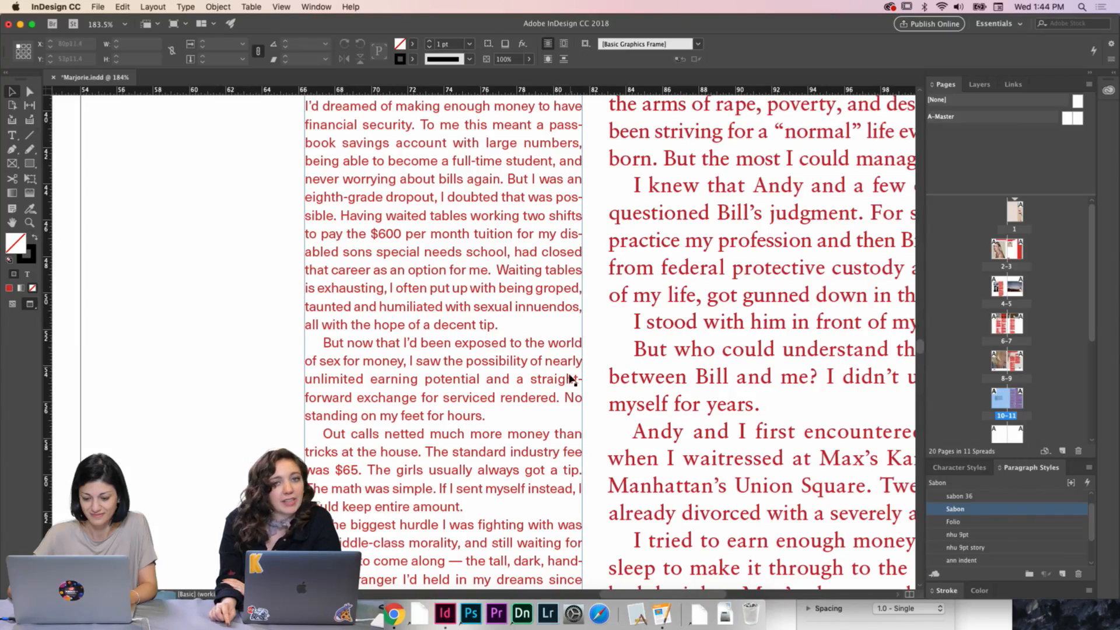
Try a forced line break before "No standing on my feet for hours" and remove it again
click(566, 389)
double_click(566, 389)
key(shift+Return)
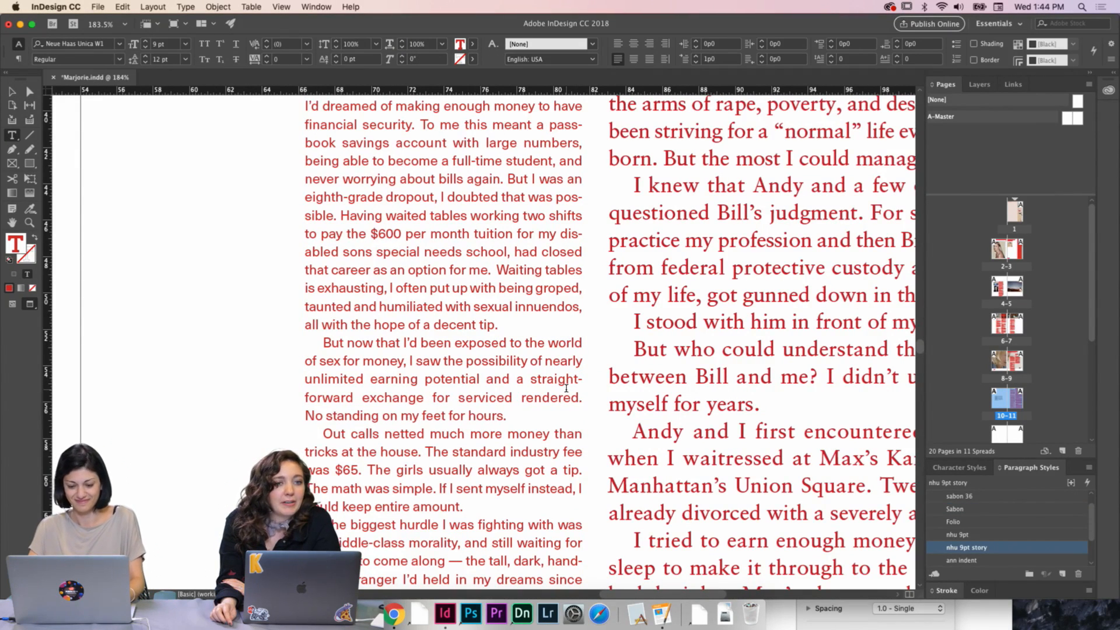
key(BackSpace)
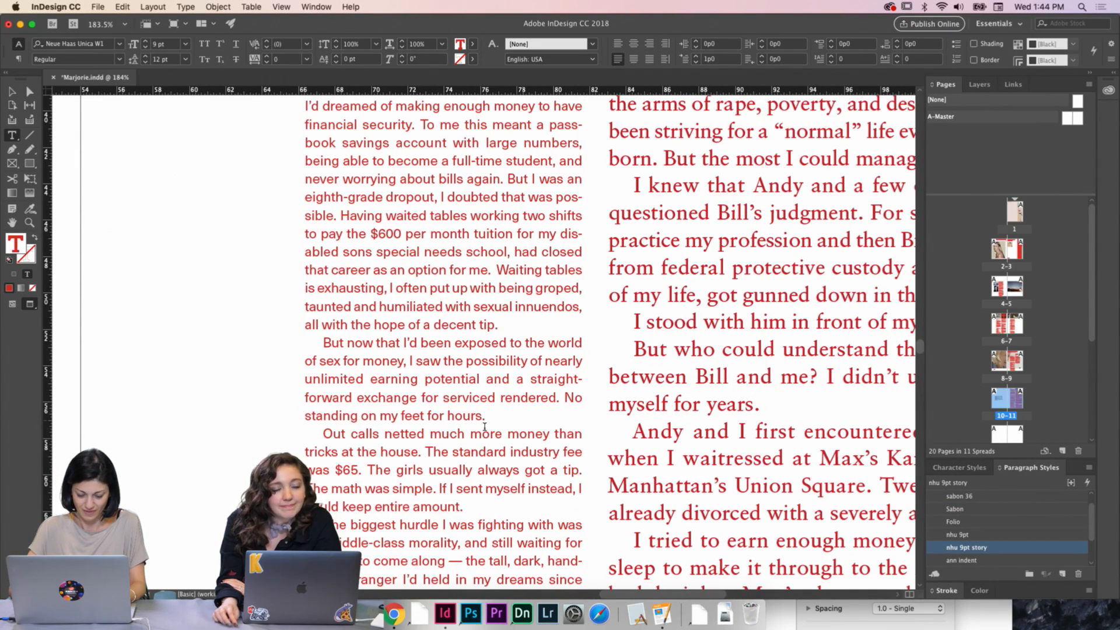
Check the edges and word spacing of the "CROSSING OVER" column from its lower paragraphs back up to "Spring 1976"
scroll(485, 426, down, 2)
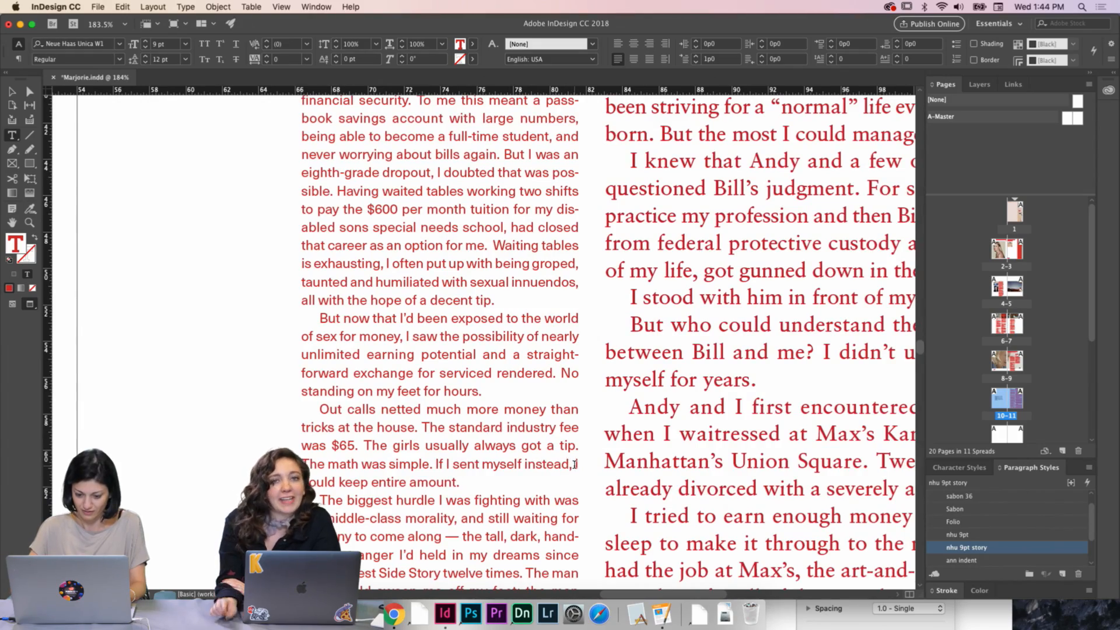
scroll(575, 463, down, 5)
scroll(574, 464, up, 8)
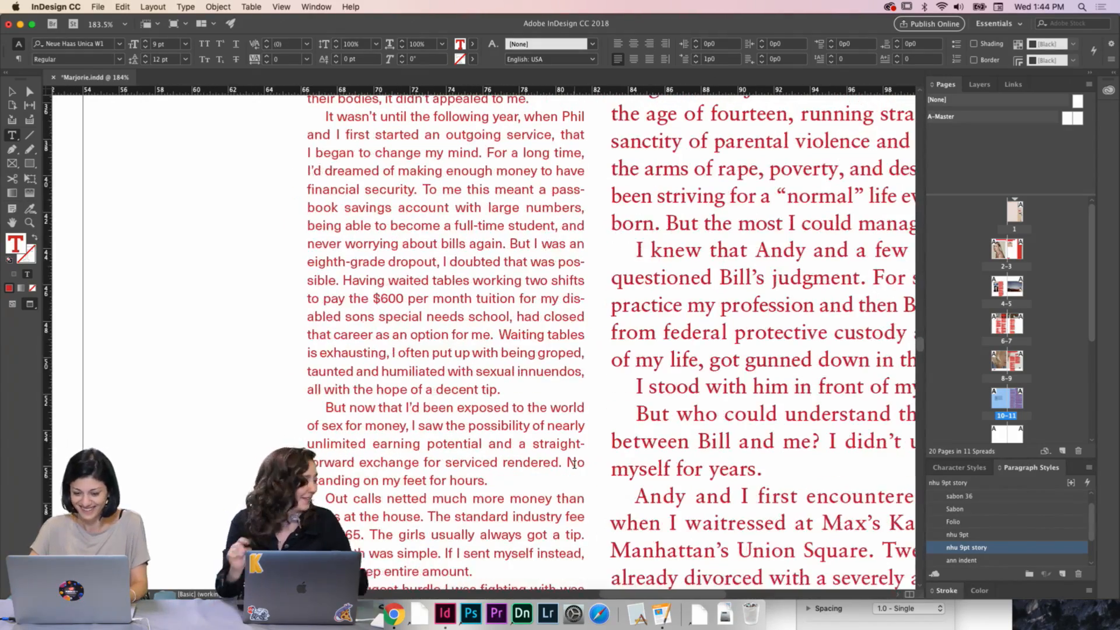
scroll(584, 268, up, 10)
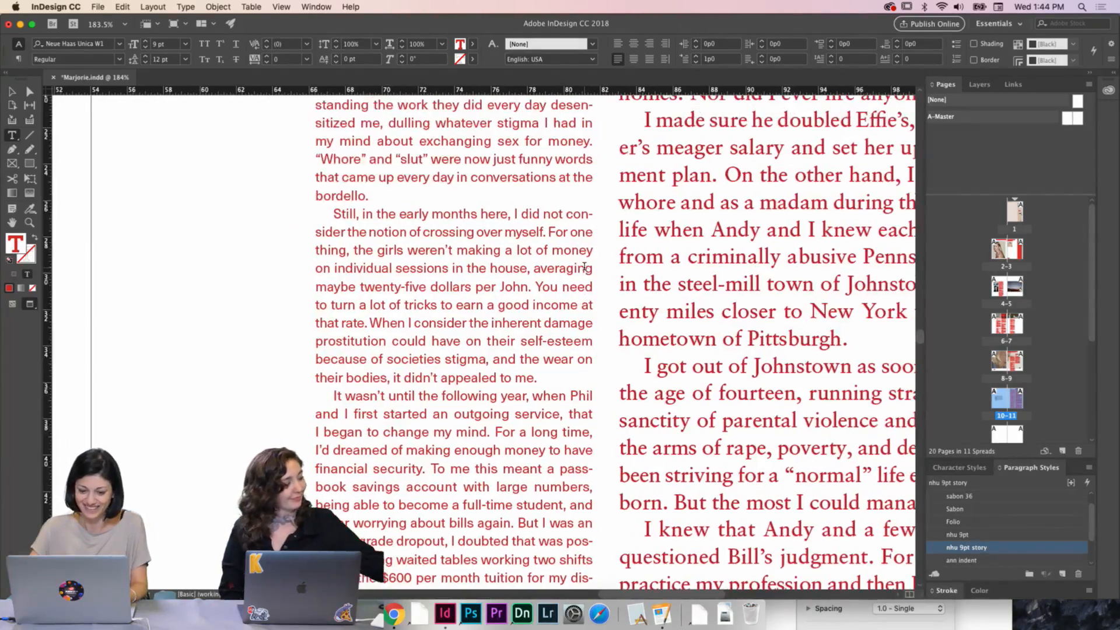
scroll(584, 267, up, 10)
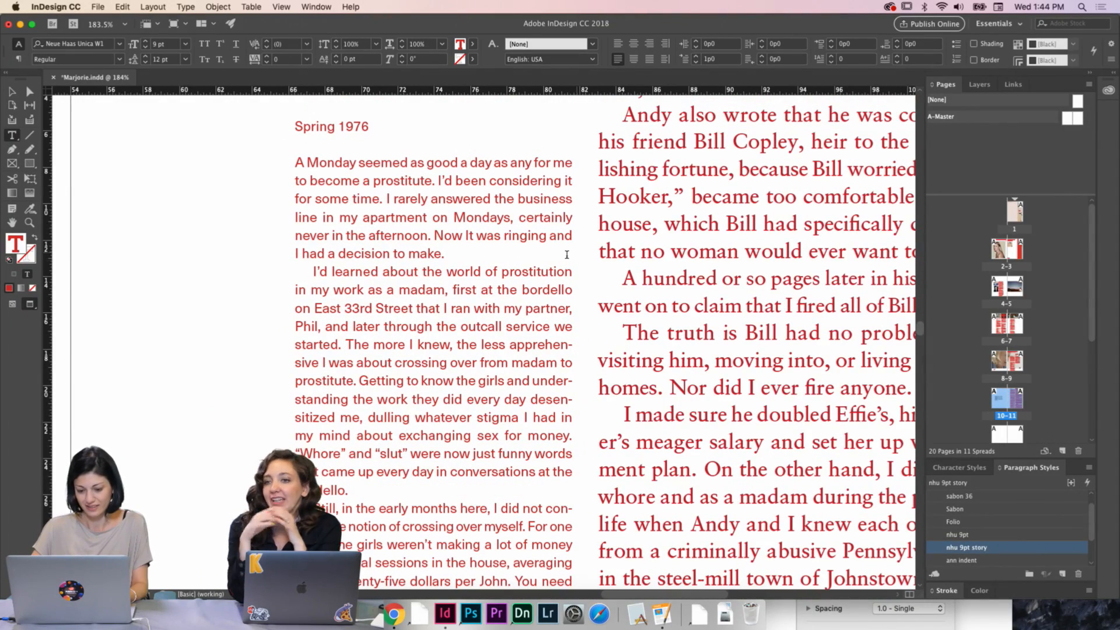
click(11, 92)
click(201, 216)
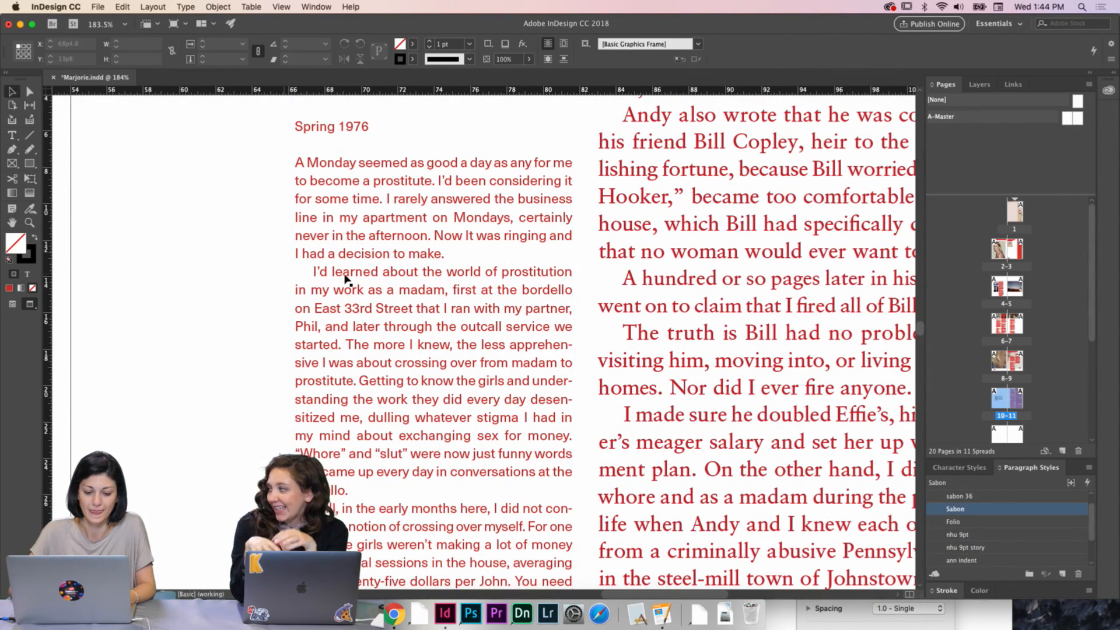
Turn on Optical Margin Alignment for the entire "CROSSING OVER" story
double_click(346, 280)
key(super+a)
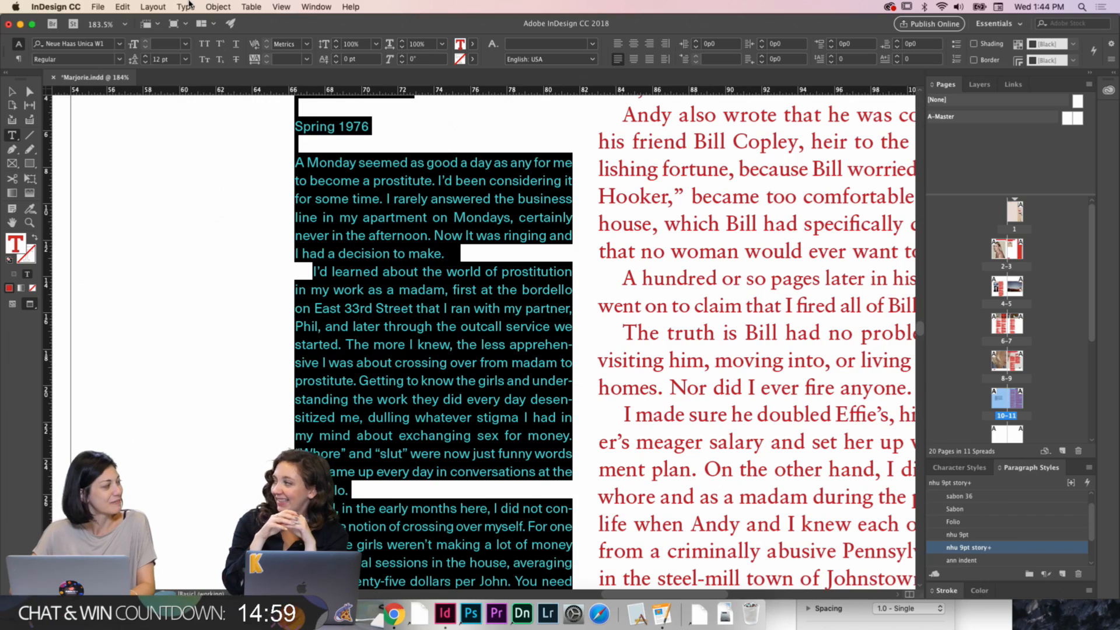
click(187, 7)
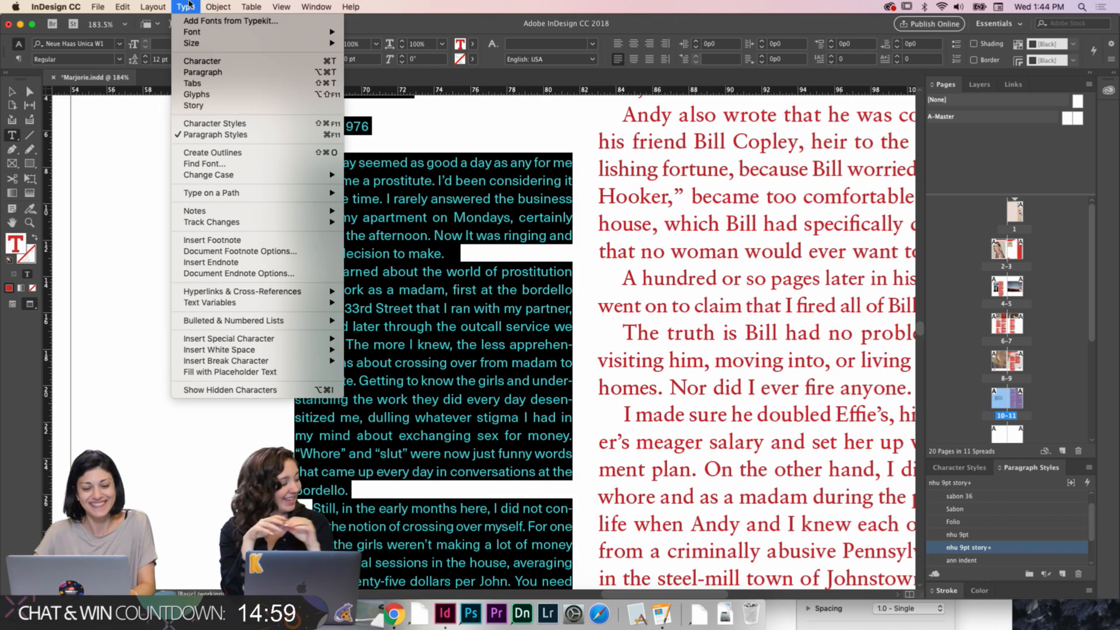
click(213, 105)
click(397, 283)
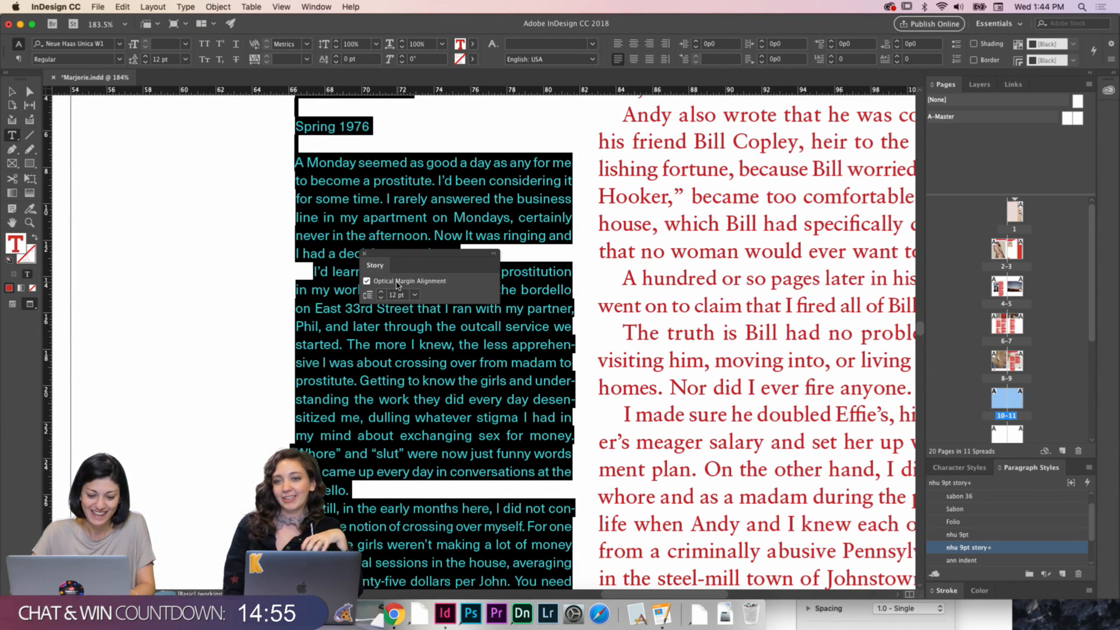
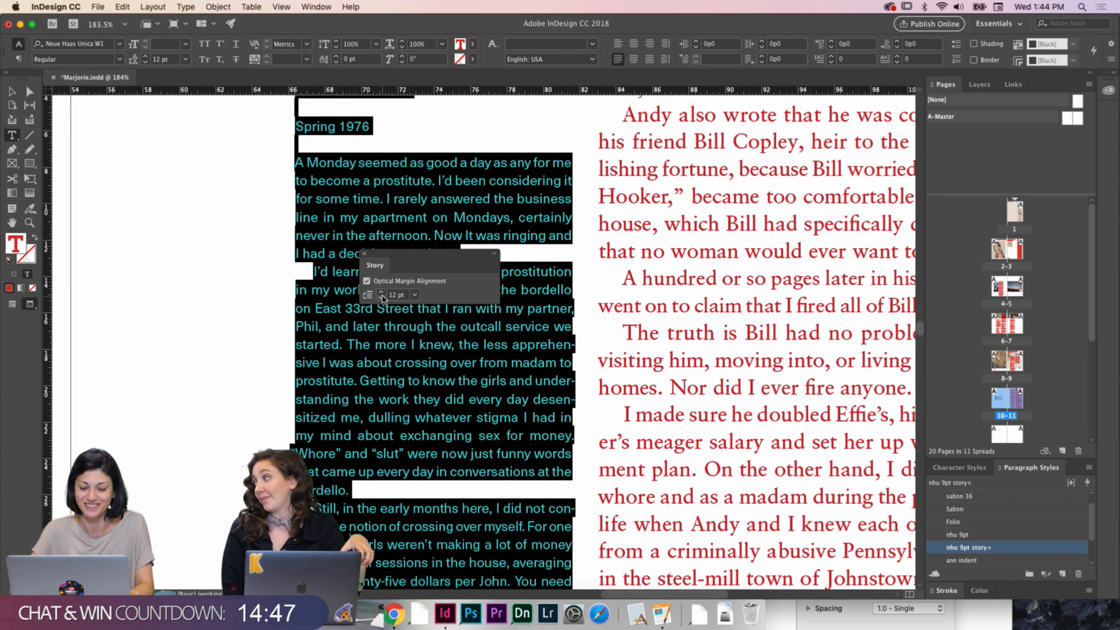
Set the story's optical margin alignment size to 9 pt, close the Story settings and deselect the text
click(381, 298)
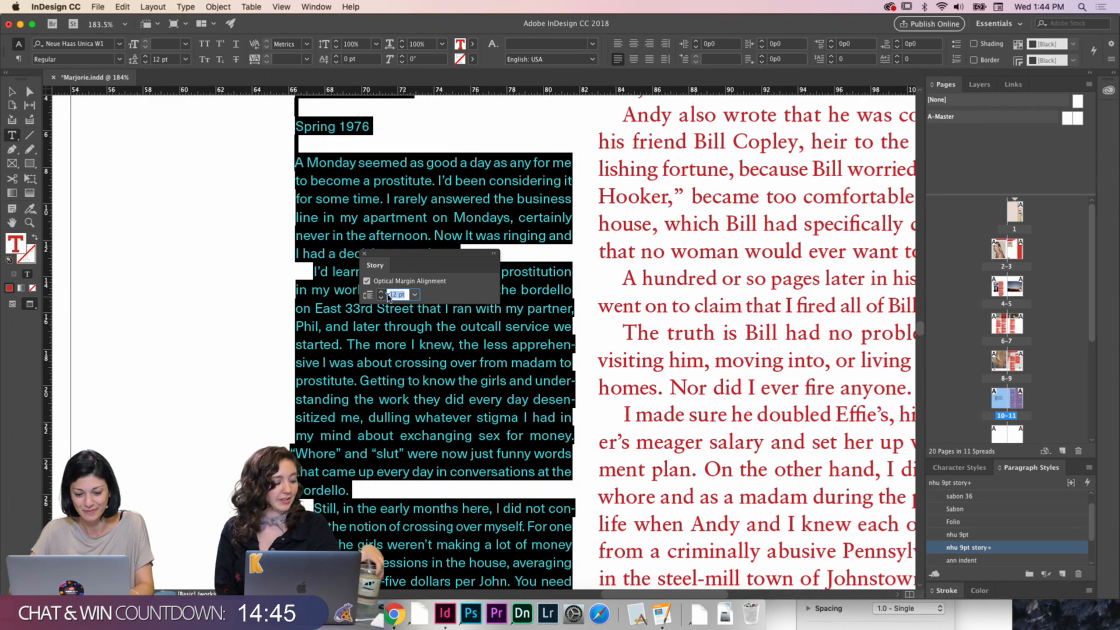
click(381, 299)
click(381, 298)
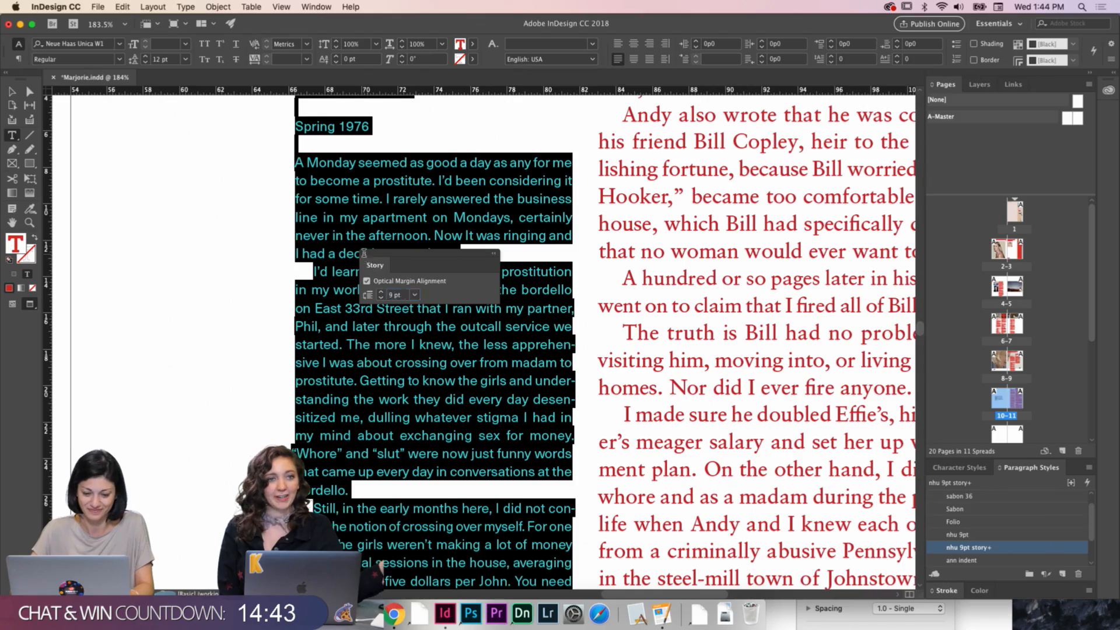
click(364, 254)
click(12, 92)
click(172, 199)
key(w)
key(w)
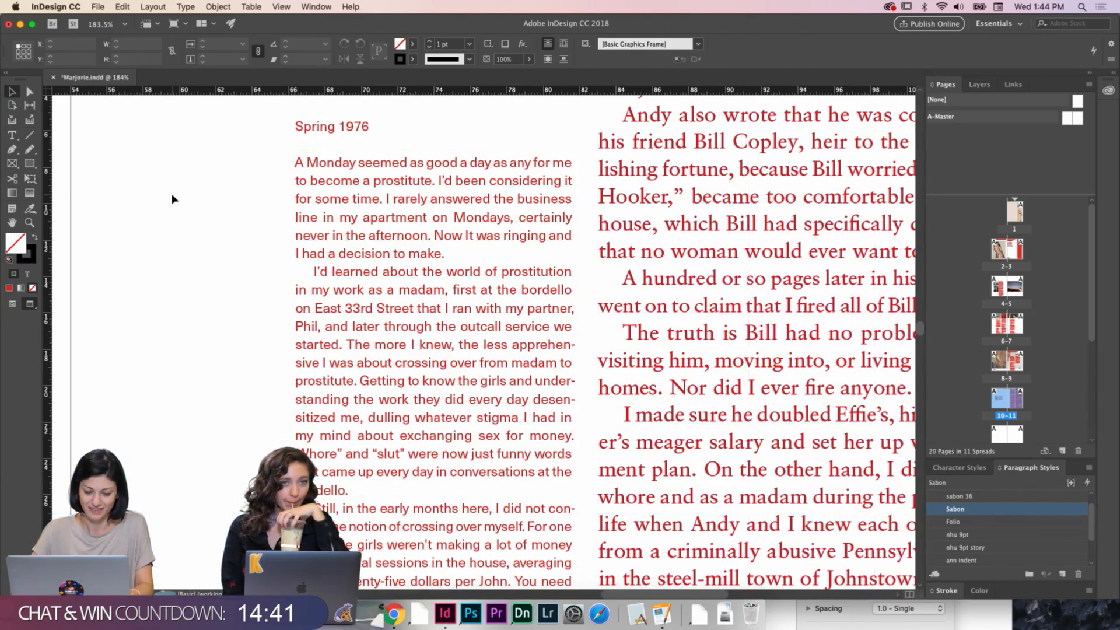
Set the font size of the paragraph starting "I'd learned about the world of prostitution" to 8.9 pt
scroll(172, 200, down, 5)
scroll(172, 201, left, 5)
scroll(172, 201, down, 2)
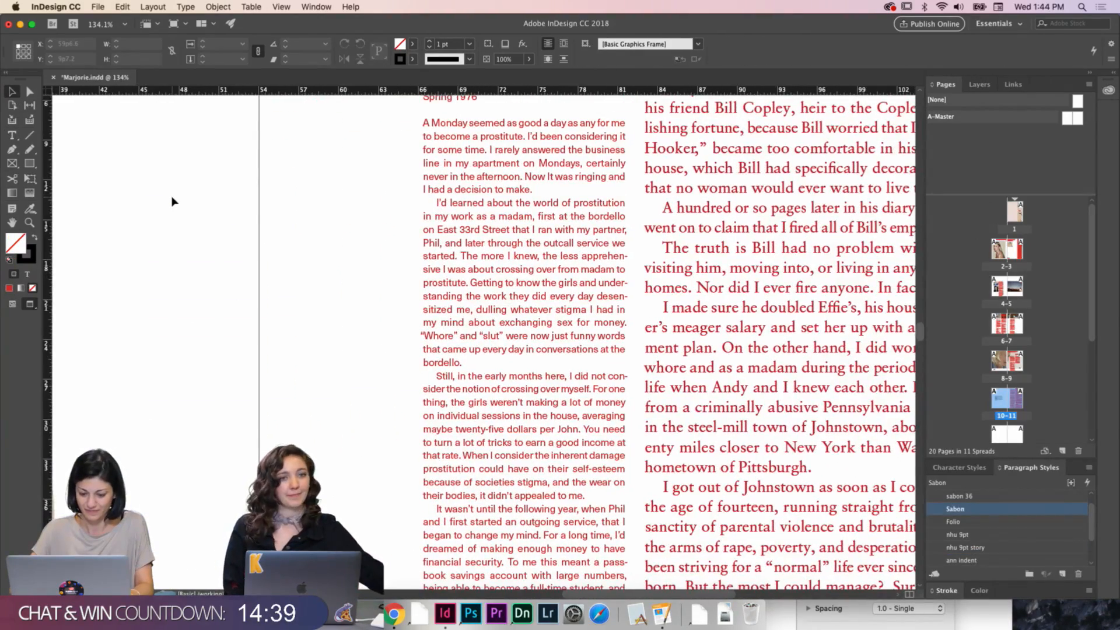
double_click(446, 273)
drag(472, 362, 436, 203)
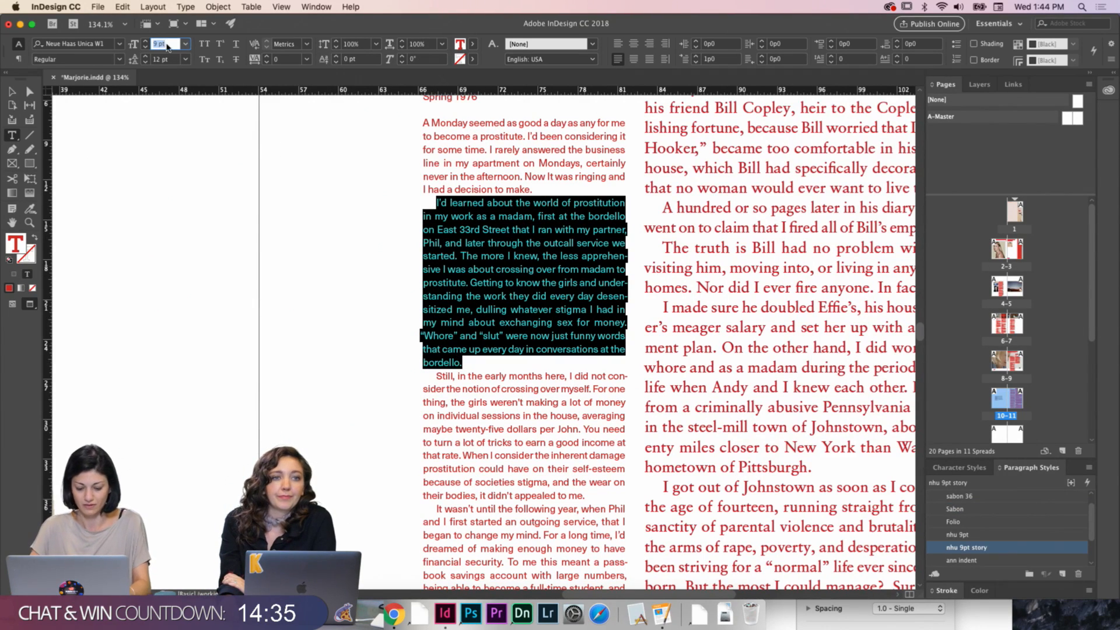
text(8.9)
key(Return)
click(446, 200)
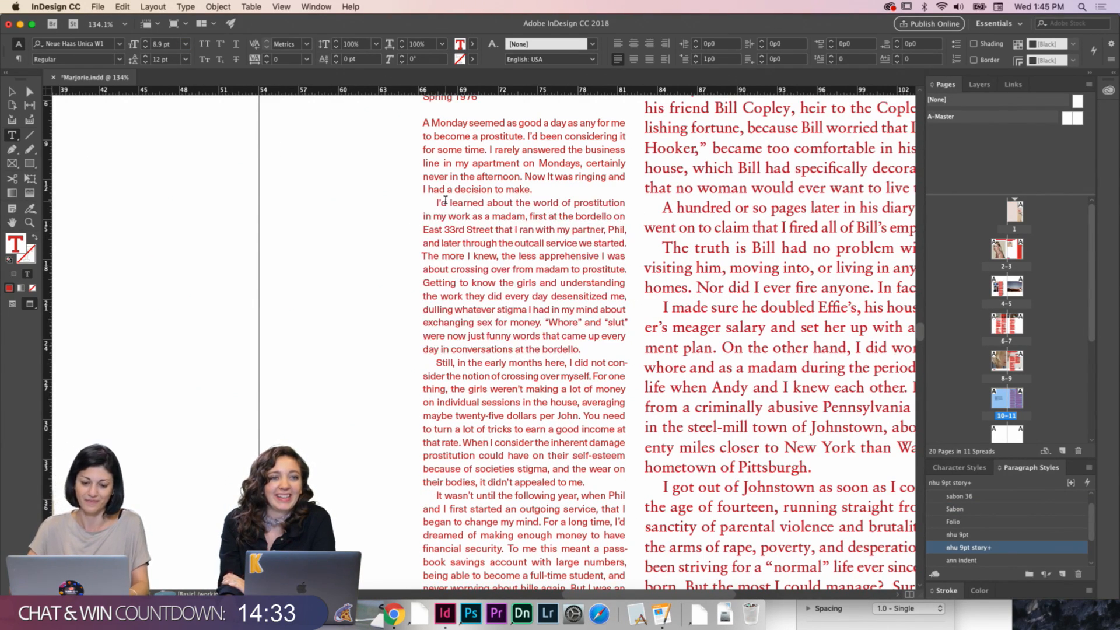
Review the "CROSSING OVER" column down to the foot of page 11, and the whole spread with and without guides
scroll(445, 200, down, 5)
scroll(445, 200, down, 1)
key(Escape)
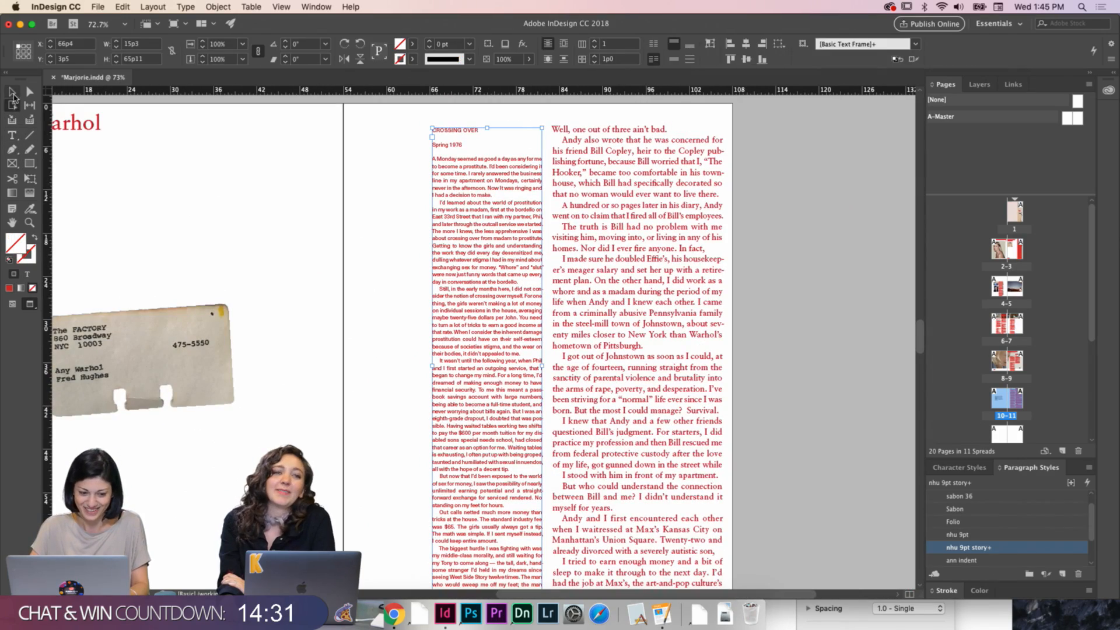
click(295, 263)
scroll(409, 313, down, 3)
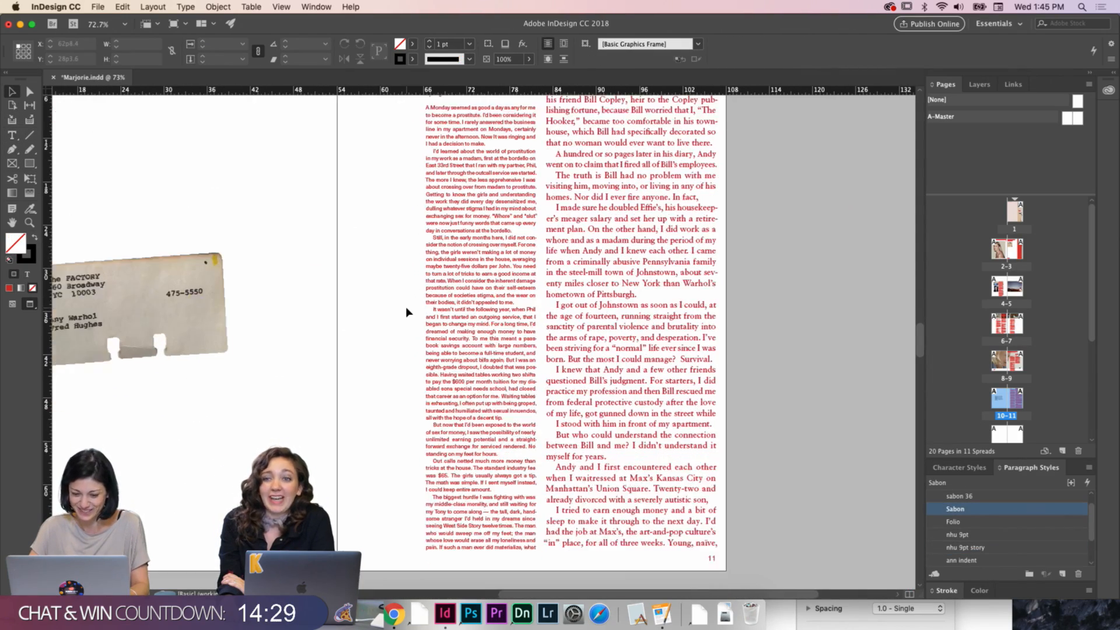
scroll(469, 342, down, 4)
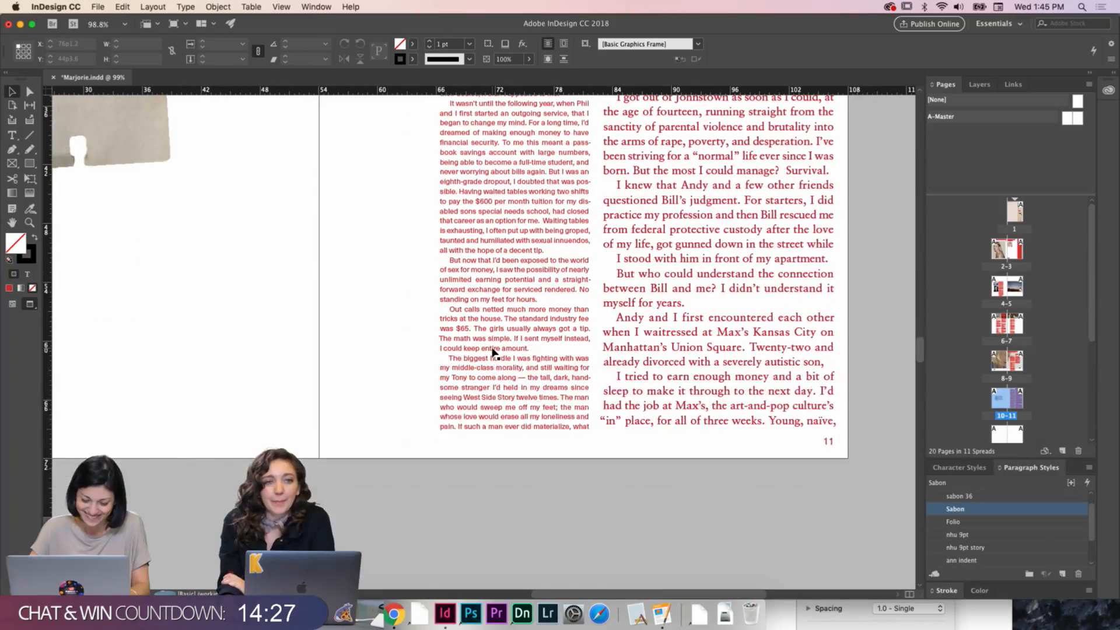
scroll(493, 353, down, 2)
key(w)
key(super+alt+0)
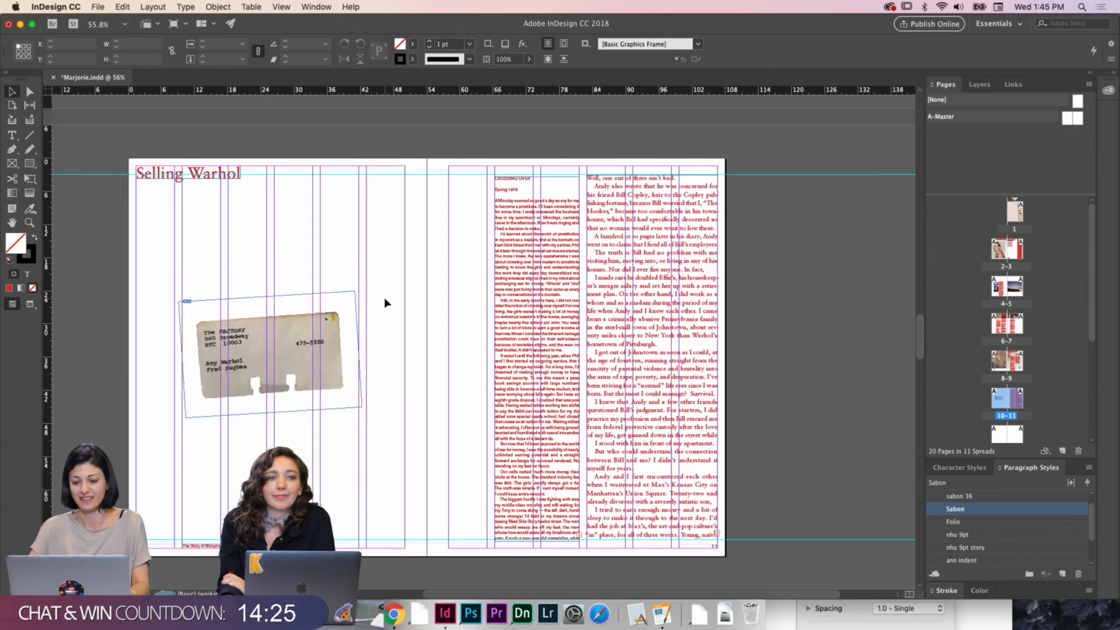
key(w)
scroll(364, 283, right, 2)
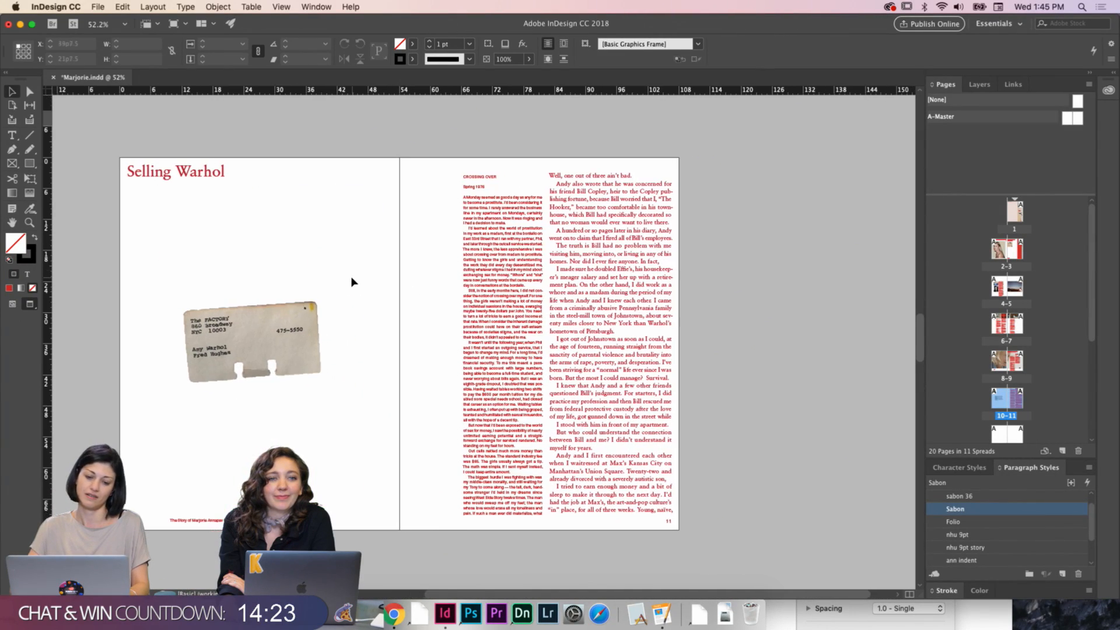
Draw a rectangular frame covering all of page 11 past its outer edges and fill it with the Colorful_Theme swatch C=16 M=27 Y=29
key(w)
key(f)
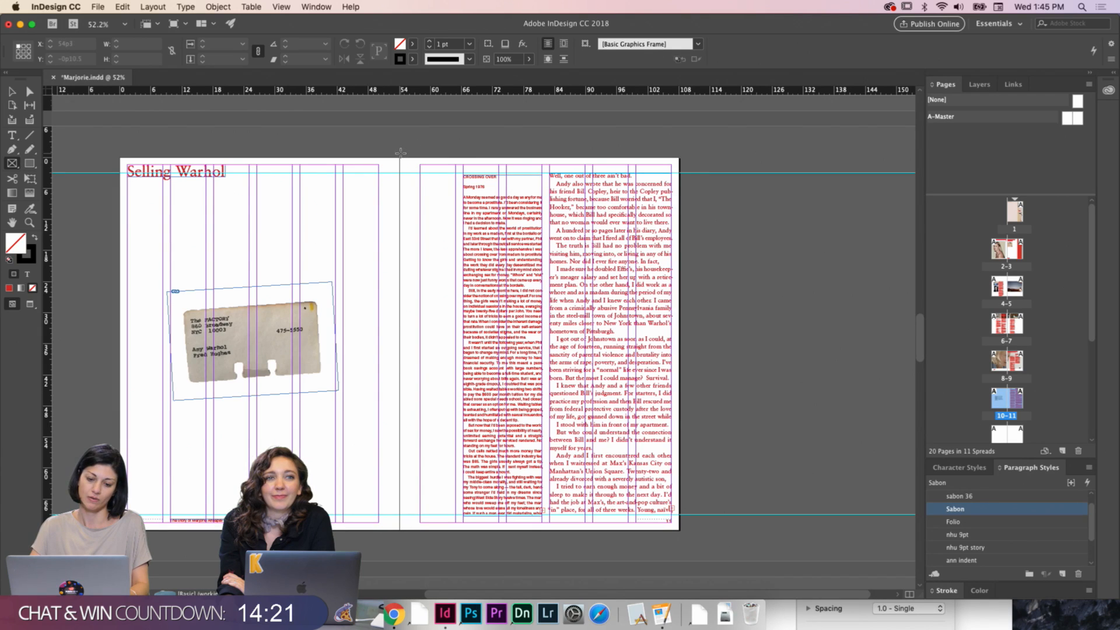
drag(401, 153, 684, 534)
click(414, 43)
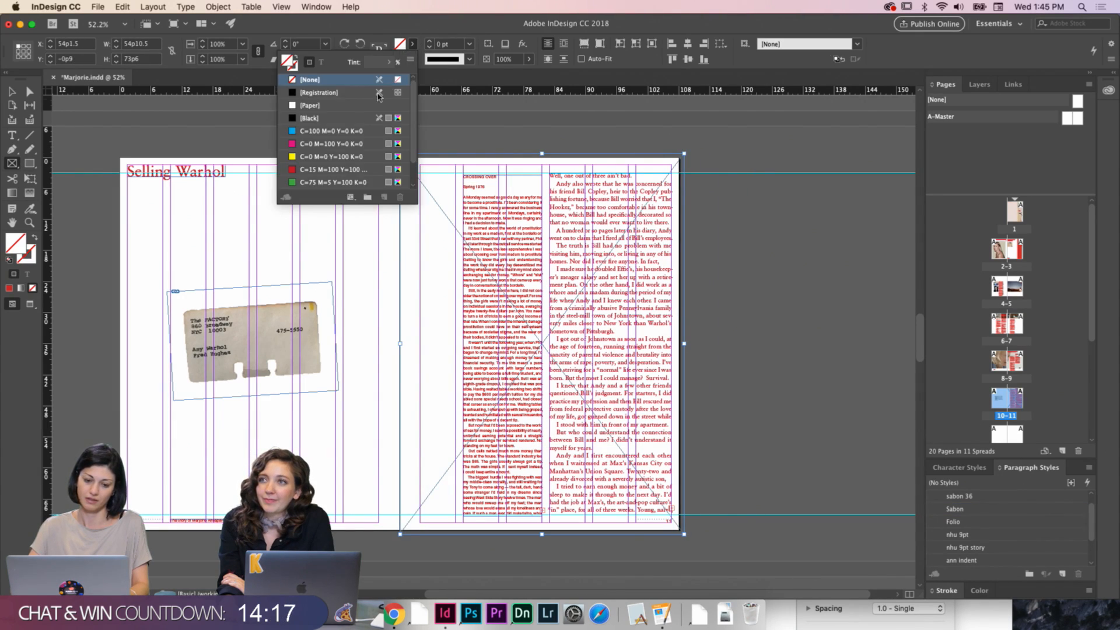
click(284, 184)
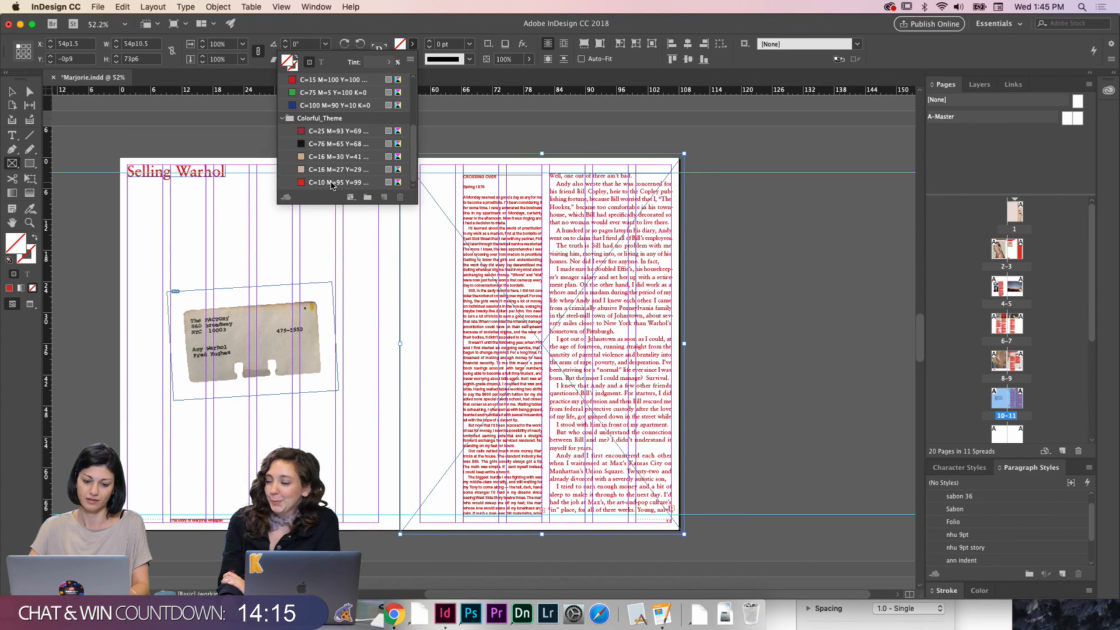
click(329, 170)
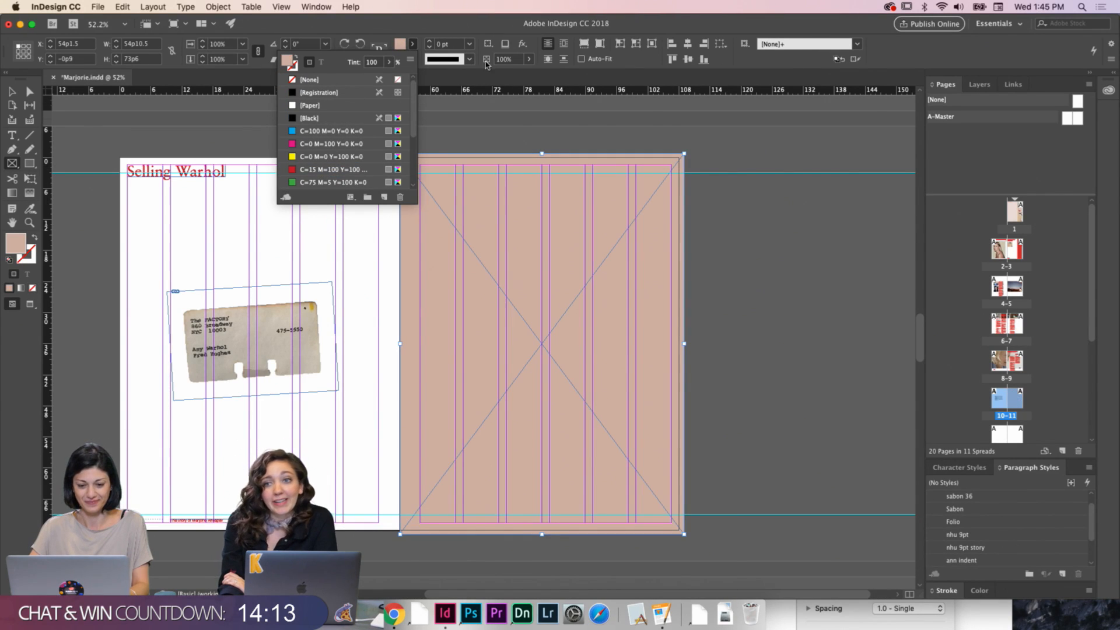
Set the page 11 background frame's opacity to 50% and send it to the back behind the text columns
click(505, 59)
text(50)
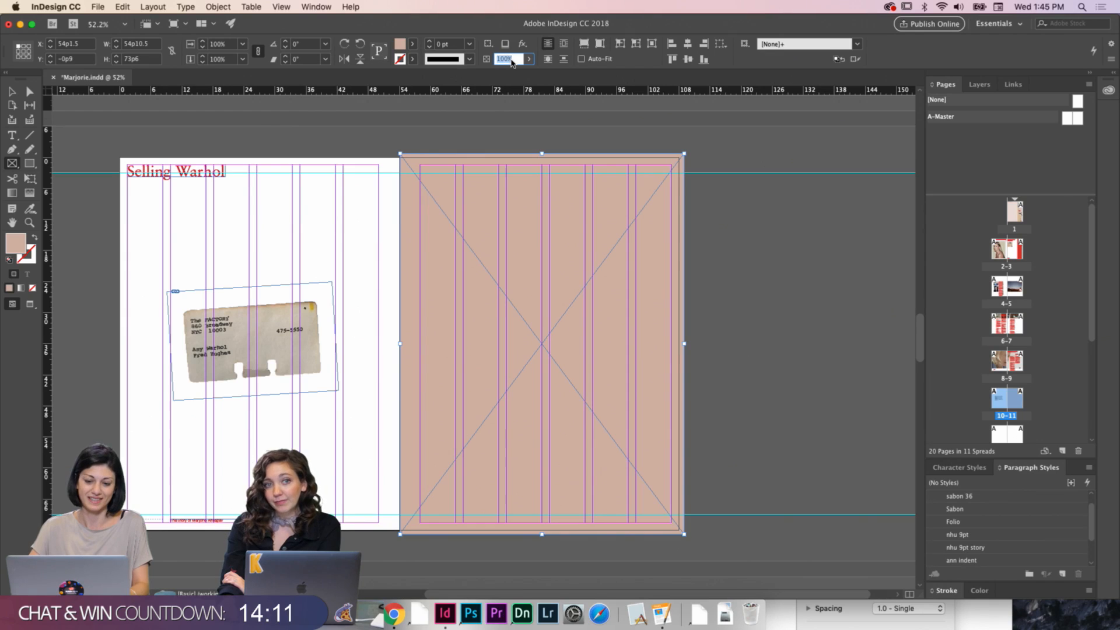
key(Return)
key(v)
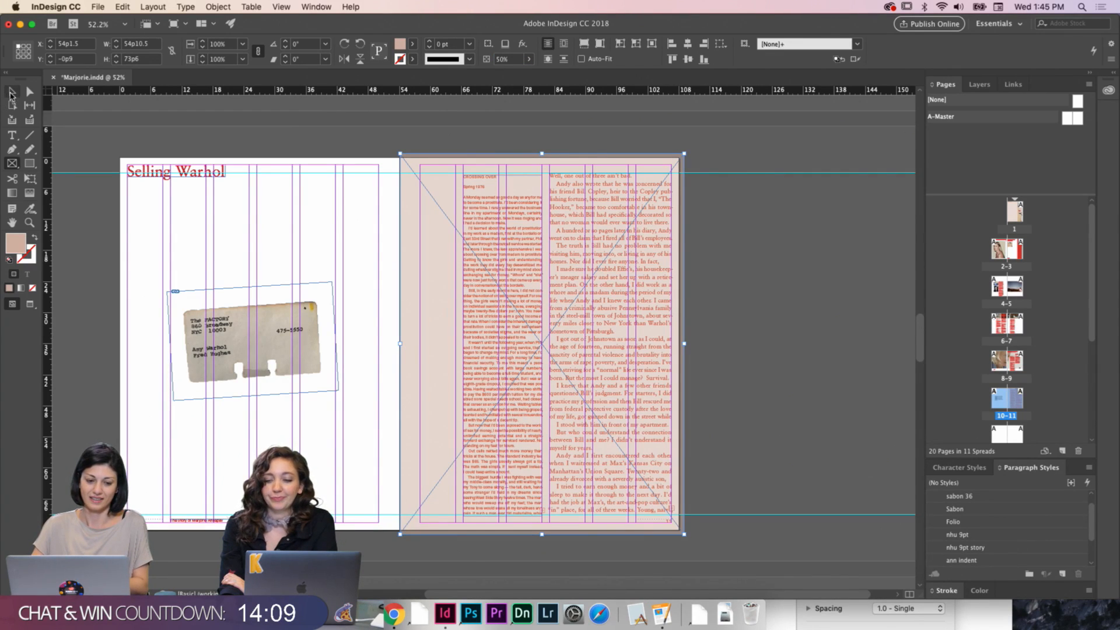
right_click(433, 211)
mouse_move(494, 323)
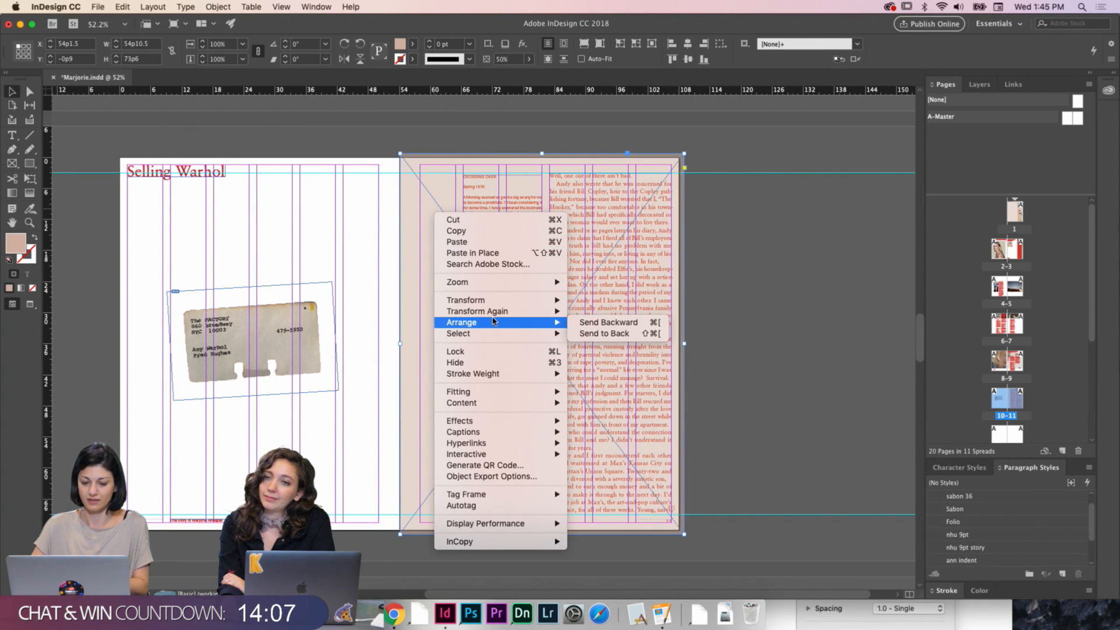
click(605, 334)
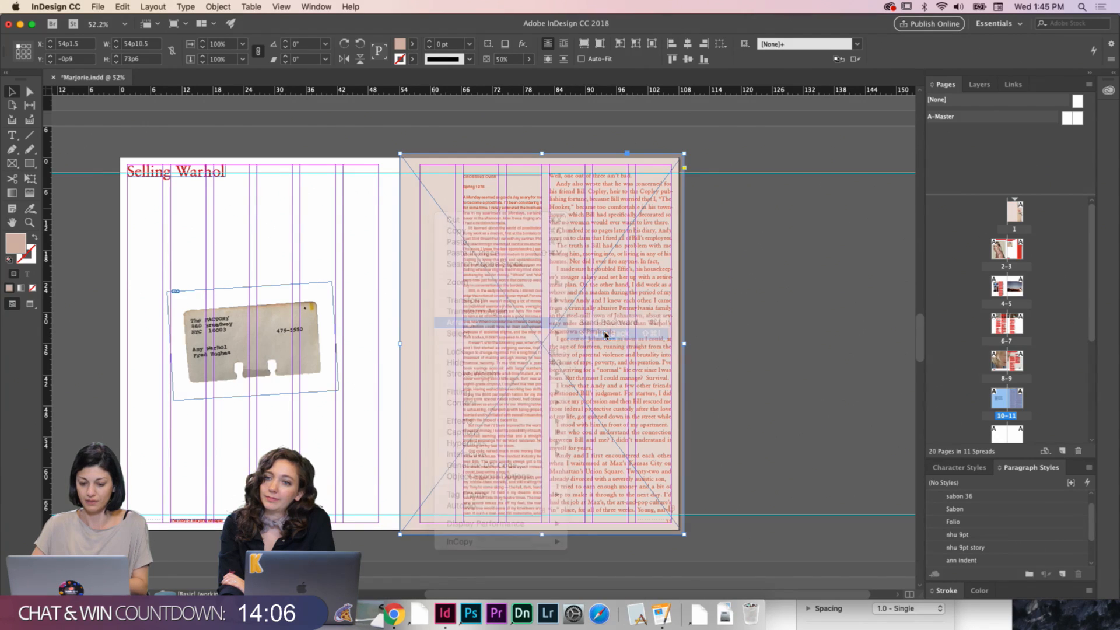
click(736, 305)
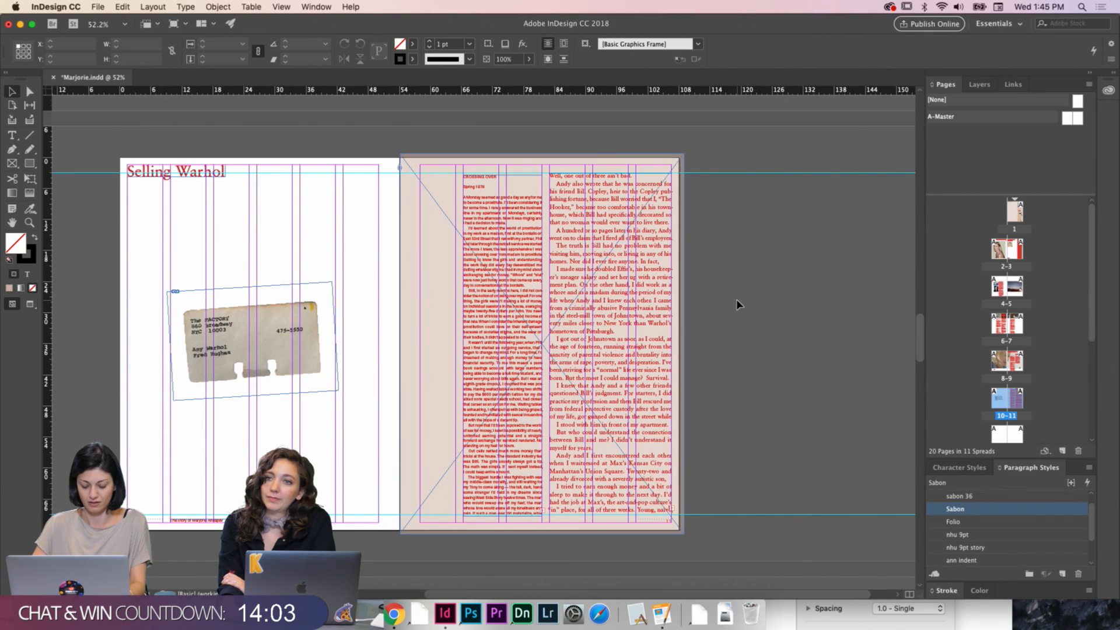
Review the tinted page 11 with and without guides and look through the fill swatches for its background frame
key(w)
key(w)
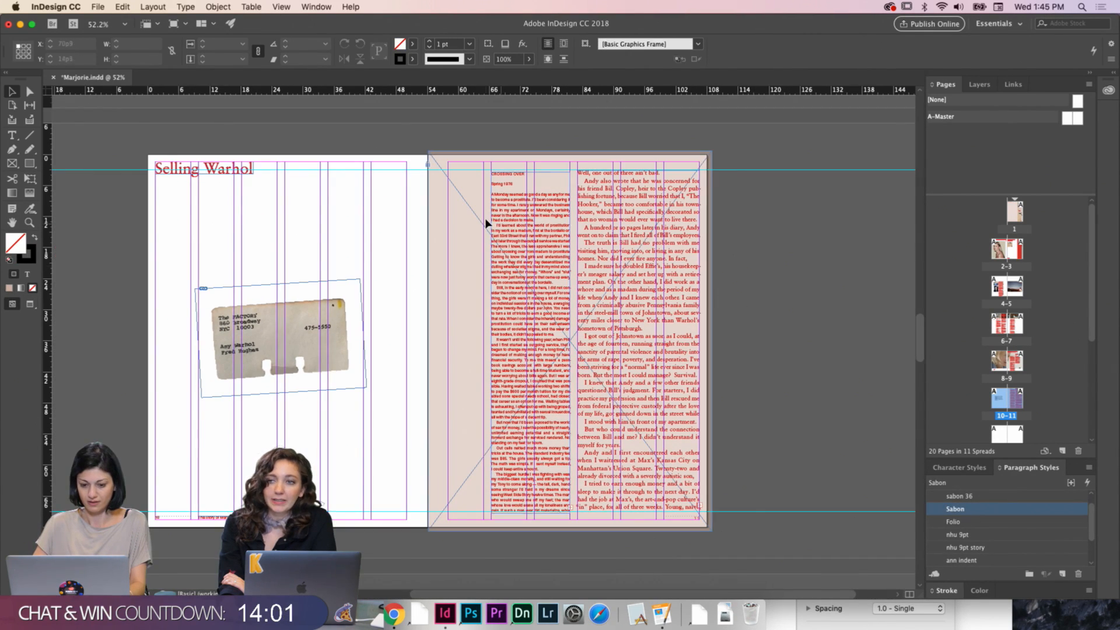
key(w)
key(w)
click(436, 171)
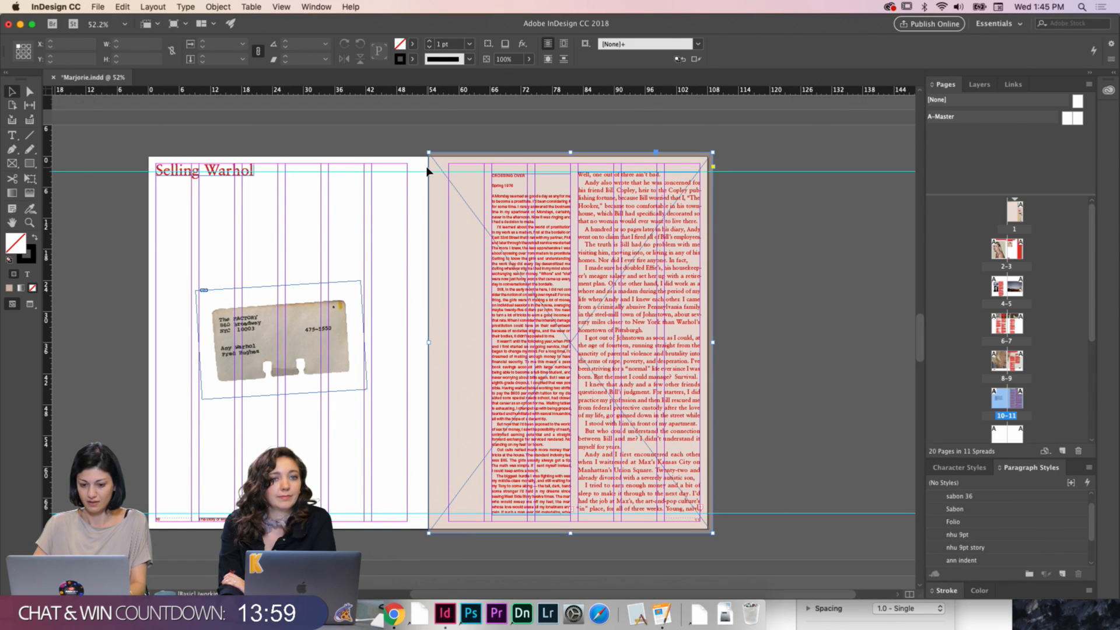
click(412, 43)
scroll(358, 142, down, 2)
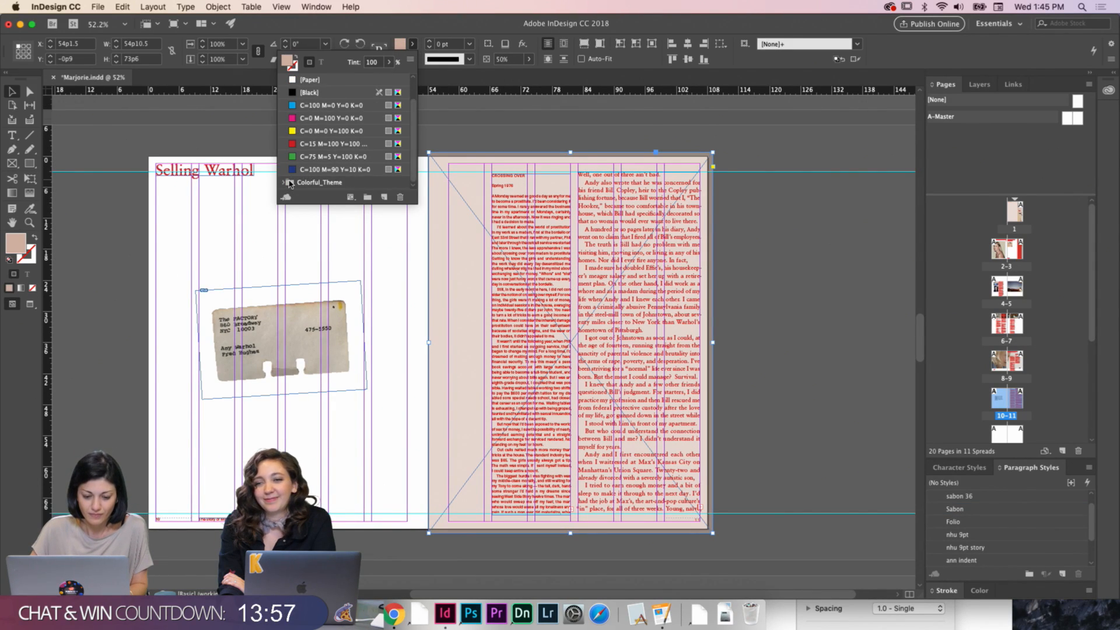
click(291, 183)
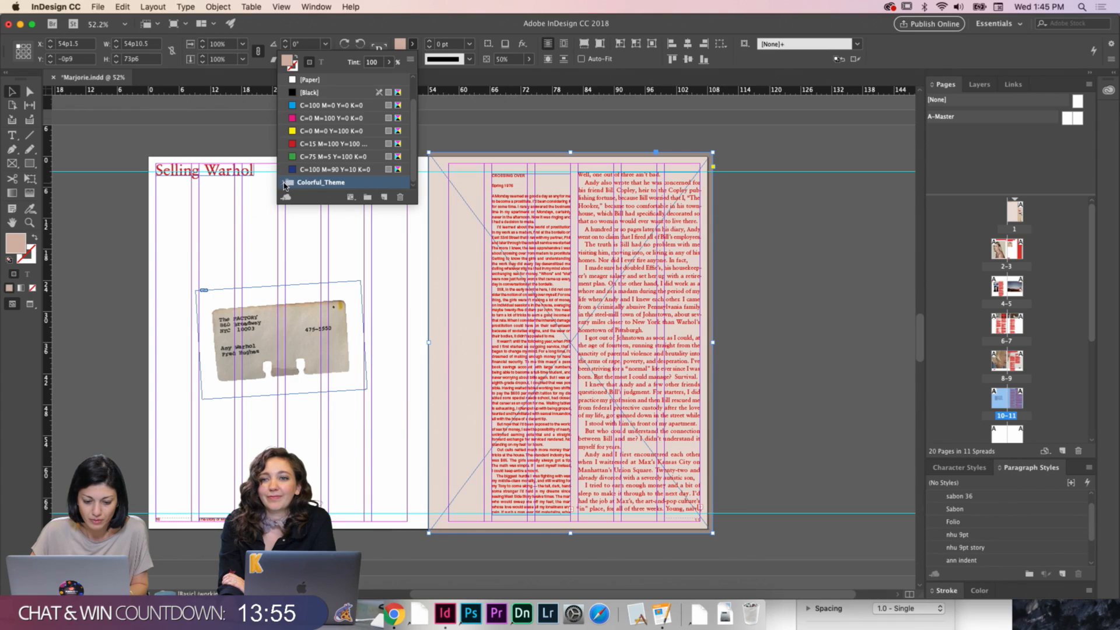
click(284, 183)
click(505, 112)
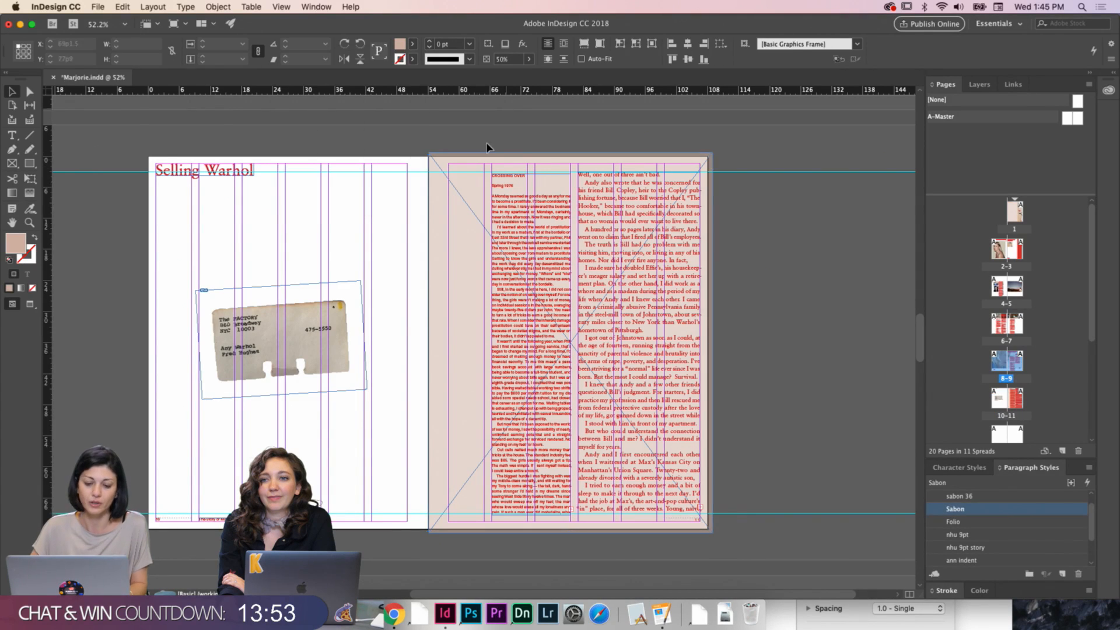
key(w)
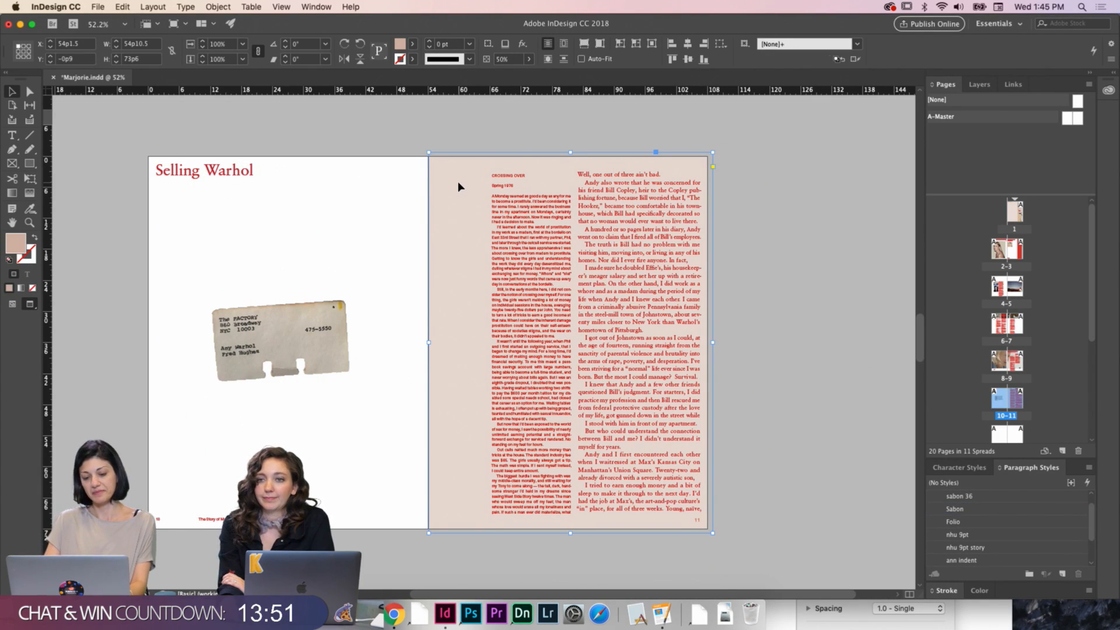
key(w)
key(super+shift+a)
key(w)
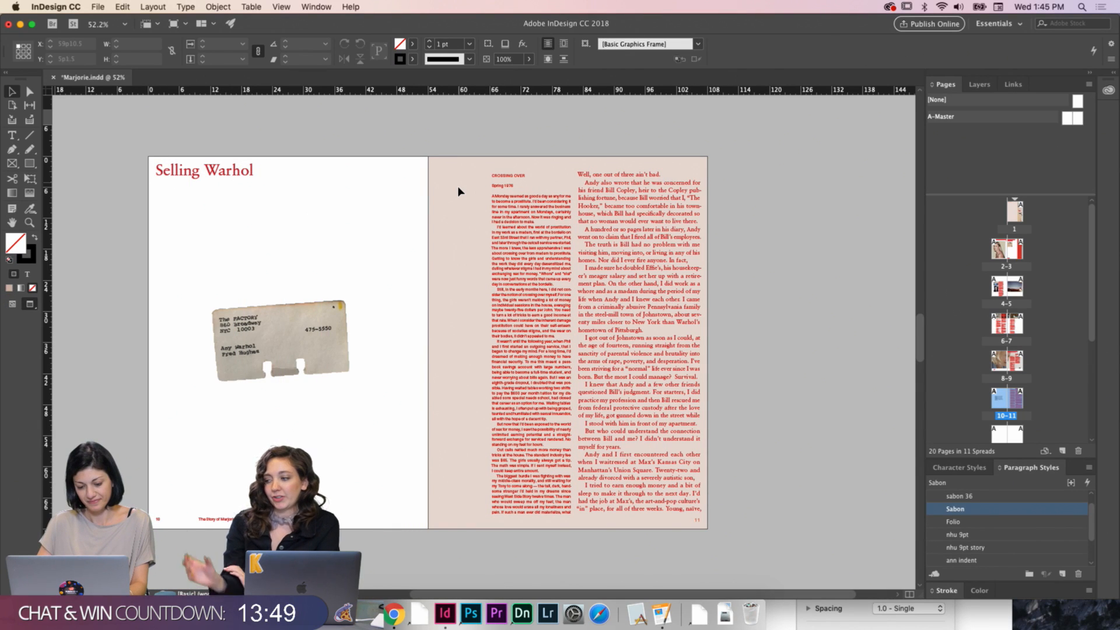
Move the Factory address card image lower and closer to the gutter on page 10, to about X 13p2.5, Y 34p0.47
click(321, 333)
scroll(321, 332, up, 5)
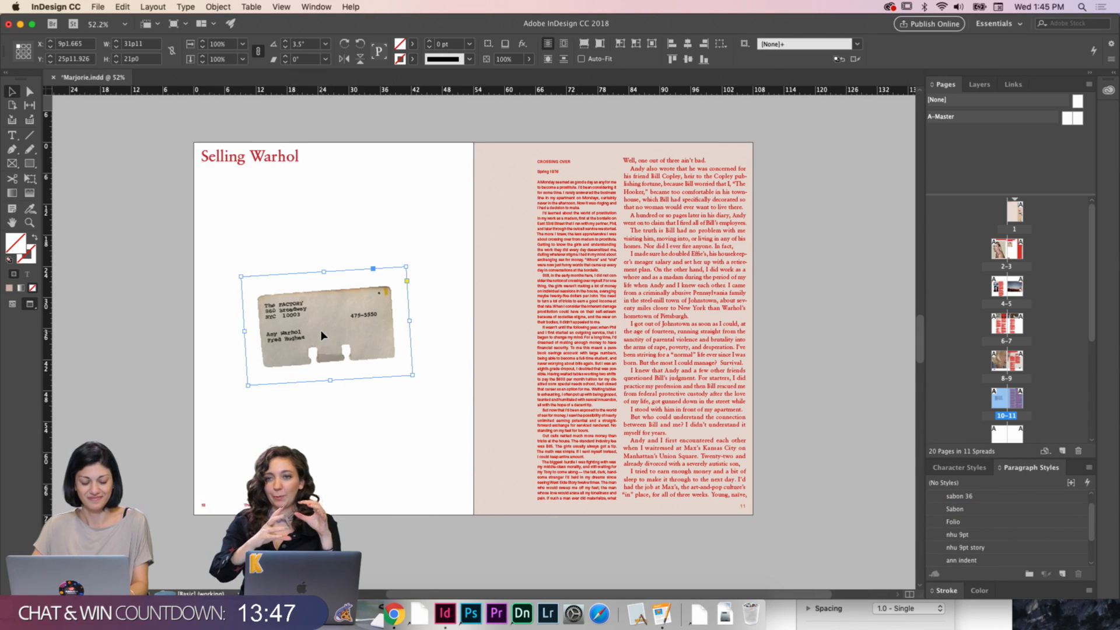
scroll(321, 333, down, 2)
key(w)
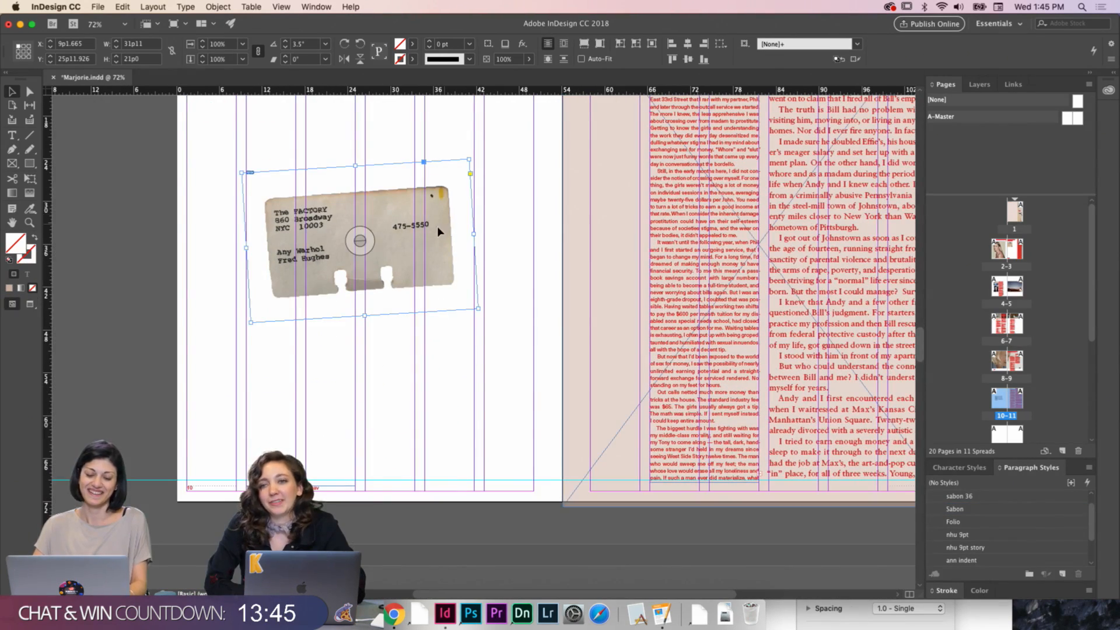
drag(438, 231, 457, 260)
scroll(460, 260, up, 3)
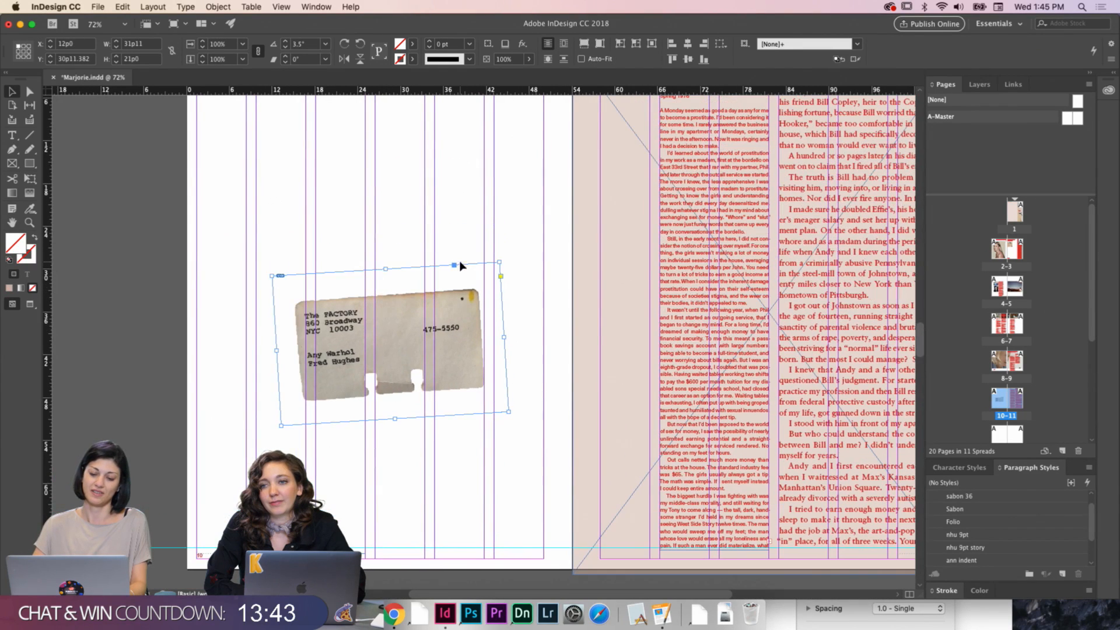
scroll(493, 320, down, 1)
drag(492, 320, 500, 341)
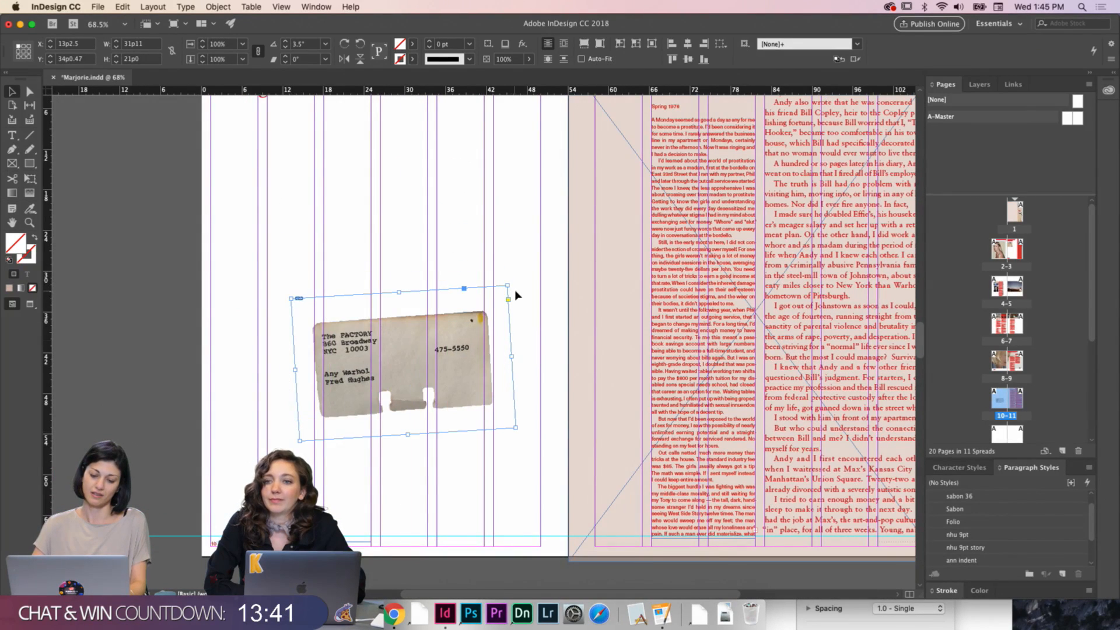
Rotate the Factory address card image on page 10 to 6.5°
drag(514, 282, 511, 275)
click(537, 302)
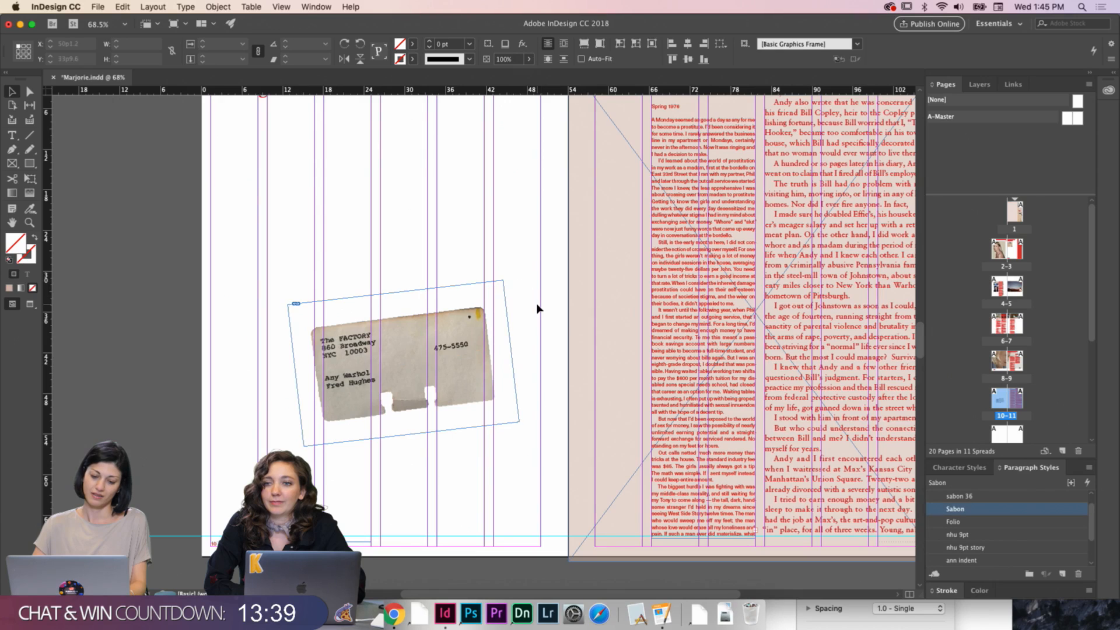
scroll(537, 303, down, 4)
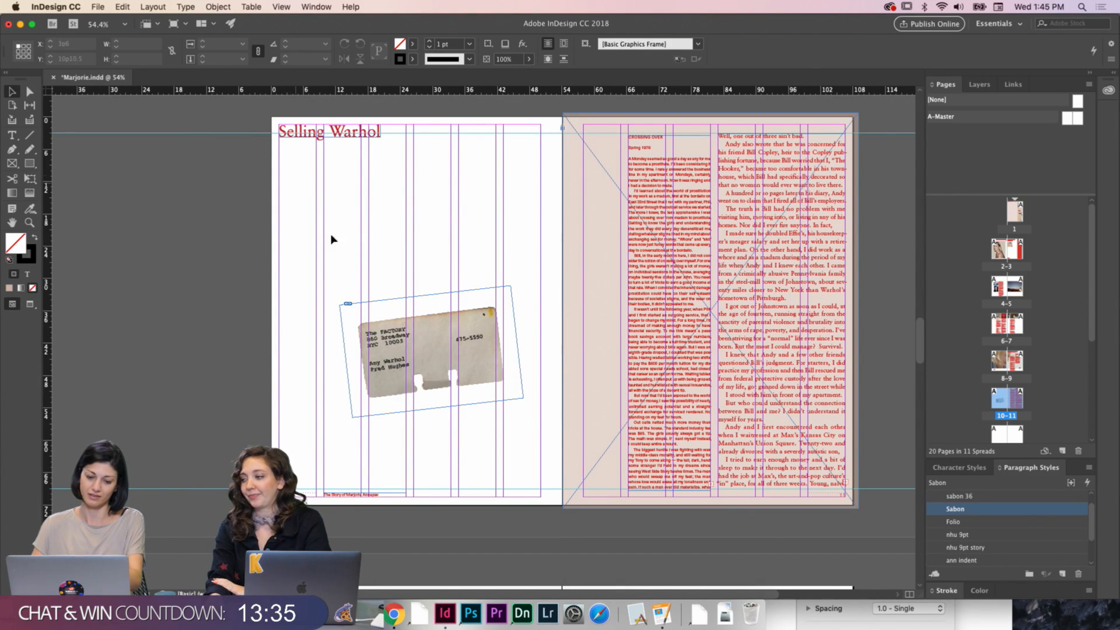
Duplicate the Factory card with a slight offset, to about X 13p2.5, Y 34p1.62, and send the copy behind the original
click(489, 348)
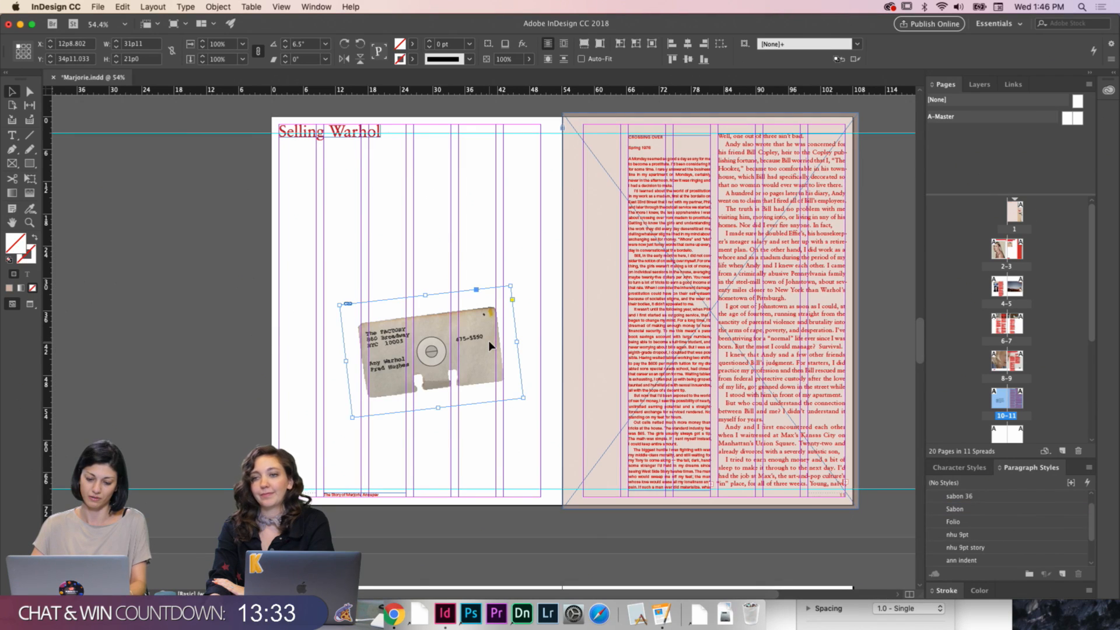
mouse_move(488, 341)
mouse_down()
mouse_move(533, 311)
mouse_move(484, 341)
mouse_up()
right_click(485, 345)
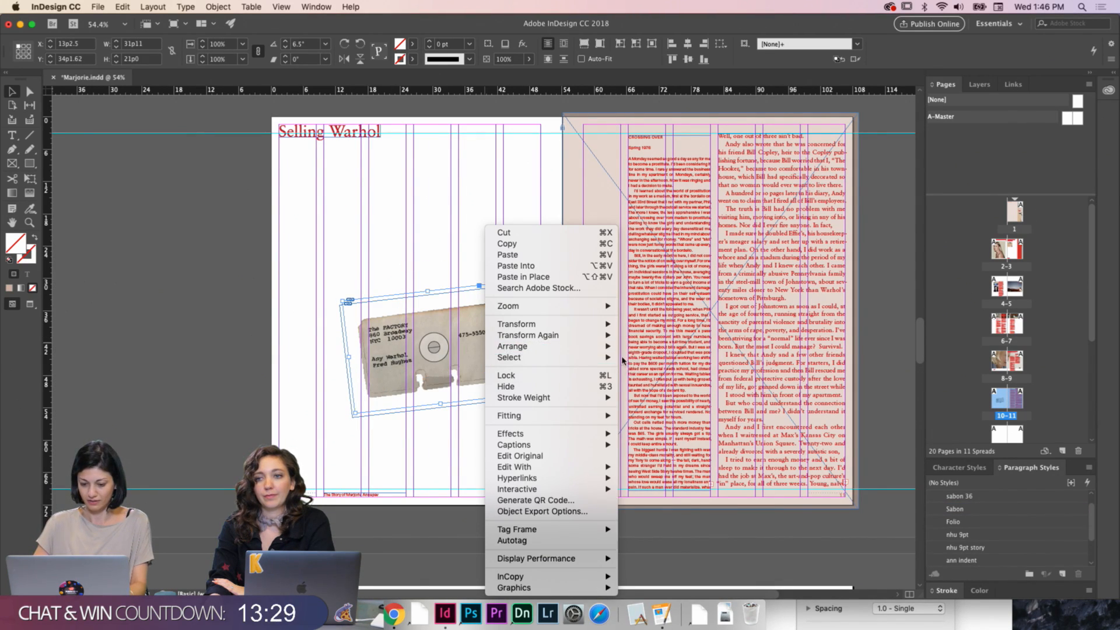
mouse_move(596, 350)
click(654, 357)
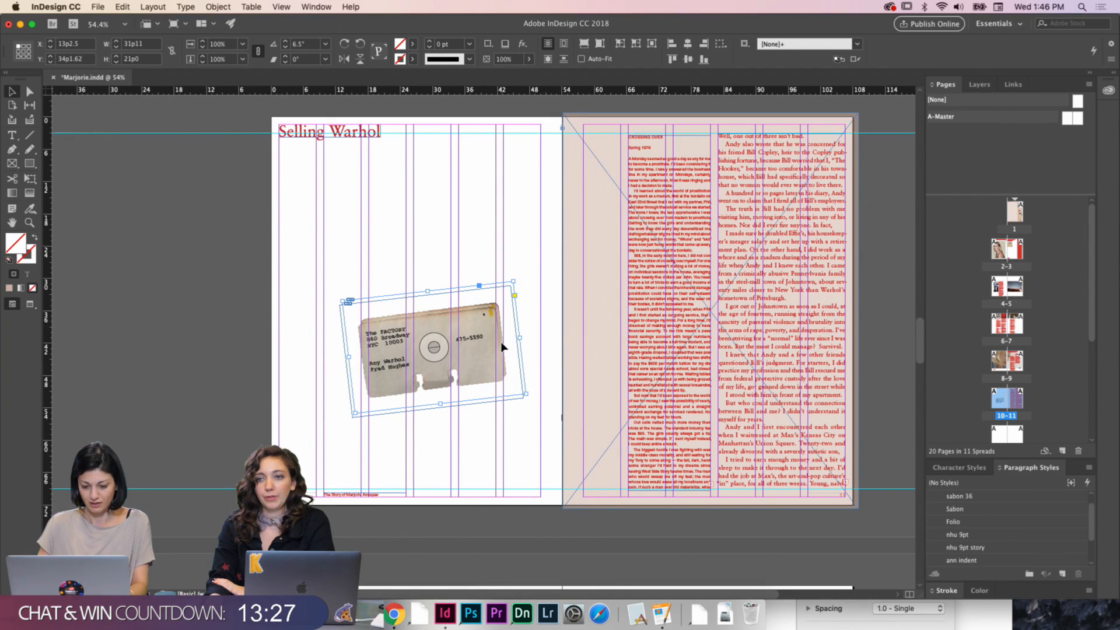
Nudge the rear card copy left to about X 11p6.5 and rotate it to 1.5° so it shows behind the original
key(shift+Left)
key(shift+Left)
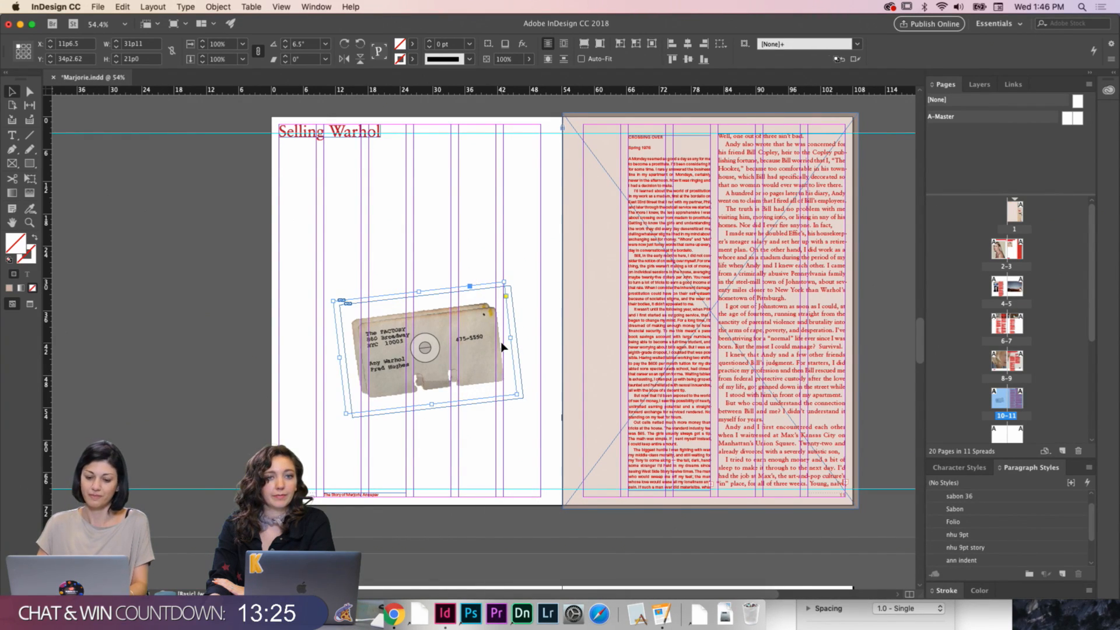
drag(507, 276, 514, 285)
click(453, 289)
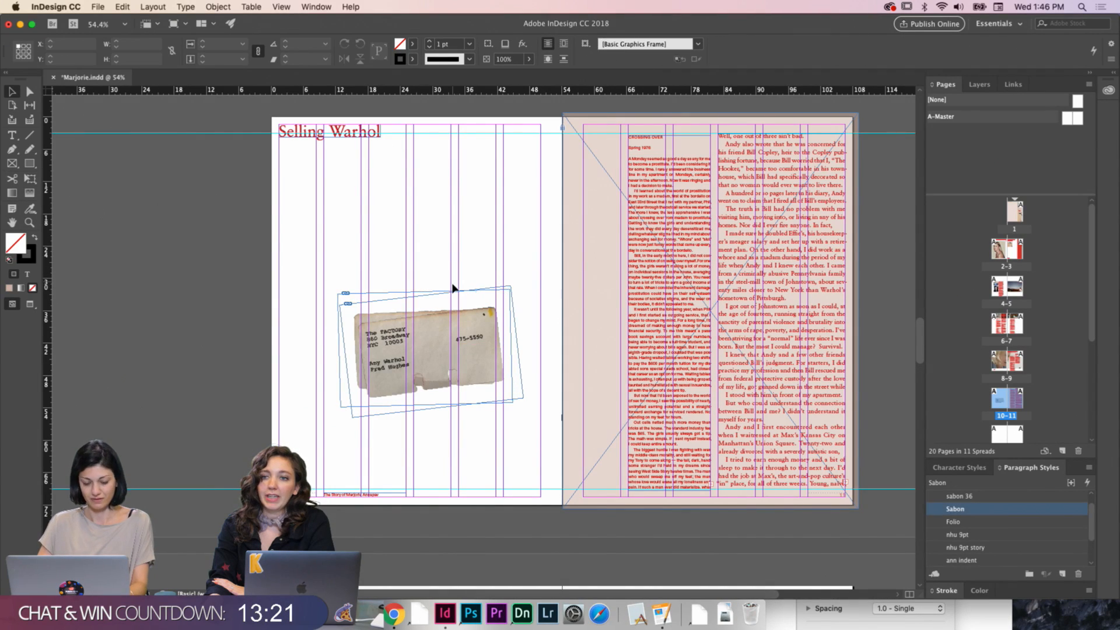
Examine the two overlapping cards and the balance of the whole spread with and without guides and frame edges
key(w)
key(w)
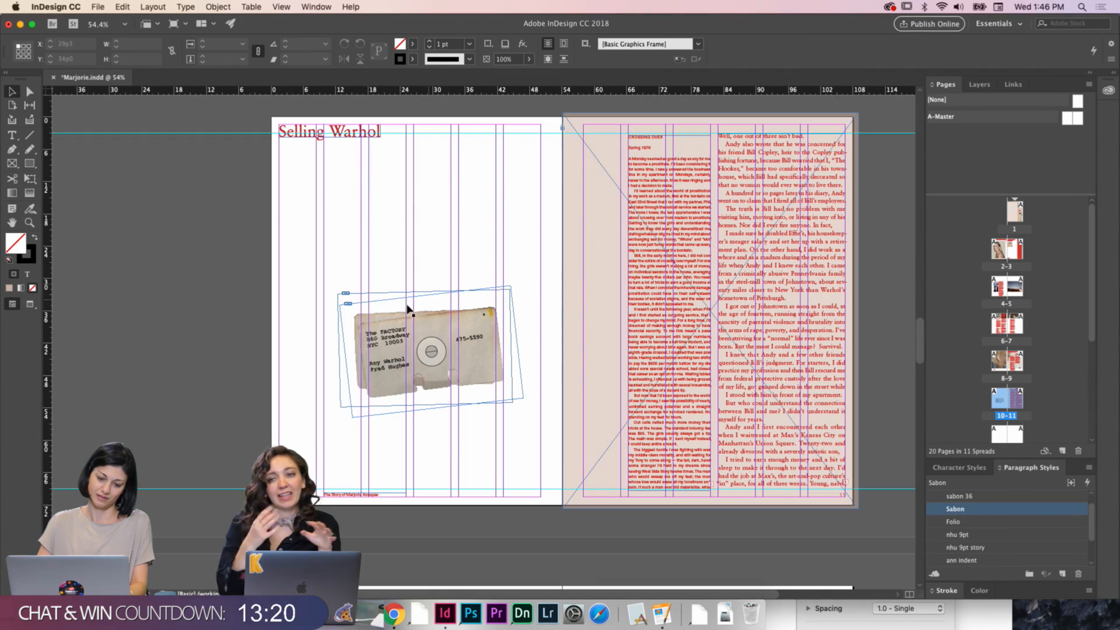
click(374, 314)
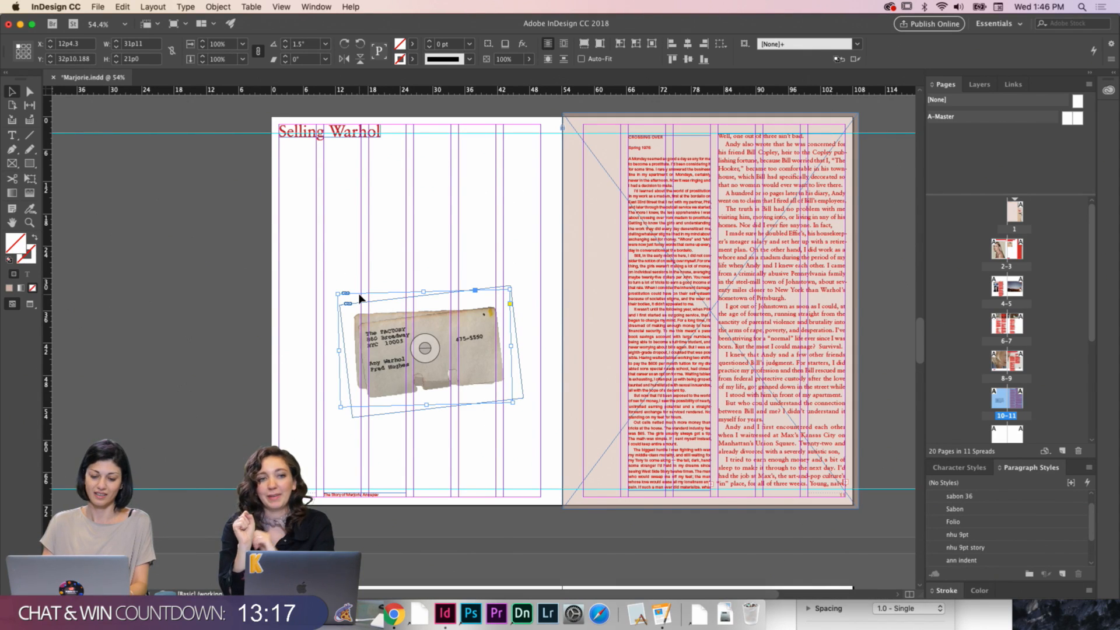
key(shift+Up)
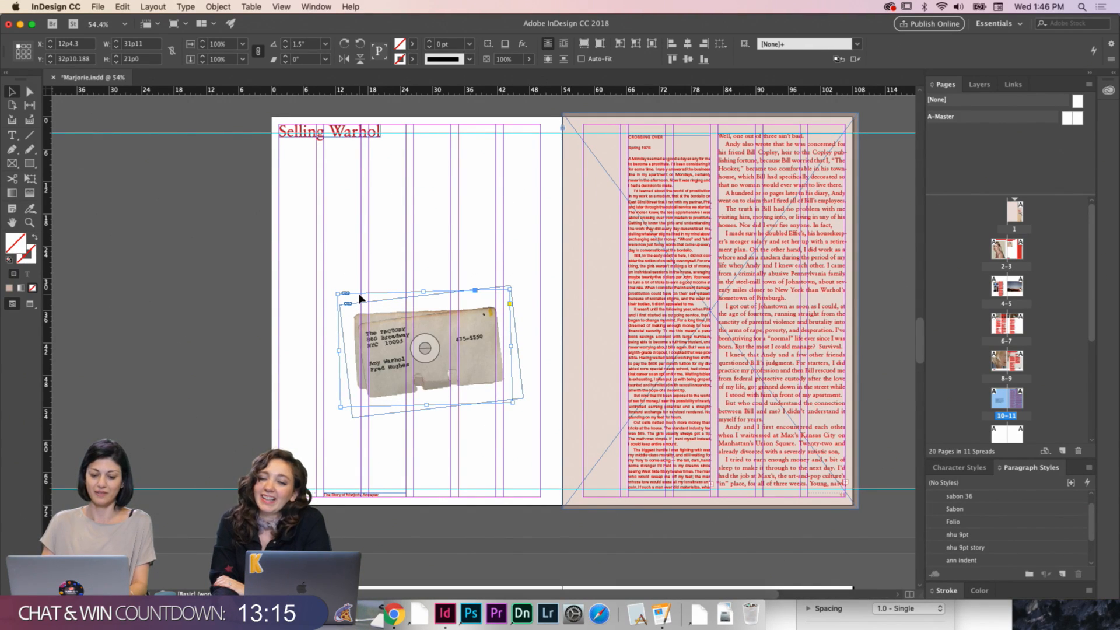
click(357, 261)
key(w)
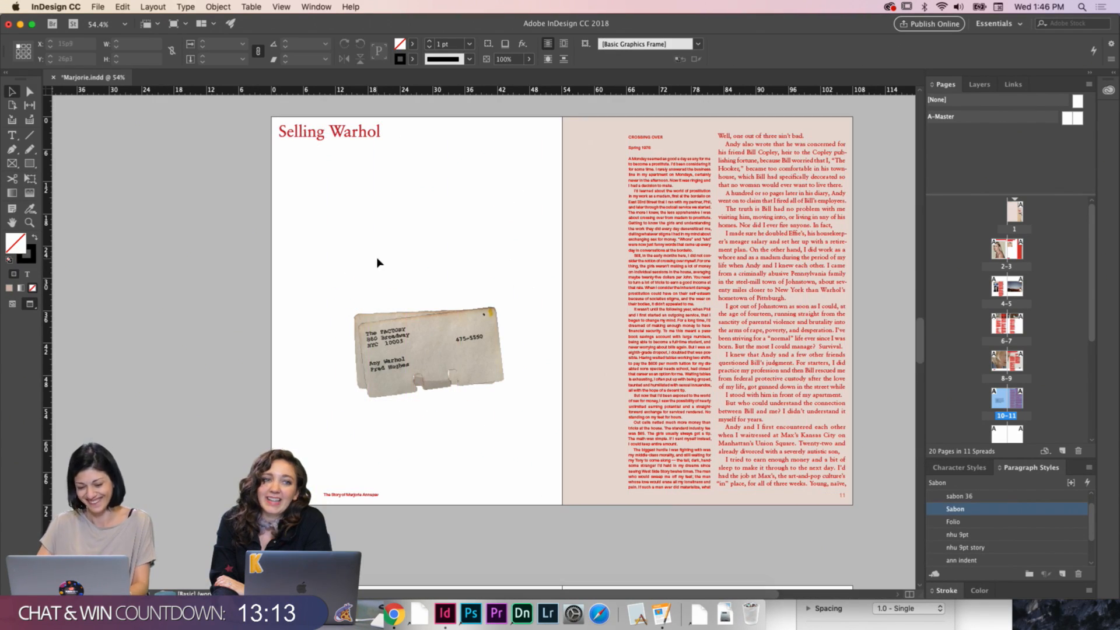
scroll(377, 261, down, 2)
key(w)
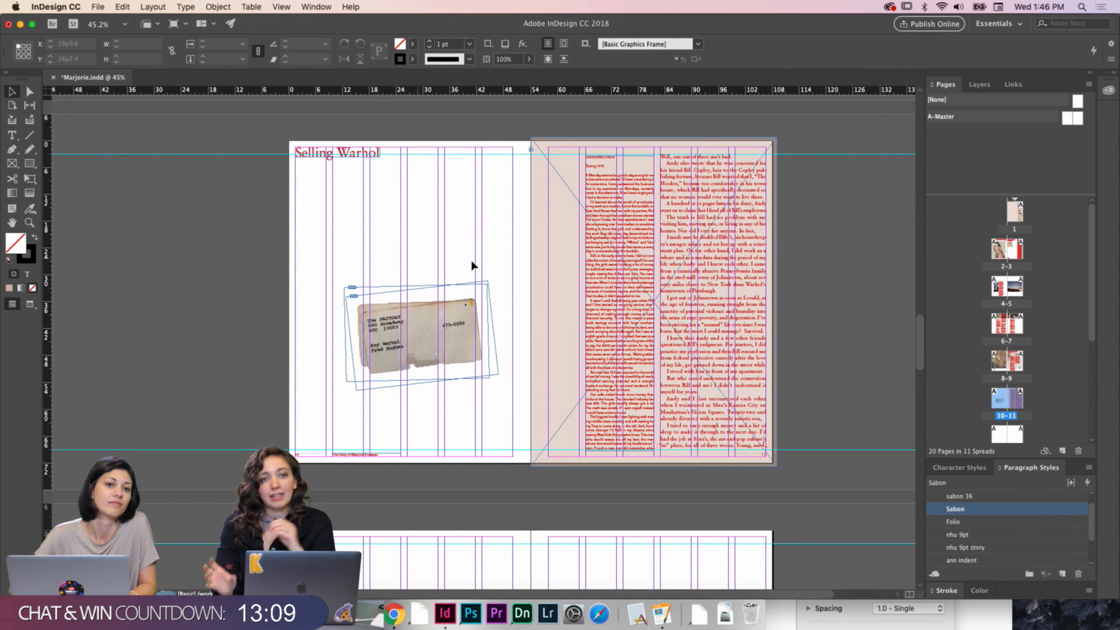
key(w)
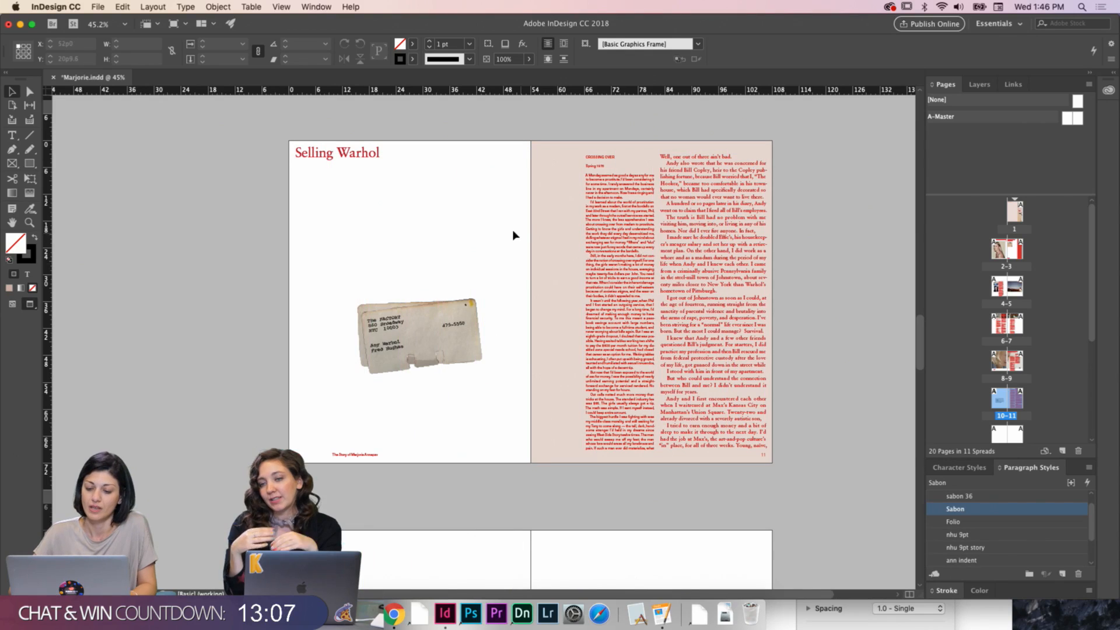
key(w)
key(w)
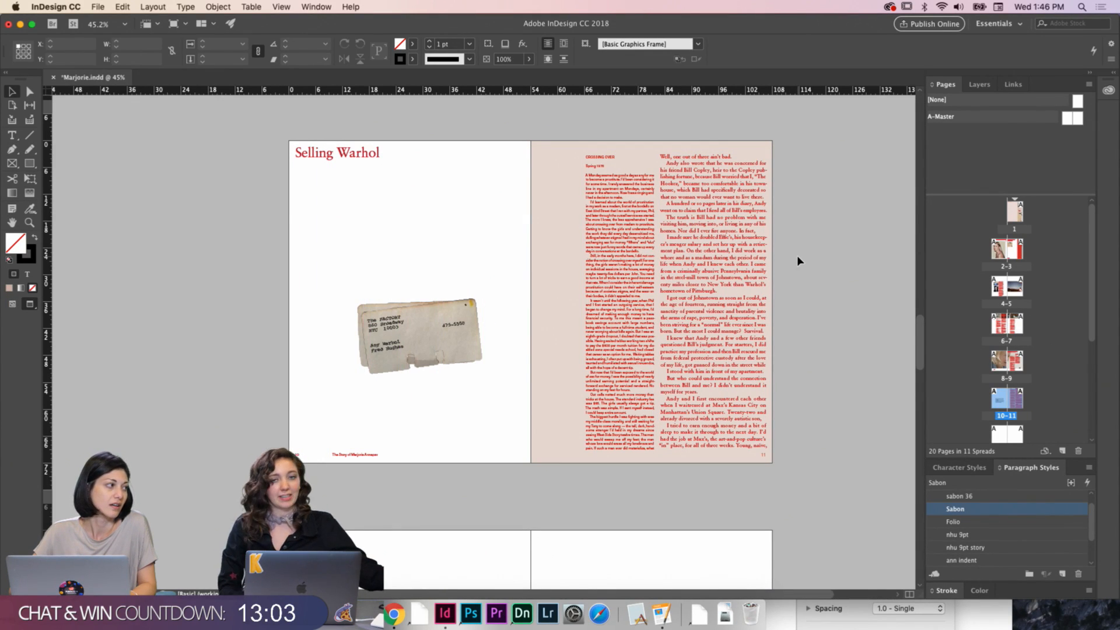
Inspect page 11's text columns on the tinted background up close and with the full spread, toggling the preview mode
scroll(797, 256, up, 3)
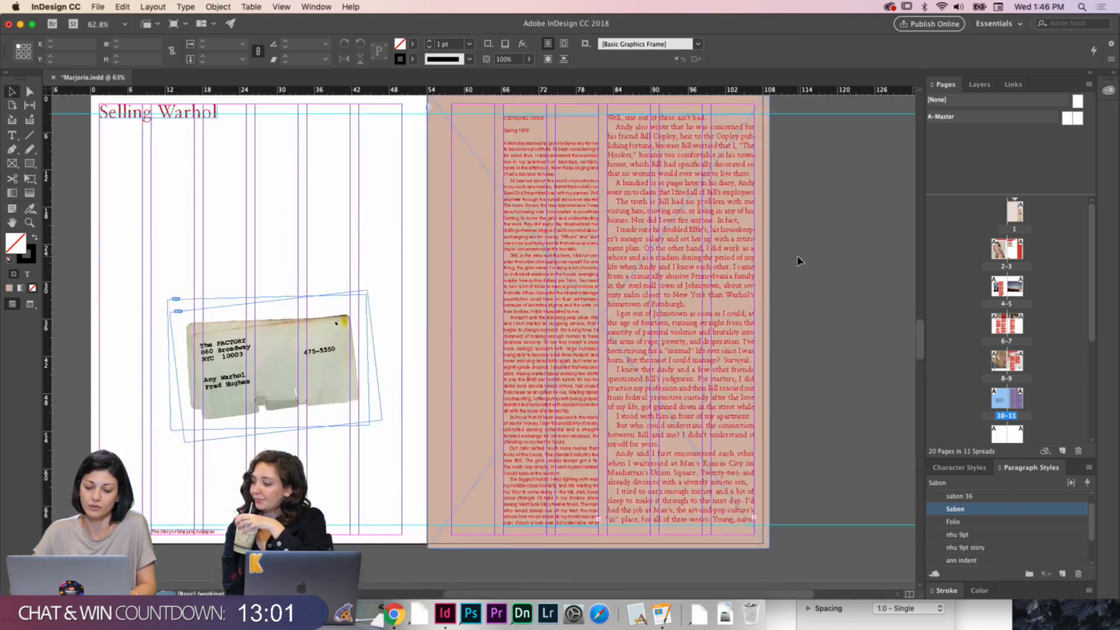
scroll(797, 255, up, 2)
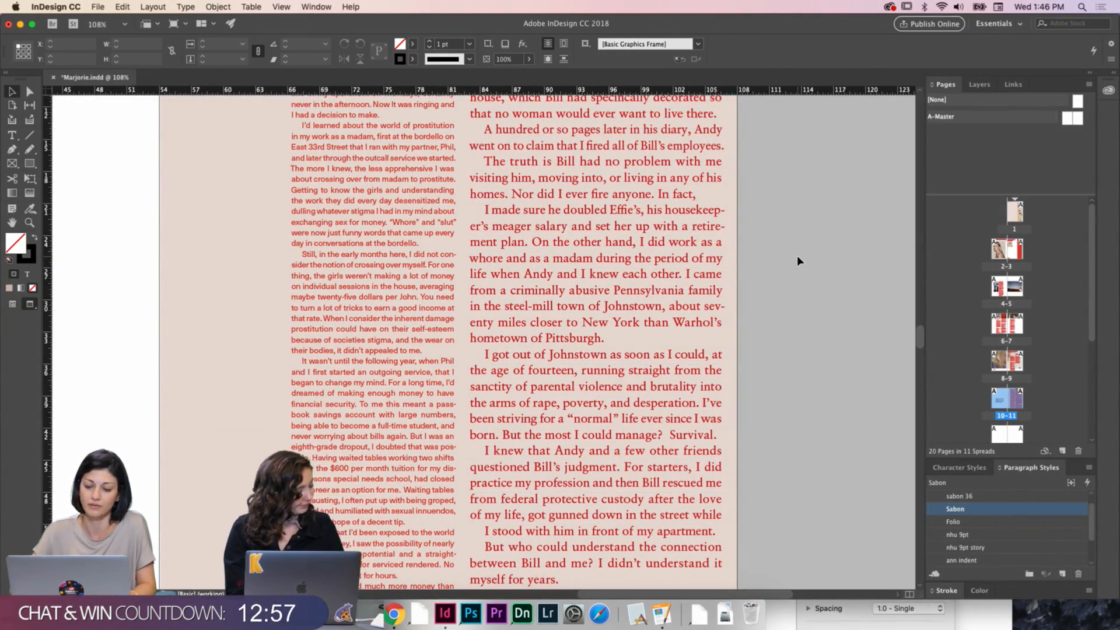
key(w)
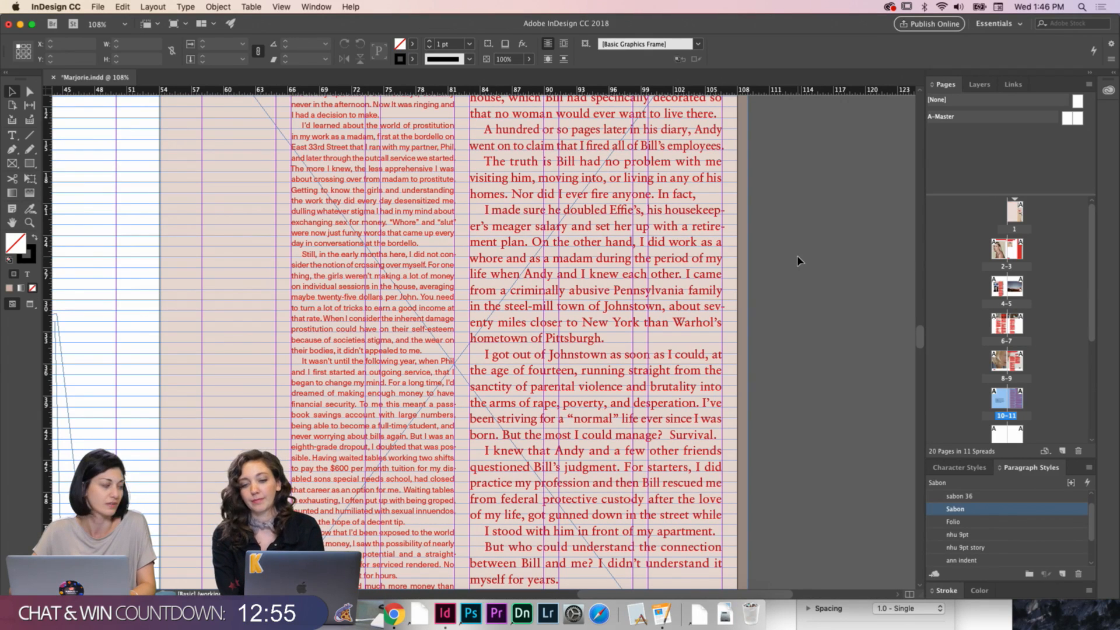
key(w)
key(w)
key(w)
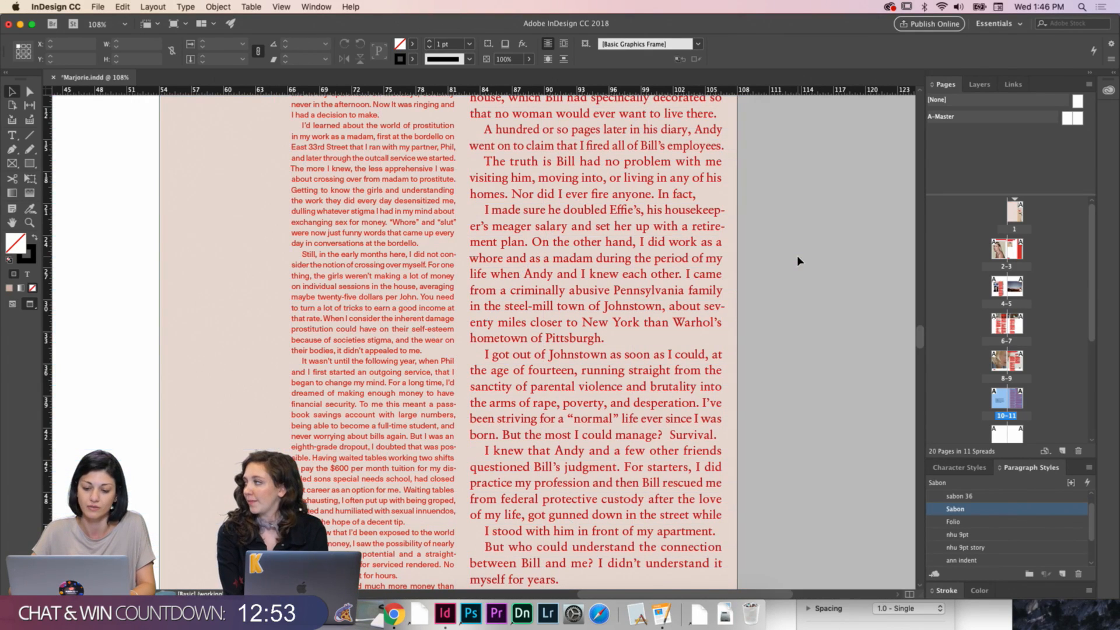
scroll(797, 255, down, 3)
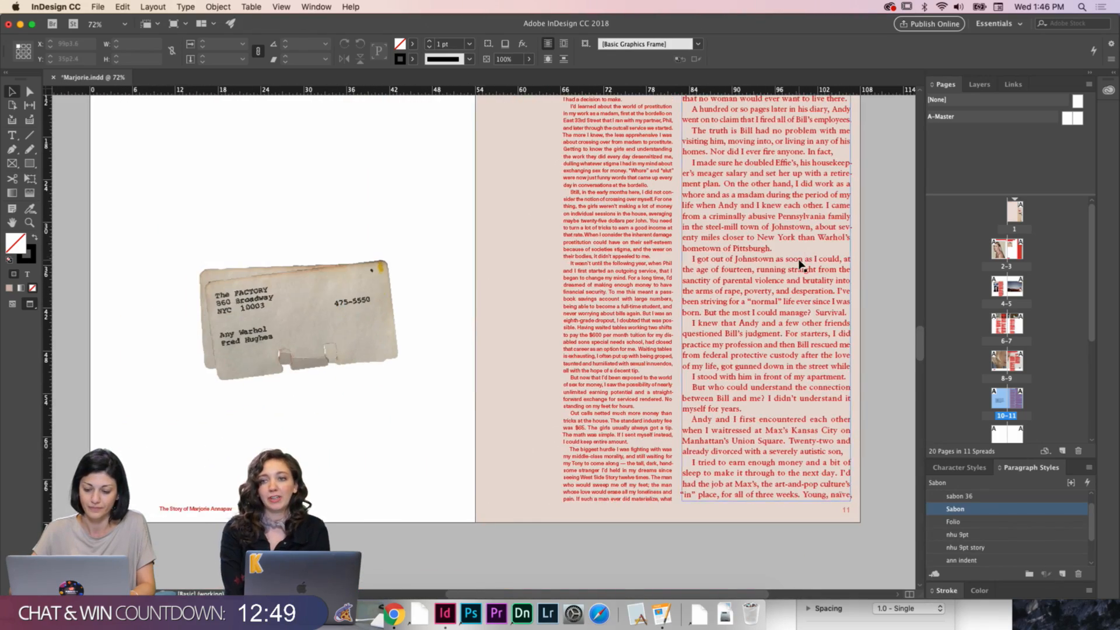
scroll(557, 295, down, 2)
key(w)
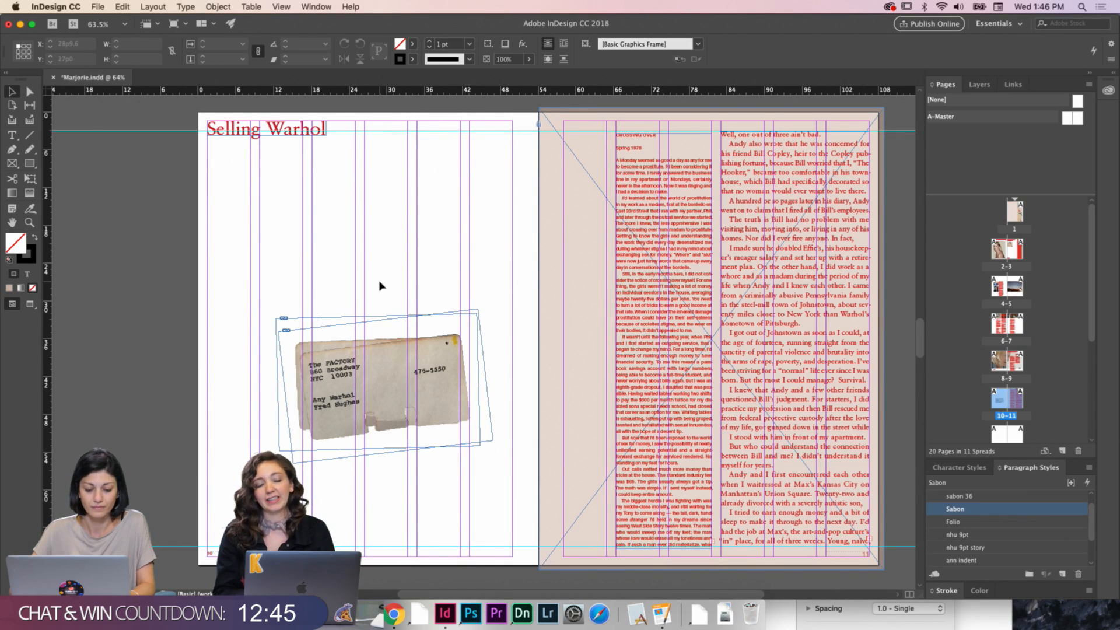
Copy the photography caption beside page 4's photos and paste it onto the Selling Warhol spread
scroll(350, 276, up, 5)
click(255, 190)
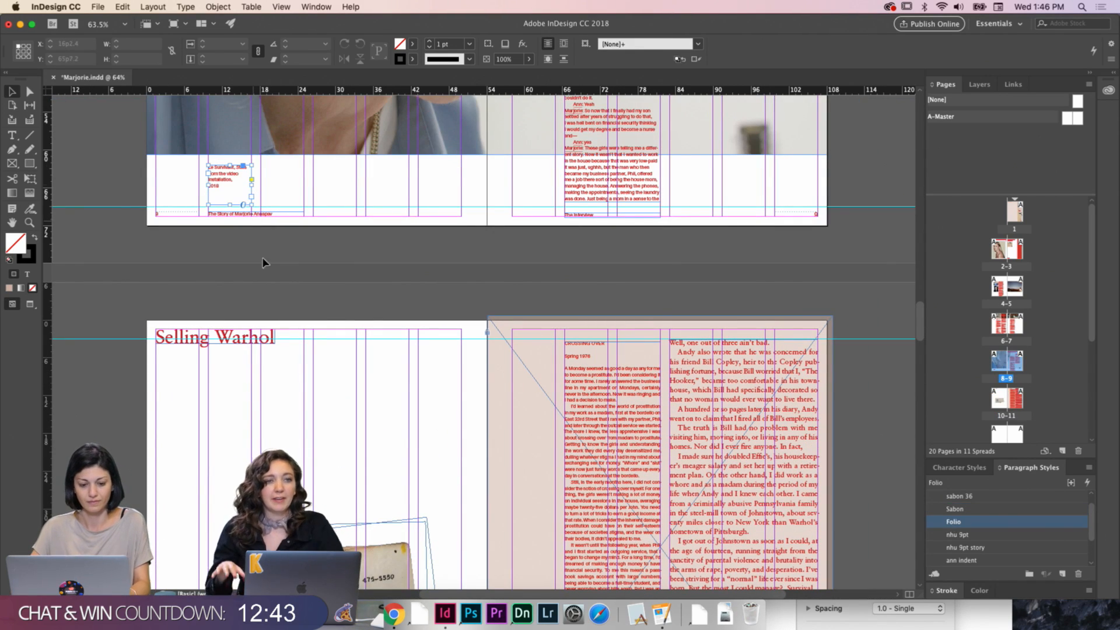
scroll(317, 354, up, 5)
scroll(318, 355, down, 10)
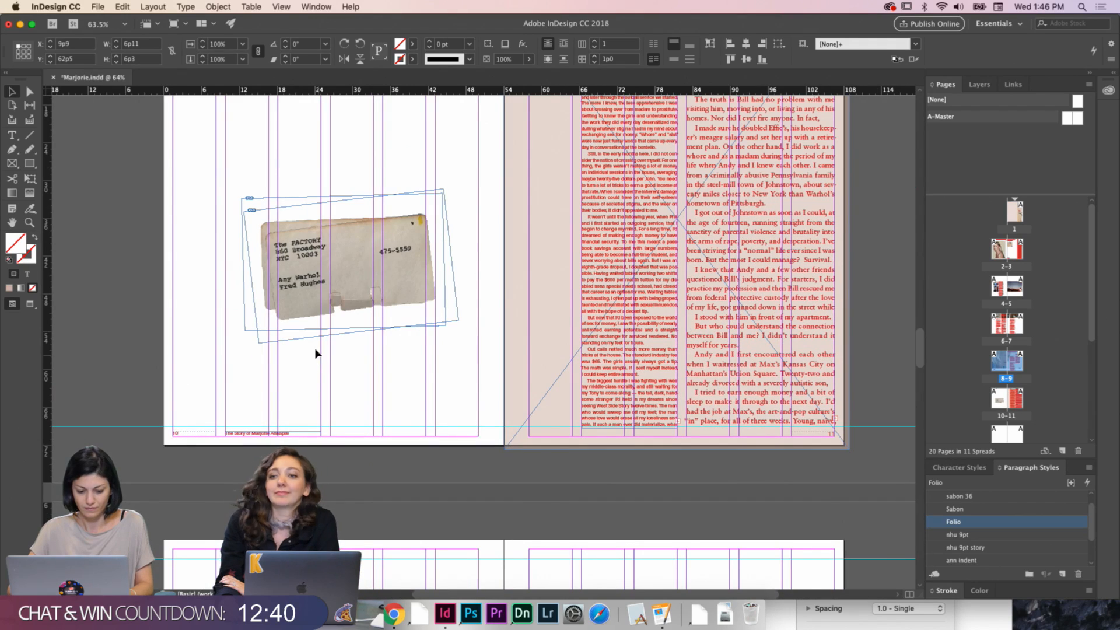
click(298, 182)
scroll(297, 182, down, 10)
scroll(298, 183, up, 15)
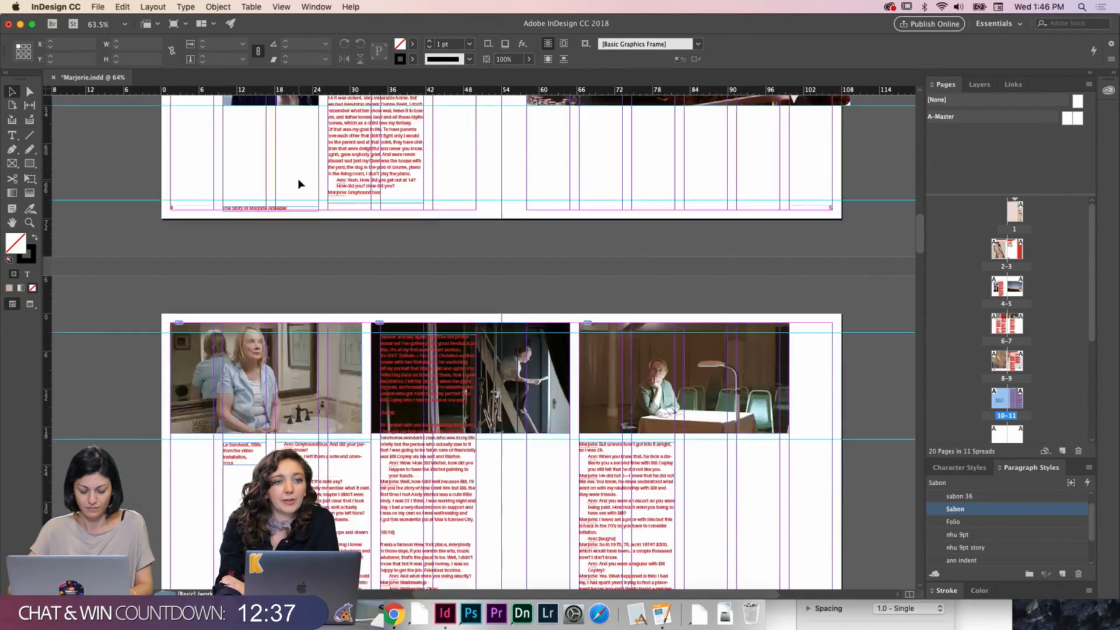
click(195, 167)
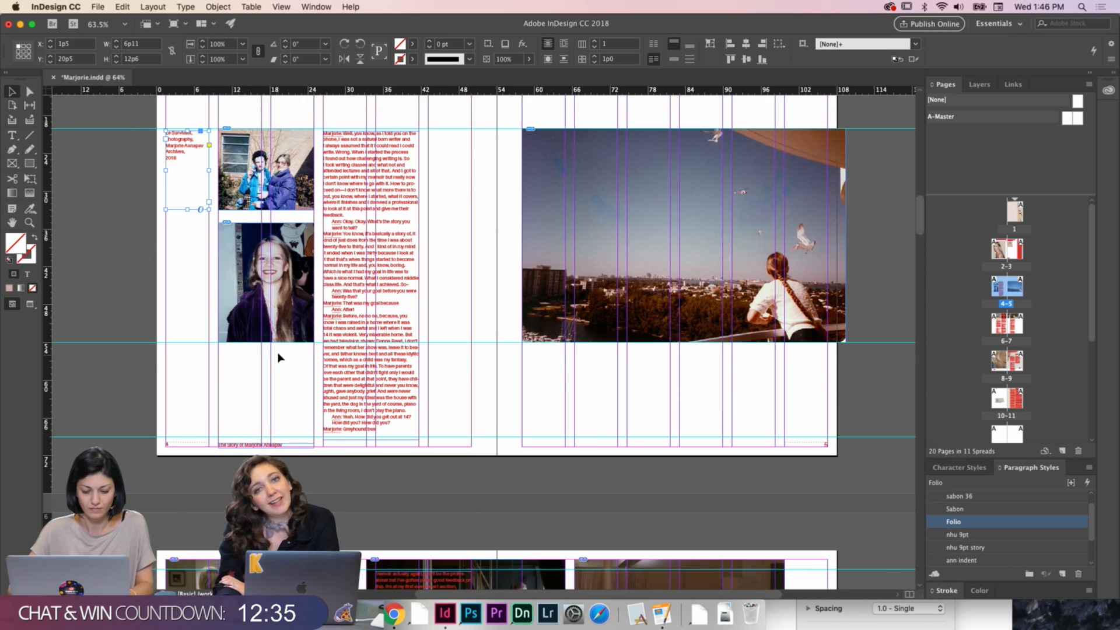
scroll(279, 356, down, 8)
scroll(278, 356, down, 15)
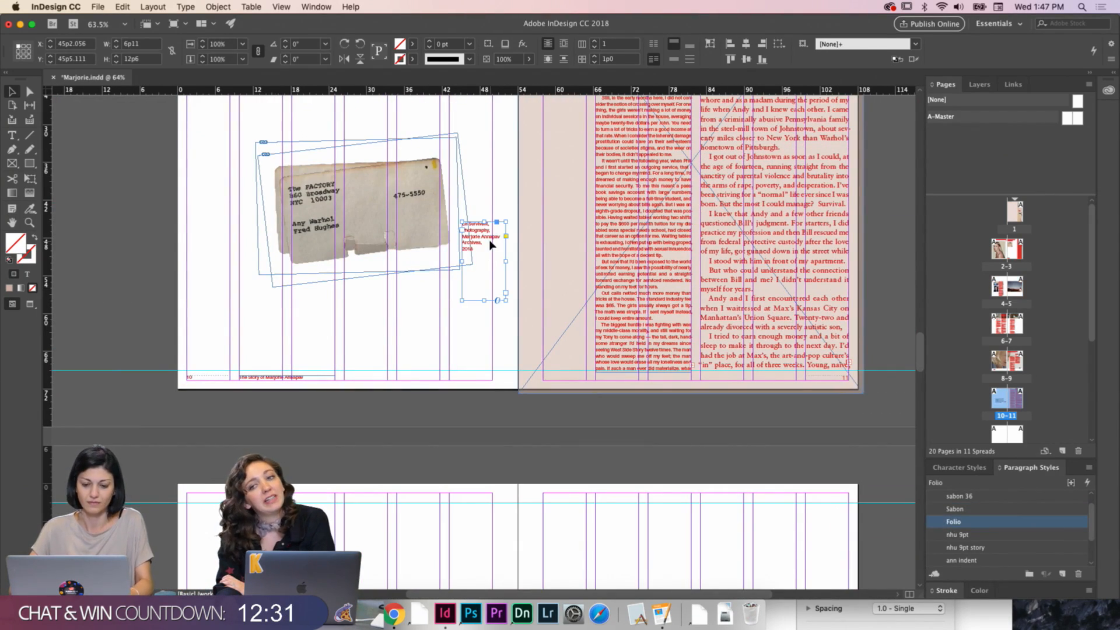
Place the pasted caption low on page 10 at X 9p9, aligned with the footer text, and shrink its frame to 5p6.876 high
drag(490, 241, 267, 327)
double_click(261, 390)
scroll(283, 366, up, 5)
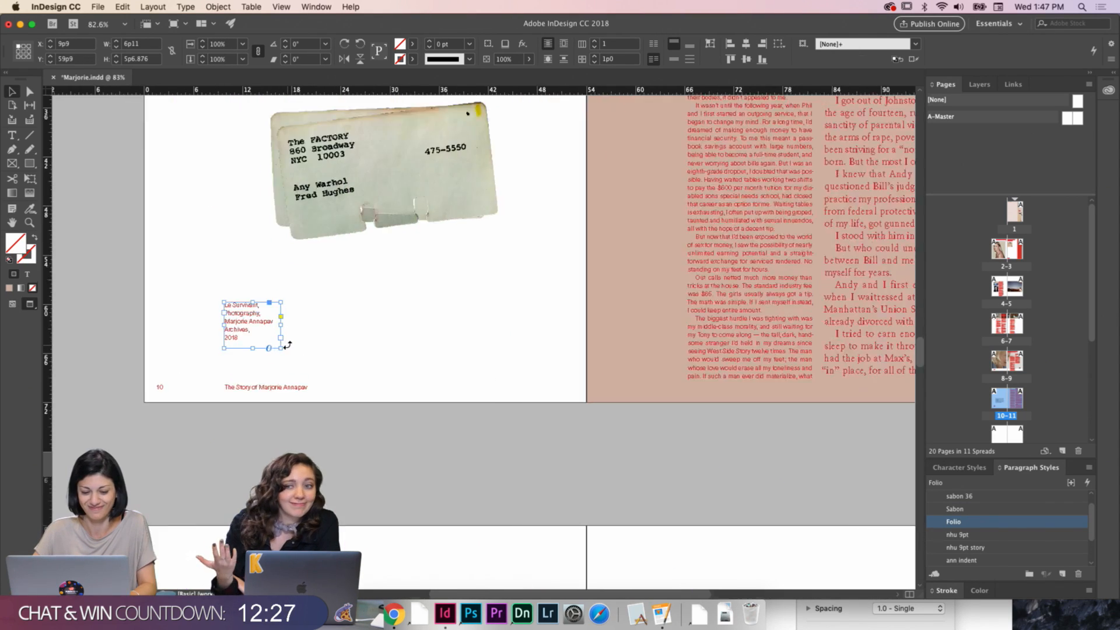
drag(233, 303, 235, 329)
click(358, 340)
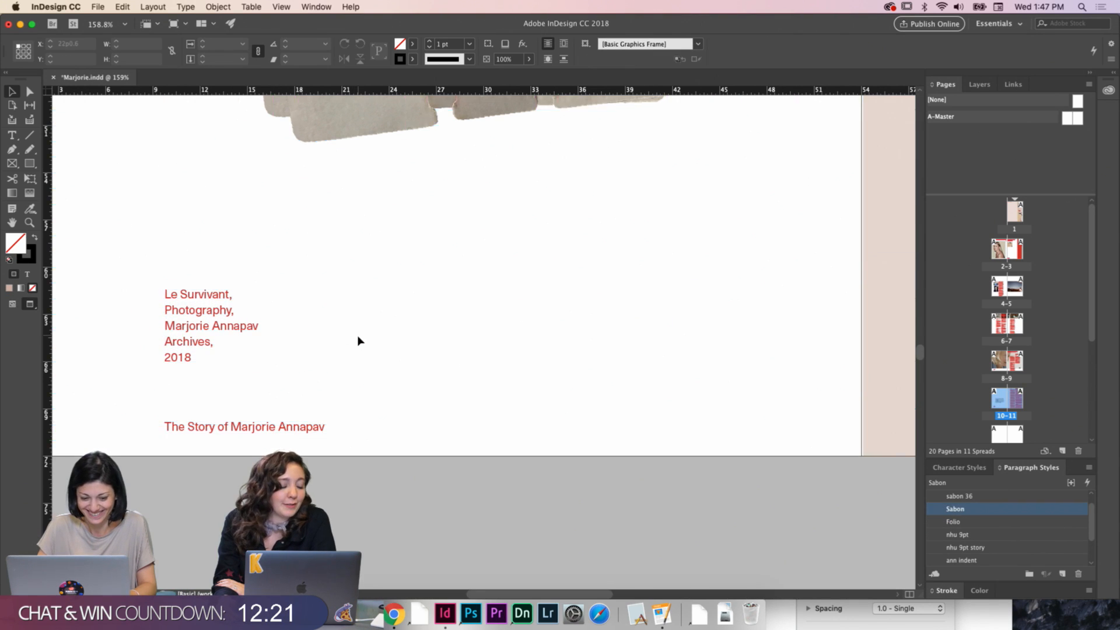
scroll(358, 340, down, 3)
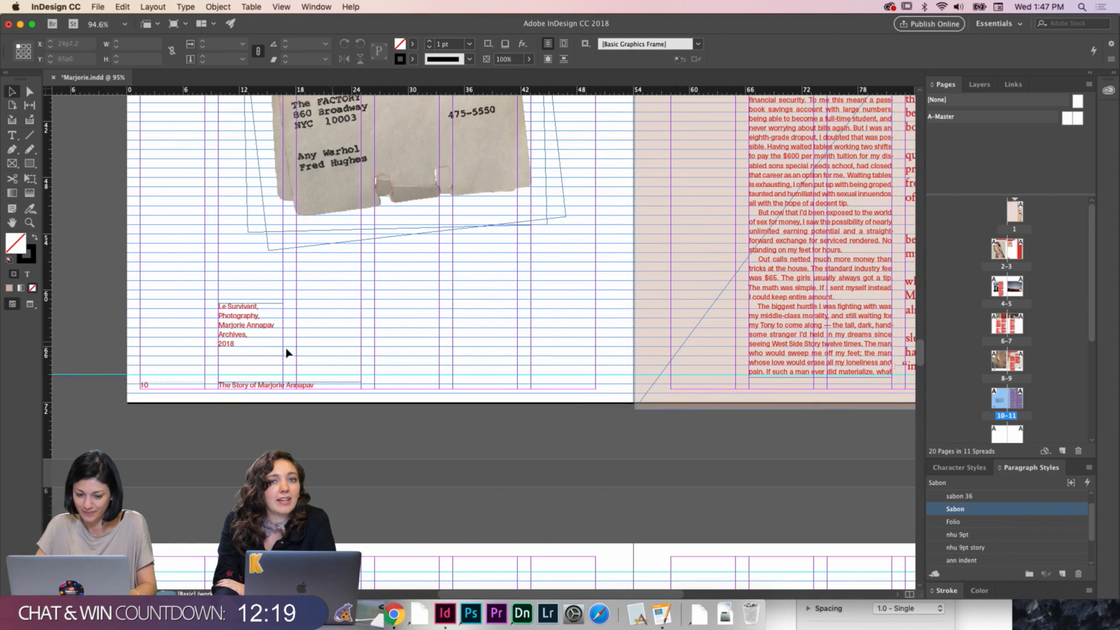
Move the page 10 caption up to Y 57p5, below the card image, and preview the whole spread
key(w)
key(w)
drag(260, 322, 261, 285)
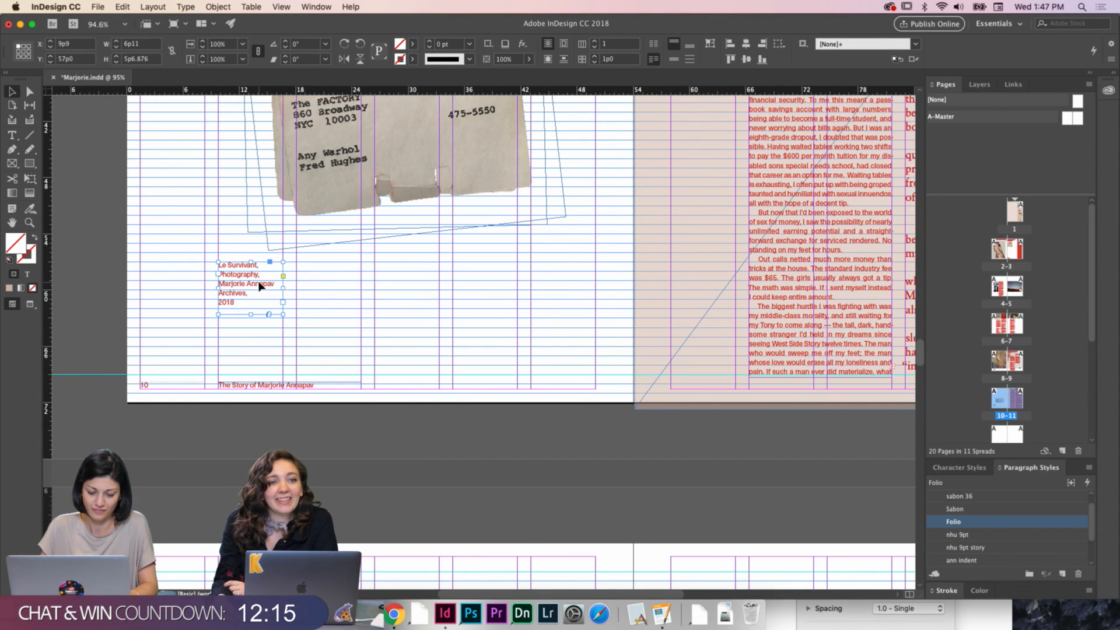
key(Down)
key(Down)
key(Down)
key(Down)
key(Down)
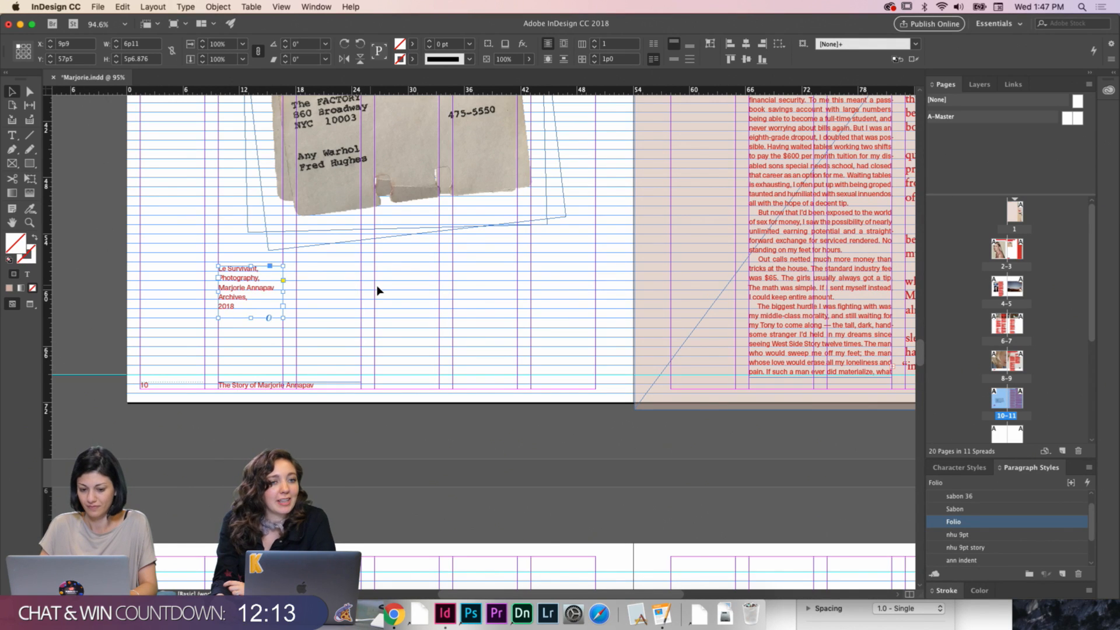
click(377, 290)
key(super+alt+0)
key(w)
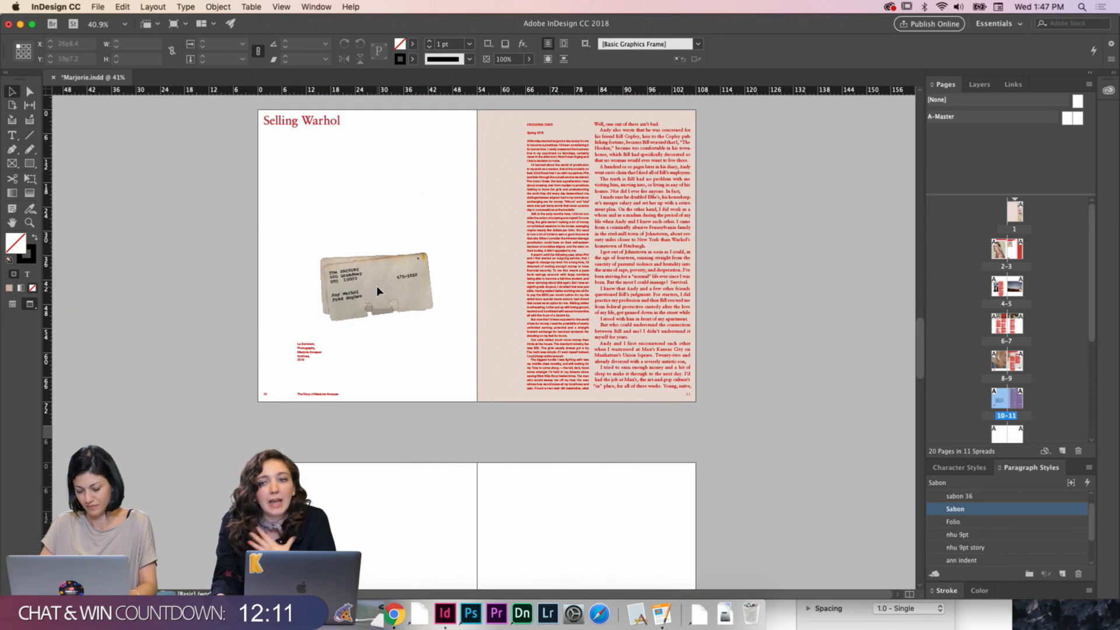
Copy the Y position 62p5 from page 8's caption and apply it to page 10's caption
scroll(377, 290, up, 5)
scroll(377, 290, down, 3)
key(w)
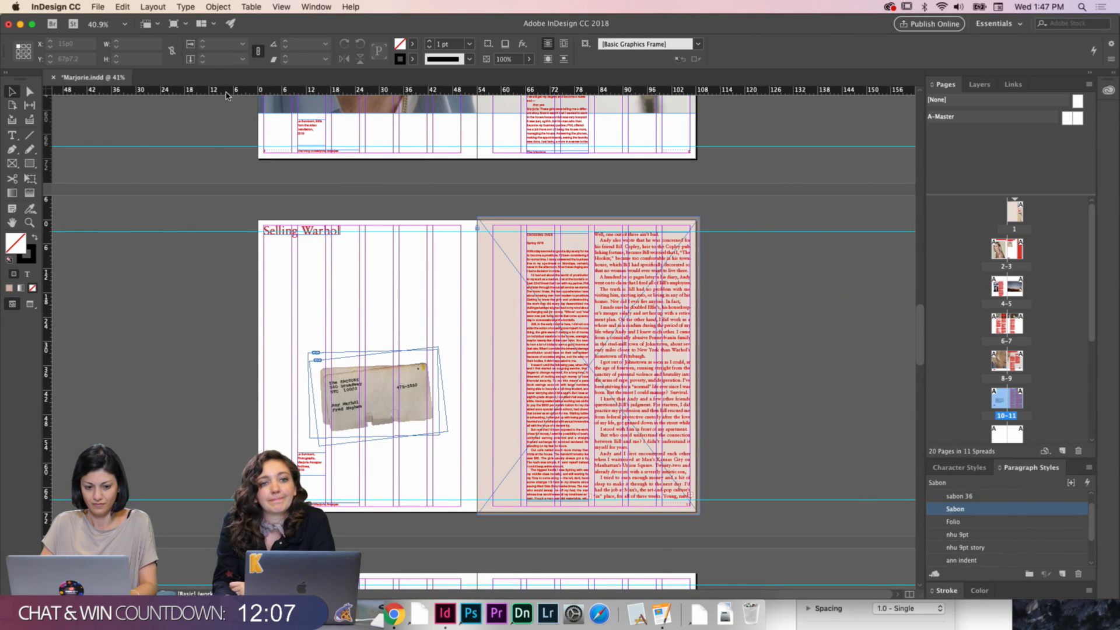
click(313, 132)
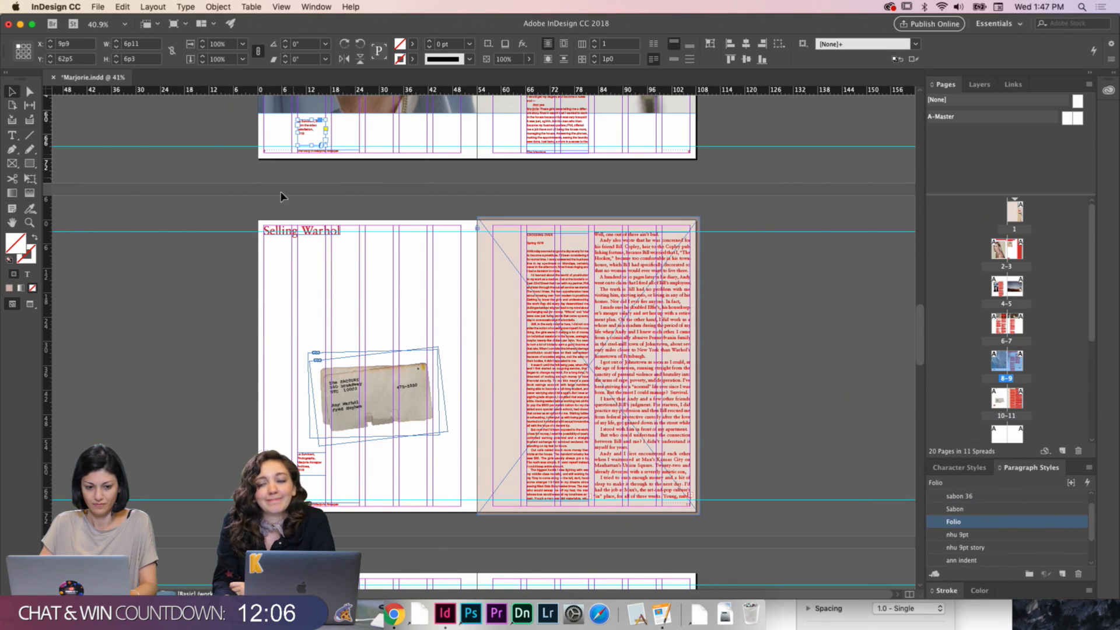
click(86, 61)
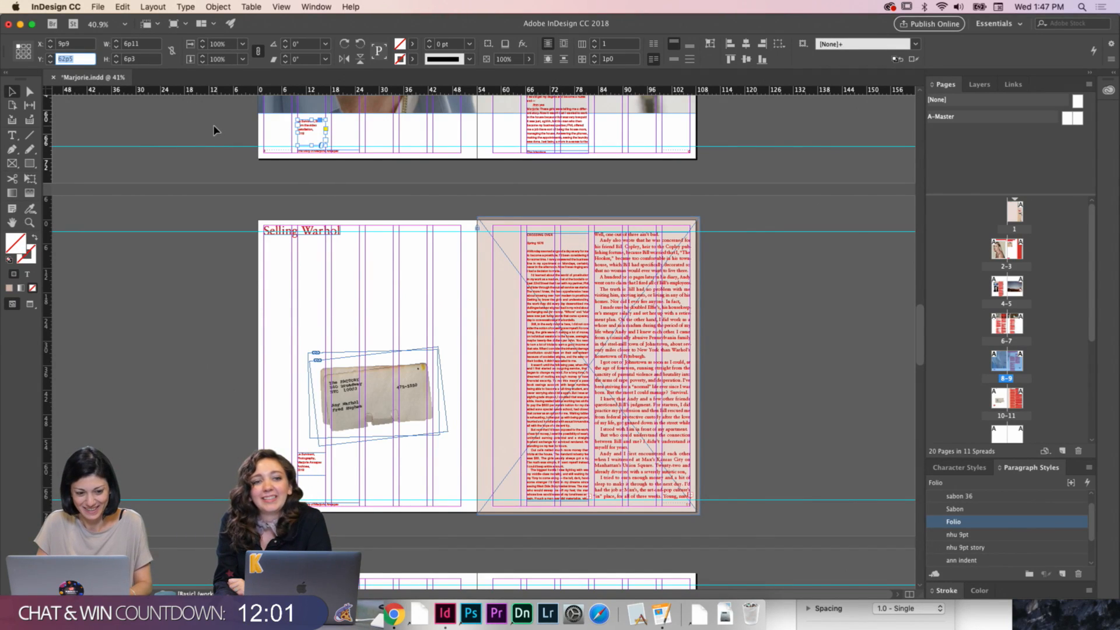
click(316, 464)
double_click(70, 59)
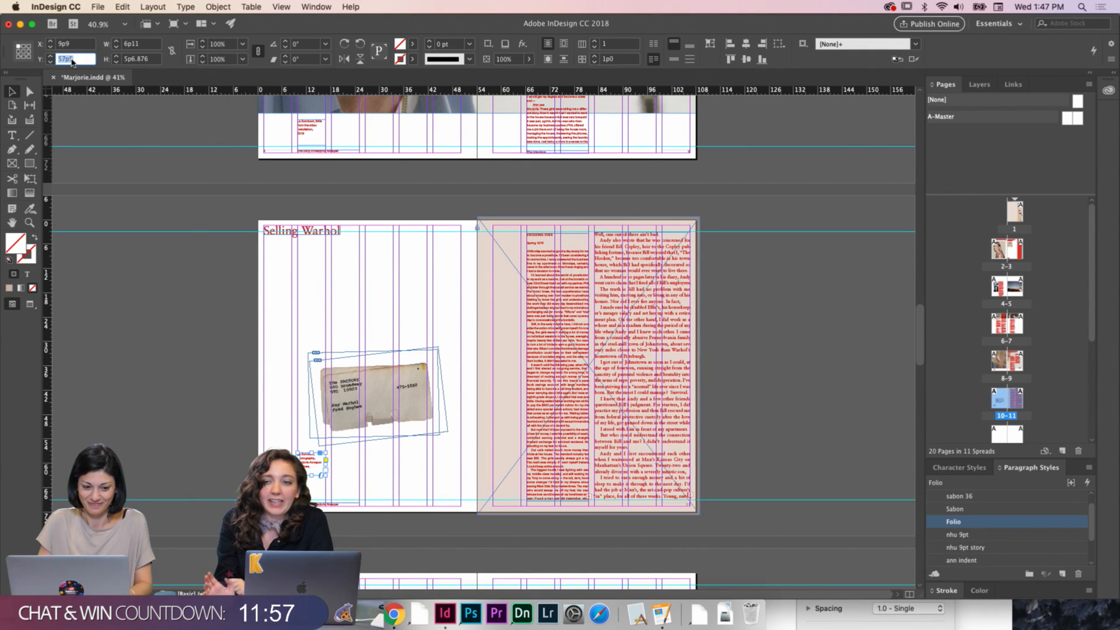
key(Return)
click(193, 287)
key(w)
scroll(255, 318, down, 5)
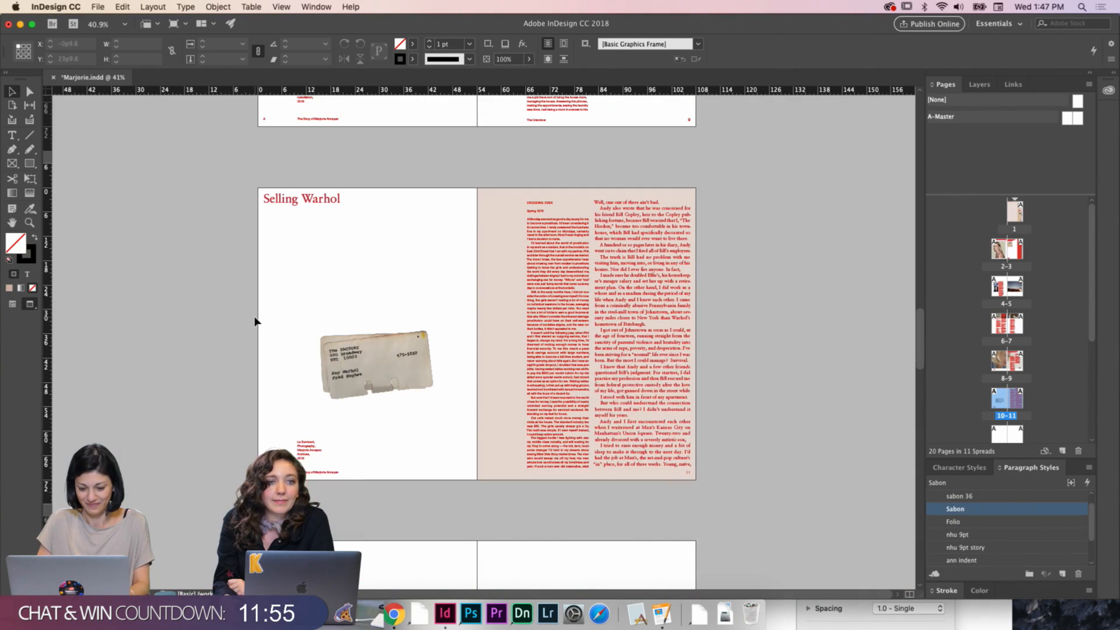
Examine the Selling Warhol spread and the blank spread below it, both in preview and with guides shown
scroll(254, 320, down, 3)
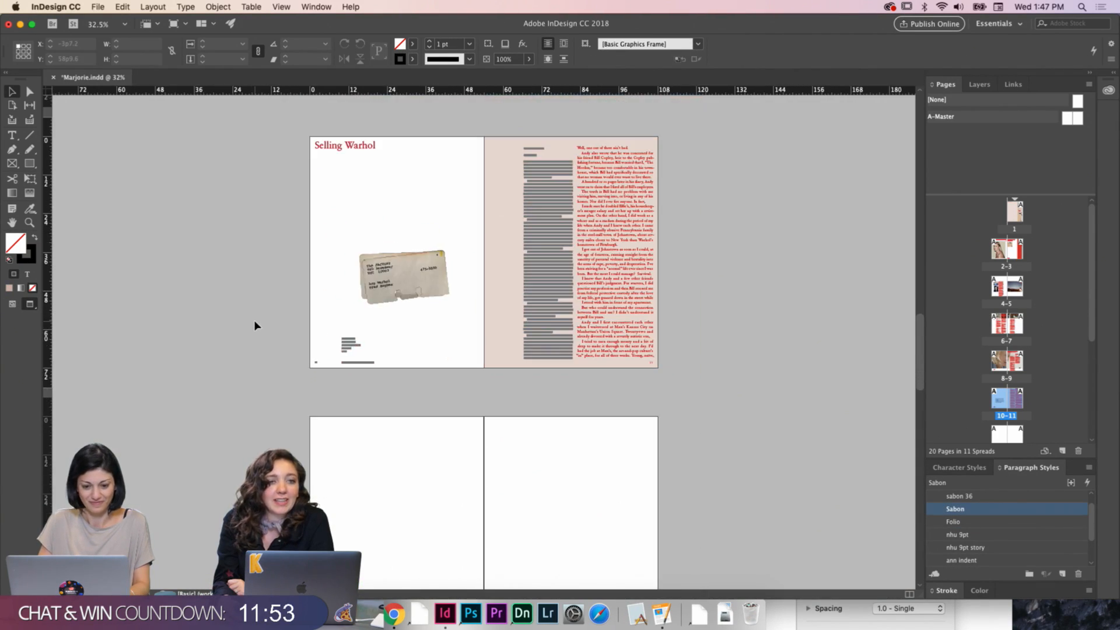
scroll(254, 320, down, 3)
key(w)
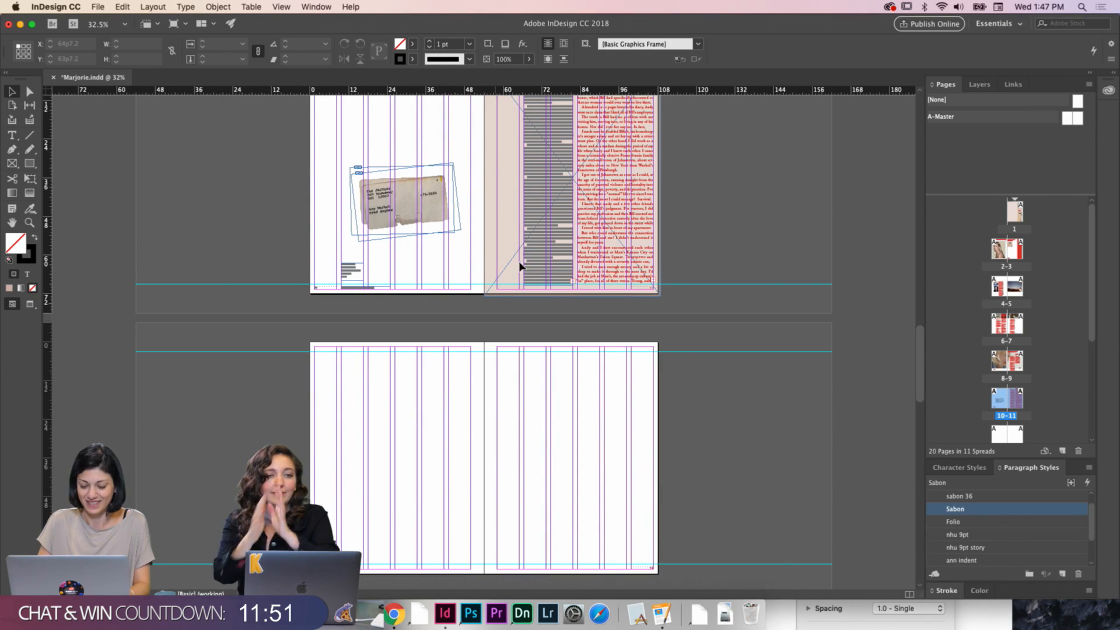
key(w)
scroll(461, 377, up, 2)
scroll(461, 377, up, 1)
key(w)
scroll(464, 350, up, 2)
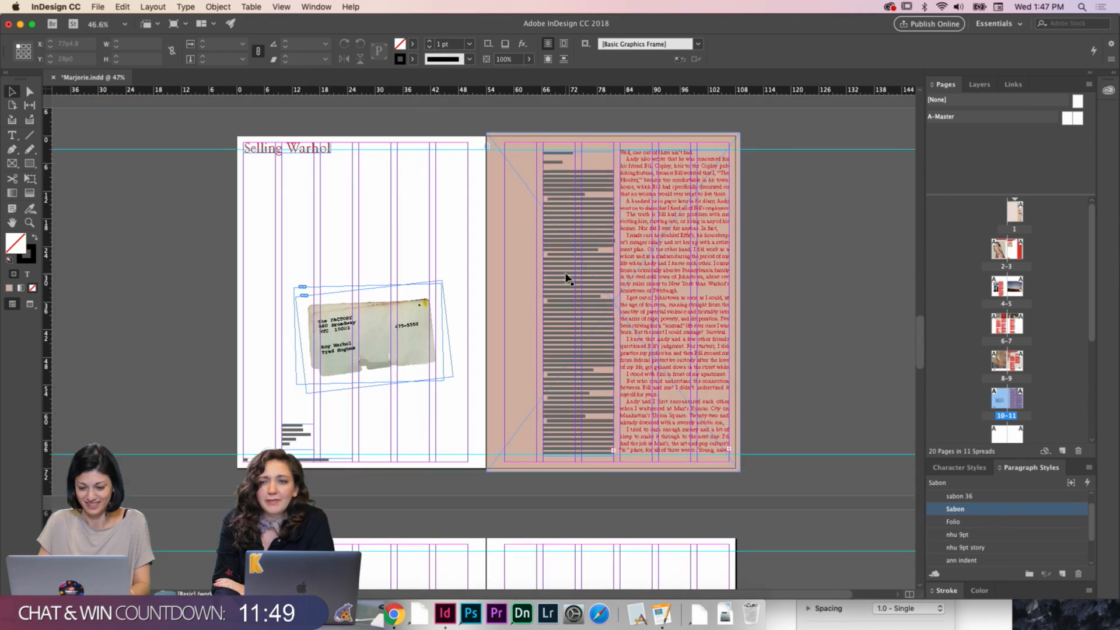
key(w)
scroll(786, 278, right, 2)
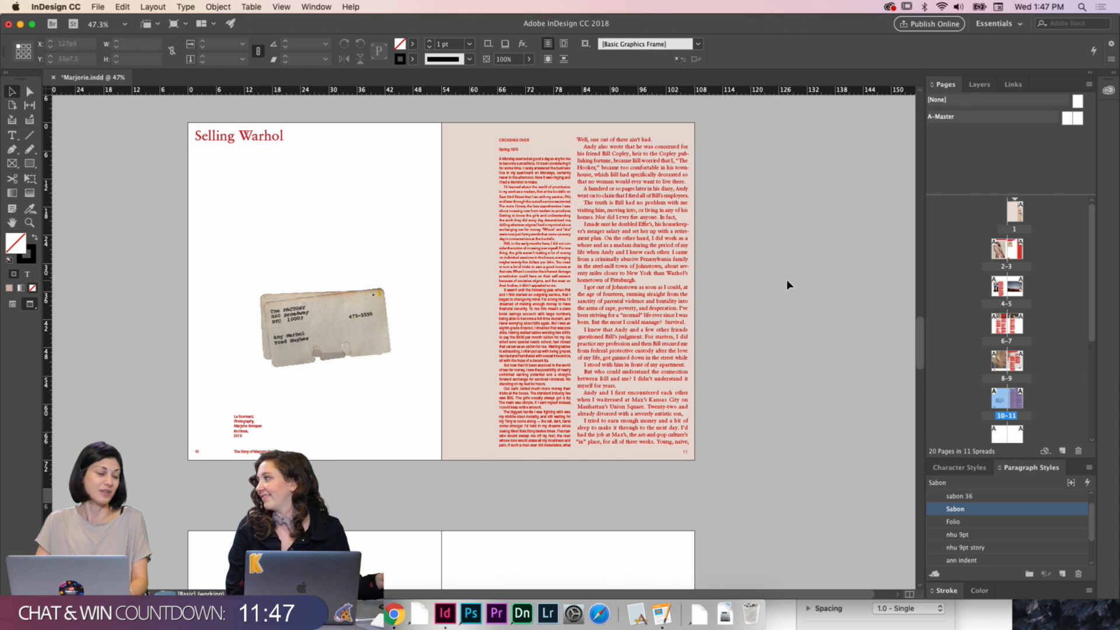
key(w)
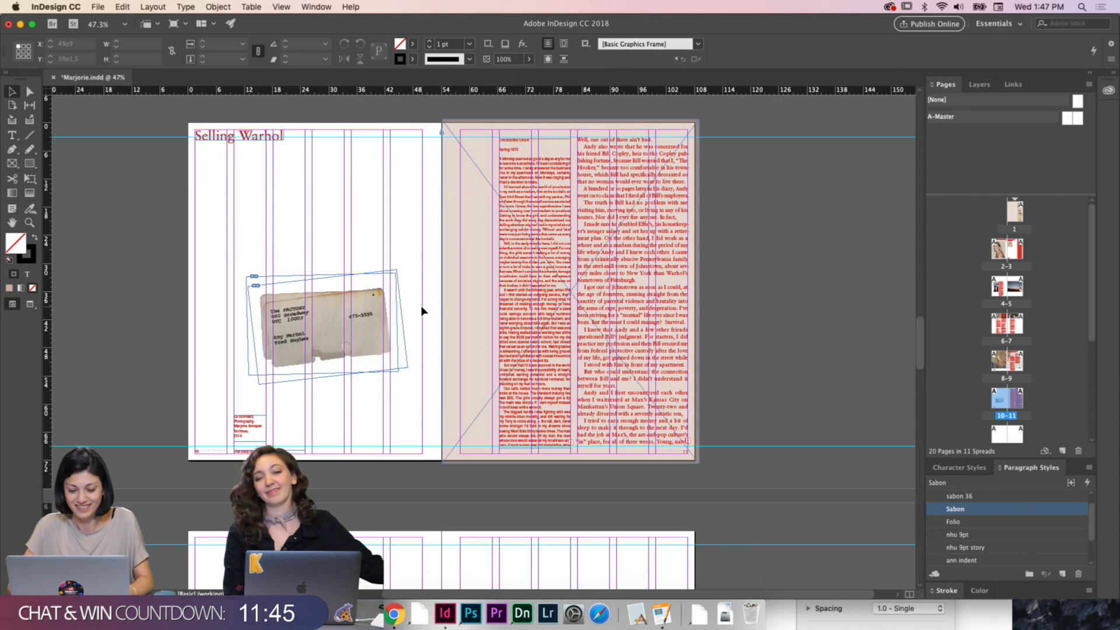
key(w)
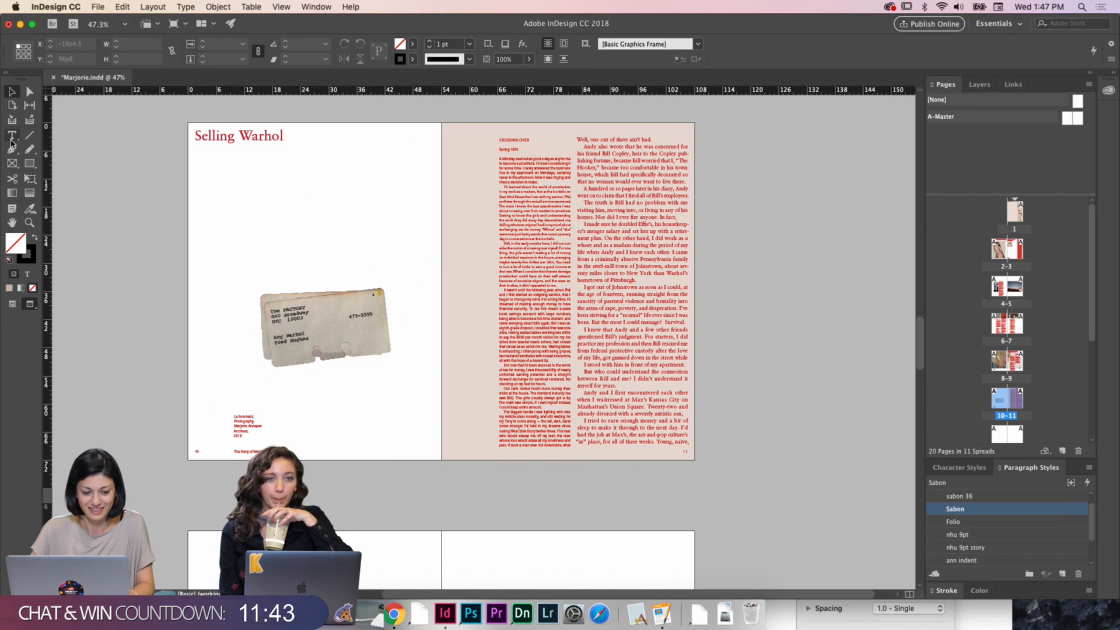
Switch to Finder and open the quotes document from the COPY folder
click(323, 549)
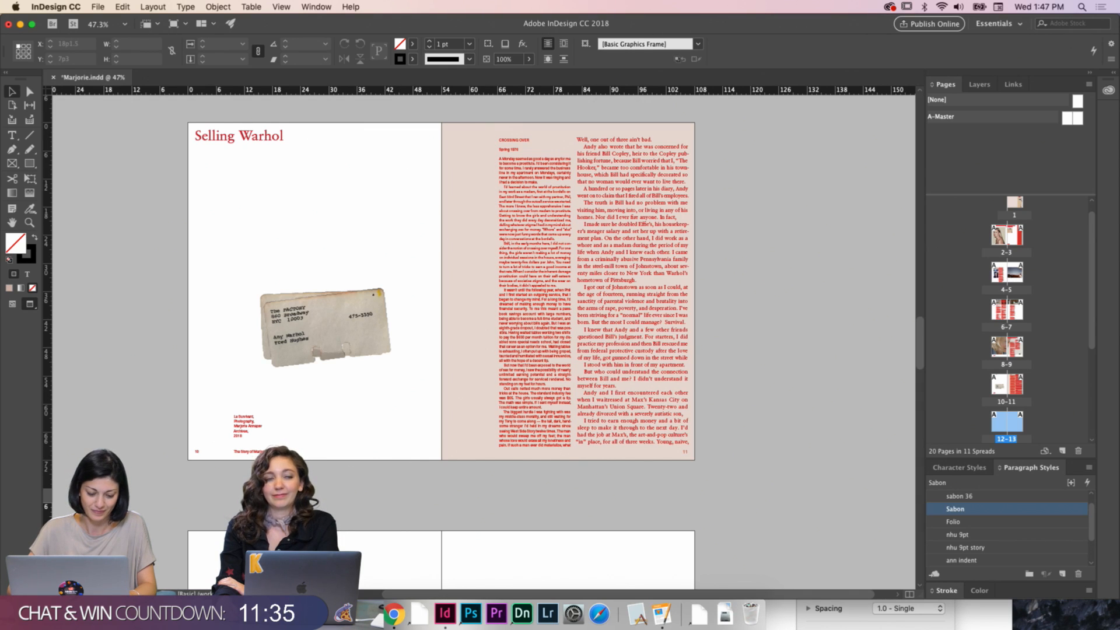
key(super+Tab)
click(678, 434)
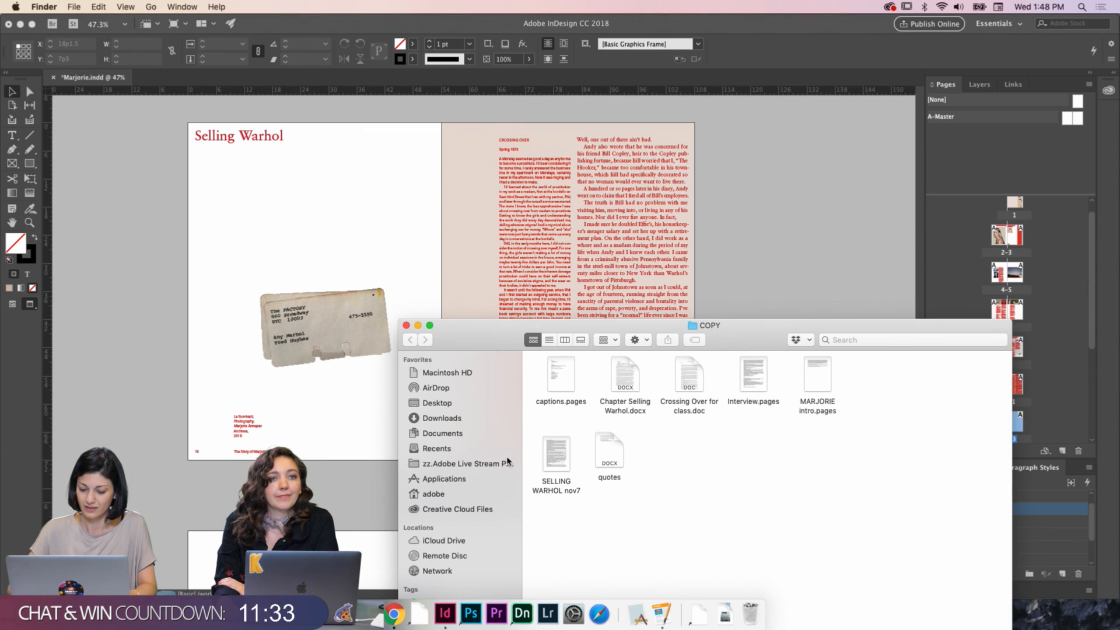
double_click(619, 451)
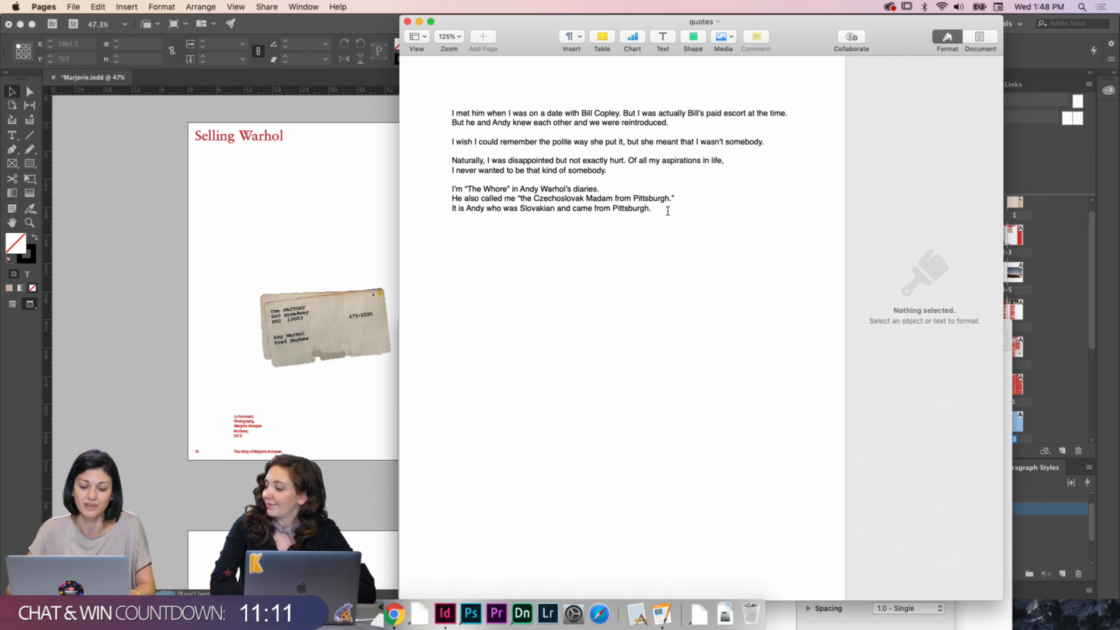
Copy the line starting "I wish I could remember the polite way she put it" and switch back to InDesign
drag(685, 127, 610, 114)
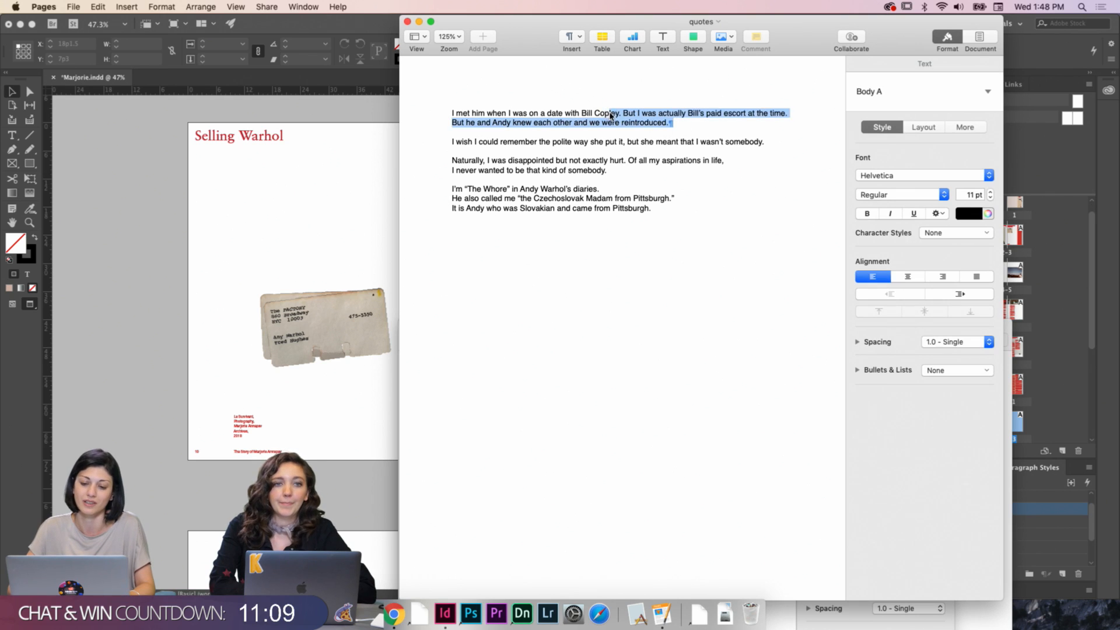
click(662, 132)
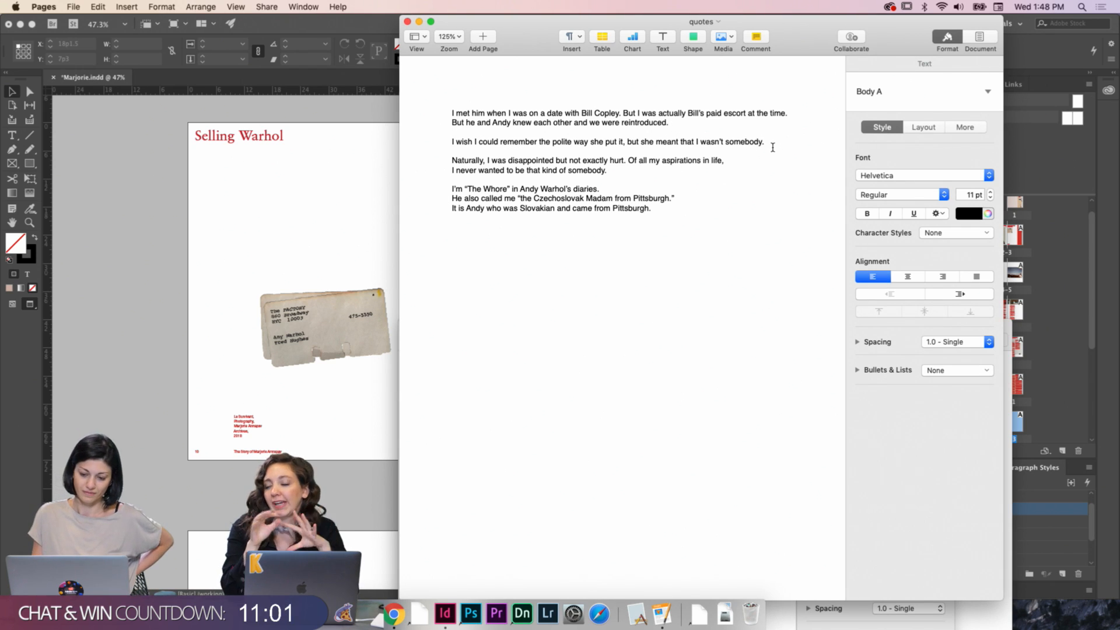
drag(773, 144, 415, 138)
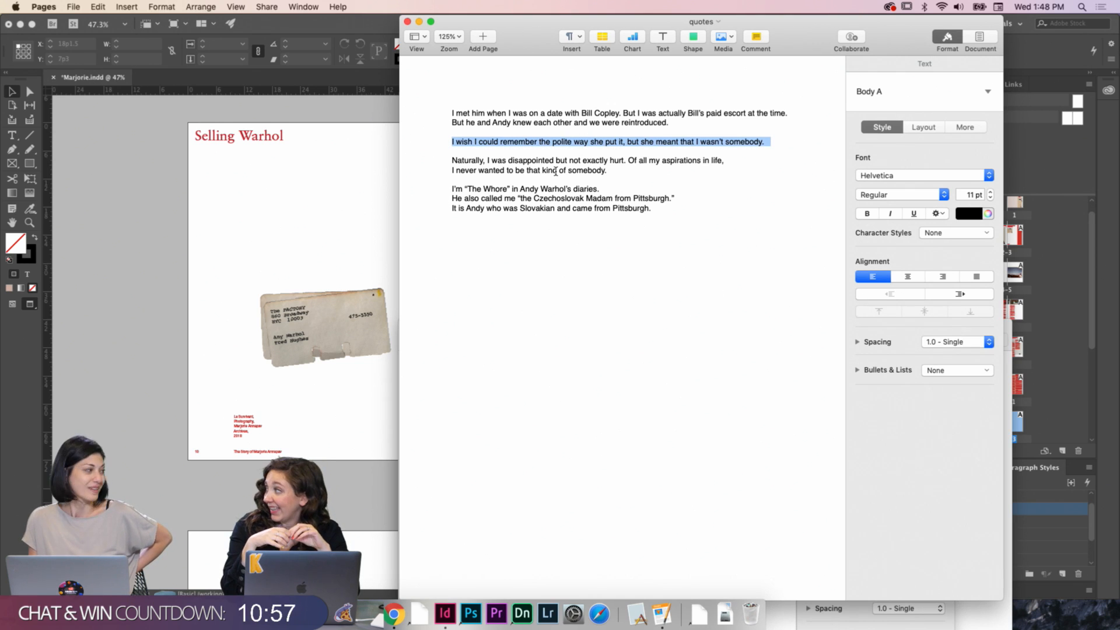
click(660, 170)
drag(785, 144, 445, 143)
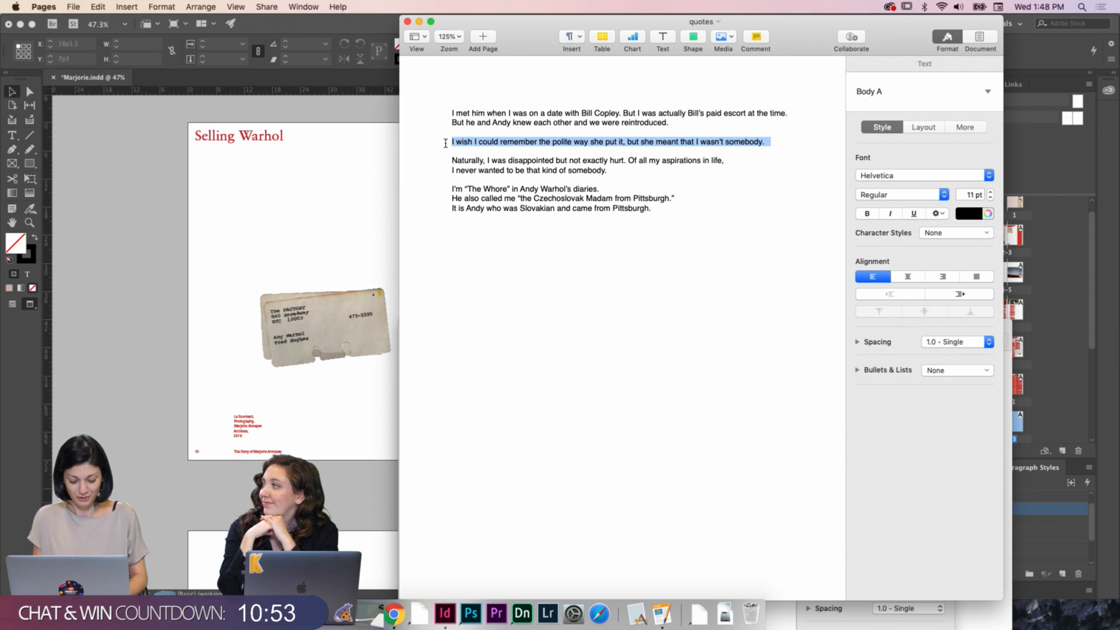
click(385, 151)
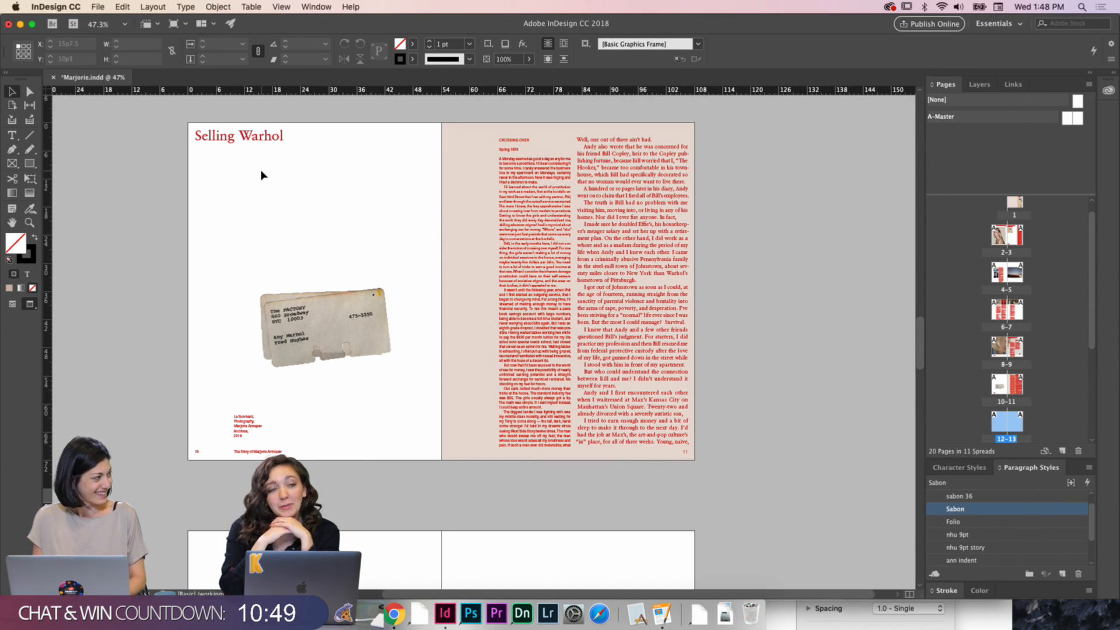
Paste the quote and place its frame above the card image on page 10, at X 18p1, Y 13p9 and 23p7 wide
key(super+v)
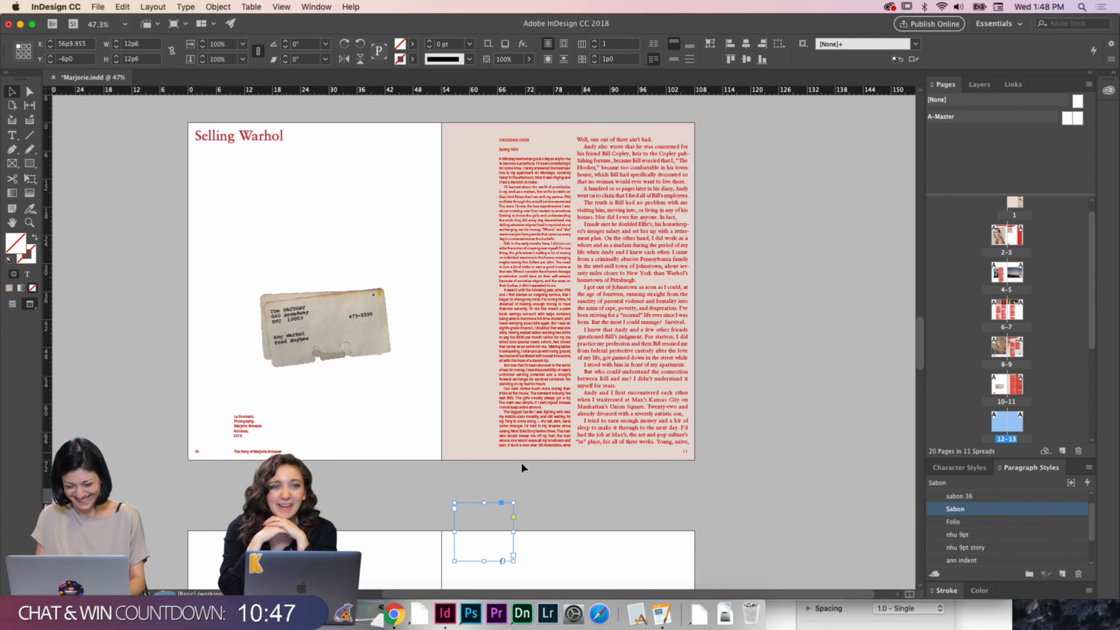
key(w)
drag(493, 530, 381, 219)
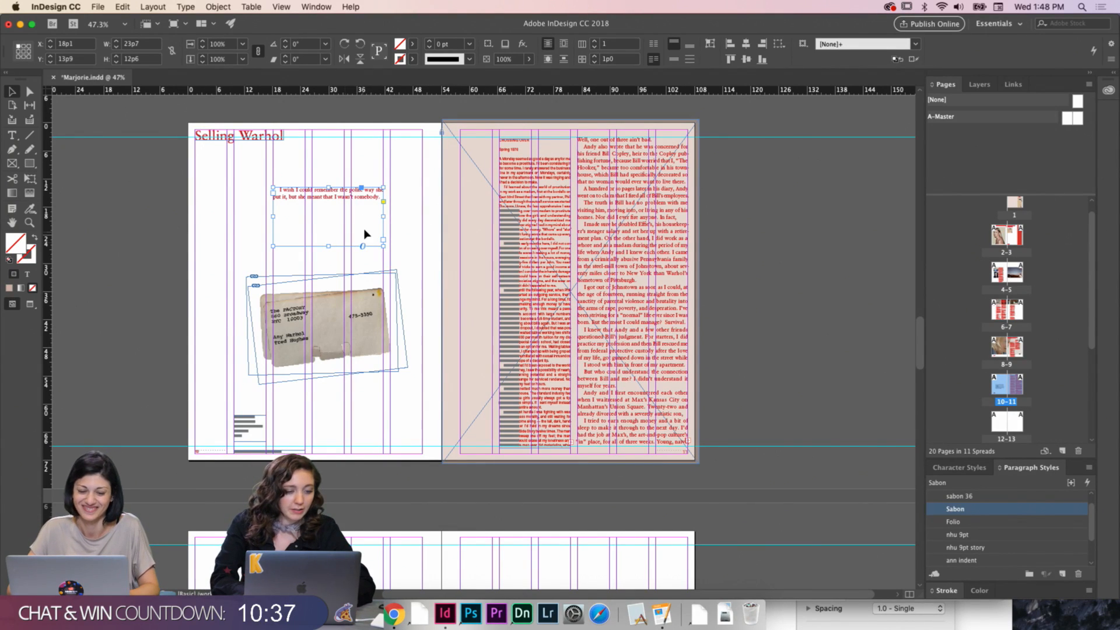
Apply the sabon 36 paragraph style to the quote and widen its frame to 51p0, starting at X 9p9
click(957, 497)
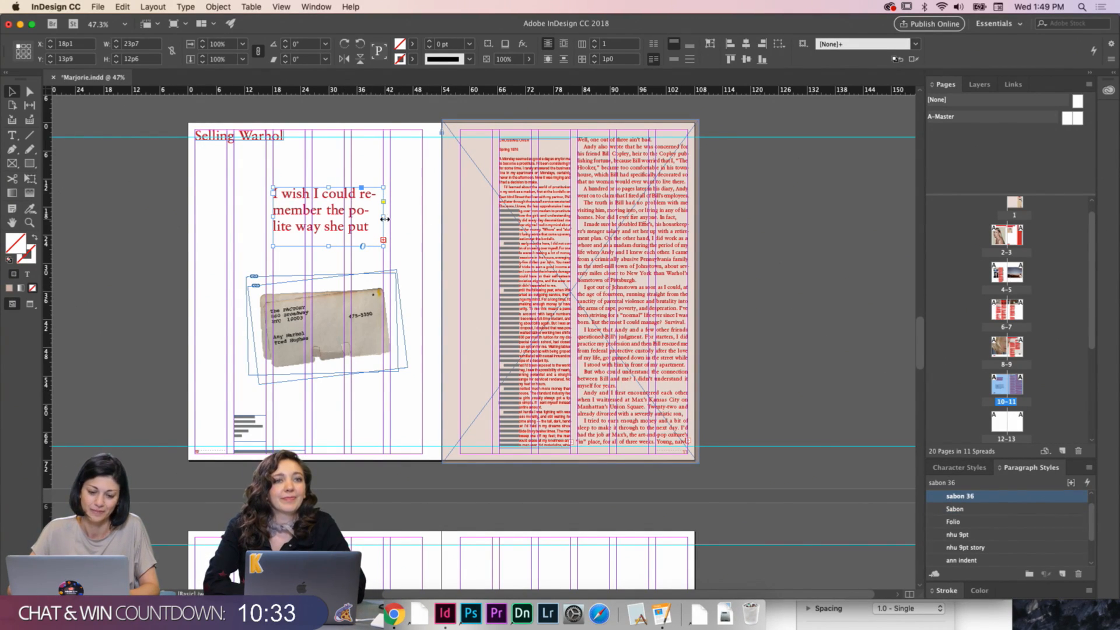
drag(384, 218, 472, 224)
drag(274, 218, 234, 219)
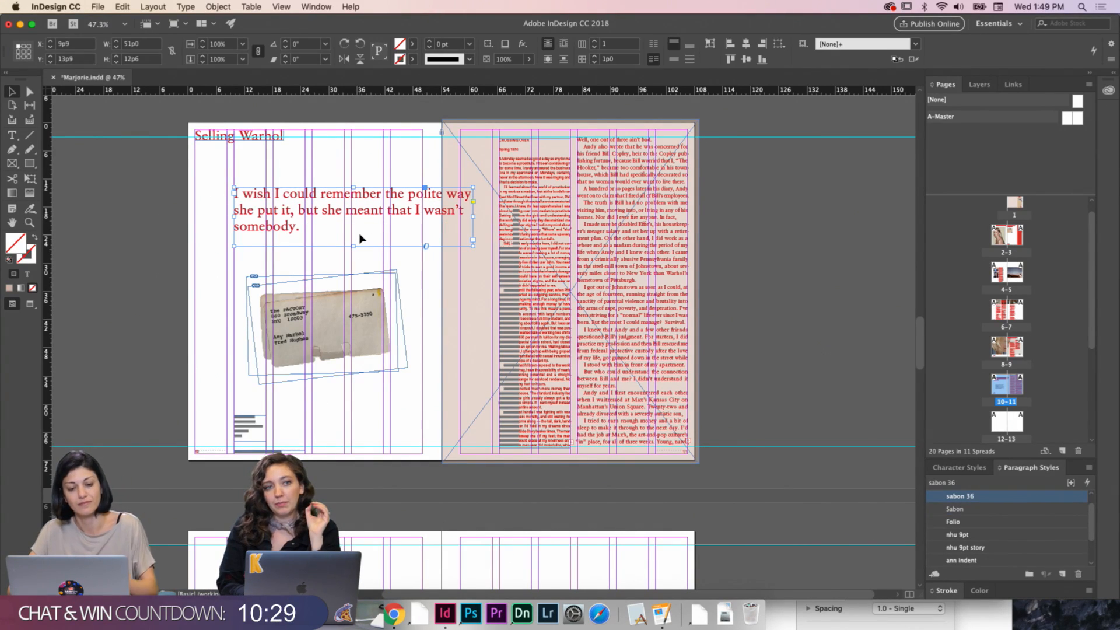
Set the last word of the pull quote, "somebody.", in Italic
double_click(299, 231)
drag(247, 231, 219, 234)
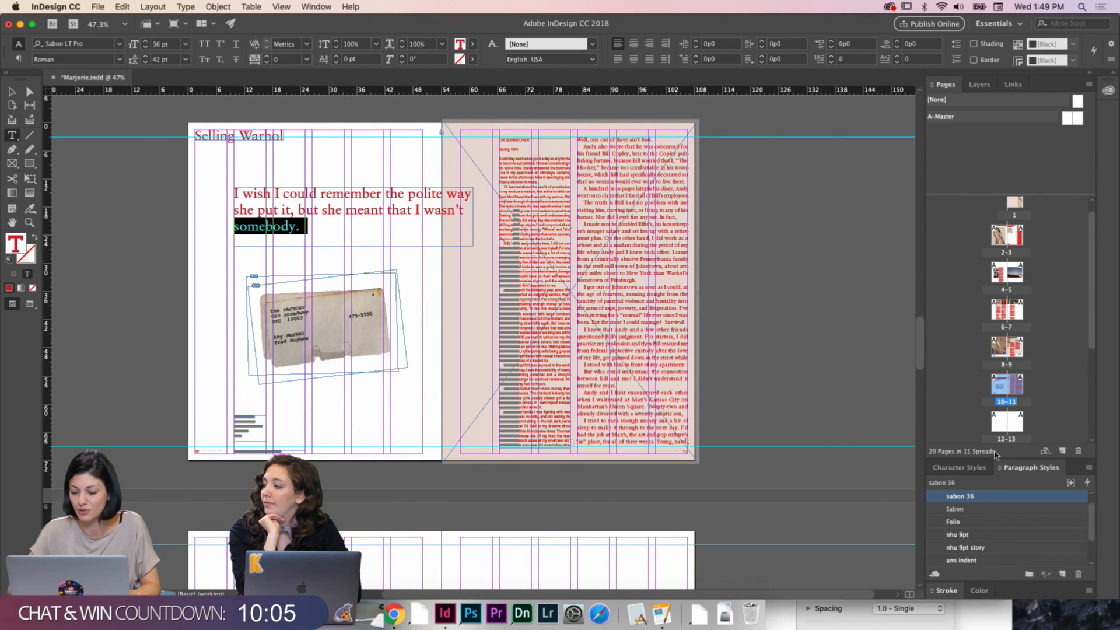
click(963, 467)
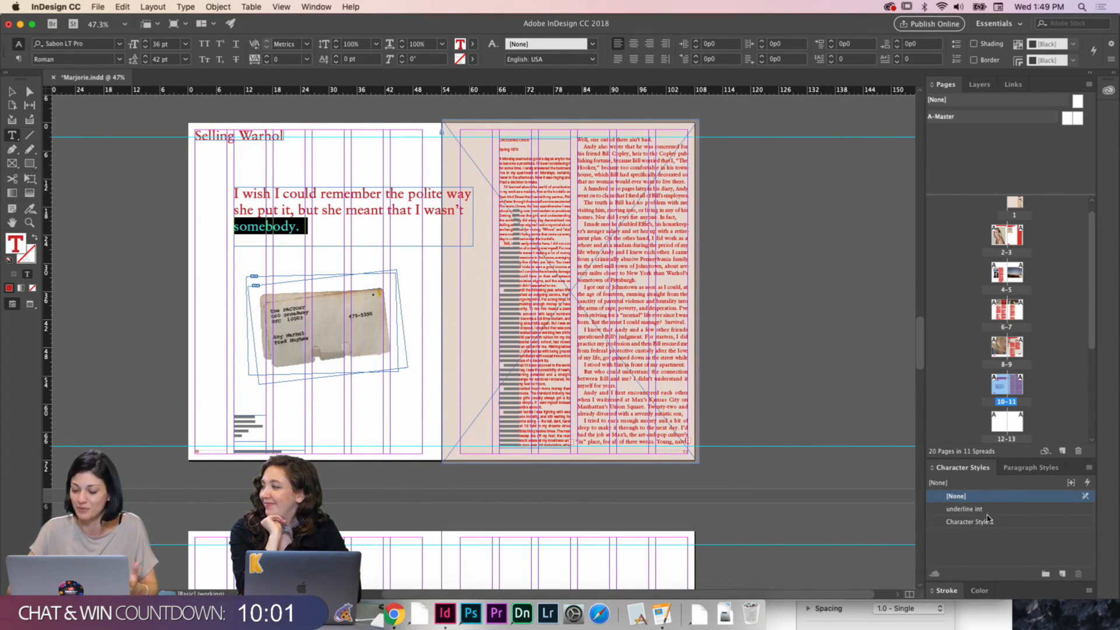
click(30, 92)
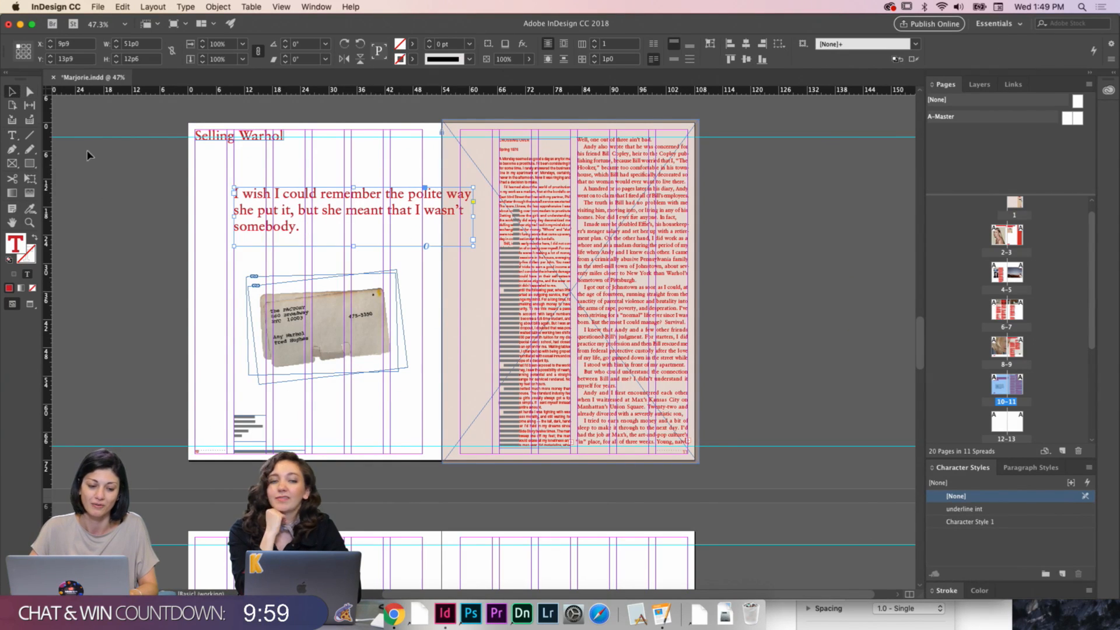
double_click(290, 227)
triple_click(290, 227)
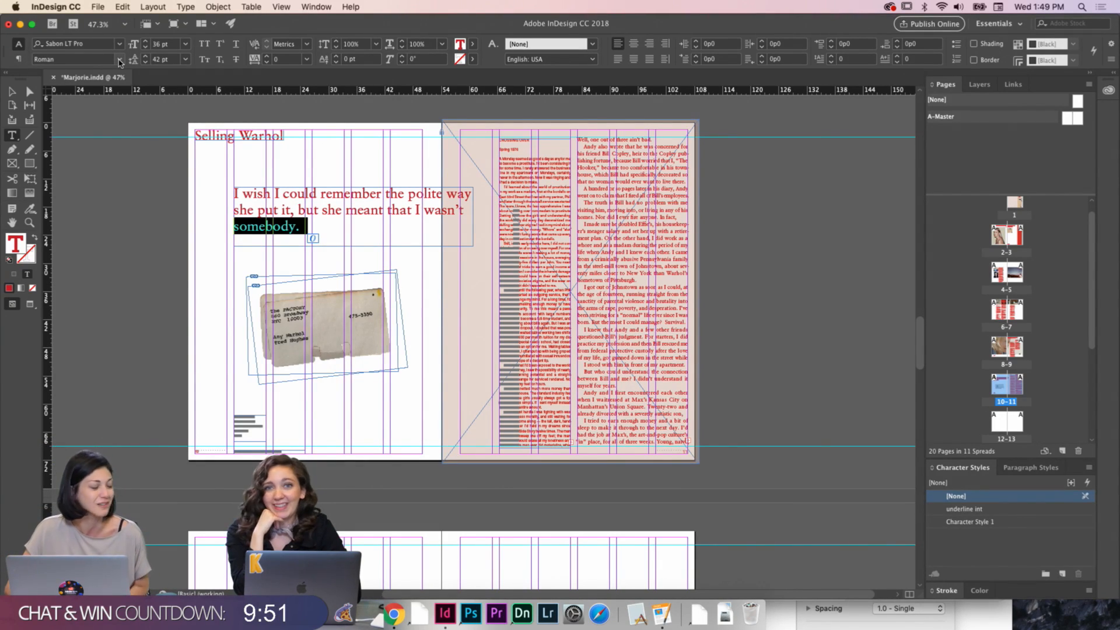
click(305, 218)
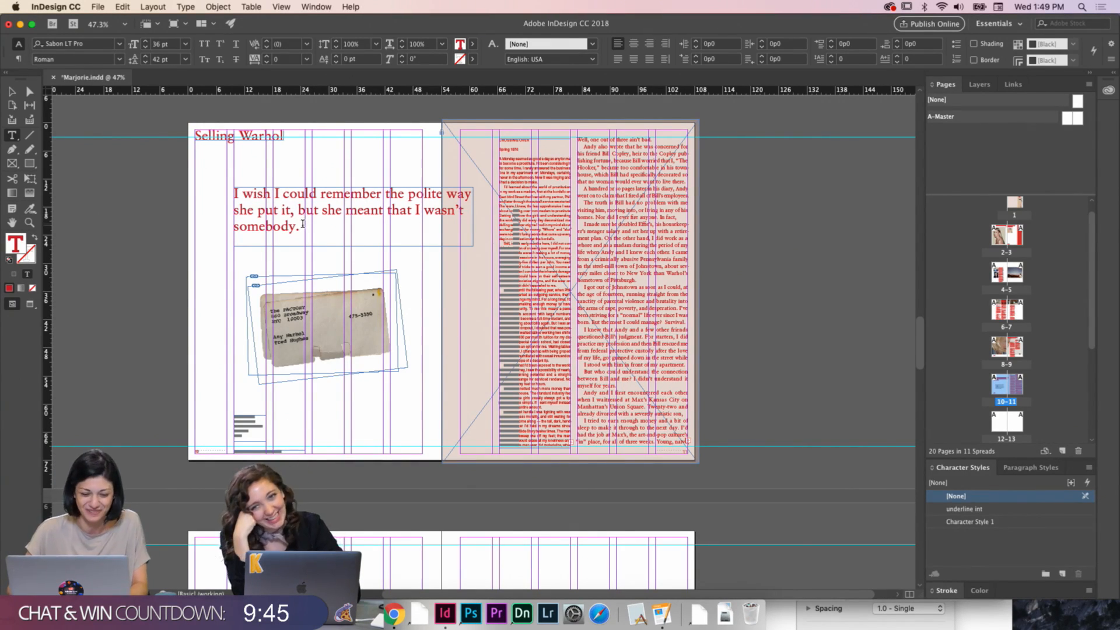
drag(302, 224, 197, 225)
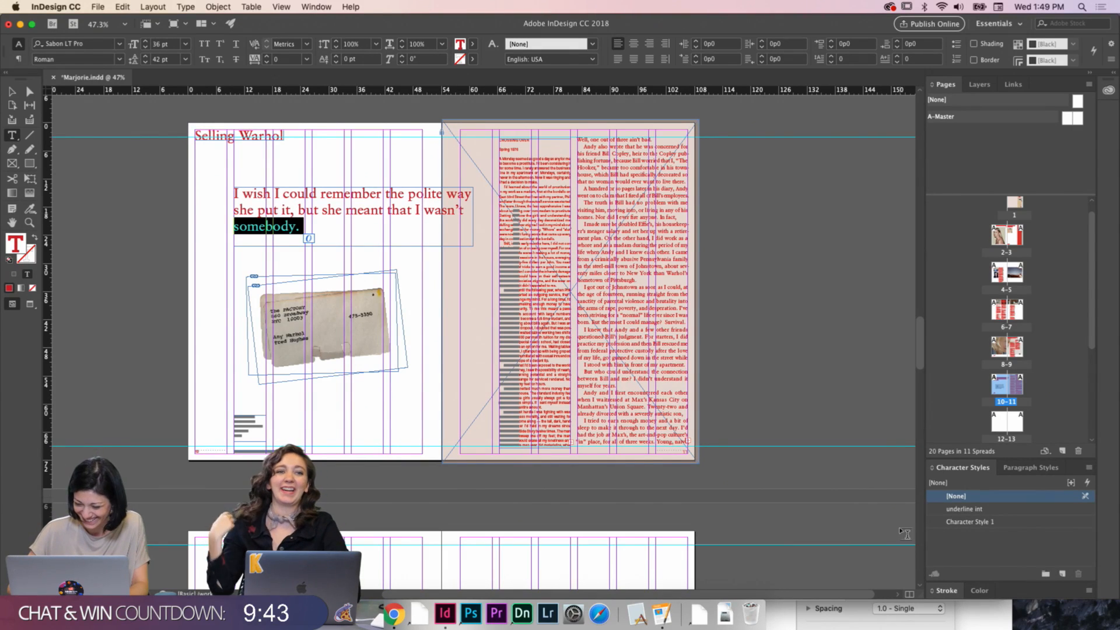
click(119, 59)
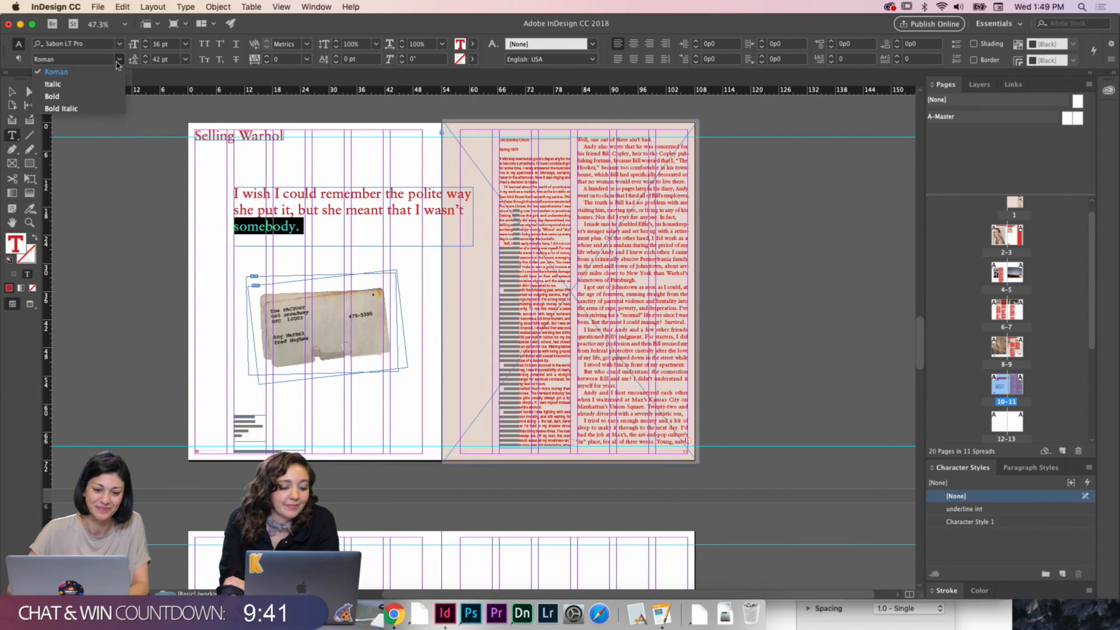
click(99, 87)
key(Escape)
click(141, 154)
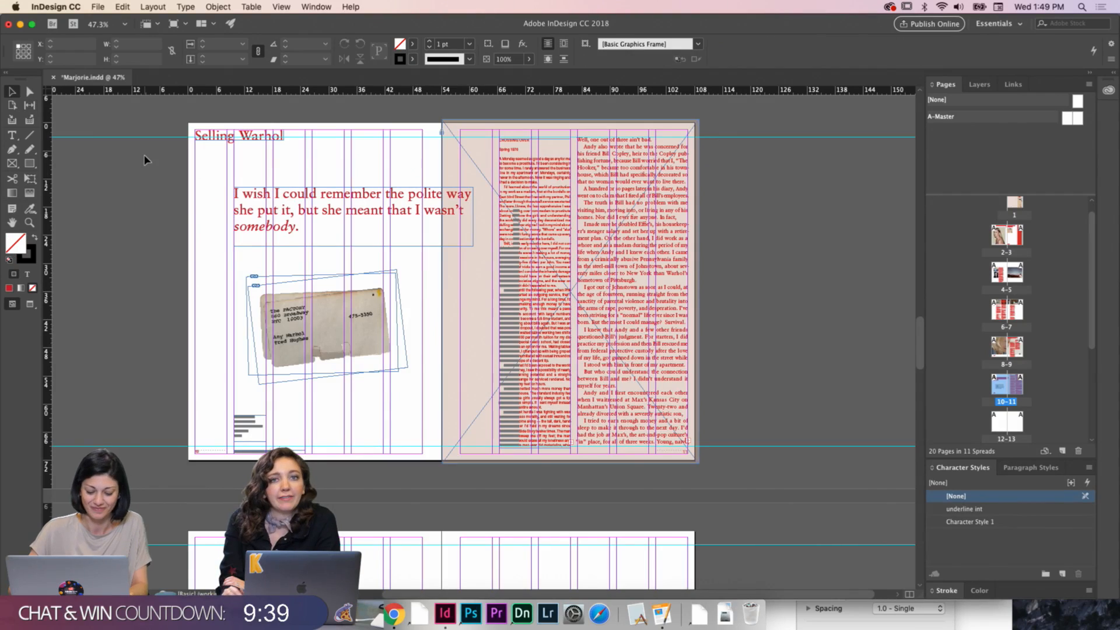
Rotate the quote frame 90° to read upward and move it to page 11, at X 54p1.5, Y 61p6
key(w)
click(464, 221)
key(w)
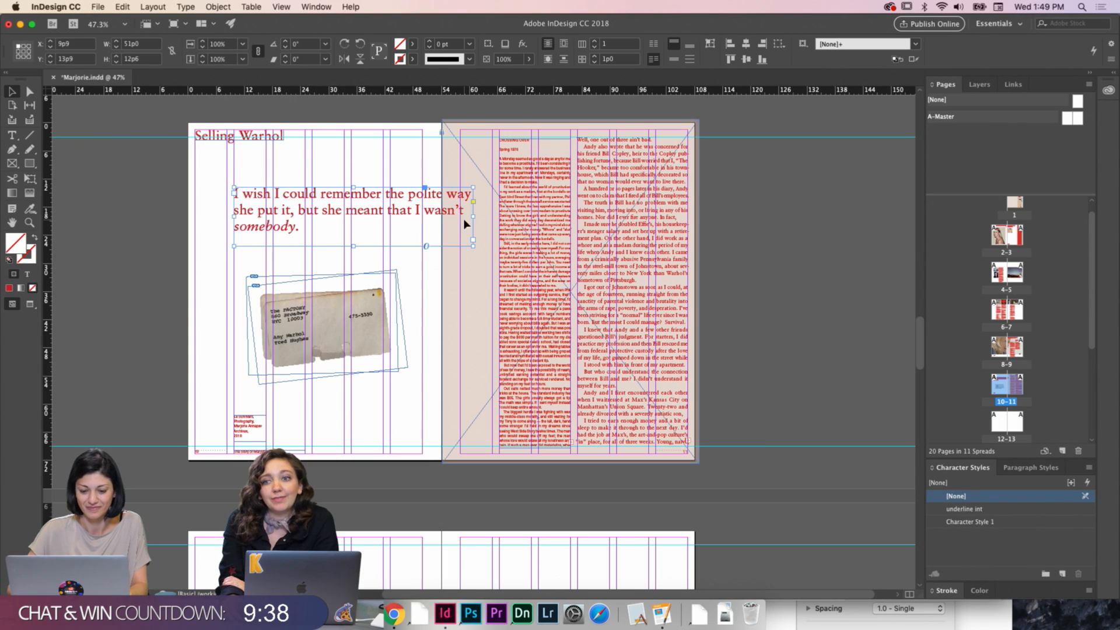
click(342, 44)
click(343, 44)
click(342, 45)
drag(271, 156, 431, 295)
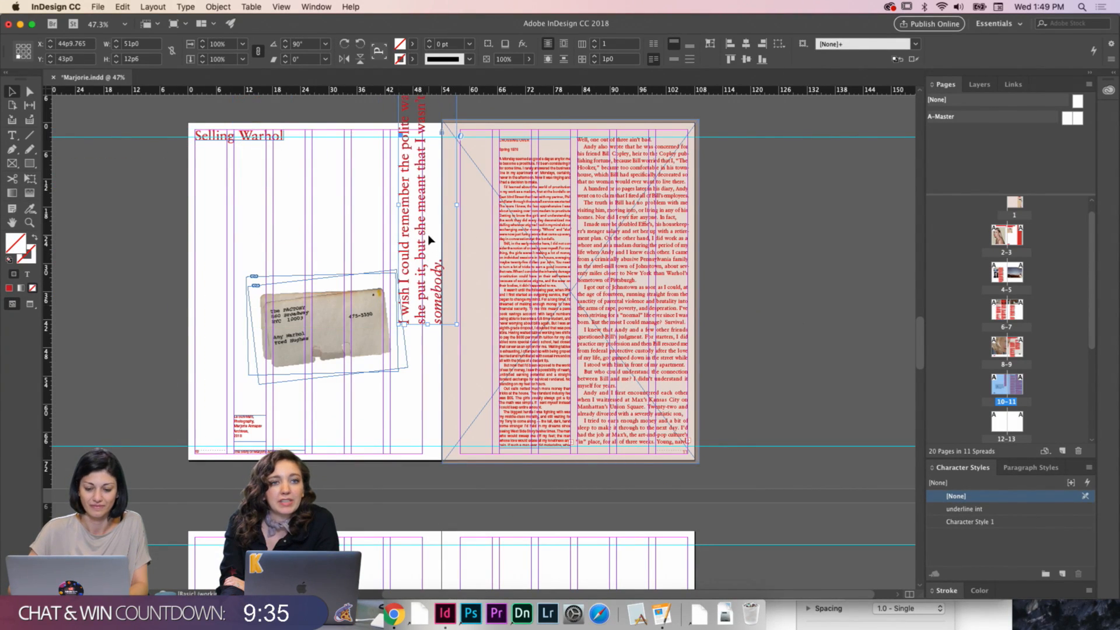
drag(430, 240, 478, 320)
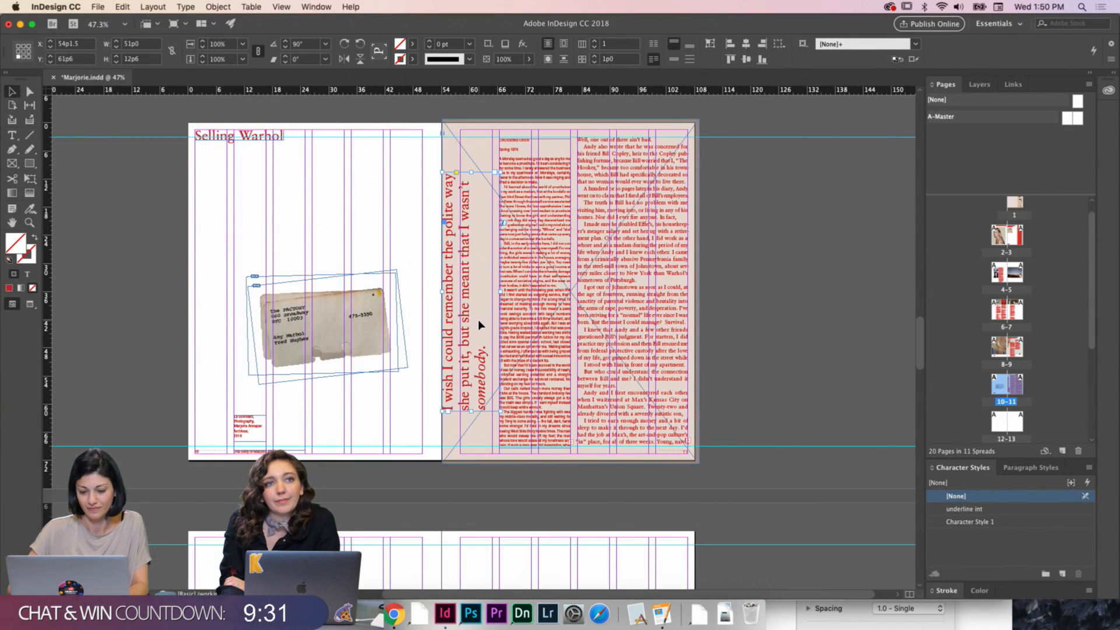
Give the quote's text frame an inset spacing of 1p0 on all four sides
right_click(478, 320)
click(503, 316)
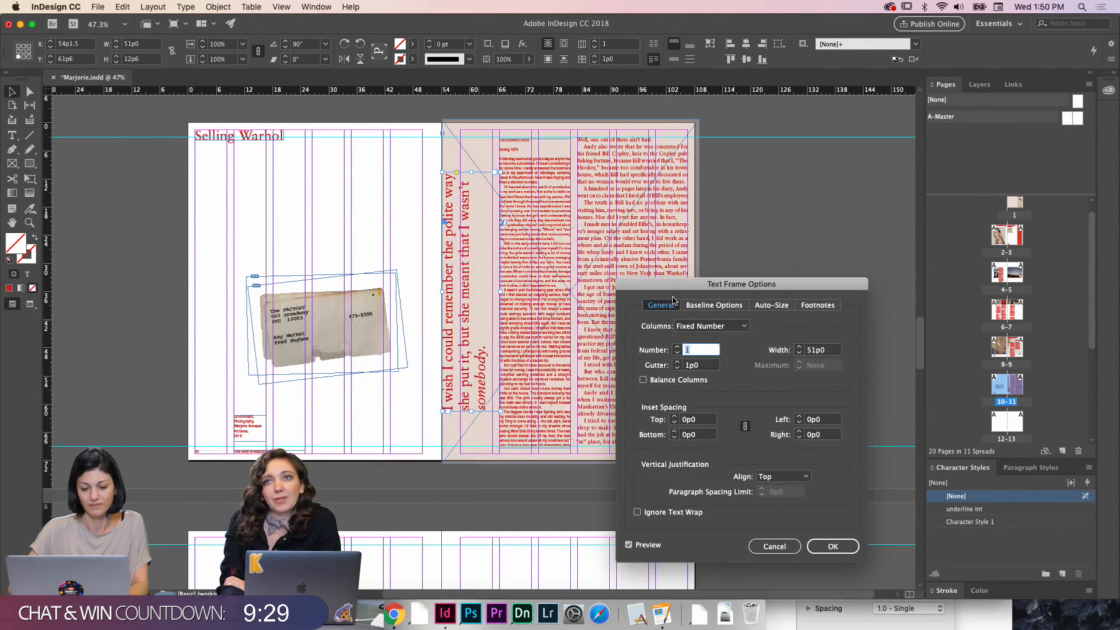
drag(678, 290, 689, 271)
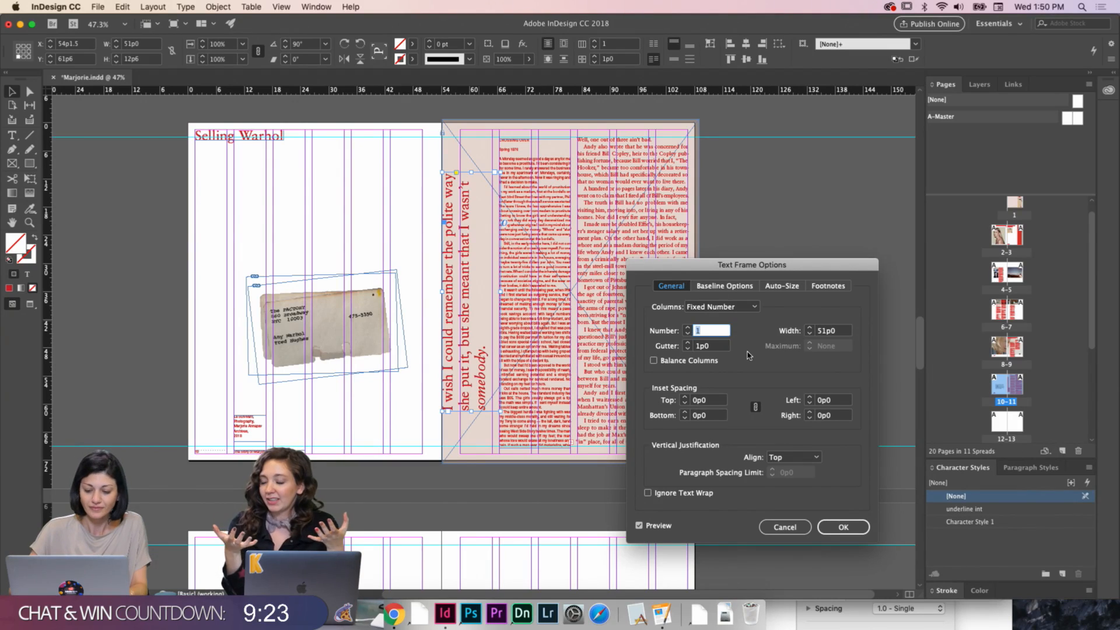
click(717, 401)
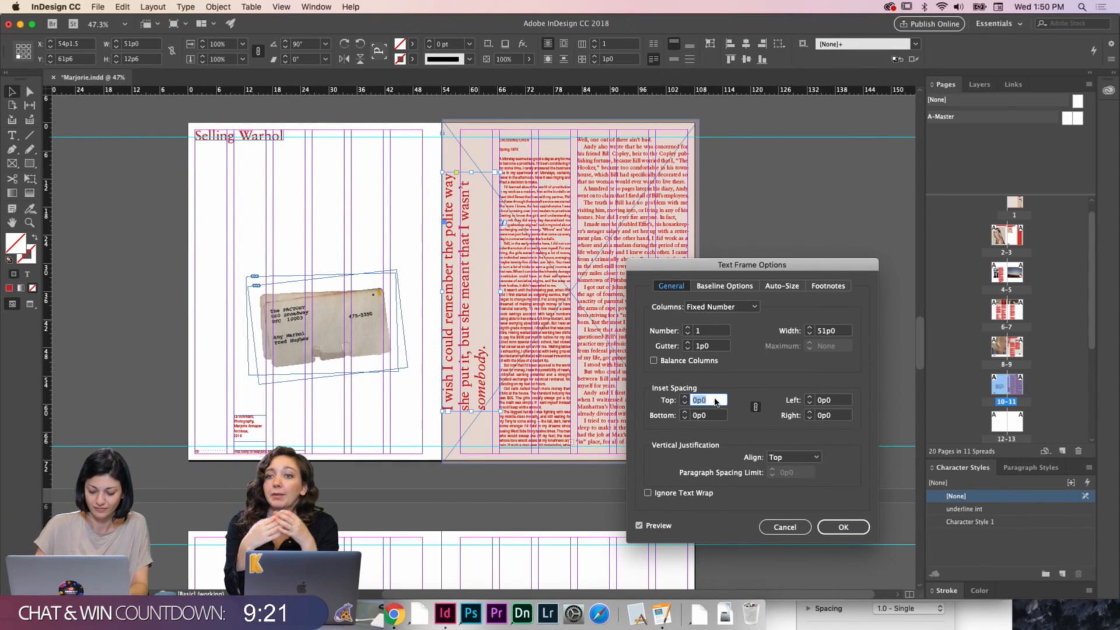
text(1)
key(Tab)
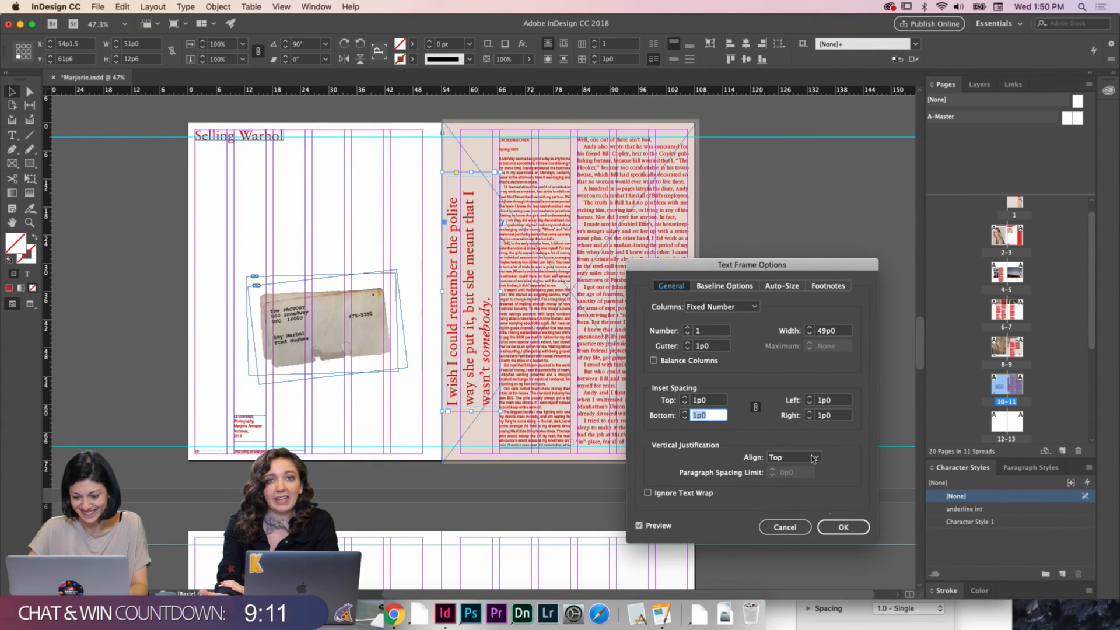
click(843, 528)
Move the quote frame to X 58p8, wrap the story text around its bounding box, and reduce its height to 11p3.504
drag(470, 347, 484, 347)
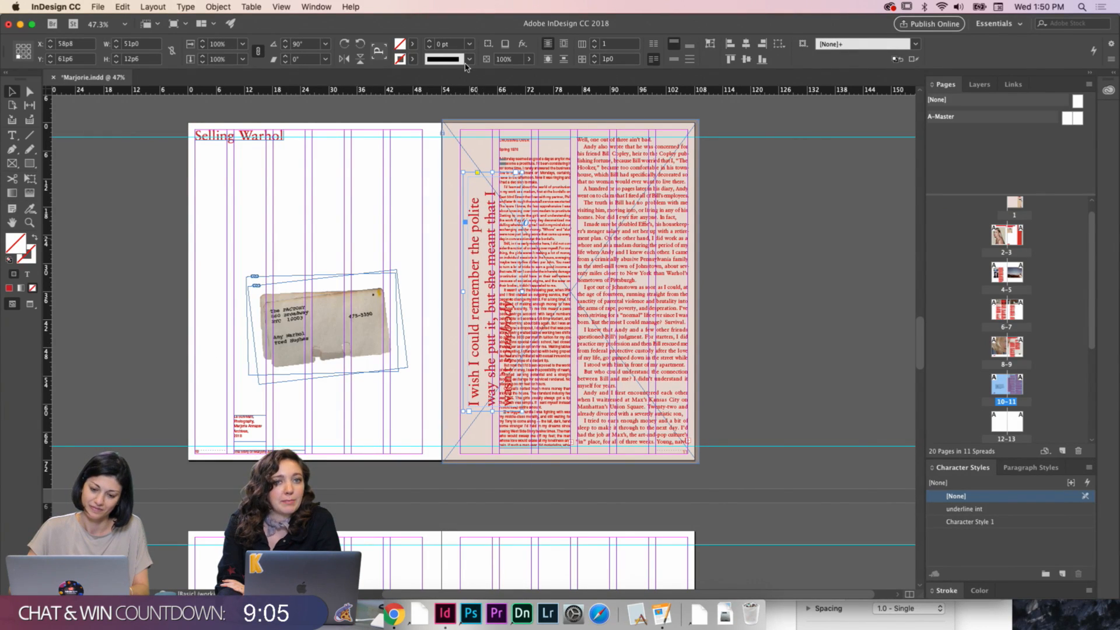
click(565, 48)
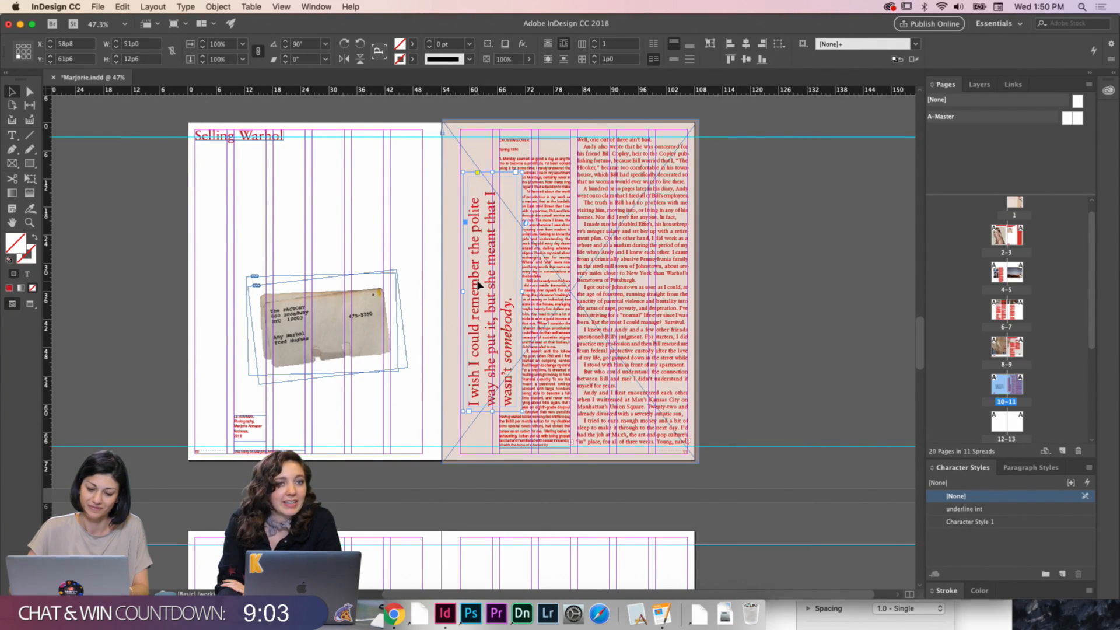
drag(522, 292, 517, 291)
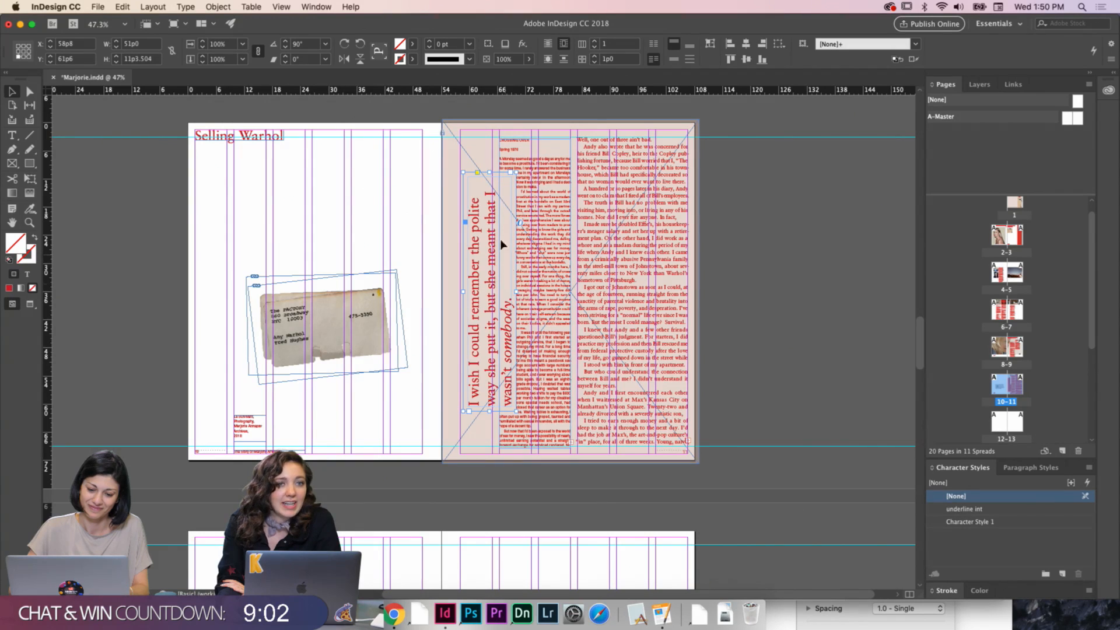
Break the quote's second line before "I" and align the frame with page 11's inner margin at X 58p0
double_click(491, 198)
key(Return)
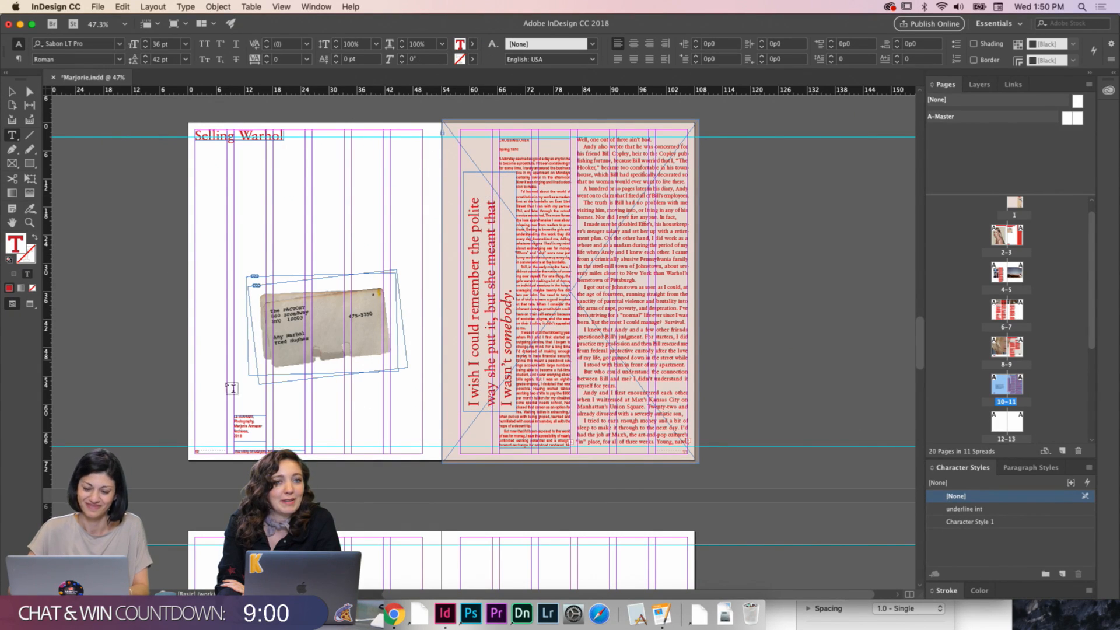
click(11, 92)
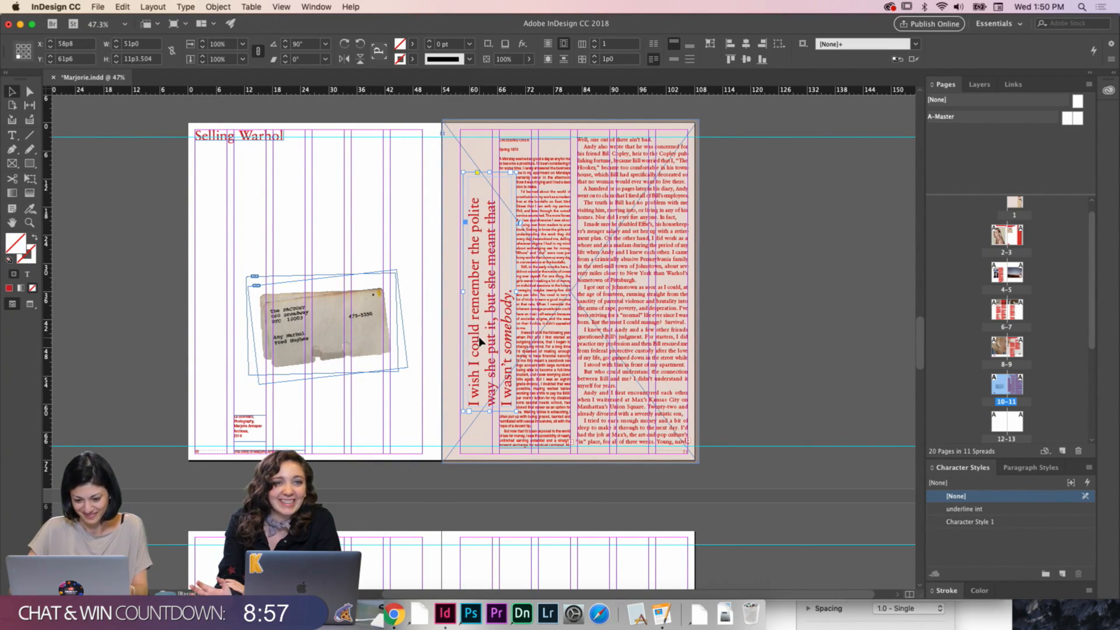
drag(478, 338, 475, 337)
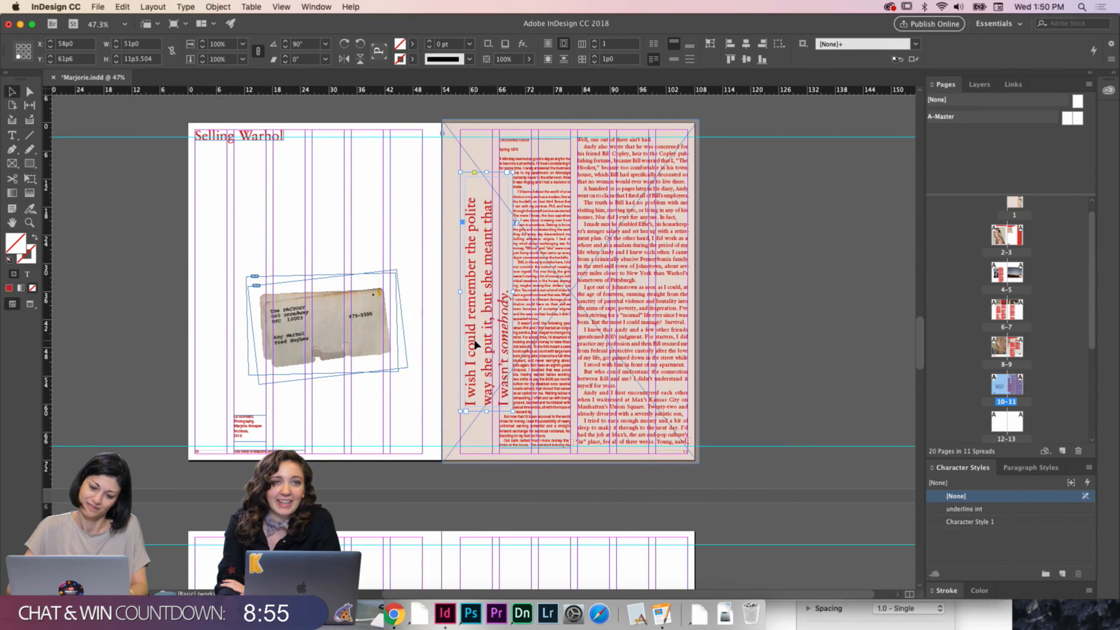
Try the quote frame higher on page 11, at Y 56p9.676, and preview the page without guides
scroll(545, 279, up, 3)
scroll(546, 280, up, 3)
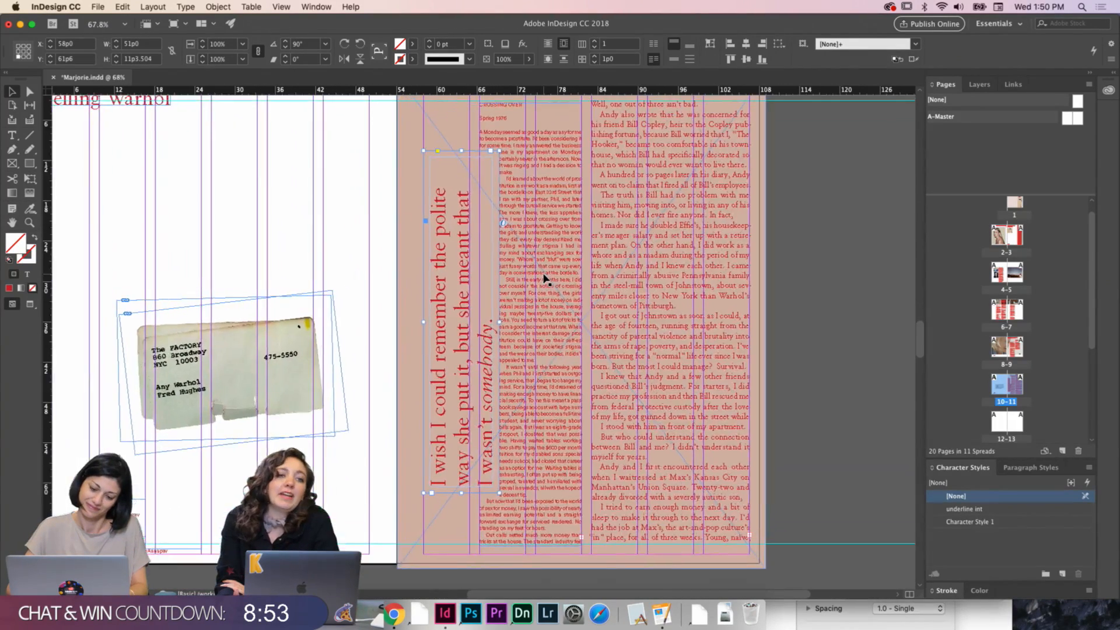
key(t)
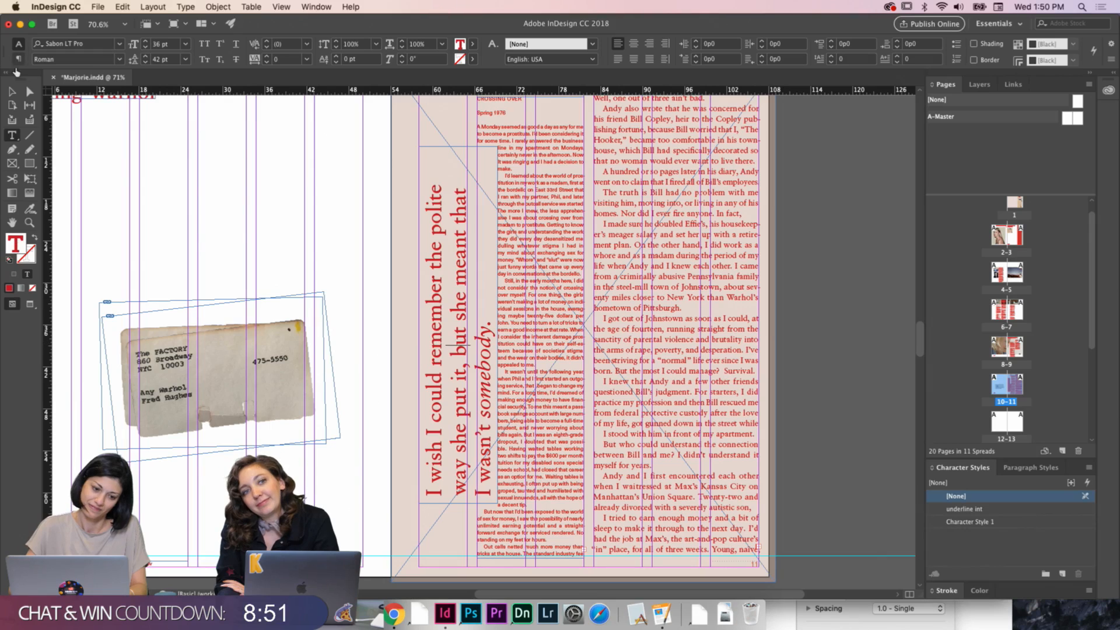
click(12, 91)
click(492, 334)
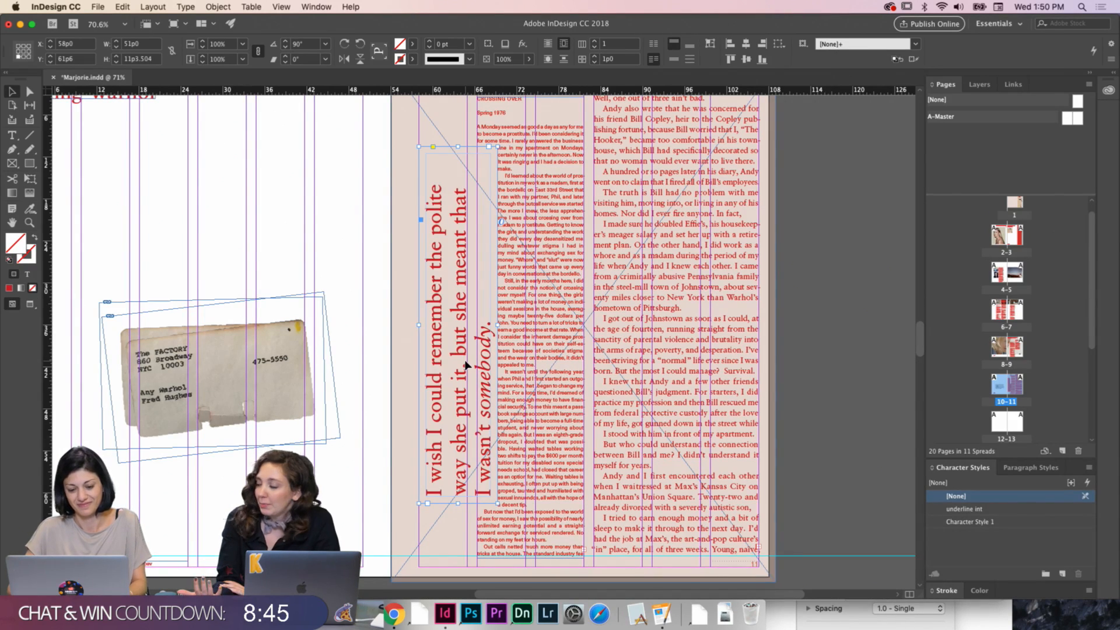
drag(467, 366, 471, 337)
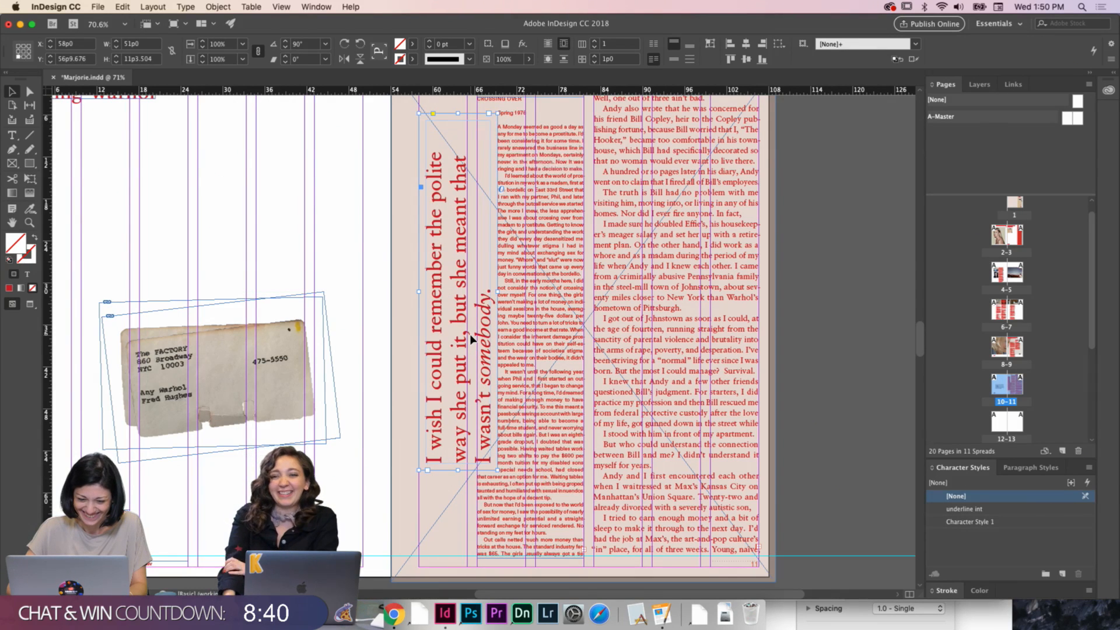
click(404, 342)
key(w)
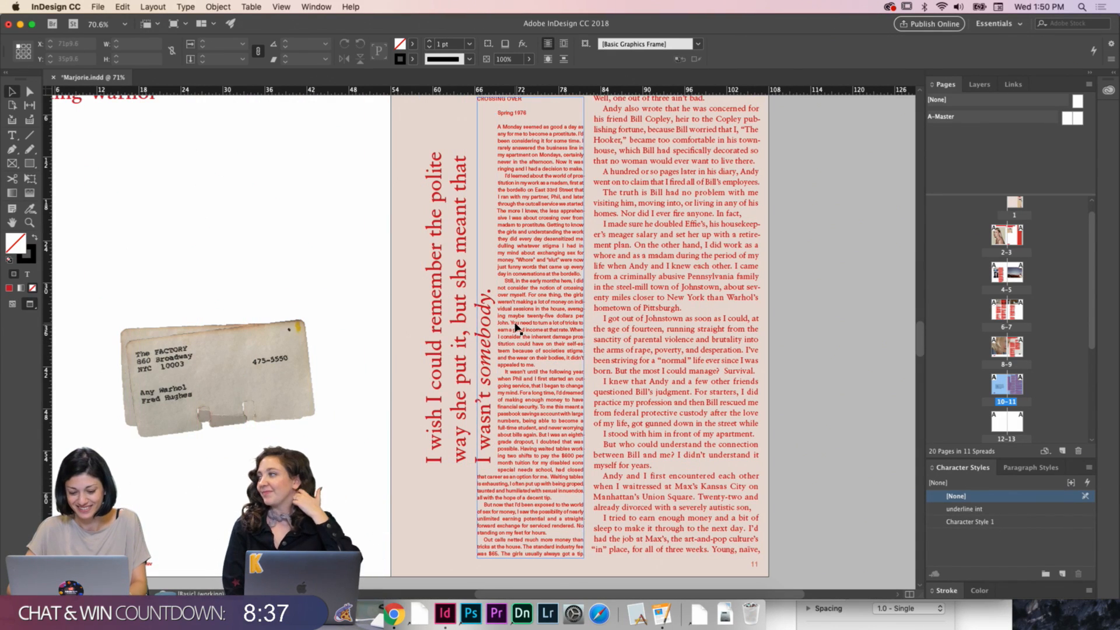
scroll(516, 328, up, 3)
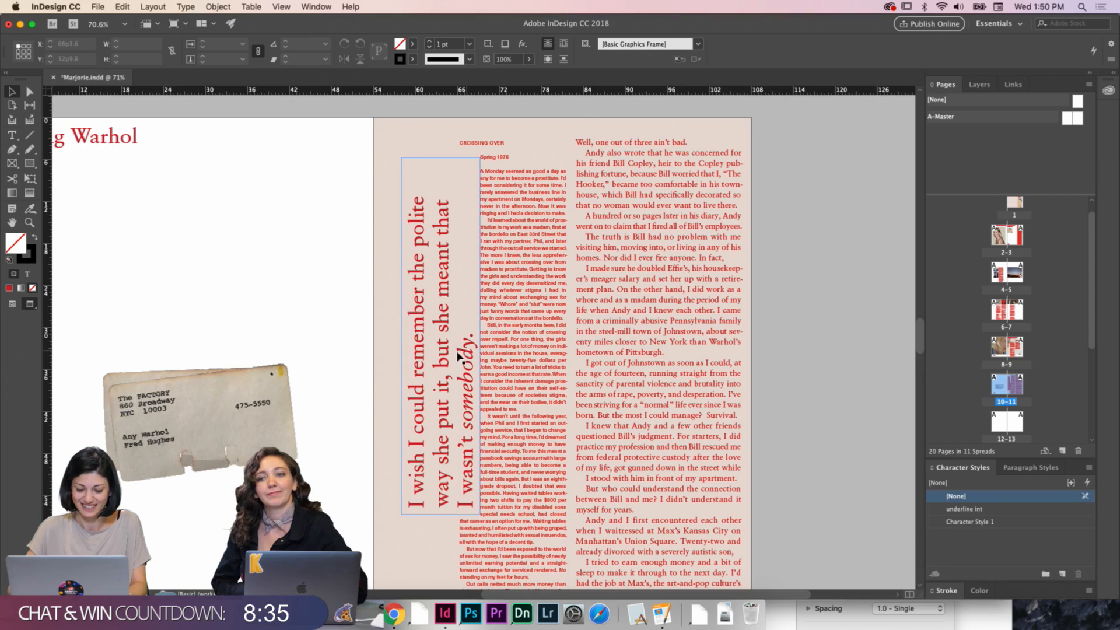
Place the quote frame lower on page 11 against the inner margin, at X 58p0, Y 63p6
key(w)
drag(452, 322, 464, 360)
scroll(466, 366, down, 2)
scroll(465, 366, down, 3)
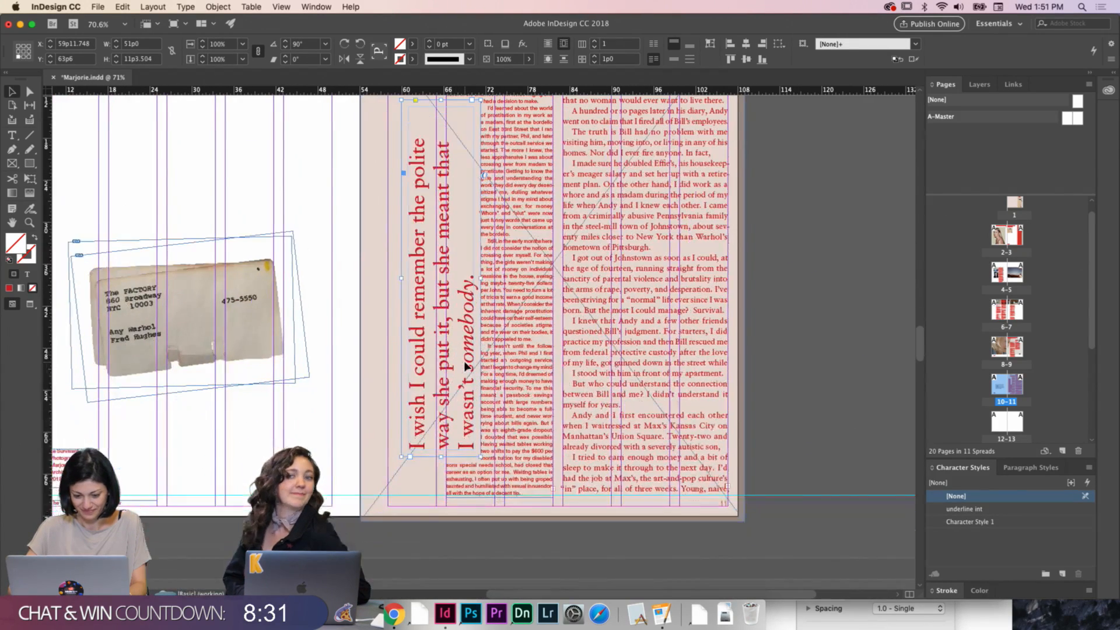
drag(461, 380, 456, 383)
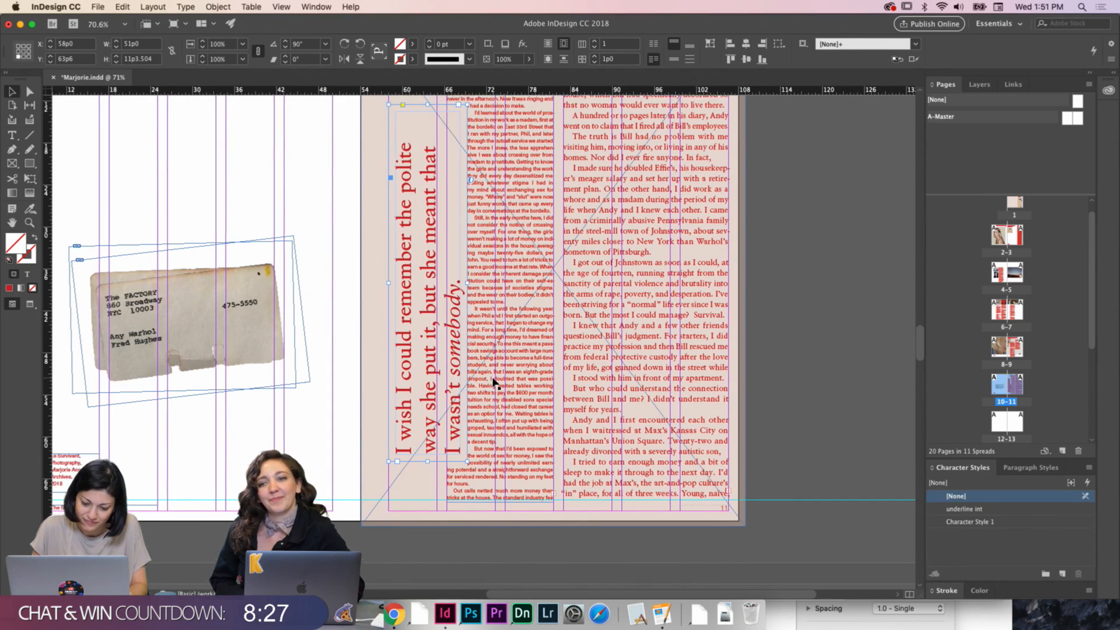
Examine the spacing between the rotated quote and the wrapped story text, checking the quote's text frame and wrap options
scroll(461, 383, up, 4)
key(w)
scroll(494, 383, down, 1)
scroll(495, 383, up, 4)
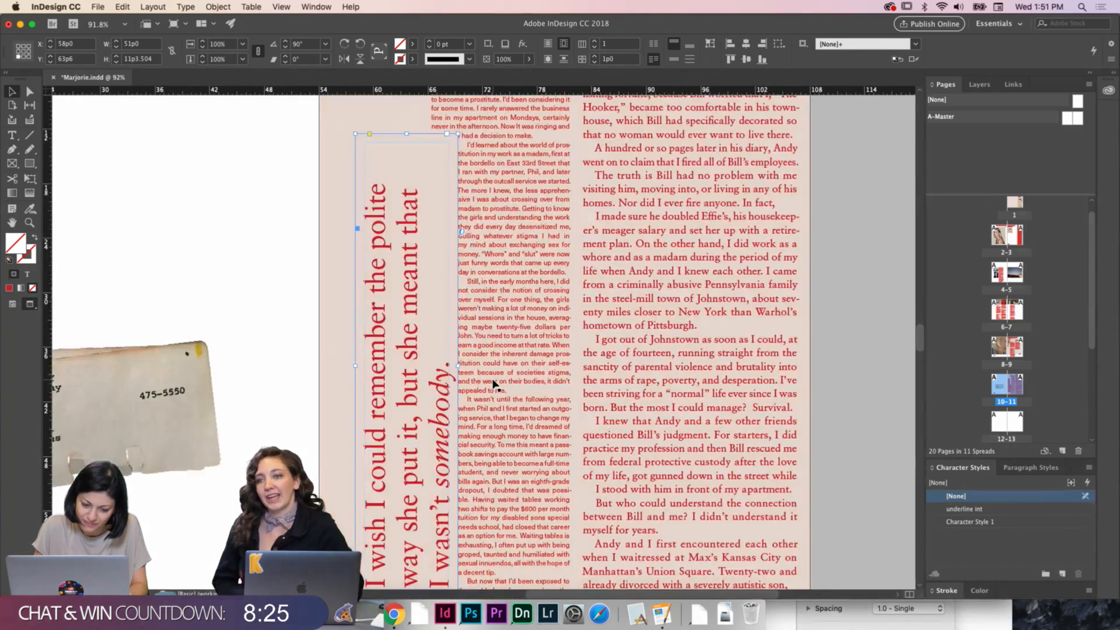
key(w)
scroll(495, 384, down, 1)
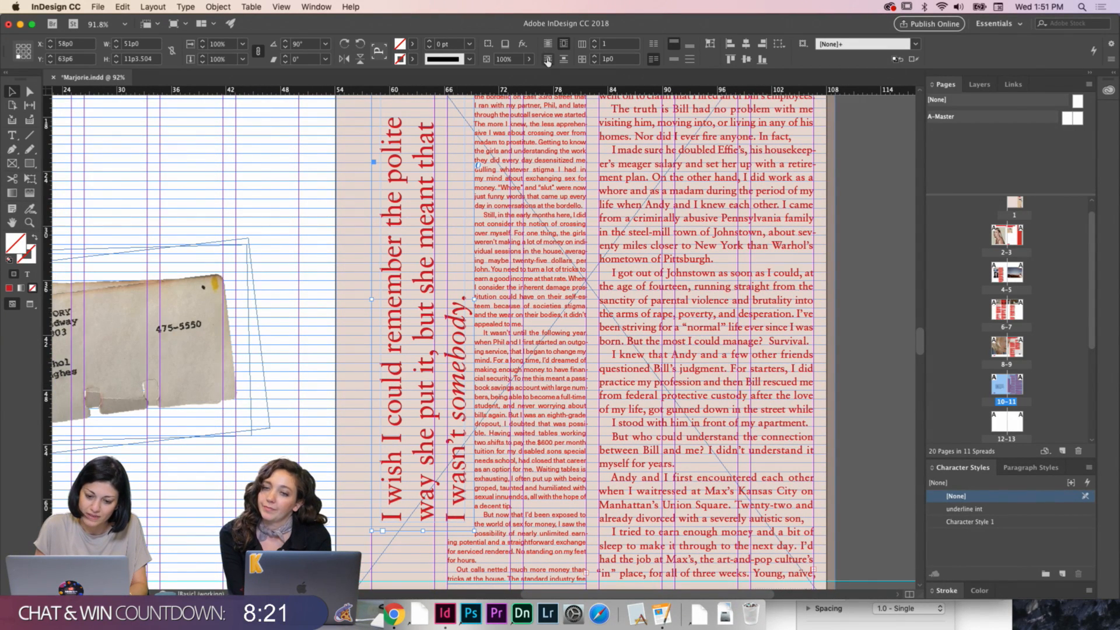
right_click(400, 287)
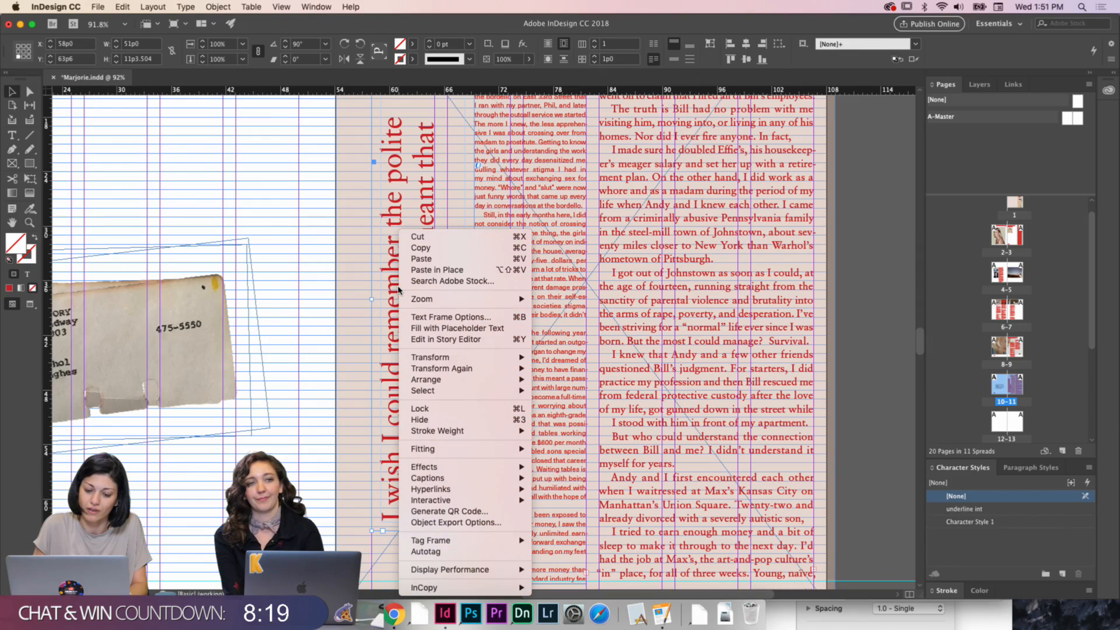
click(432, 318)
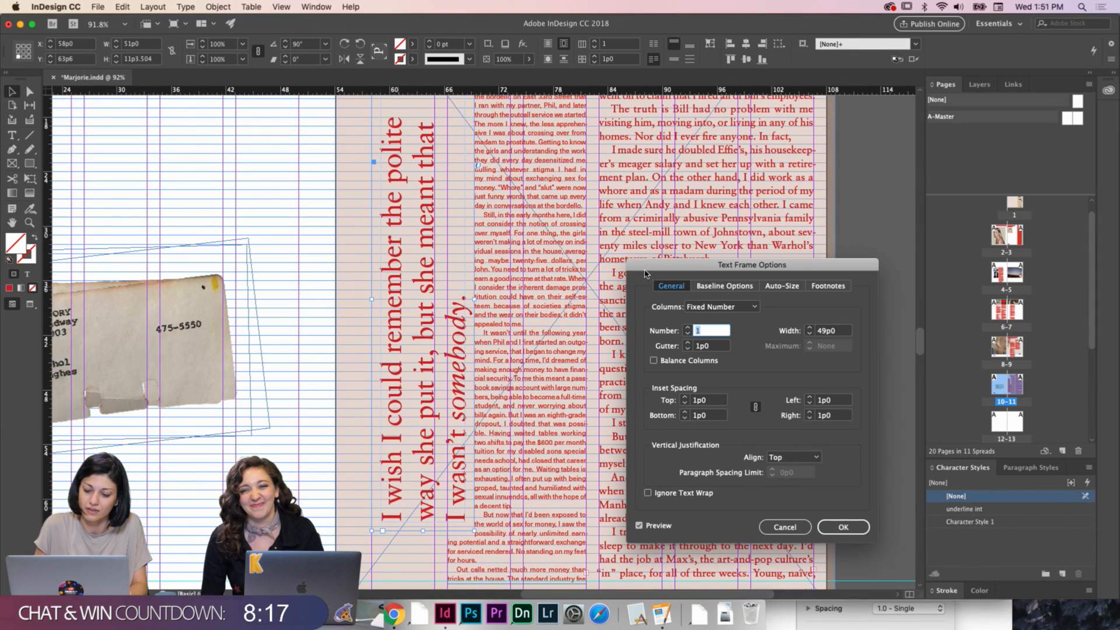
click(785, 528)
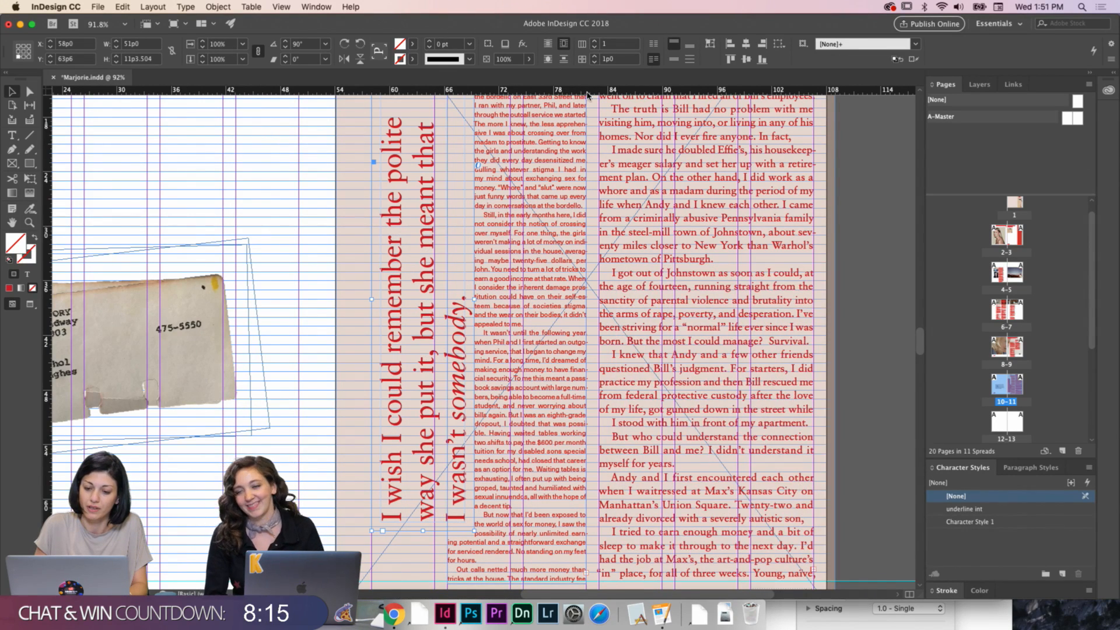
click(564, 47)
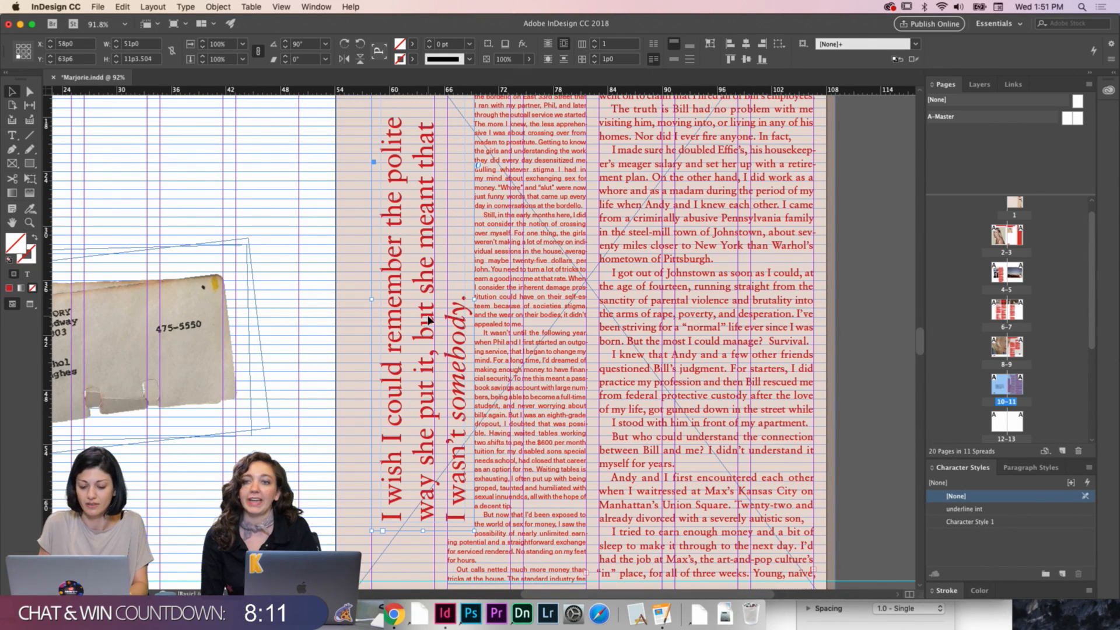
Nudge the rotated quote frame horizontally to X 57p10 on page 11 and preview the page without guides
key(shift+Right)
key(Left)
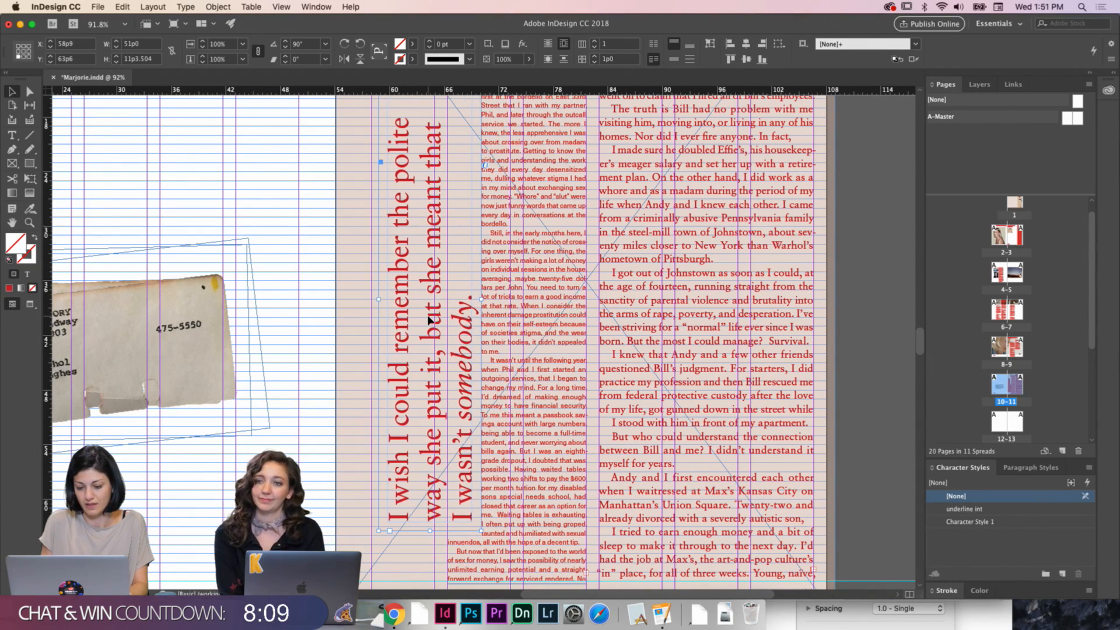
key(Left)
key(Left)
key(Left)
key(Left)
key(Left)
key(Left)
key(Left)
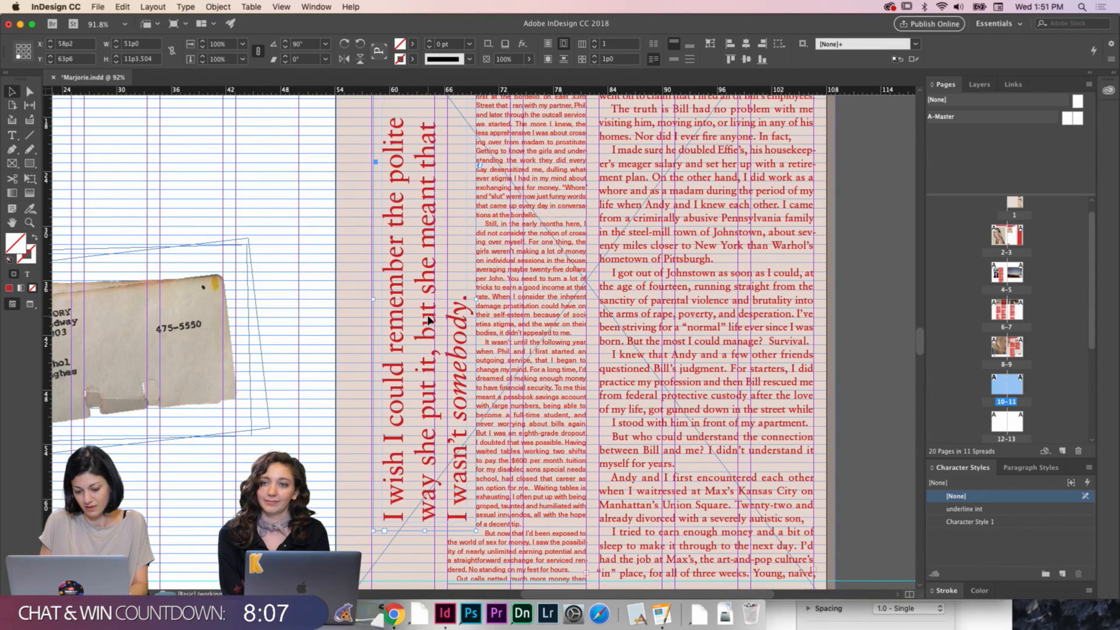
key(Left)
key(Left)
key(Left)
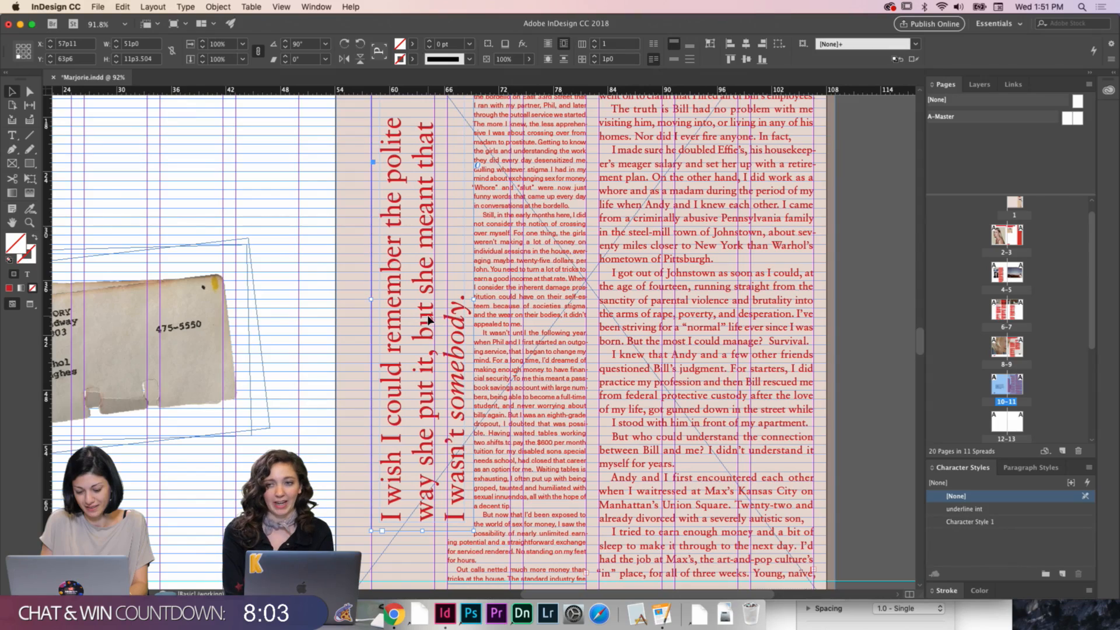
key(Left)
click(335, 306)
key(w)
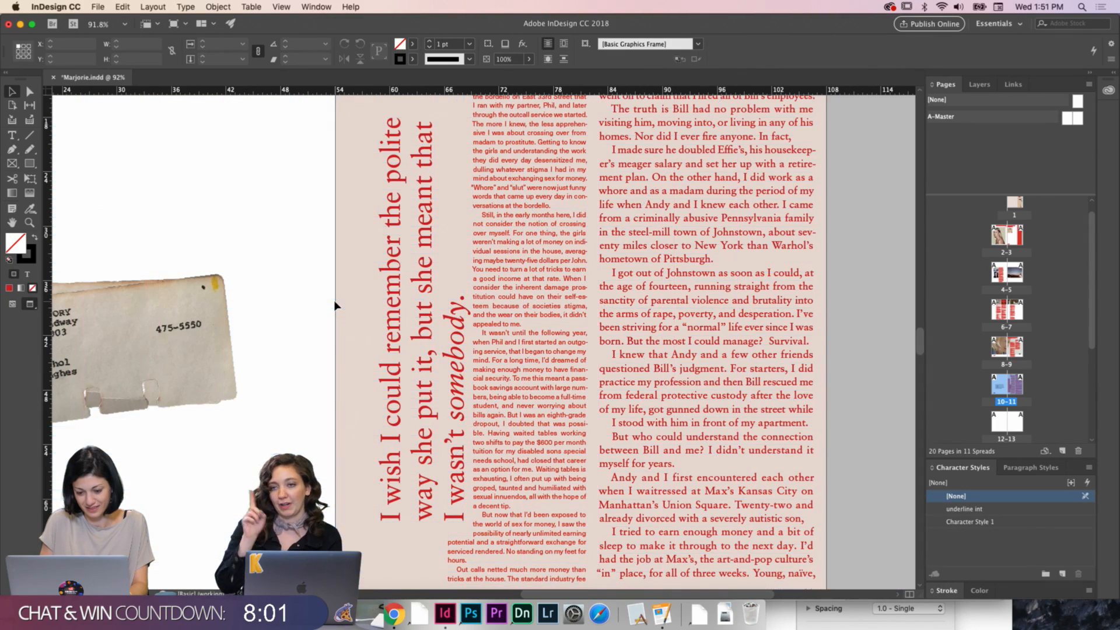
Shorten the rotated quote's frame from its lower end to a width of 46p5.727, and preview the spread without guides
scroll(330, 334, down, 5)
key(w)
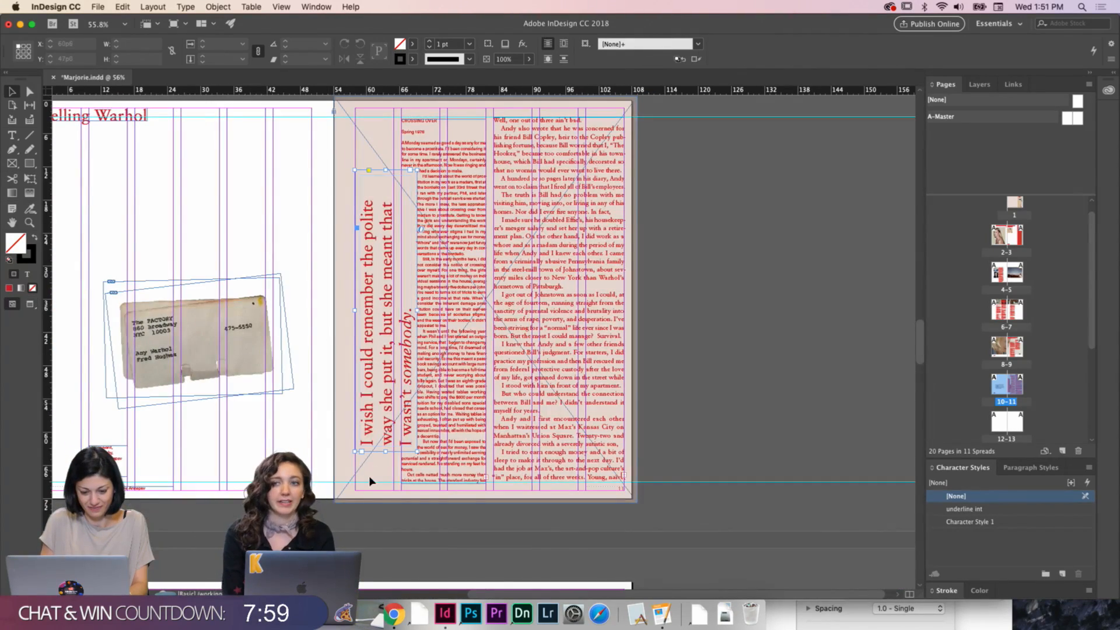
click(383, 448)
key(shift+Up)
key(shift+Up)
key(shift+Up)
key(shift+Up)
key(shift+Up)
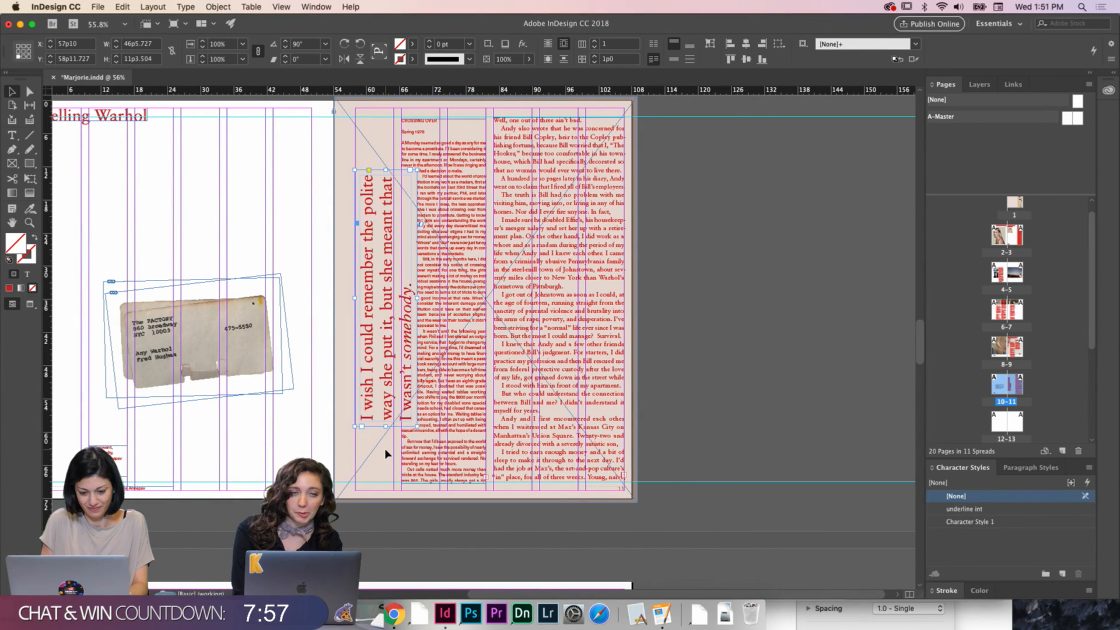
key(w)
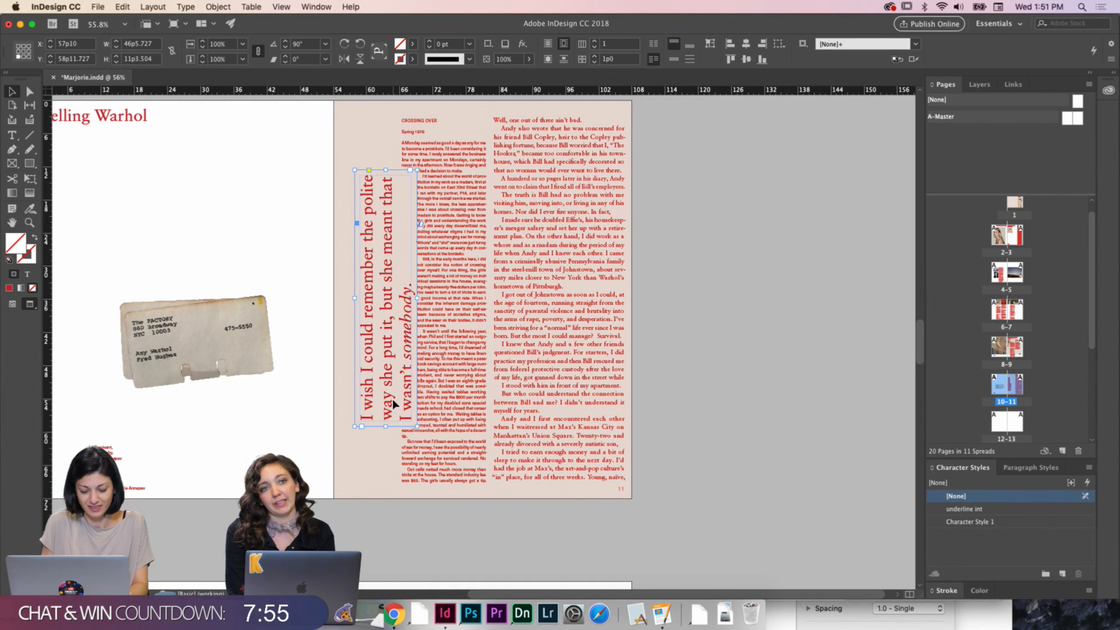
Try the quote frame at several heights on page 11 and place it at Y 57p9.727
key(shift+Down)
key(shift+Down)
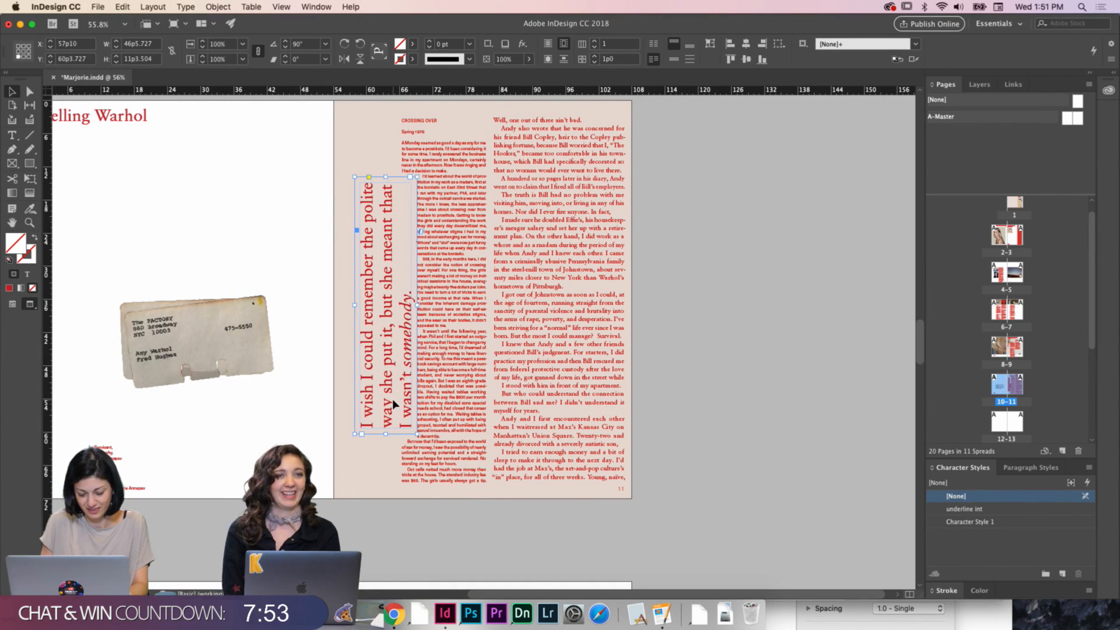
key(shift+Down)
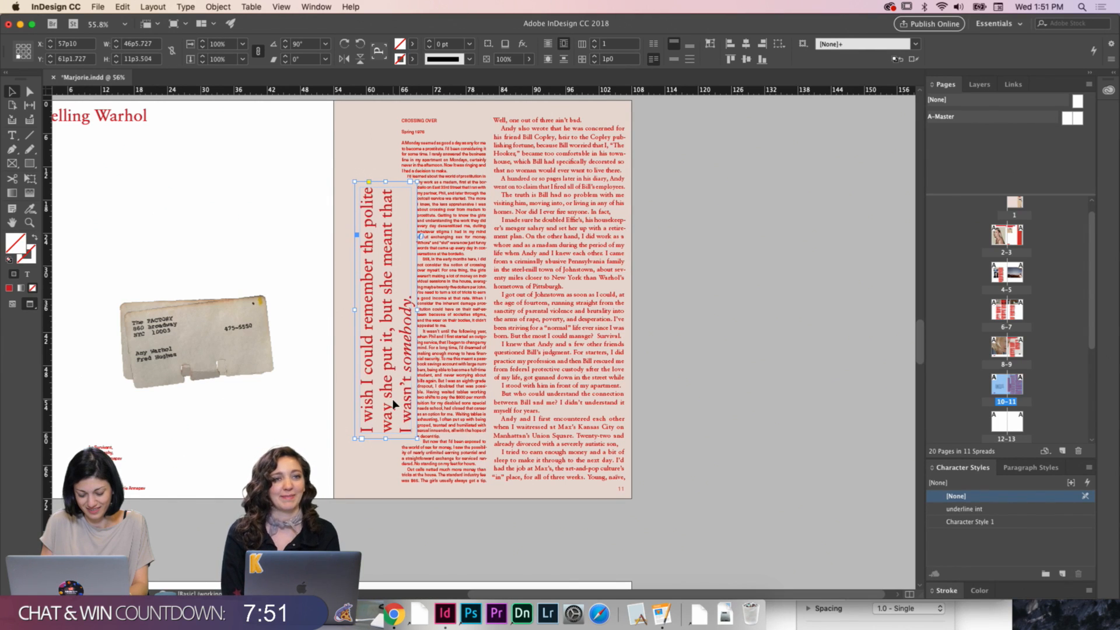
key(shift+Up)
key(shift+Up)
key(shift+Up)
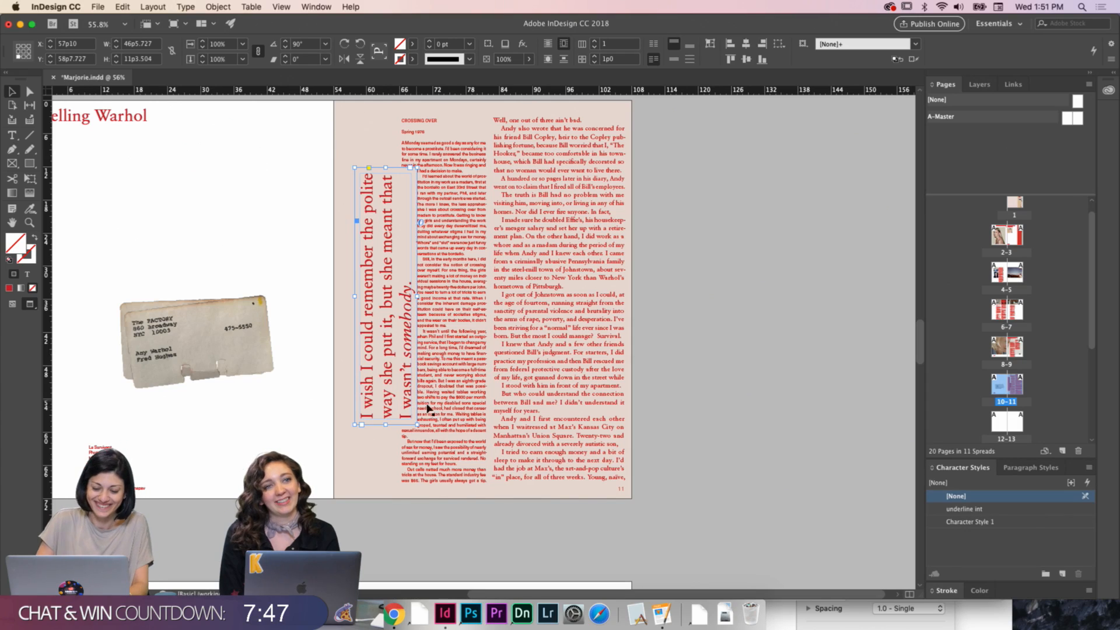
key(shift+Up)
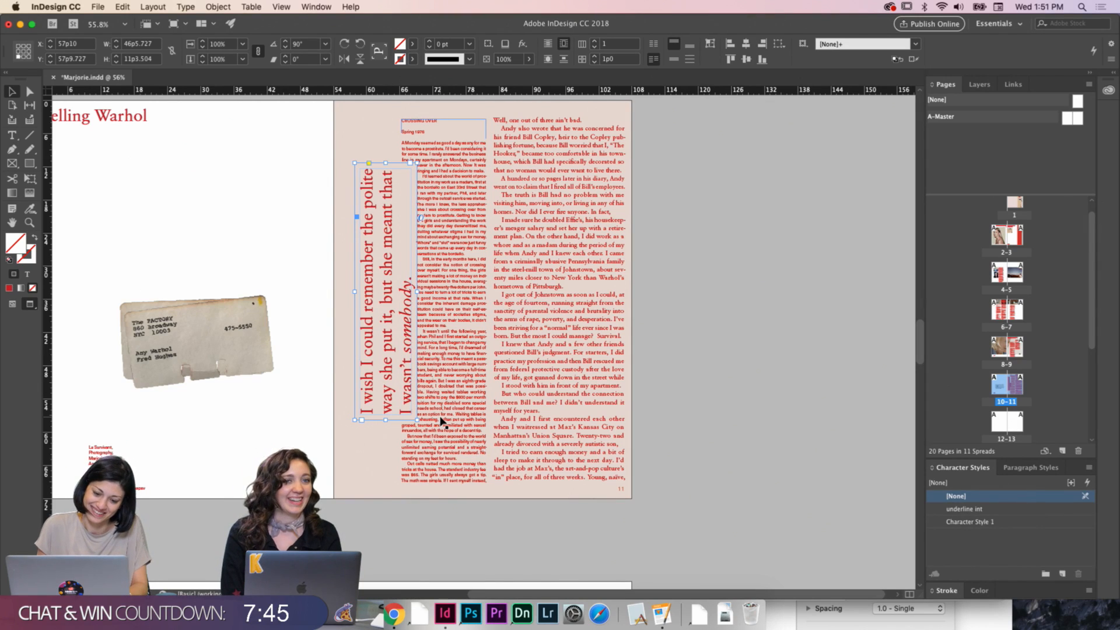
click(404, 510)
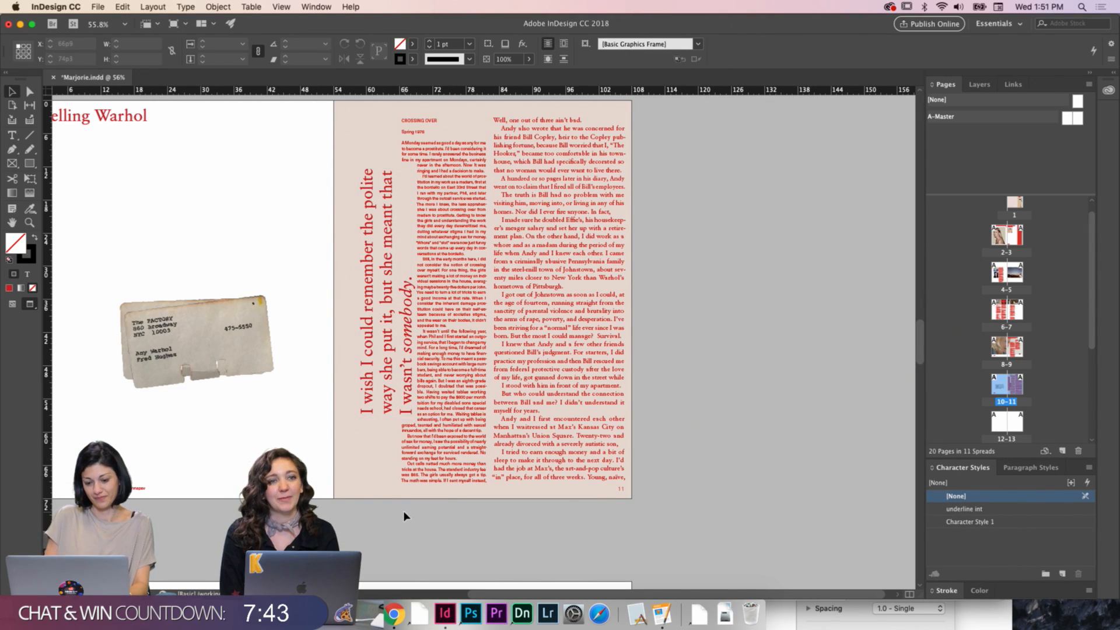
Lower the card image group on page 10 to Y 34p6.863 and preview the spread without guides
scroll(403, 510, left, 3)
scroll(404, 511, down, 1)
key(w)
click(257, 350)
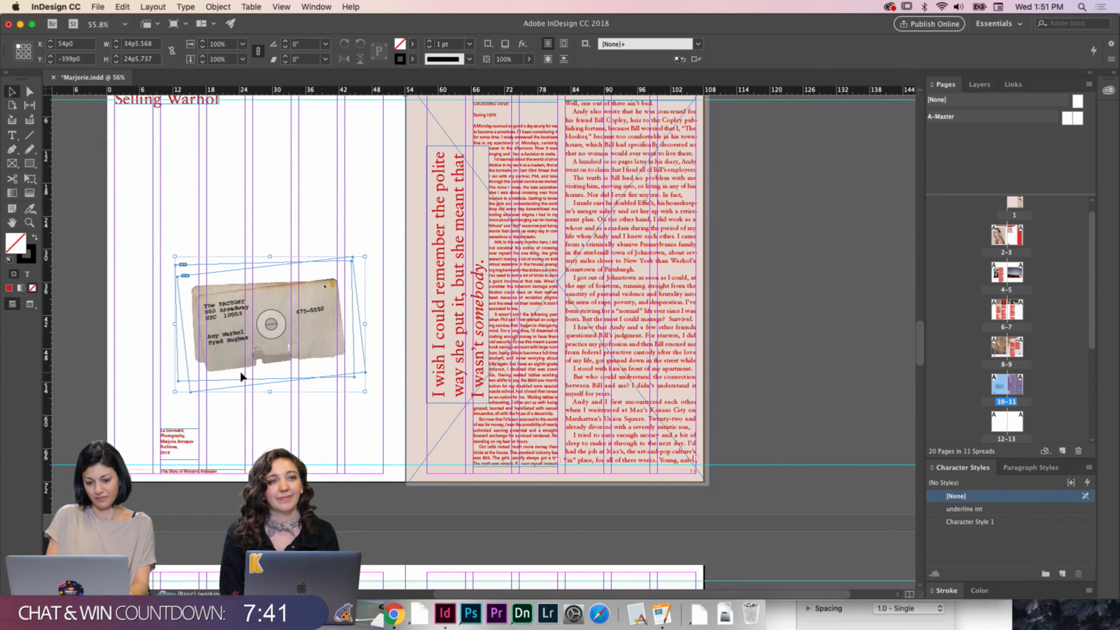
drag(311, 294, 312, 315)
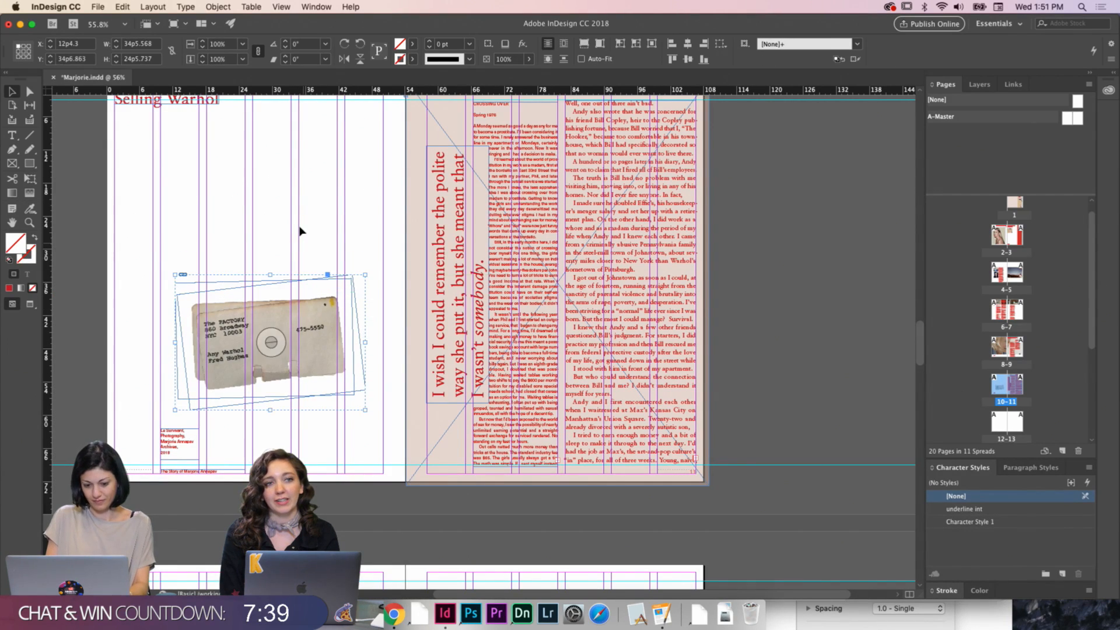
click(358, 290)
key(w)
scroll(367, 209, up, 3)
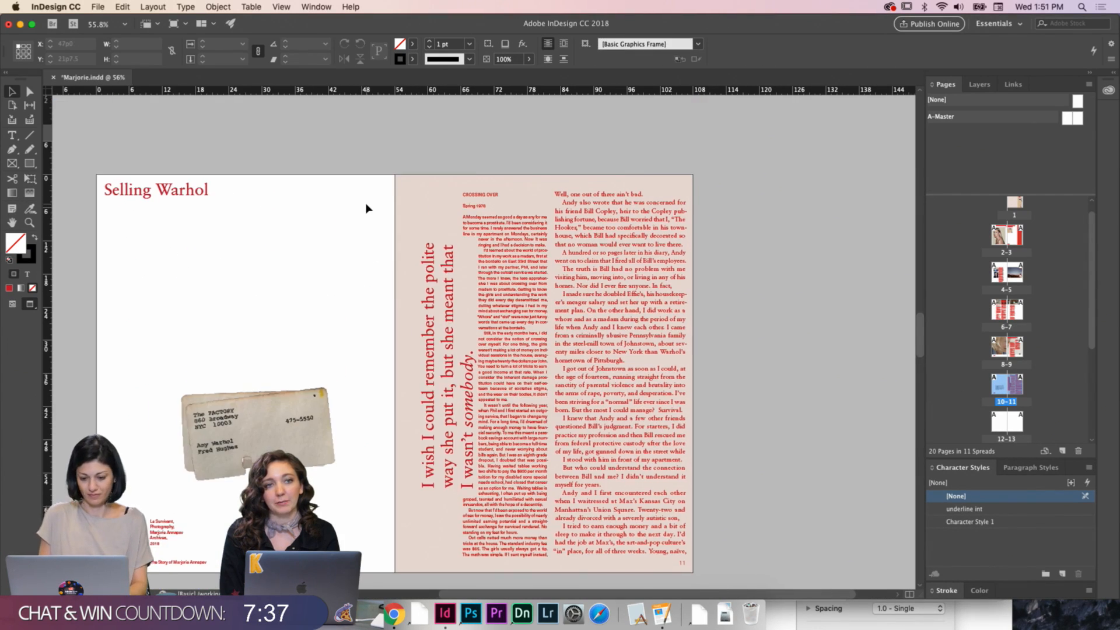
Examine the line breaks and hyphenation of the narrow Crossing Over column where it wraps around the quote
scroll(366, 208, down, 3)
key(w)
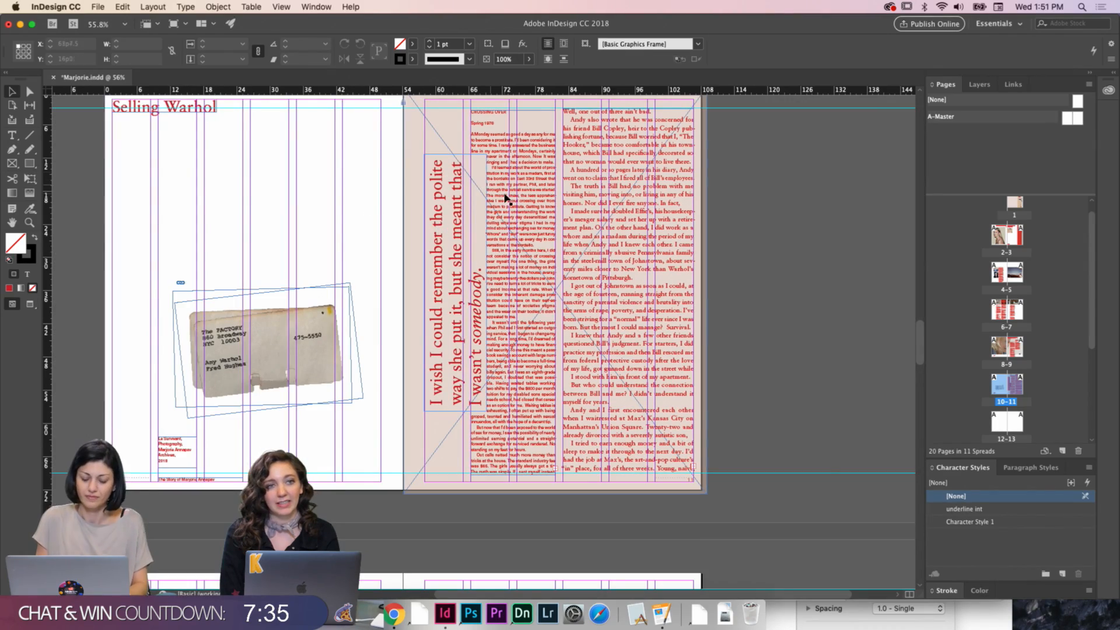
scroll(505, 199, up, 5)
key(w)
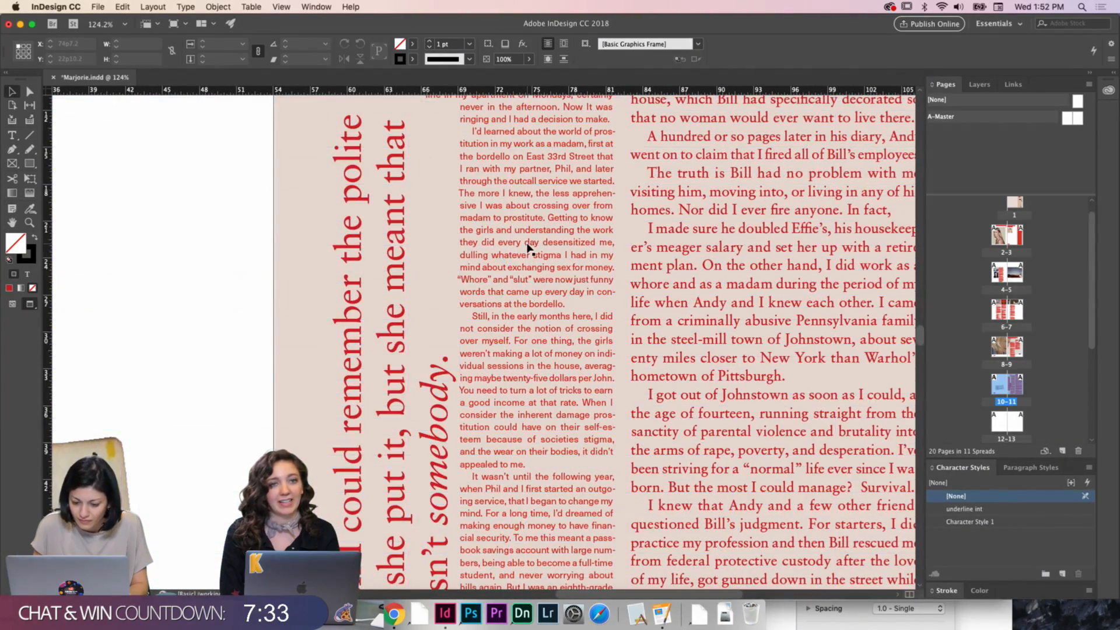
scroll(530, 247, down, 5)
scroll(546, 263, up, 4)
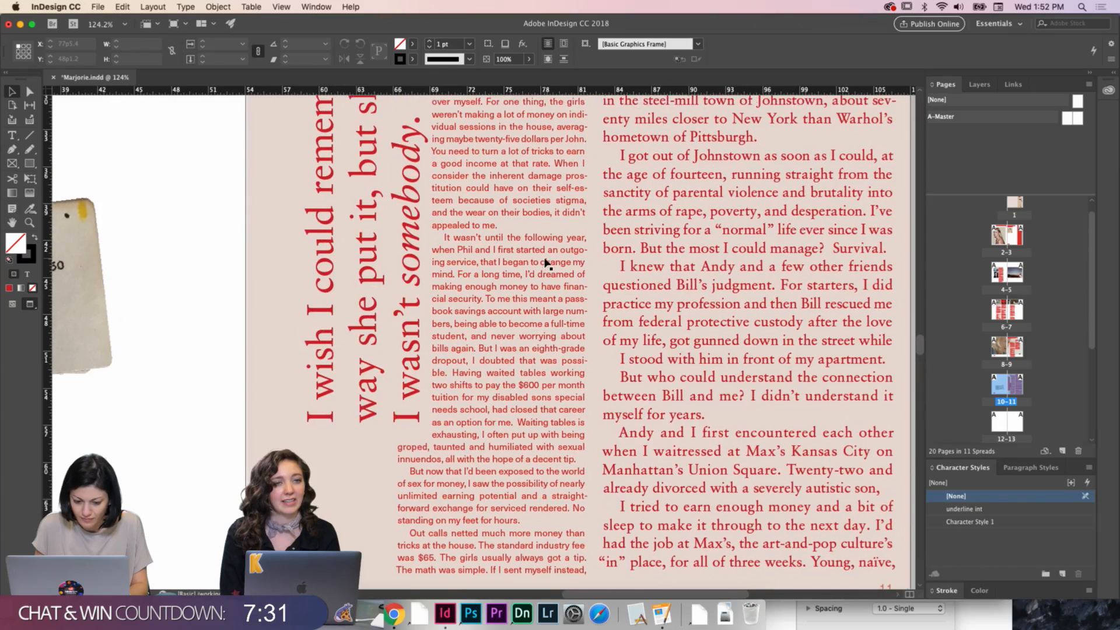
click(409, 276)
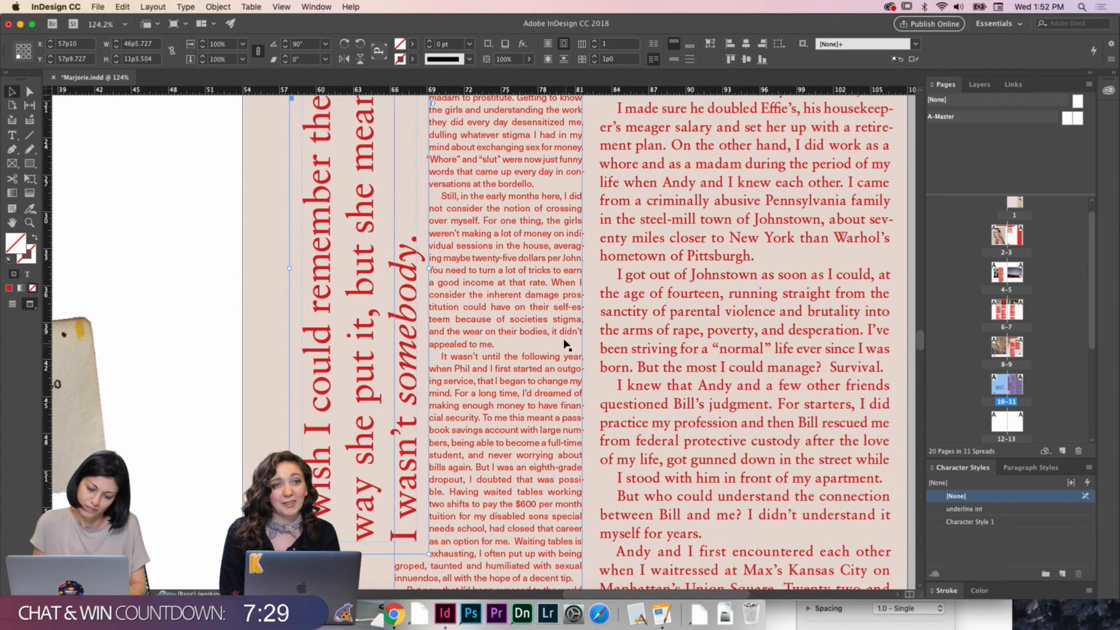
click(581, 232)
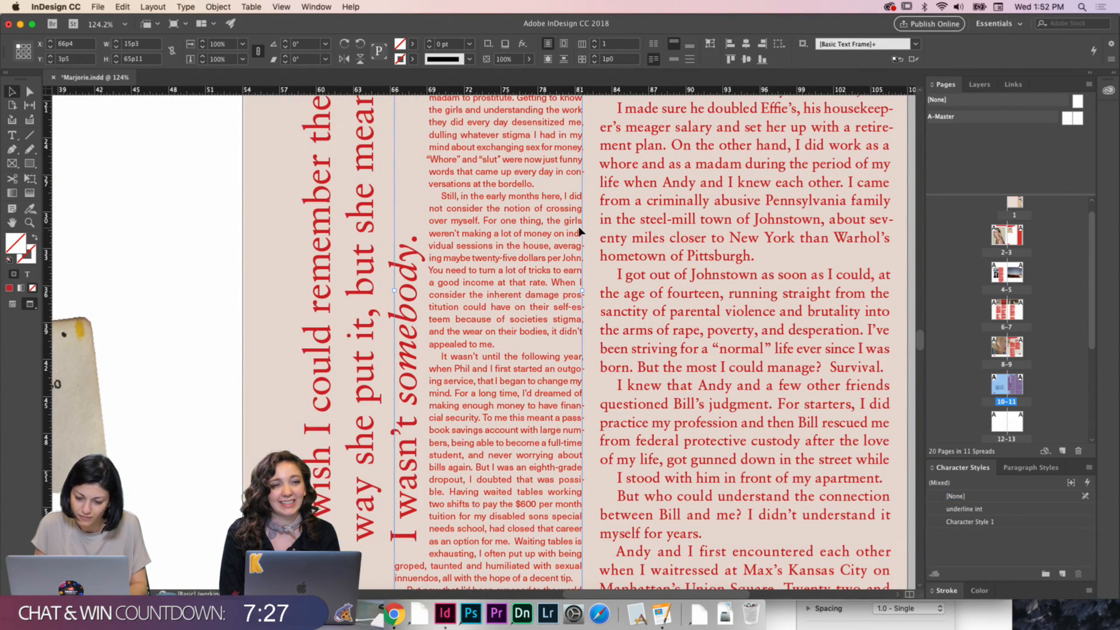
scroll(579, 232, up, 4)
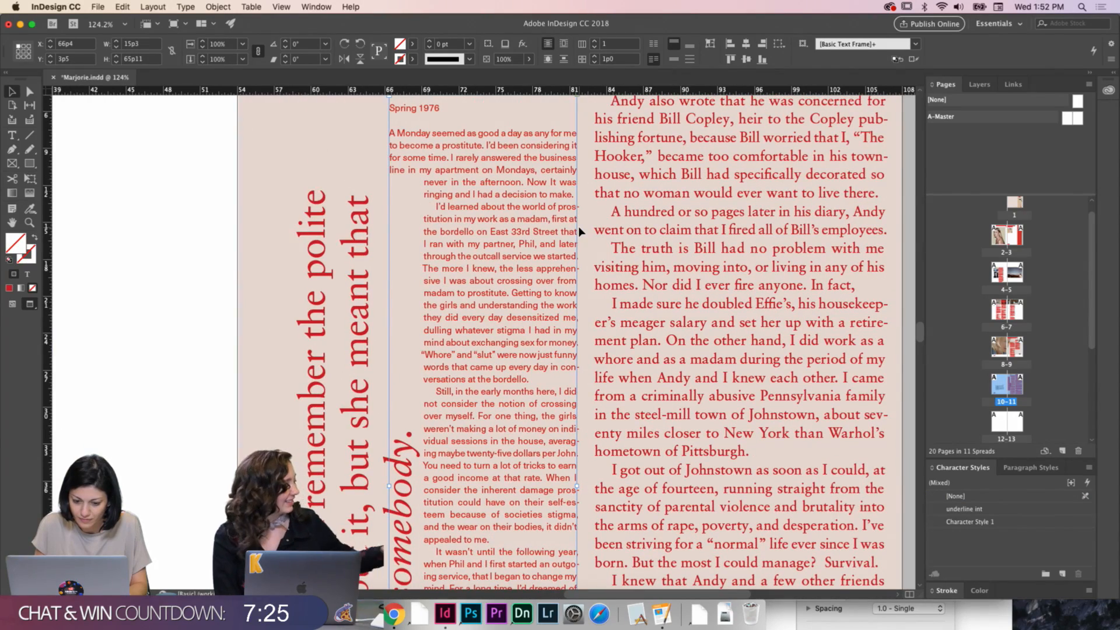
scroll(579, 229, down, 8)
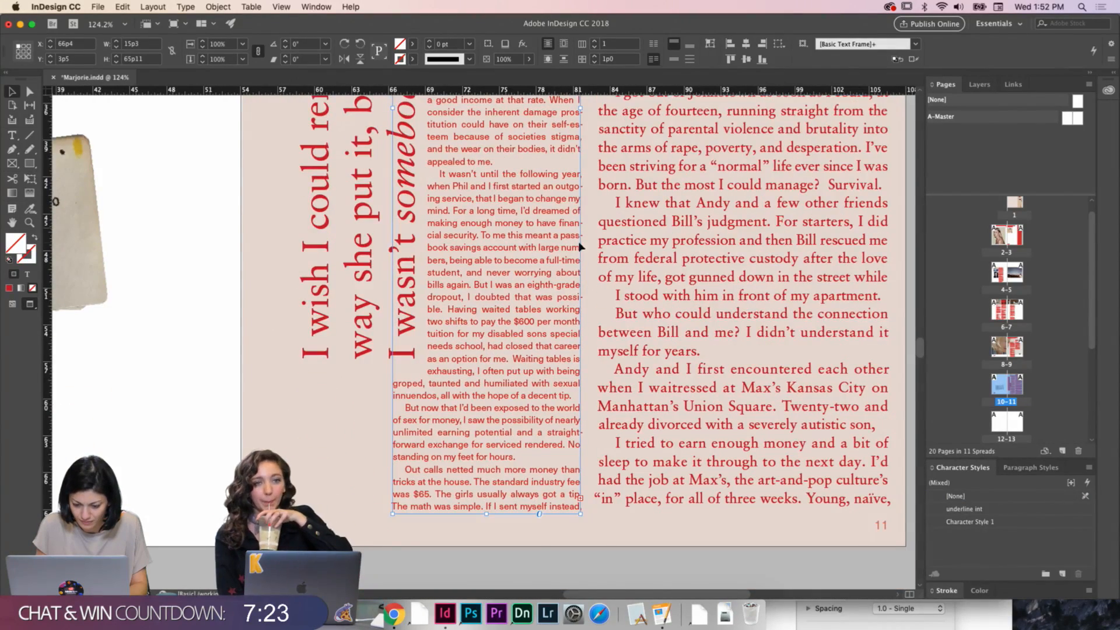
click(331, 442)
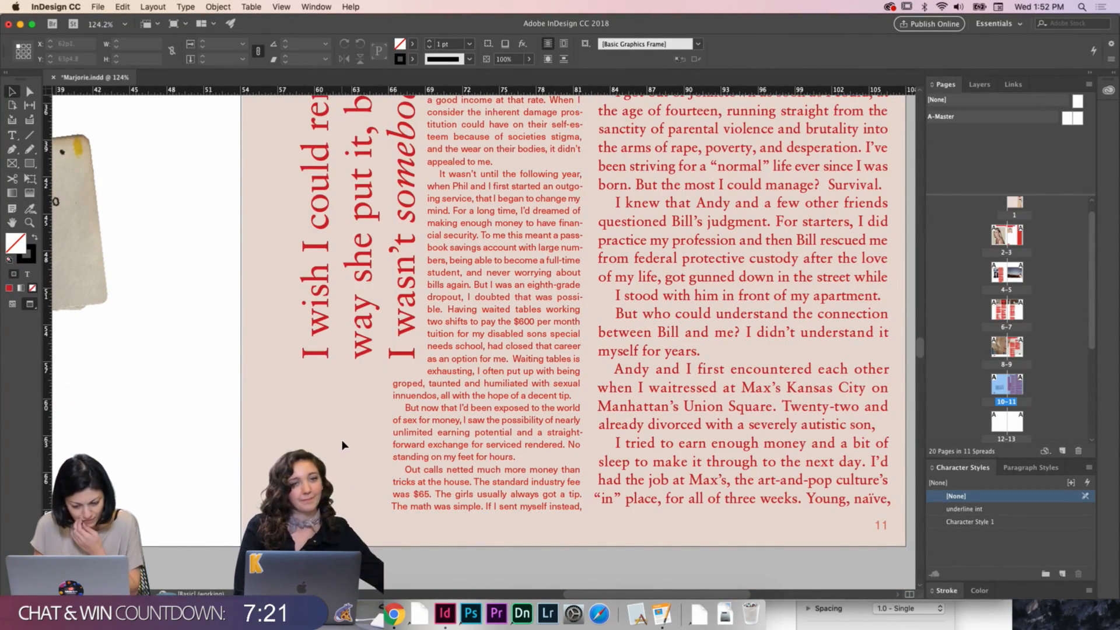
Insert a forced line break before "No standing on my feet for hours" in the narrow Crossing Over column
double_click(569, 445)
key(shift+Return)
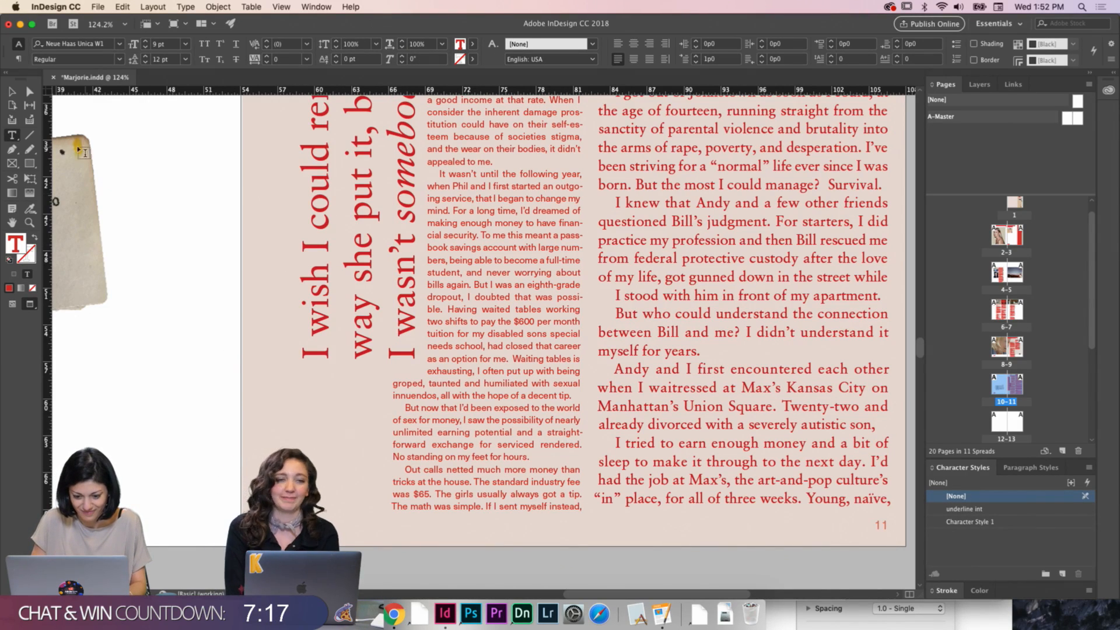
click(11, 92)
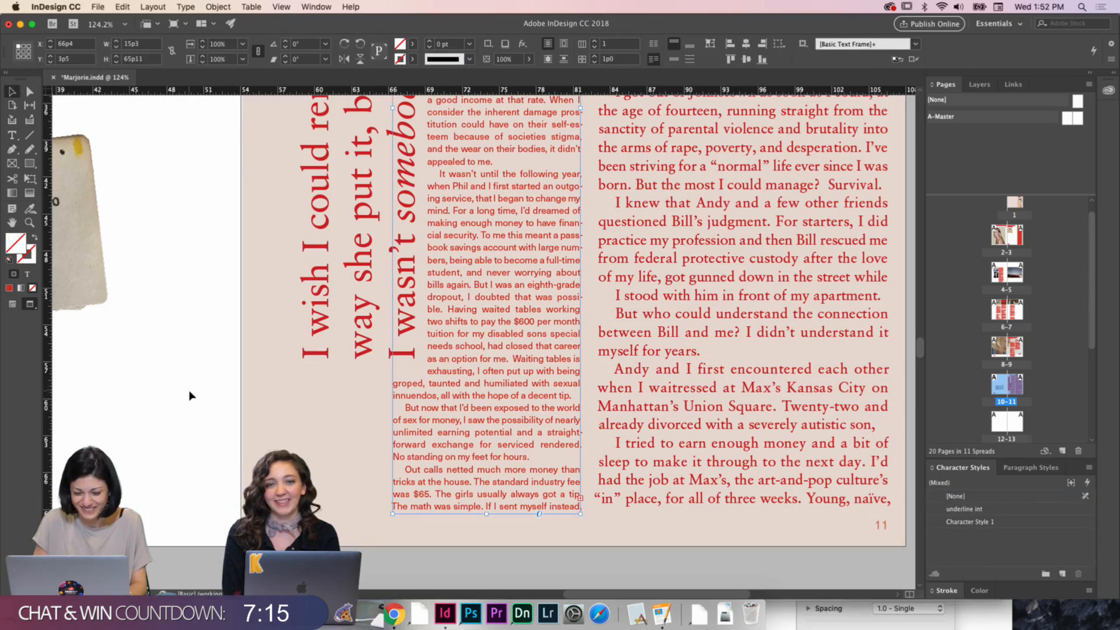
click(306, 410)
Examine page 11's wrapped column from bottom to top, including the quote, and the whole Selling Warhol spread
scroll(307, 411, down, 4)
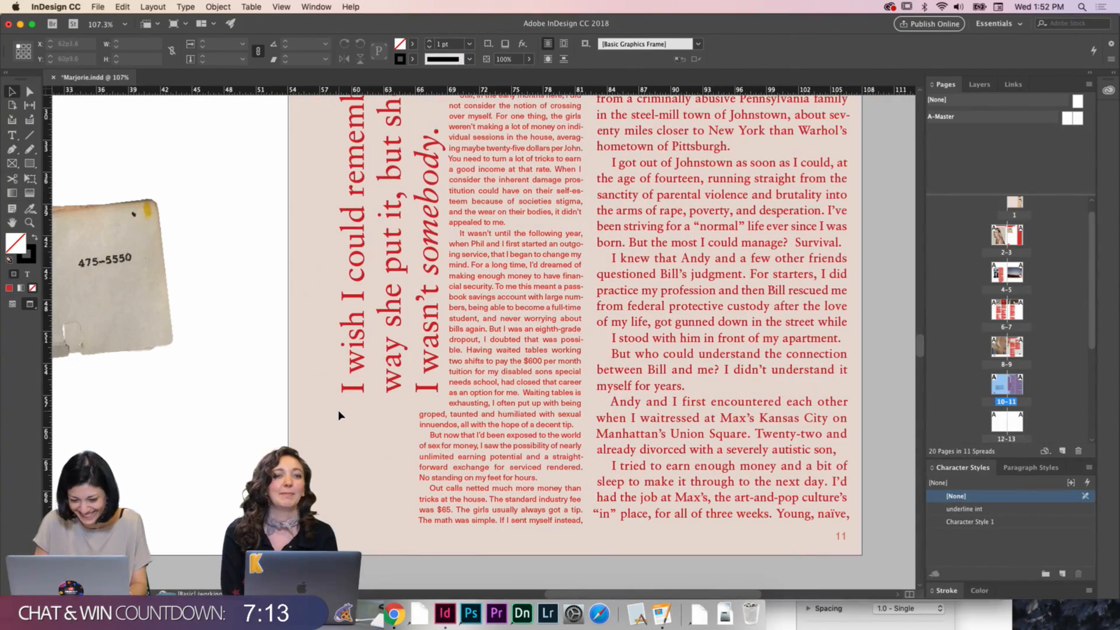
scroll(339, 415, down, 2)
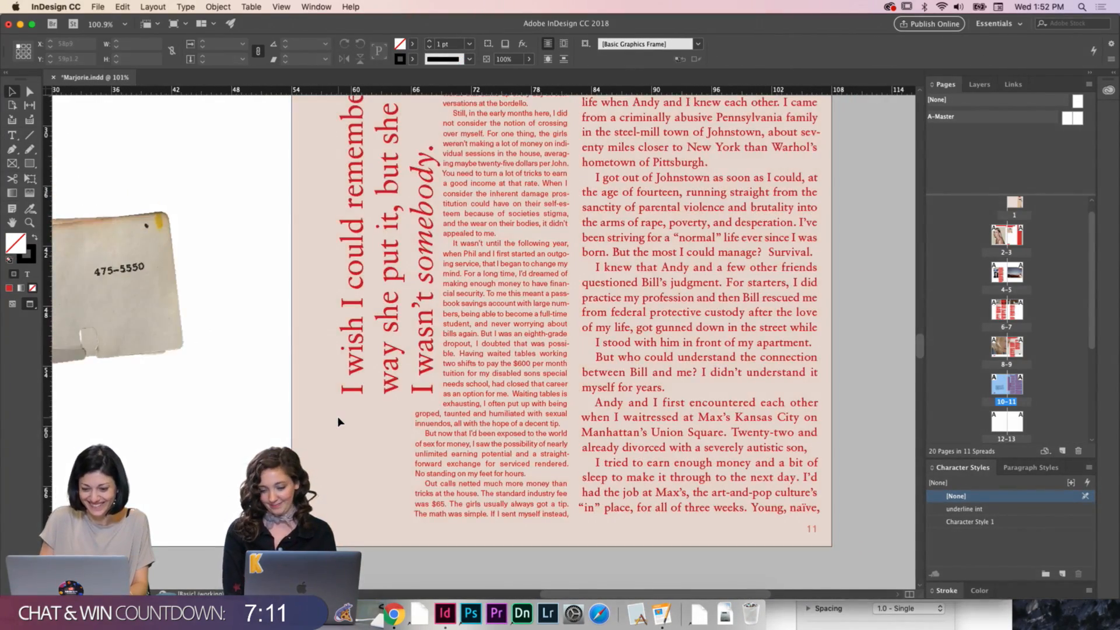
scroll(339, 420, up, 5)
scroll(338, 421, up, 3)
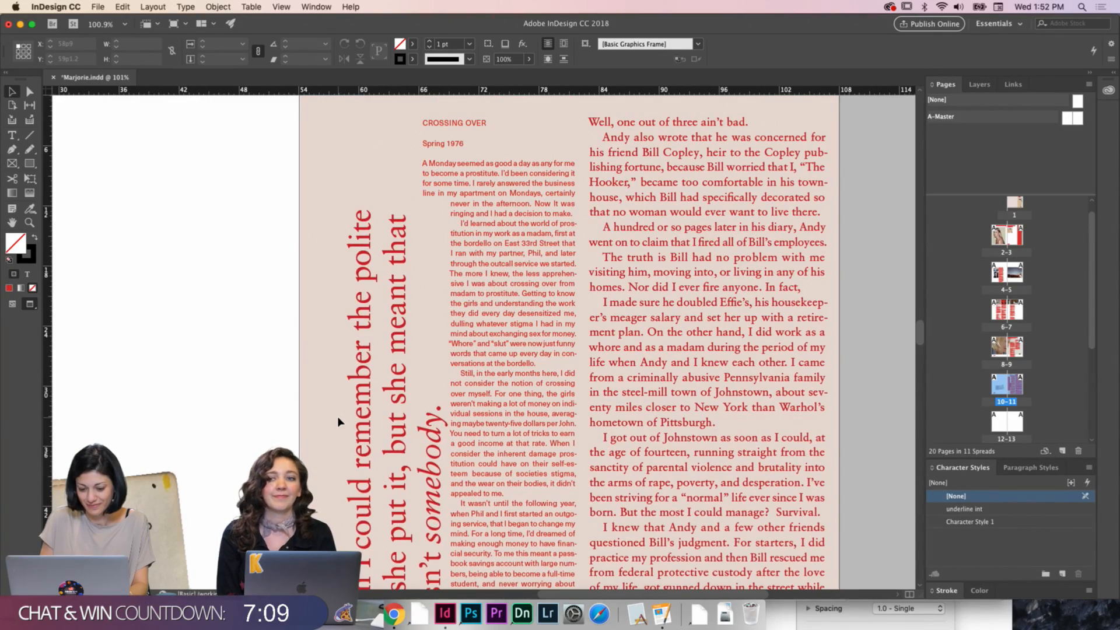
scroll(339, 421, down, 6)
scroll(339, 421, left, 2)
scroll(338, 421, down, 8)
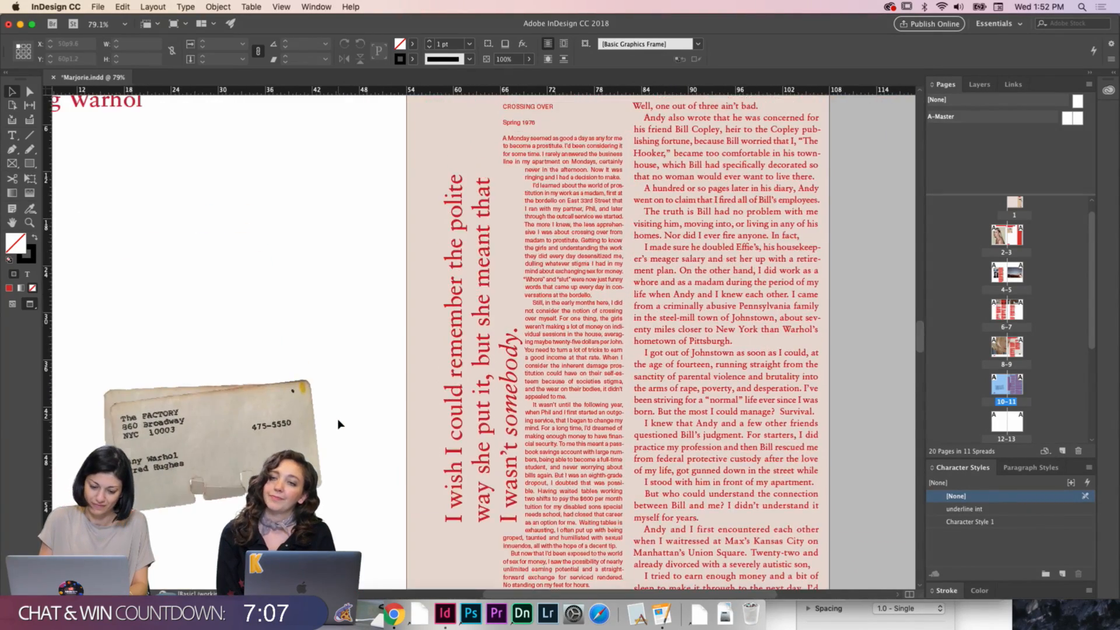
scroll(337, 418, down, 2)
scroll(337, 418, left, 1)
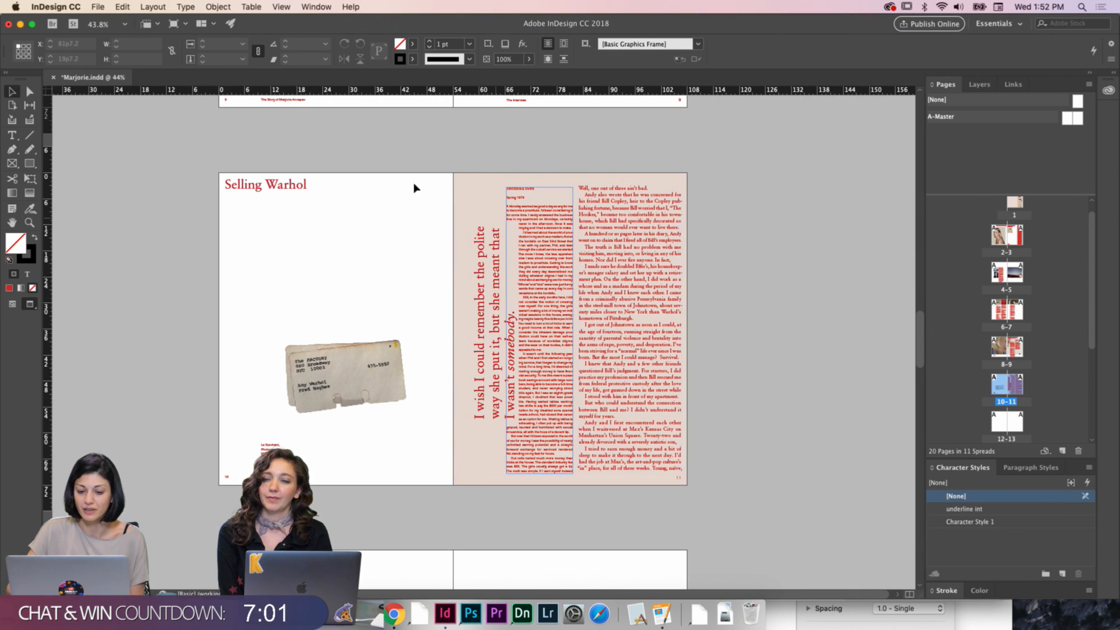
Compare the Selling Warhol spread with the earlier photo and interview spreads and the blank spread that follows
scroll(390, 179, up, 1)
scroll(405, 231, up, 15)
scroll(405, 231, left, 1)
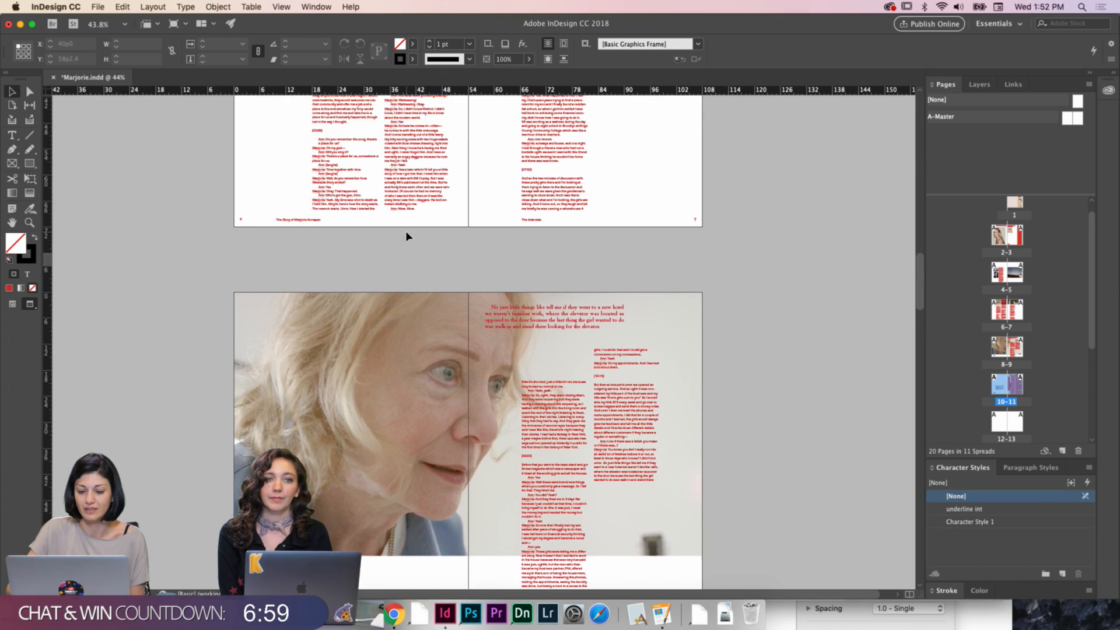
scroll(407, 236, up, 5)
scroll(406, 236, down, 20)
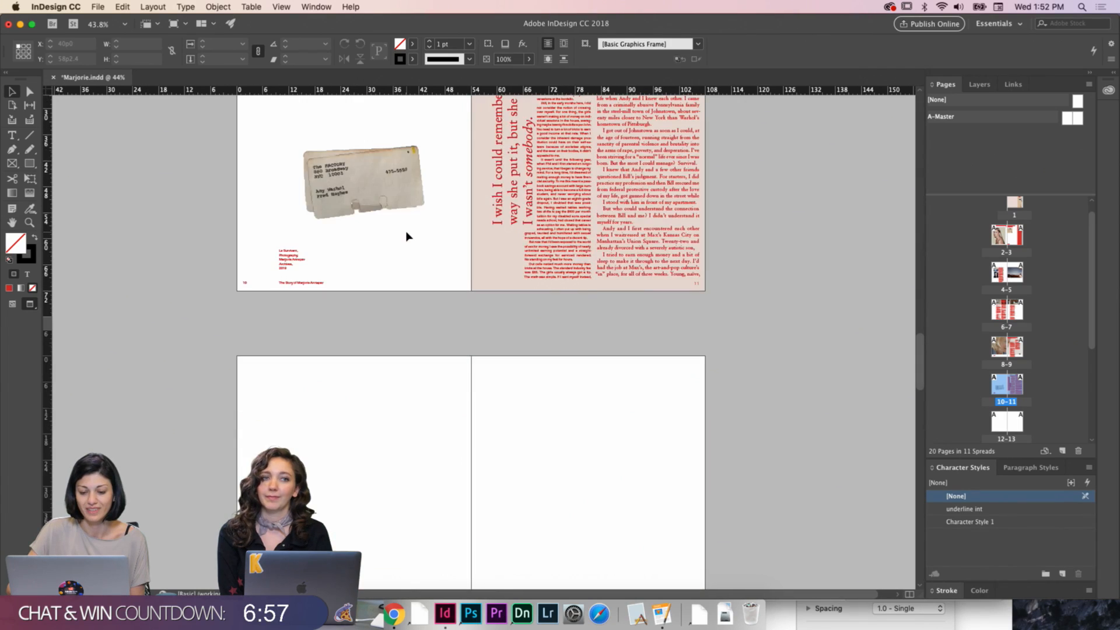
scroll(406, 236, up, 2)
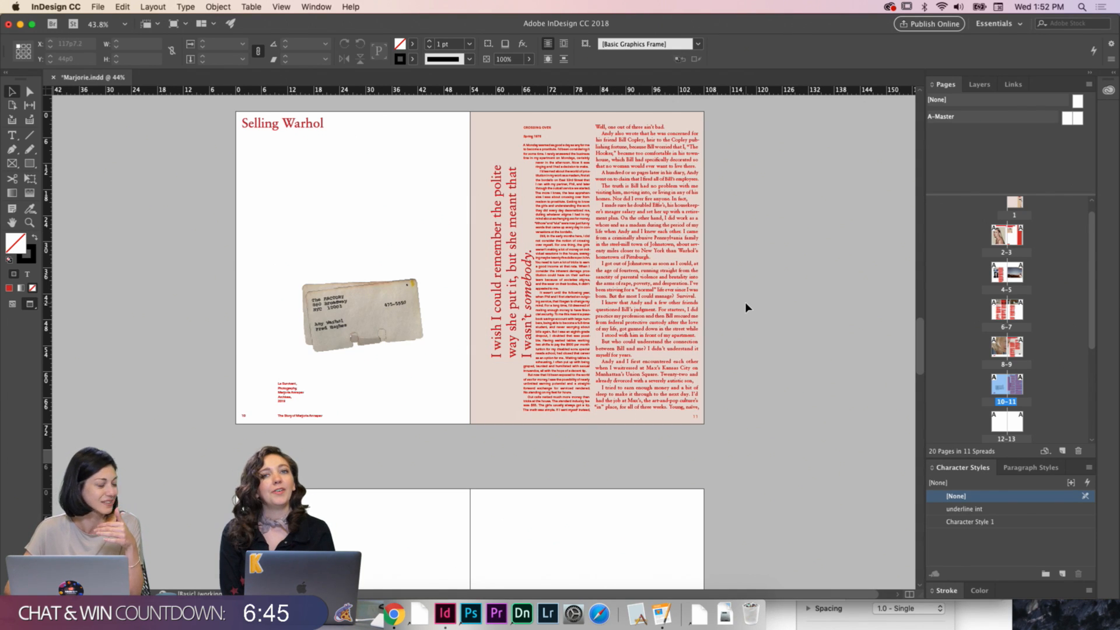
scroll(744, 302, down, 3)
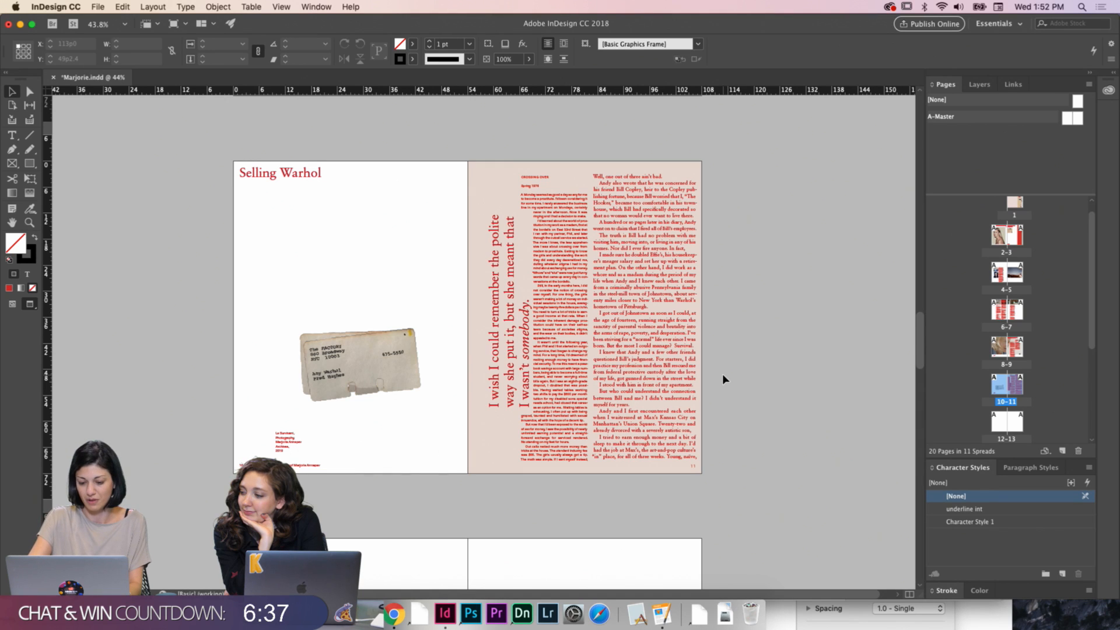
scroll(723, 379, up, 15)
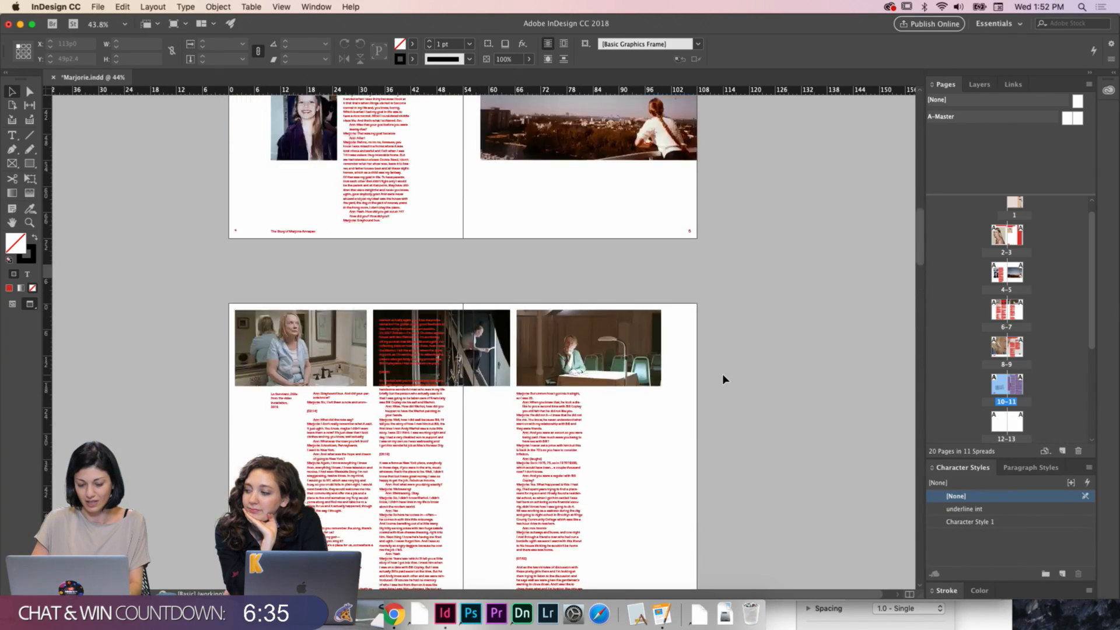
Review the opening Warhol portrait spread and the interview spreads in comparison with the Selling Warhol spread
scroll(723, 379, up, 15)
click(531, 338)
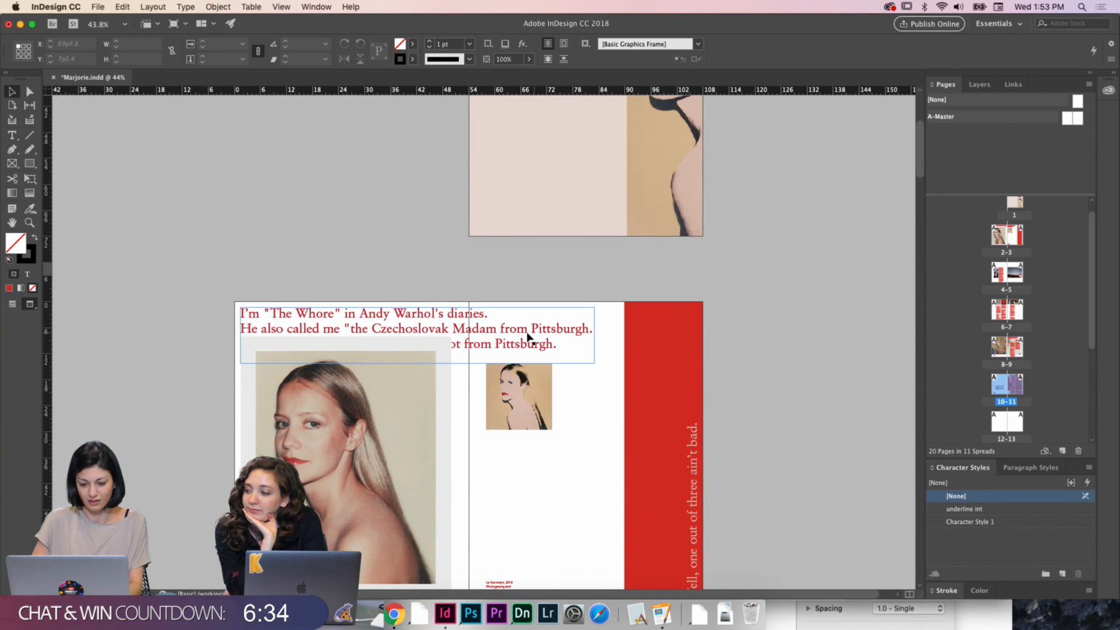
click(475, 288)
scroll(565, 397, down, 8)
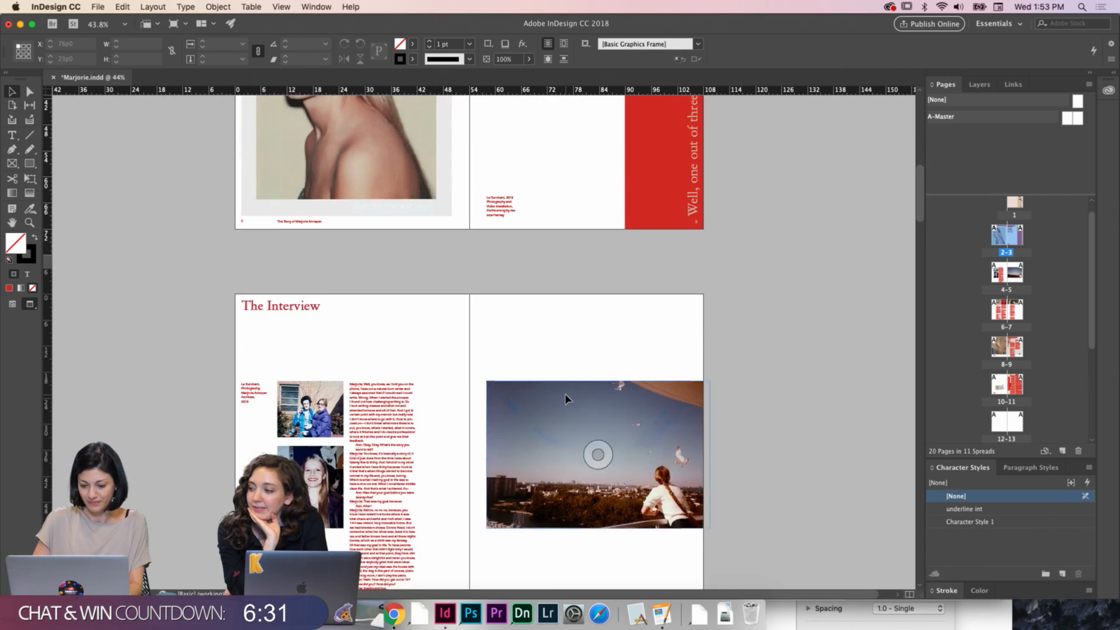
scroll(564, 397, up, 3)
click(752, 274)
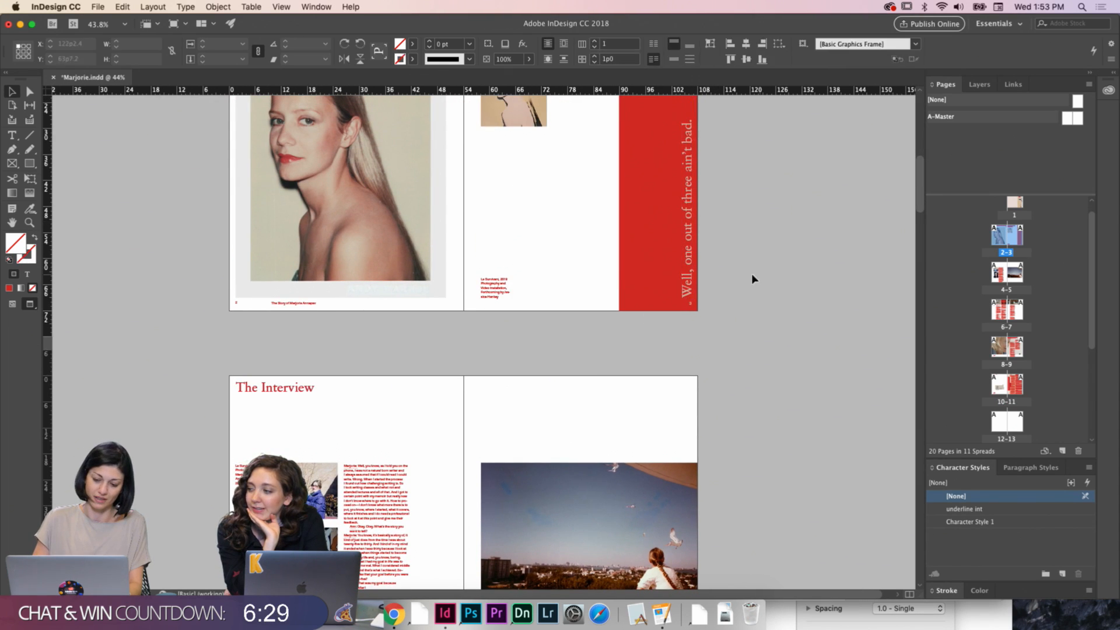
scroll(667, 253, up, 5)
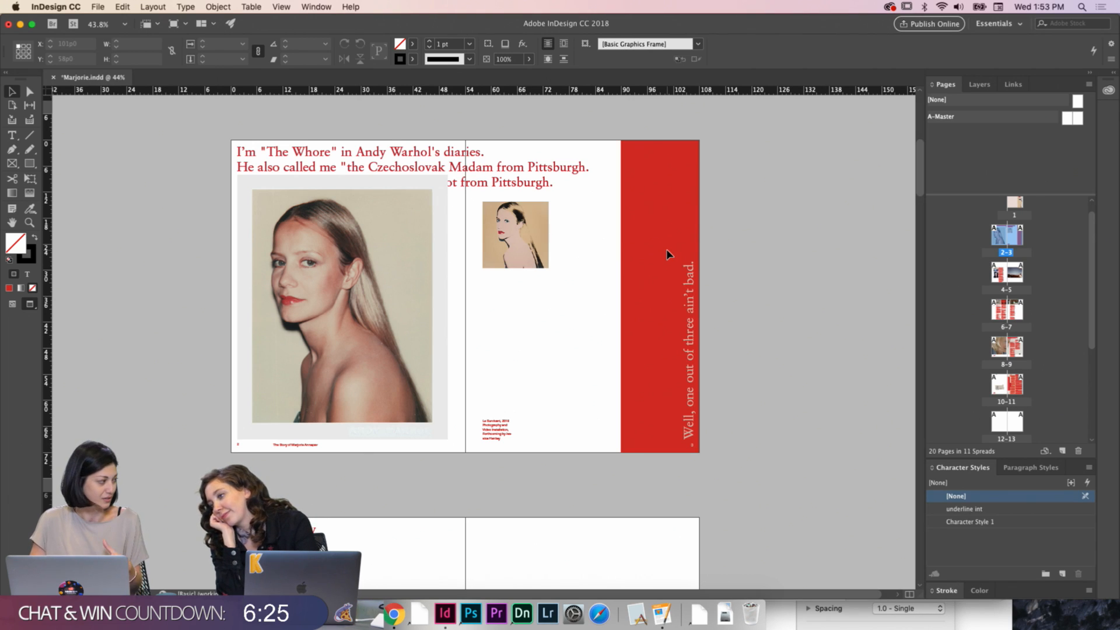
scroll(667, 254, down, 20)
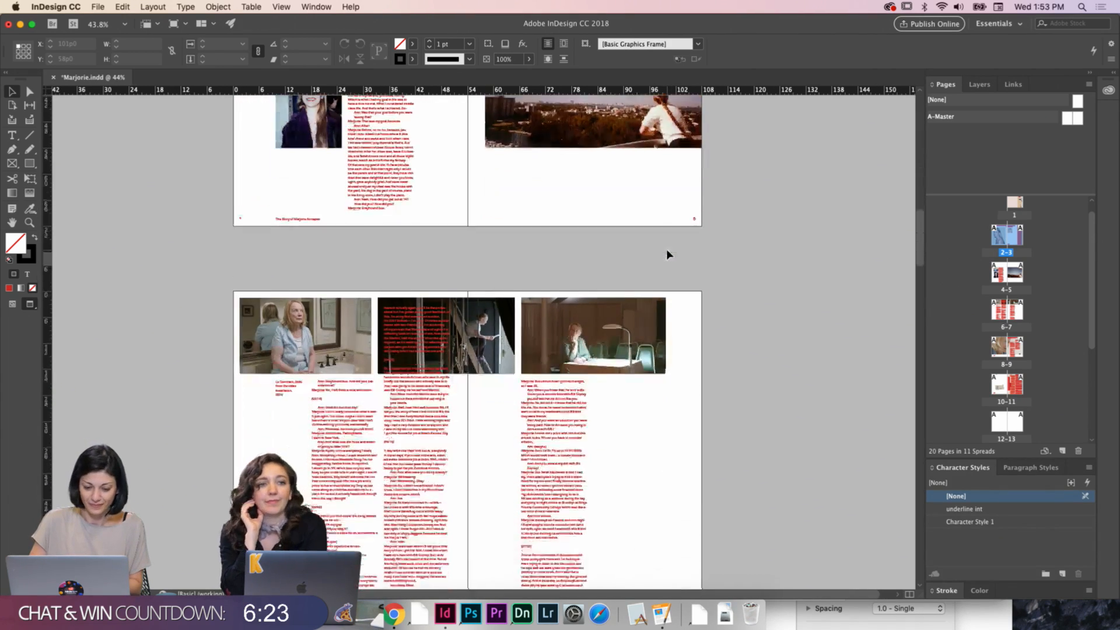
scroll(666, 250, down, 5)
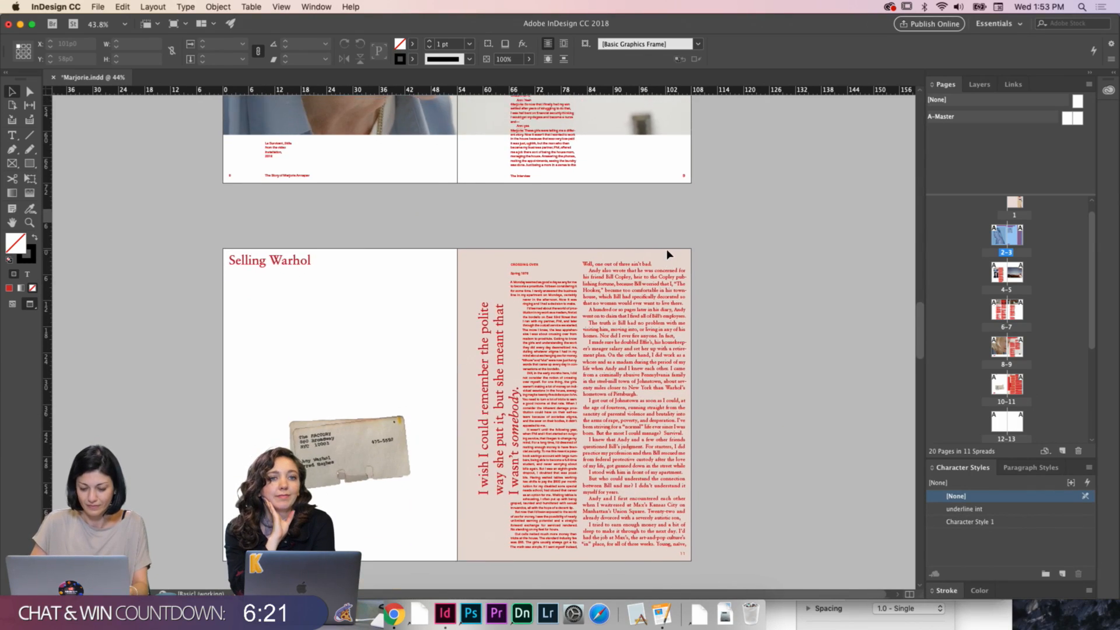
Cut all the text out of the quote frame at the top of page 9, over the portrait photo
scroll(666, 250, up, 8)
double_click(559, 335)
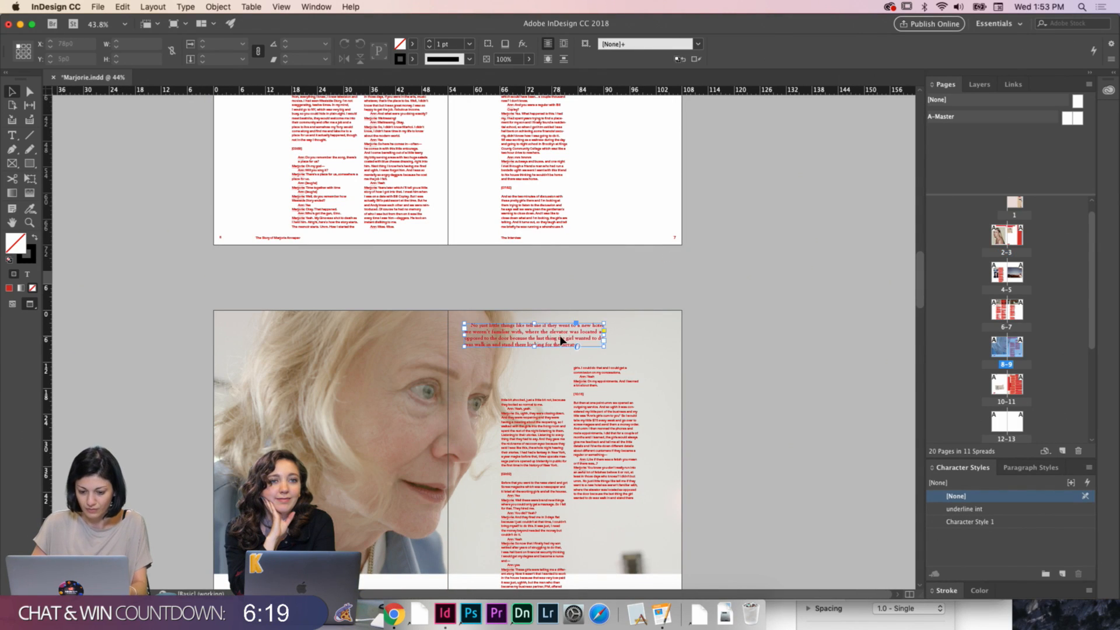
key(super+a)
key(super+x)
key(Escape)
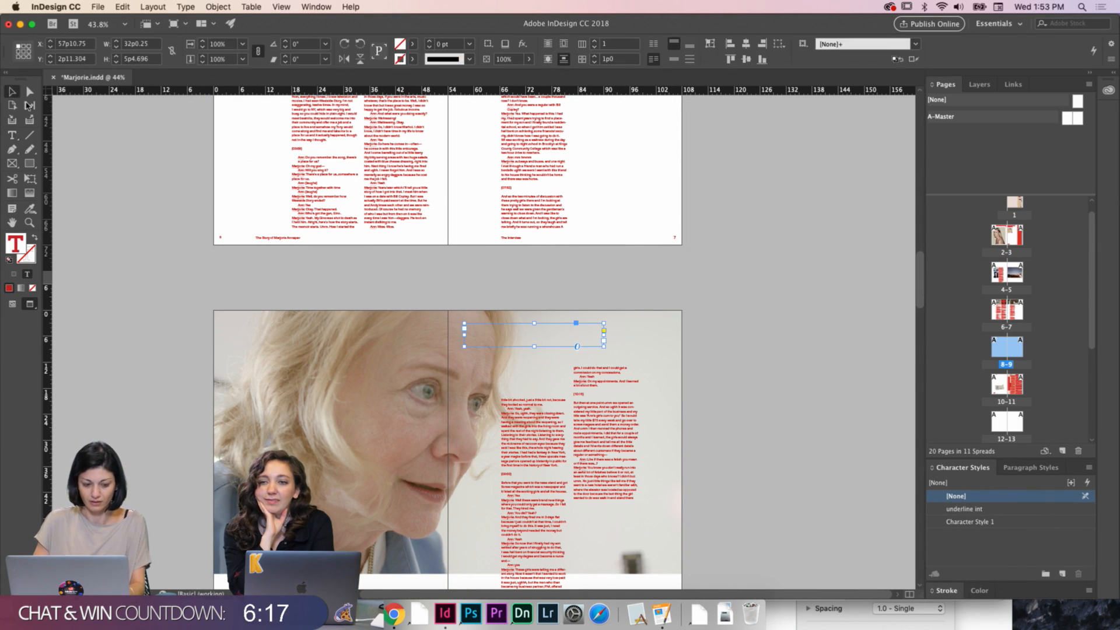
Compare the Selling Warhol spread with its neighbouring spreads, both with the grid and guides shown and in preview
key(w)
scroll(460, 350, down, 8)
scroll(460, 349, down, 5)
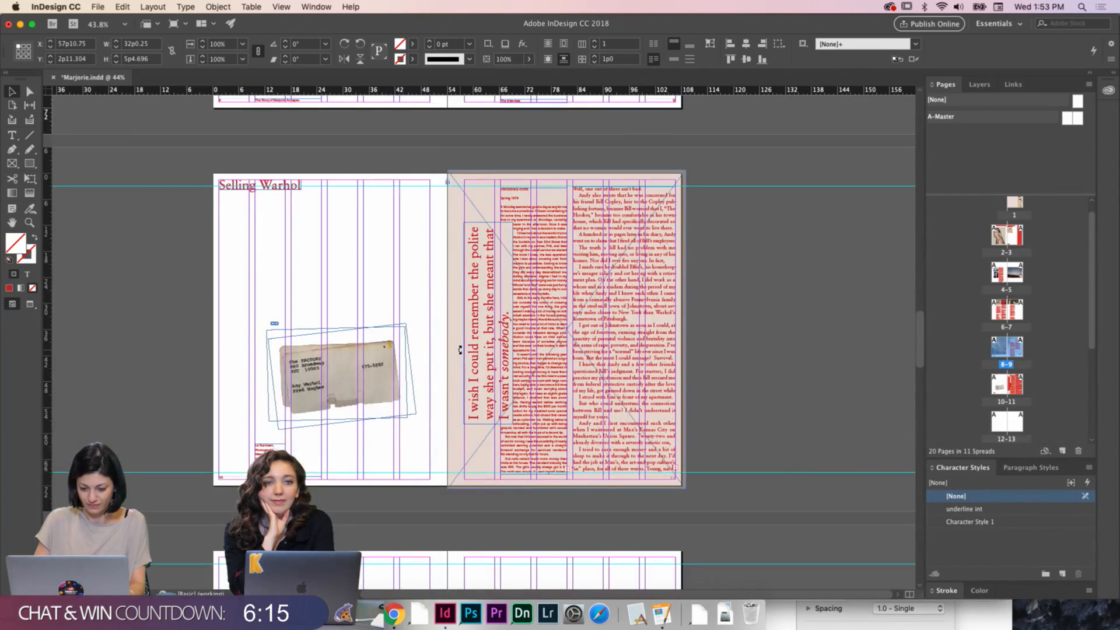
key(w)
scroll(471, 421, down, 3)
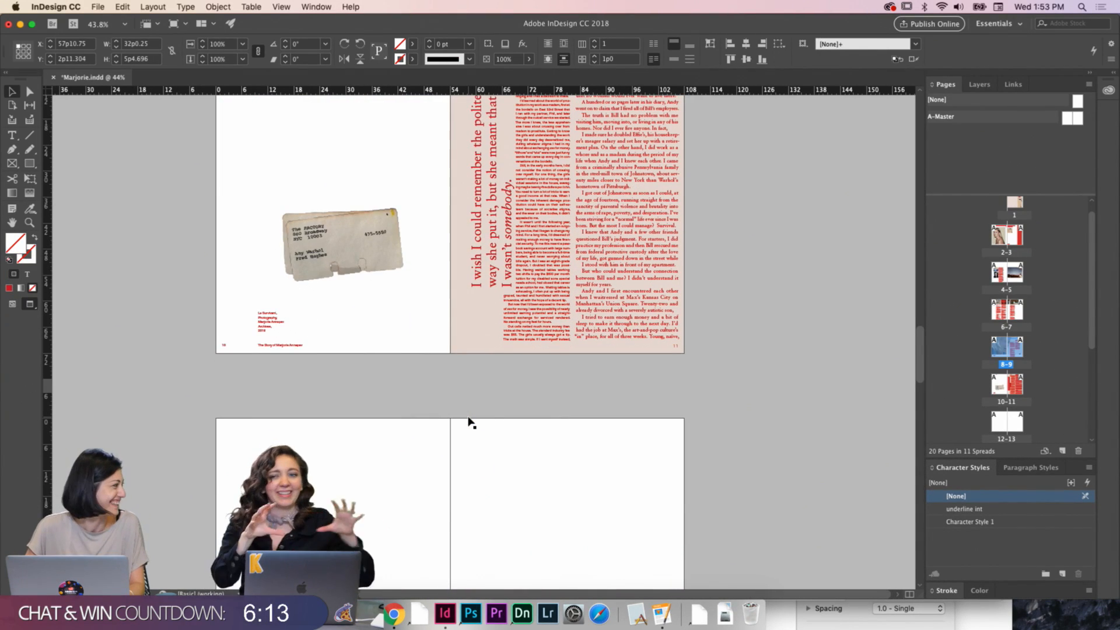
key(w)
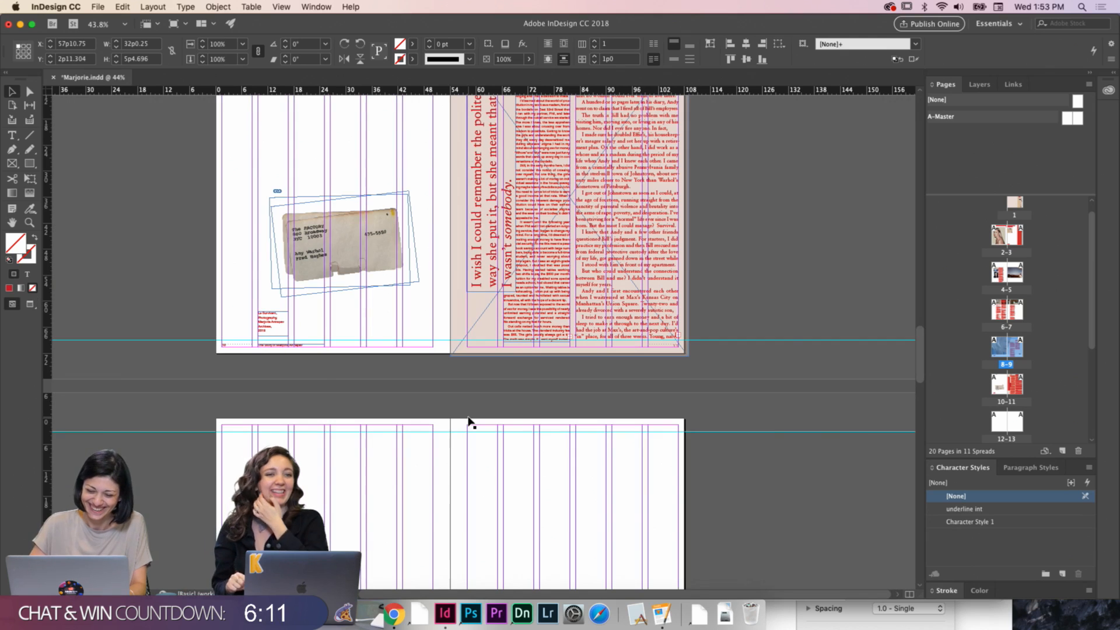
scroll(471, 422, up, 5)
key(w)
scroll(470, 421, up, 3)
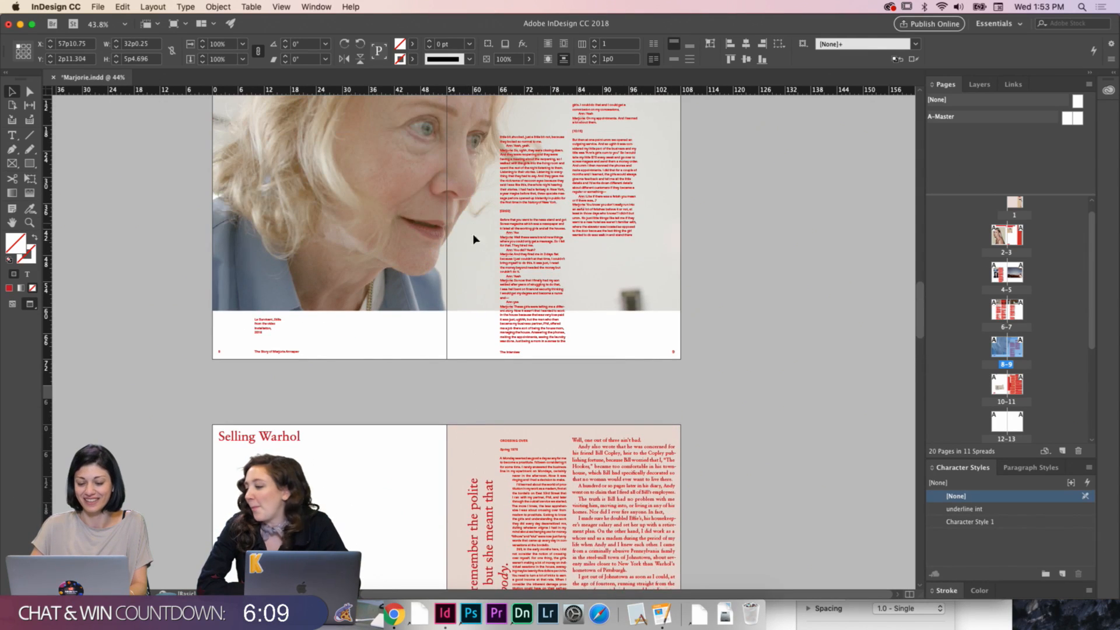
scroll(486, 401, down, 7)
scroll(485, 398, up, 10)
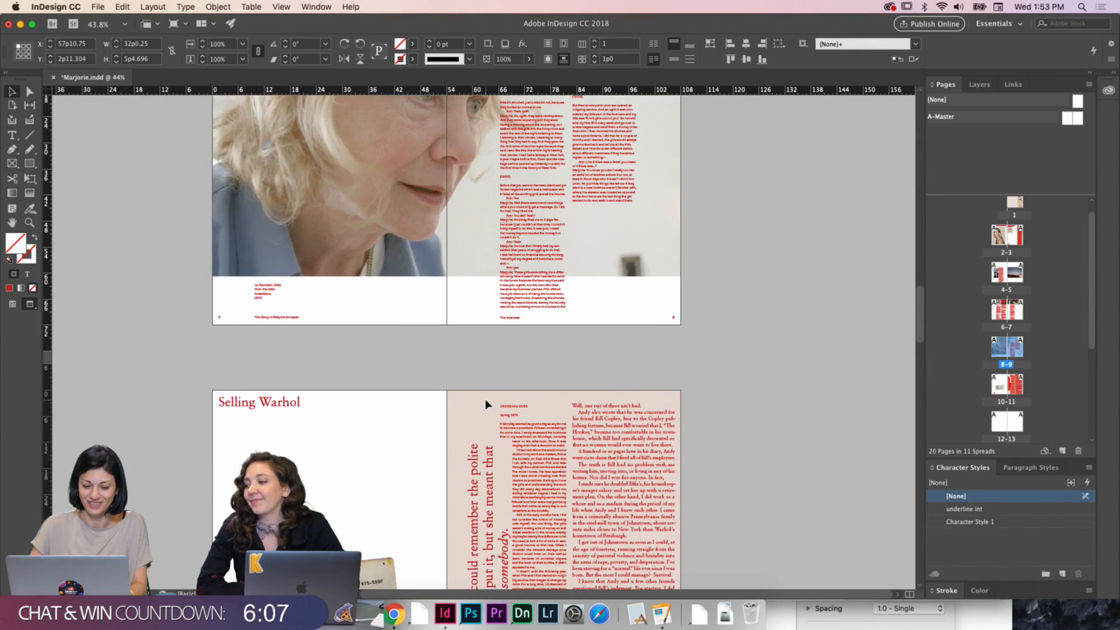
scroll(486, 402, down, 10)
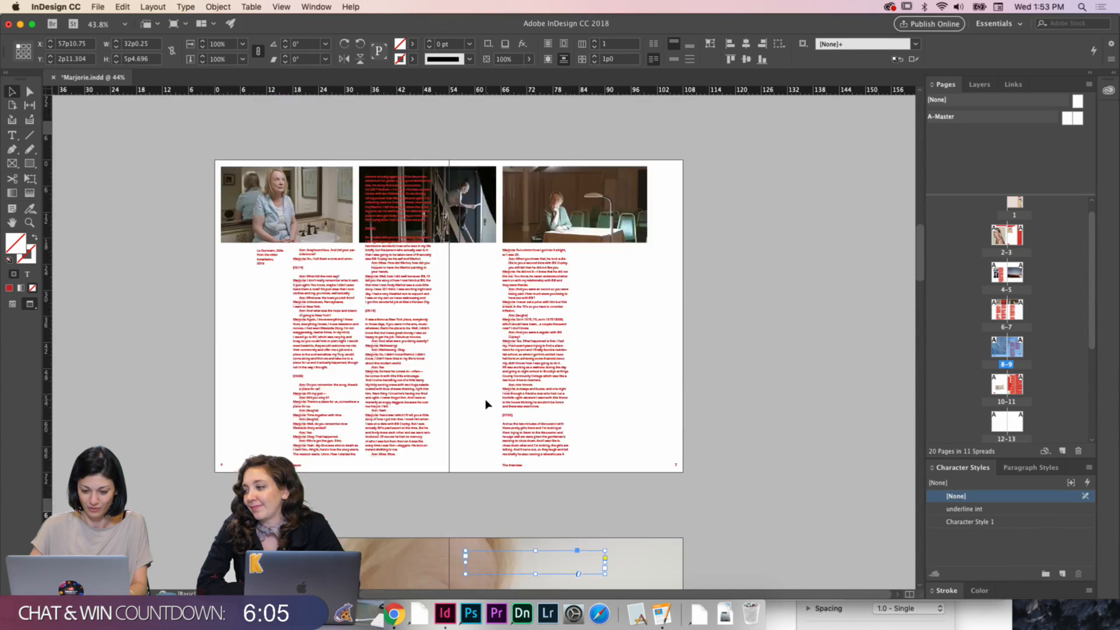
key(w)
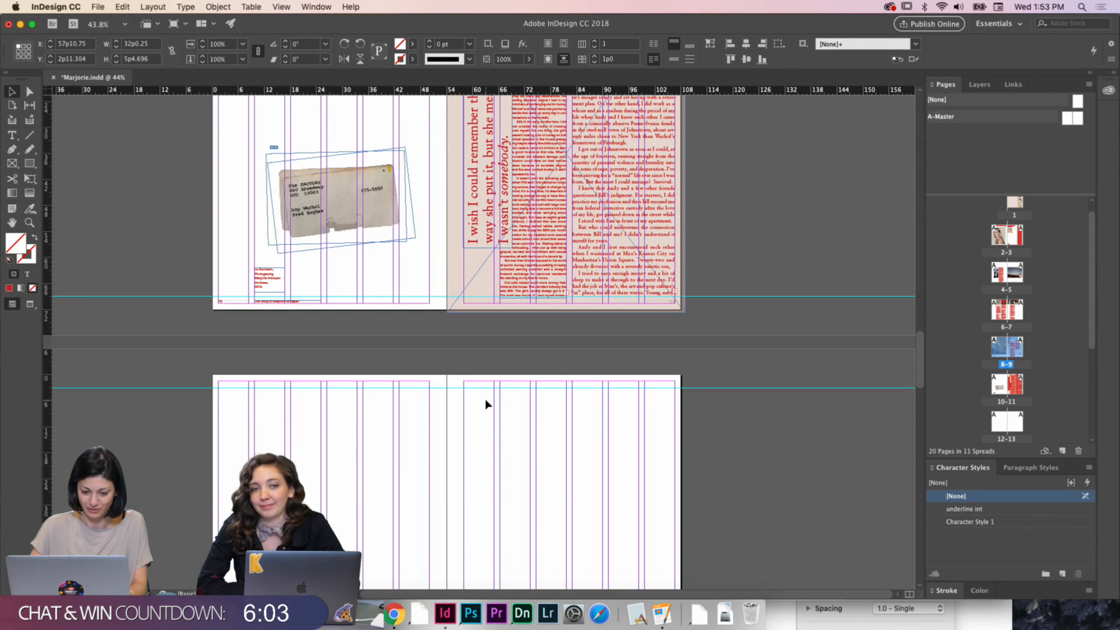
scroll(486, 404, up, 1)
scroll(486, 403, down, 2)
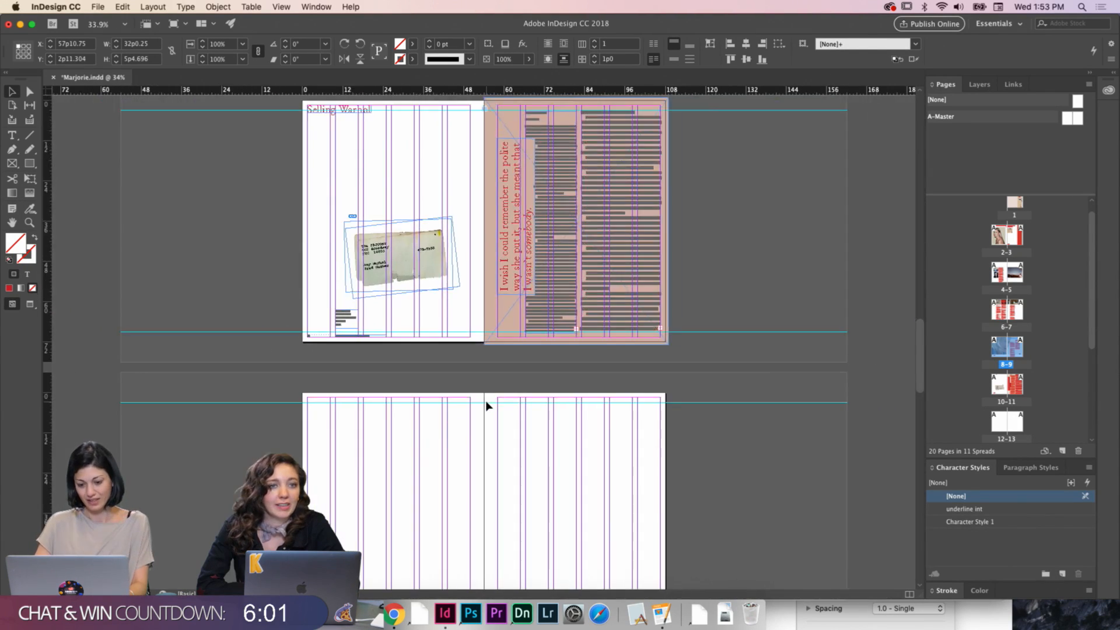
key(w)
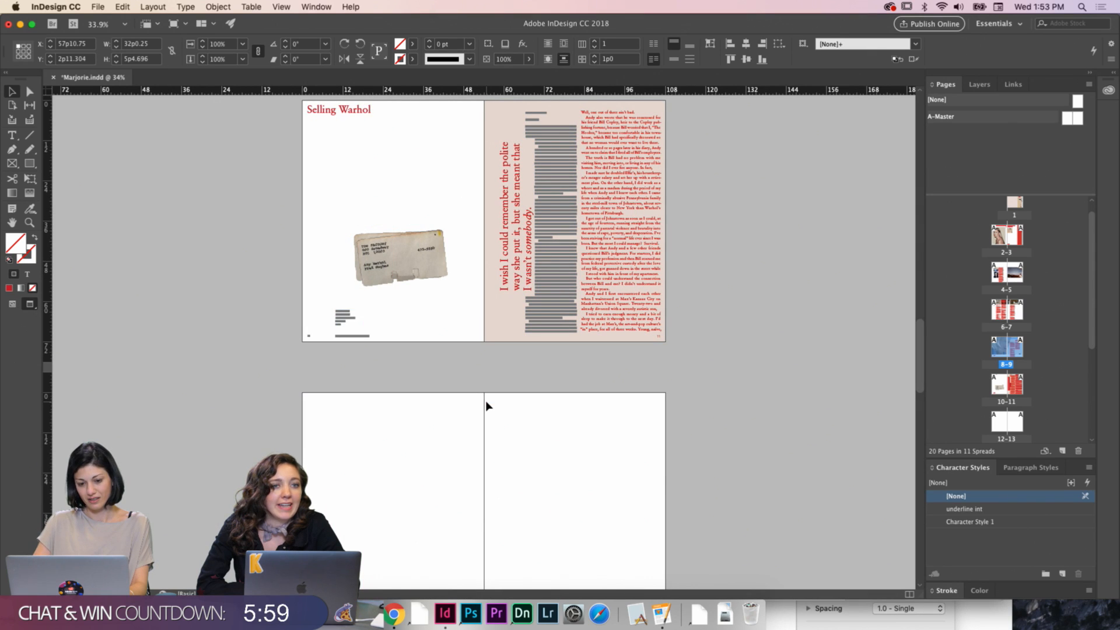
Flow the overset text from page 11's wide column into a new frame on page 12, three grid columns wide from the upper guide to the bottom margin
key(w)
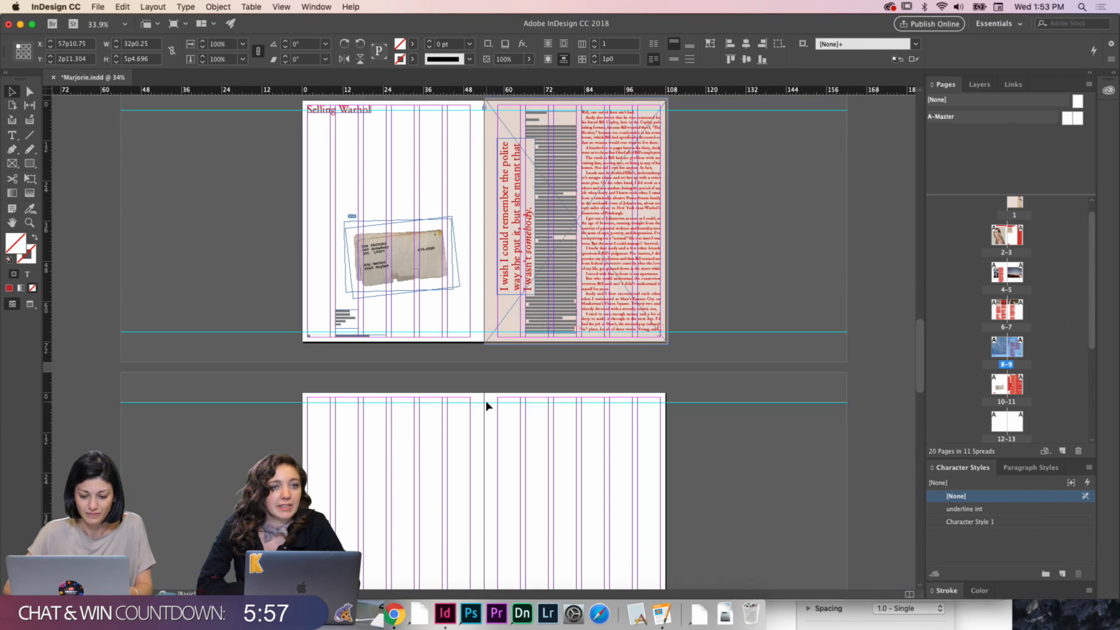
scroll(486, 403, down, 2)
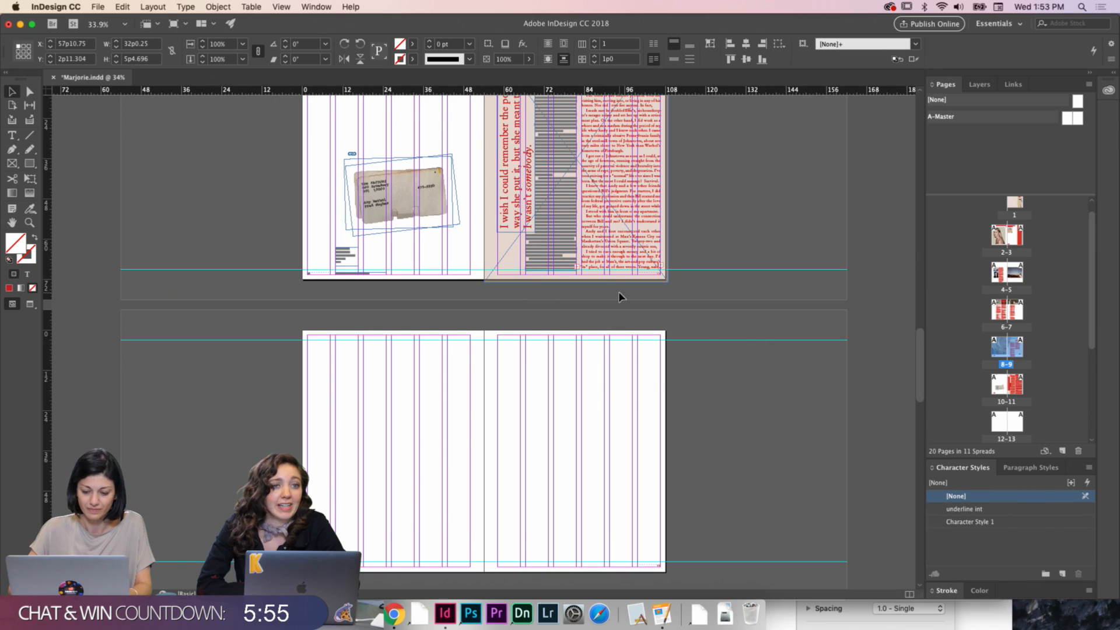
scroll(595, 292, down, 1)
click(630, 248)
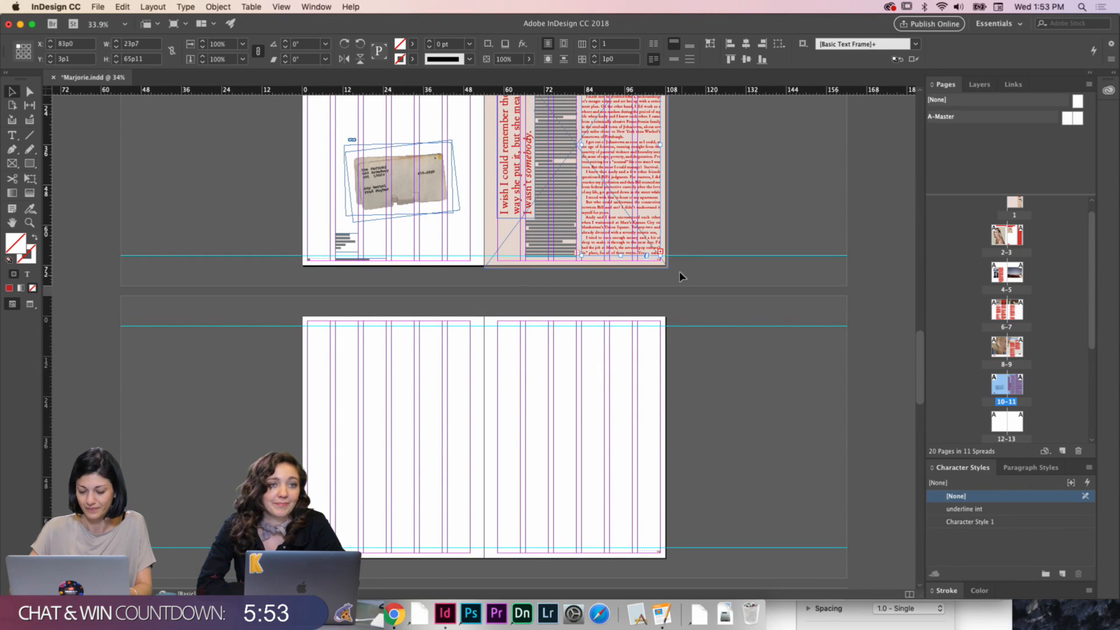
click(661, 255)
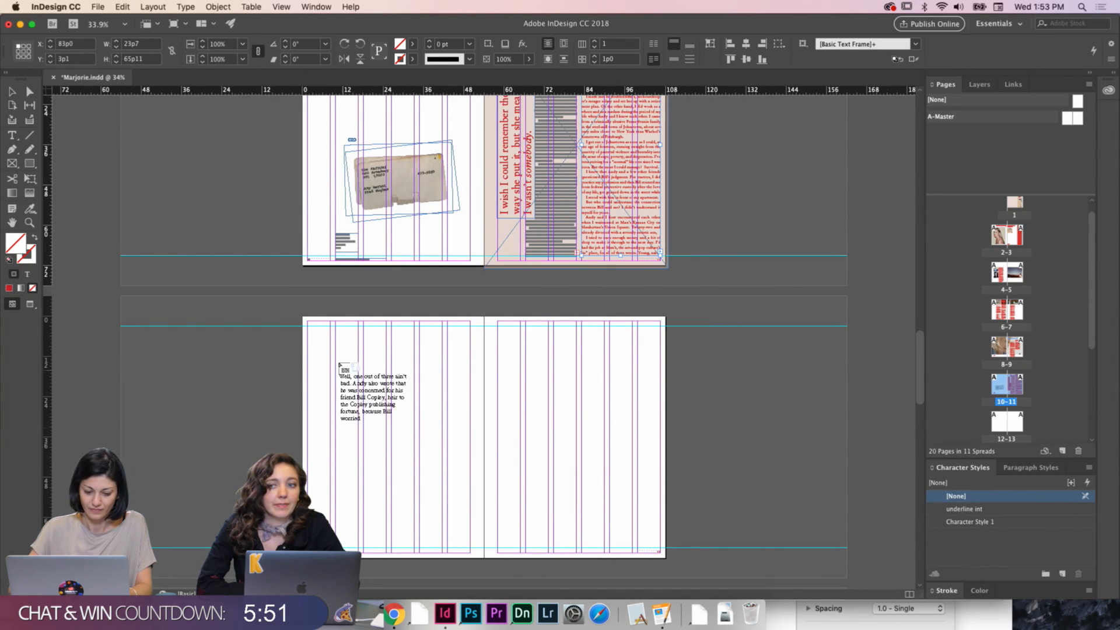
scroll(320, 328, down, 2)
click(320, 329)
drag(319, 328, 387, 504)
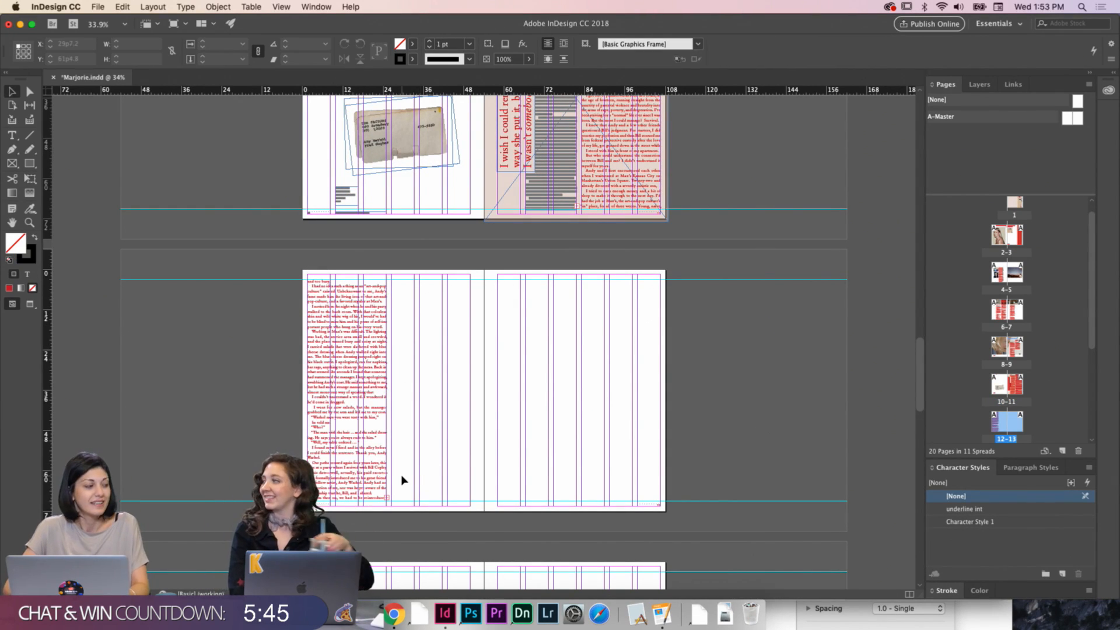
Lower the top edge of page 12's text frame to 4p0, making the frame 65p0 tall
key(w)
key(w)
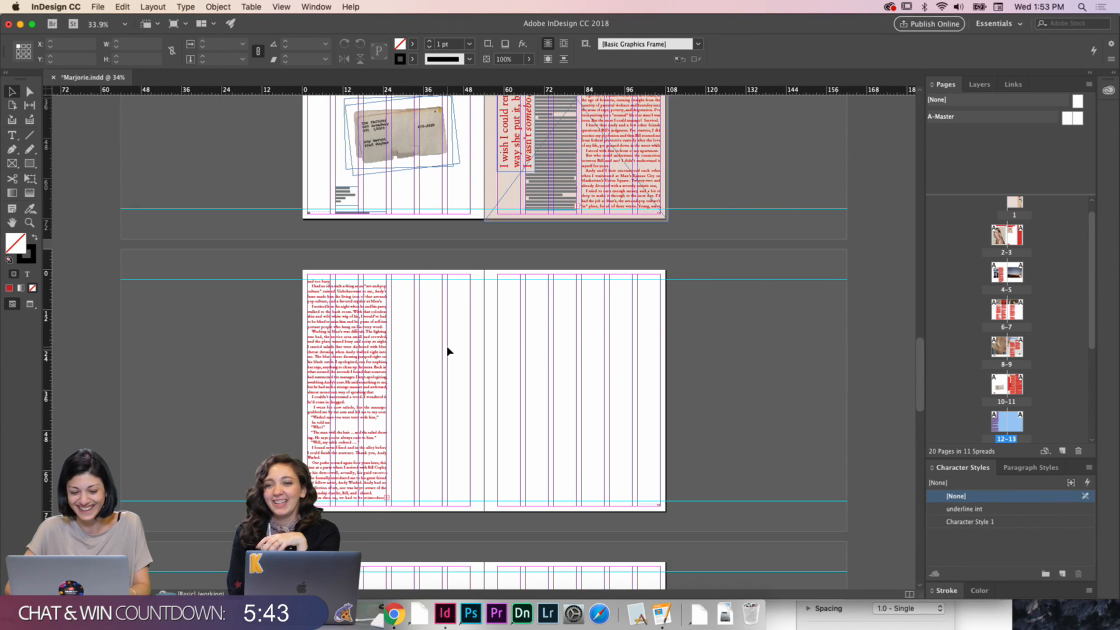
scroll(383, 358, up, 3)
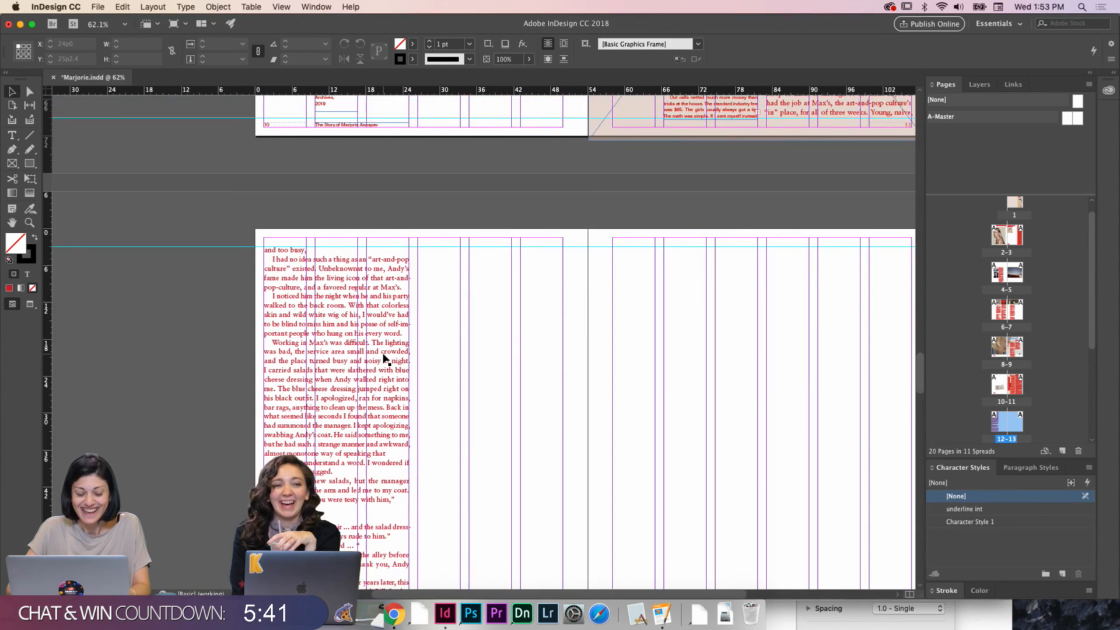
key(w)
key(w)
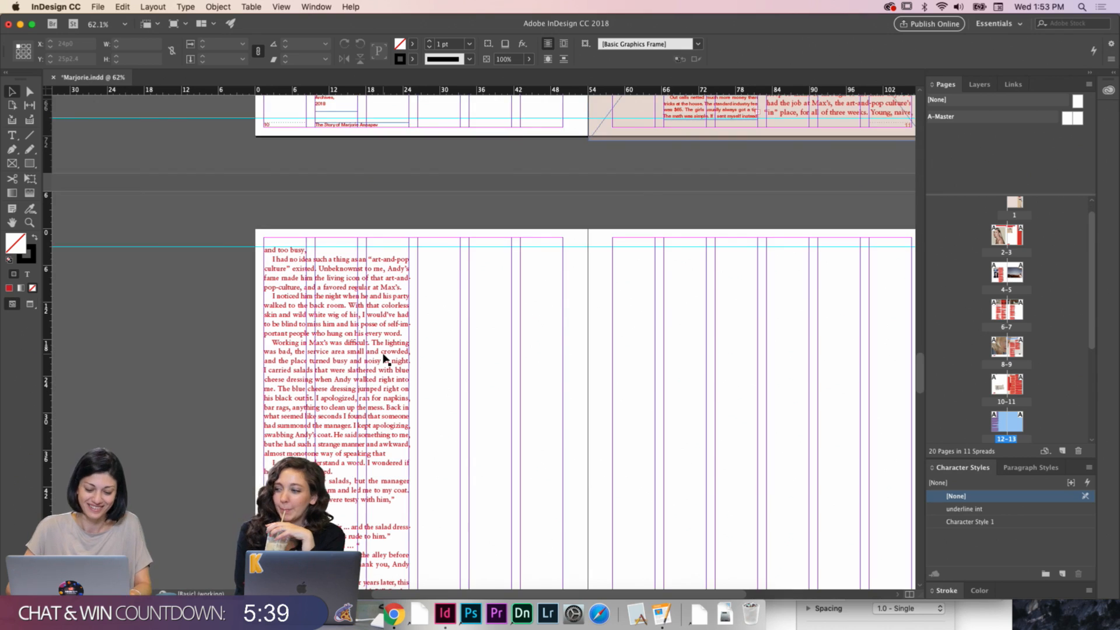
scroll(383, 358, up, 3)
key(w)
key(w)
click(316, 169)
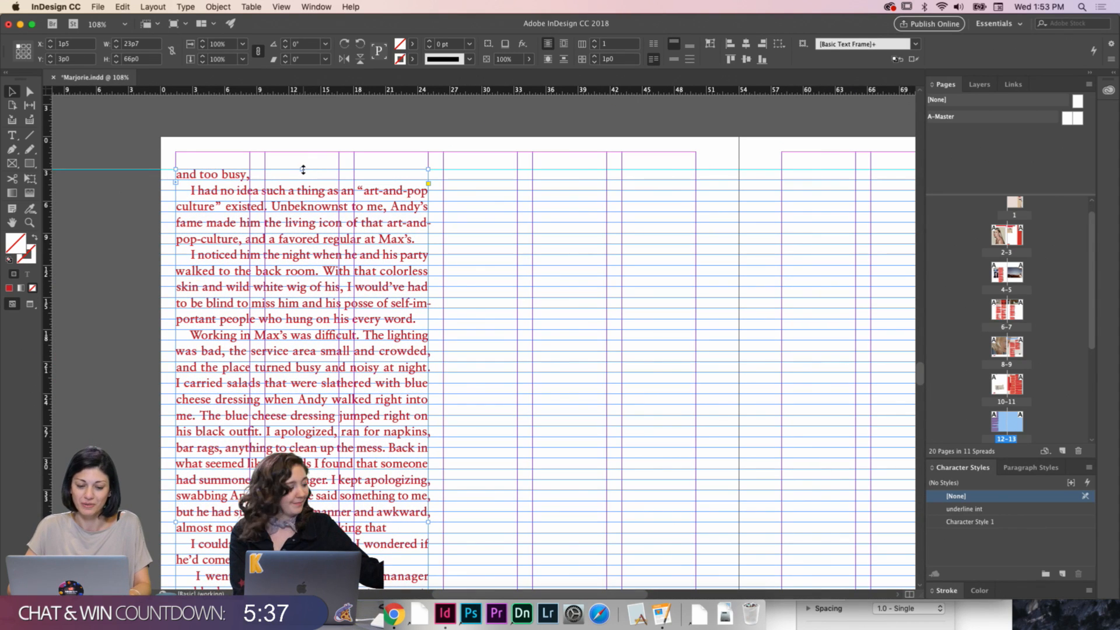
drag(303, 169, 303, 180)
click(513, 262)
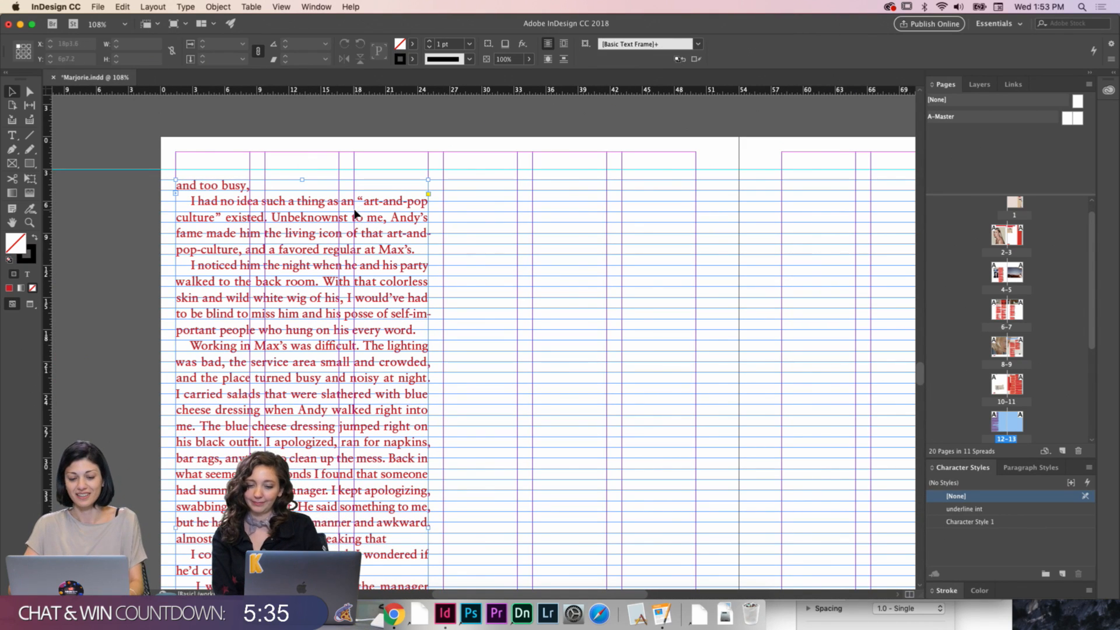
Nudge page 12's text frame up by one large increment and check the column without guides
key(w)
click(525, 229)
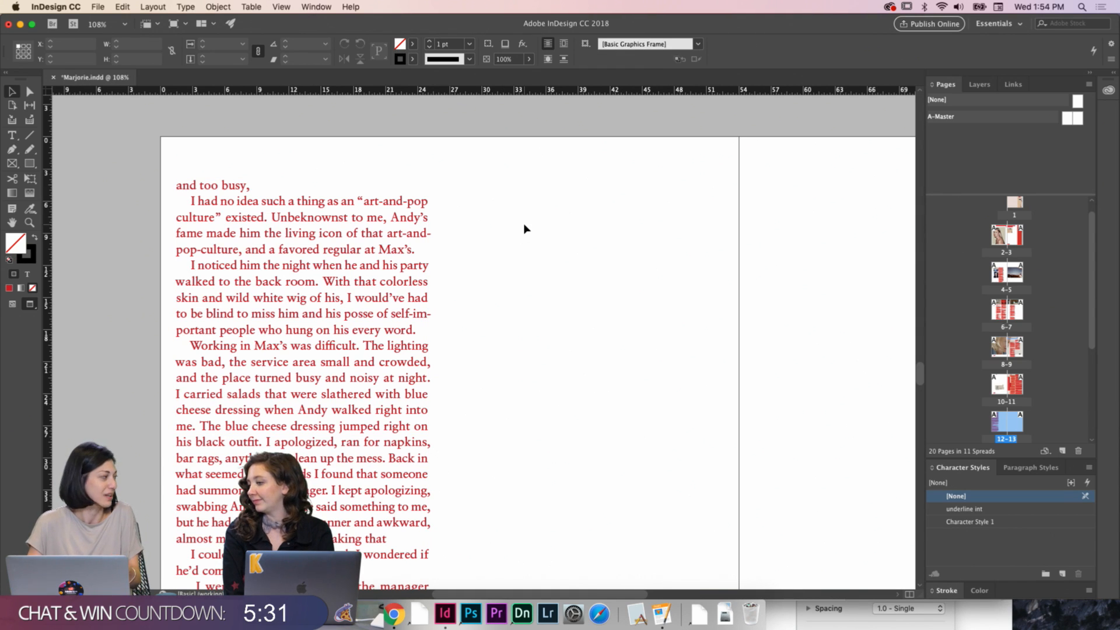
key(w)
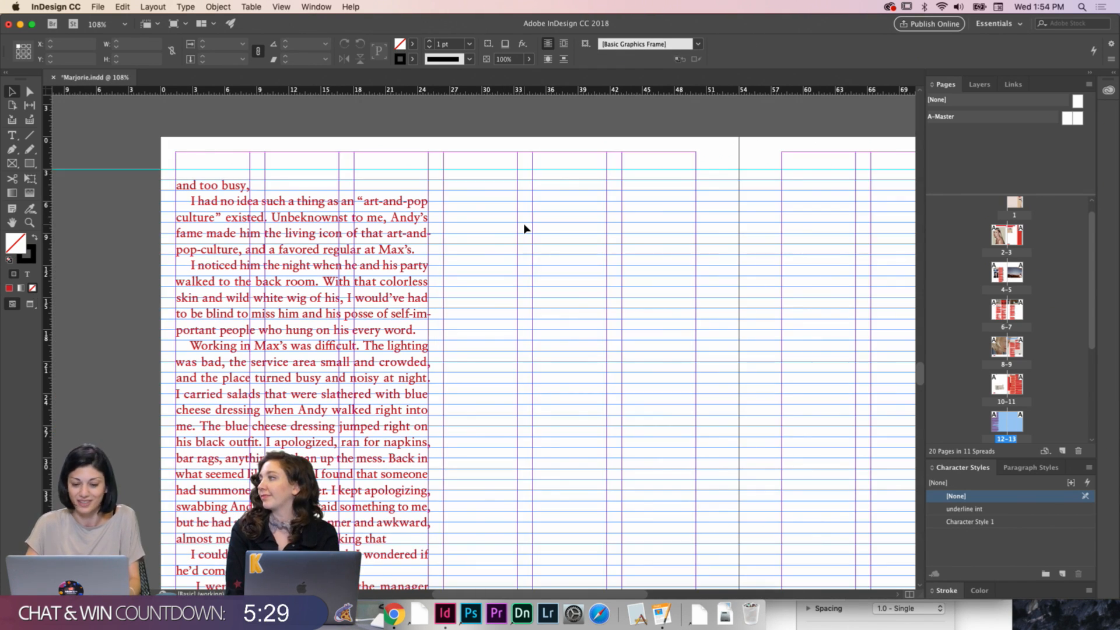
click(430, 229)
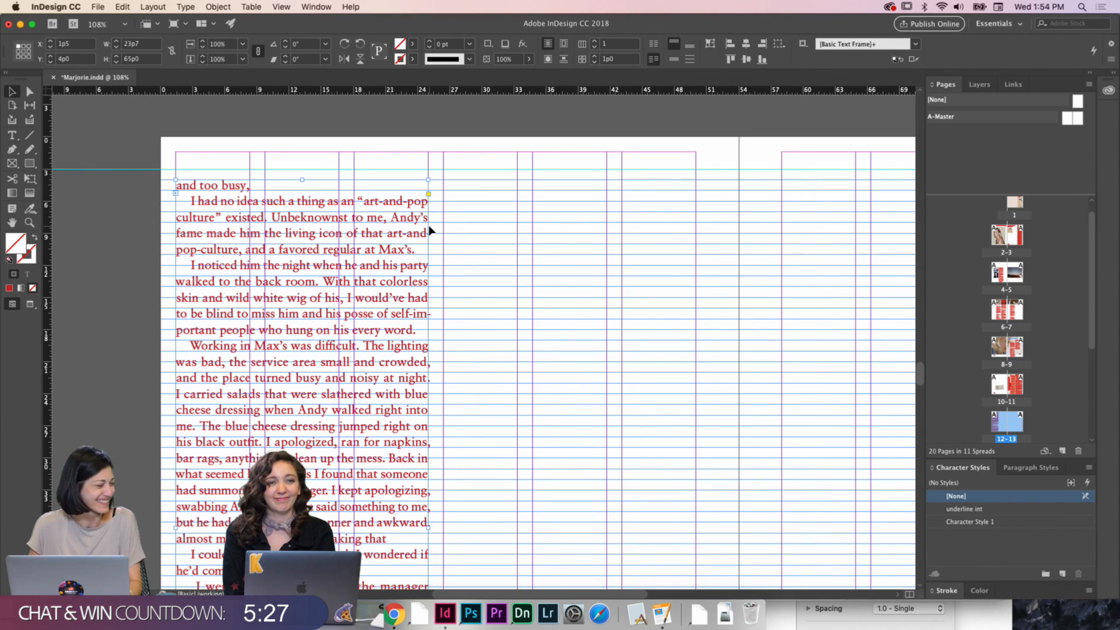
key(shift+Up)
click(483, 245)
key(w)
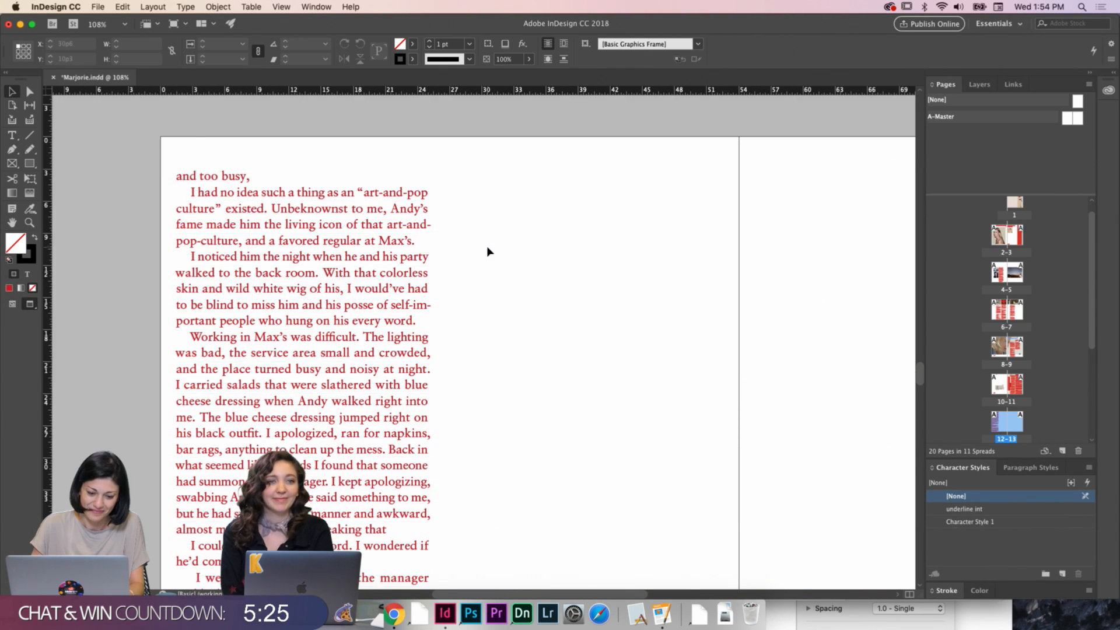
Set the paragraph running from "I tried to earn enough money" on page 11 to "too busy," on page 12 to 13.9 pt
scroll(486, 249, down, 2)
scroll(485, 251, right, 3)
scroll(485, 252, up, 5)
scroll(486, 253, down, 1)
key(w)
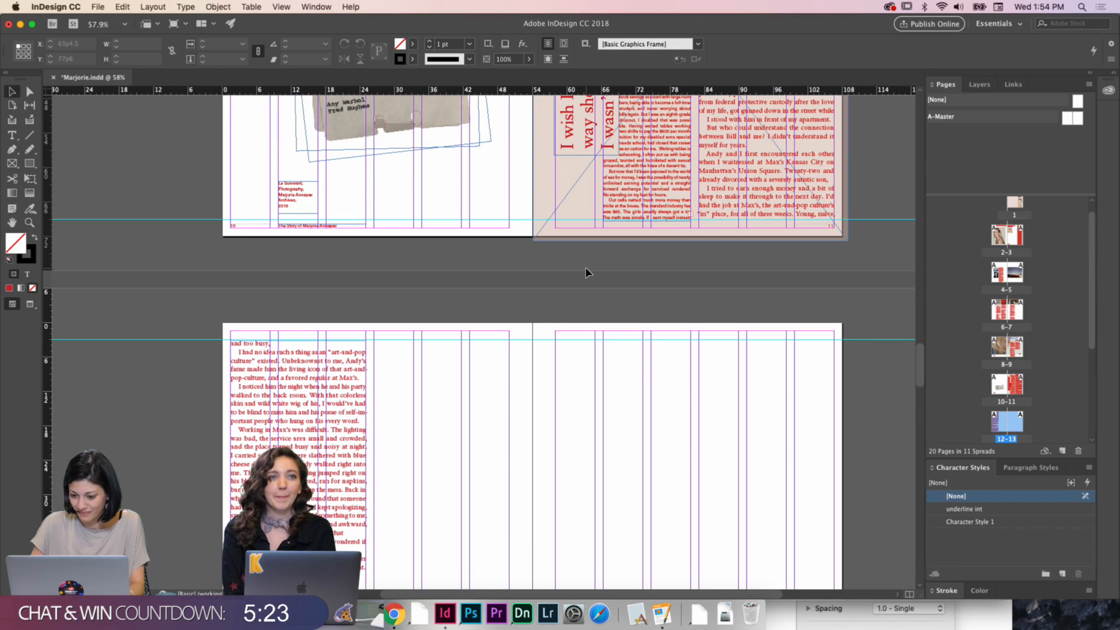
double_click(724, 191)
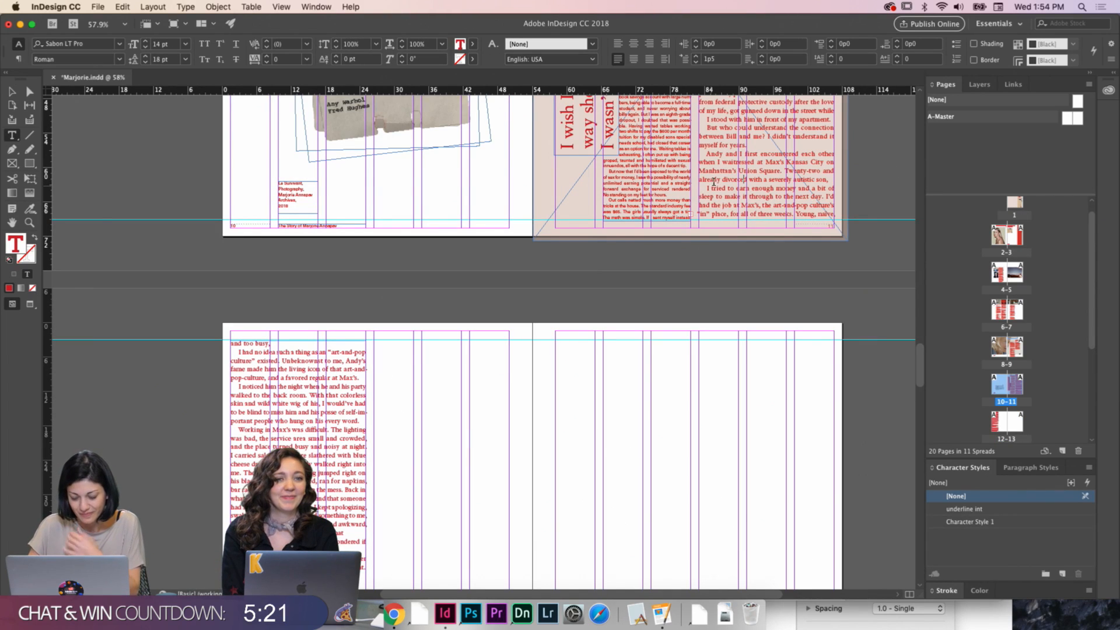
drag(704, 188, 261, 352)
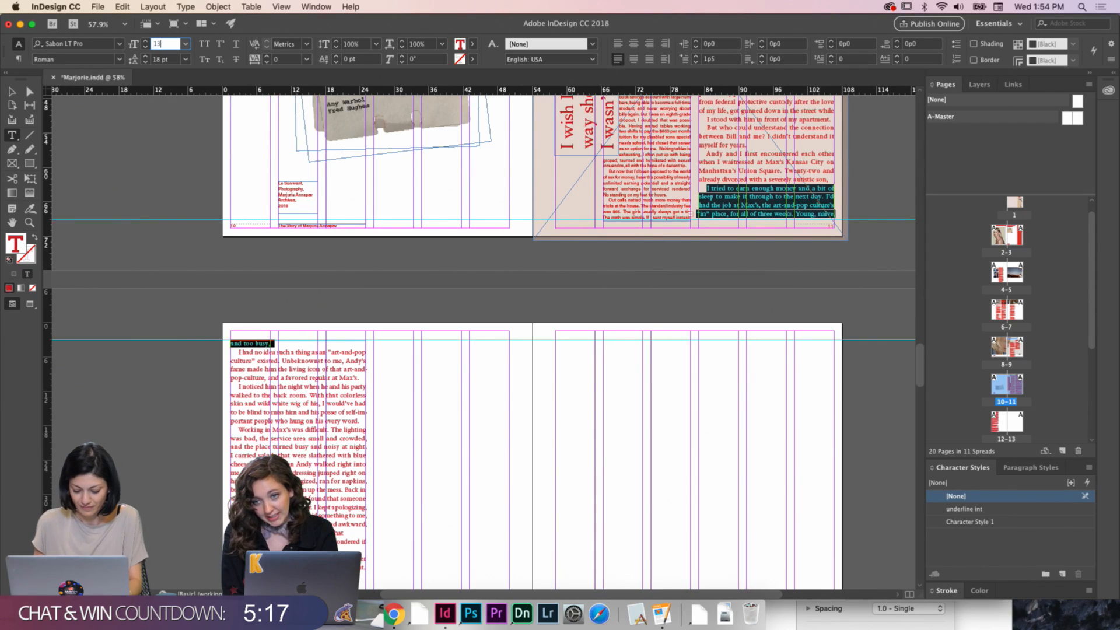
text(13.9)
key(Return)
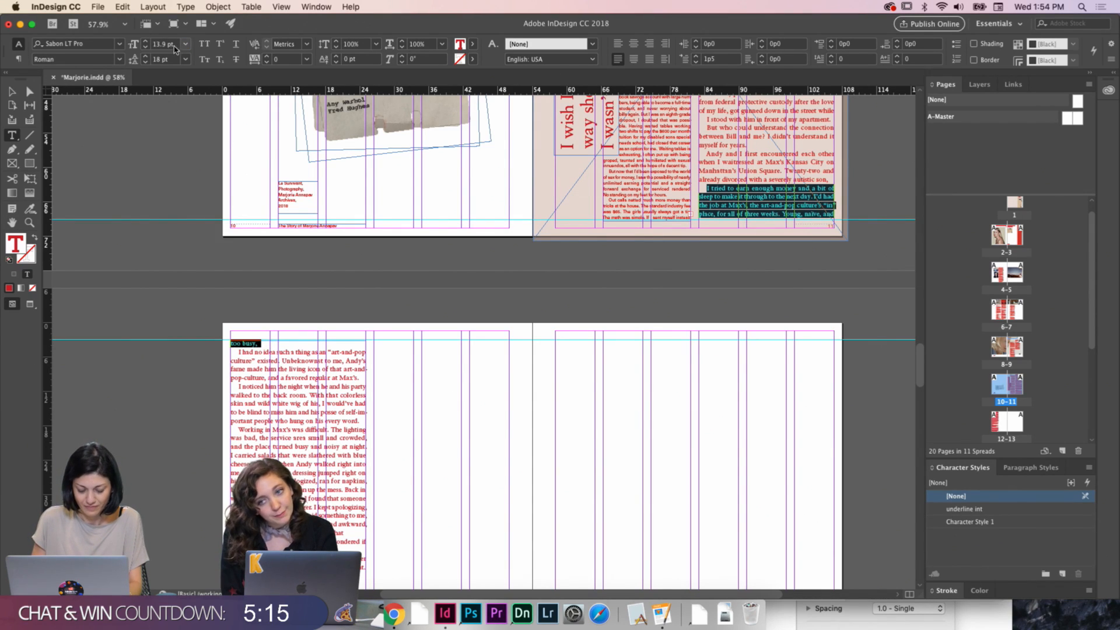
Set the selected paragraph's tracking to -2, try 13.8 pt as its size, and settle on 14 pt
click(254, 60)
text(-2)
key(Return)
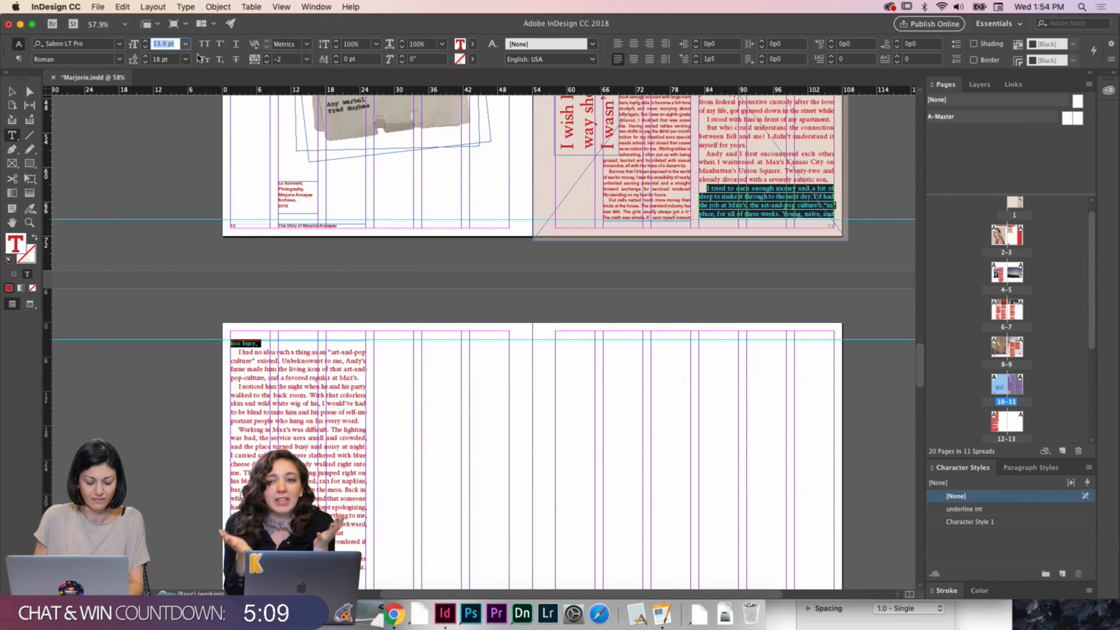
text(13.8)
key(Return)
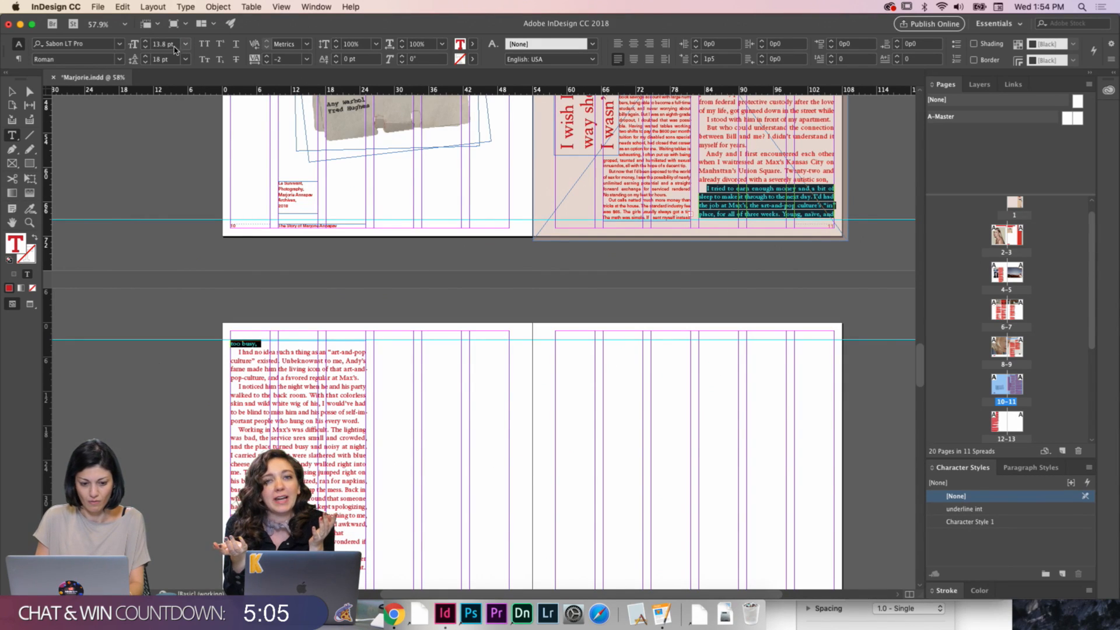
text(14)
key(Return)
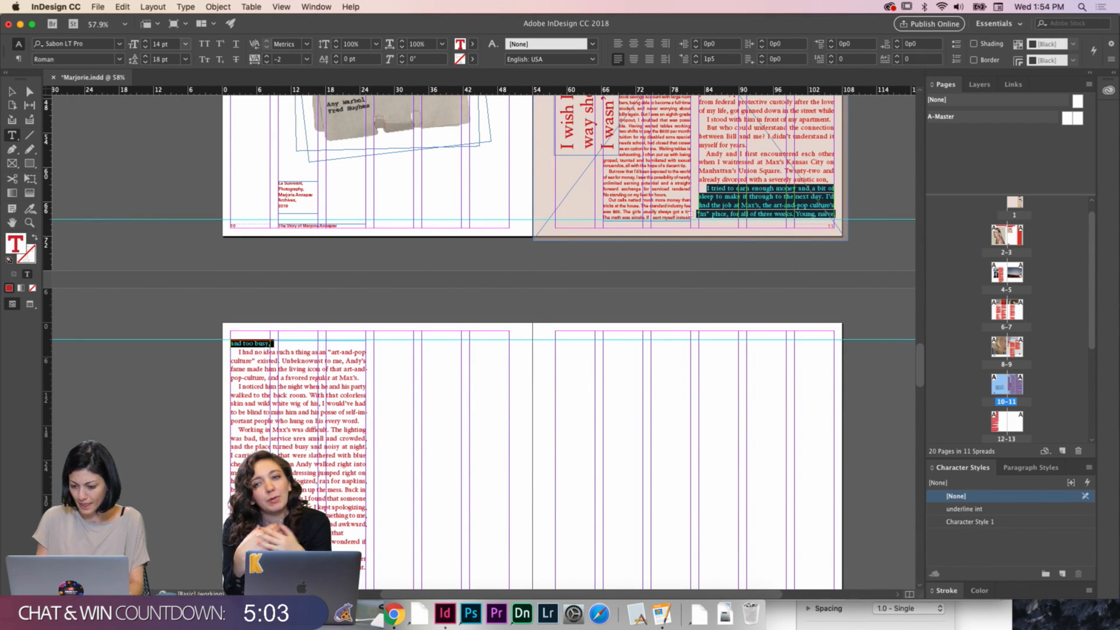
key(Escape)
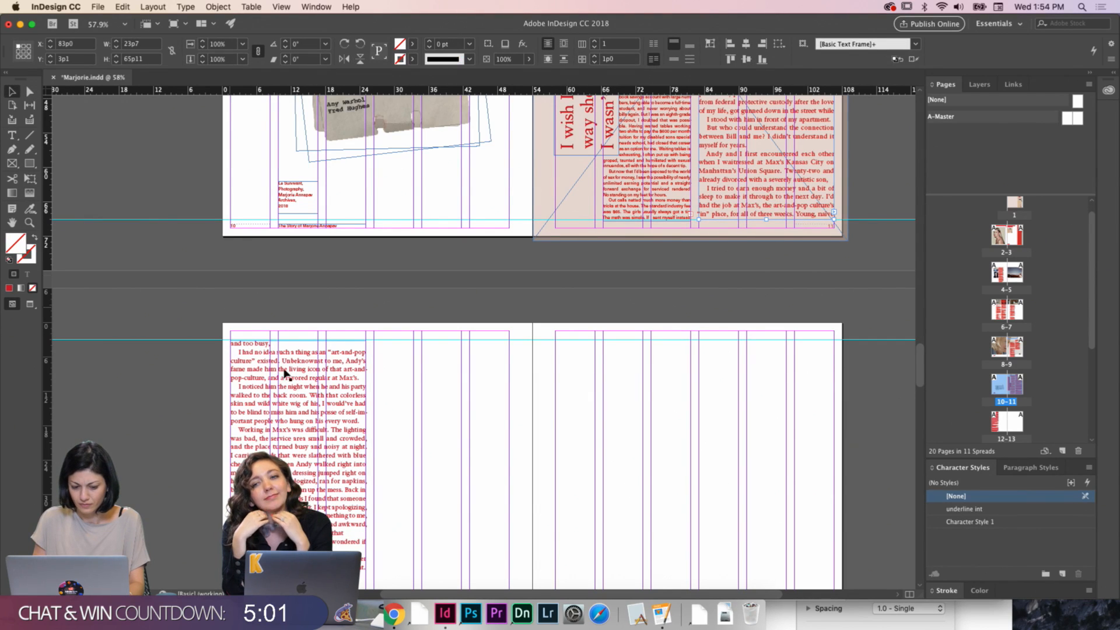
Examine page 12's text column and the page 10–11 spread without guides, checking the line endings in page 11's wide column
scroll(412, 393, down, 5)
key(w)
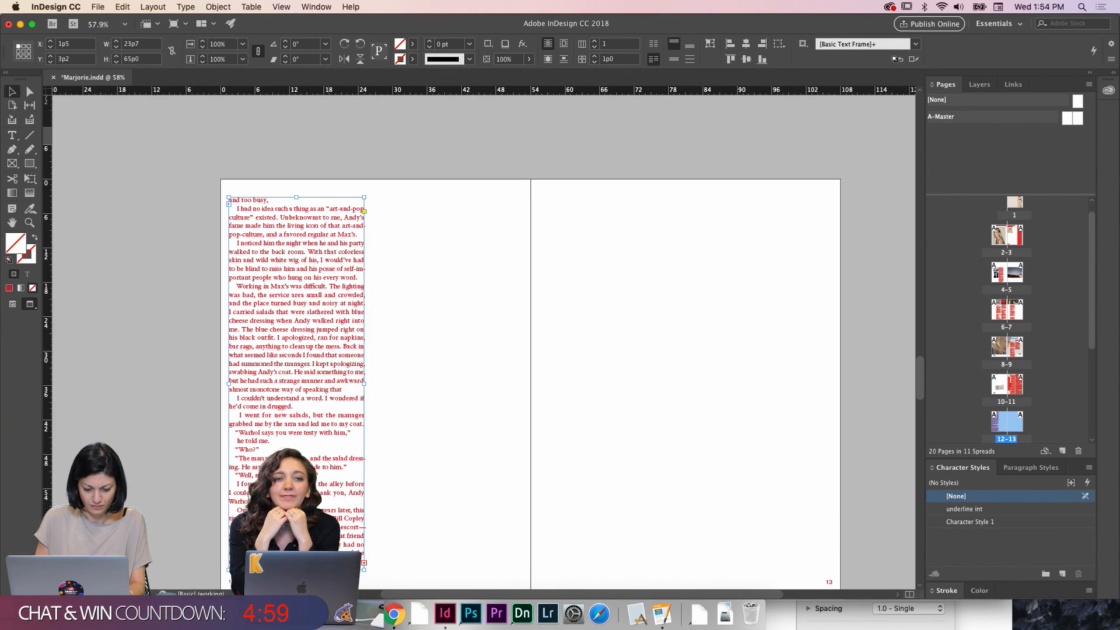
click(449, 513)
key(w)
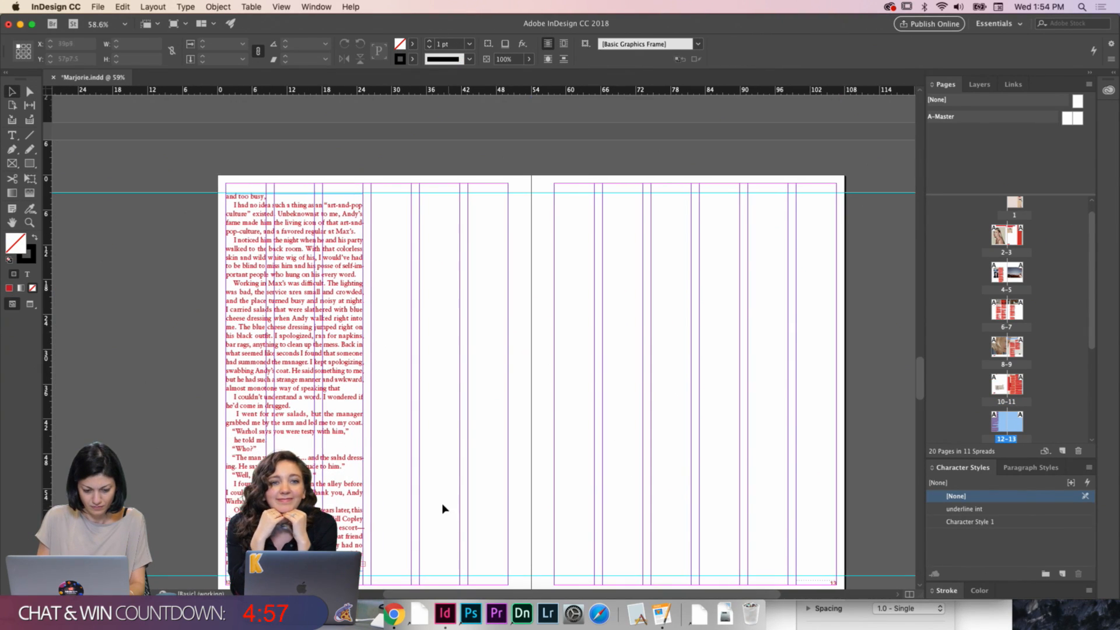
scroll(443, 508, down, 4)
scroll(554, 350, up, 3)
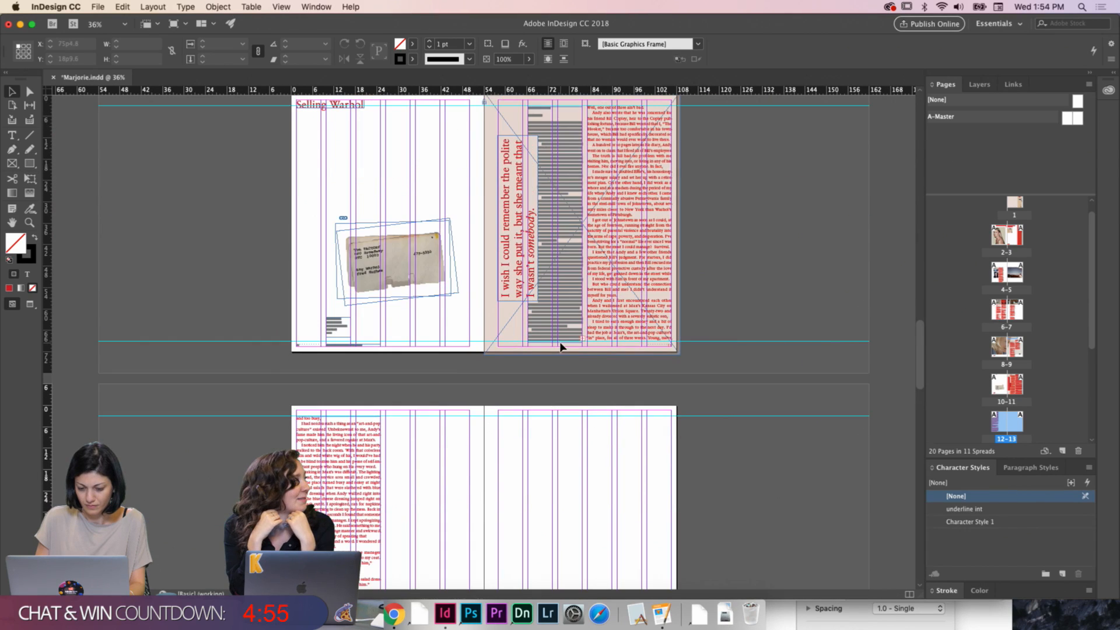
key(w)
scroll(825, 228, up, 3)
scroll(827, 227, up, 2)
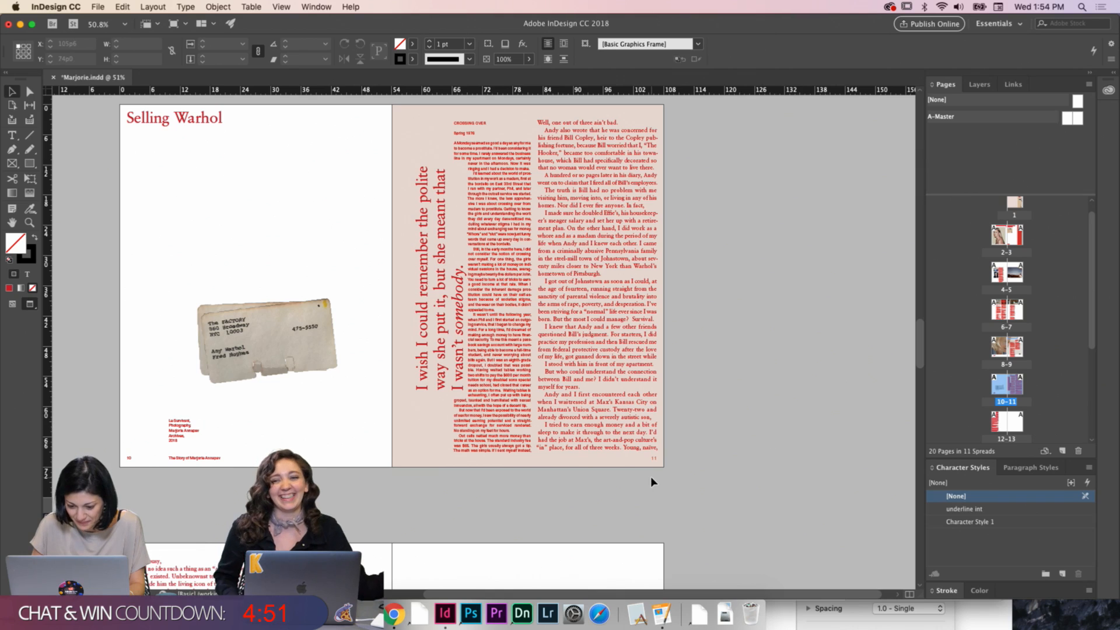
scroll(650, 476, up, 3)
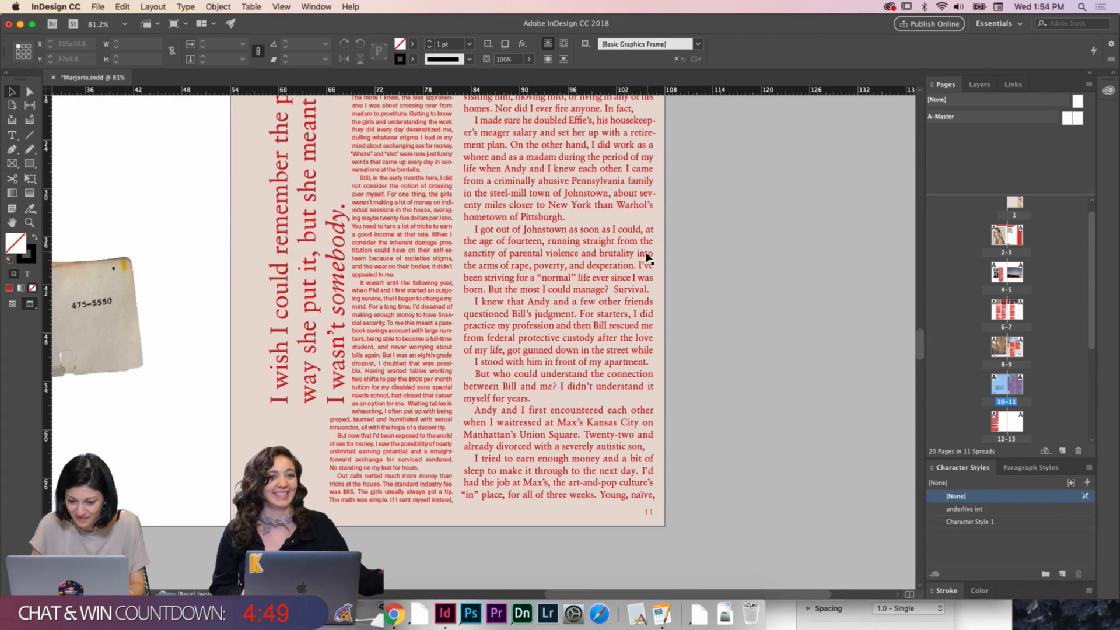
Insert forced line breaks before "I've been striving" and "I was born" in page 11's wide column and check the flow onto page 12
double_click(639, 260)
scroll(650, 312, down, 1)
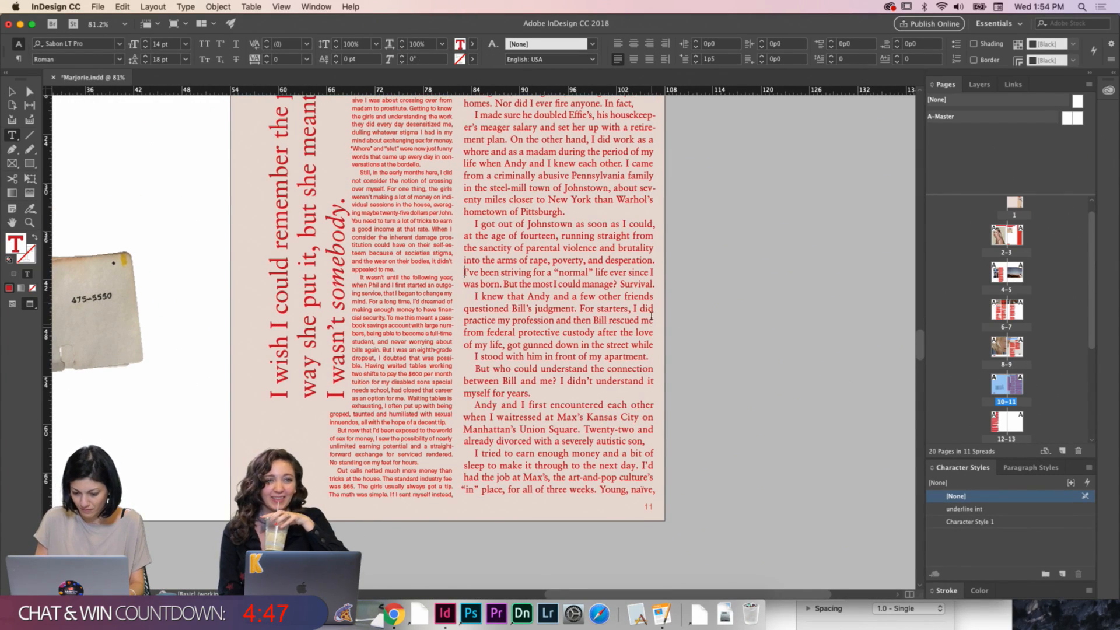
key(shift+Return)
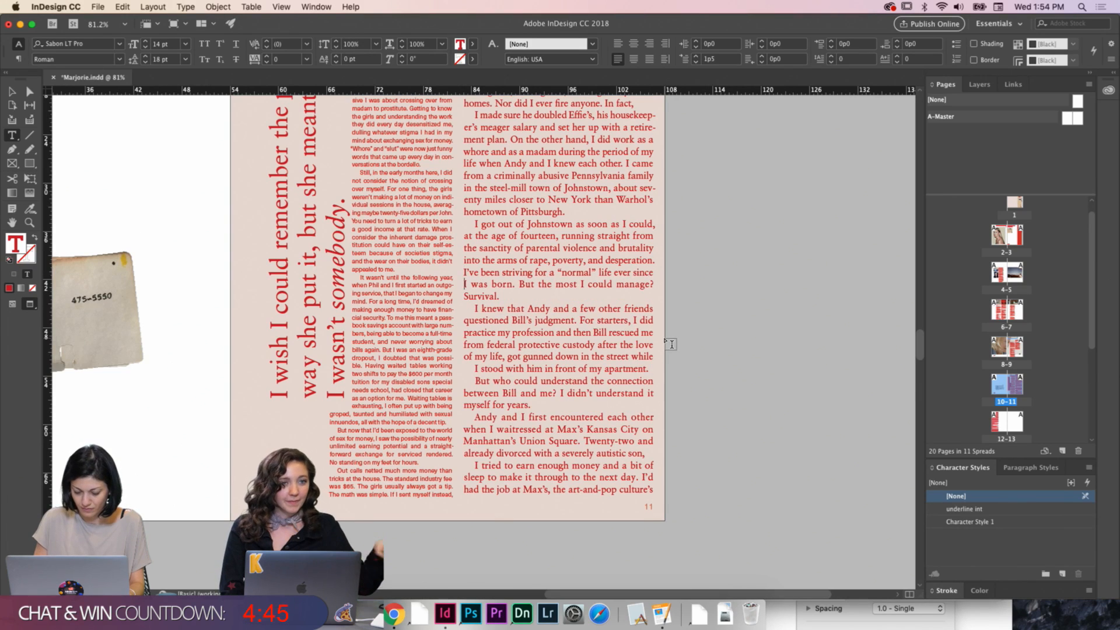
scroll(671, 345, down, 10)
scroll(671, 344, up, 5)
scroll(672, 344, right, 3)
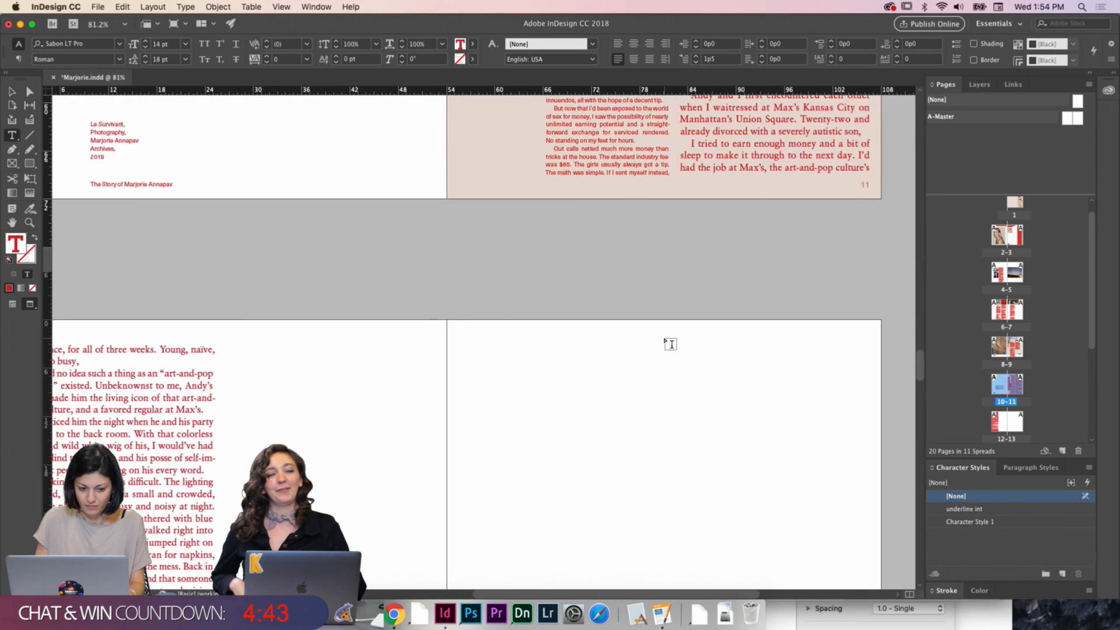
scroll(770, 244, up, 3)
scroll(771, 244, right, 2)
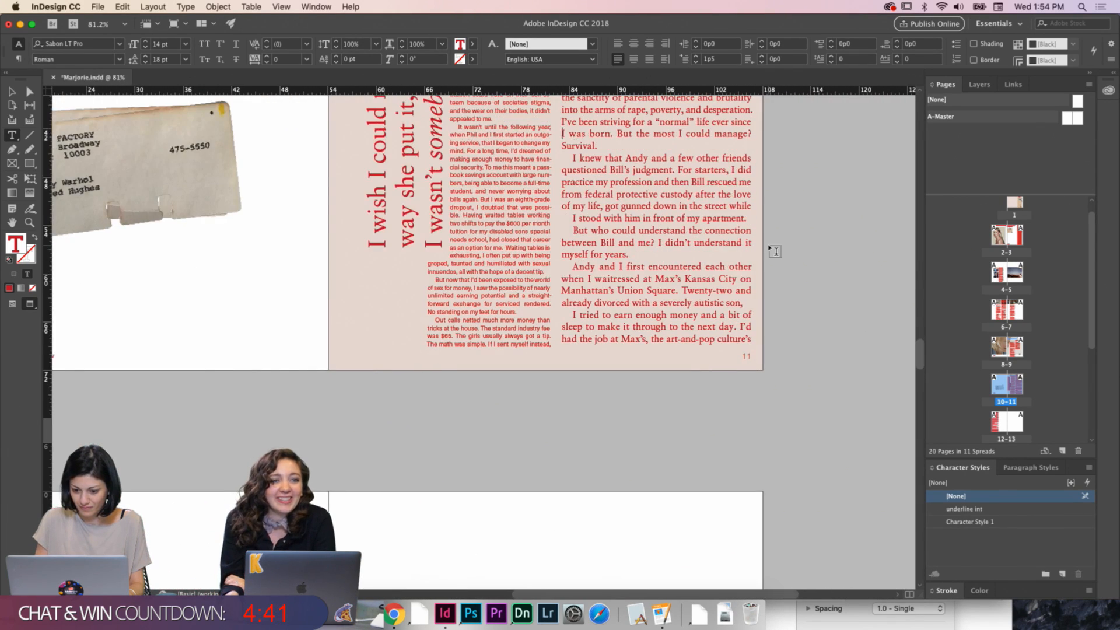
Insert forced line breaks before "seventy miles" and "I'd had the job" in page 11's wide column
scroll(775, 251, up, 4)
scroll(775, 251, right, 1)
scroll(775, 251, up, 4)
scroll(775, 250, right, 1)
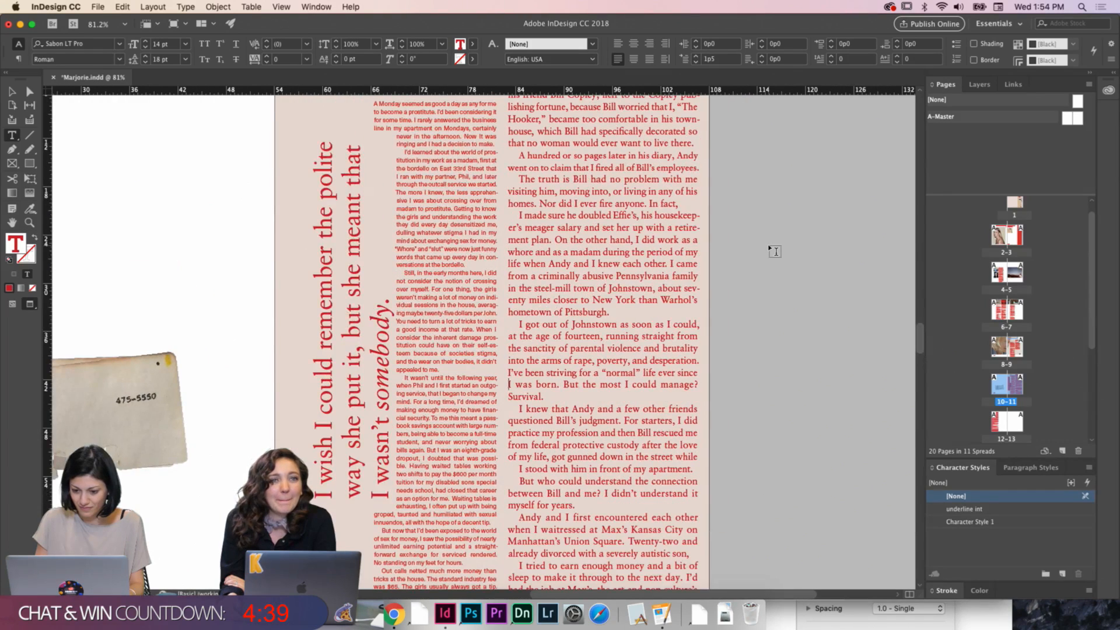
scroll(775, 251, up, 2)
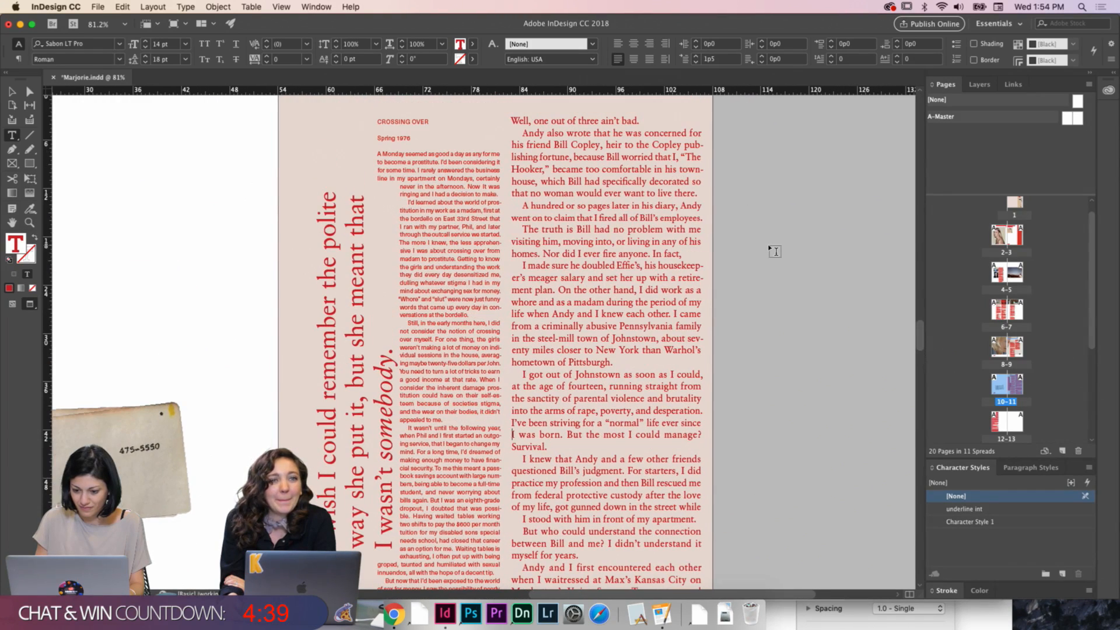
click(687, 340)
key(shift+Return)
scroll(696, 374, down, 5)
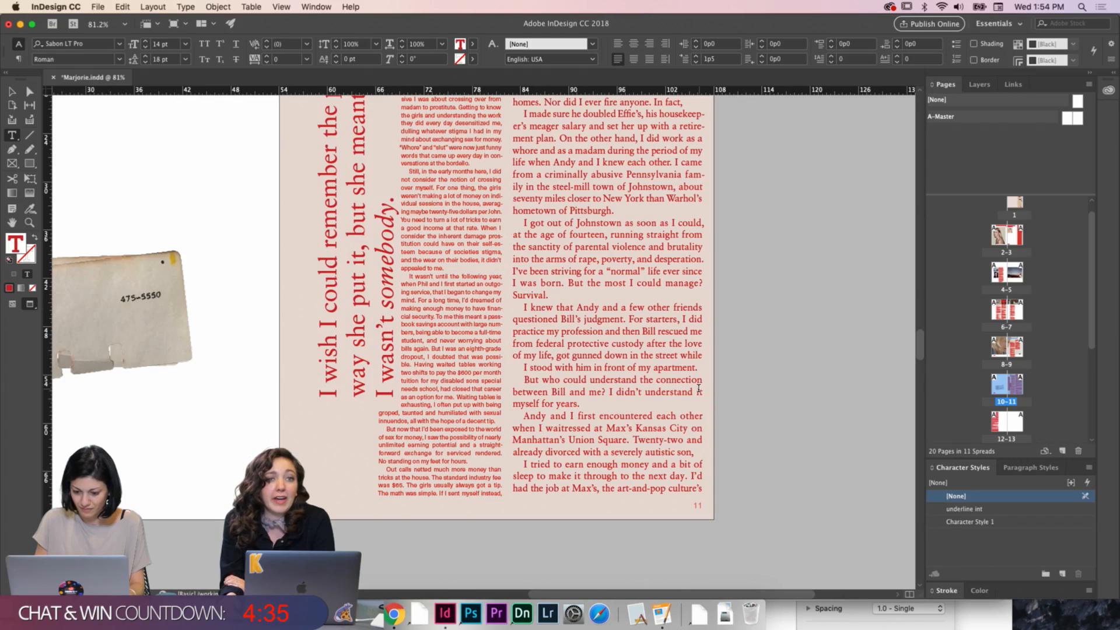
scroll(696, 398, down, 1)
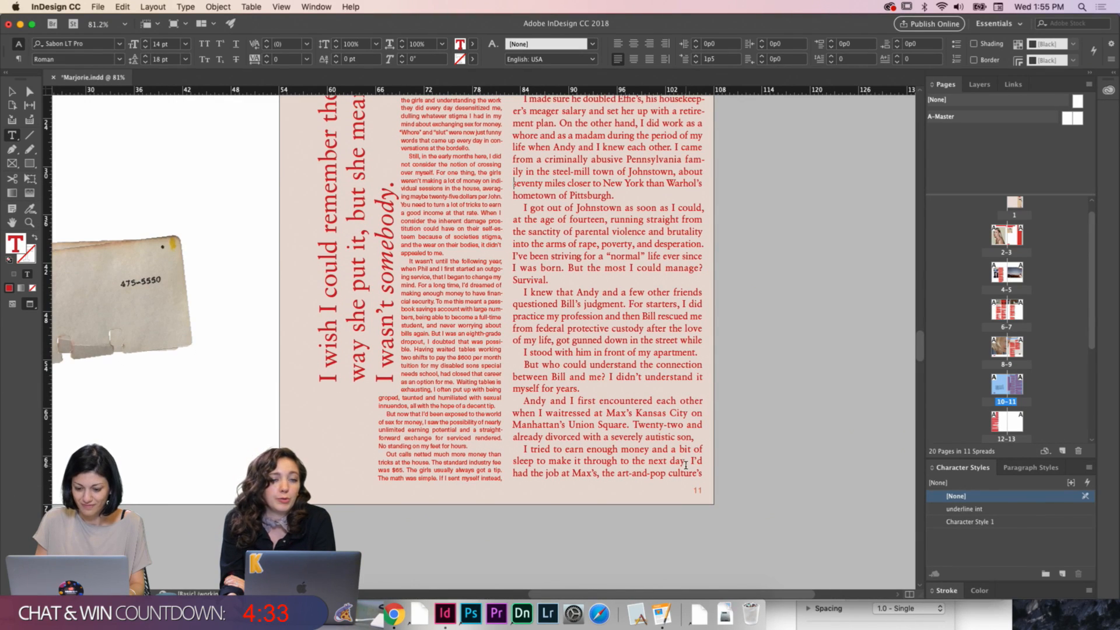
key(alt+Left)
Check how page 12's text frame sits against the upper guide and the baseline grid
scroll(691, 462, down, 10)
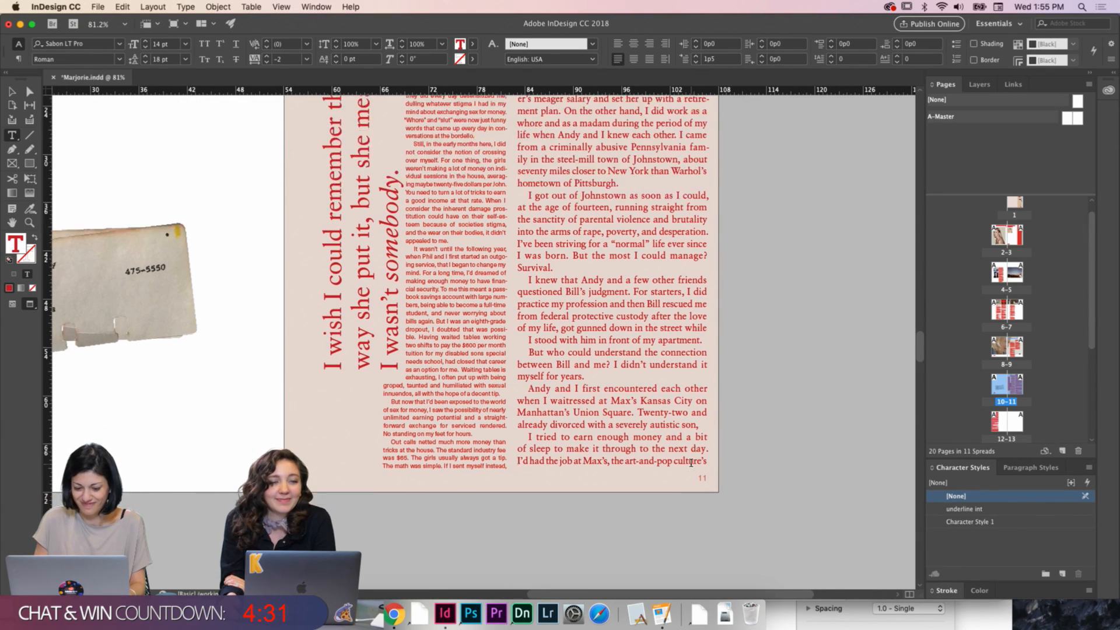
scroll(691, 463, left, 1)
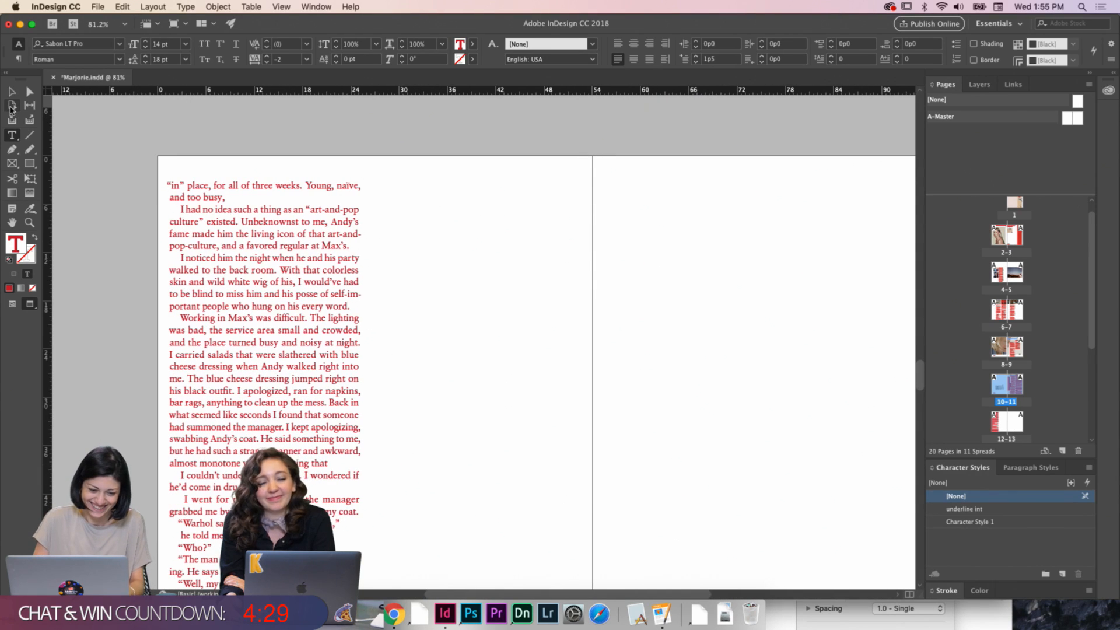
click(12, 92)
click(107, 146)
key(w)
scroll(246, 178, down, 5)
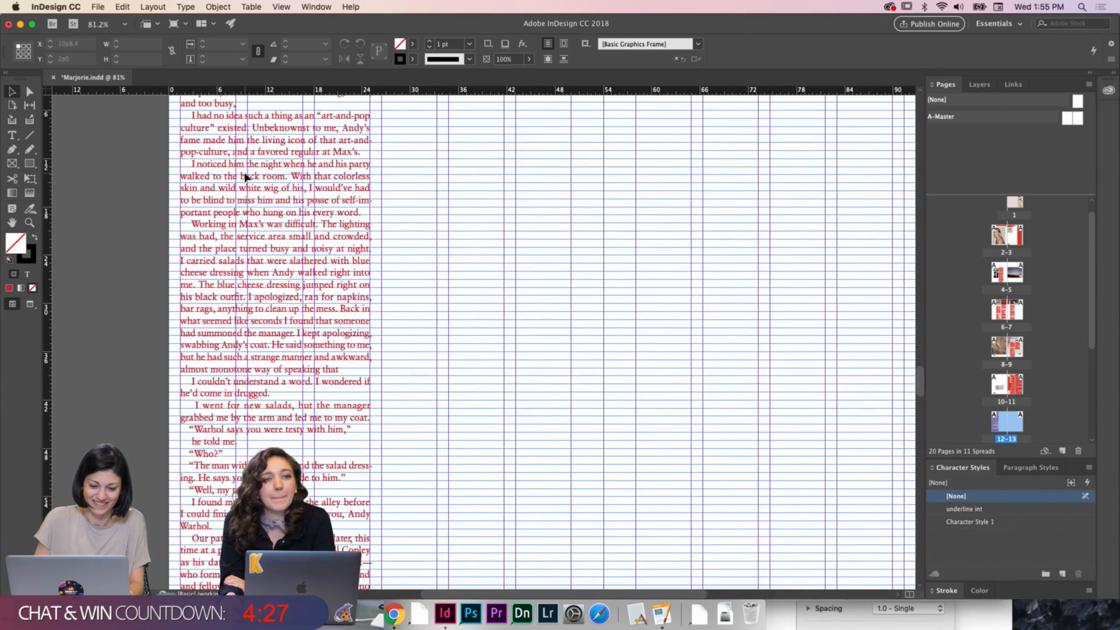
scroll(245, 178, up, 3)
scroll(245, 178, left, 1)
click(246, 207)
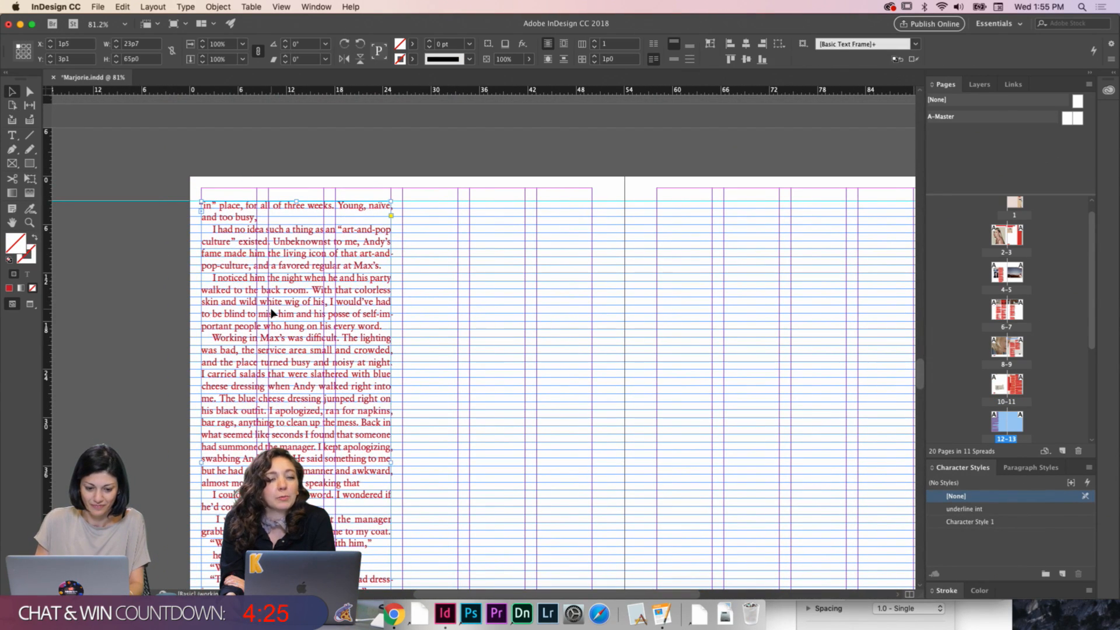
Examine the whole page 12–13 spread with and without guides, down to the end of the text column
click(468, 345)
scroll(469, 345, down, 3)
scroll(469, 344, down, 4)
key(w)
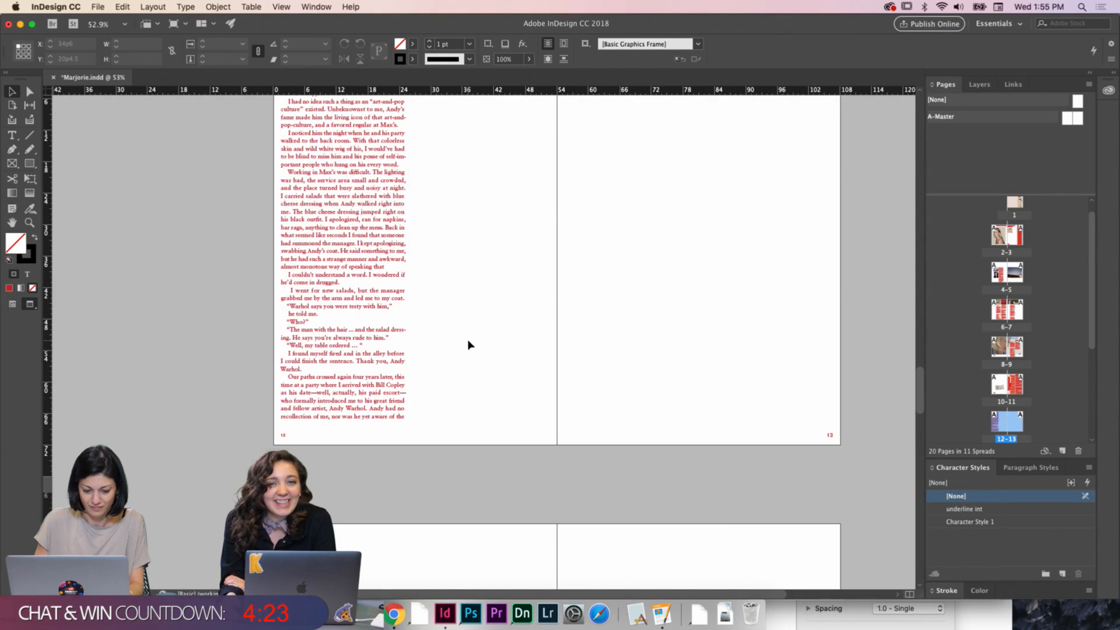
scroll(469, 345, down, 2)
scroll(469, 346, right, 1)
scroll(468, 346, up, 1)
key(w)
scroll(469, 346, up, 3)
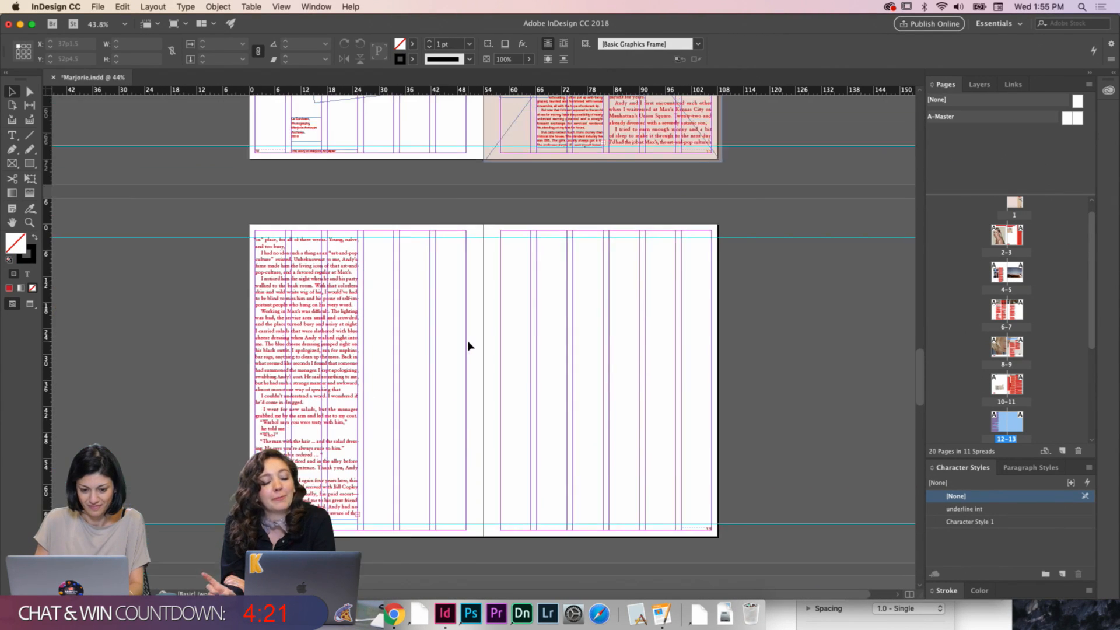
click(328, 200)
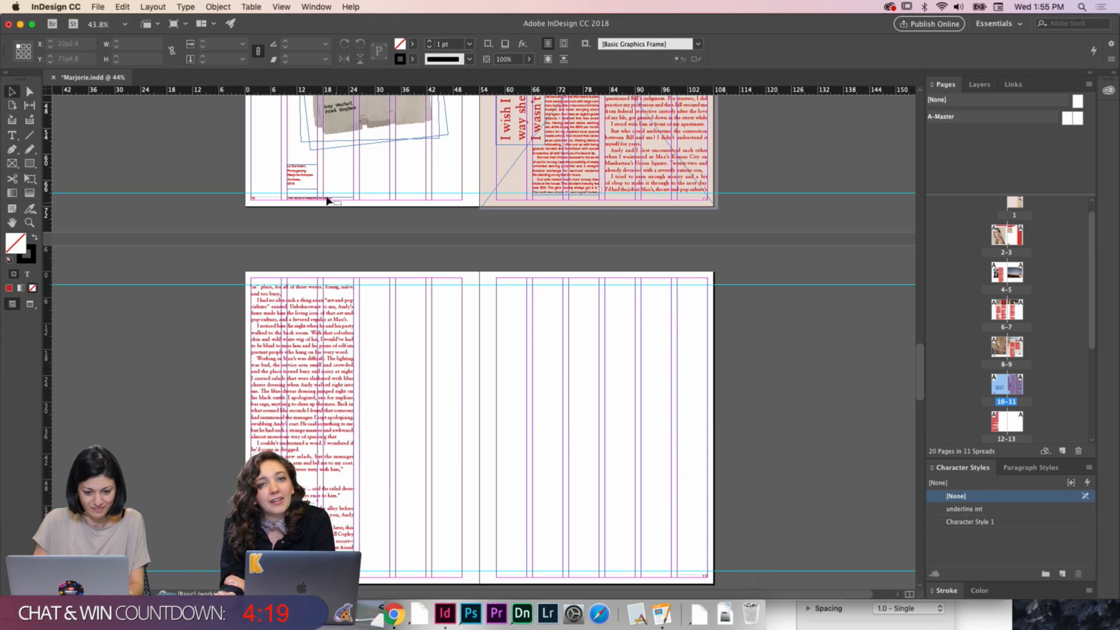
click(306, 177)
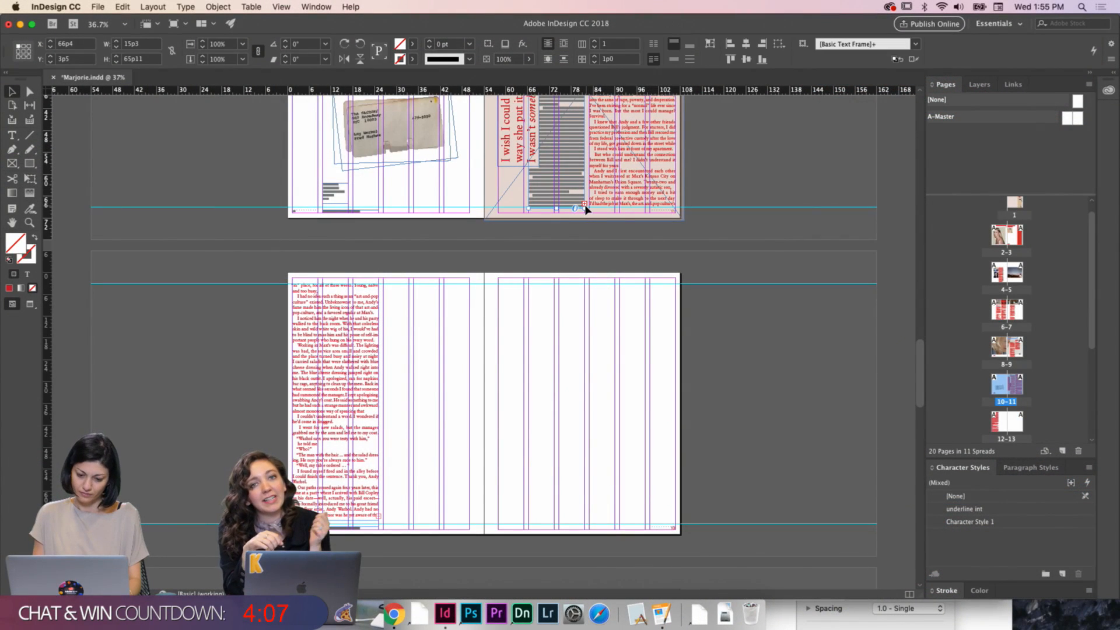
click(585, 204)
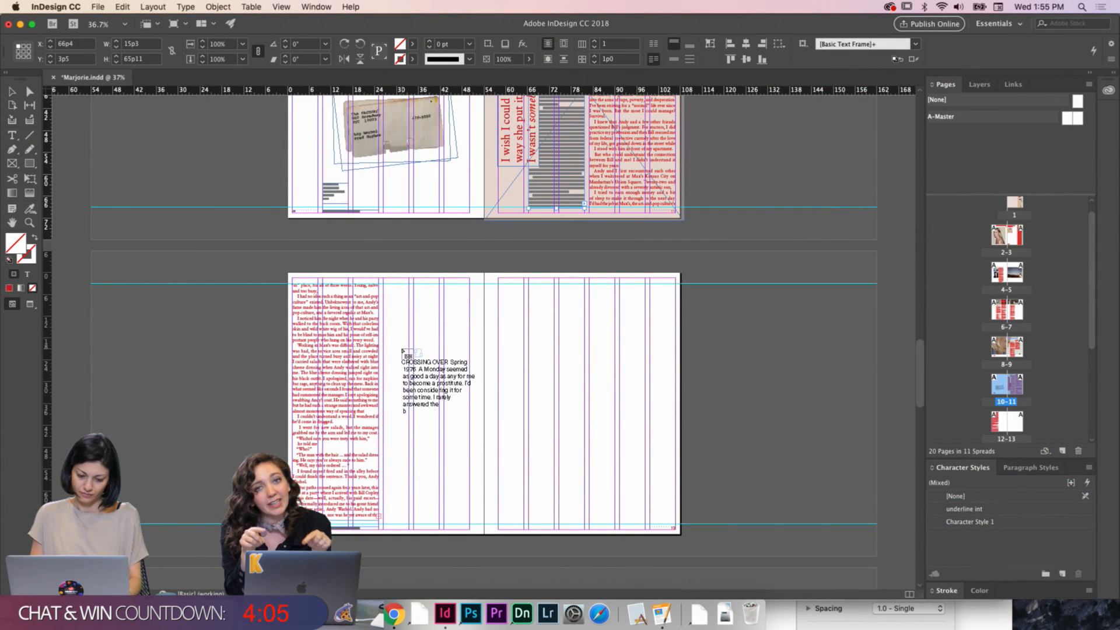
key(Escape)
Copy the horizontal guide at 19p11.8 from the page 8–9 spread and paste it in place on the A-Master spread
scroll(427, 349, up, 10)
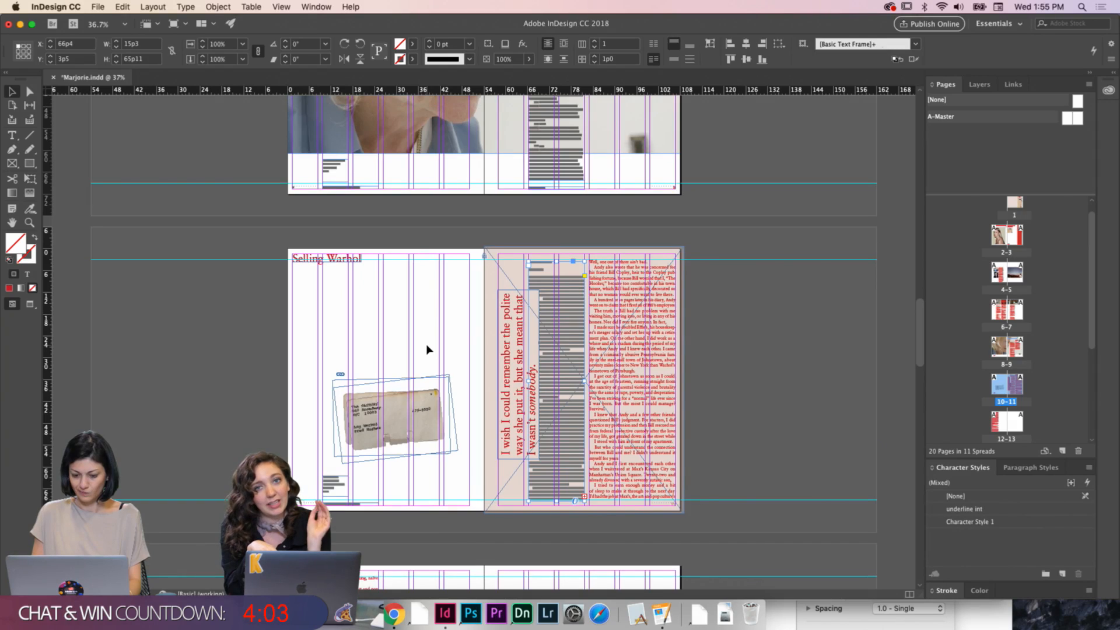
scroll(427, 349, up, 3)
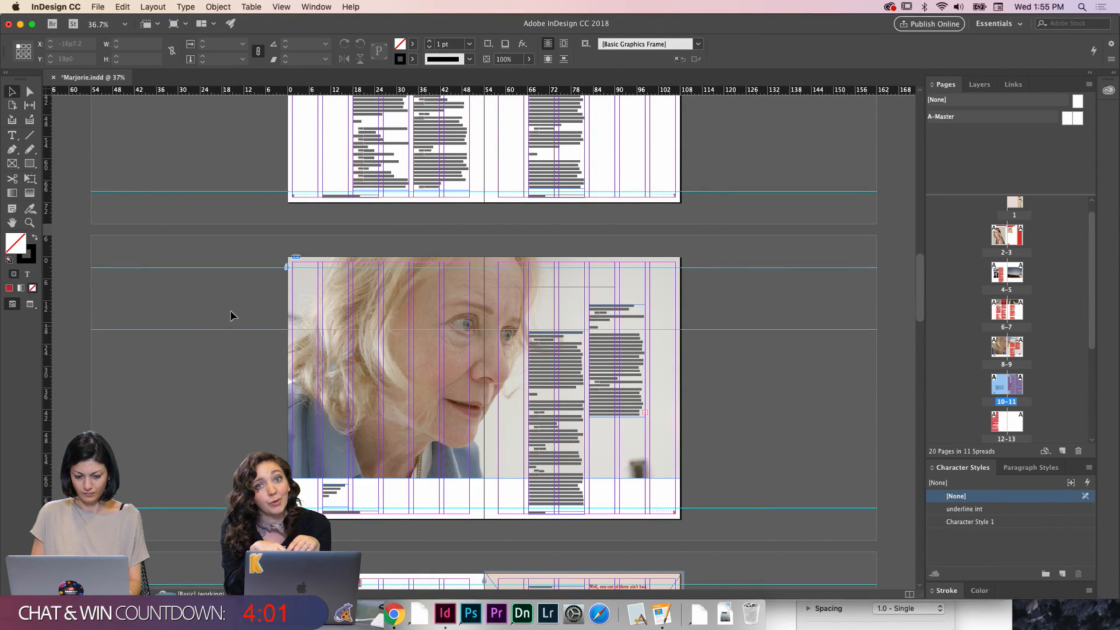
click(191, 411)
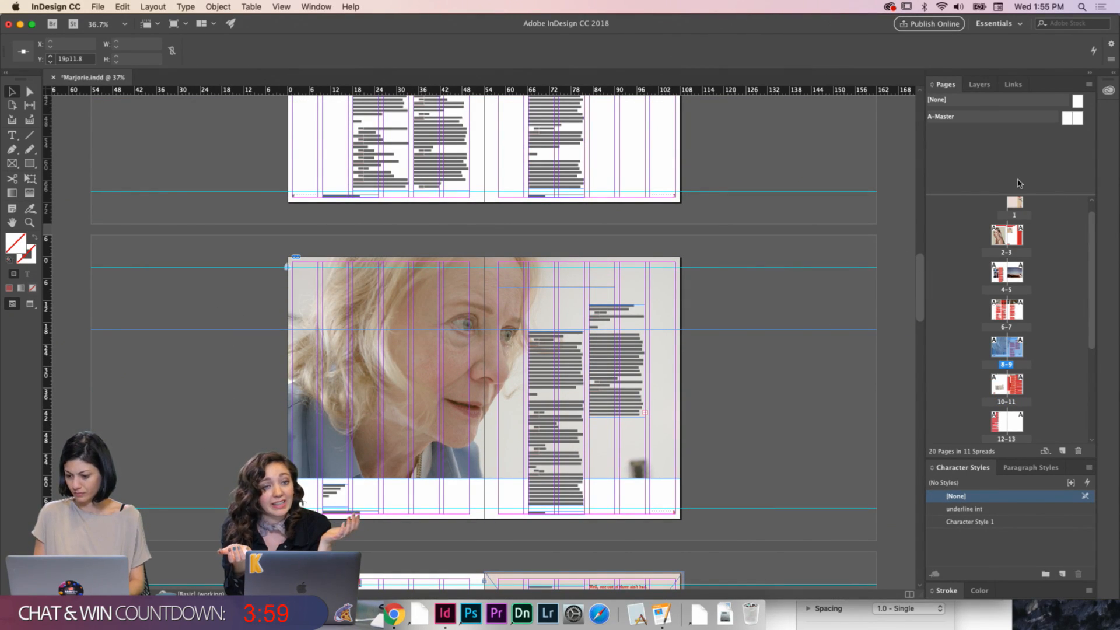
double_click(1073, 118)
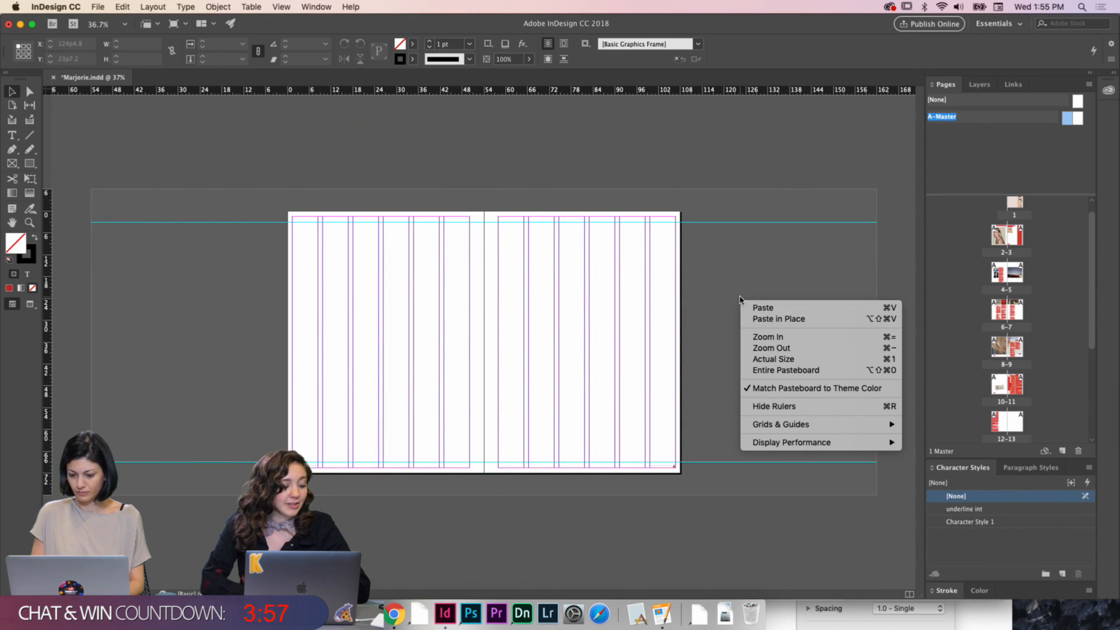
right_click(743, 303)
click(778, 319)
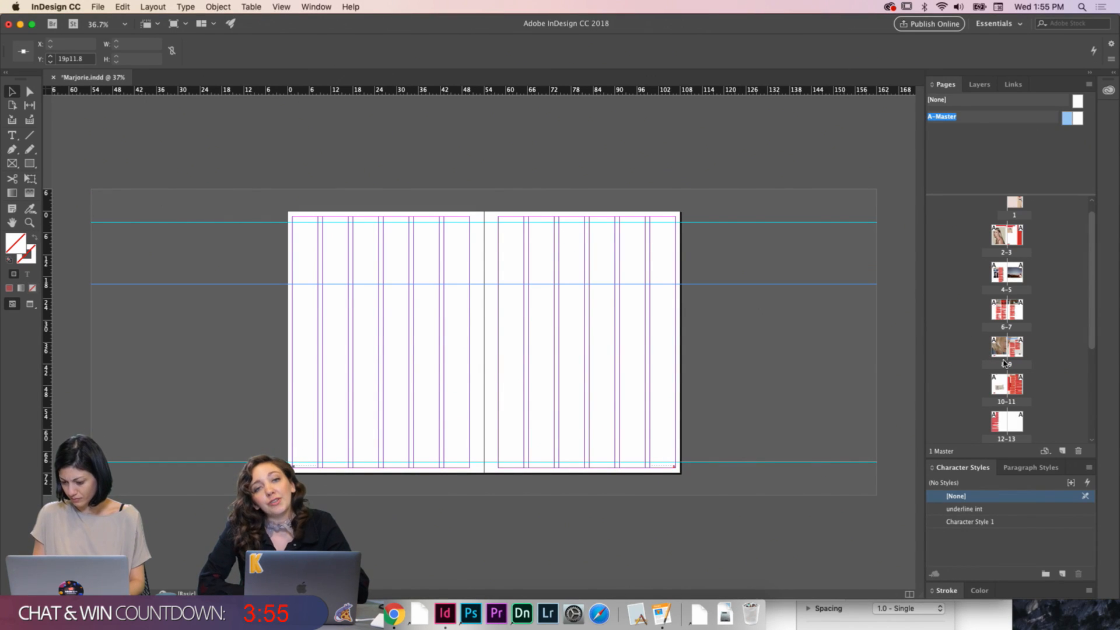
Flow the overset text from page 11's narrow column into a new two-column-wide frame on page 12, about 48p1 tall, starting at the 20p0 guide
double_click(1007, 421)
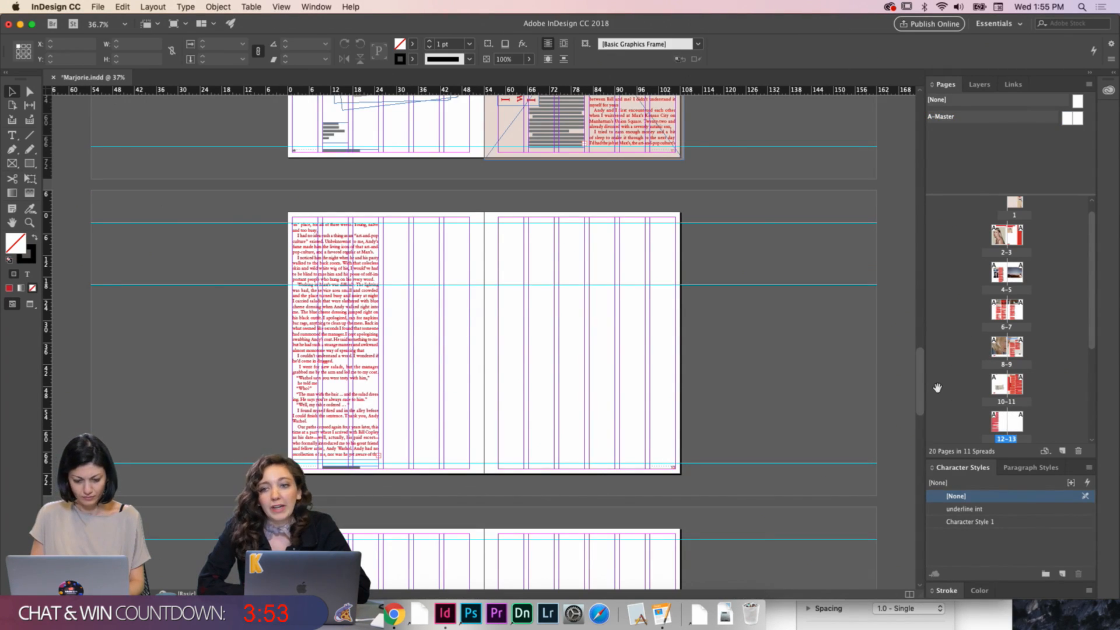
right_click(742, 385)
click(713, 370)
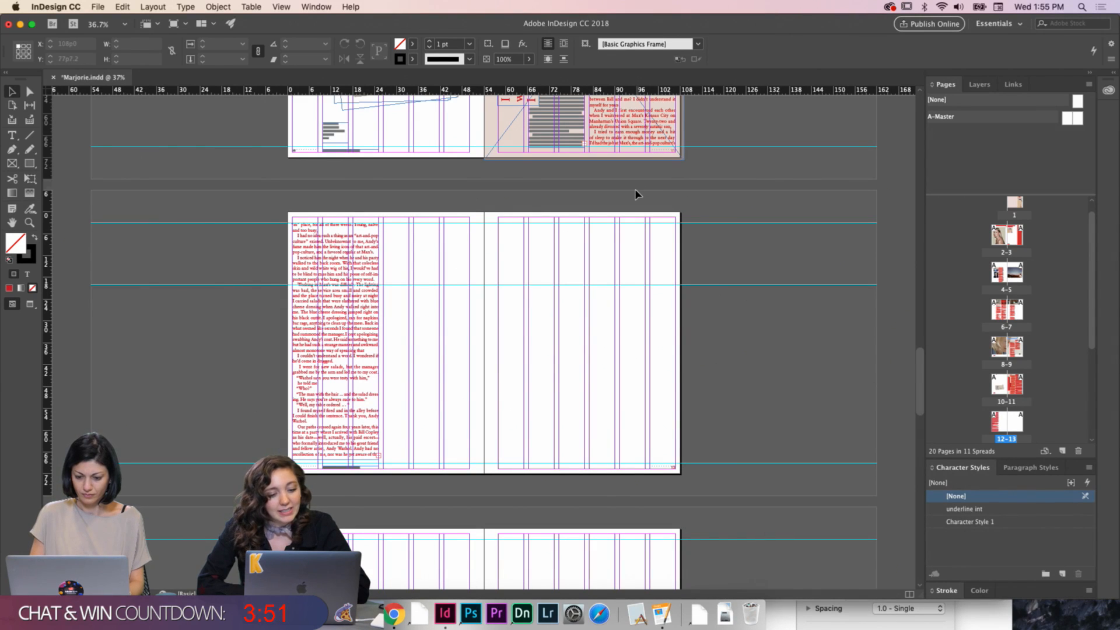
click(568, 116)
click(585, 143)
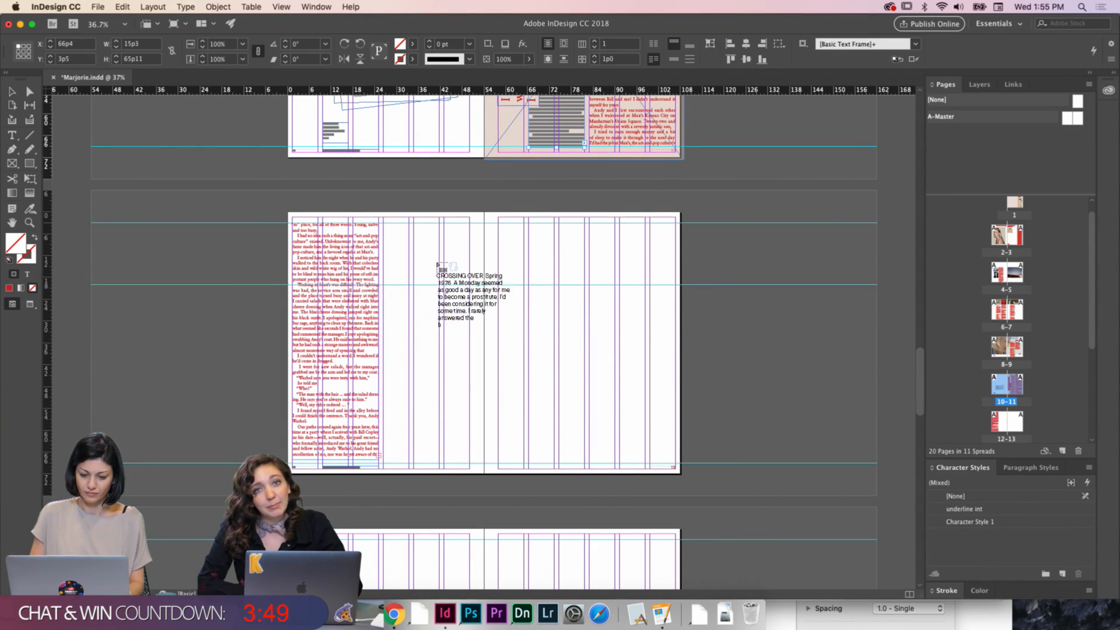
drag(386, 285, 440, 460)
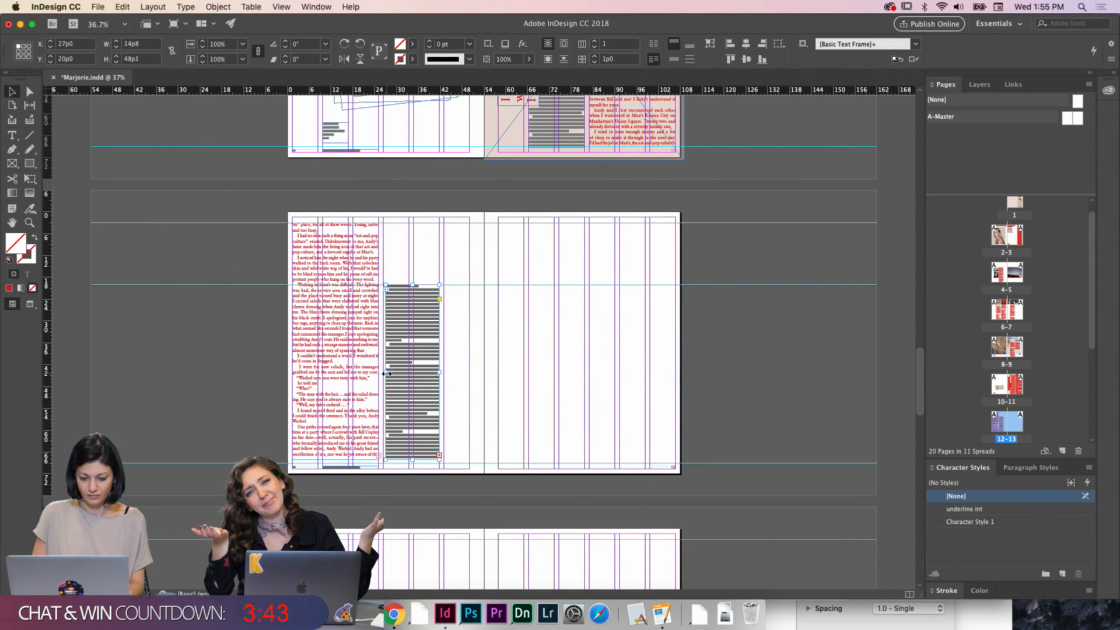
Widen the narrow text frame on page 12 to 15p3 by extending its left edge to the column guide at 26p5
drag(387, 374, 383, 374)
click(495, 398)
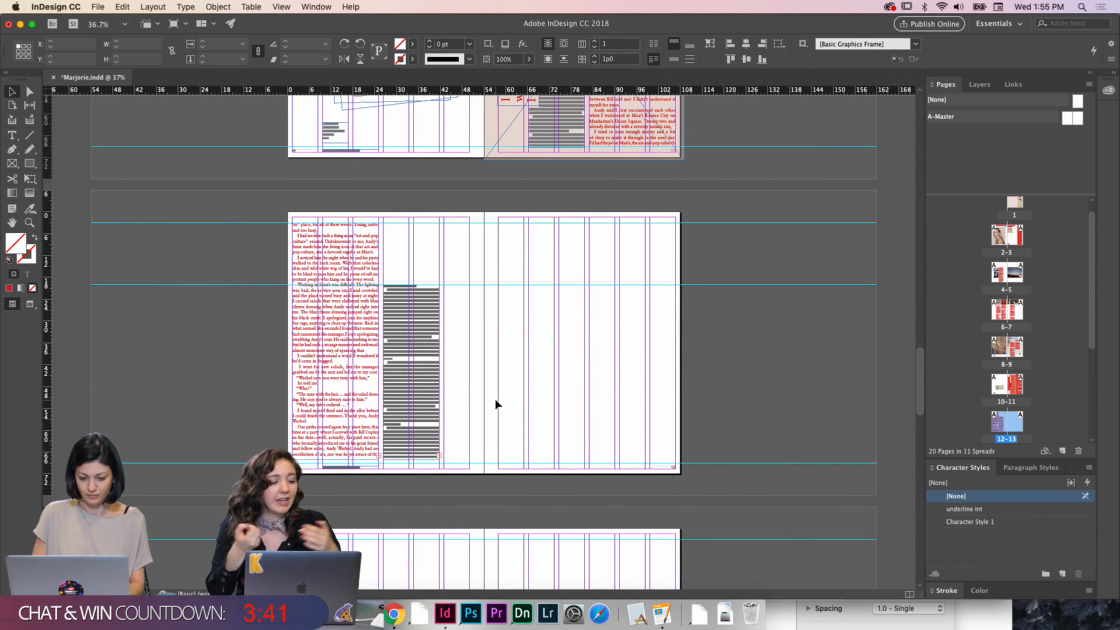
key(w)
scroll(495, 398, up, 3)
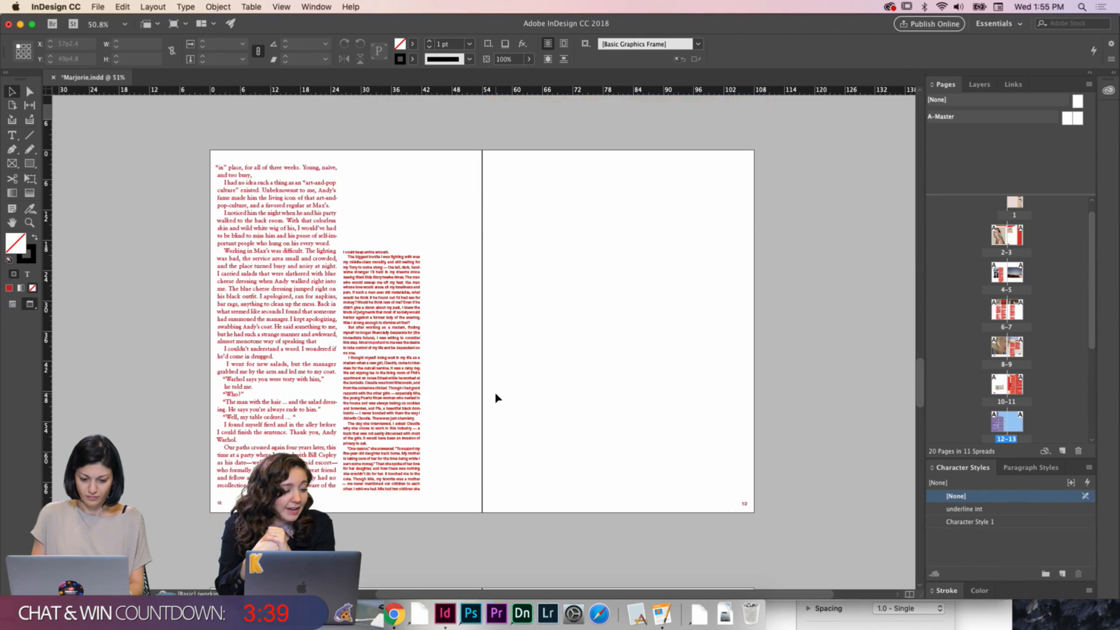
key(w)
key(w)
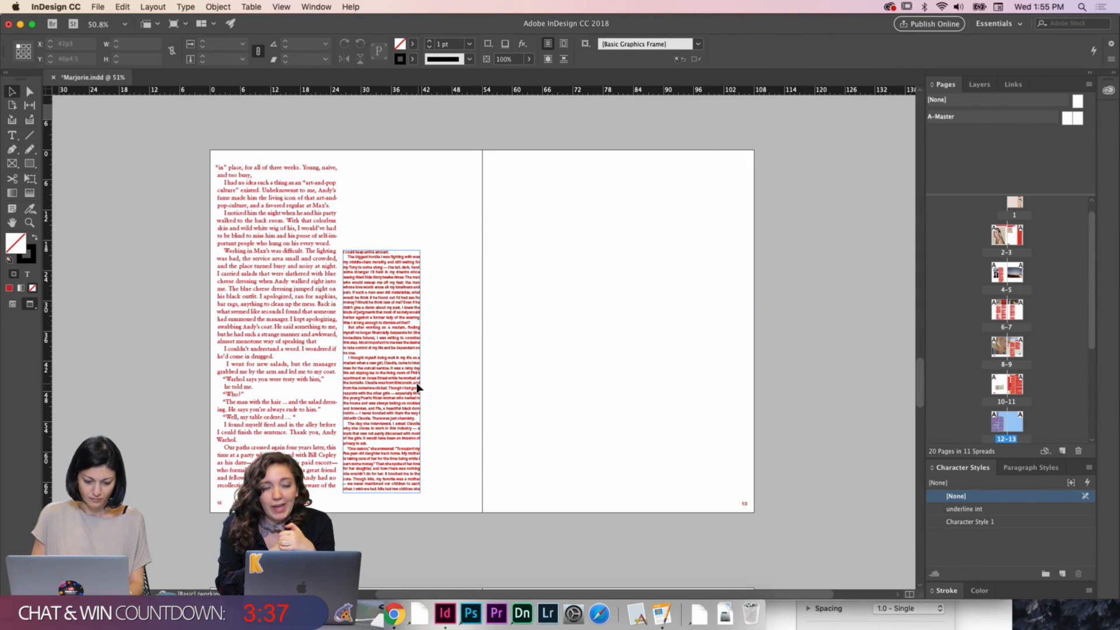
Nudge the narrow text frame on page 12 down a few points from the 20p0 guide, checking it against the baseline grid
click(418, 388)
scroll(461, 432, up, 1)
scroll(458, 427, up, 3)
scroll(458, 427, down, 3)
scroll(458, 427, right, 2)
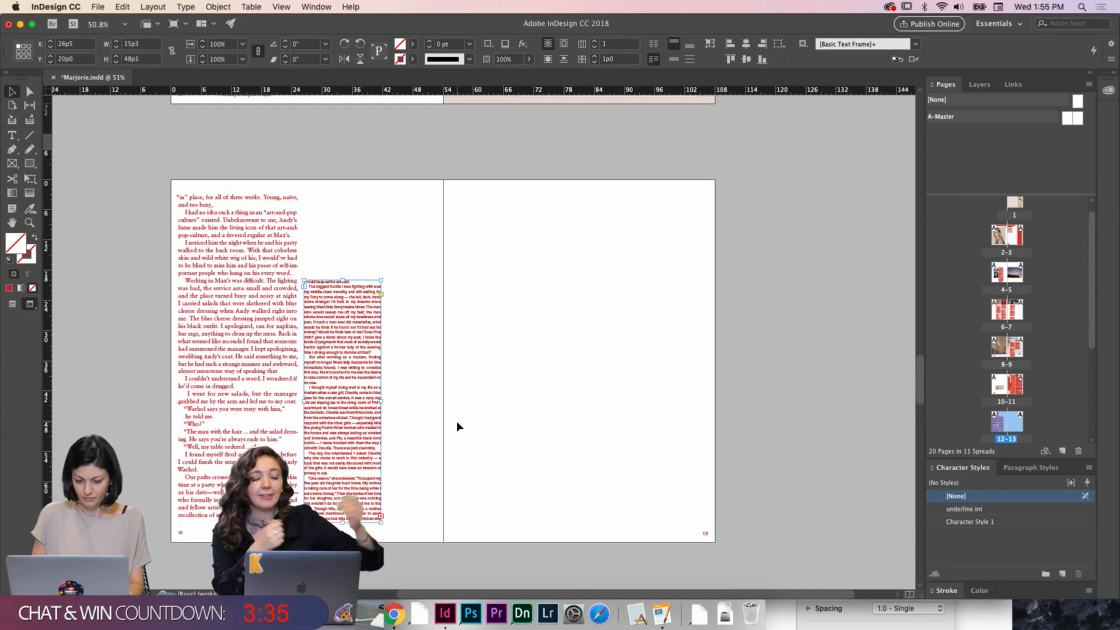
key(w)
scroll(358, 300, up, 8)
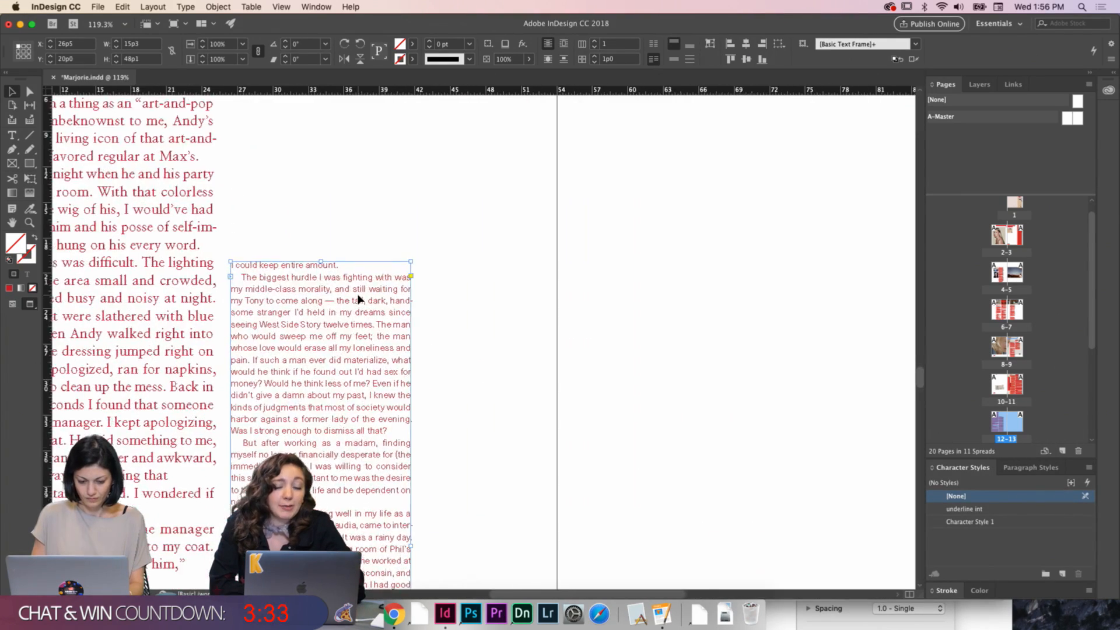
key(Down)
key(Down)
key(Down)
key(Down)
key(Down)
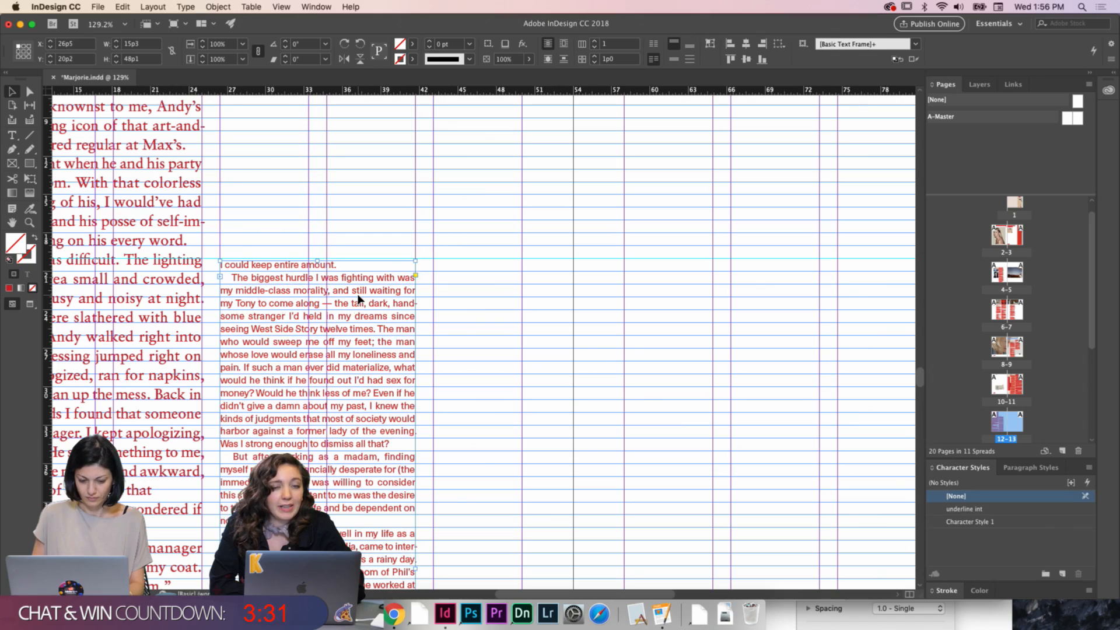
Lengthen the wide Warhol text frame on page 12 downward to fit one more line above the folio
click(456, 352)
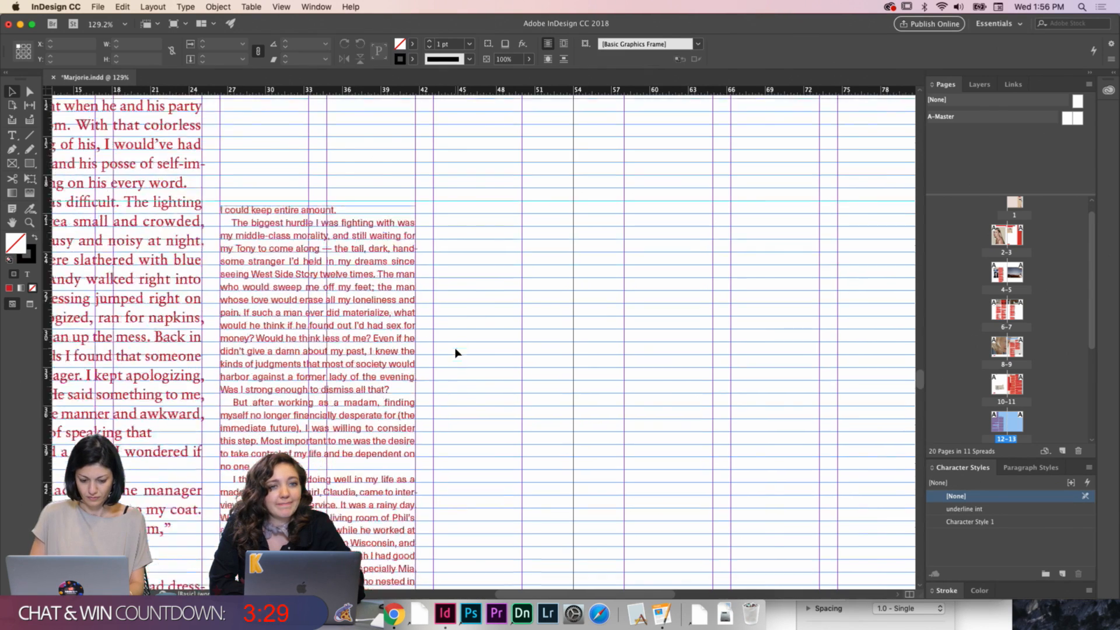
scroll(455, 352, up, 10)
click(470, 318)
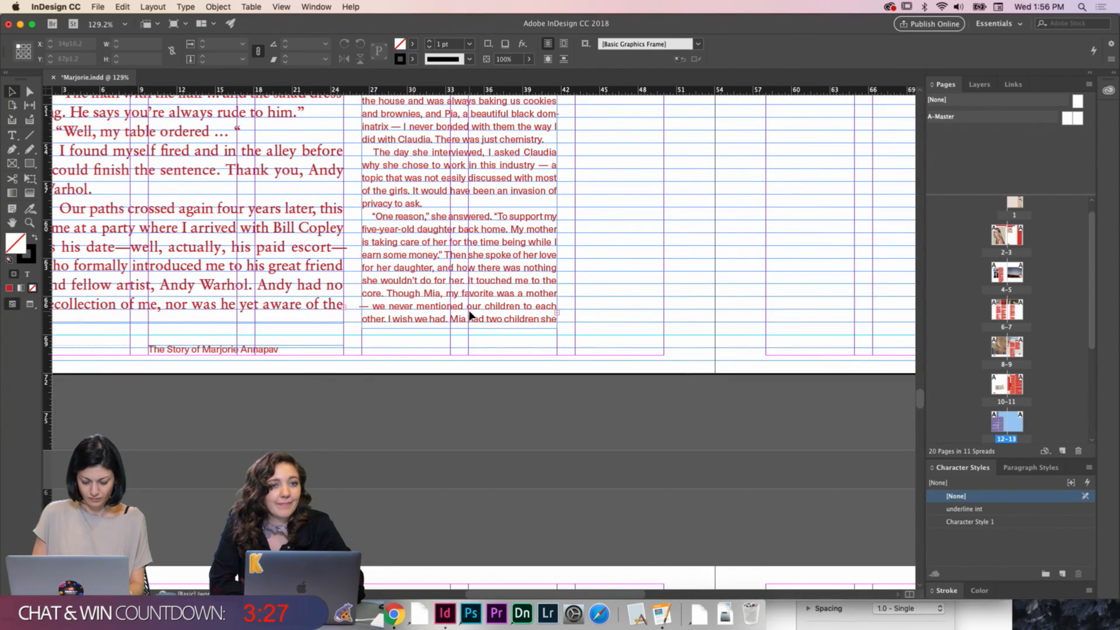
drag(459, 330, 460, 328)
click(237, 316)
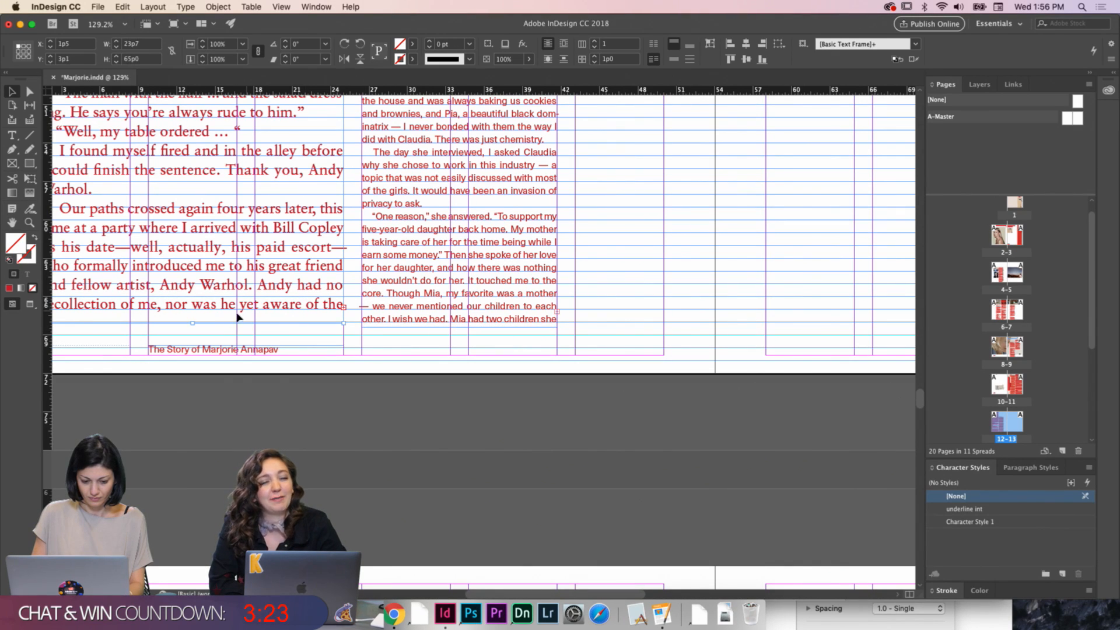
drag(192, 322, 193, 344)
click(314, 377)
key(w)
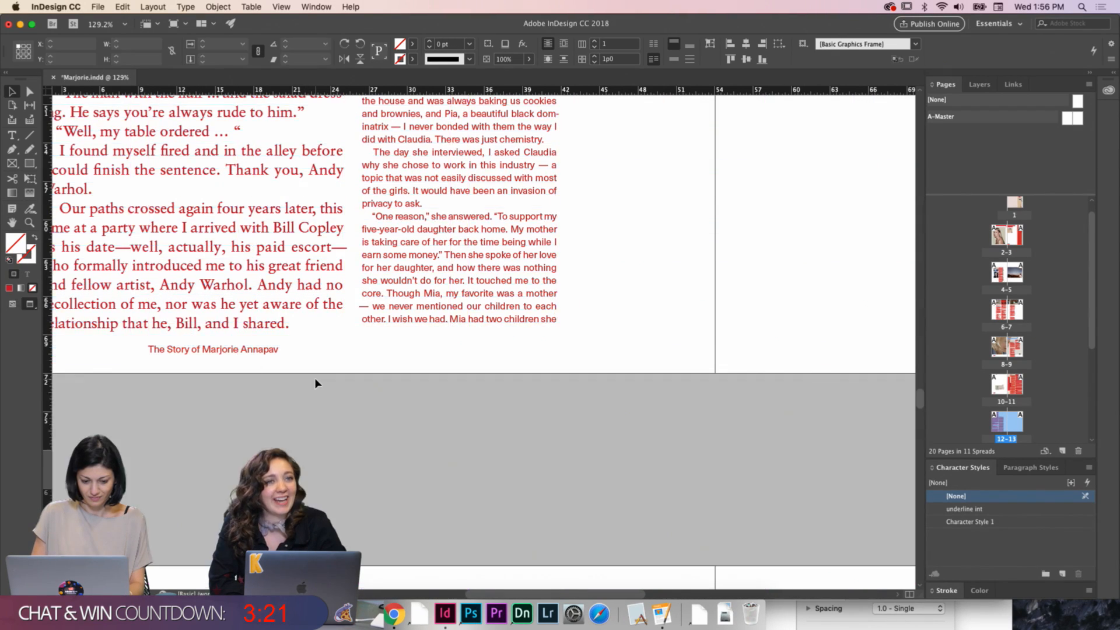
key(w)
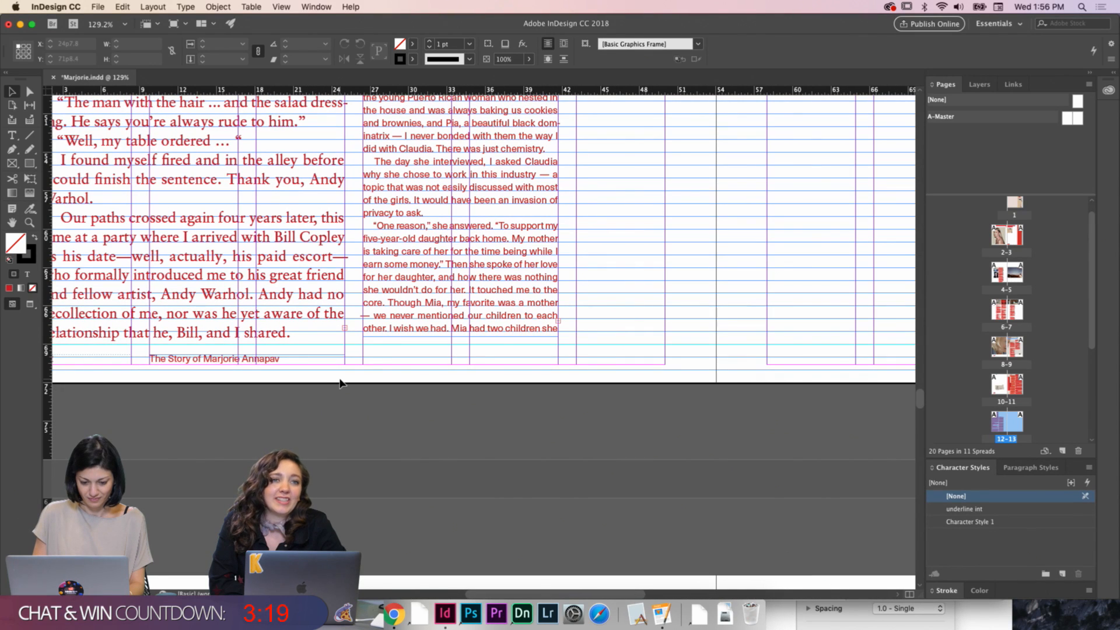
Lengthen the narrow text frame on page 12 downward to fit one more line near the lower guide
click(443, 319)
drag(461, 339, 461, 350)
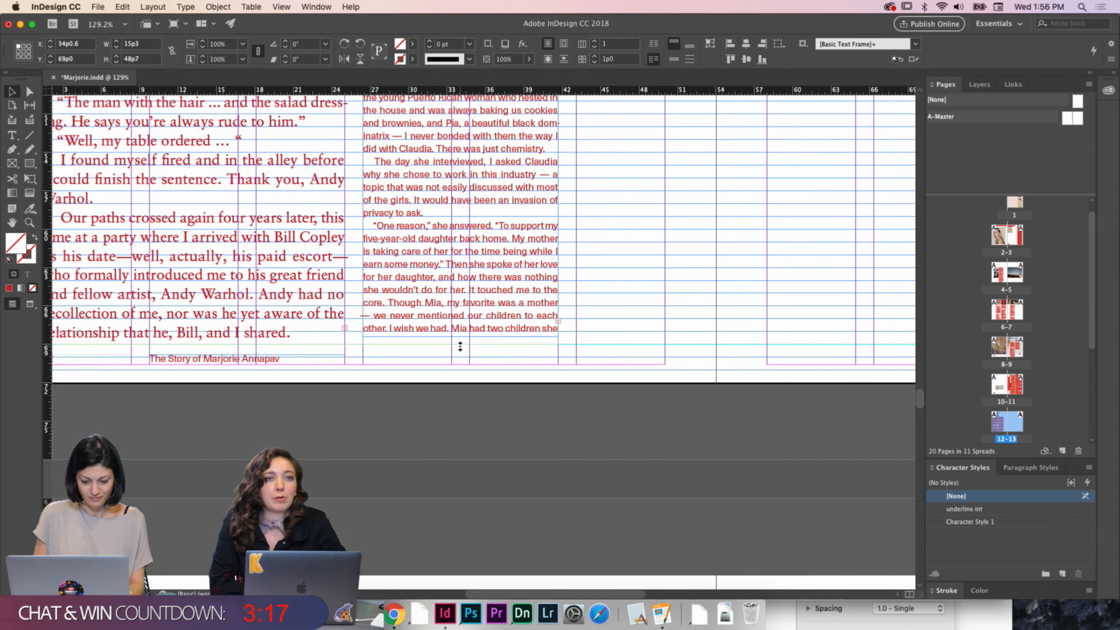
key(w)
click(454, 402)
scroll(454, 403, down, 3)
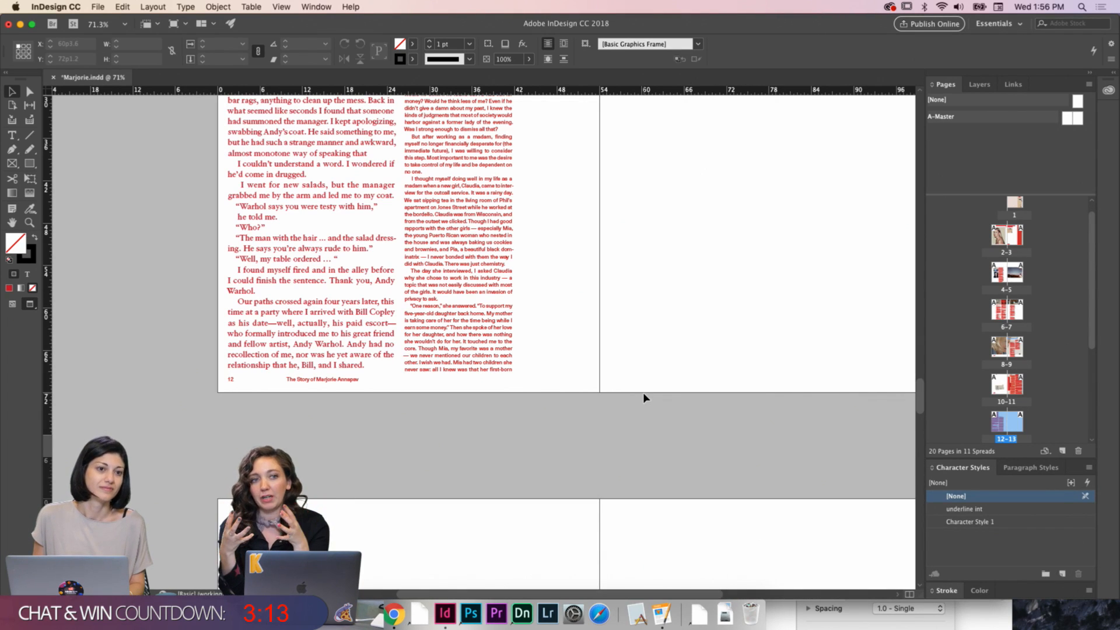
Compare how both text columns on page 12 line up at their tops and bottoms, with and without guides and baseline grid
key(w)
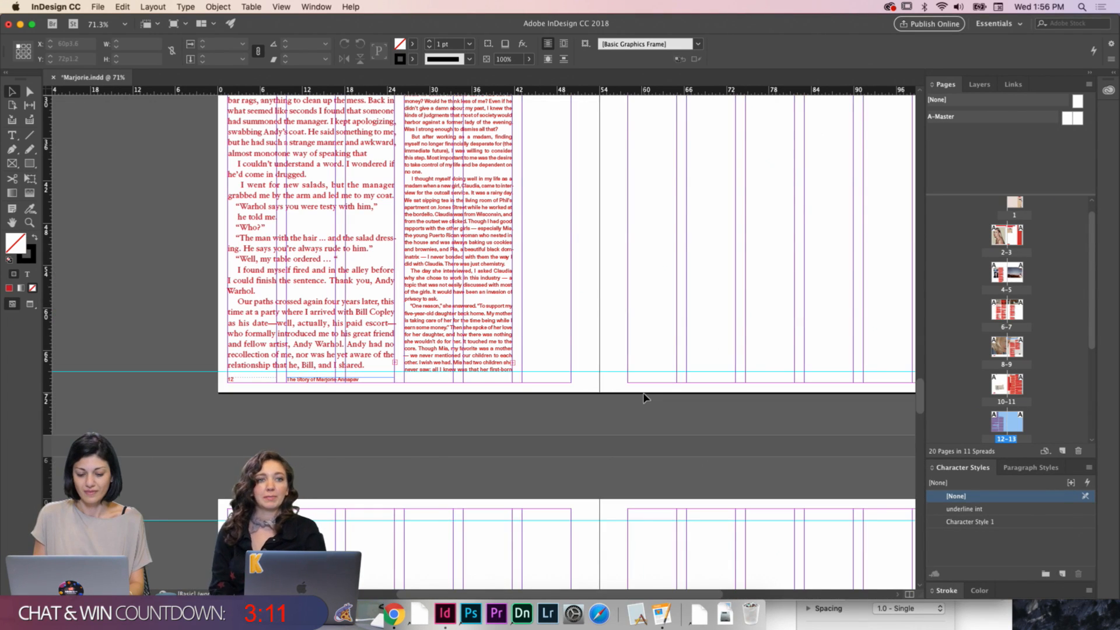
scroll(645, 398, down, 2)
key(w)
scroll(682, 353, up, 1)
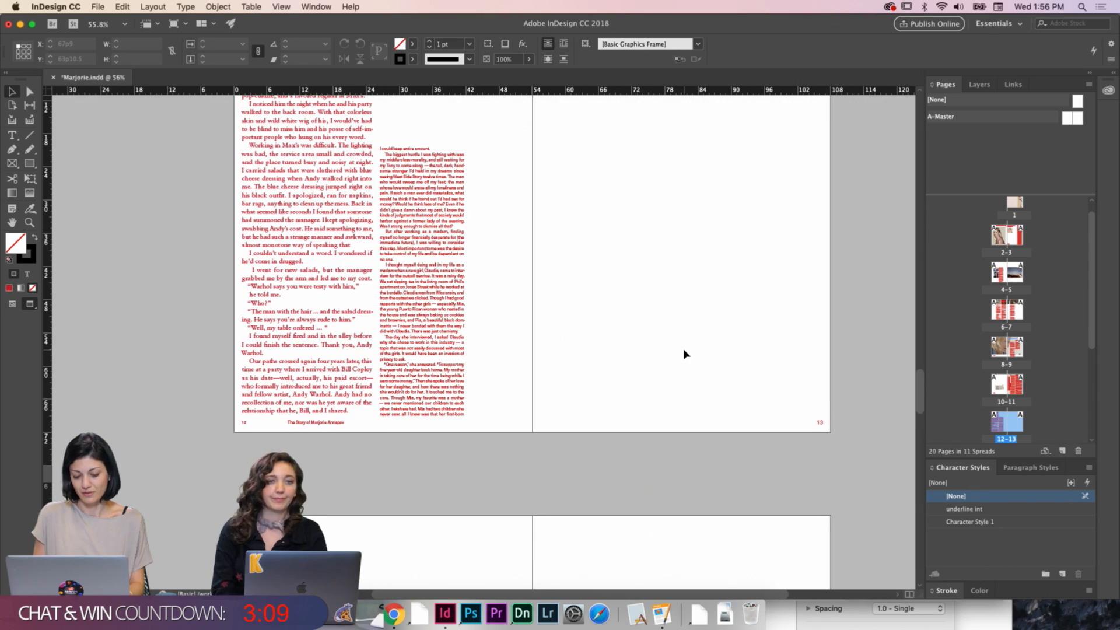
key(w)
scroll(686, 354, up, 2)
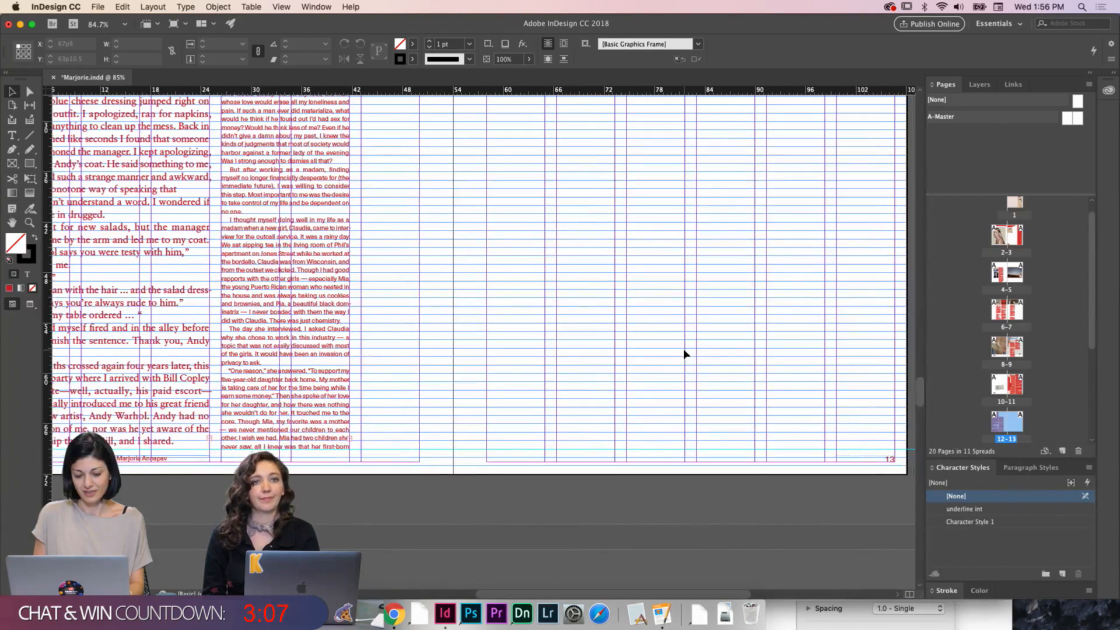
scroll(685, 354, left, 4)
scroll(686, 355, up, 1)
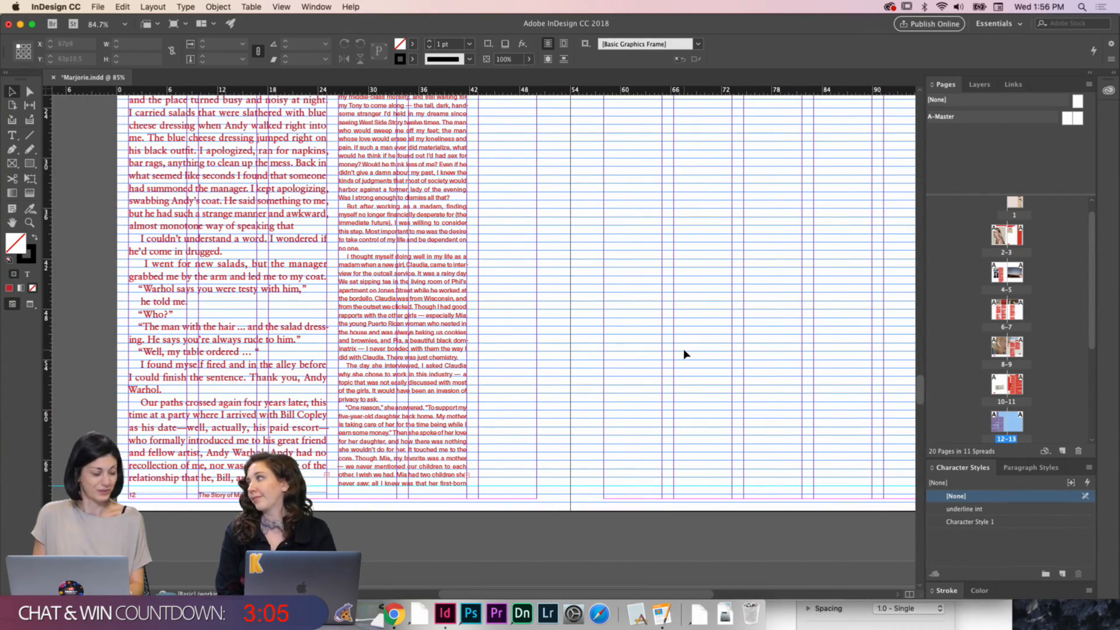
key(w)
scroll(618, 329, down, 2)
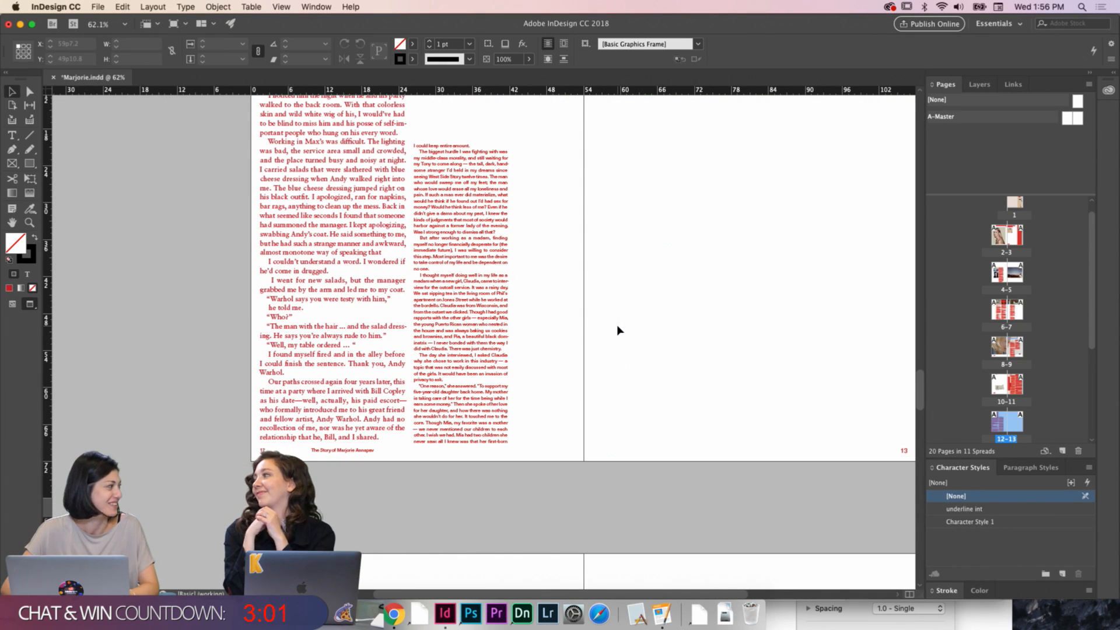
key(w)
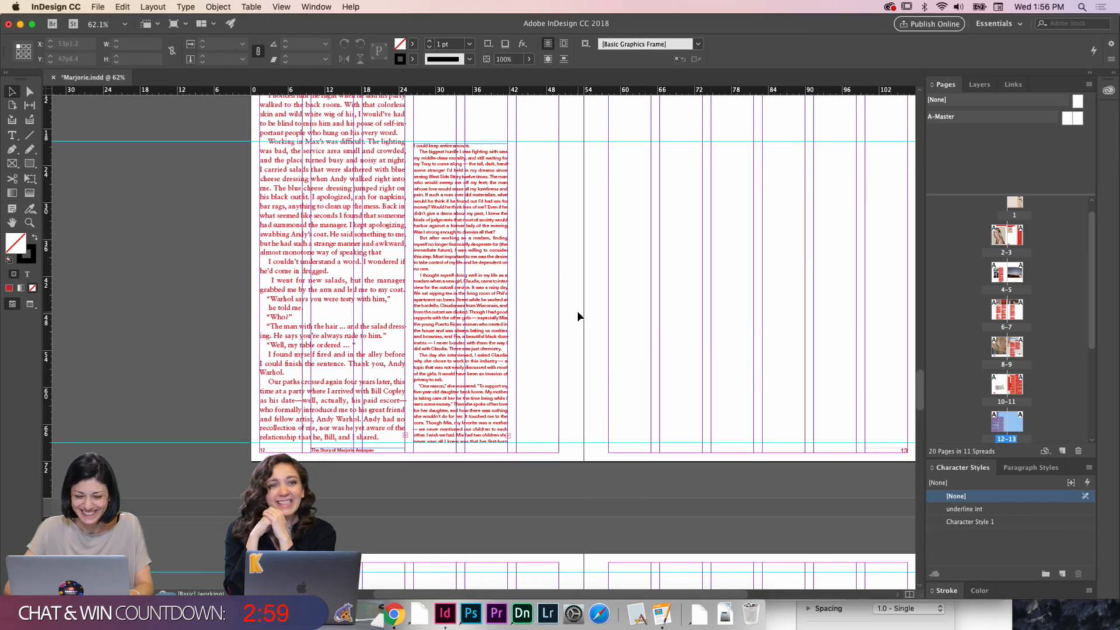
scroll(577, 317, up, 1)
scroll(578, 316, up, 3)
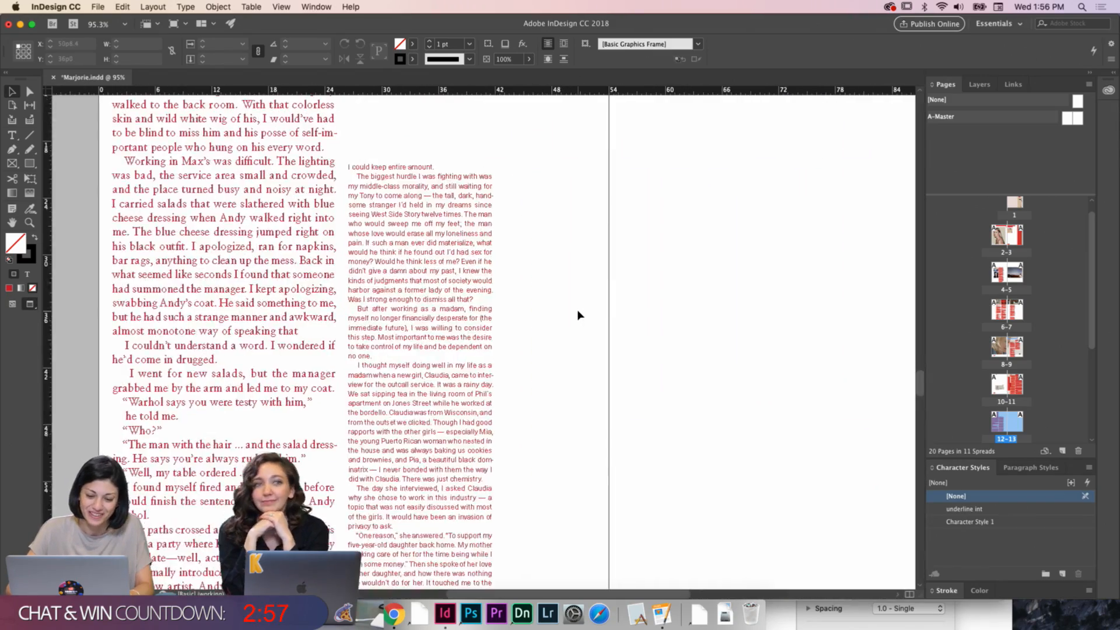
scroll(577, 315, left, 3)
scroll(577, 315, down, 2)
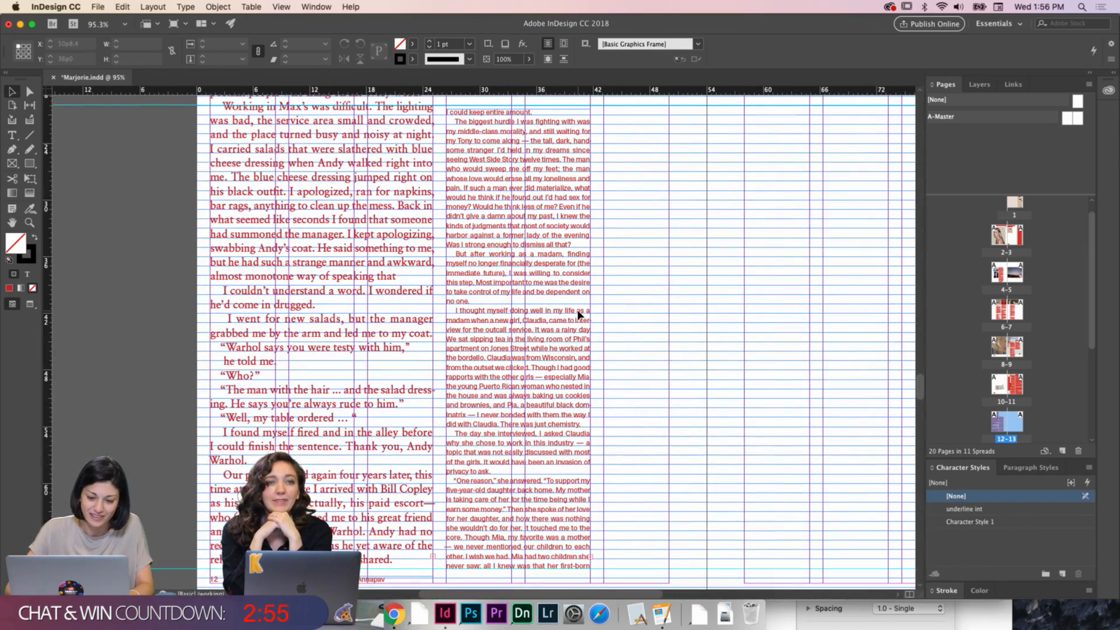
Compare the baseline alignment of the page 12 columns with the text columns on the page 10–11 spread
scroll(698, 300, right, 10)
scroll(698, 301, up, 5)
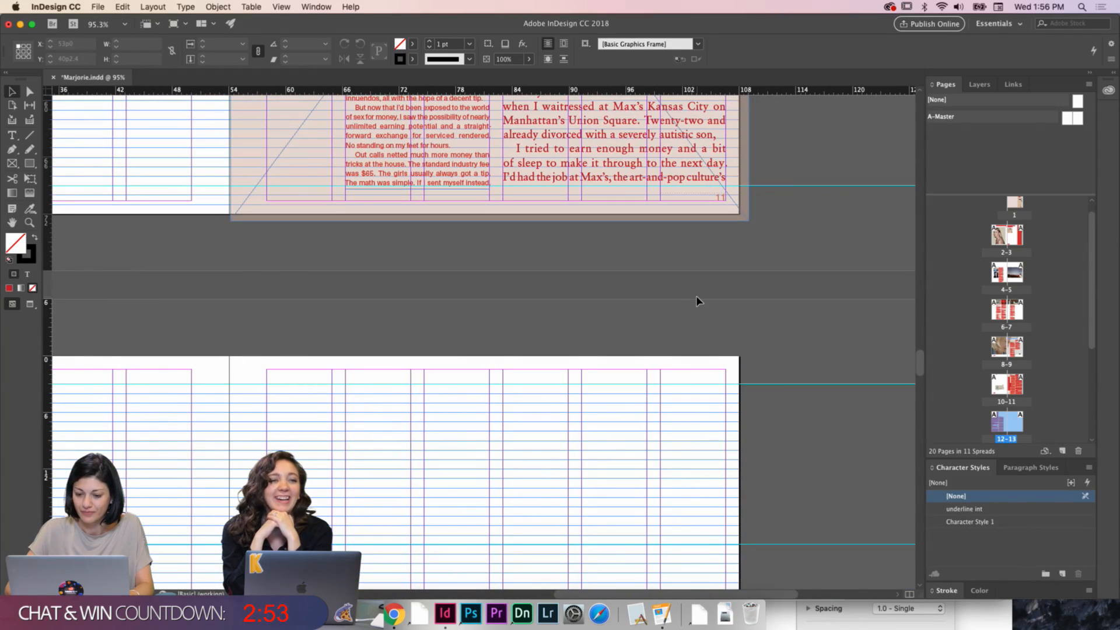
scroll(698, 301, left, 9)
scroll(698, 301, down, 4)
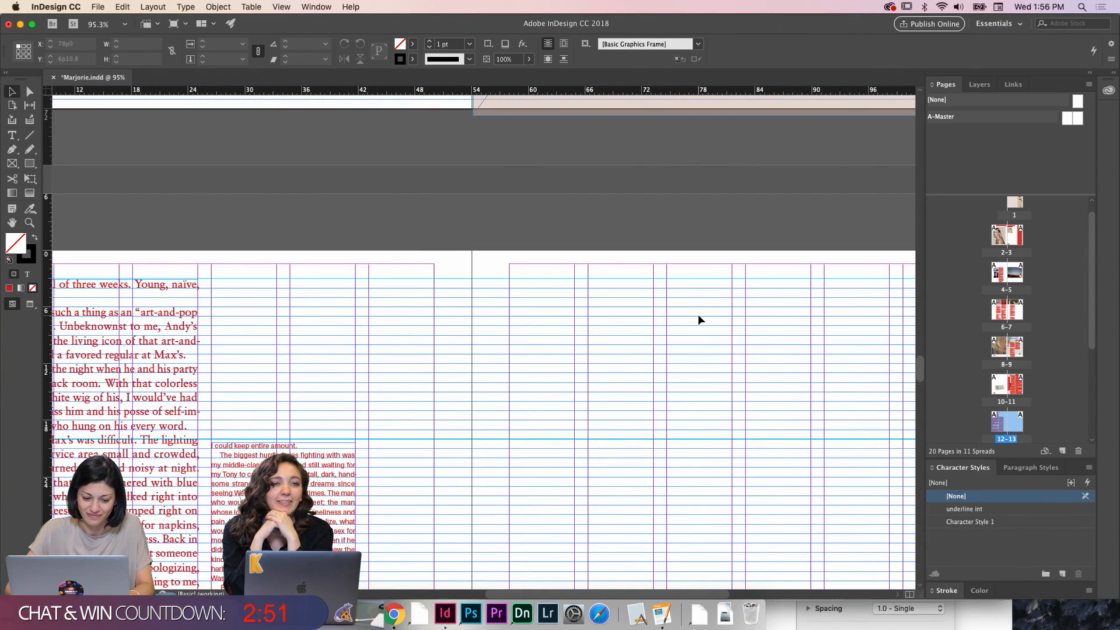
scroll(700, 320, up, 10)
scroll(667, 430, down, 1)
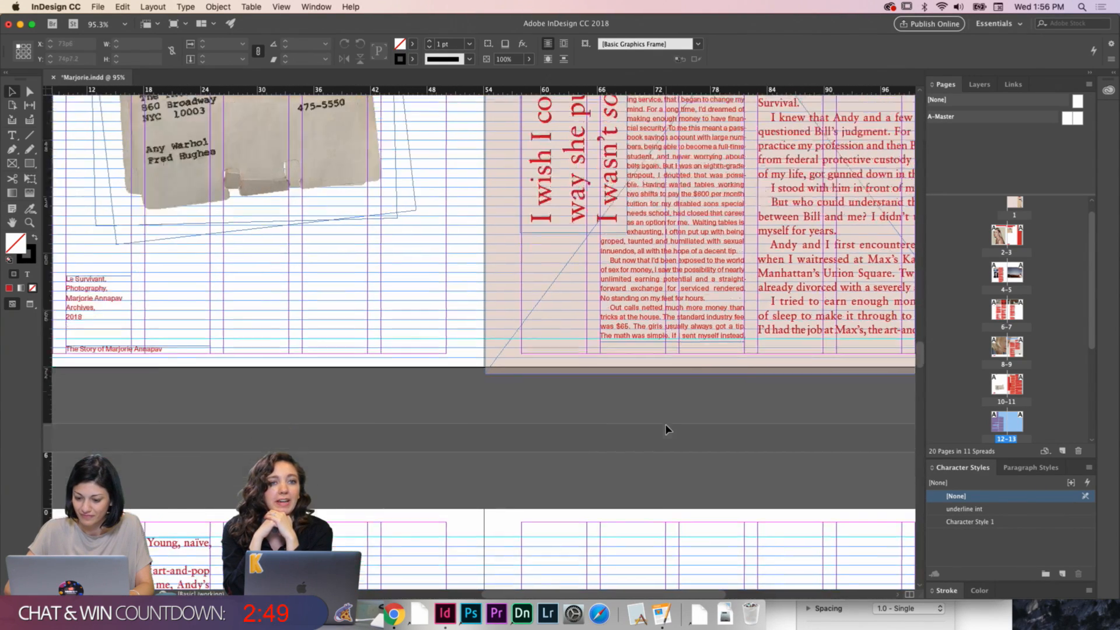
scroll(667, 431, down, 10)
scroll(667, 430, up, 11)
scroll(667, 430, left, 1)
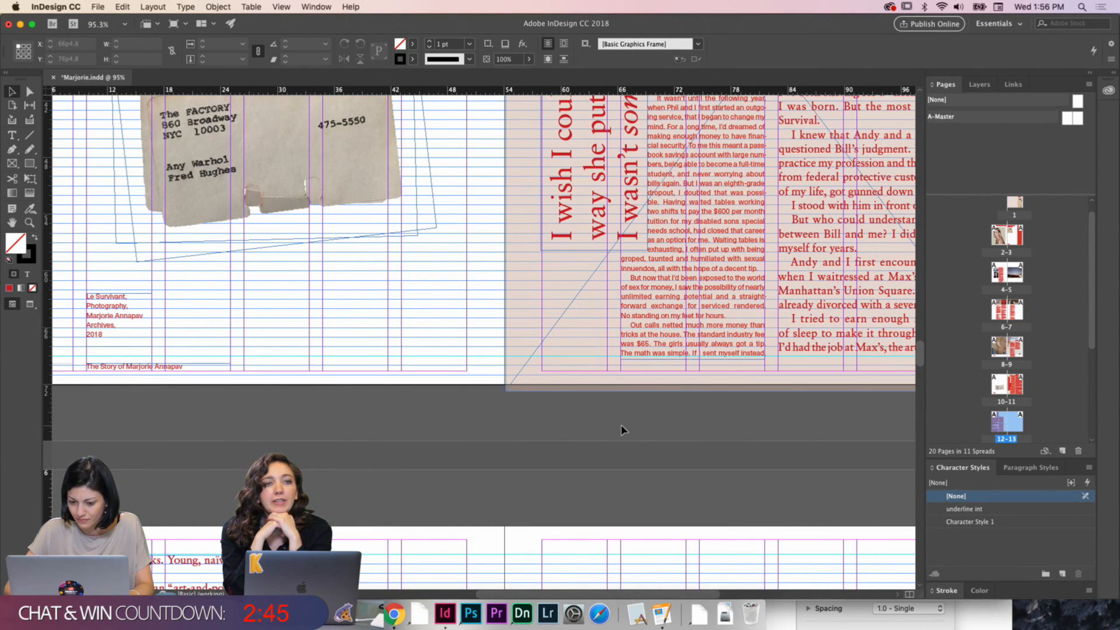
scroll(623, 430, down, 10)
scroll(623, 430, left, 2)
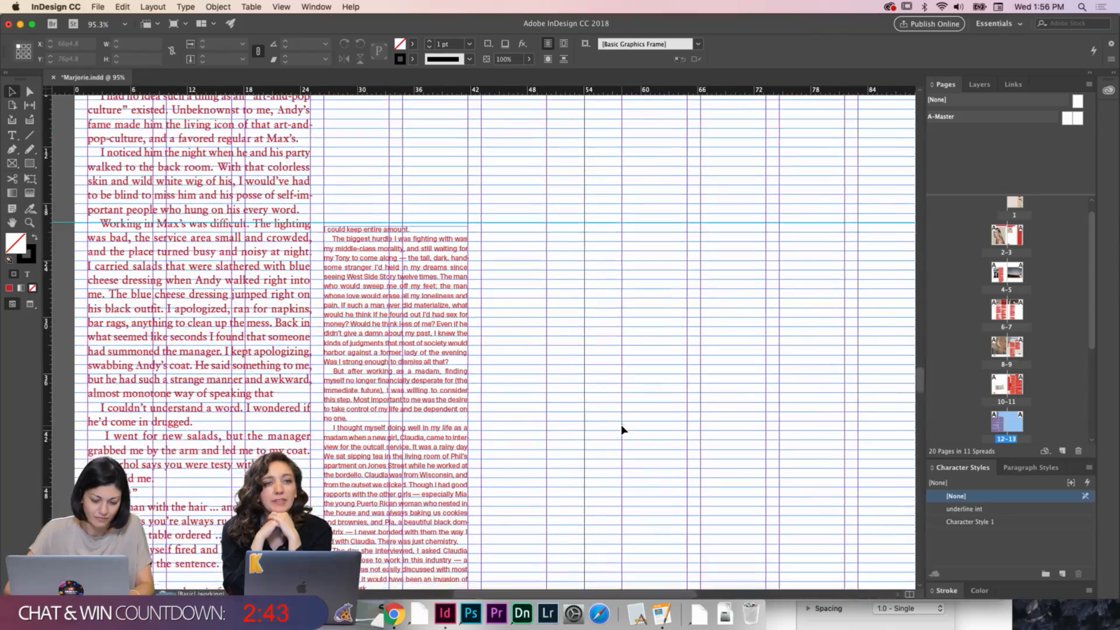
Force line breaks in the narrow column before "a topic", "I did with Claudia" and "I earn some money", and leave text editing
scroll(622, 430, down, 5)
scroll(622, 430, left, 1)
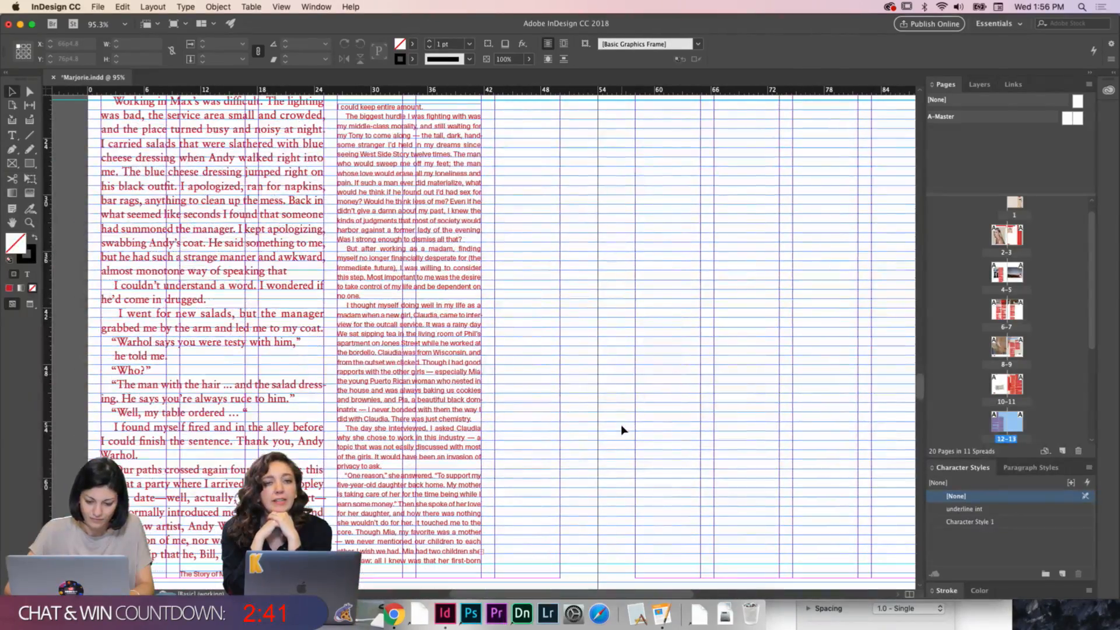
double_click(482, 438)
key(shift+Return)
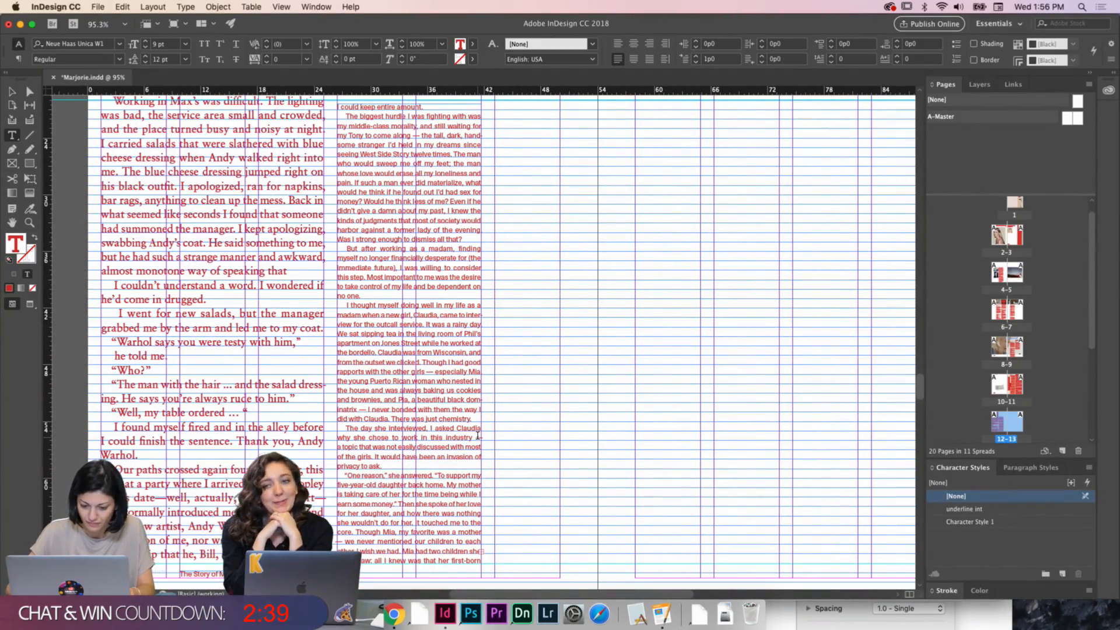
click(480, 408)
key(shift+Return)
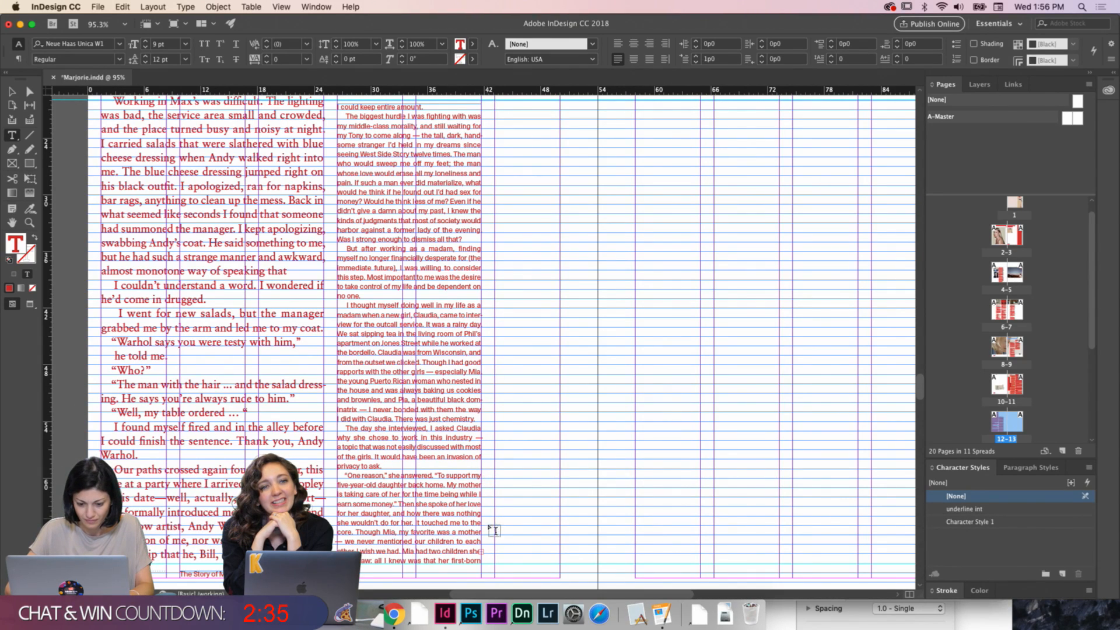
key(shift+Return)
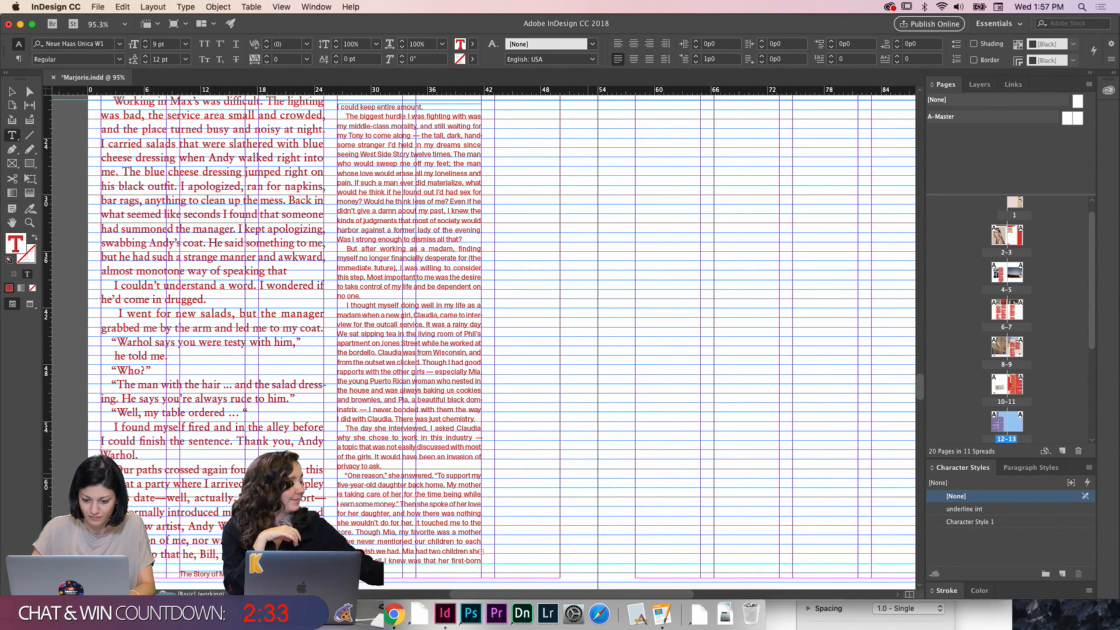
scroll(538, 428, up, 1)
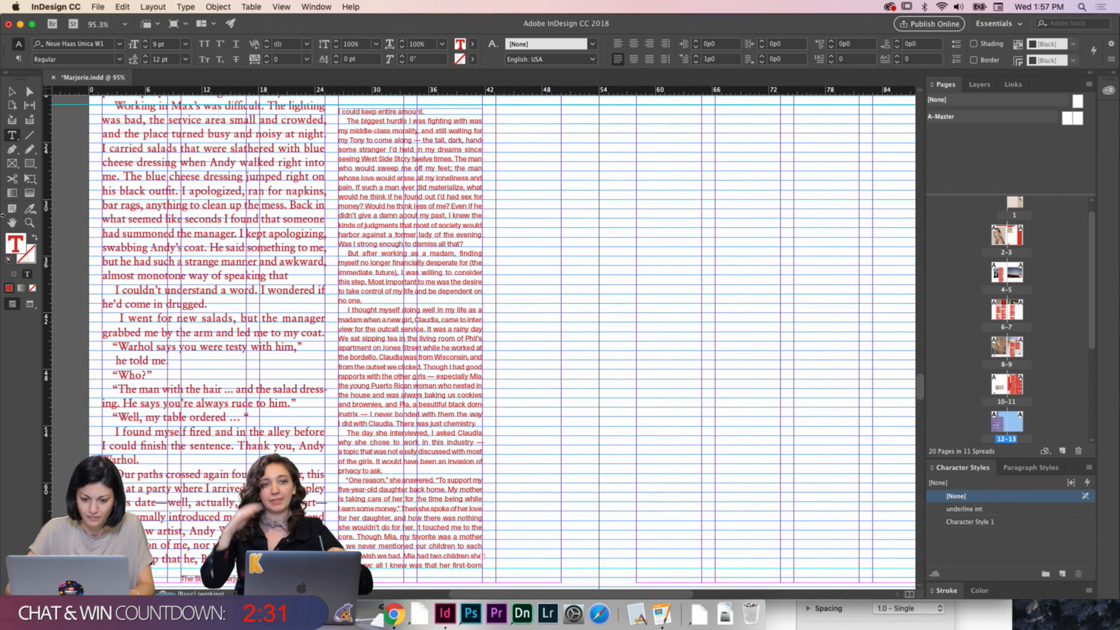
click(11, 92)
click(554, 316)
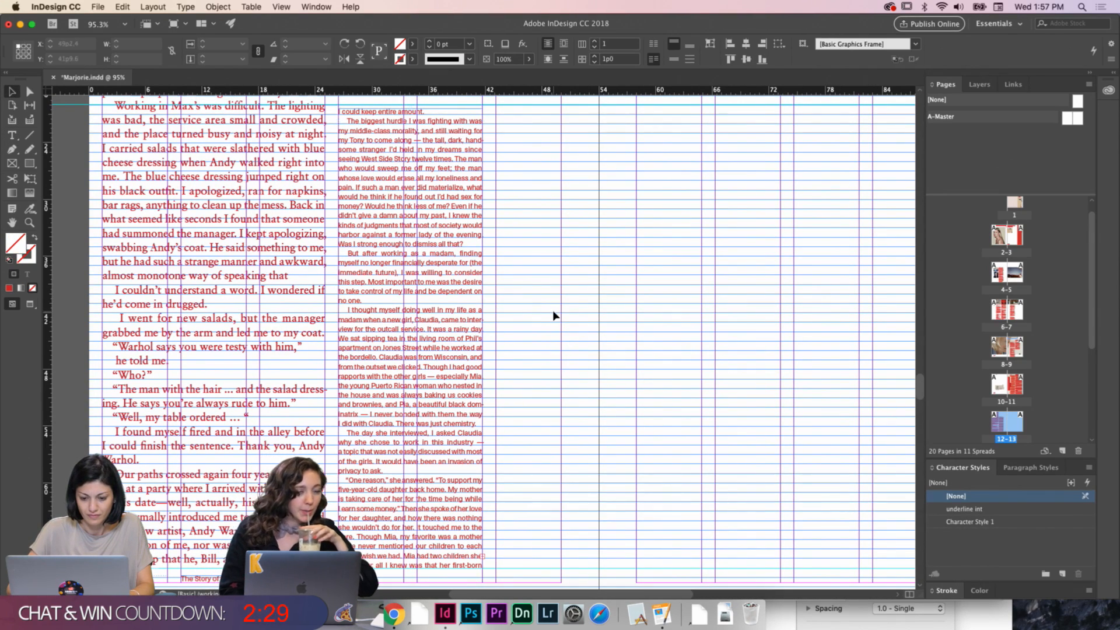
Examine the page 12–13 spread as a whole, with and without guides, to review the balance of the two columns
key(w)
scroll(561, 345, down, 3)
scroll(708, 368, down, 2)
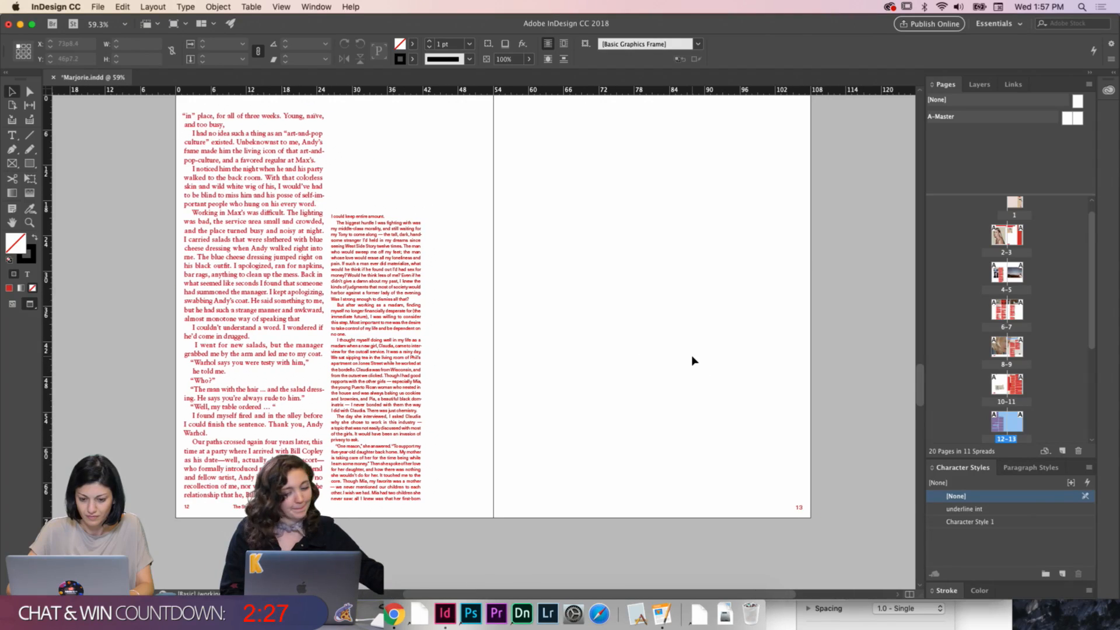
key(w)
key(w)
scroll(693, 361, down, 2)
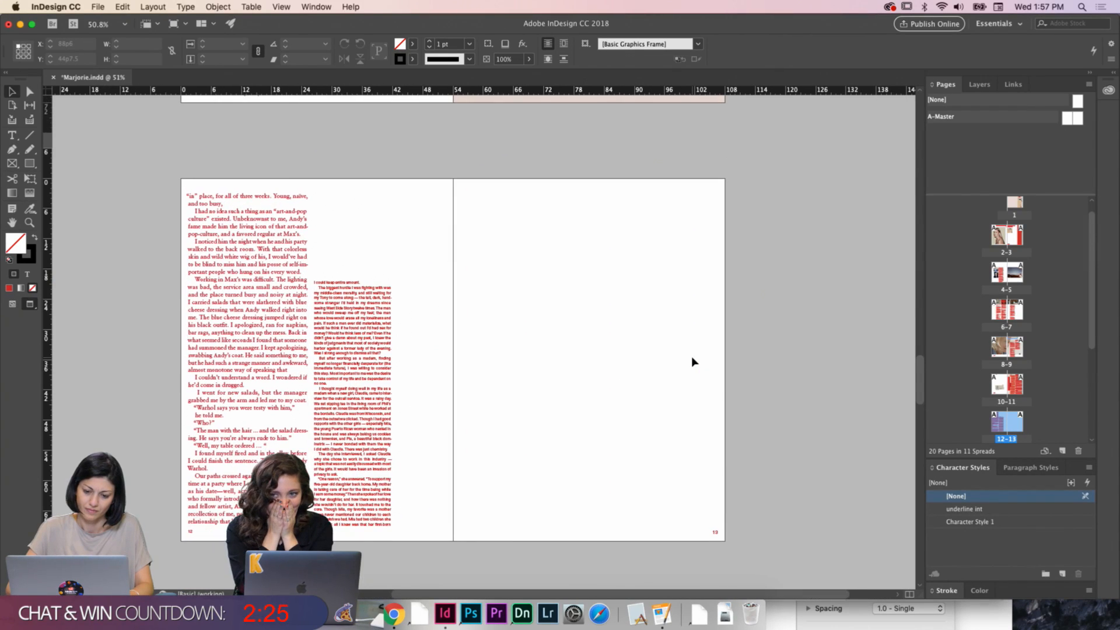
key(w)
scroll(693, 361, up, 1)
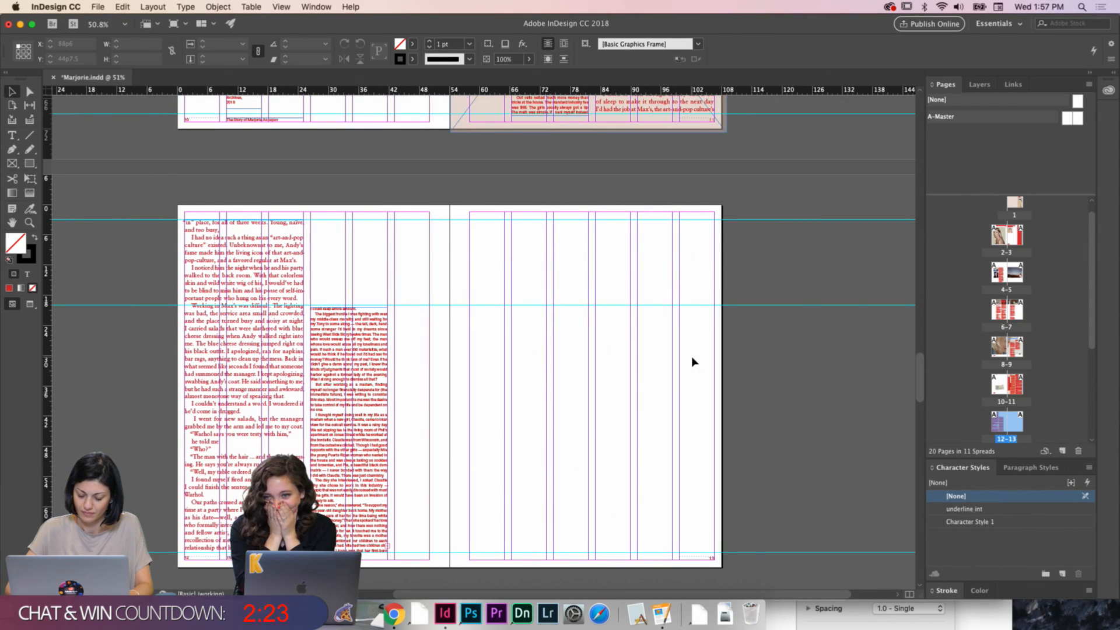
Continue the Selling Warhol text from page 12 in a new frame on page 13, between the middle and lower guides, aligned to the column edge
scroll(693, 362, down, 2)
click(233, 380)
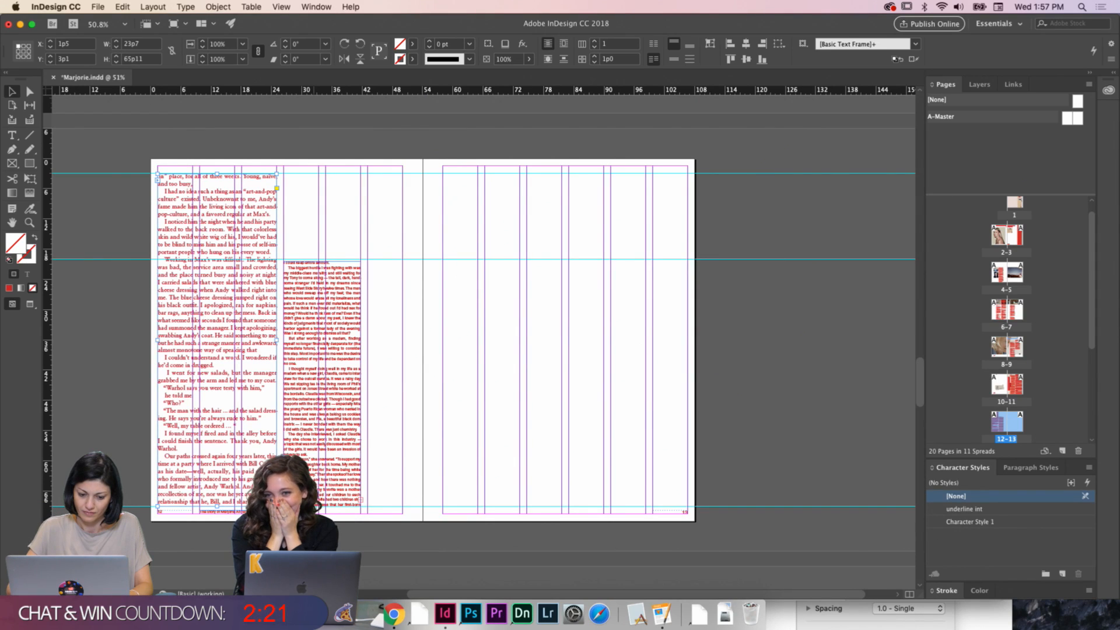
click(277, 500)
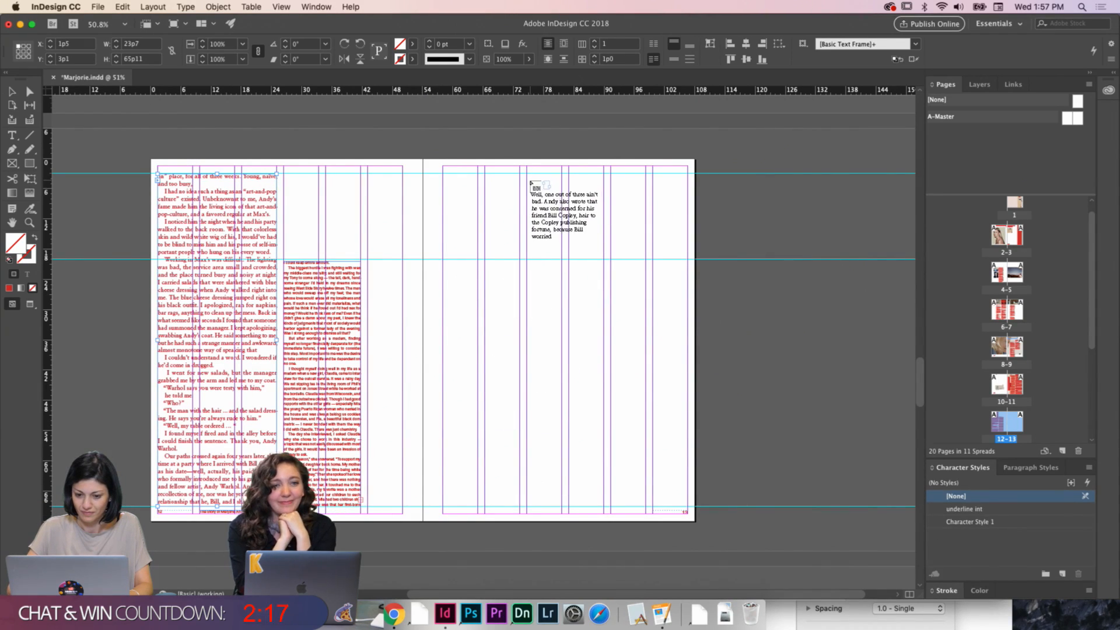
drag(528, 260, 645, 506)
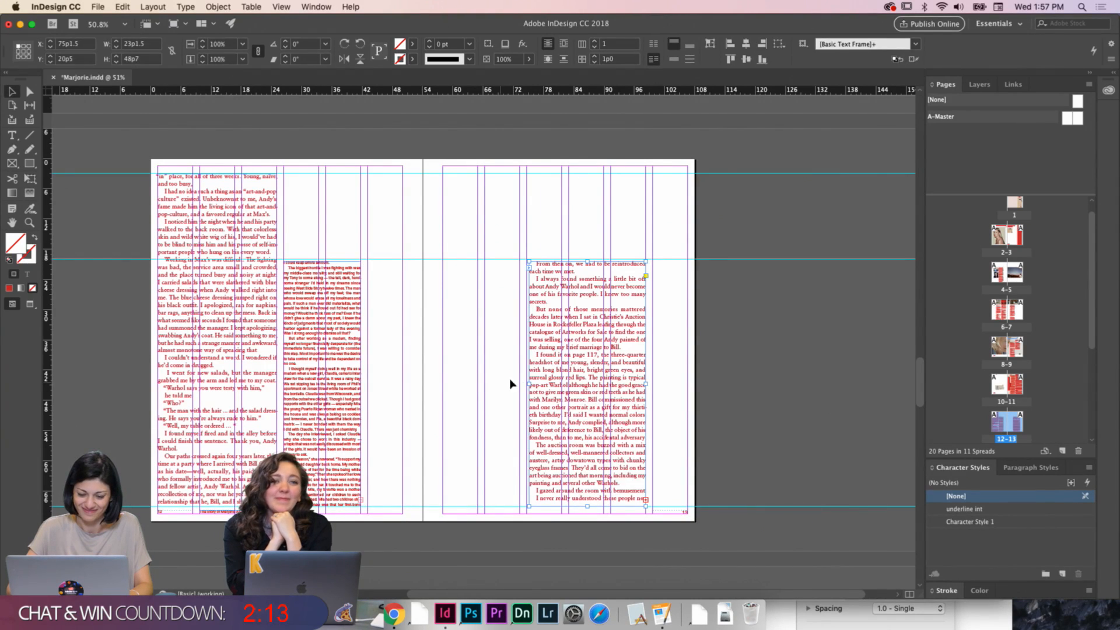
drag(531, 386, 527, 386)
click(486, 383)
key(w)
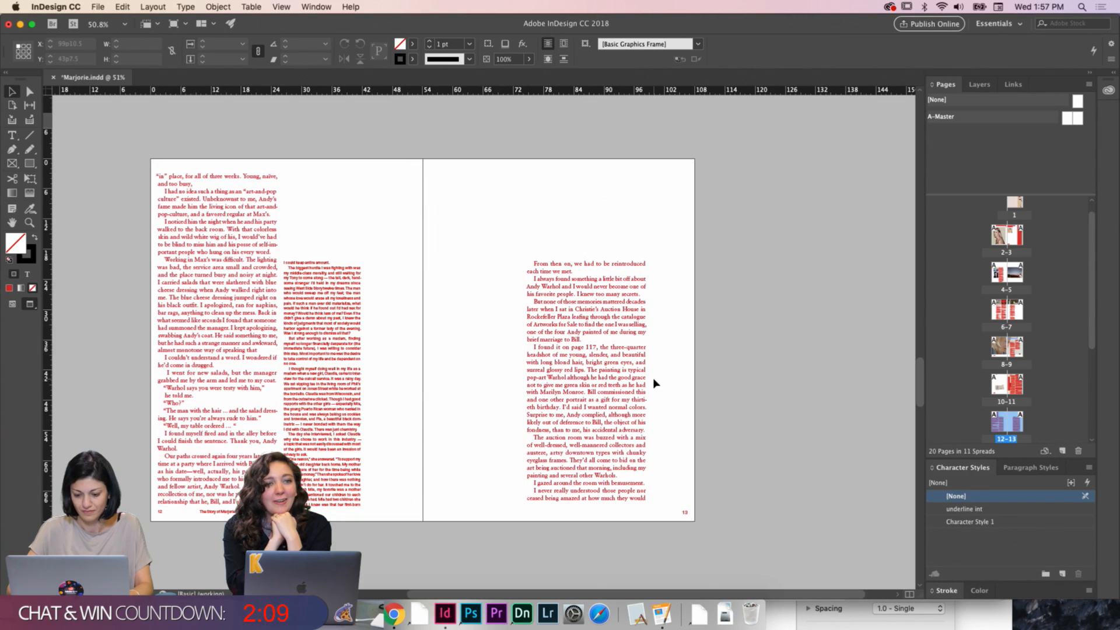
key(w)
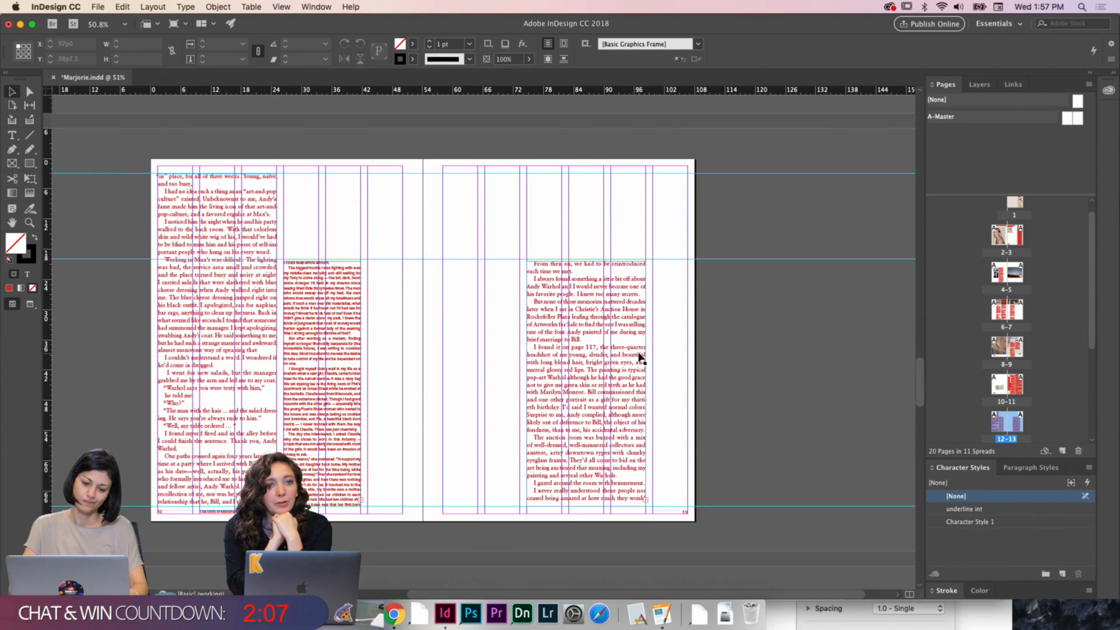
key(w)
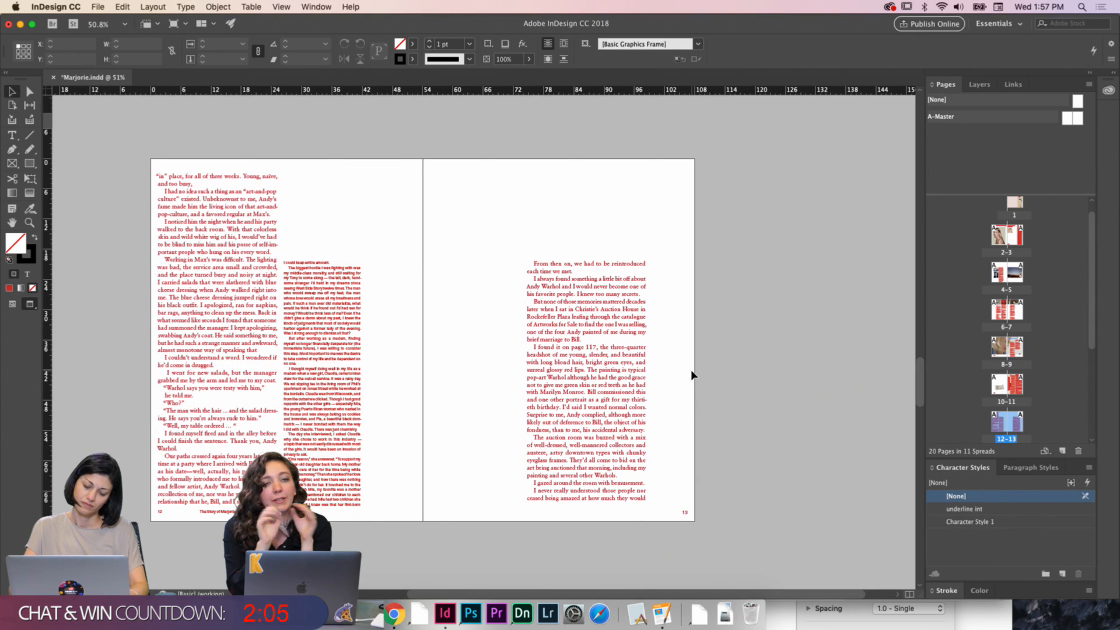
key(w)
Nudge the page 13 text frame up to Y 20p1 so its top meets the shared middle guide, and deselect it
scroll(685, 368, up, 1)
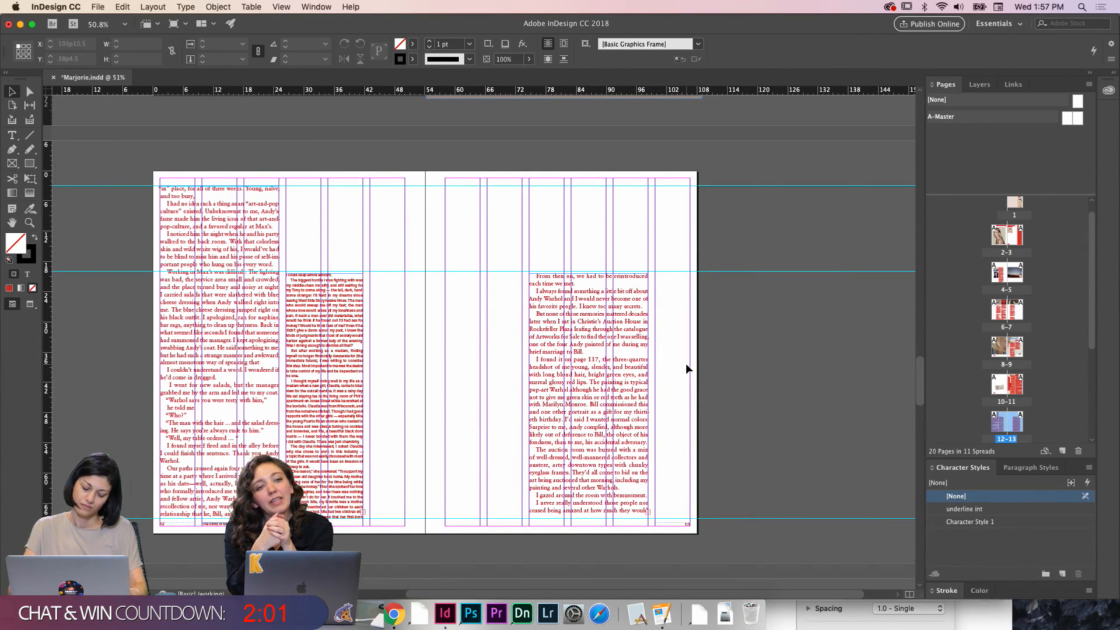
scroll(686, 365, up, 2)
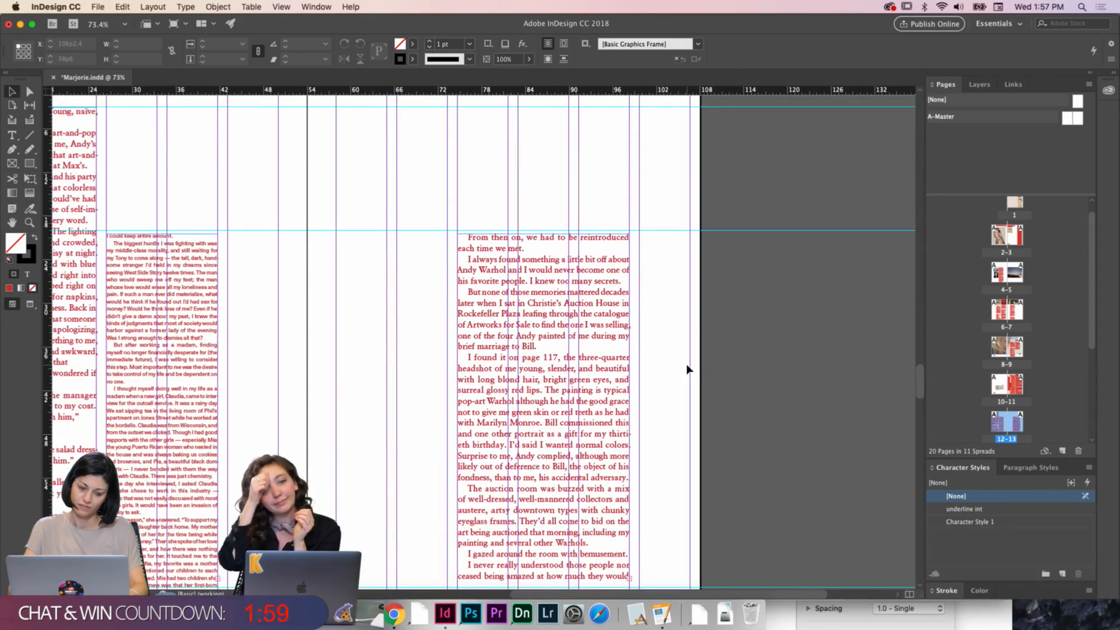
key(w)
scroll(681, 366, up, 5)
key(w)
scroll(680, 365, up, 6)
scroll(680, 366, left, 5)
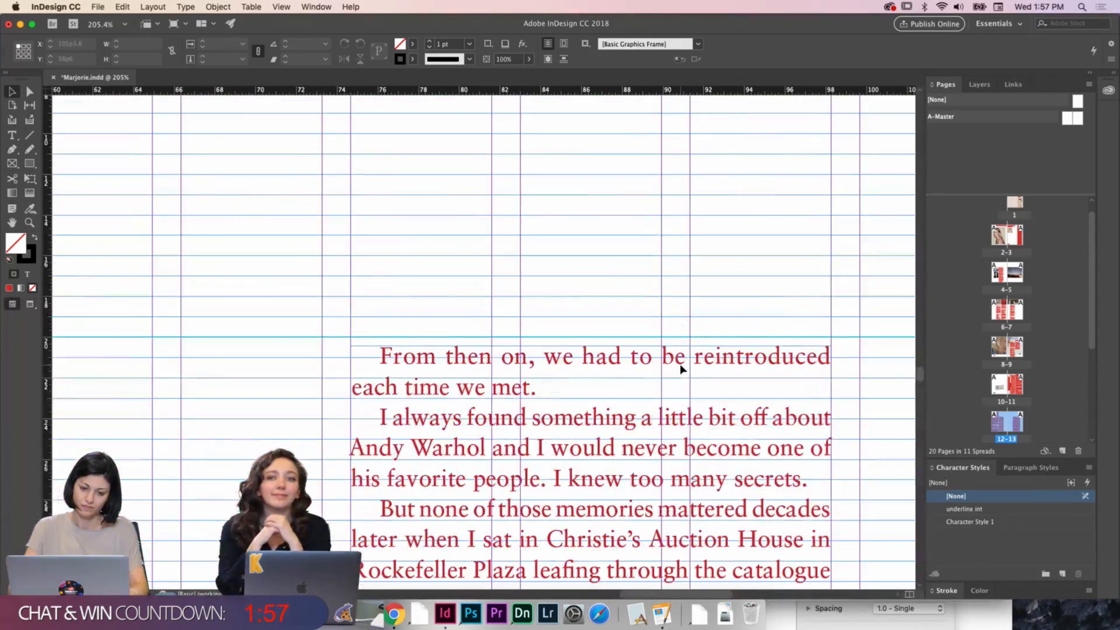
click(680, 366)
key(Up)
key(Up)
key(Up)
key(Up)
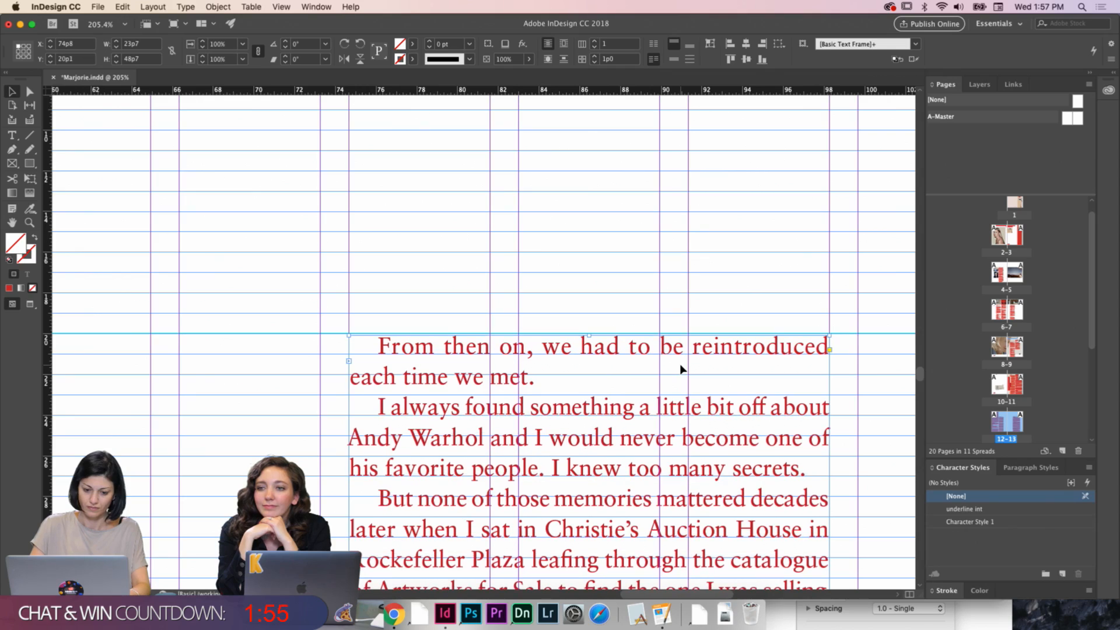
scroll(680, 363, down, 8)
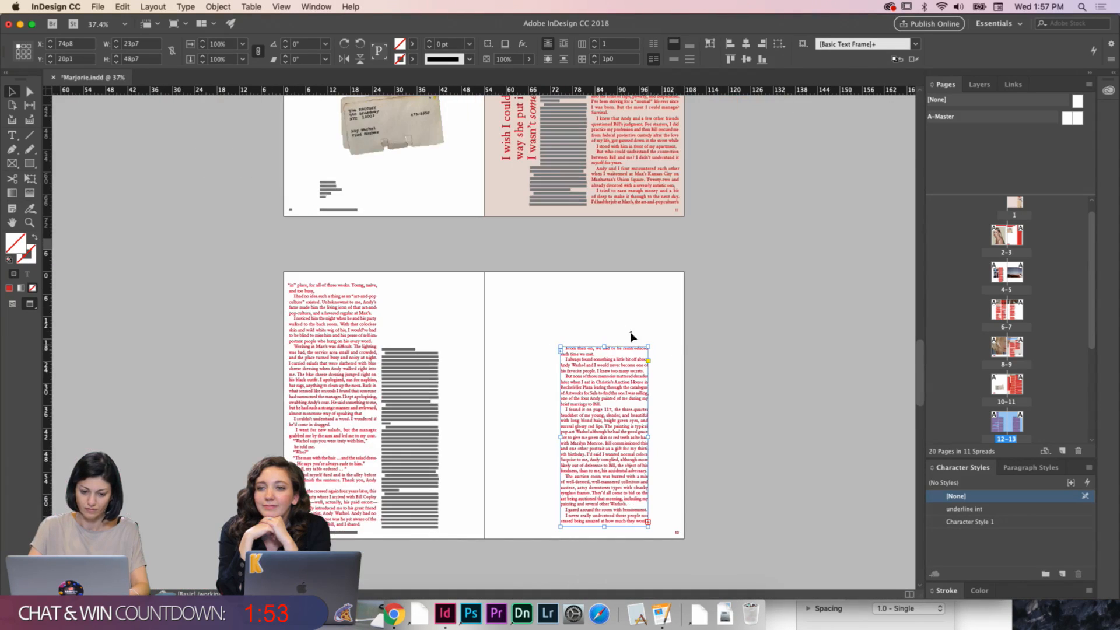
click(587, 307)
Copy the beige background rectangle from page 11 onto page 12, covering the whole page with its top at Y -0p3
scroll(587, 302, up, 3)
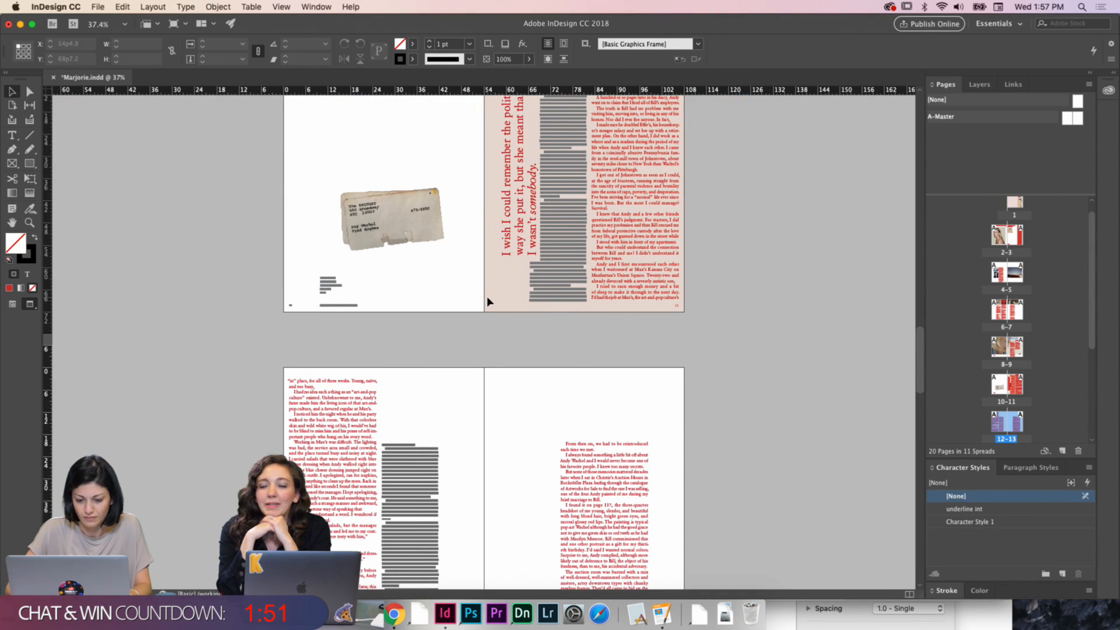
key(w)
scroll(487, 296, up, 2)
click(490, 117)
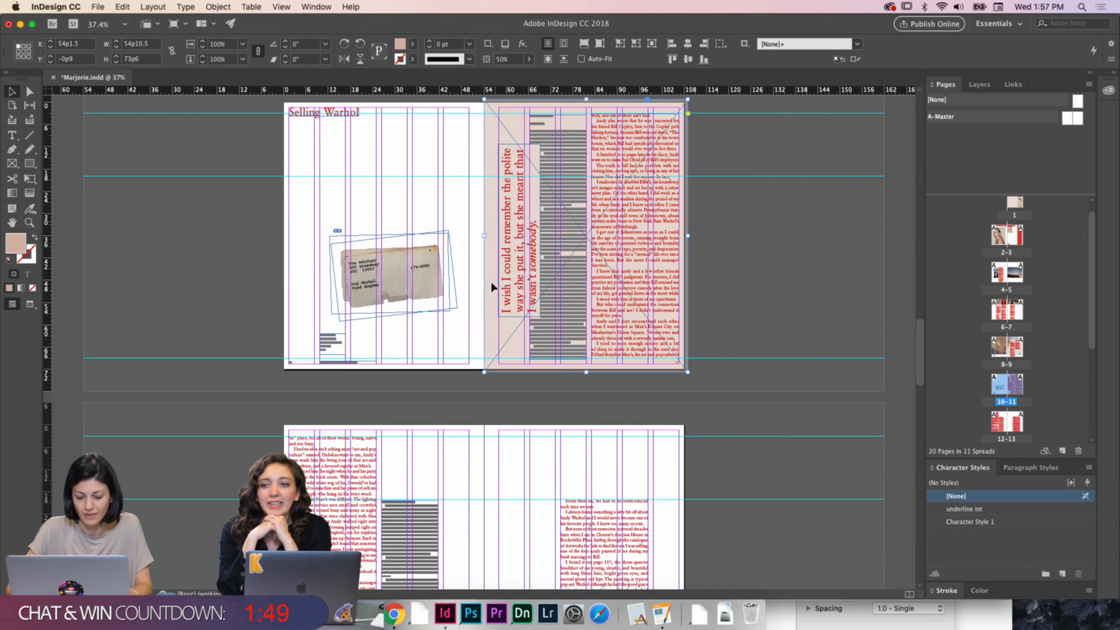
scroll(487, 327, down, 5)
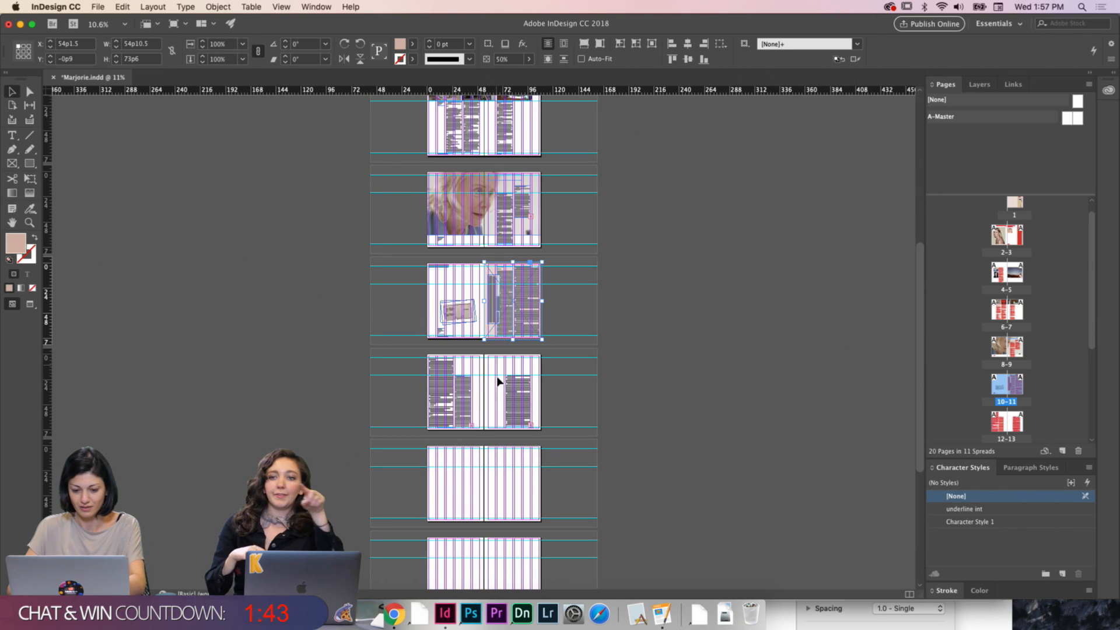
scroll(509, 388, up, 2)
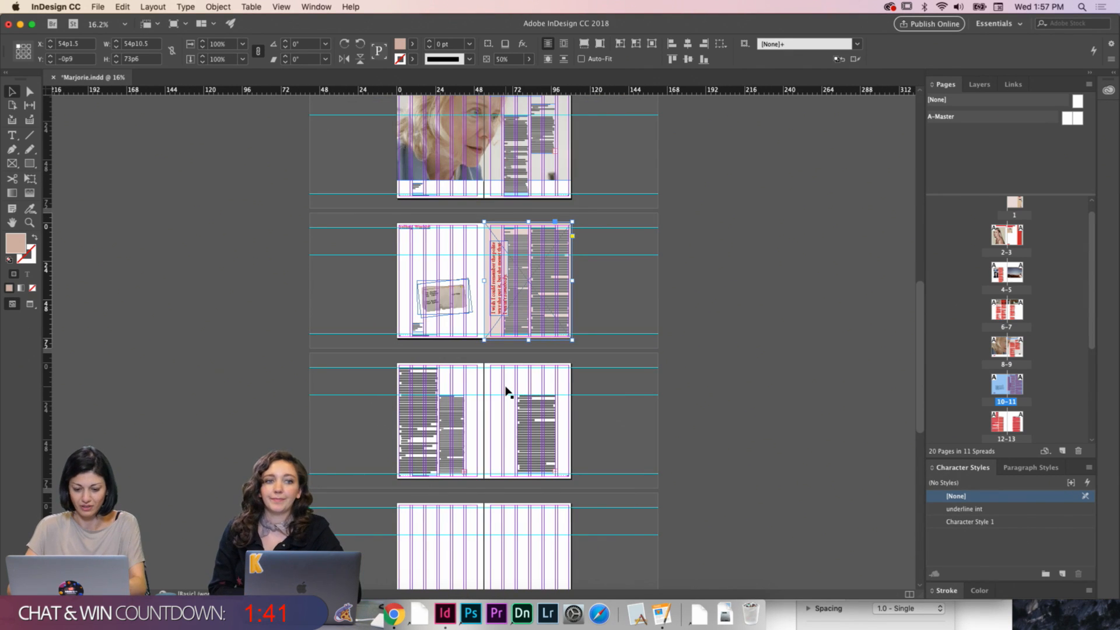
scroll(507, 391, up, 3)
click(505, 389)
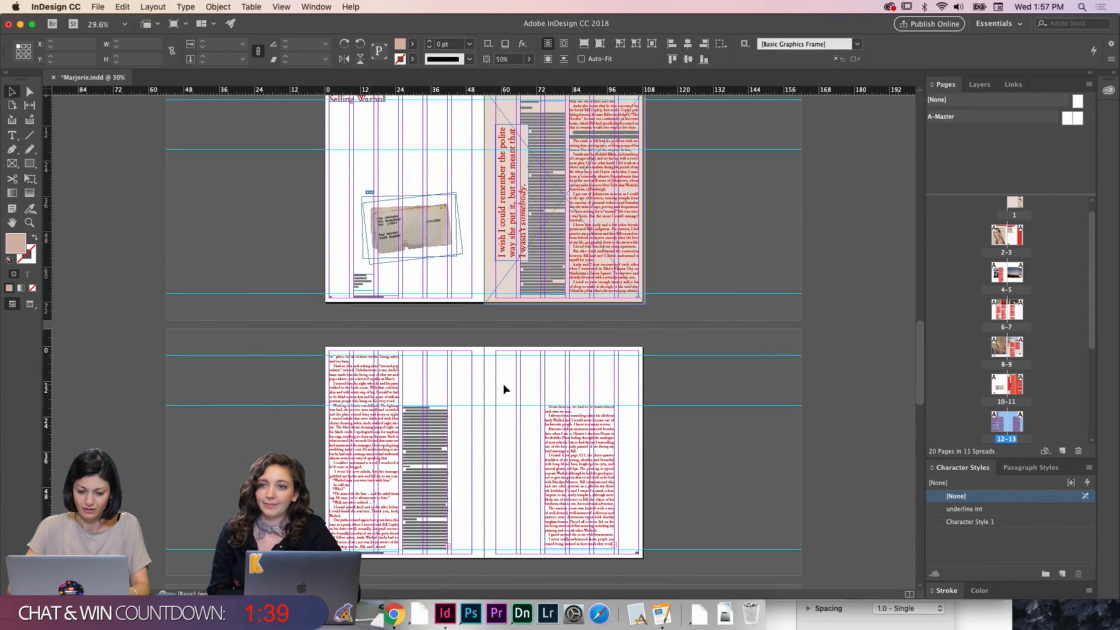
scroll(506, 389, up, 3)
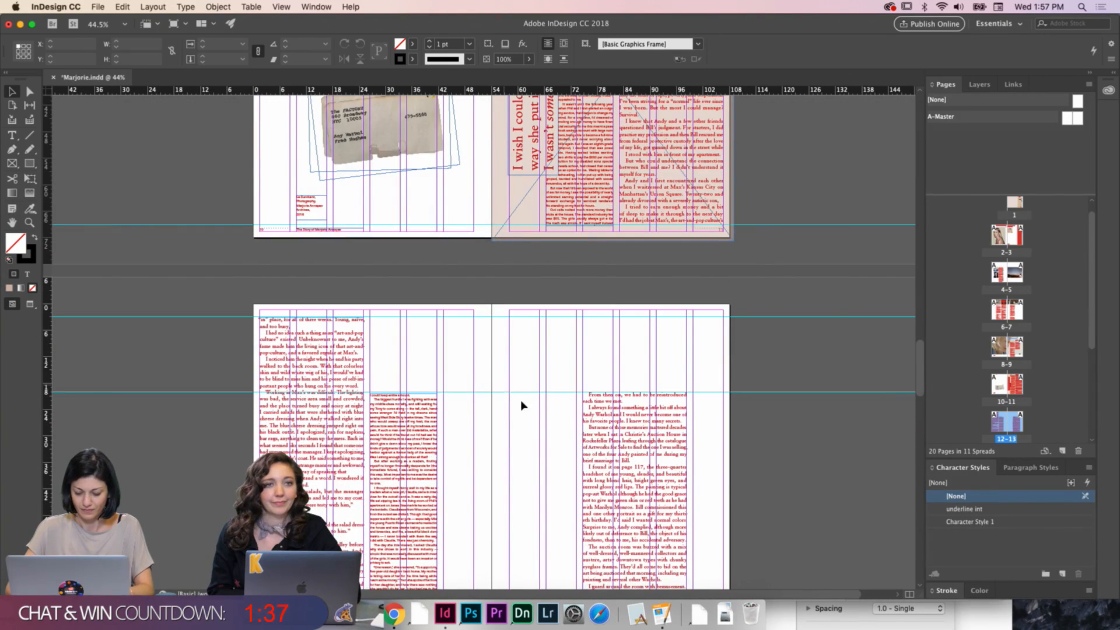
key(super+v)
drag(560, 331, 449, 364)
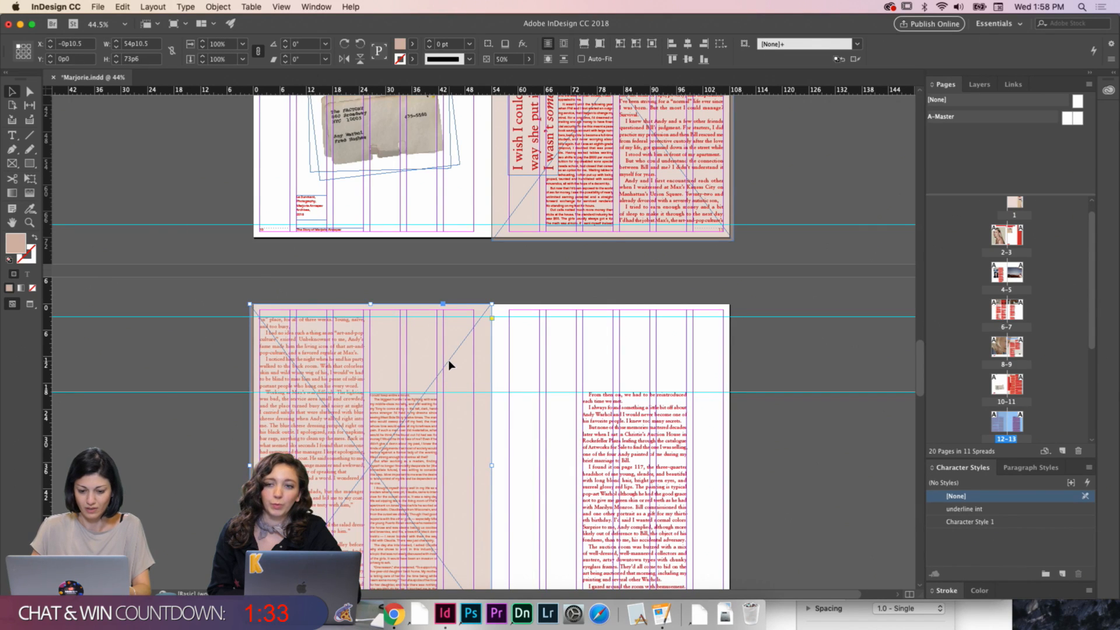
key(Up)
key(Up)
Widen the beige rectangle across the spine to 65p9.5, ending after the first column on page 13
scroll(448, 360, down, 3)
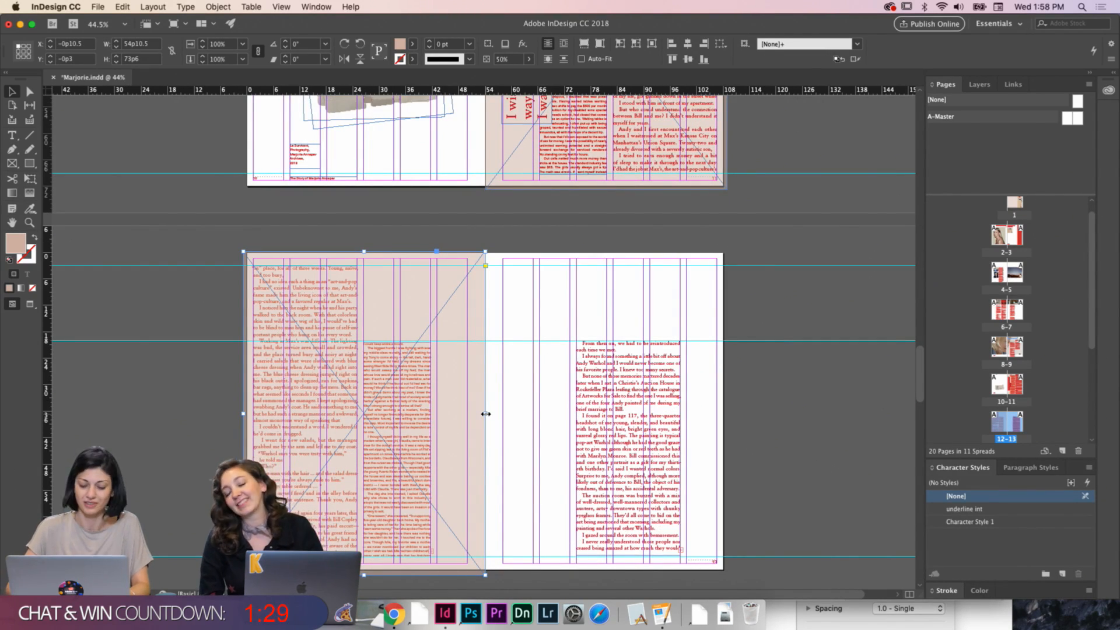
drag(486, 414, 533, 430)
click(554, 379)
key(w)
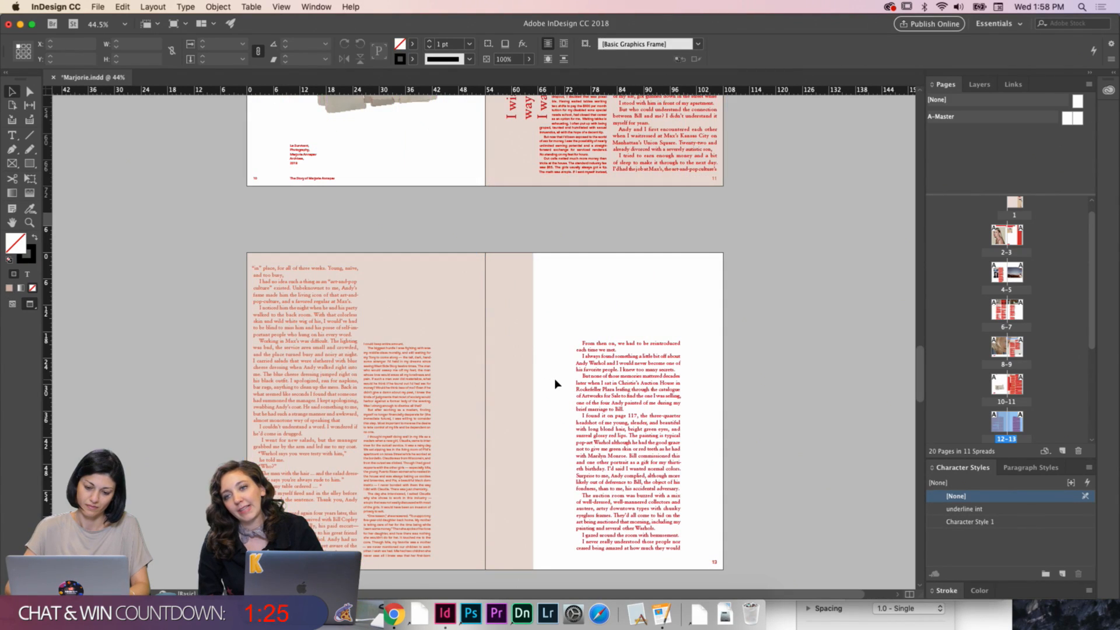
Send the beige rectangle behind the page 12 text and lock it in place
right_click(514, 388)
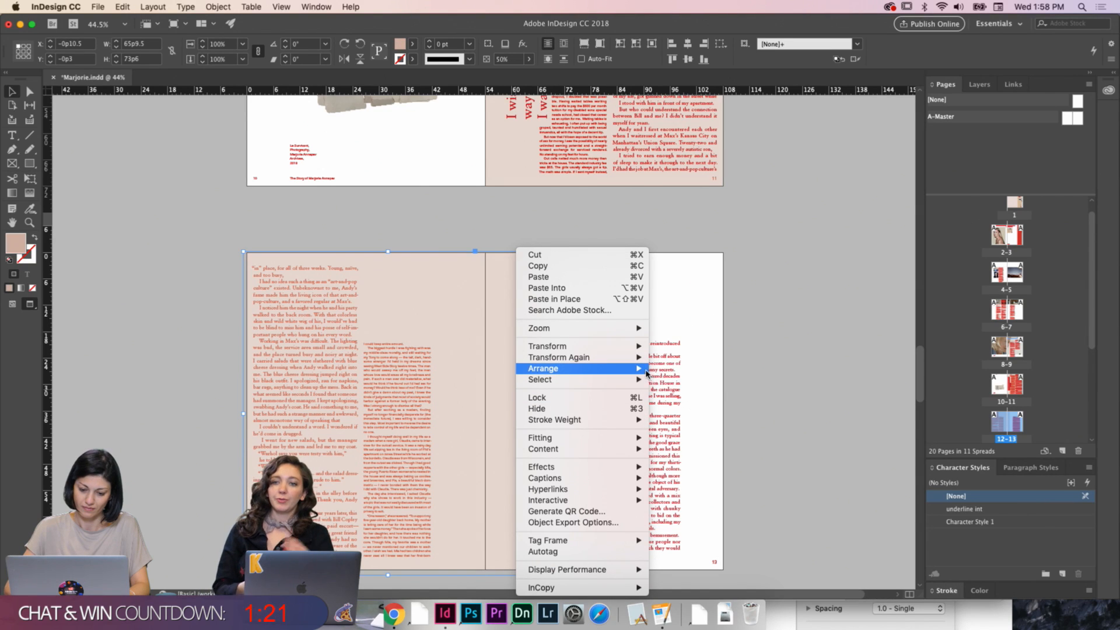
click(653, 380)
click(542, 274)
click(520, 306)
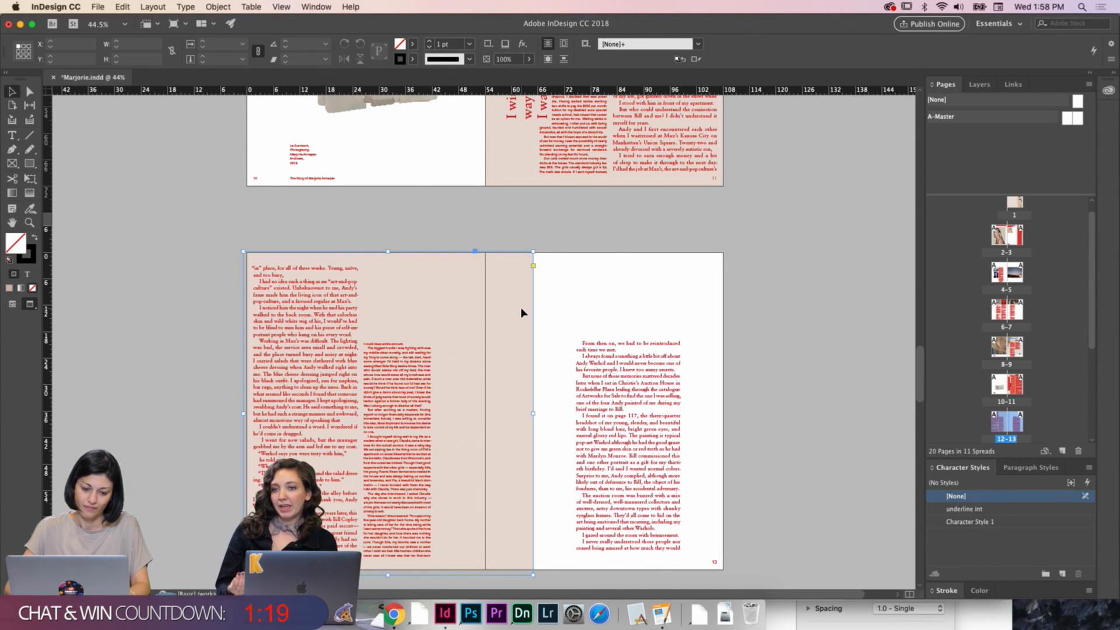
key(super+l)
key(w)
click(549, 309)
key(w)
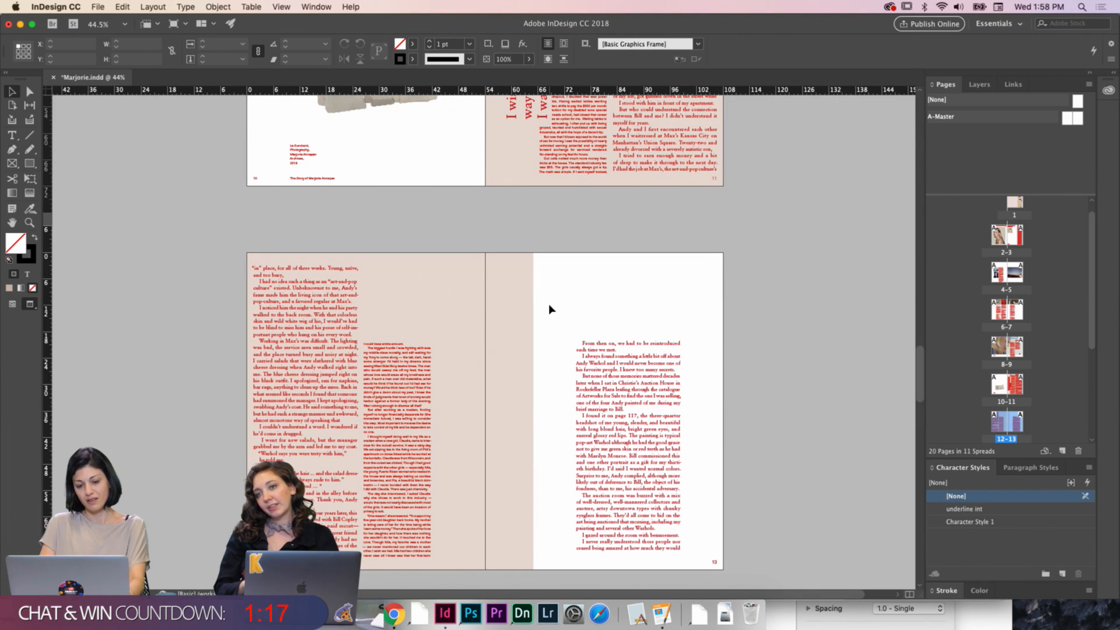
Examine how the beige background sits with the page 12 columns, and inspect the page 13 text up close
key(w)
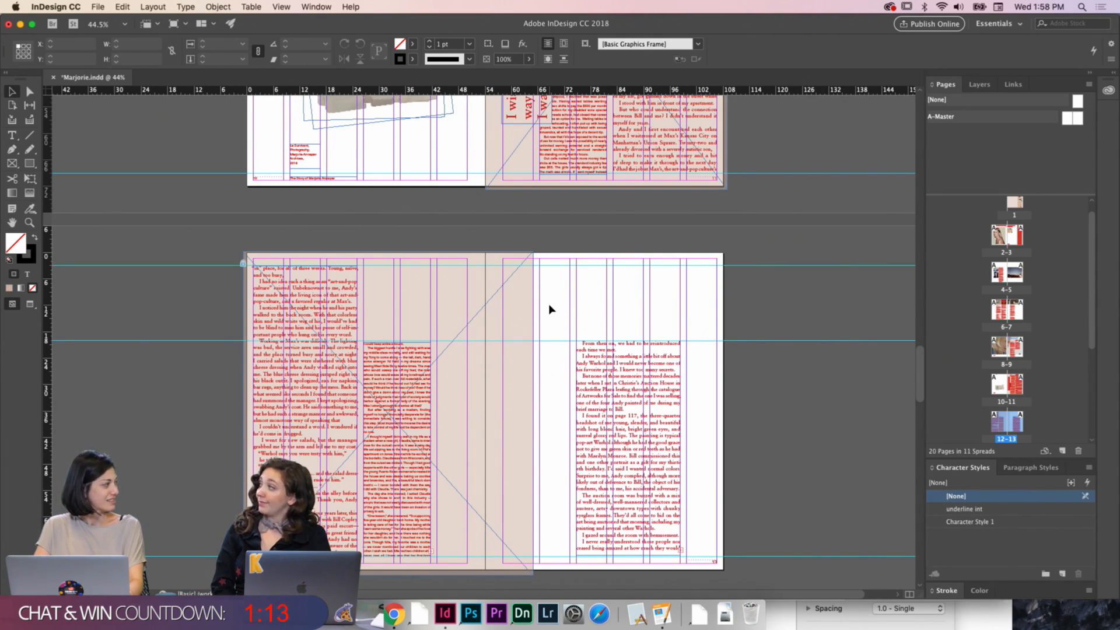
key(w)
key(w)
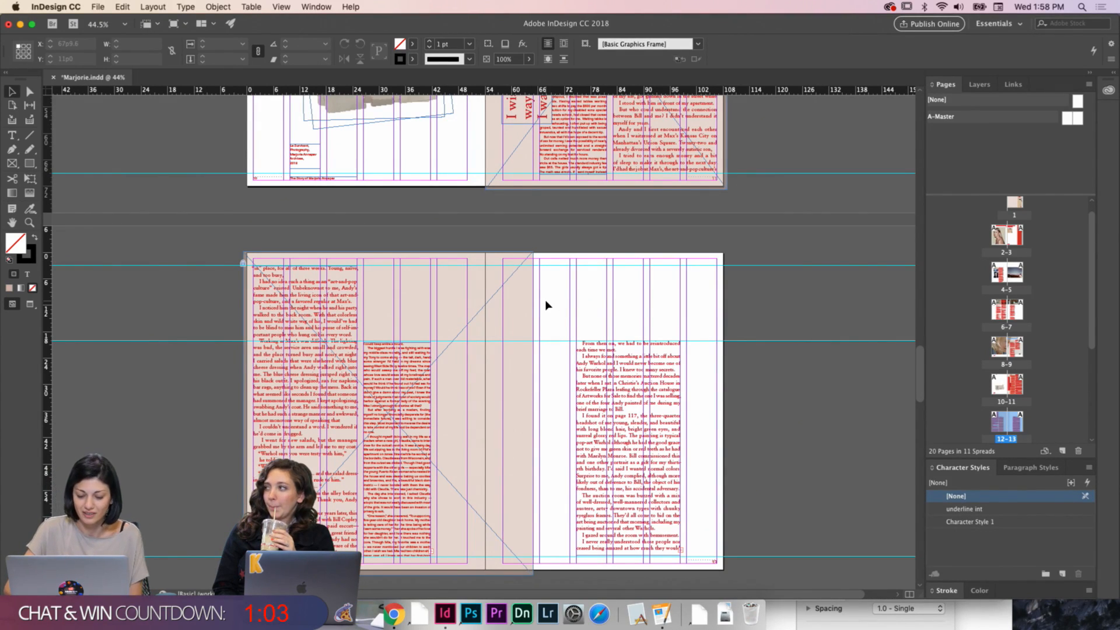
key(w)
click(420, 380)
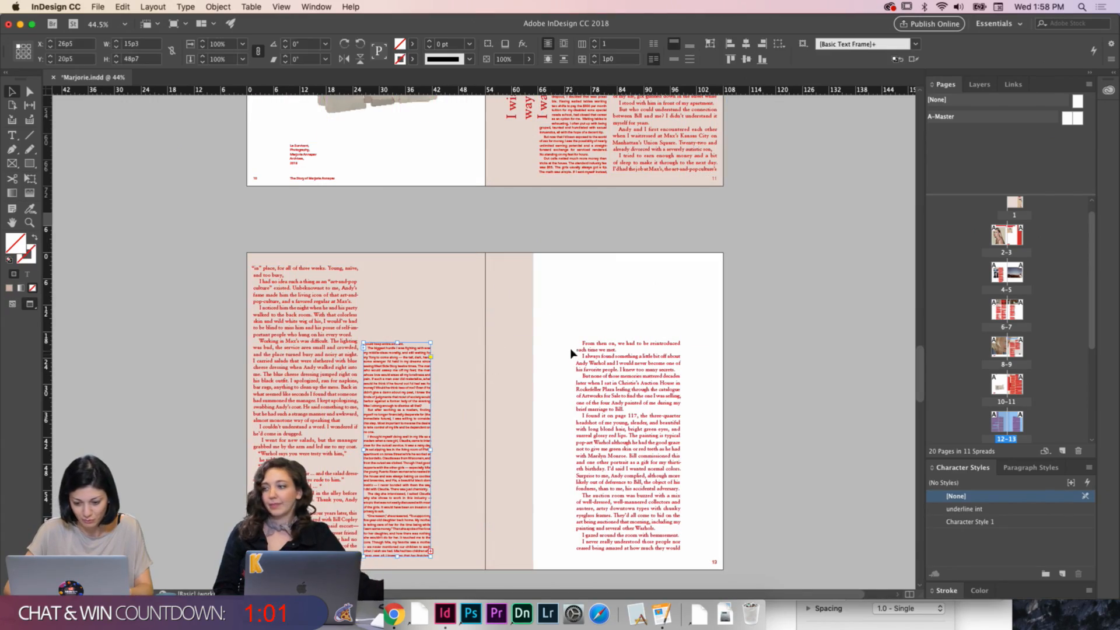
click(571, 354)
scroll(624, 403, up, 5)
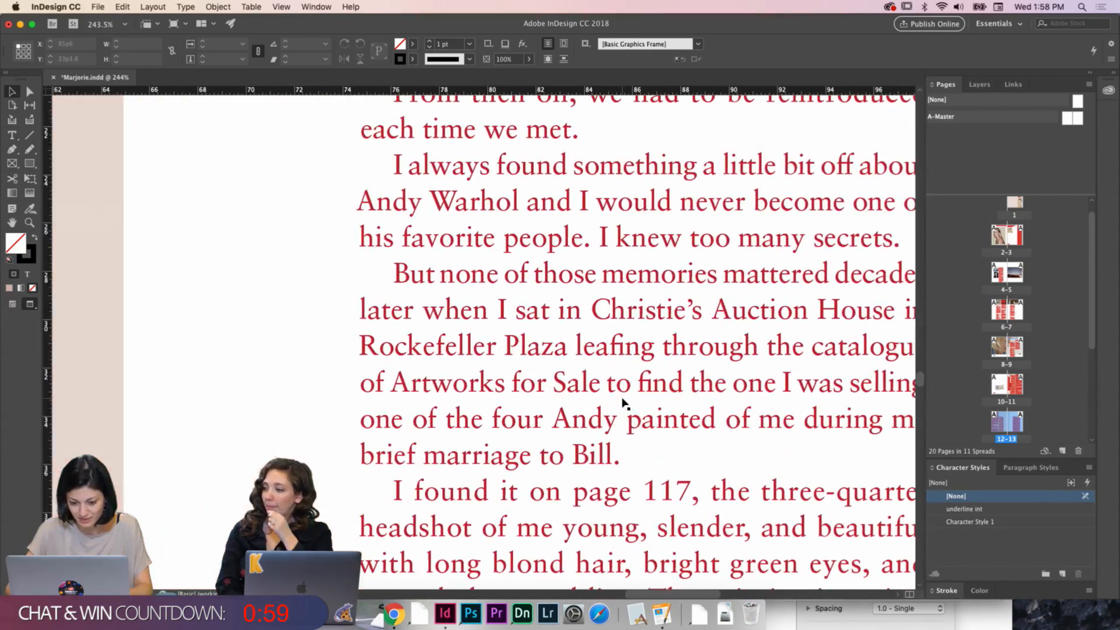
scroll(623, 403, down, 7)
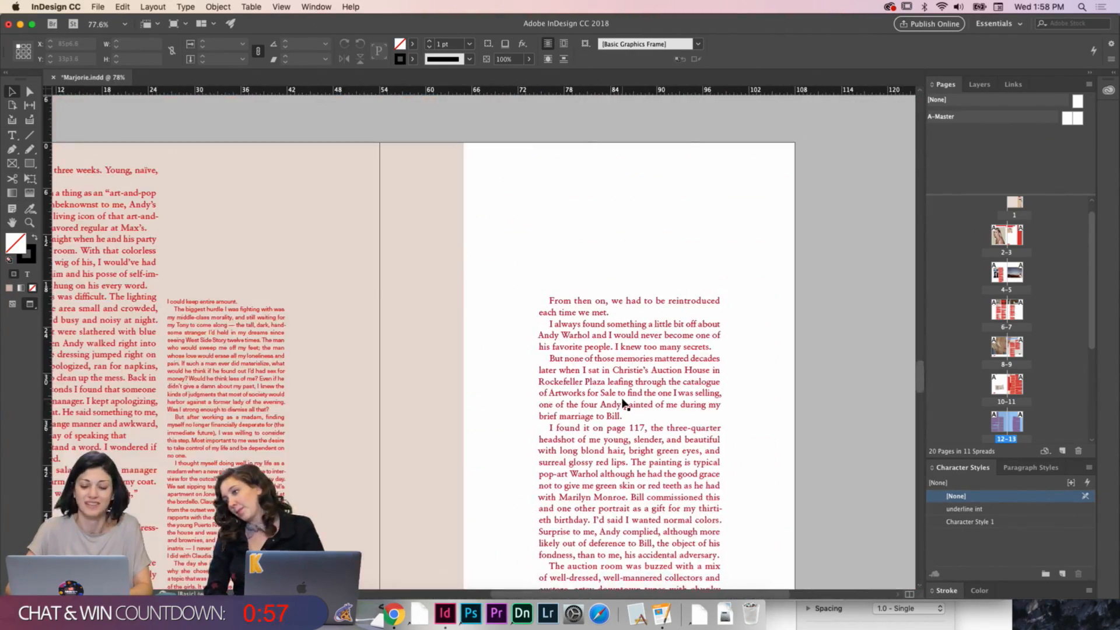
Review the balance of the whole page 12–13 spread at different magnifications, with and without guides
key(w)
key(w)
scroll(532, 410, down, 1)
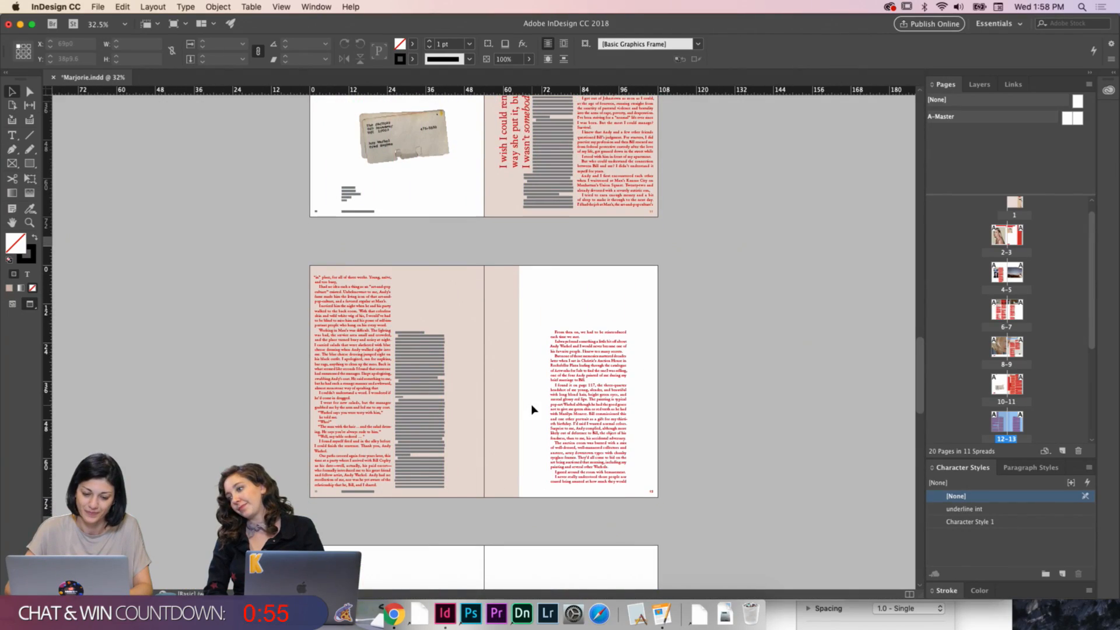
scroll(533, 410, up, 1)
key(w)
scroll(533, 410, down, 1)
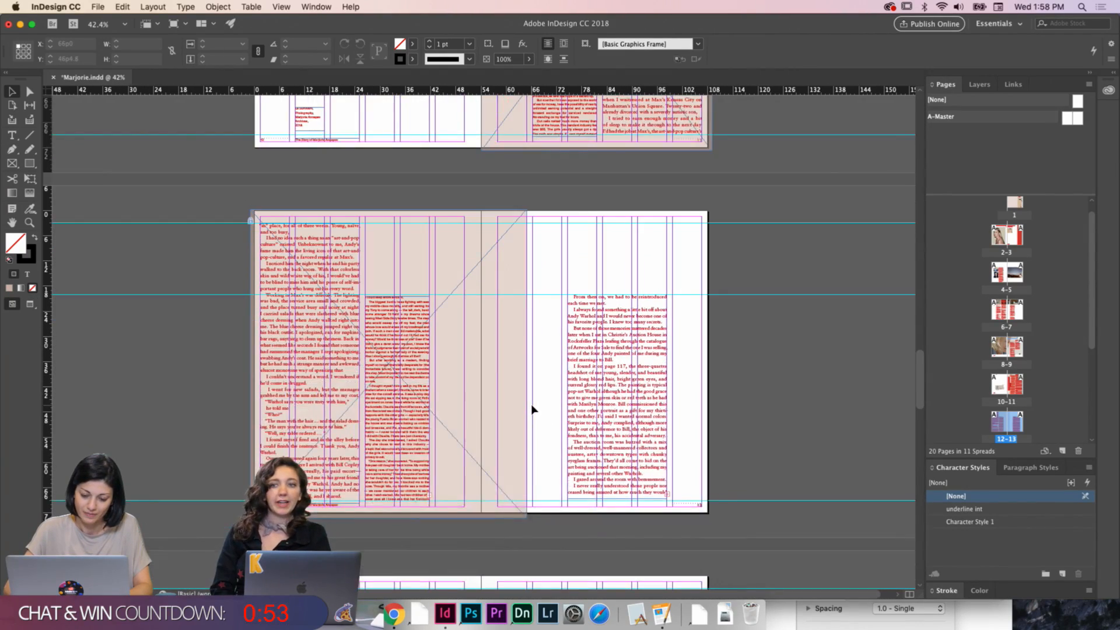
scroll(533, 409, up, 1)
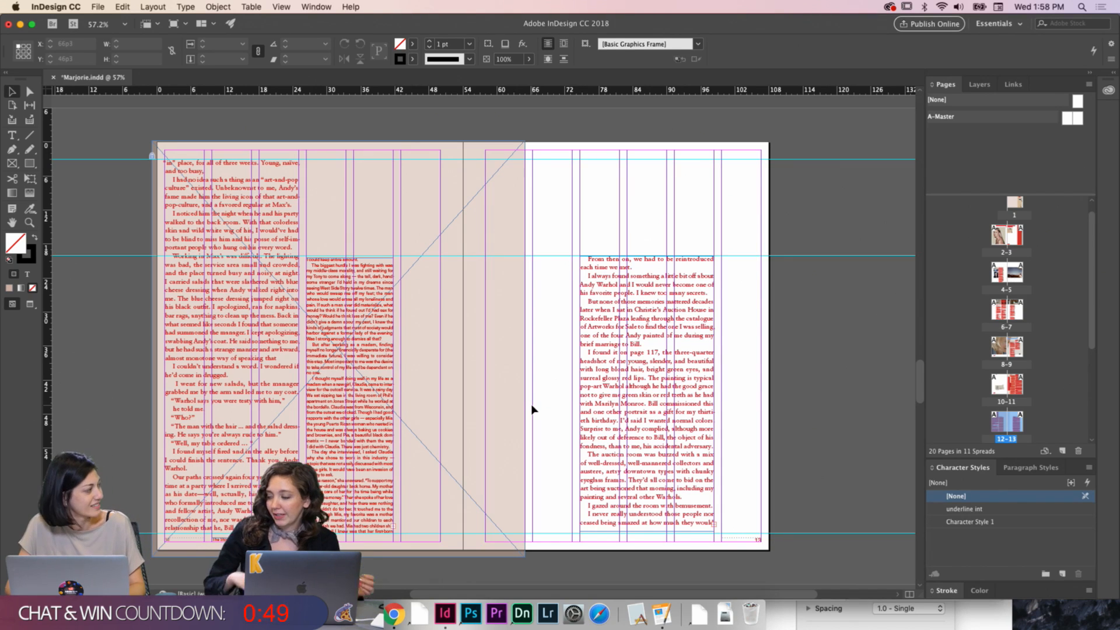
scroll(533, 410, down, 2)
scroll(532, 410, up, 1)
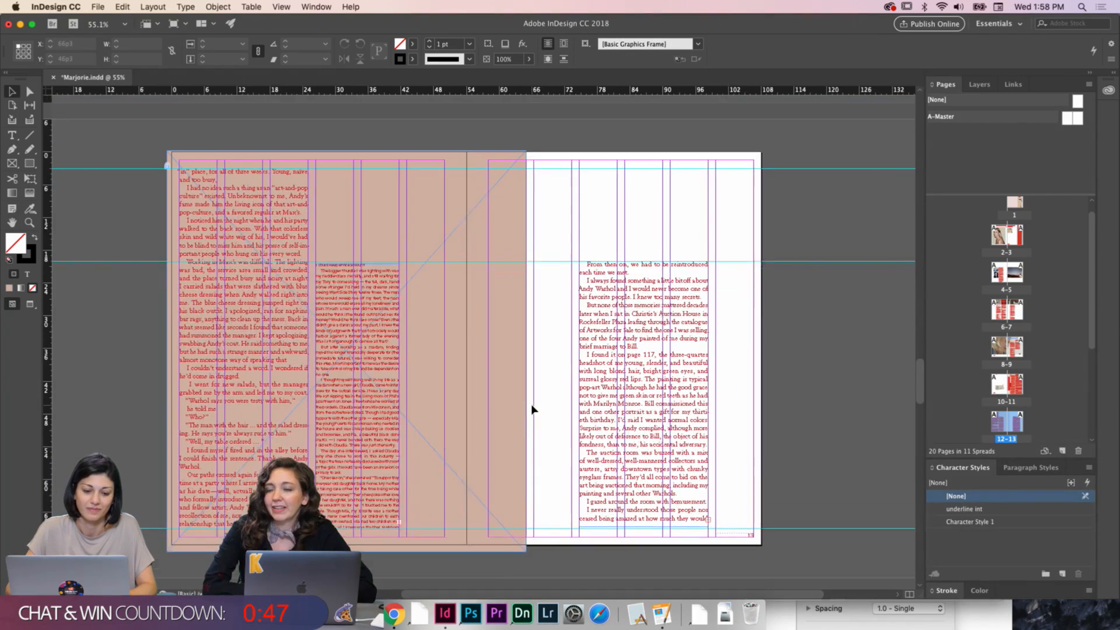
scroll(533, 410, up, 1)
scroll(532, 409, left, 1)
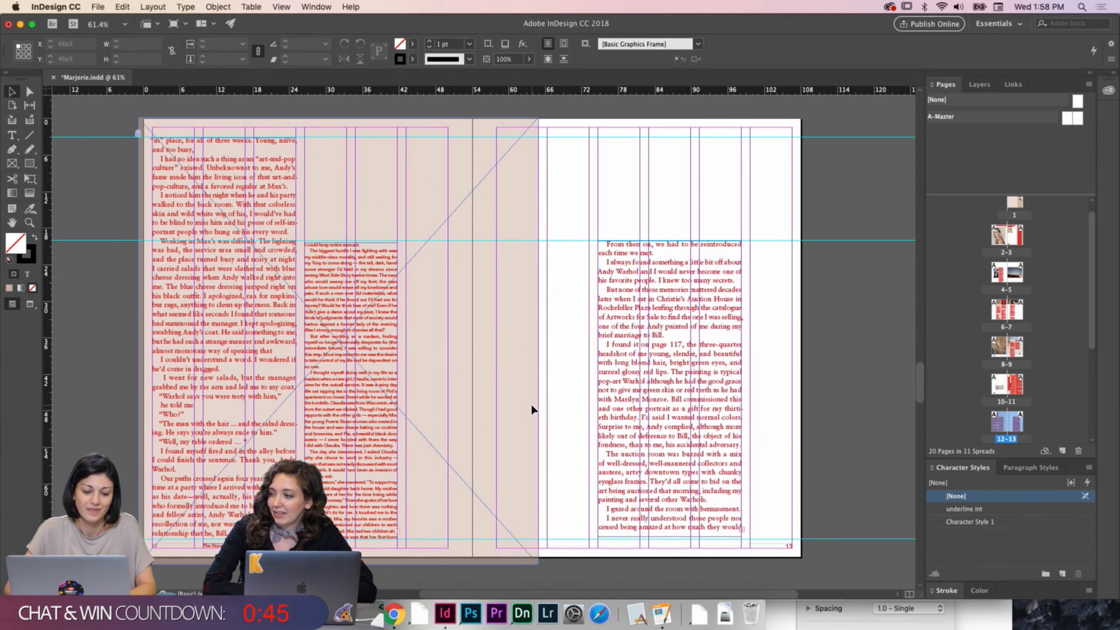
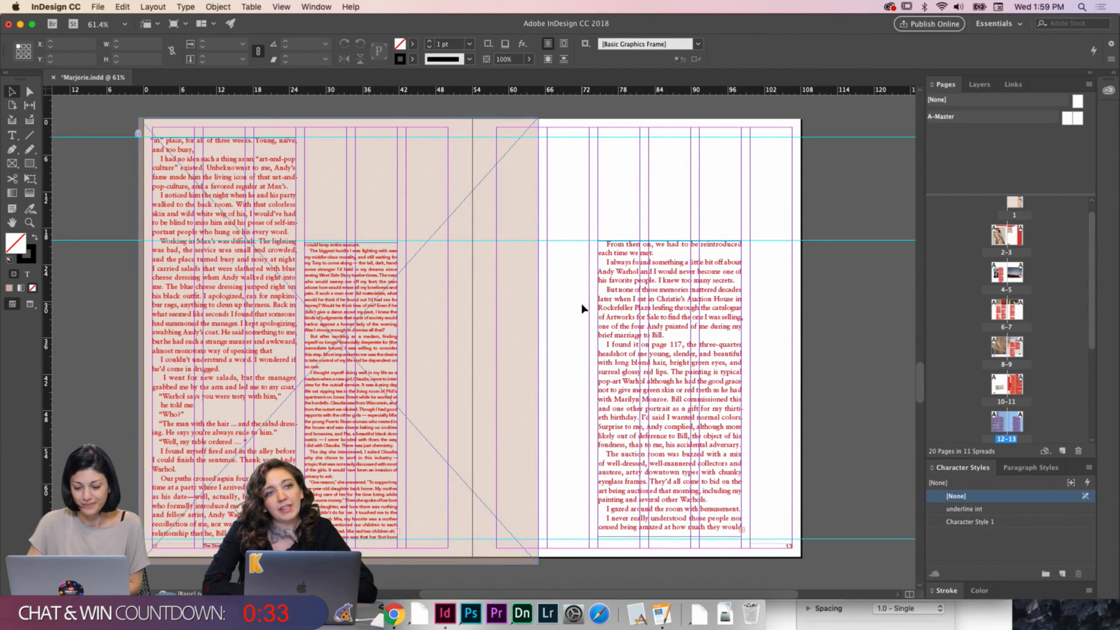
key(w)
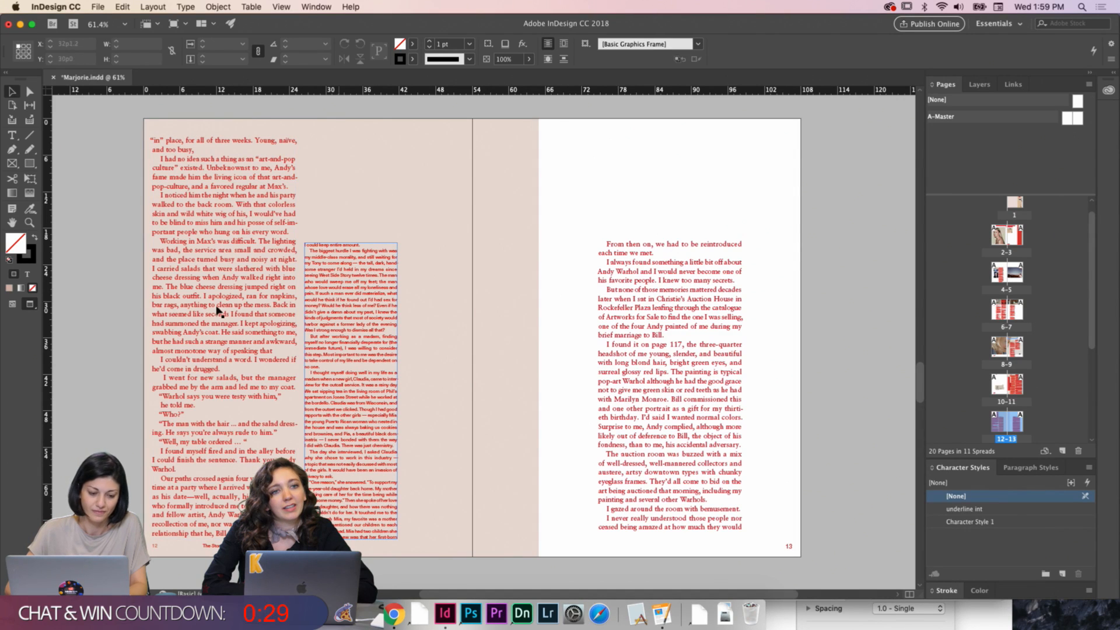
Copy the Selling Warhol title frame from page 10 and paste it onto the page 12–13 spread
scroll(270, 180, up, 10)
scroll(270, 180, up, 8)
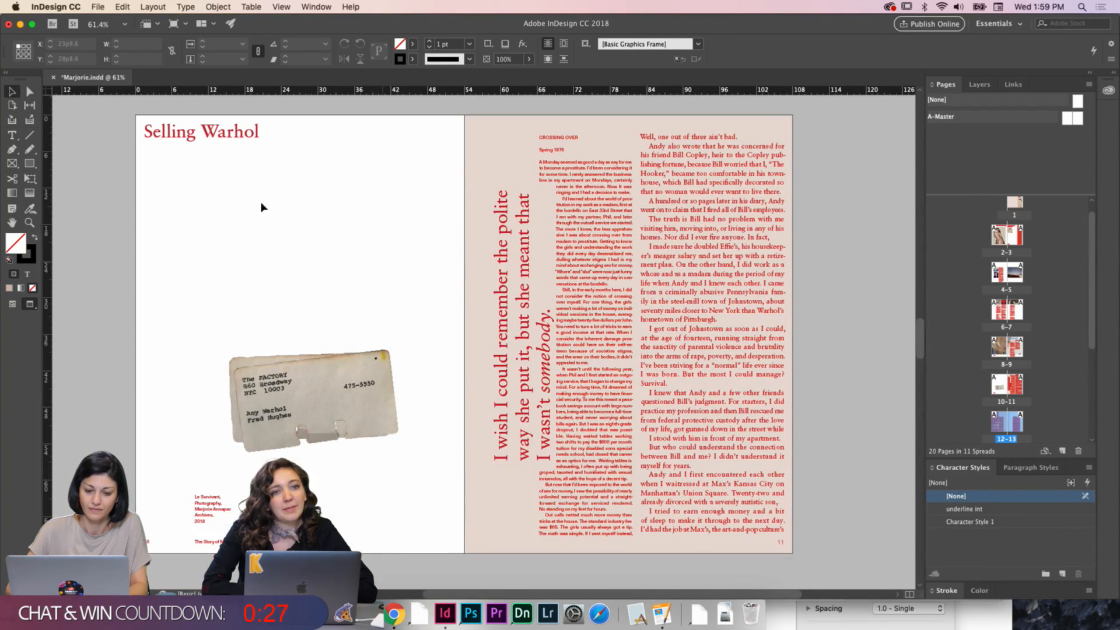
scroll(244, 366, down, 2)
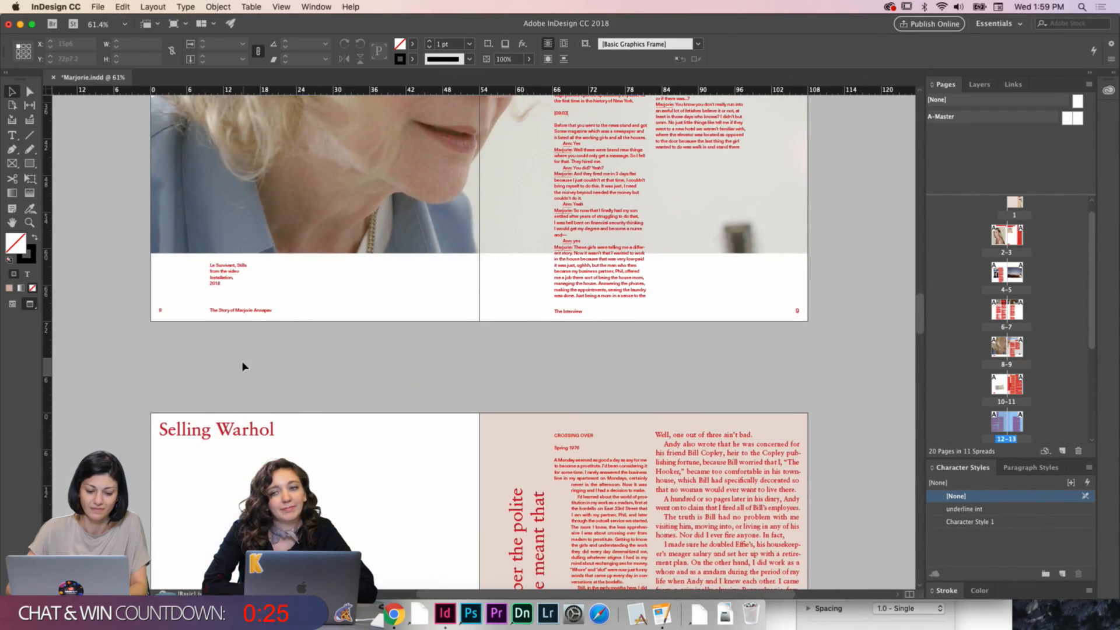
click(227, 427)
scroll(447, 461, down, 15)
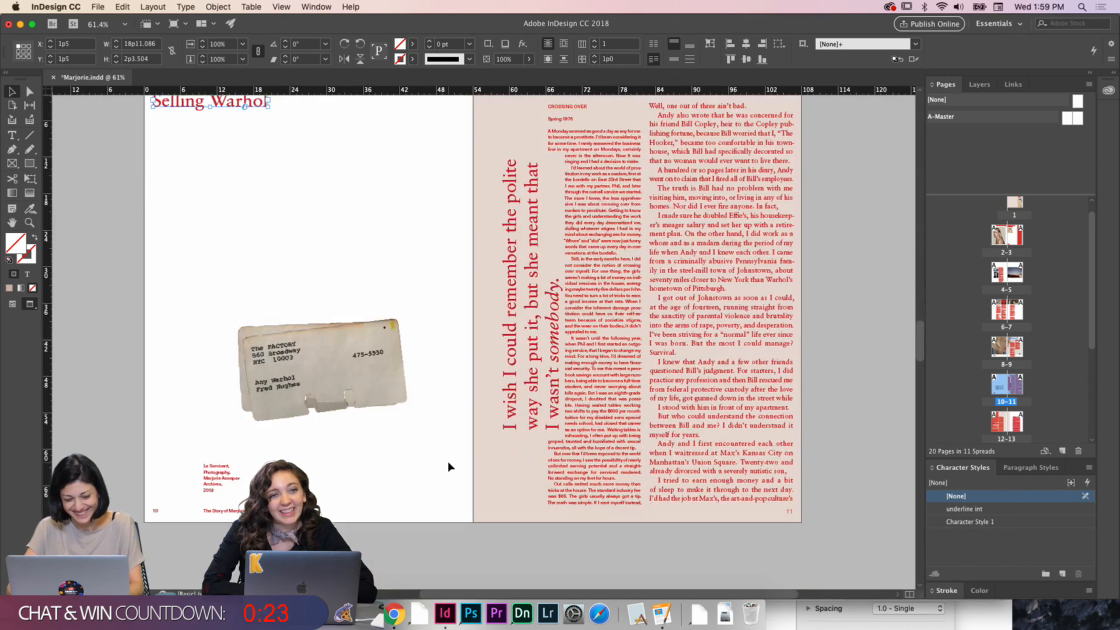
key(super+v)
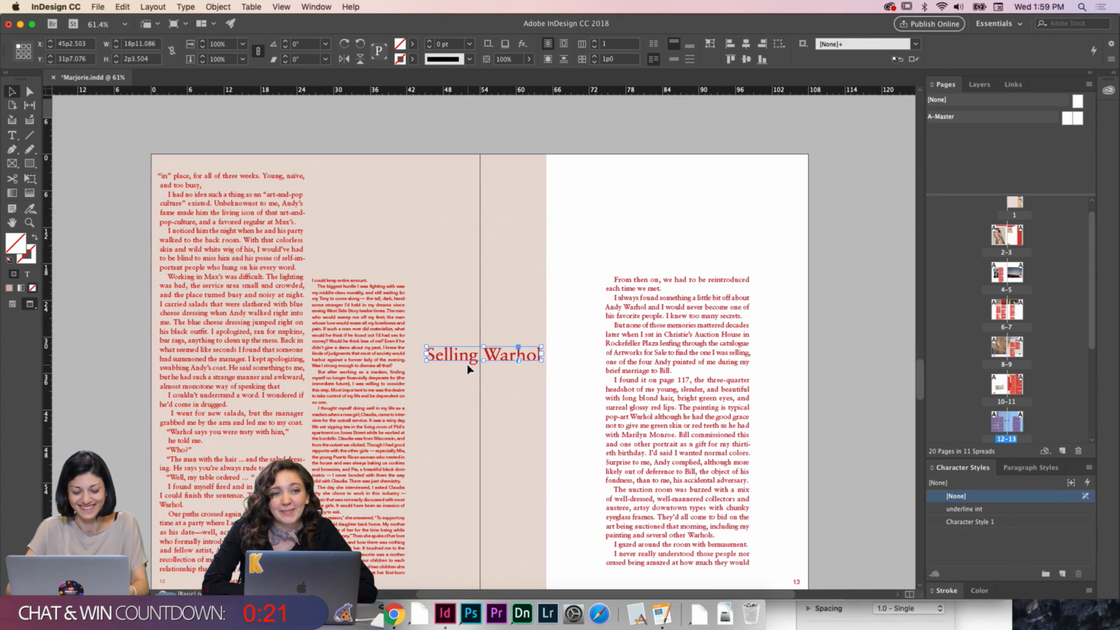
Align the pasted title frame with the upper guide above page 12's second text column and enlarge it to about 54p7 by 11p11
key(w)
drag(467, 363, 355, 190)
drag(429, 187, 644, 245)
Delete all the text from the enlarged title frame, and switch to the COPY folder in Finder for the quotes document
double_click(451, 196)
key(ctrl+a)
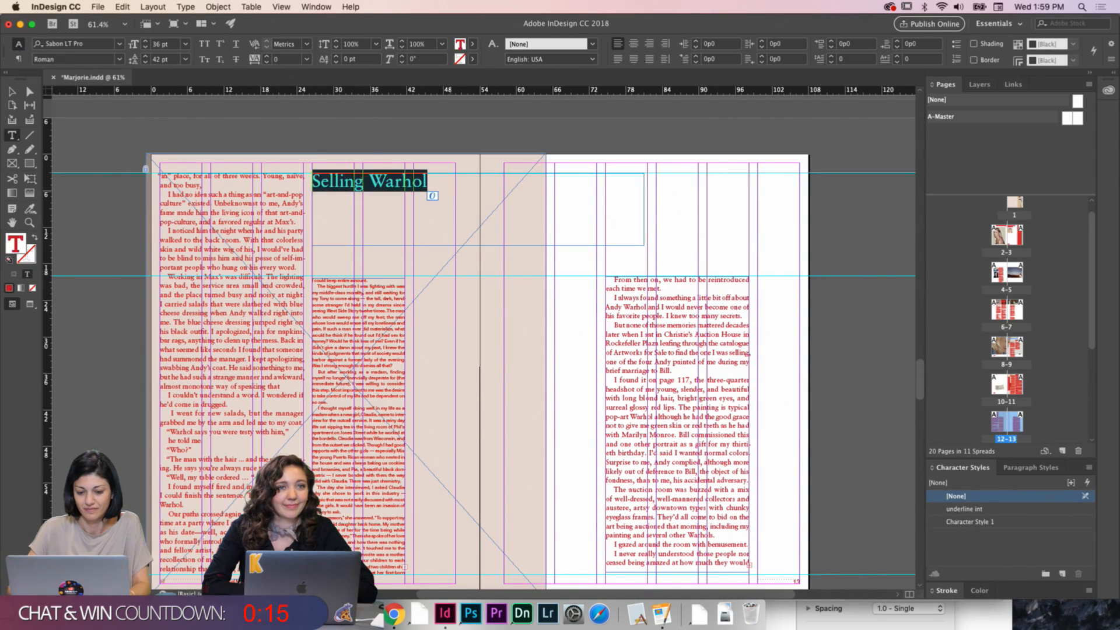
key(BackSpace)
key(Escape)
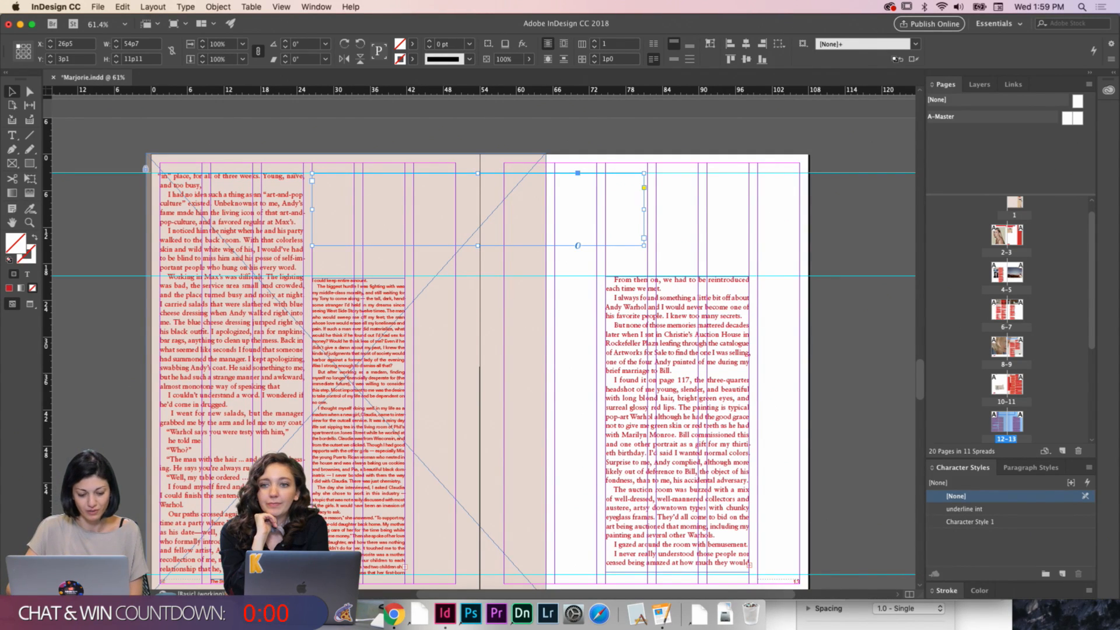
key(super+Tab)
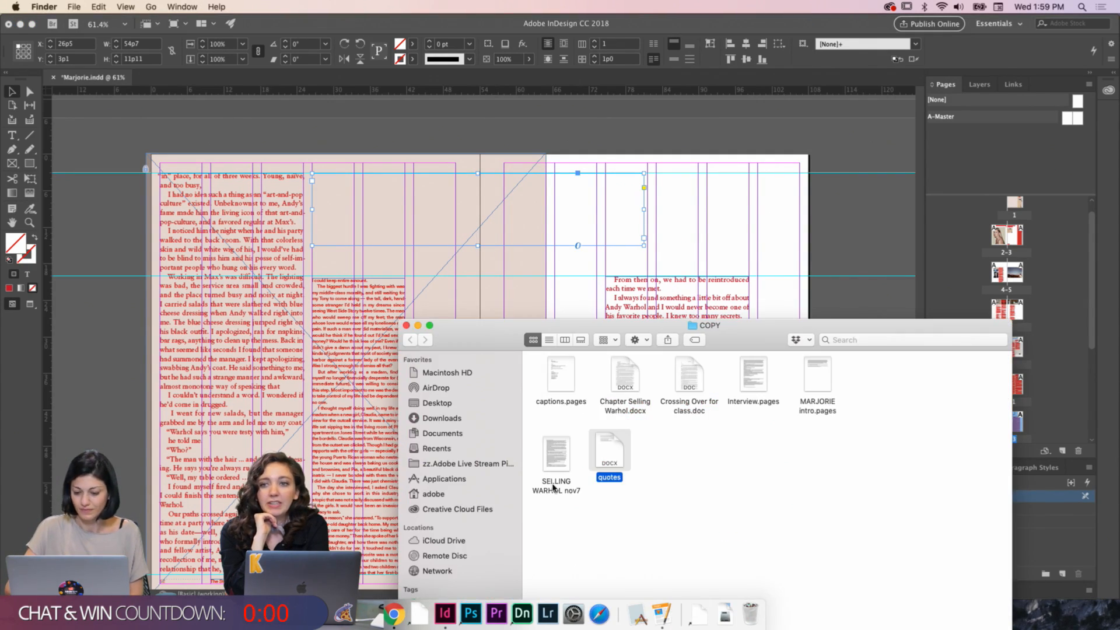
click(675, 488)
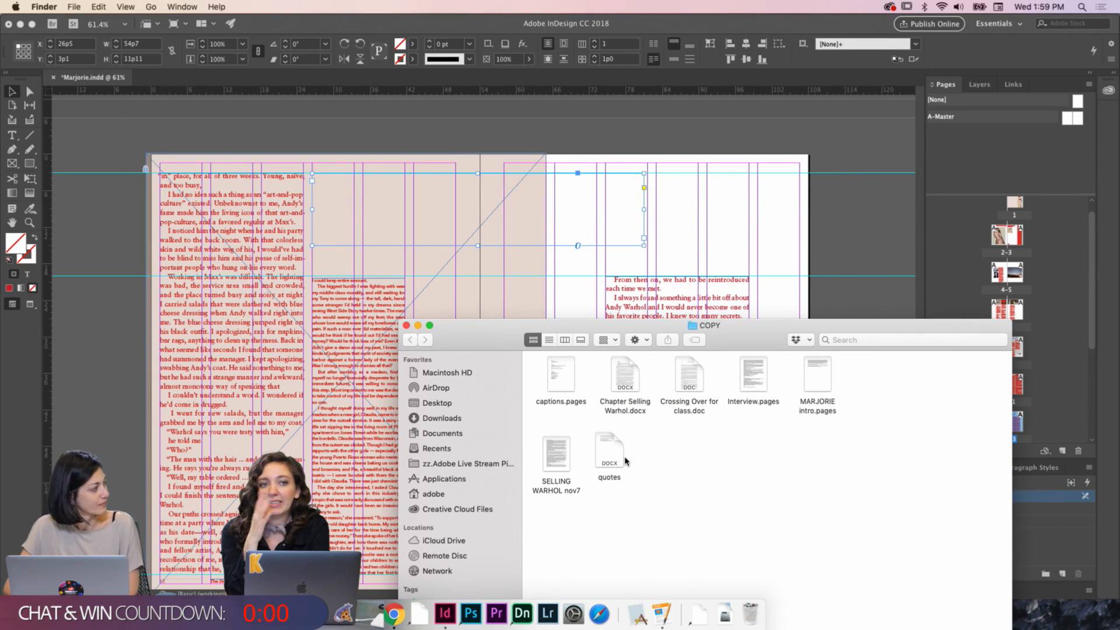
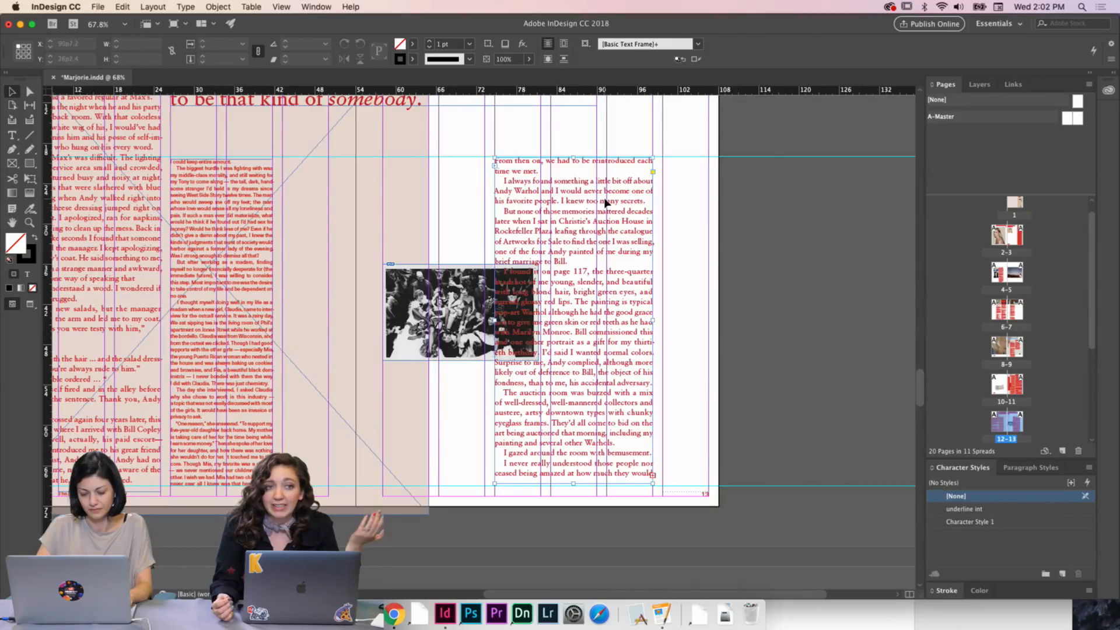
Copy the small photo caption from the foot of page 10 and paste it onto the page 12–13 spread
scroll(605, 202, up, 5)
scroll(606, 201, down, 5)
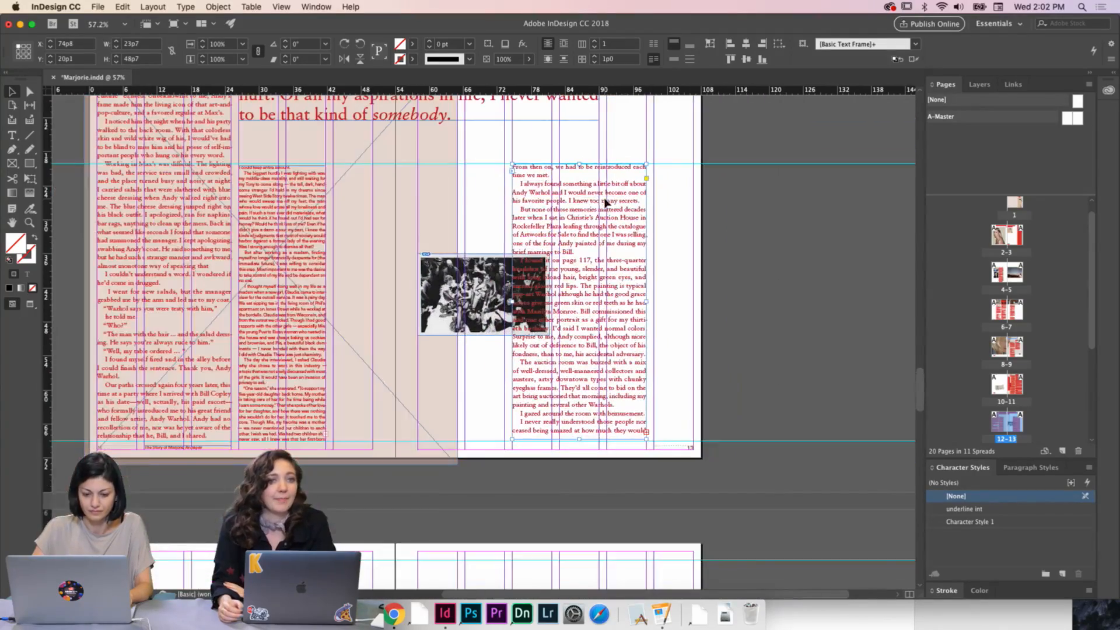
click(503, 195)
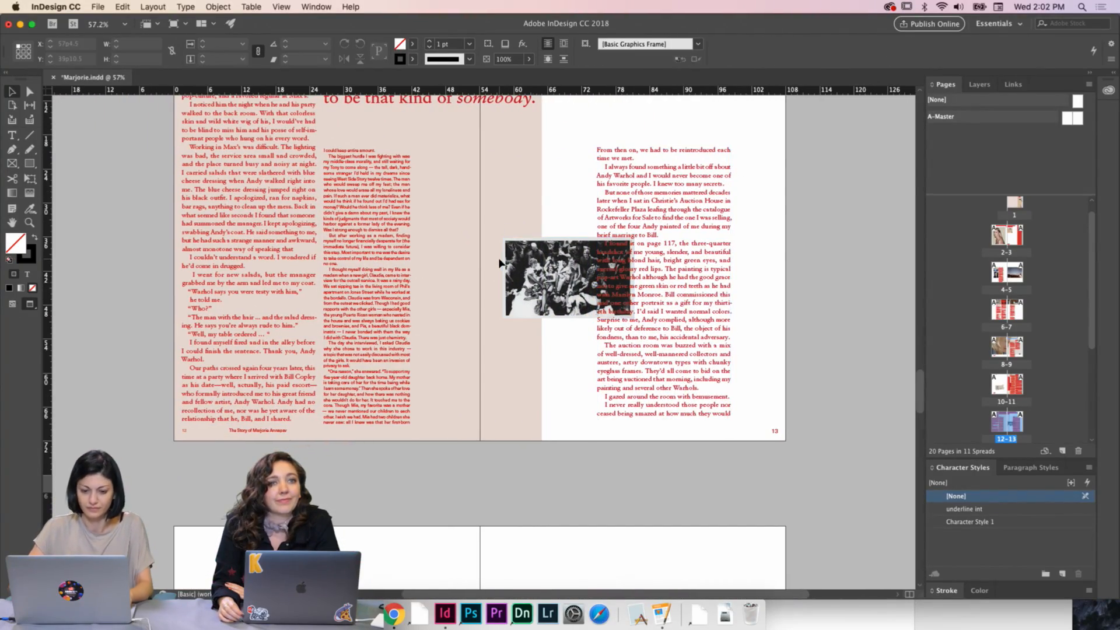
scroll(500, 264, up, 1)
scroll(500, 263, up, 2)
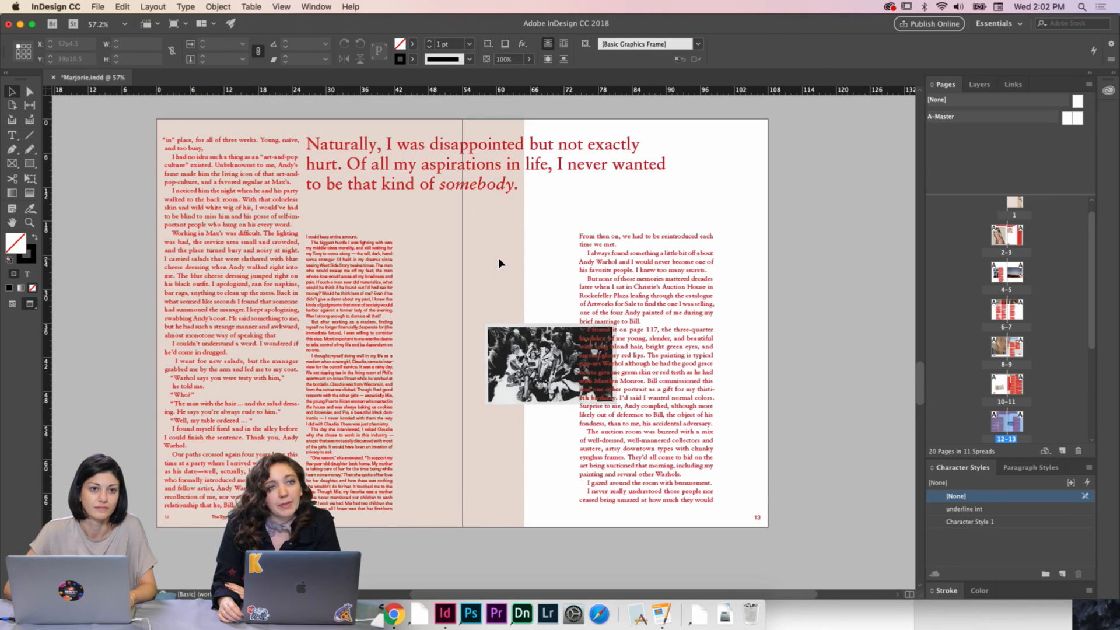
scroll(524, 302, up, 5)
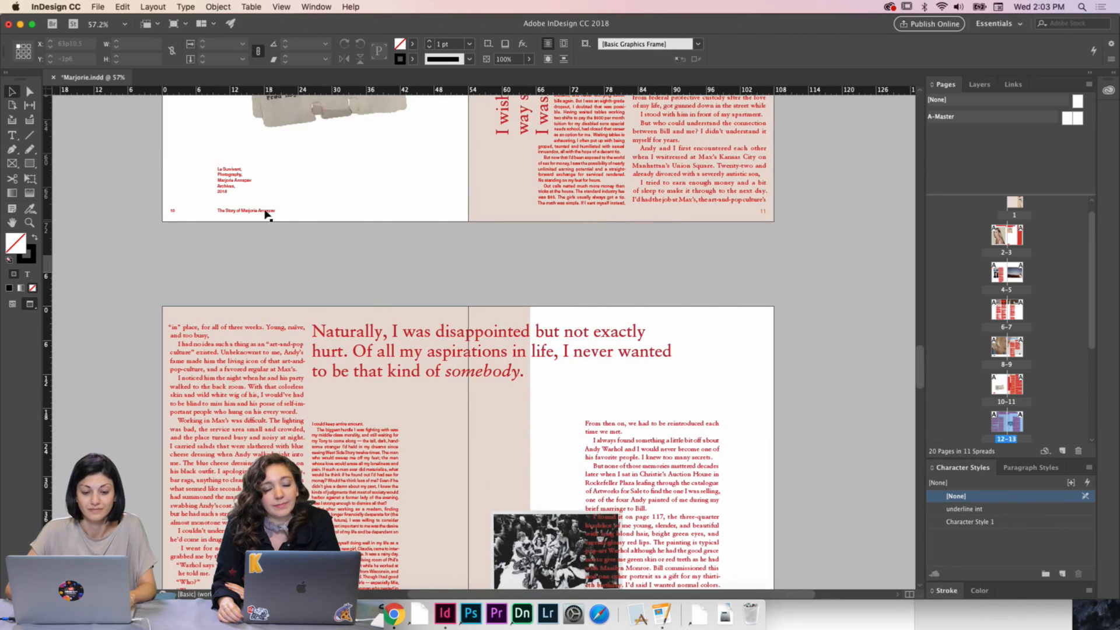
click(245, 182)
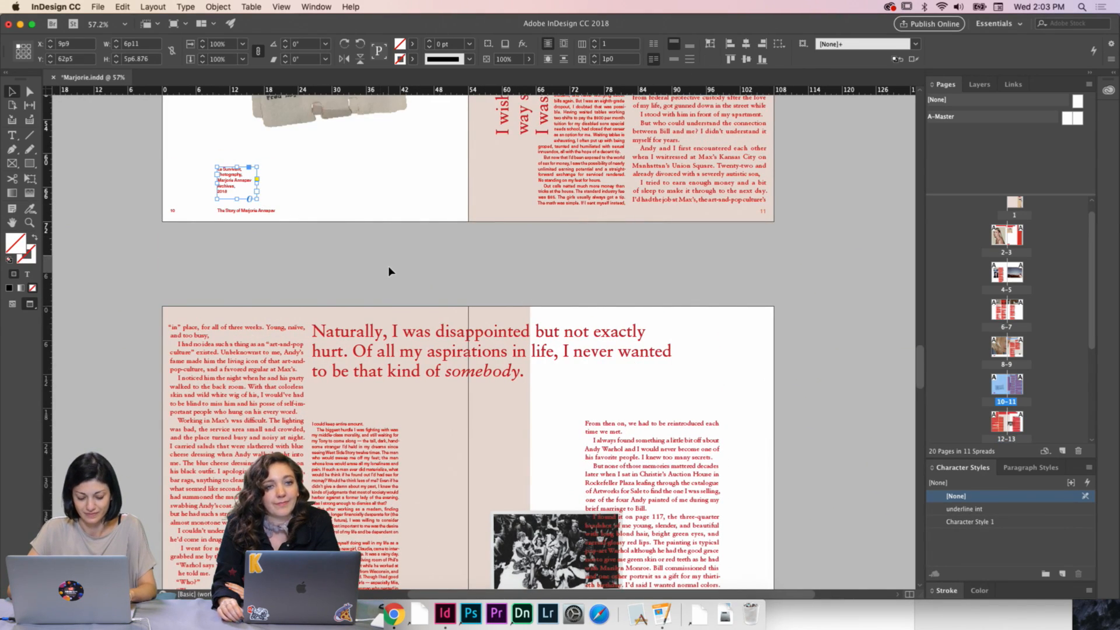
scroll(439, 311, down, 5)
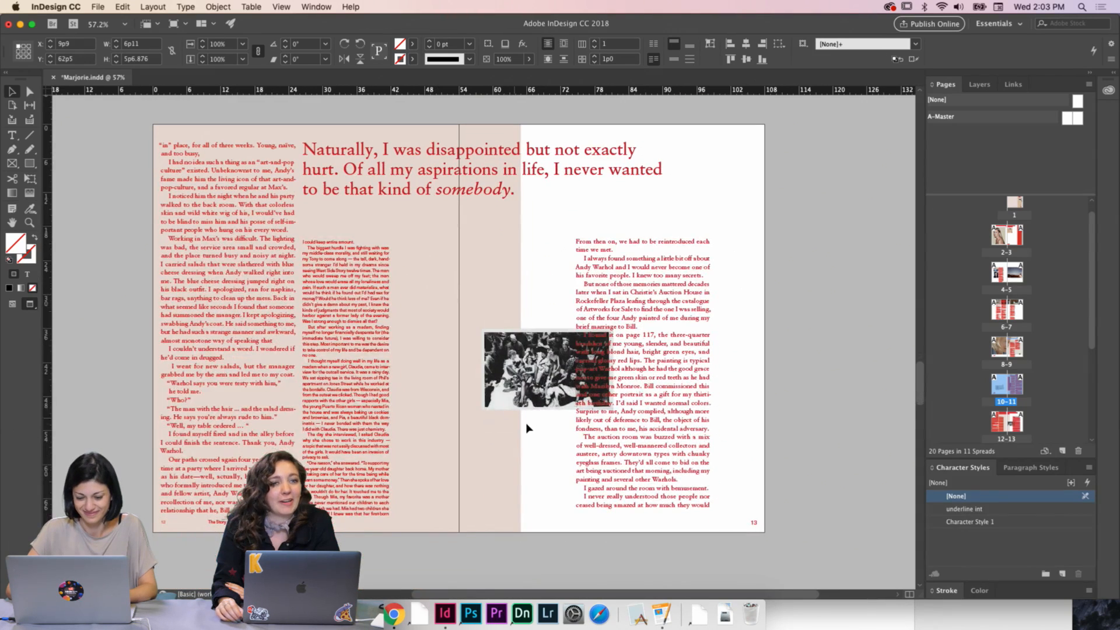
key(ctrl+x)
key(ctrl+v)
Move the pasted caption near the foot of page 13's first column, aligning it to the column's inner edge at X 58p0
key(w)
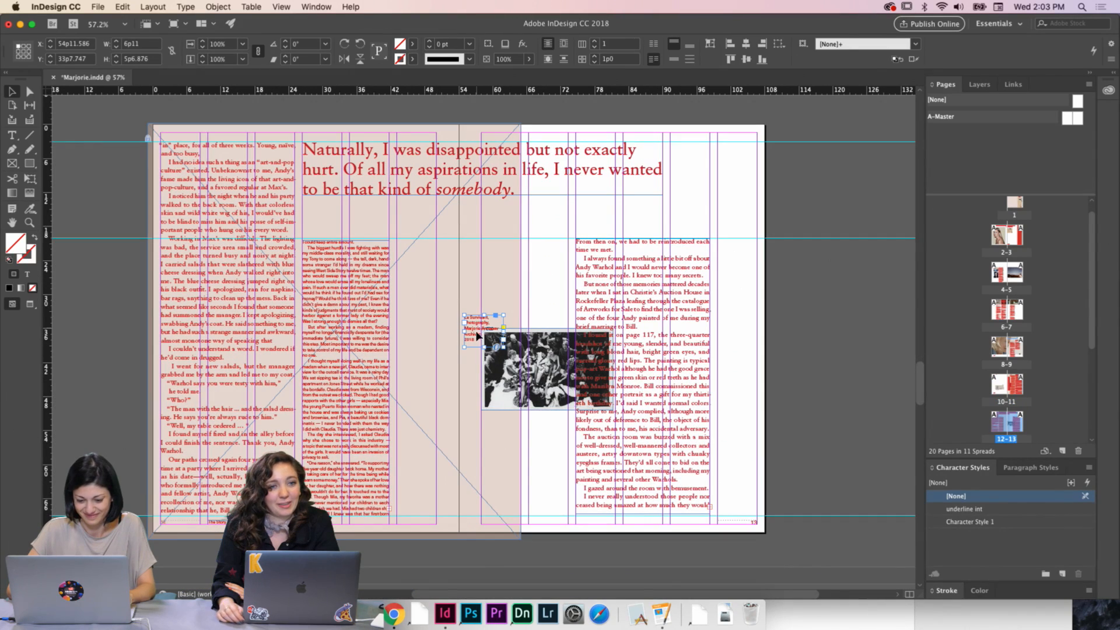
drag(481, 338, 498, 493)
click(546, 481)
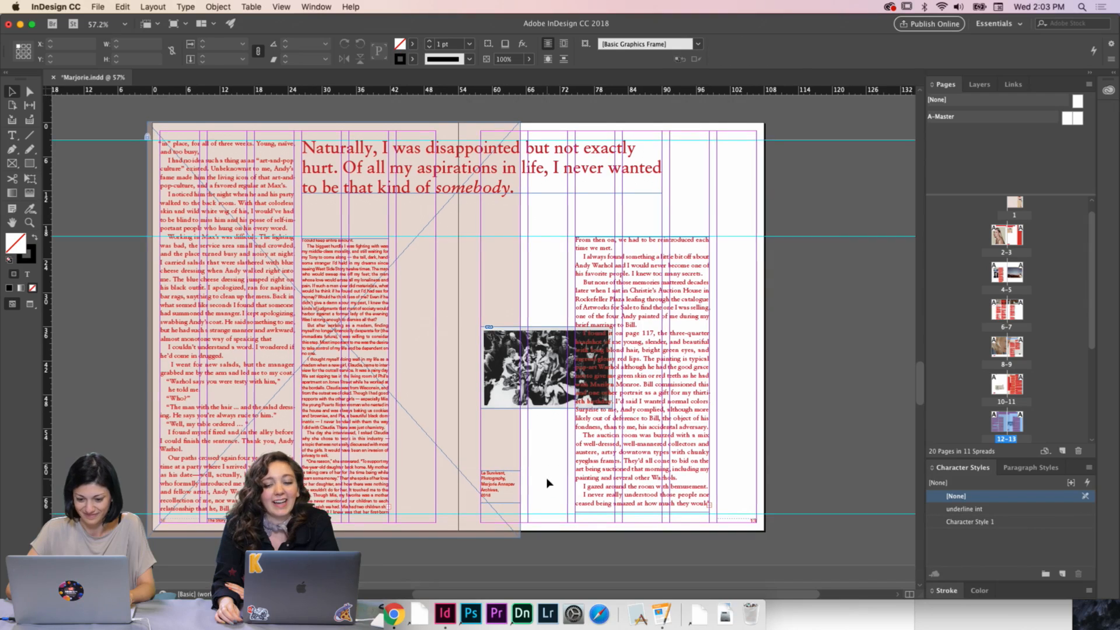
Check the Y position of page 10's caption and set the page 13 caption's Y to the same 62p5
scroll(546, 478, down, 1)
scroll(383, 368, up, 7)
click(238, 235)
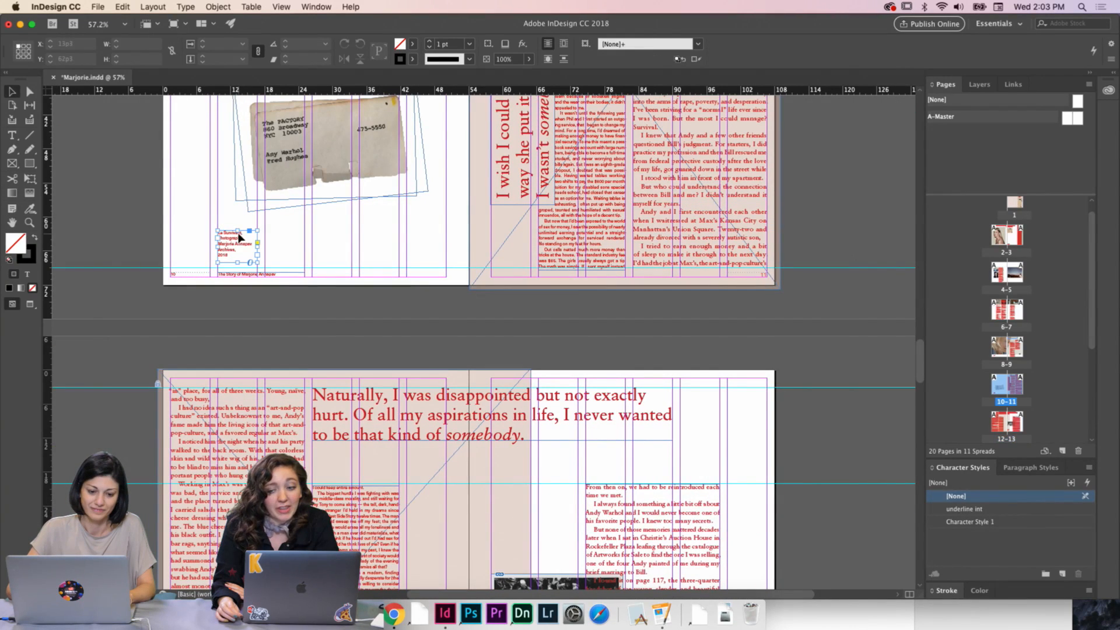
double_click(87, 61)
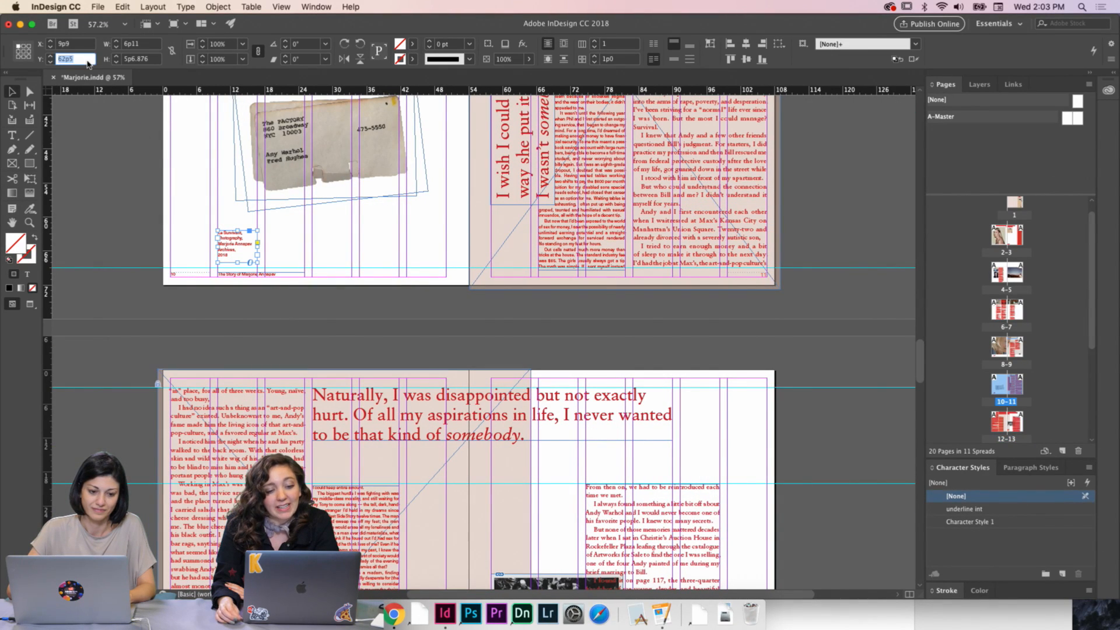
scroll(339, 321, down, 5)
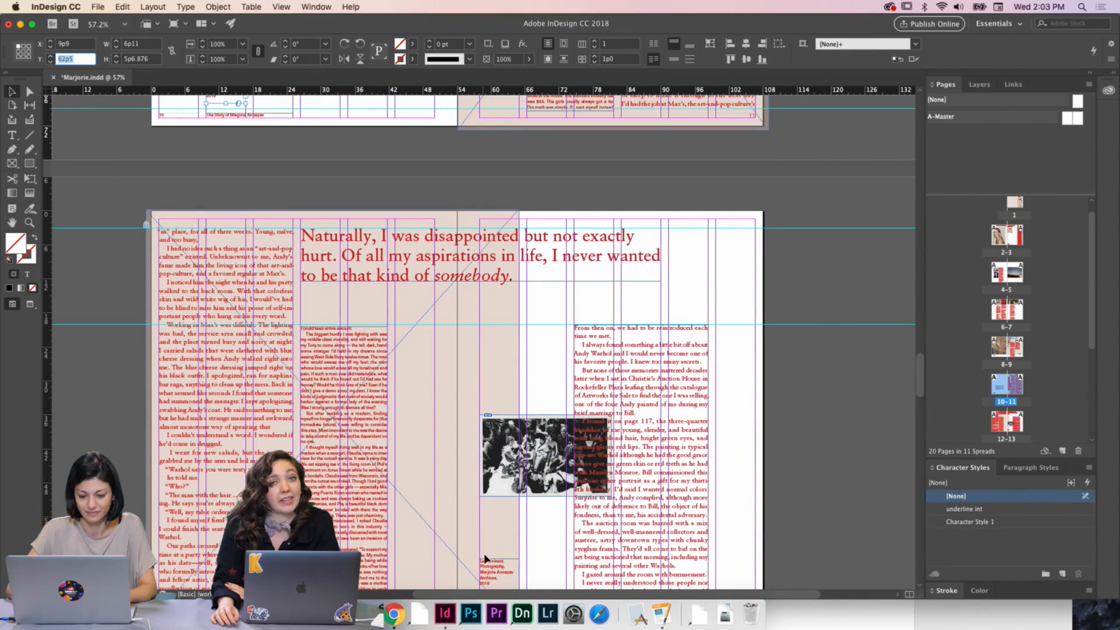
click(492, 571)
double_click(88, 60)
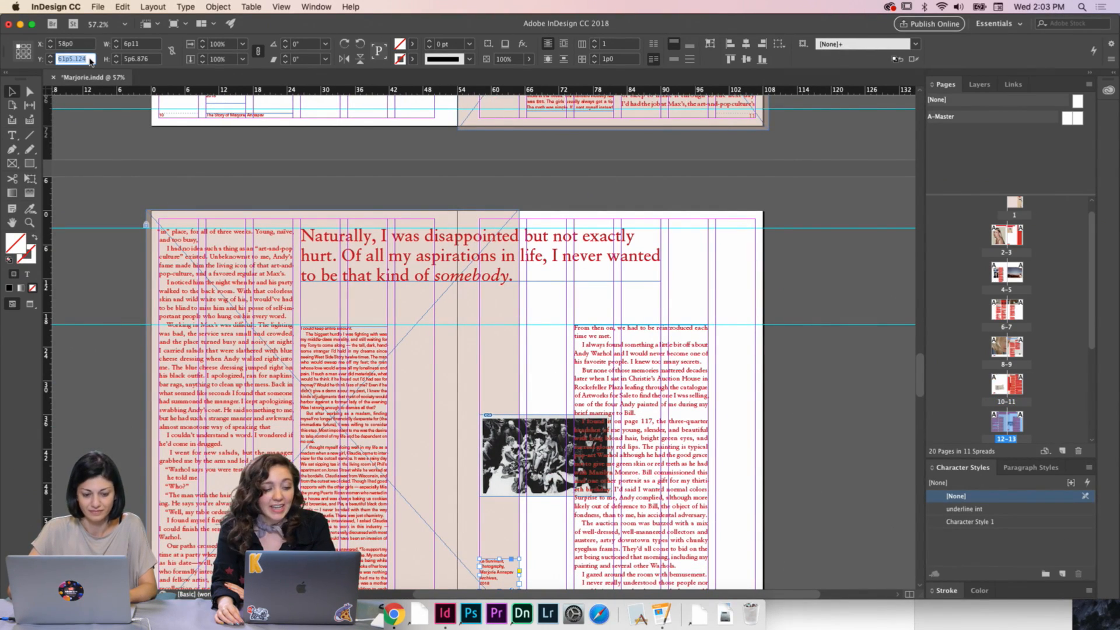
text(62p5)
key(Return)
scroll(289, 341, down, 5)
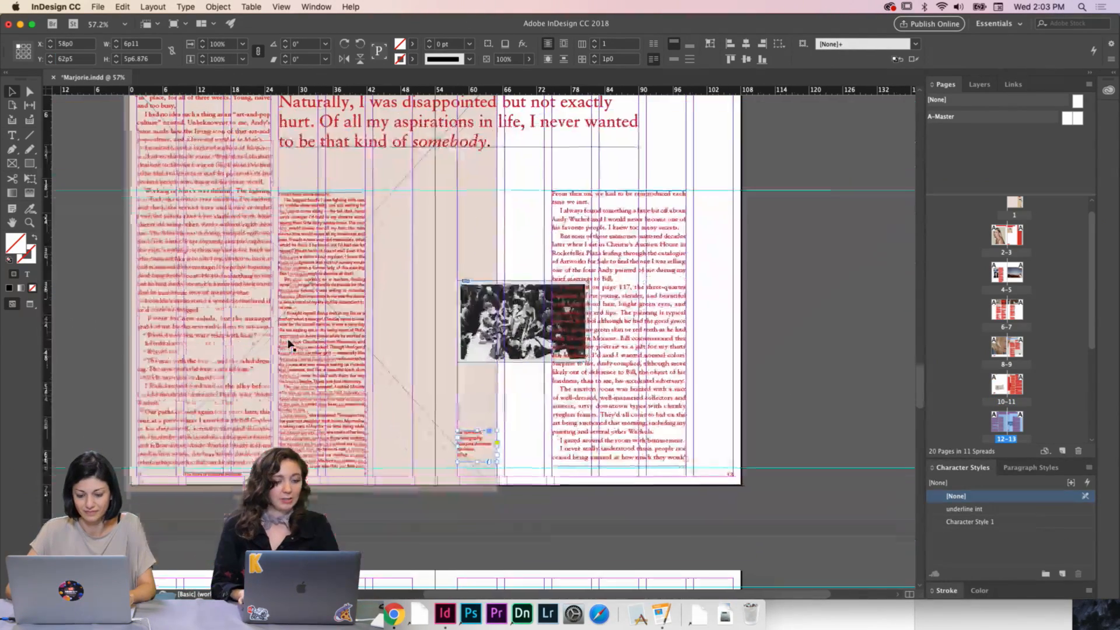
click(375, 516)
key(w)
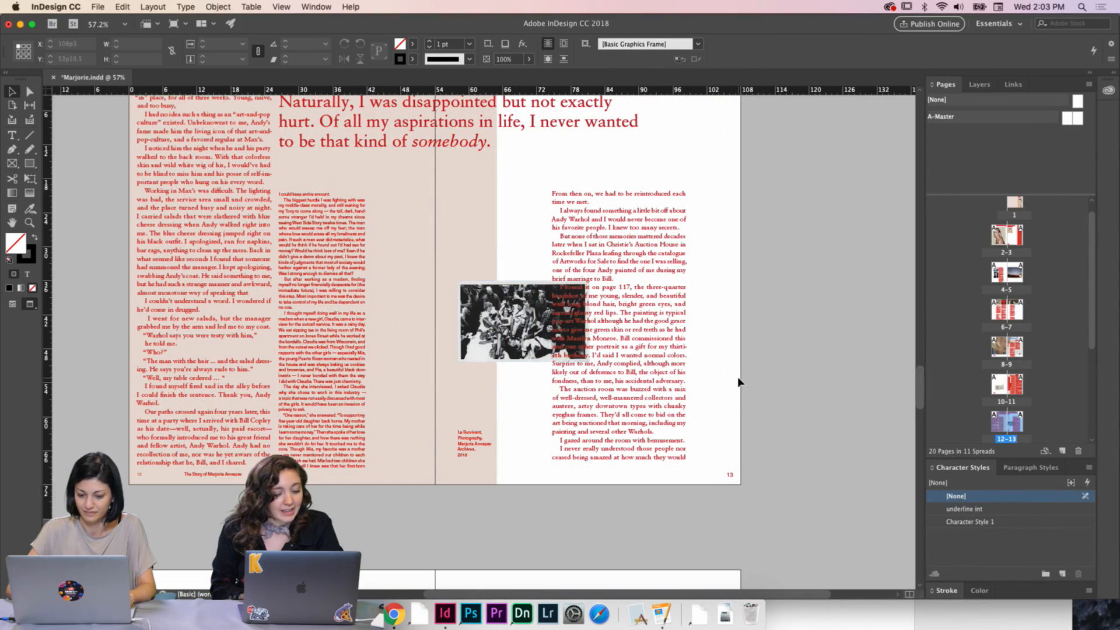
scroll(738, 383, up, 2)
key(w)
scroll(738, 382, up, 15)
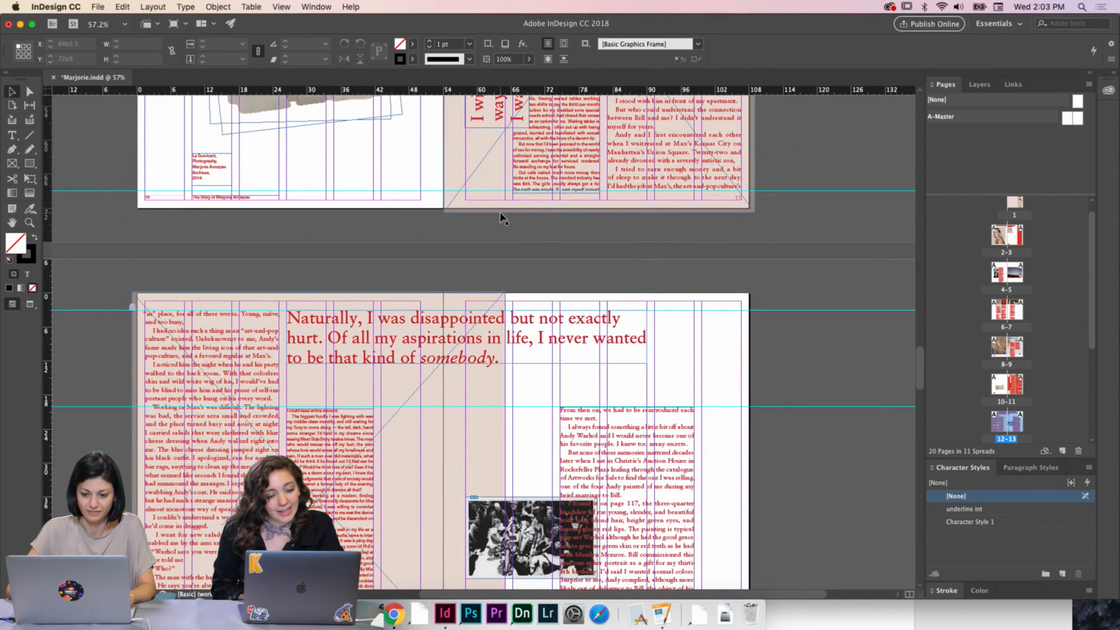
scroll(505, 198, up, 4)
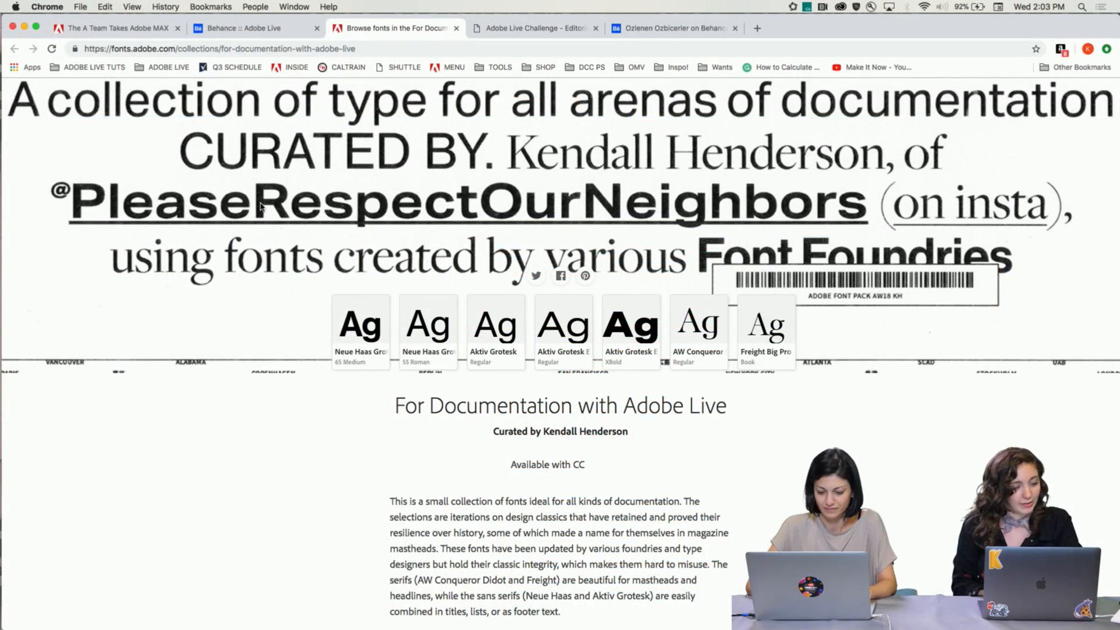
Look through the font samples in the For Documentation with Adobe Live collection on the Adobe Fonts page in Chrome
scroll(261, 208, down, 3)
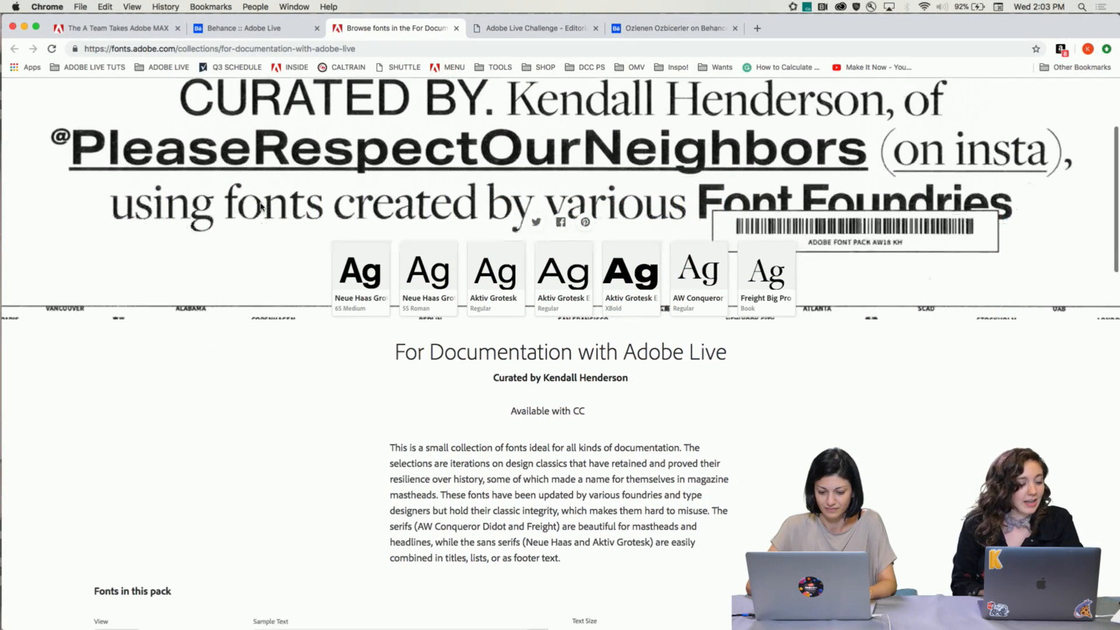
scroll(261, 207, down, 10)
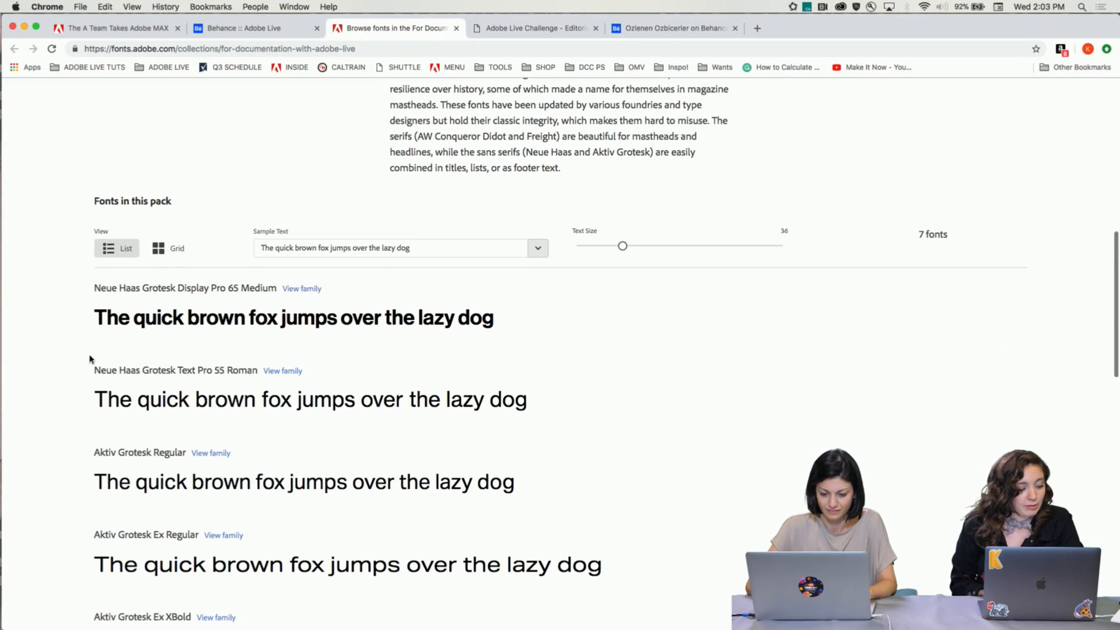
scroll(72, 398, down, 8)
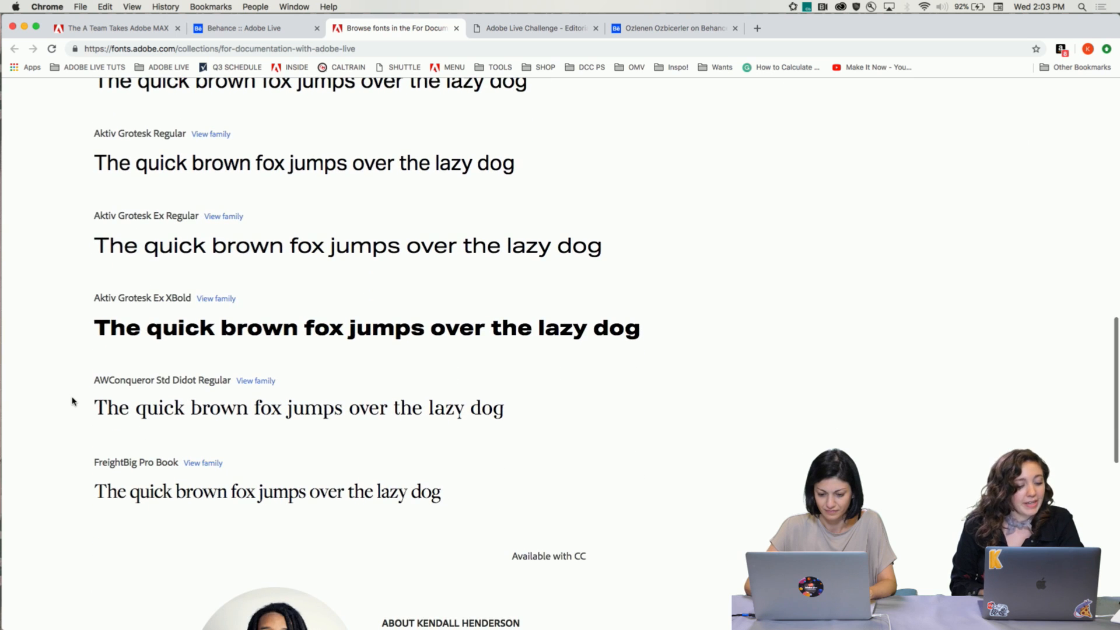
scroll(73, 401, down, 2)
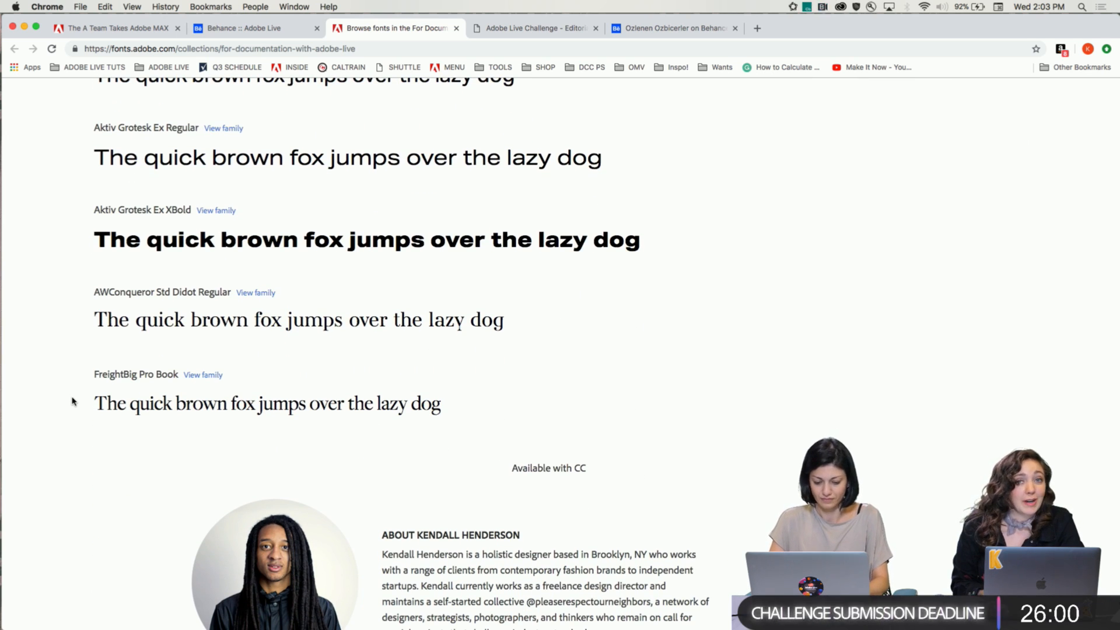
scroll(72, 401, up, 10)
scroll(72, 401, up, 5)
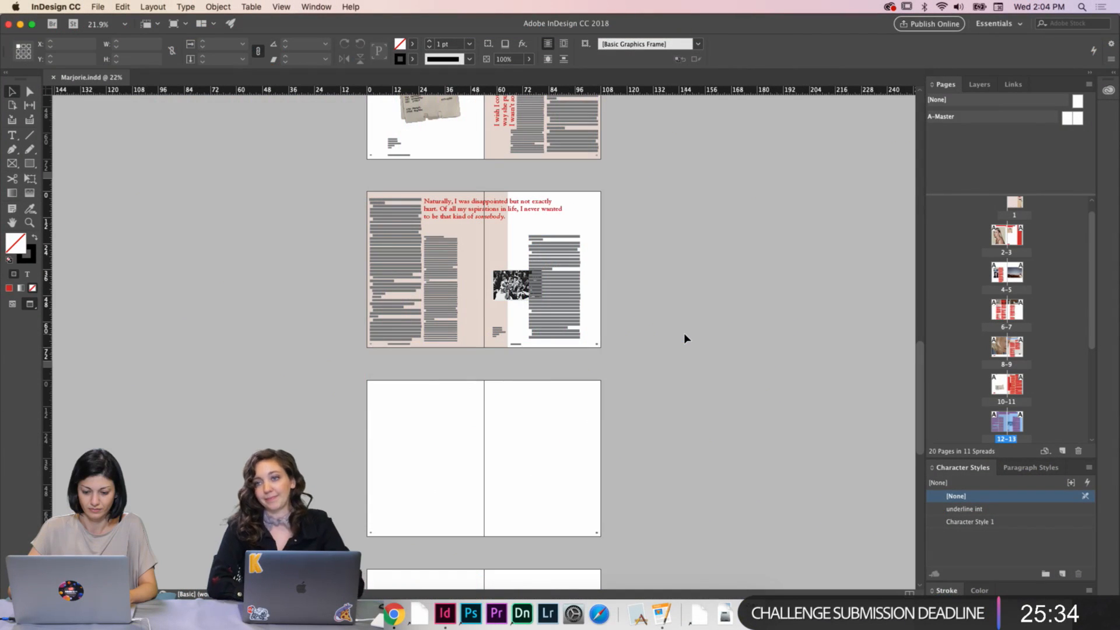
Continue page 12's narrow text column into a new frame on page 14, starting at the second column, about 15p3 wide and 48p0 tall
scroll(684, 334, up, 2)
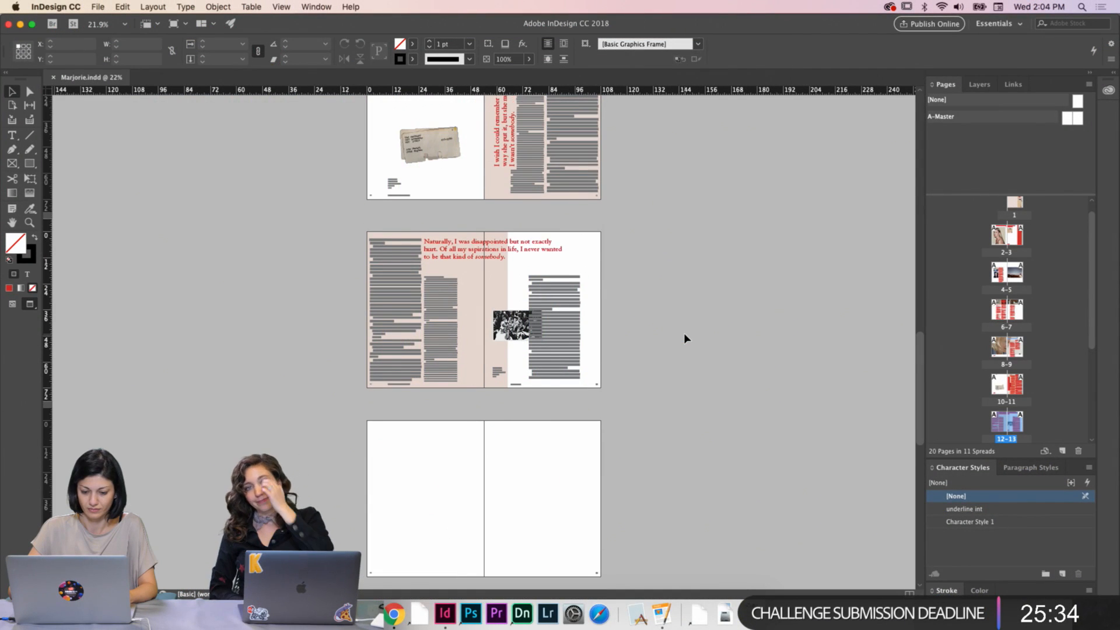
scroll(685, 334, down, 1)
scroll(684, 338, down, 2)
key(w)
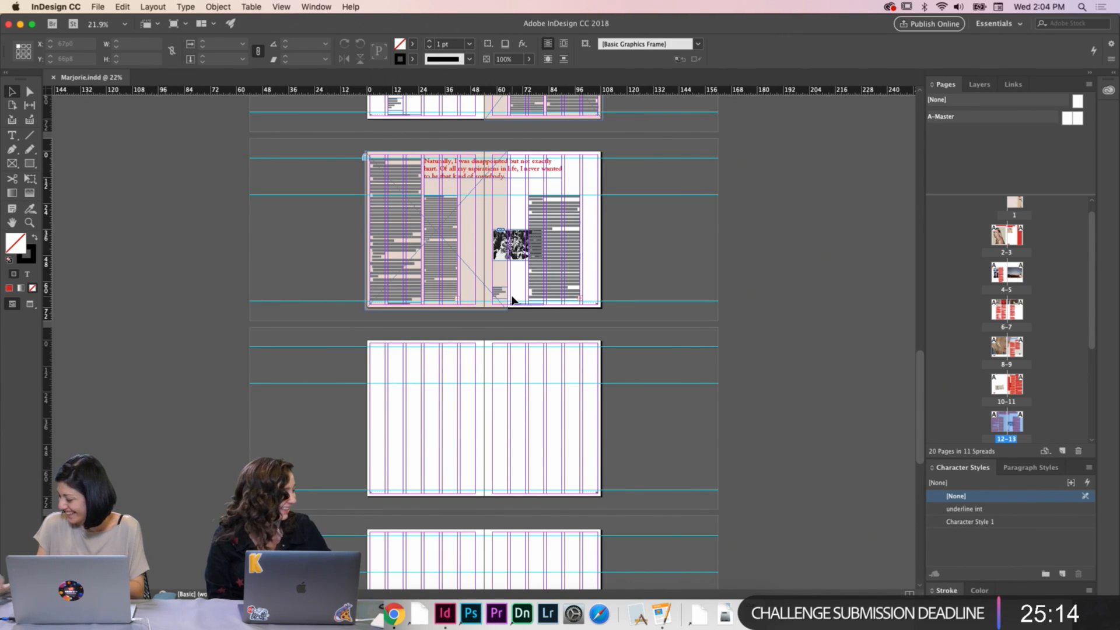
click(432, 299)
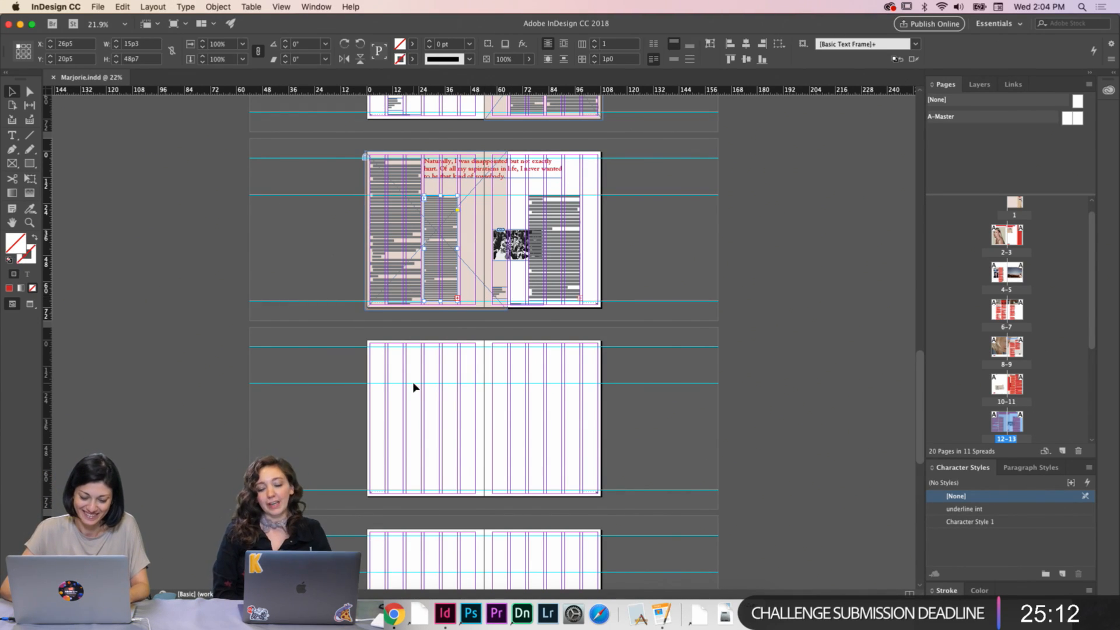
scroll(414, 387, up, 5)
scroll(415, 387, down, 2)
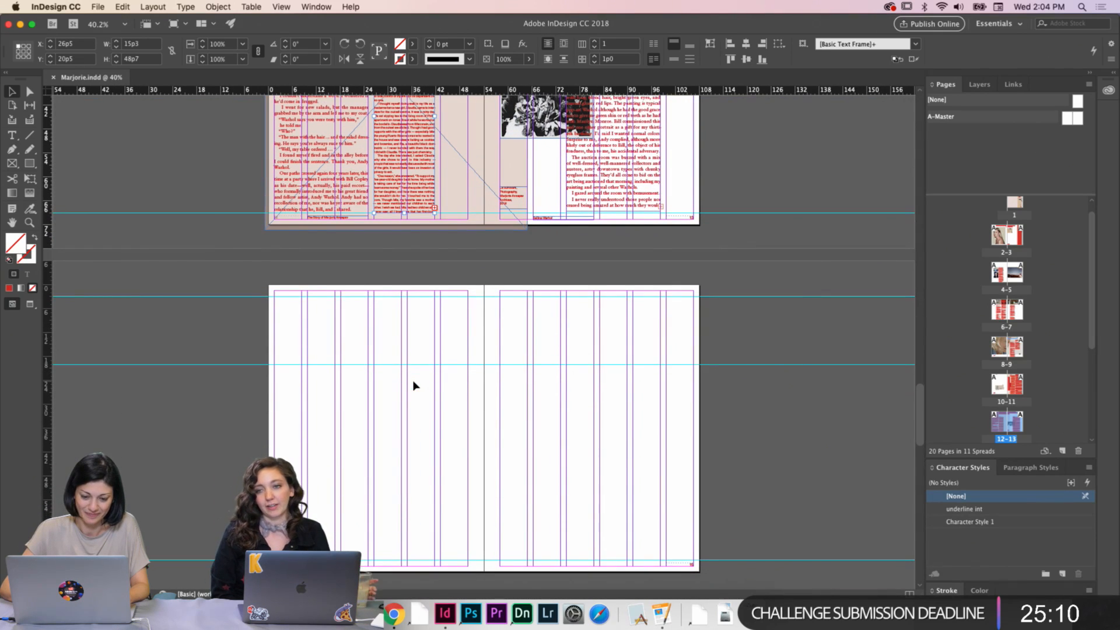
click(434, 207)
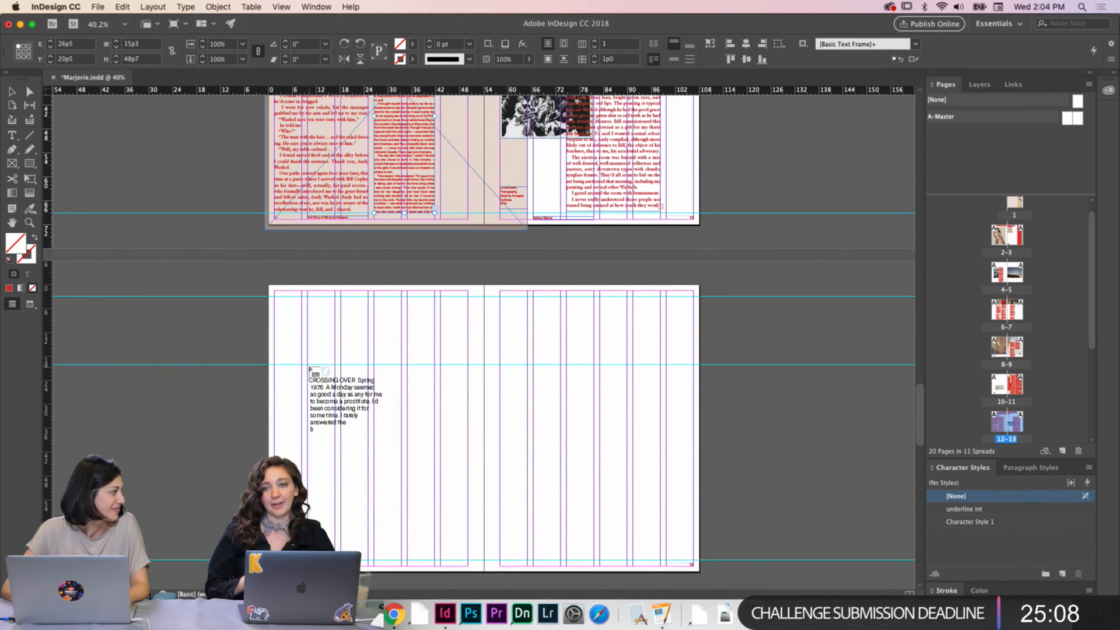
drag(309, 370, 368, 558)
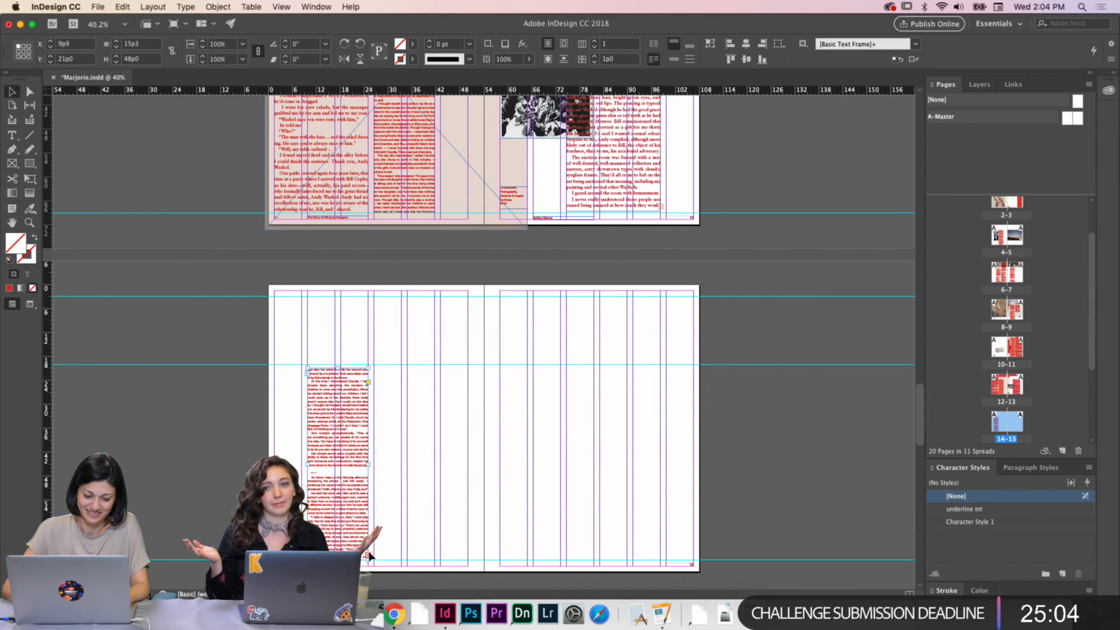
Thread the overflow into a second 48p0-tall column beside the first on page 14 and extend its left edge to the column guide
click(367, 556)
drag(376, 370, 434, 557)
scroll(369, 474, up, 4)
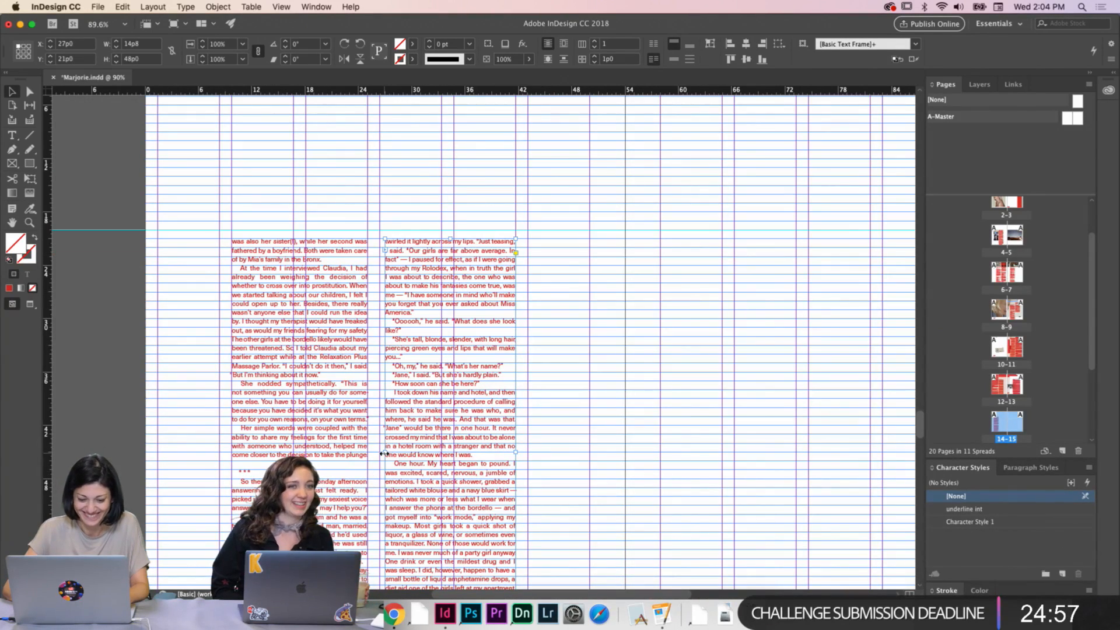
drag(385, 453, 380, 454)
click(600, 415)
scroll(601, 416, down, 1)
scroll(601, 418, down, 3)
key(w)
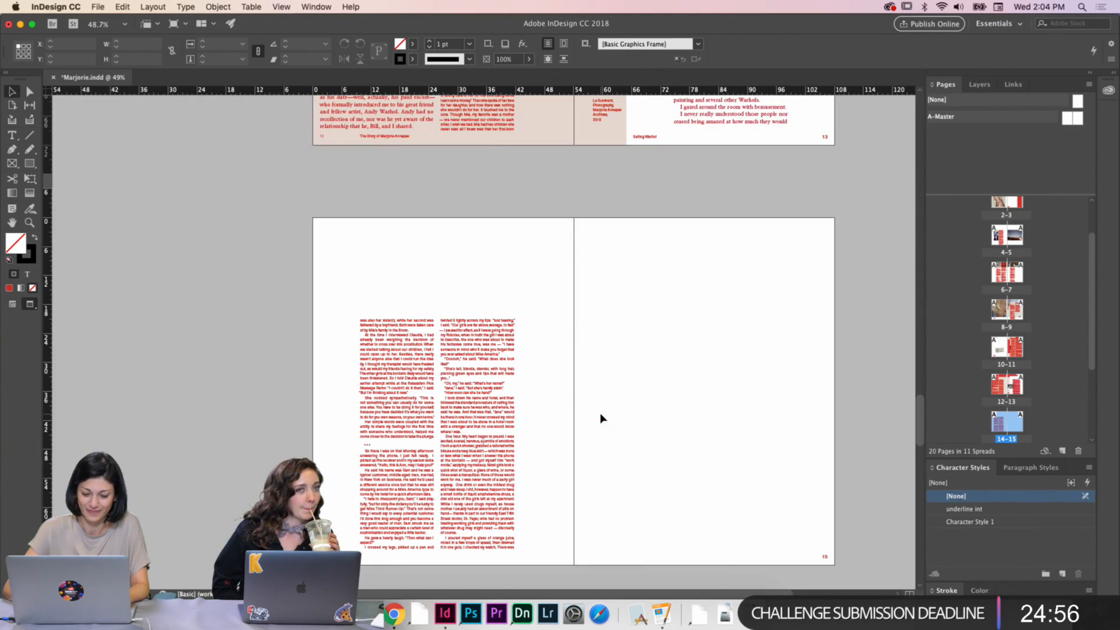
Select both text columns on page 14 and extend their top edges up to the horizontal guide
scroll(601, 418, up, 4)
key(w)
scroll(601, 418, down, 4)
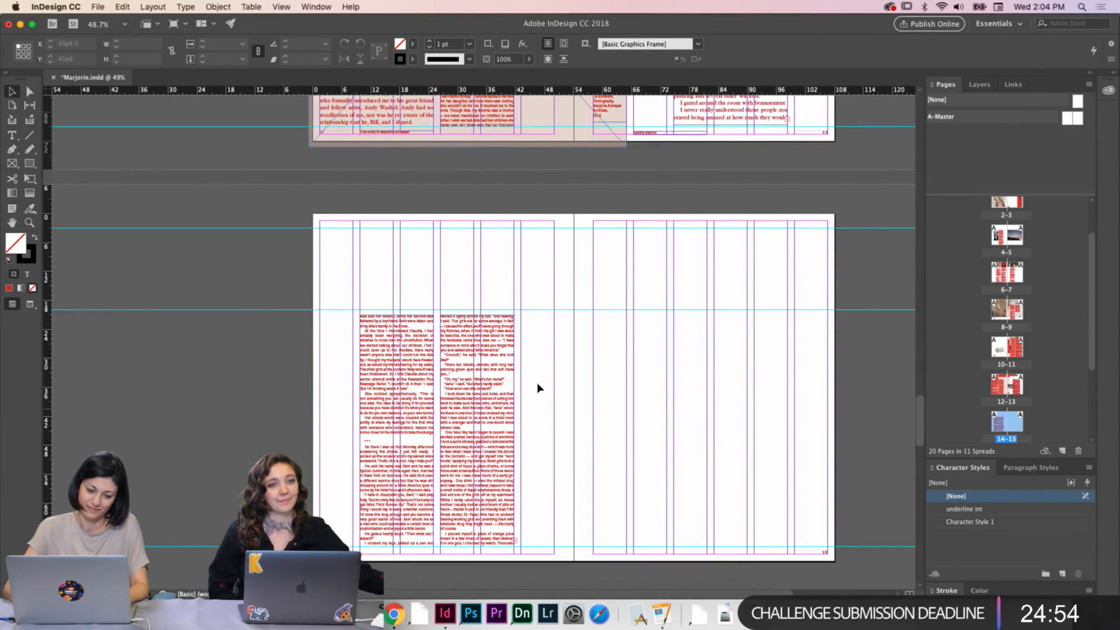
scroll(393, 290, up, 6)
scroll(445, 319, down, 2)
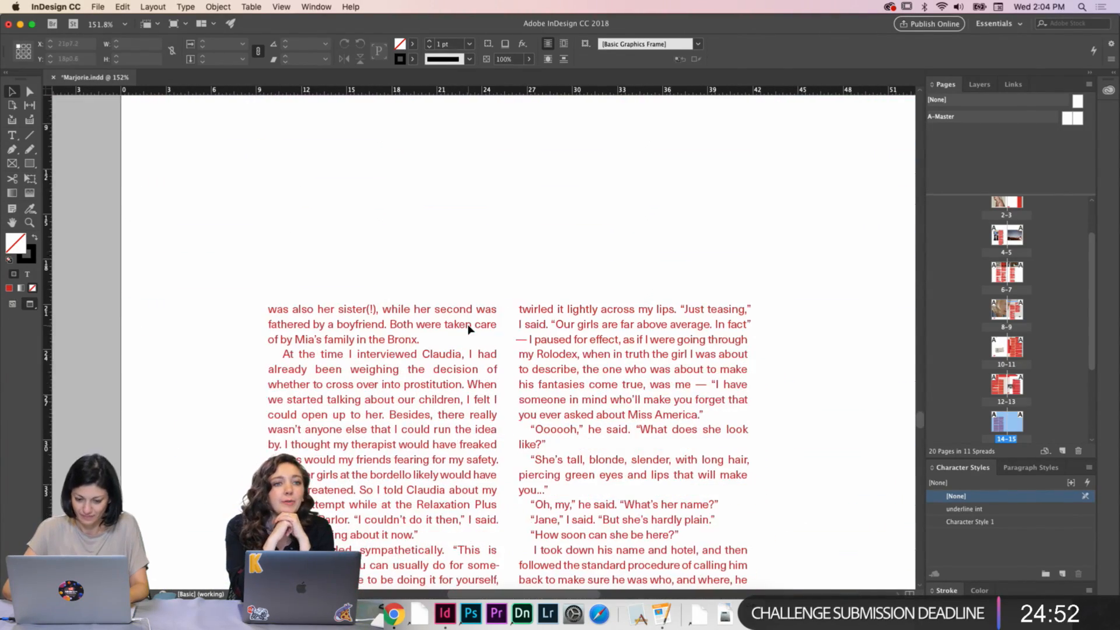
key(w)
click(507, 317)
drag(508, 304, 507, 289)
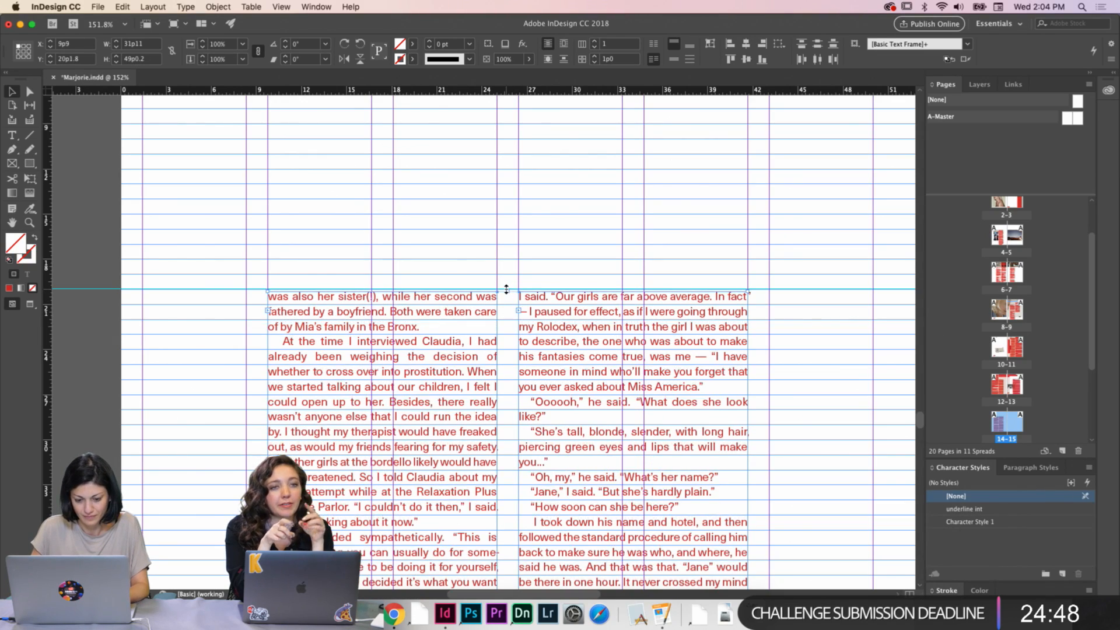
Examine the two text columns on page 14 and the spread's empty space, both in preview and with guides shown
scroll(506, 289, down, 15)
scroll(506, 289, up, 8)
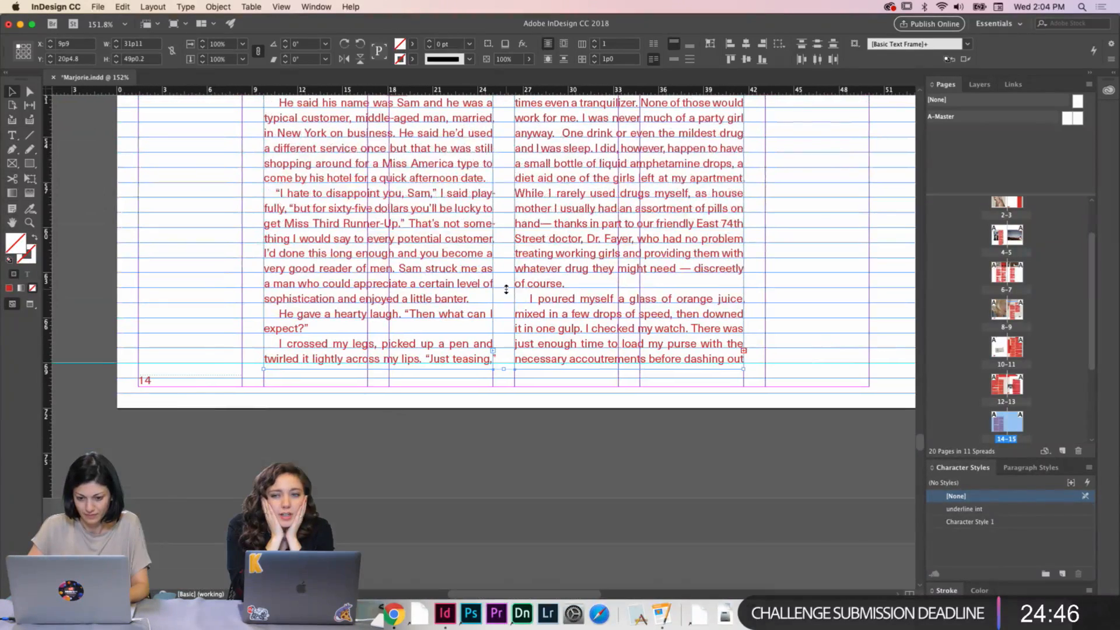
click(483, 419)
key(w)
scroll(483, 418, down, 4)
scroll(483, 418, up, 3)
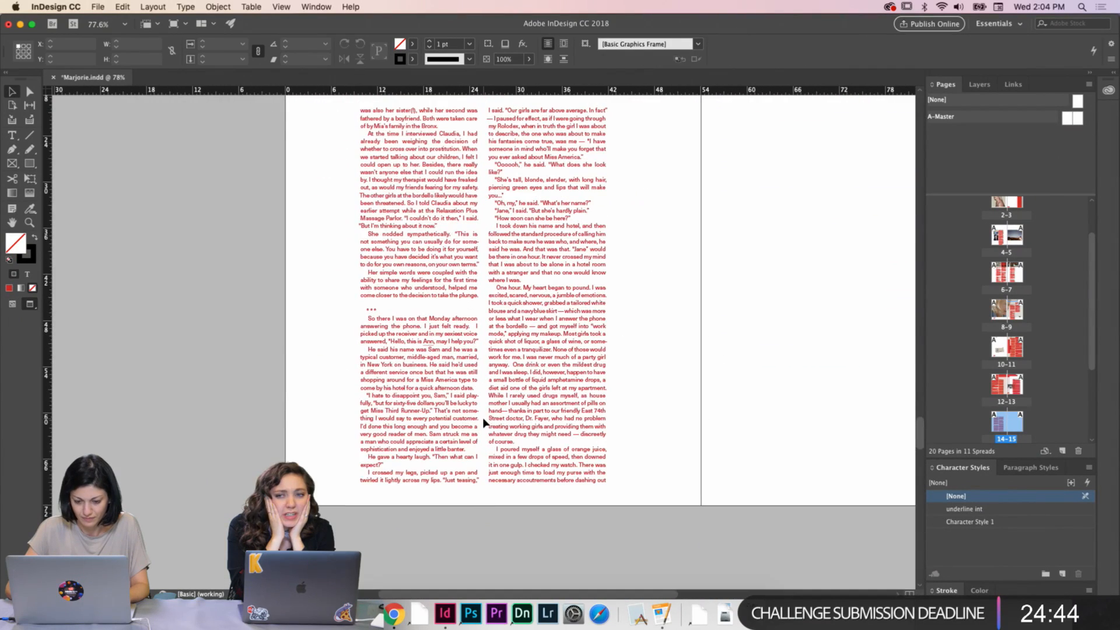
scroll(483, 418, down, 3)
key(w)
scroll(642, 372, right, 3)
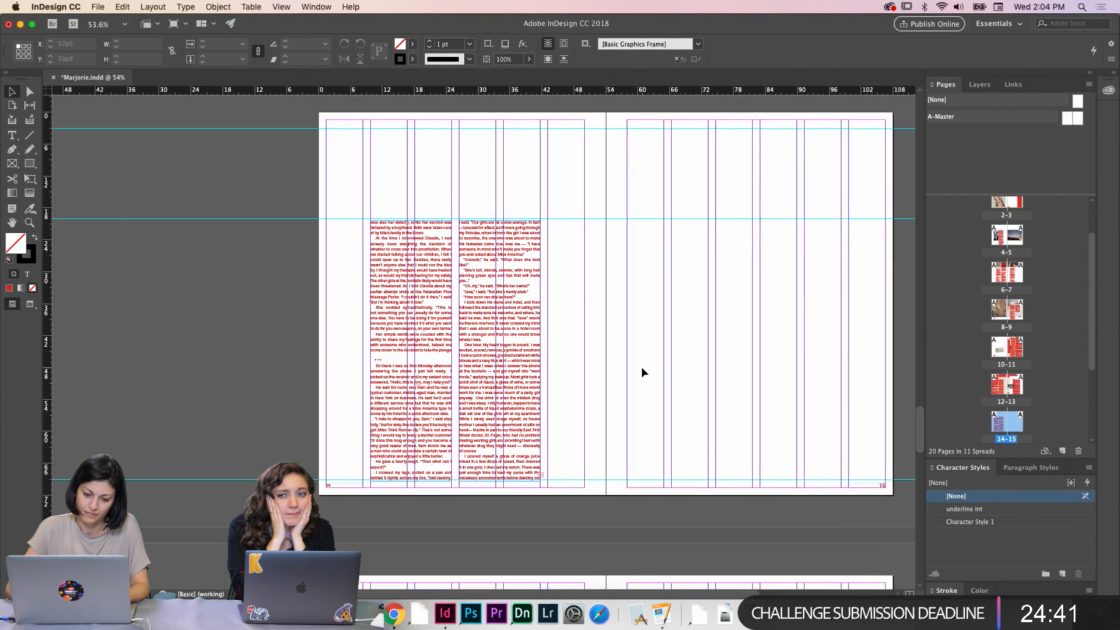
key(w)
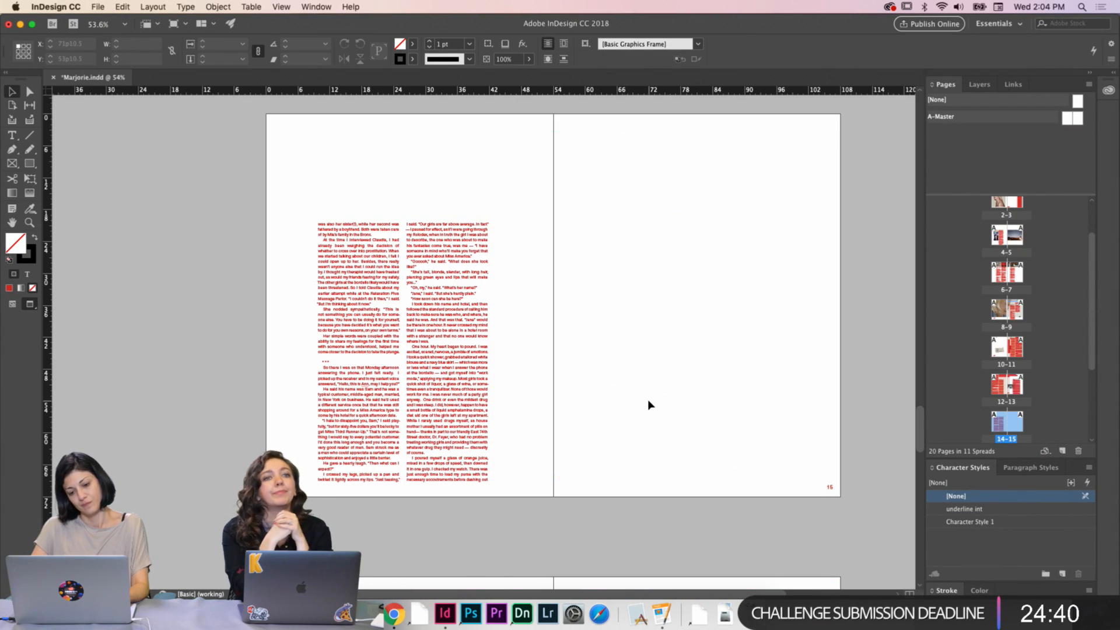
scroll(649, 401, down, 2)
key(w)
scroll(649, 401, up, 2)
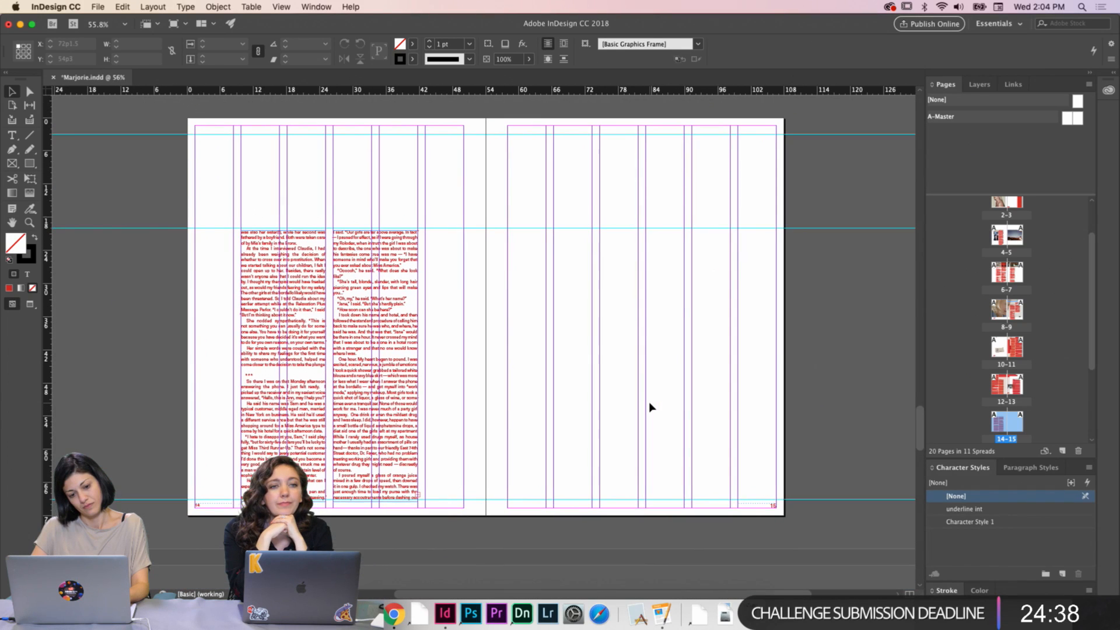
scroll(649, 402, up, 1)
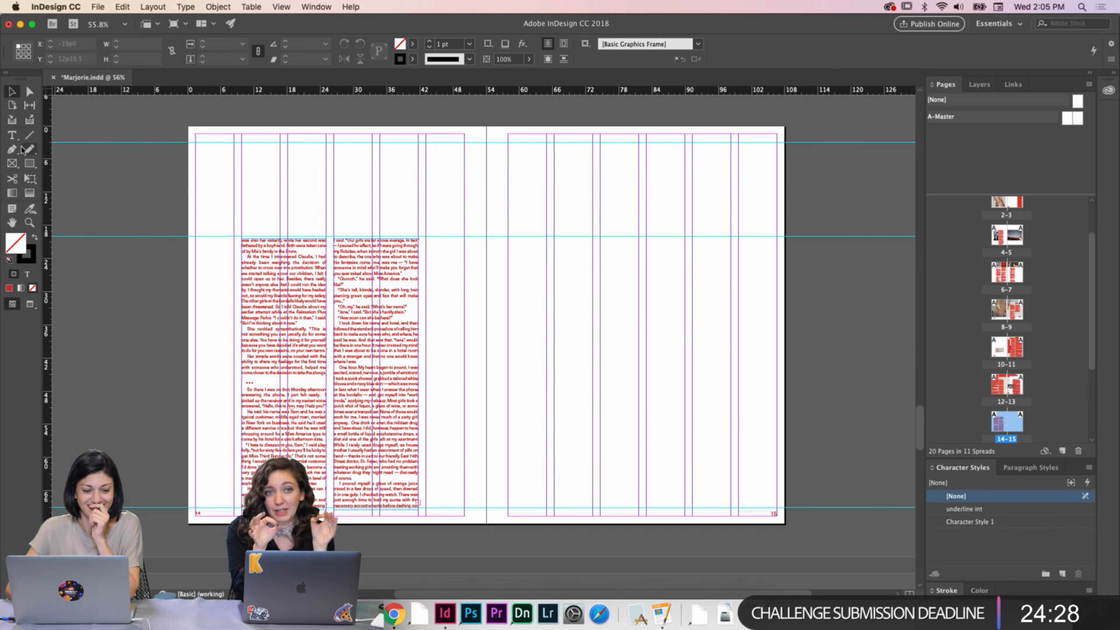
Try to reuse the 12–13 spread's large pull quote by pasting a copy in place on the 14–15 spread
scroll(222, 210, up, 8)
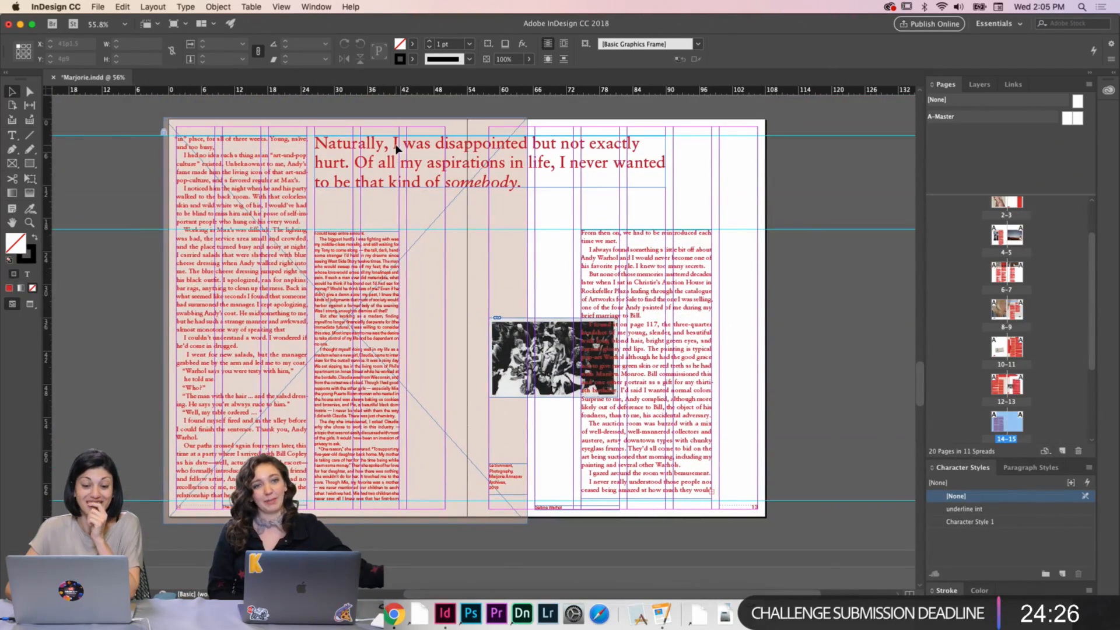
click(396, 149)
scroll(601, 383, down, 5)
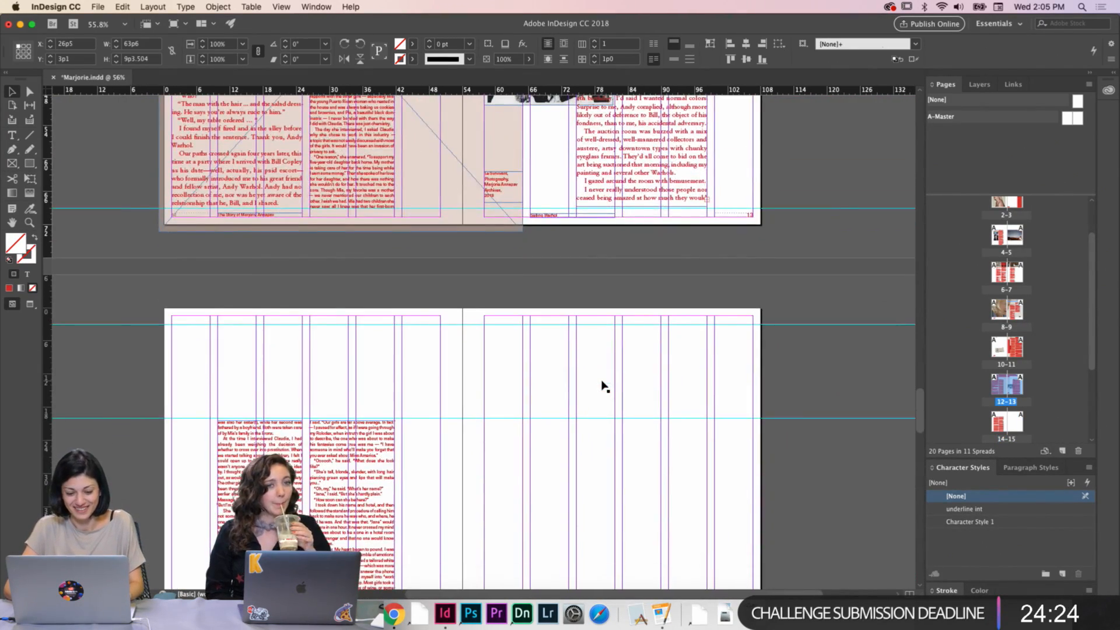
right_click(602, 385)
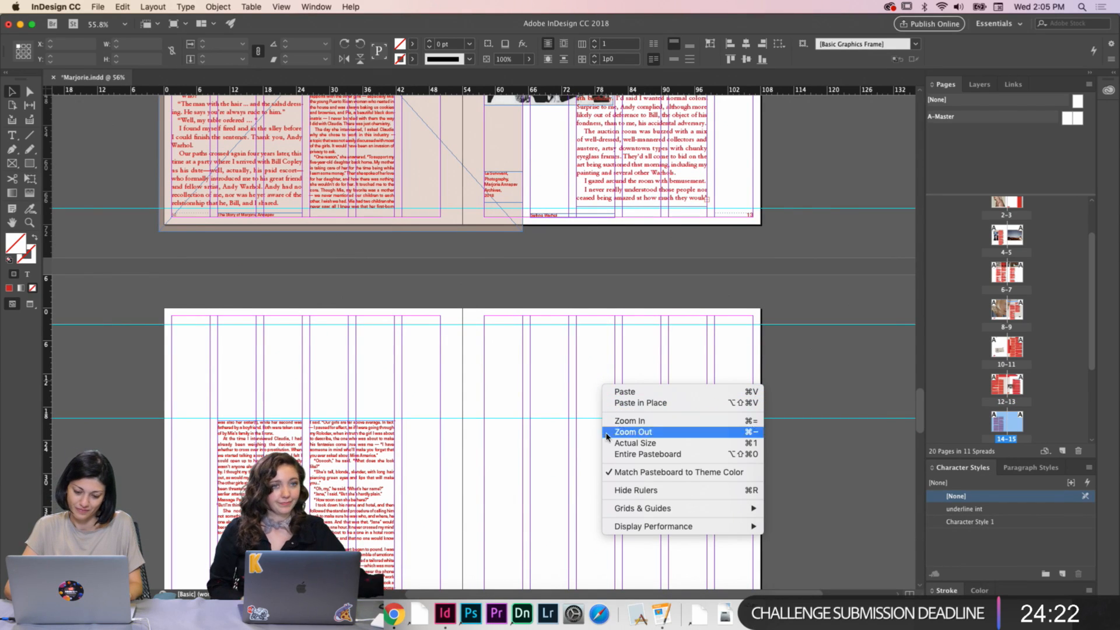
click(628, 408)
drag(498, 364, 363, 349)
key(Delete)
Copy the large red quote about Andy Warhol's diaries from the 2–3 spread and paste it in place on the 14–15 spread
scroll(362, 349, up, 20)
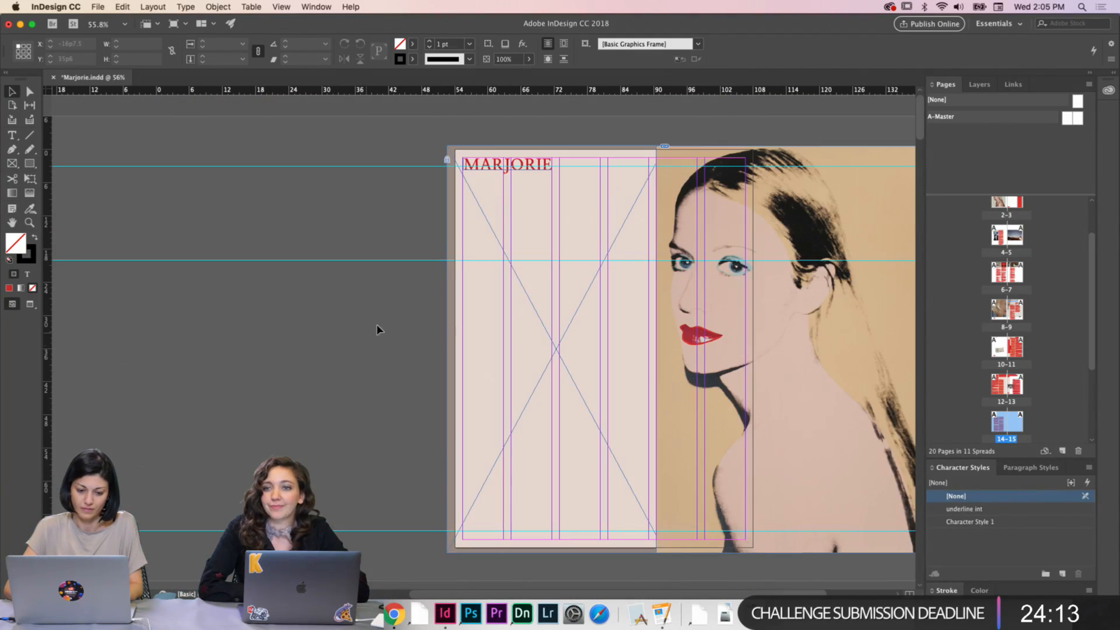
scroll(401, 421, down, 10)
click(429, 403)
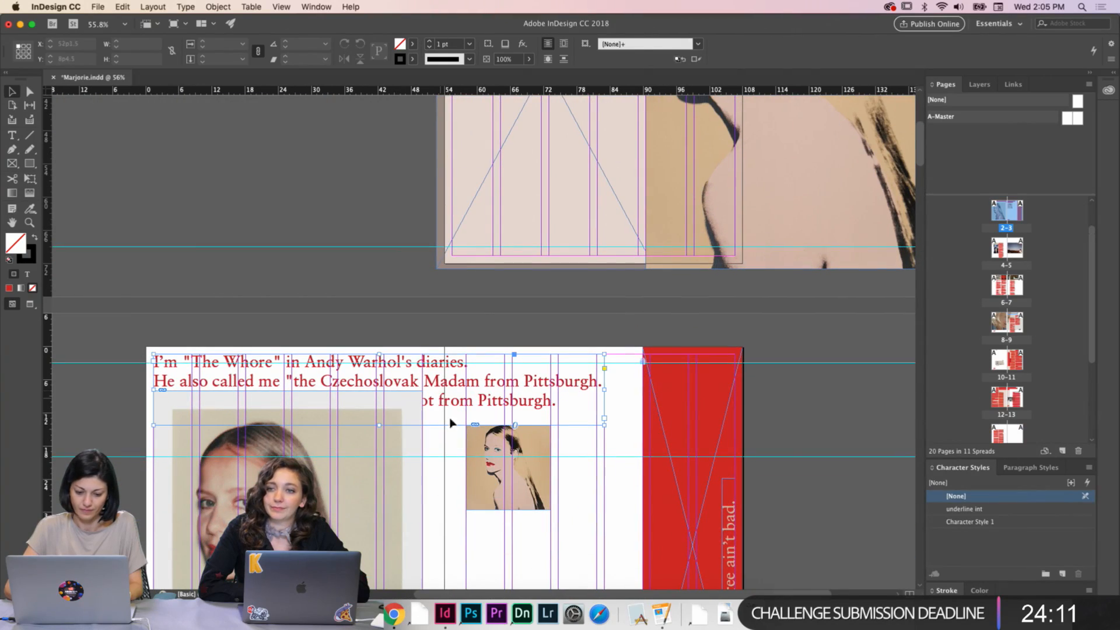
scroll(459, 477, down, 20)
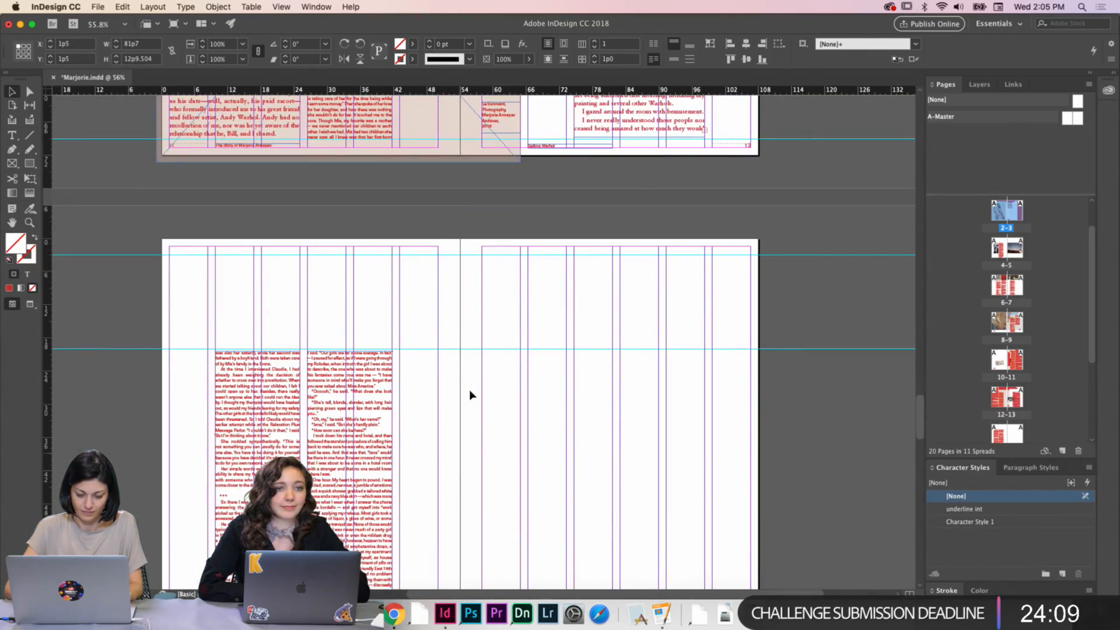
right_click(470, 320)
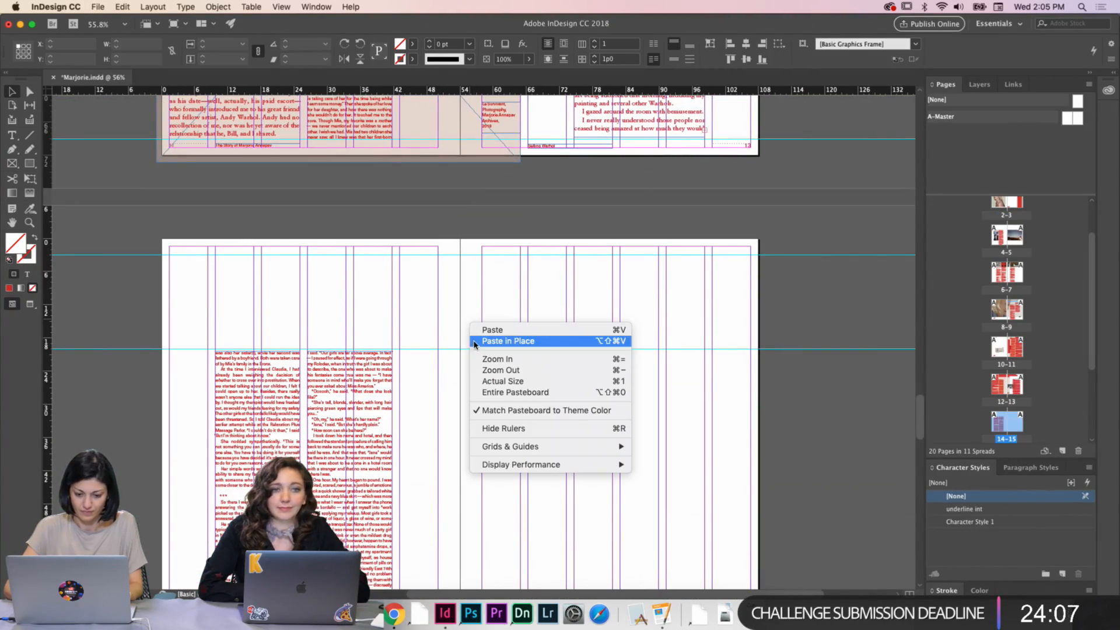
click(496, 337)
click(502, 450)
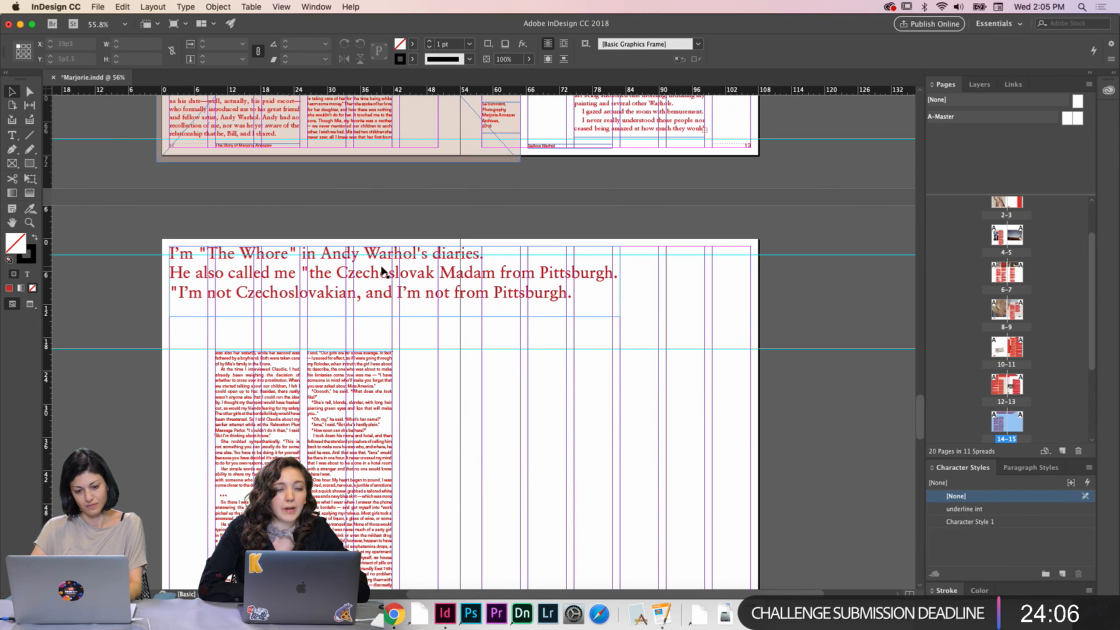
Replace the straight quotation marks around “The Whore” and before “the Czechoslovak” with curly ones in the 14–15 spread's quote
scroll(251, 267, up, 3)
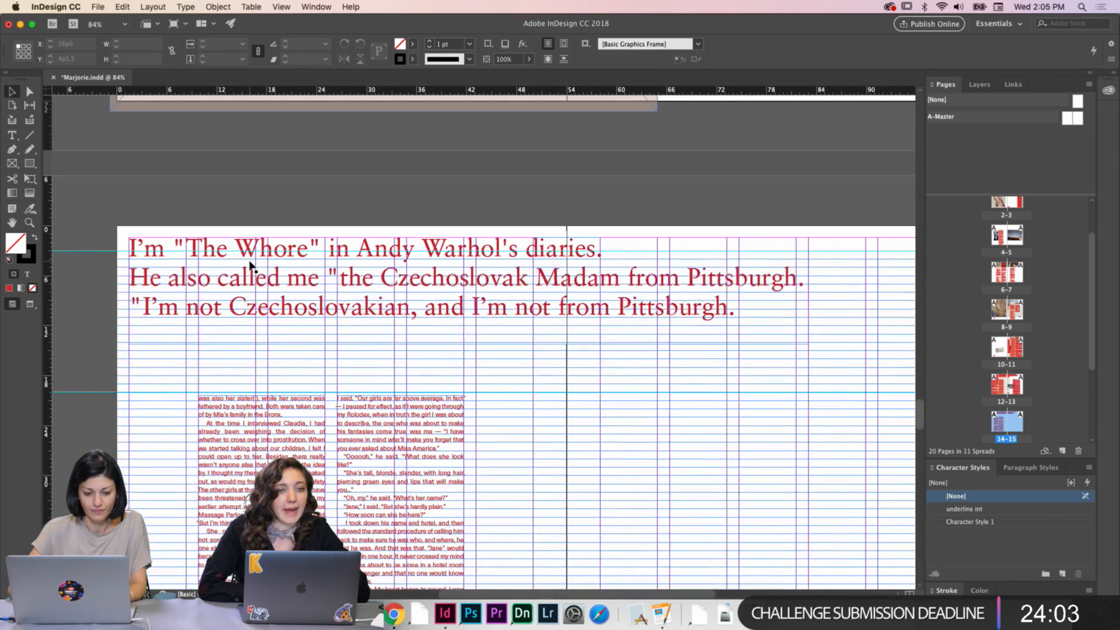
double_click(218, 263)
key(BackSpace)
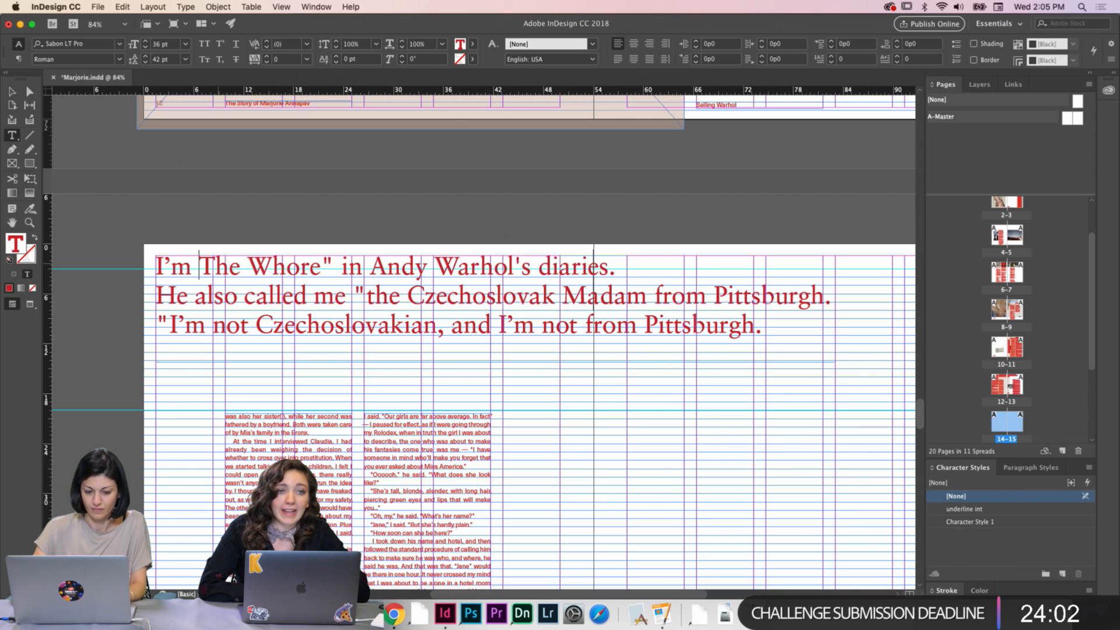
text(")
click(345, 264)
key(BackSpace)
text(")
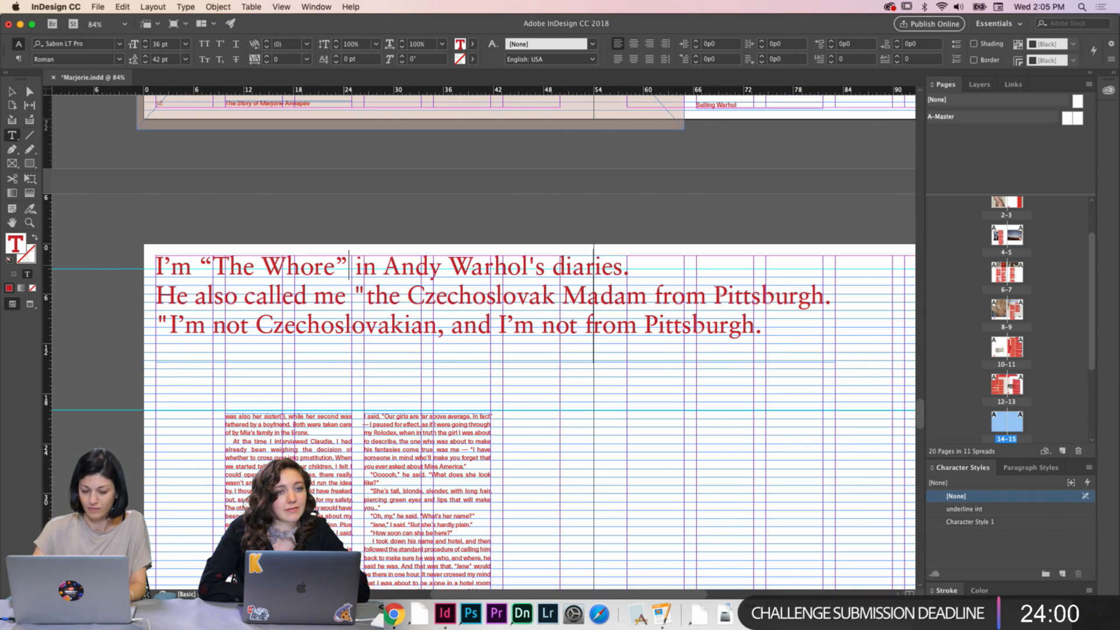
click(368, 296)
key(BackSpace)
text(")
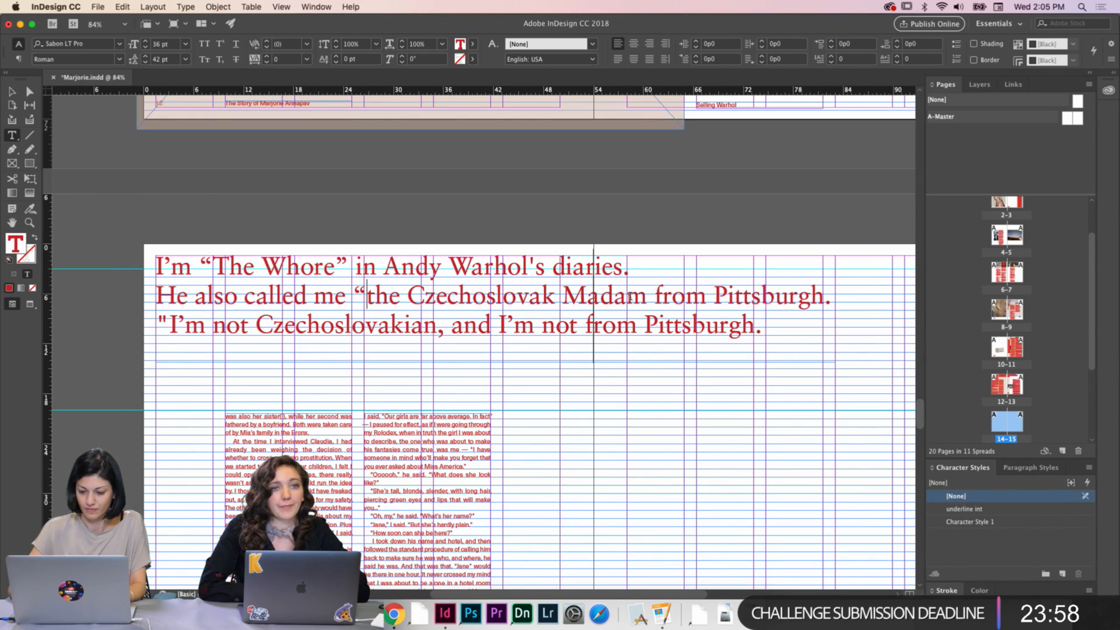
Move the closing quotation mark from the start of the quote's third line to directly after “Pittsburgh.” as a curly mark
key(BackSpace)
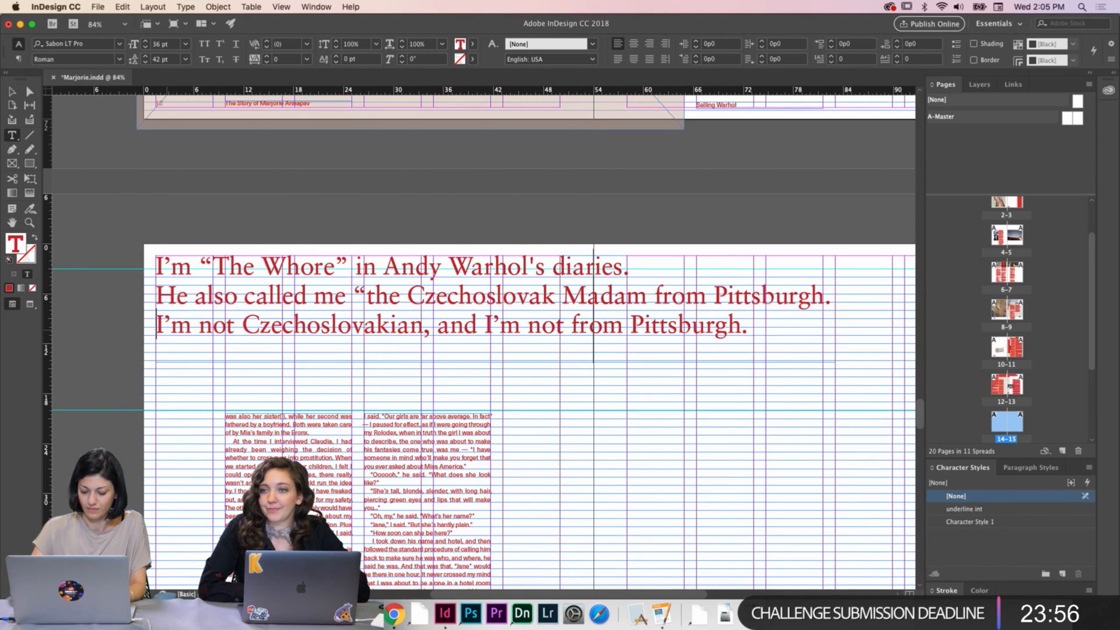
text(")
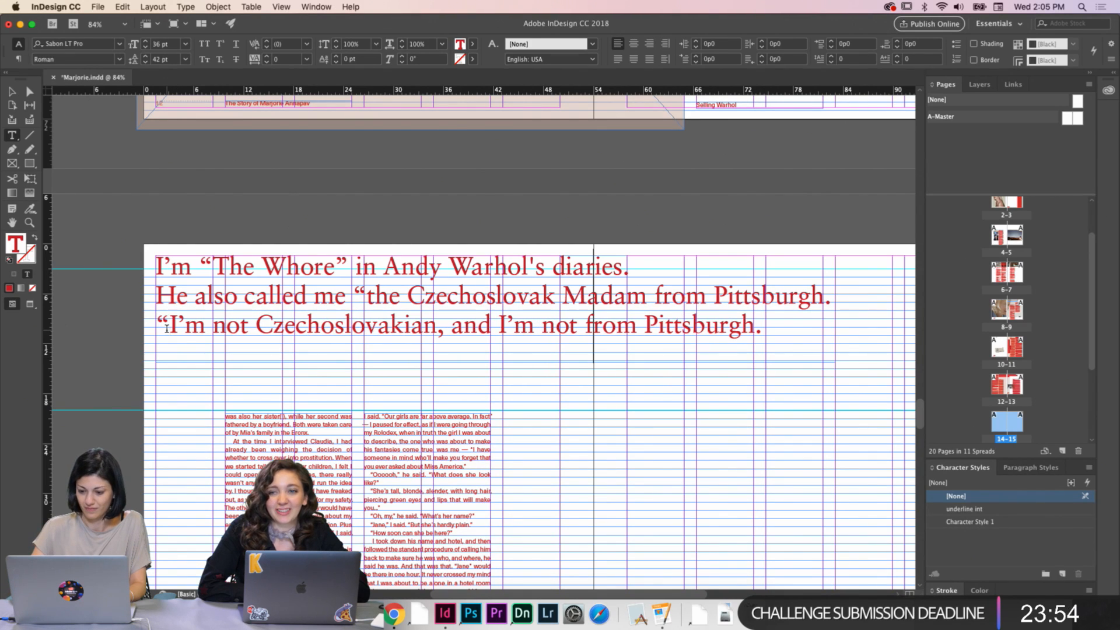
key(BackSpace)
key(BackSpace)
text(")
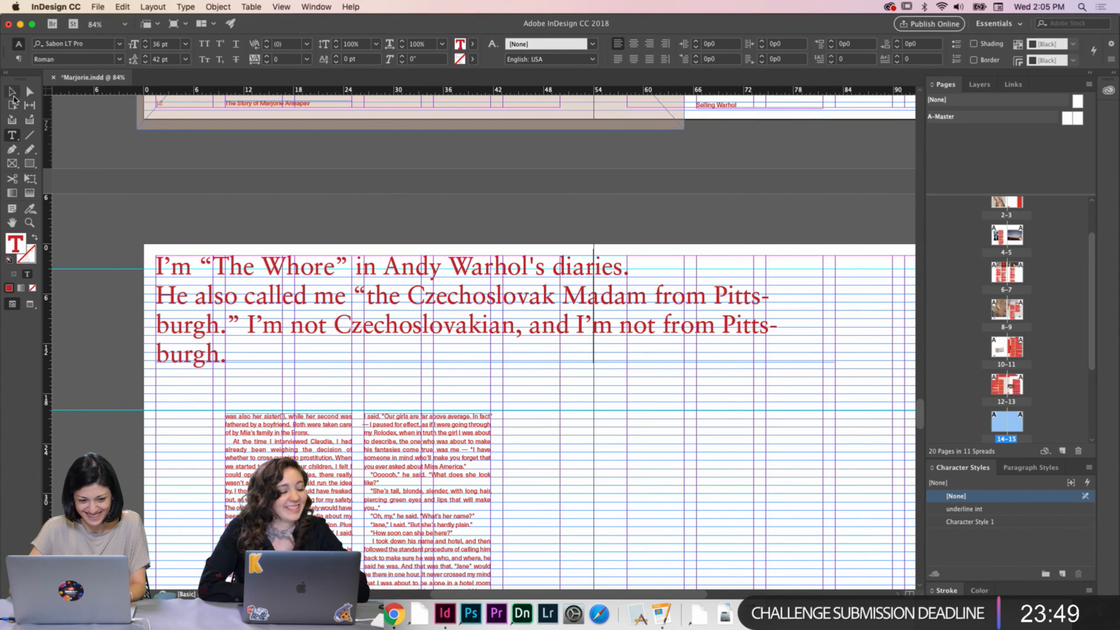
Enlarge the quote's frame to about 83p11.8 wide and 14p7 tall so each sentence keeps its own line, with room for another
click(12, 91)
drag(837, 308, 855, 308)
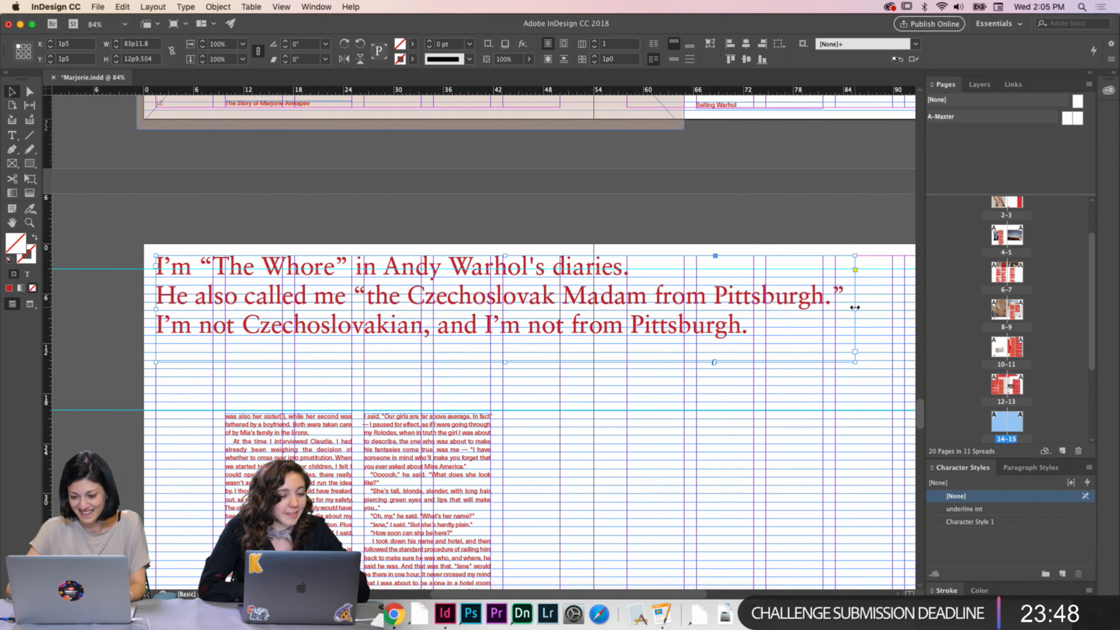
key(super+shift+a)
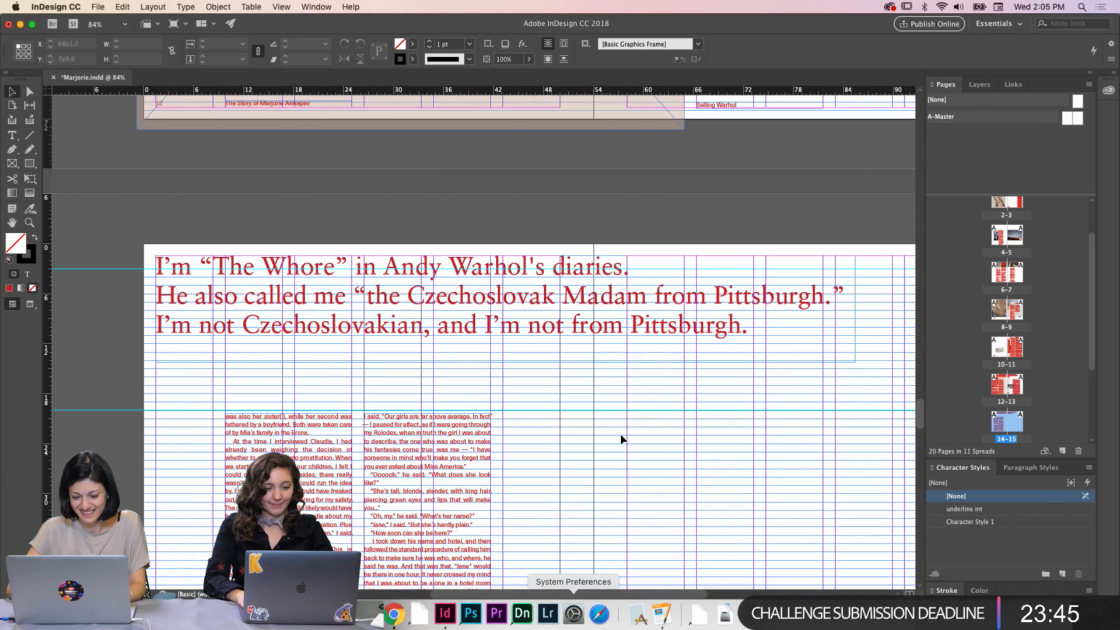
click(503, 363)
drag(504, 362, 504, 377)
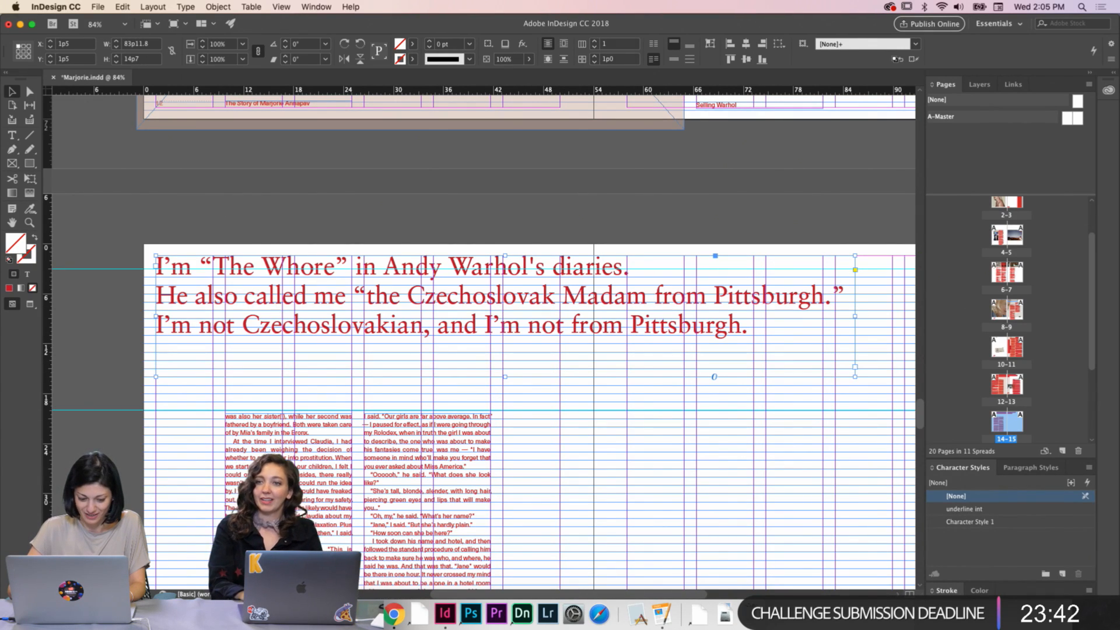
Open the quotes document from the COPY folder in Pages, copy its last line, and return to InDesign
key(super+Tab)
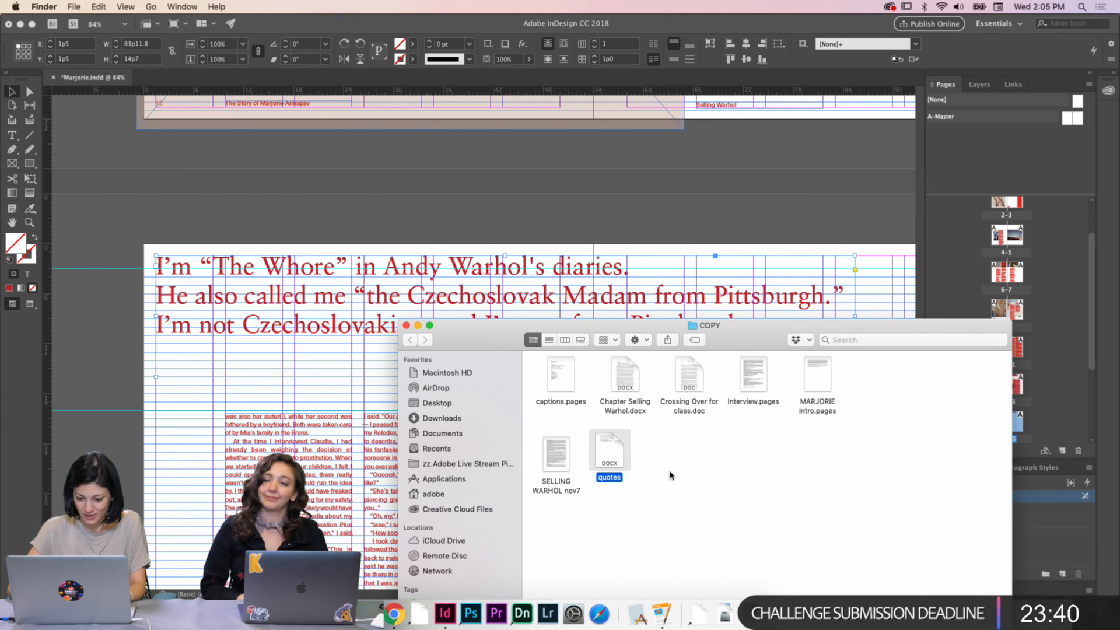
double_click(608, 448)
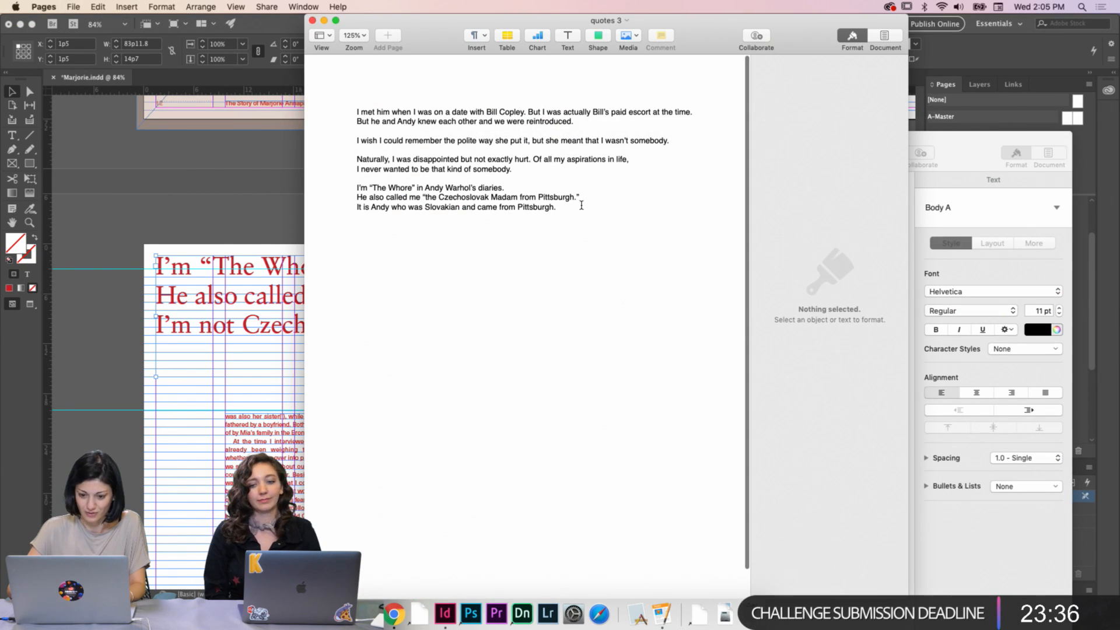
drag(582, 206, 352, 209)
key(super+Tab)
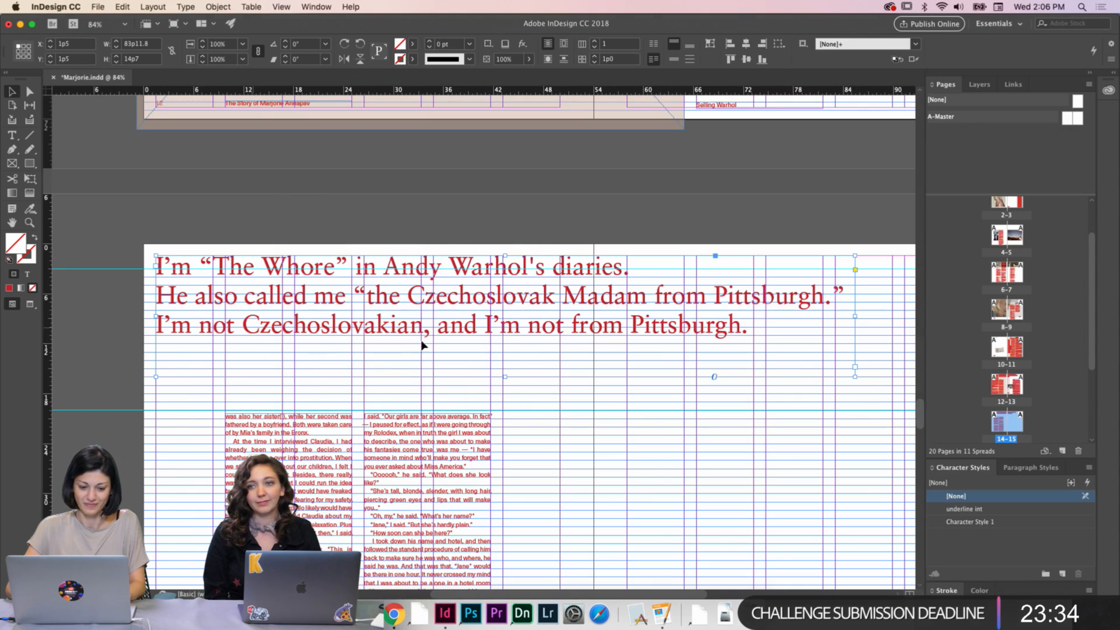
Add “It is Andy who was Slovakian and came from Pittsburgh.” as a new fourth line at the end of the quote
double_click(748, 330)
key(Return)
text(It is Andy who was Slovakian and came from Pittsburgh.)
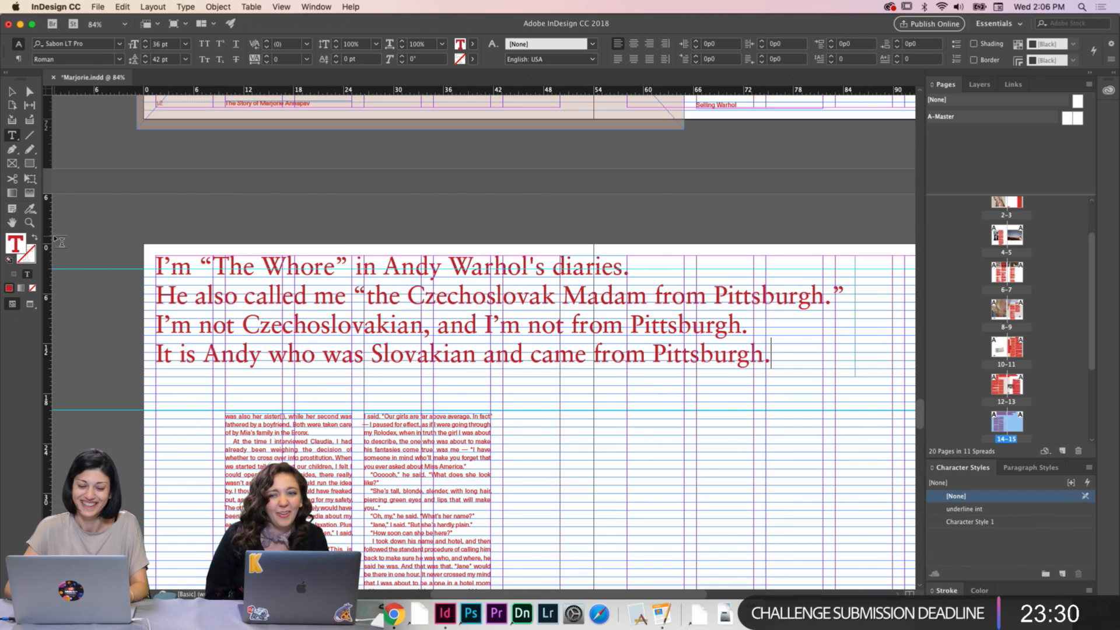
key(Escape)
scroll(312, 240, down, 5)
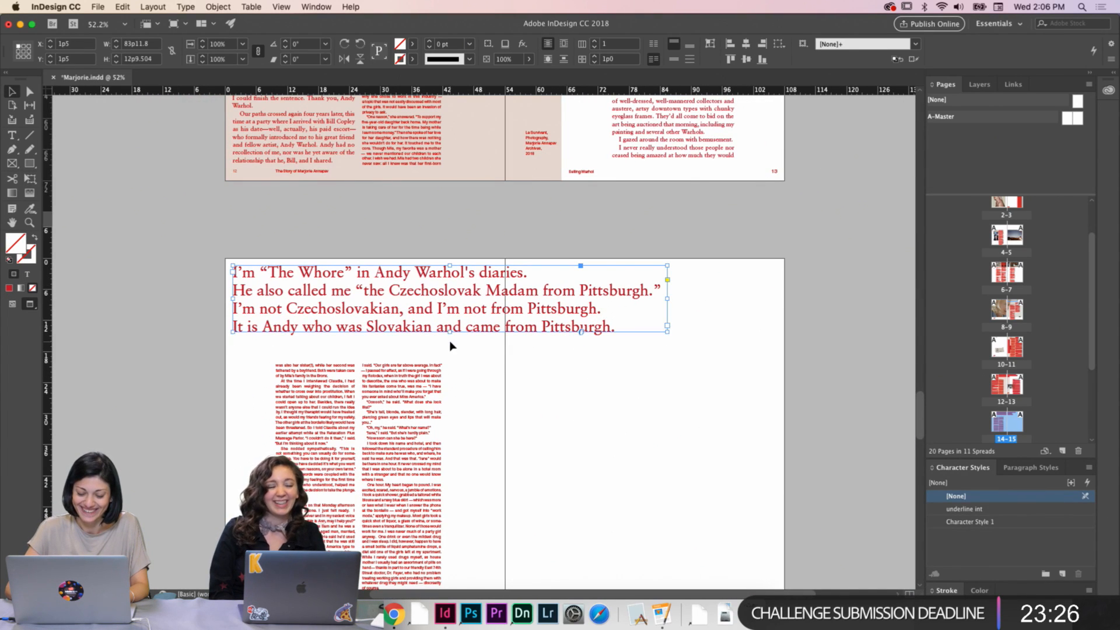
Narrow the large quote's text frame at the top of spread 14–15 to fit its longest line
click(531, 368)
scroll(514, 326, down, 2)
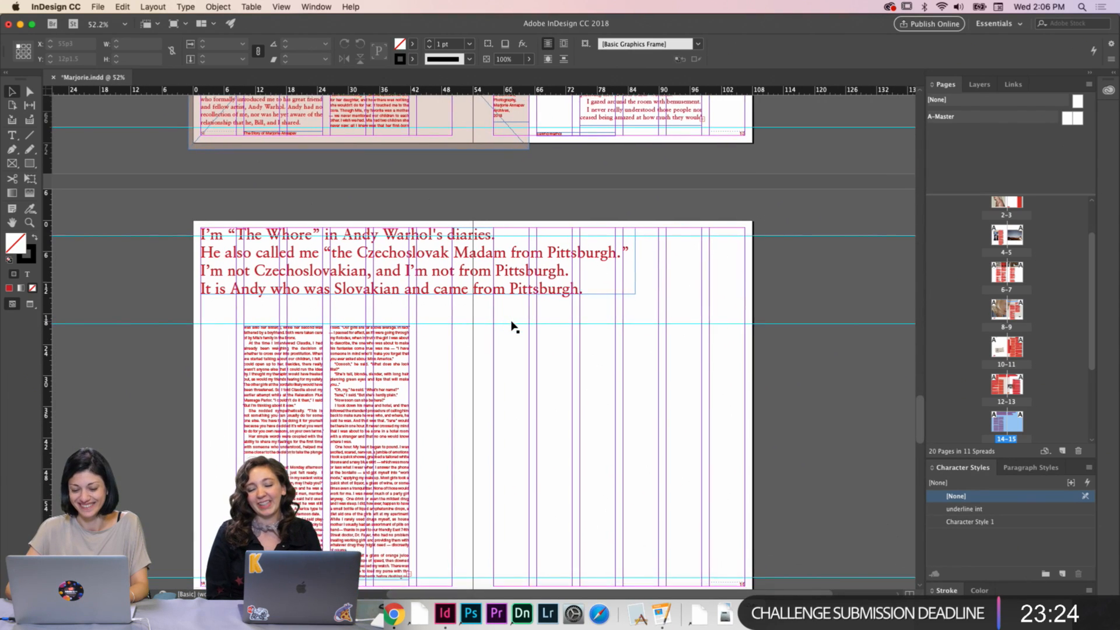
scroll(511, 327, down, 4)
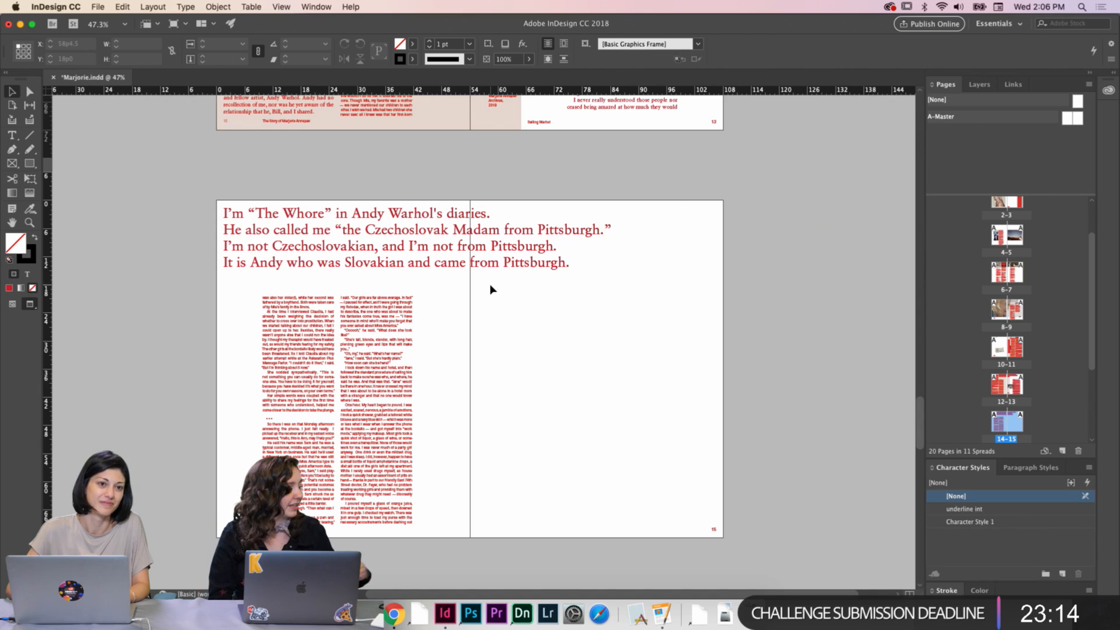
scroll(492, 289, right, 2)
scroll(492, 290, down, 1)
key(w)
scroll(490, 288, right, 2)
scroll(490, 288, up, 1)
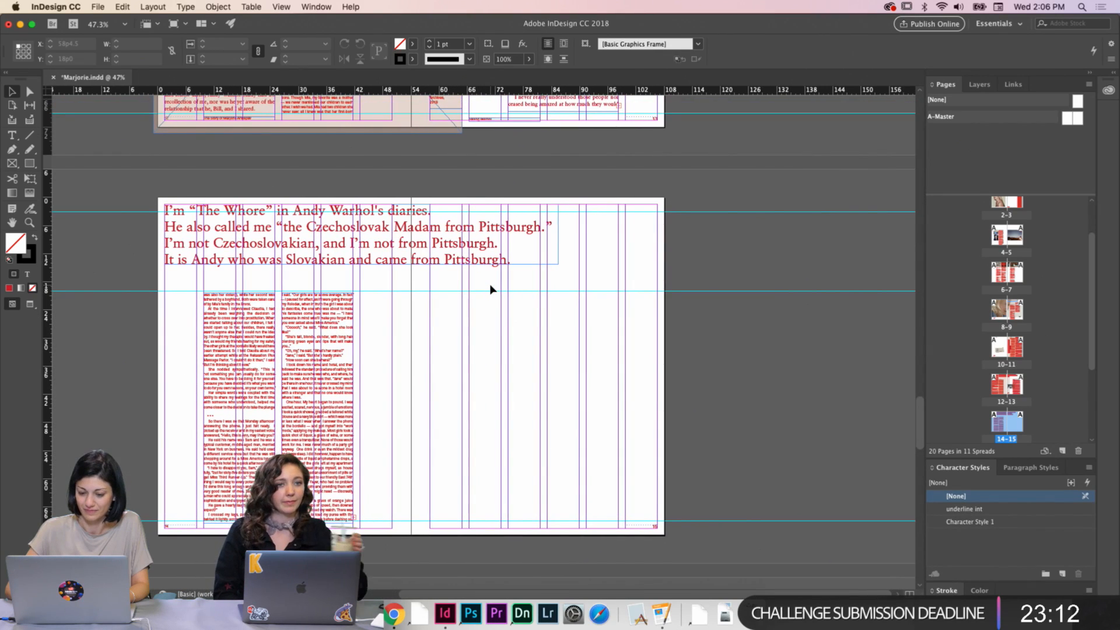
click(552, 233)
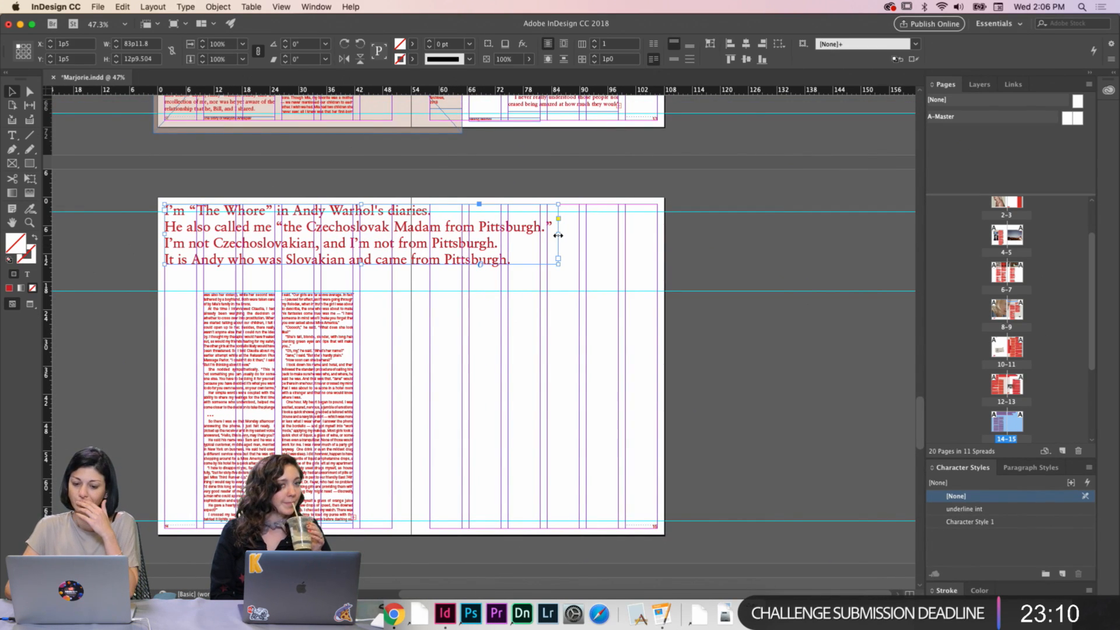
click(588, 305)
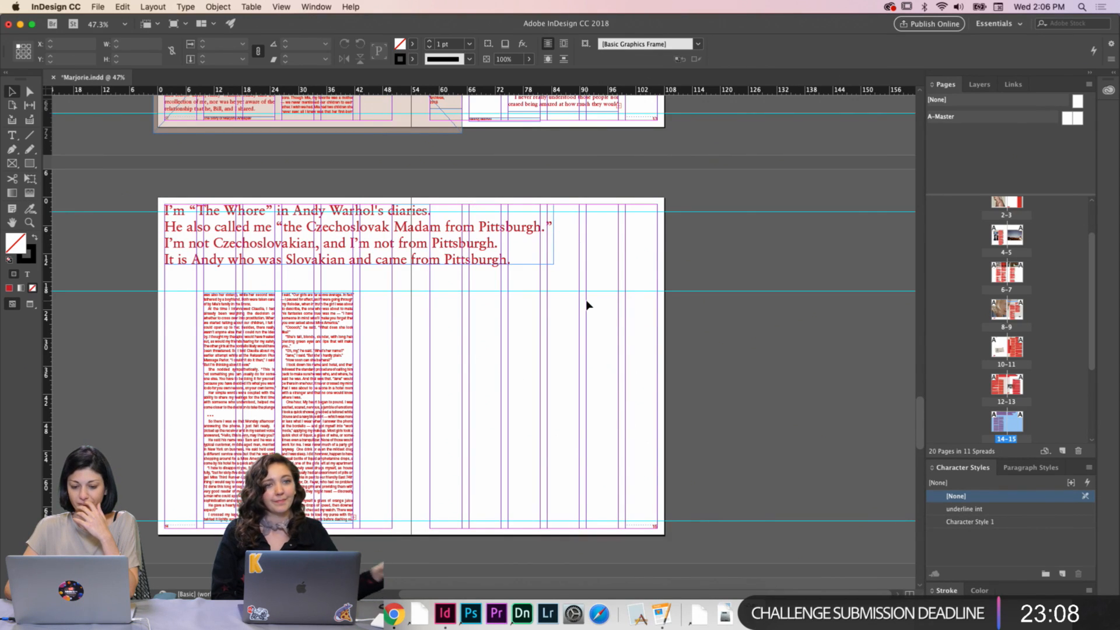
Thread the overset text from page 13's serif column into a new page 15 column about 23p7 wide by 49p0 tall
scroll(588, 305, up, 8)
scroll(587, 305, down, 4)
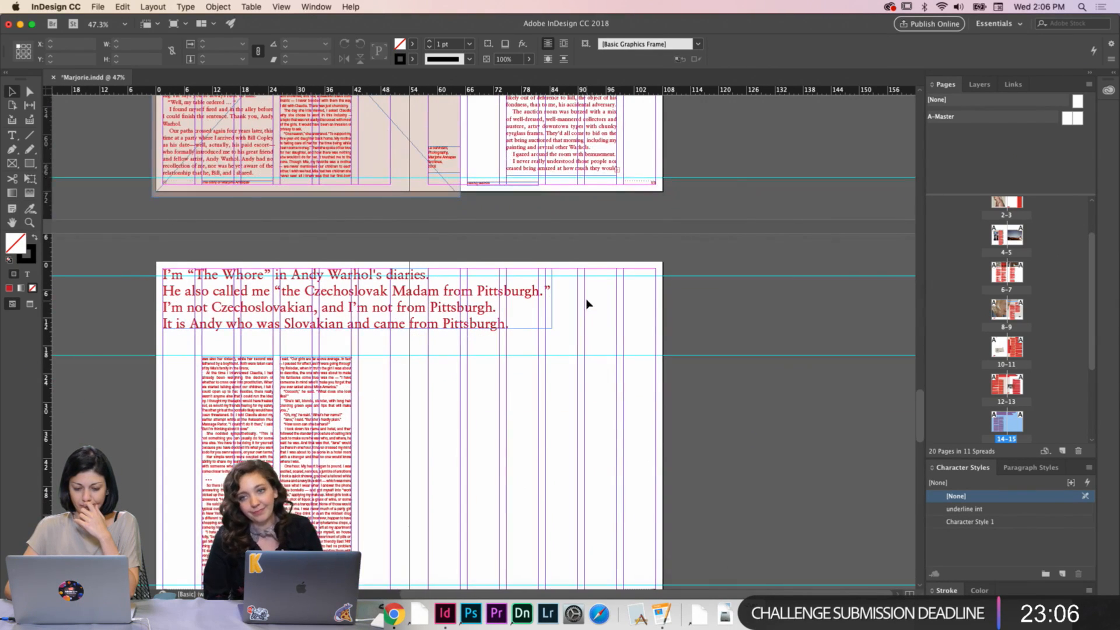
click(617, 170)
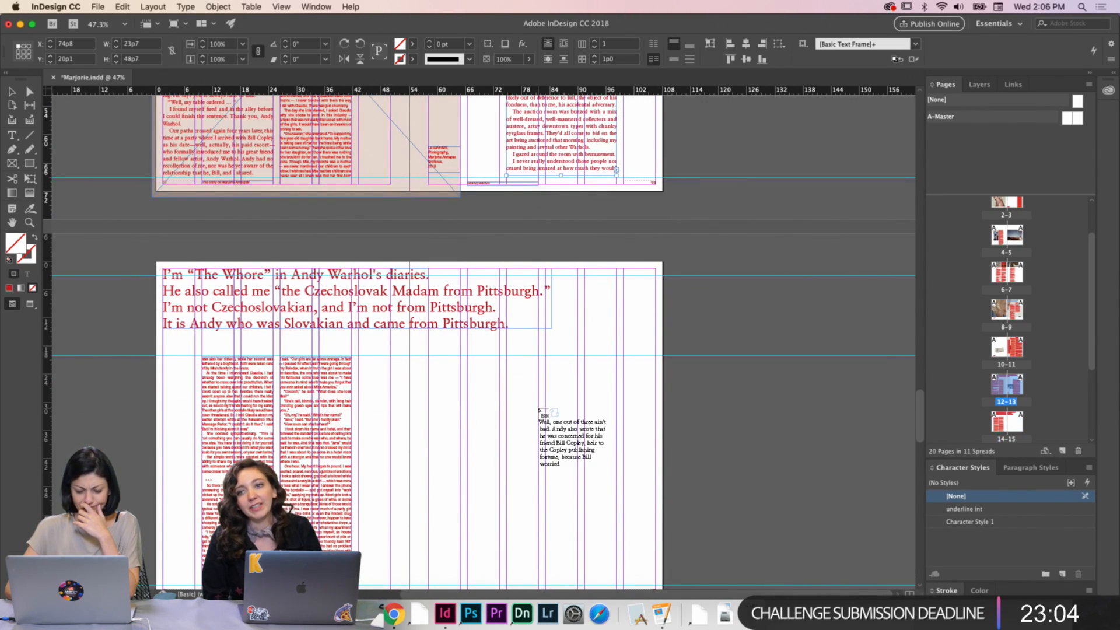
scroll(540, 410, down, 1)
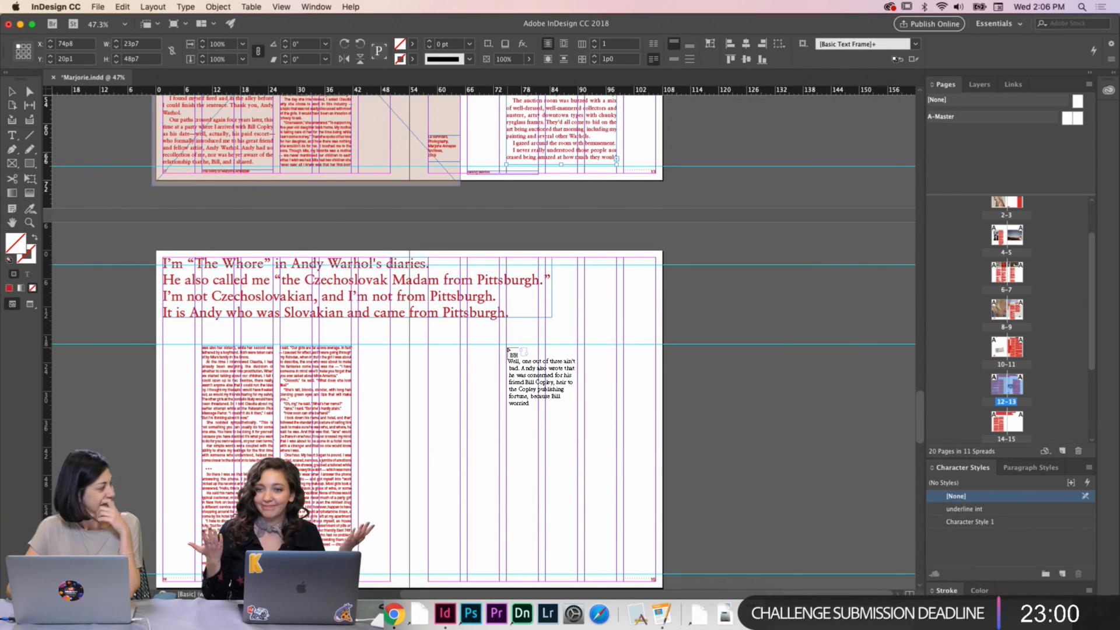
drag(507, 346, 508, 347)
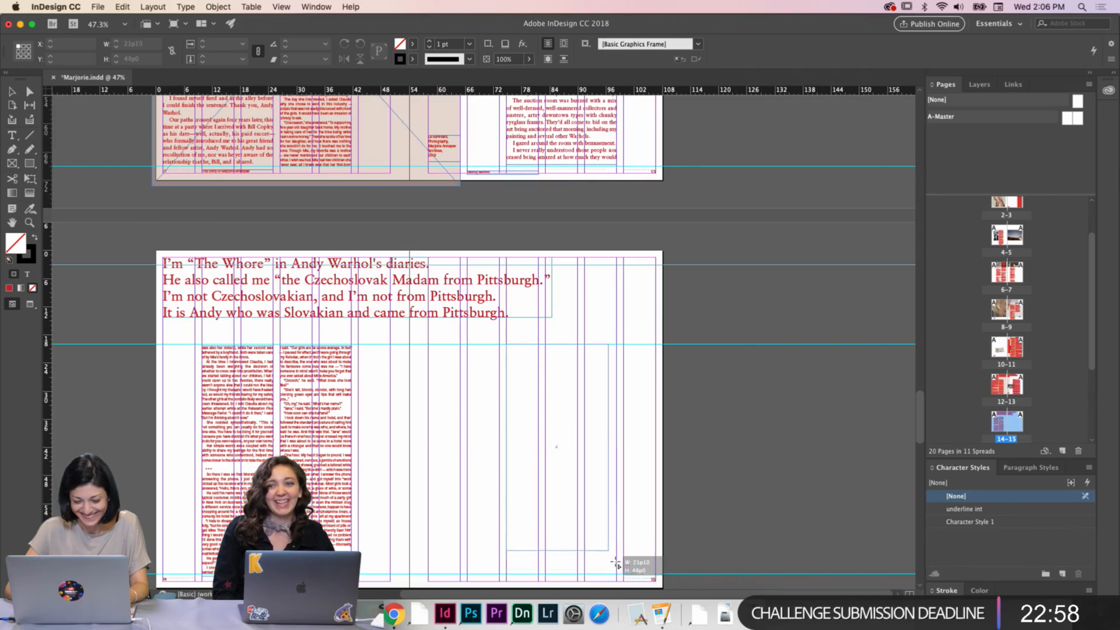
key(w)
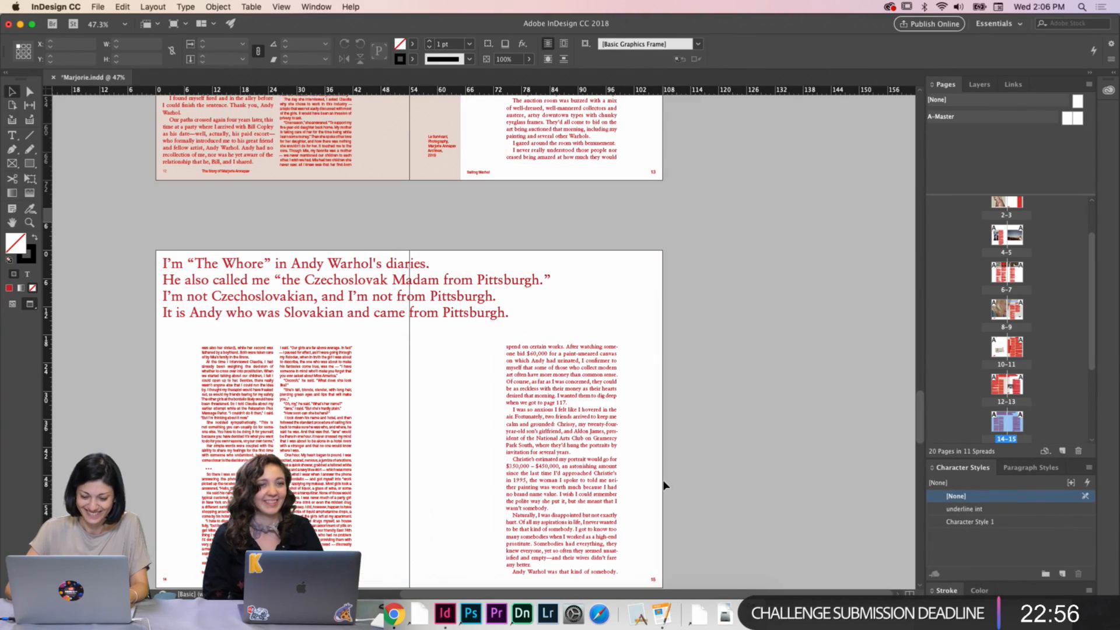
Nudge page 15's serif text frame down slightly and shorten it to end after the line "any better."
key(w)
scroll(663, 481, up, 2)
scroll(663, 481, down, 4)
scroll(641, 457, up, 5)
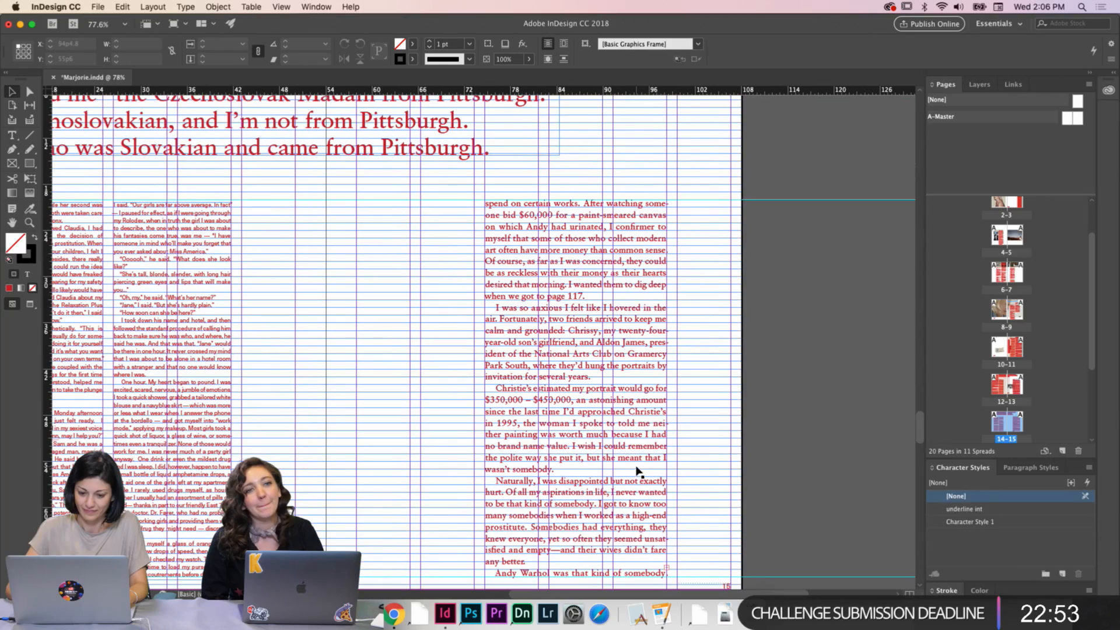
click(641, 457)
key(Down)
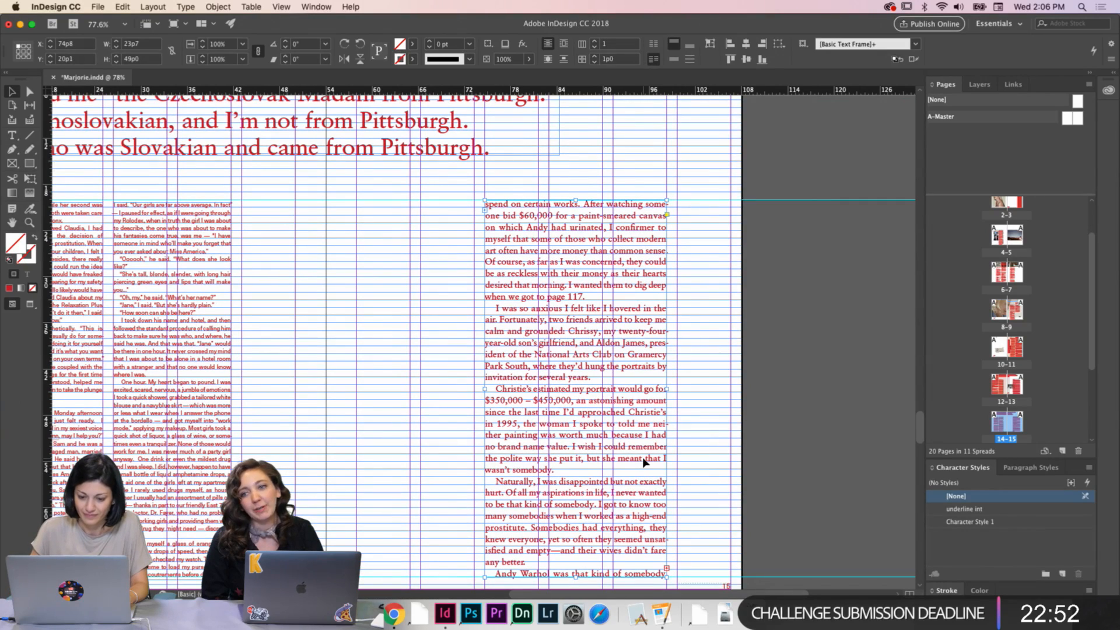
scroll(722, 453, down, 4)
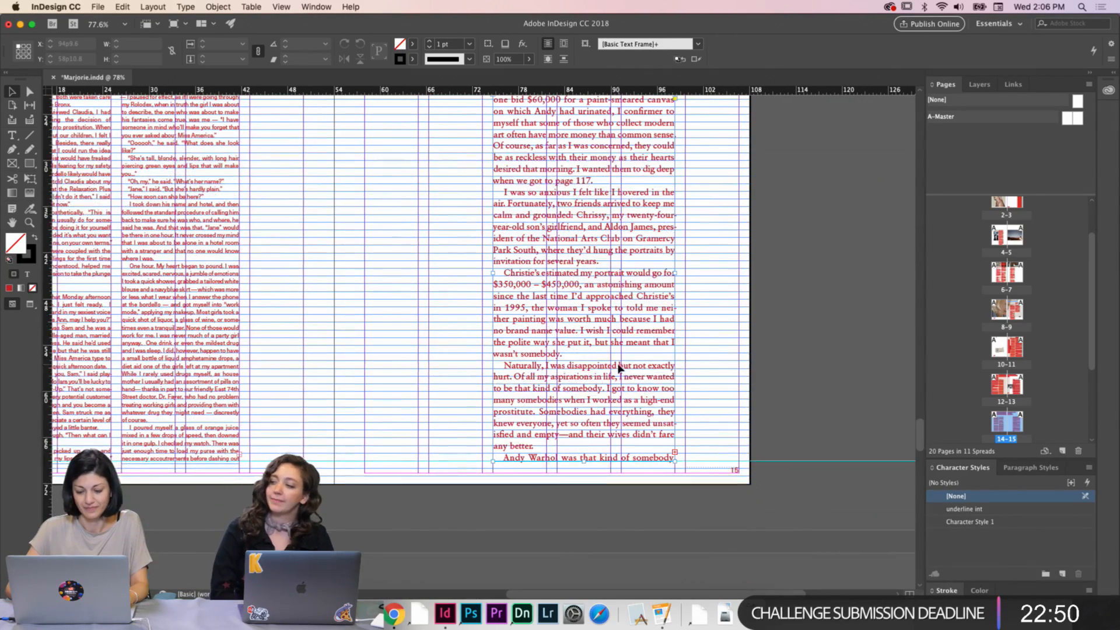
drag(586, 461, 585, 453)
click(716, 428)
key(w)
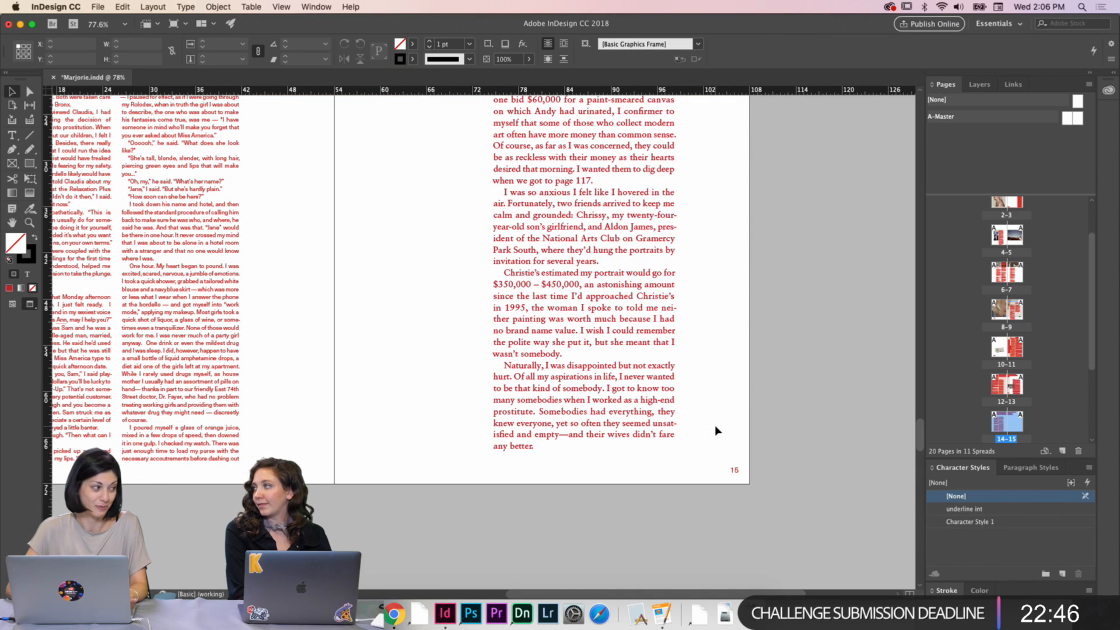
Extend page 15's serif text frame downward to show its overset lines, and shorten it back to "any better."
scroll(715, 430, down, 5)
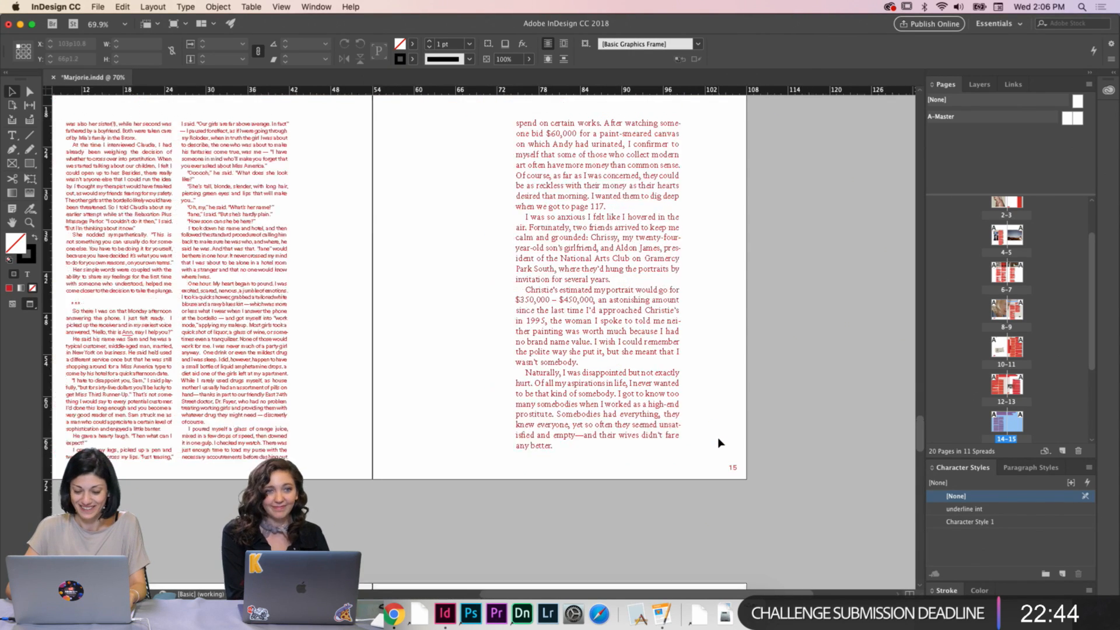
key(w)
scroll(721, 444, up, 1)
click(650, 430)
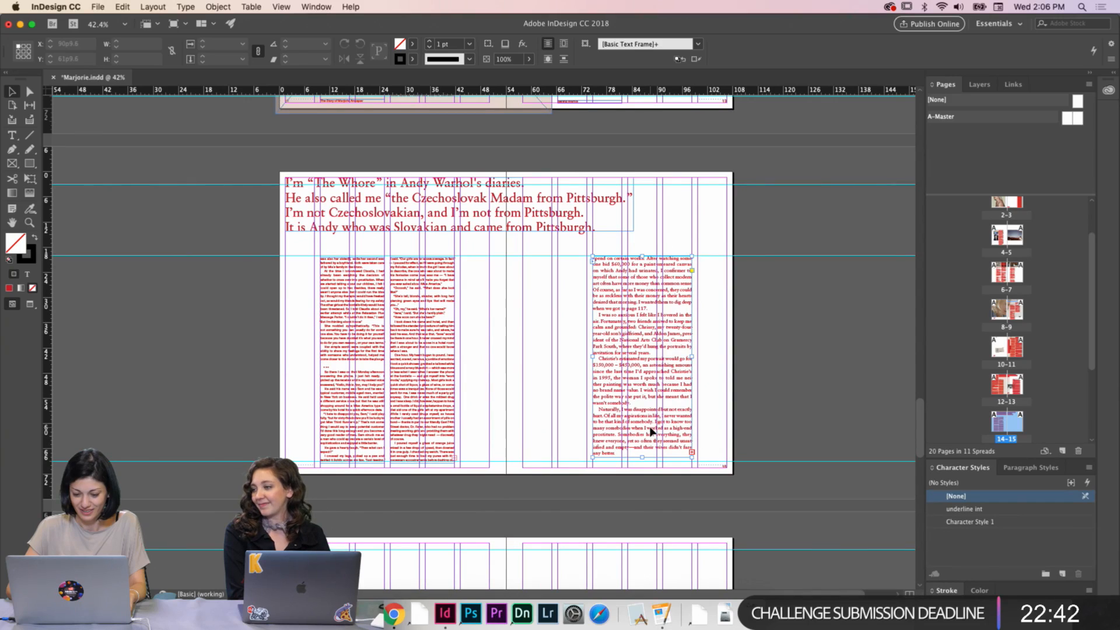
double_click(642, 462)
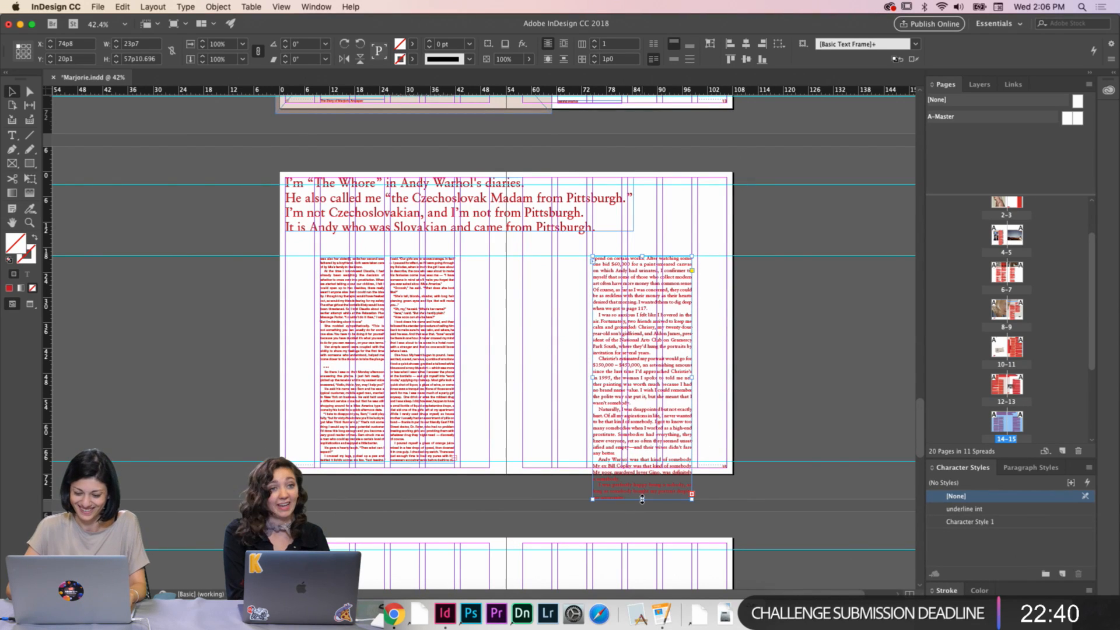
drag(642, 500, 653, 457)
key(w)
click(747, 415)
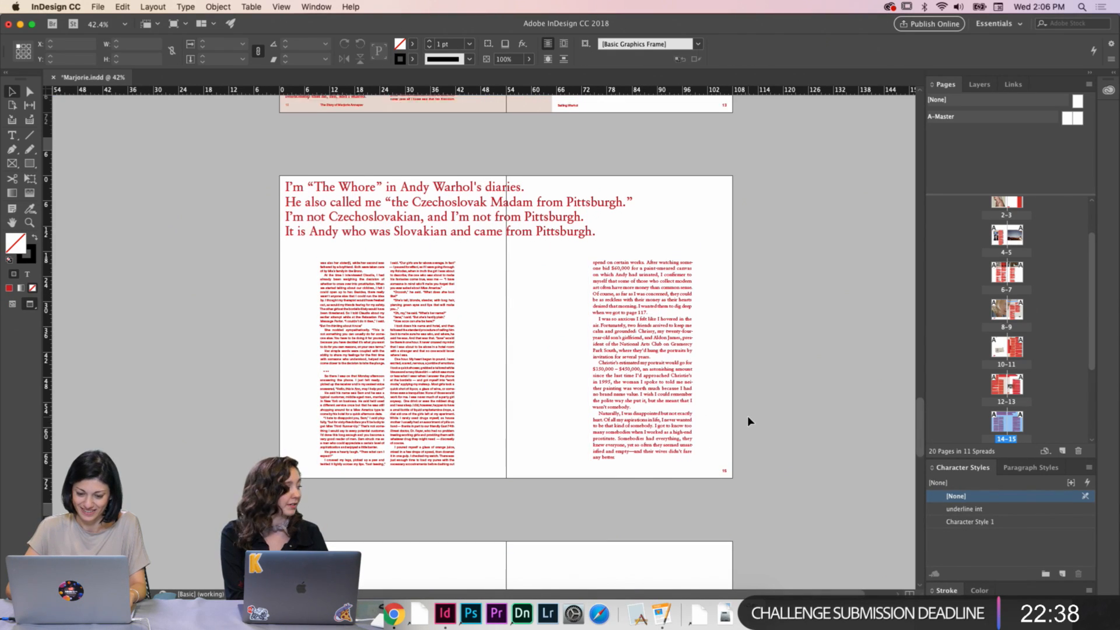
Delete the asterisk divider in page 14's first column, keeping one blank line before "So there I was on that Monday afternoon"
scroll(748, 426, up, 5)
scroll(712, 431, down, 1)
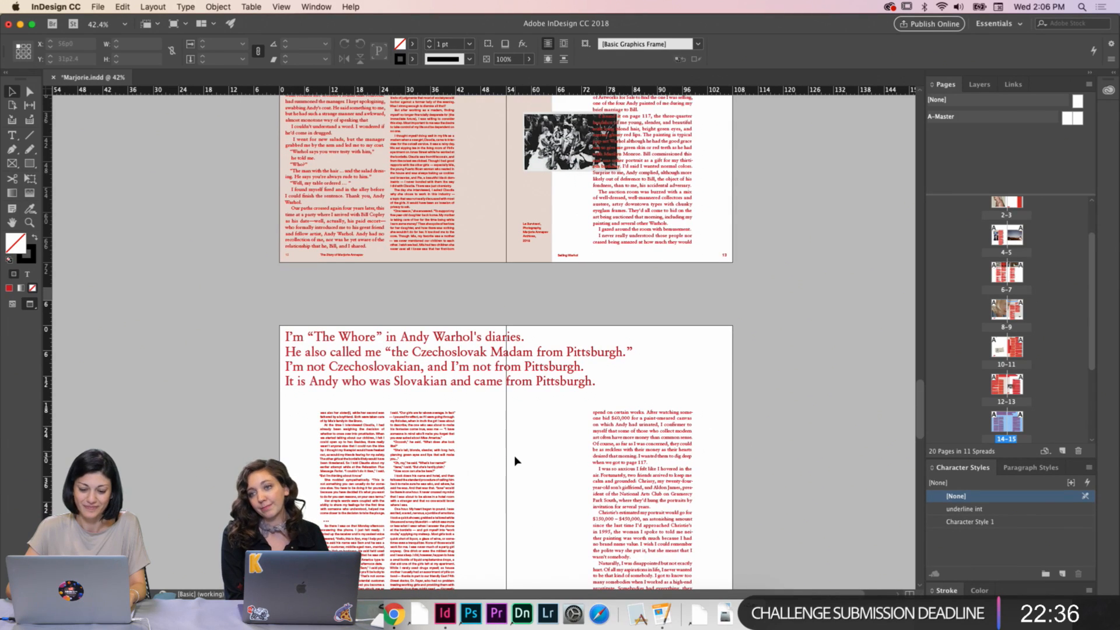
scroll(515, 457, down, 4)
scroll(514, 446, up, 2)
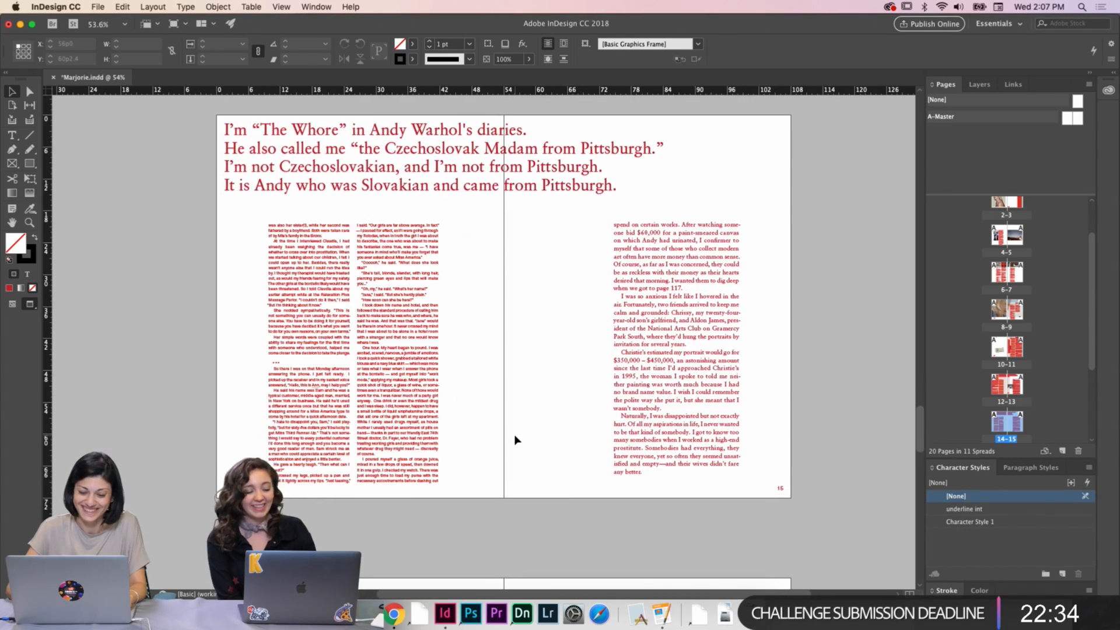
scroll(469, 393, up, 4)
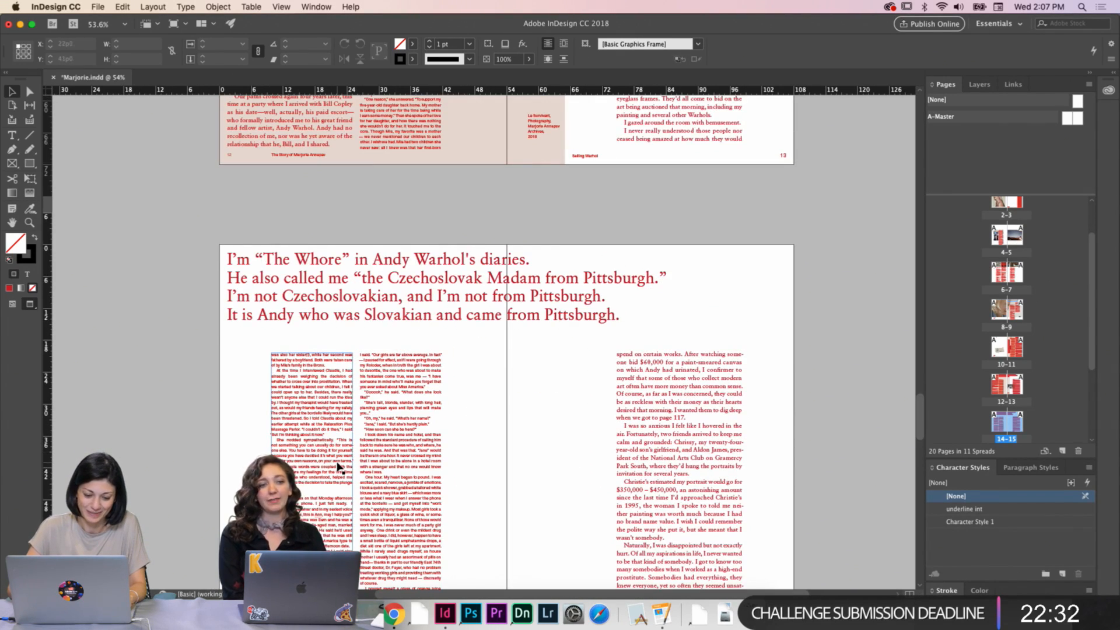
scroll(338, 467, up, 6)
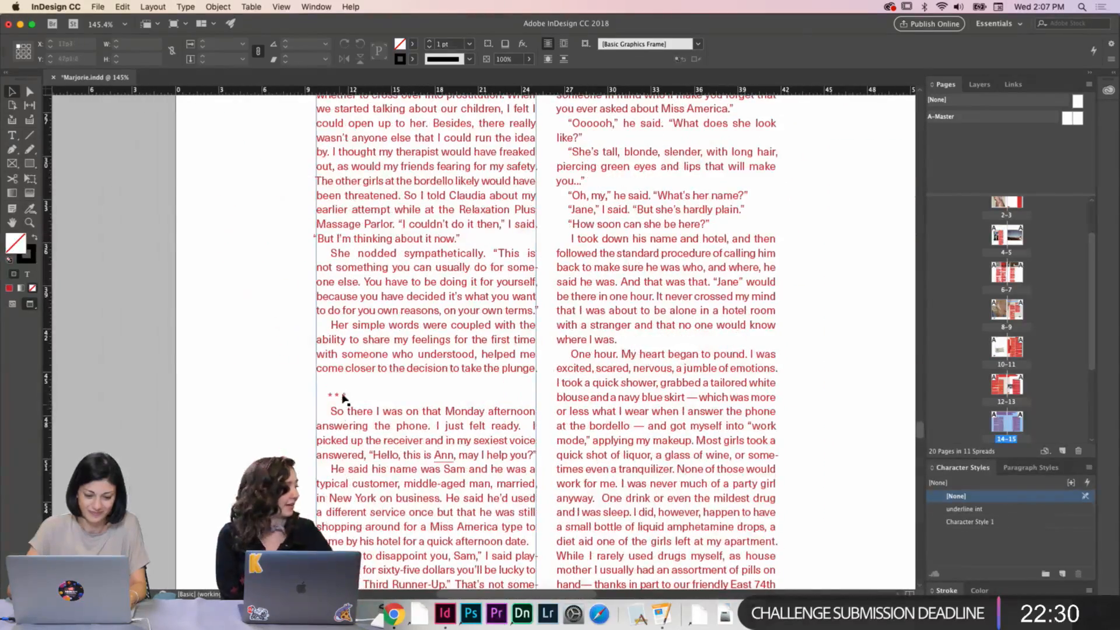
double_click(343, 397)
drag(352, 390, 314, 389)
key(BackSpace)
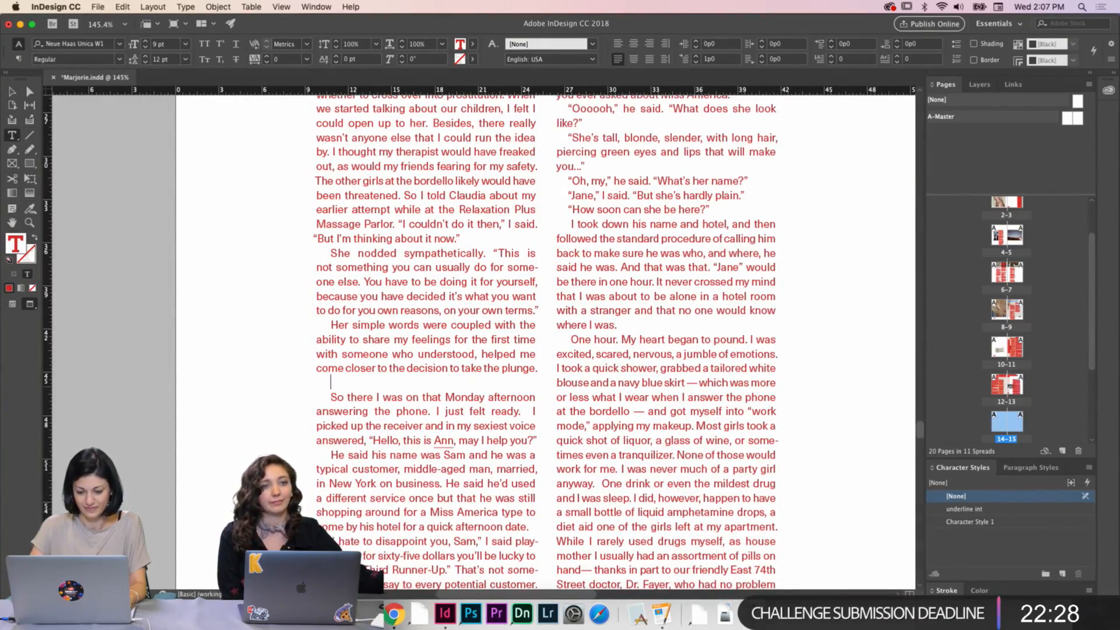
key(BackSpace)
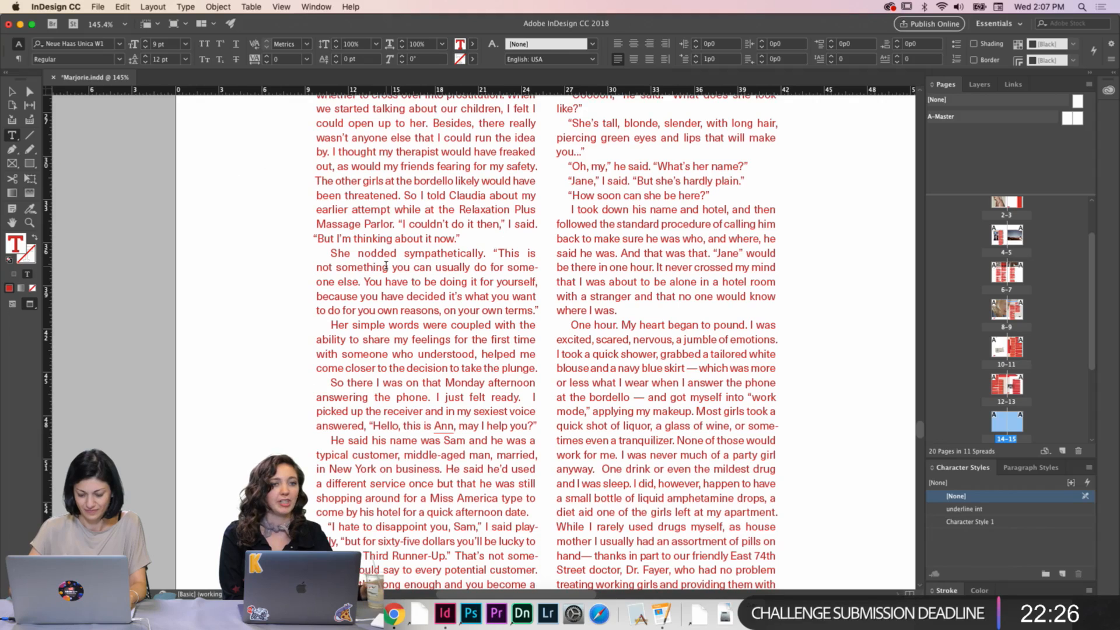
key(Return)
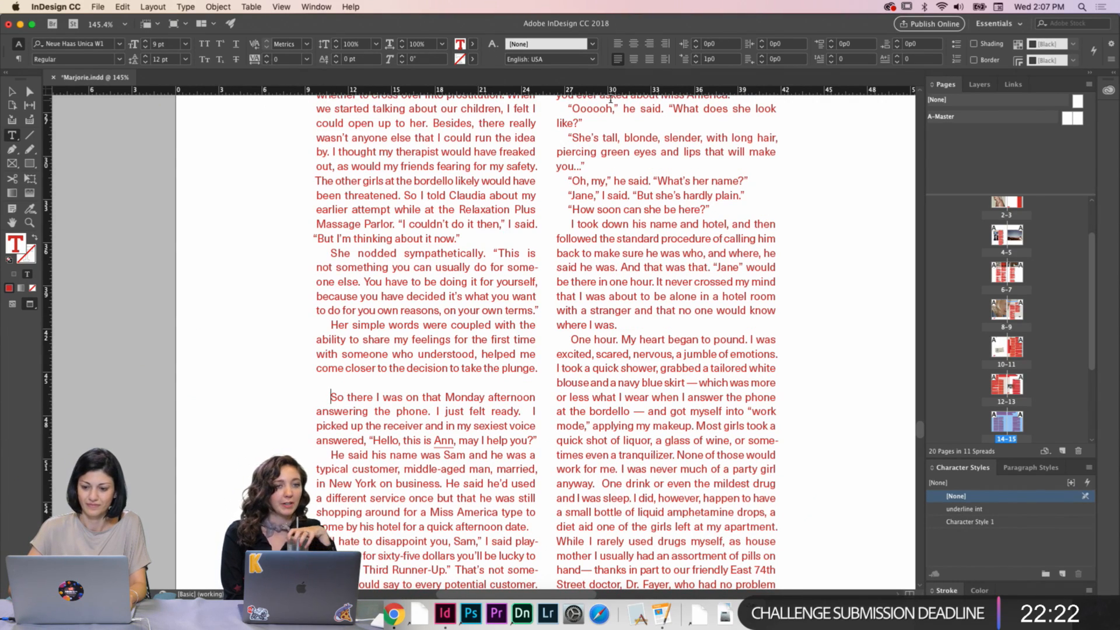
Set the first-line indent of the "So there I was" paragraph to 0
double_click(708, 60)
text(0)
key(Return)
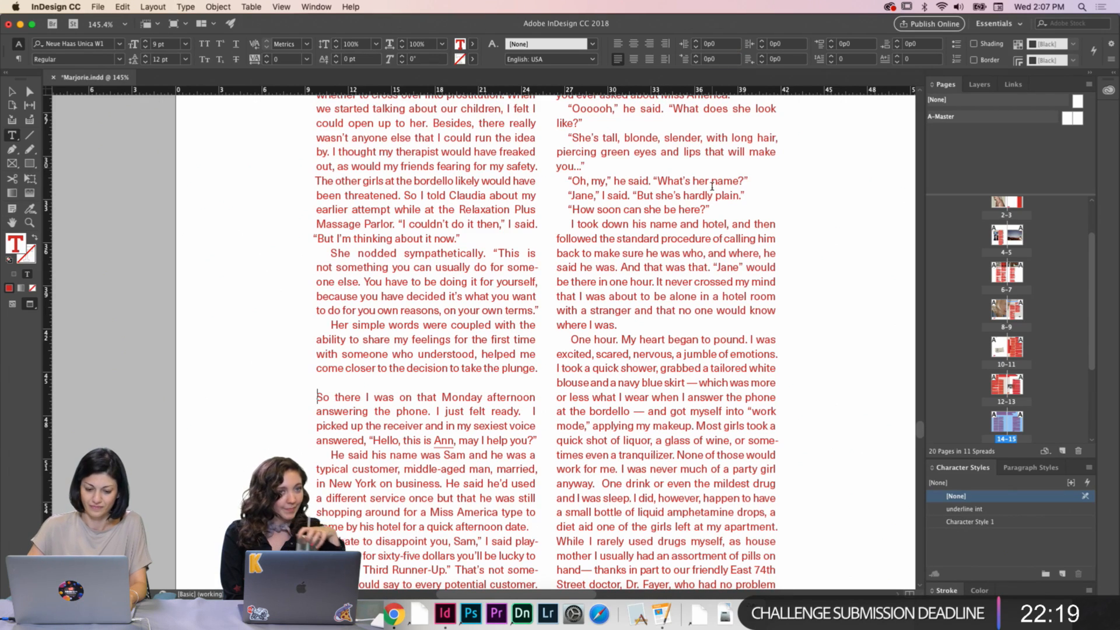
Try deleting the extra space after "I just felt ready." and undo it
click(532, 410)
key(BackSpace)
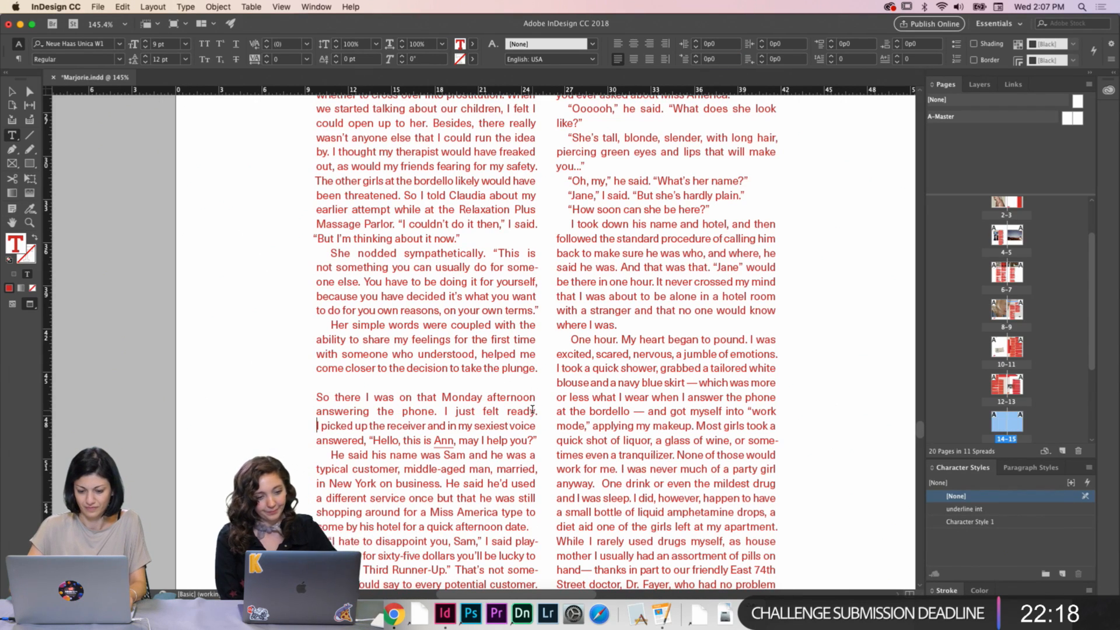
key(super+z)
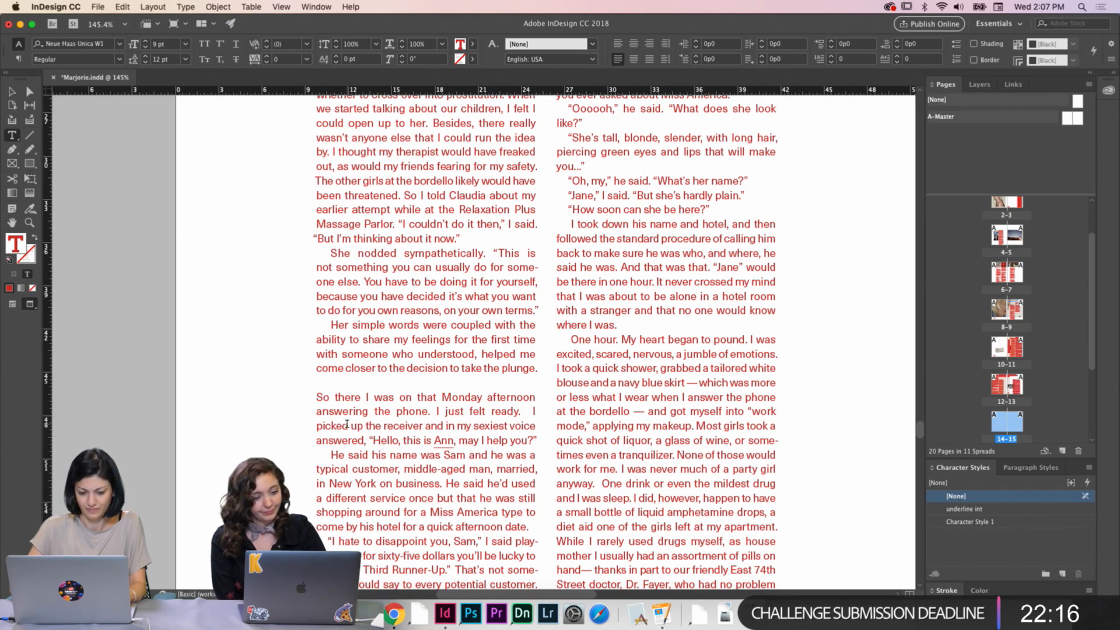
Remove the blank line before "So there I was" and join that paragraph to the one ending in "take the plunge."
scroll(474, 473, right, 6)
scroll(475, 480, down, 3)
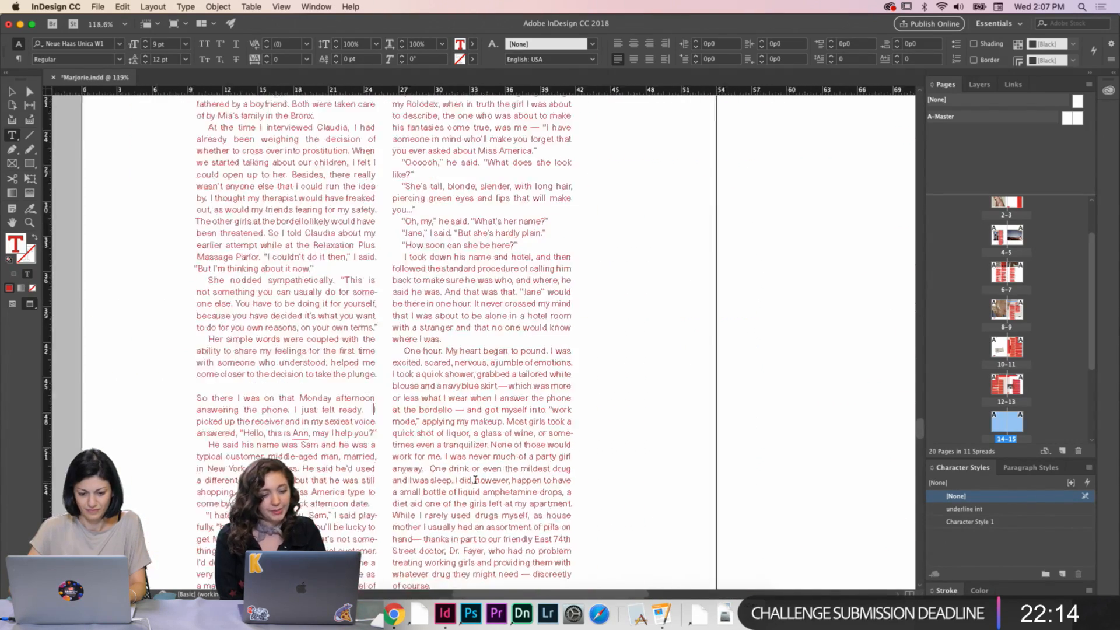
click(280, 422)
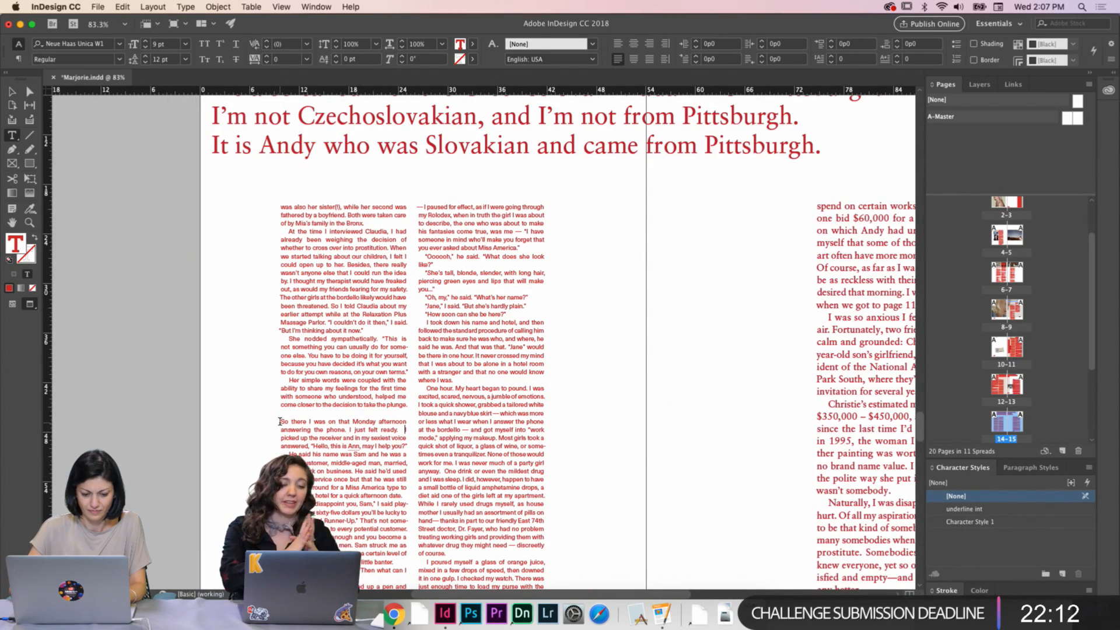
key(BackSpace)
key(BackSpace)
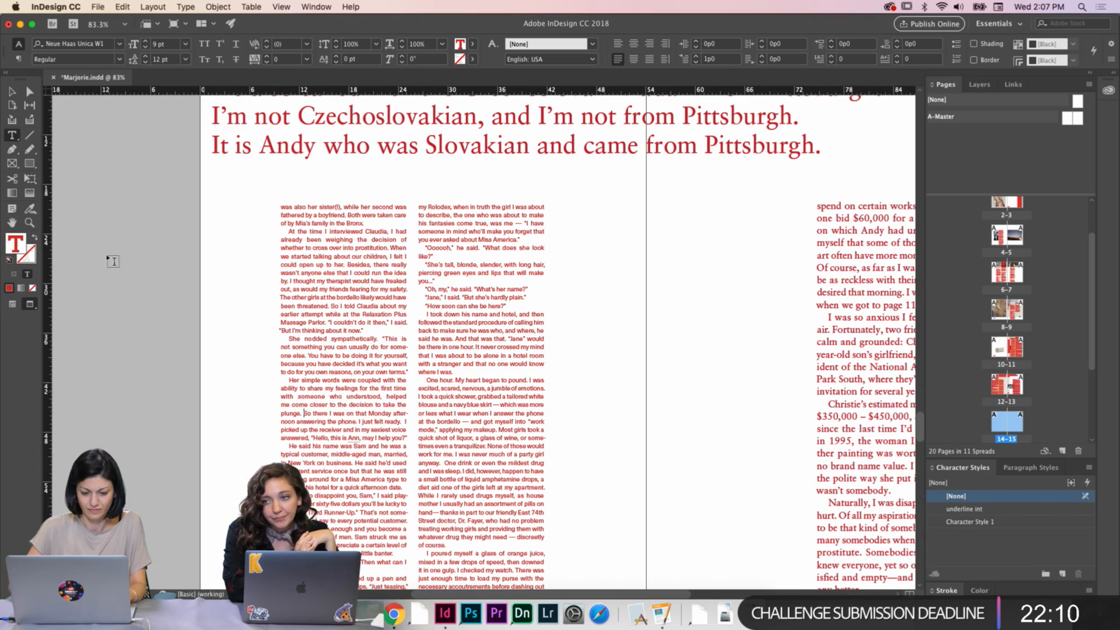
key(Escape)
scroll(385, 353, down, 2)
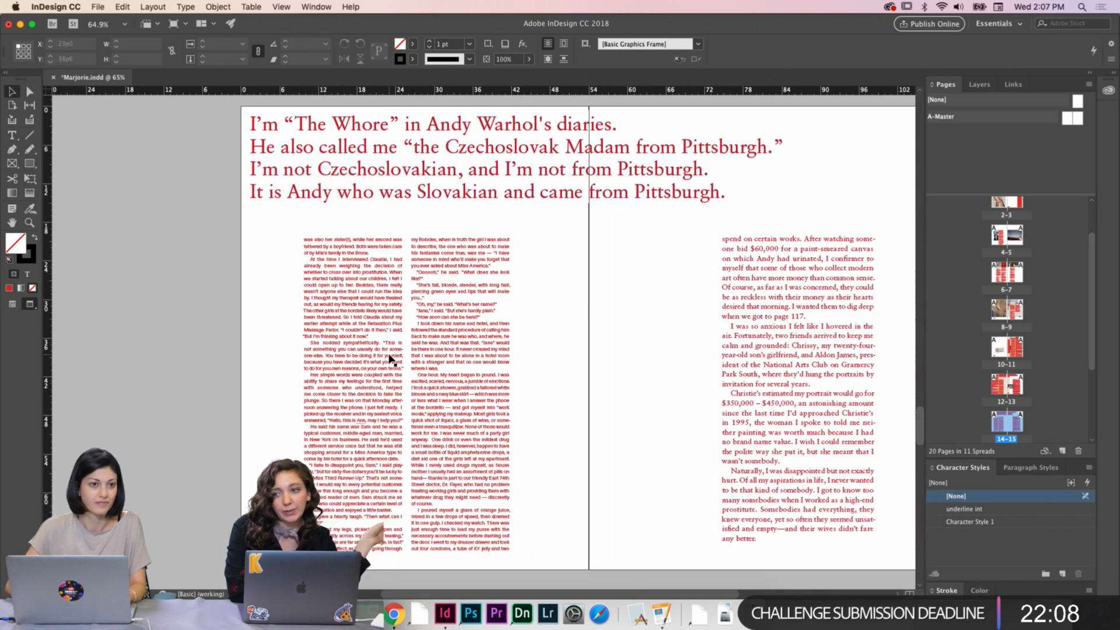
click(455, 360)
scroll(453, 358, down, 3)
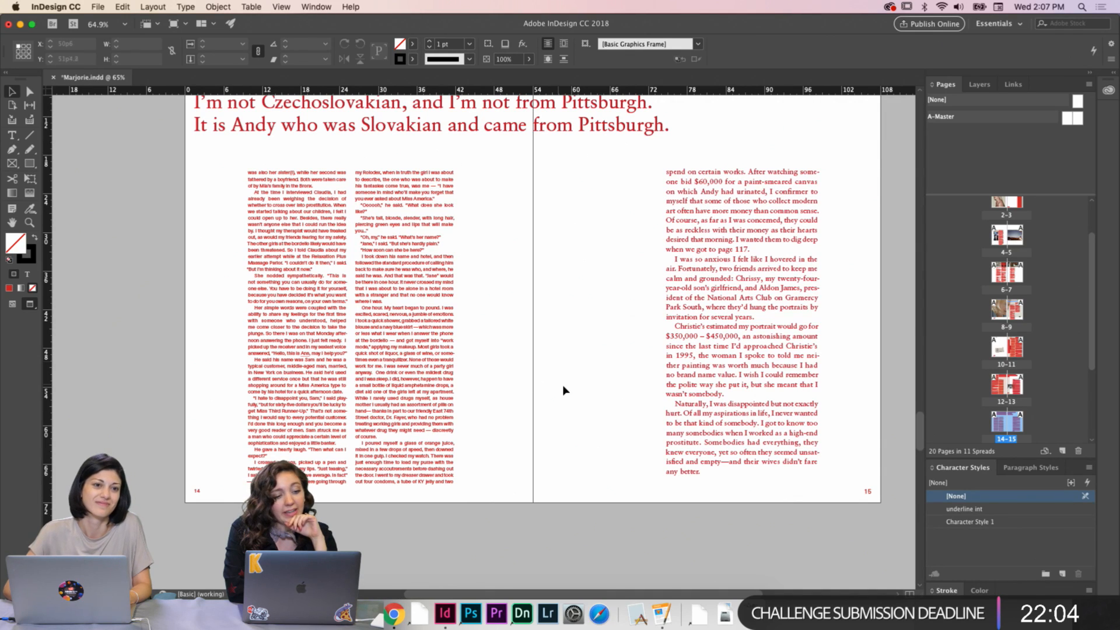
click(401, 378)
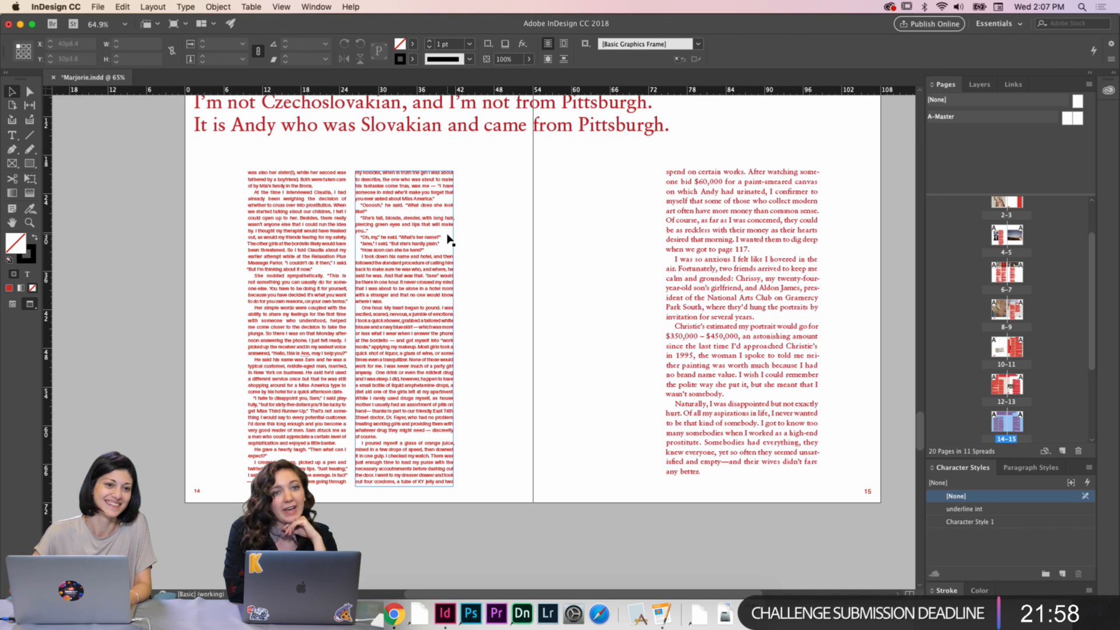
scroll(450, 239, up, 3)
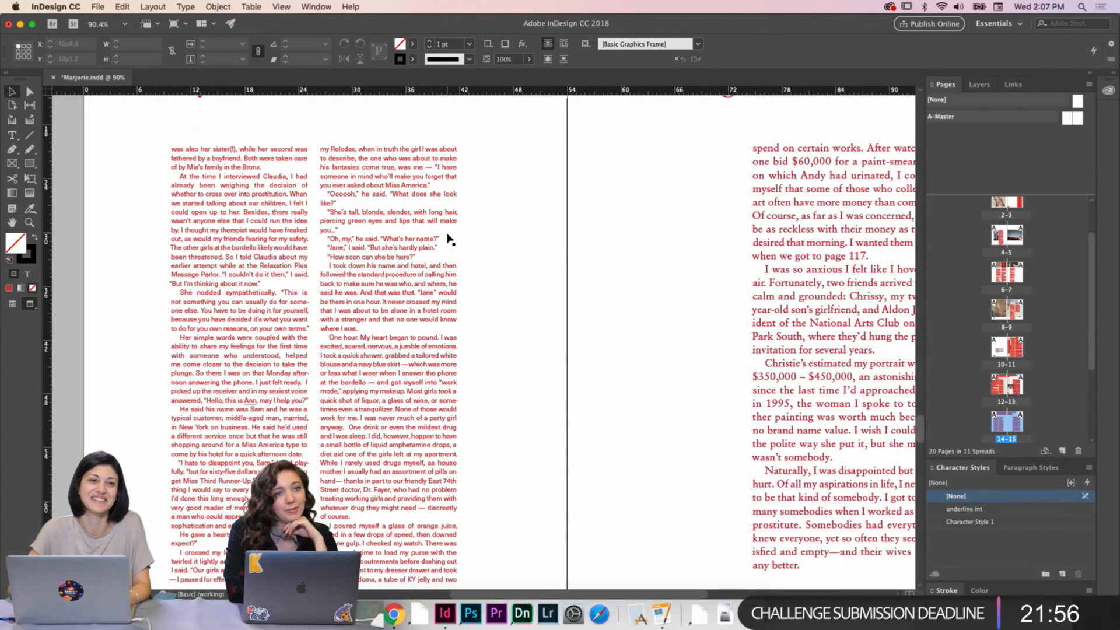
Force line breaks in page 14's first column so the "I" before "picked up the receiver" and before "expect?" starts the next line
scroll(450, 239, down, 5)
scroll(450, 239, left, 2)
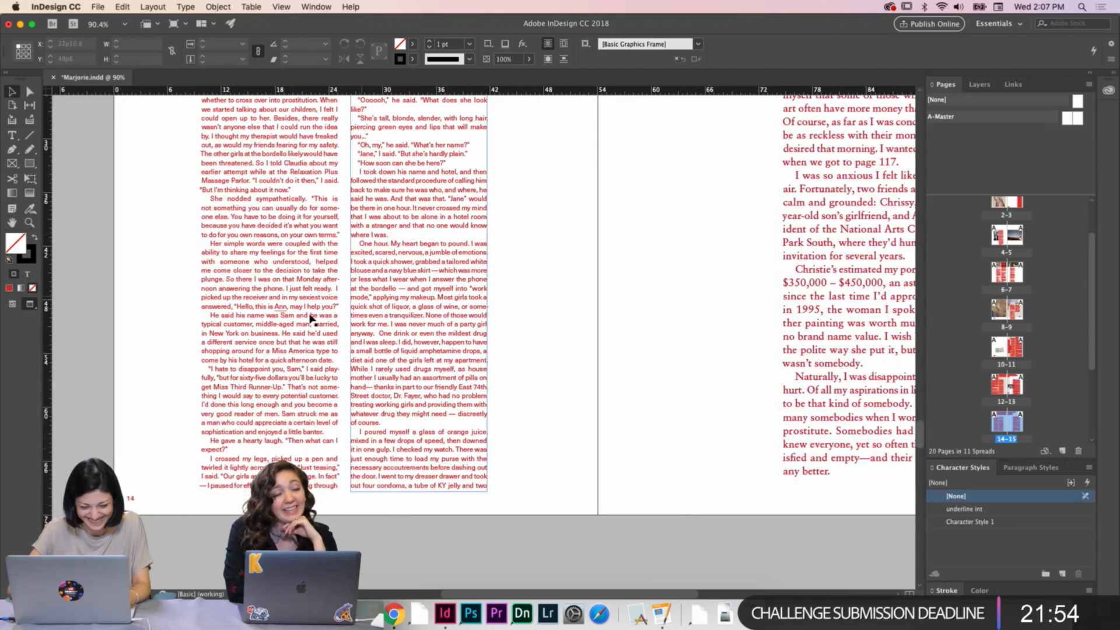
scroll(309, 320, up, 2)
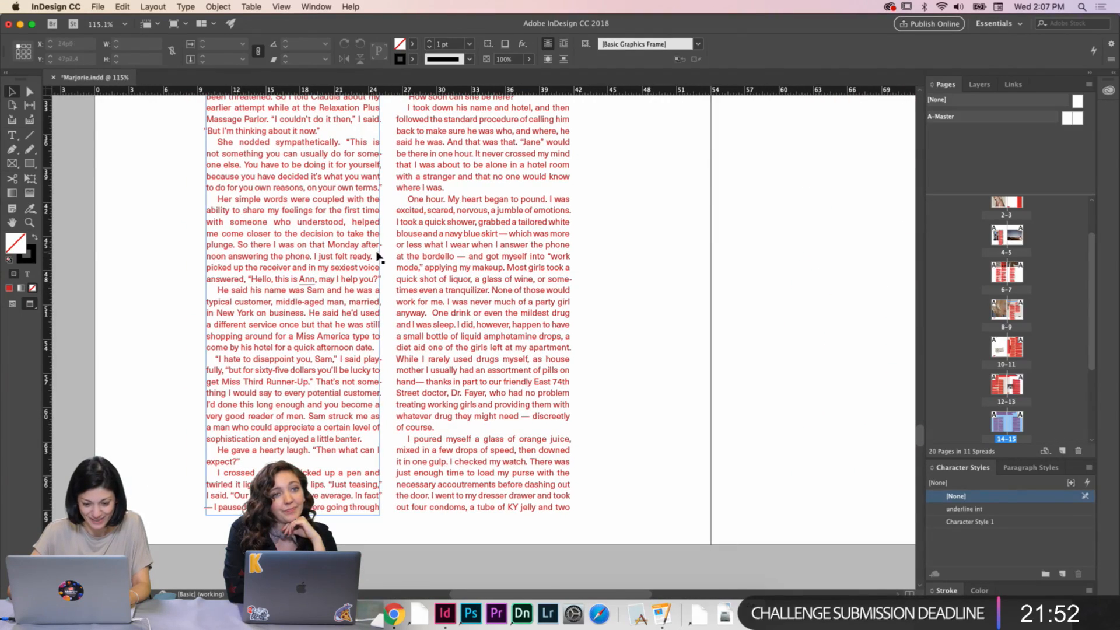
double_click(378, 262)
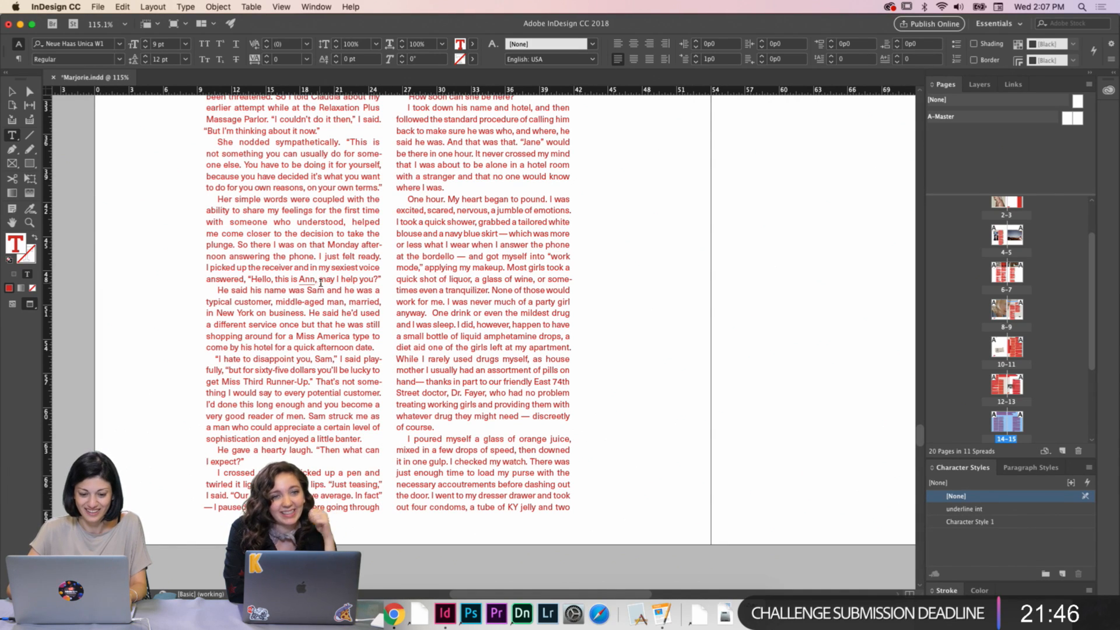
Remove the underline from the name after "Hello, this is" by applying the [None] character style
drag(315, 279, 299, 279)
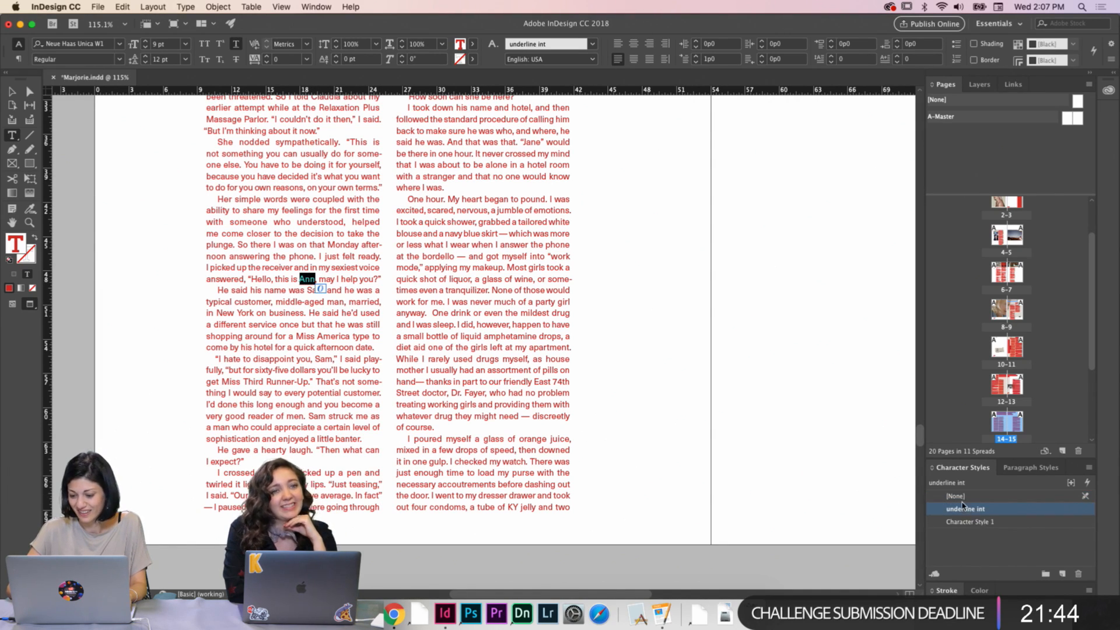
click(957, 496)
Delete the "(!)" after "was also her sister" at the start of page 14's first column
scroll(454, 435, up, 4)
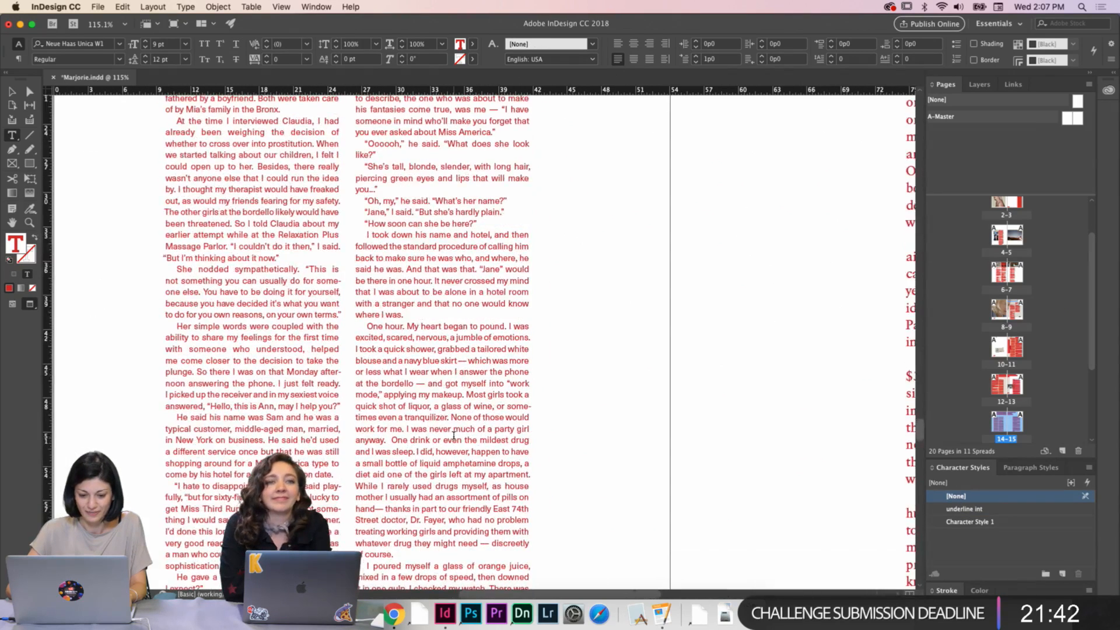
scroll(454, 434, up, 4)
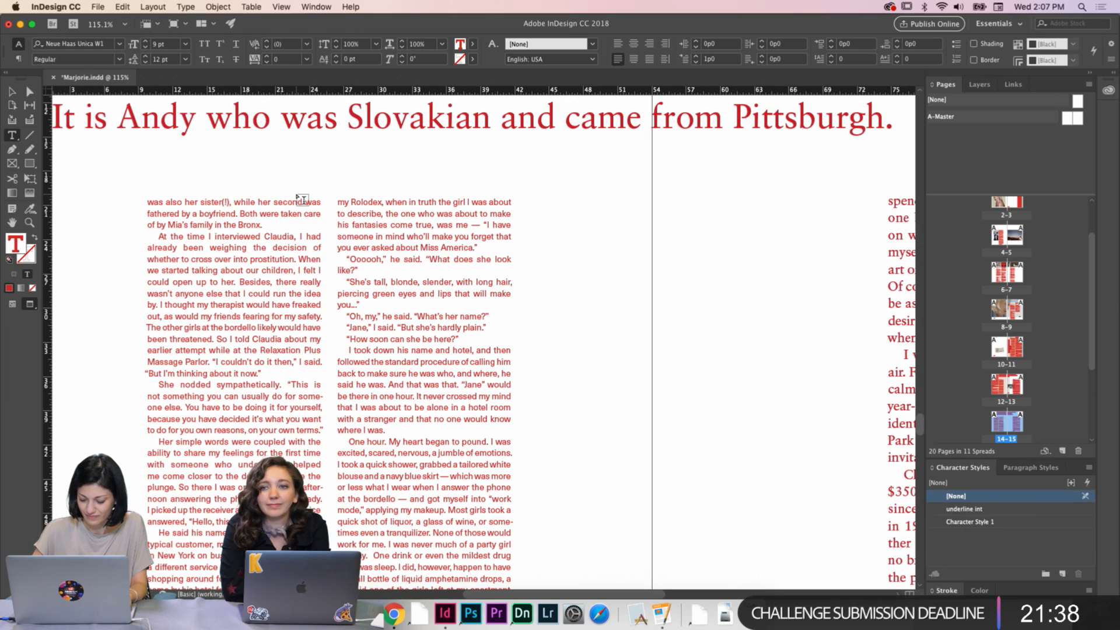
key(BackSpace)
key(BackSpace)
key(BackSpace)
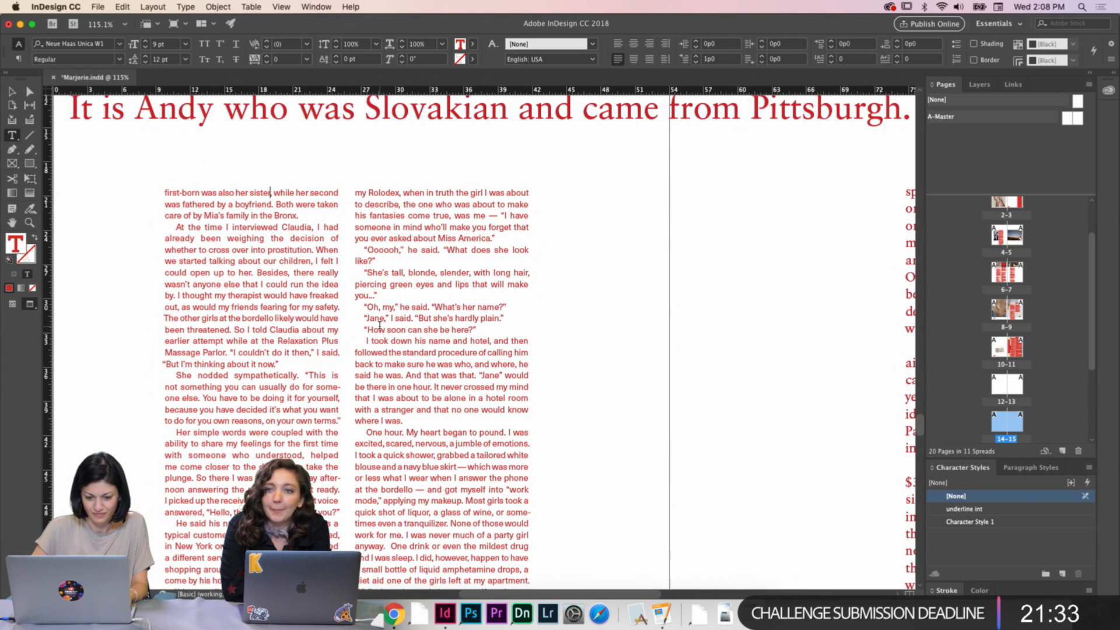
Force a line break after "about our children, I felt" so that "I could open up to her" begins the next line
key(super+alt+0)
click(11, 92)
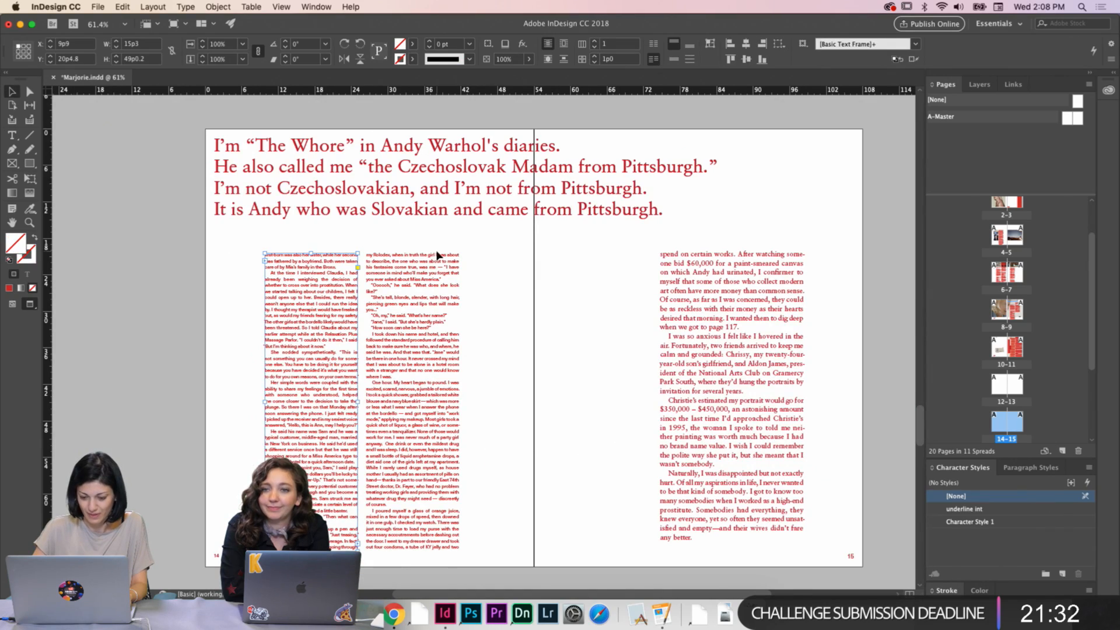
scroll(438, 253, down, 1)
click(562, 284)
scroll(411, 292, up, 7)
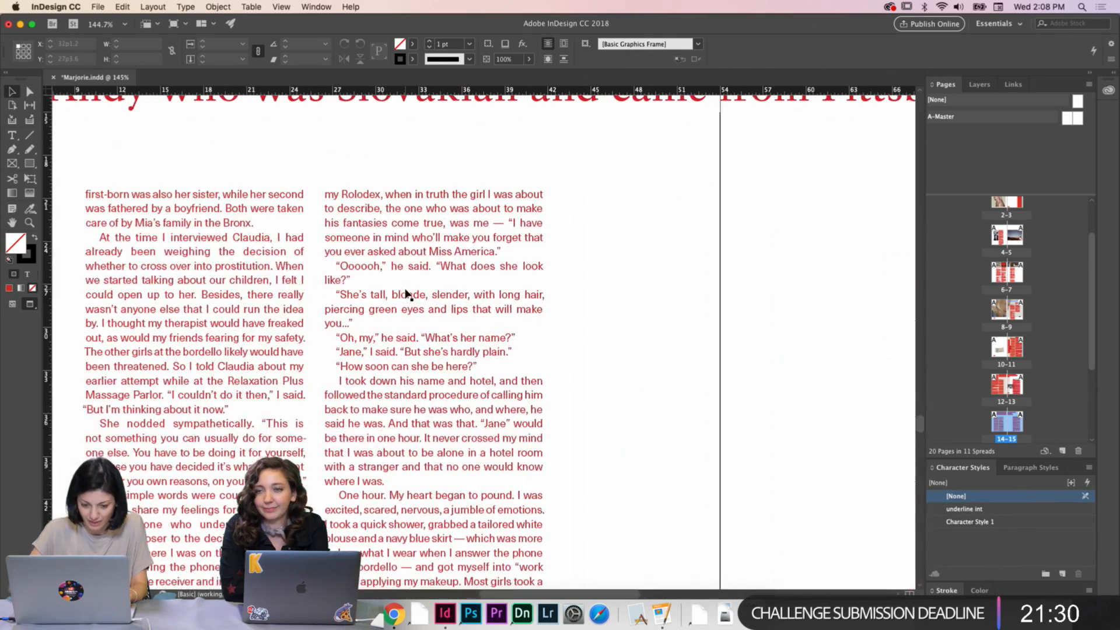
double_click(309, 291)
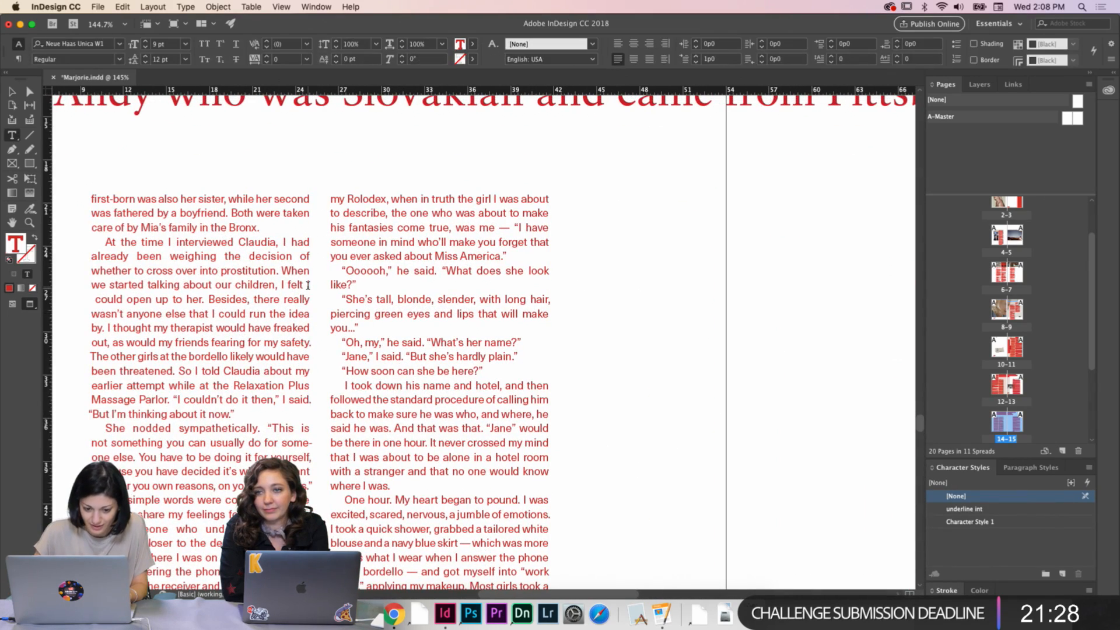
key(BackSpace)
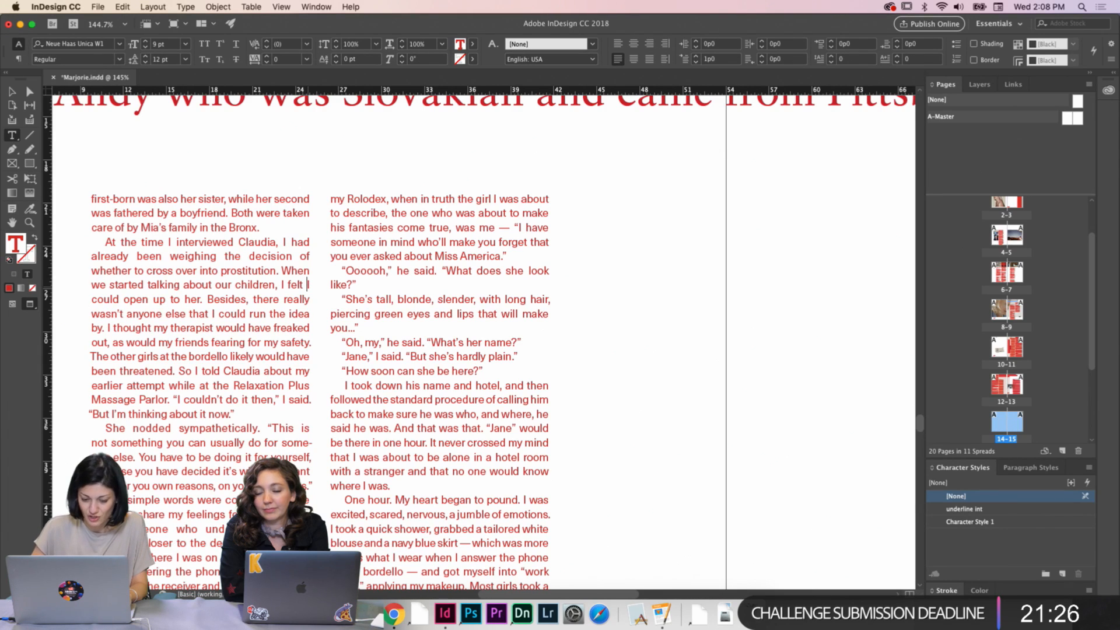
key(shift+Return)
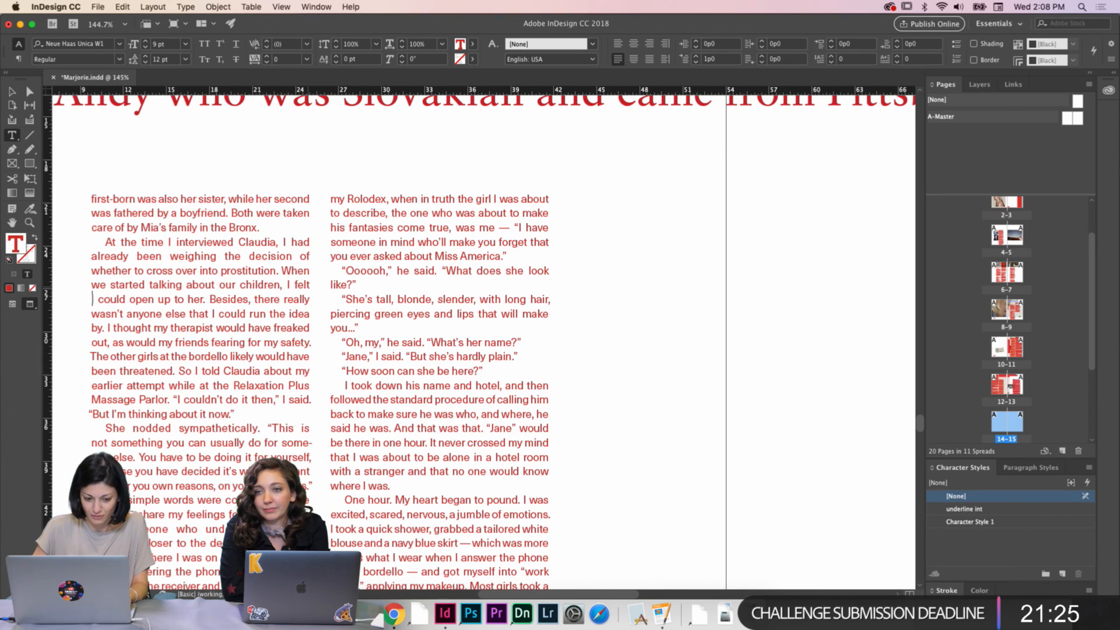
click(12, 91)
click(563, 319)
click(399, 287)
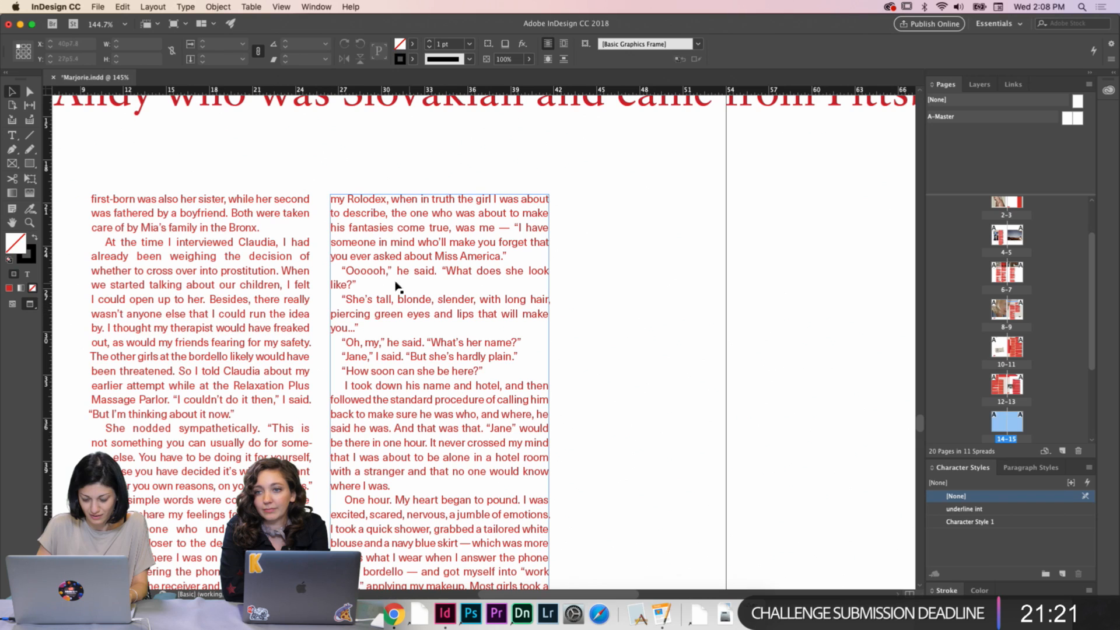
Remove the spaces around the em dash between "was me" and "I have someone in mind" in the second column
double_click(374, 285)
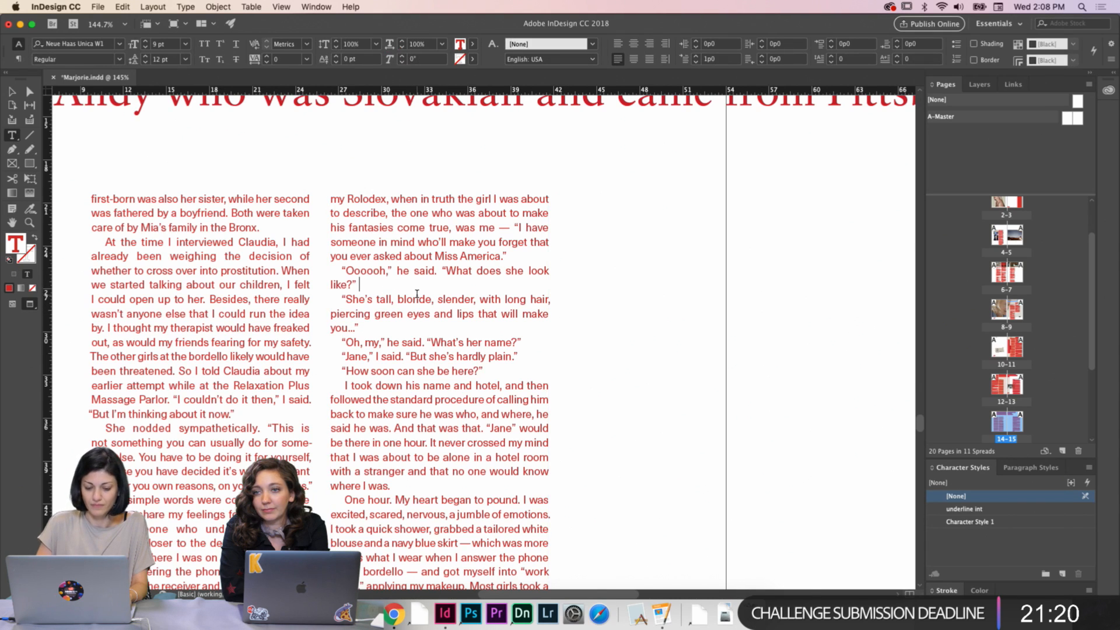
key(super+alt+0)
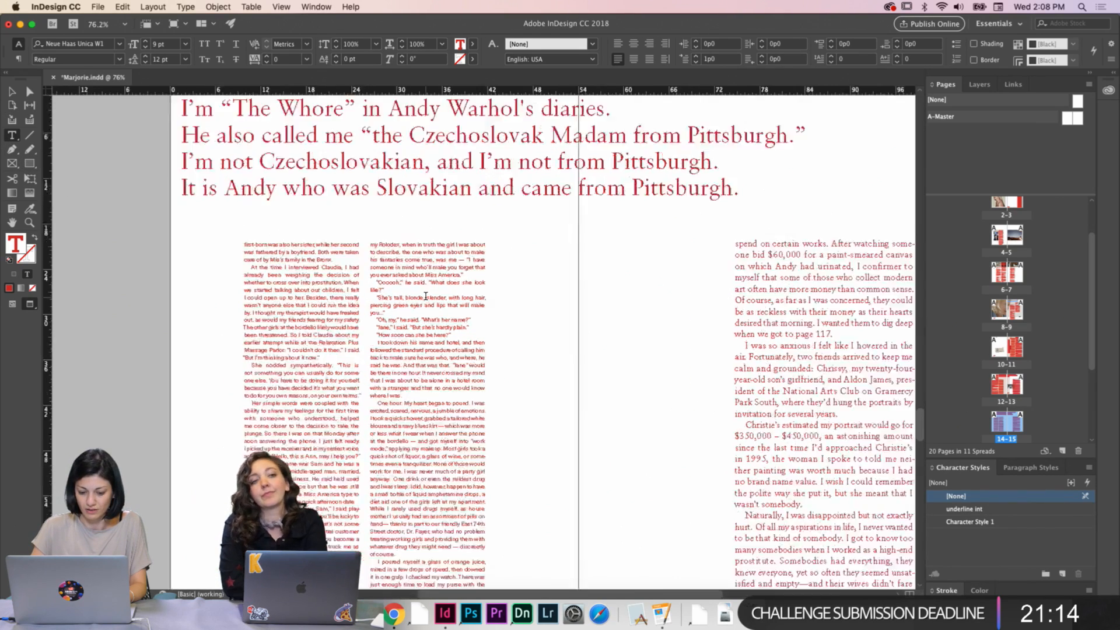
scroll(425, 297, up, 3)
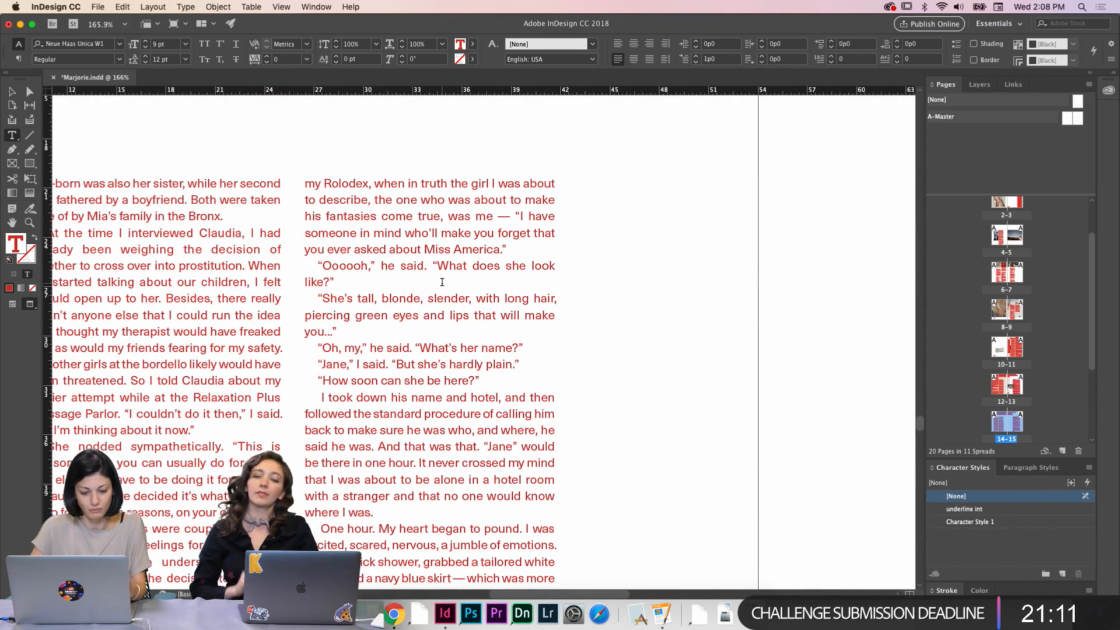
shift+click(317, 266)
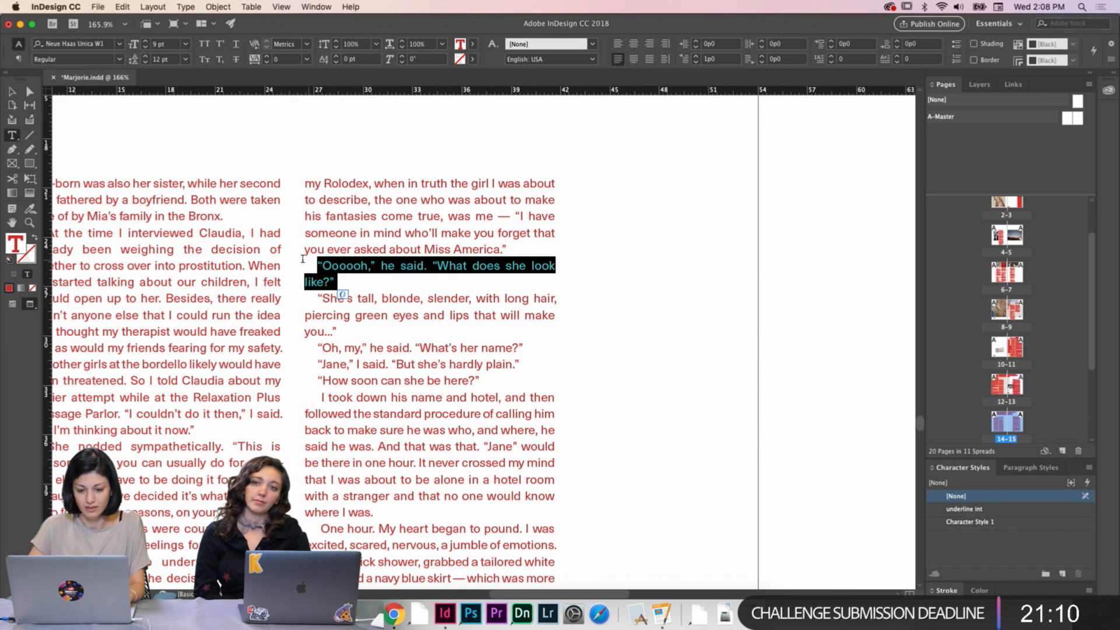
click(514, 216)
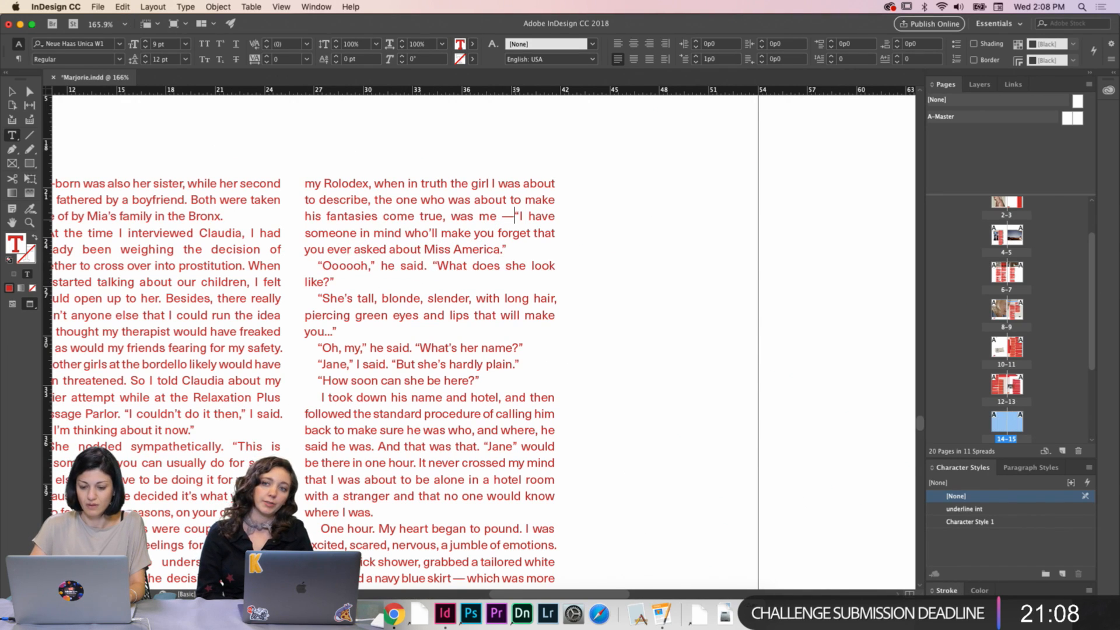
key(BackSpace)
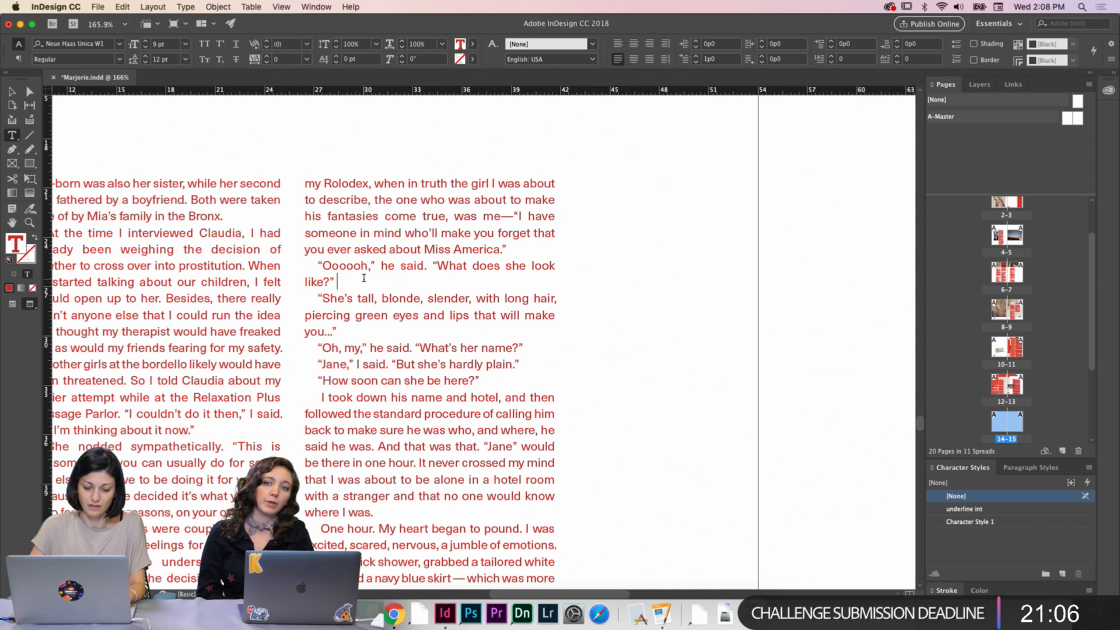
Set the font size of the "Ooooh," he said paragraph to 8.9 pt
drag(364, 278, 291, 264)
drag(169, 44, 77, 43)
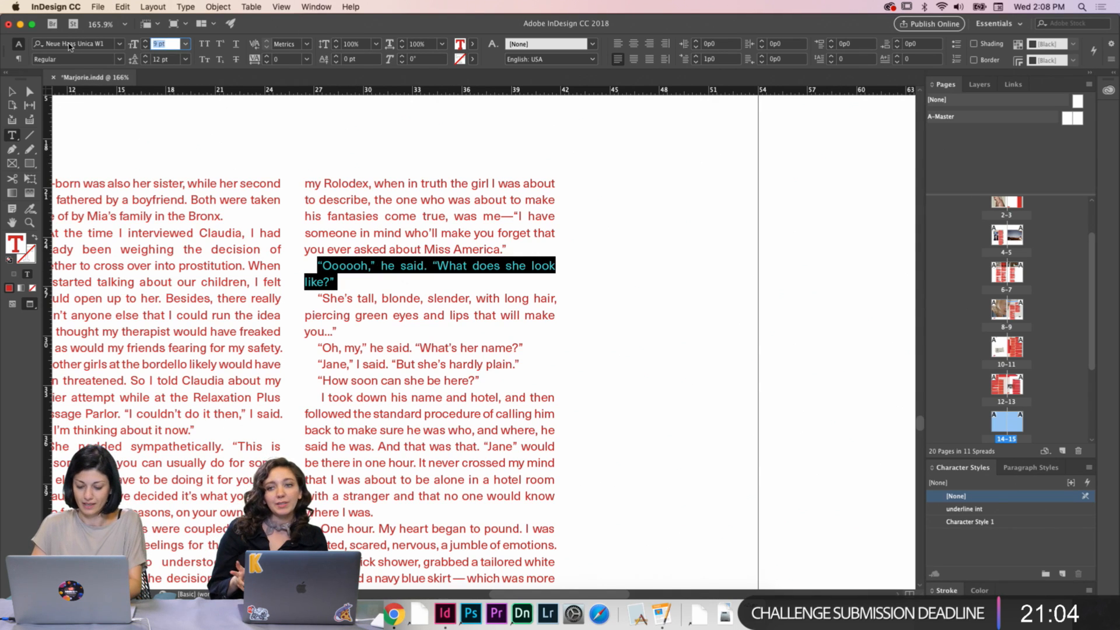
text(8.9)
key(Return)
click(341, 321)
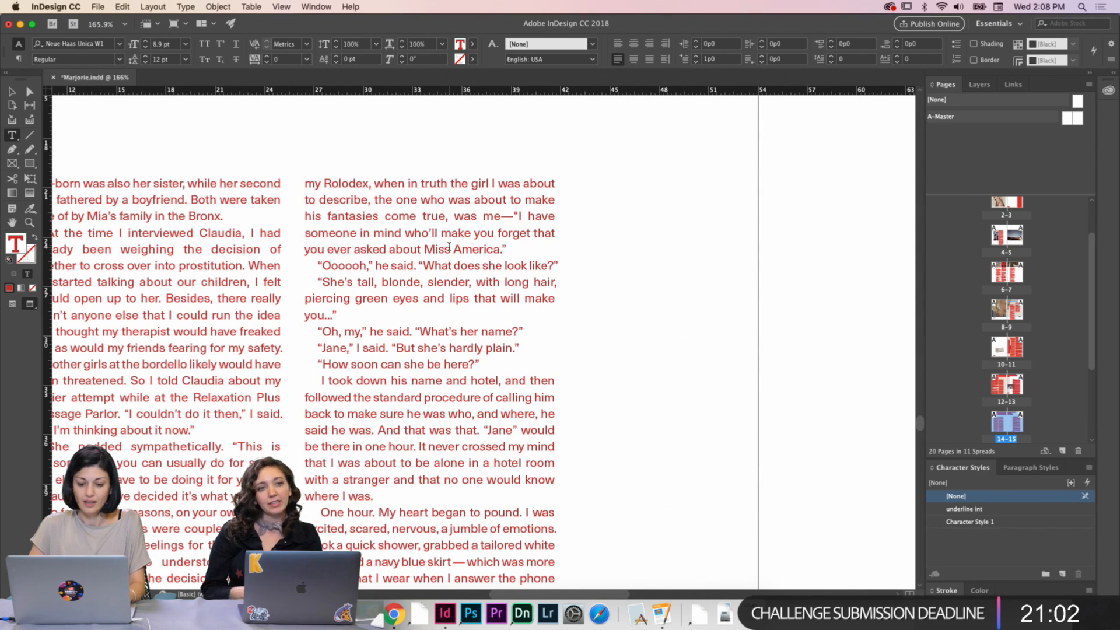
drag(343, 312, 305, 315)
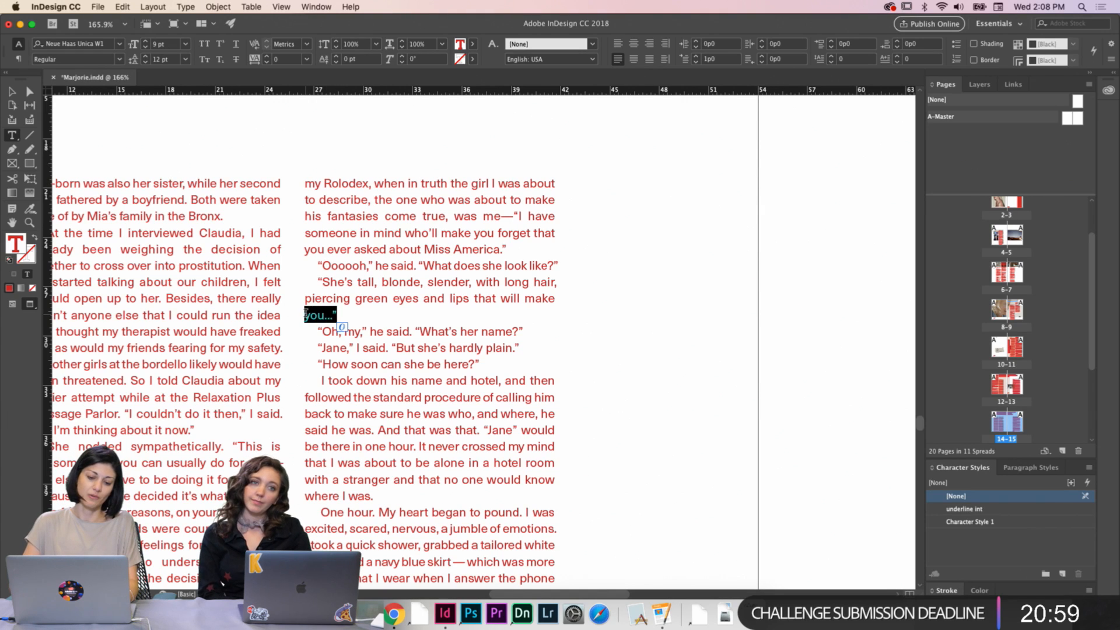
click(399, 381)
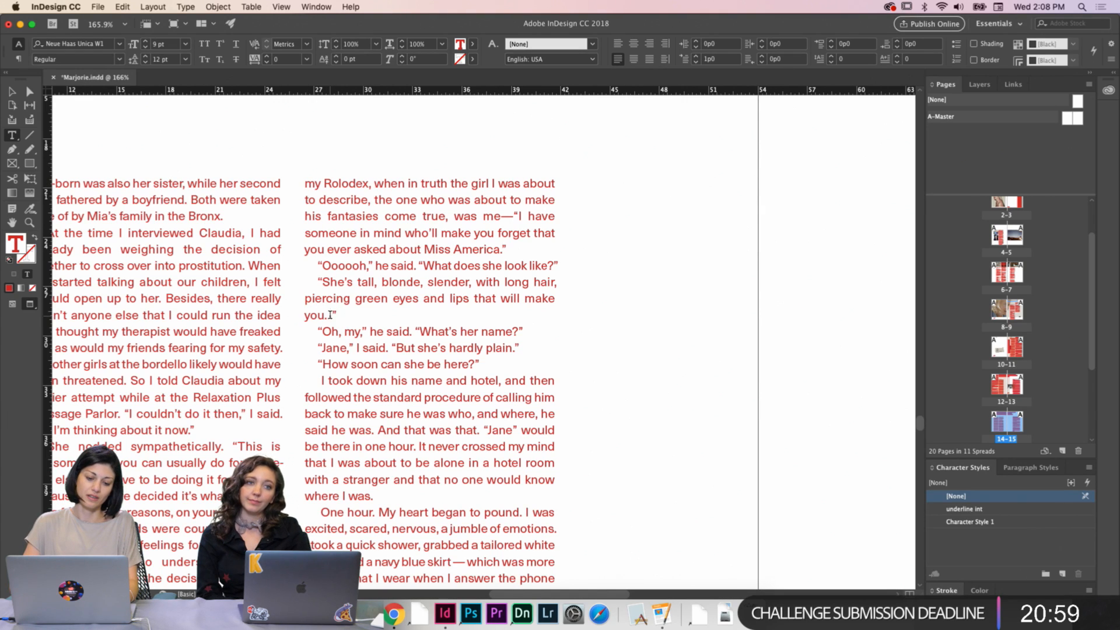
click(474, 331)
text(a)
key(BackSpace)
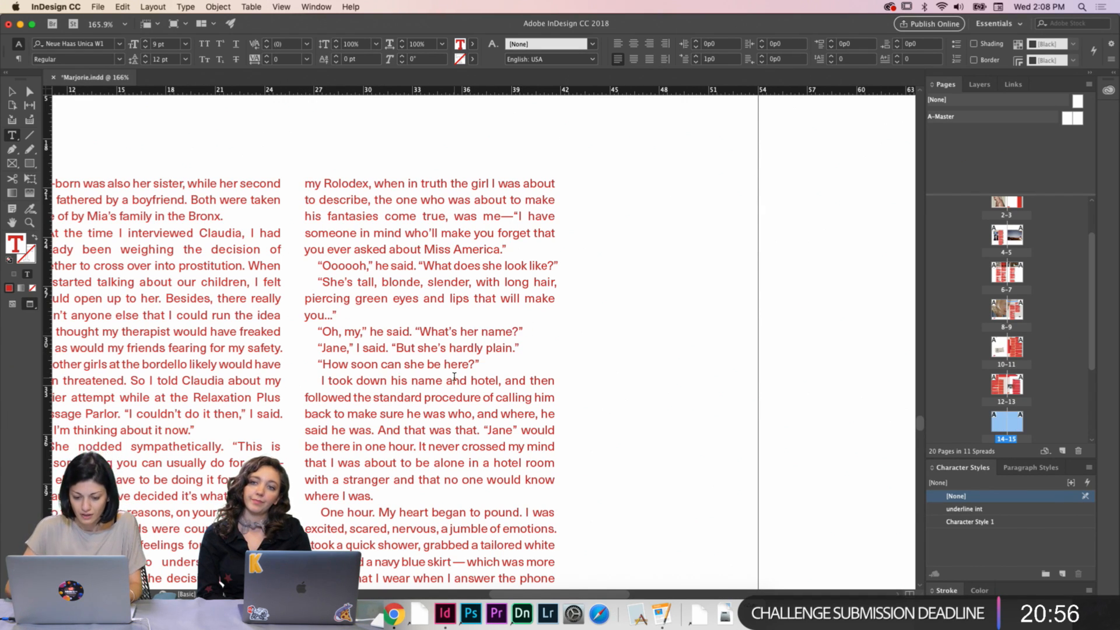
Check the Optical Margin Alignment setting for the entire story text, then close the Story settings
scroll(454, 376, left, 6)
scroll(454, 376, down, 2)
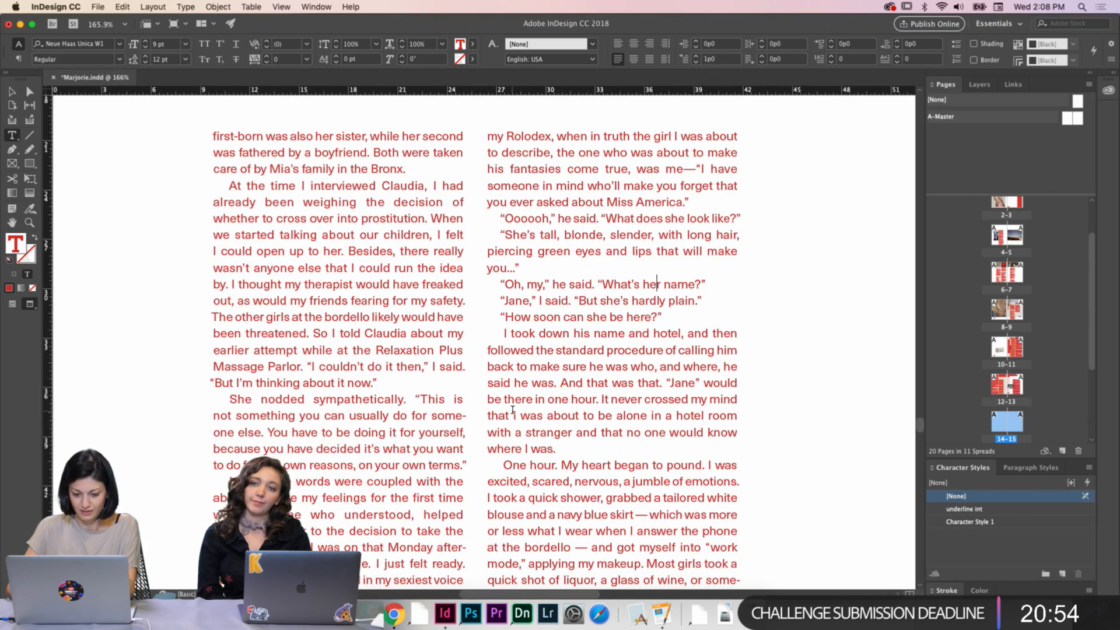
scroll(512, 410, down, 15)
scroll(512, 409, right, 4)
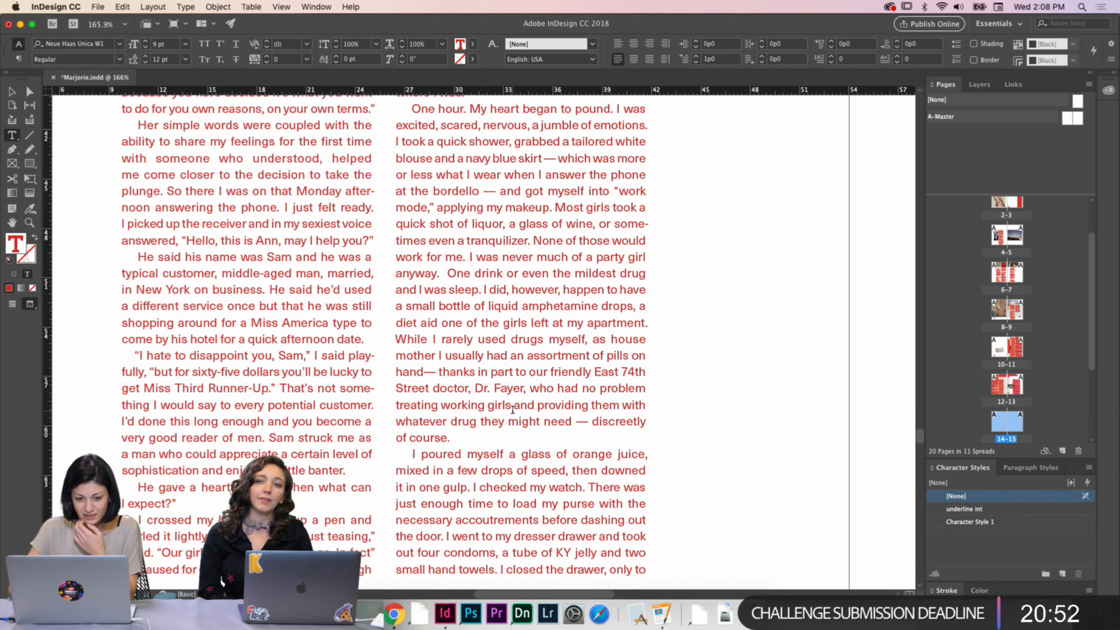
key(super+a)
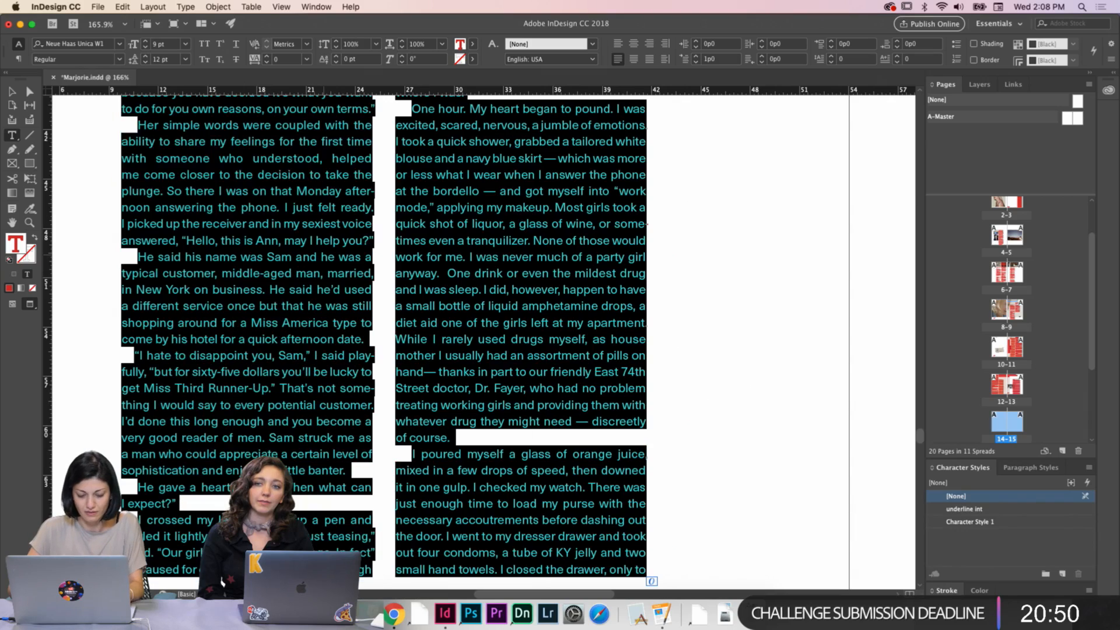
click(185, 7)
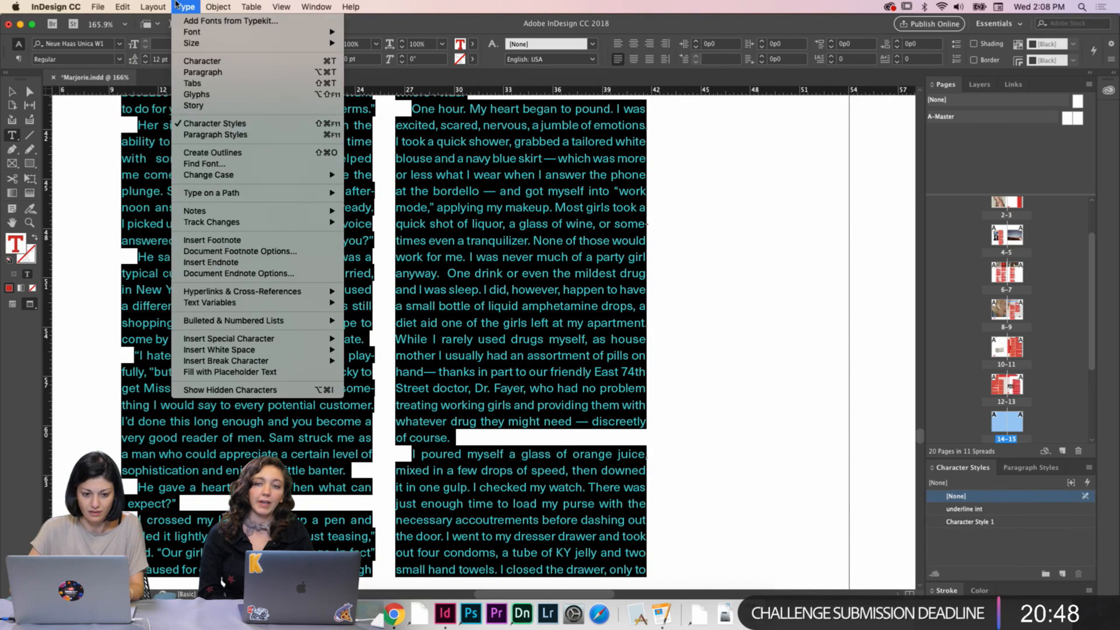
click(206, 106)
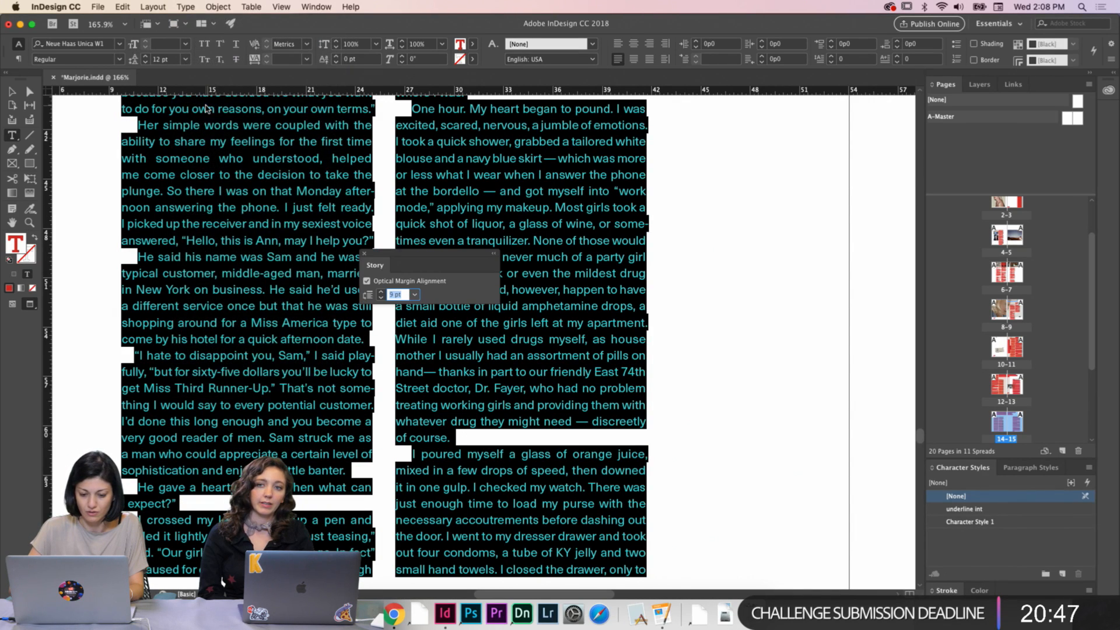
click(365, 255)
click(502, 264)
Force a line break after "liquid amphetamine drops," in the second column so that "a diet aid" starts the next line
scroll(576, 272, right, 4)
scroll(576, 272, up, 3)
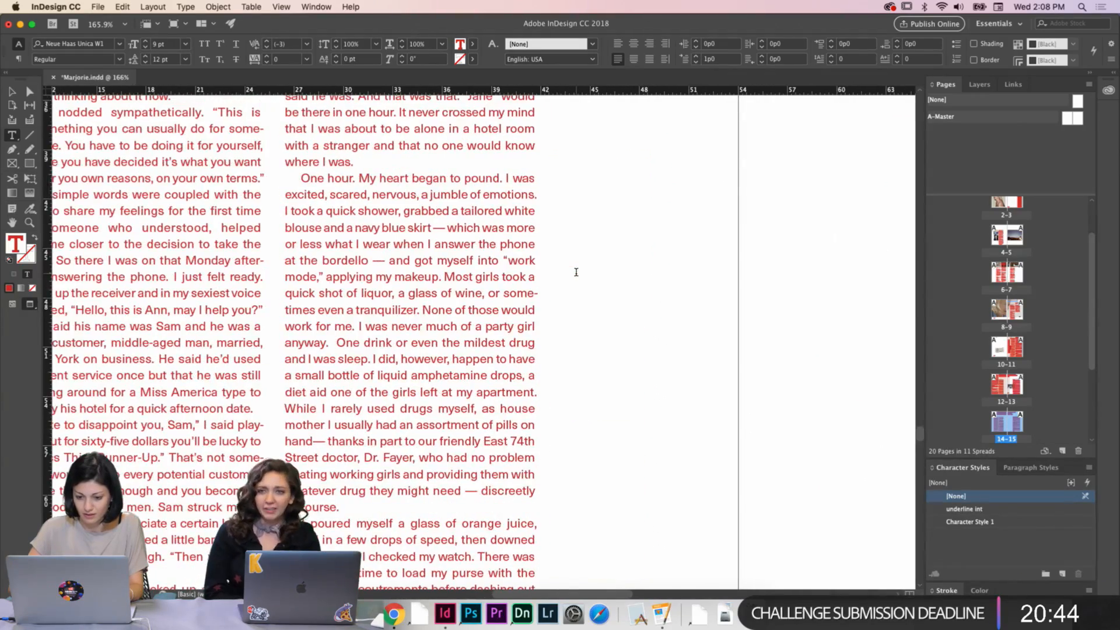
scroll(514, 272, left, 3)
scroll(513, 272, down, 1)
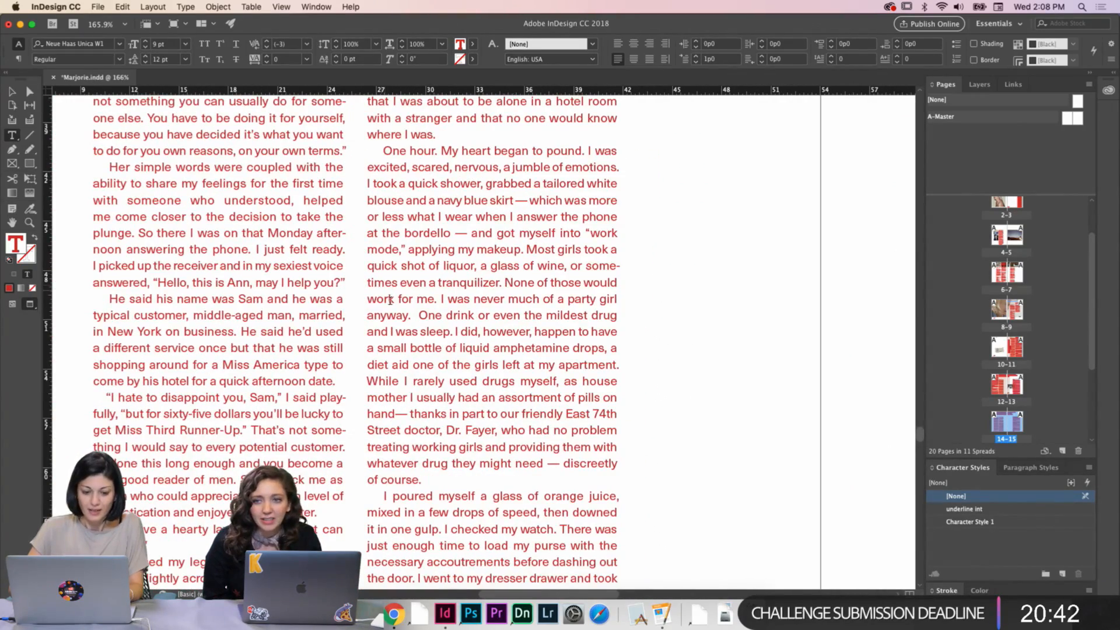
scroll(390, 300, down, 4)
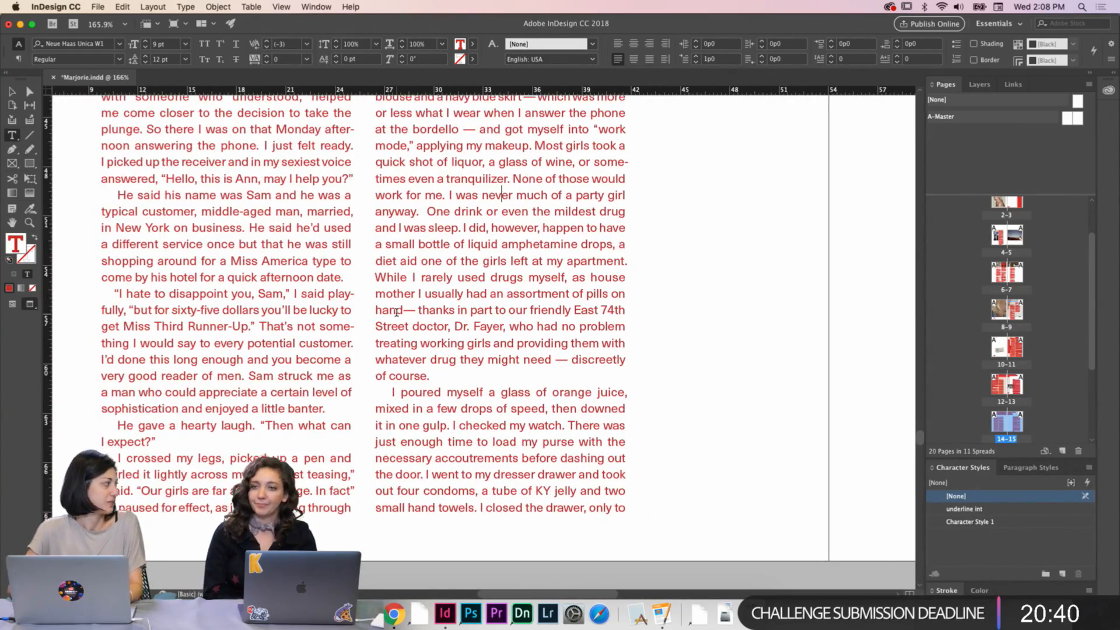
scroll(512, 306, up, 1)
scroll(512, 307, right, 1)
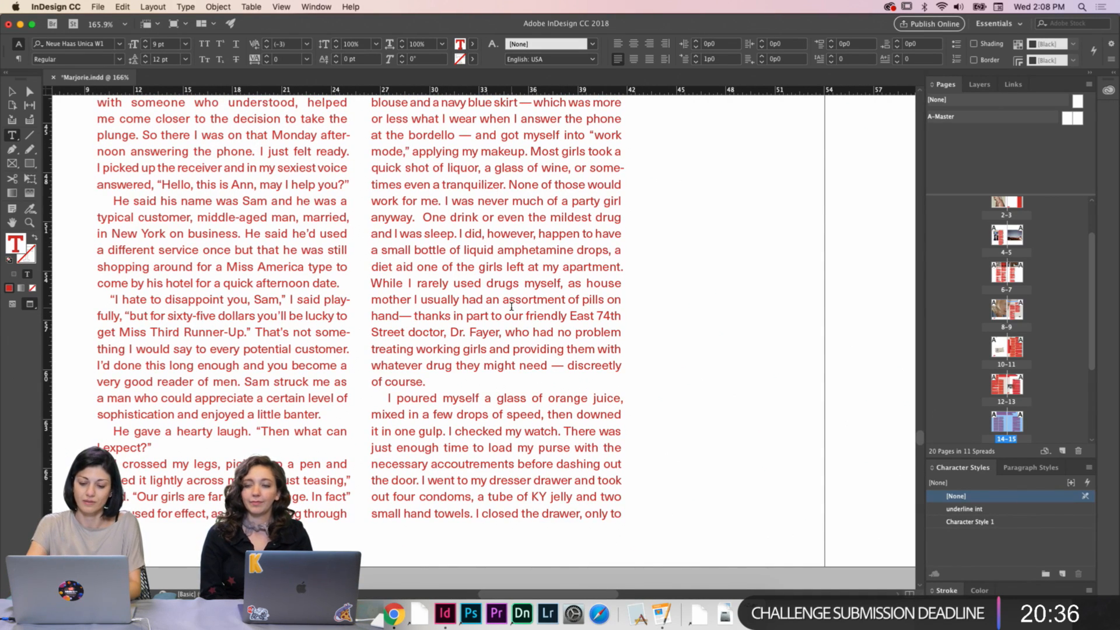
drag(578, 250, 616, 250)
click(615, 250)
key(shift+Return)
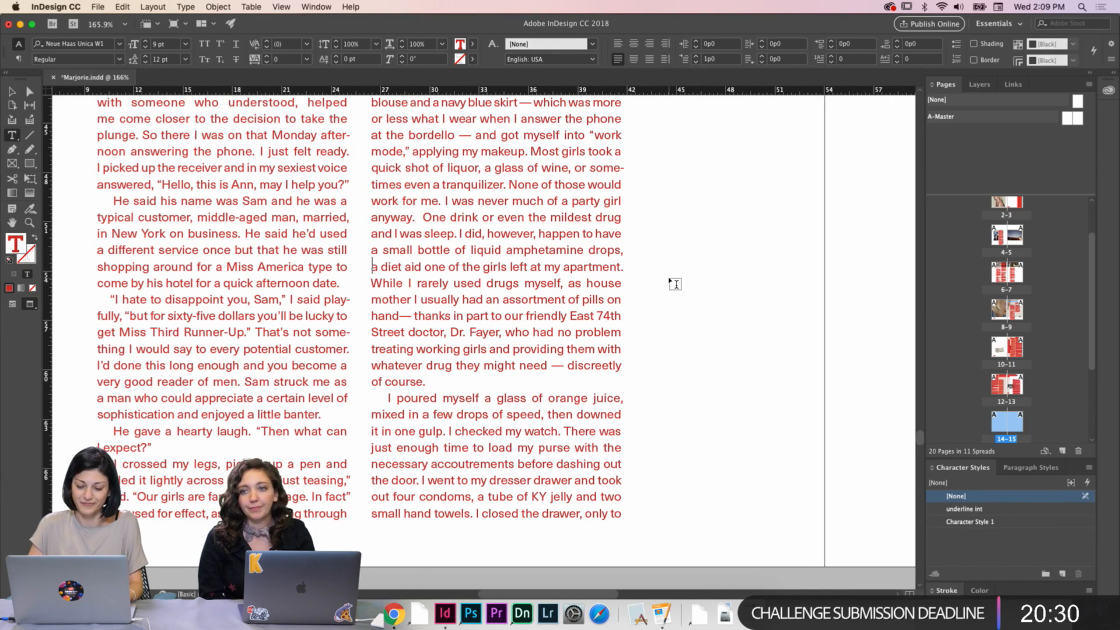
scroll(647, 285, down, 4)
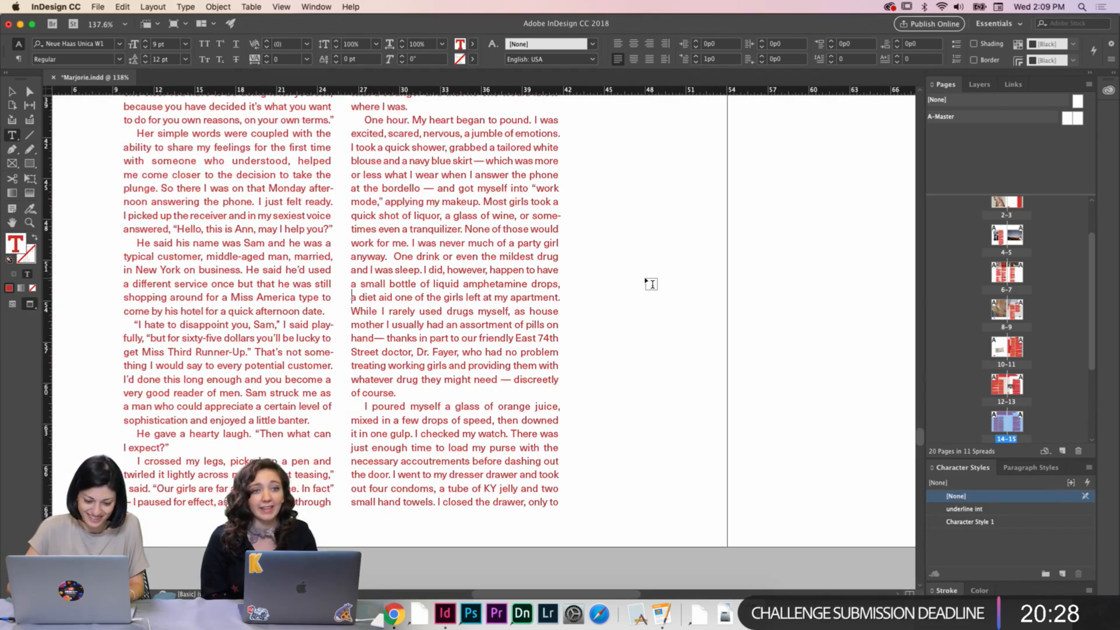
Review both narrow story columns on page 14 for stranded words and loose lines
scroll(648, 285, up, 3)
scroll(485, 354, up, 4)
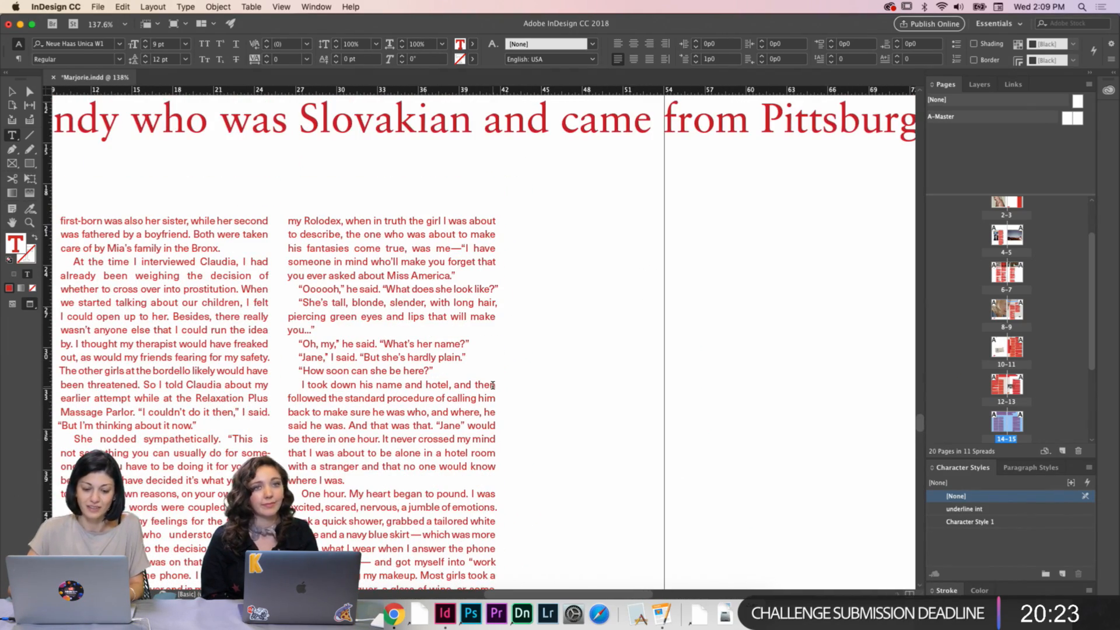
scroll(492, 385, up, 3)
scroll(453, 379, up, 3)
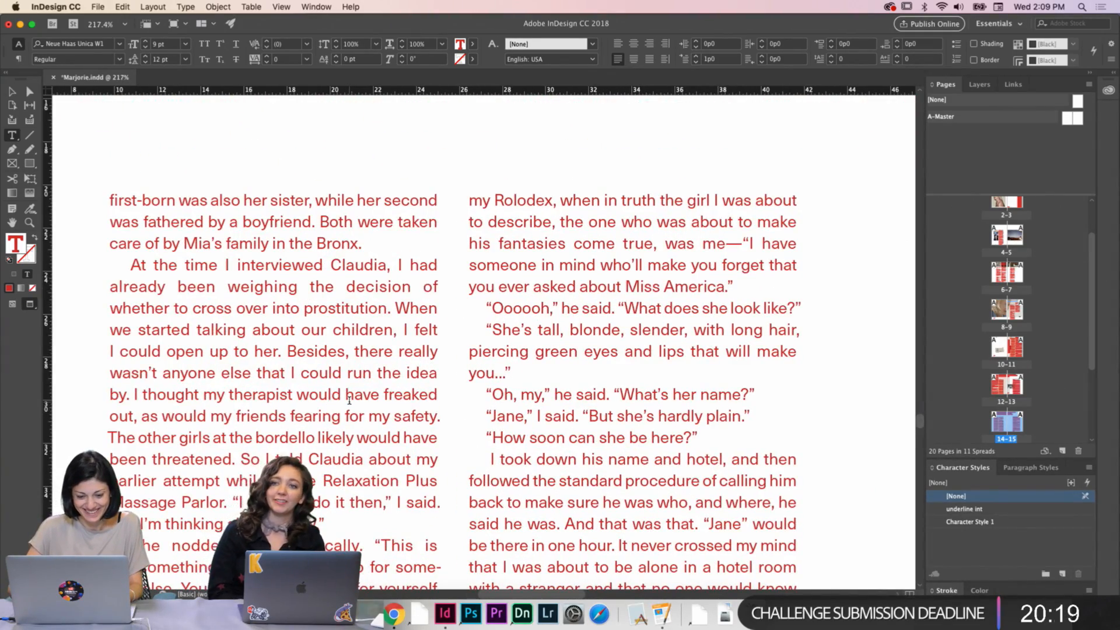
scroll(310, 386, down, 4)
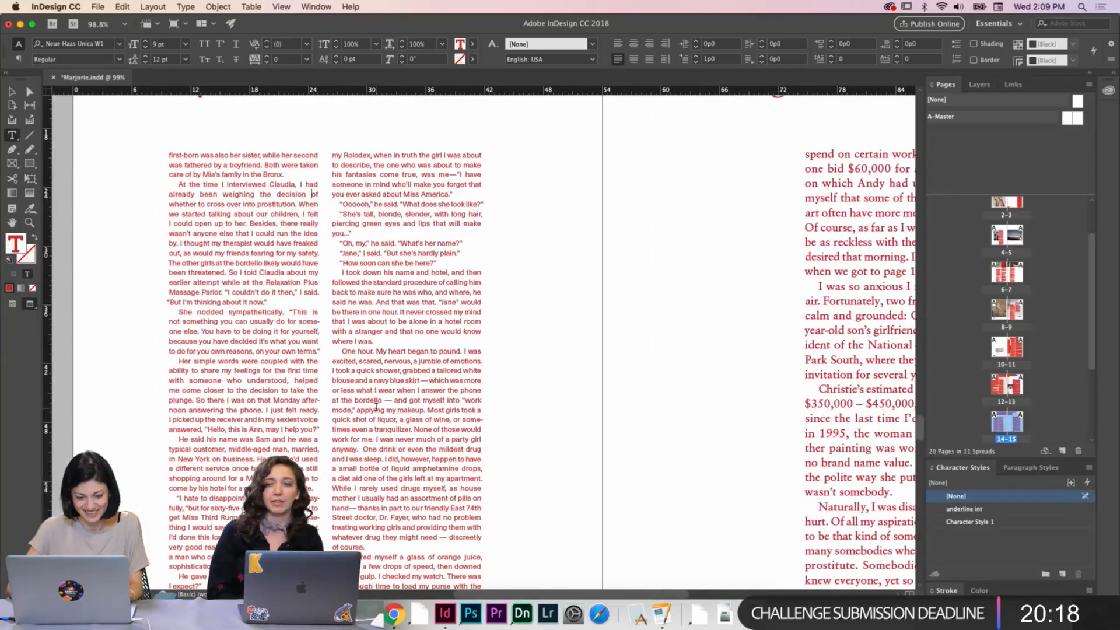
click(12, 92)
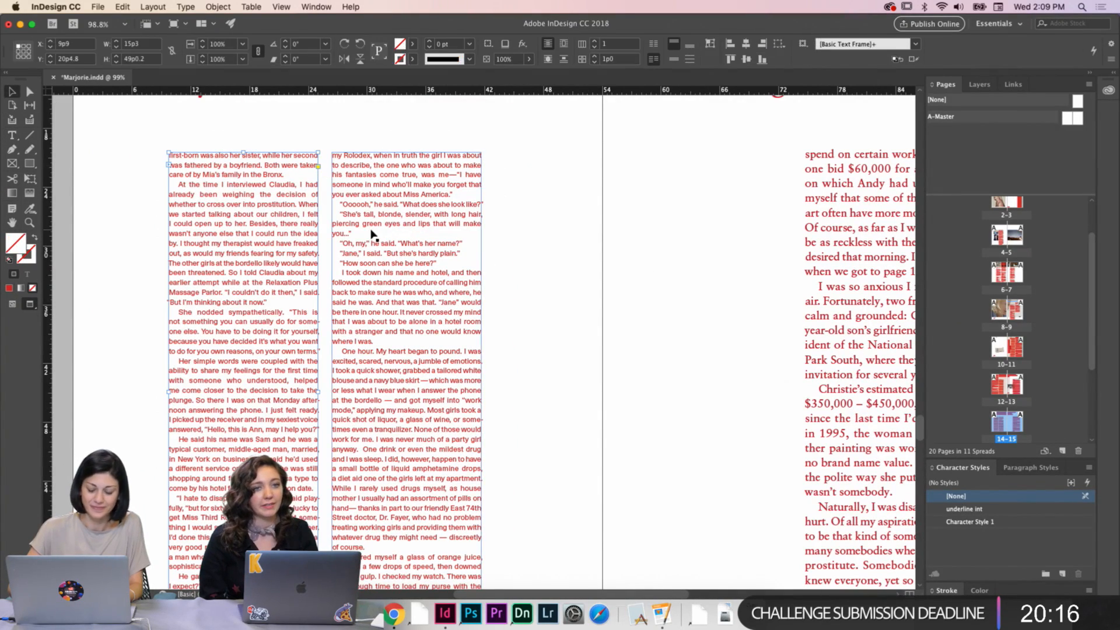
scroll(495, 254, right, 5)
click(495, 254)
scroll(493, 254, left, 2)
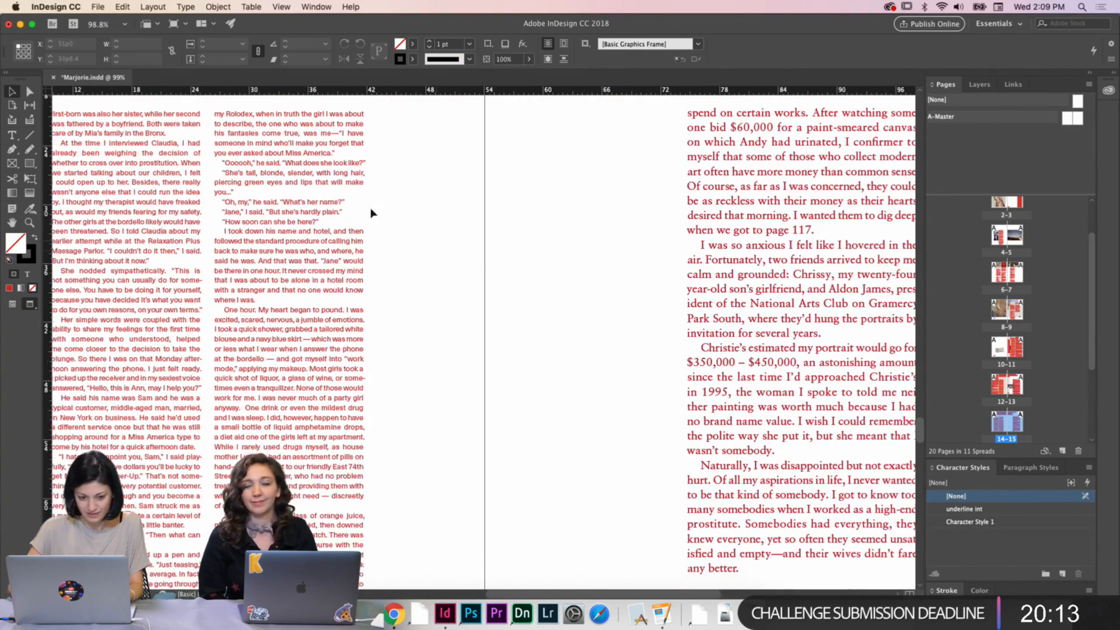
Set the font size of the "She's tall, blonde" paragraph to 8.8 pt to pull the stranded "you..." onto the line above
double_click(273, 181)
drag(236, 192, 215, 173)
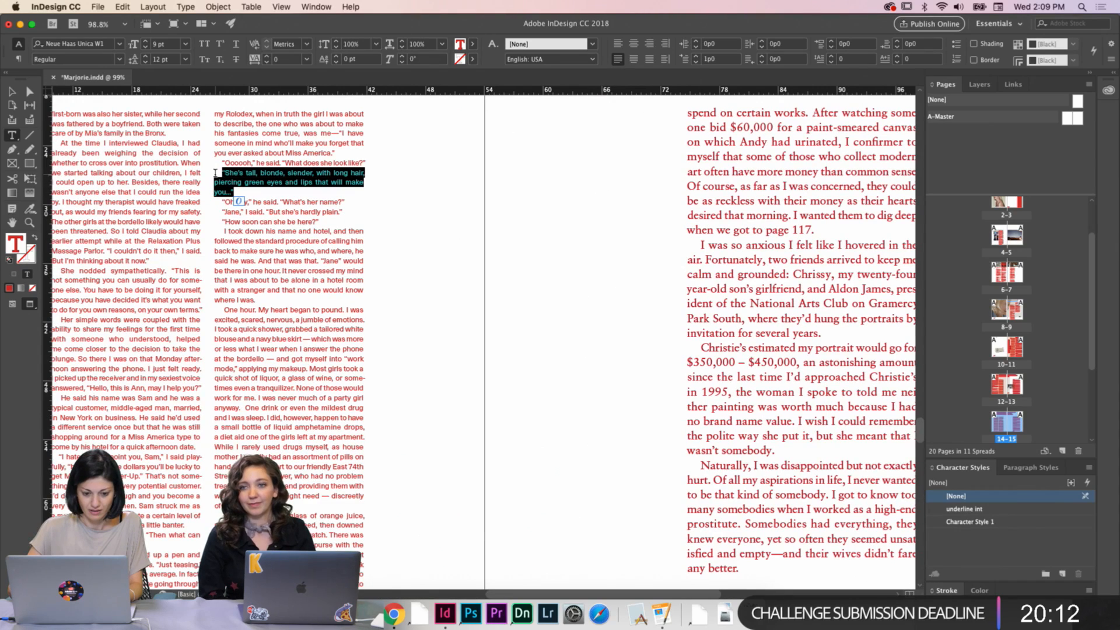
click(166, 44)
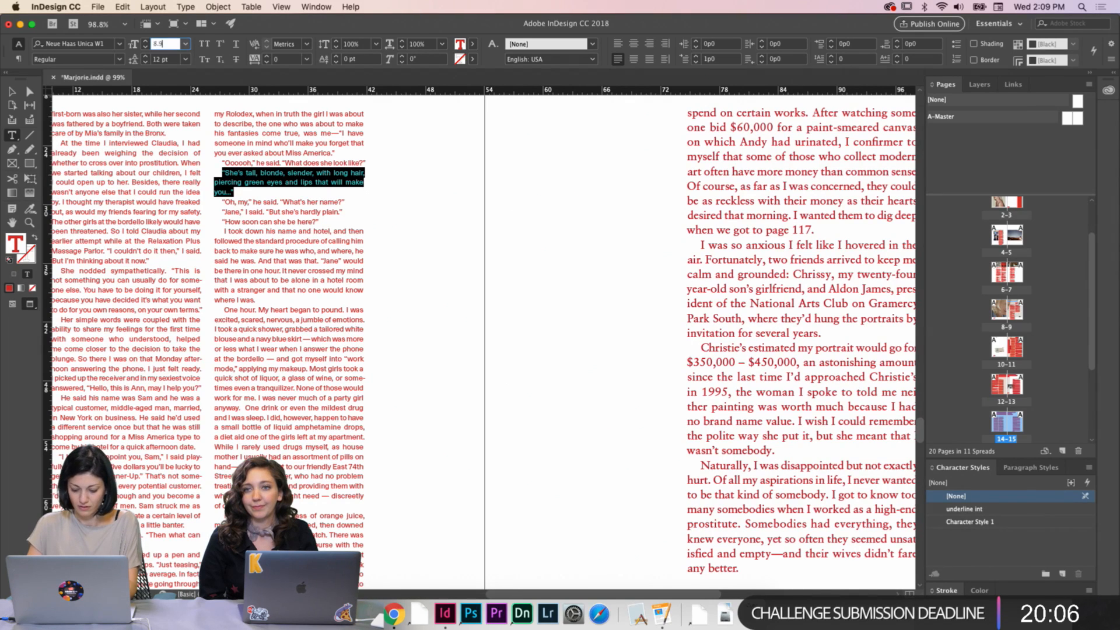
key(Return)
click(166, 44)
text(8.8)
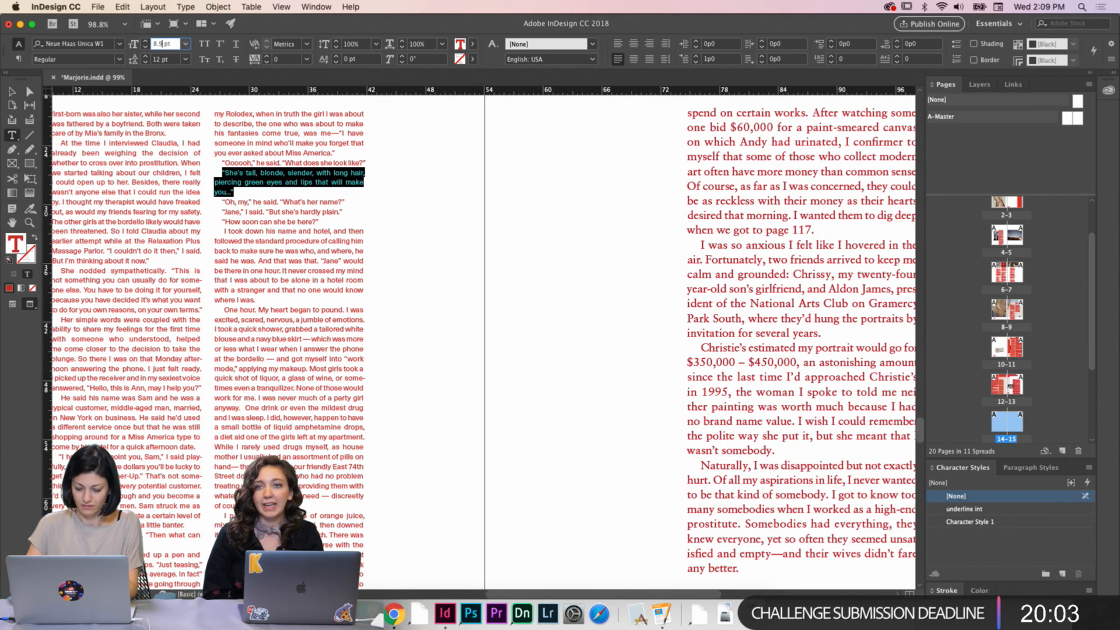
key(Return)
click(259, 202)
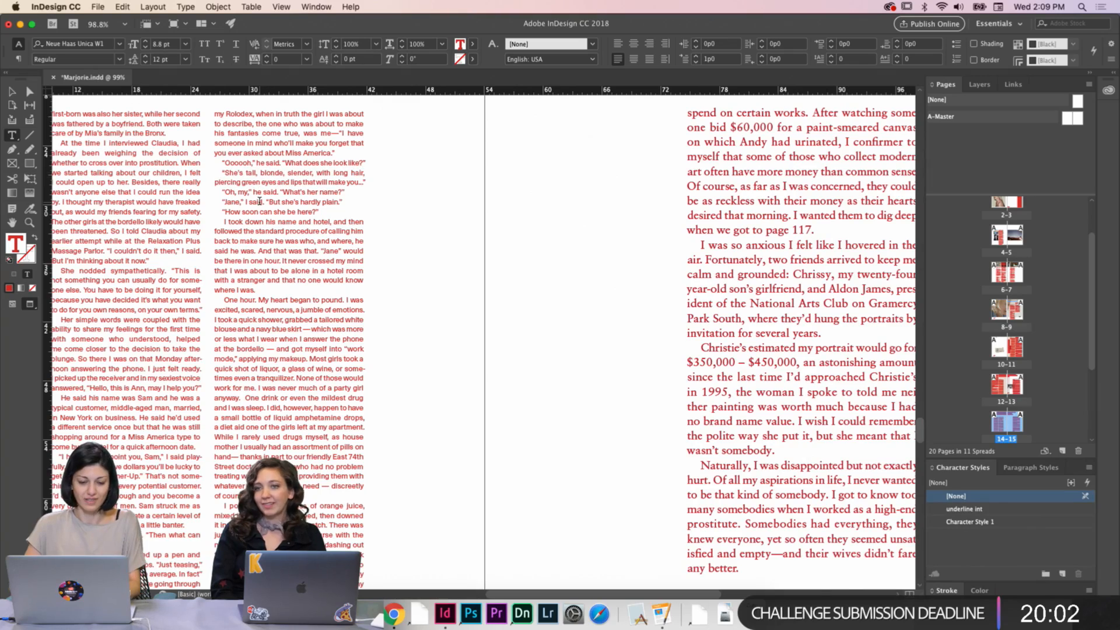
Remove the spaces around the dash between $350,000 and $450,000 in the story column on page 15
click(13, 92)
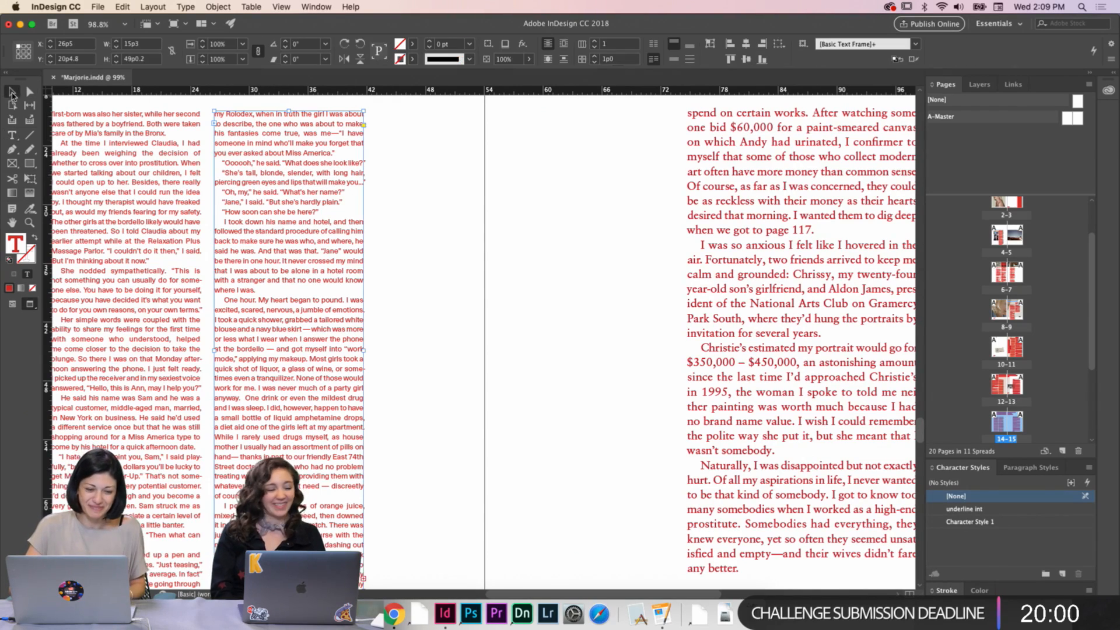
click(407, 272)
scroll(442, 275, down, 2)
scroll(442, 275, down, 2)
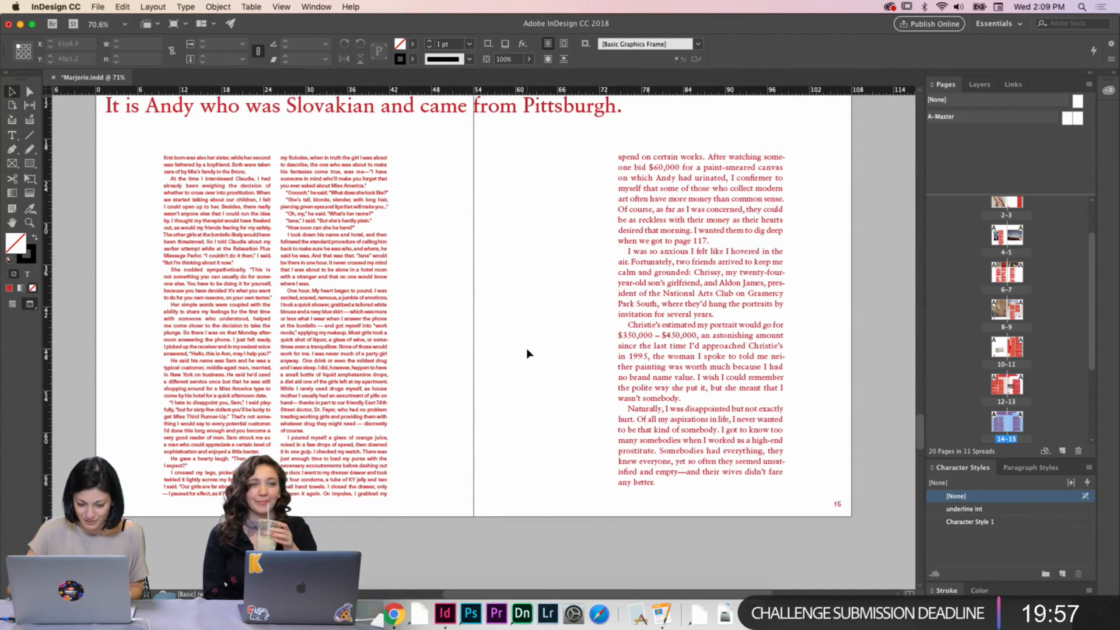
scroll(528, 352, right, 4)
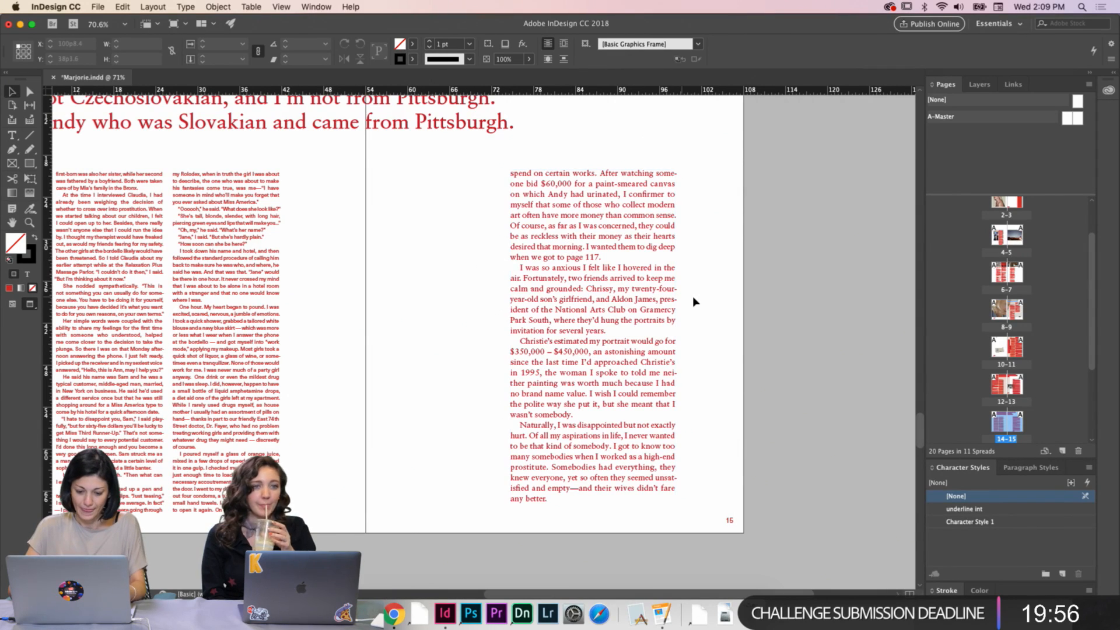
key(w)
key(w)
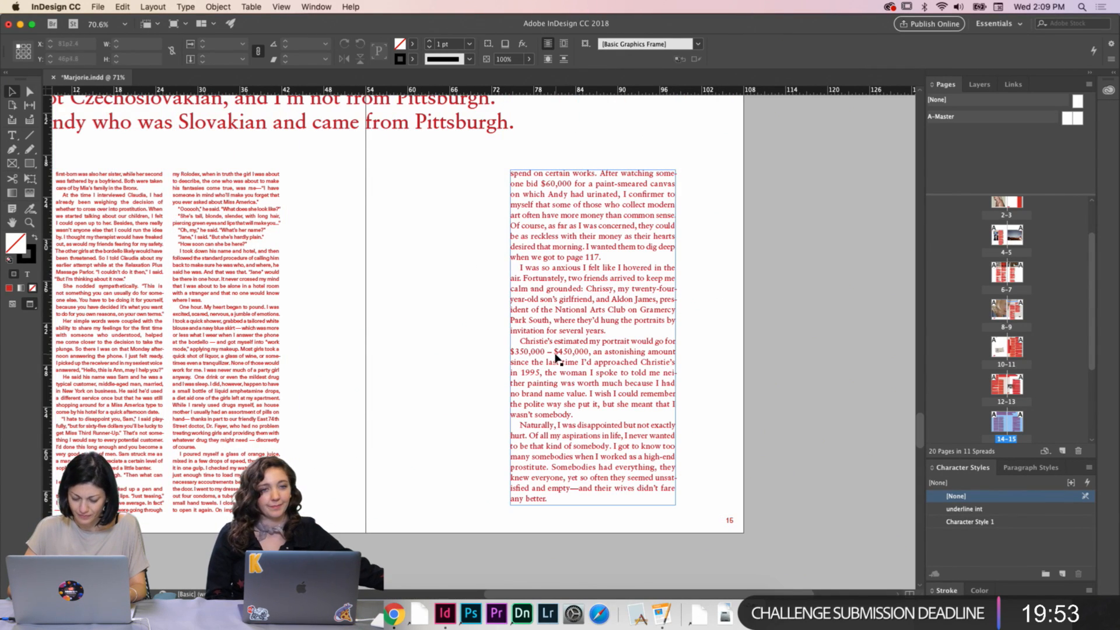
double_click(553, 353)
key(BackSpace)
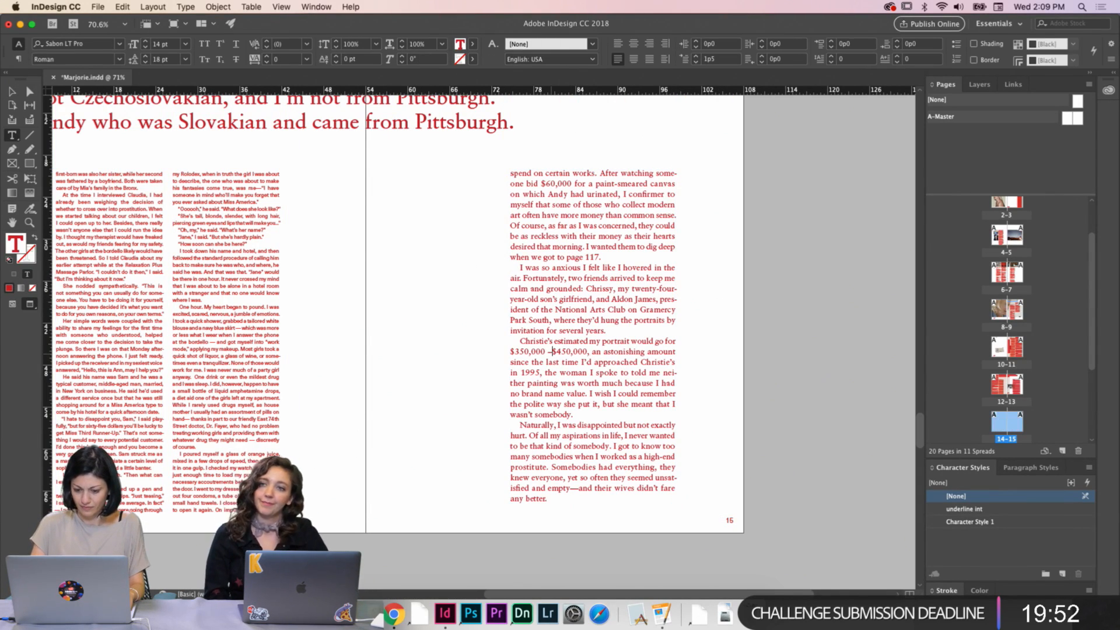
key(BackSpace)
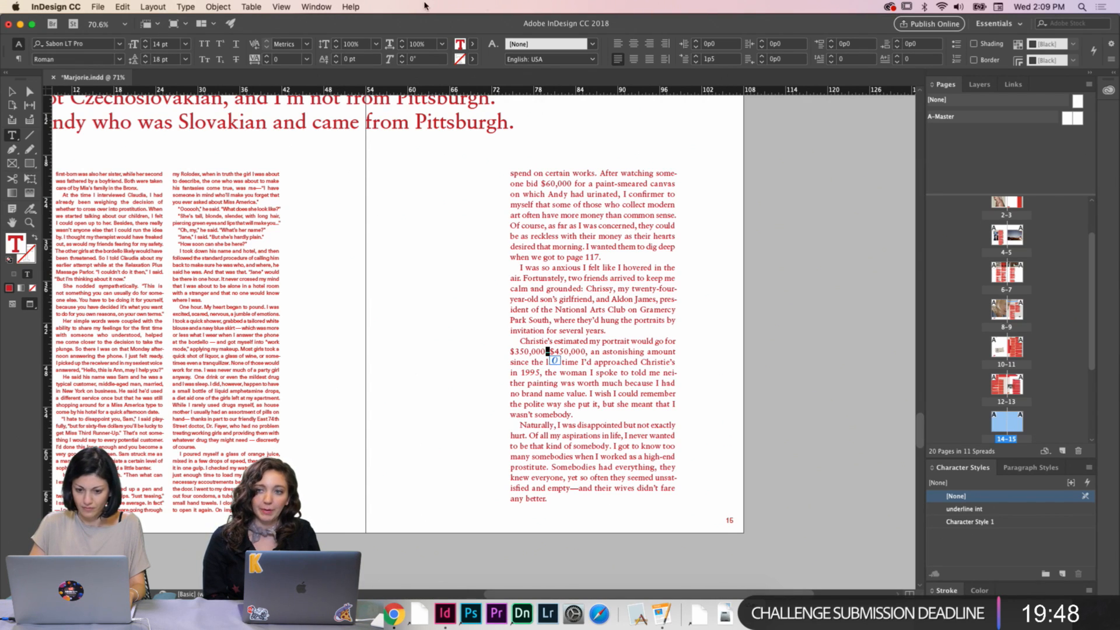
Force a line break after "she meant that" in page 15's story column so that "I wasn't somebody" starts the next line
scroll(686, 257, down, 2)
scroll(677, 251, right, 2)
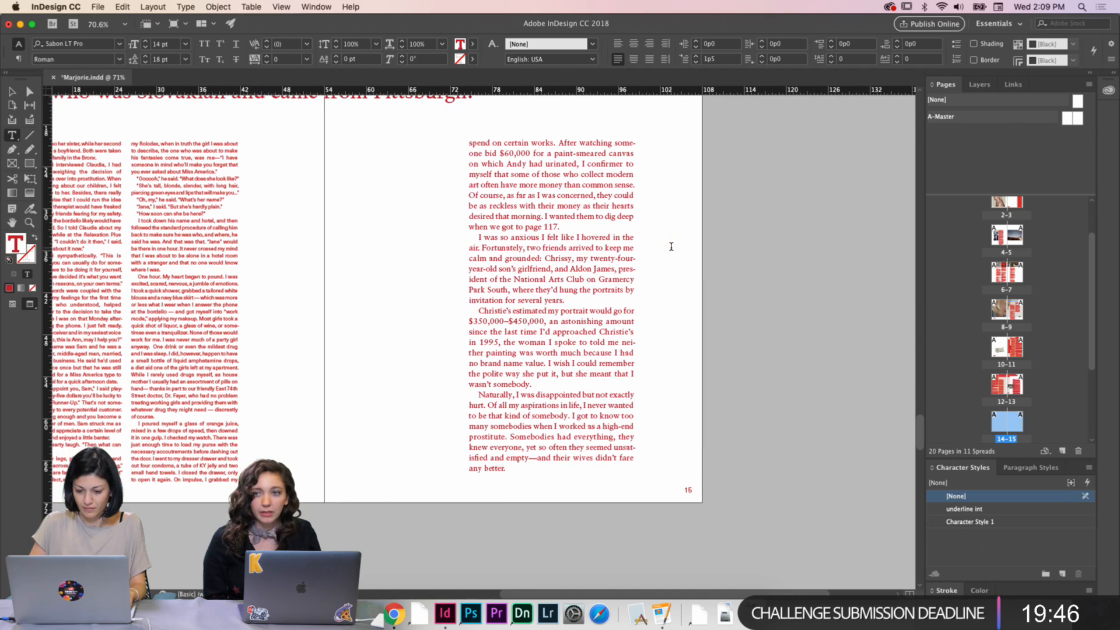
key(shift+Return)
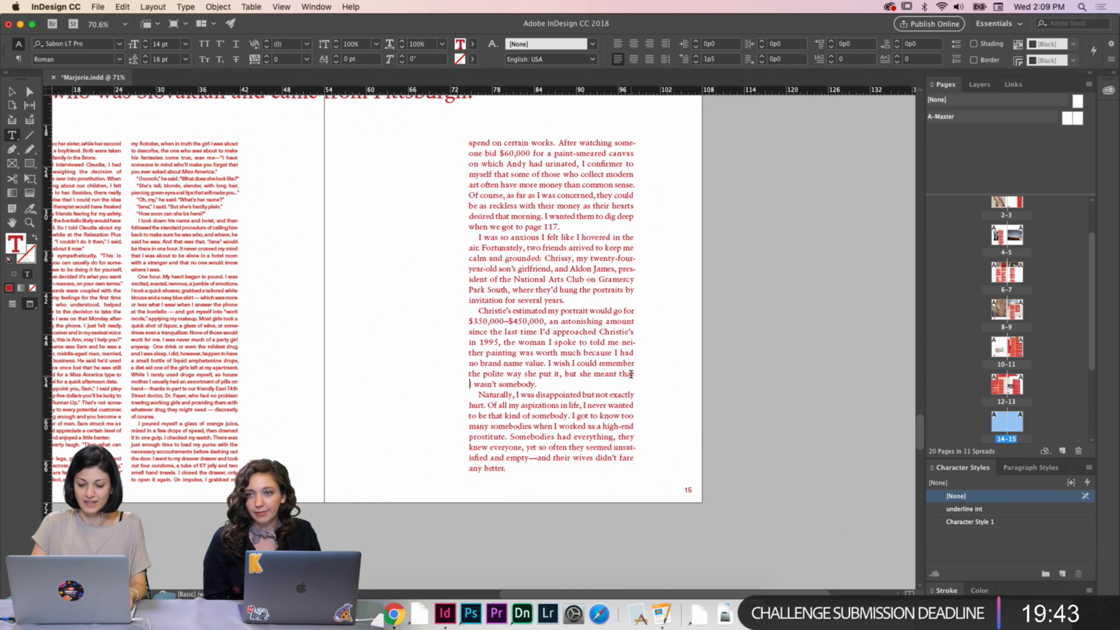
Examine the story columns on pages 15 and 13, both in preview and with the guides and frame edges shown
scroll(634, 313, up, 10)
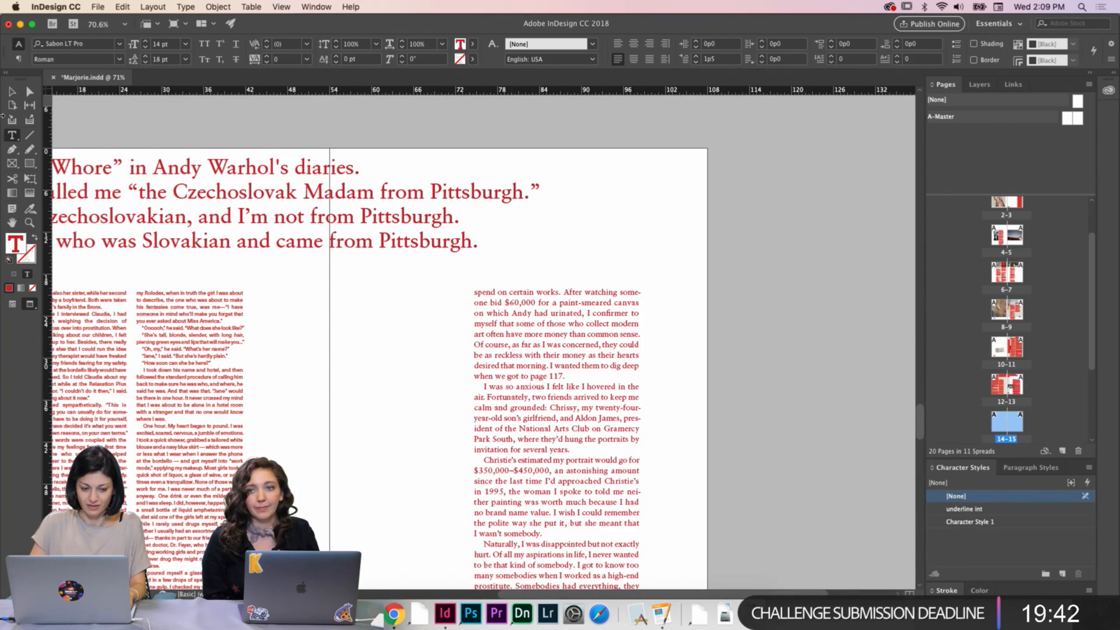
click(12, 92)
click(401, 340)
key(w)
key(w)
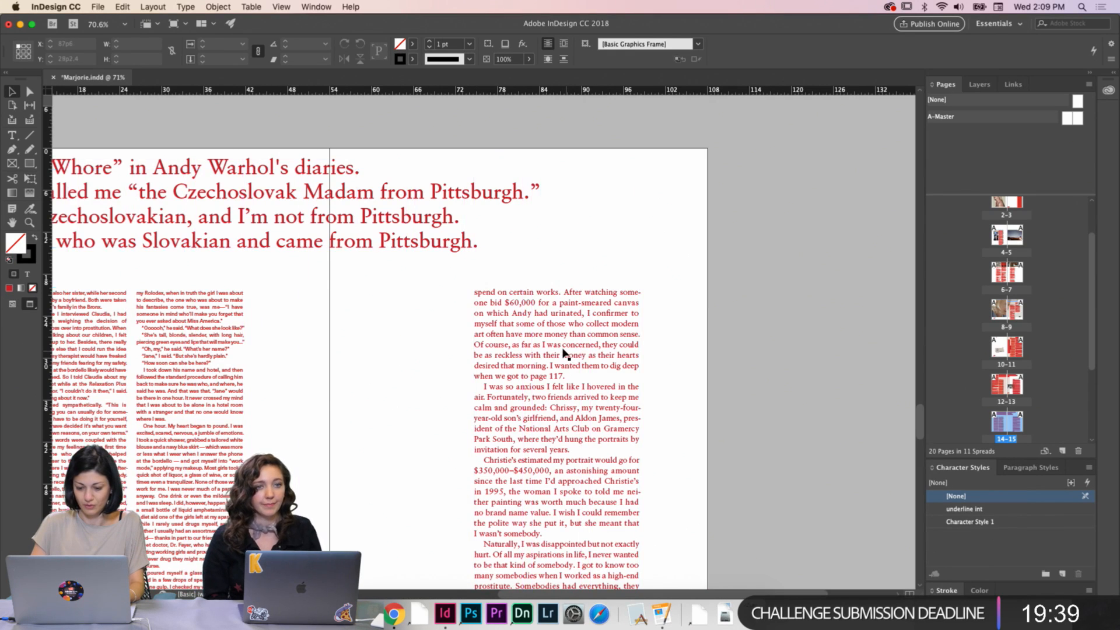
scroll(565, 353, up, 20)
key(w)
key(w)
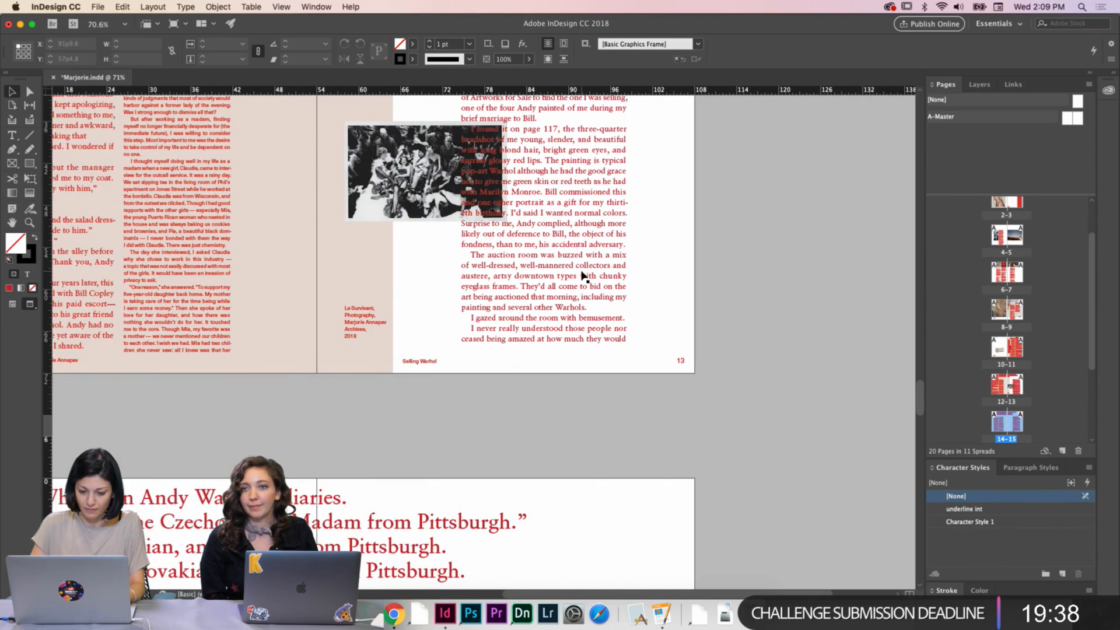
click(518, 306)
click(703, 240)
key(w)
scroll(636, 274, up, 10)
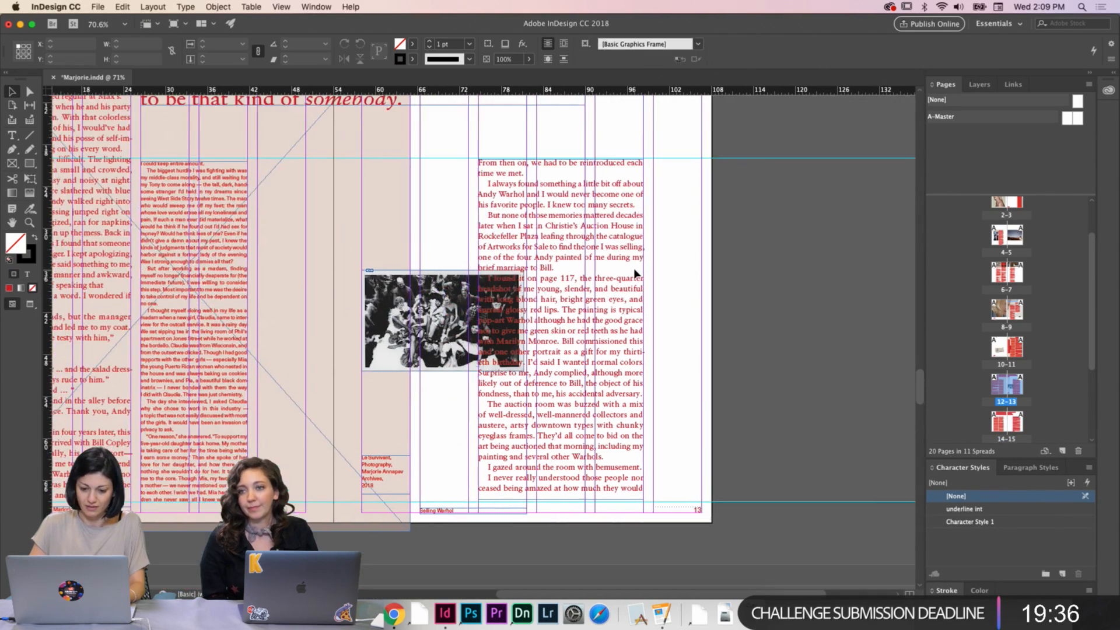
Compare the layouts of spreads 12–13 and 14–15, both in preview and with the guides and frame edges shown
scroll(637, 273, down, 5)
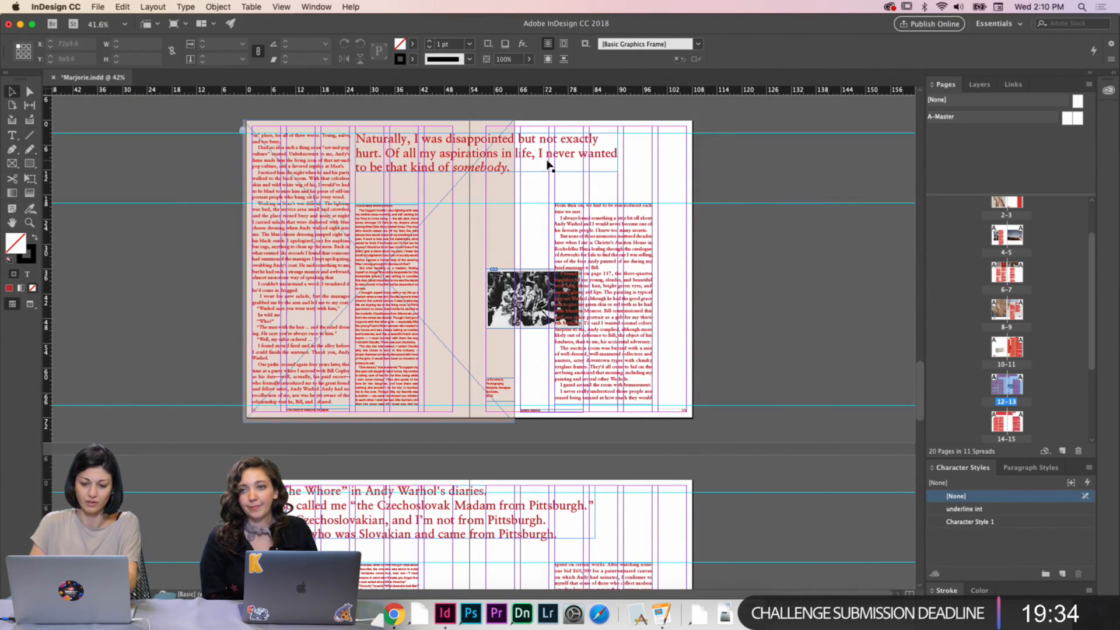
scroll(614, 416, down, 8)
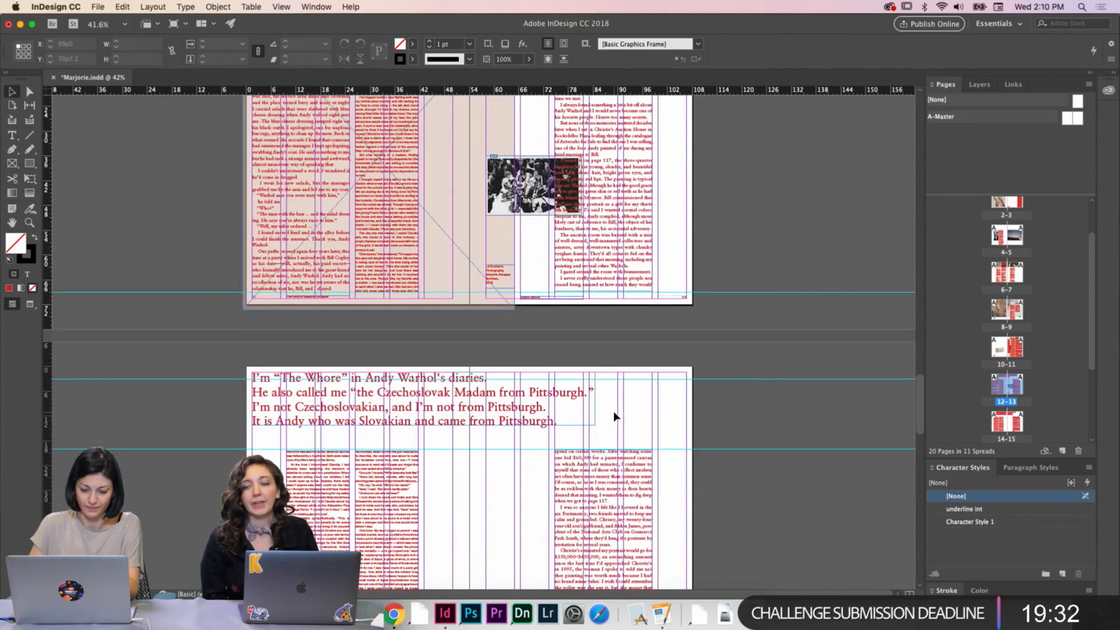
key(w)
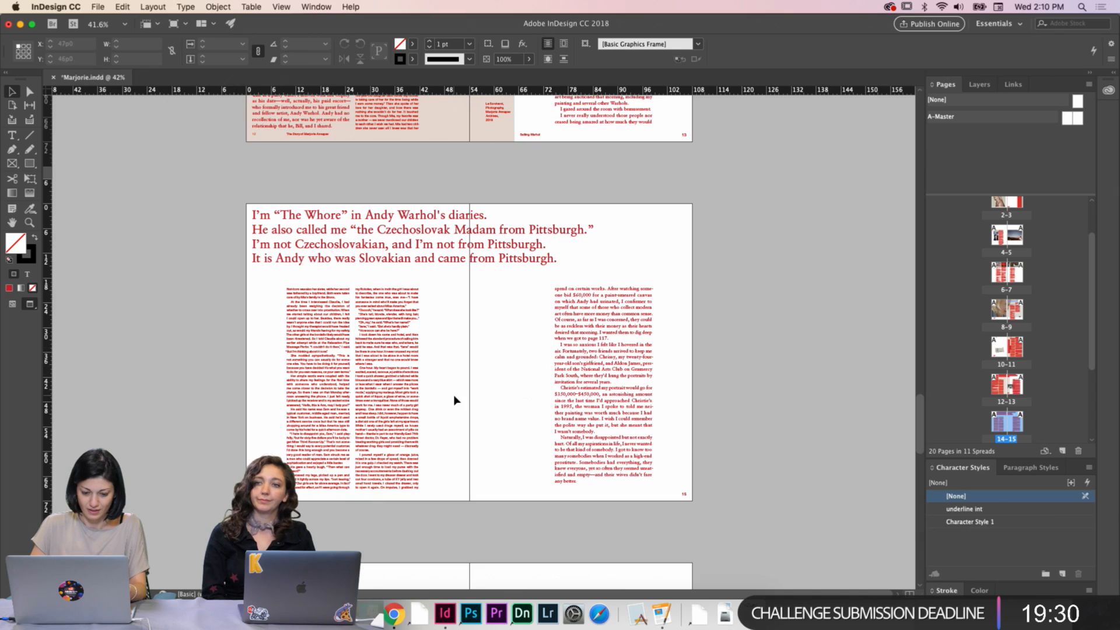
scroll(397, 372, down, 2)
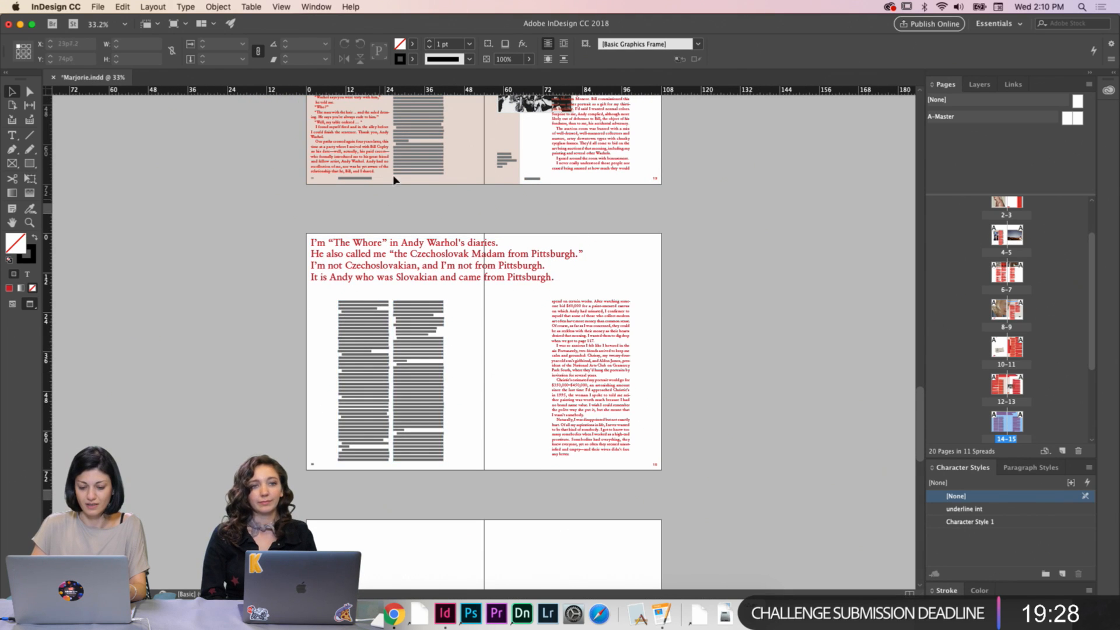
scroll(408, 172, up, 5)
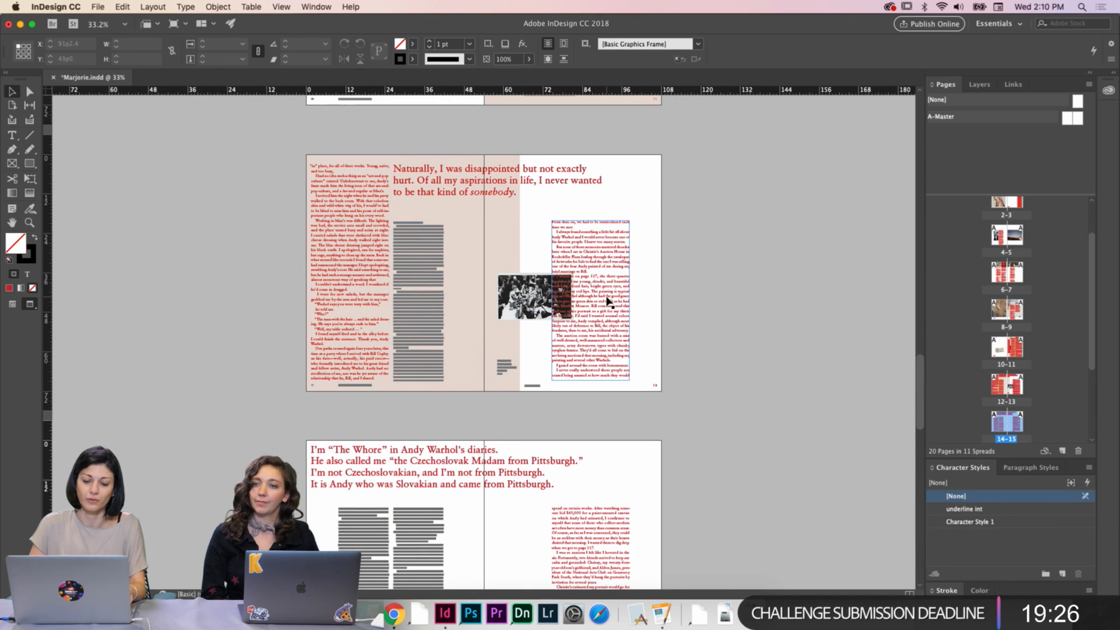
scroll(570, 415, down, 1)
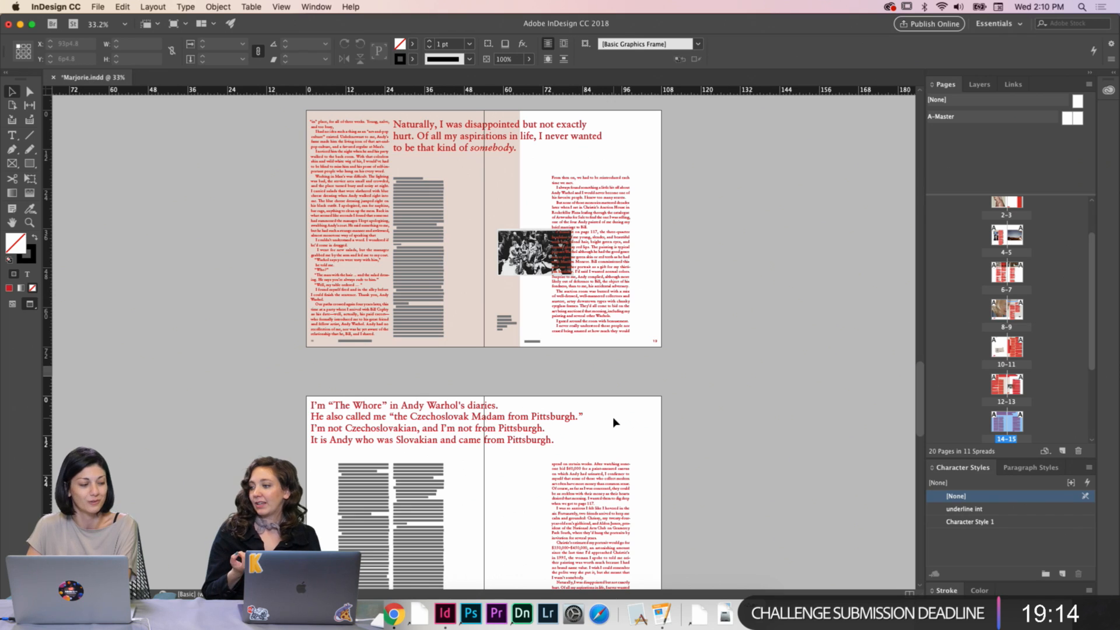
key(w)
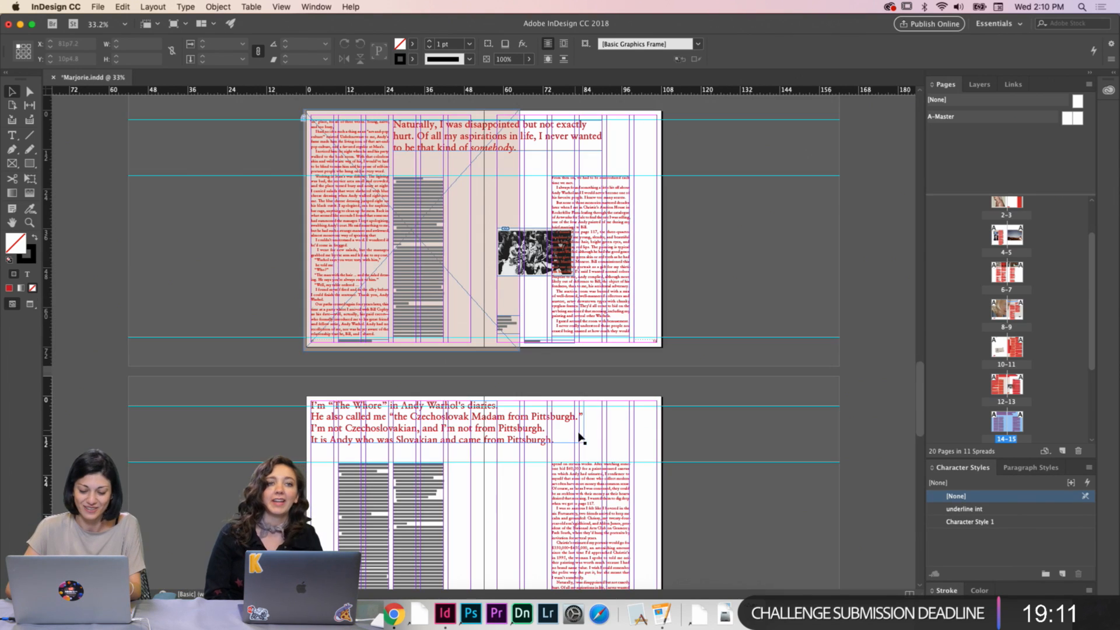
key(w)
scroll(640, 446, down, 2)
scroll(640, 447, up, 5)
key(w)
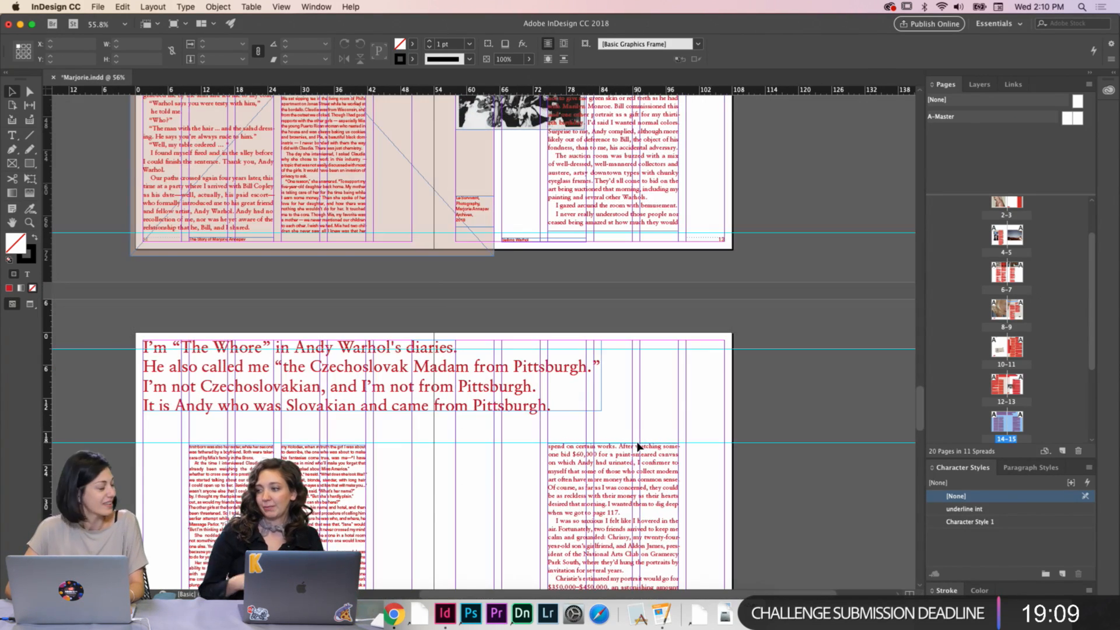
scroll(640, 447, left, 2)
scroll(639, 447, left, 1)
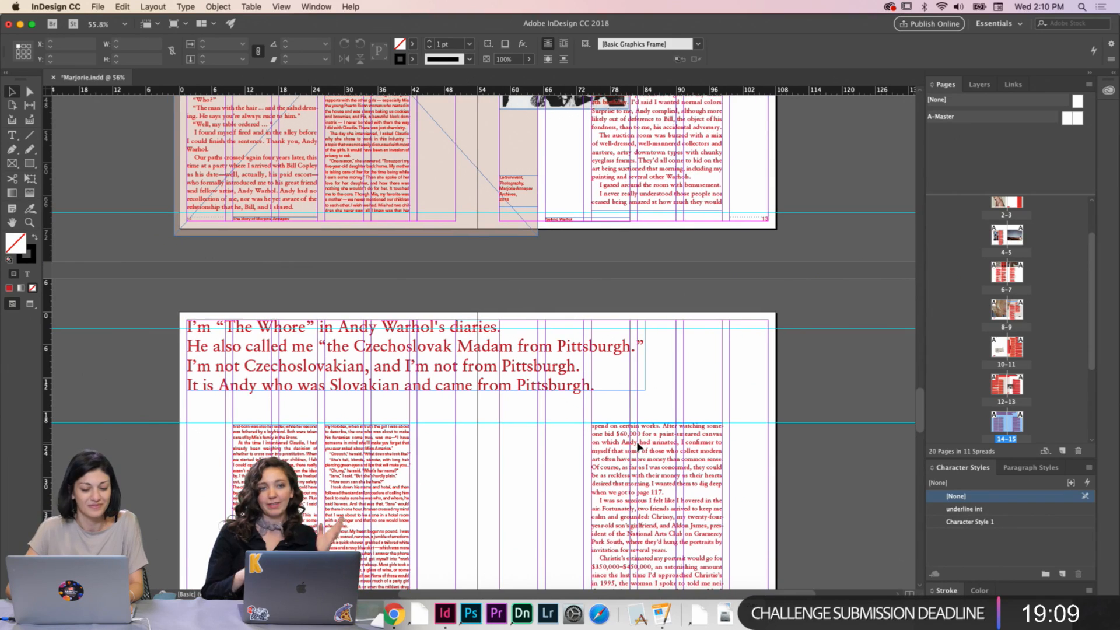
Draw a graphic frame about 110p1.5 wide and 16p9 high across the headline of spread 14–15, extending past the page edges
click(13, 167)
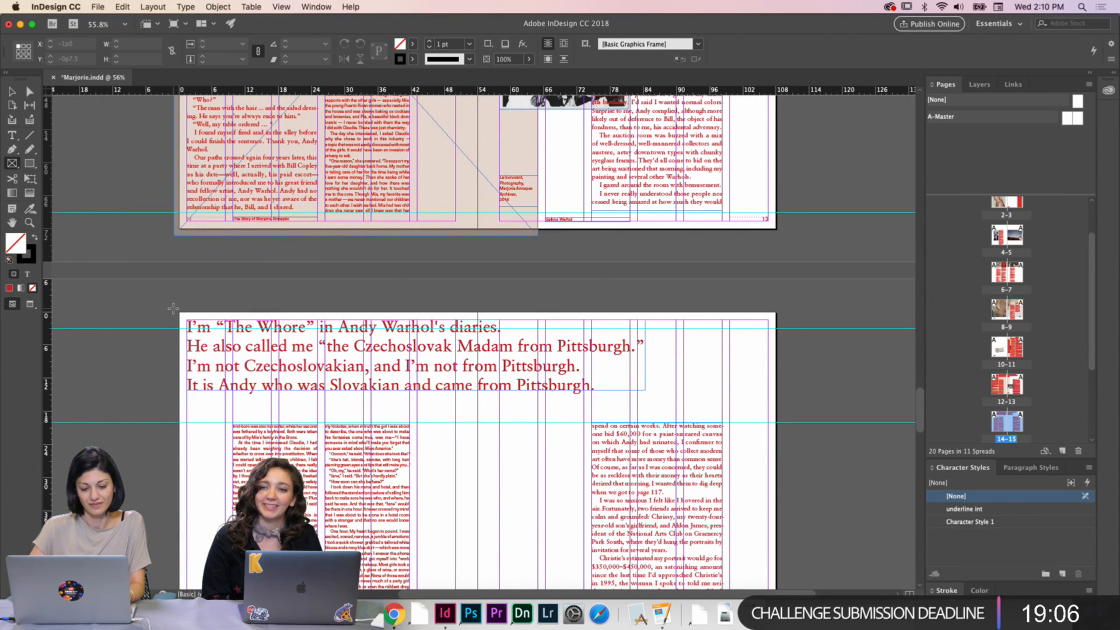
scroll(173, 308, down, 2)
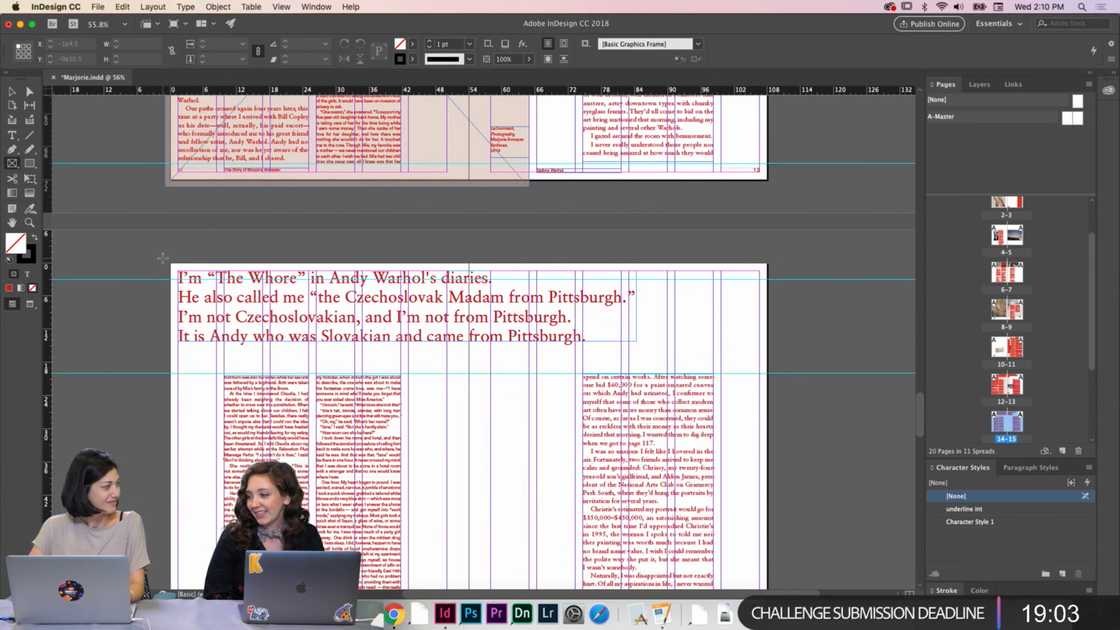
drag(163, 259, 772, 350)
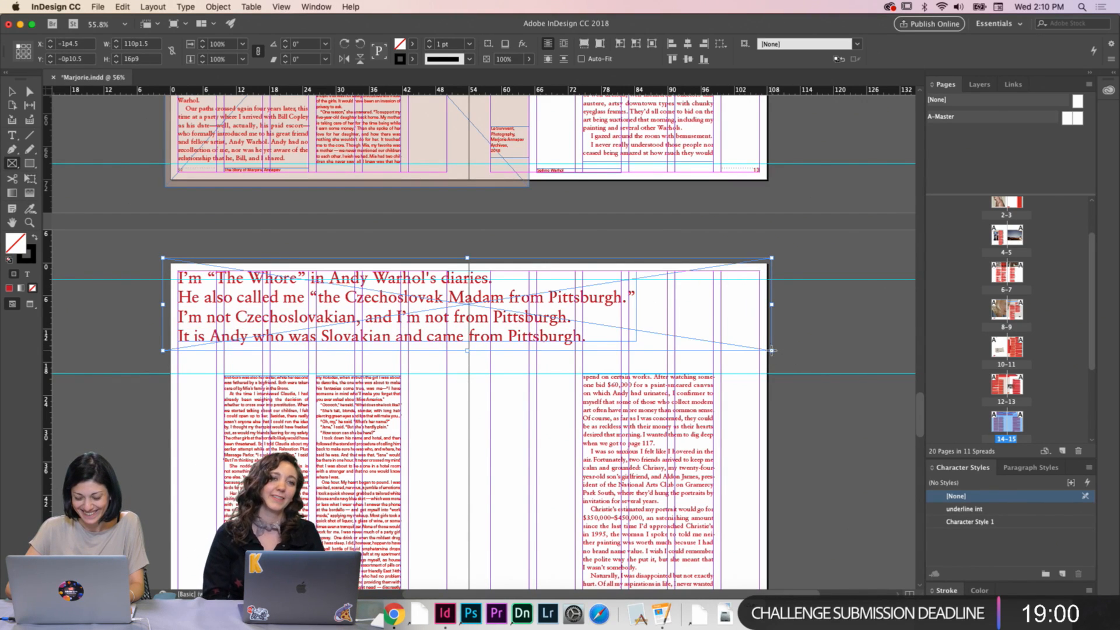
Fill the headline-area frame with the C=15 M=100 Y=100 red swatch and send it to the back
click(9, 93)
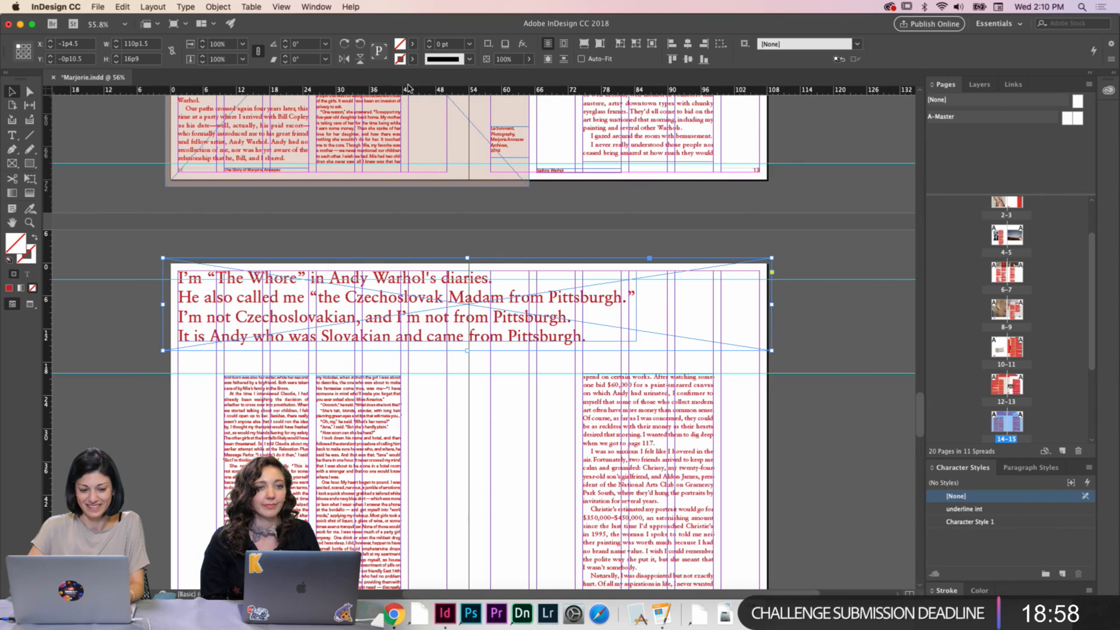
click(413, 58)
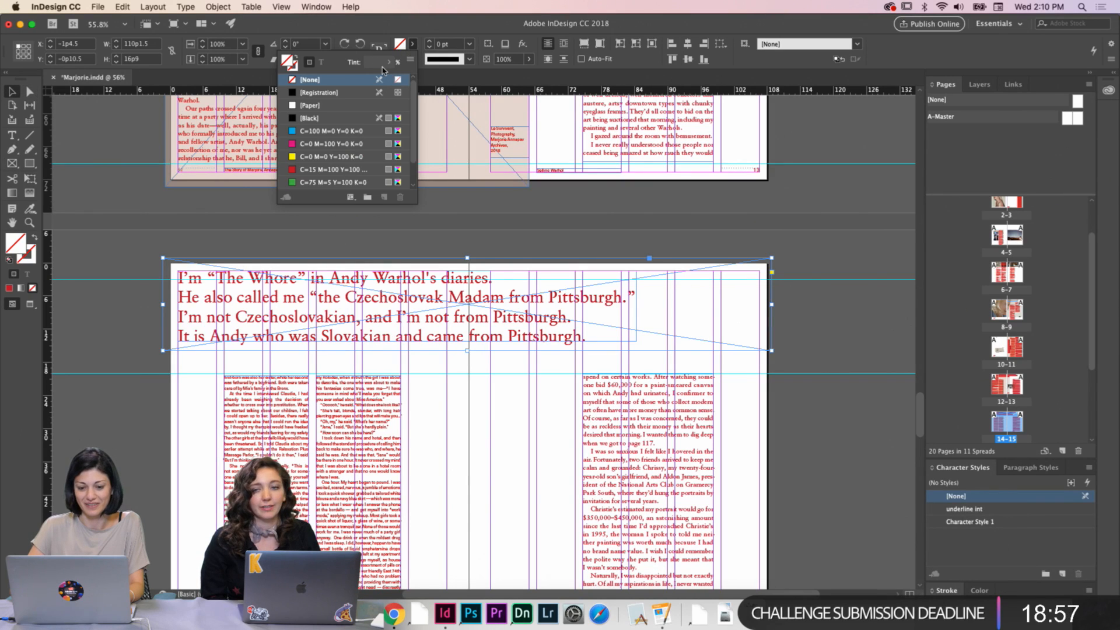
click(331, 171)
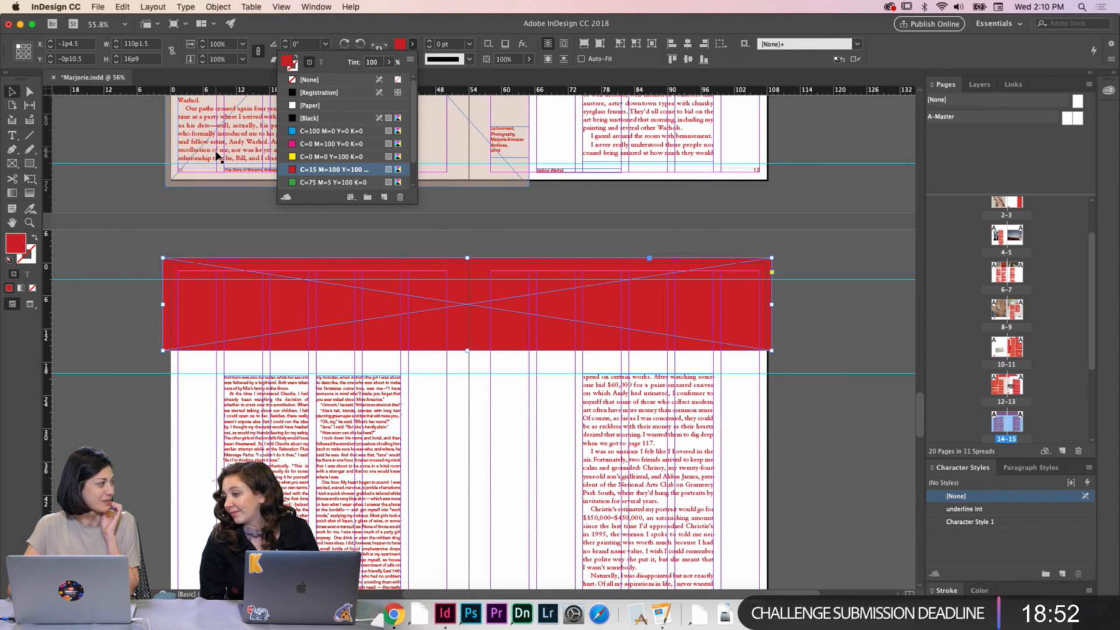
click(9, 94)
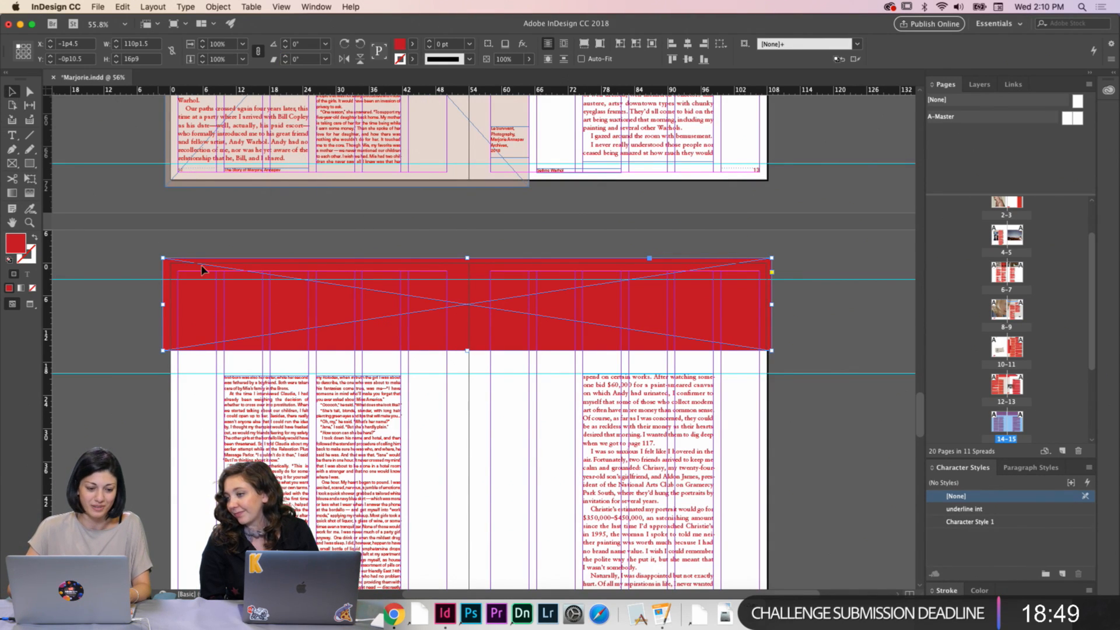
right_click(204, 264)
mouse_move(278, 360)
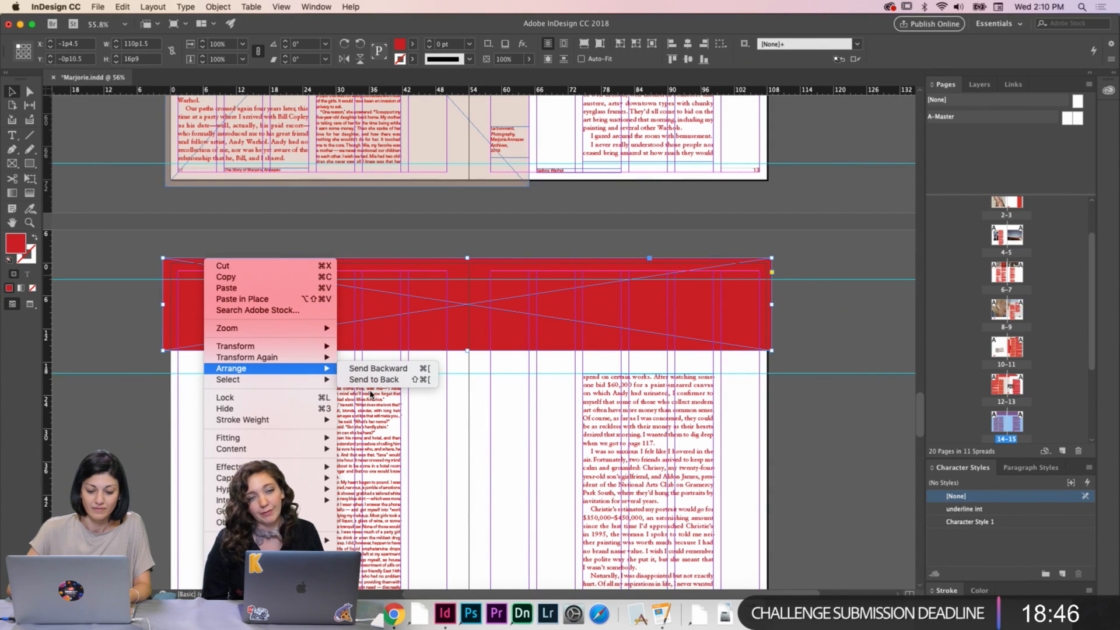
click(375, 380)
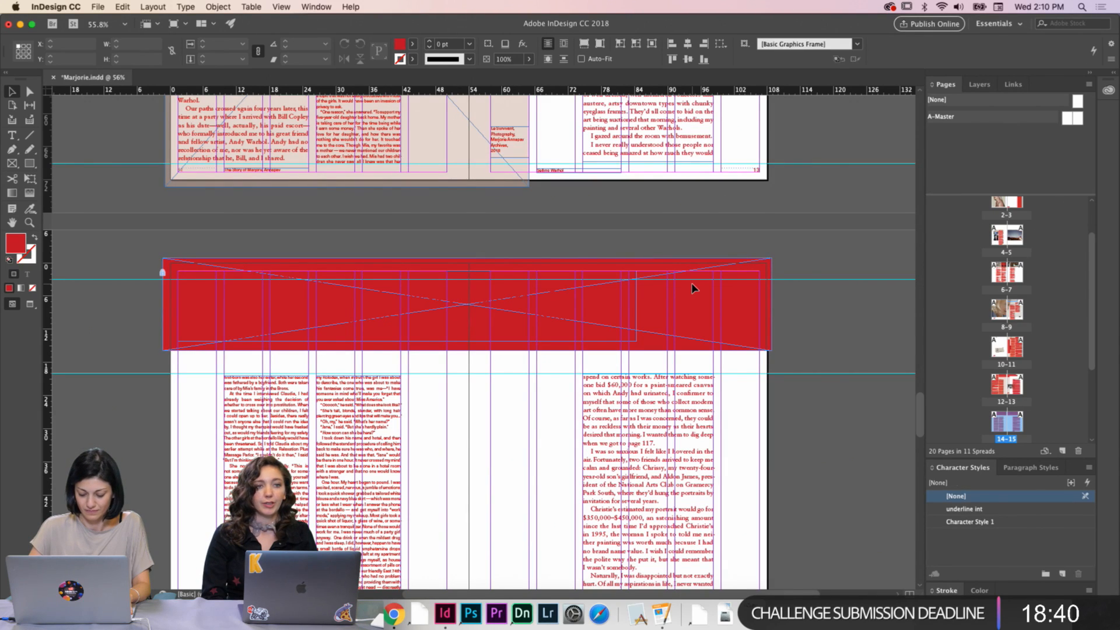
Color the headline text with the Colorful_Theme swatch C=16 M=27 Y=29 at a 50% tint
click(613, 303)
scroll(665, 428, up, 2)
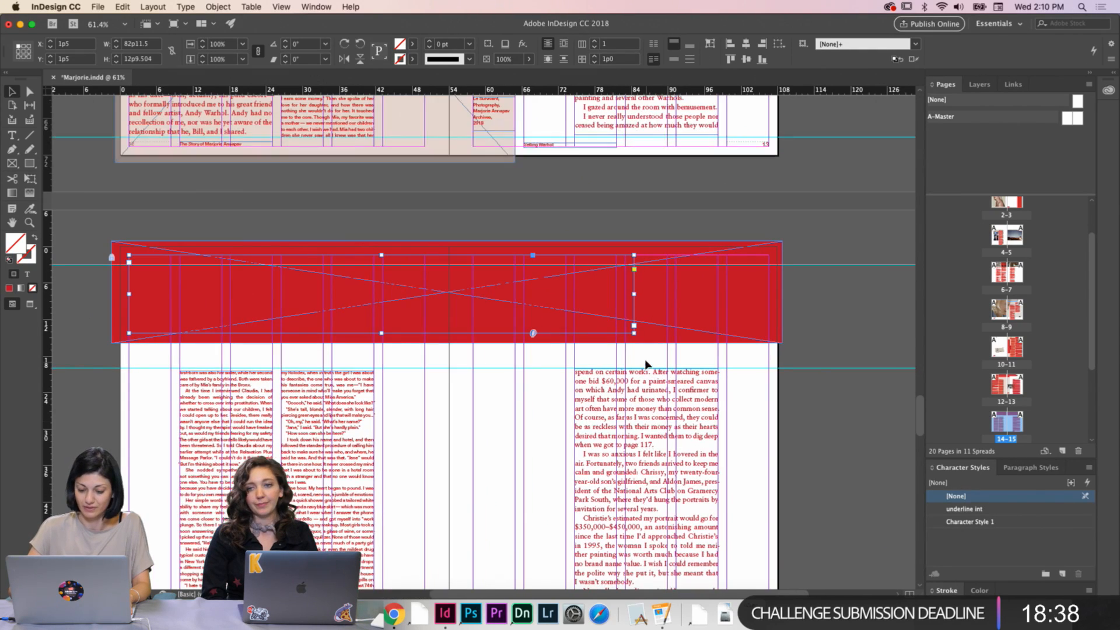
scroll(642, 451, up, 10)
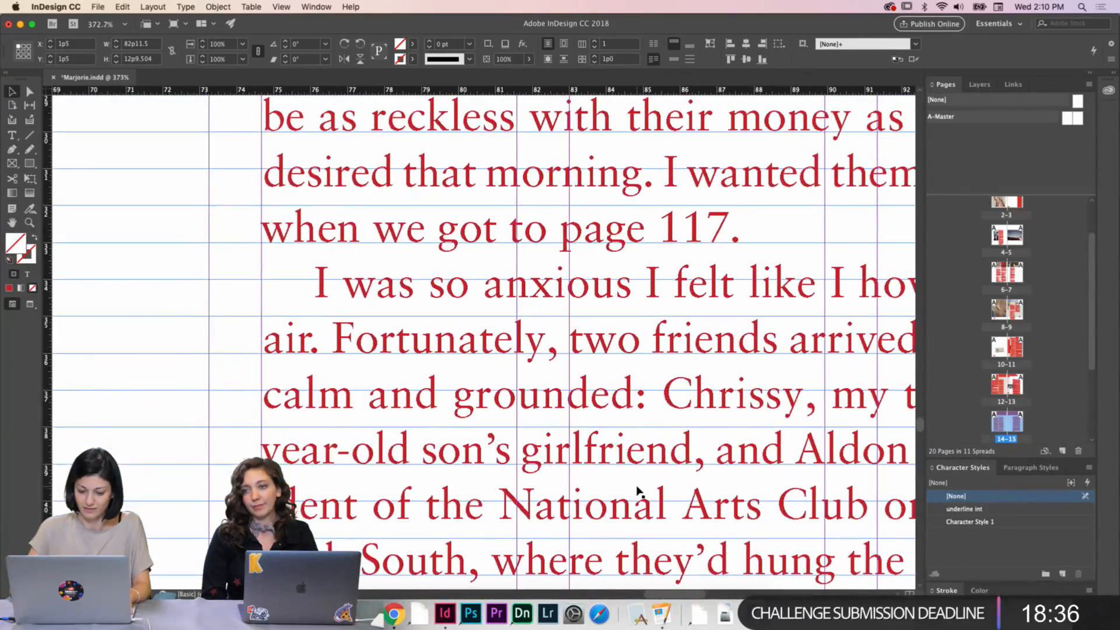
scroll(598, 458, down, 5)
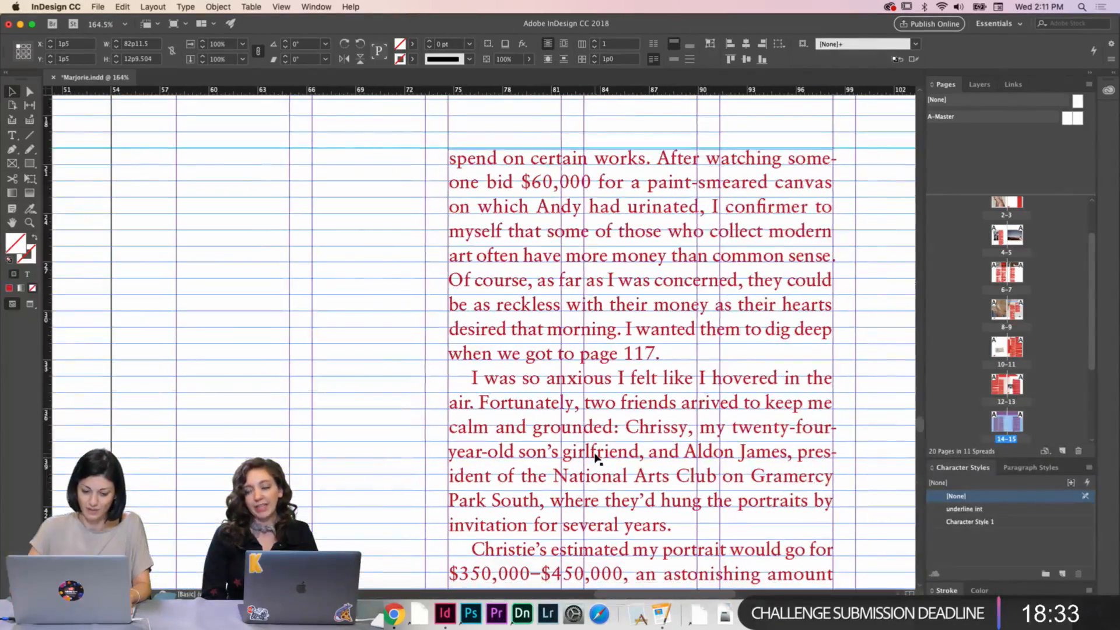
scroll(596, 458, down, 2)
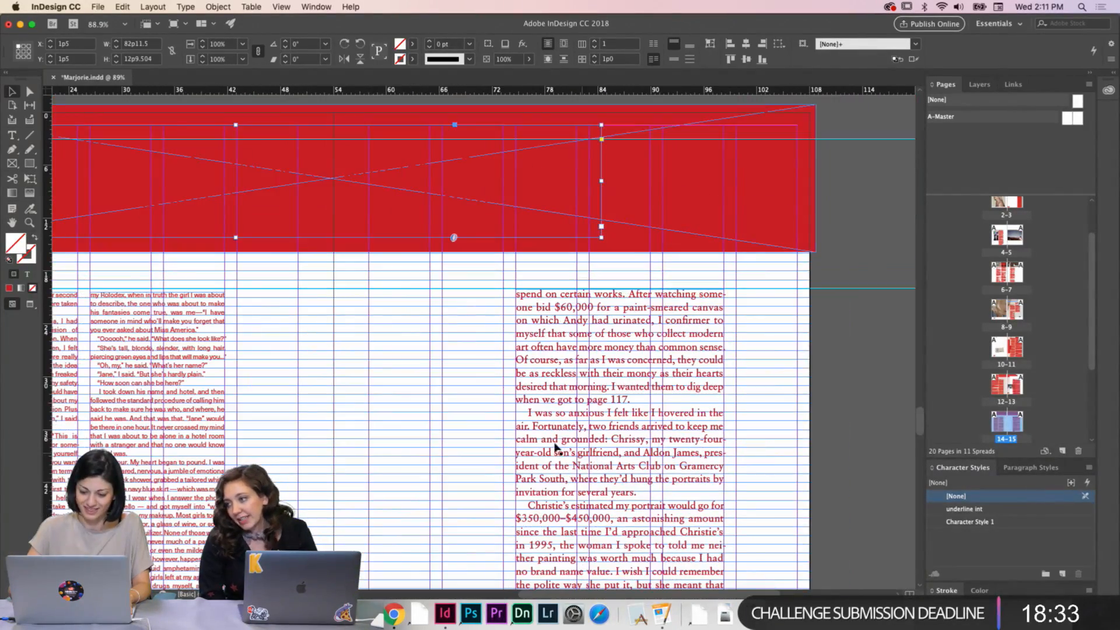
click(455, 395)
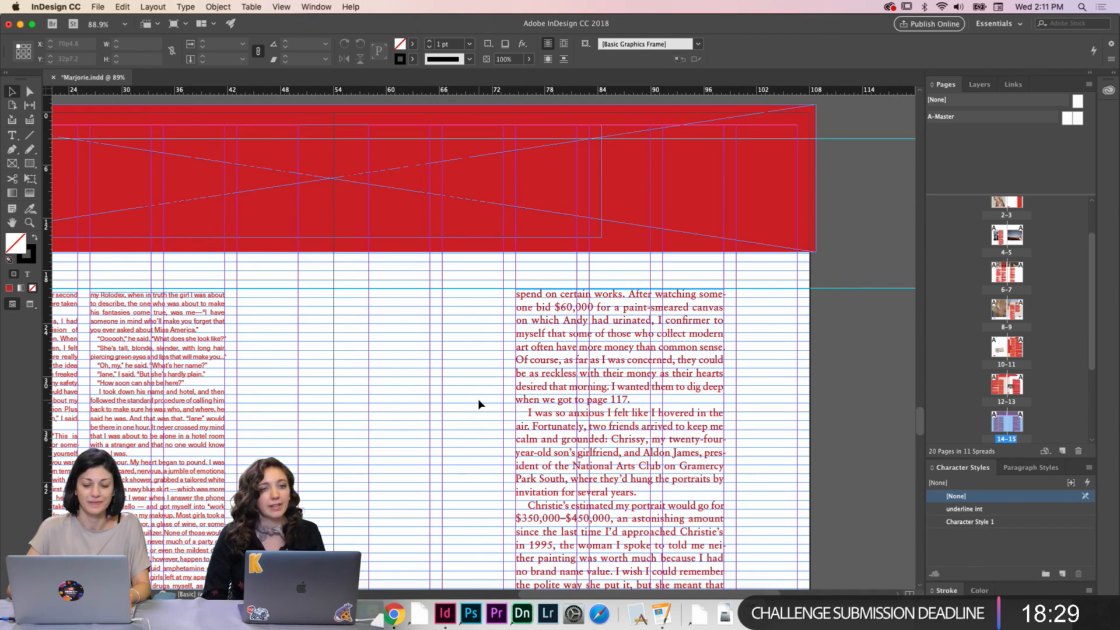
scroll(479, 404, up, 3)
scroll(374, 363, up, 1)
click(355, 290)
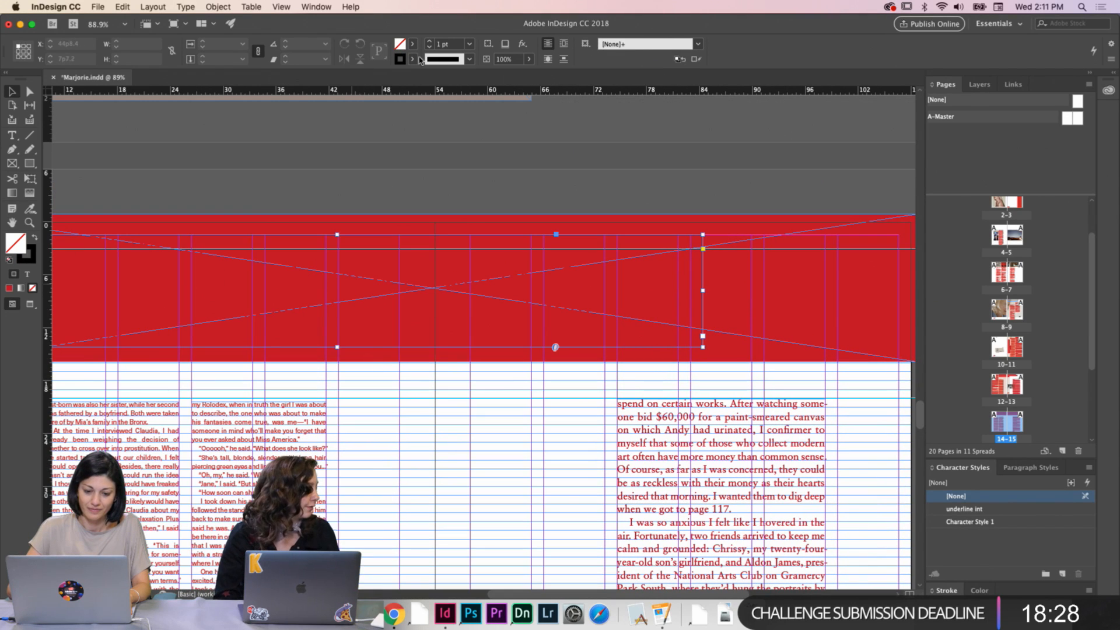
click(412, 44)
click(321, 62)
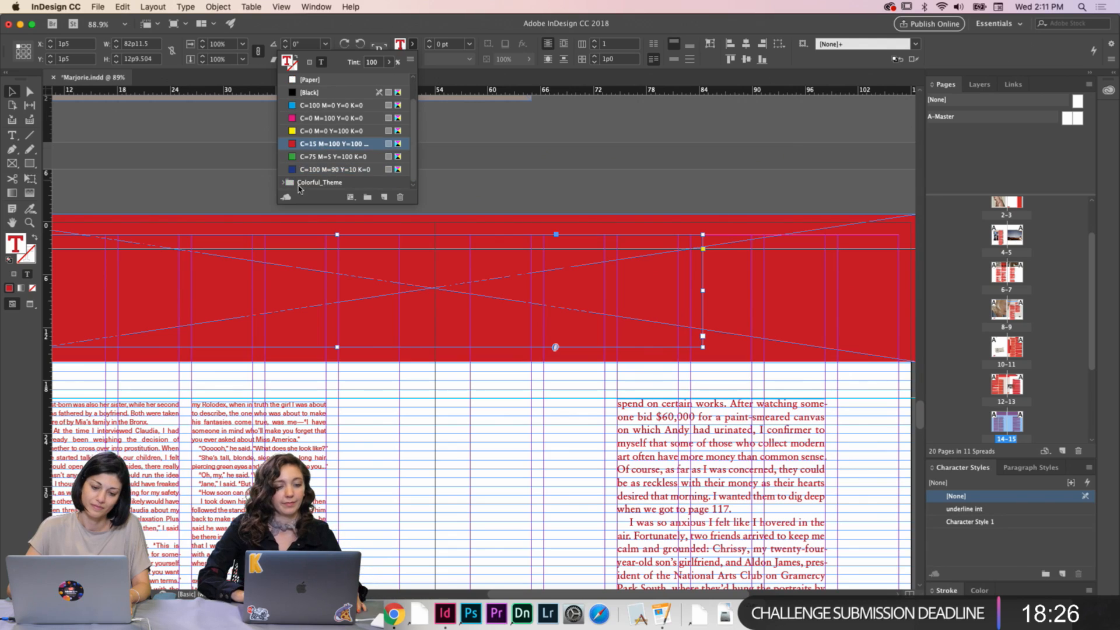
click(285, 183)
scroll(339, 182, down, 2)
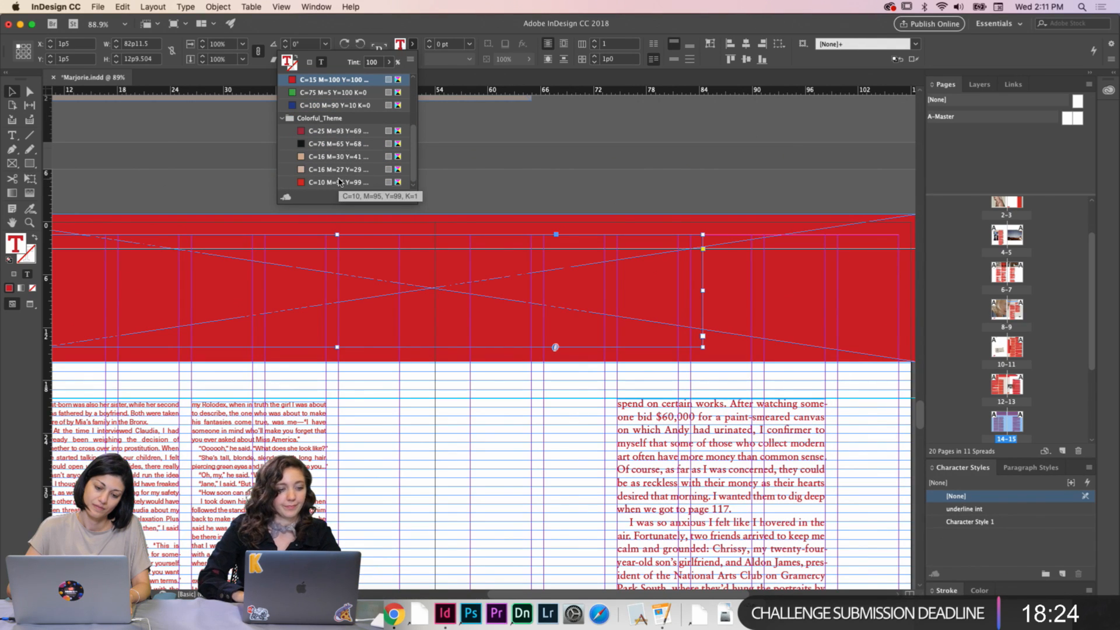
click(337, 169)
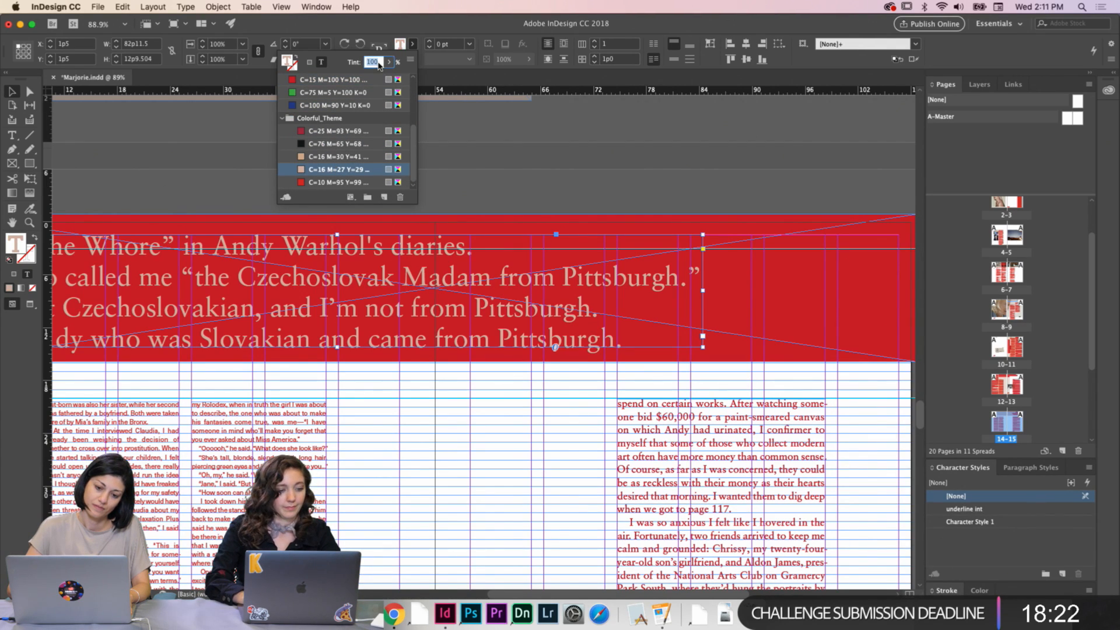
text(50)
key(Return)
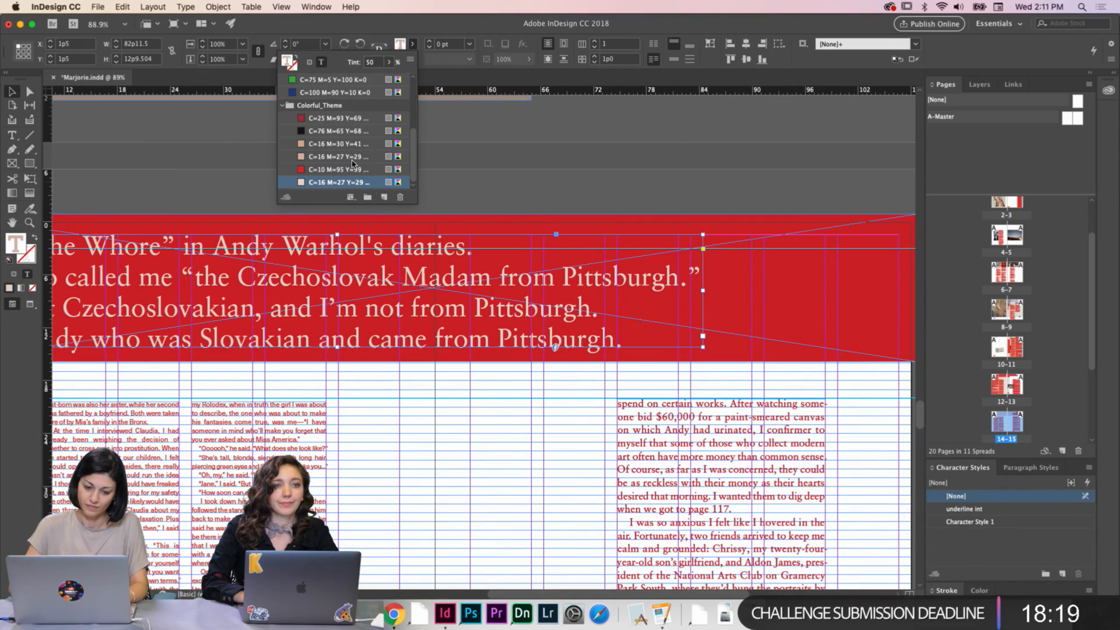
click(412, 432)
Examine spread 14–15 with its red headline band, both in preview and with the guides and frame edges shown
scroll(412, 433, down, 3)
key(w)
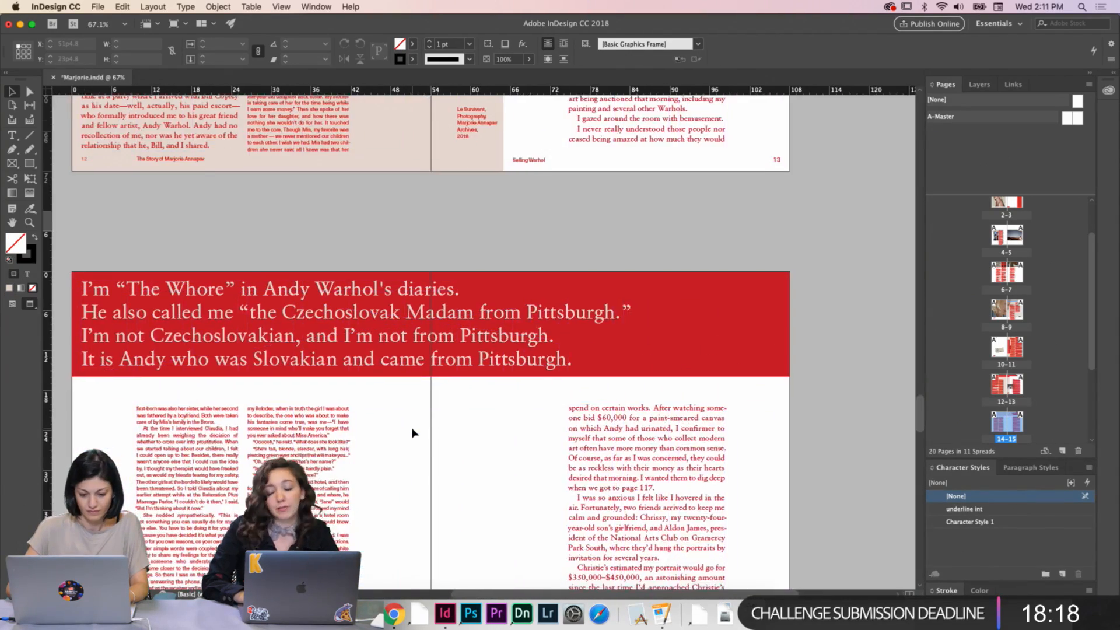
scroll(414, 434, down, 2)
scroll(414, 438, down, 3)
scroll(414, 438, down, 3)
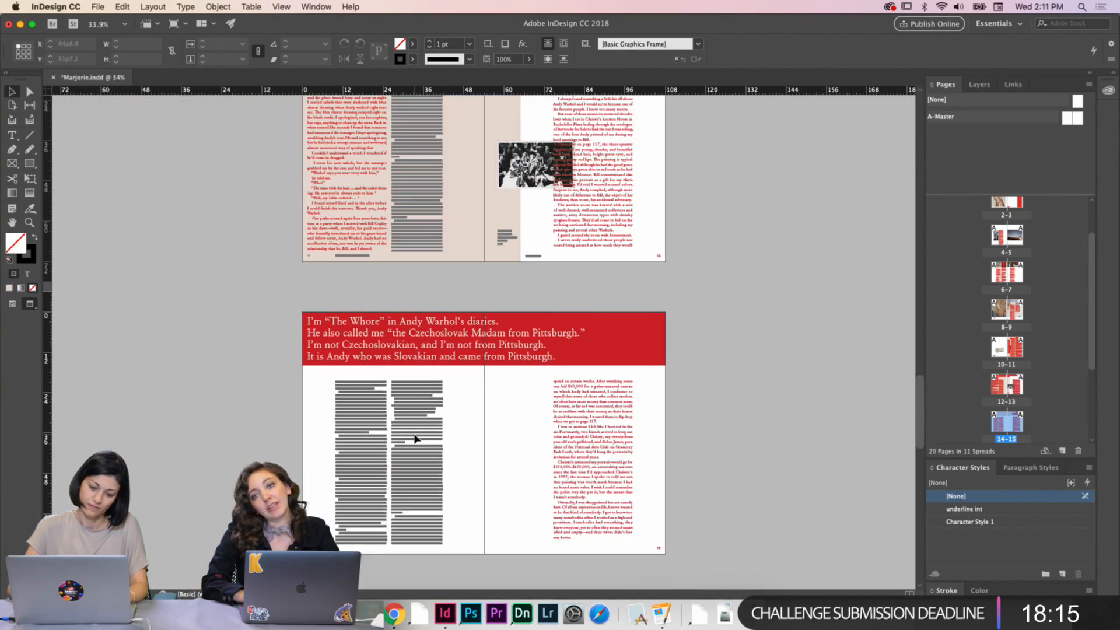
scroll(499, 461, down, 3)
key(w)
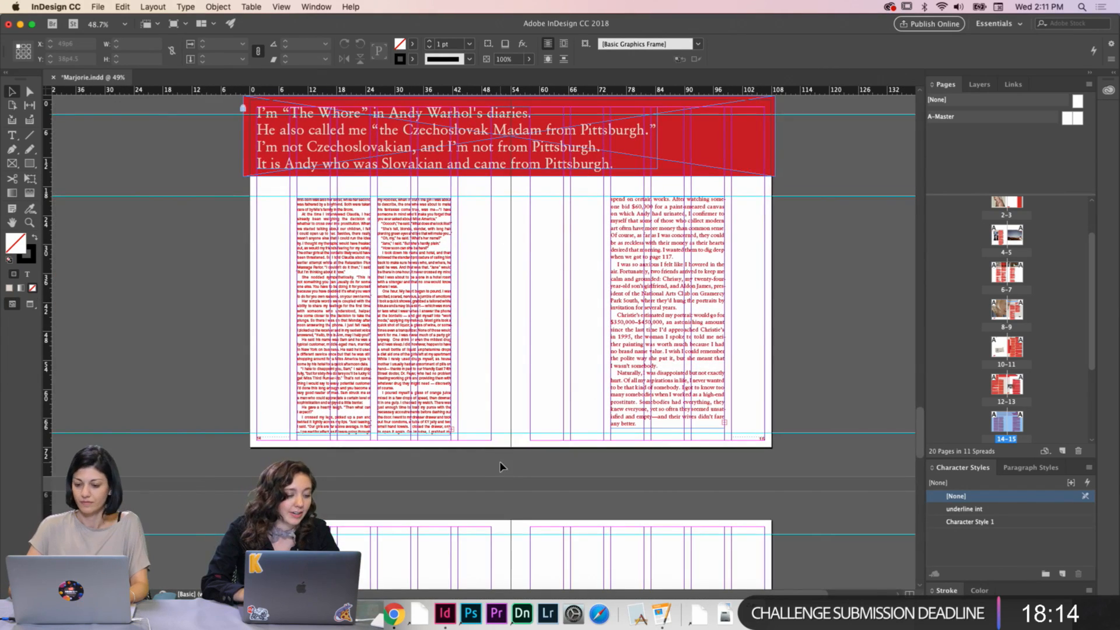
scroll(511, 501, down, 1)
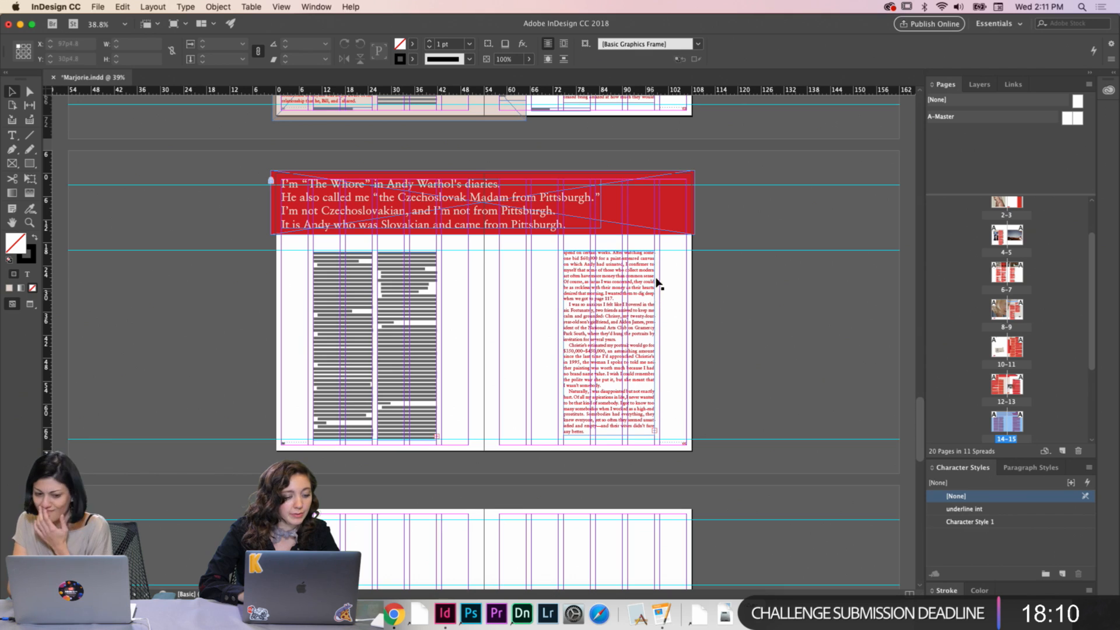
Rotate the red frame to -90° along page 15's outer edge and move that page's story column to its inner margin
click(272, 185)
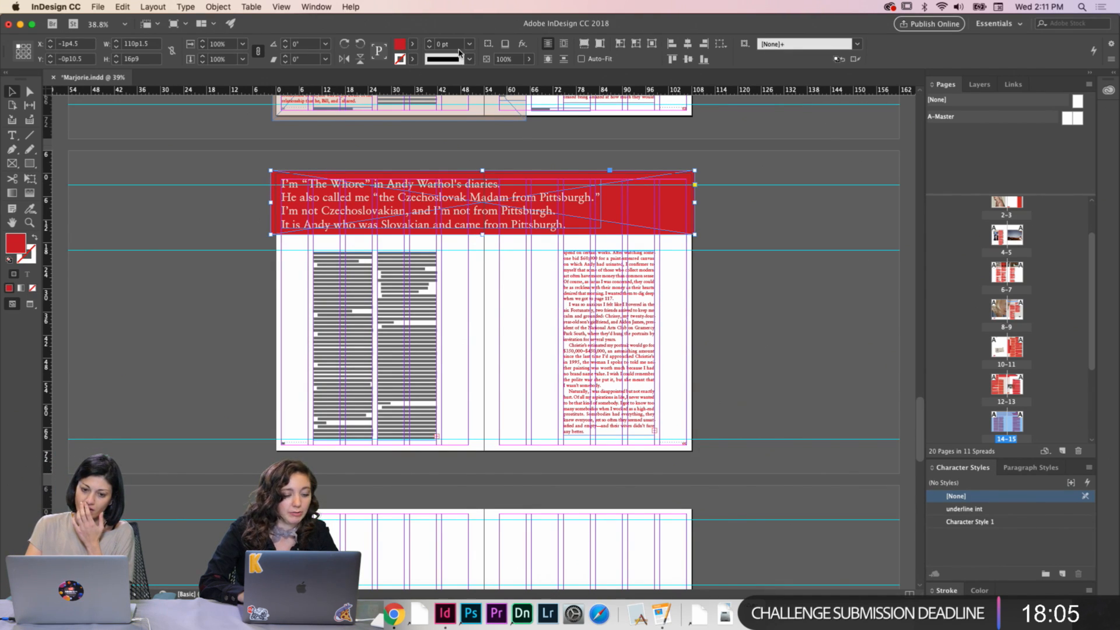
click(345, 44)
drag(234, 252, 658, 231)
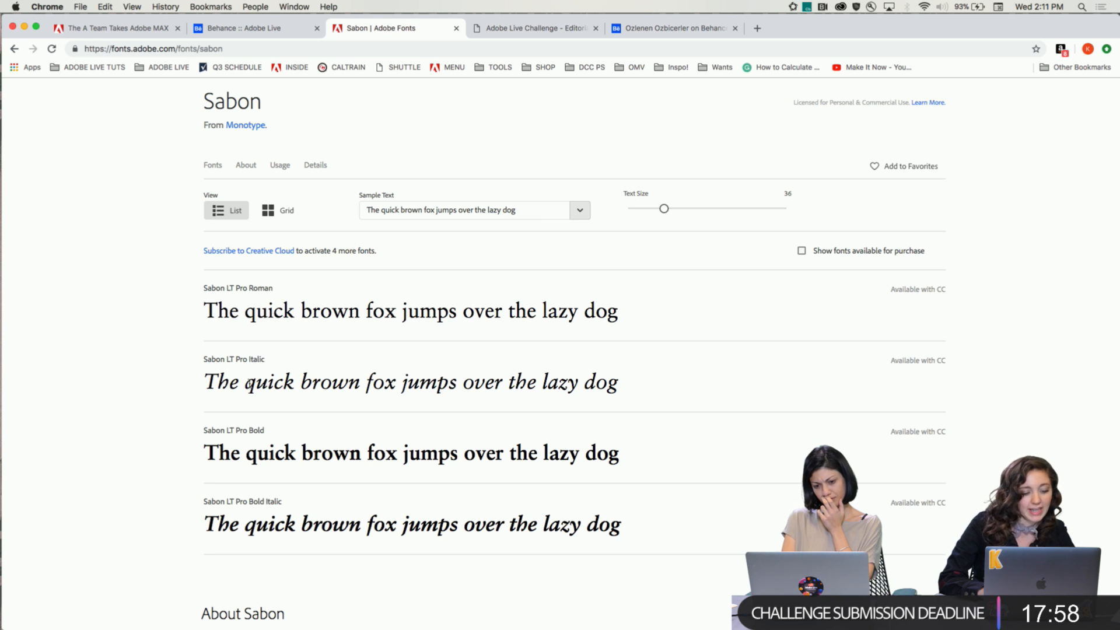
scroll(249, 529, down, 3)
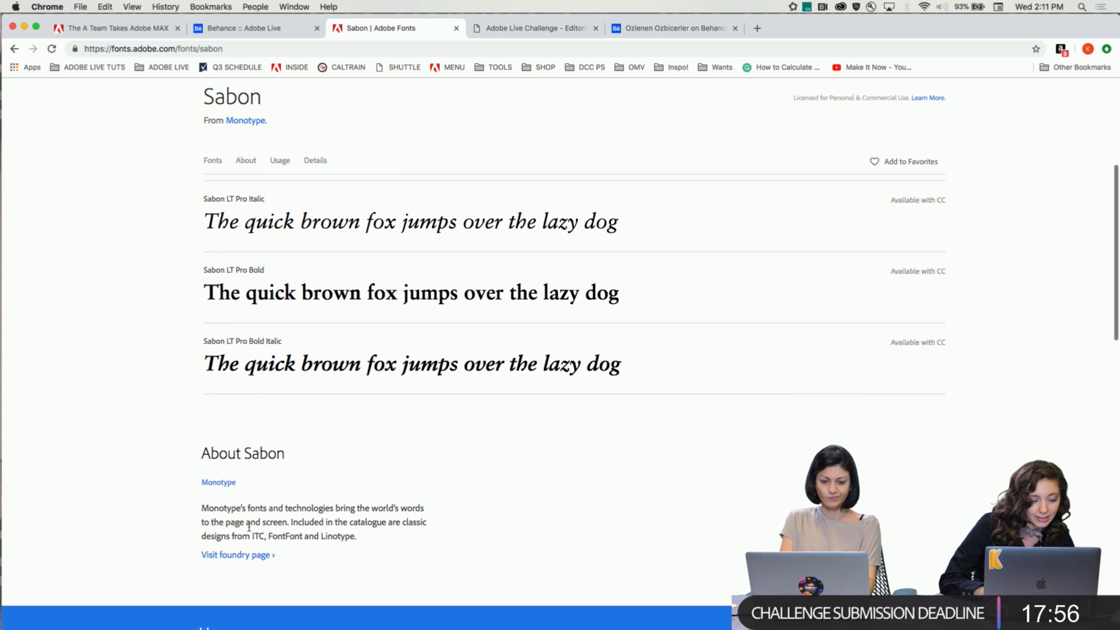
drag(207, 507, 236, 533)
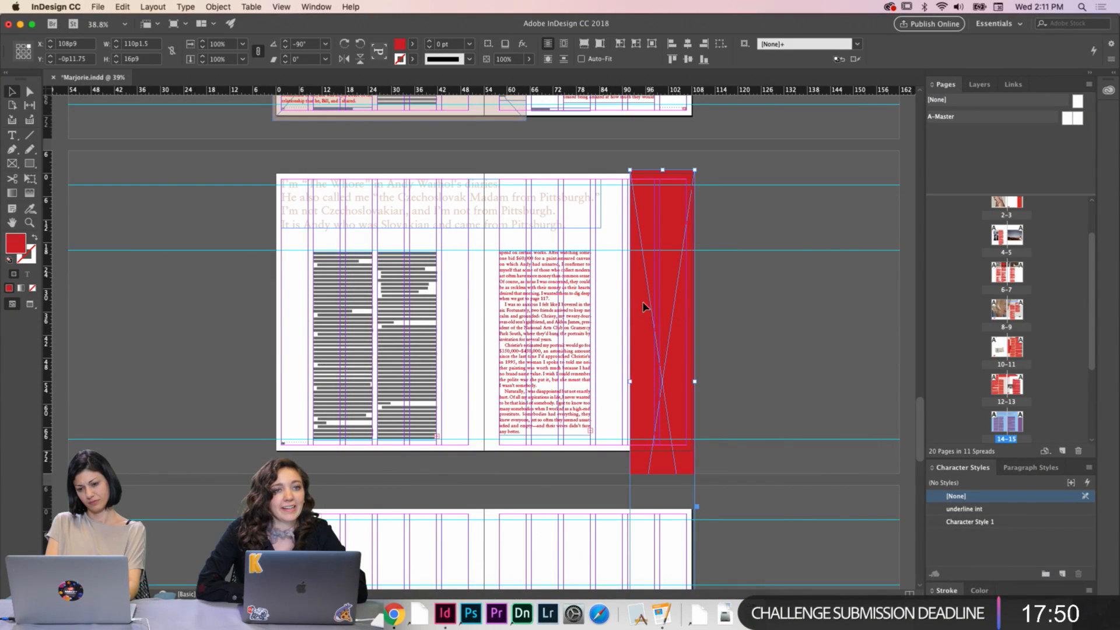
Resize the rotated red frame to a vertical band about 17p5 wide that spans page 15's full height with a slight bleed
drag(632, 381, 662, 361)
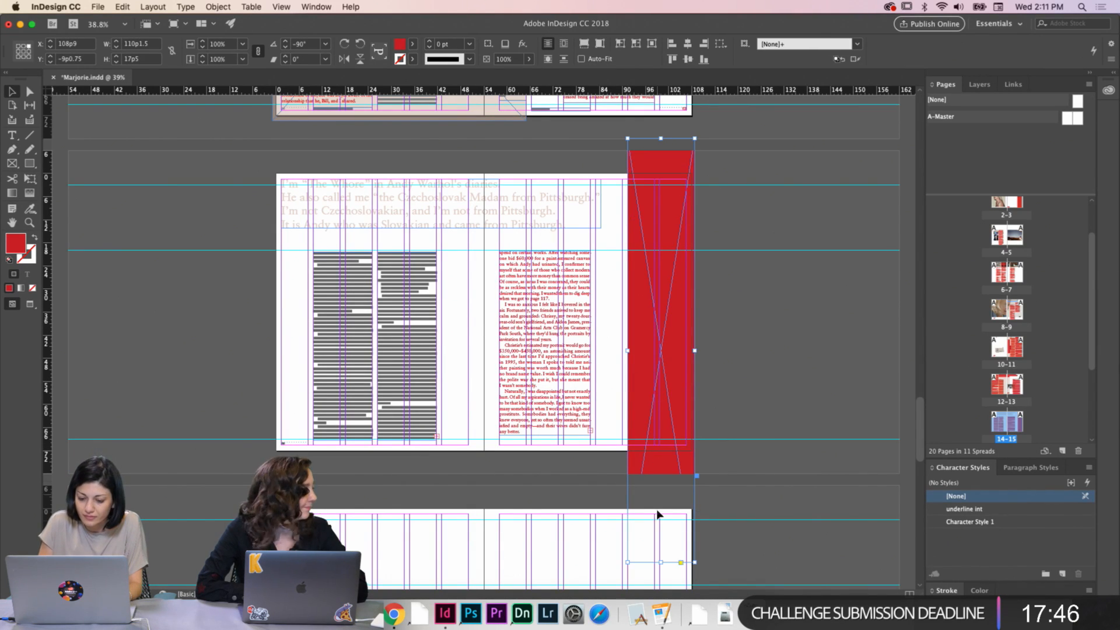
drag(661, 562, 661, 454)
drag(662, 139, 661, 169)
Recolor the headline text with the red Colorful_Theme swatch C=10 M=95 Y=99 at a 100% tint
click(533, 192)
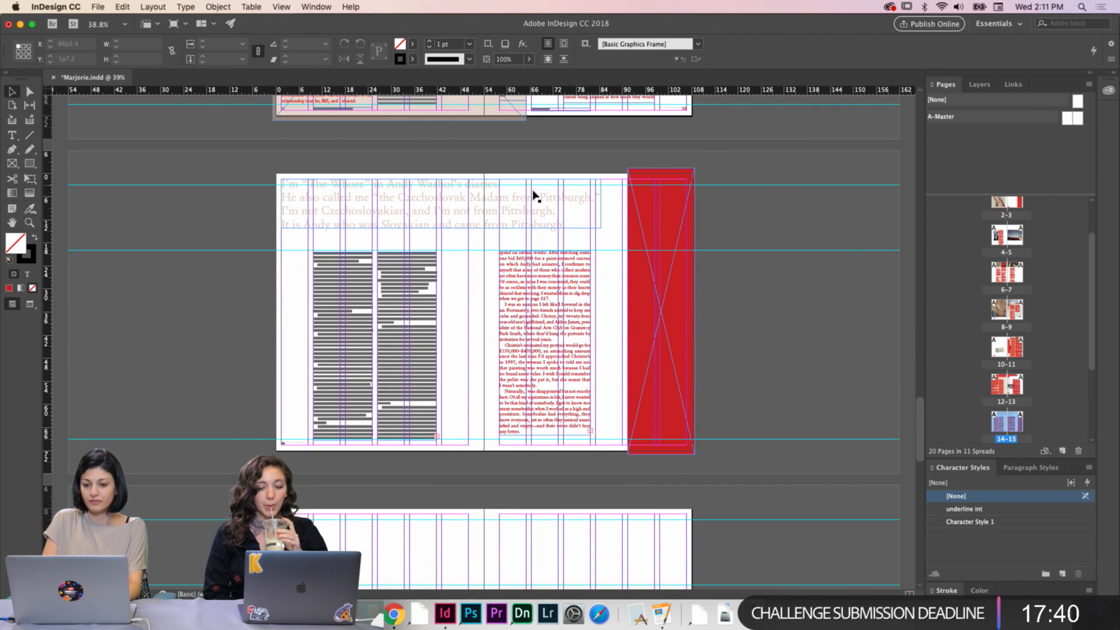
click(412, 45)
click(321, 62)
click(337, 169)
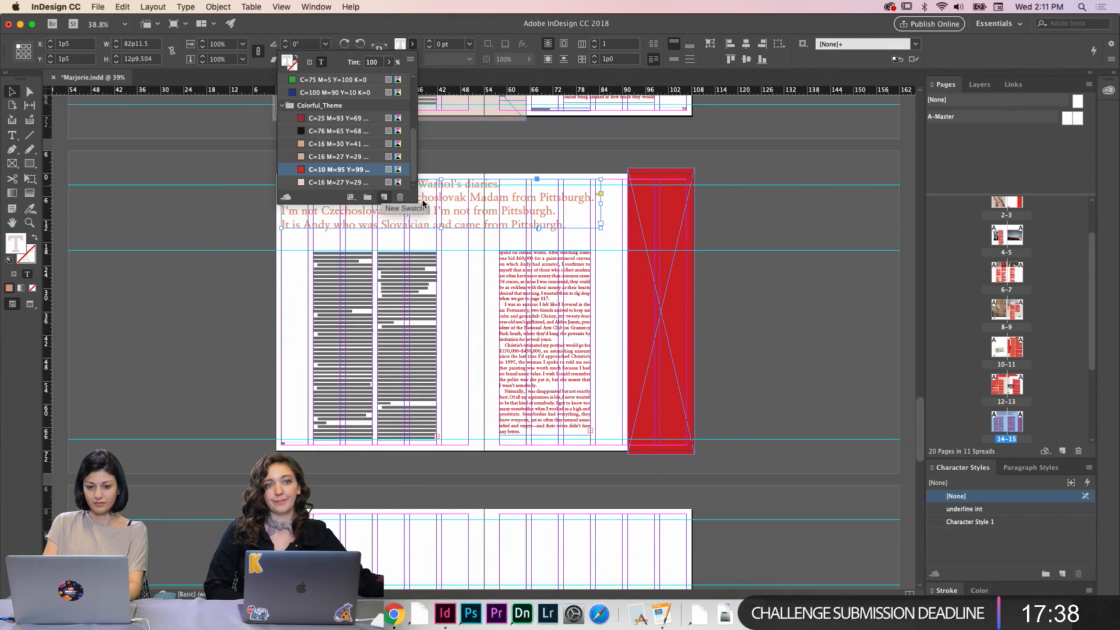
click(369, 62)
text(1)
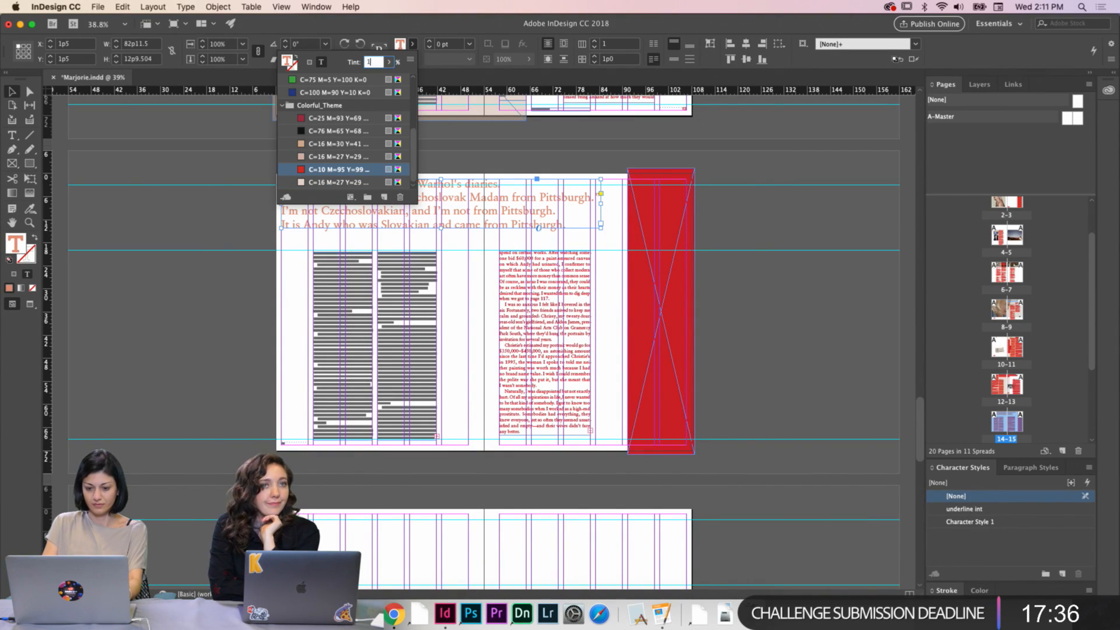
text(00)
key(Return)
click(400, 148)
Examine spread 14–15 in preview, checking the red headline, story columns and vertical red band at different magnifications
key(w)
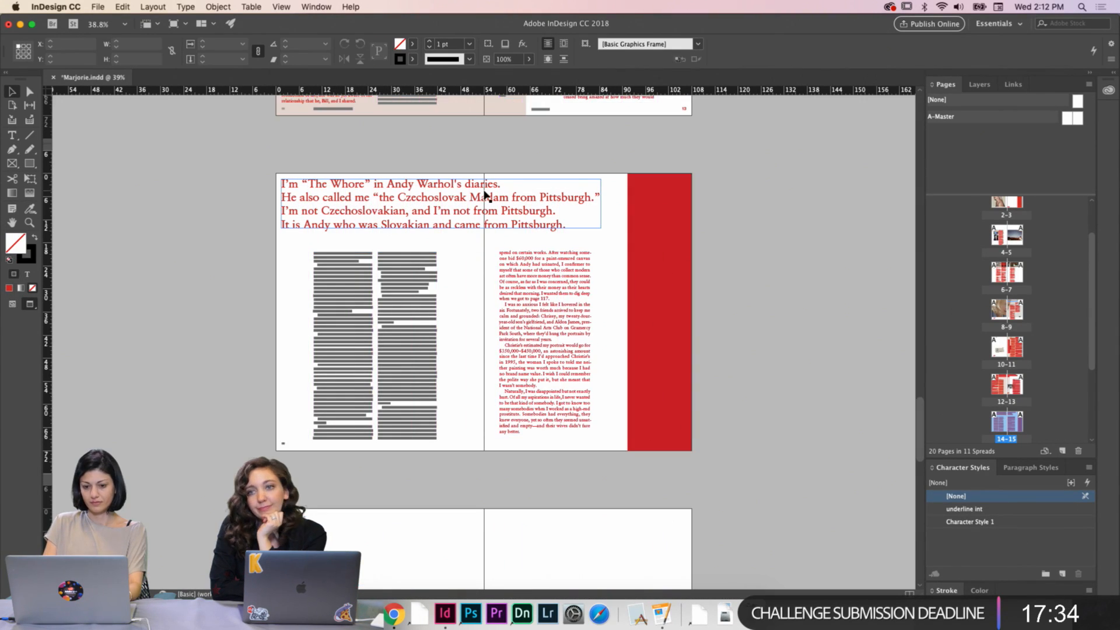
scroll(525, 292, down, 1)
scroll(674, 289, up, 4)
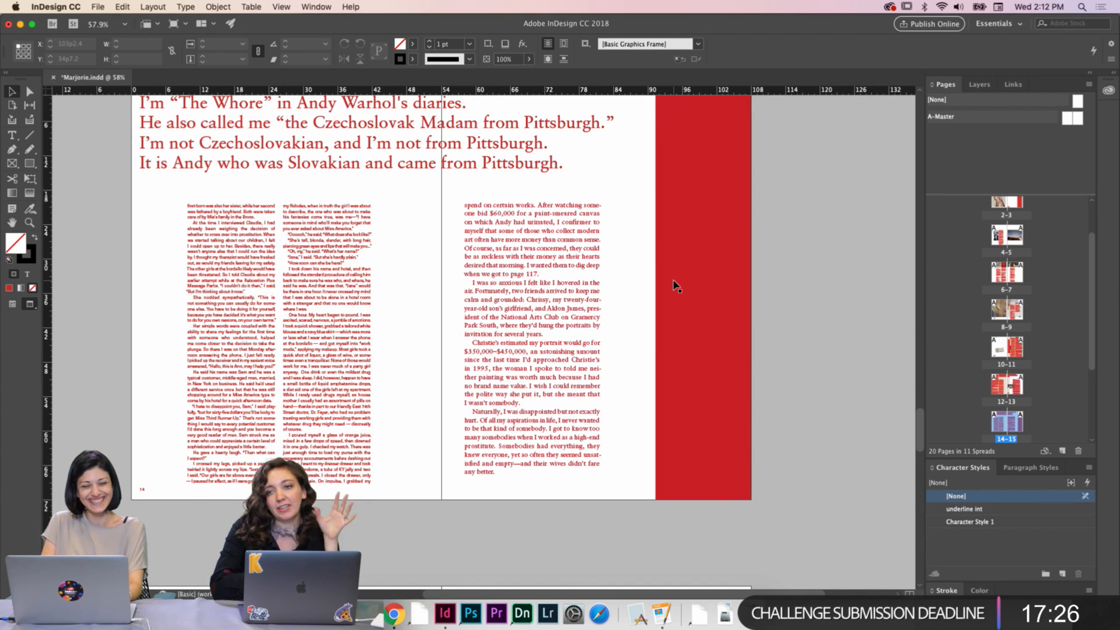
scroll(607, 182, down, 3)
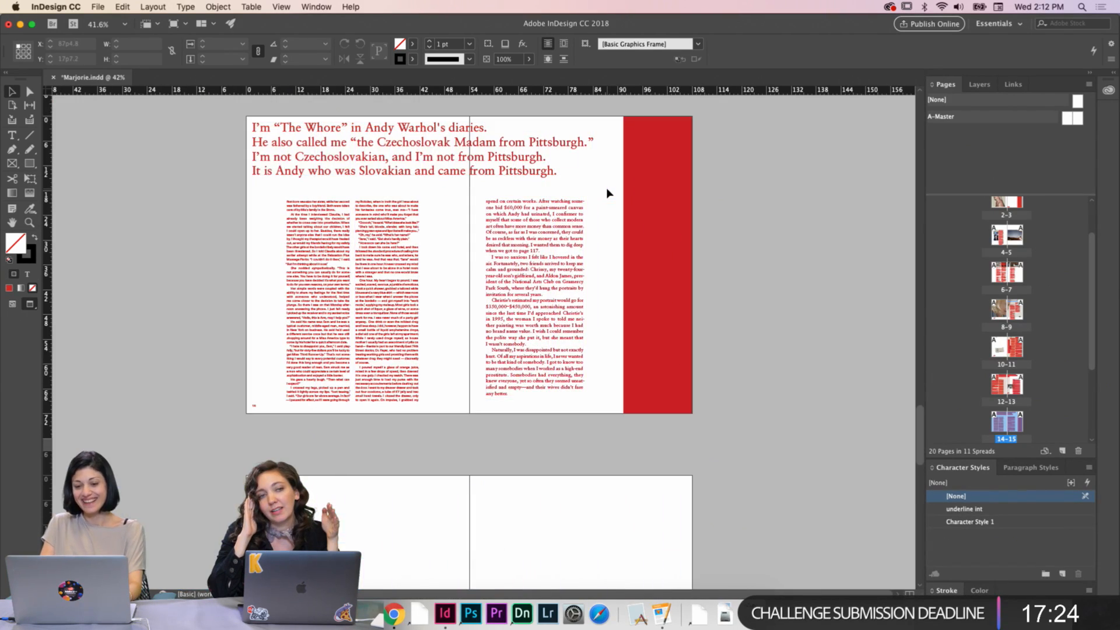
scroll(607, 193, up, 4)
scroll(608, 193, down, 2)
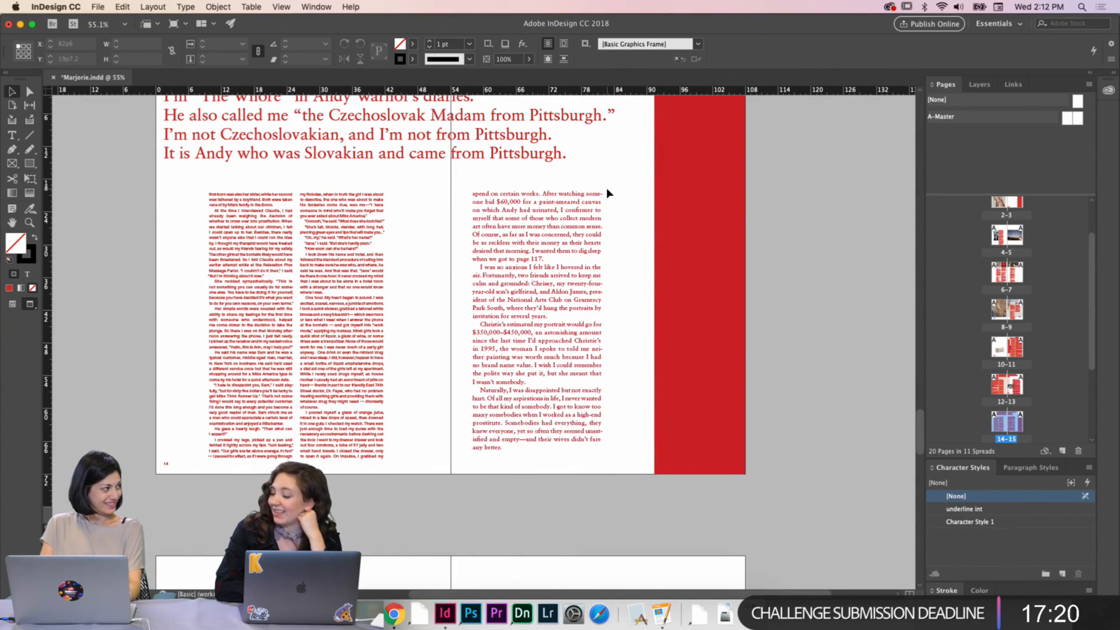
Nudge page 15's story column down slightly so its frame sits at Y 20p2
scroll(607, 187, down, 2)
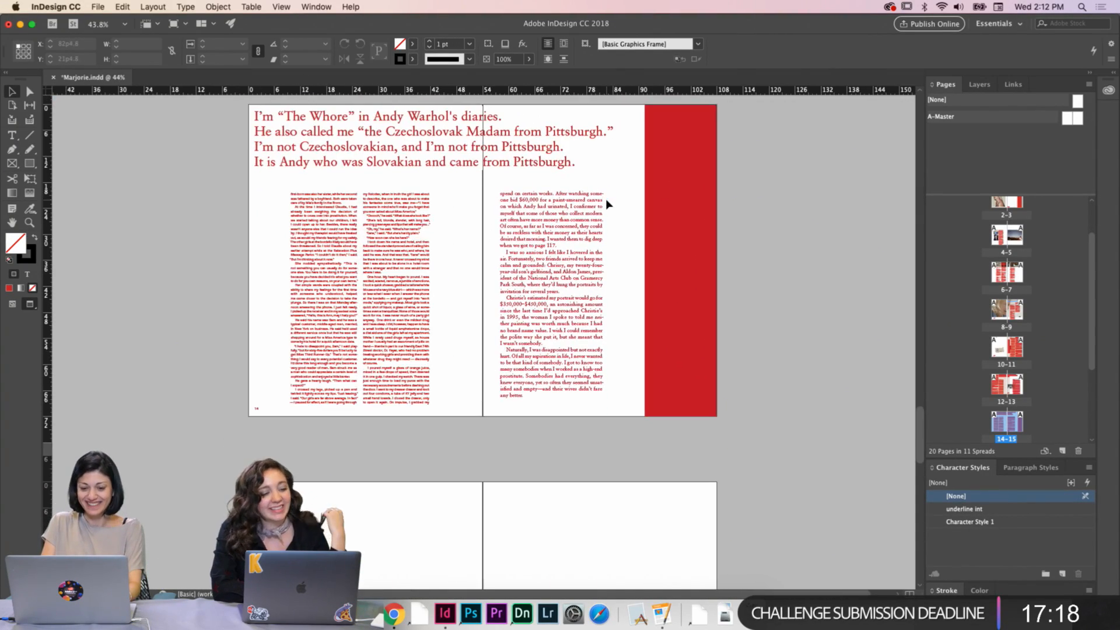
scroll(606, 204, up, 3)
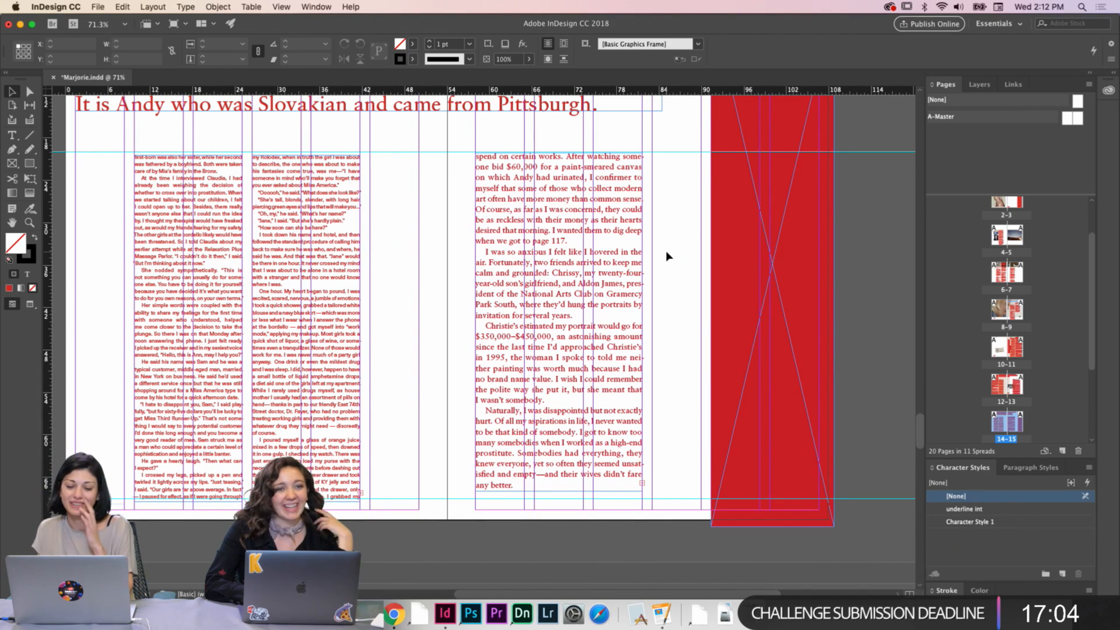
key(w)
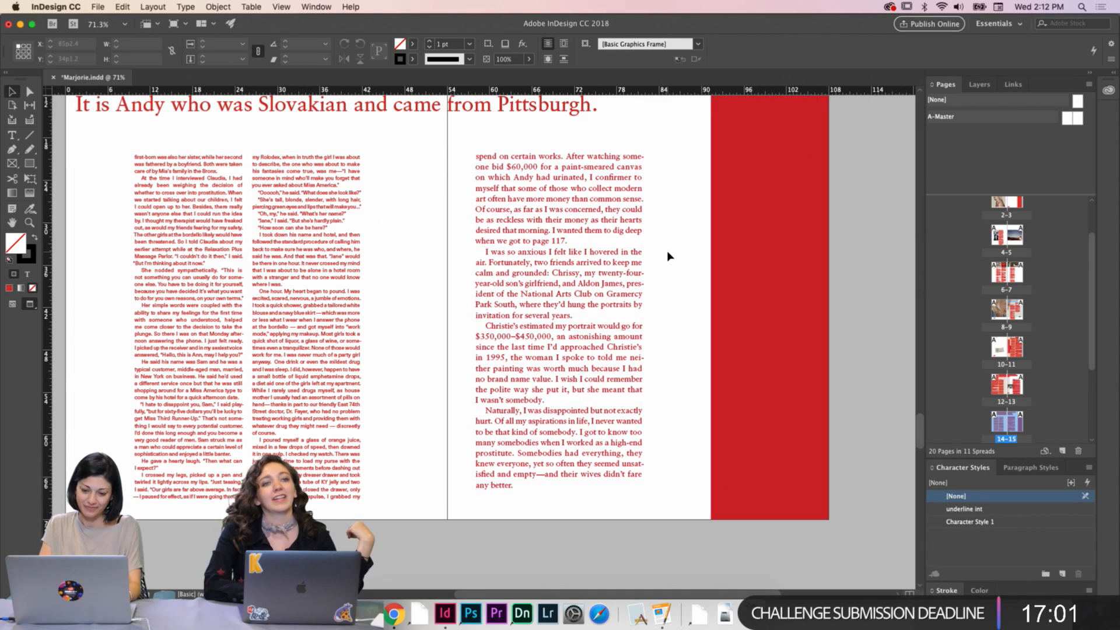
scroll(669, 258, down, 2)
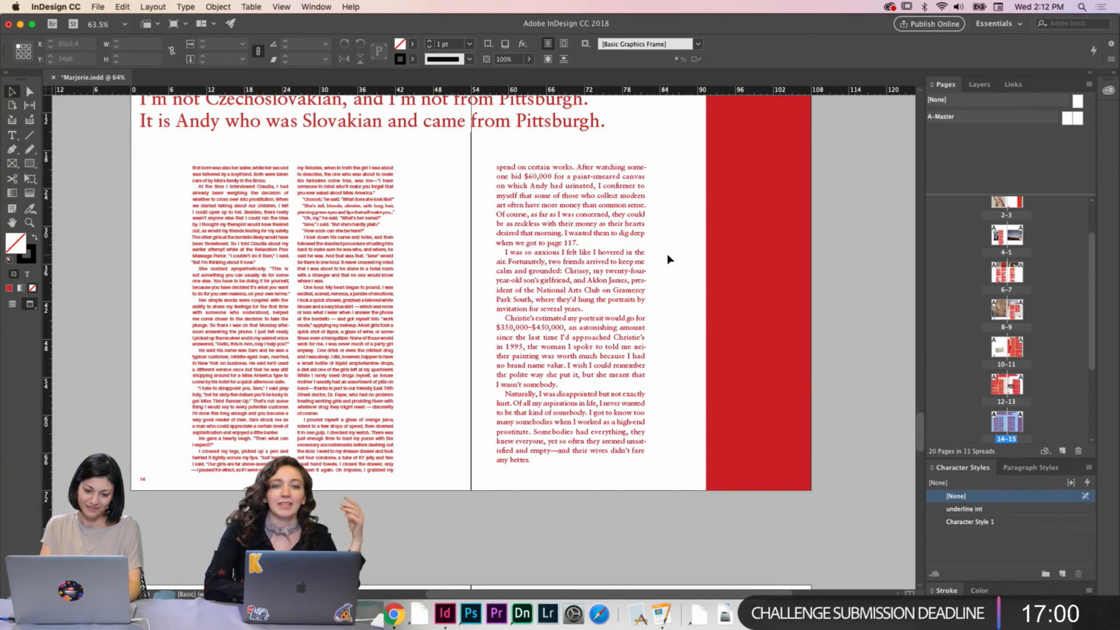
scroll(669, 258, up, 3)
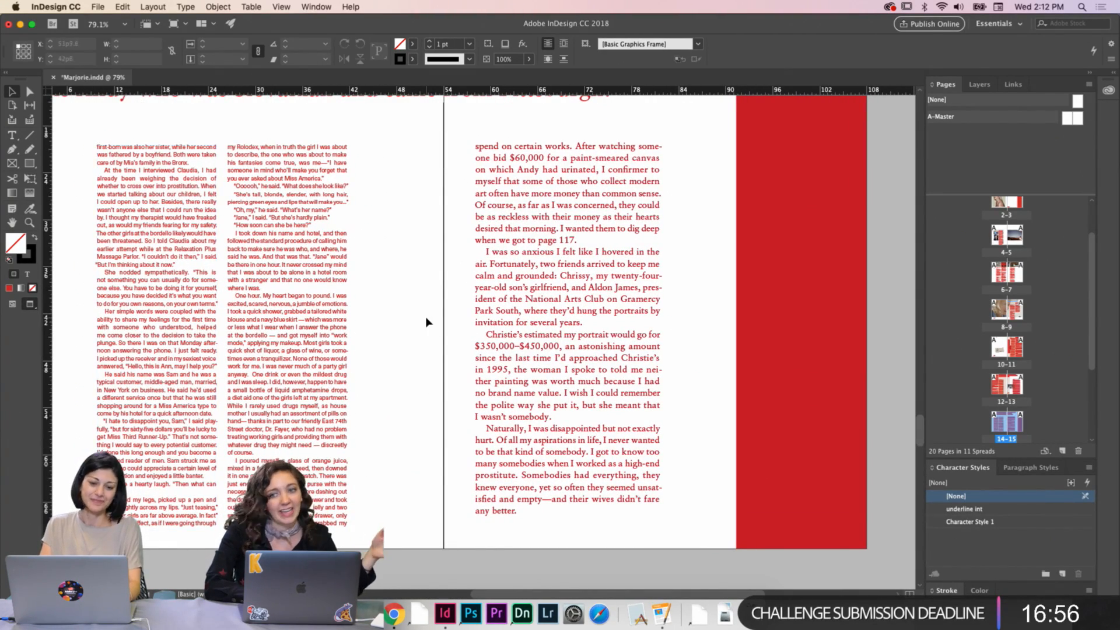
key(w)
scroll(426, 325, down, 1)
click(579, 239)
scroll(579, 238, up, 10)
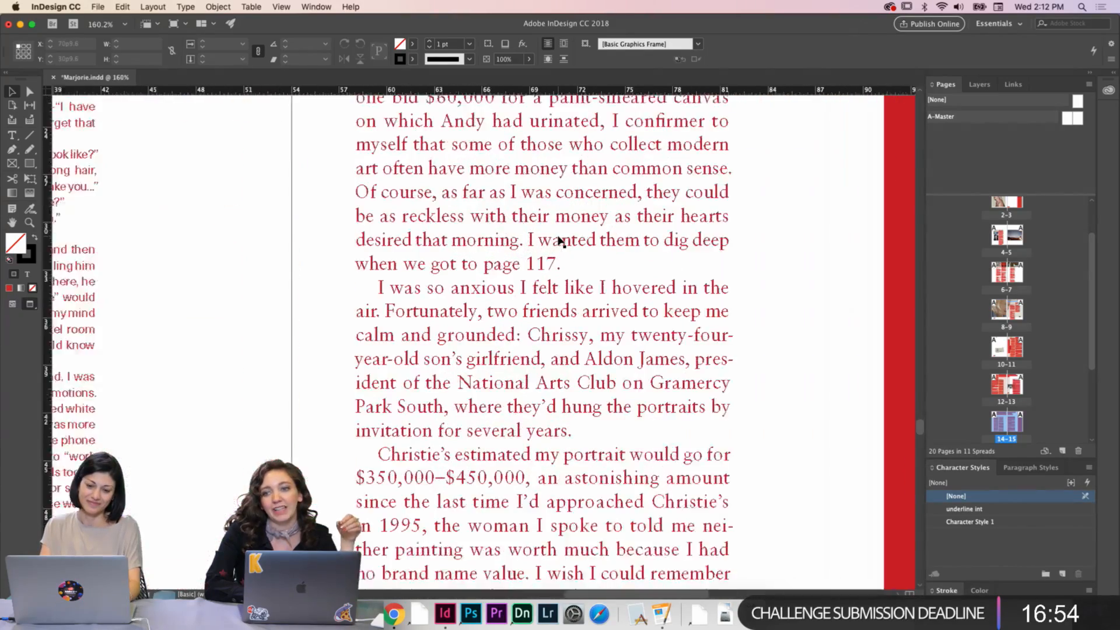
scroll(558, 240, up, 4)
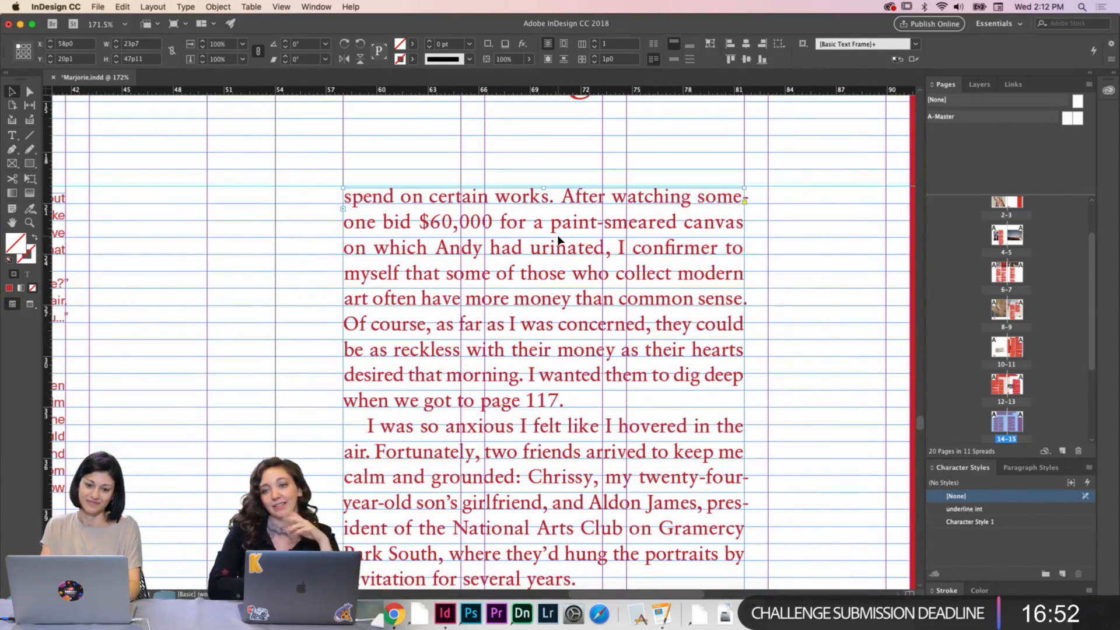
key(Down)
click(770, 305)
Examine spread 14–15 with and without guides, checking the headline, column alignment and red band
scroll(769, 305, down, 10)
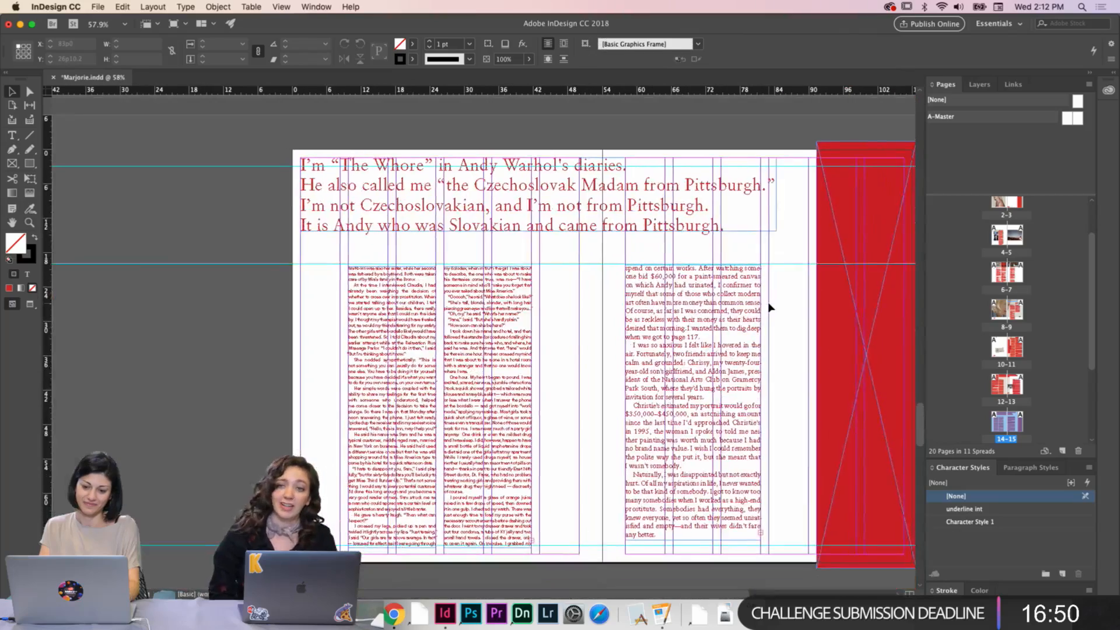
scroll(769, 308, right, 3)
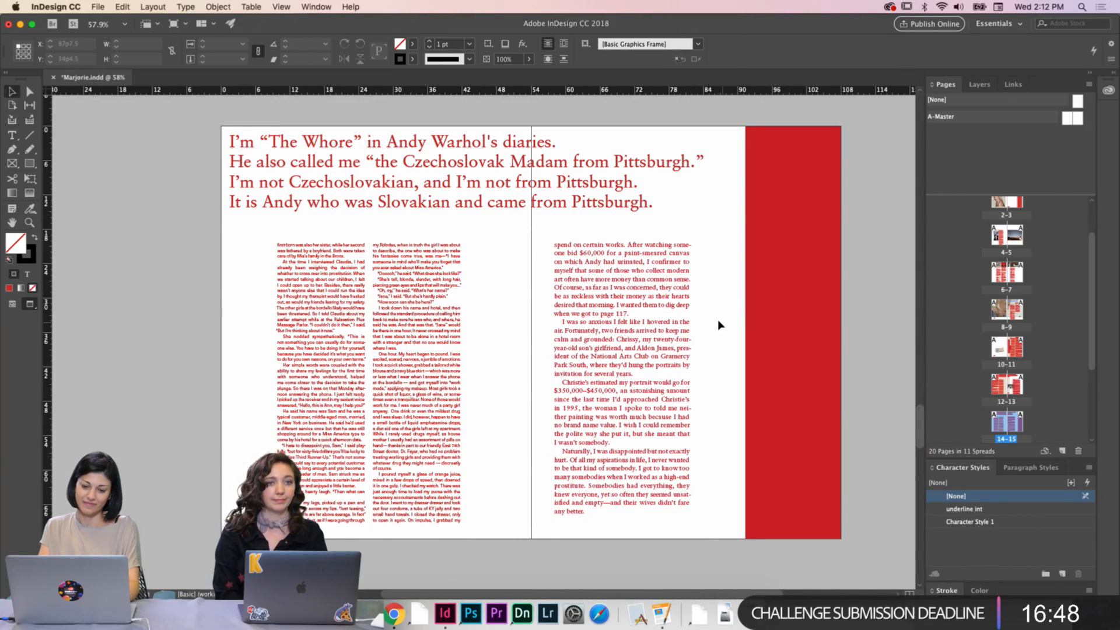
scroll(715, 324, down, 2)
scroll(712, 323, right, 1)
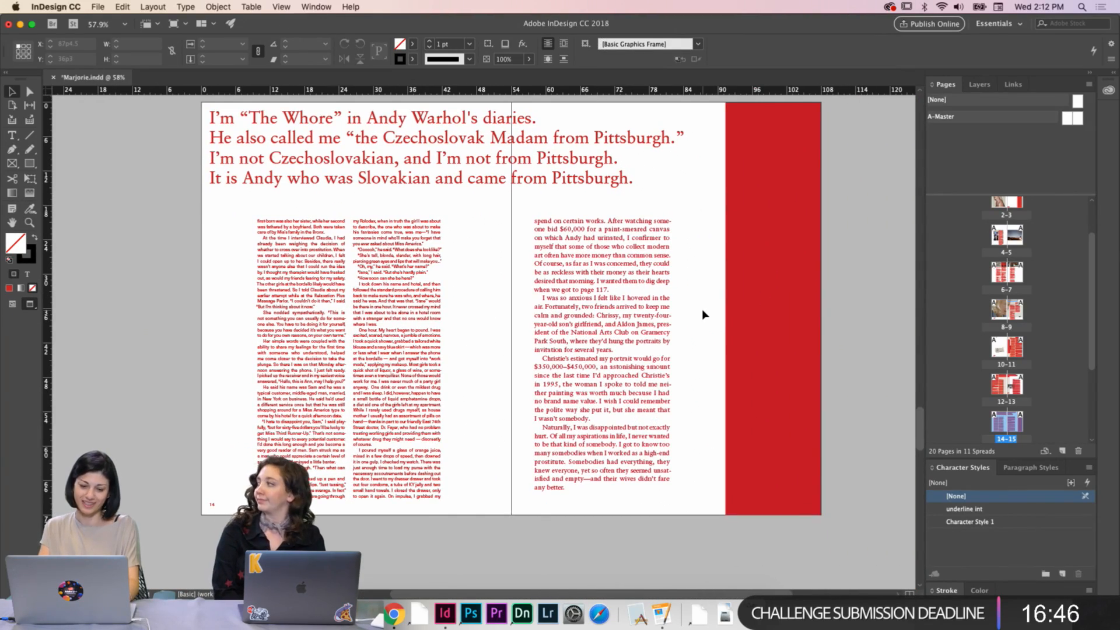
scroll(702, 309, down, 2)
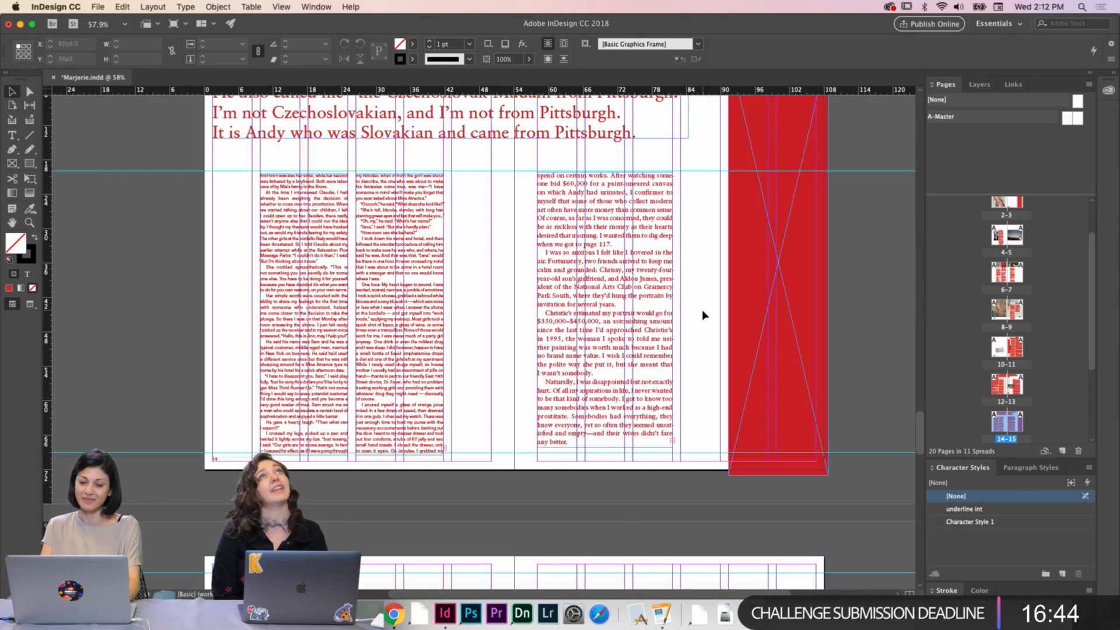
scroll(702, 310, down, 2)
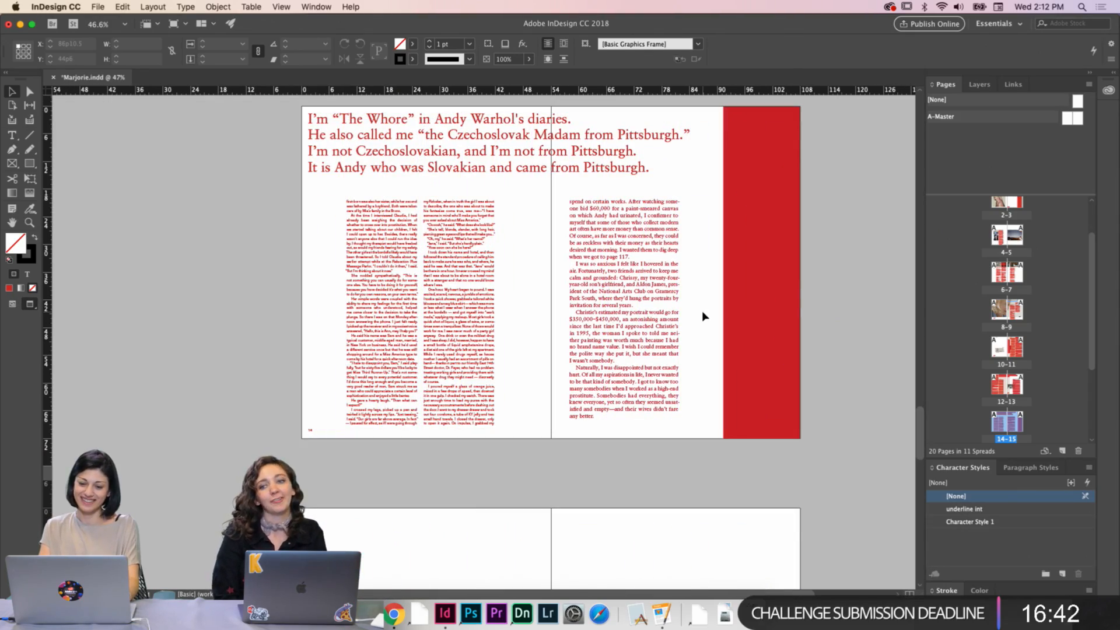
scroll(703, 316, up, 5)
scroll(703, 317, down, 1)
Extend the bottom of page 15's story frame to the lower horizontal guide, making it about 48p10 high
key(w)
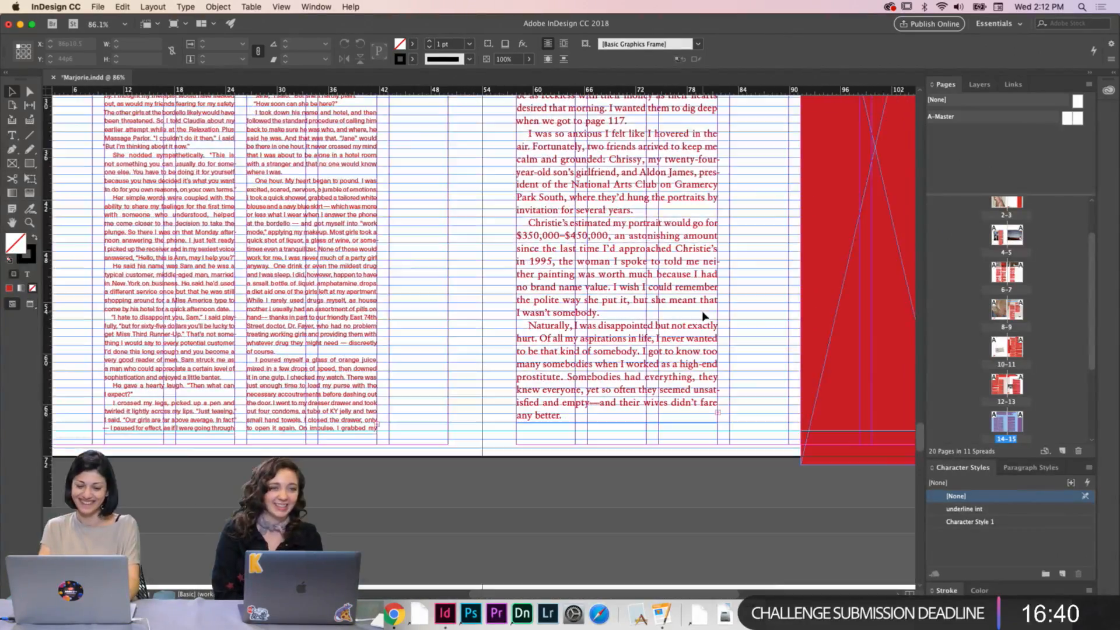
click(641, 424)
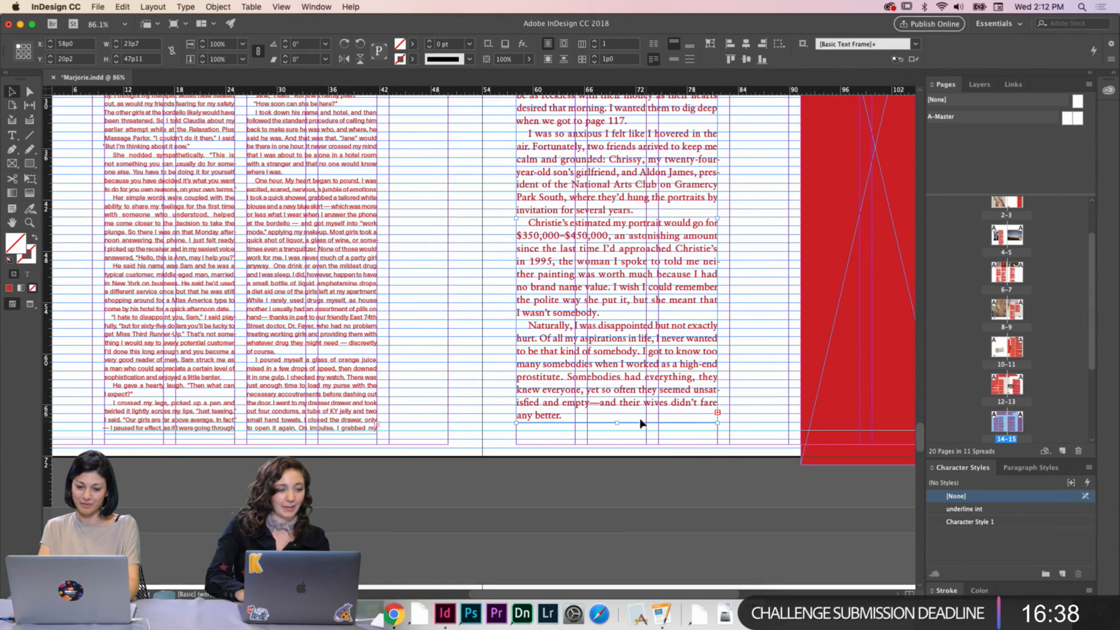
drag(615, 422, 617, 431)
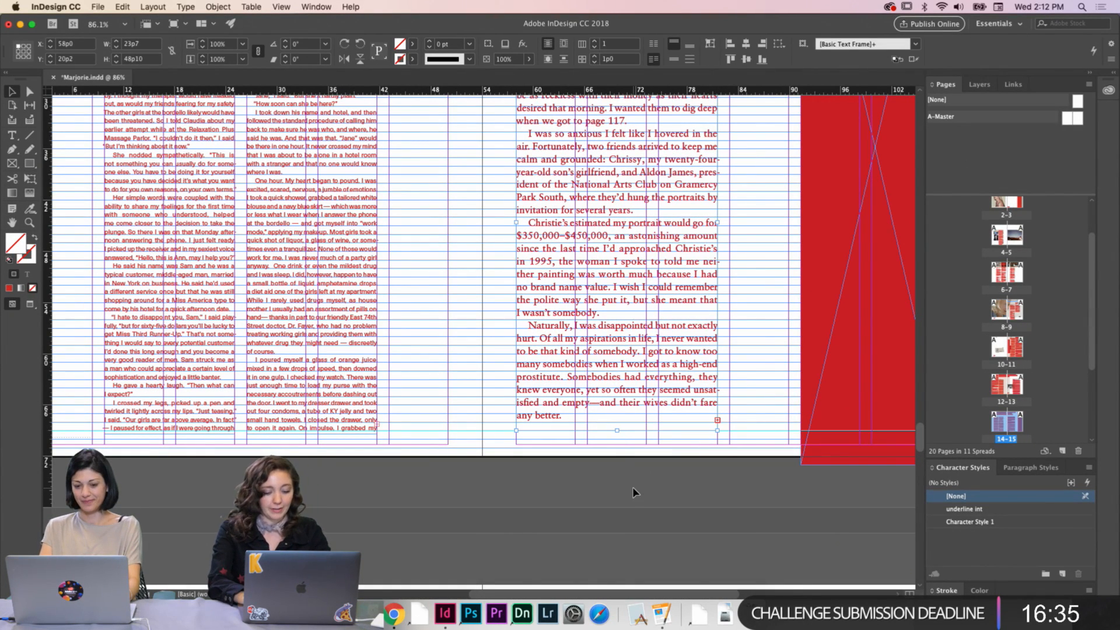
click(642, 489)
key(w)
scroll(642, 489, down, 5)
scroll(666, 381, up, 2)
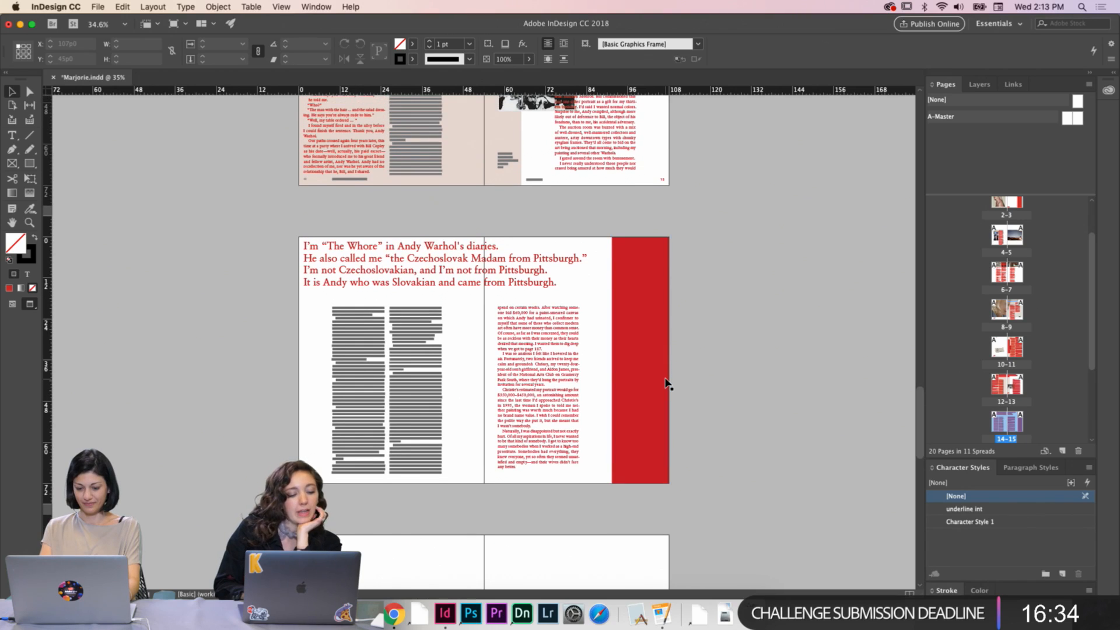
Nudge the vertical red band slightly outward on page 15 to X 108p8.5
key(w)
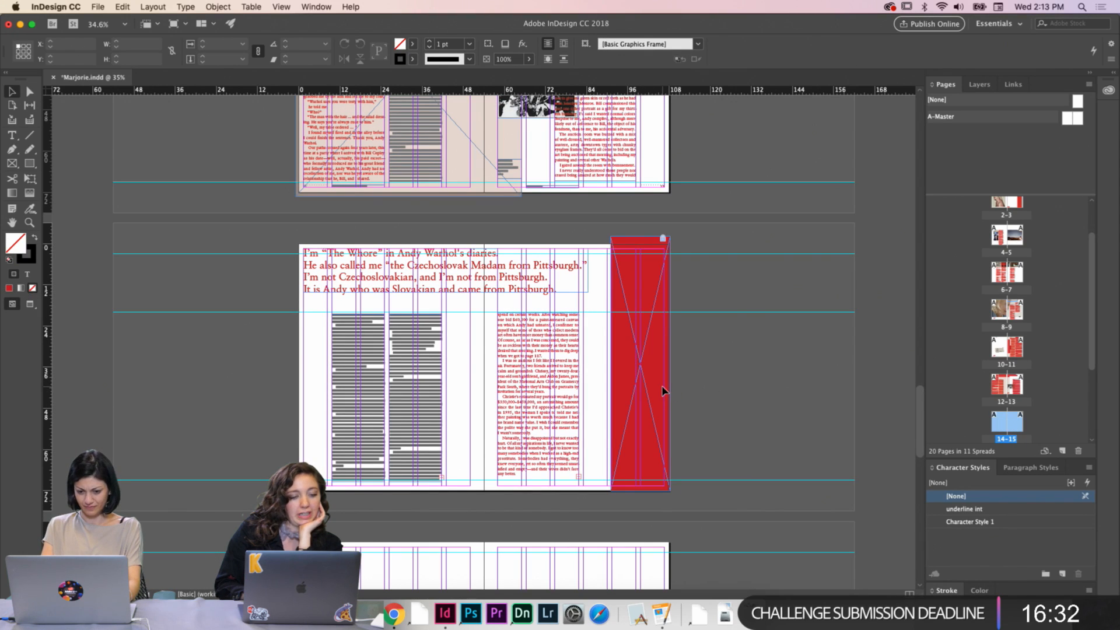
scroll(663, 390, up, 3)
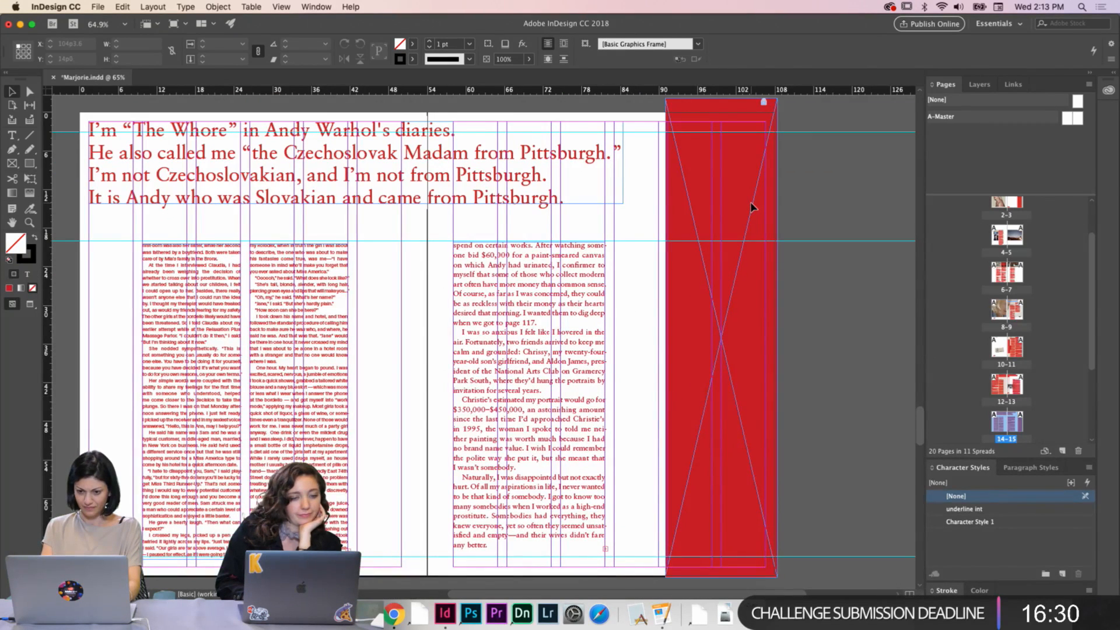
click(755, 138)
key(Right)
key(Right)
key(Right)
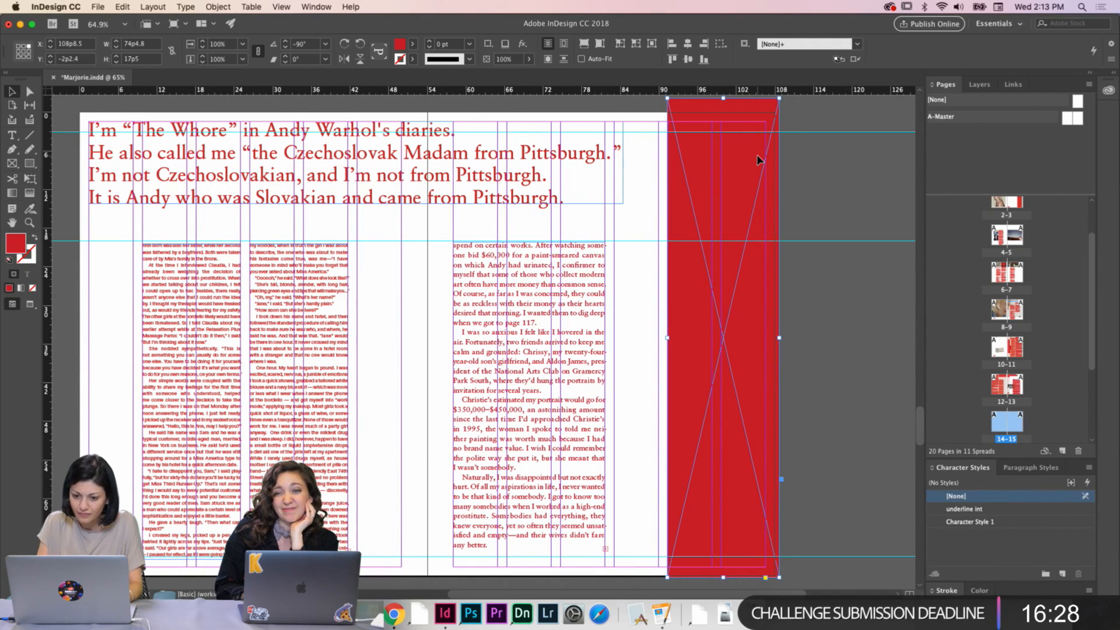
key(shift+super+a)
key(w)
scroll(813, 183, down, 3)
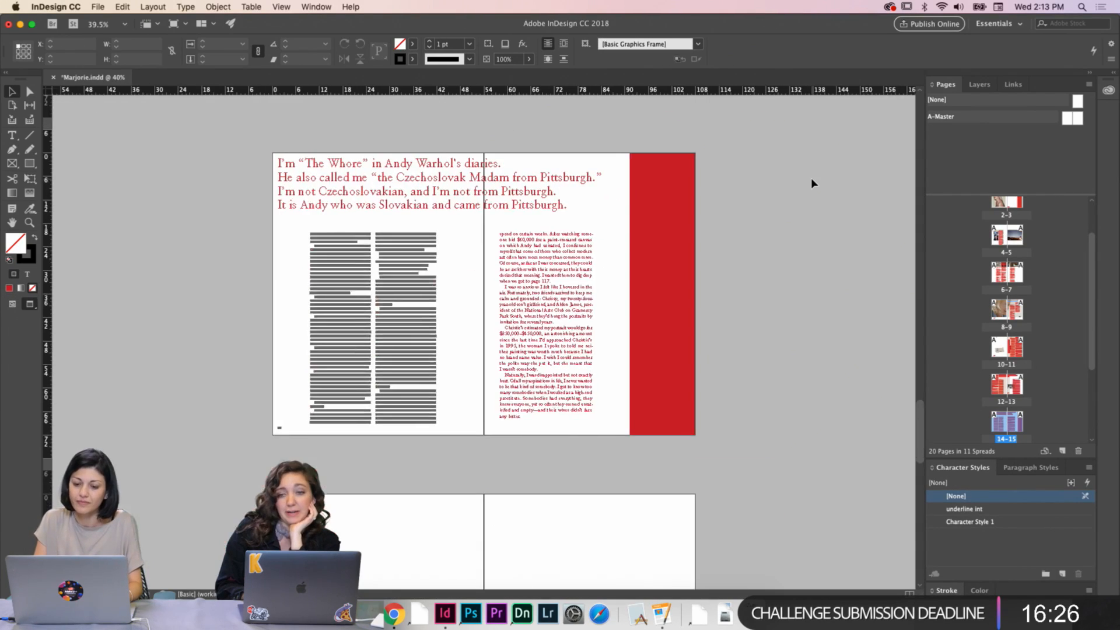
Review page 15 in preview and with guides, comparing the red band's position with the story column and headline
scroll(813, 183, up, 4)
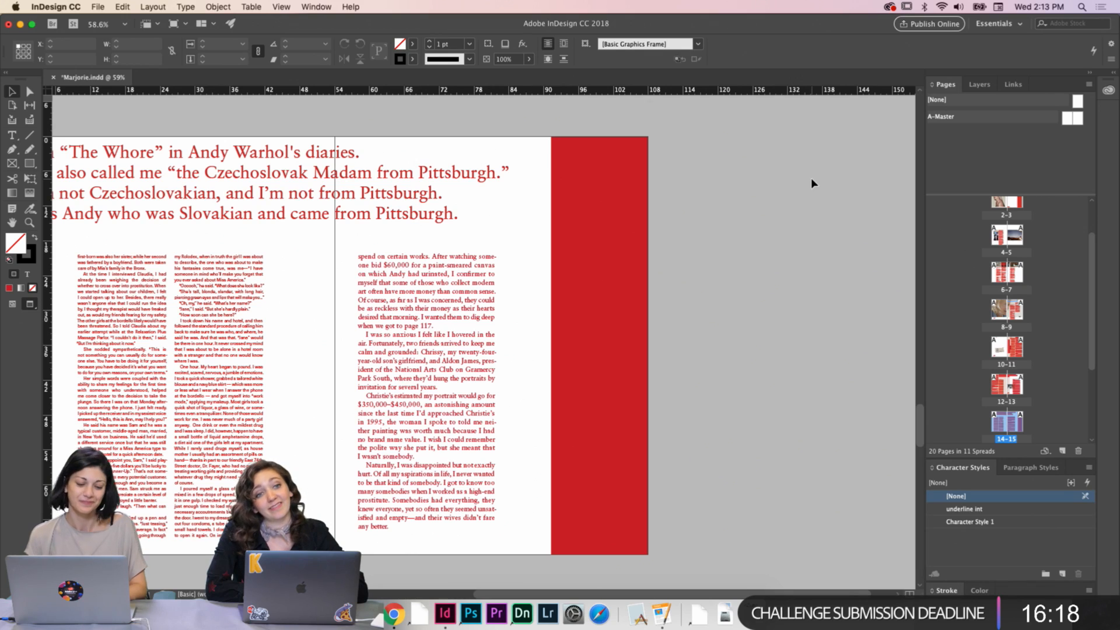
key(w)
key(w)
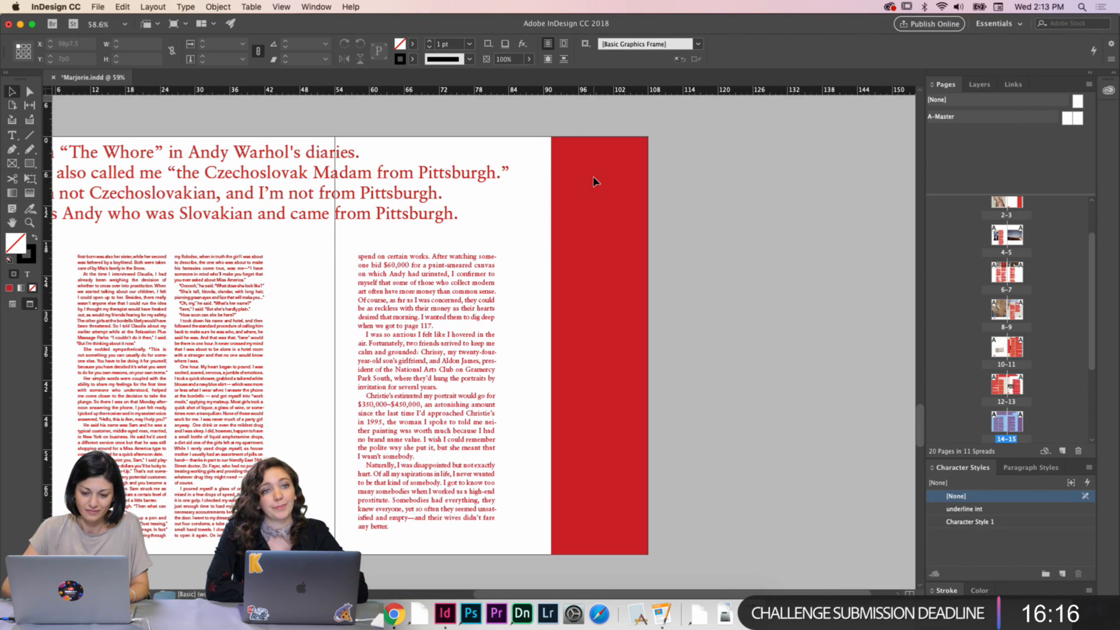
key(w)
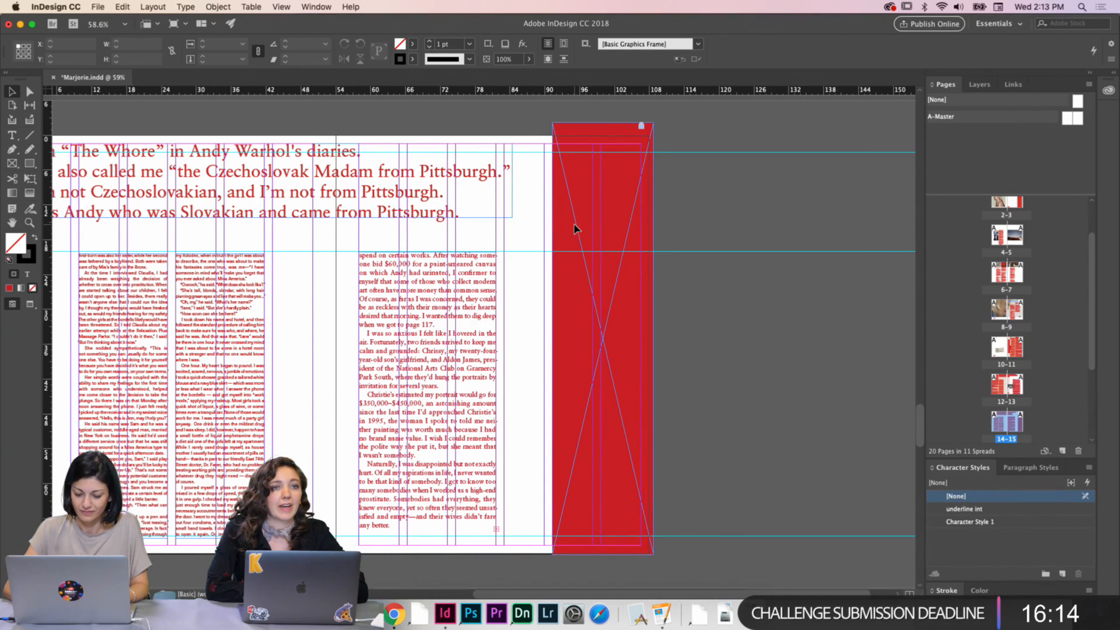
scroll(573, 228, left, 1)
scroll(574, 229, up, 2)
scroll(574, 229, left, 1)
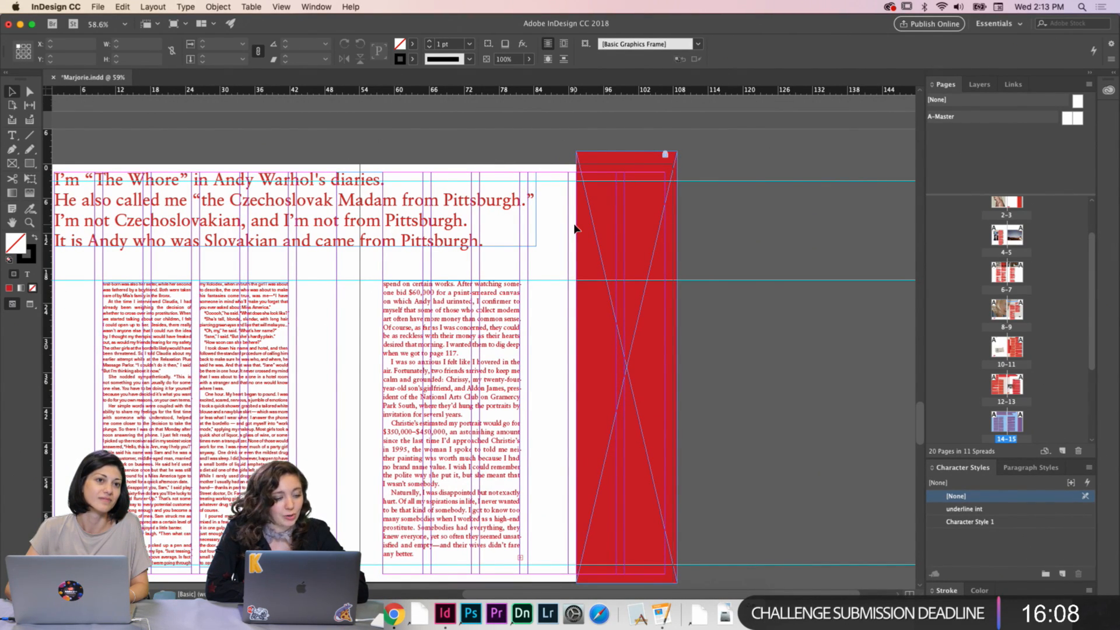
key(w)
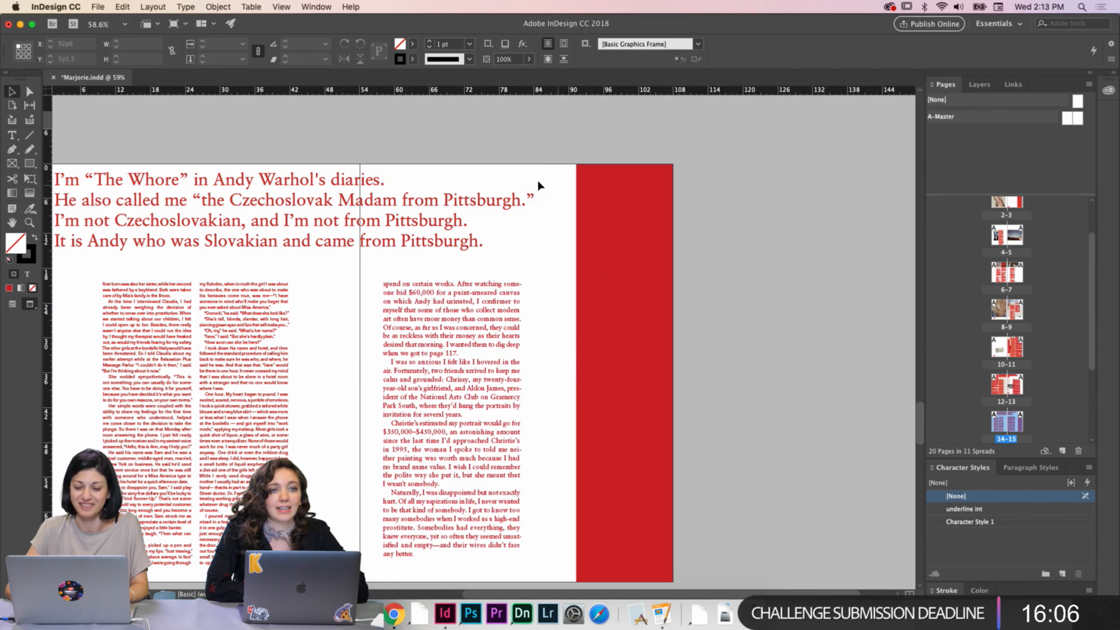
scroll(531, 158, down, 3)
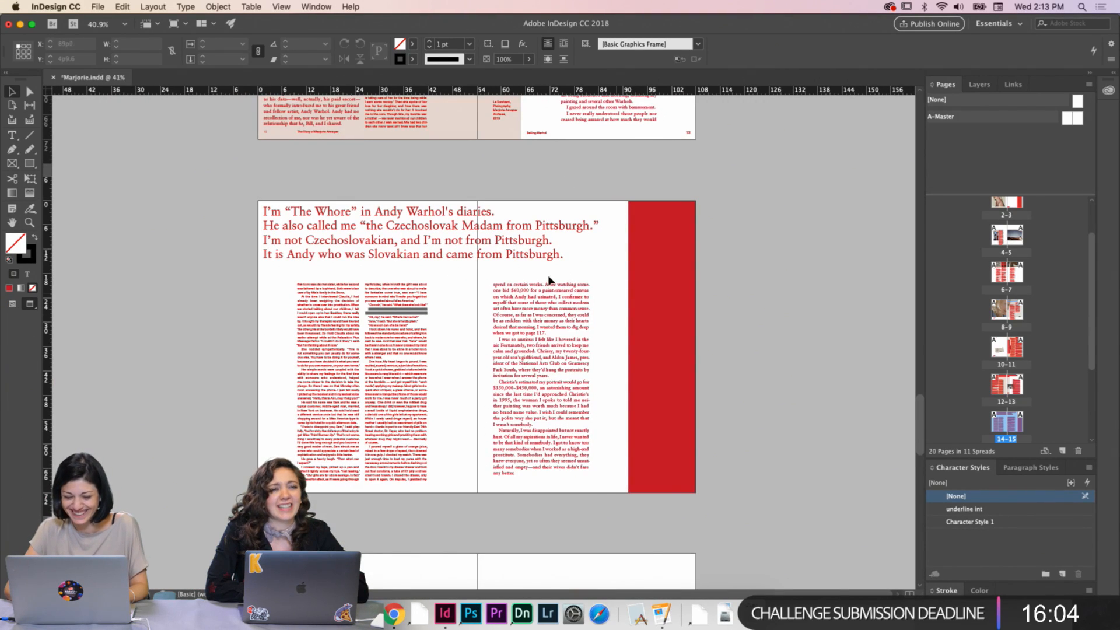
scroll(438, 300, up, 1)
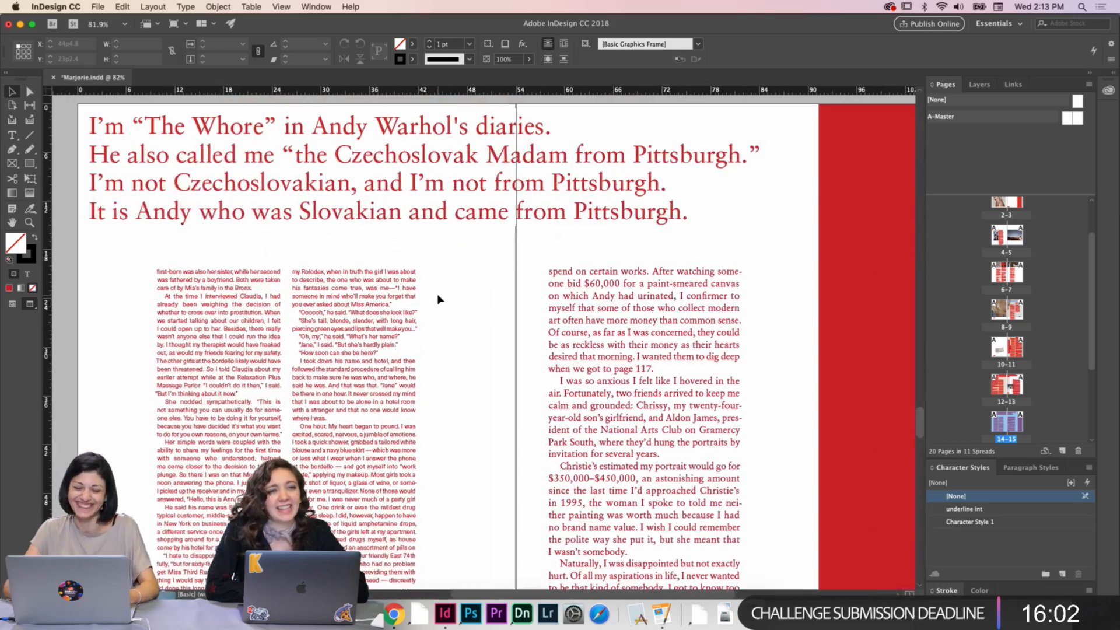
key(w)
scroll(438, 299, up, 1)
scroll(420, 286, right, 2)
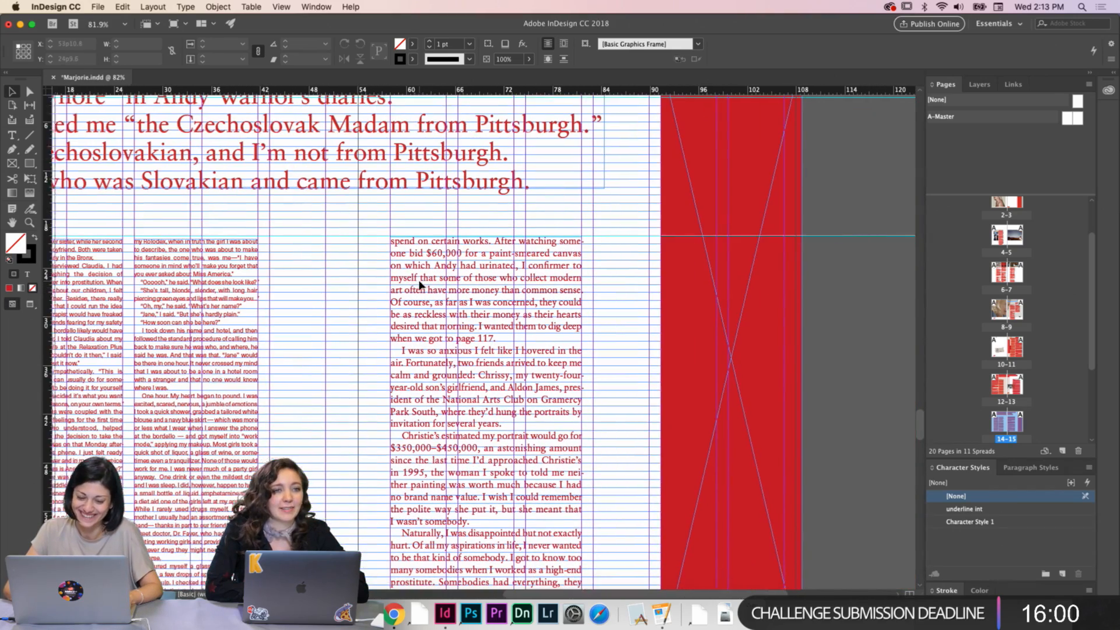
key(w)
scroll(817, 278, right, 3)
scroll(834, 271, right, 2)
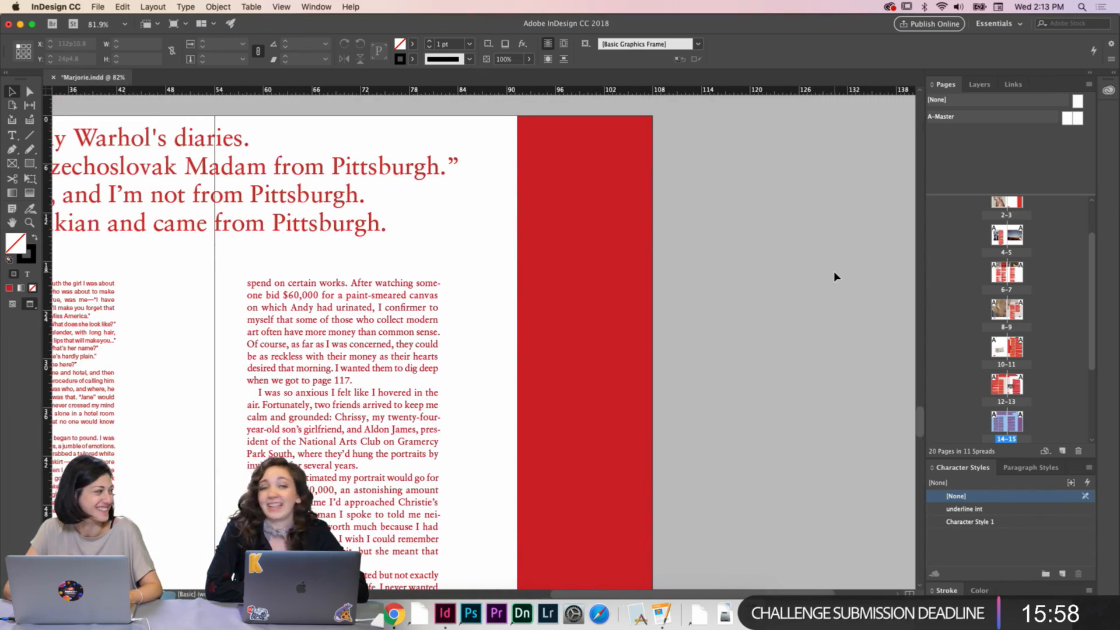
key(w)
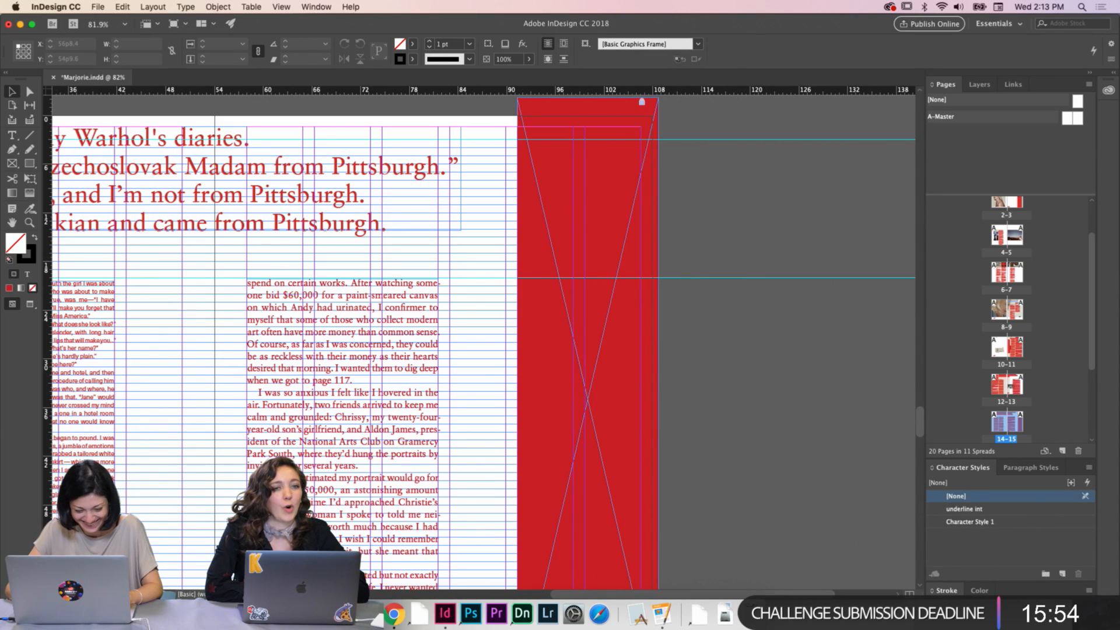
Go to spread 4–5 and inspect the caption frame and the two small photos beside the interview text
click(189, 614)
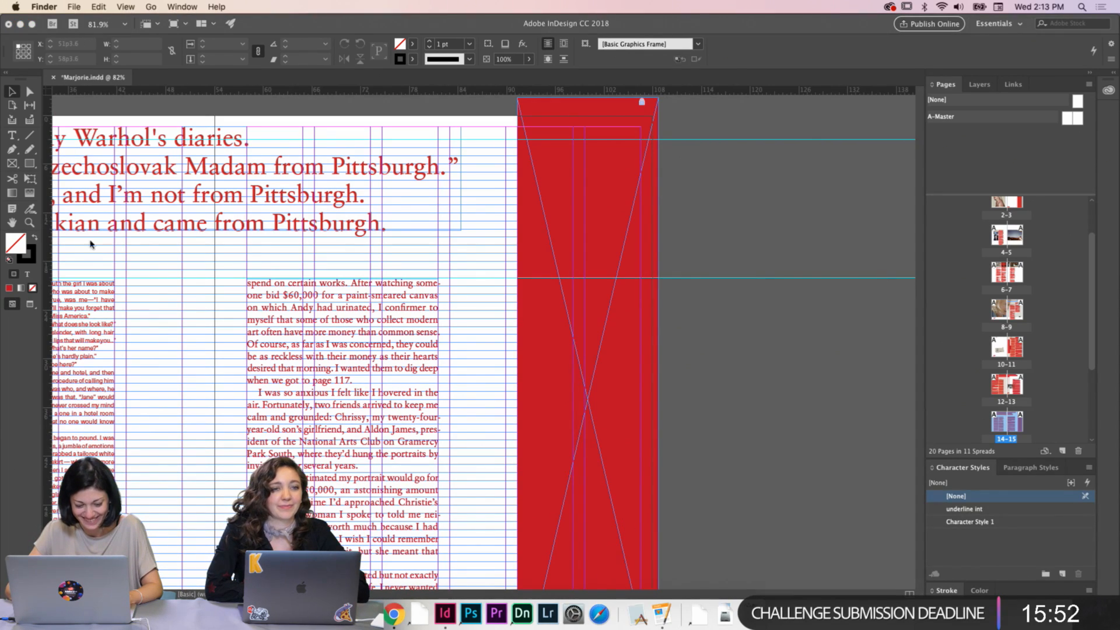
click(9, 170)
key(alt+shift+super+0)
scroll(337, 252, up, 20)
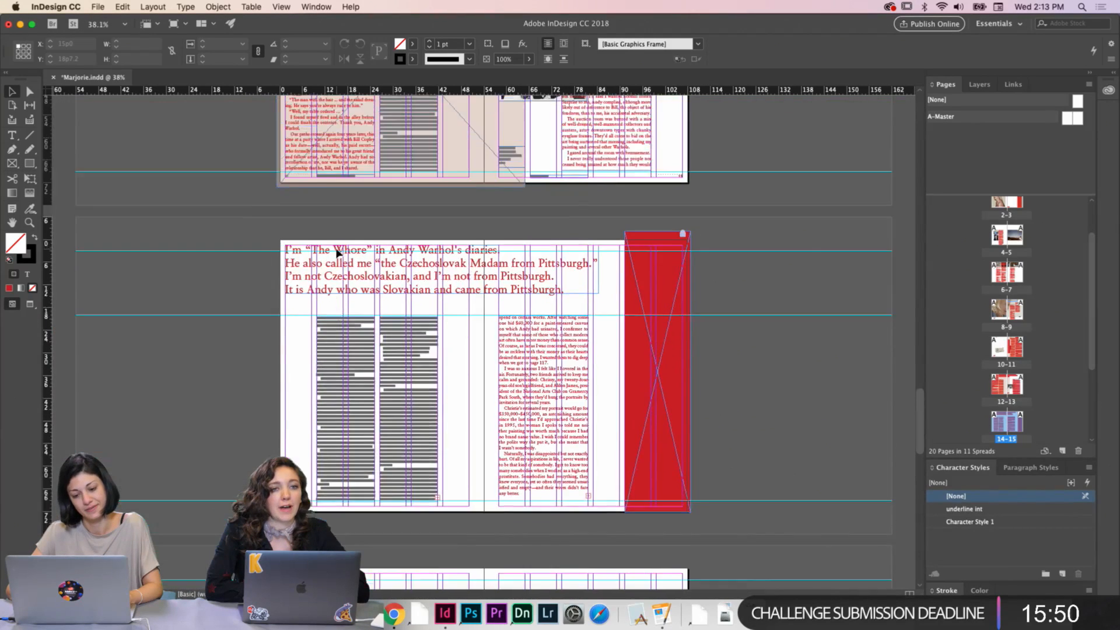
click(339, 222)
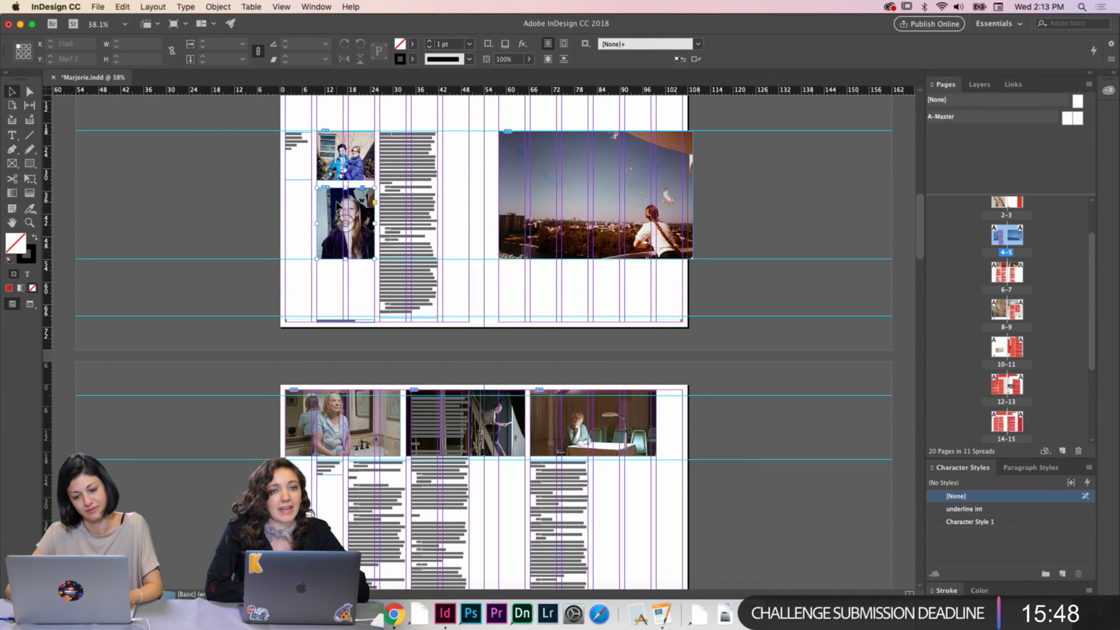
scroll(340, 169, up, 3)
drag(294, 152, 345, 192)
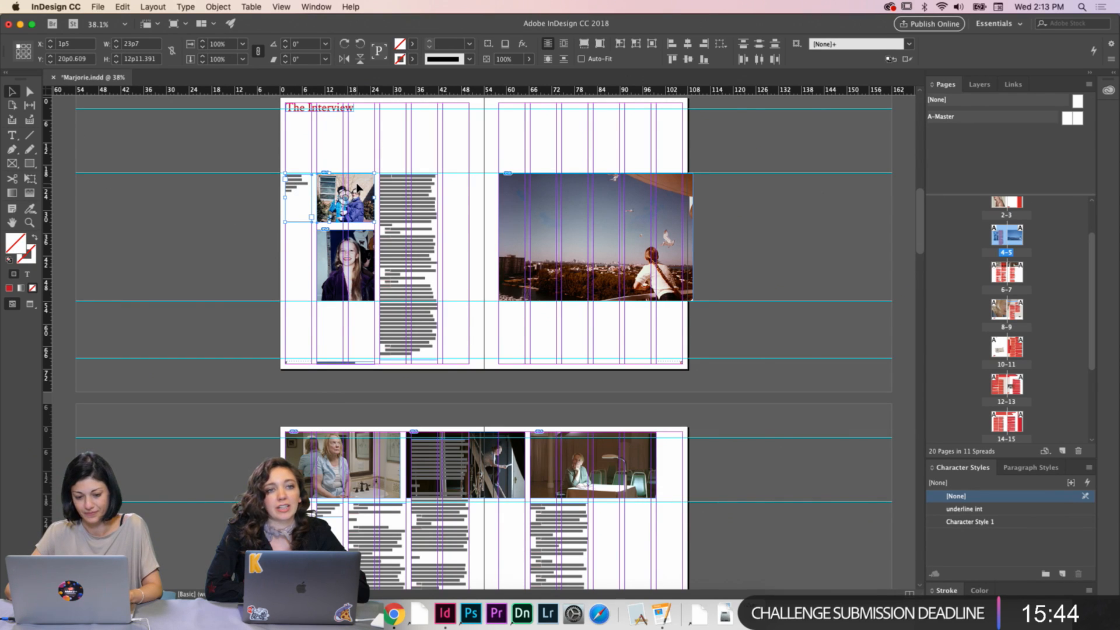
click(351, 162)
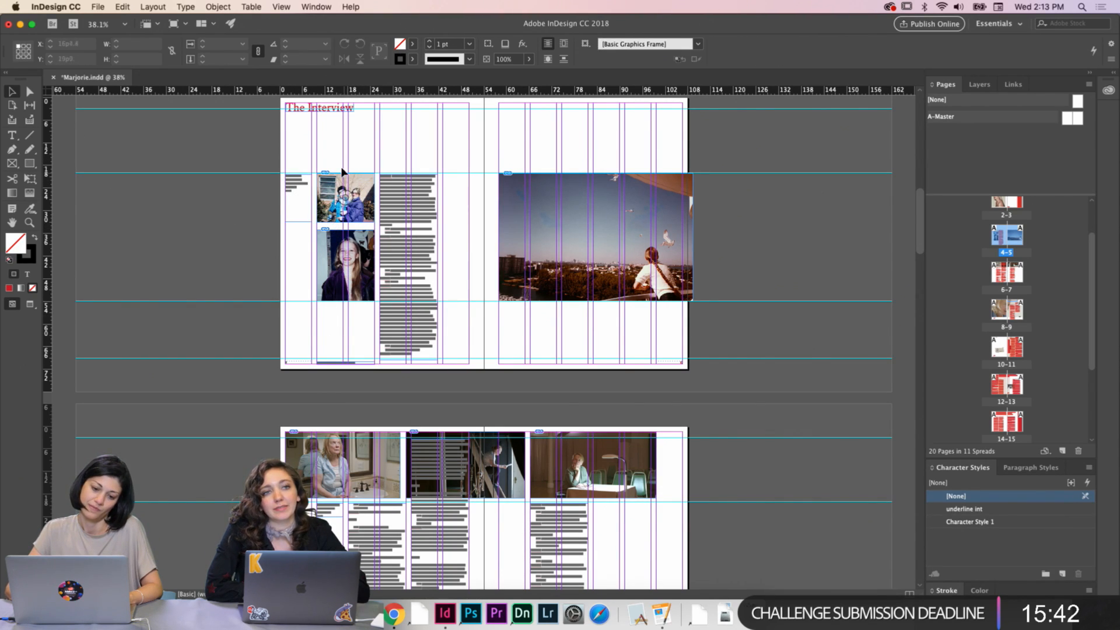
Move the caption frame below the small photos to X 9p9, Y 56p0, and the portrait across page 4's outer edge to X -6p11, Y 20p0.609
drag(301, 196, 334, 331)
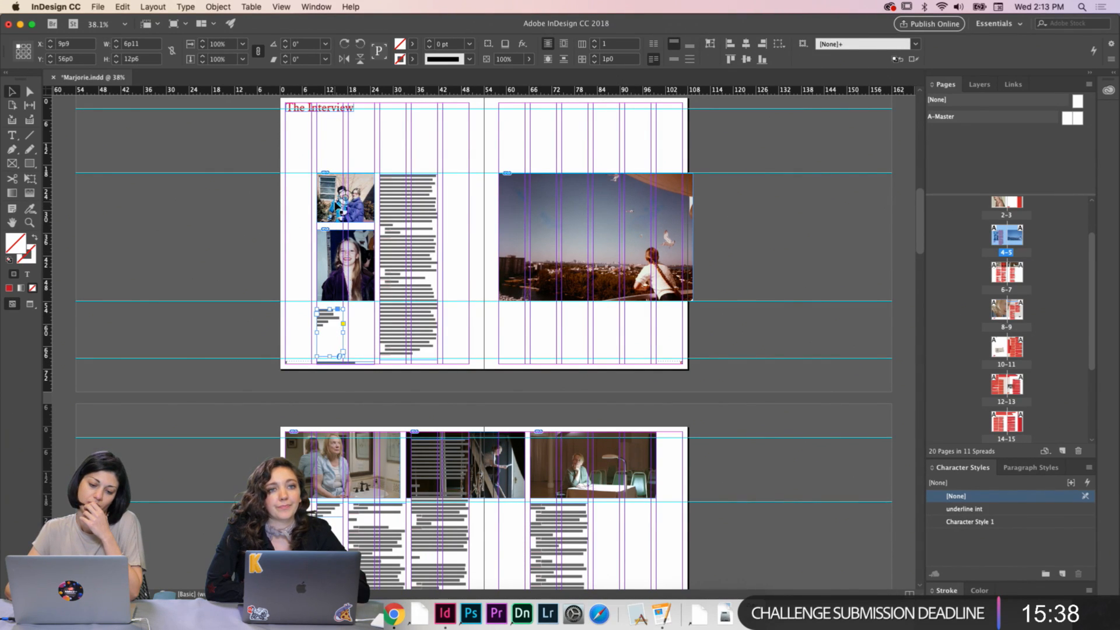
drag(338, 208, 273, 237)
drag(346, 253, 270, 268)
drag(283, 216, 345, 190)
click(291, 274)
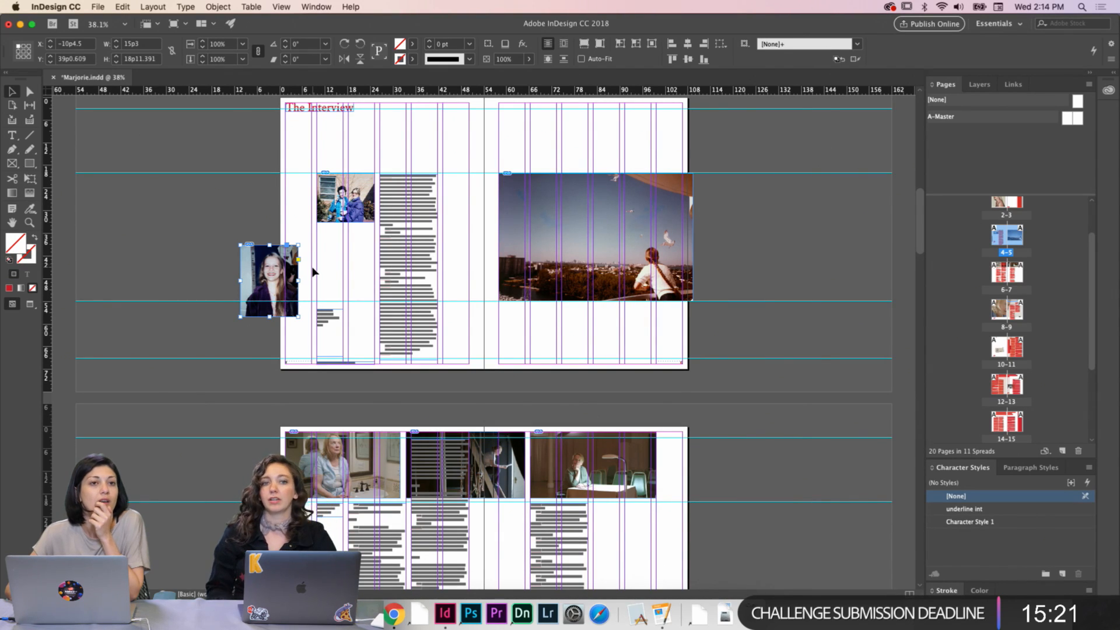
drag(293, 262, 307, 189)
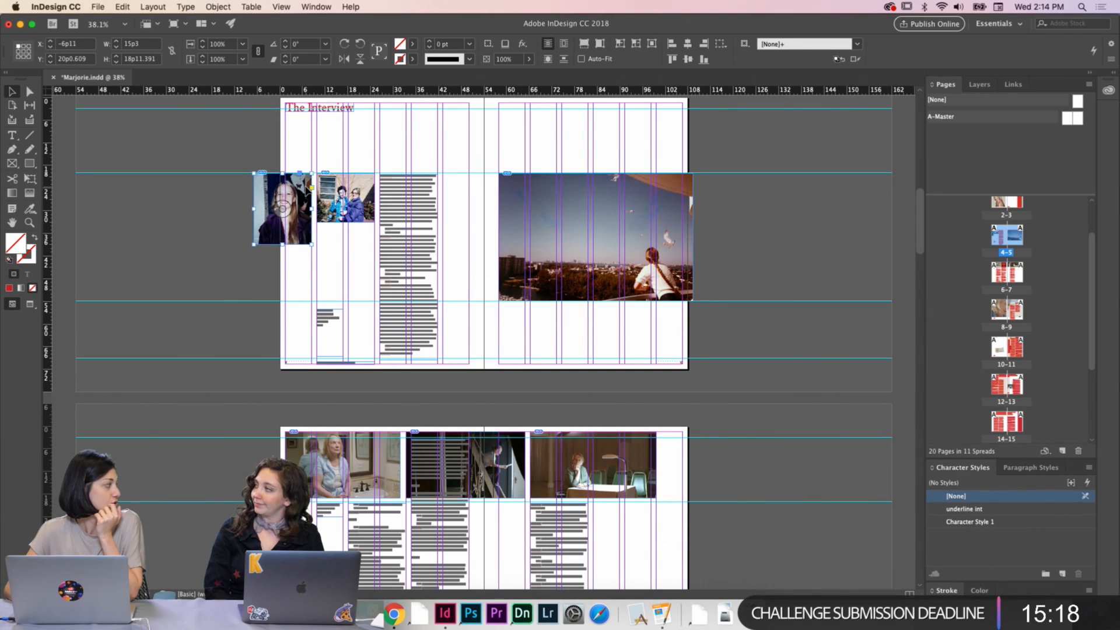
click(729, 318)
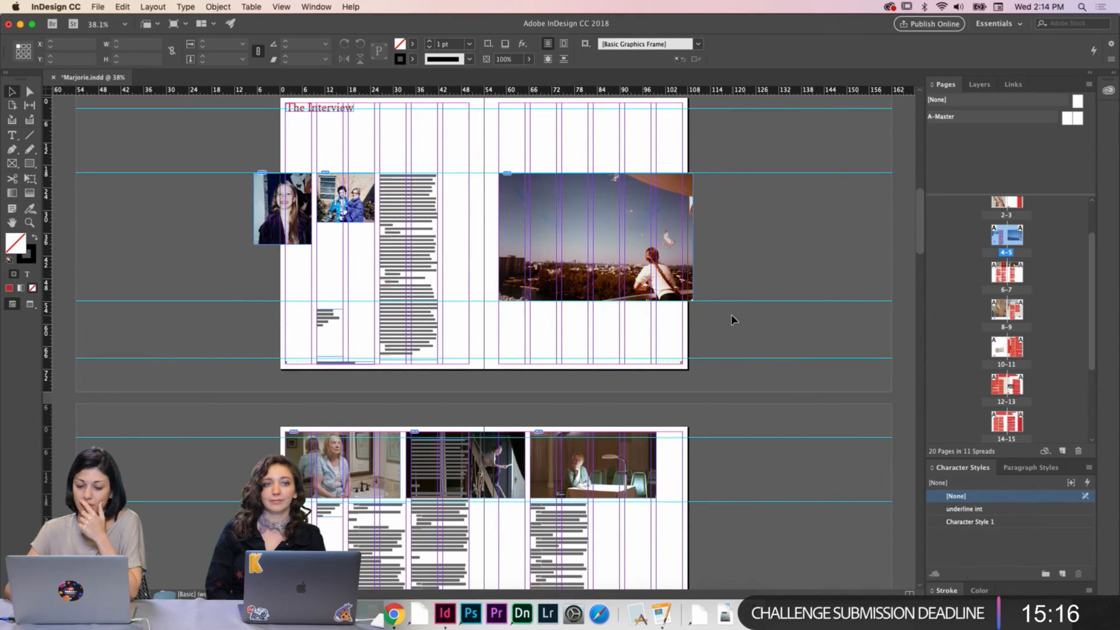
Compare the following spreads through 10–11 with the rearranged photos on spread 4–5, in preview and with guides
scroll(733, 318, down, 10)
scroll(733, 319, down, 5)
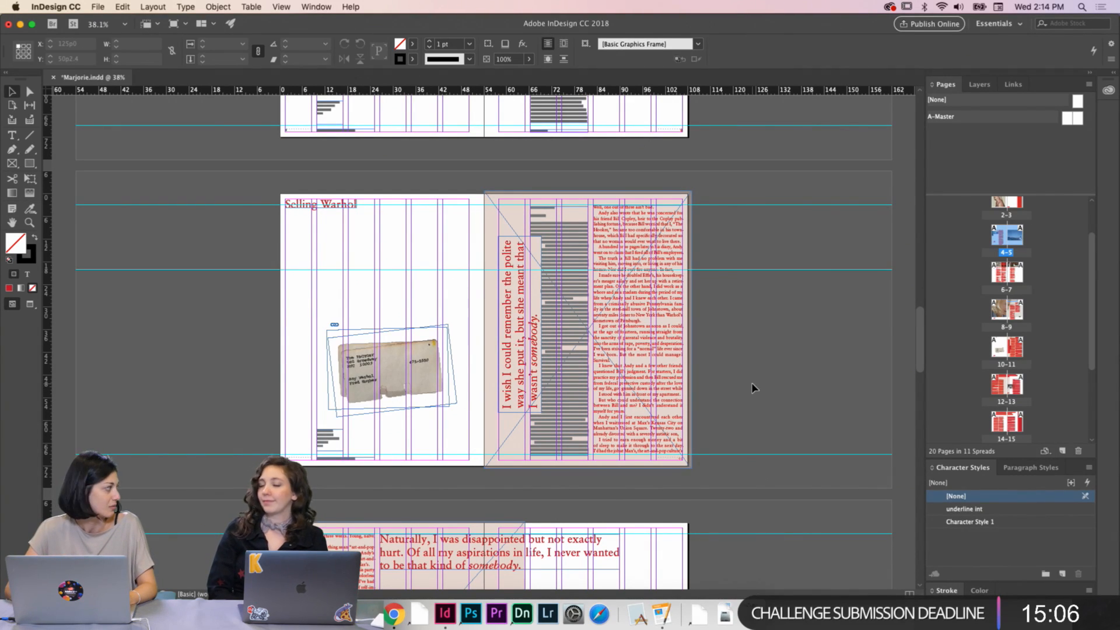
scroll(739, 367, up, 5)
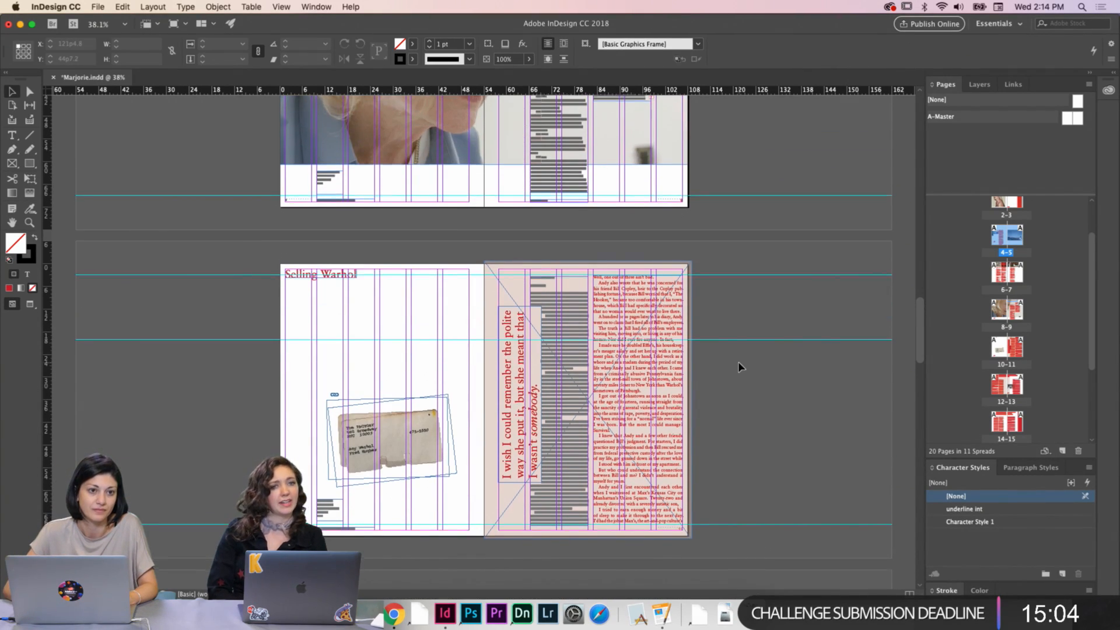
scroll(738, 367, up, 10)
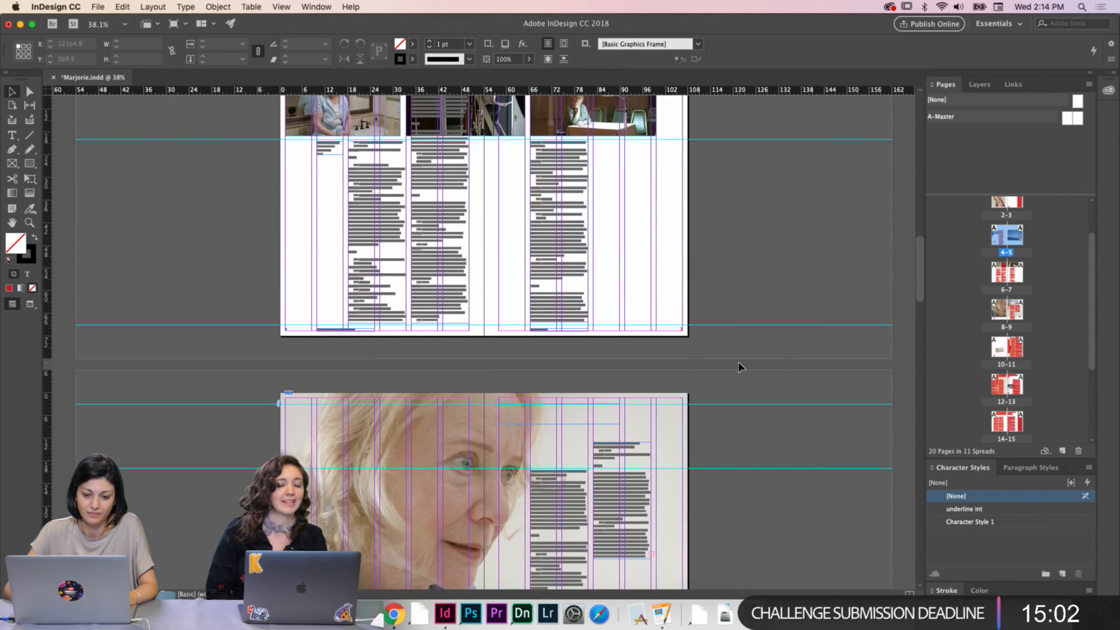
scroll(739, 367, up, 3)
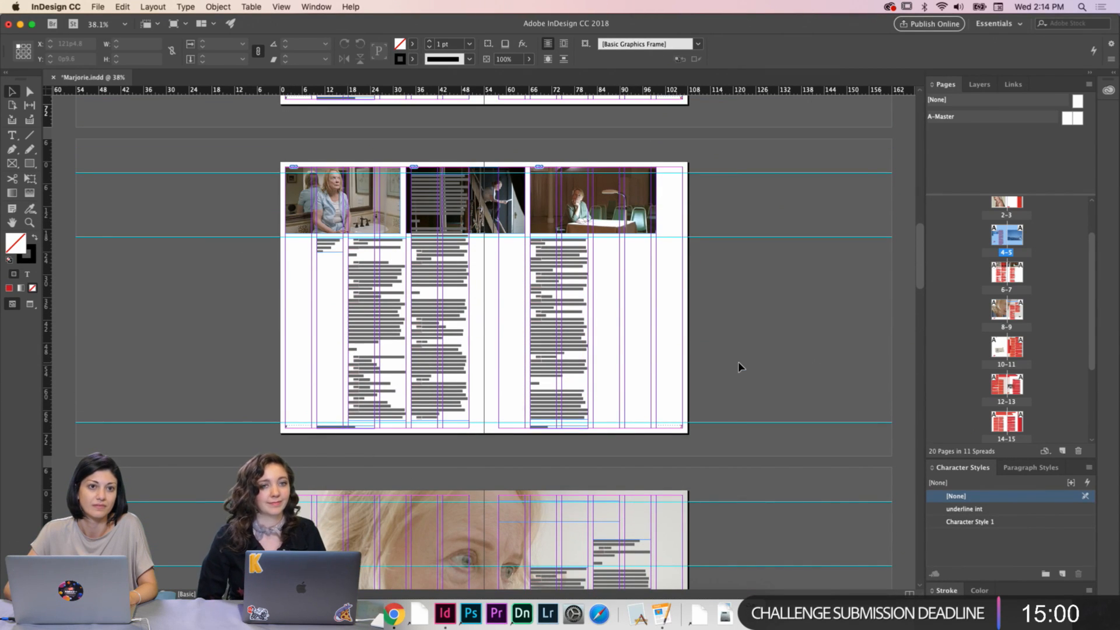
scroll(739, 367, up, 10)
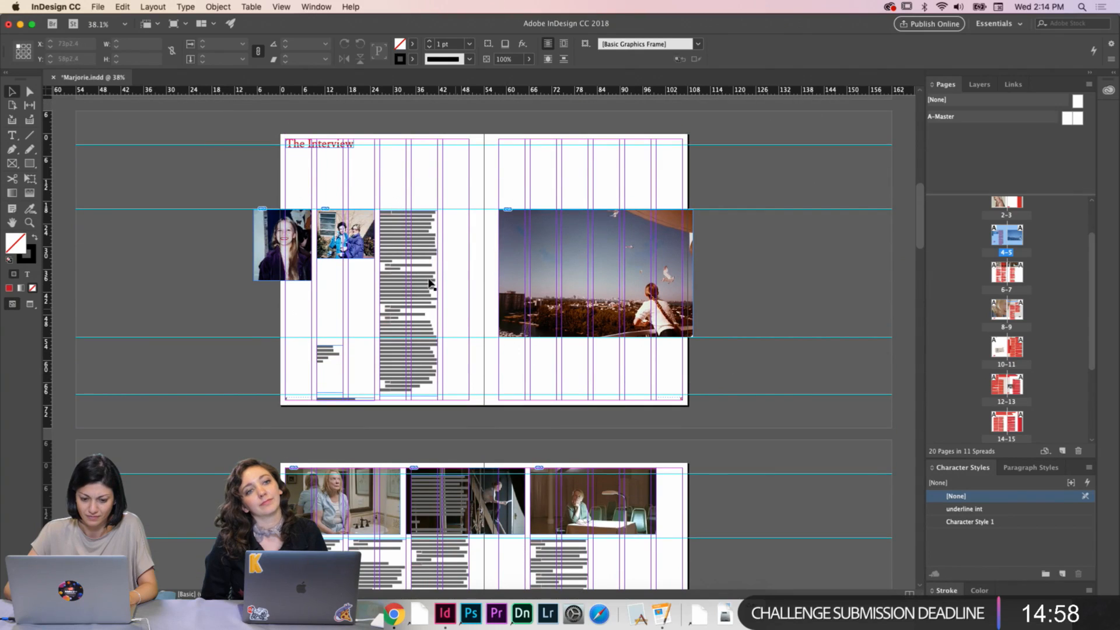
key(w)
key(w)
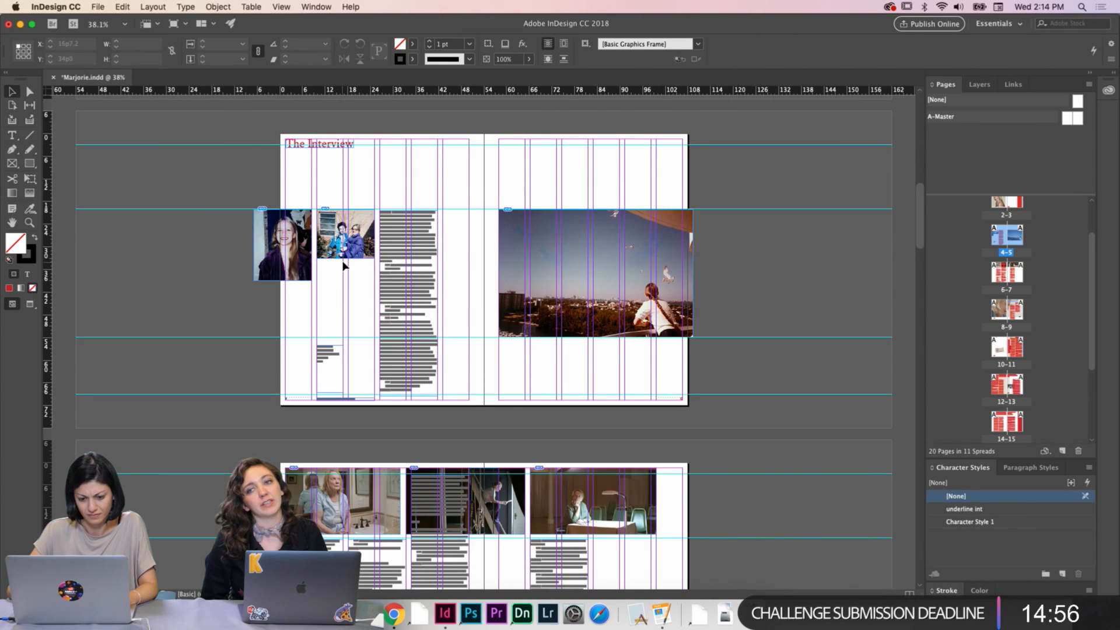
Extend the two-person photo's frame on page 4 to the portrait's height, 18p11.391, and fill the frame proportionally
click(345, 255)
drag(346, 259, 347, 282)
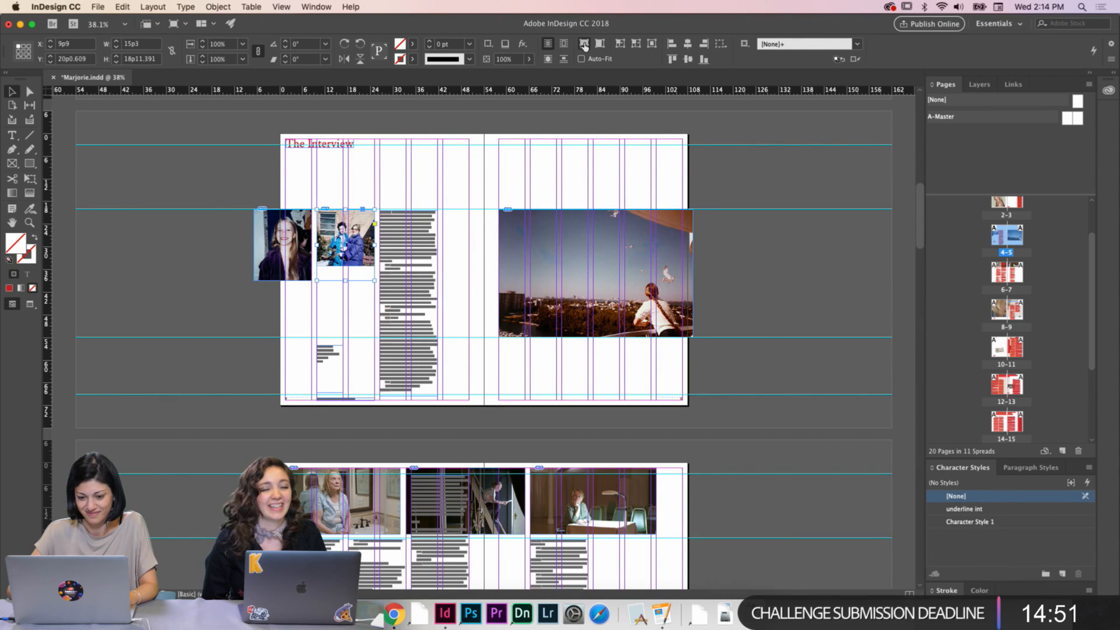
click(584, 43)
click(494, 167)
key(w)
key(w)
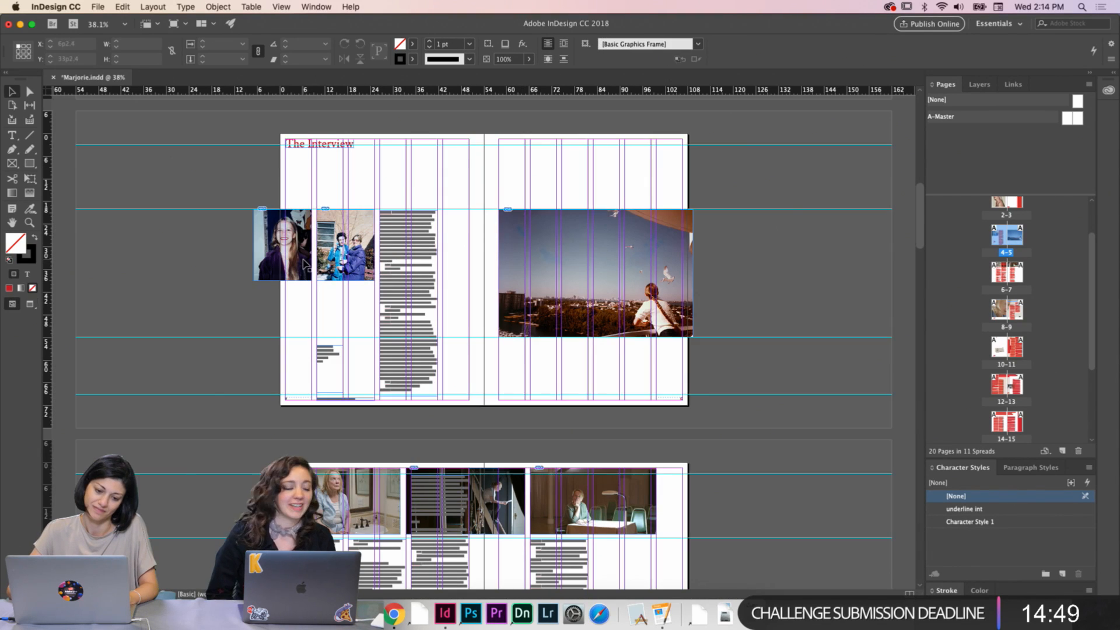
Shift the portrait image outward inside its frame on page 4 to X+ -7p11.377 and check the crop in preview
click(303, 255)
key(super+equal)
key(w)
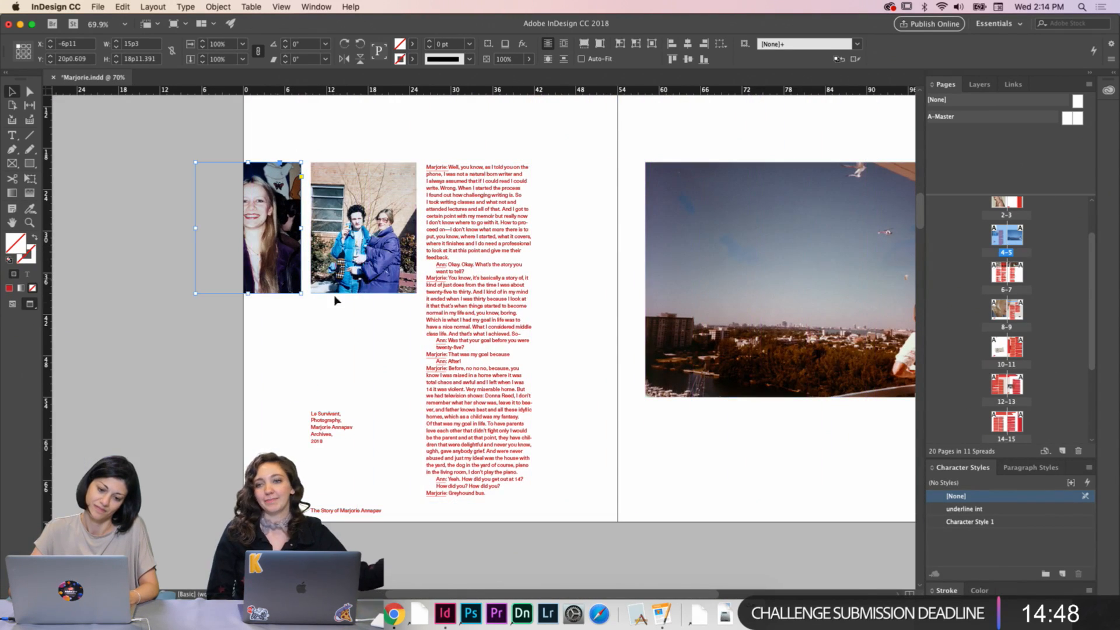
key(w)
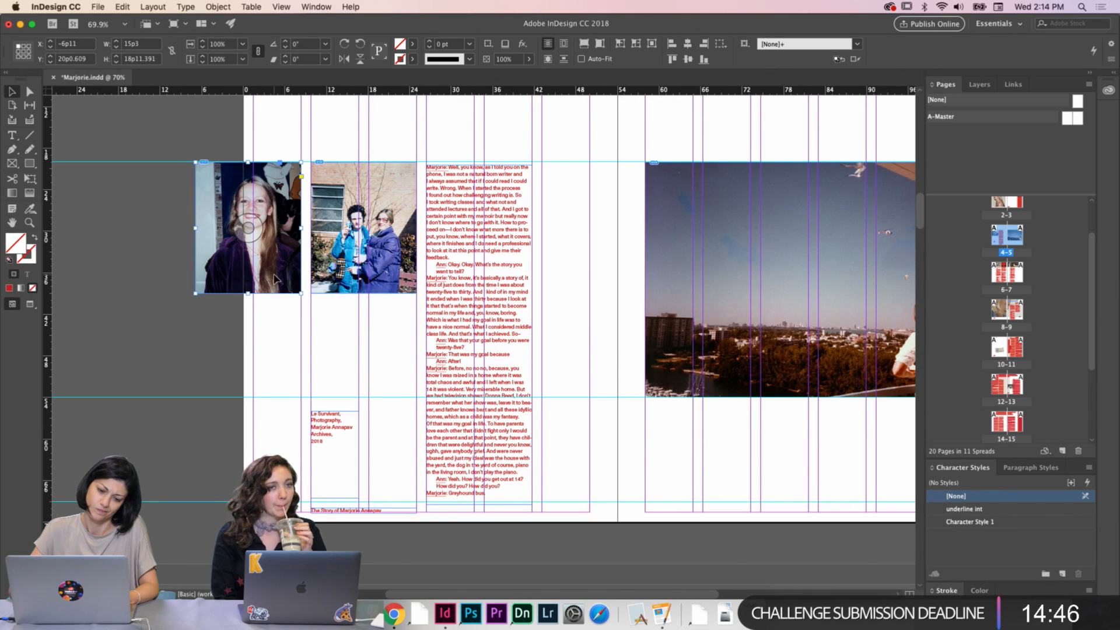
click(248, 231)
key(shift+Left)
key(shift+Left)
key(w)
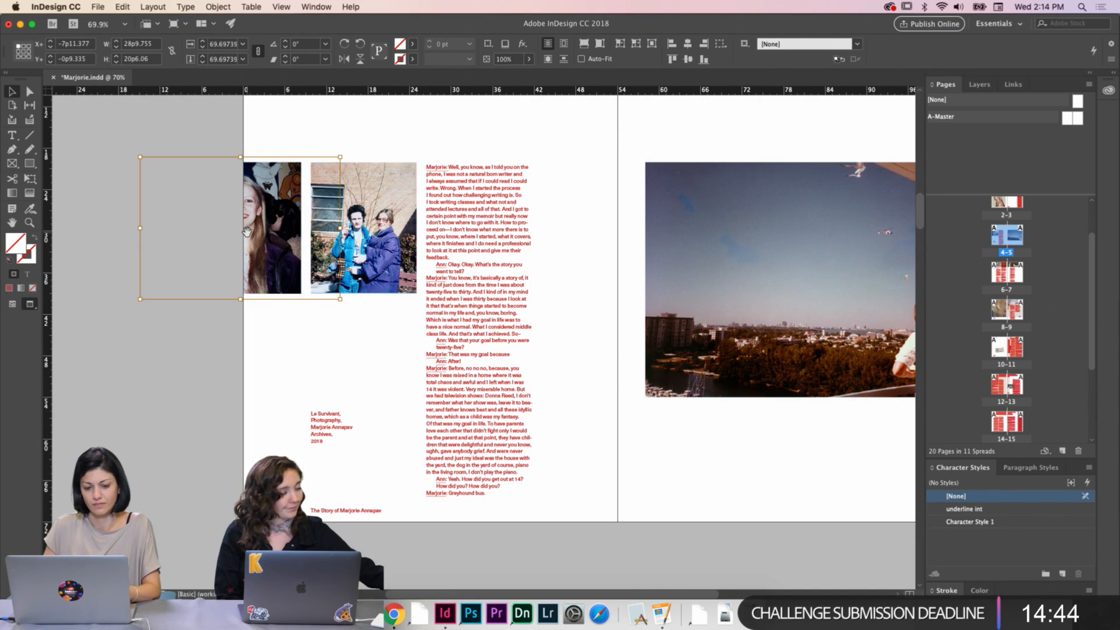
key(Escape)
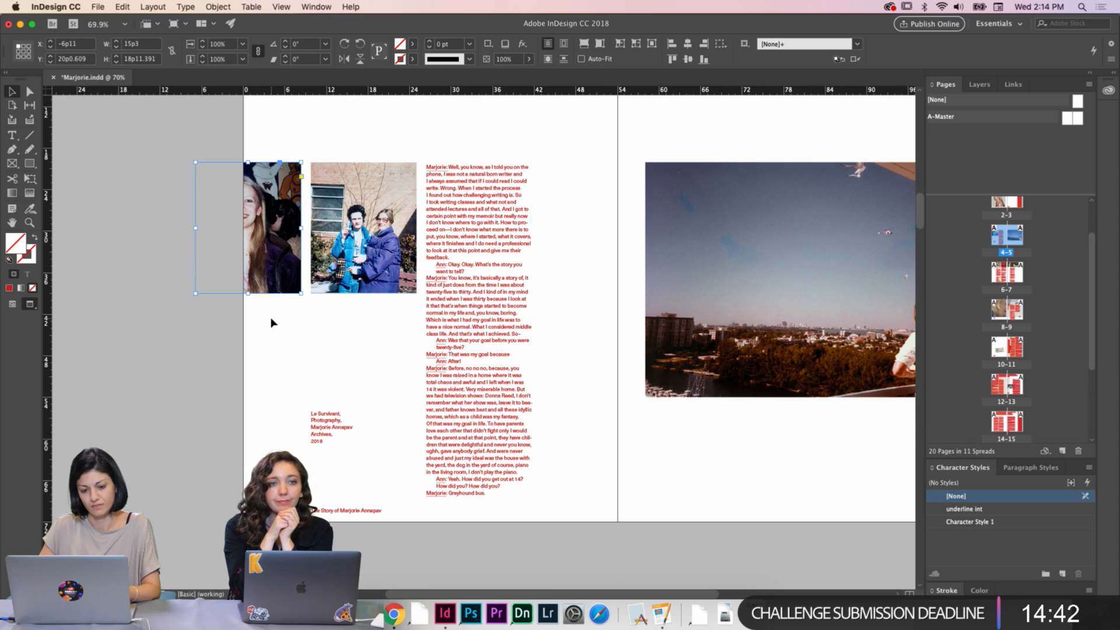
Nudge the portrait image slightly back toward the page inside its frame to X+ -7p4.377 and preview the crop
key(w)
click(248, 228)
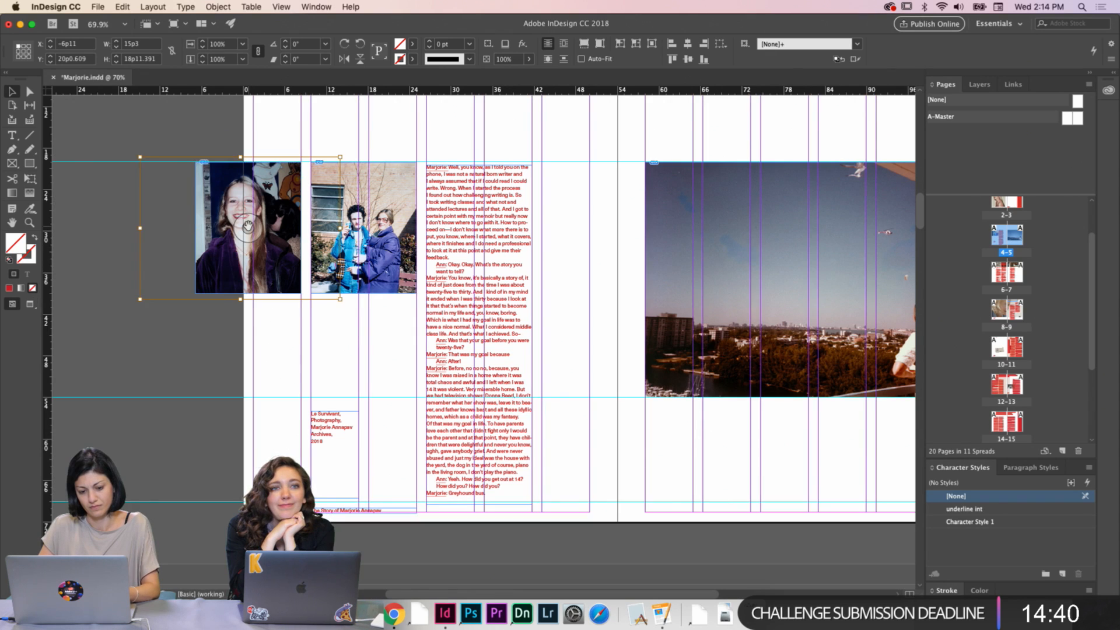
key(Left)
key(Left)
key(Left)
key(Left)
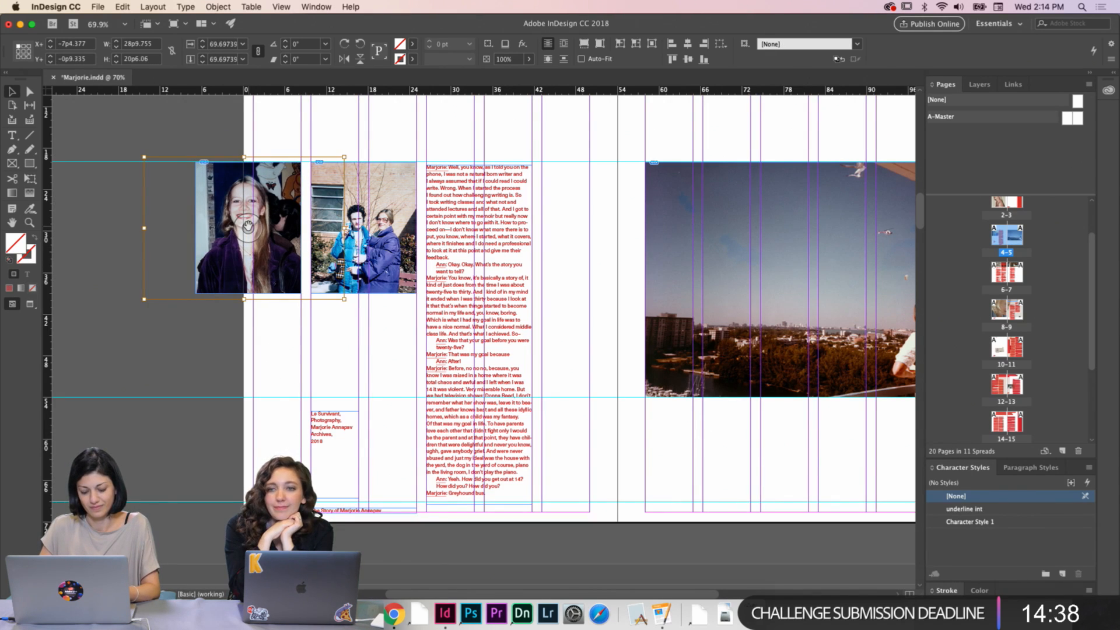
click(300, 299)
click(279, 255)
key(w)
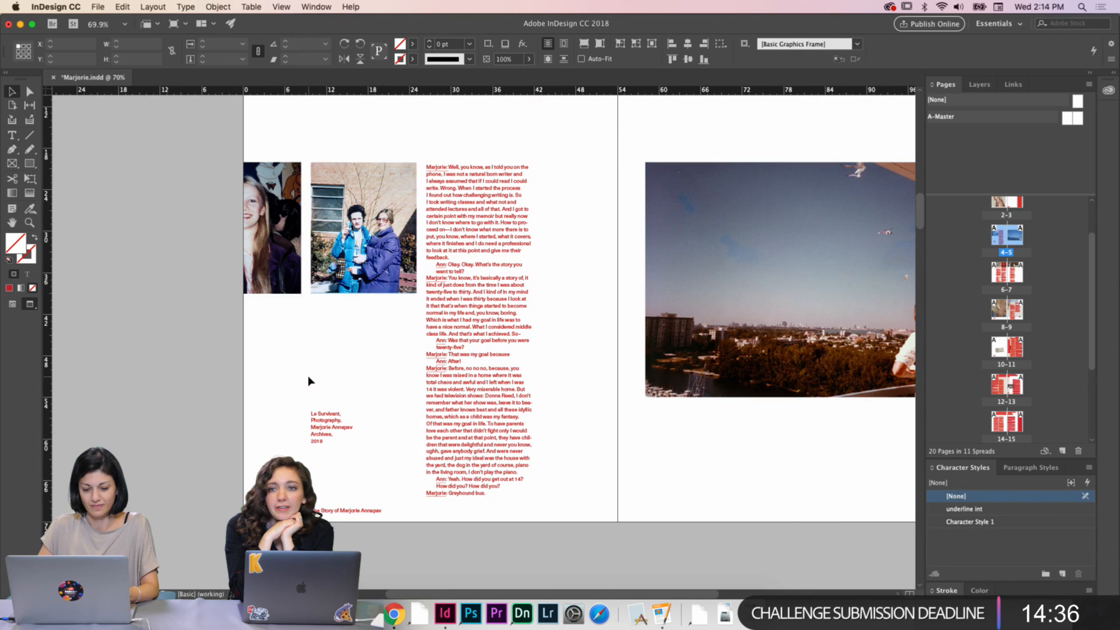
Review the whole of spread 4–5 in preview and with guides, checking the cropped portrait beside the other photos
scroll(308, 381, down, 2)
scroll(310, 381, up, 3)
scroll(309, 381, down, 3)
key(w)
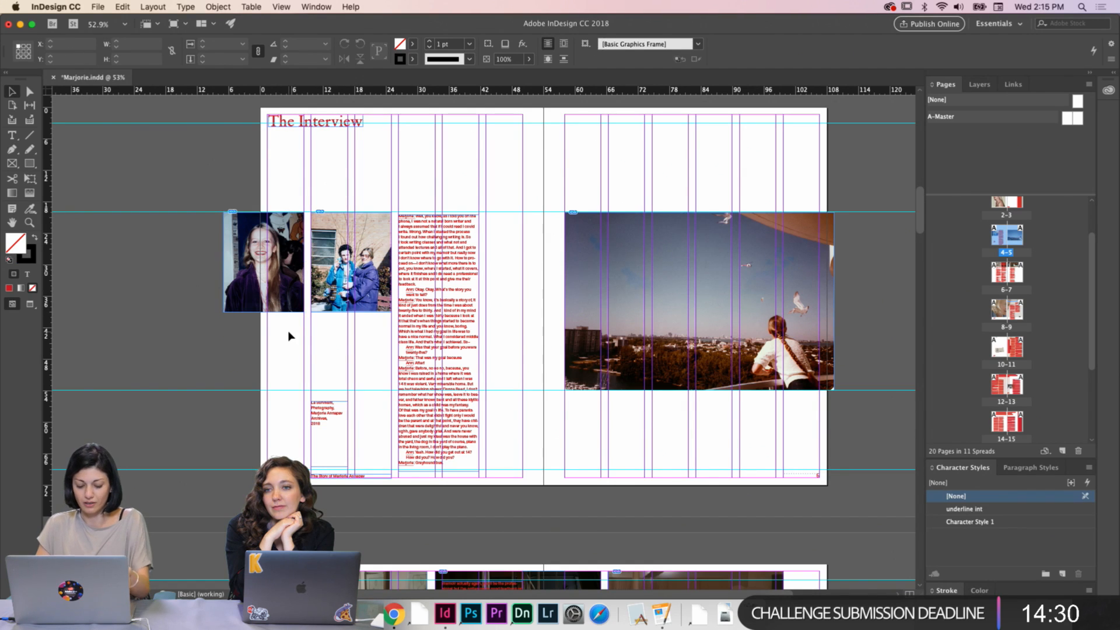
key(w)
scroll(288, 336, down, 2)
key(w)
key(w)
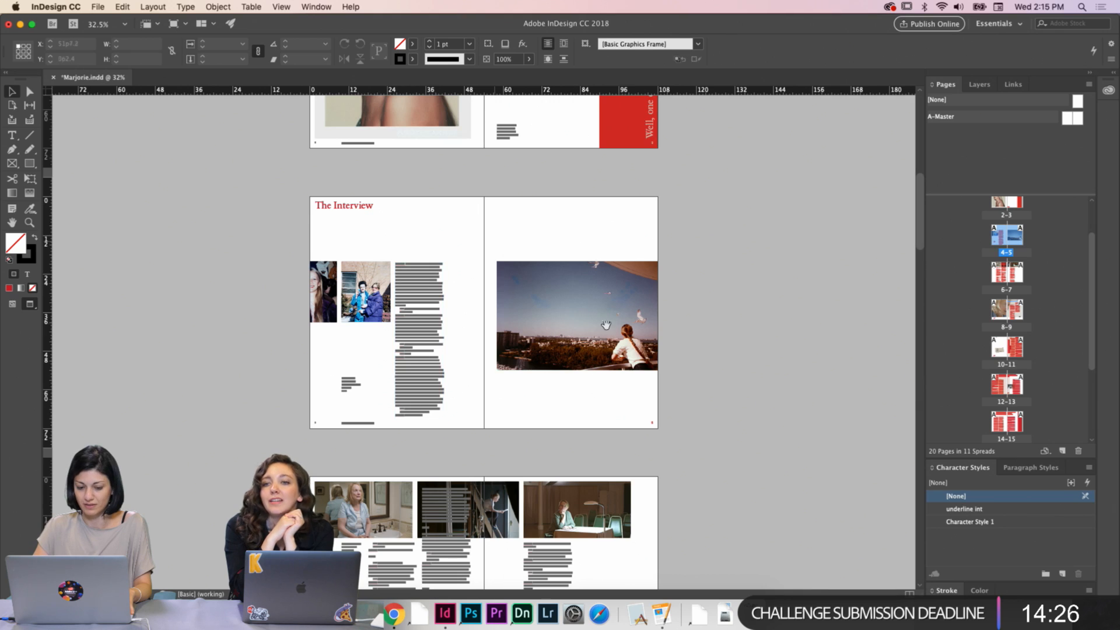
Paste the copied portrait onto page 15, place it over the red band across the outer edge at the story's upper guide, and check its crop
scroll(670, 409, down, 5)
scroll(671, 408, down, 10)
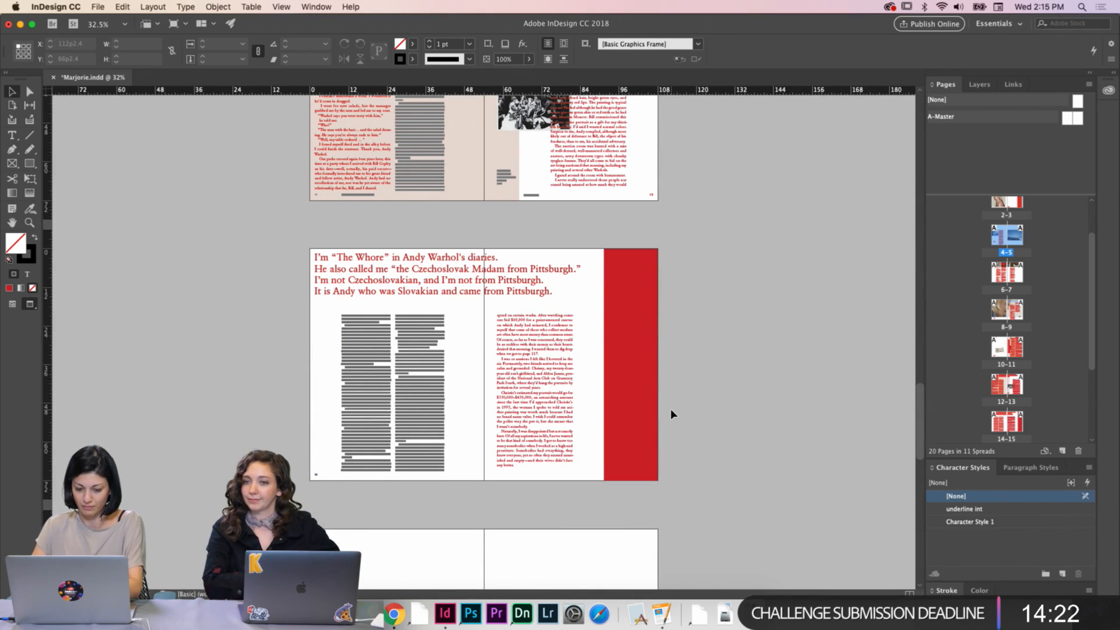
scroll(671, 408, up, 5)
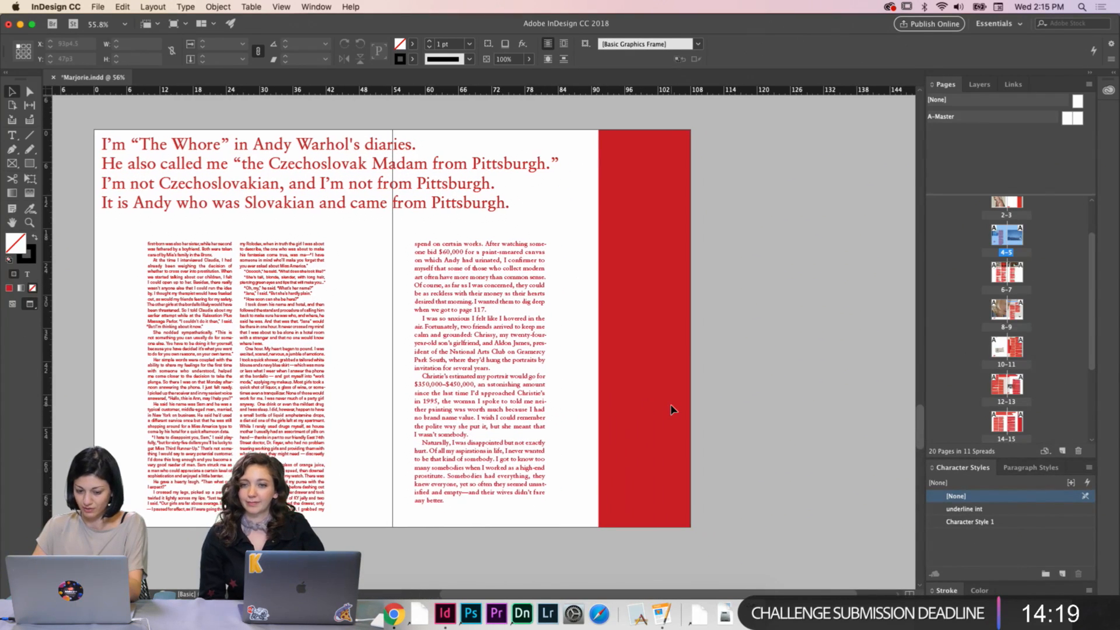
key(w)
key(super+v)
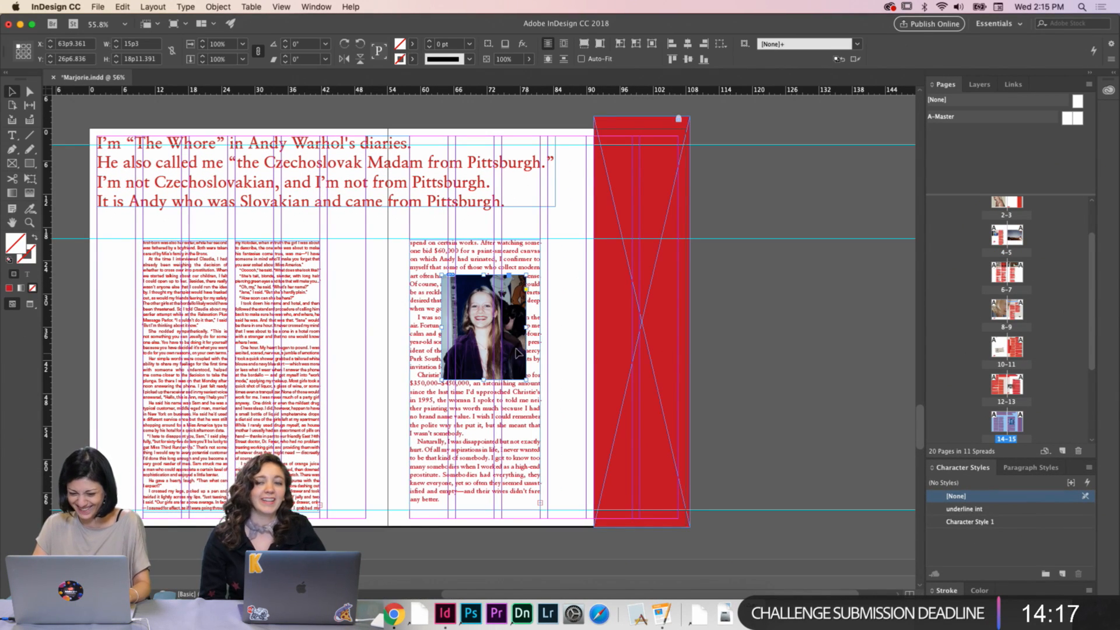
drag(517, 353, 710, 281)
click(849, 303)
key(w)
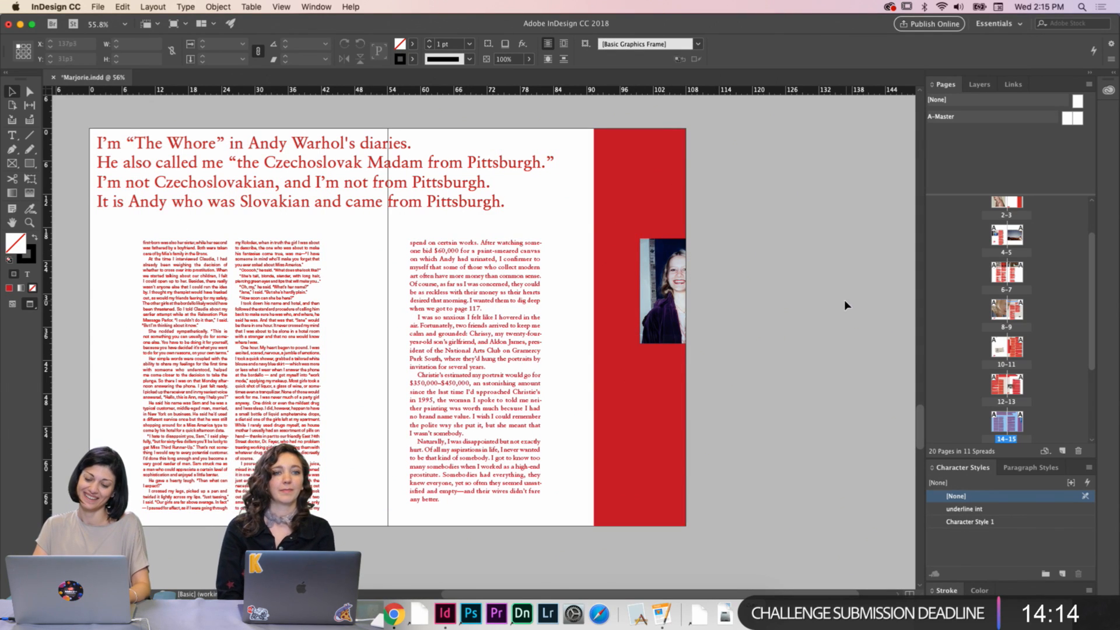
key(w)
click(671, 280)
key(w)
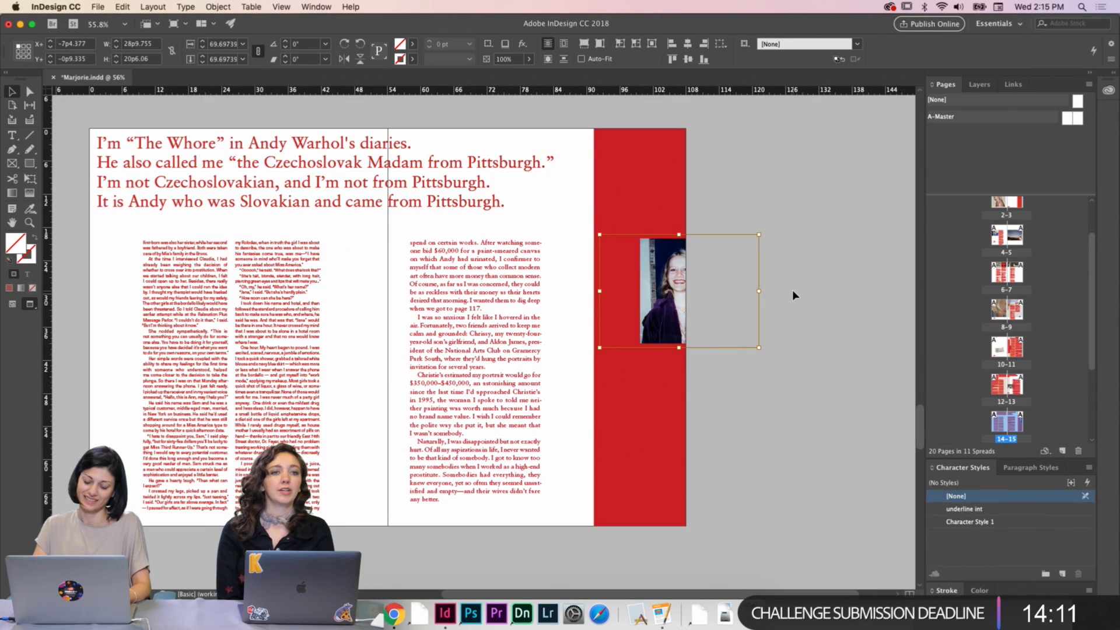
click(793, 290)
Nudge page 15's story text frame up to Y 20p1
key(w)
click(474, 245)
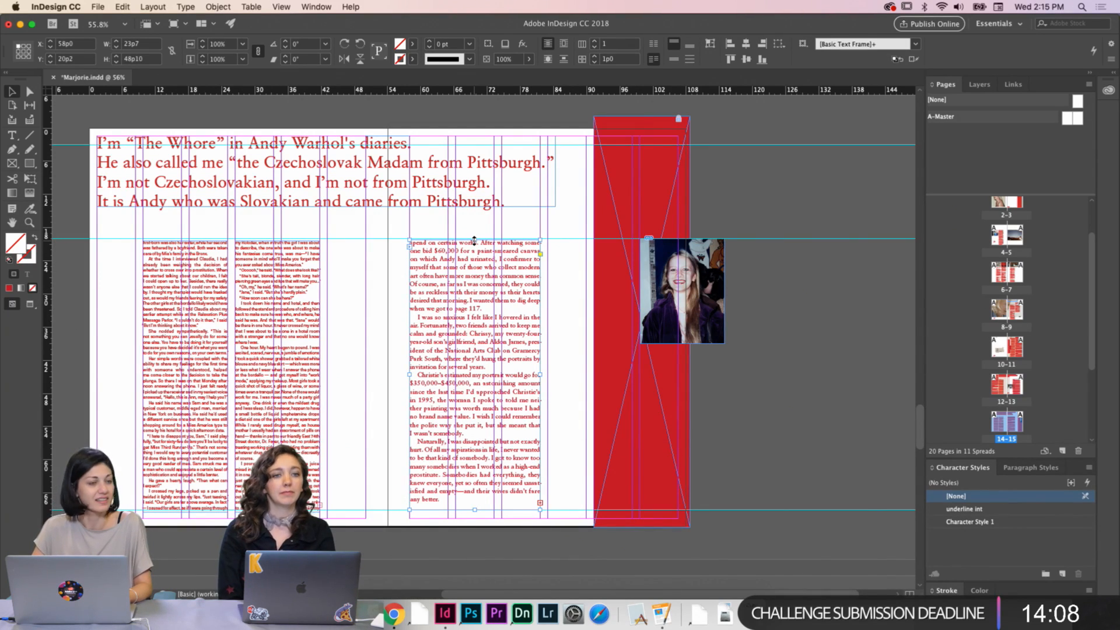
drag(474, 241, 471, 242)
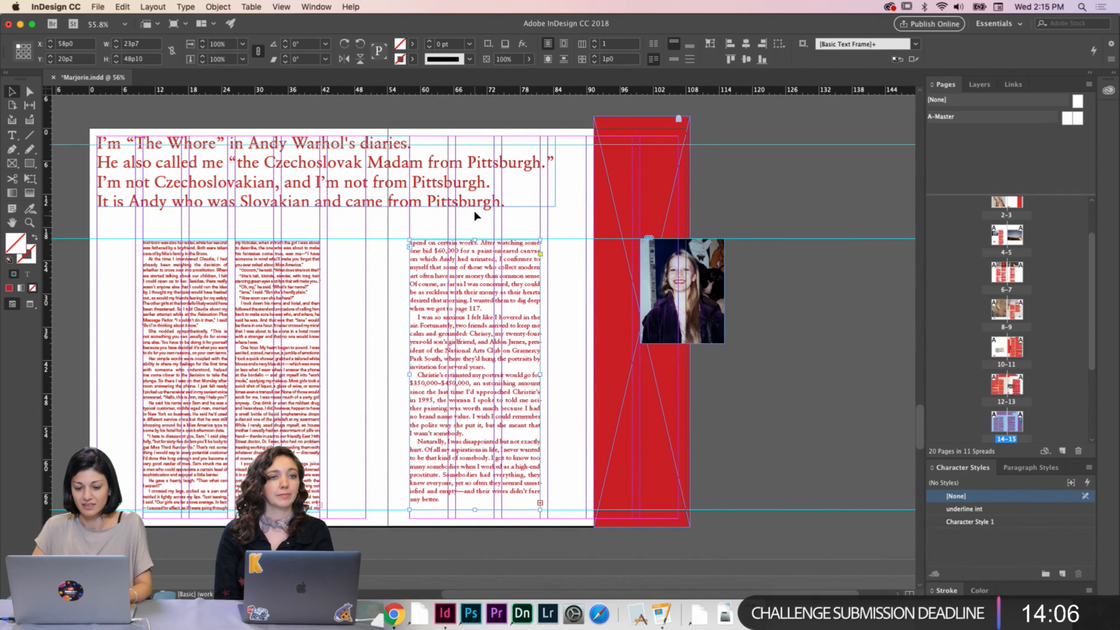
scroll(474, 216, up, 5)
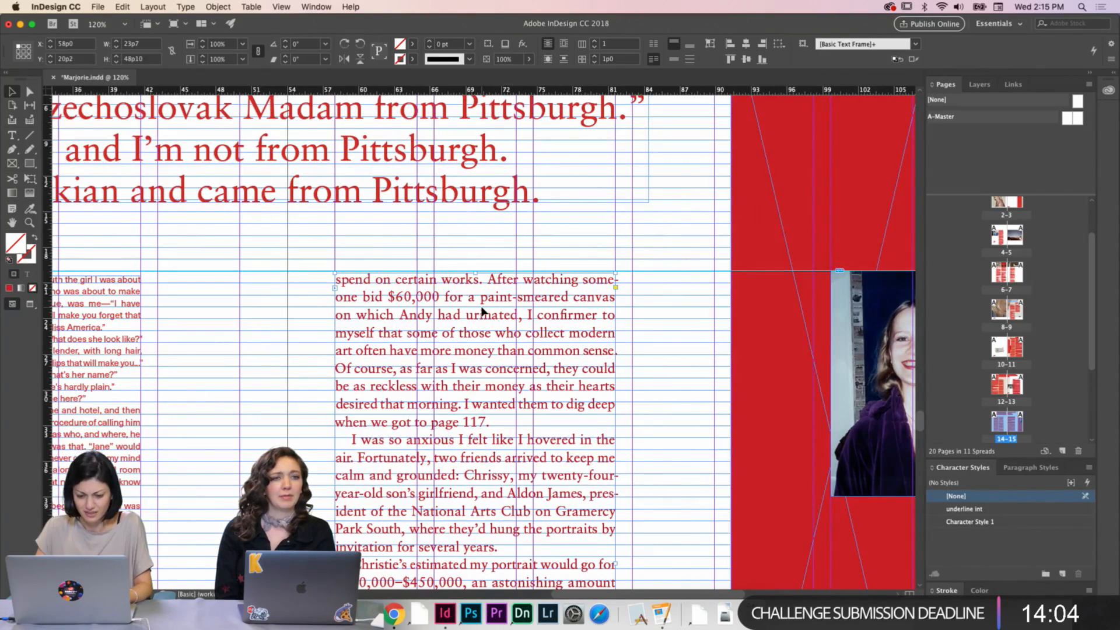
key(Up)
click(628, 328)
scroll(654, 332, down, 3)
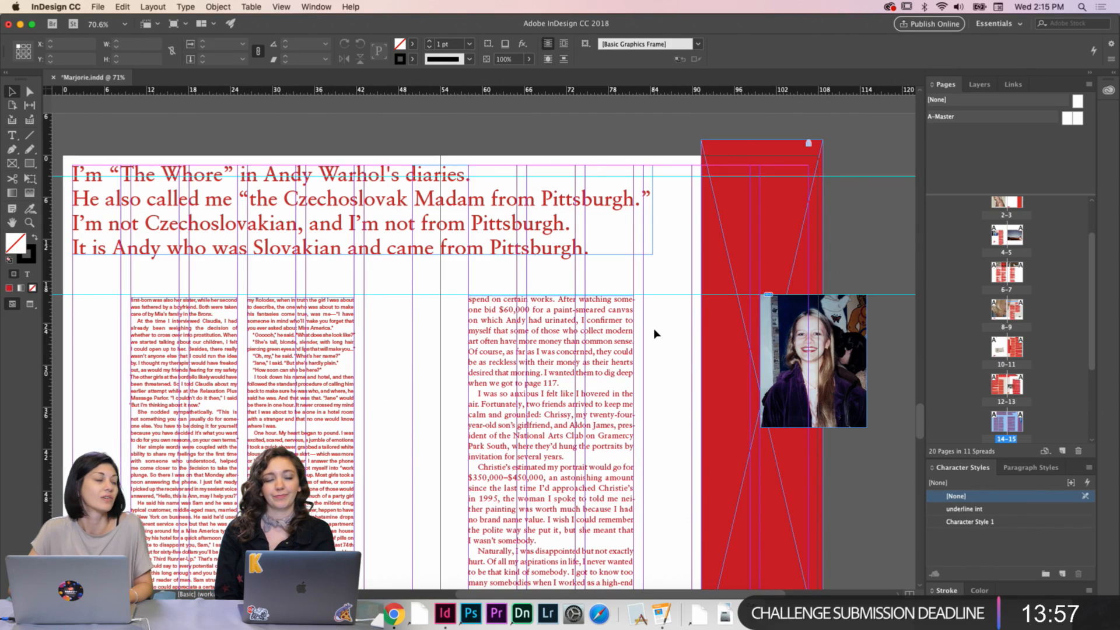
Review spread 14–15 down to its foot in preview and with guides, comparing the portrait, red band and story columns
key(w)
scroll(657, 344, down, 5)
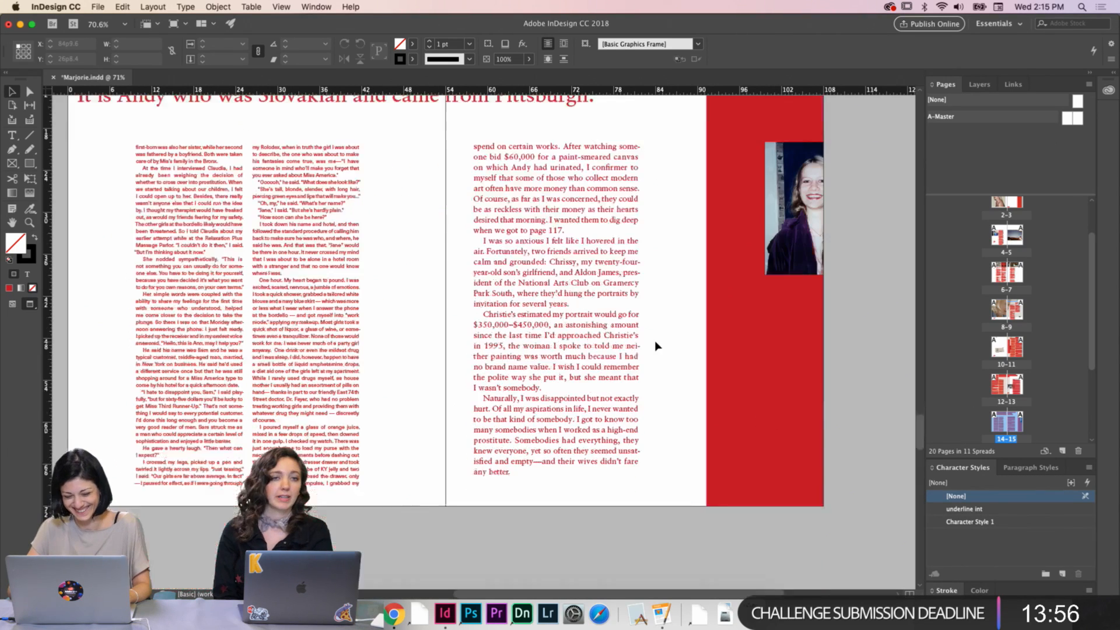
key(w)
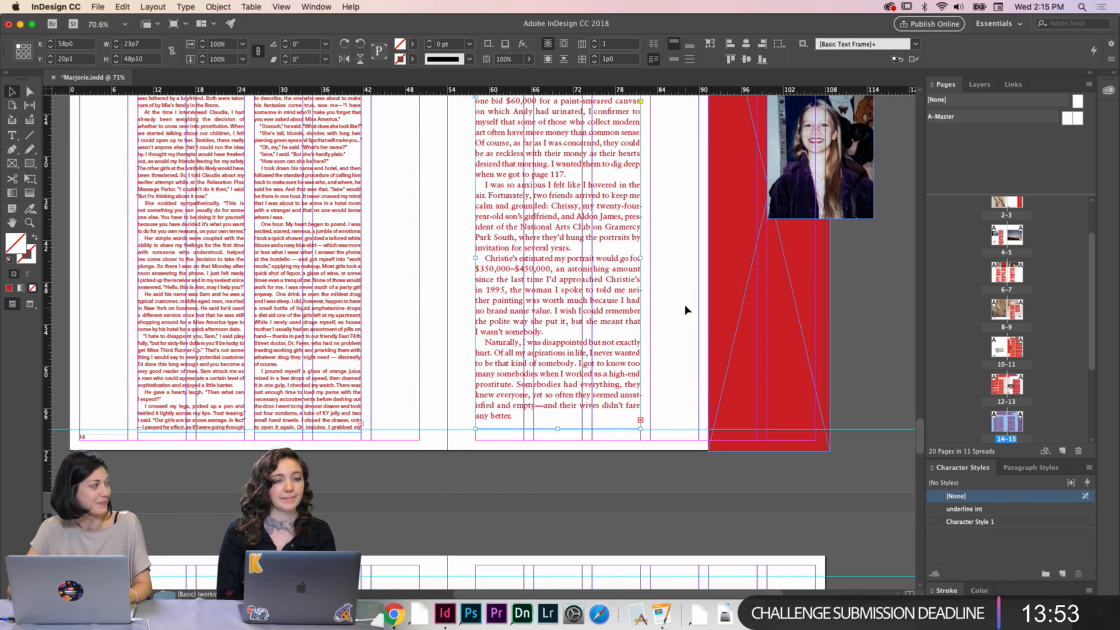
key(w)
scroll(680, 283, down, 1)
key(w)
scroll(680, 282, down, 1)
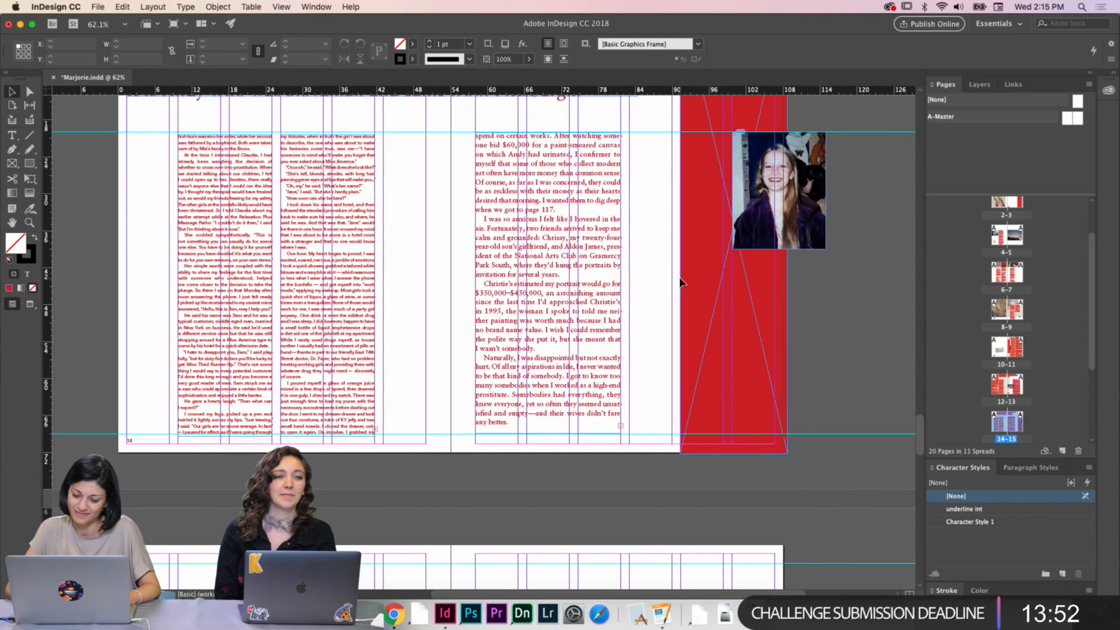
Bring page 15's page-number frame in front of the red band and check it in preview
scroll(712, 287, up, 1)
scroll(712, 287, right, 1)
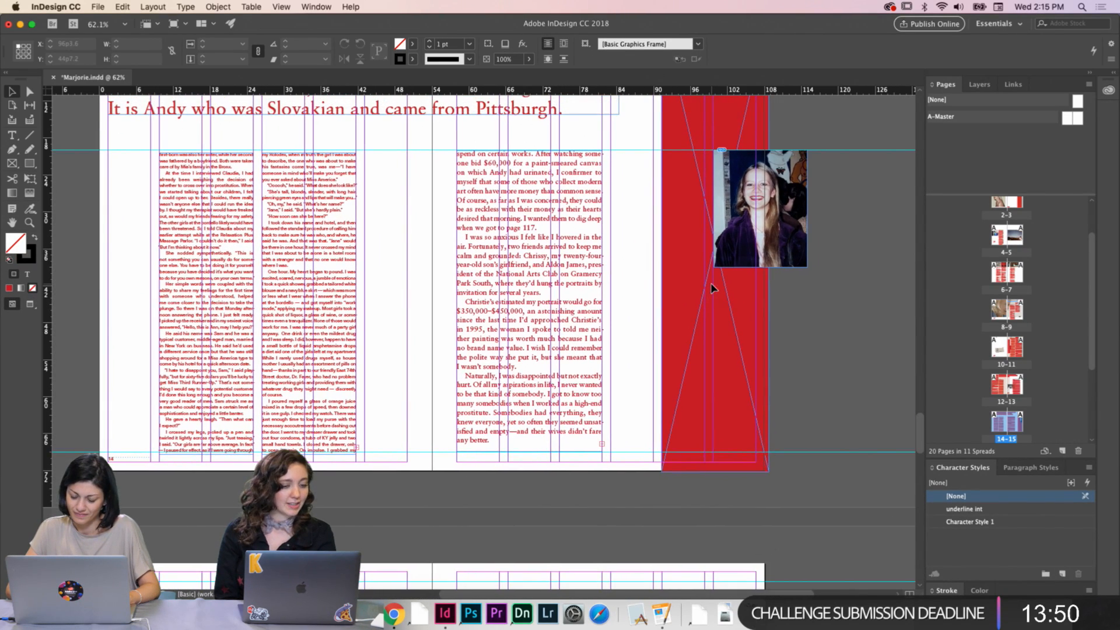
click(724, 459)
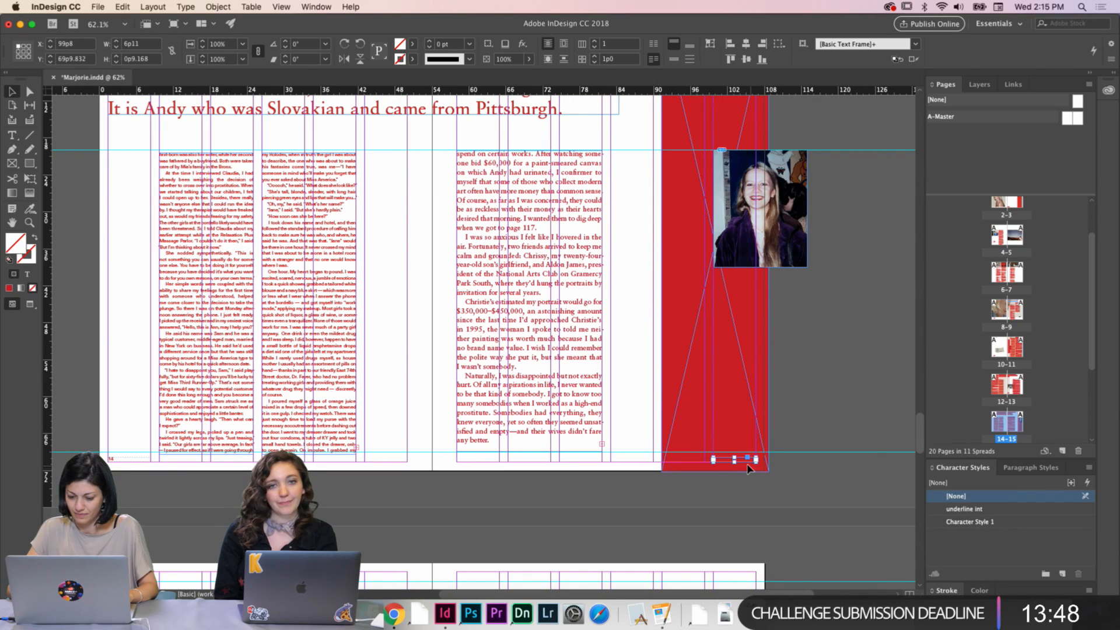
right_click(742, 461)
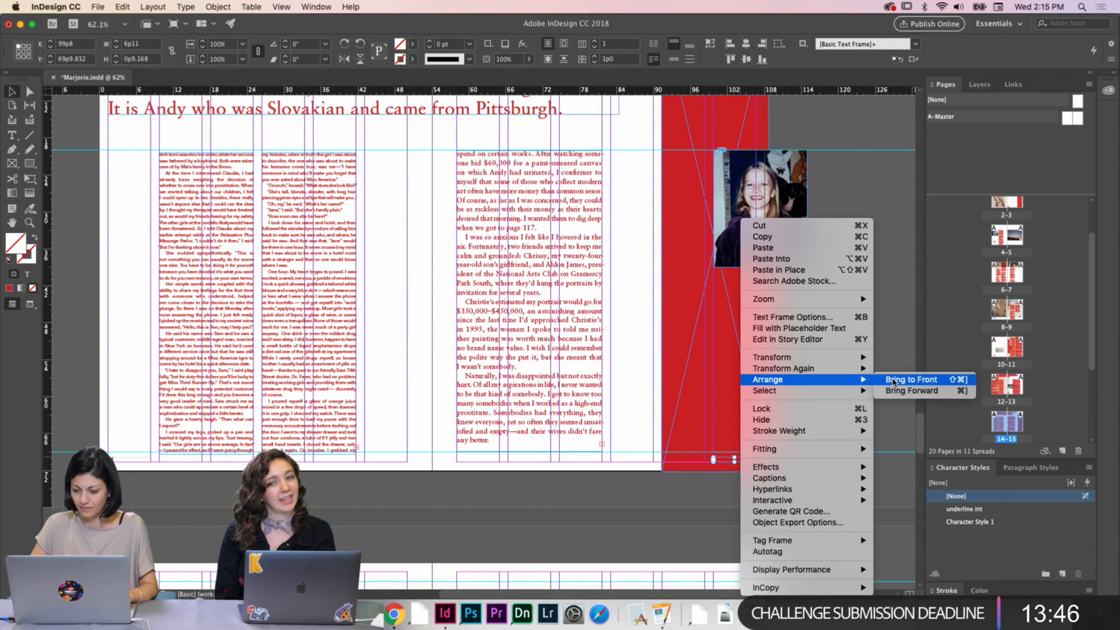
click(904, 379)
click(810, 434)
key(w)
key(w)
key(super+z)
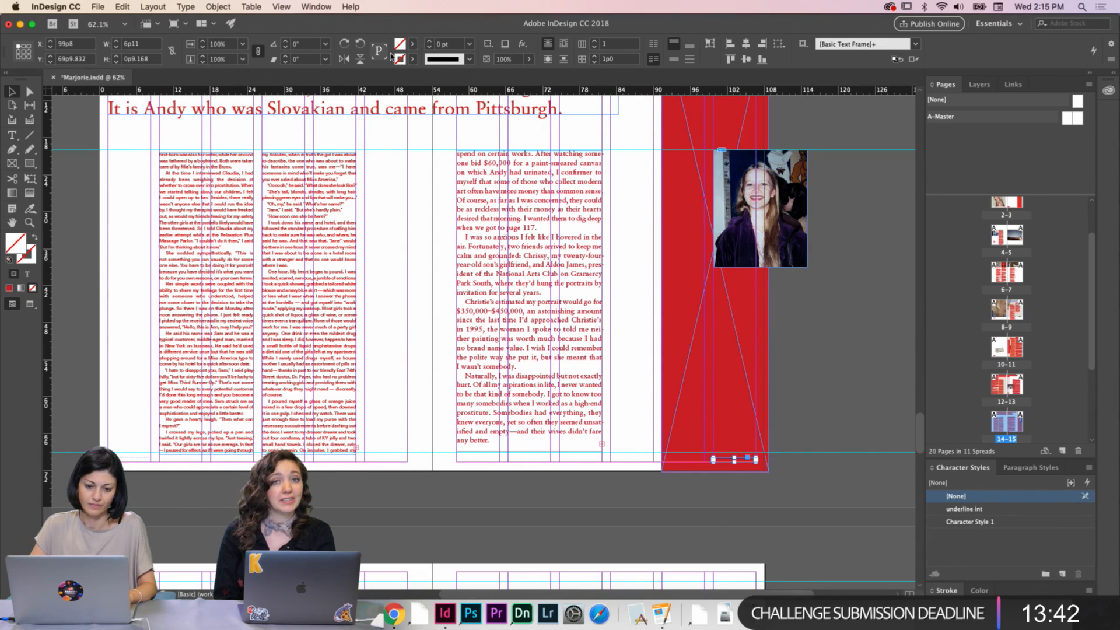
Set page 15's page-number text colour to white and check it against the red band in preview
click(414, 46)
click(321, 62)
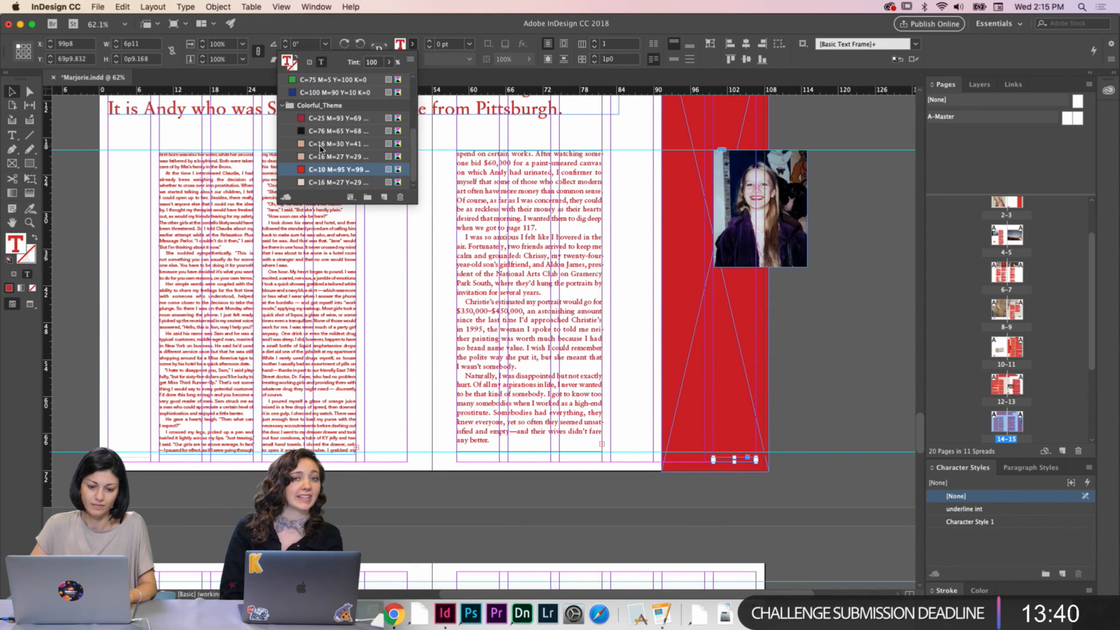
scroll(310, 168, up, 3)
click(327, 105)
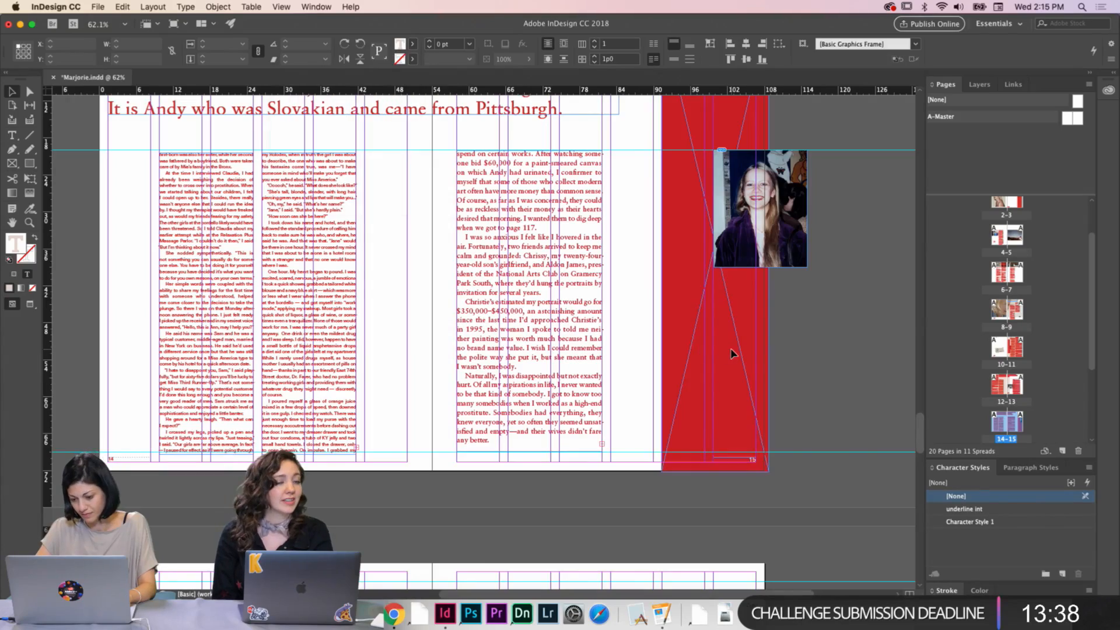
key(w)
key(w)
Copy the photo caption from spread 12–13, paste it in place on spread 14–15, and move it onto the red band at X 99p8
scroll(551, 391, up, 10)
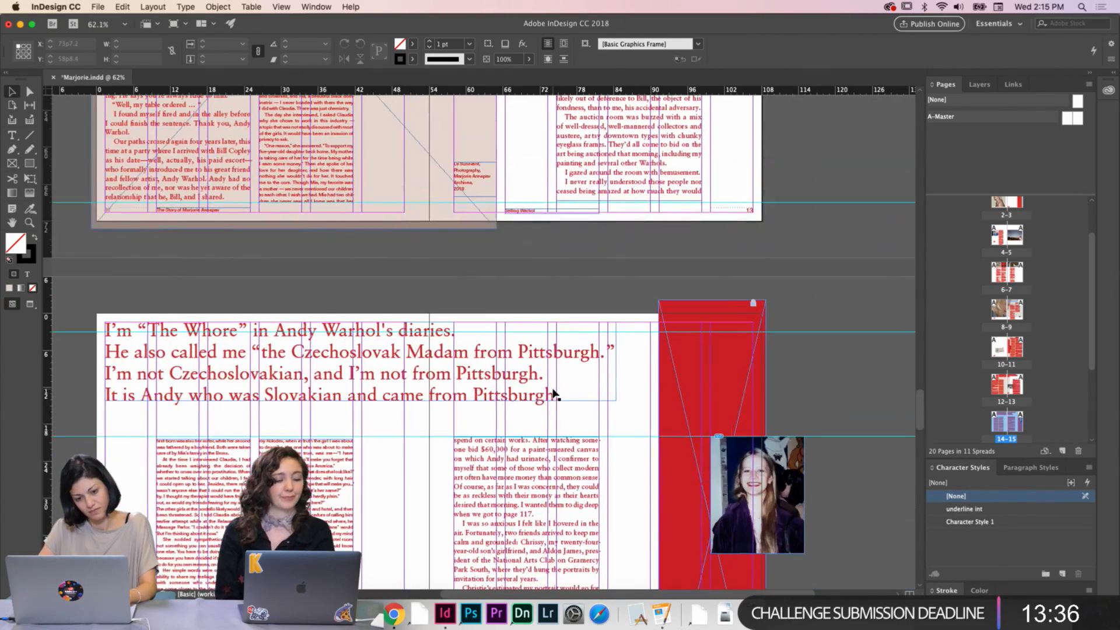
click(483, 293)
scroll(570, 392, down, 10)
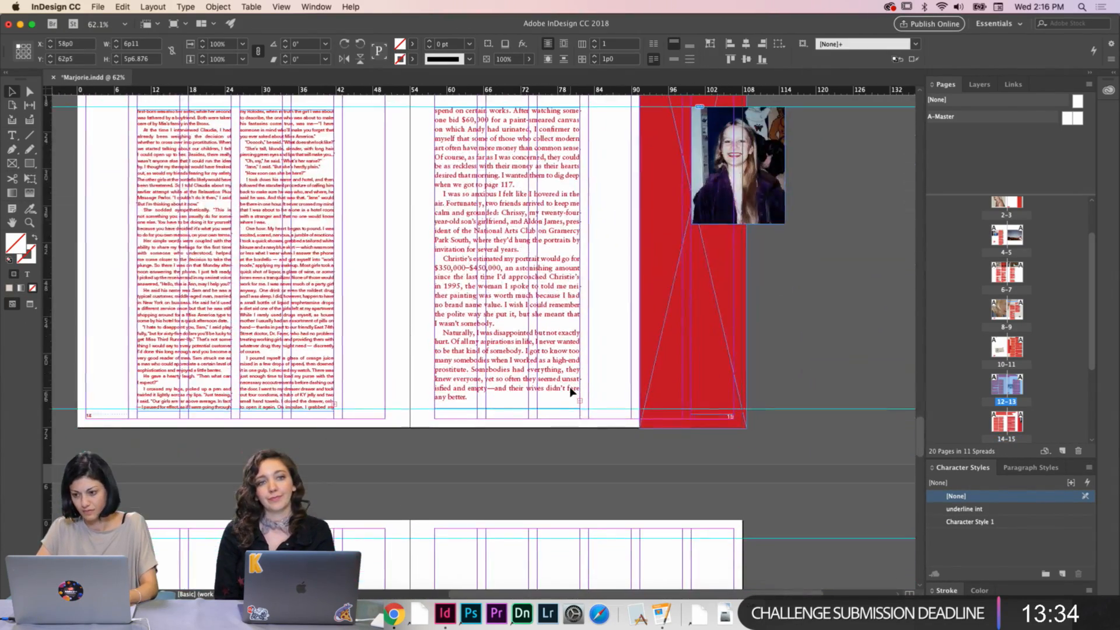
right_click(641, 344)
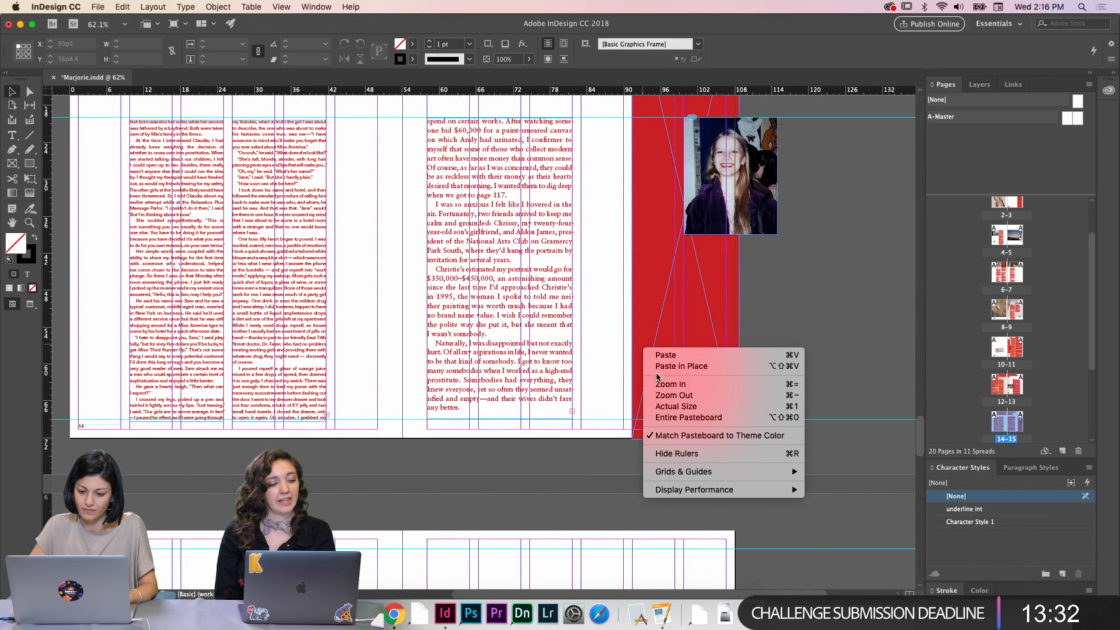
click(677, 365)
drag(458, 398, 711, 403)
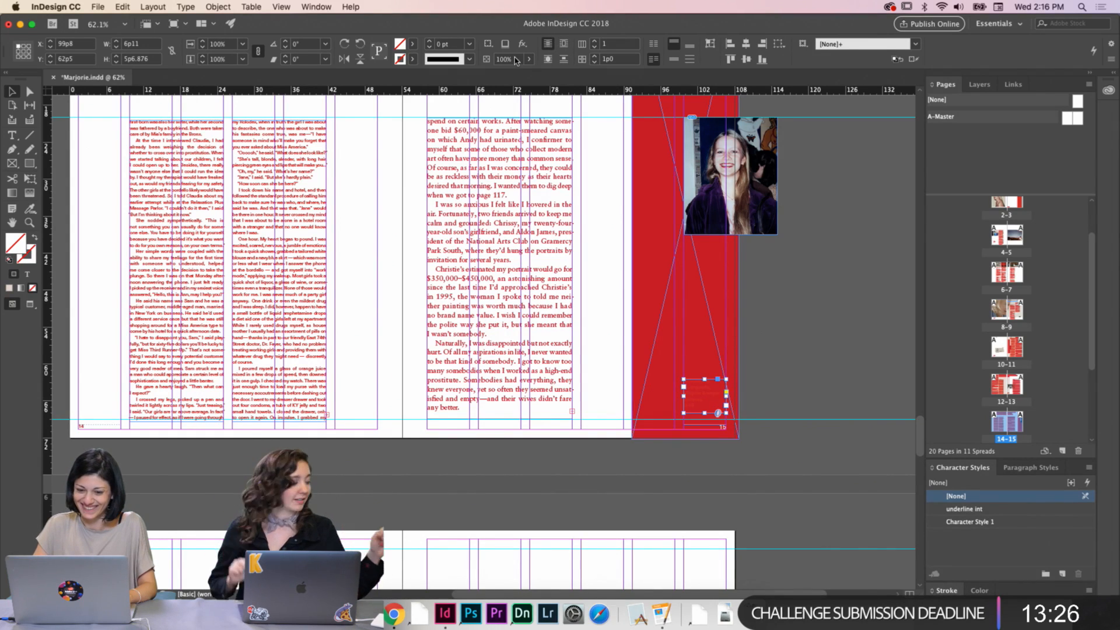
Set the red band caption's text colour to white and compare its position with the caption on spread 12–13
click(413, 45)
click(321, 62)
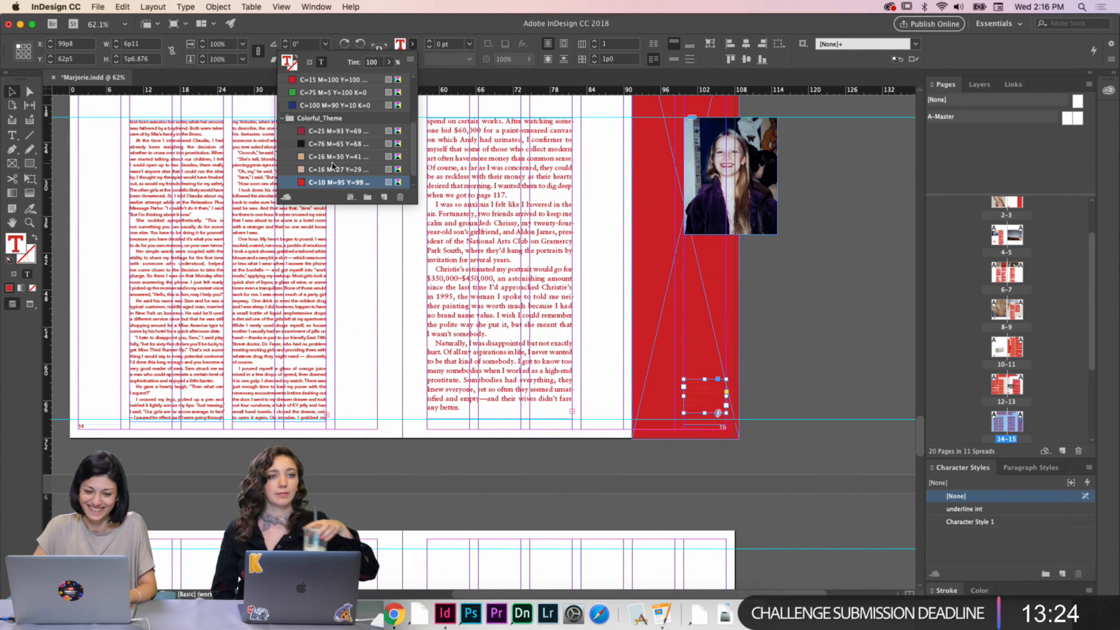
scroll(333, 164, down, 1)
click(315, 181)
click(772, 388)
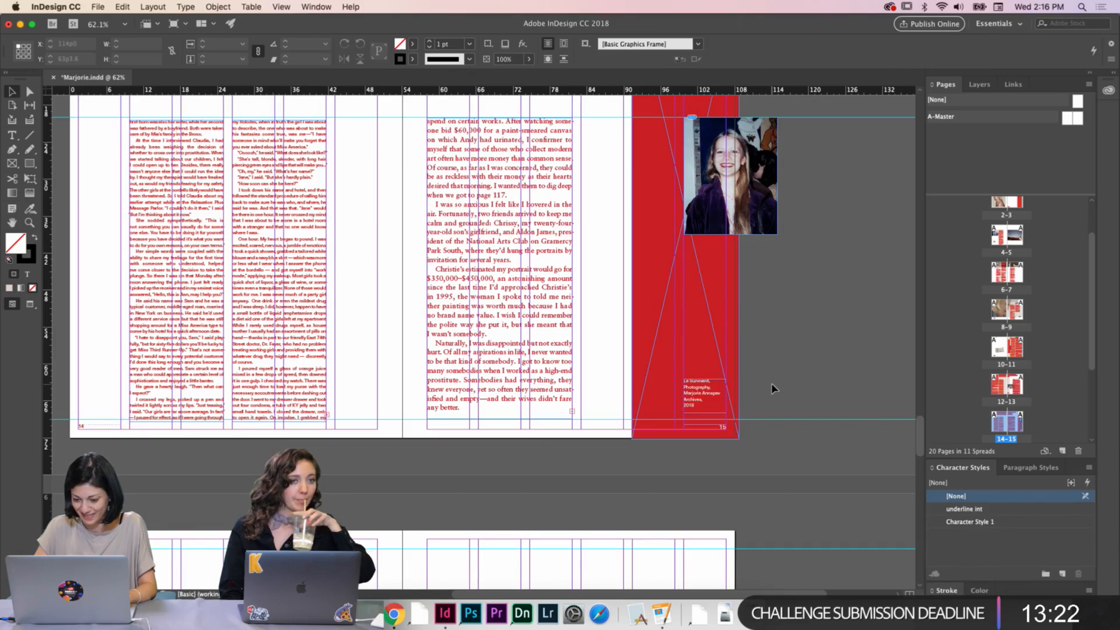
click(708, 395)
scroll(642, 350, up, 10)
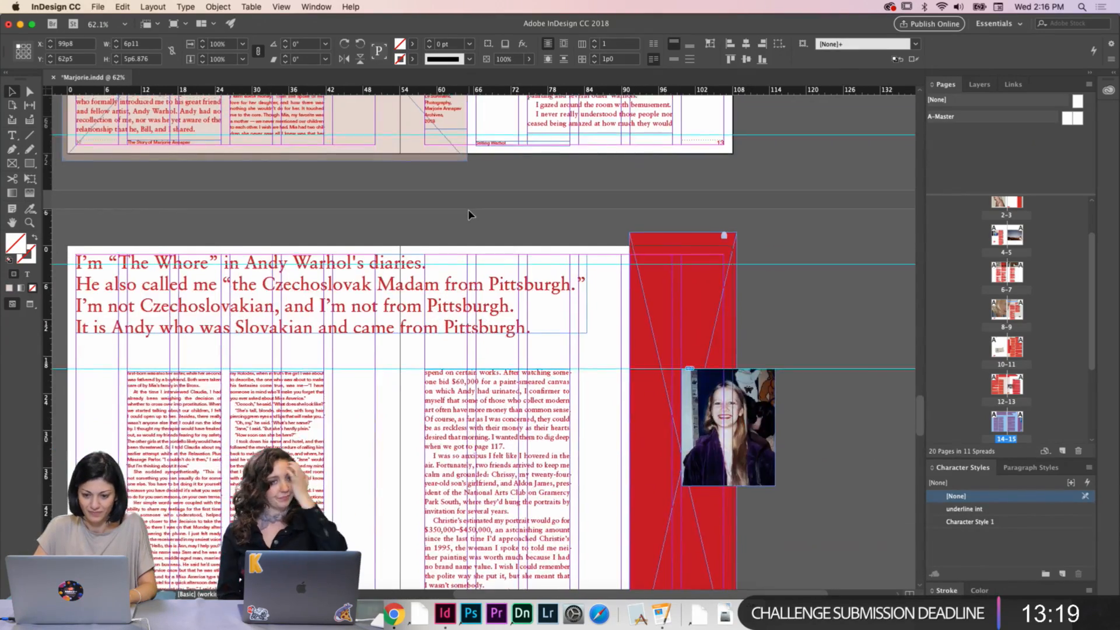
scroll(436, 270, down, 10)
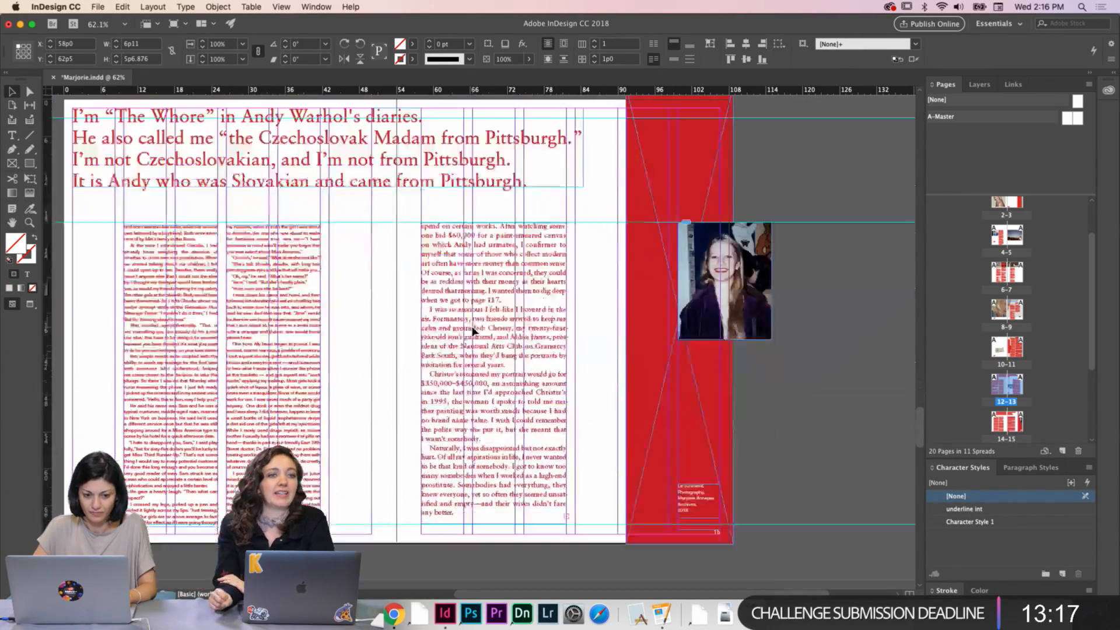
Review spread 14–15 in preview and with guides, examining page 15's story text, portrait, caption and page number up close
click(740, 317)
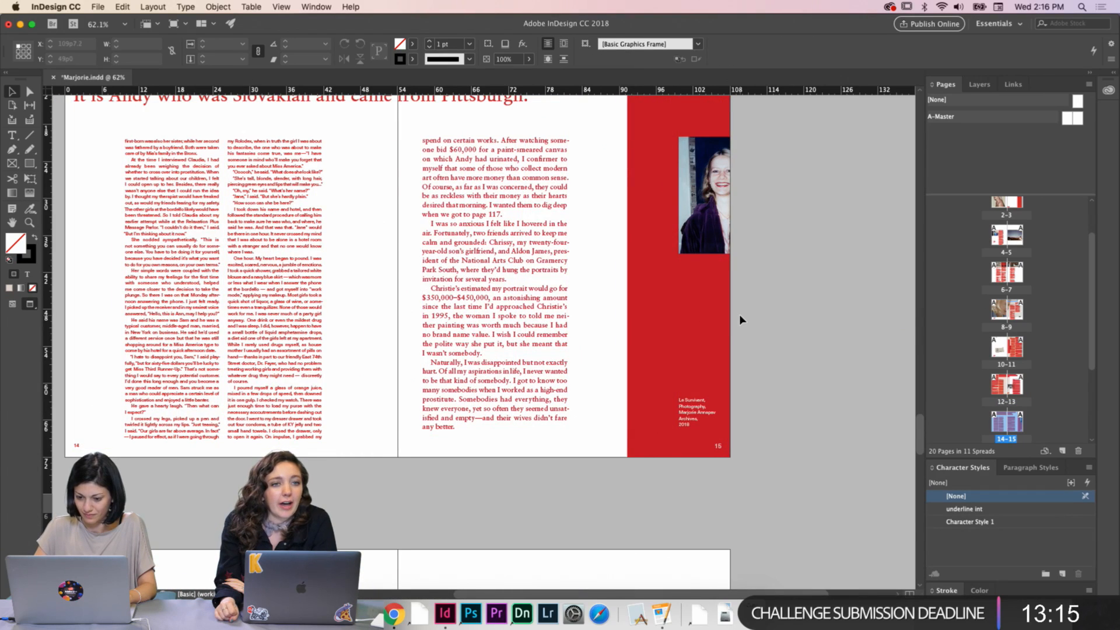
scroll(740, 314, down, 2)
key(w)
key(w)
scroll(650, 298, up, 1)
scroll(650, 298, left, 1)
key(w)
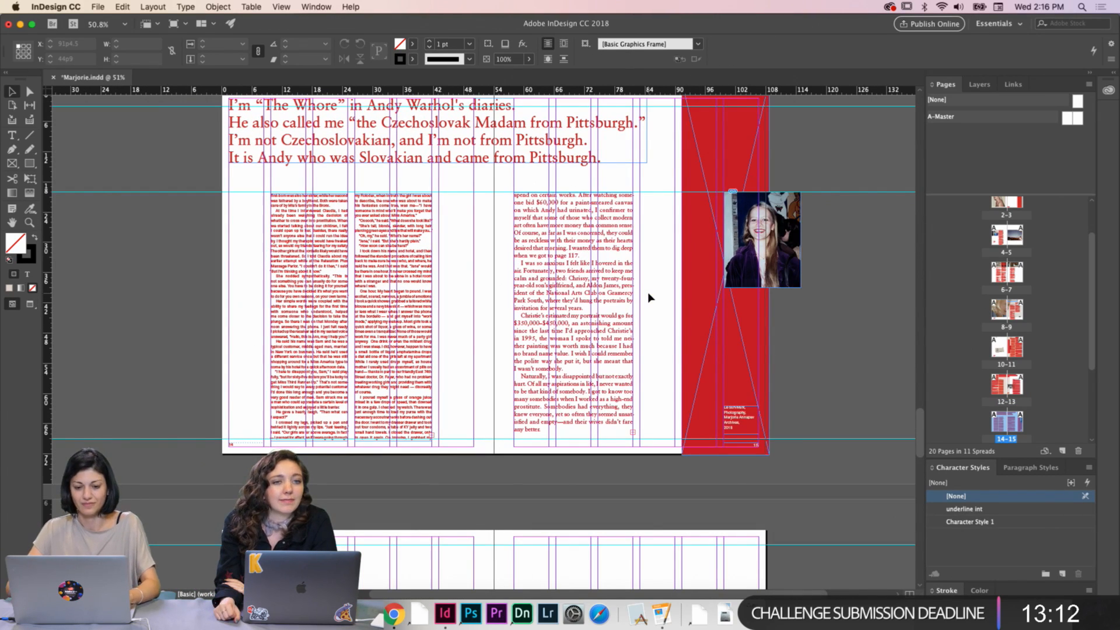
scroll(649, 297, down, 1)
key(w)
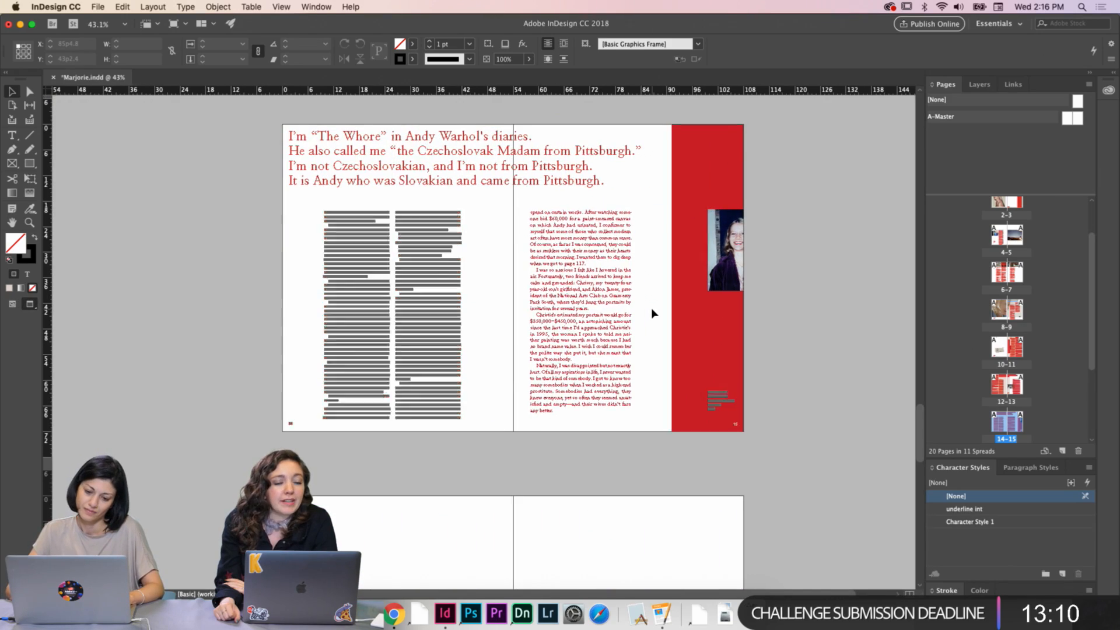
scroll(653, 314, up, 4)
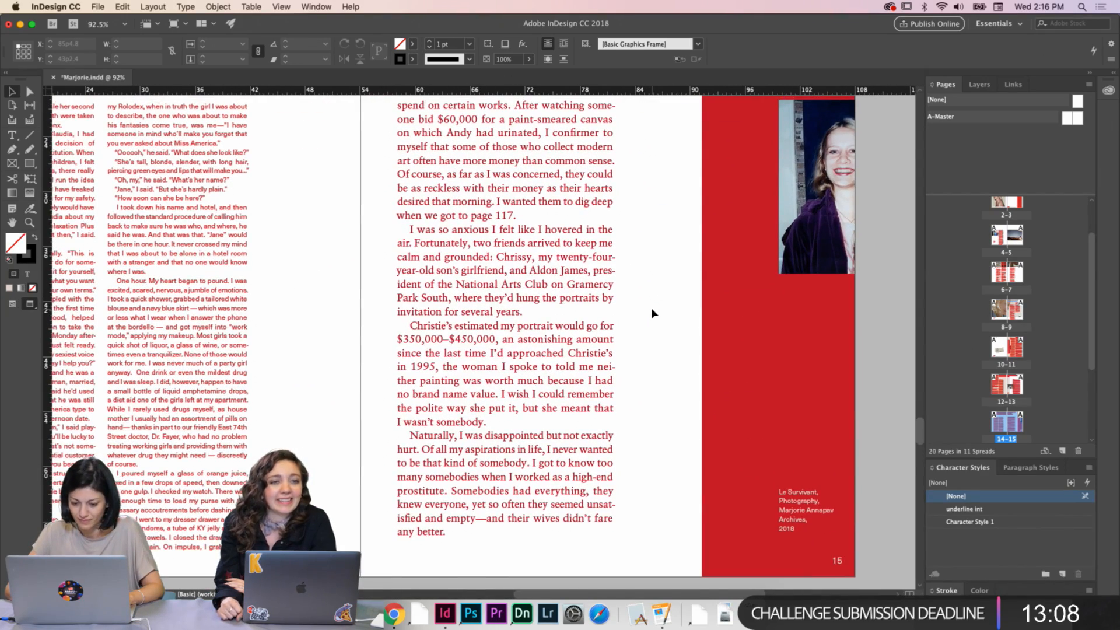
scroll(652, 314, up, 1)
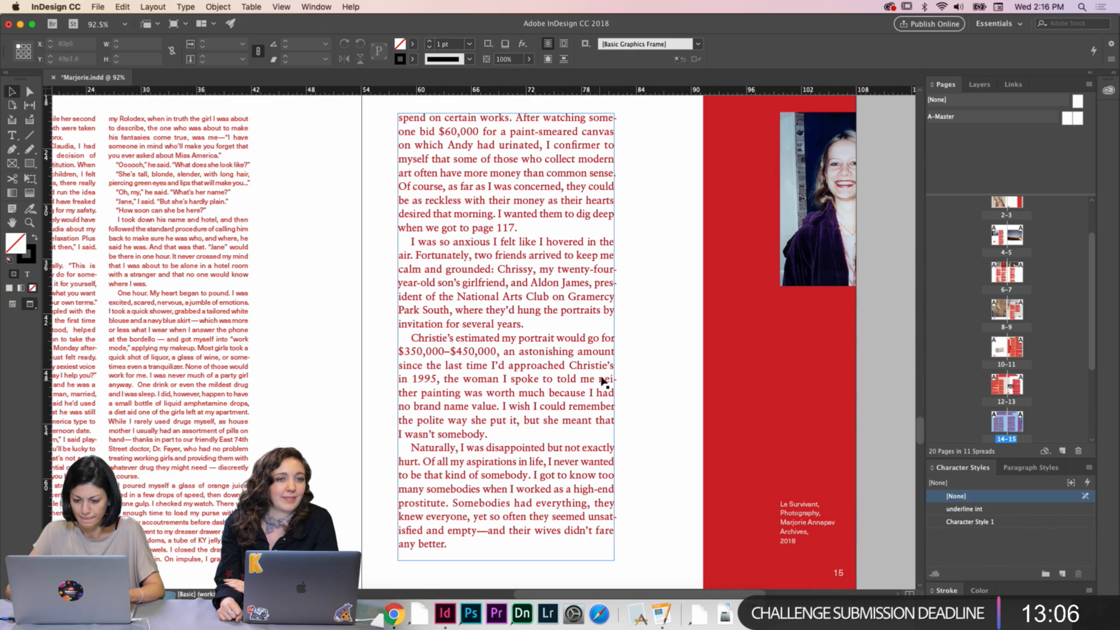
scroll(619, 348, up, 1)
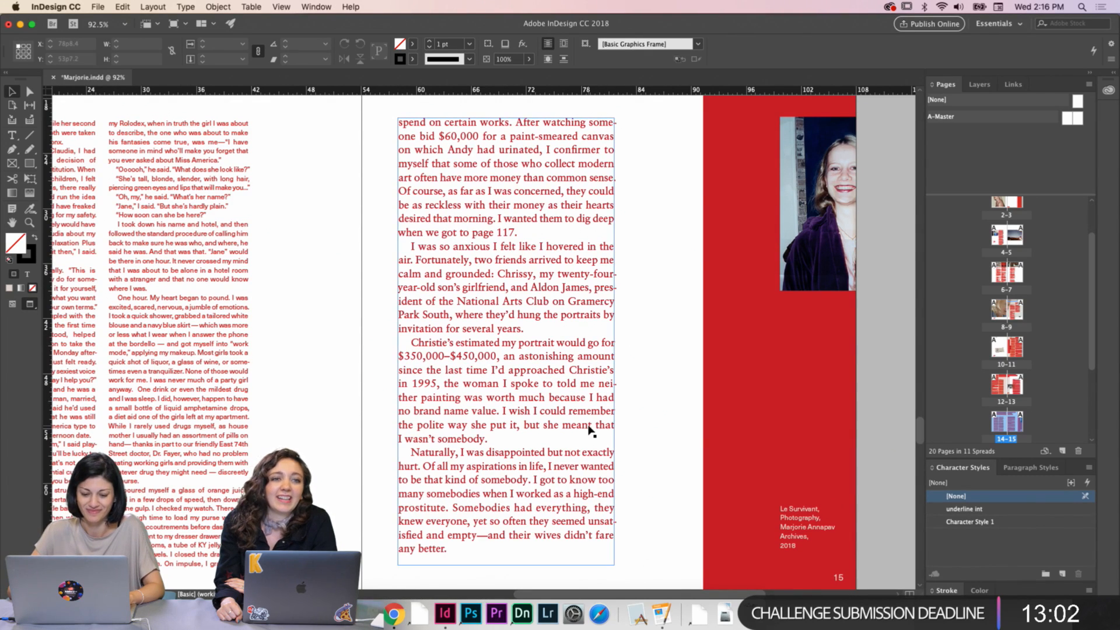
scroll(642, 362, down, 3)
scroll(642, 366, down, 4)
scroll(642, 367, down, 3)
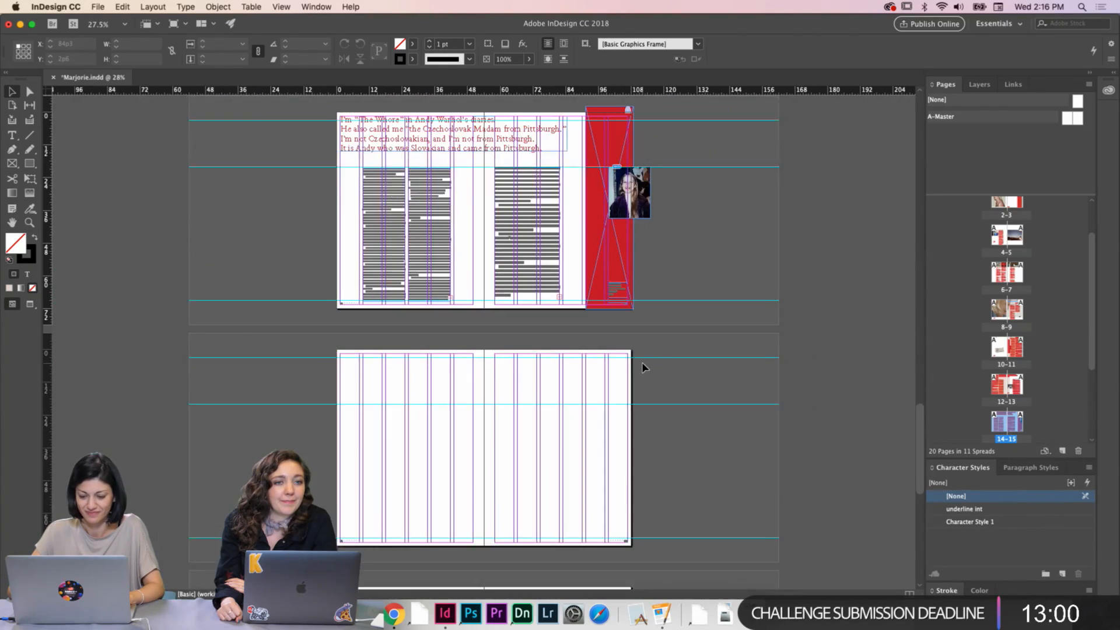
Review the whole magazine in preview, comparing spread 14–15 with the opening, interview and other story spreads
scroll(642, 367, up, 4)
key(w)
scroll(642, 368, up, 4)
scroll(641, 362, down, 4)
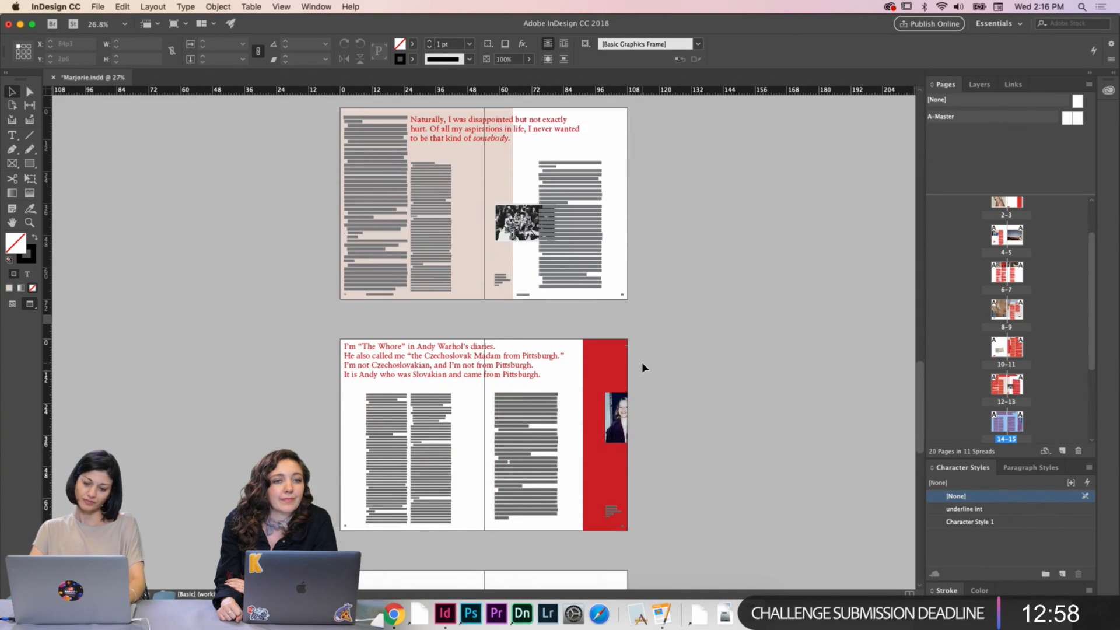
key(w)
key(w)
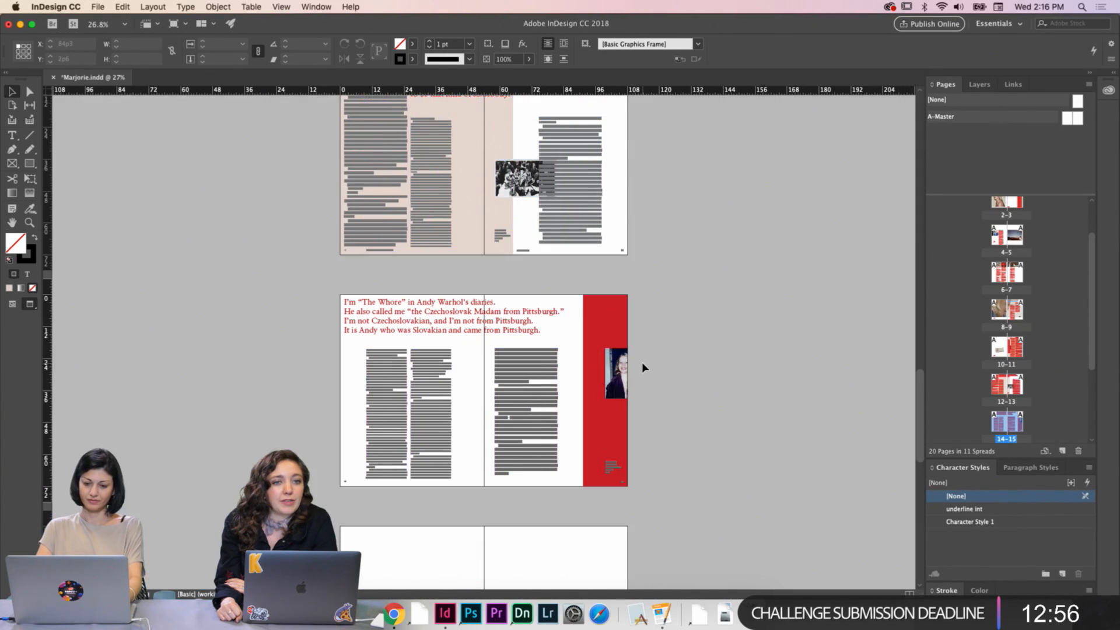
scroll(643, 366, up, 2)
scroll(643, 367, down, 2)
scroll(642, 367, down, 5)
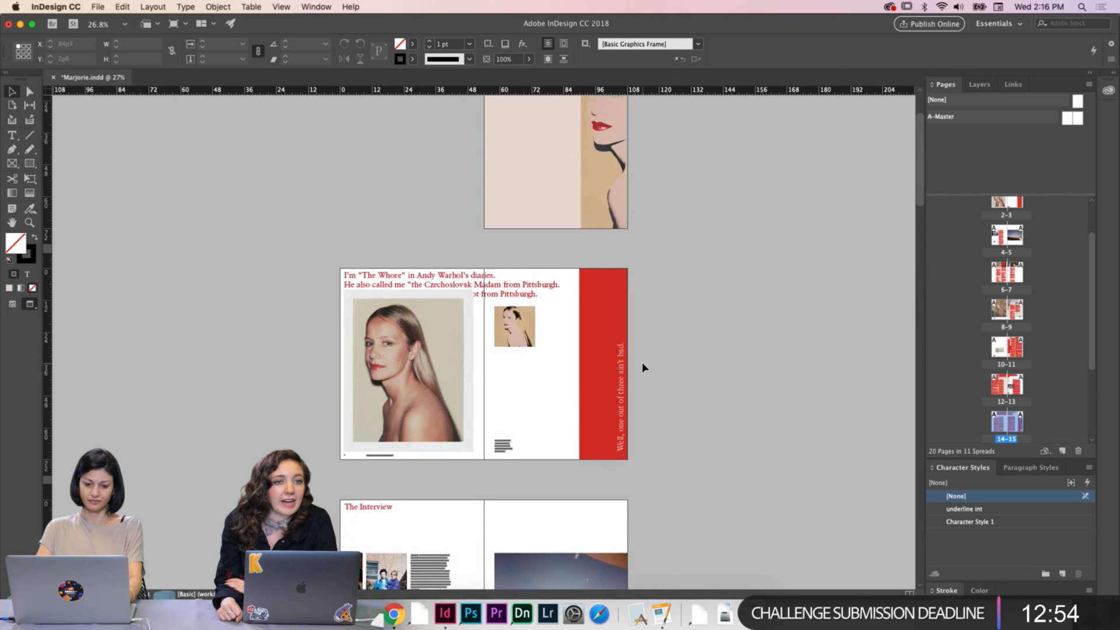
scroll(641, 368, down, 20)
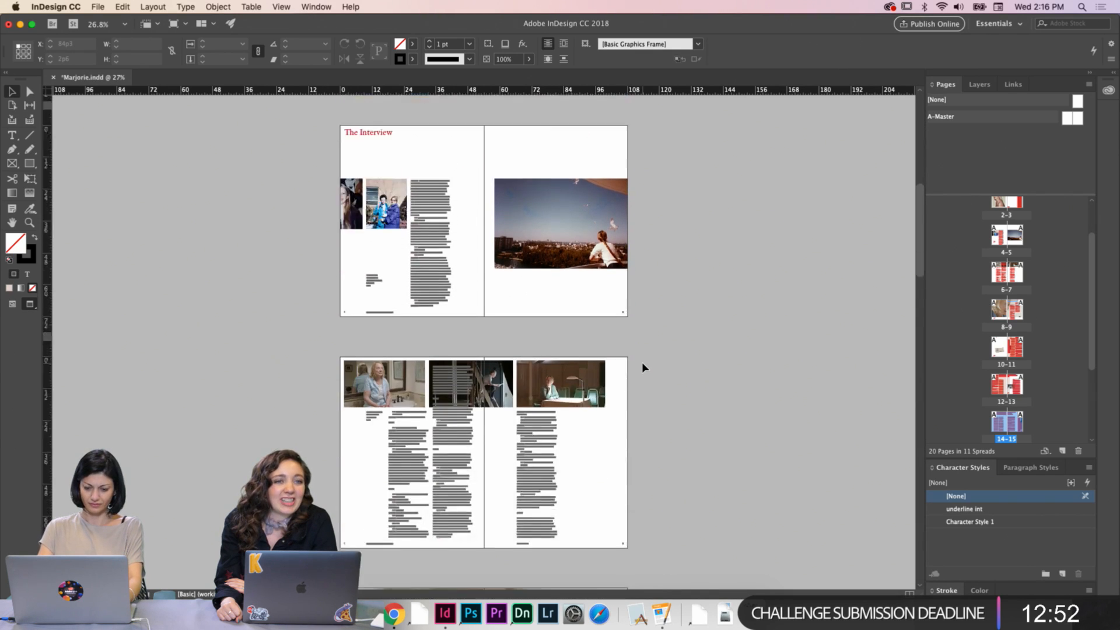
scroll(642, 368, down, 6)
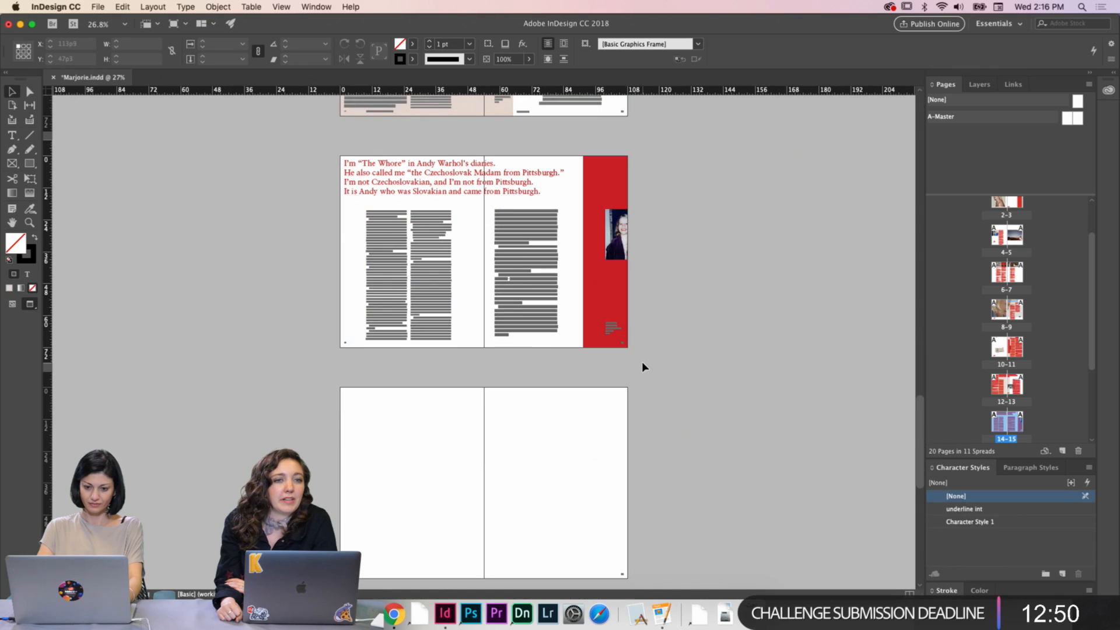
Continue page 14's overset story text in a new frame on page 16 at X 9p9, Y 3p0, about 15p3 by 29p7, and preview it
key(w)
scroll(642, 367, down, 5)
scroll(643, 367, up, 5)
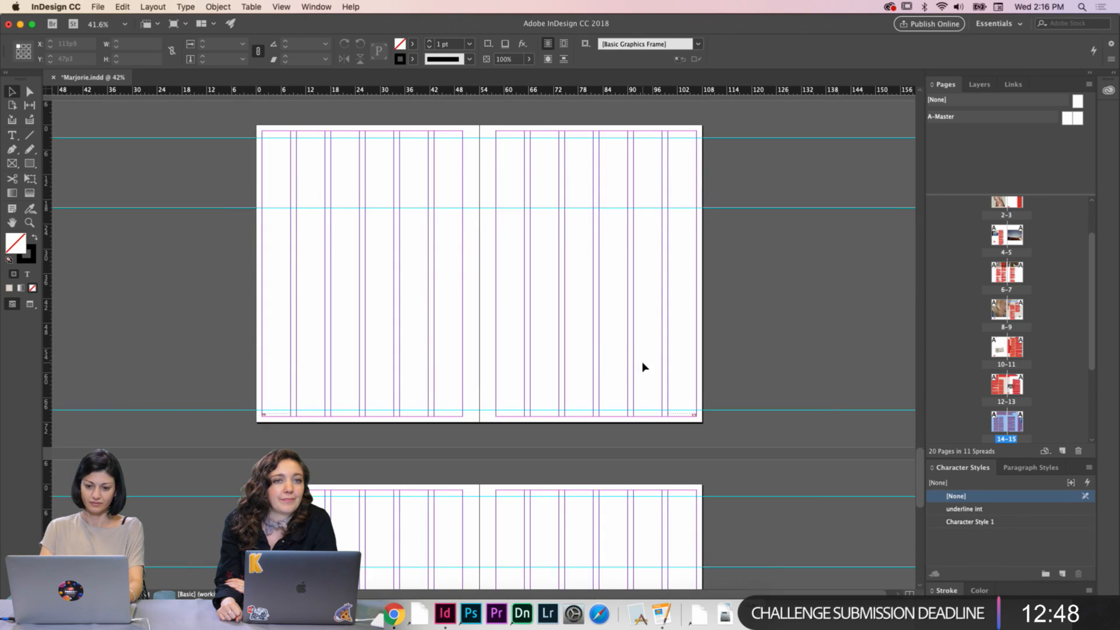
scroll(643, 367, up, 2)
scroll(642, 364, up, 1)
scroll(643, 358, down, 3)
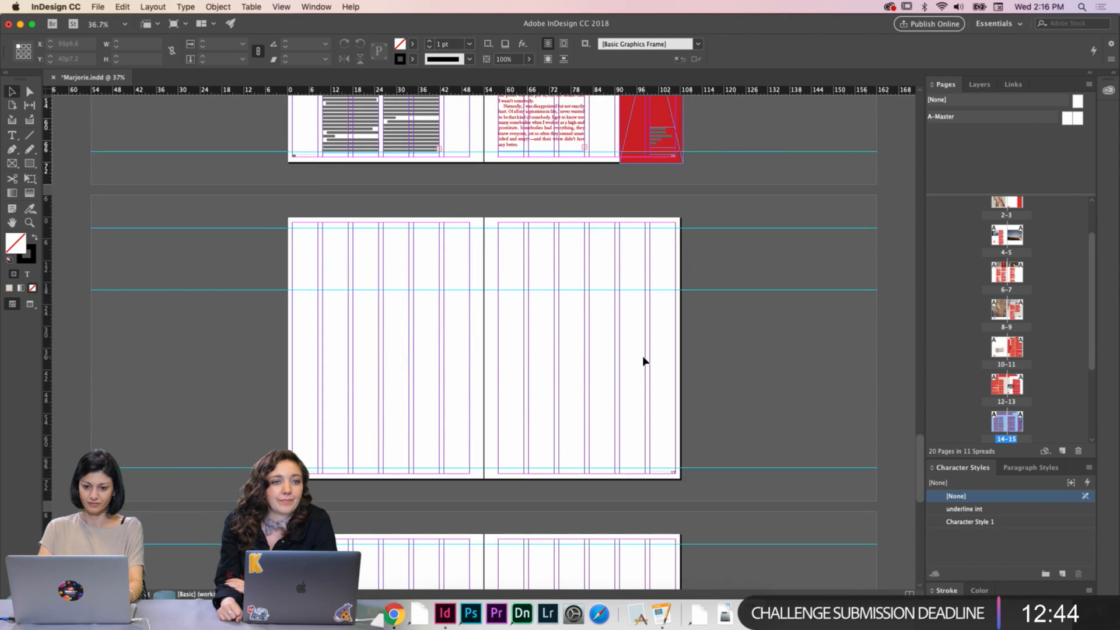
scroll(642, 360, up, 2)
scroll(554, 295, up, 2)
scroll(531, 279, down, 2)
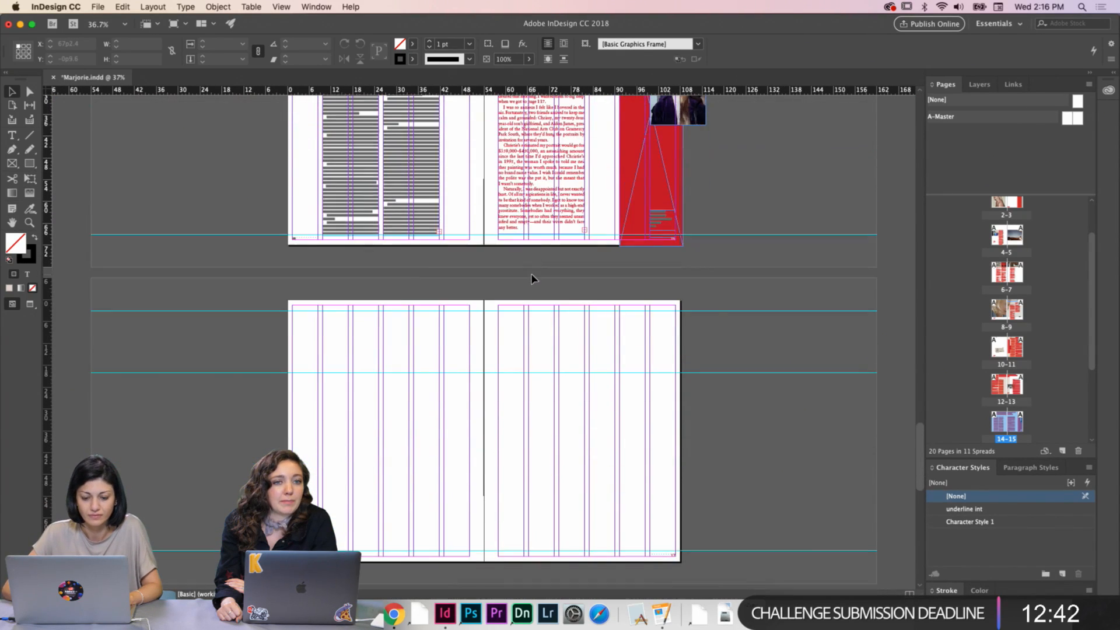
click(445, 224)
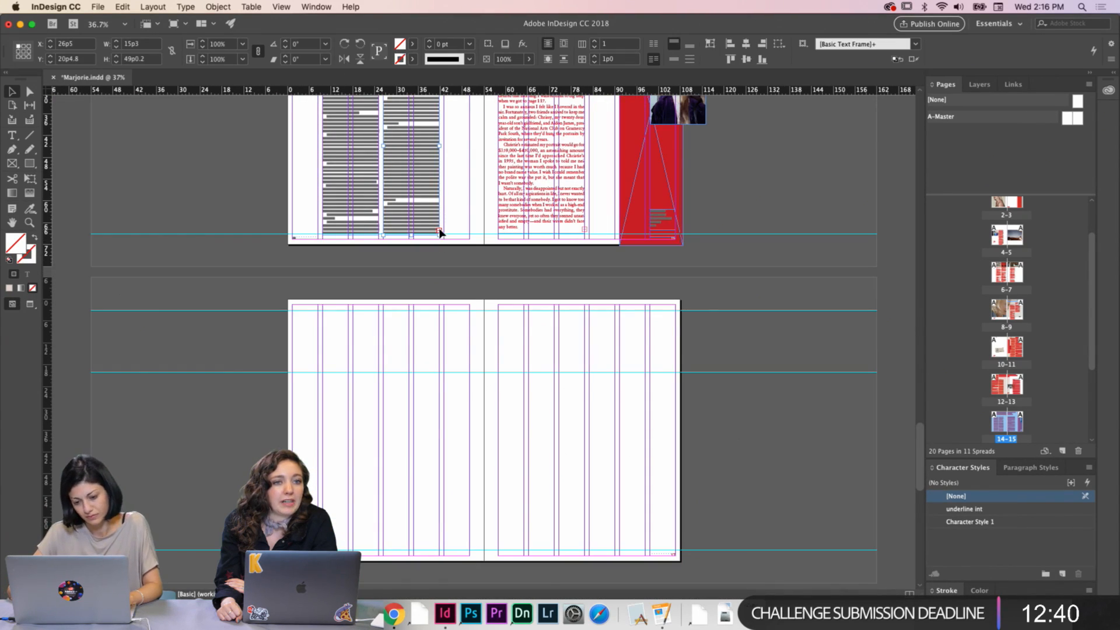
click(440, 231)
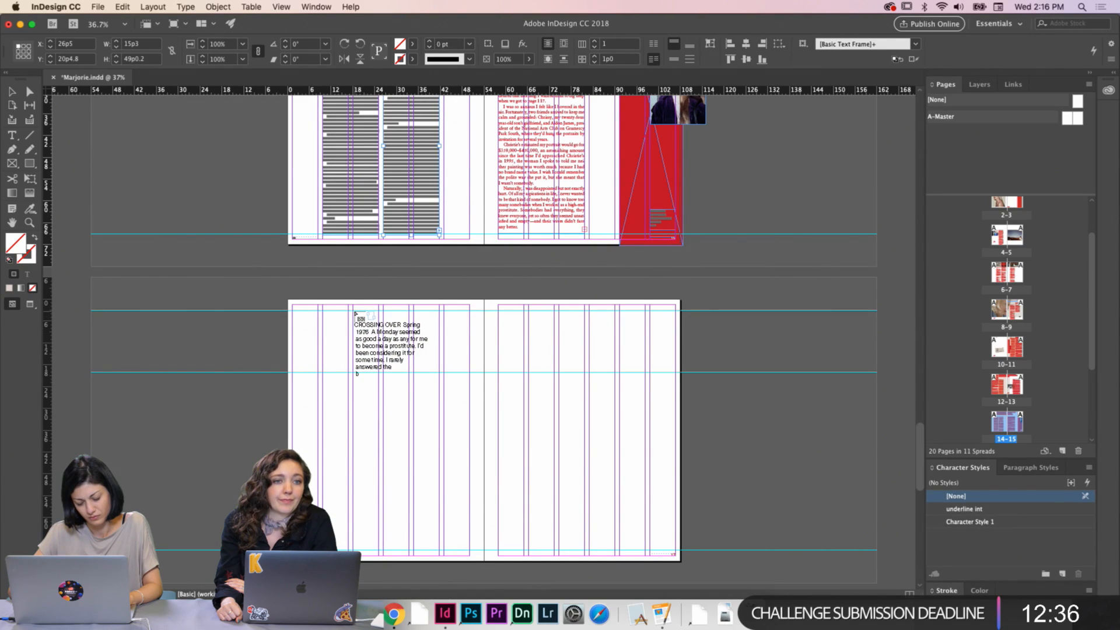
drag(322, 305, 378, 519)
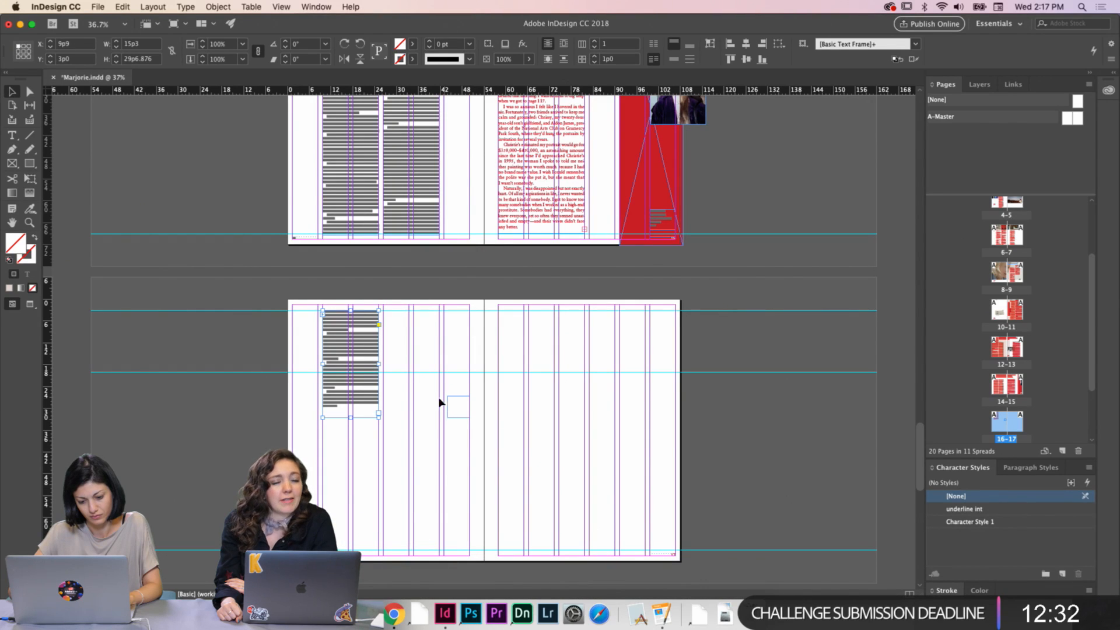
click(510, 460)
key(w)
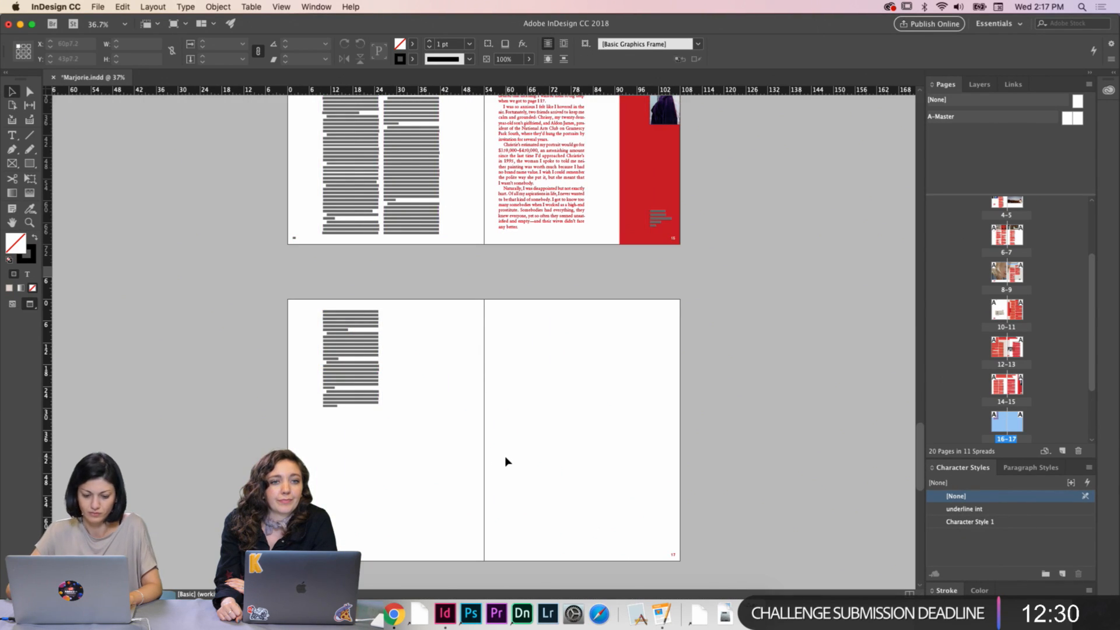
key(w)
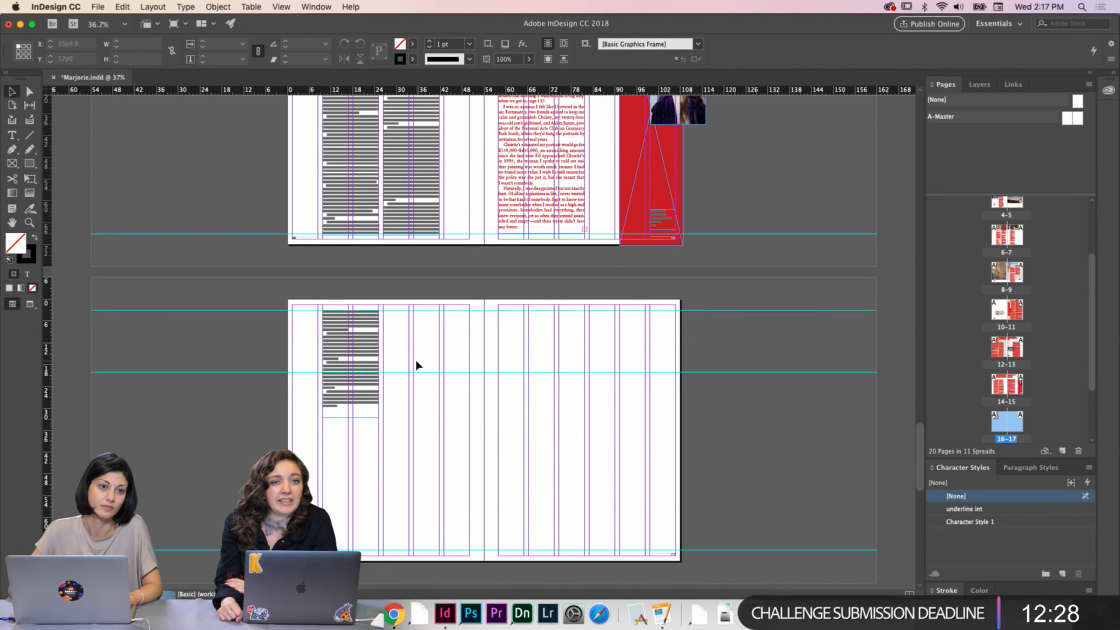
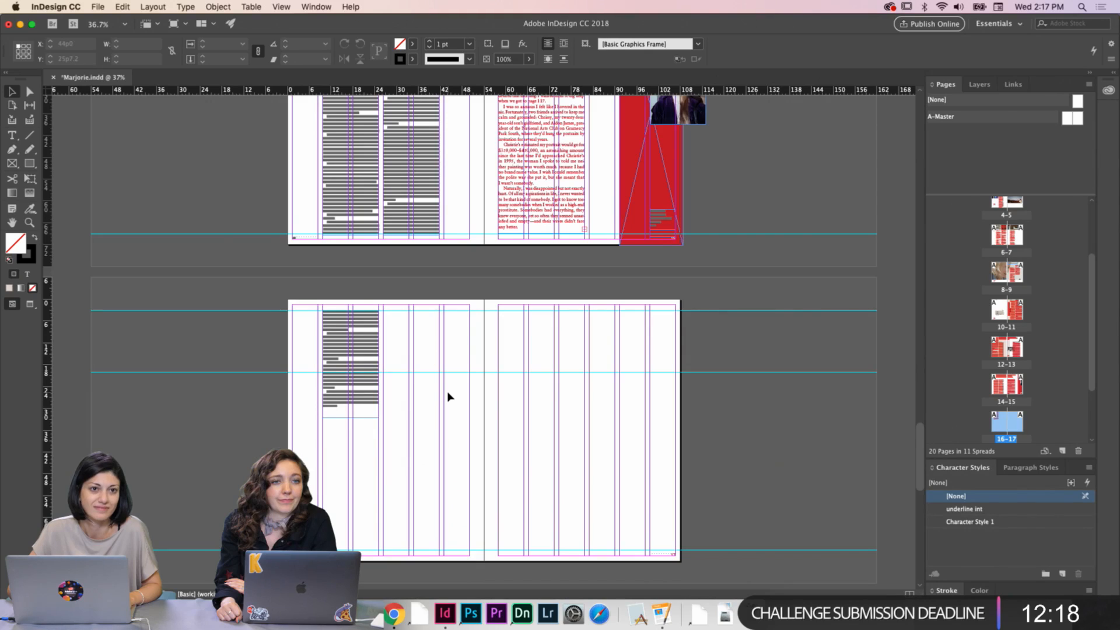
Review spread 16–17 with and without guides, checking page 16's story text against the empty facing page
scroll(448, 397, down, 3)
key(w)
scroll(507, 329, up, 2)
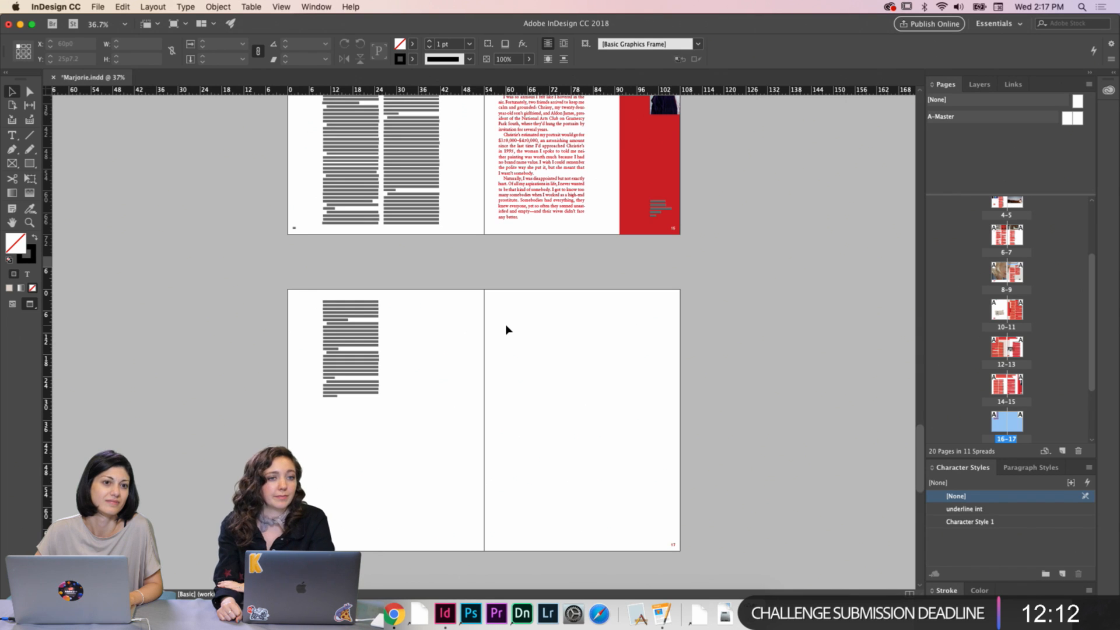
scroll(507, 330, down, 1)
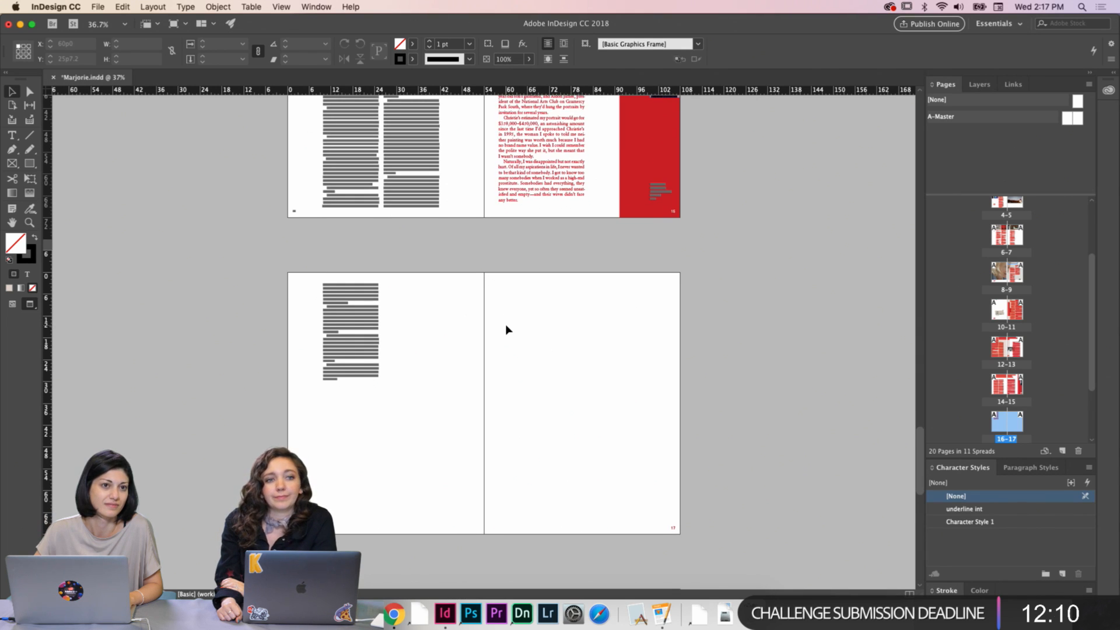
key(w)
key(w)
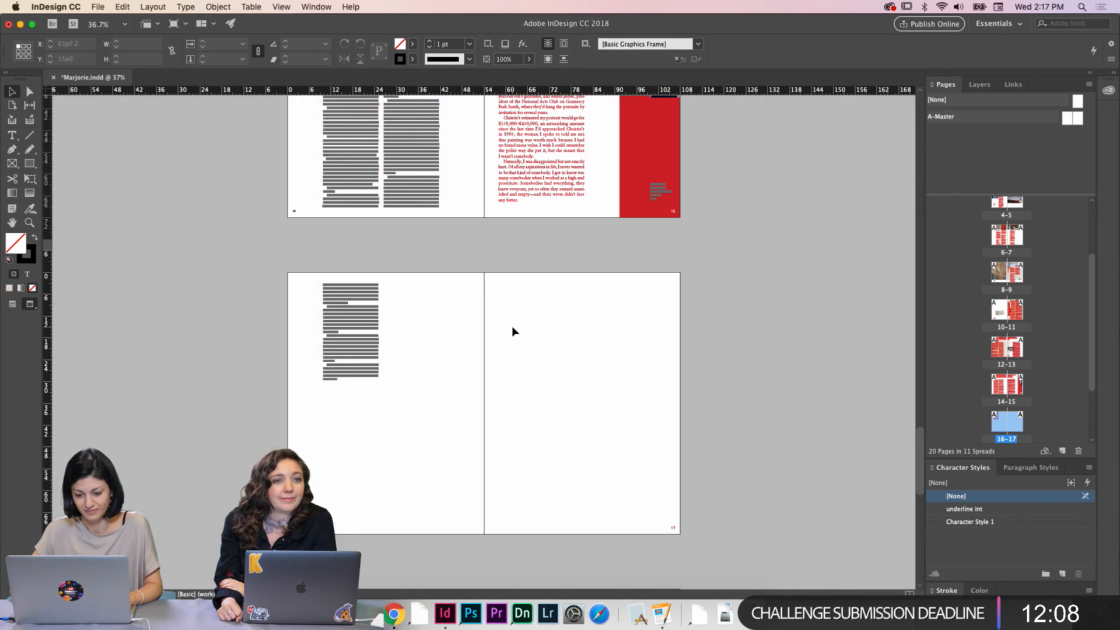
Continue page 15's overset story text in a new frame over page 17's outer three columns, starting at the upper guide, and preview it
scroll(512, 329, up, 1)
scroll(397, 350, up, 5)
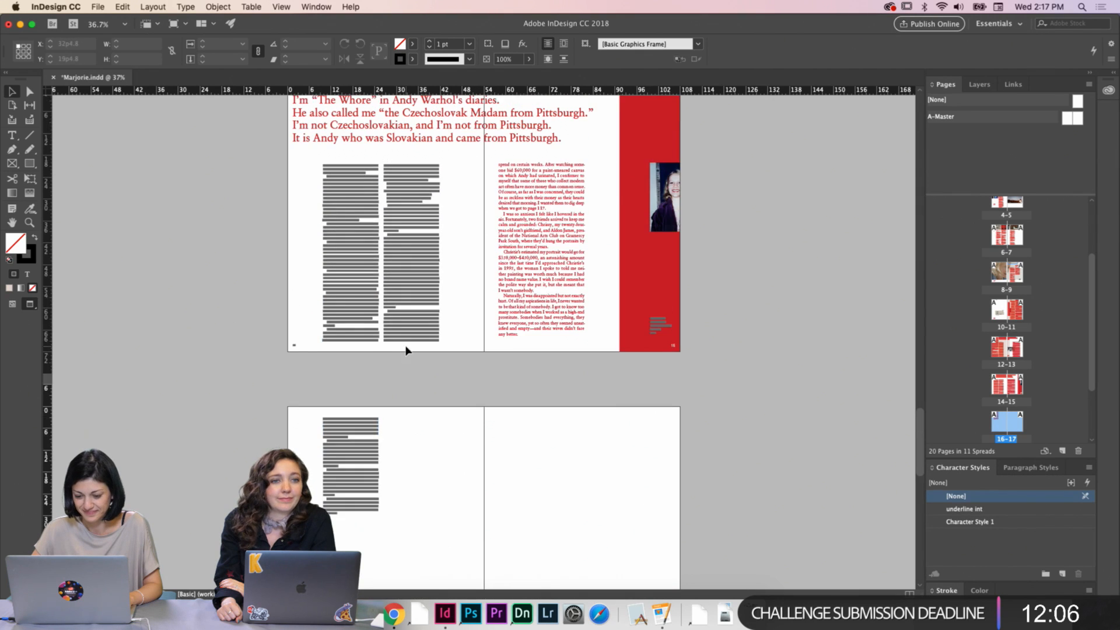
click(560, 288)
click(584, 349)
scroll(514, 467, down, 5)
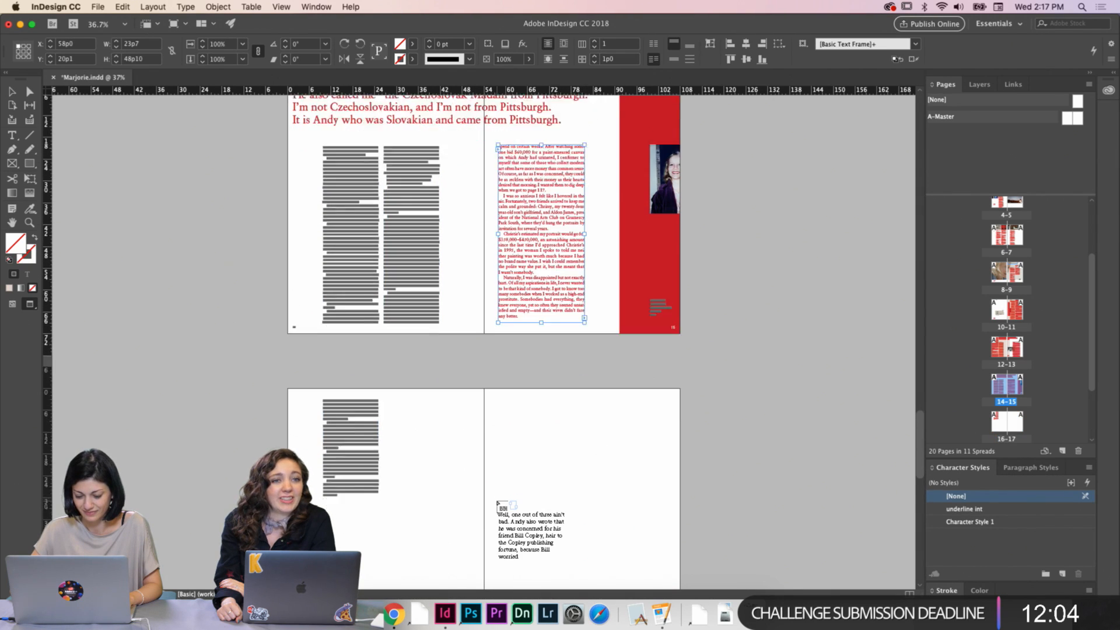
key(w)
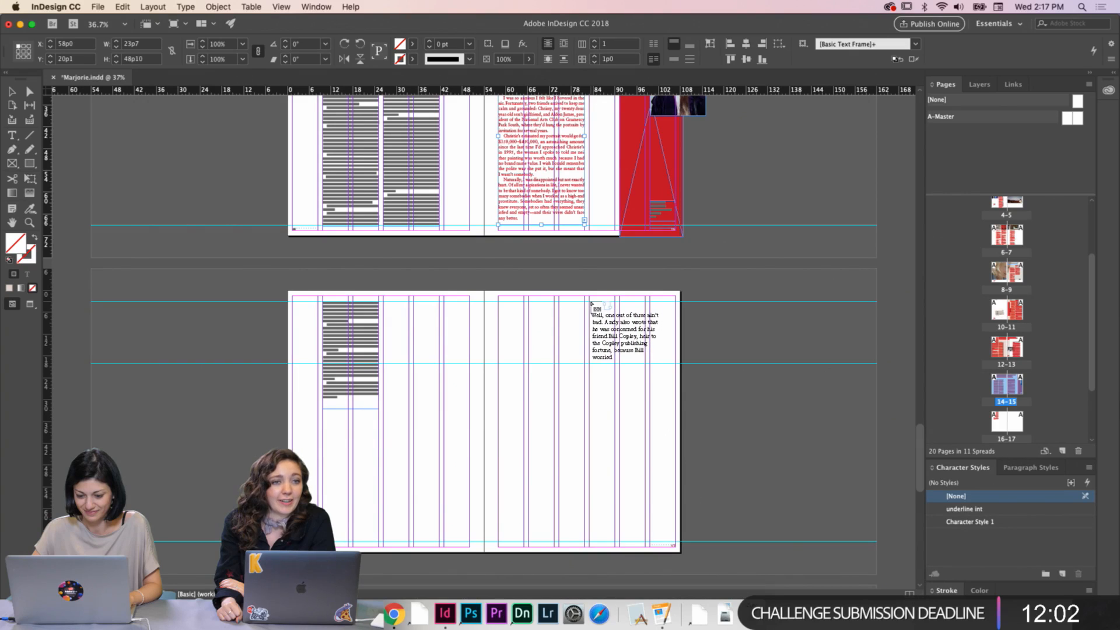
drag(590, 302, 676, 509)
click(724, 433)
key(w)
scroll(721, 430, up, 2)
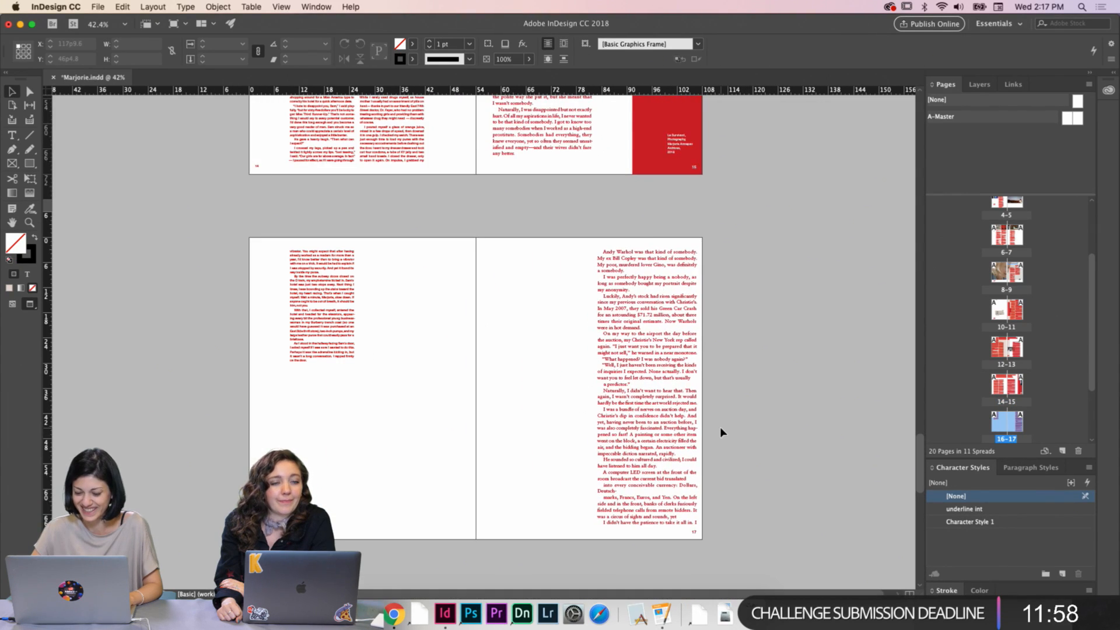
Compare spread 16–17 with guides and in preview, examining the text frames on pages 16 and 17
key(w)
click(463, 264)
key(w)
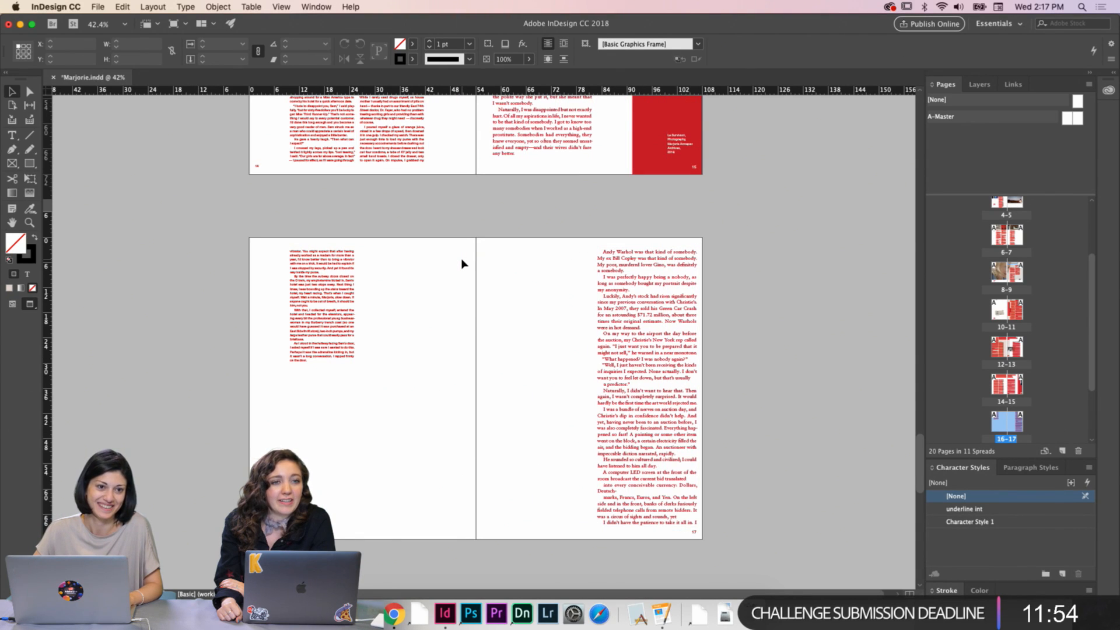
key(w)
click(333, 350)
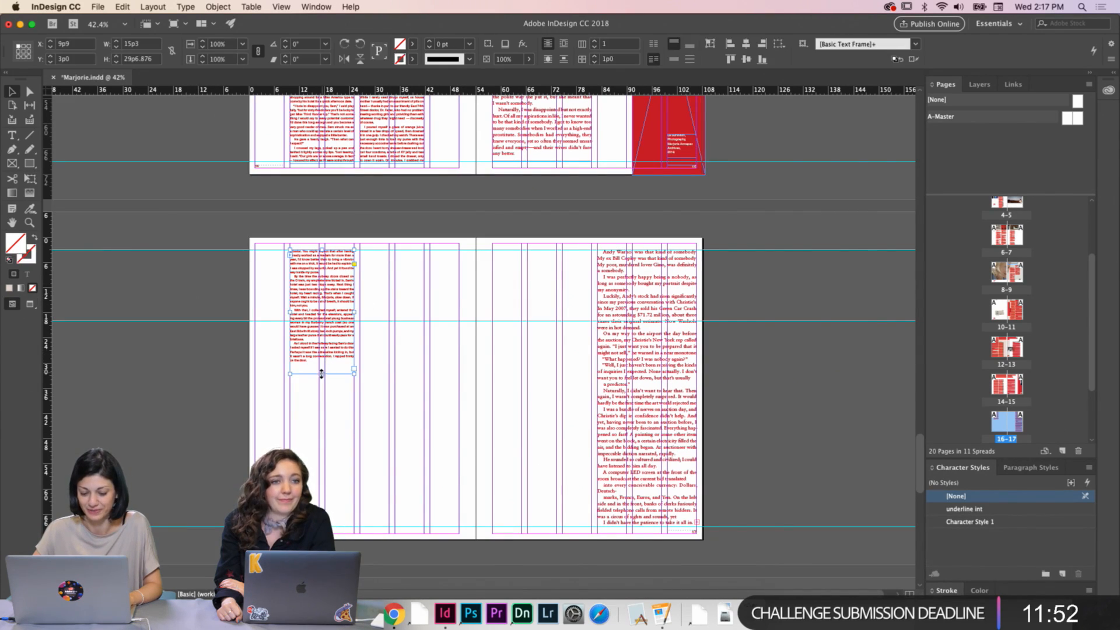
click(397, 396)
scroll(397, 397, down, 1)
scroll(397, 396, right, 1)
key(w)
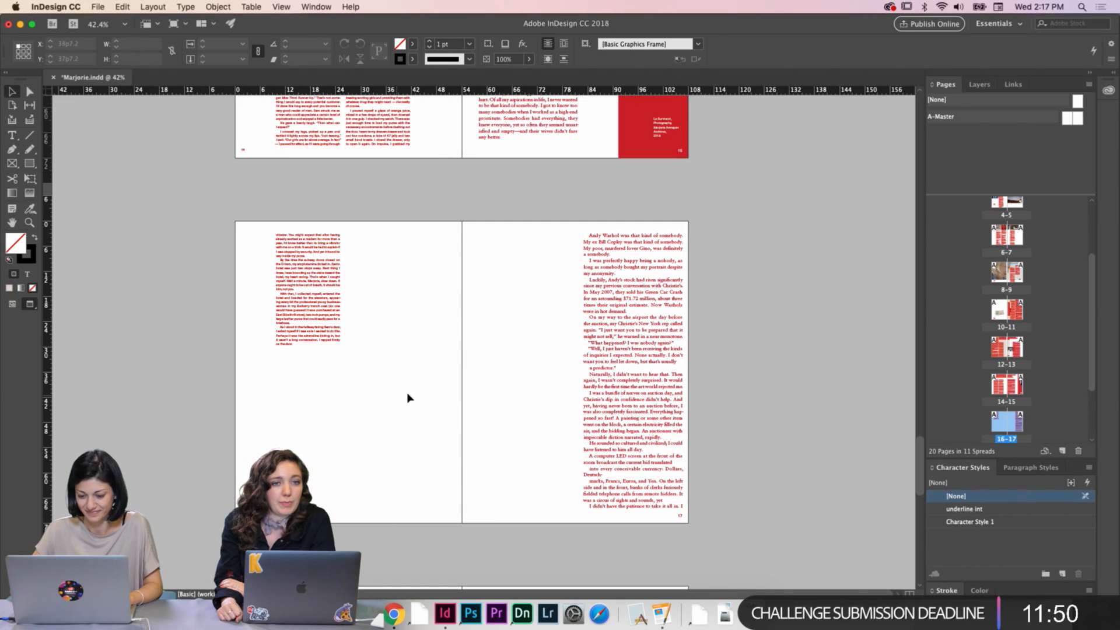
scroll(588, 329, up, 2)
key(w)
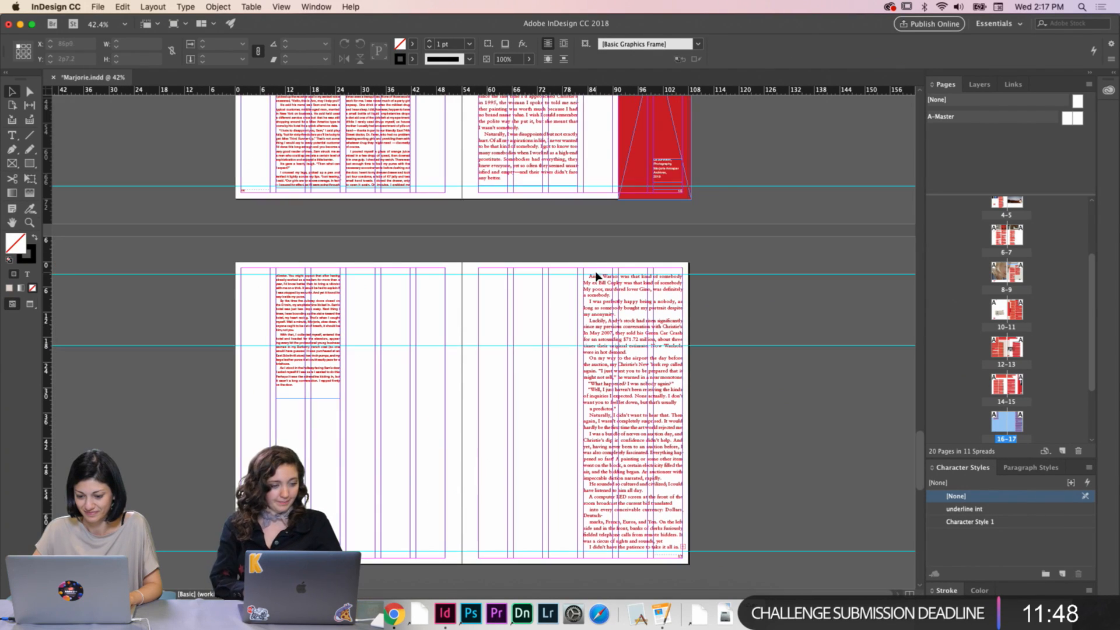
Set the first-line indent of page 17's opening paragraph to 0 and preview the spread
key(t)
click(592, 276)
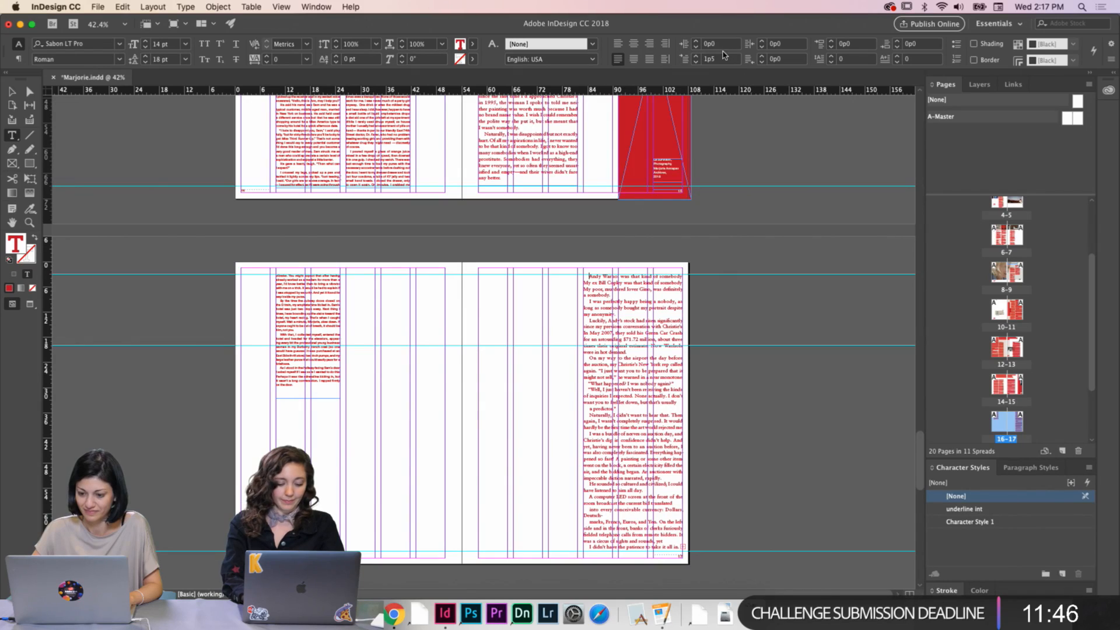
double_click(724, 54)
text(0)
key(Return)
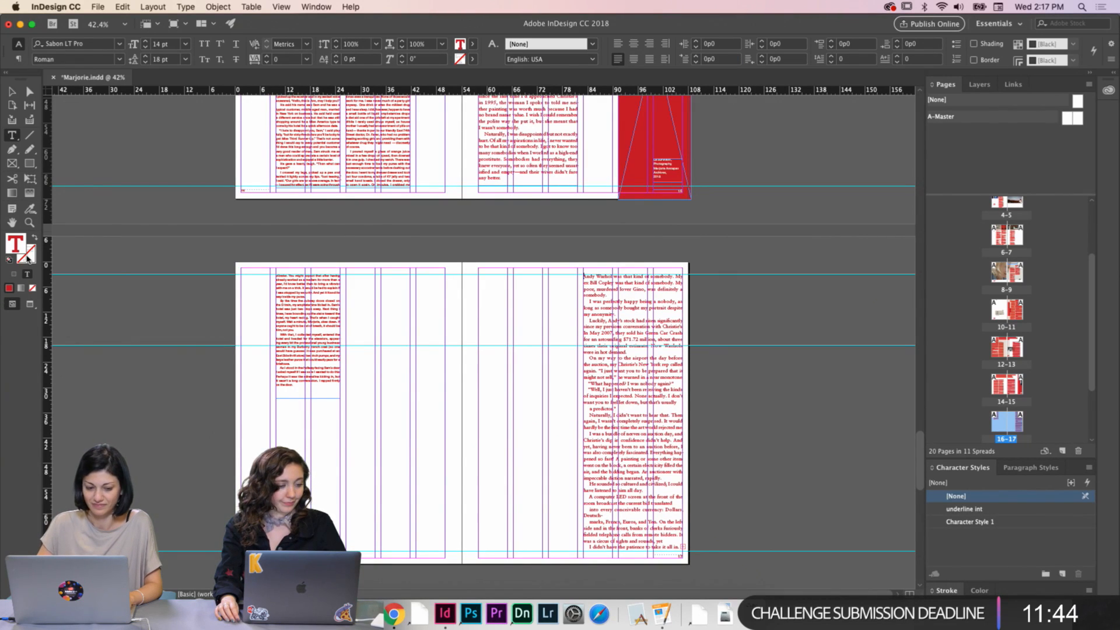
click(12, 92)
click(405, 343)
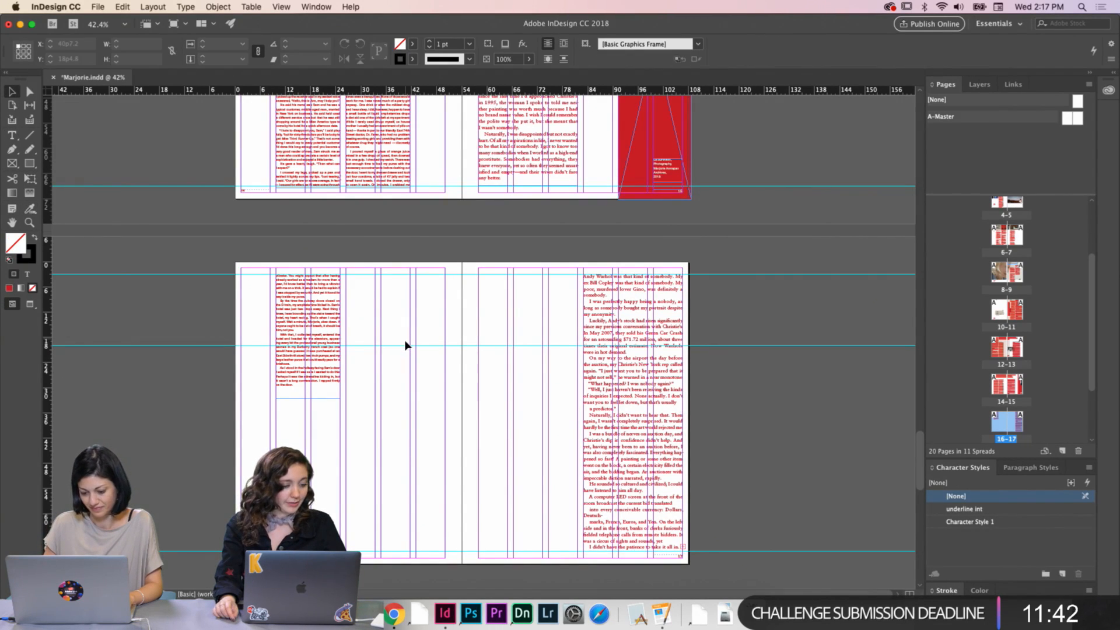
scroll(405, 343, down, 1)
key(w)
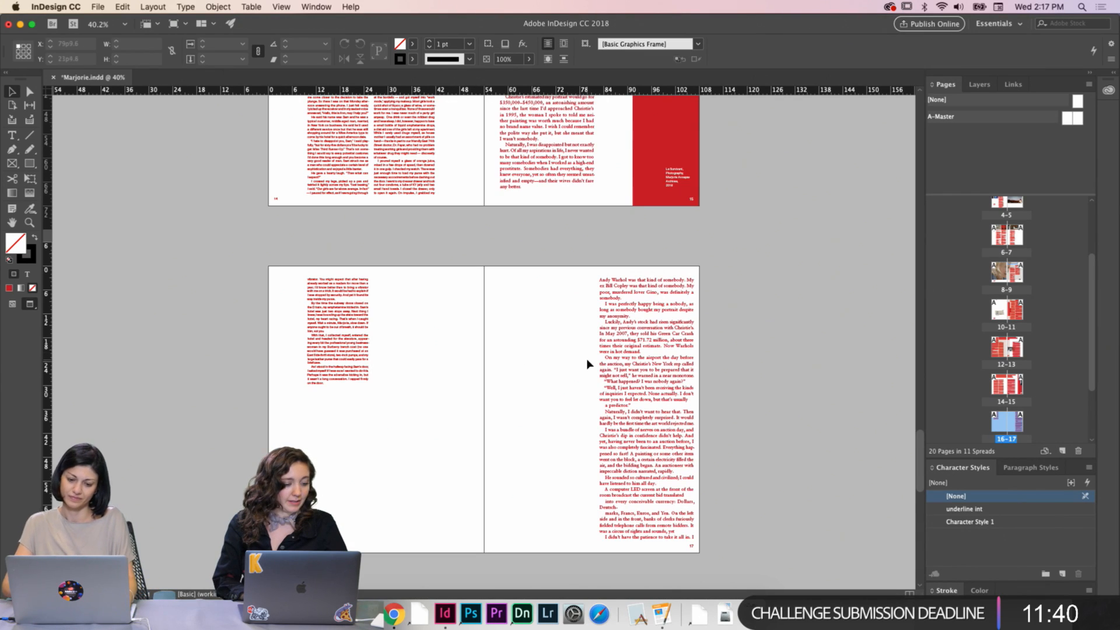
scroll(587, 363, down, 2)
scroll(588, 363, up, 2)
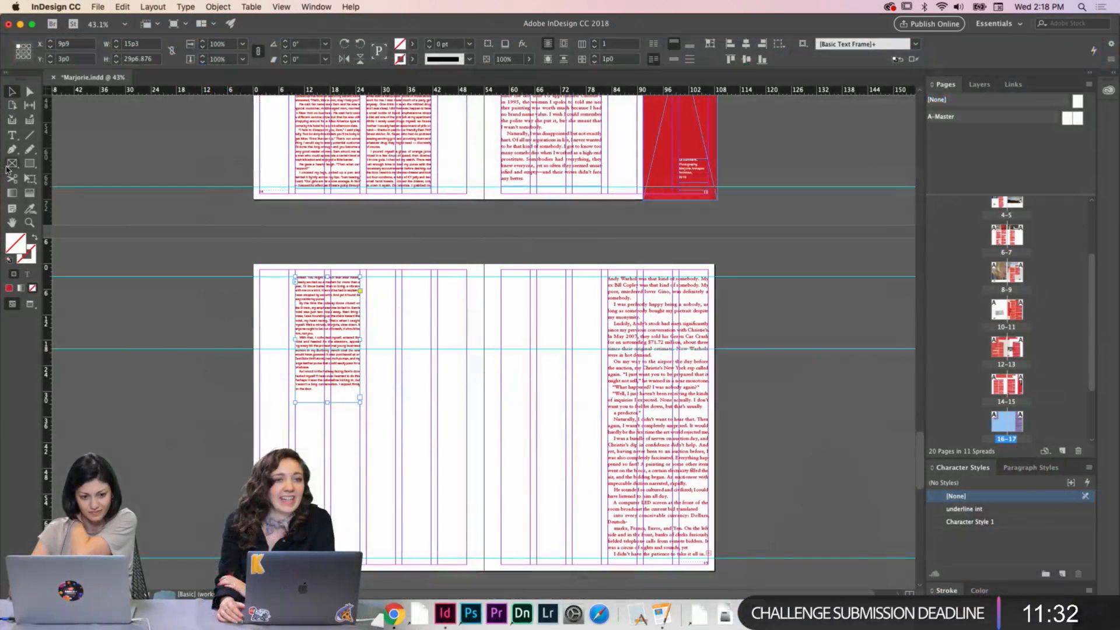
Bring scan0457.jpg in from Finder's IMAGES folder and place it over page 17 in a frame about 55p3 by 73p6
click(12, 164)
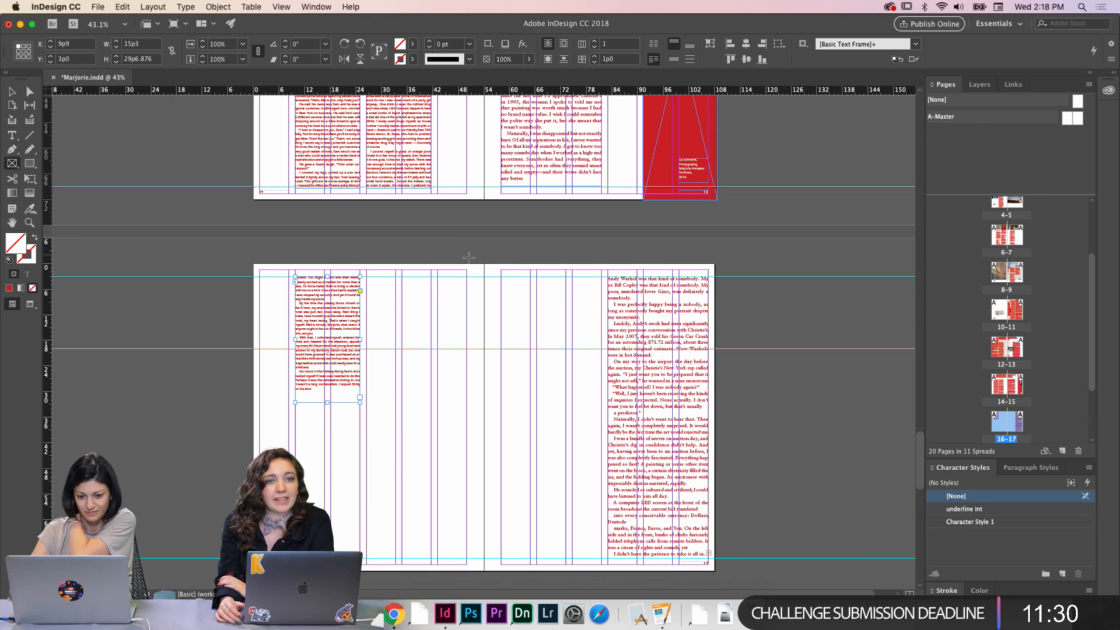
click(14, 91)
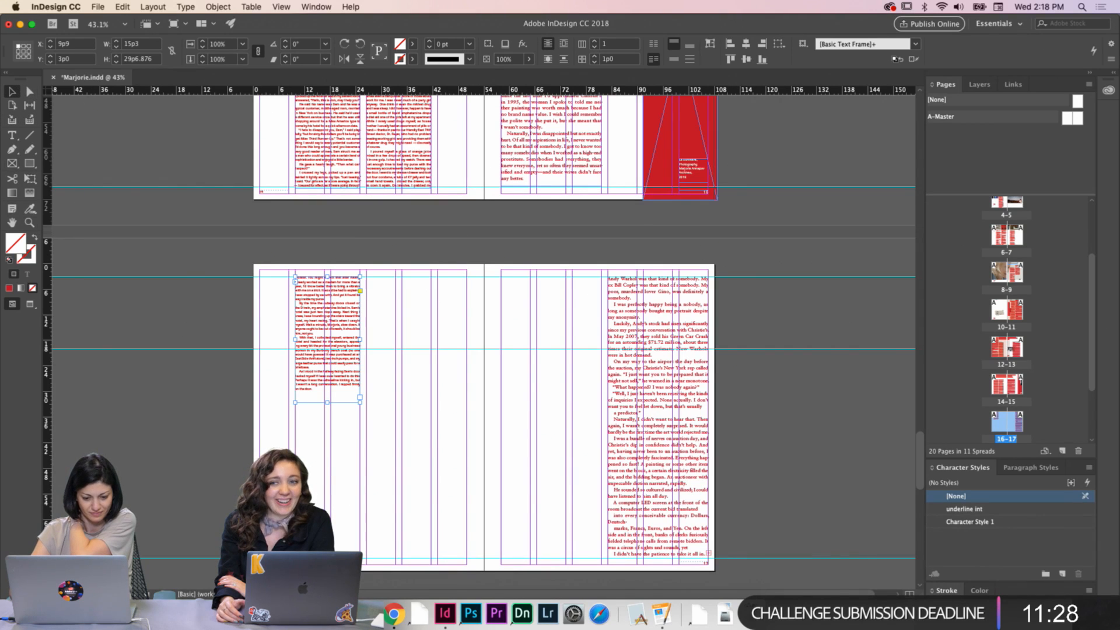
click(369, 614)
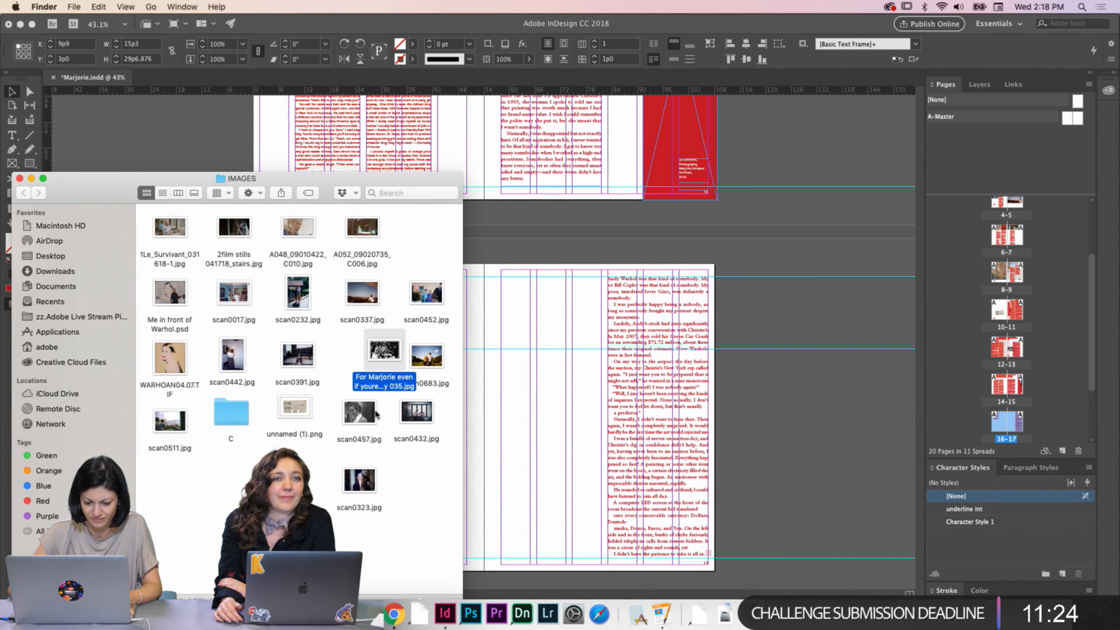
drag(368, 414, 520, 402)
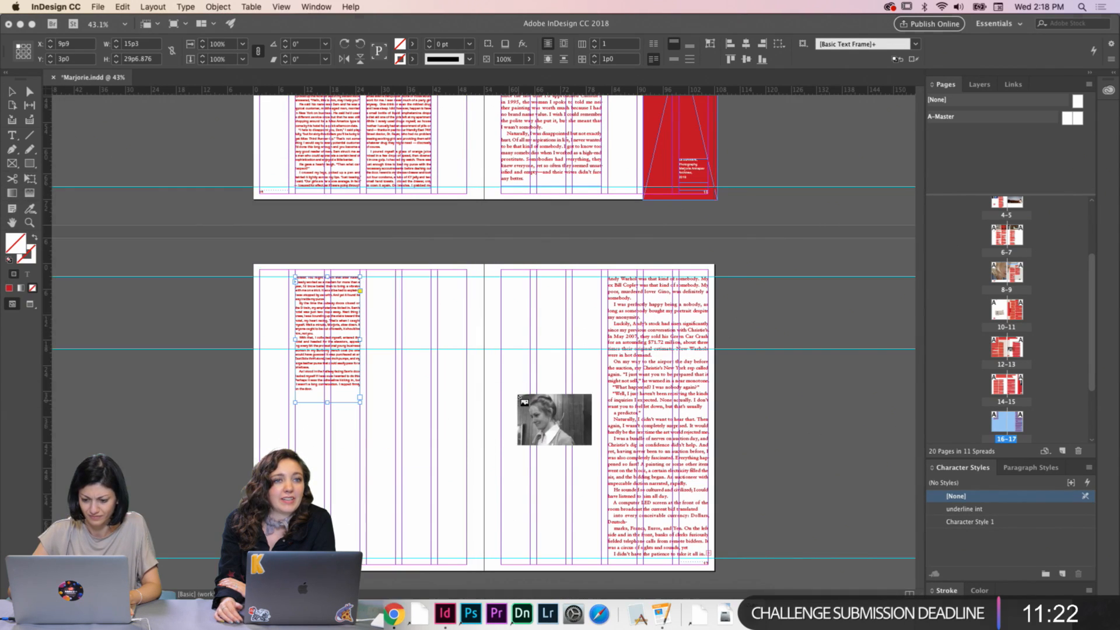
drag(498, 282, 490, 272)
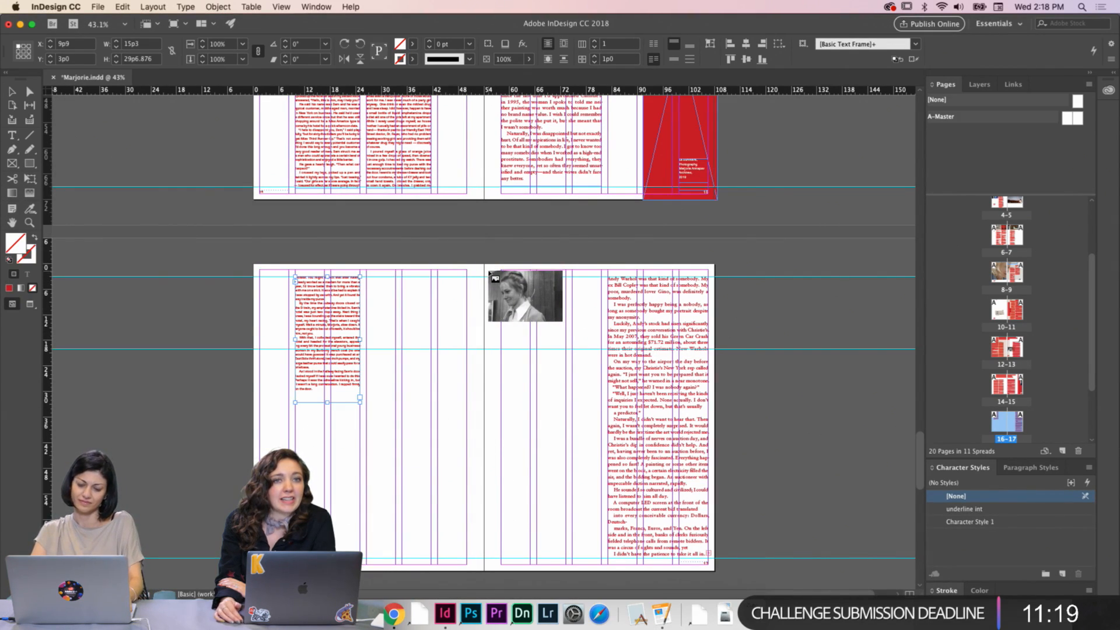
scroll(489, 286, up, 6)
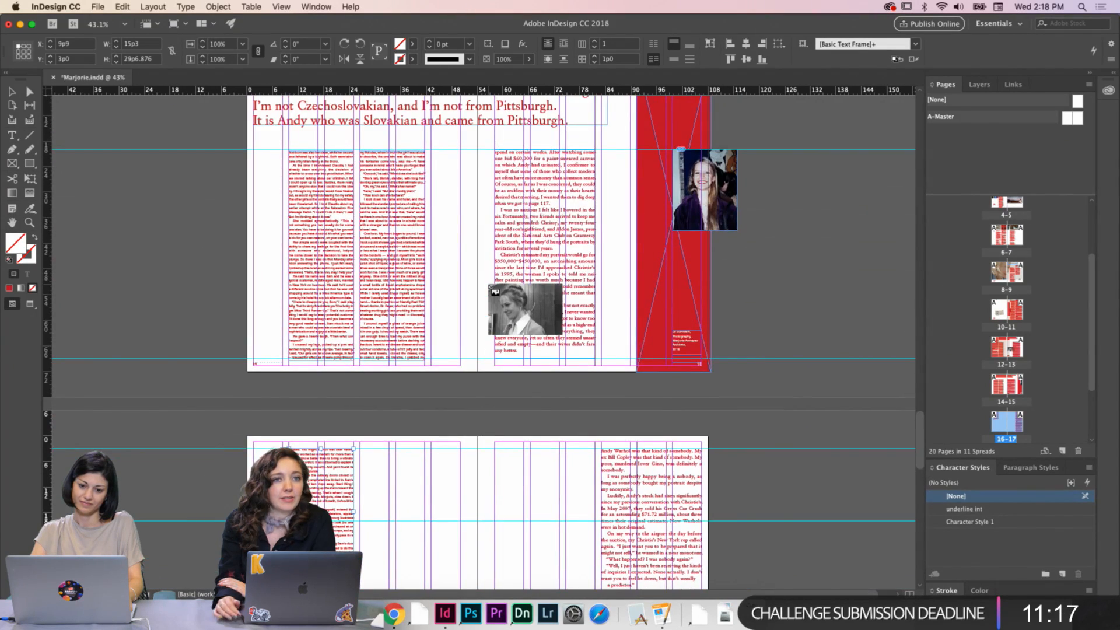
scroll(491, 286, down, 6)
drag(491, 286, 487, 260)
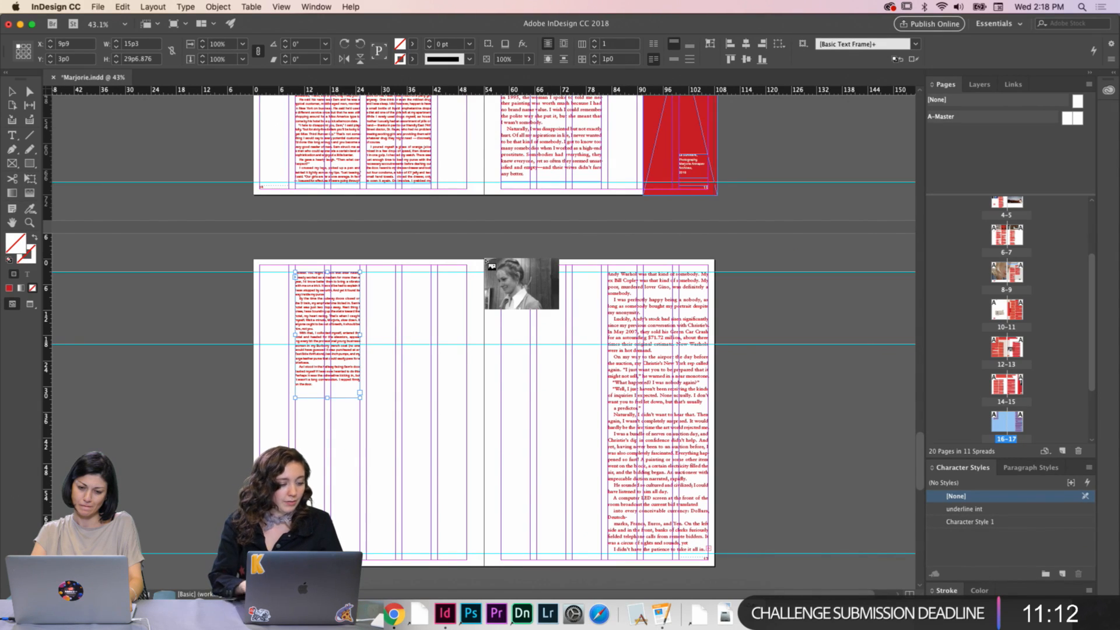
drag(486, 260, 721, 573)
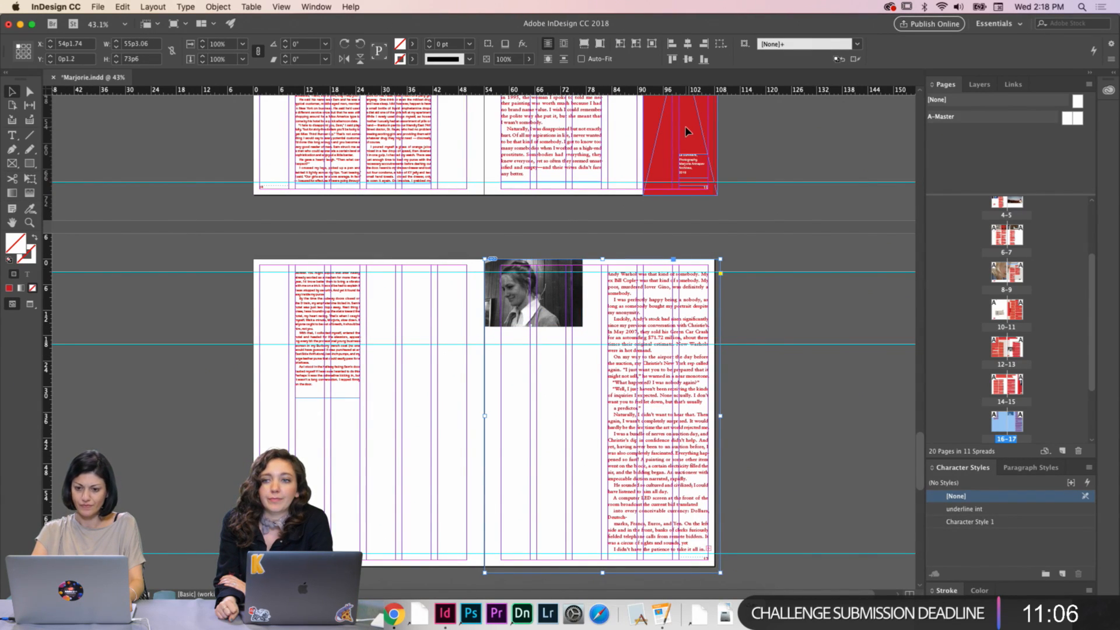
Fill the page 17 frame proportionally with the portrait, extending its upper edge to Y -1p2.4 and shifting the image to show the whole face
key(super+alt+shift+c)
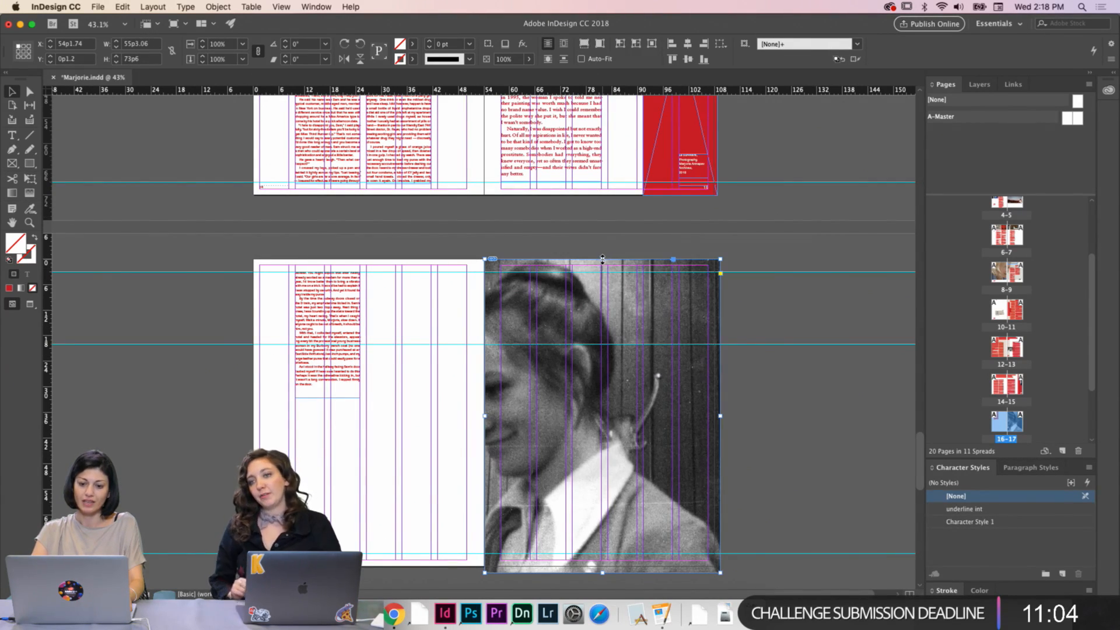
drag(603, 259, 604, 254)
mouse_move(601, 412)
mouse_down()
mouse_move(661, 414)
mouse_move(605, 423)
mouse_move(602, 413)
mouse_move(632, 426)
mouse_move(607, 413)
mouse_up()
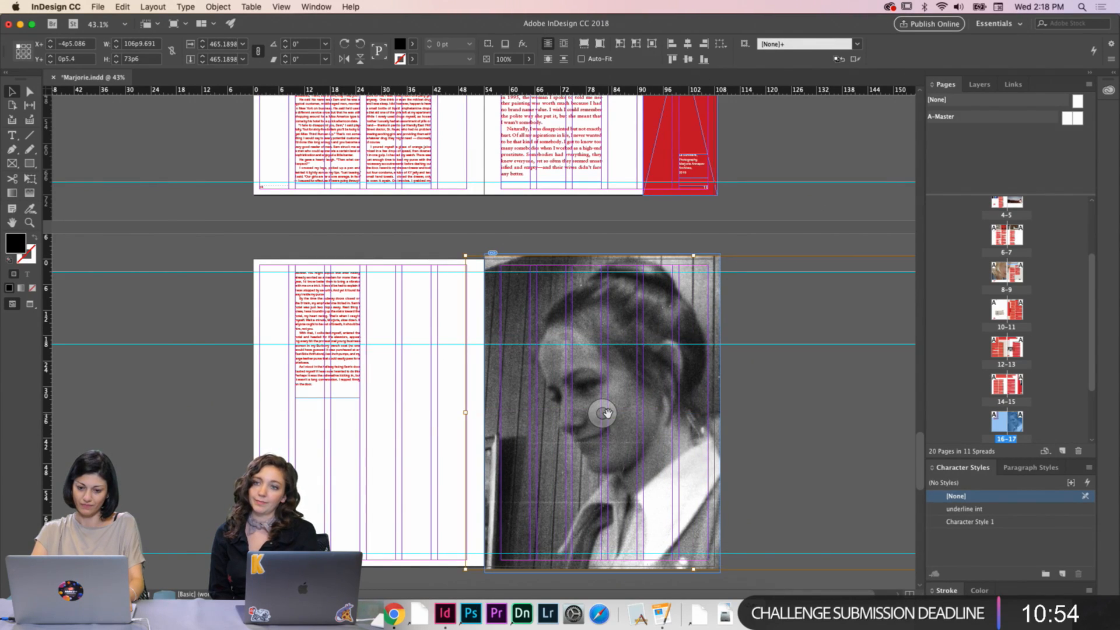
key(Escape)
key(w)
key(w)
key(w)
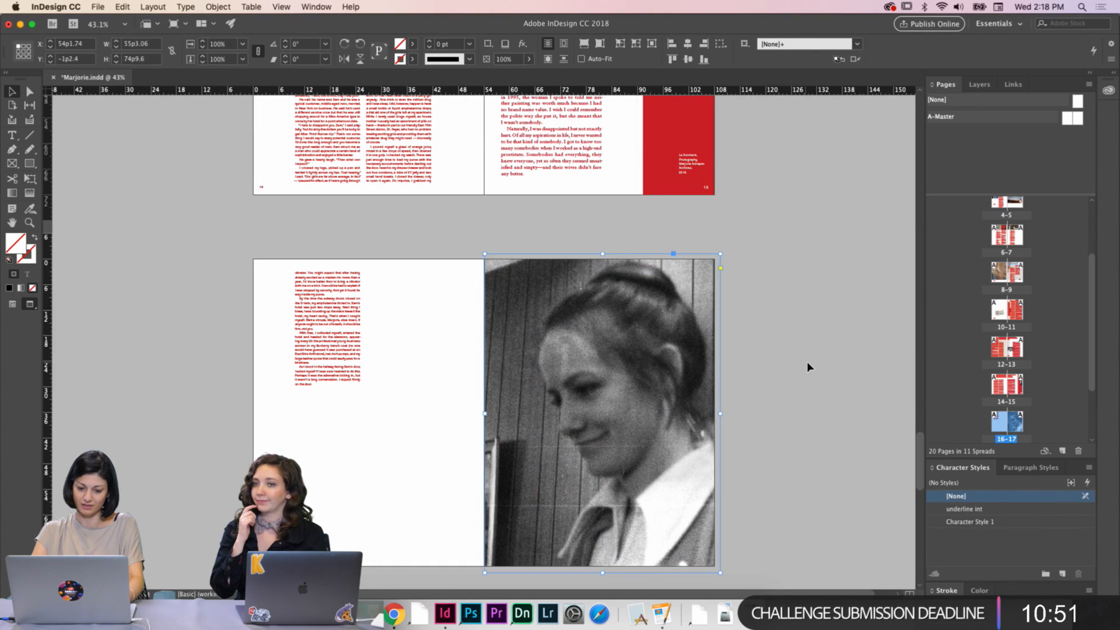
click(808, 364)
key(super+minus)
key(super+minus)
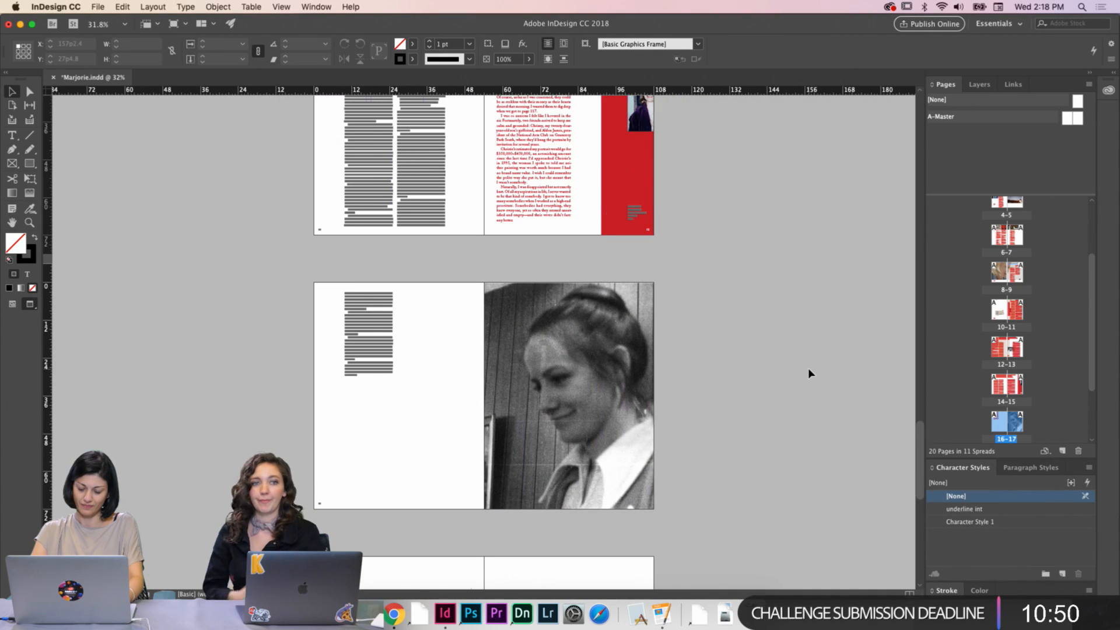
Colour the page 17 portrait image with the darker C=16 M=27 Y=29 swatch from Colorful_Theme and preview it up close
key(w)
click(580, 394)
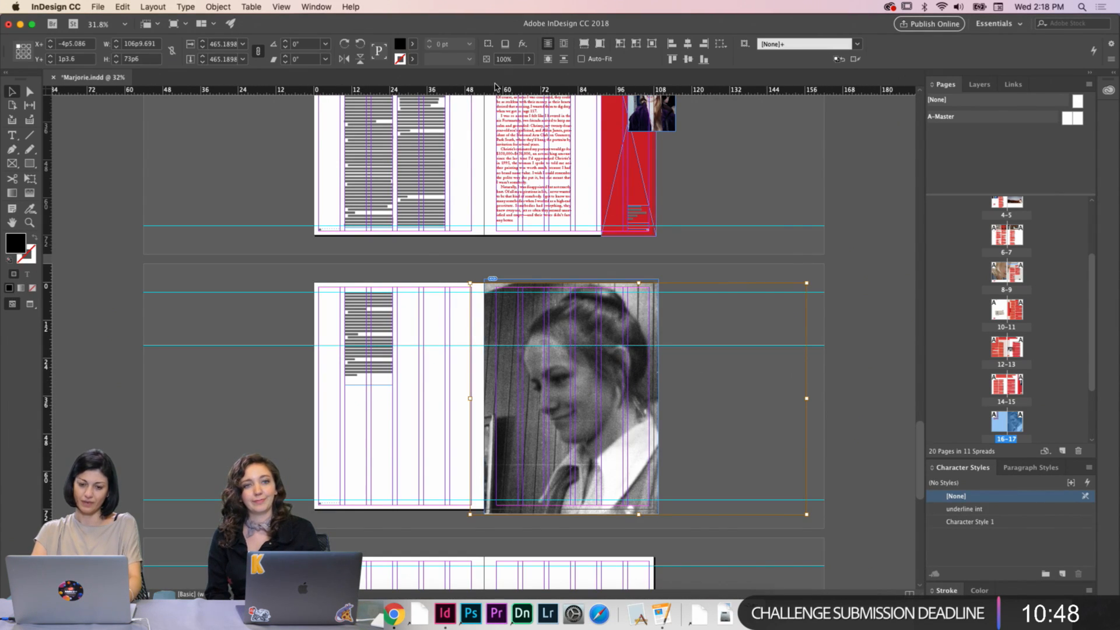
click(413, 44)
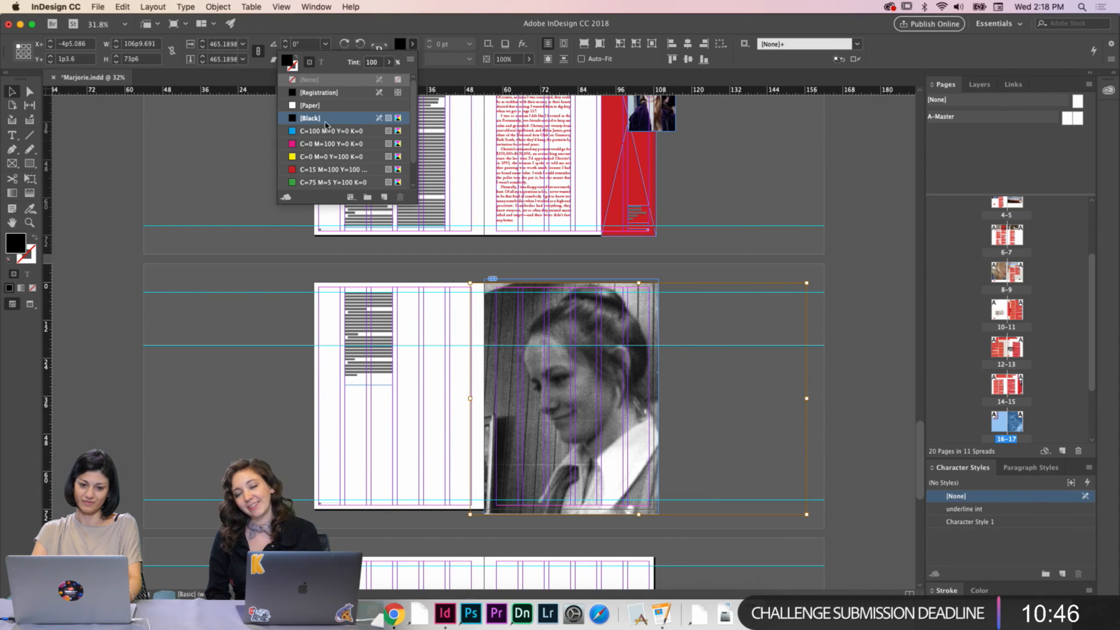
scroll(325, 161, down, 2)
click(280, 183)
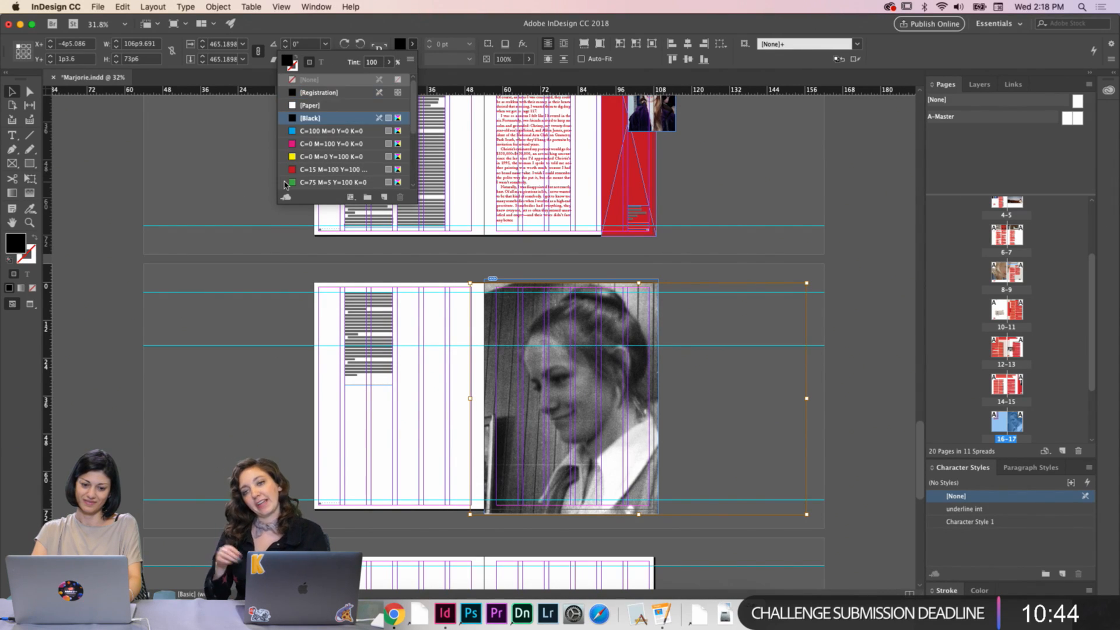
scroll(344, 154, down, 3)
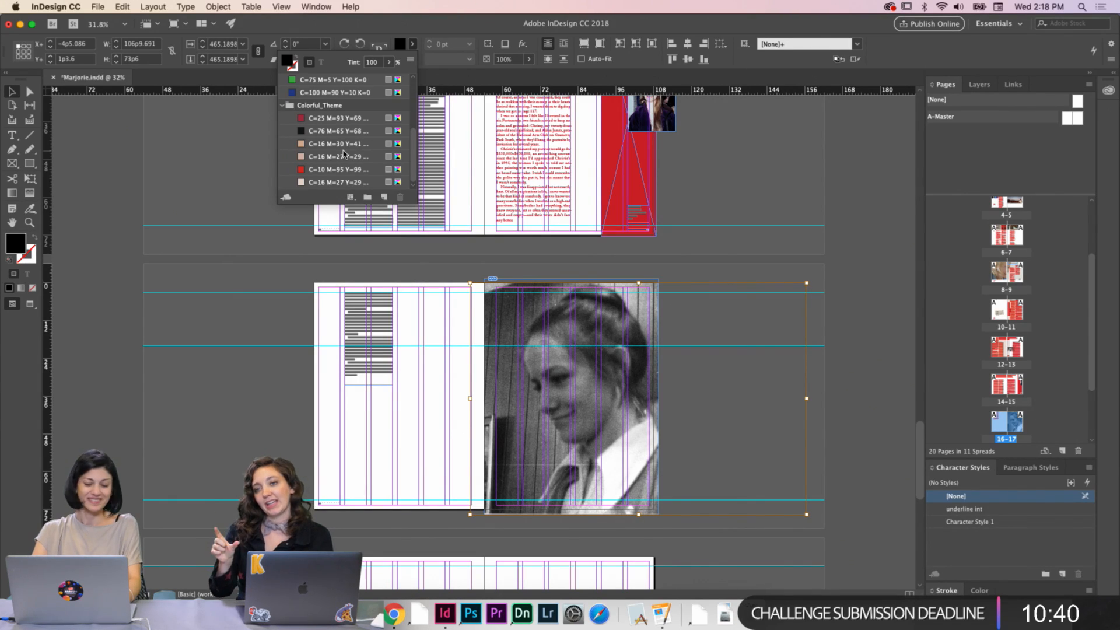
click(348, 182)
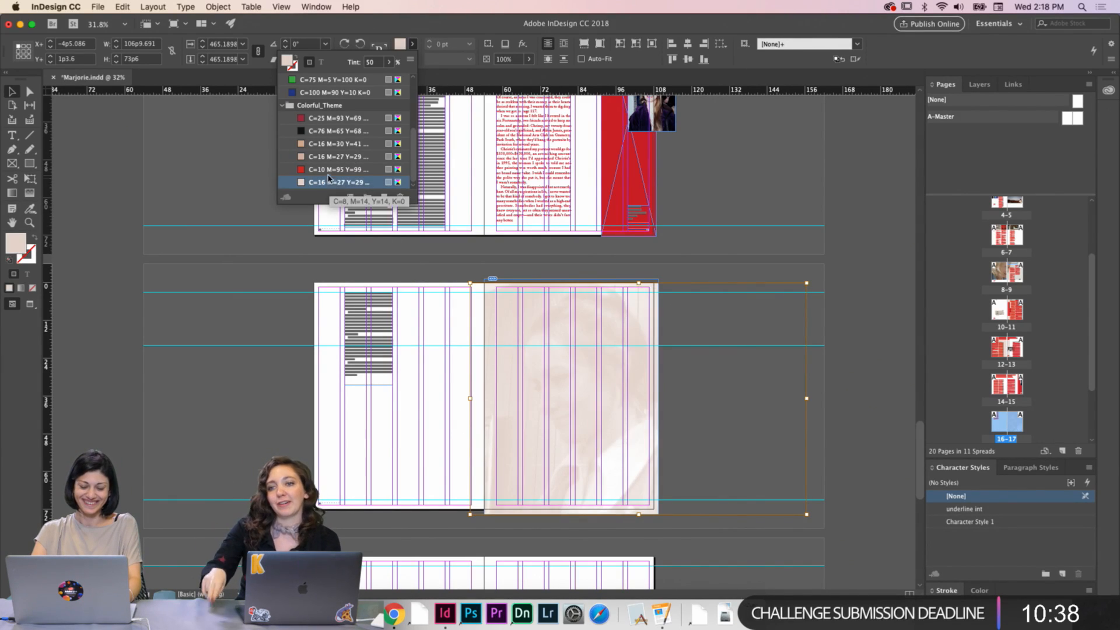
click(338, 156)
click(687, 280)
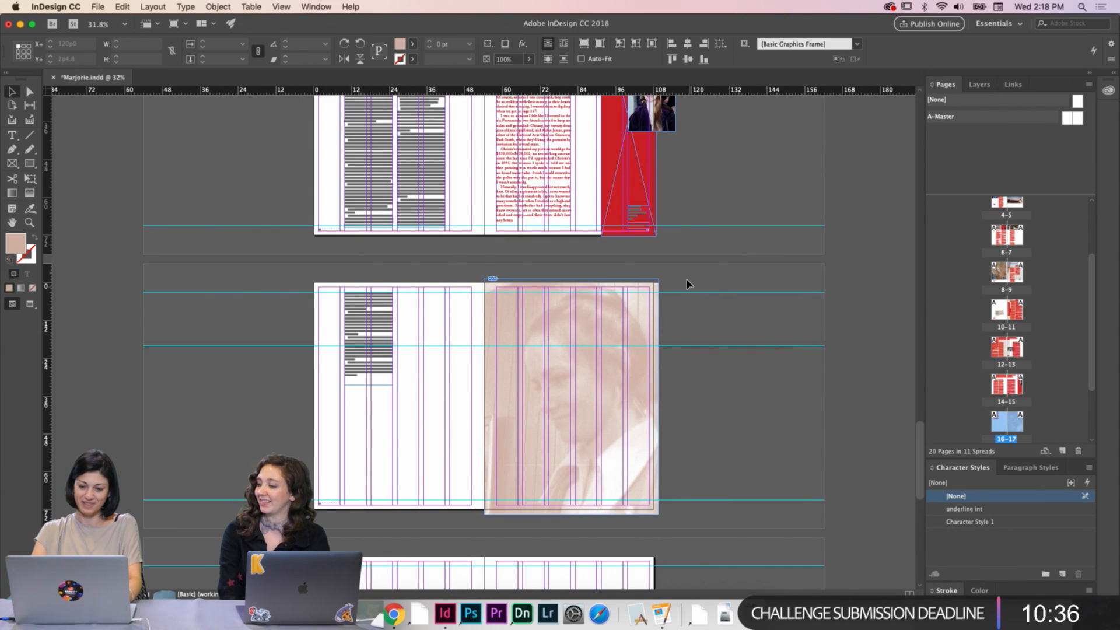
scroll(667, 392, up, 3)
key(w)
scroll(680, 420, down, 2)
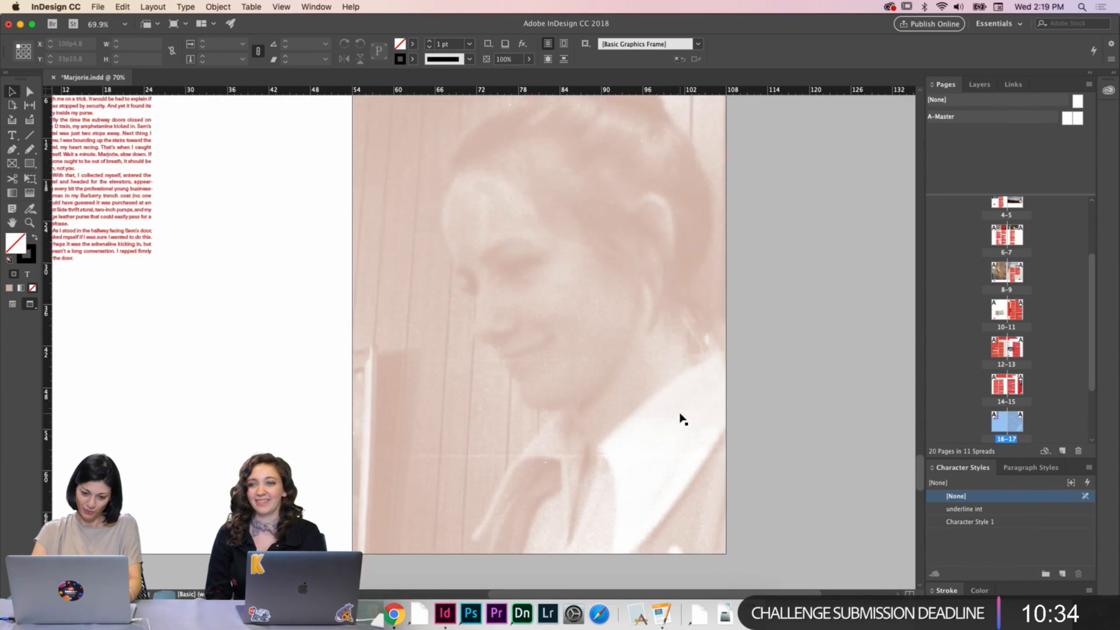
Send the page 17 portrait frame behind the story text and preview the spread
scroll(683, 419, down, 2)
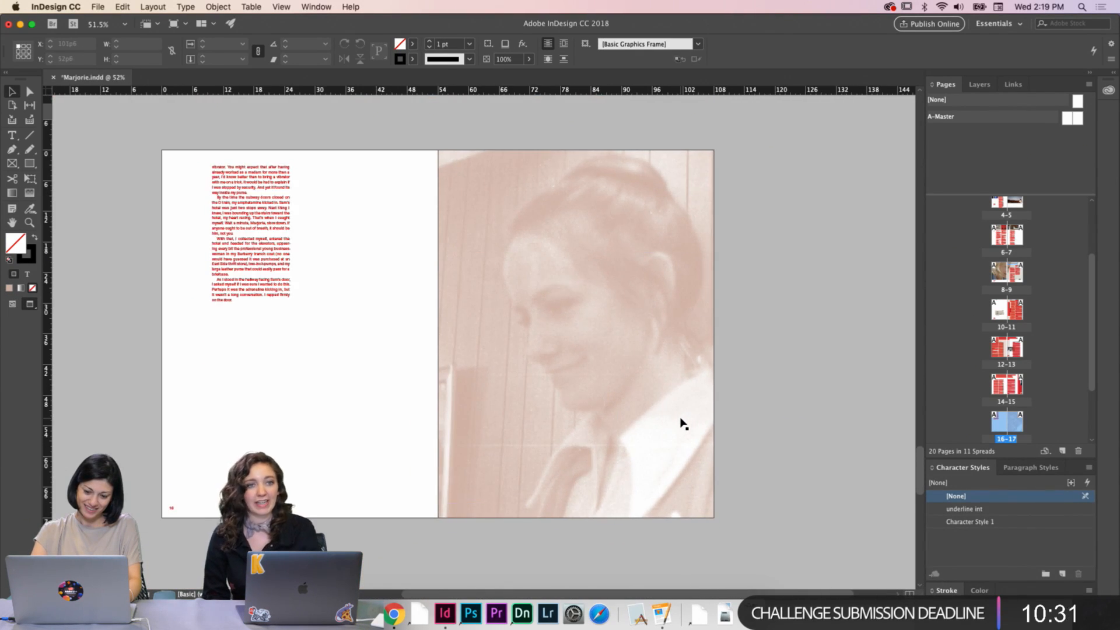
key(w)
click(683, 421)
right_click(679, 367)
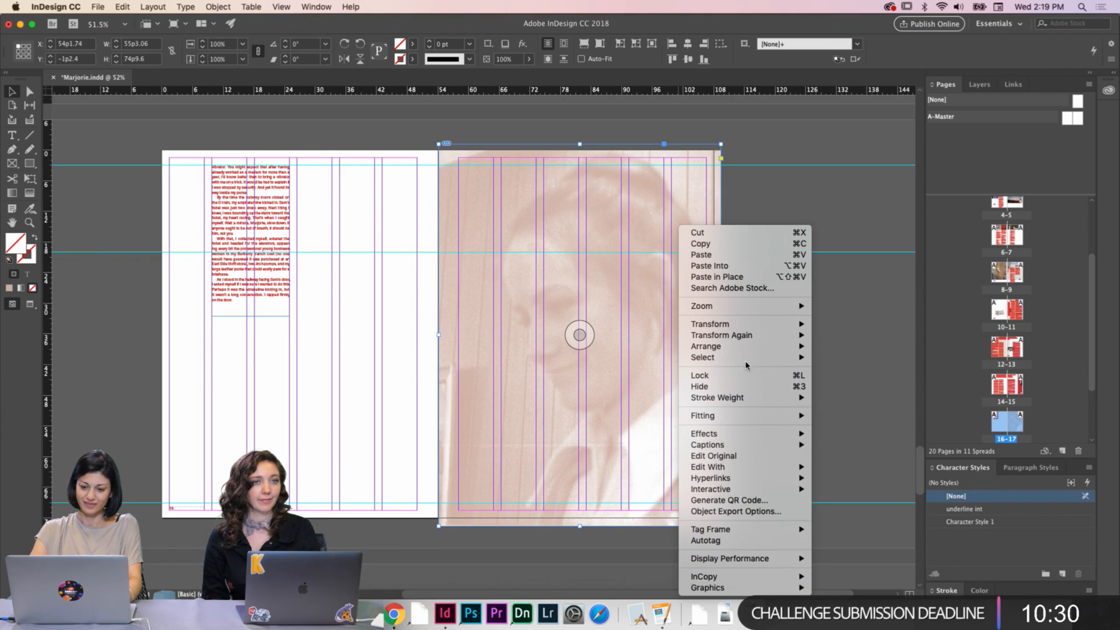
mouse_move(759, 347)
click(834, 361)
key(w)
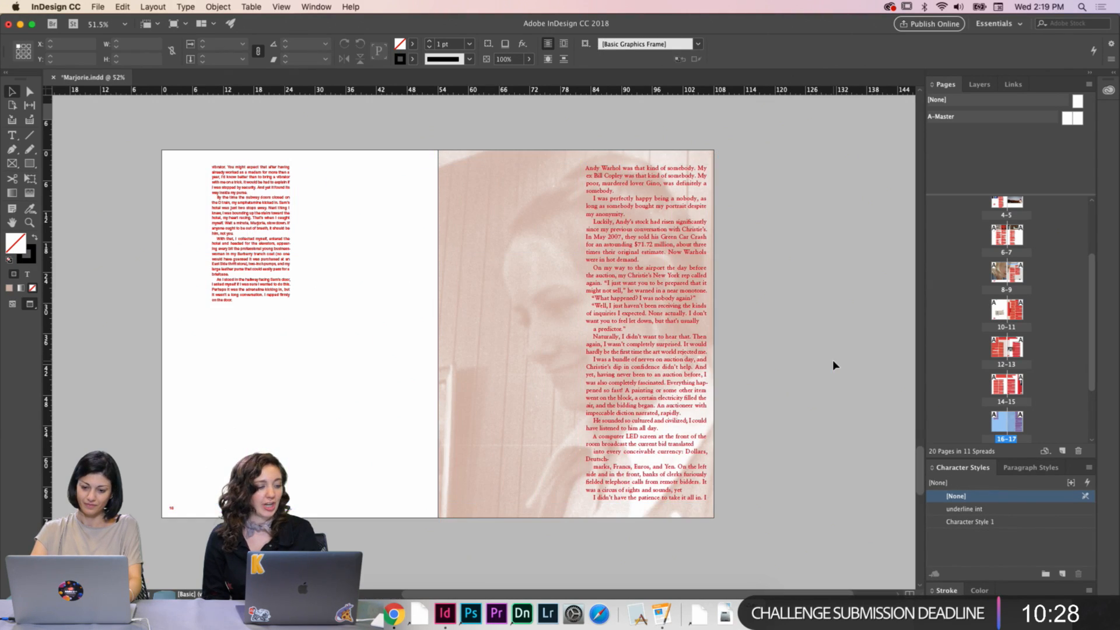
Bring the page 17 folio text frame to the front of the portrait and preview the spread
key(w)
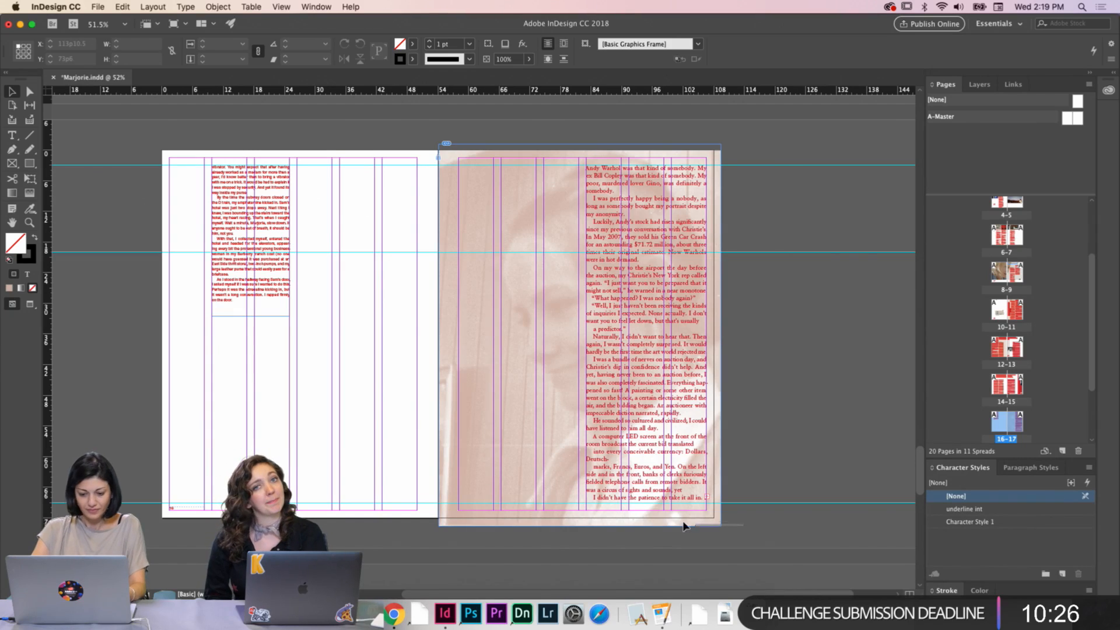
click(665, 505)
right_click(683, 509)
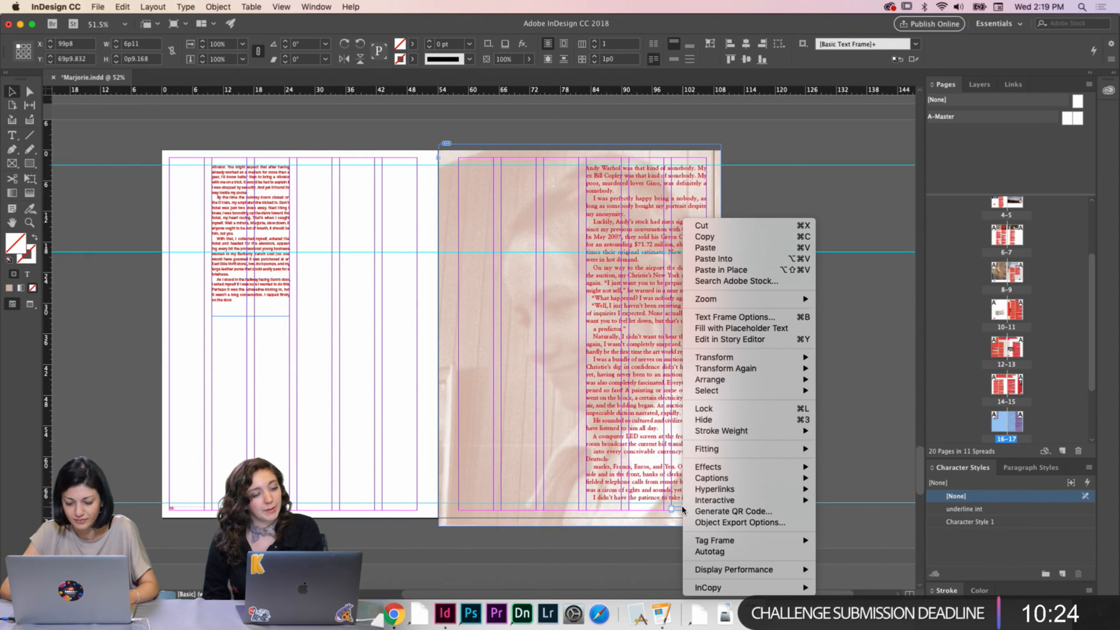
mouse_move(759, 379)
click(834, 379)
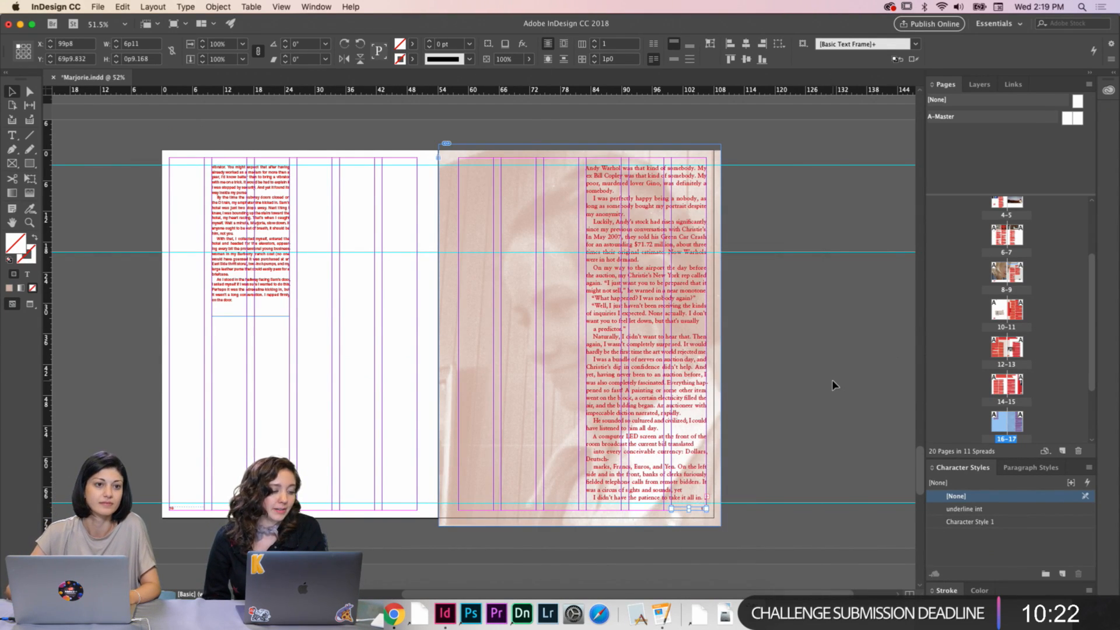
click(833, 385)
key(w)
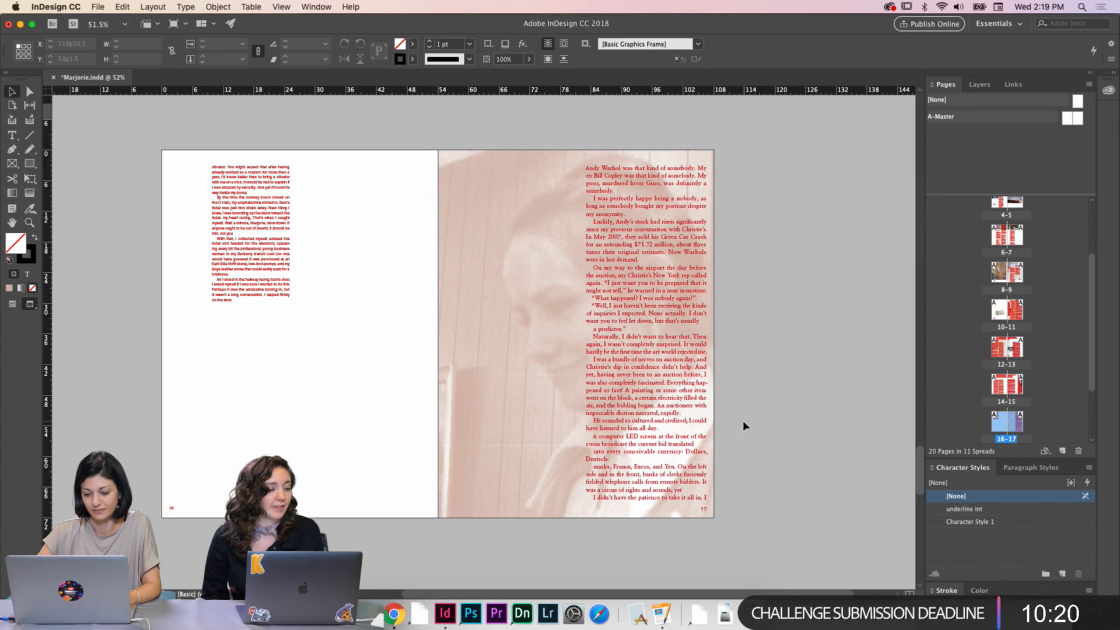
Set page 14's closing paragraph, from "I poured myself" through its last word carried onto page 16, to 8.9 pt
scroll(759, 418, down, 1)
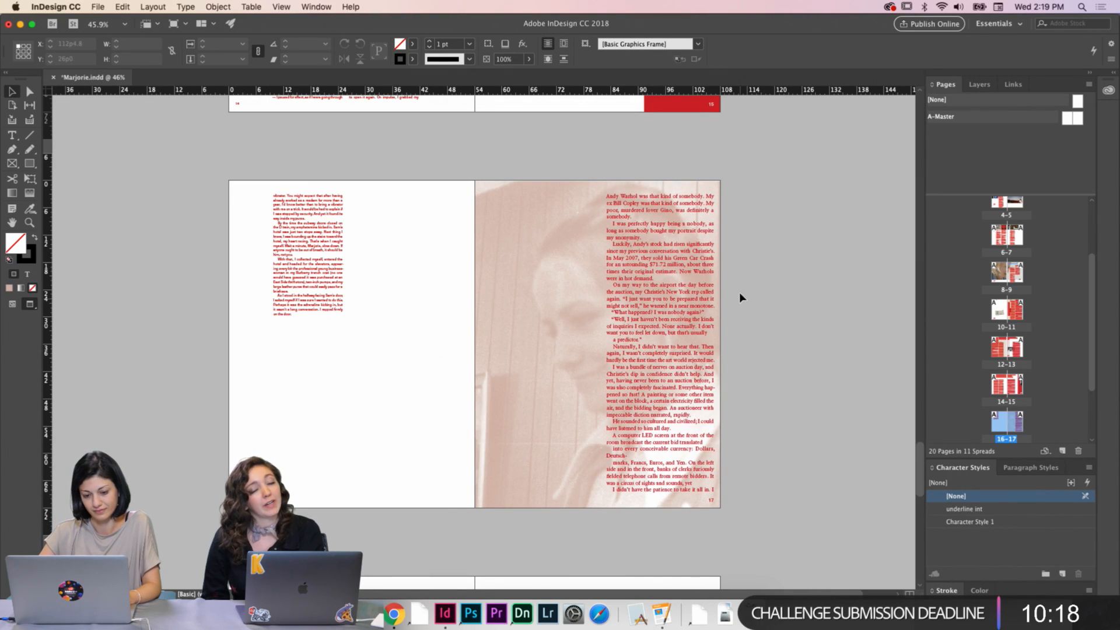
scroll(412, 237, up, 5)
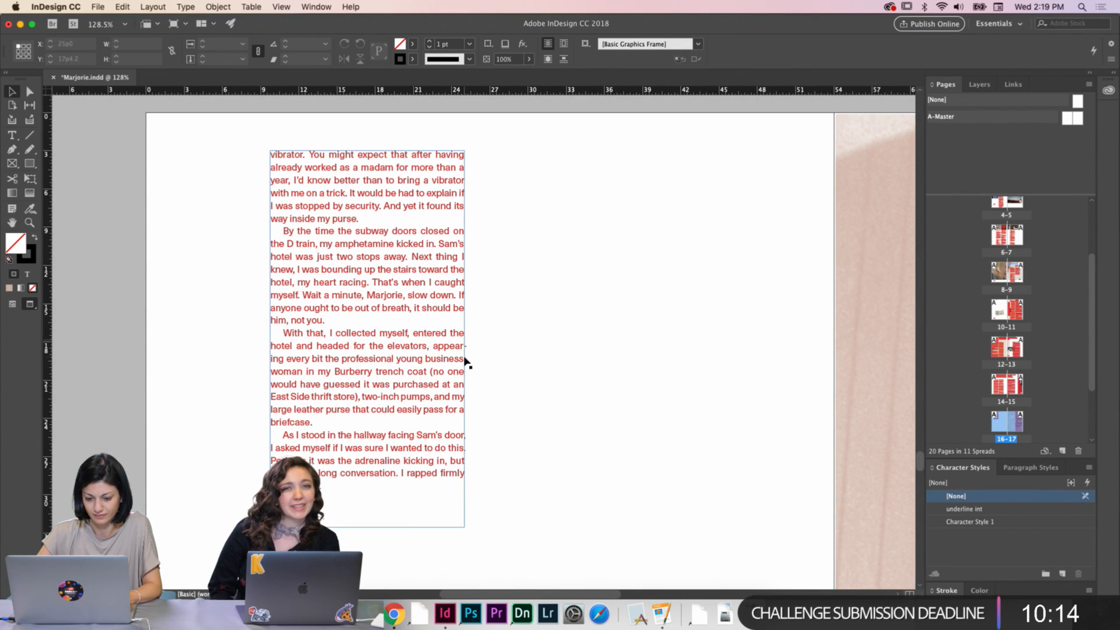
scroll(461, 425, down, 1)
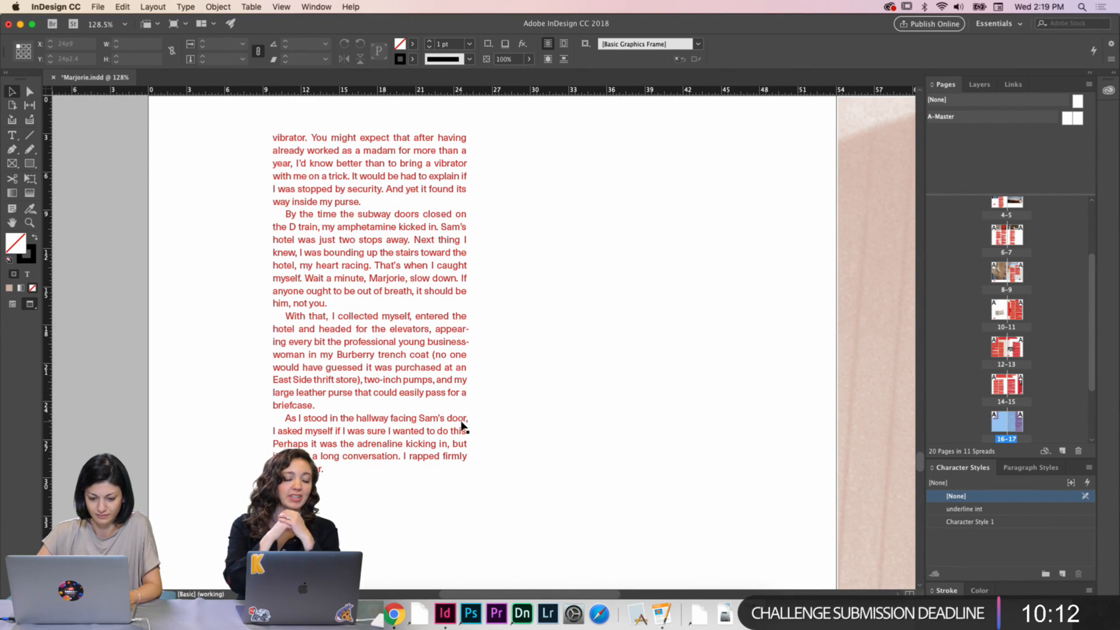
scroll(462, 426, down, 3)
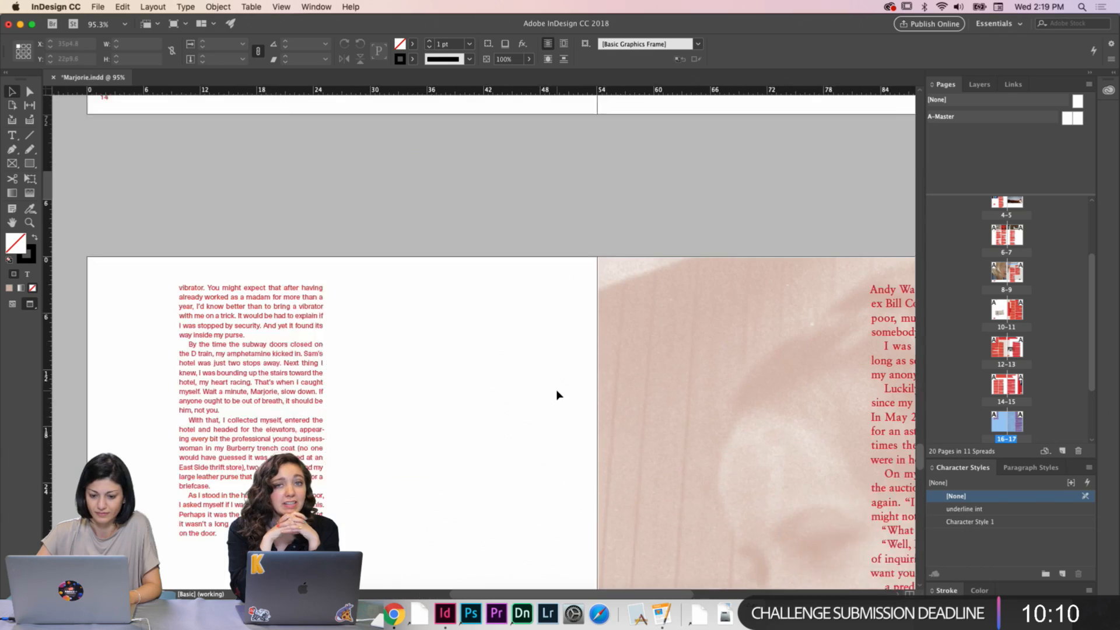
scroll(555, 390, up, 1)
scroll(562, 412, down, 2)
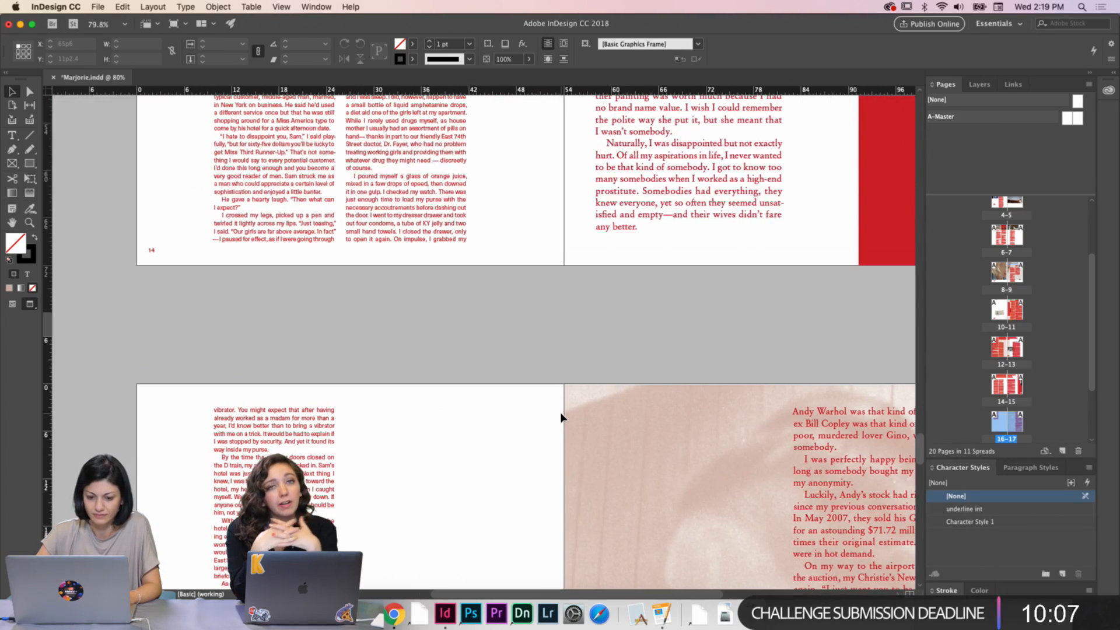
double_click(370, 213)
drag(351, 176, 225, 410)
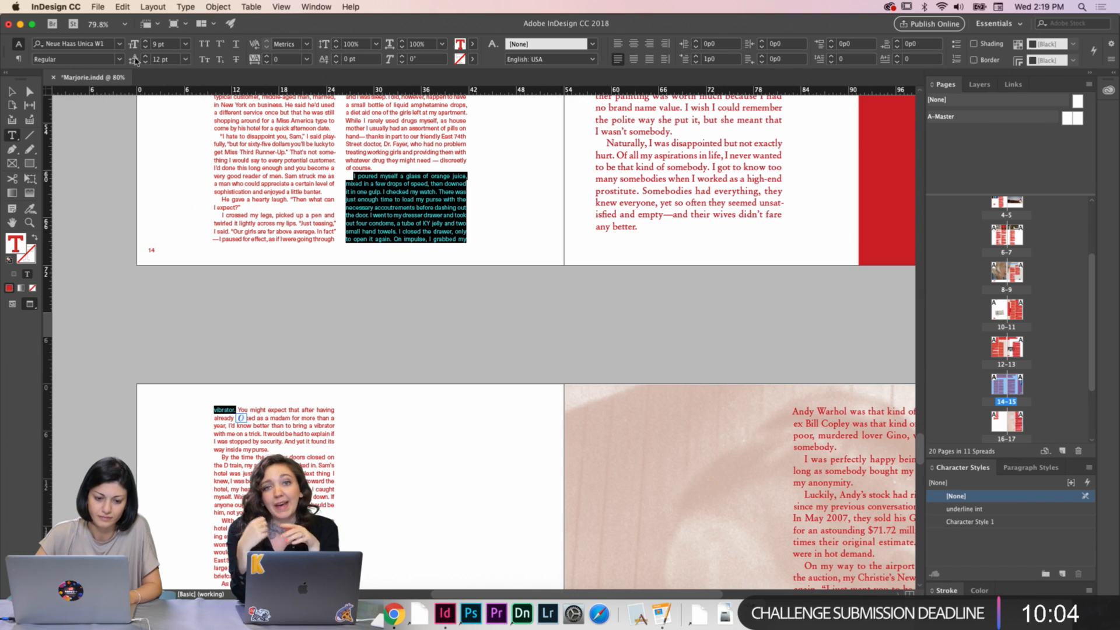
click(165, 44)
text(8.9)
key(Return)
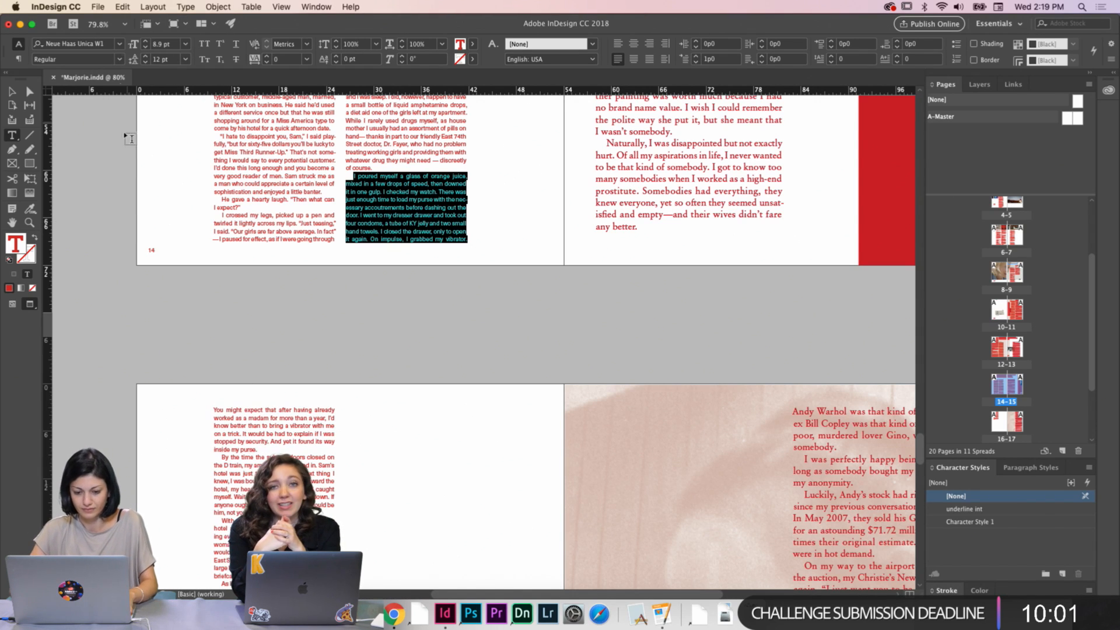
click(11, 92)
click(264, 299)
scroll(263, 300, down, 5)
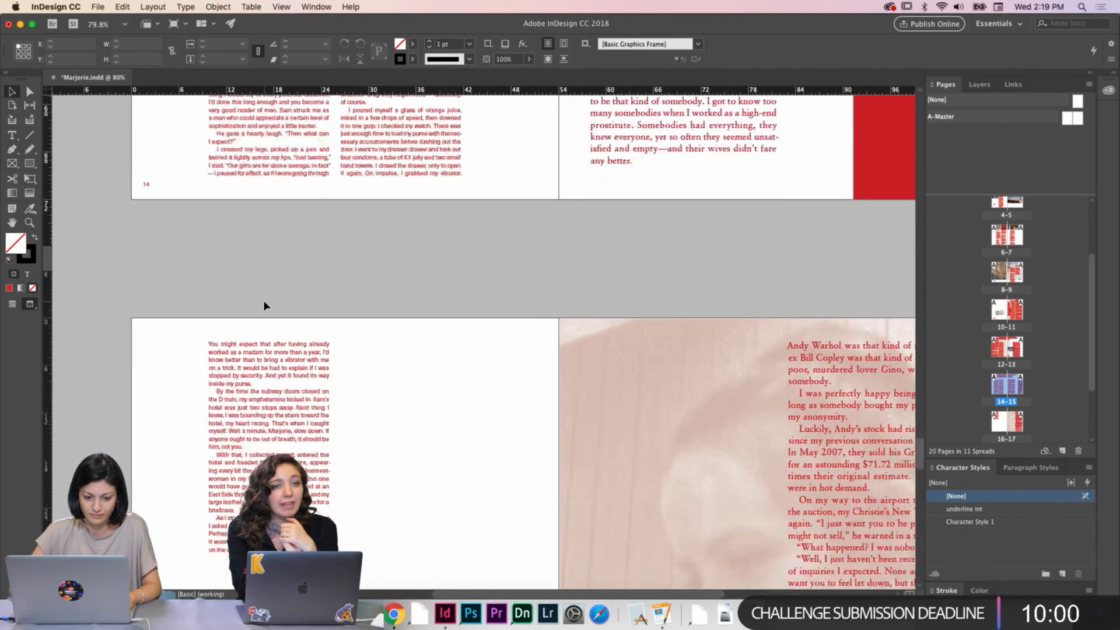
Insert a forced line break after "Next thing" in page 16's second paragraph to move the stray "I" down
click(338, 315)
scroll(338, 315, right, 3)
scroll(338, 315, down, 1)
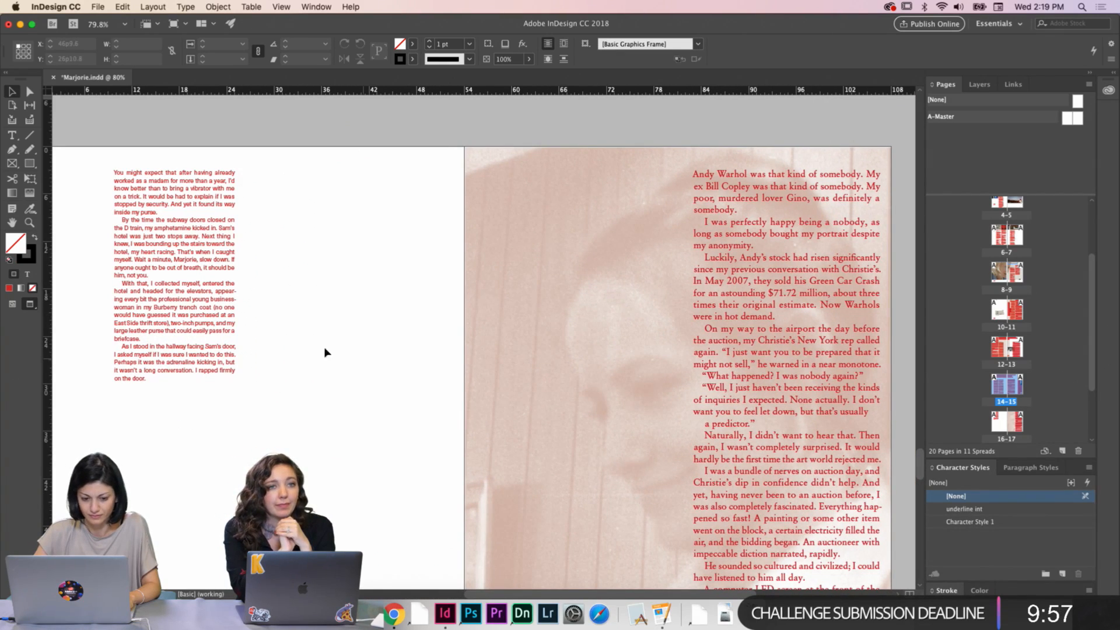
double_click(236, 239)
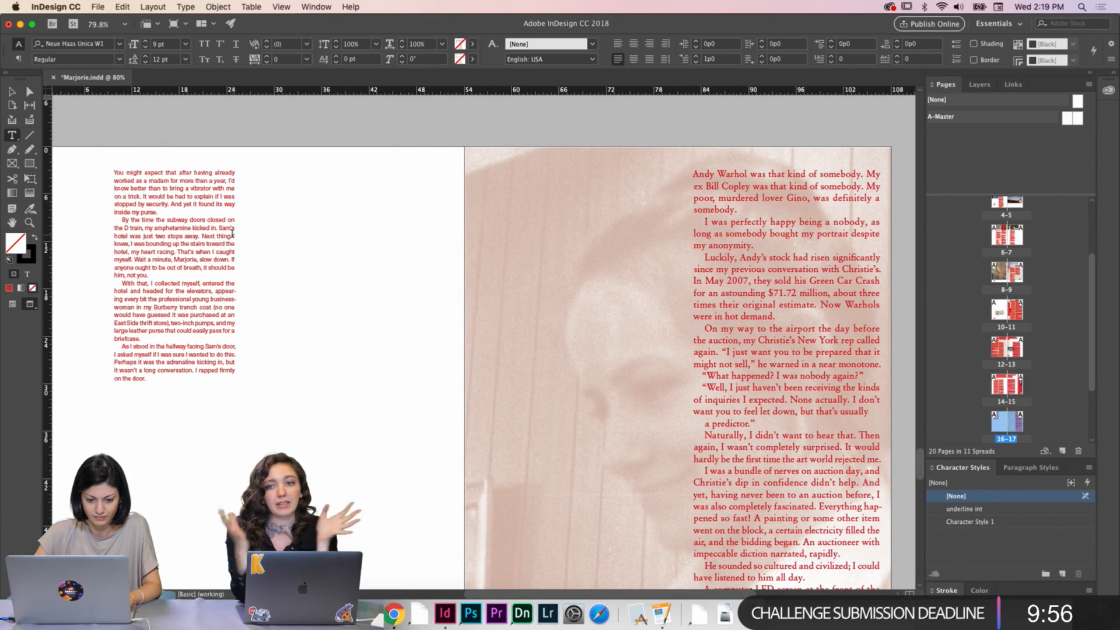
key(shift+Return)
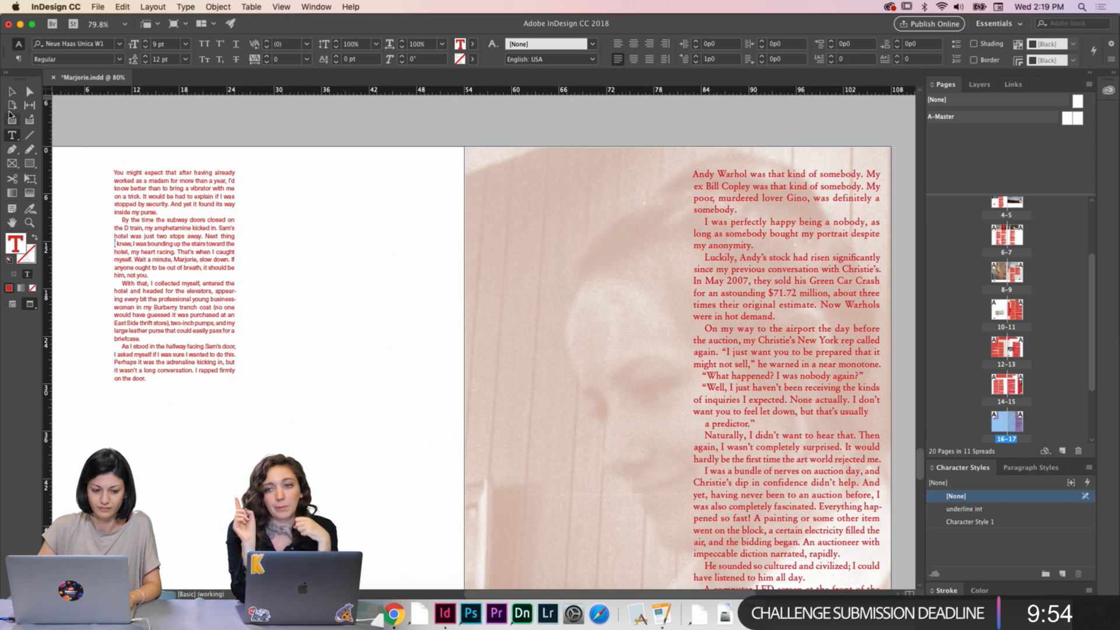
key(Escape)
click(282, 226)
Insert a forced line break before "My" at the end of page 17's first line and preview the spread
scroll(379, 268, down, 8)
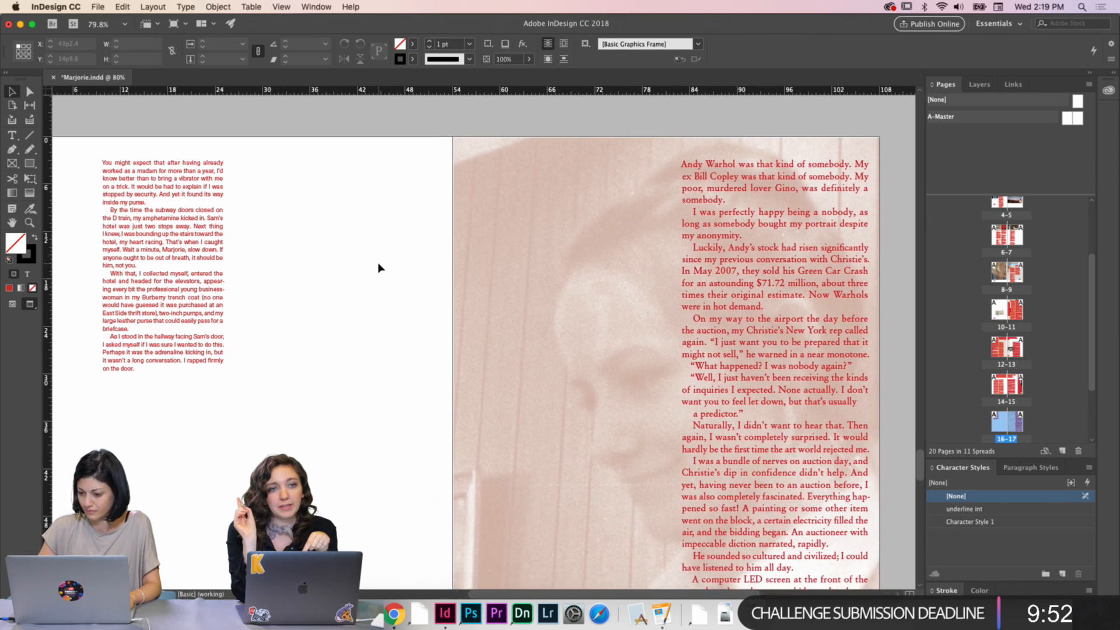
scroll(379, 275, down, 2)
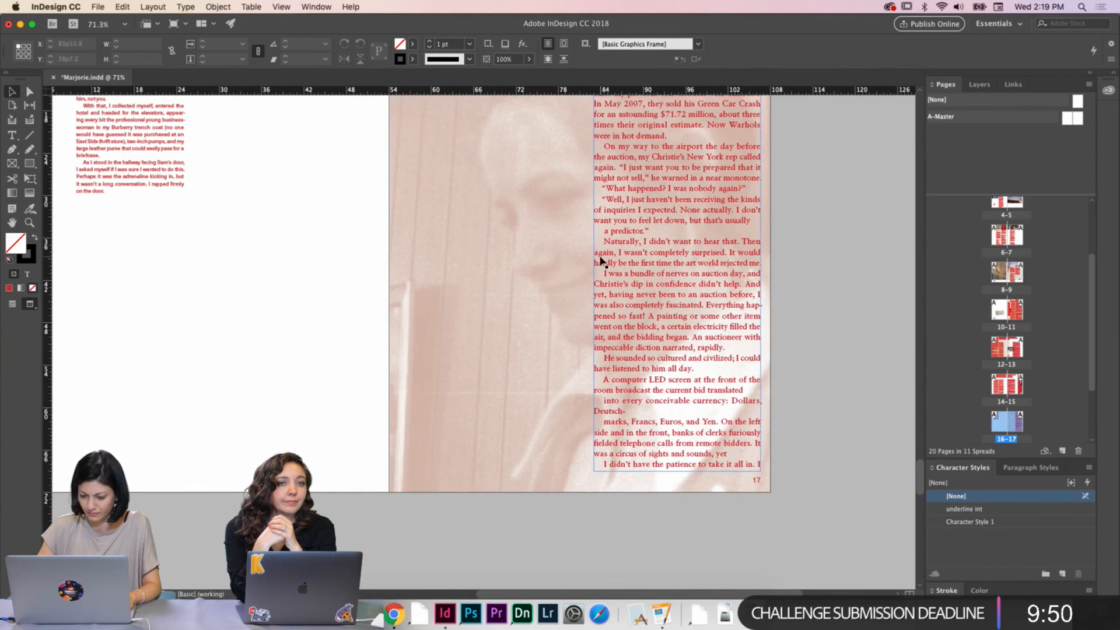
scroll(652, 236, down, 5)
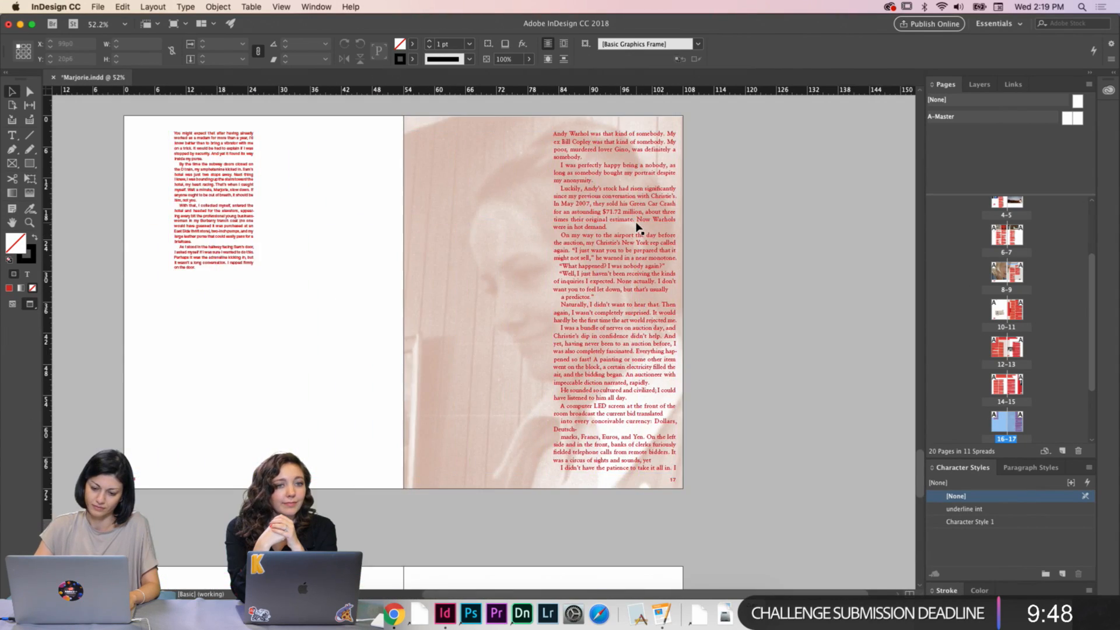
scroll(638, 227, up, 8)
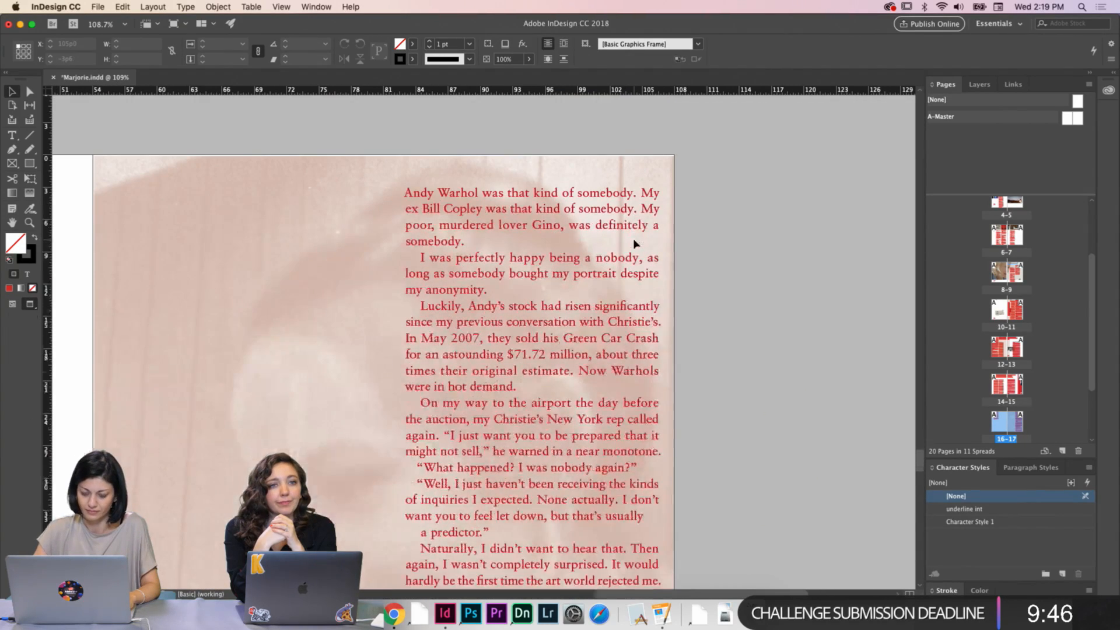
double_click(640, 192)
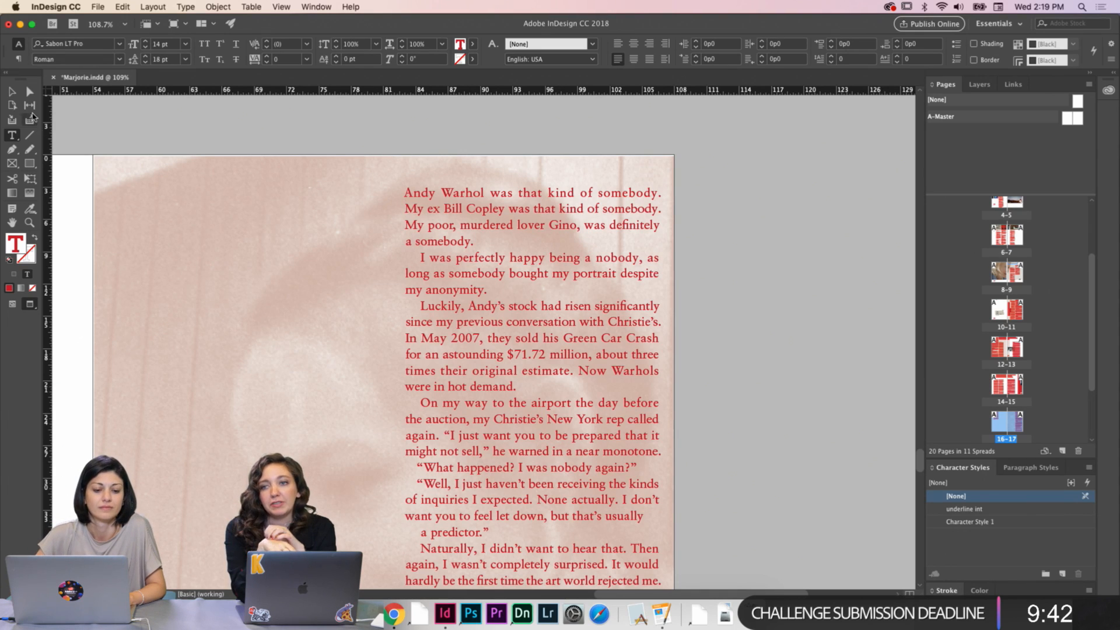
click(13, 94)
key(w)
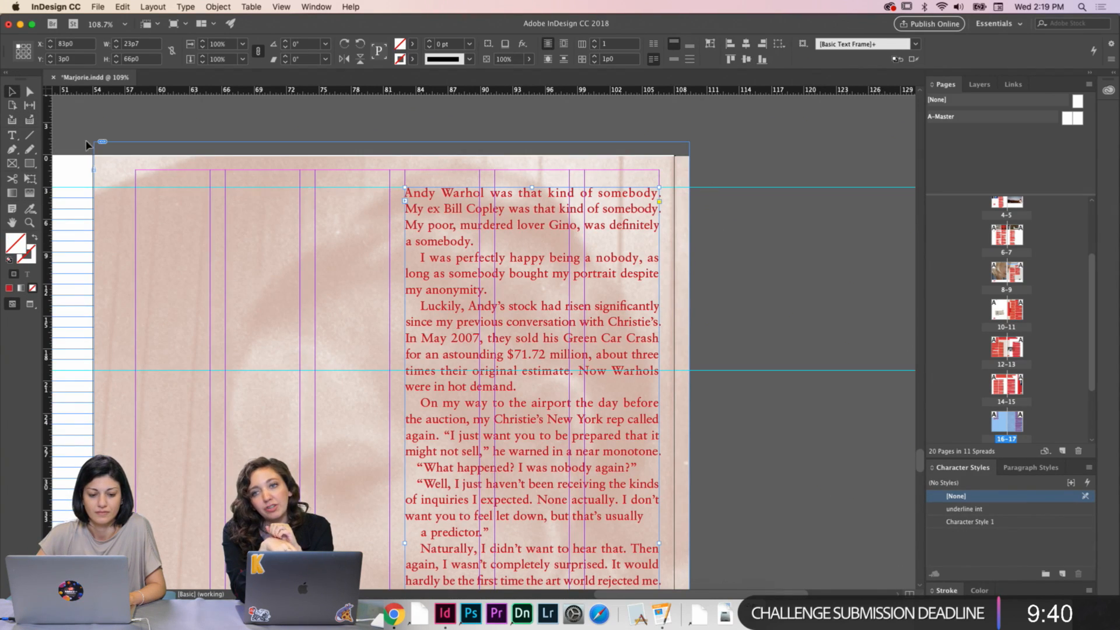
click(161, 195)
scroll(161, 196, down, 5)
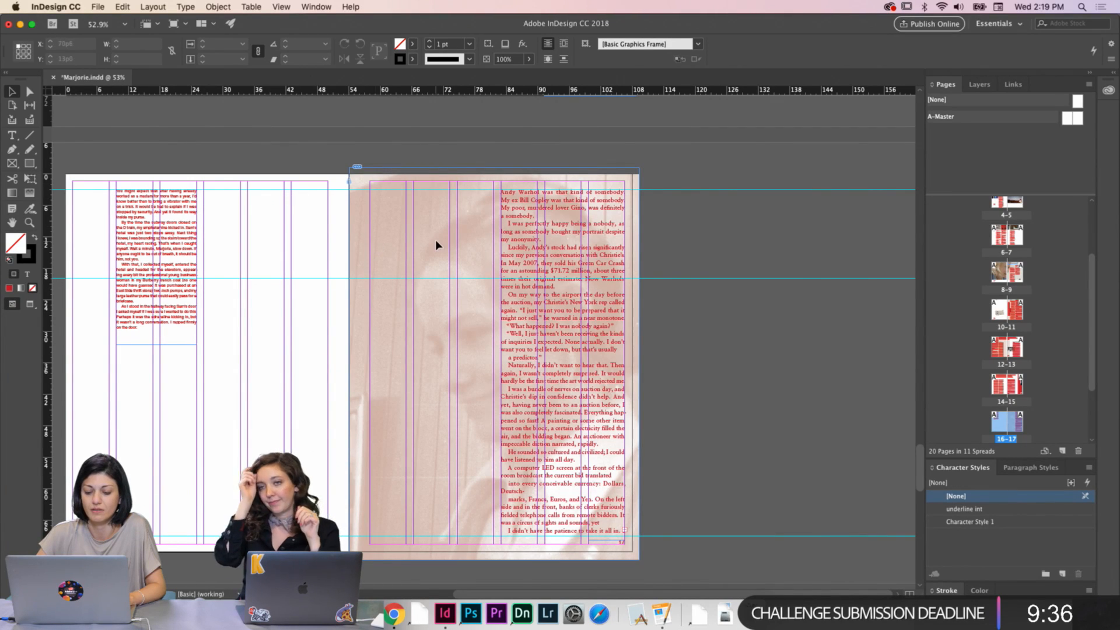
key(w)
Compare spreads 14–15 and 16–17 in preview and with guides shown, examining the text columns and portrait placement
scroll(500, 245, down, 4)
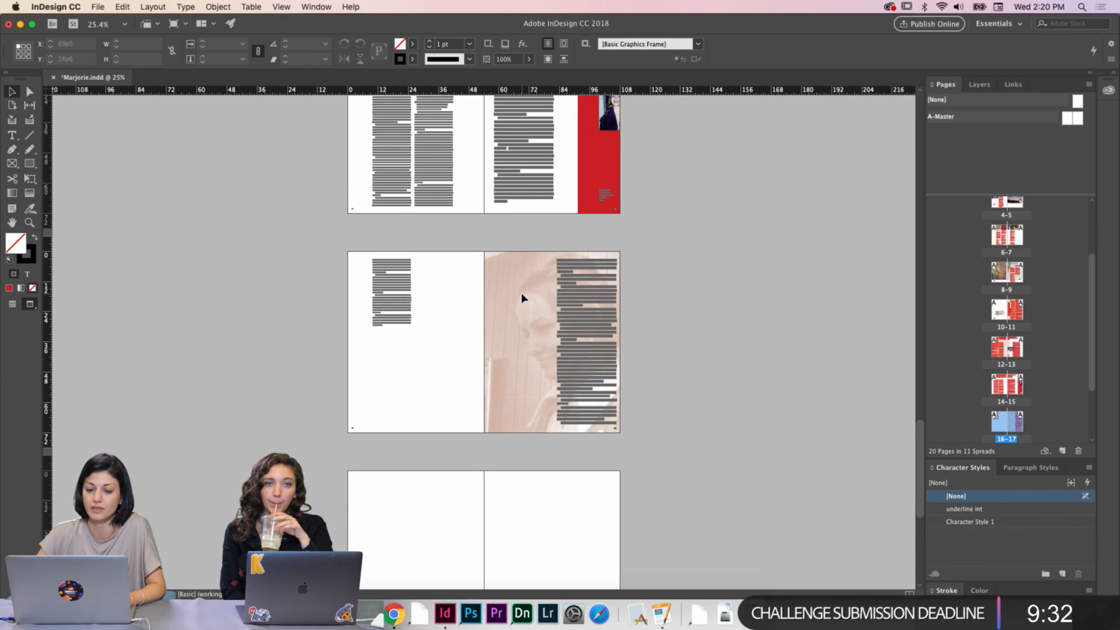
scroll(521, 297, up, 4)
scroll(536, 233, up, 3)
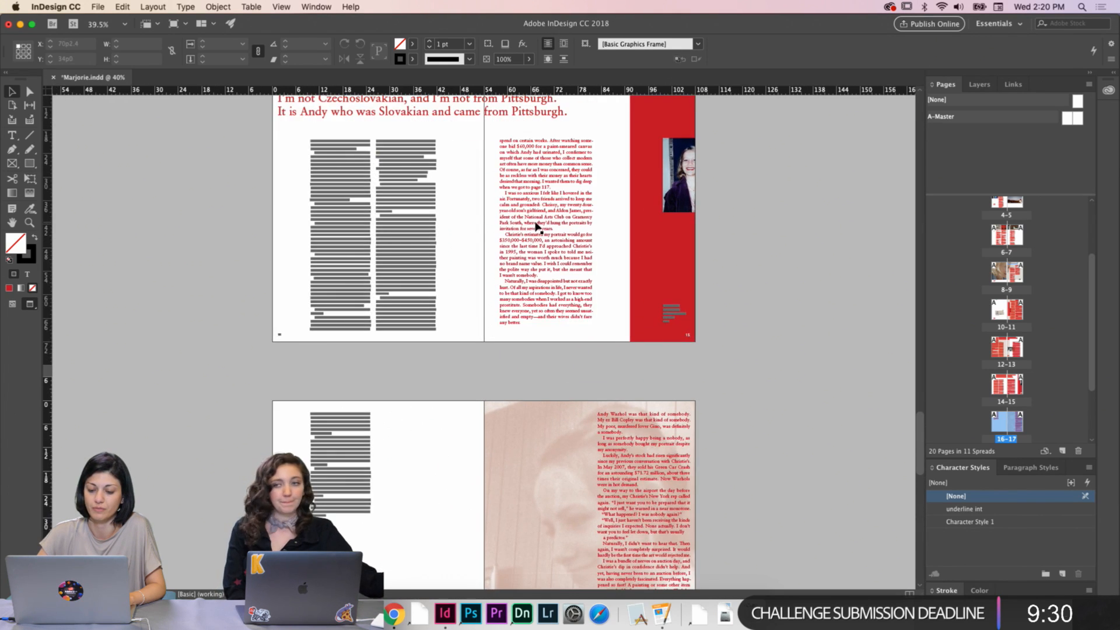
scroll(475, 230, up, 3)
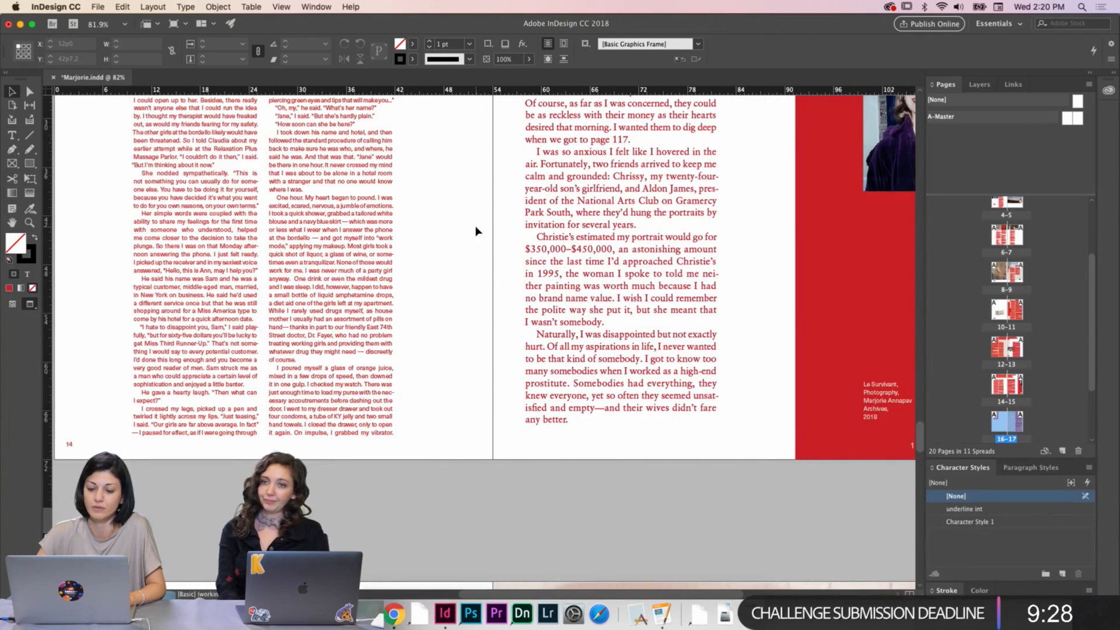
scroll(476, 231, down, 3)
scroll(475, 231, right, 2)
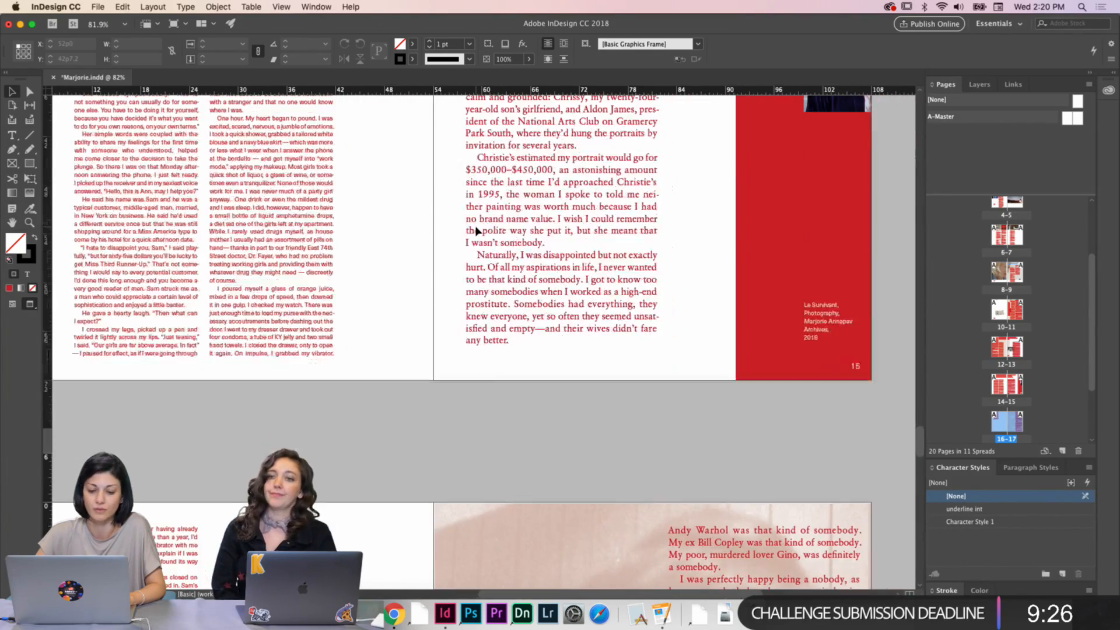
key(w)
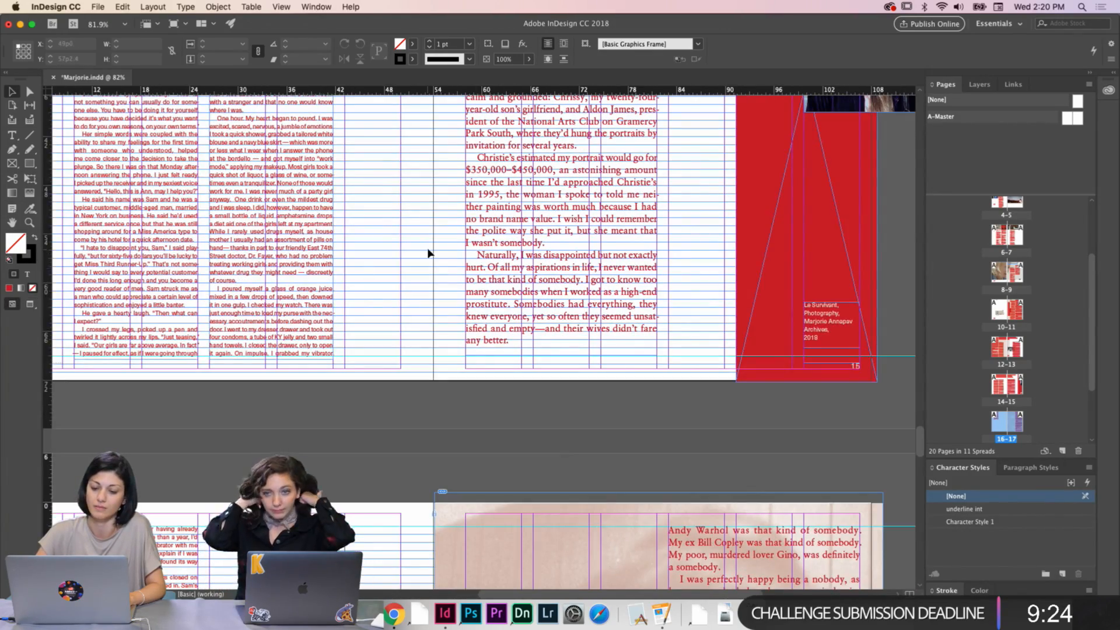
scroll(430, 251, up, 4)
key(w)
scroll(493, 254, down, 3)
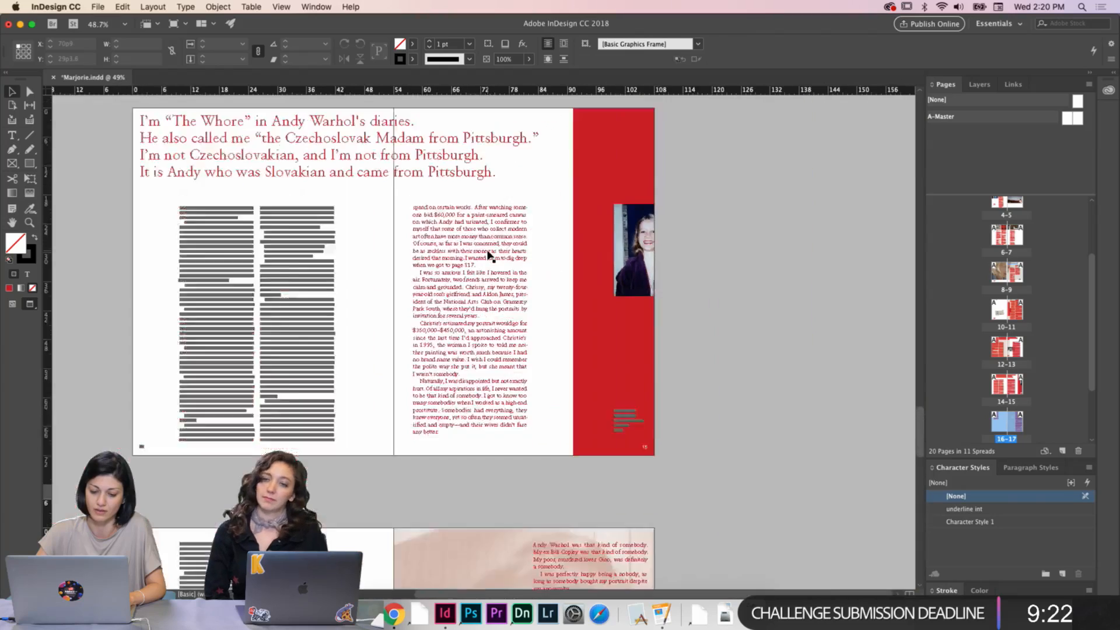
scroll(488, 255, down, 1)
key(w)
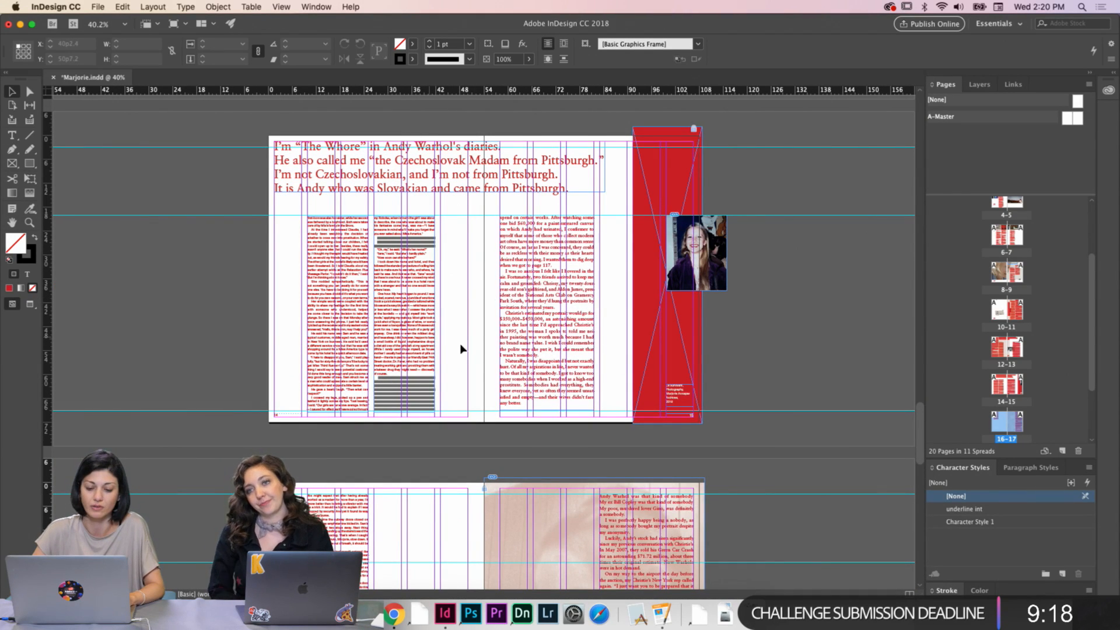
scroll(469, 350, down, 3)
scroll(549, 368, down, 3)
key(w)
key(w)
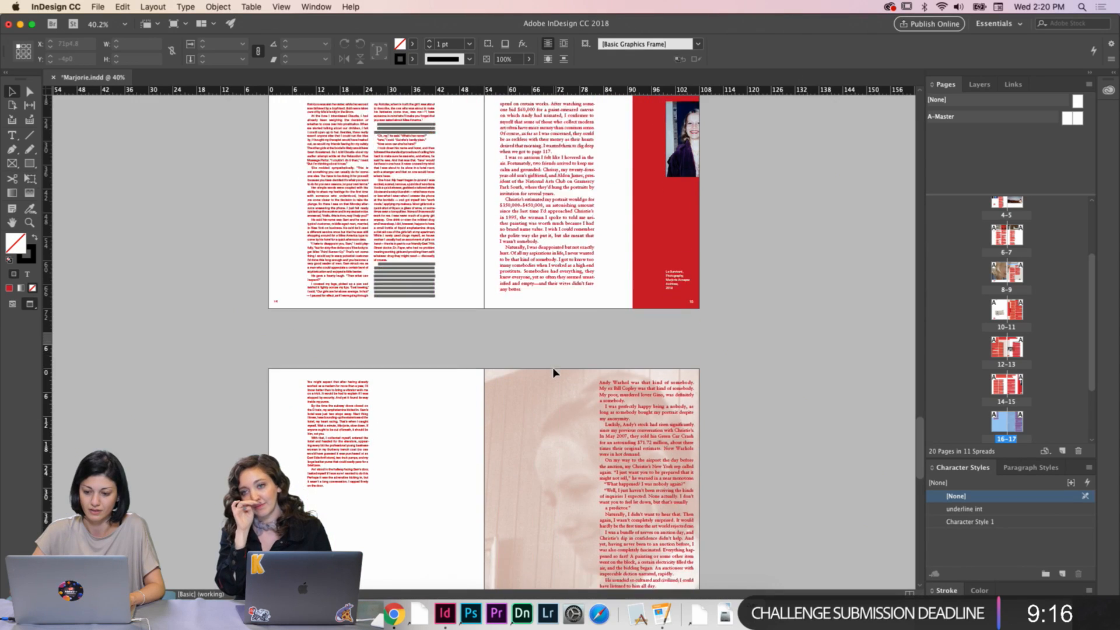
scroll(546, 406, down, 1)
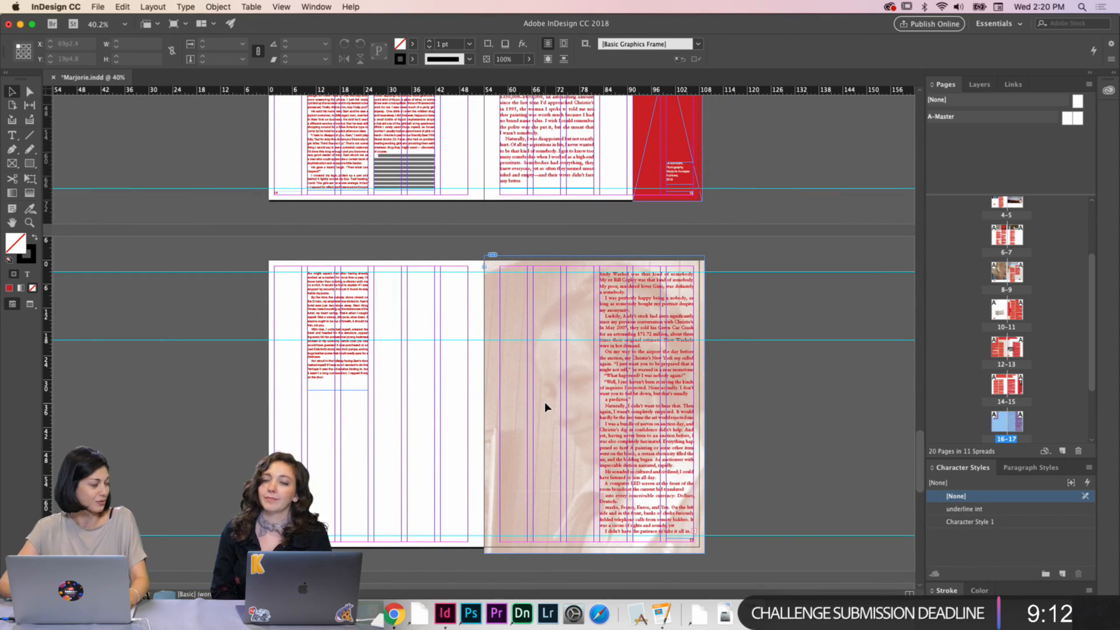
key(w)
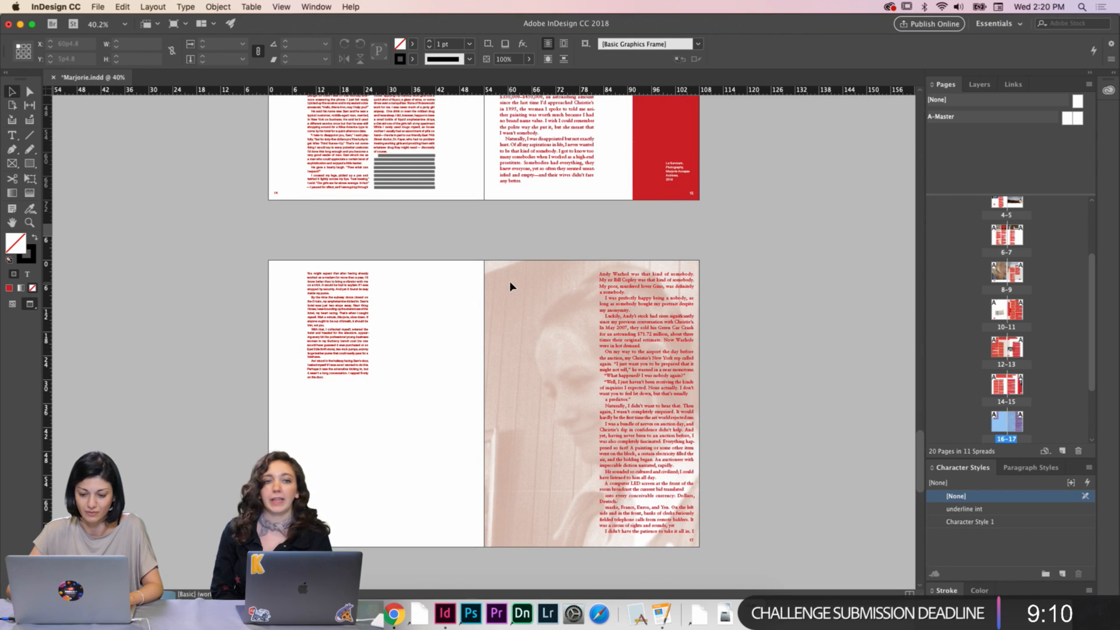
key(w)
scroll(602, 360, down, 2)
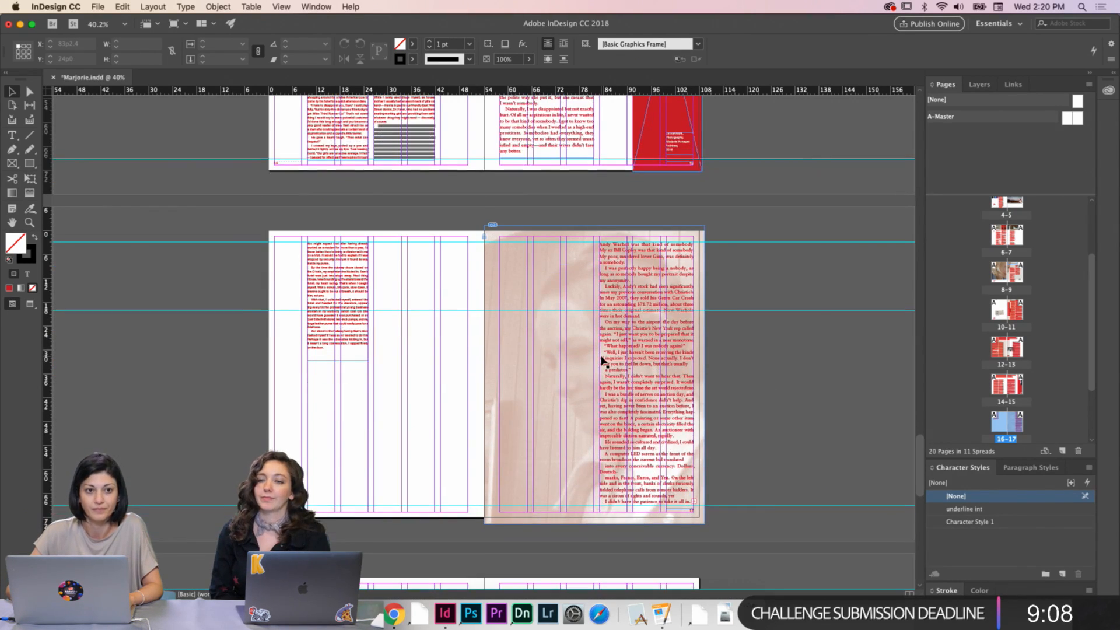
key(w)
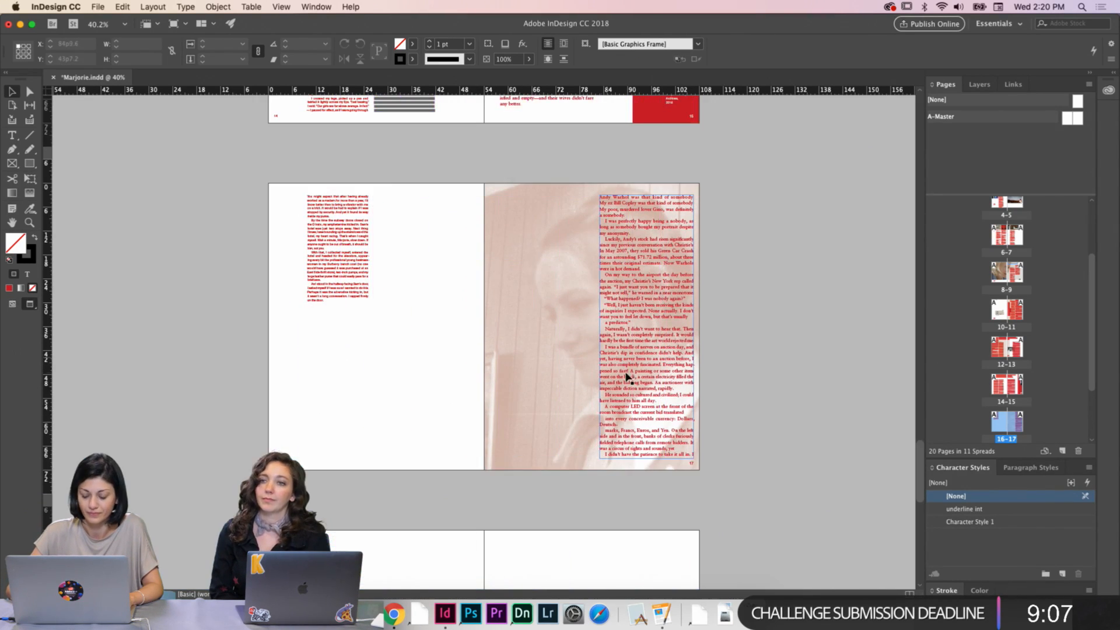
Place the insertion point before "as" in page 17's second paragraph and check the column's line endings
click(659, 206)
scroll(659, 207, up, 5)
scroll(700, 219, down, 1)
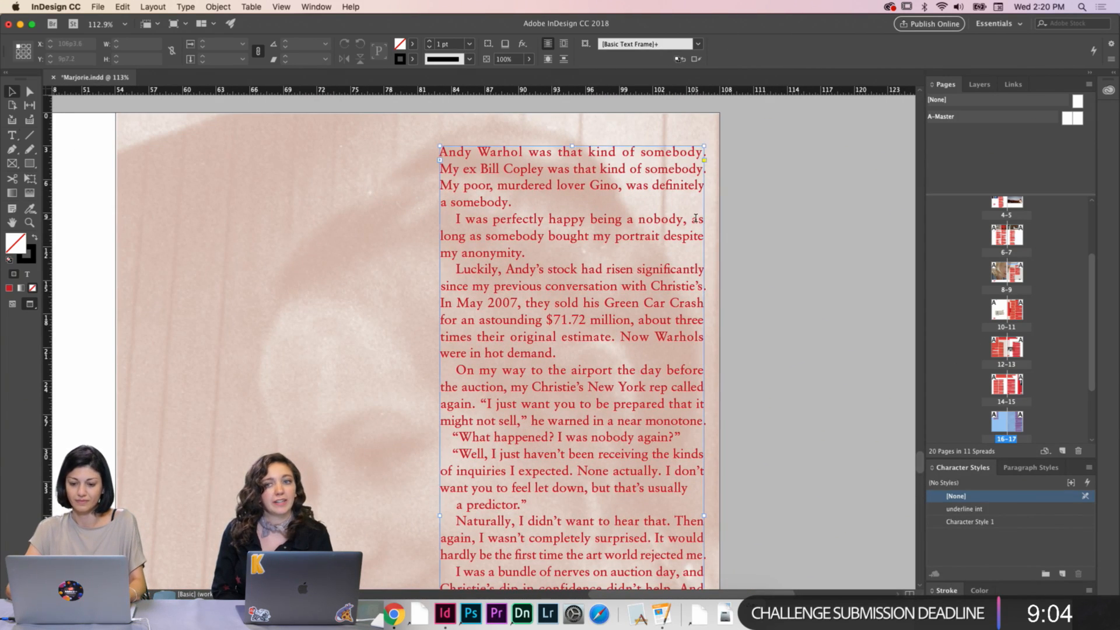
double_click(696, 218)
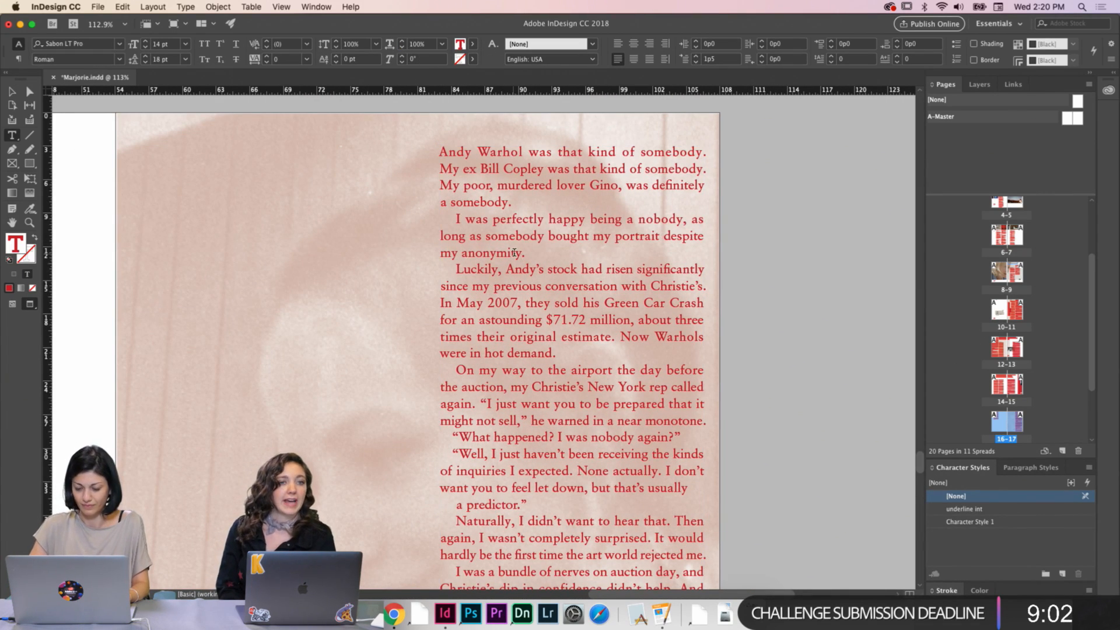
scroll(489, 267, down, 3)
scroll(489, 268, right, 1)
scroll(411, 225, up, 5)
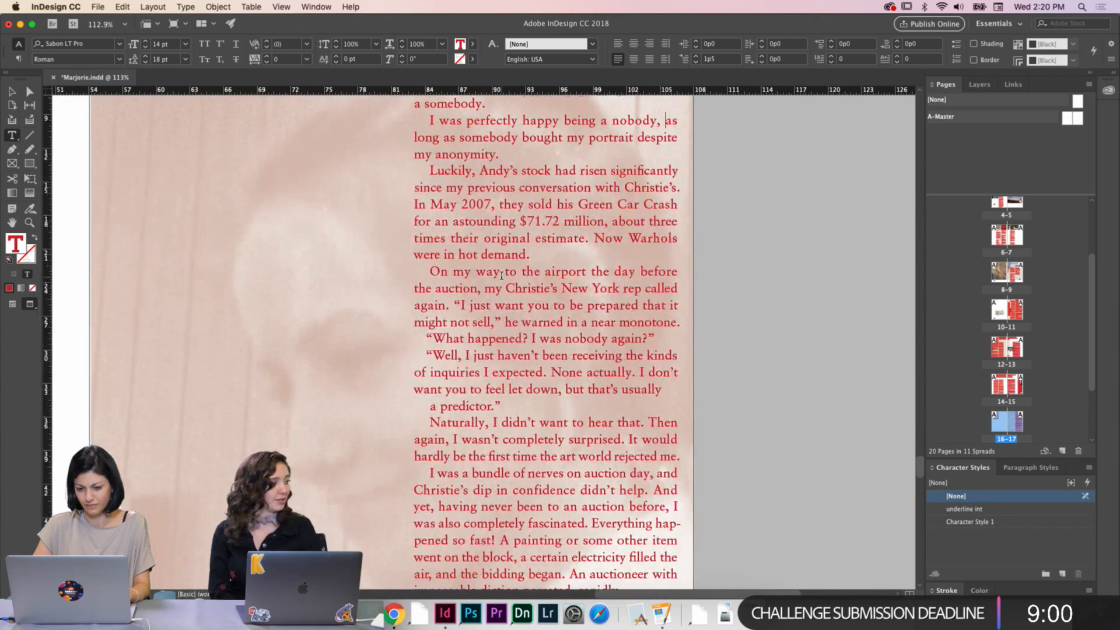
Reset the forced line break after the opening sentence of page 17's text column so the second sentence starts its own line
click(400, 272)
key(BackSpace)
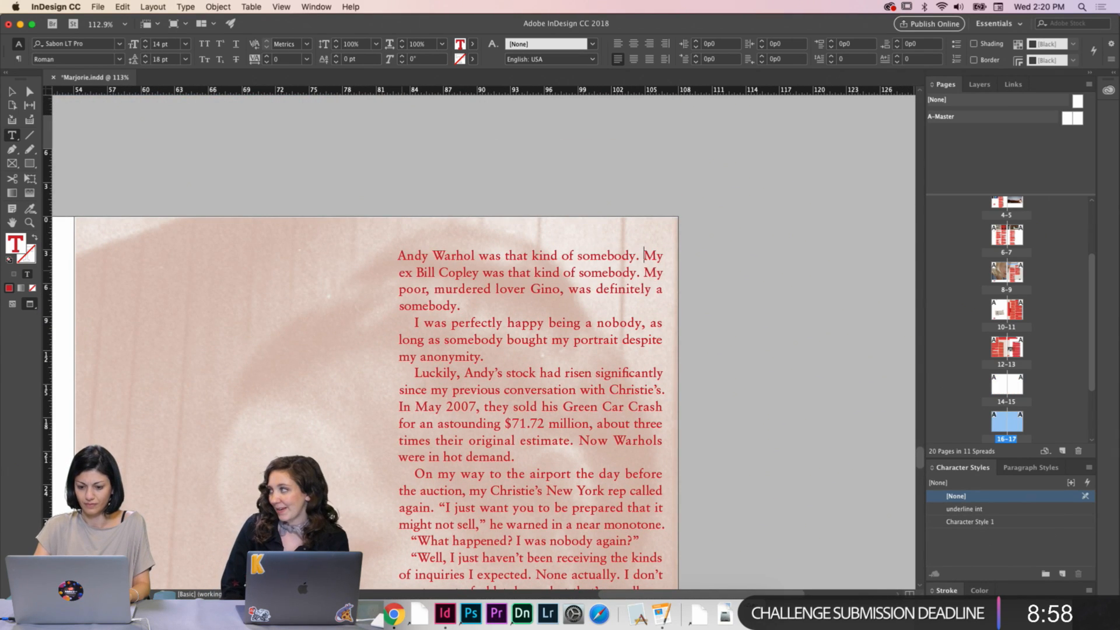
key(shift+Return)
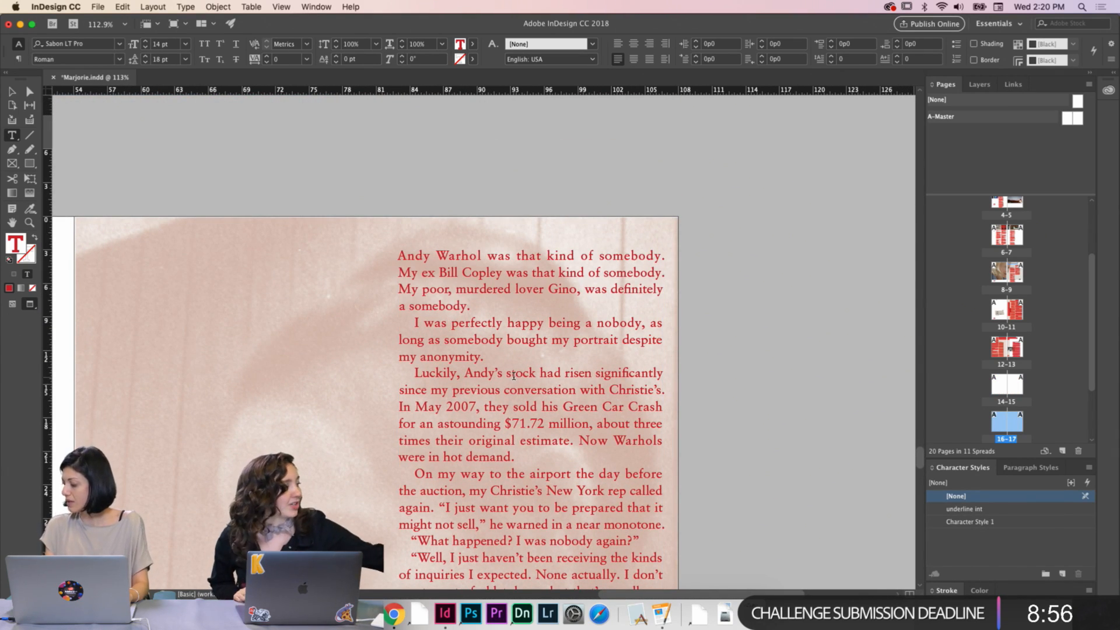
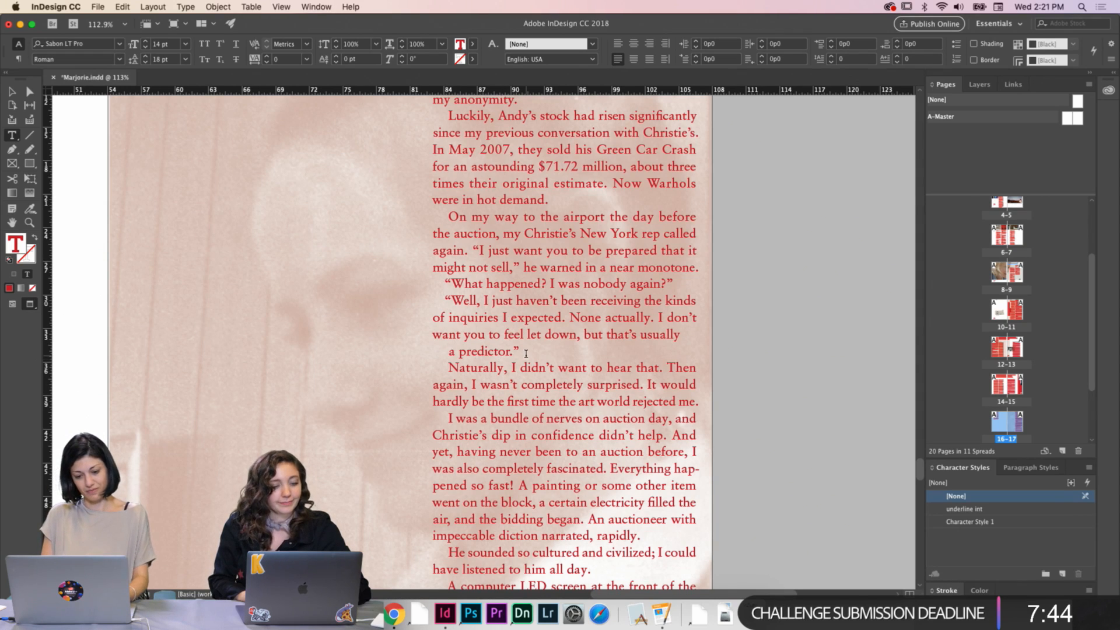
Try a 13.9 pt font size on the paragraph beginning "Well, I just haven't been receiving" and undo it
drag(524, 352, 422, 299)
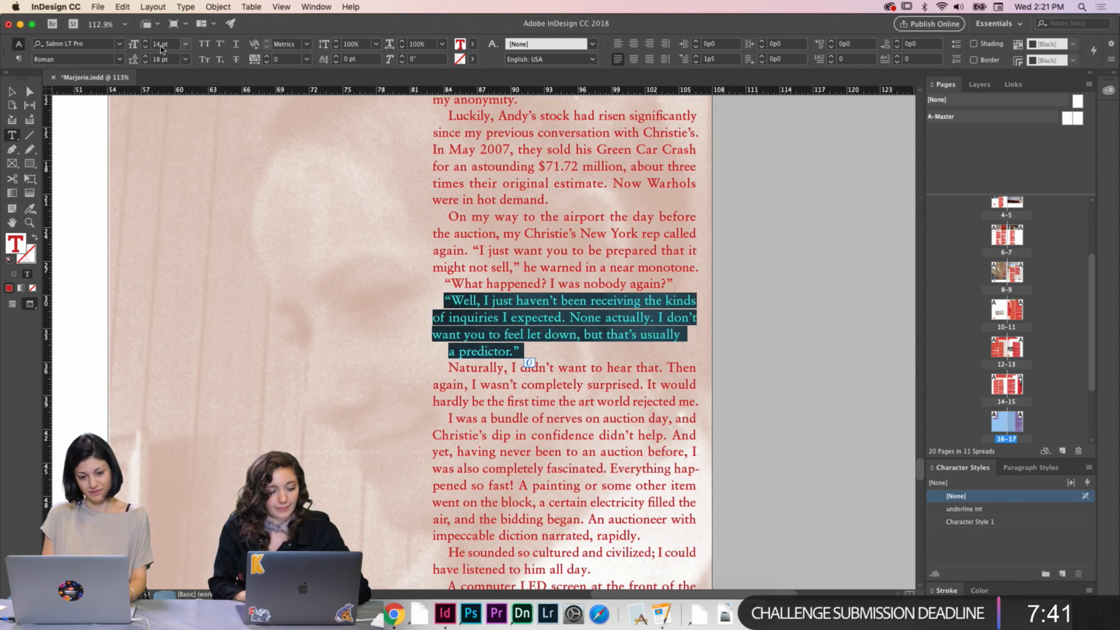
click(137, 46)
text(13.9)
key(Return)
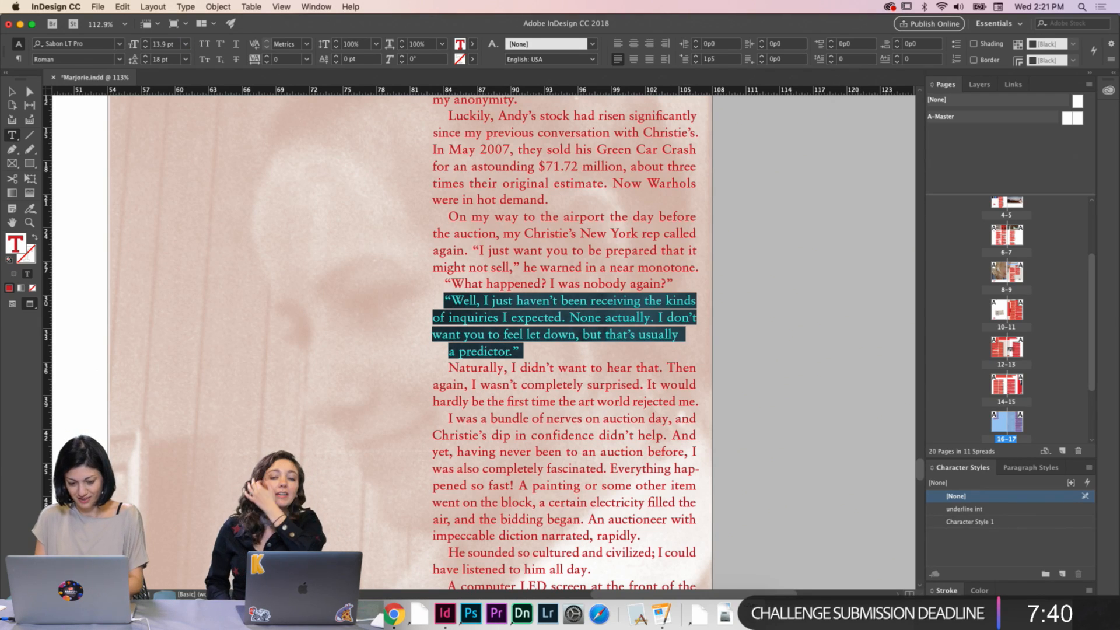
key(super+z)
click(619, 254)
Insert a forced line break before "I was also completely fascinated" in page 17's text column
scroll(620, 253, down, 3)
scroll(619, 253, right, 3)
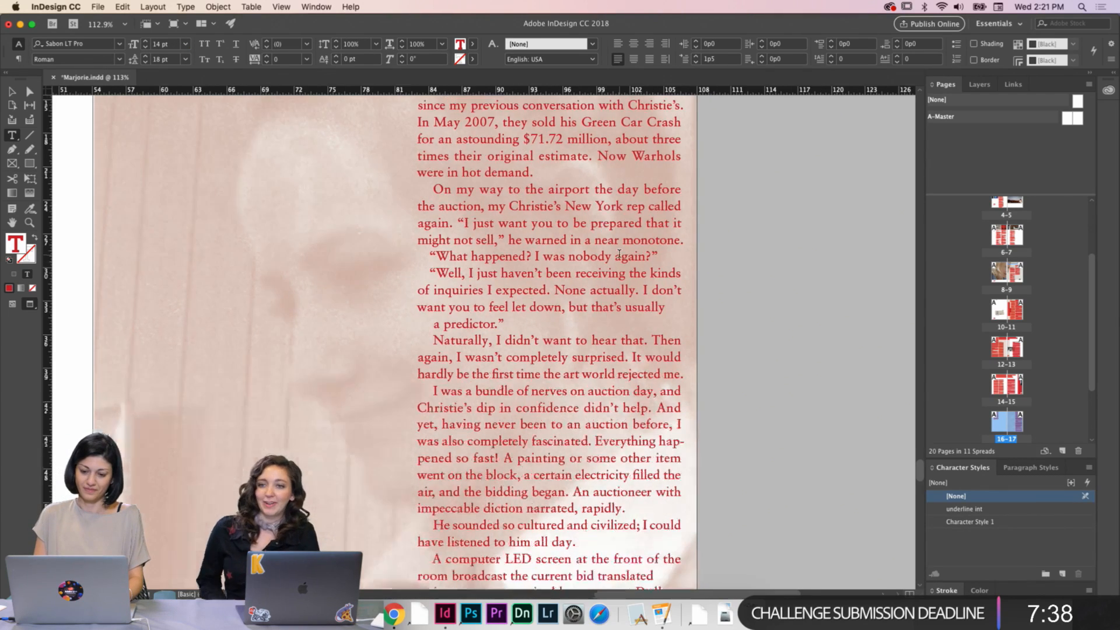
click(630, 383)
key(shift+Return)
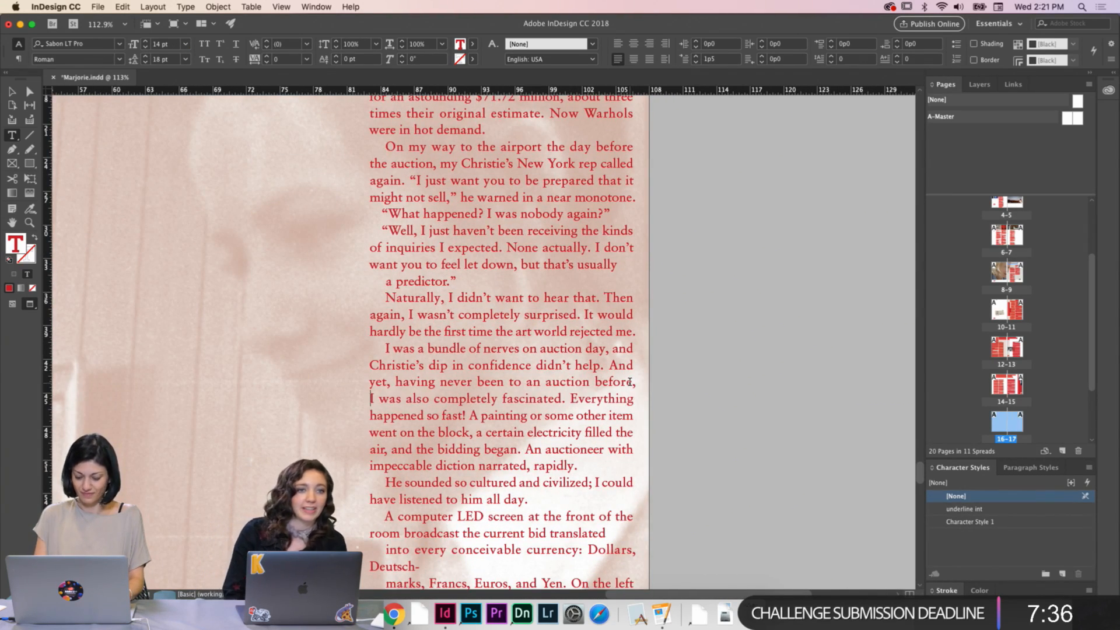
Try a forced line break before "And yet, having never been to an auction" and remove it
click(610, 366)
key(shift+Return)
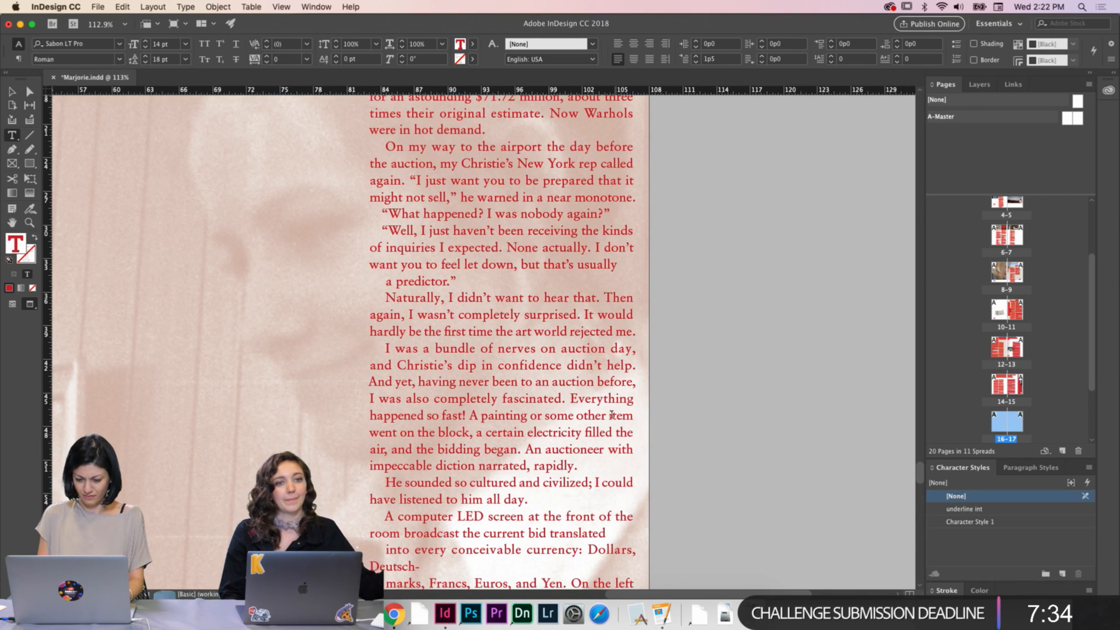
key(BackSpace)
Insert forced line breaks before "It was a circus of sights" and before the single "I" ending page 17's last line
scroll(612, 416, down, 5)
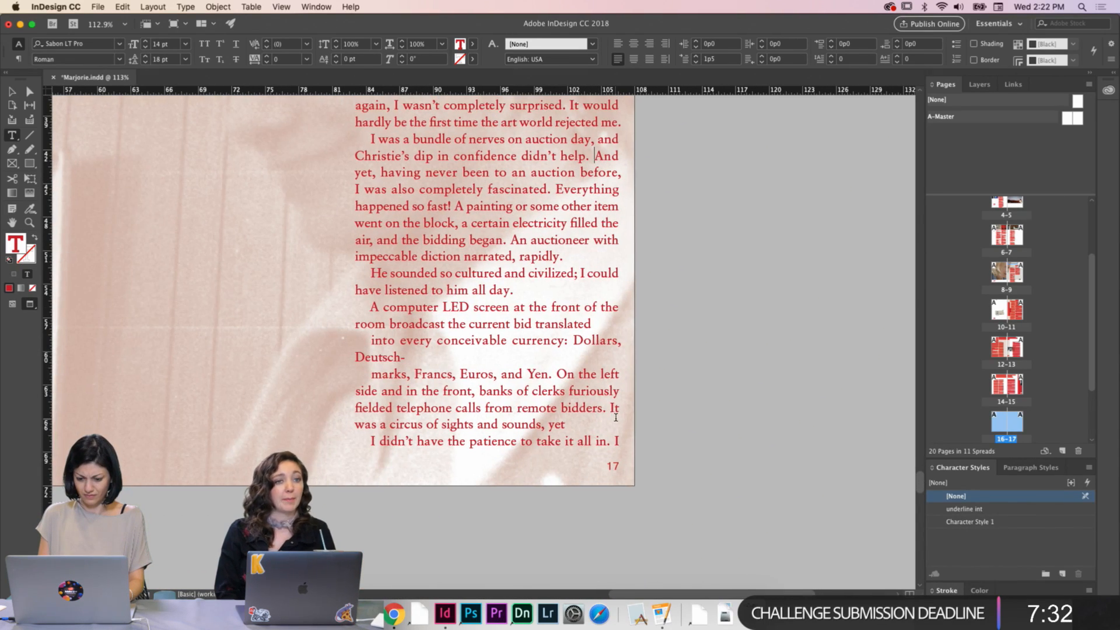
click(611, 408)
key(shift+Return)
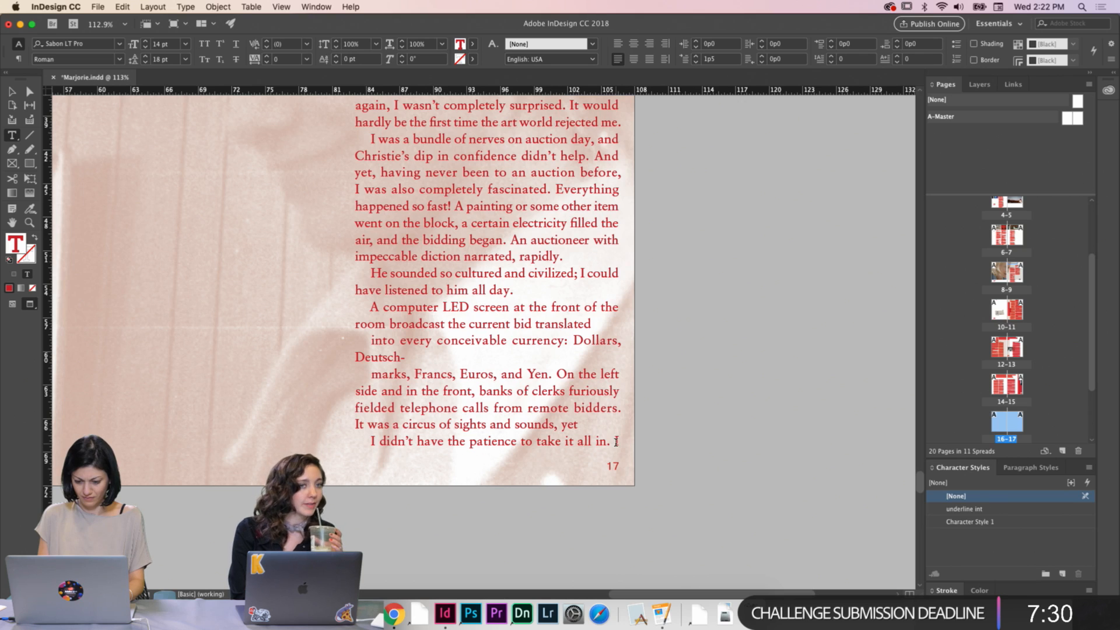
click(616, 442)
key(shift+Return)
Review the line breaks and edges of page 17's text column with and without guides
scroll(615, 441, up, 3)
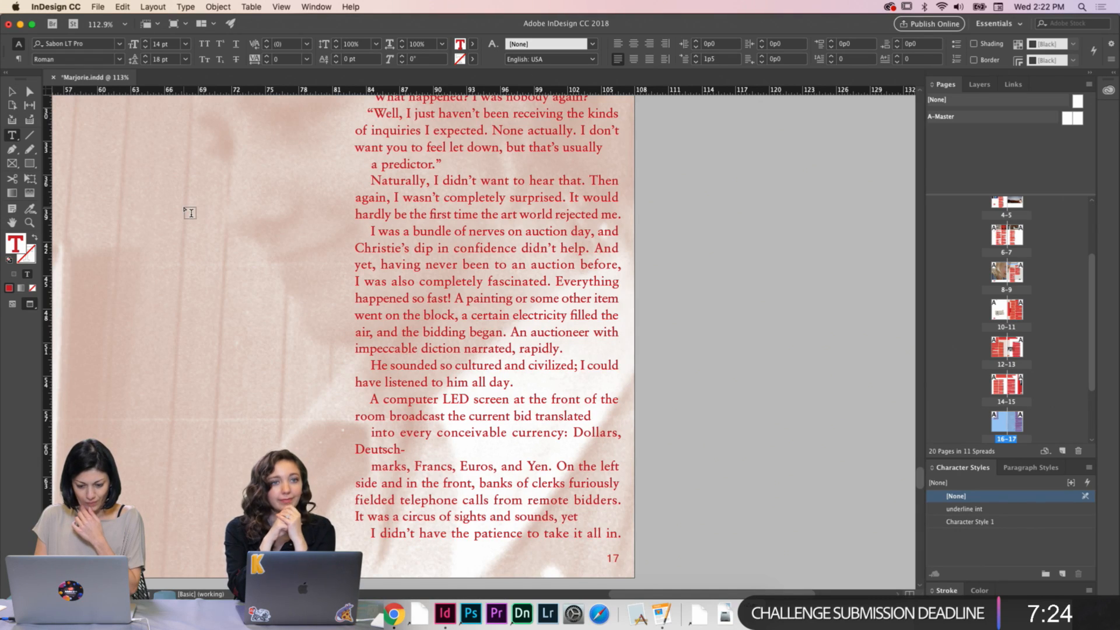
scroll(188, 212, up, 2)
scroll(188, 213, left, 1)
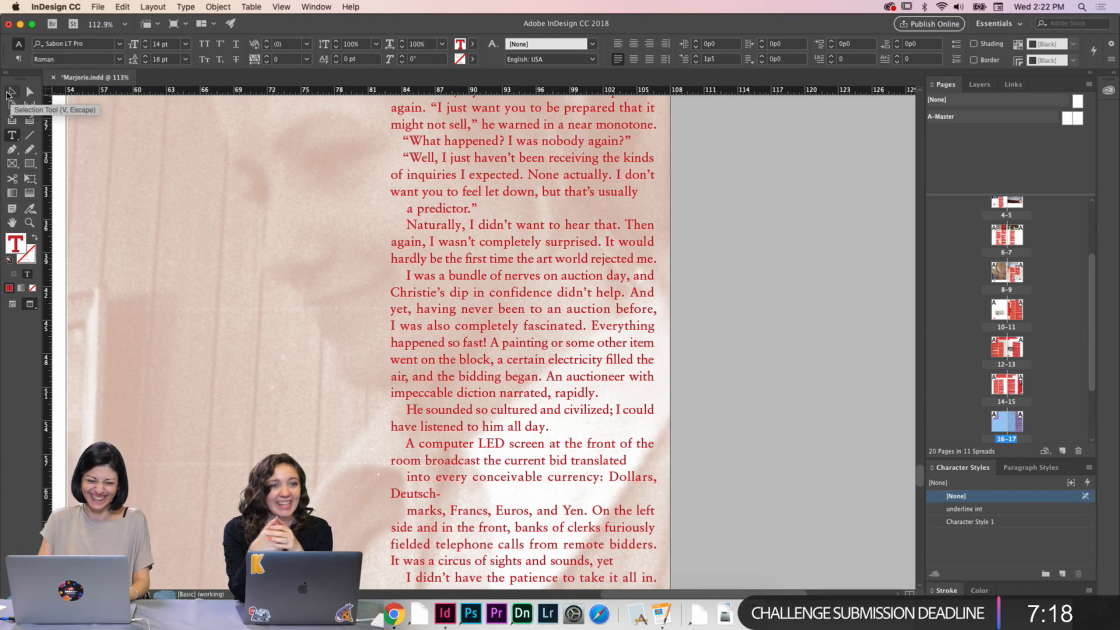
click(12, 91)
click(688, 276)
key(w)
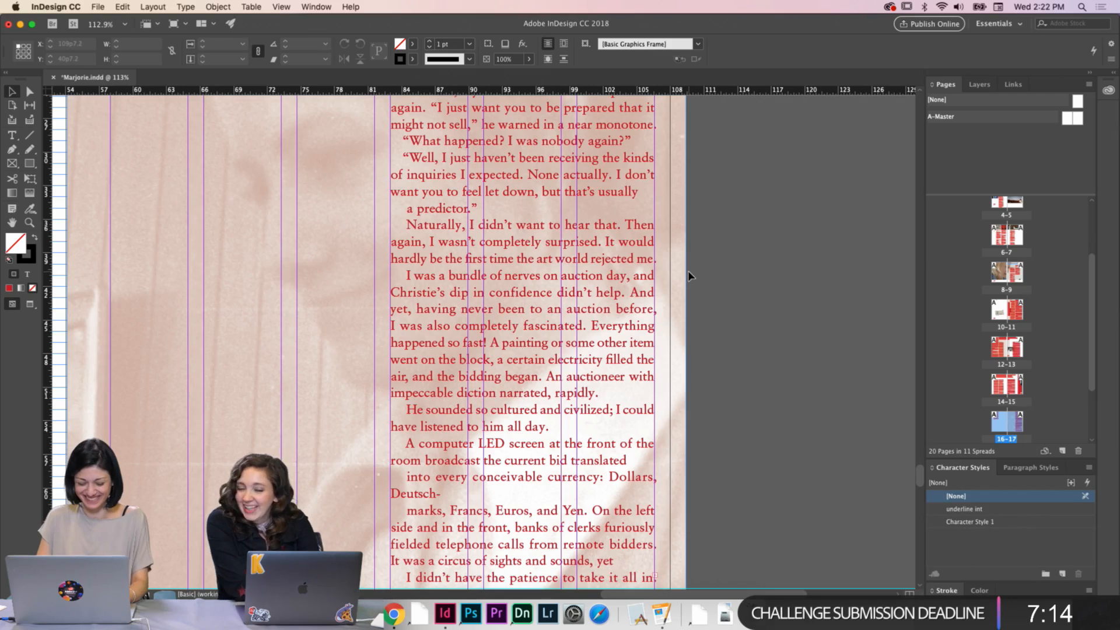
key(w)
scroll(688, 276, up, 5)
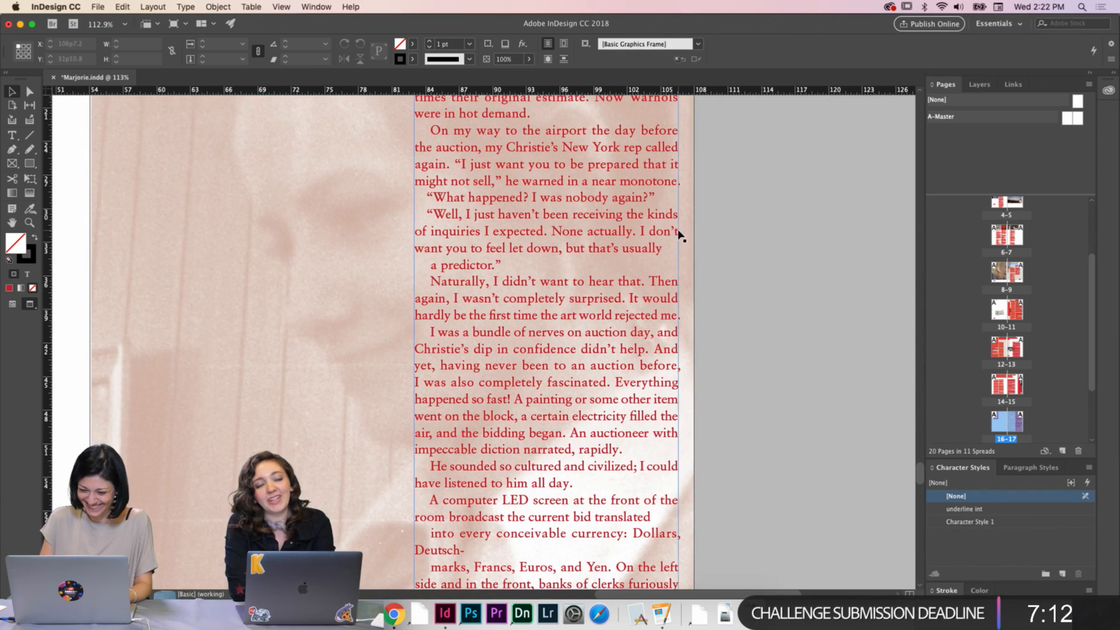
scroll(671, 200, up, 5)
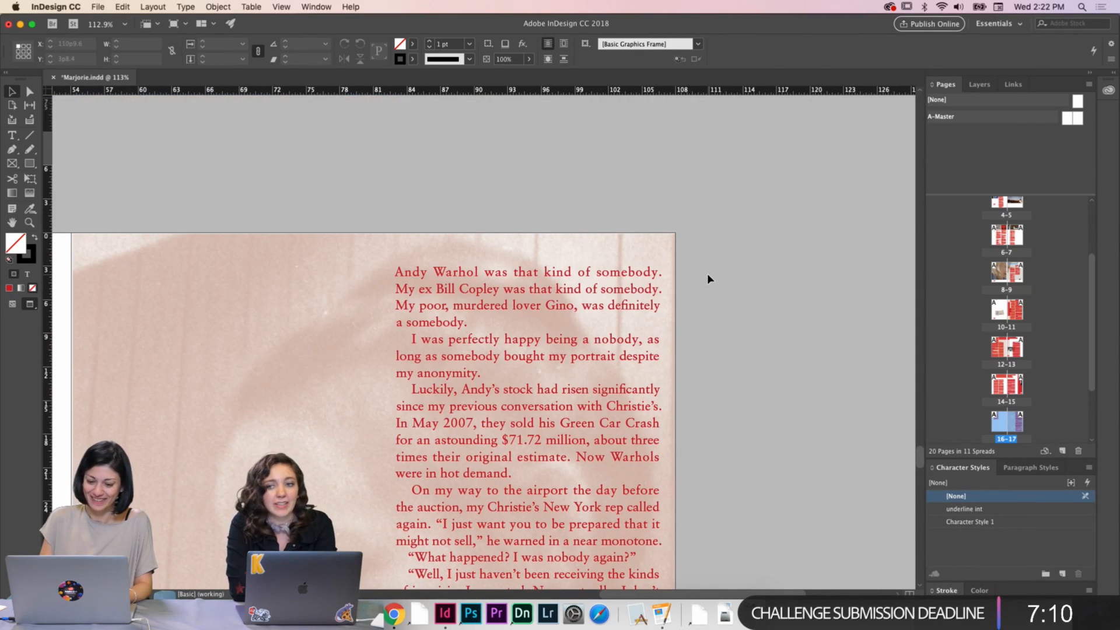
Examine the whole 16–17 spread, comparing the layout in normal and preview modes
scroll(708, 280, down, 7)
scroll(707, 287, down, 5)
key(w)
key(w)
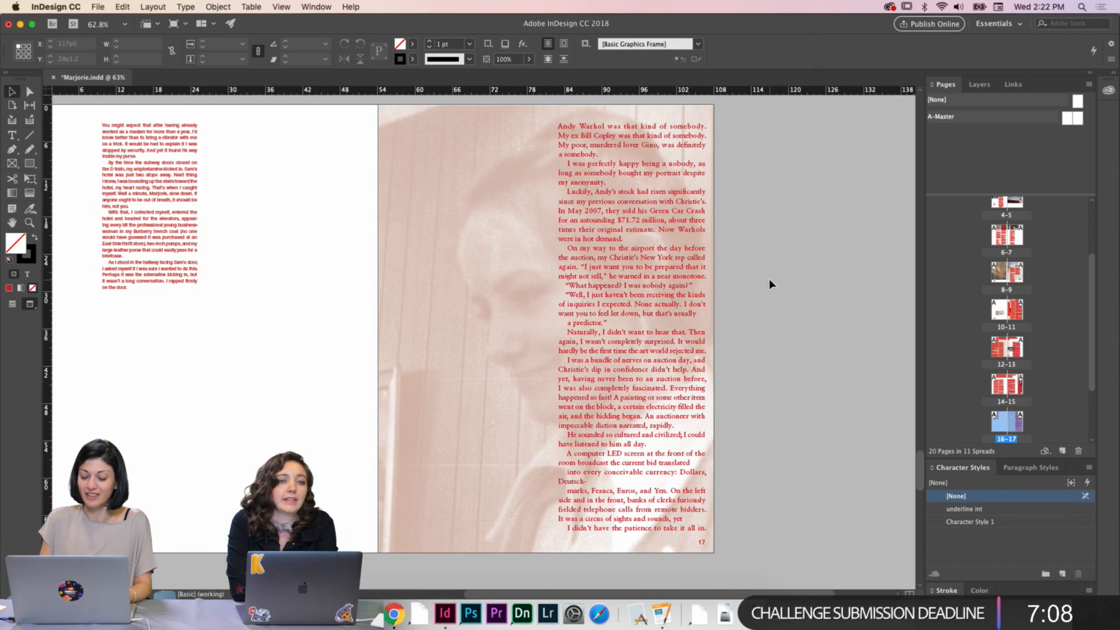
key(w)
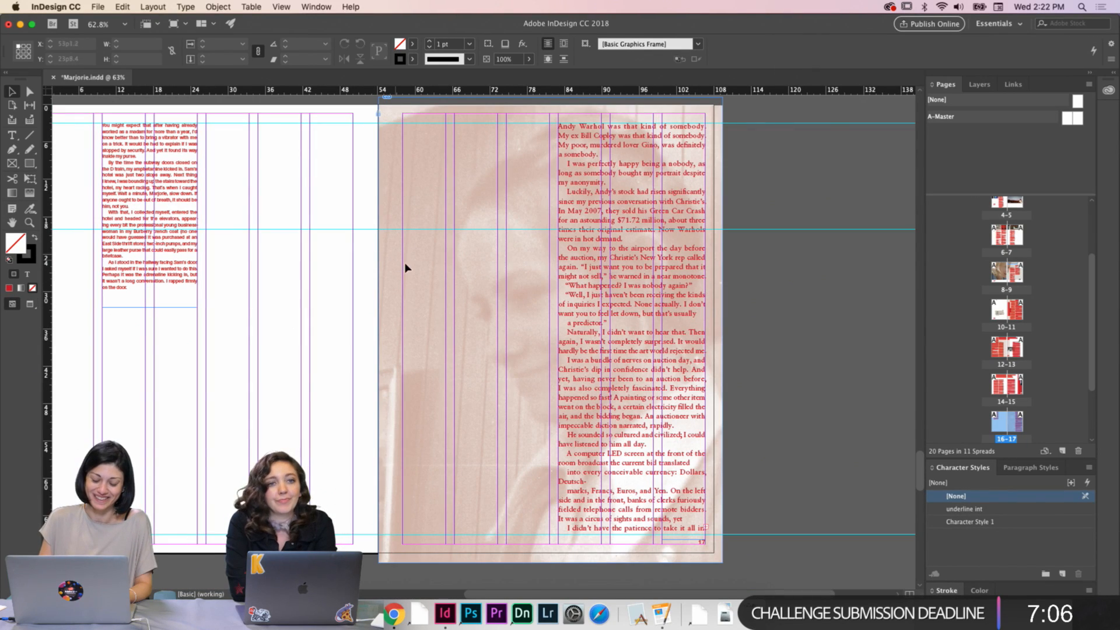
key(w)
scroll(401, 275, up, 3)
scroll(400, 275, left, 2)
key(w)
scroll(400, 275, down, 3)
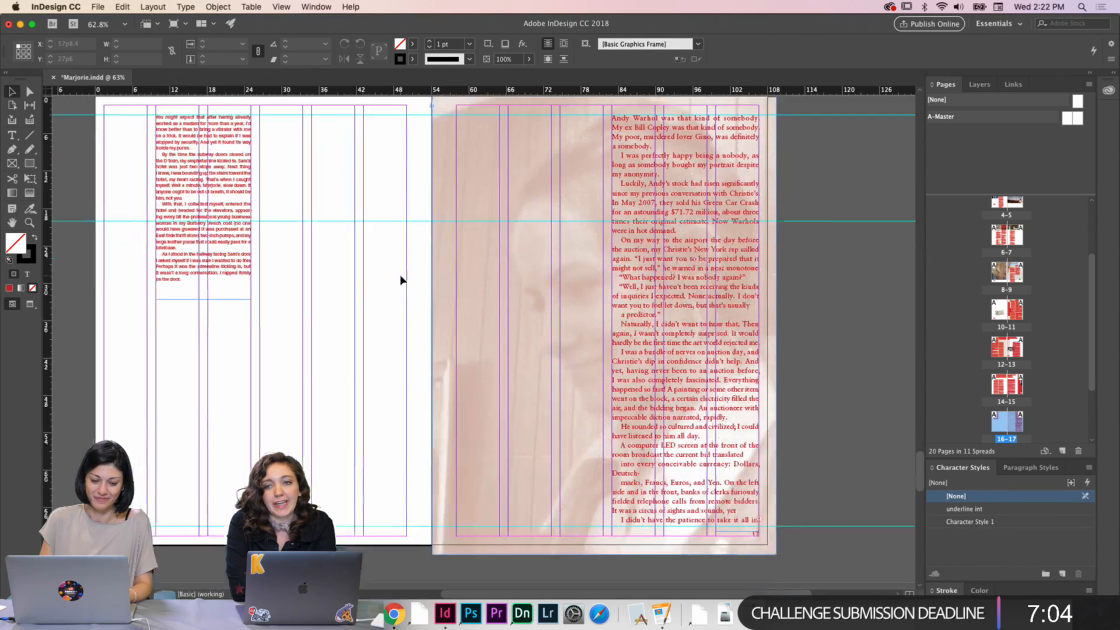
scroll(400, 275, up, 3)
scroll(400, 280, down, 1)
key(w)
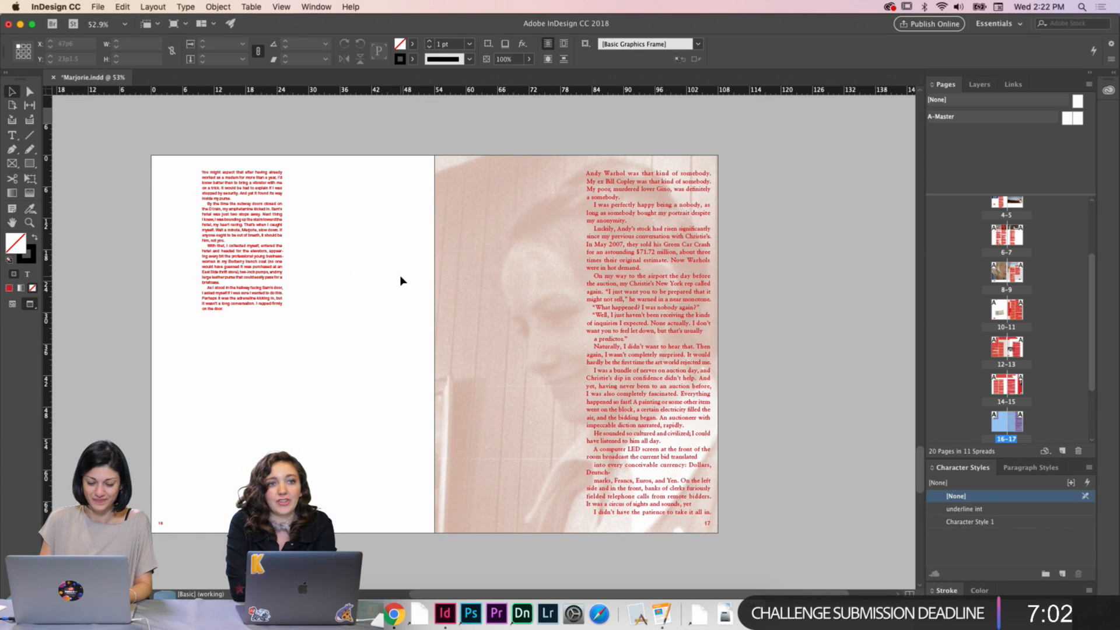
Draw an image frame about 23p7 wide and 16p0 high on page 16, below the text column and aligned to its left edge
scroll(402, 296, down, 1)
key(w)
scroll(401, 297, down, 2)
scroll(401, 297, left, 1)
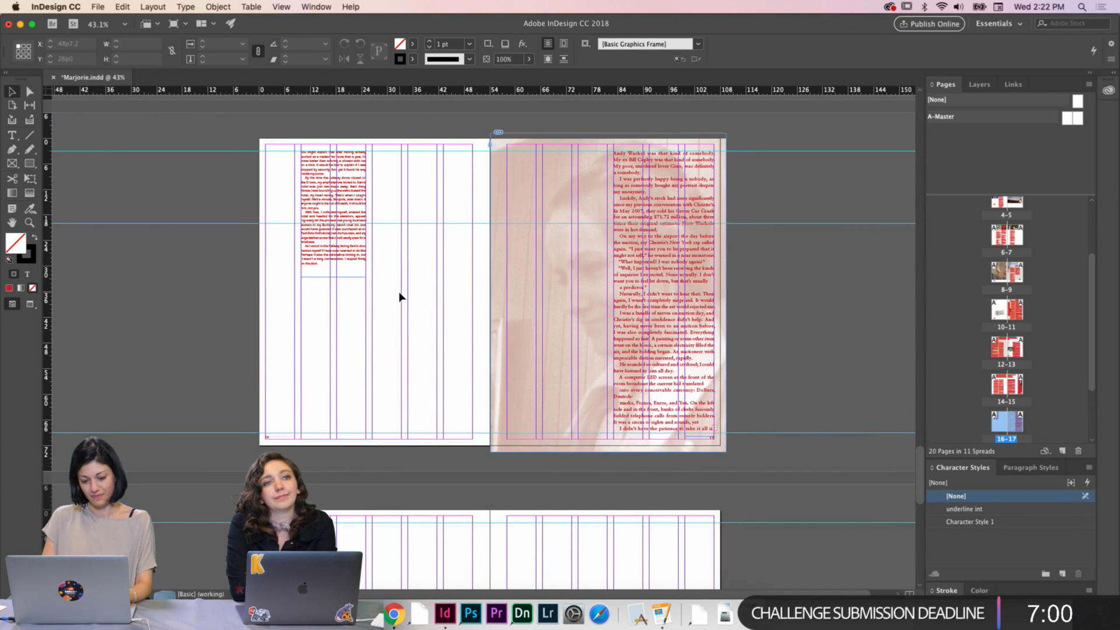
click(12, 163)
mouse_move(301, 335)
mouse_down()
mouse_move(350, 405)
mouse_move(401, 403)
mouse_up()
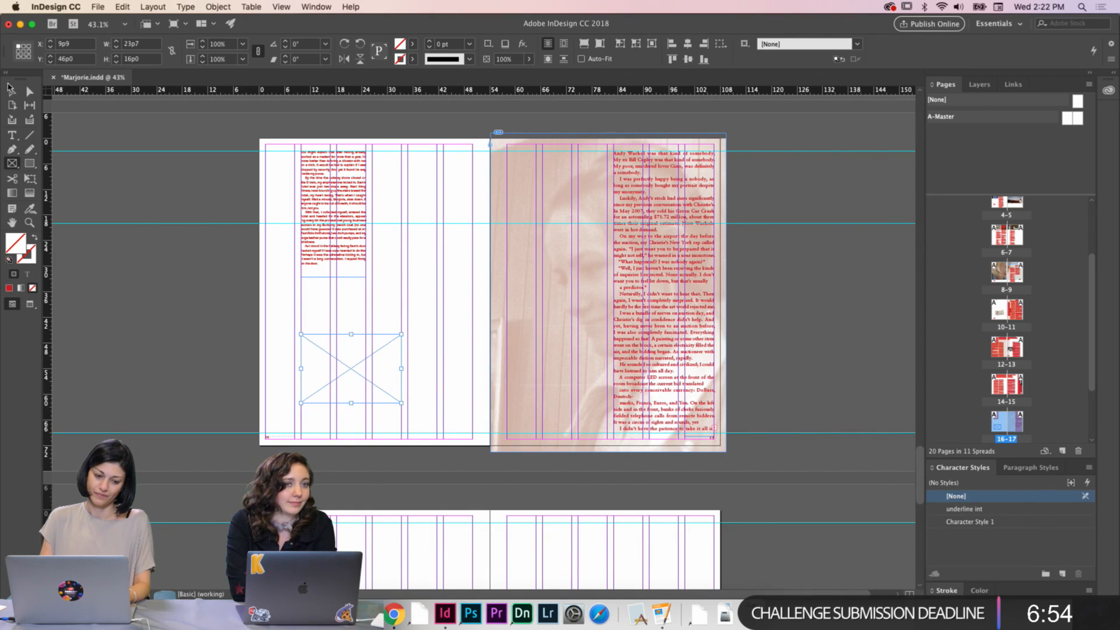
Place scan0511.jpg from the IMAGES folder into the new frame and fit the photo to it
click(11, 89)
key(super+d)
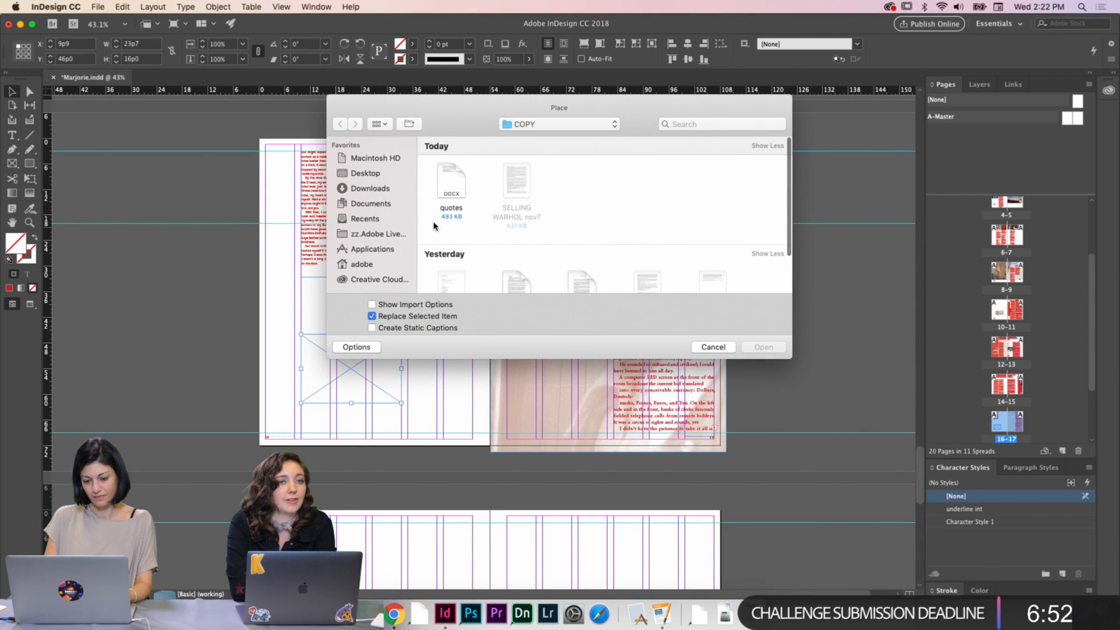
click(520, 125)
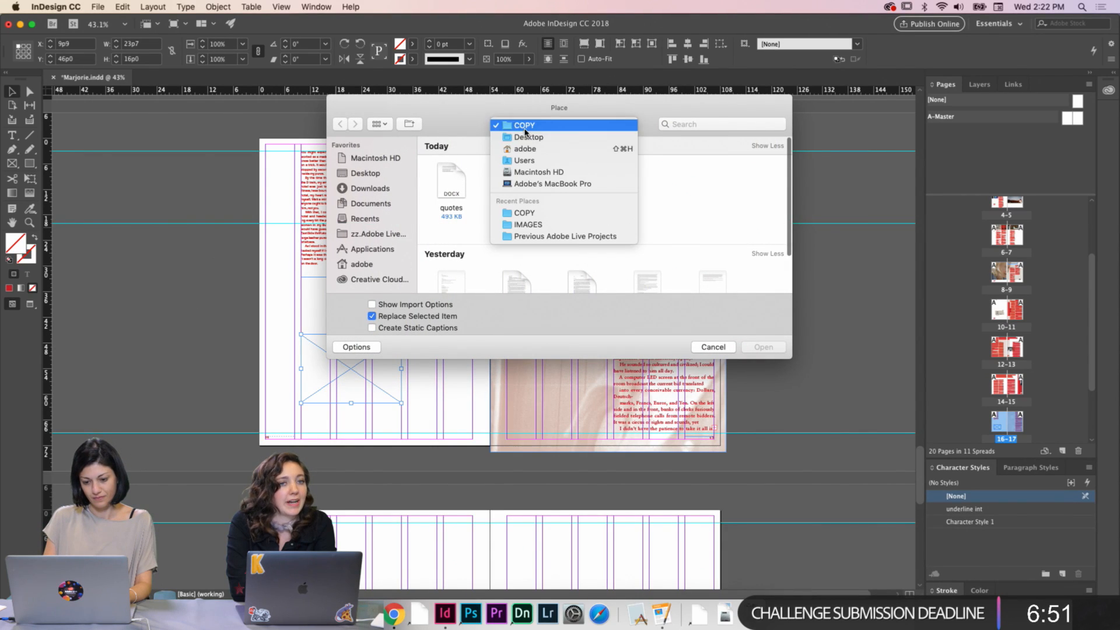
click(527, 225)
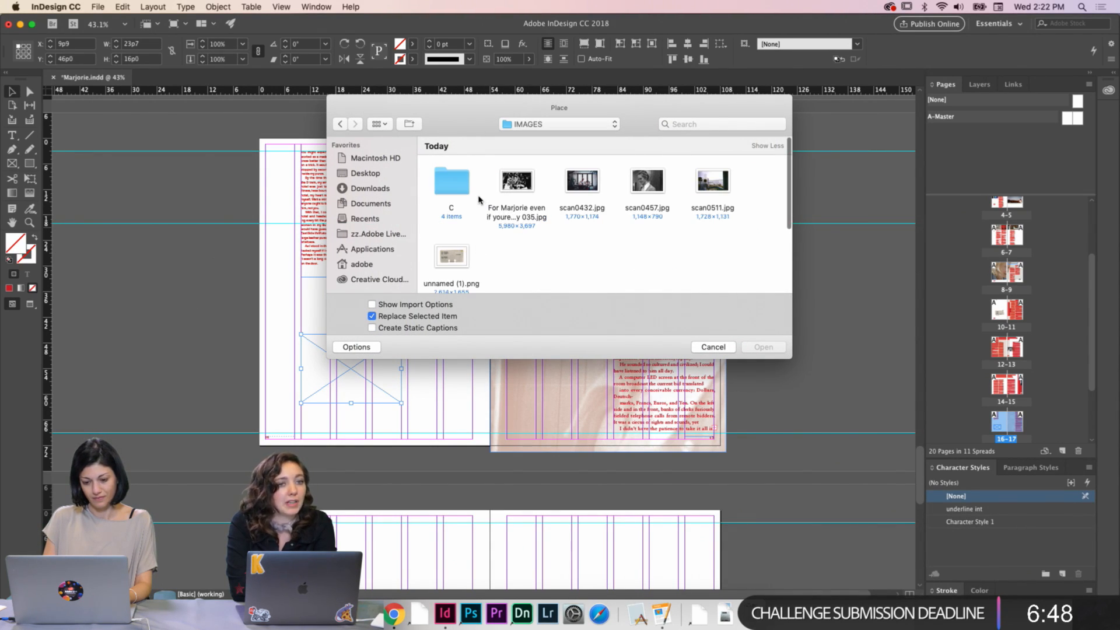
double_click(709, 186)
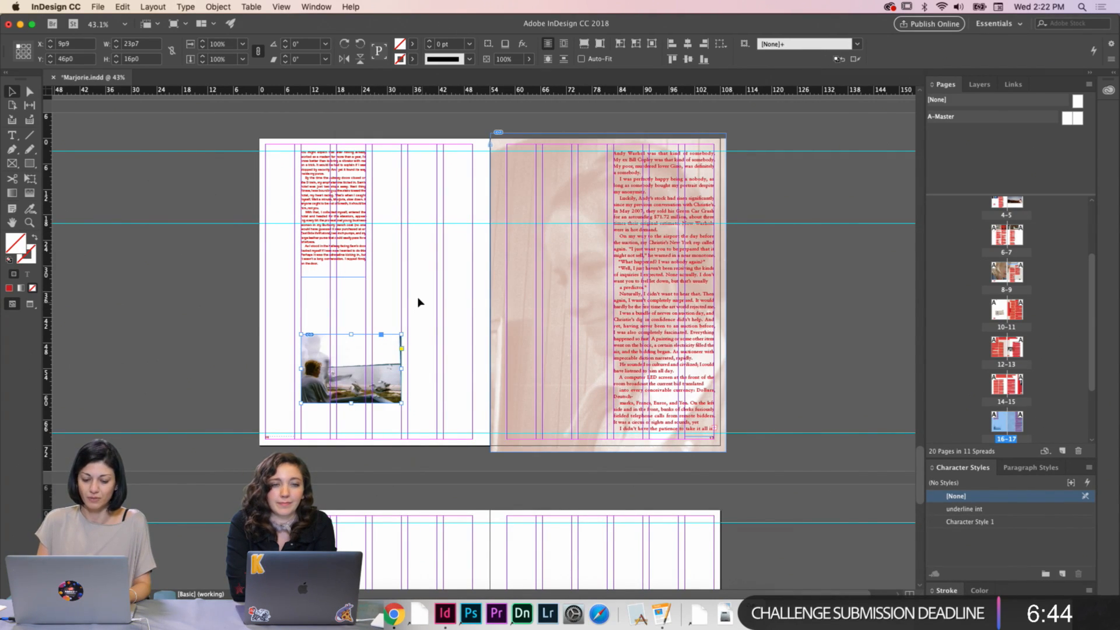
Move the photo up beside page 16's text column, with its top at the middle horizontal guide, and preview the spread
click(350, 279)
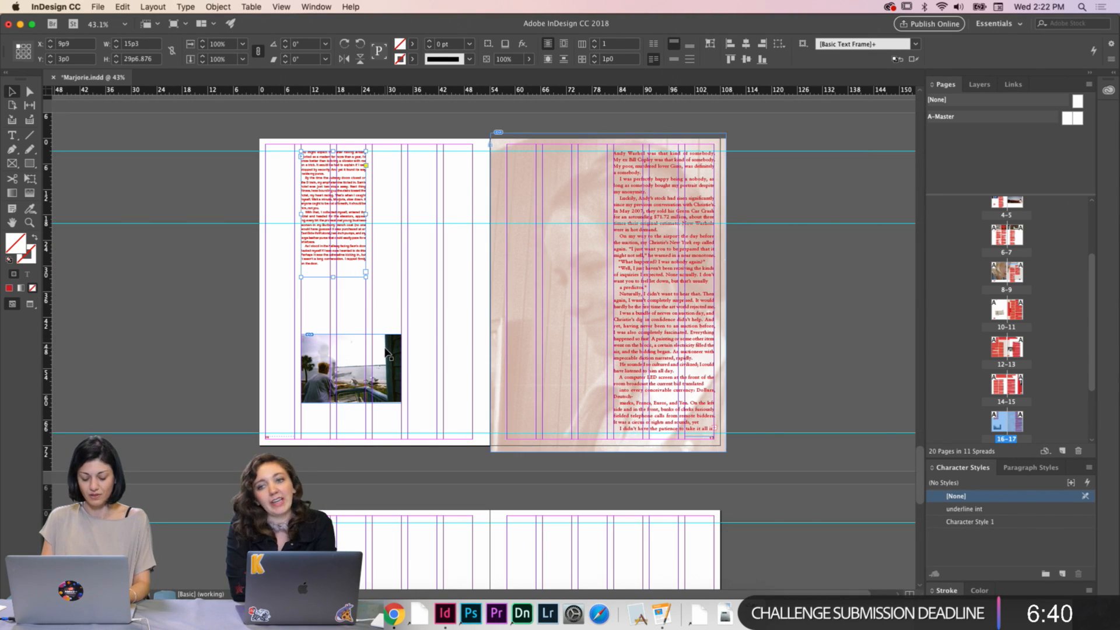
drag(387, 353, 462, 280)
click(397, 370)
key(w)
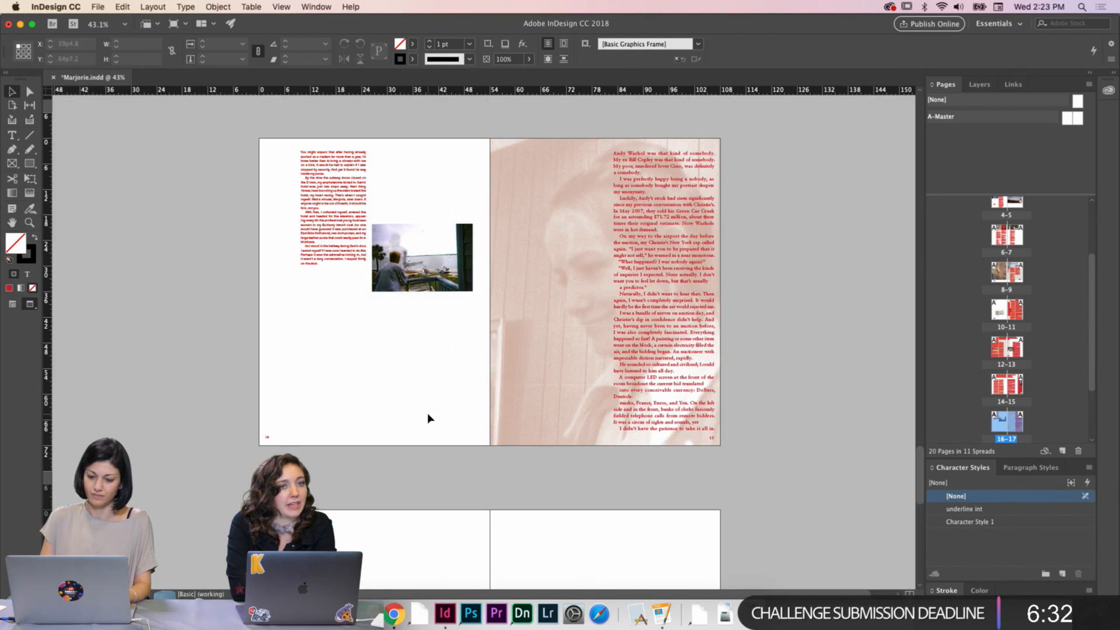
Move the photo up to the top guide of page 16, level with the start of the text, and preview it
scroll(427, 413, down, 3)
key(w)
scroll(427, 414, up, 5)
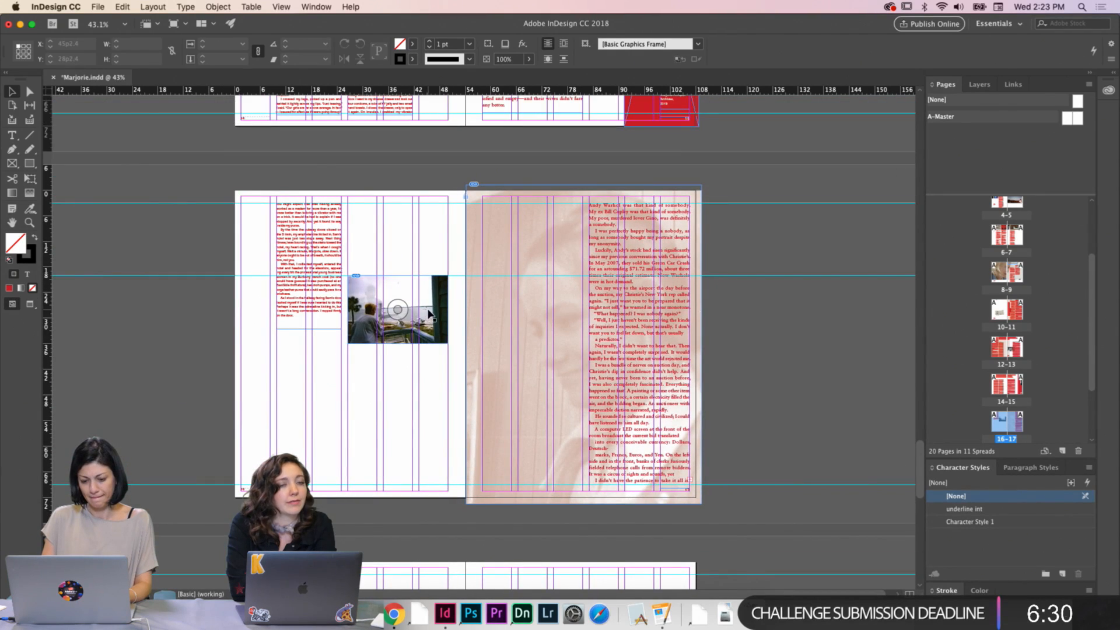
drag(428, 312, 428, 252)
click(428, 383)
key(w)
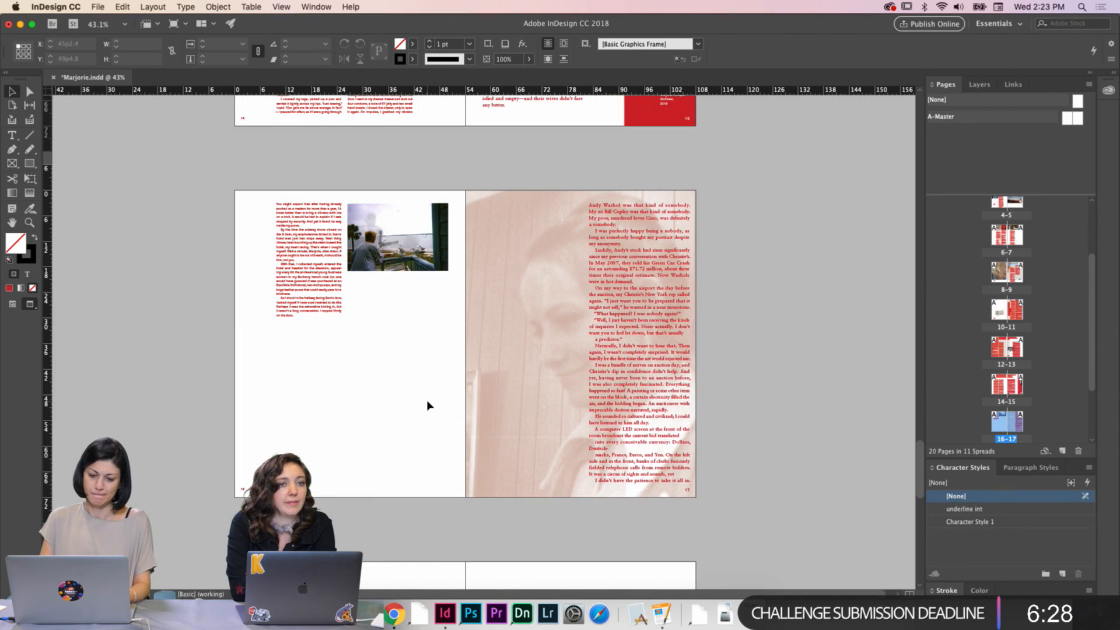
Move the photo straight down to page 16's bottom guide, keeping it in the outer columns beside the text, and preview it
key(w)
scroll(428, 405, down, 2)
drag(449, 197, 449, 411)
click(454, 331)
key(w)
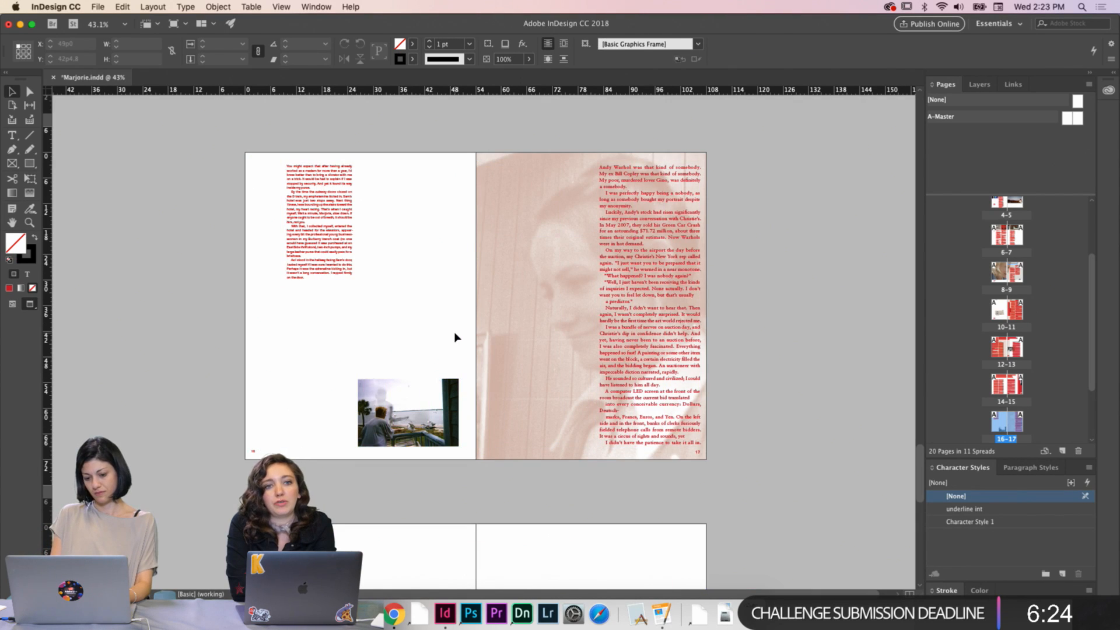
Trim the photo frame slightly from its top edge on page 16 and check the spread in preview
key(w)
scroll(456, 339, down, 2)
scroll(457, 338, up, 4)
key(w)
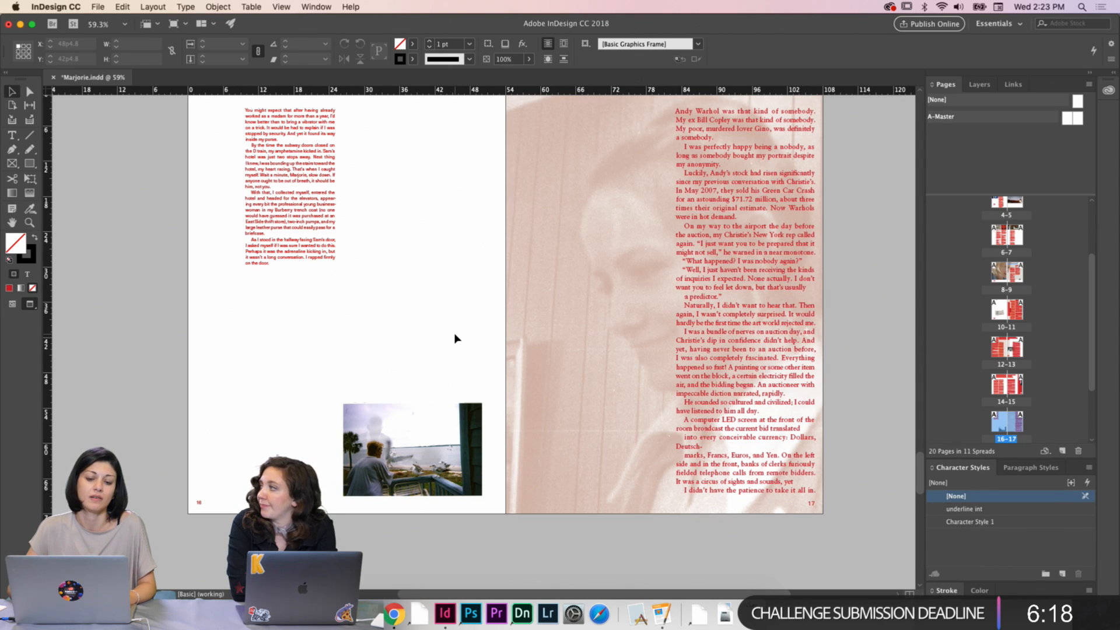
key(w)
click(421, 406)
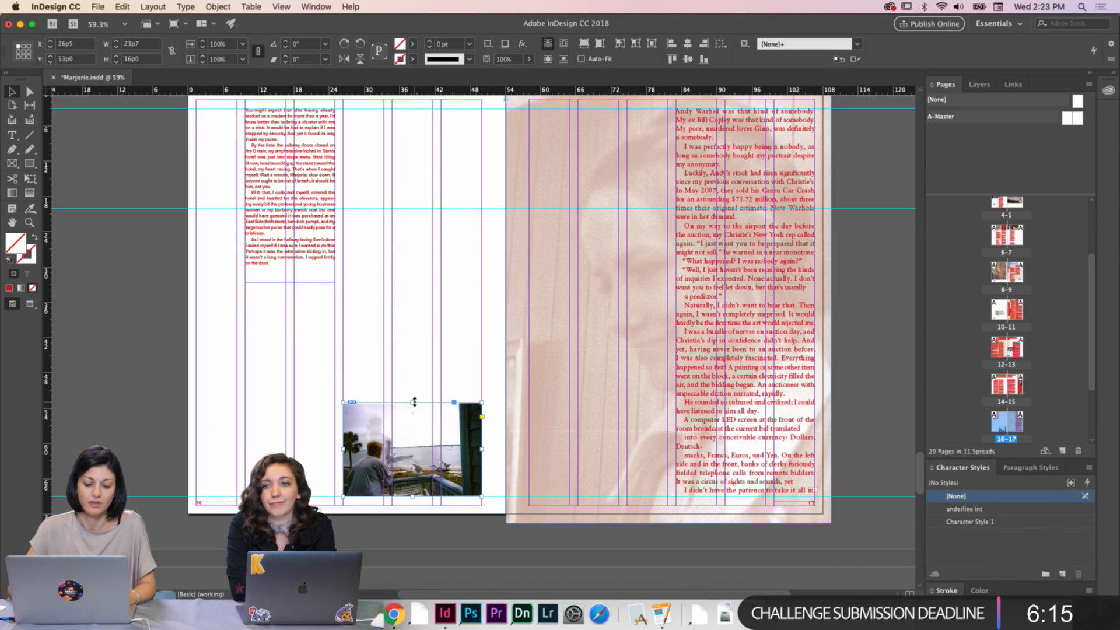
drag(414, 402, 415, 405)
click(422, 354)
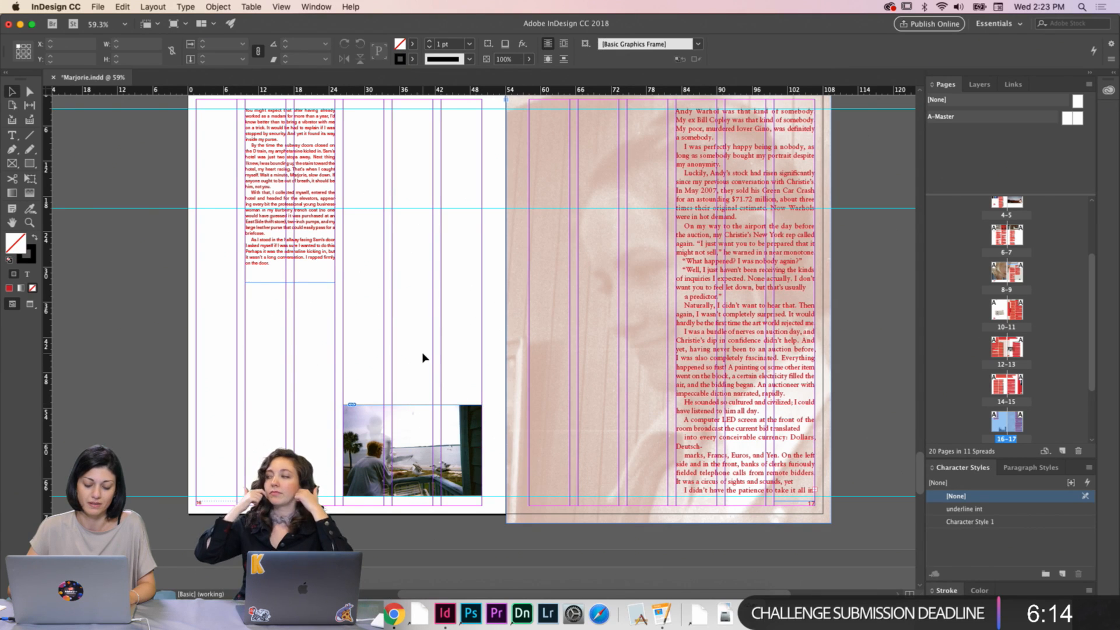
key(w)
key(w)
Shorten the text frame on page 16 to a height of 27p6.876, ending closer to its last line, and preview the spread
click(288, 282)
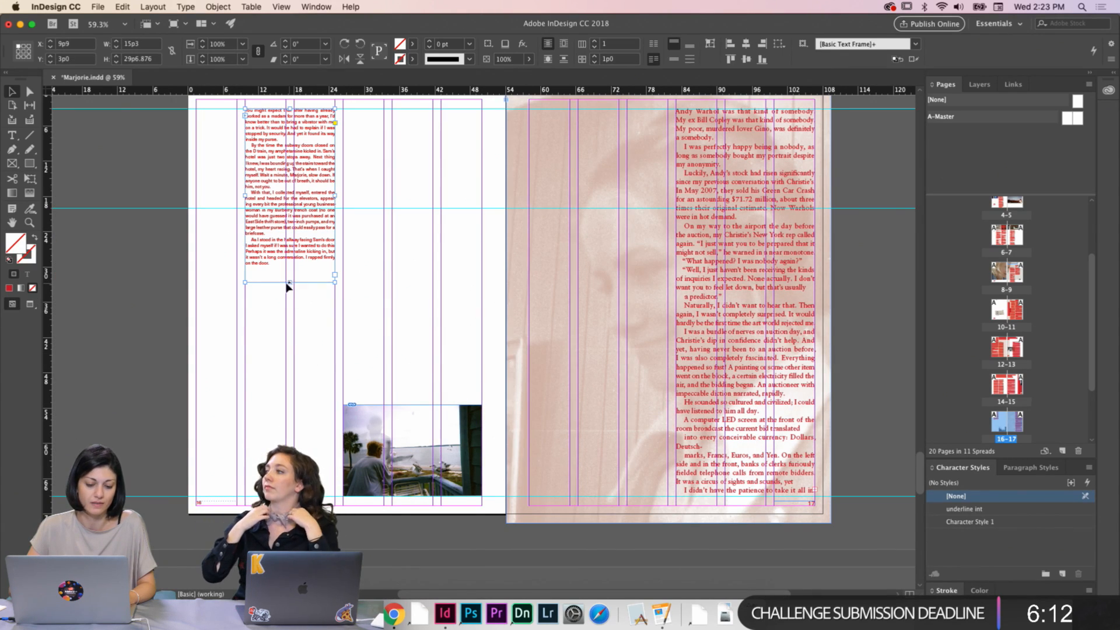
double_click(262, 275)
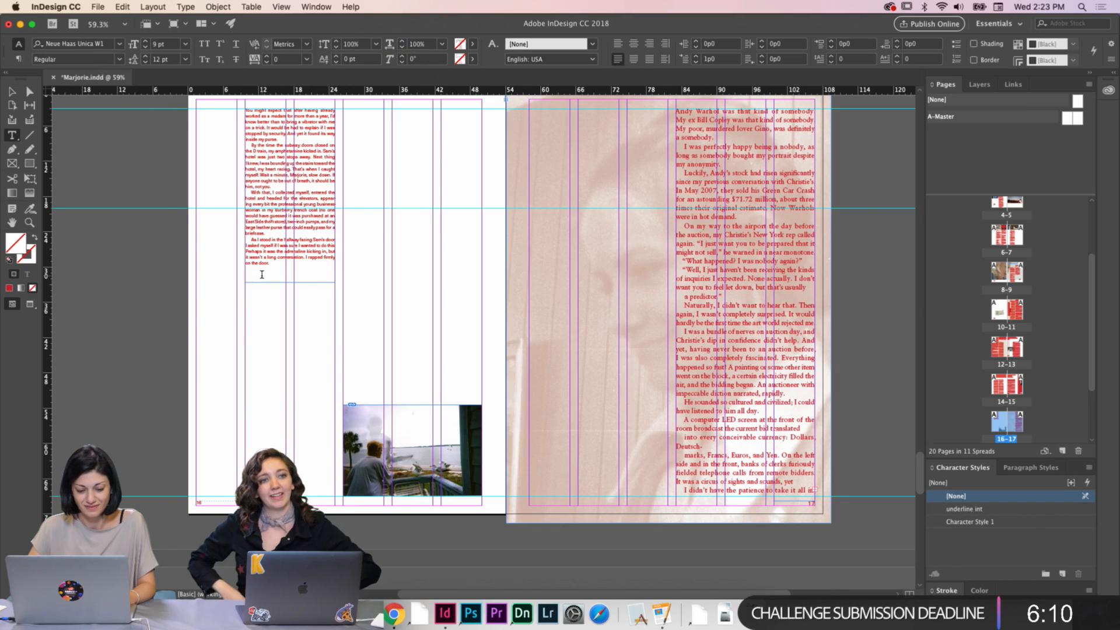
key(Return)
key(Escape)
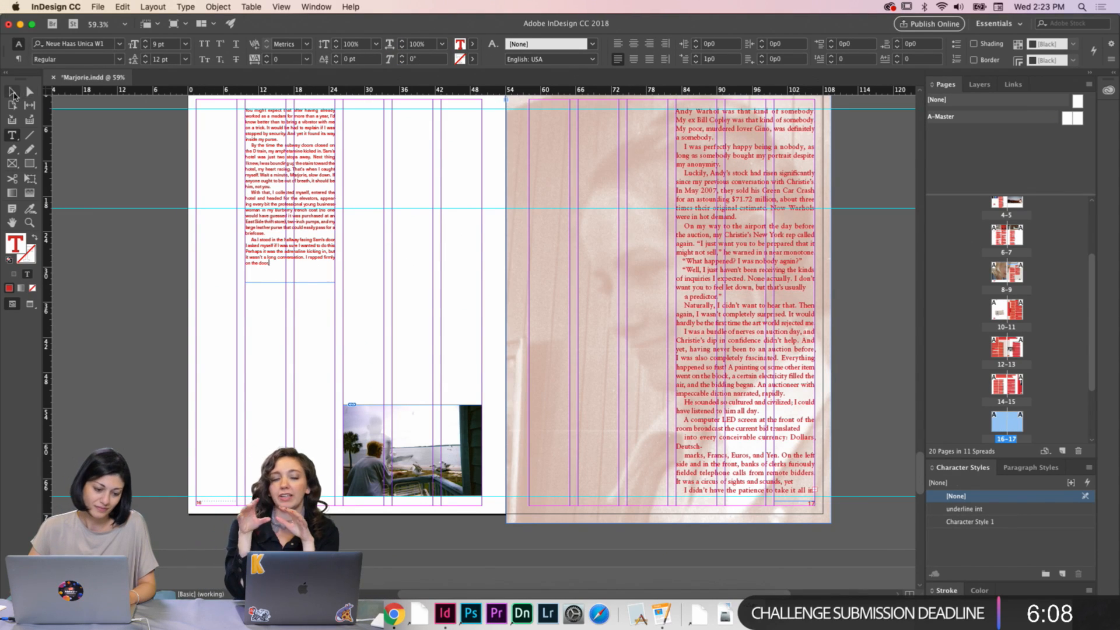
key(w)
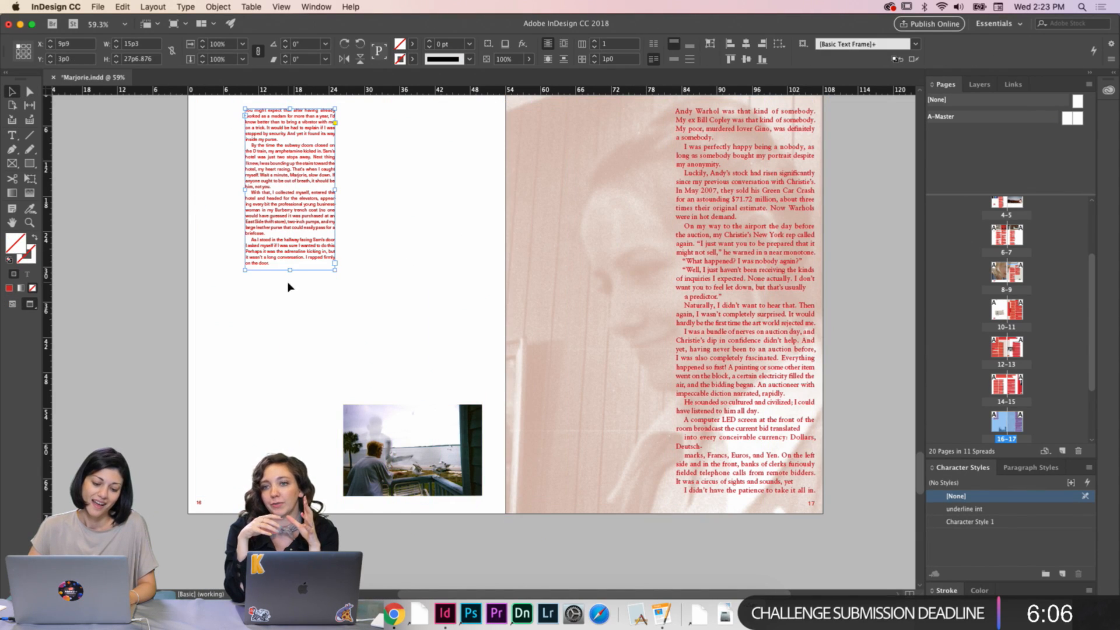
click(293, 305)
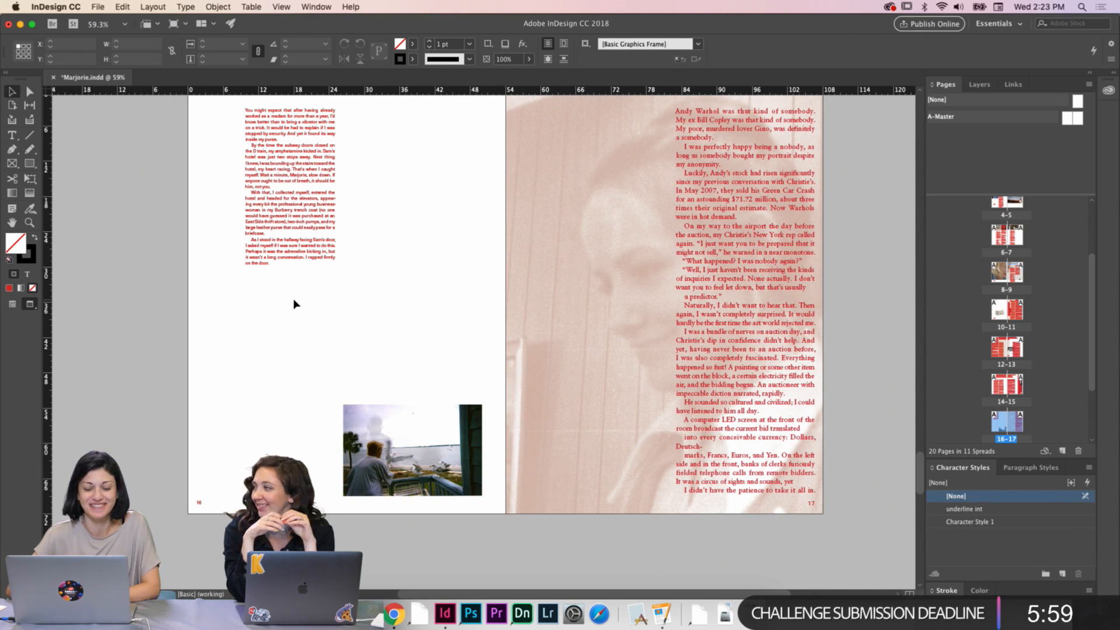
Move the photo on page 16 beneath the text column, aligning its left edge with the column and its base with the bottom guide
key(w)
drag(433, 417, 339, 433)
click(352, 384)
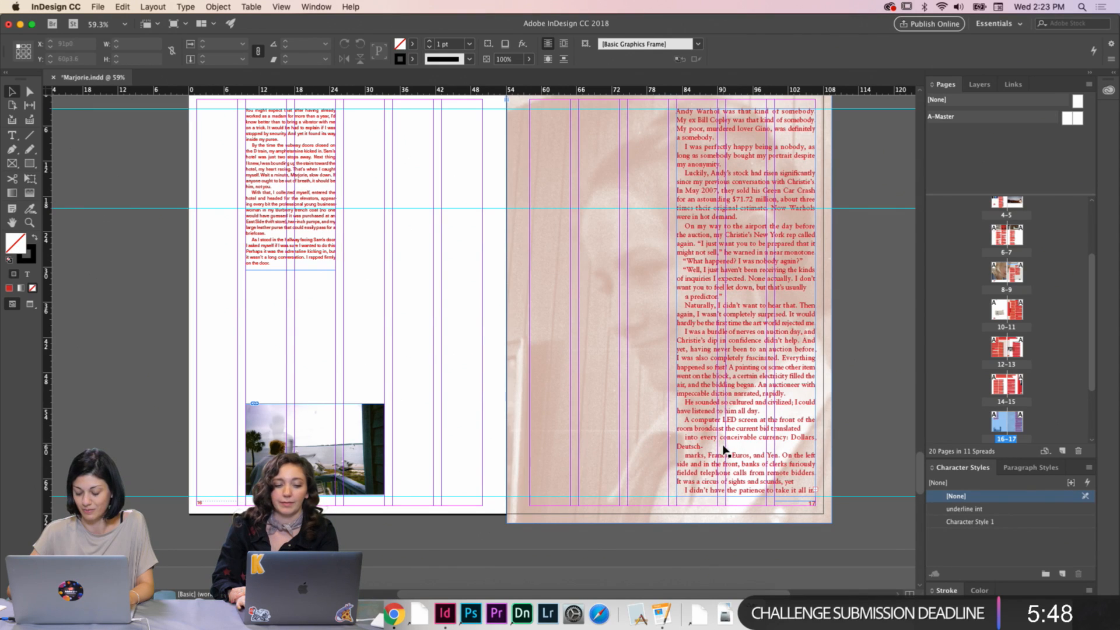
Remove the break inside "Deutschmarks" near the end of page 17's text column so the word runs on
double_click(689, 456)
key(BackSpace)
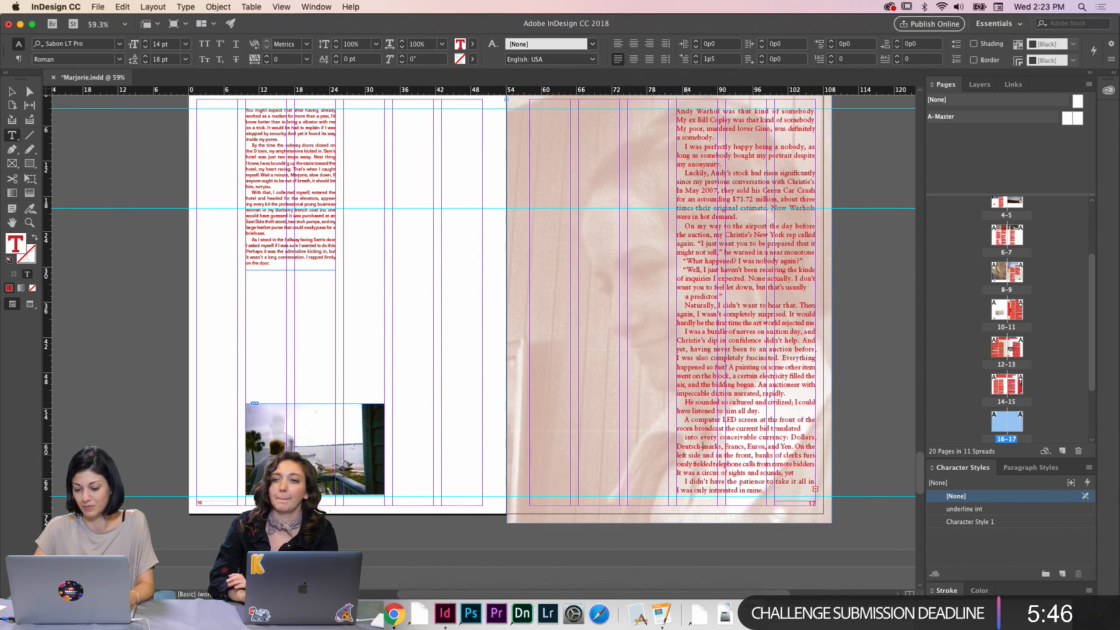
key(BackSpace)
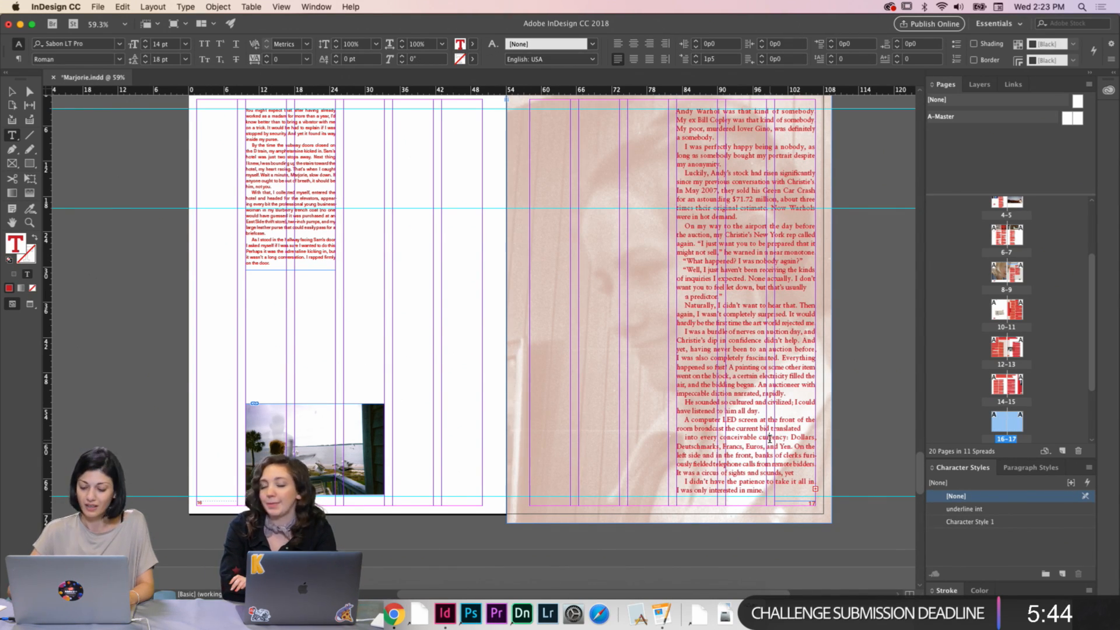
key(Escape)
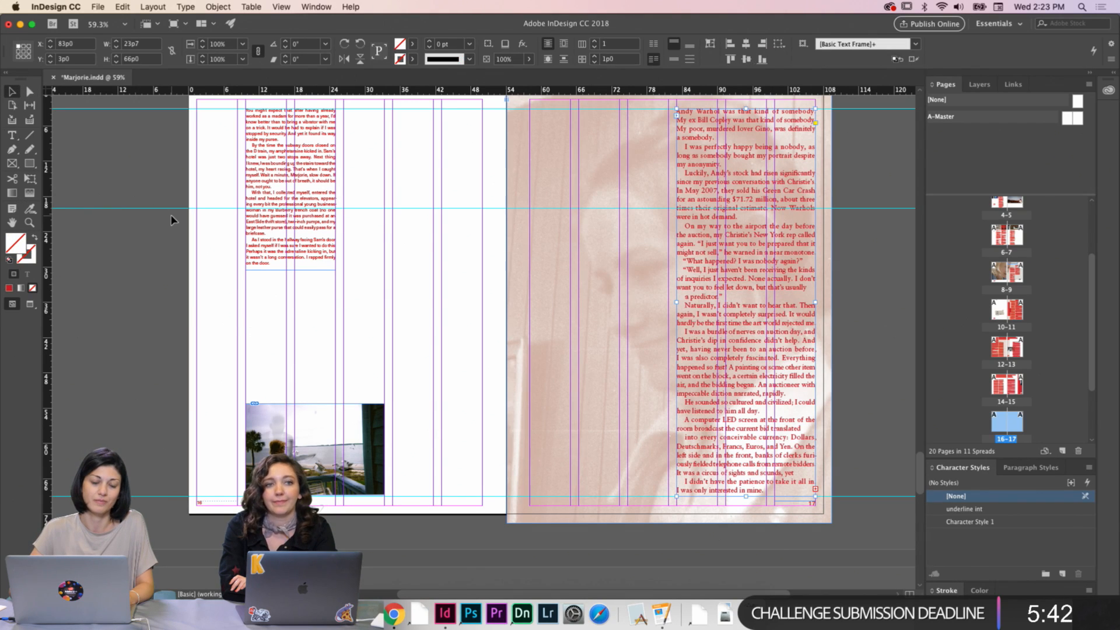
click(172, 220)
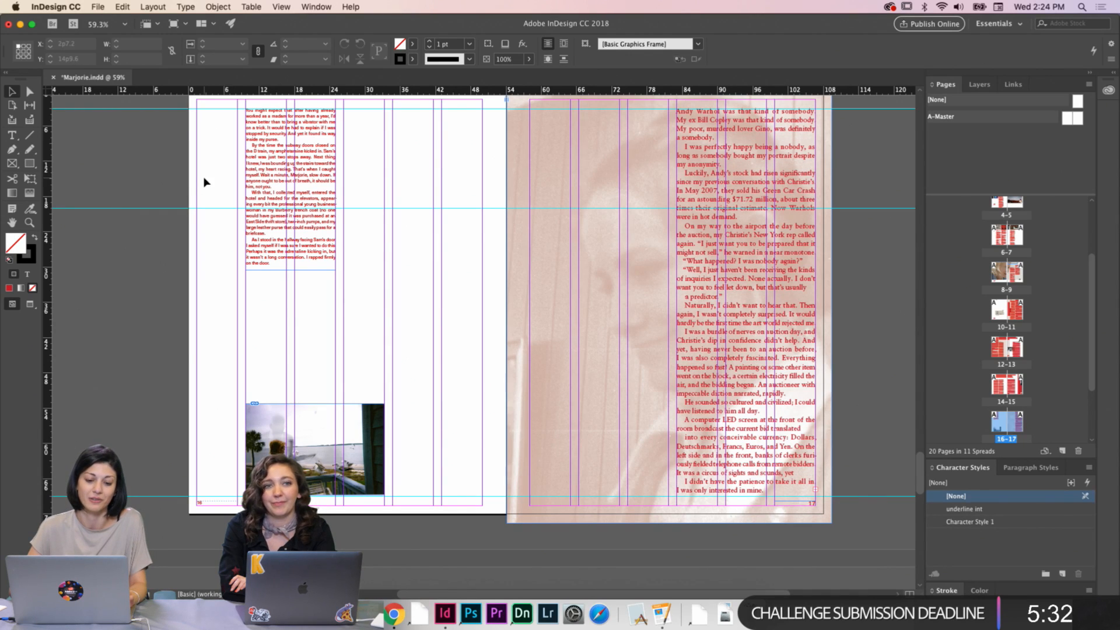
Trim page 16's text frame to a height of 26p6.876 by raising its lower edge to the last line
scroll(205, 183, up, 1)
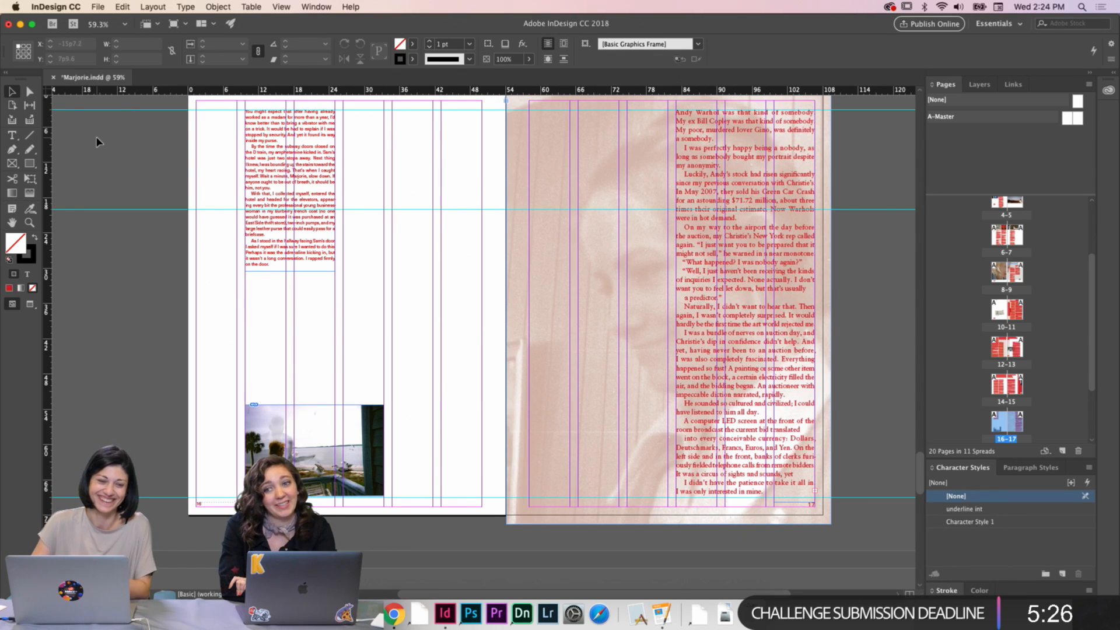
scroll(98, 141, down, 3)
scroll(98, 159, up, 3)
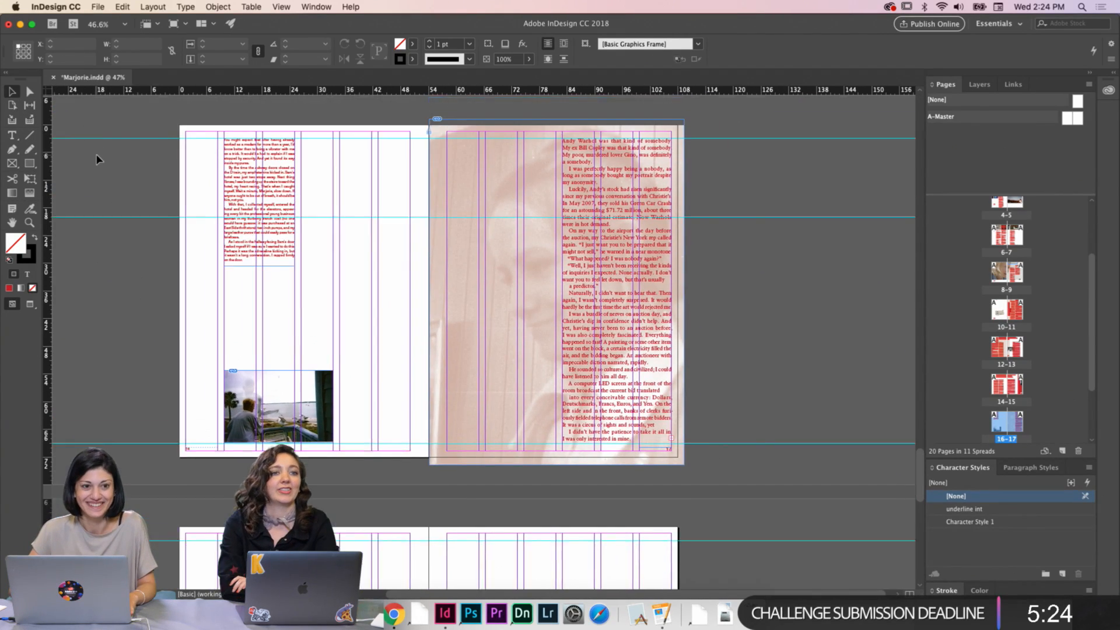
scroll(98, 159, up, 3)
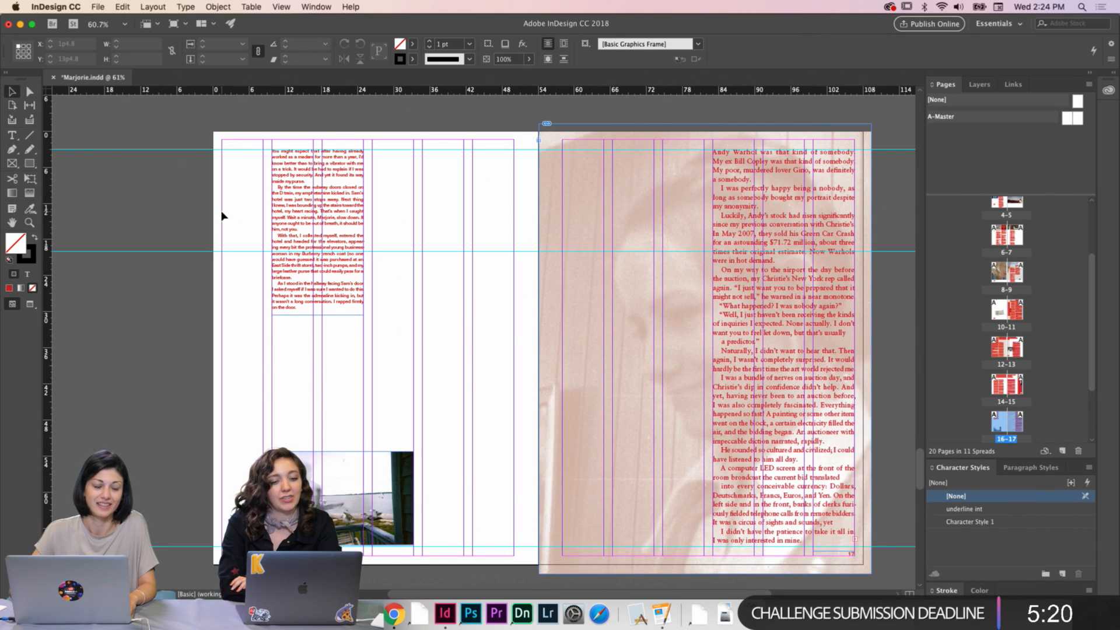
click(322, 310)
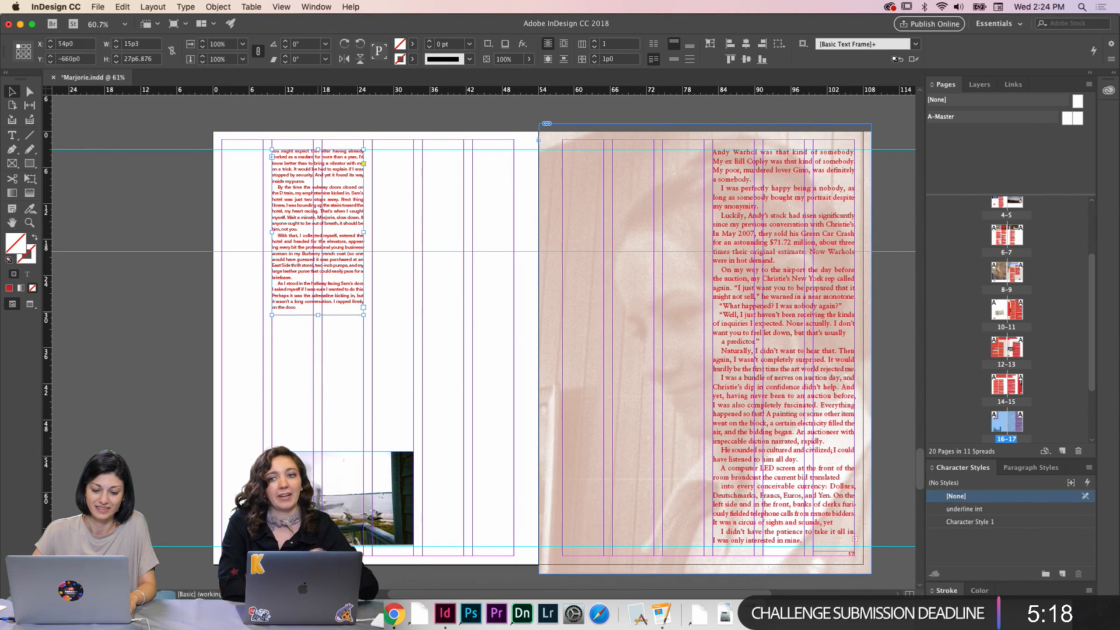
double_click(303, 310)
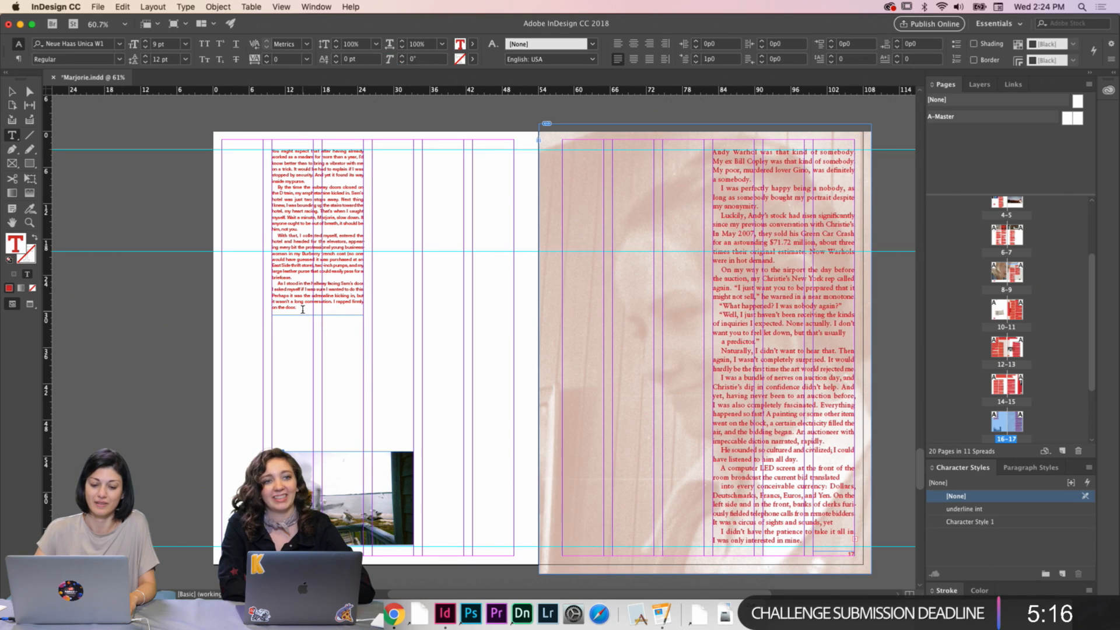
click(11, 94)
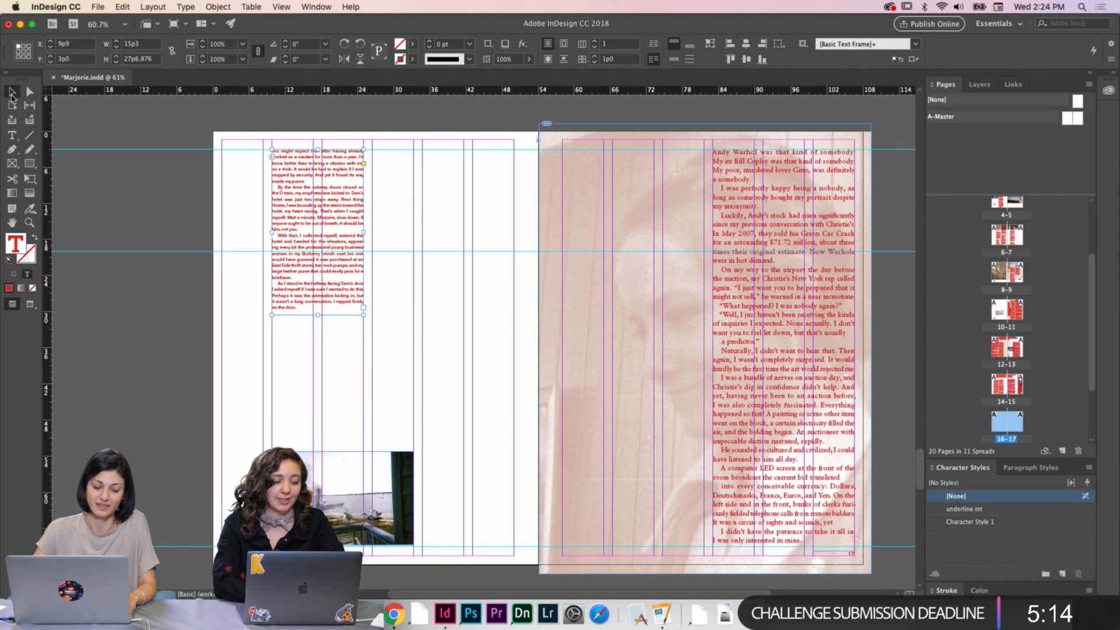
click(135, 219)
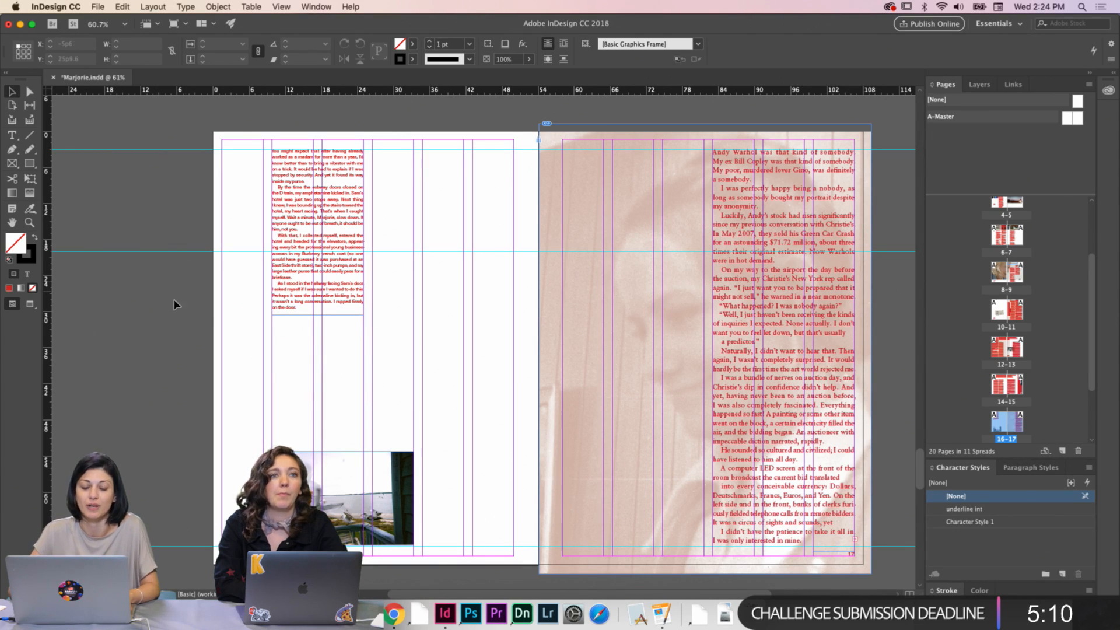
click(312, 310)
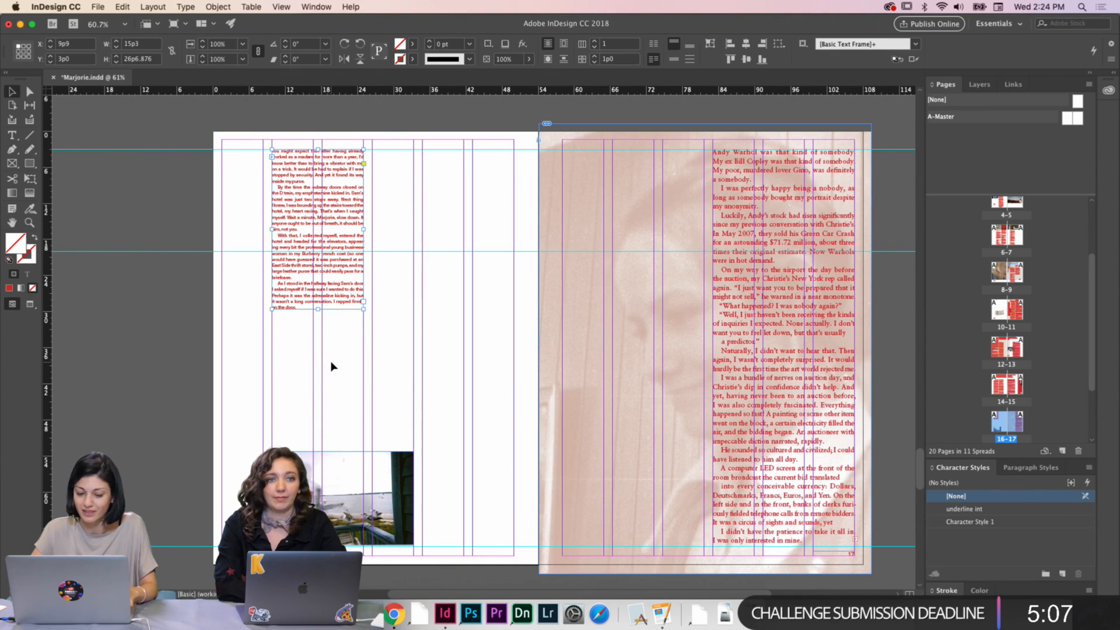
click(351, 367)
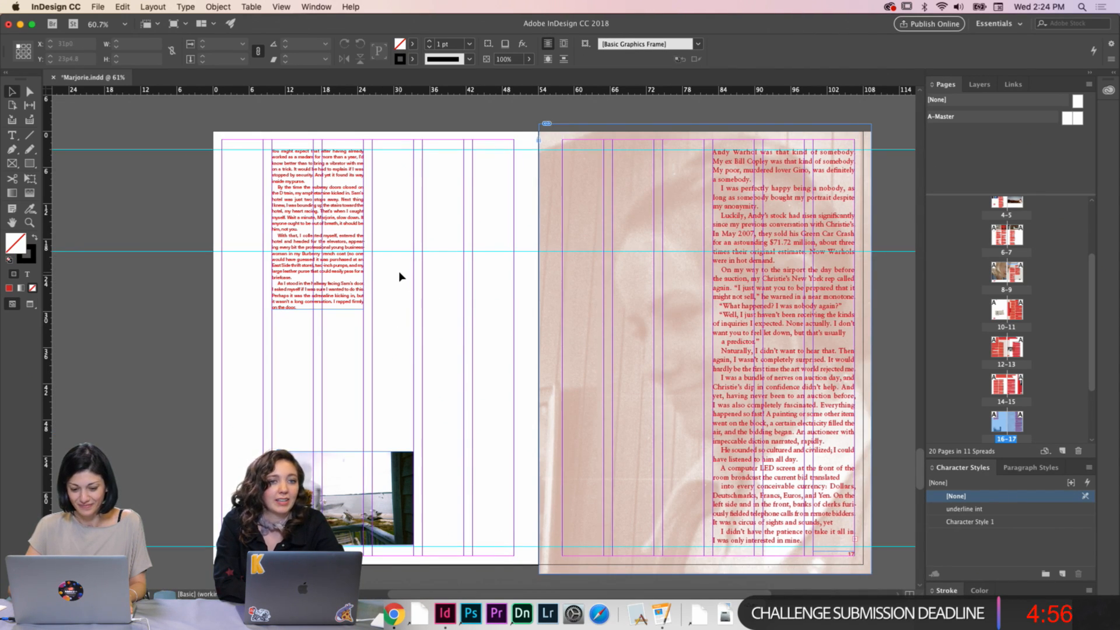
Examine the 16–17 spread, comparing the background portrait, text columns and photo, and check it in preview
scroll(399, 276, right, 5)
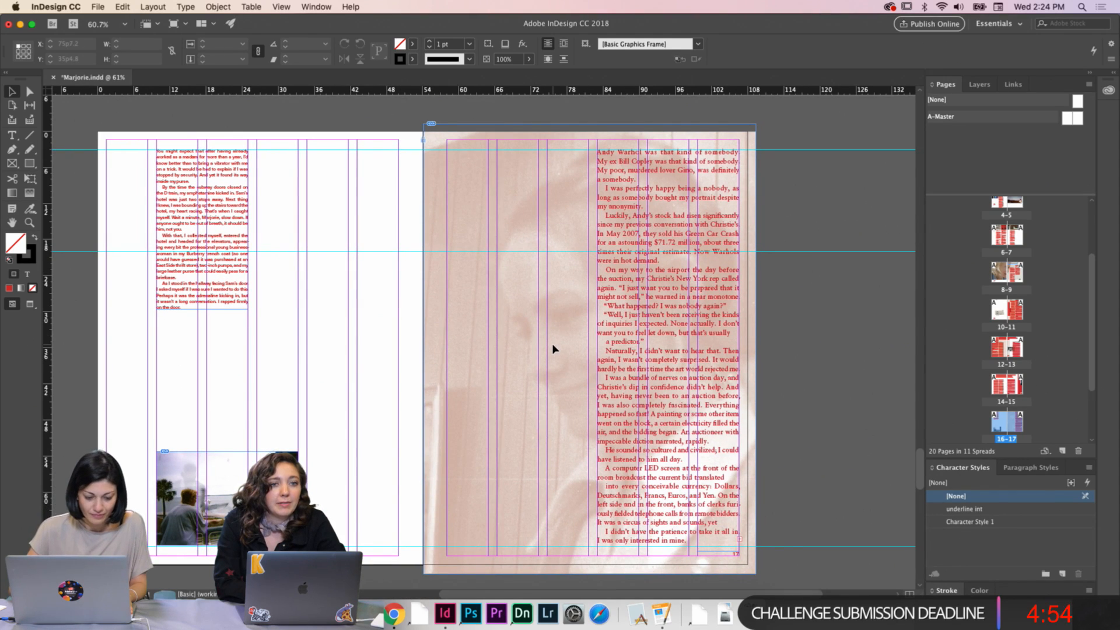
scroll(552, 345, right, 3)
scroll(553, 345, down, 1)
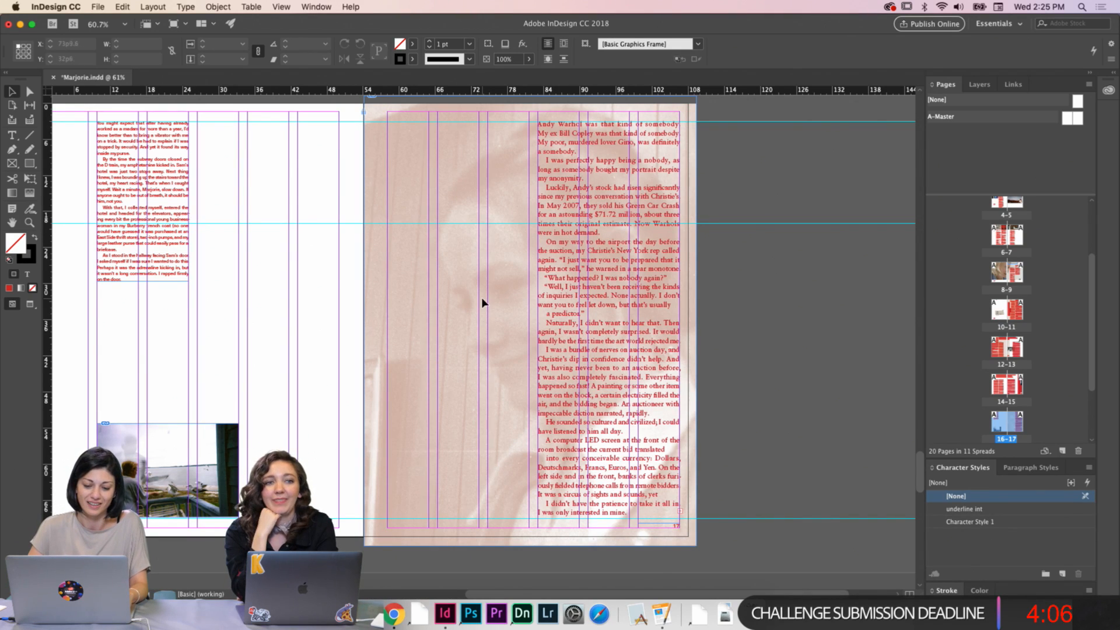
scroll(442, 222, up, 2)
scroll(442, 222, left, 1)
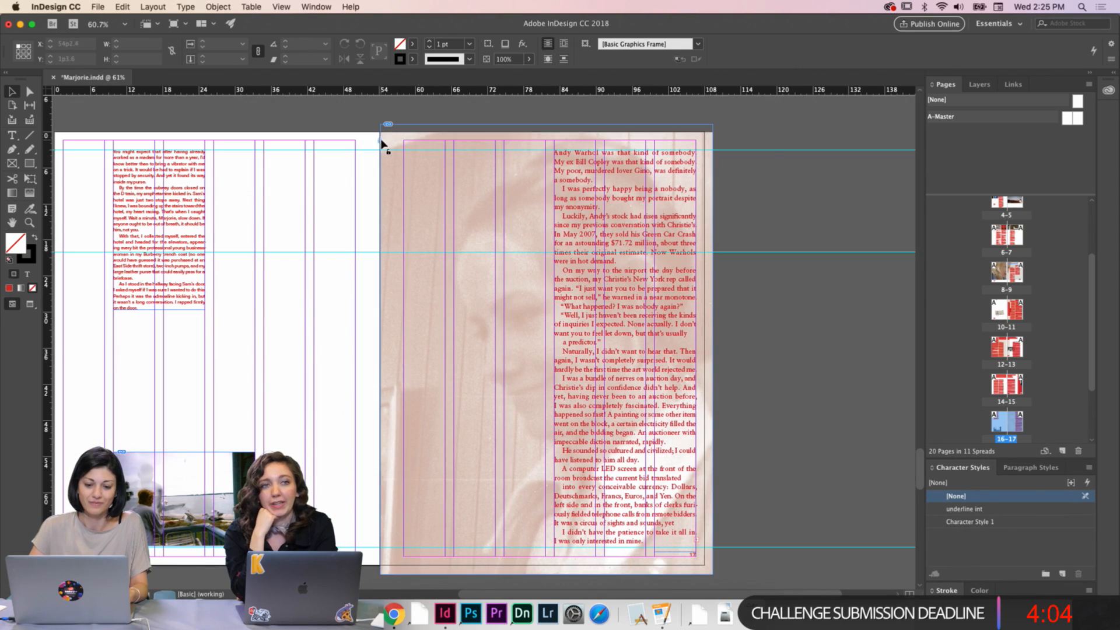
scroll(364, 126, down, 1)
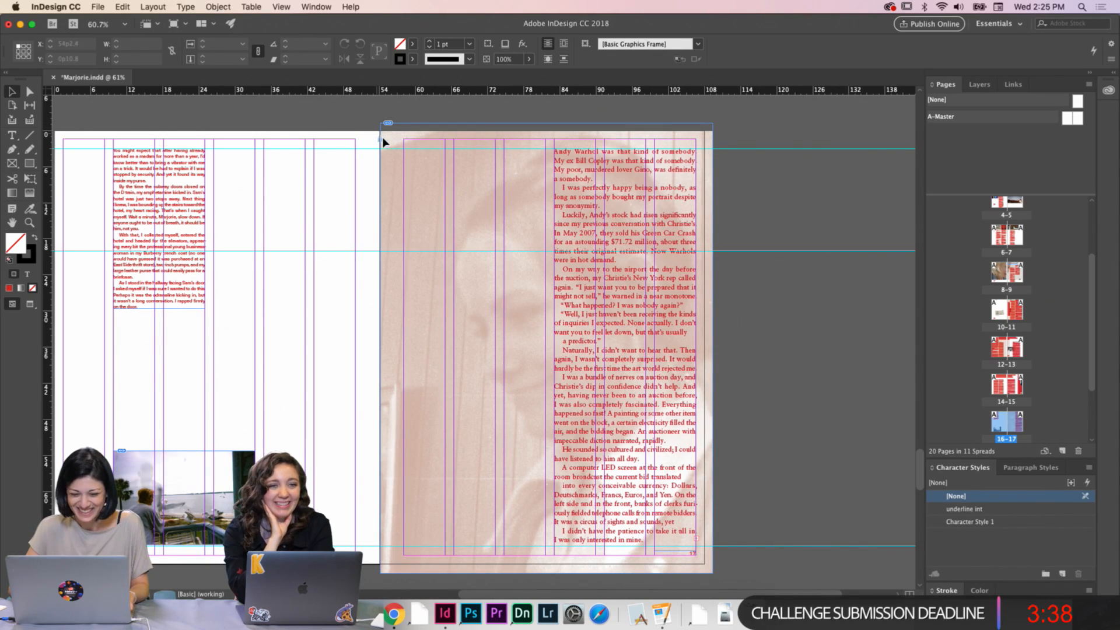
click(358, 121)
key(w)
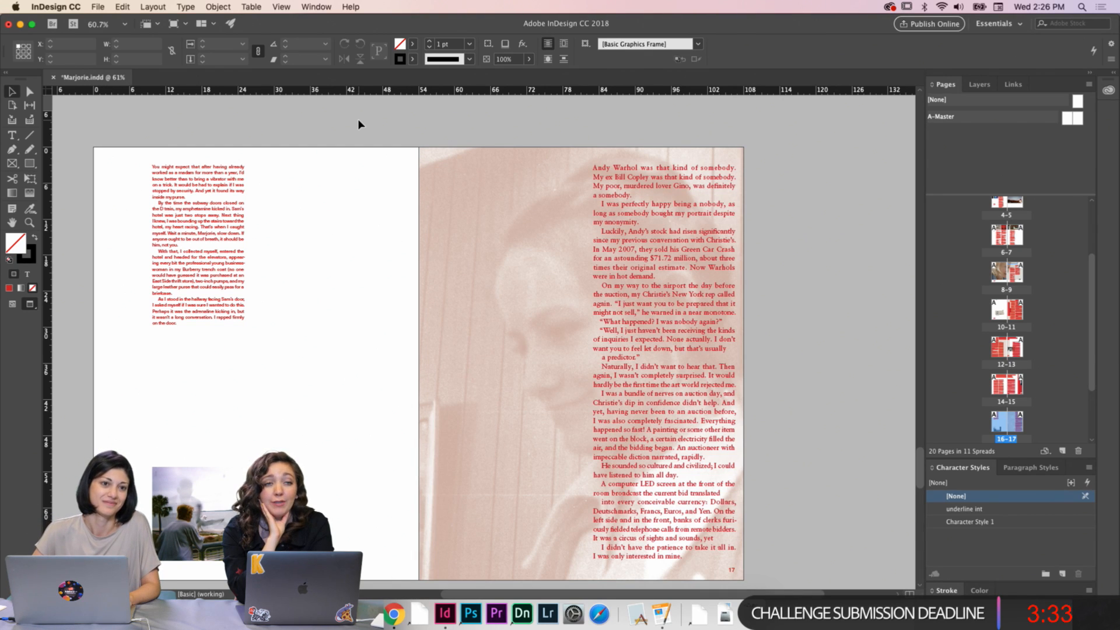
key(w)
Move the photo to page 16's outer margin, with its right edge aligned to the text column's right edge, and preview it
scroll(355, 159, down, 4)
scroll(355, 159, right, 1)
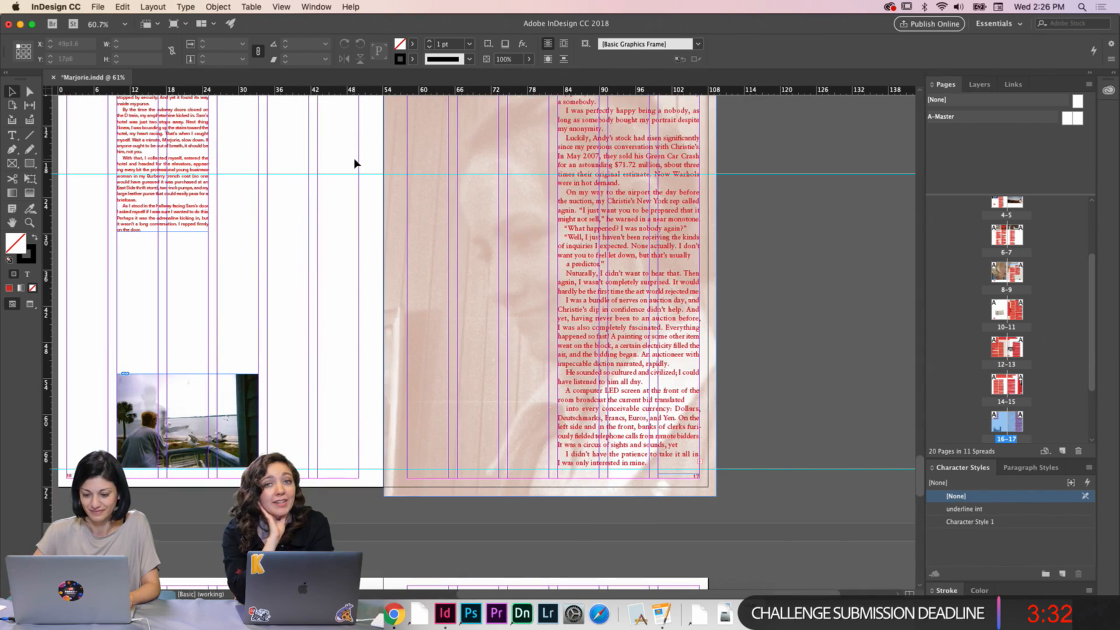
scroll(354, 163, down, 1)
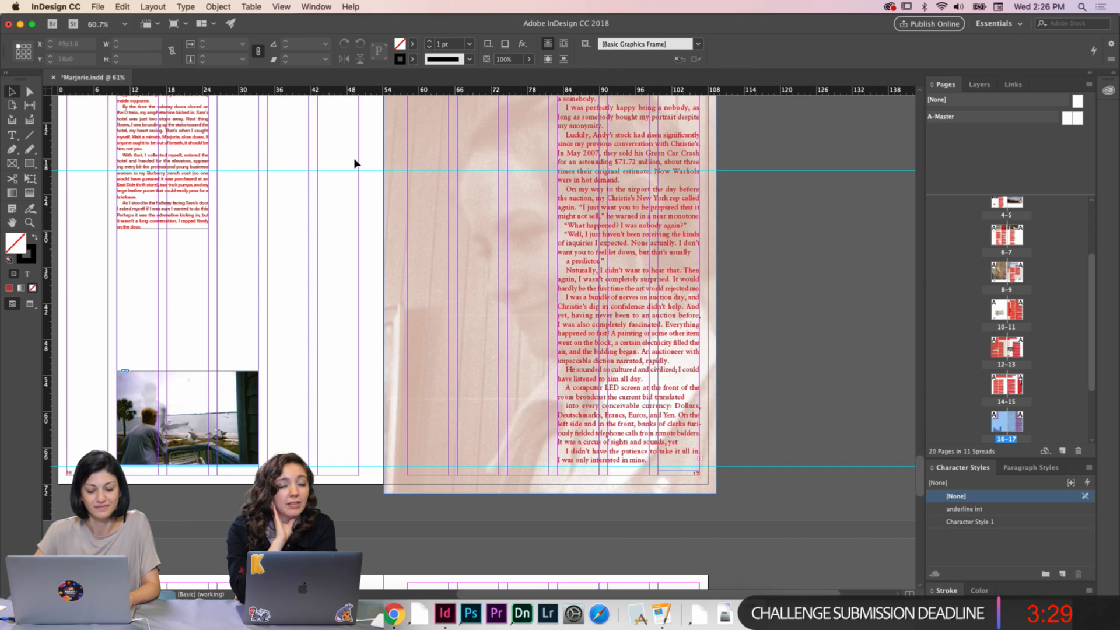
scroll(380, 220, down, 3)
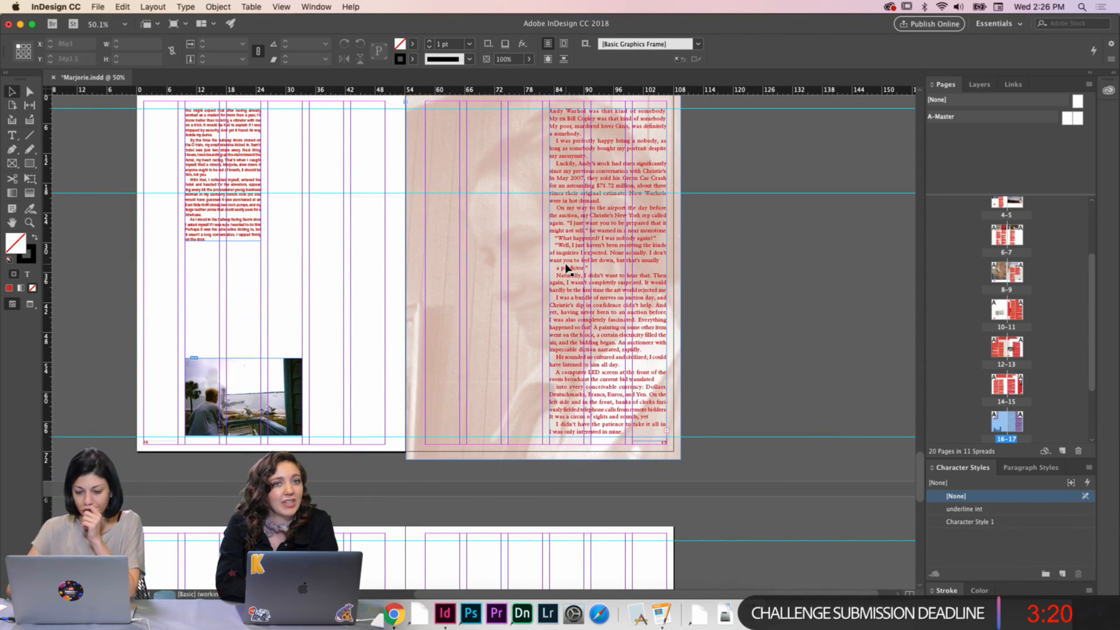
click(260, 384)
drag(260, 384, 246, 387)
click(233, 328)
key(w)
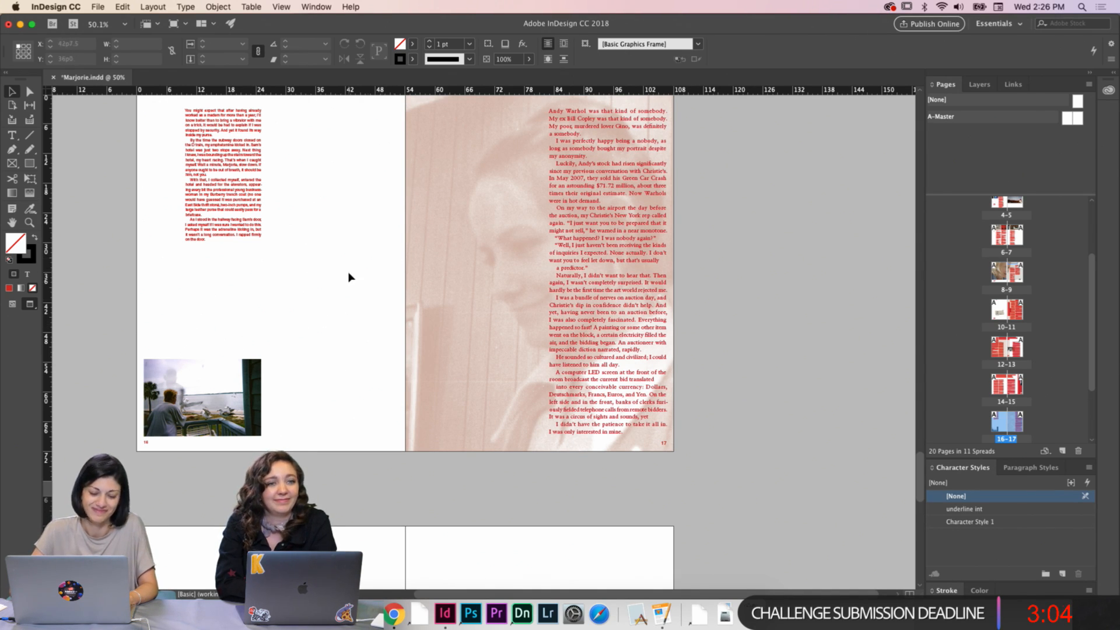
key(w)
Copy the running footer with the story title from beneath the text on page 12
scroll(323, 340, down, 1)
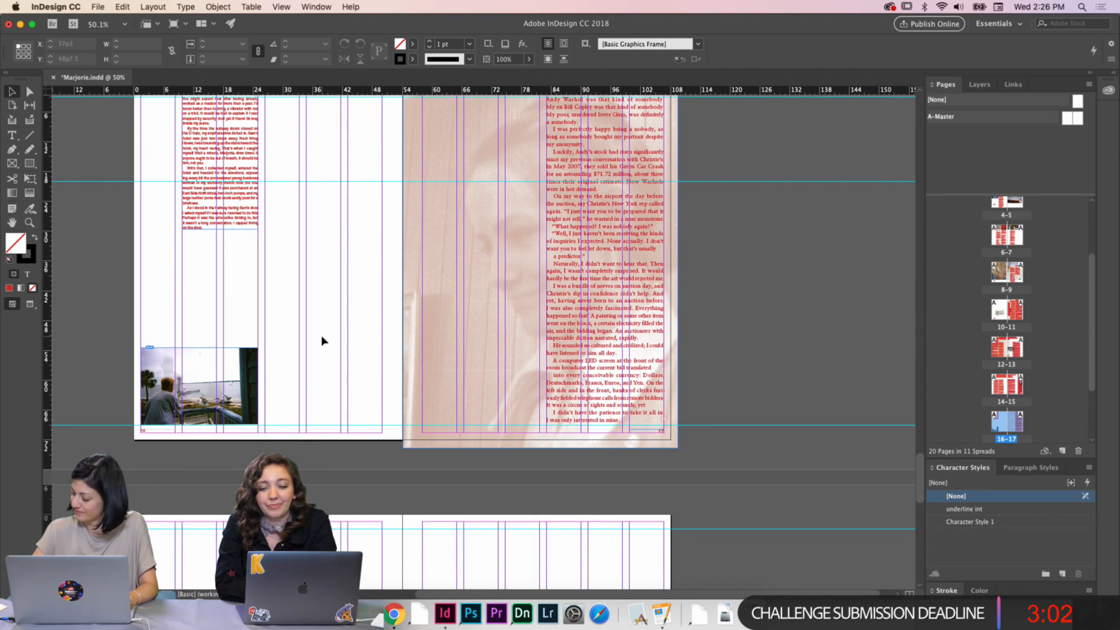
scroll(322, 340, up, 5)
click(277, 219)
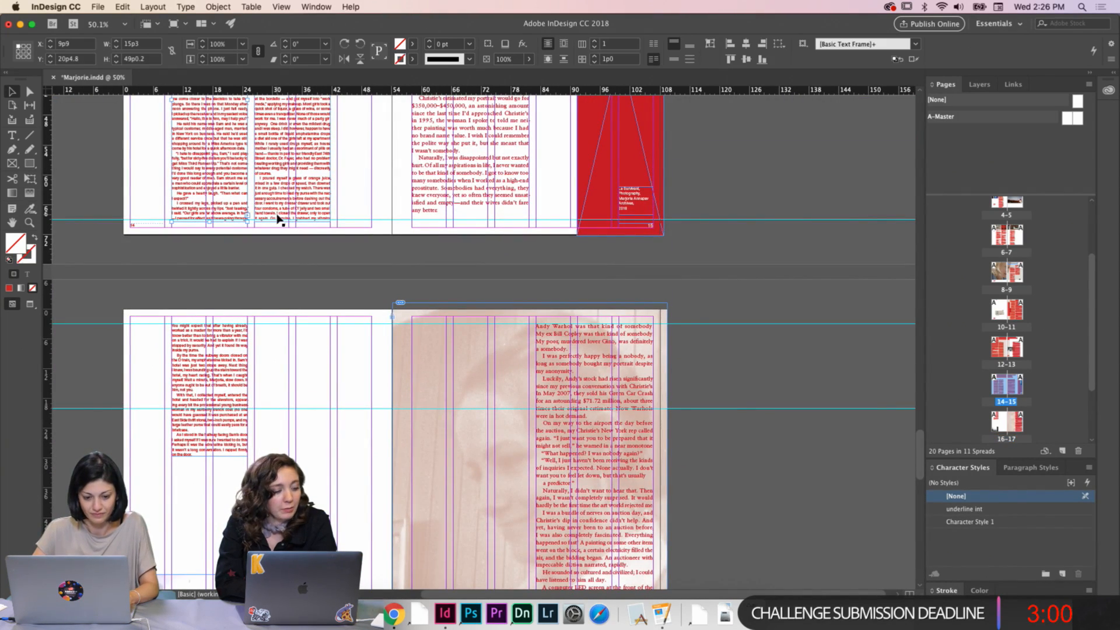
scroll(276, 220, up, 5)
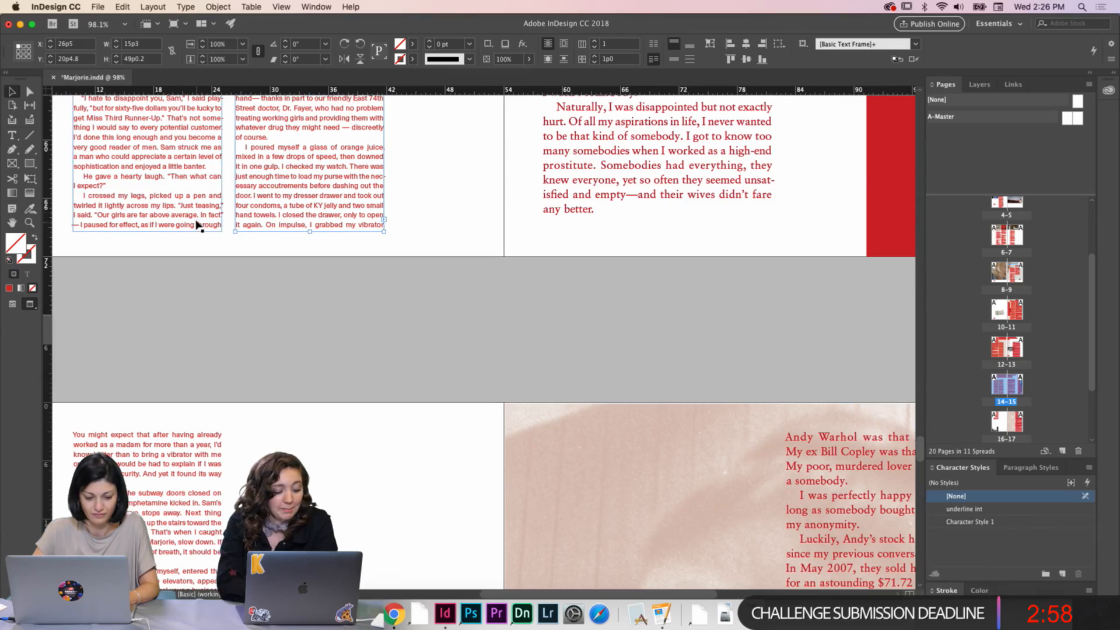
scroll(251, 245, up, 10)
scroll(252, 248, up, 15)
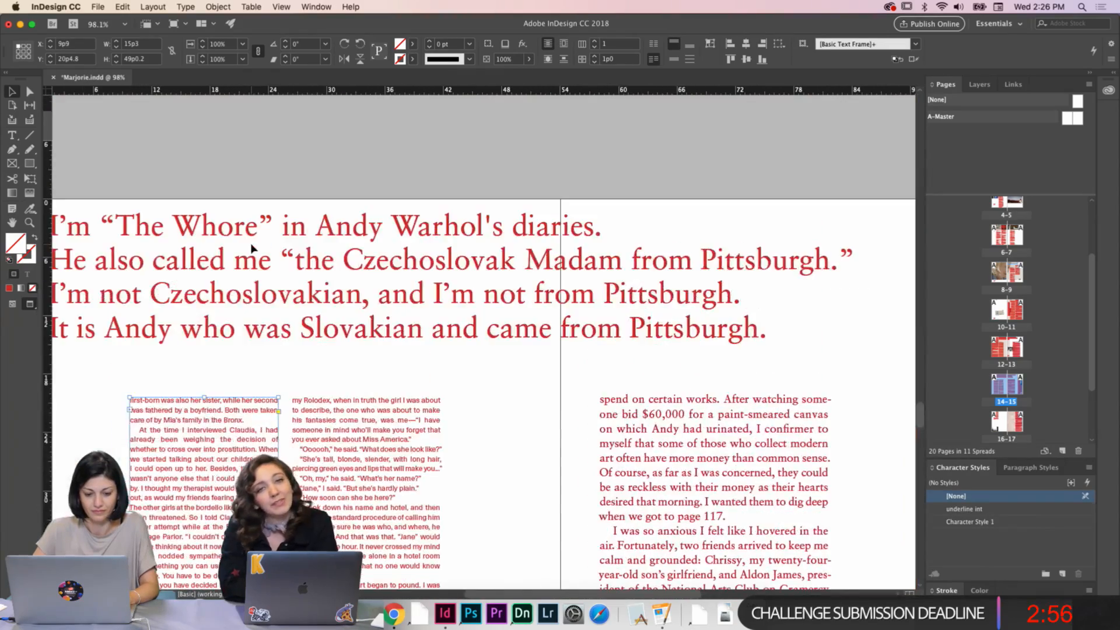
click(293, 340)
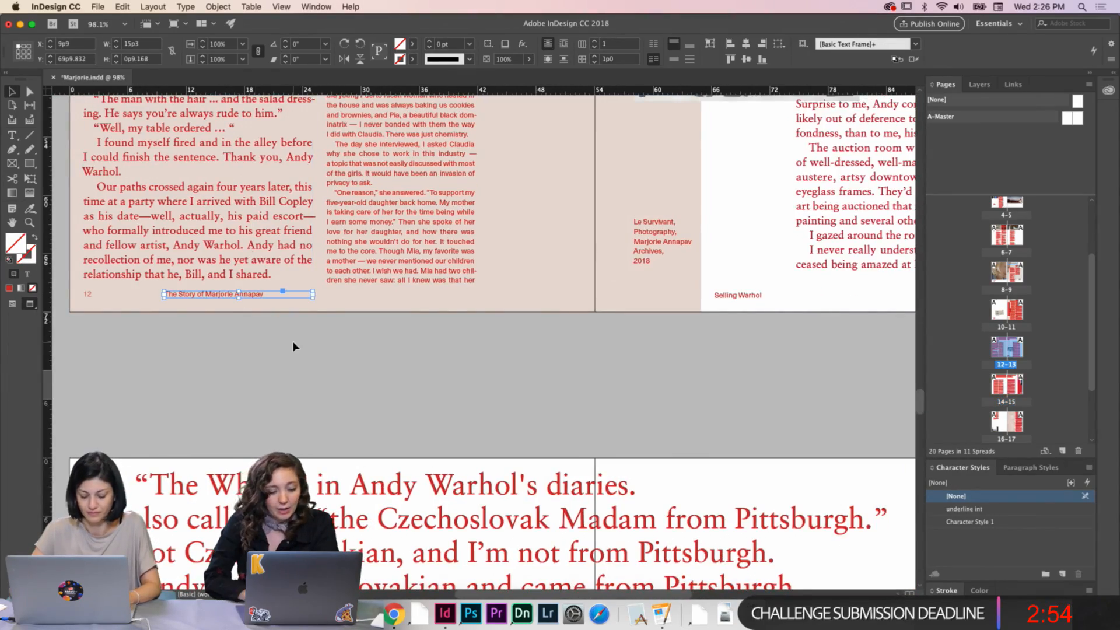
Paste the copied running footer in place on pages 14 and 16
scroll(293, 340, down, 15)
right_click(498, 237)
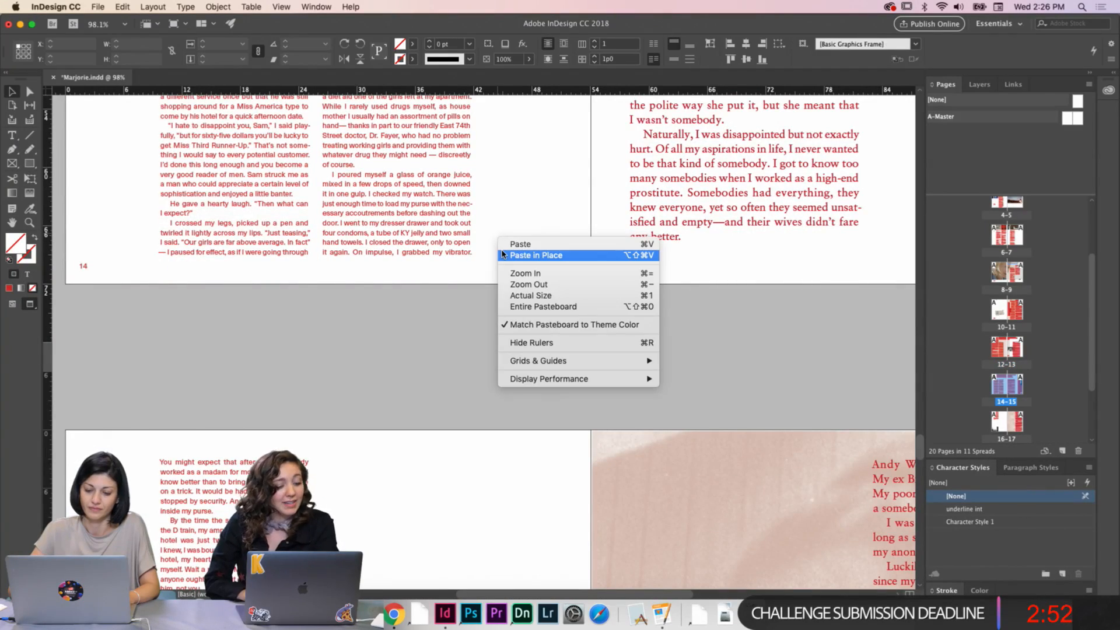
key(Escape)
scroll(468, 358, down, 10)
right_click(469, 357)
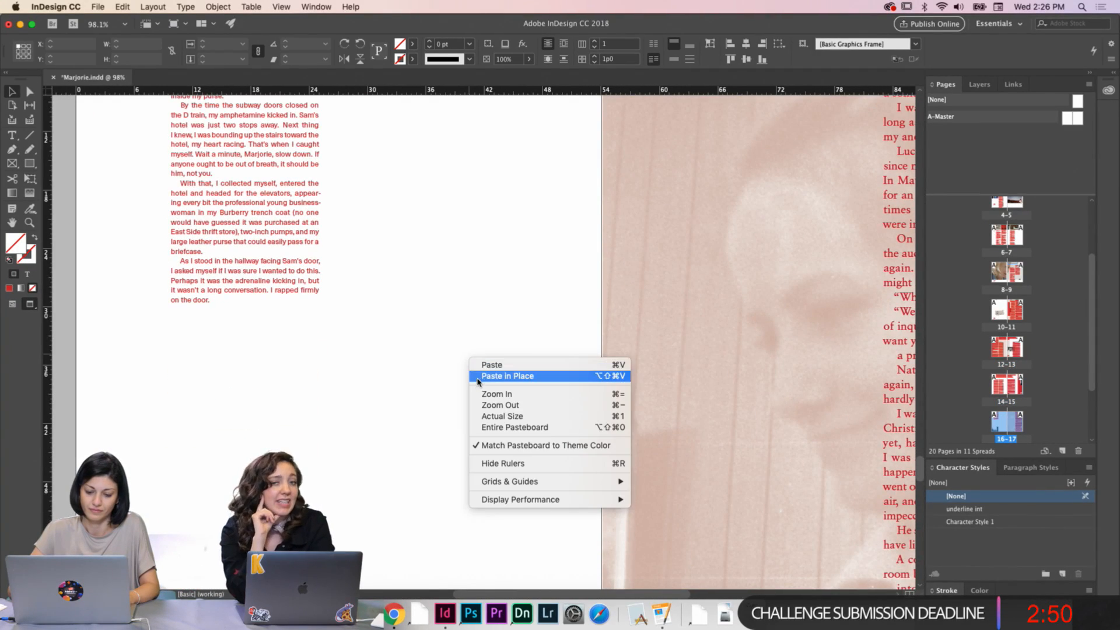
key(Escape)
Shorten page 14's two text columns by one line from below so they clear the running footer
scroll(444, 286, up, 10)
click(444, 287)
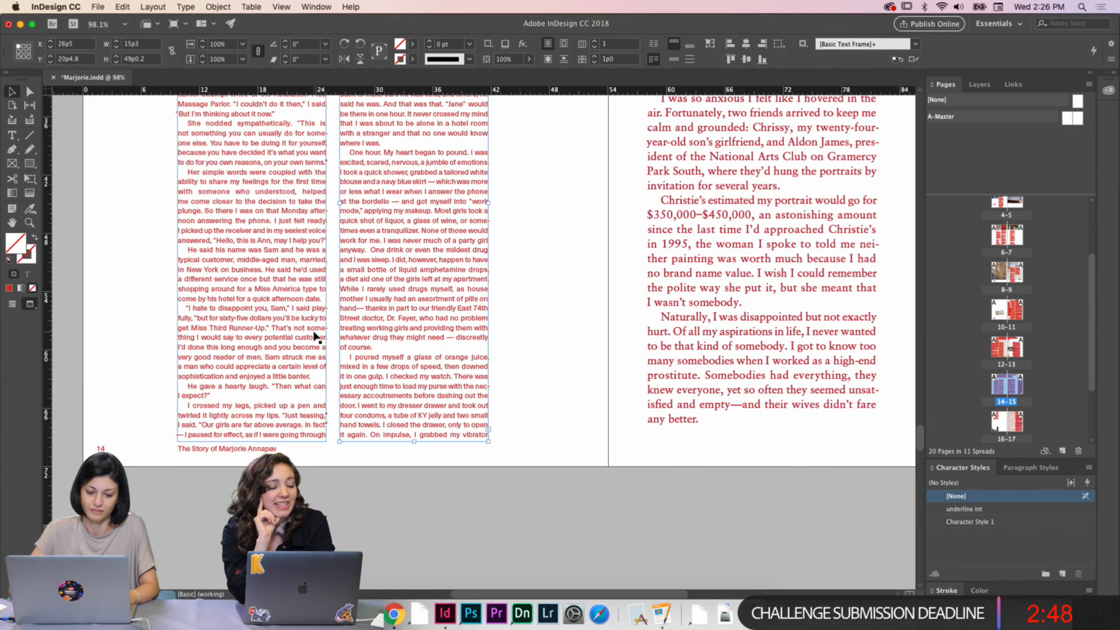
key(w)
drag(335, 442, 335, 436)
click(340, 458)
key(w)
Move the large story text frame from page 17 to page 16, beside the narrow column, and preview the spread
scroll(340, 458, down, 1)
scroll(339, 454, down, 3)
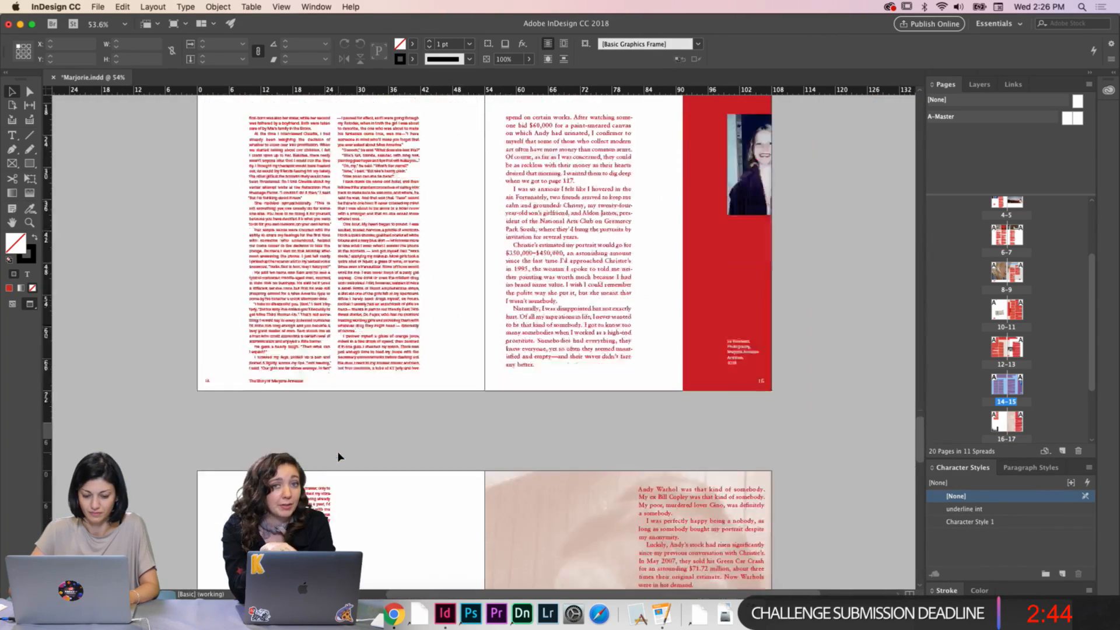
scroll(339, 454, down, 10)
scroll(337, 450, up, 3)
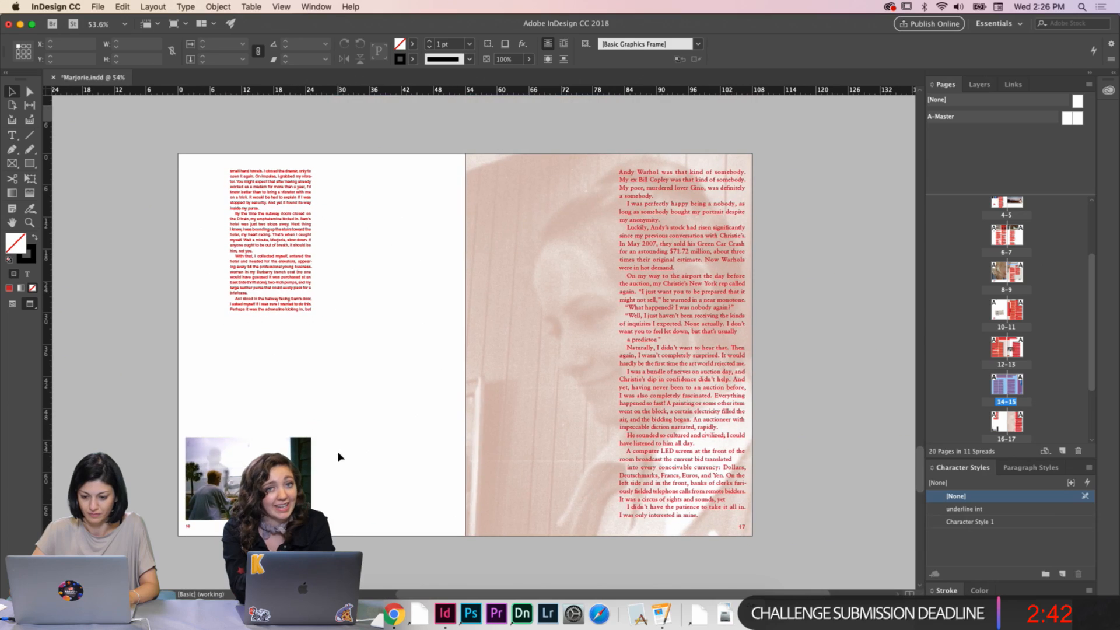
click(637, 443)
key(w)
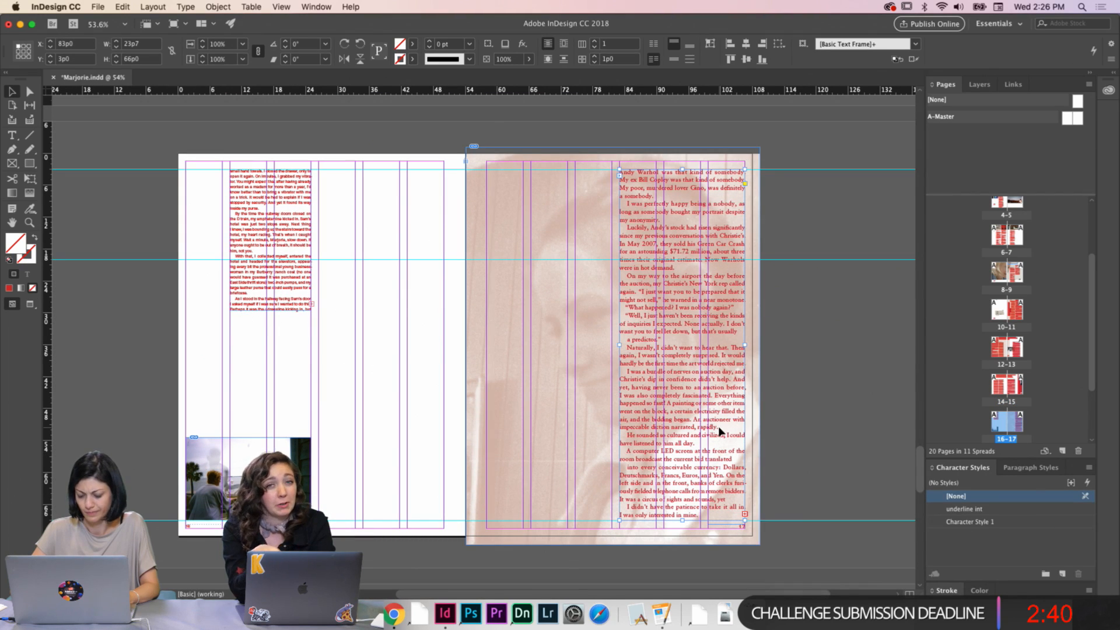
drag(719, 429, 417, 424)
click(496, 401)
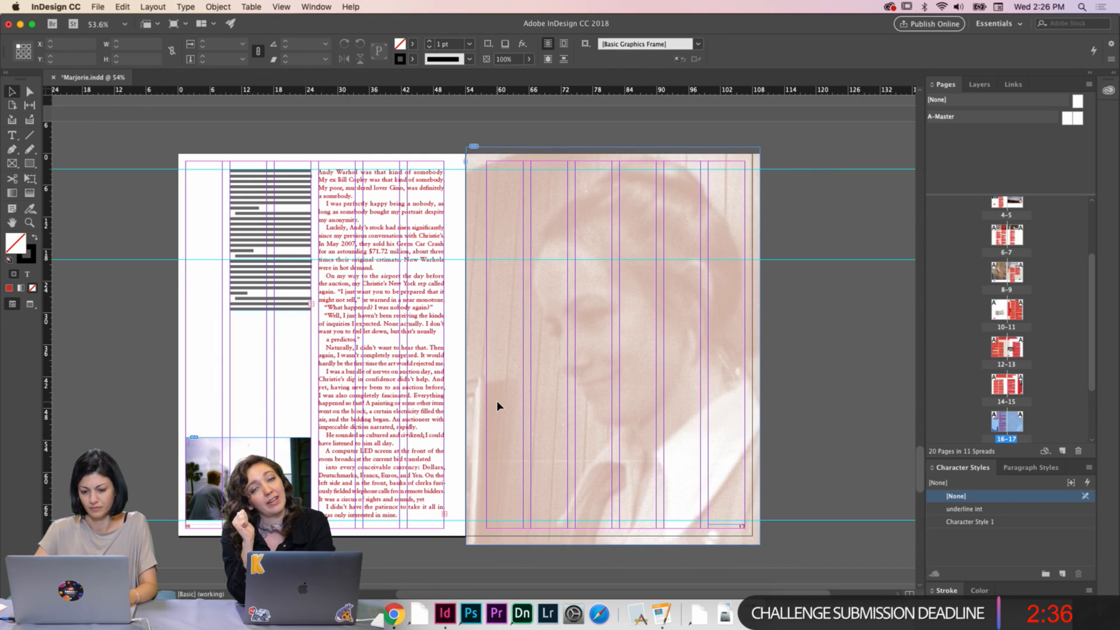
key(w)
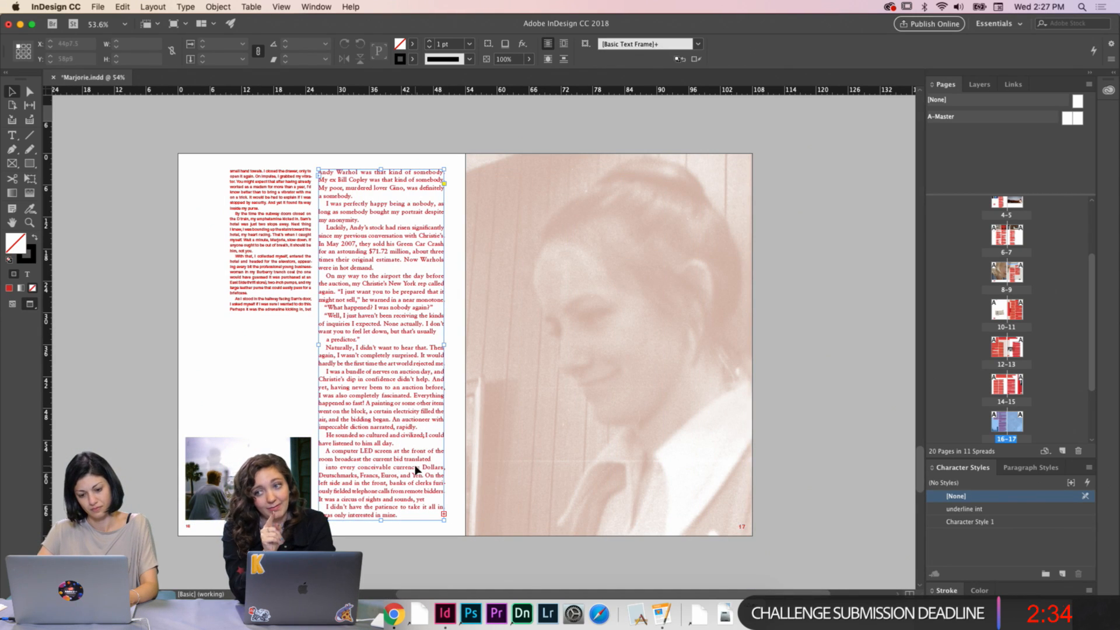
Lower the top edge of page 16's large text frame to the 20p0 guide, giving a height of 49p0
click(417, 470)
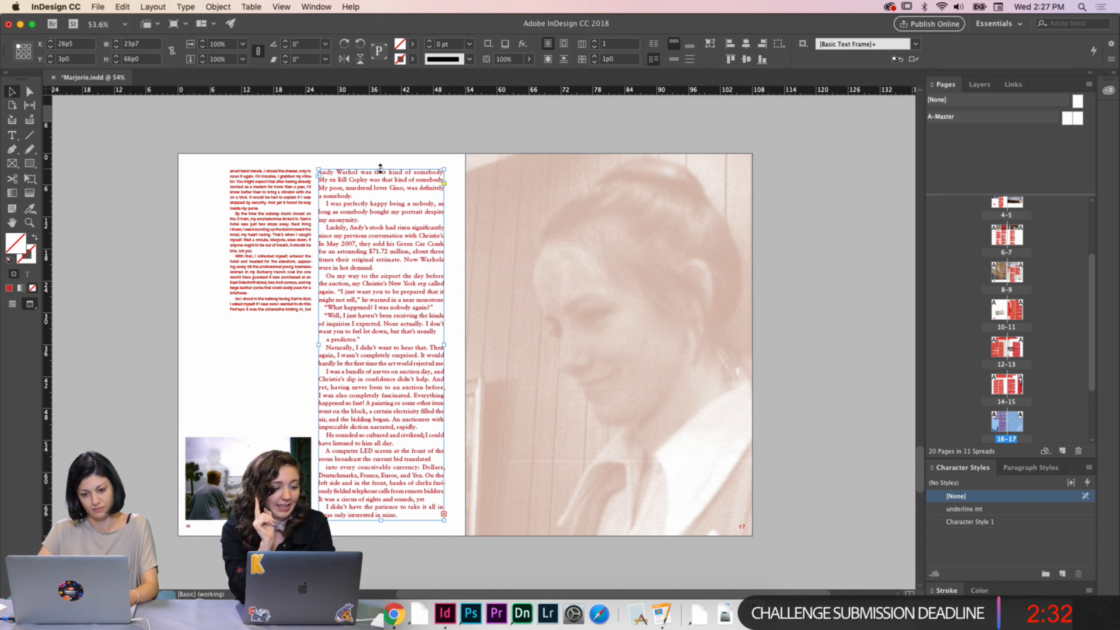
key(w)
drag(381, 169, 376, 261)
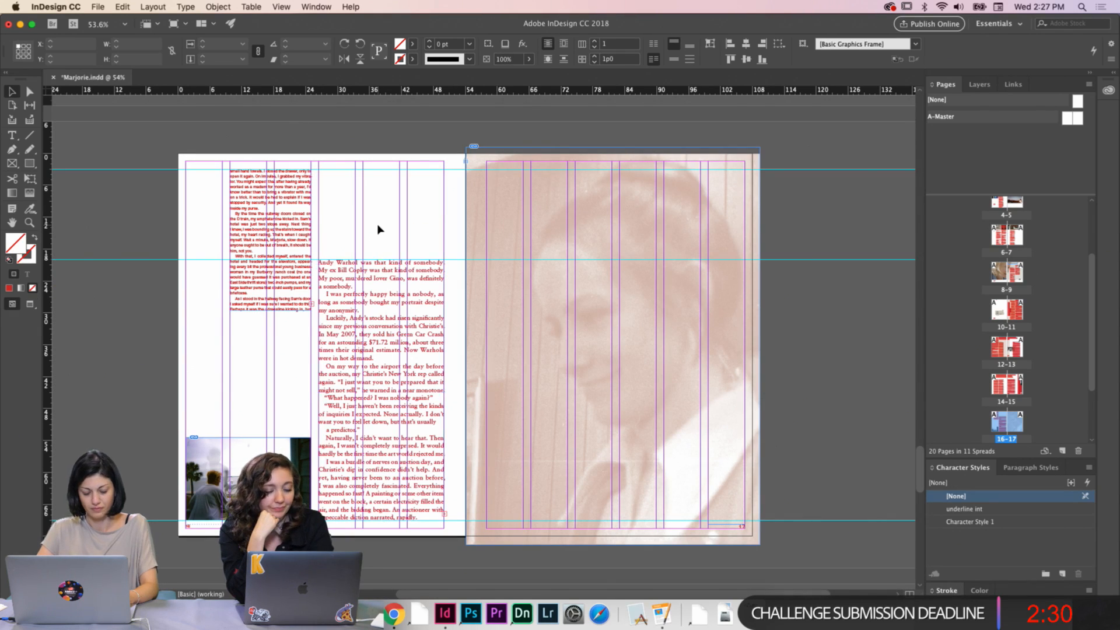
click(378, 228)
key(w)
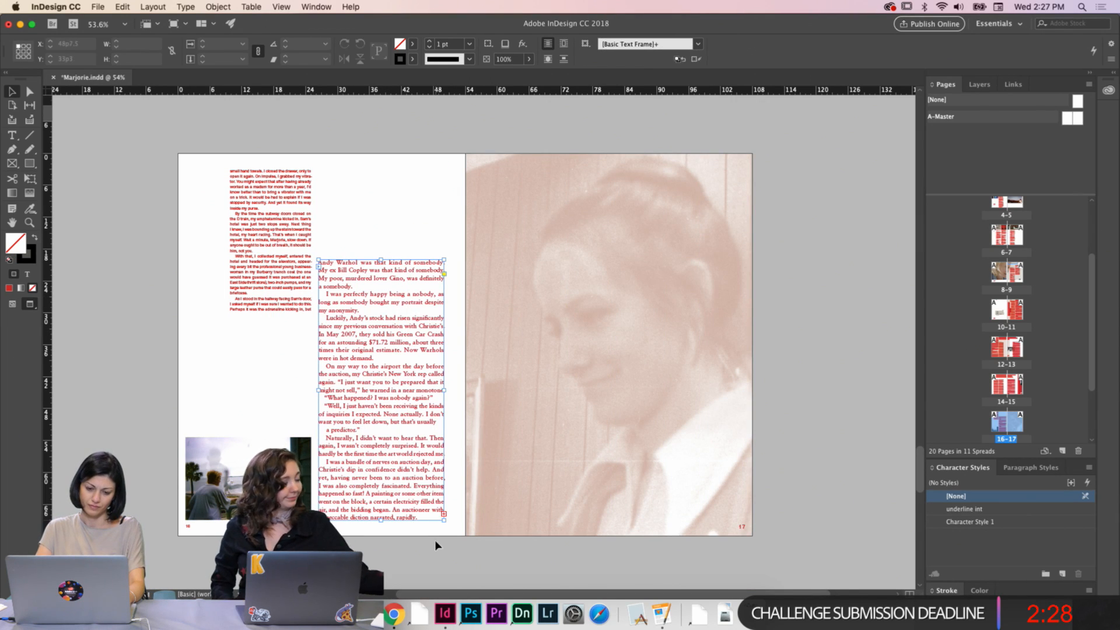
Flow the overset text from page 16's large frame into a new full-height frame along page 17's outer columns
click(443, 514)
key(w)
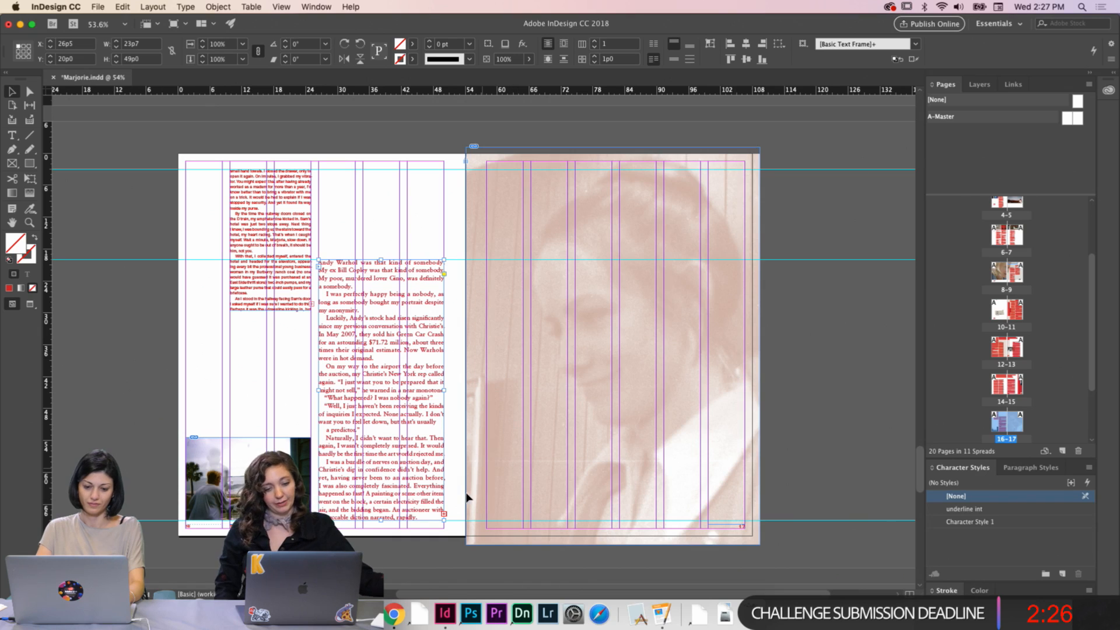
click(445, 514)
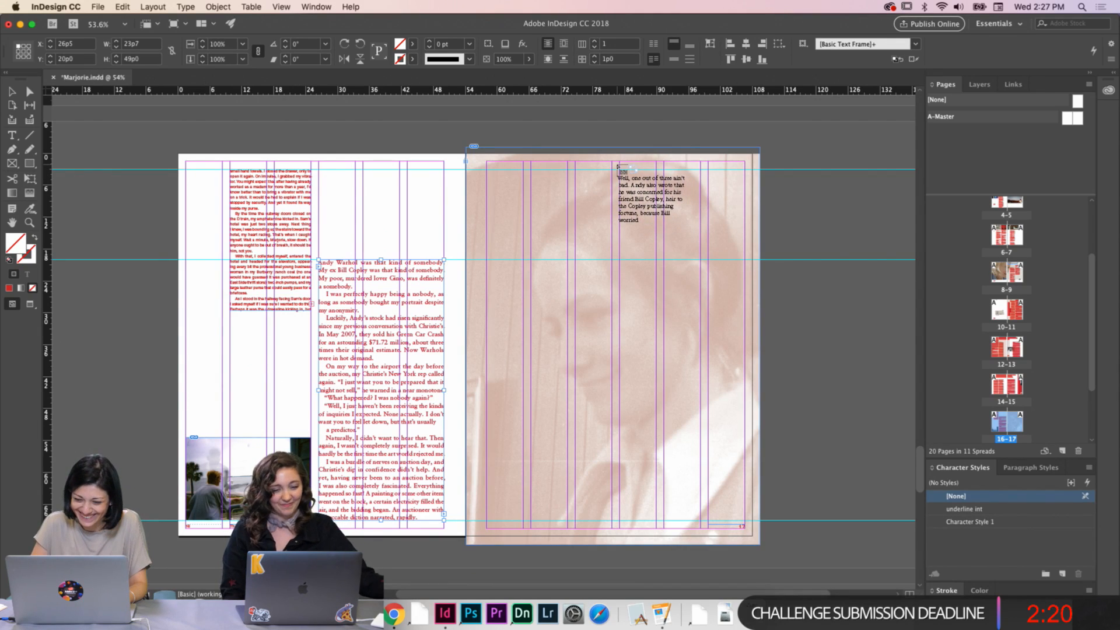
drag(620, 165, 668, 523)
key(w)
click(839, 383)
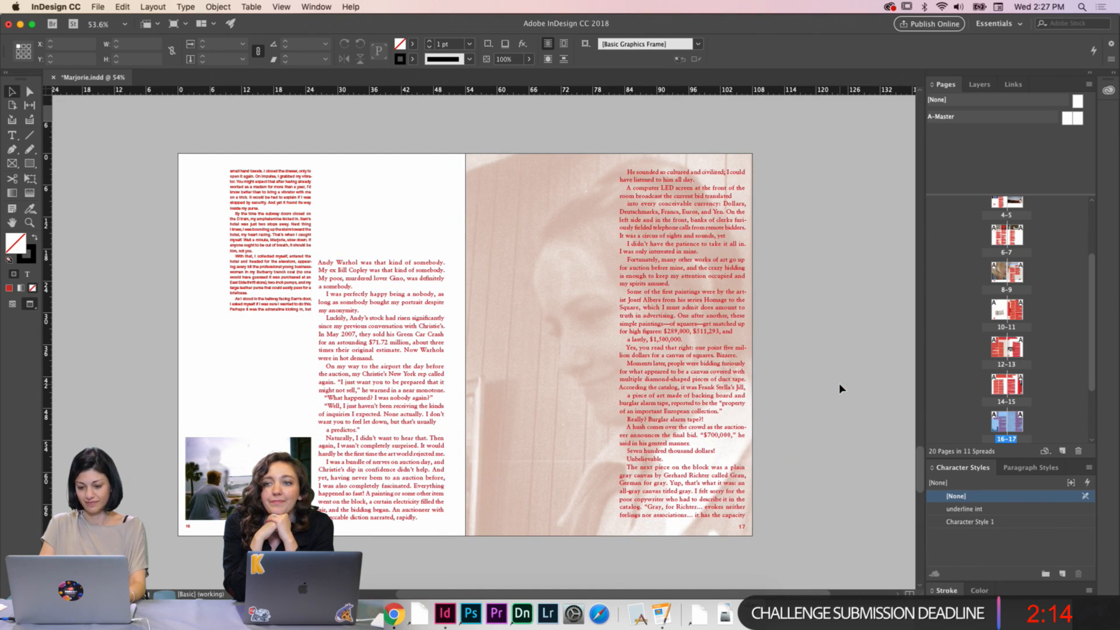
key(w)
key(w)
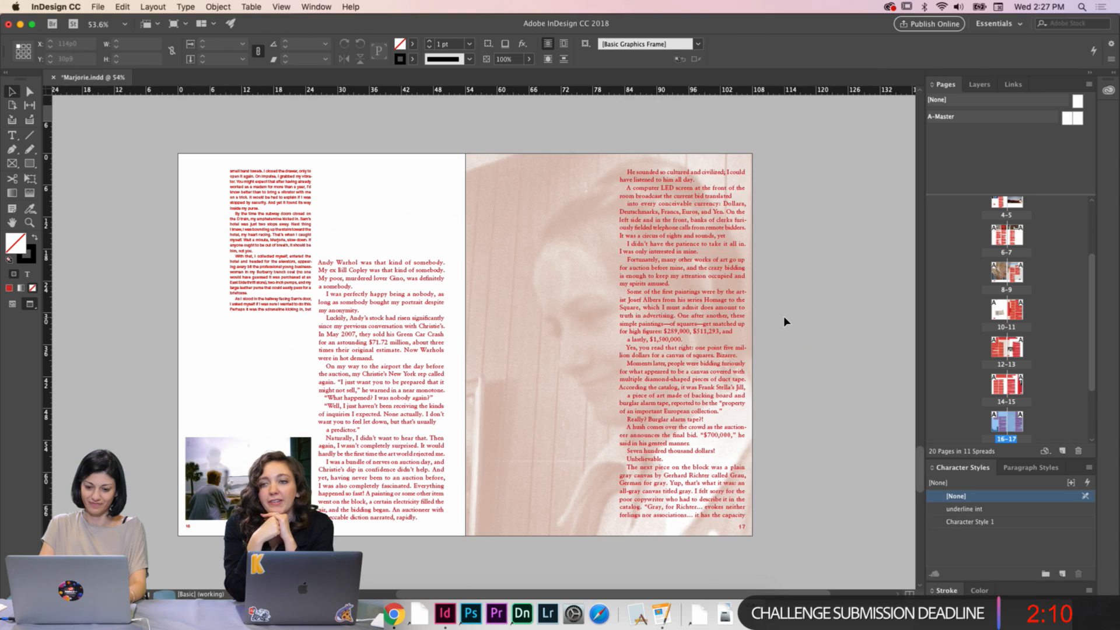
Examine how page 17's text overlaps the background portrait, both close up and across the whole spread
scroll(783, 316, up, 5)
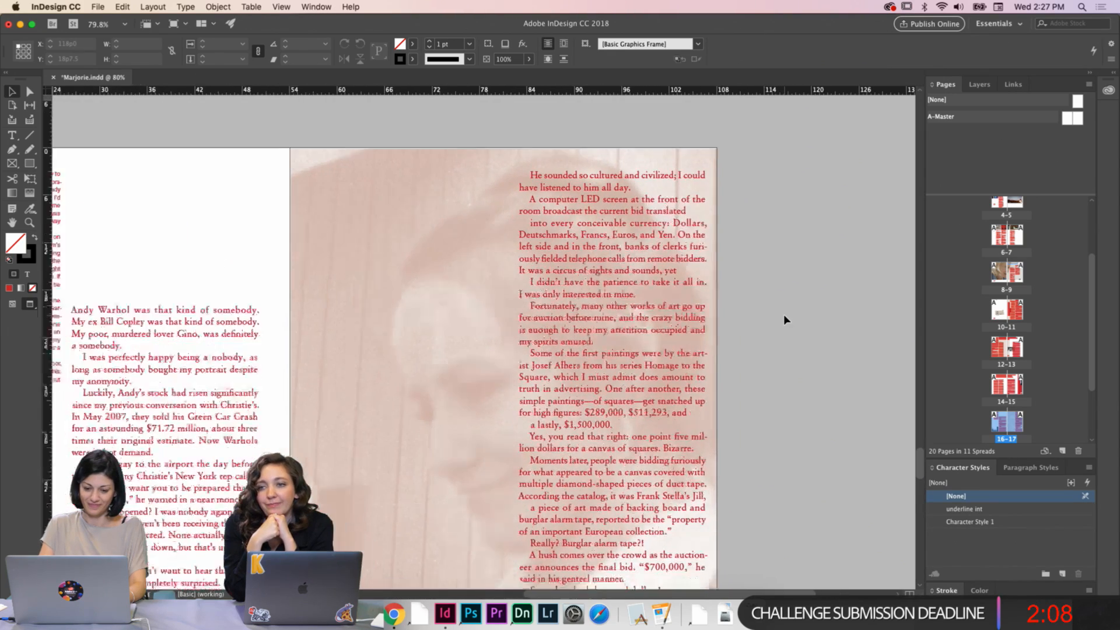
scroll(783, 314, down, 2)
scroll(783, 313, left, 1)
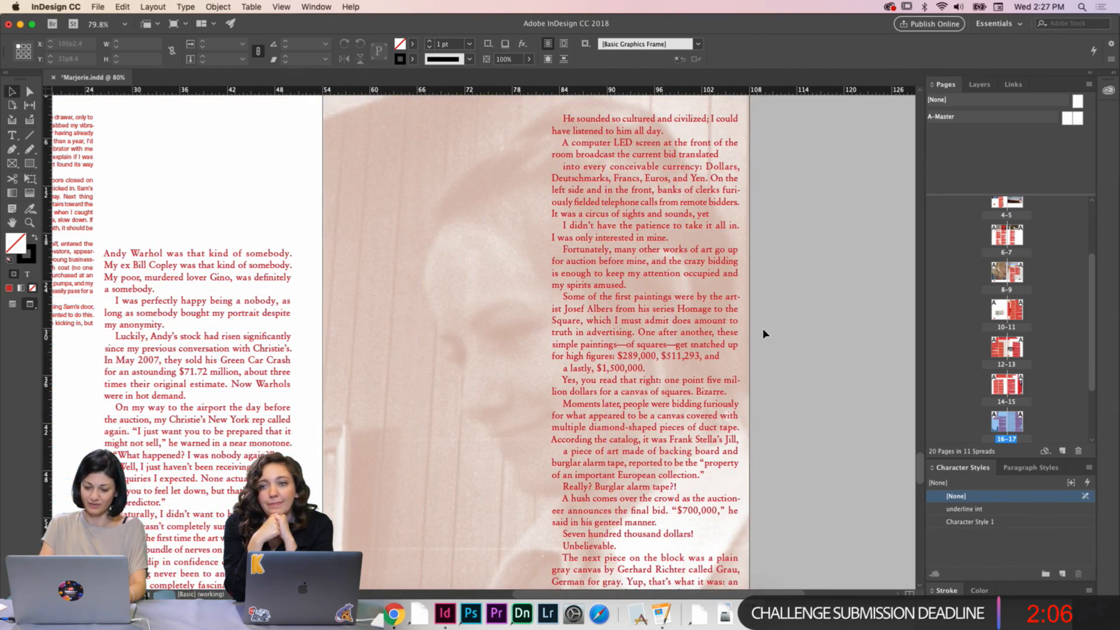
scroll(764, 330, down, 4)
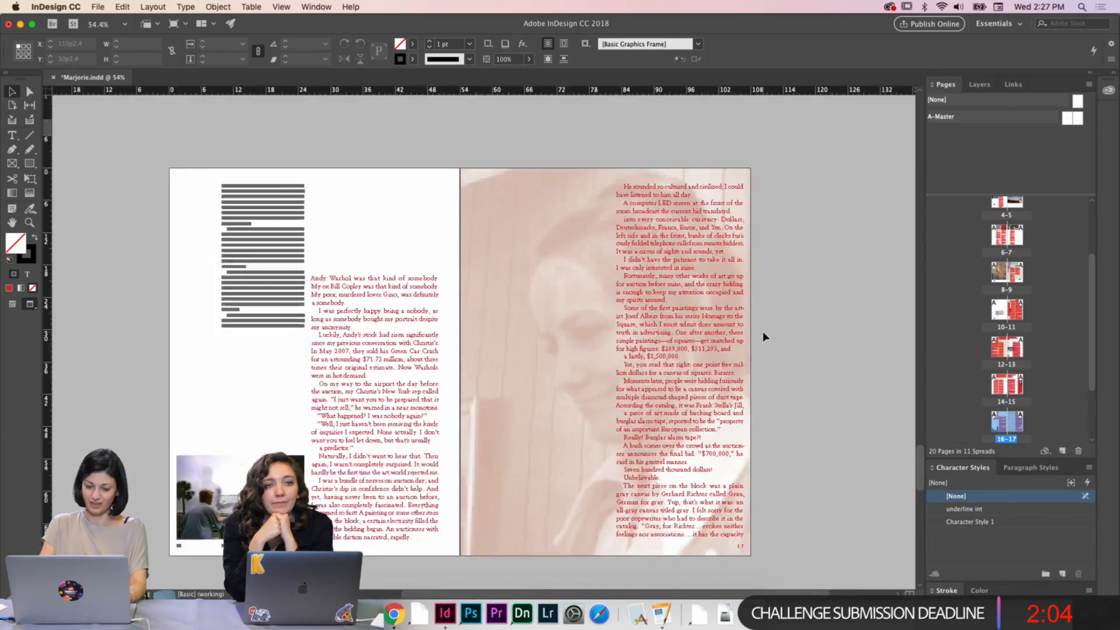
scroll(764, 336, up, 4)
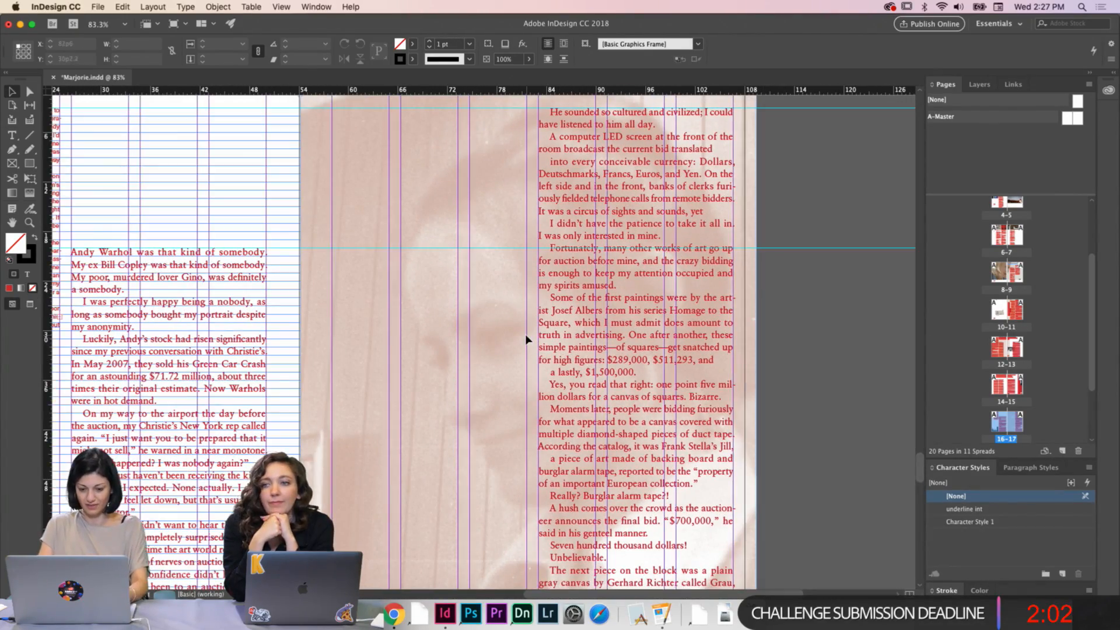
scroll(514, 330, down, 3)
key(w)
Nudge the portrait image leftward inside its frame on page 17 and preview the spread
click(424, 210)
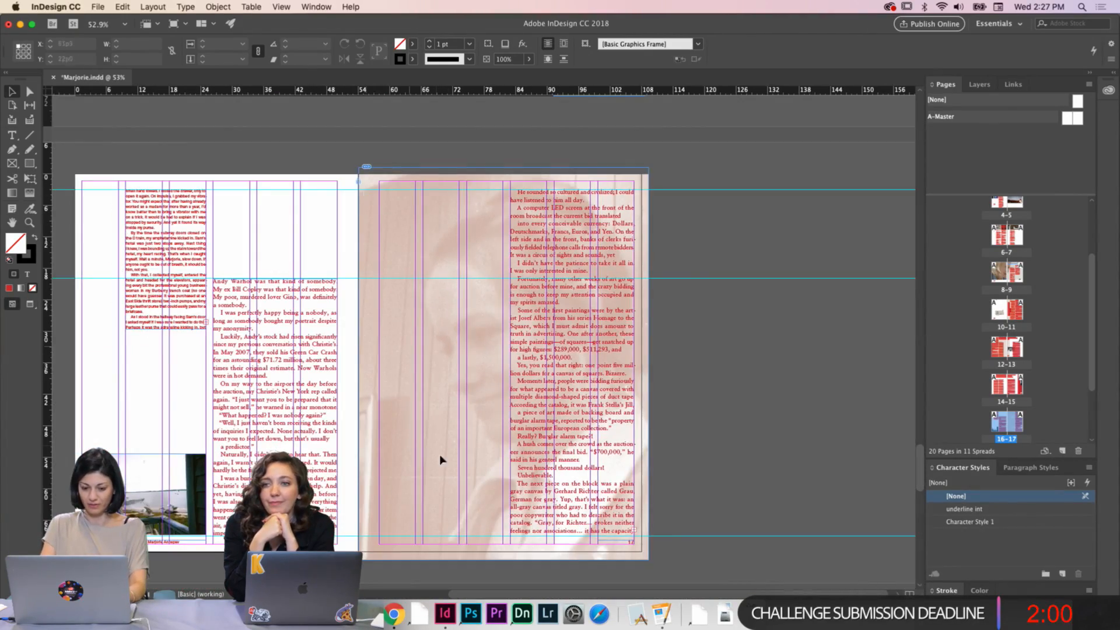
click(439, 354)
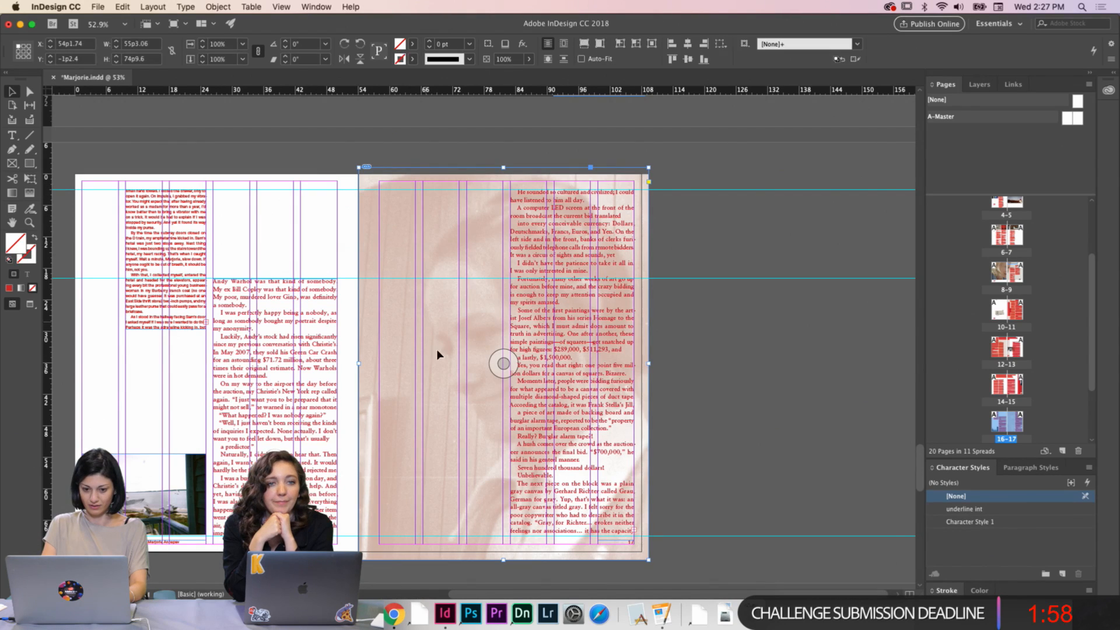
click(494, 363)
key(shift+Left)
key(shift+Left)
key(shift+Left)
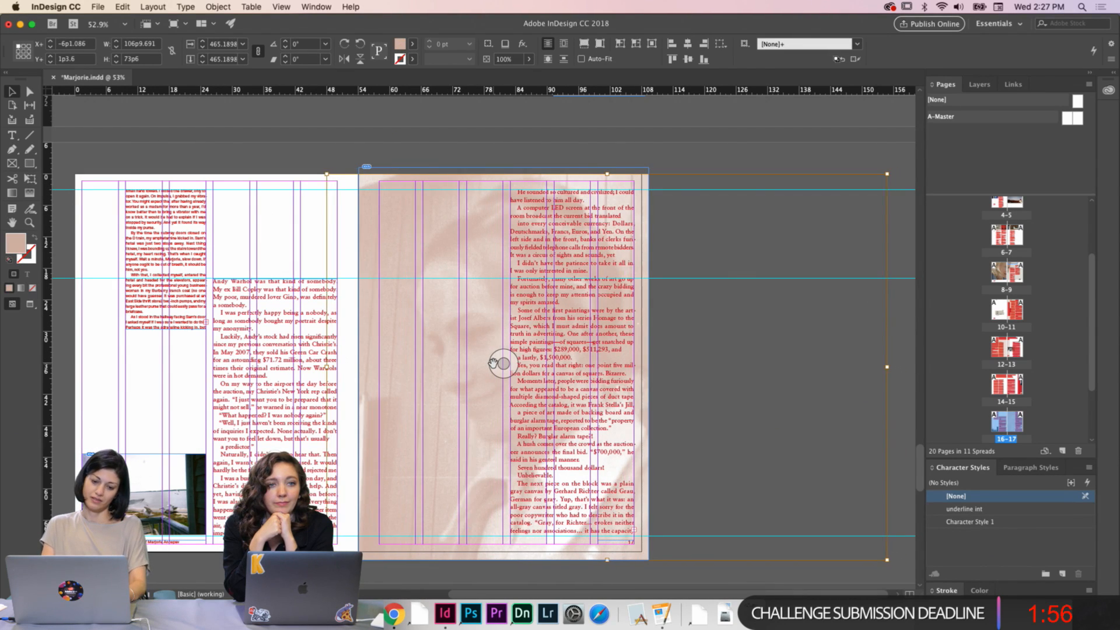
key(shift+Left)
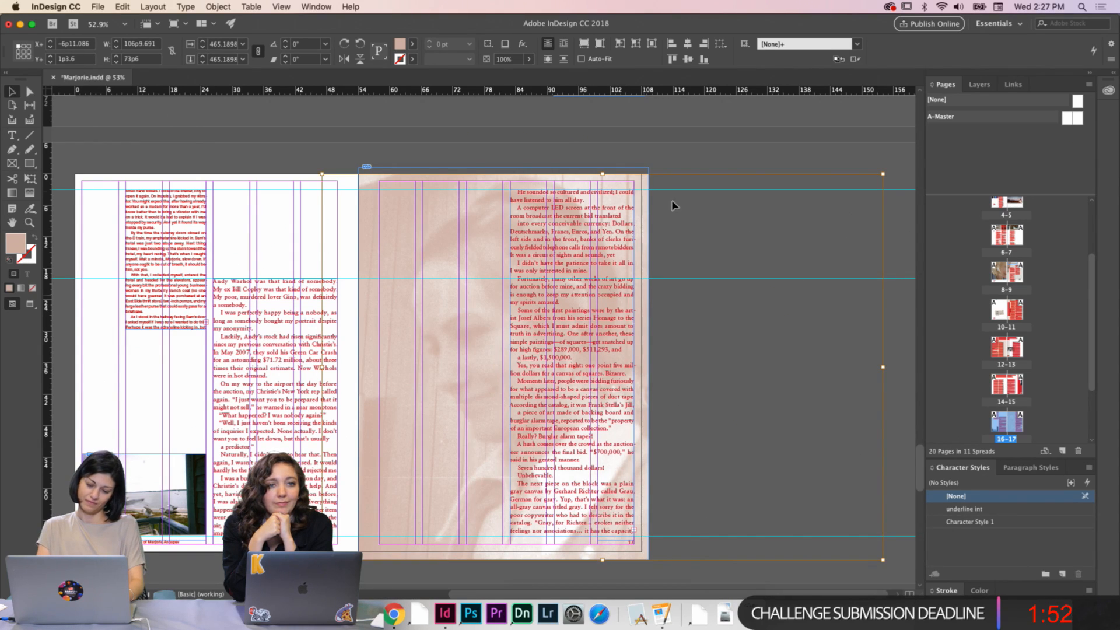
click(699, 154)
scroll(471, 230, left, 1)
scroll(472, 230, down, 1)
scroll(472, 230, left, 1)
scroll(472, 230, down, 1)
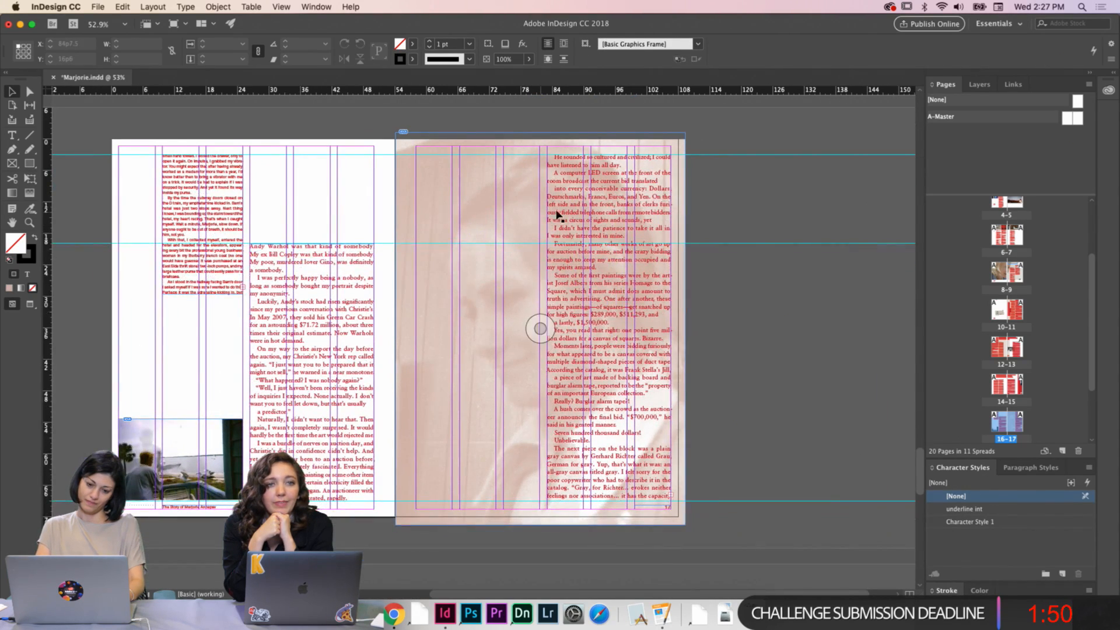
key(w)
scroll(172, 399, down, 1)
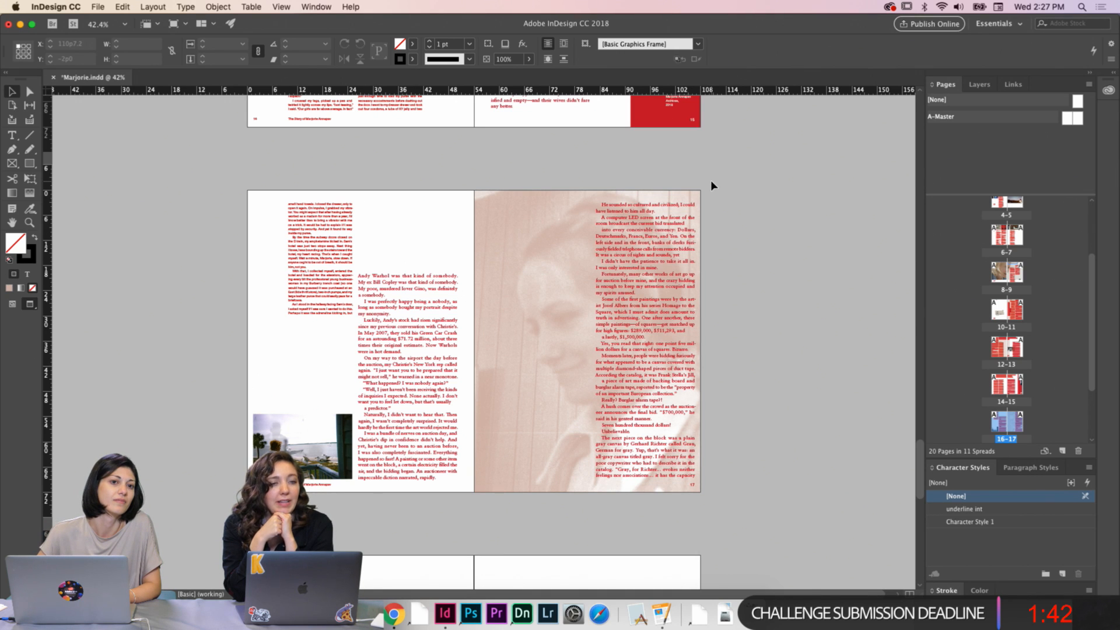
Set the first-line indent of page 17's opening paragraph to 0
key(w)
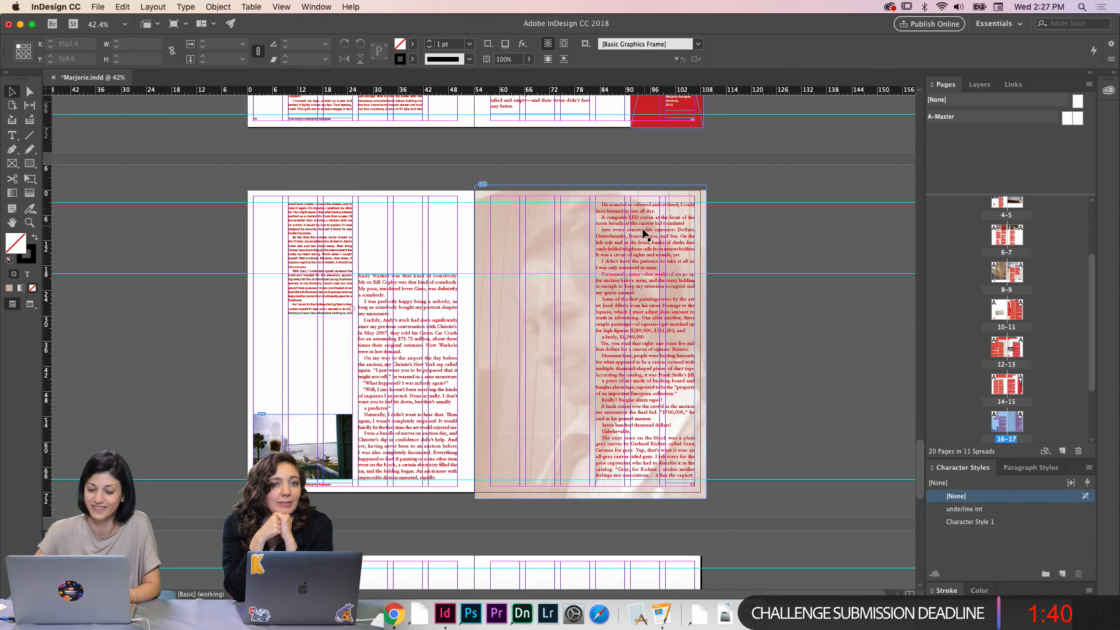
scroll(680, 255, up, 1)
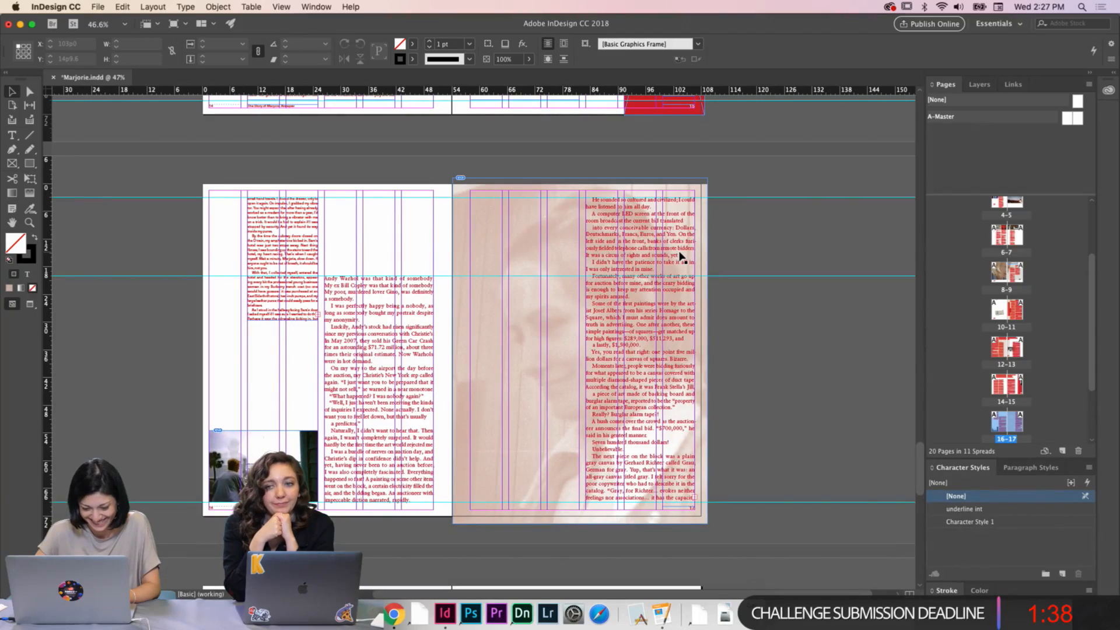
scroll(680, 255, up, 5)
key(t)
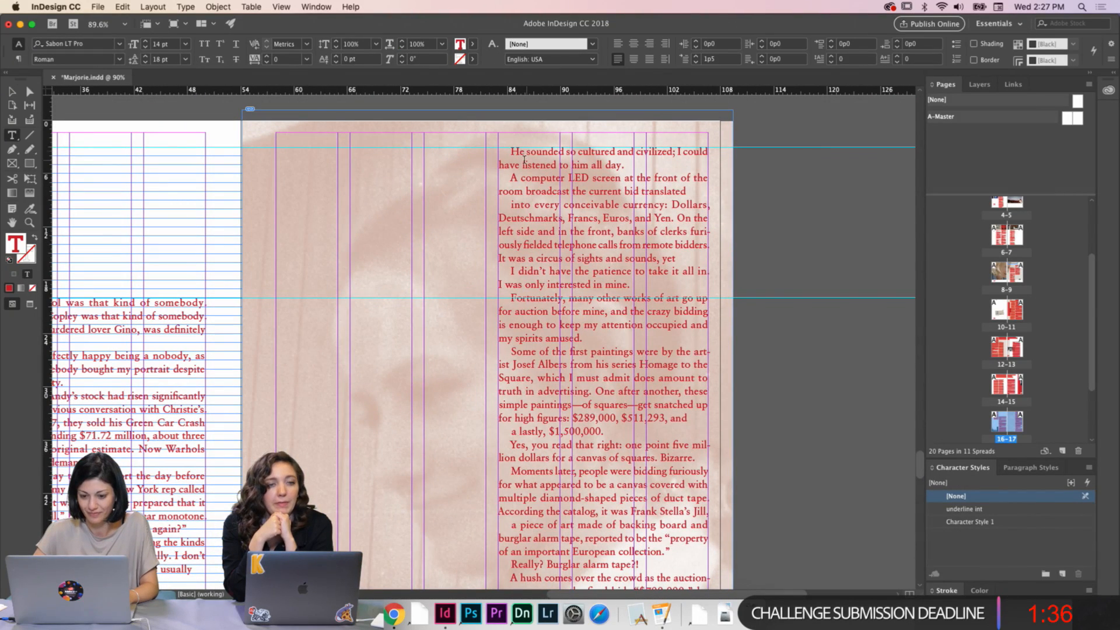
click(512, 151)
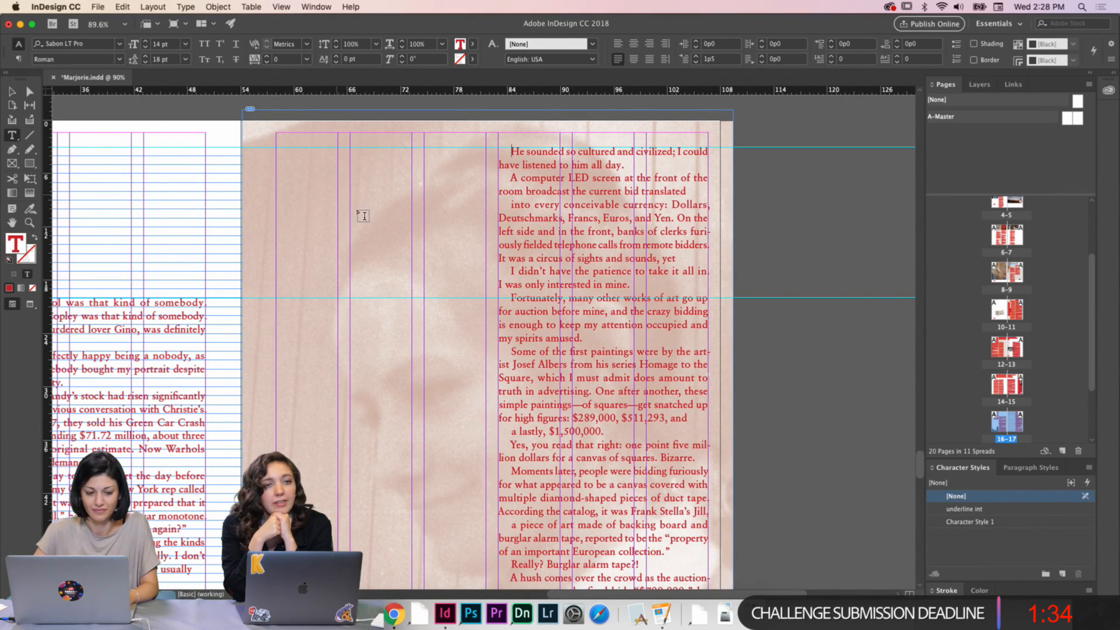
key(super+a)
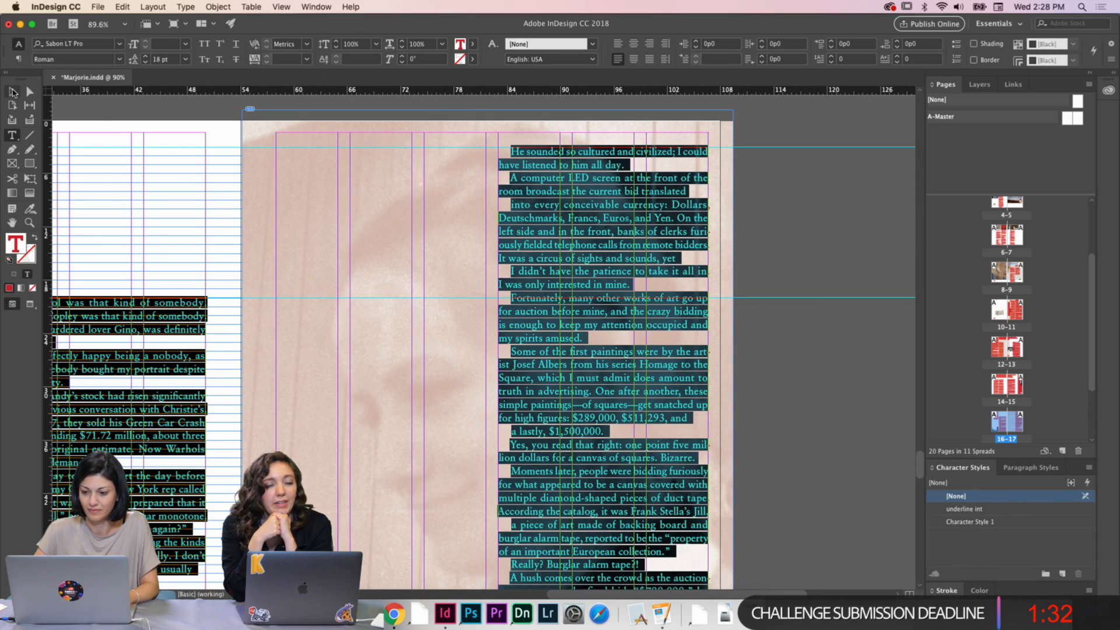
click(512, 153)
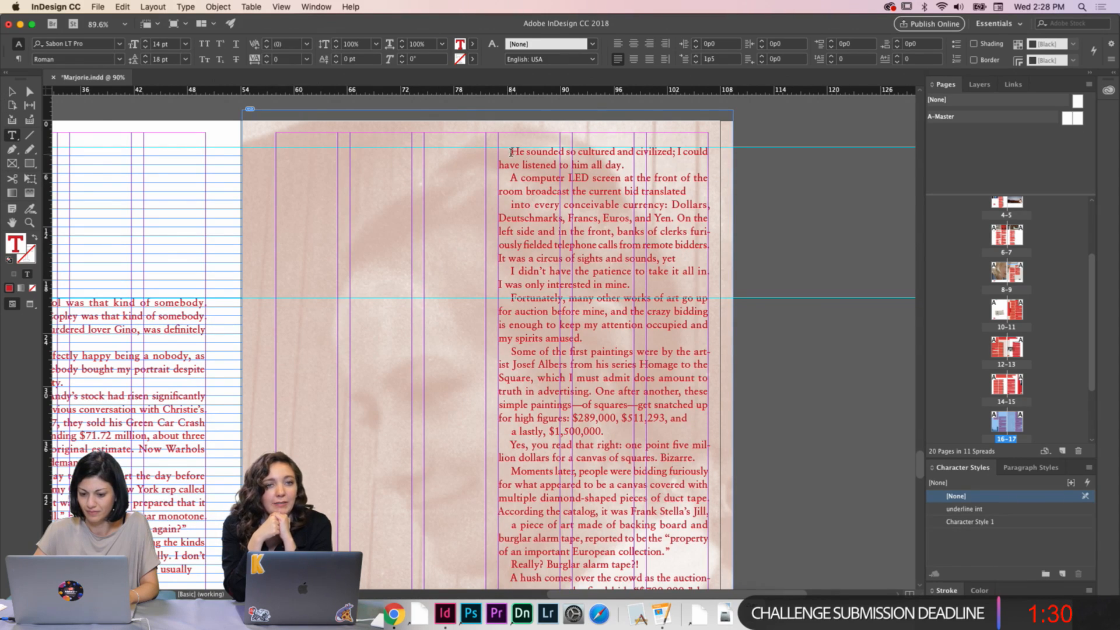
double_click(728, 56)
text(0)
key(Return)
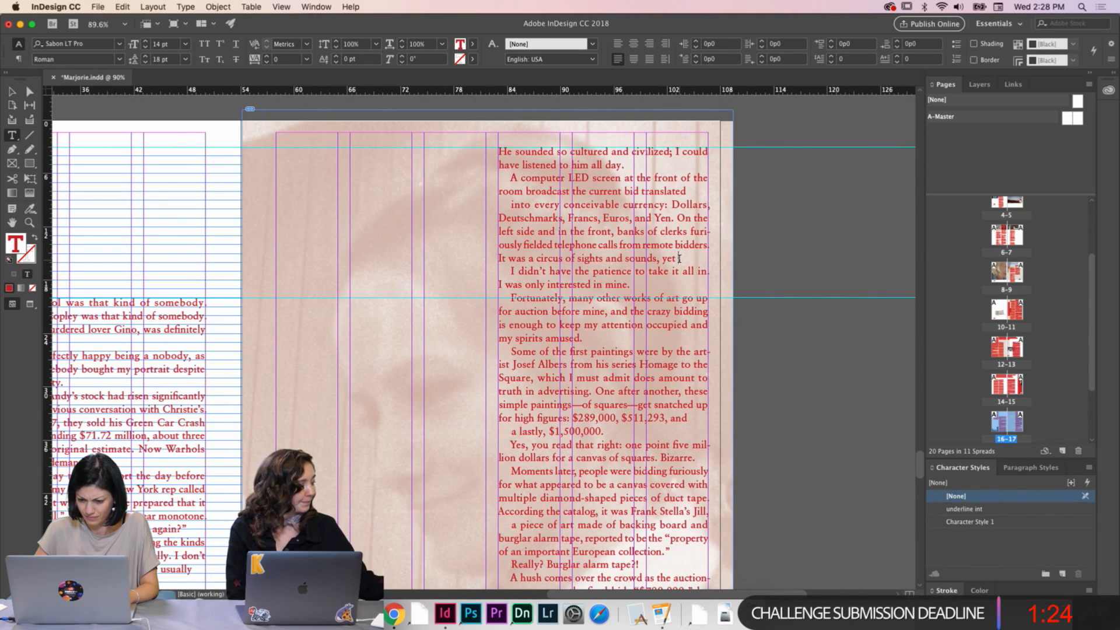
Remove the stray line breaks before "I didn't have the patience" and "I was only interested in mine" on page 17
click(493, 314)
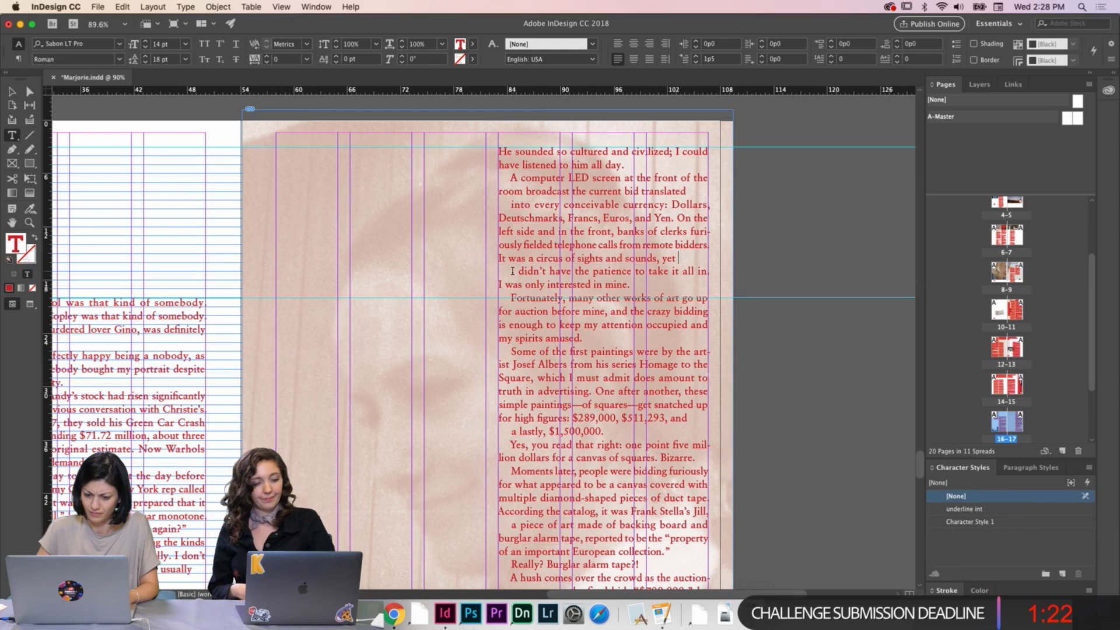
click(511, 271)
key(BackSpace)
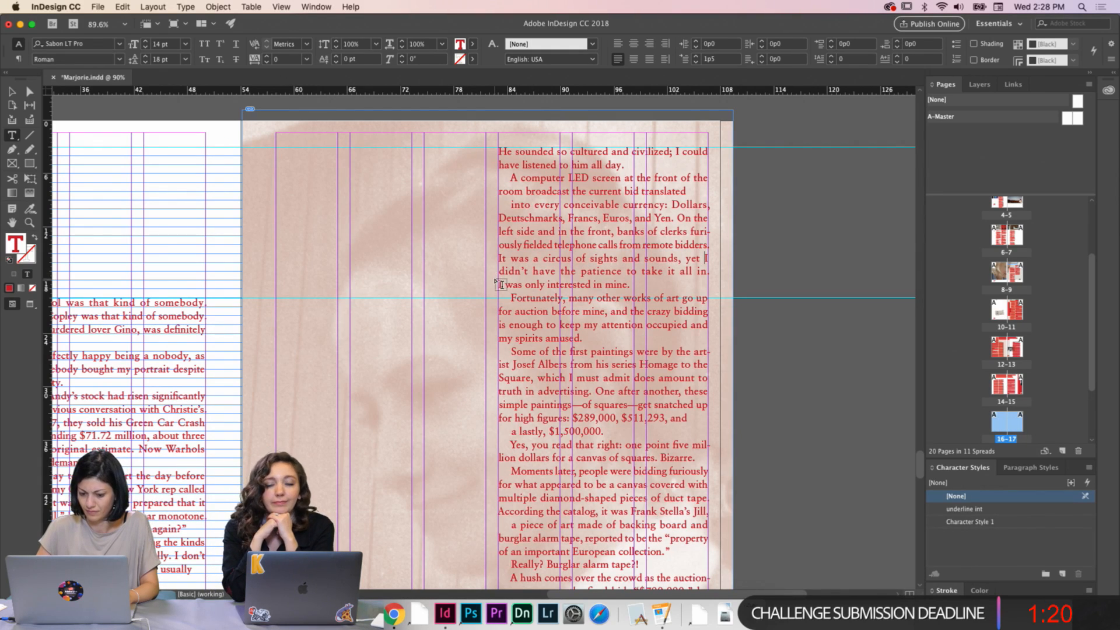
click(499, 284)
key(BackSpace)
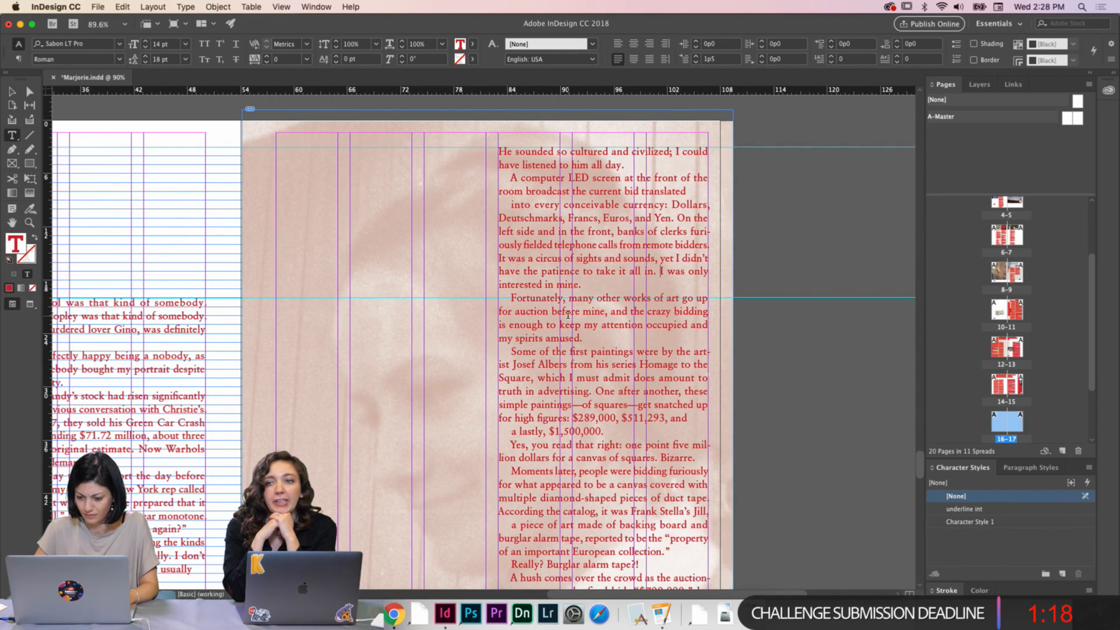
Examine page 17's text column up close and compare the 16–17 spread with its neighbouring spreads
scroll(568, 315, down, 1)
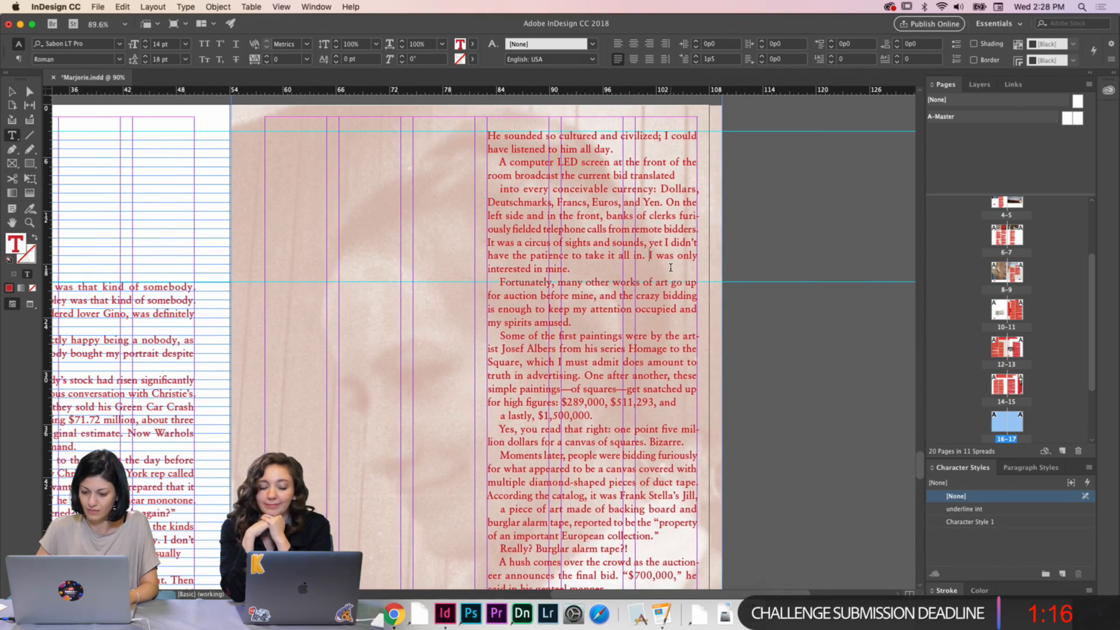
scroll(670, 268, down, 3)
scroll(604, 179, up, 2)
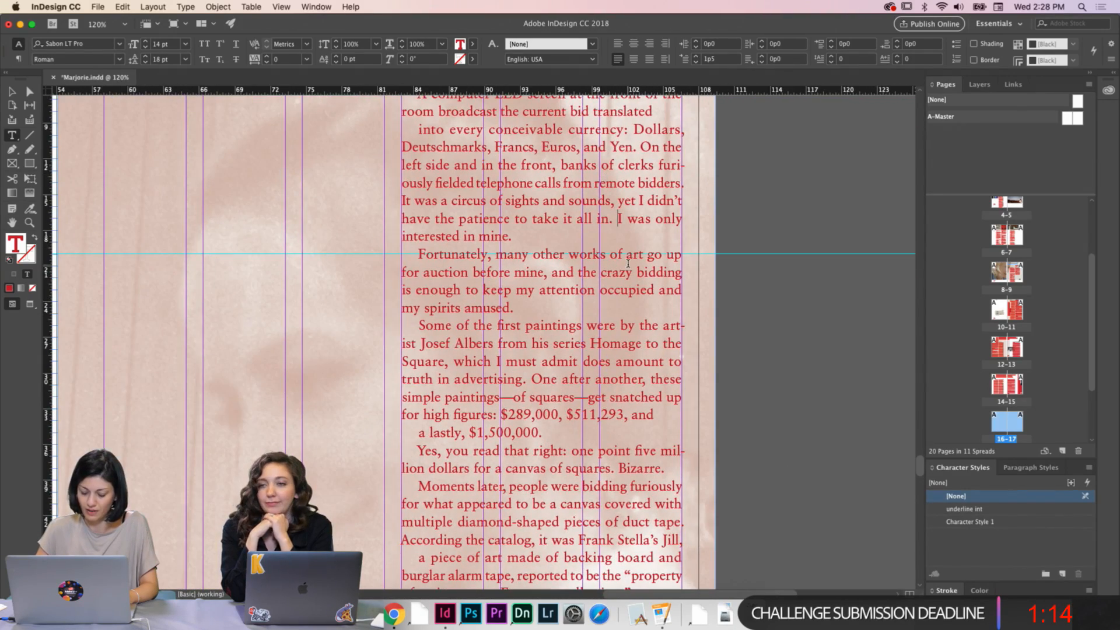
scroll(628, 263, down, 4)
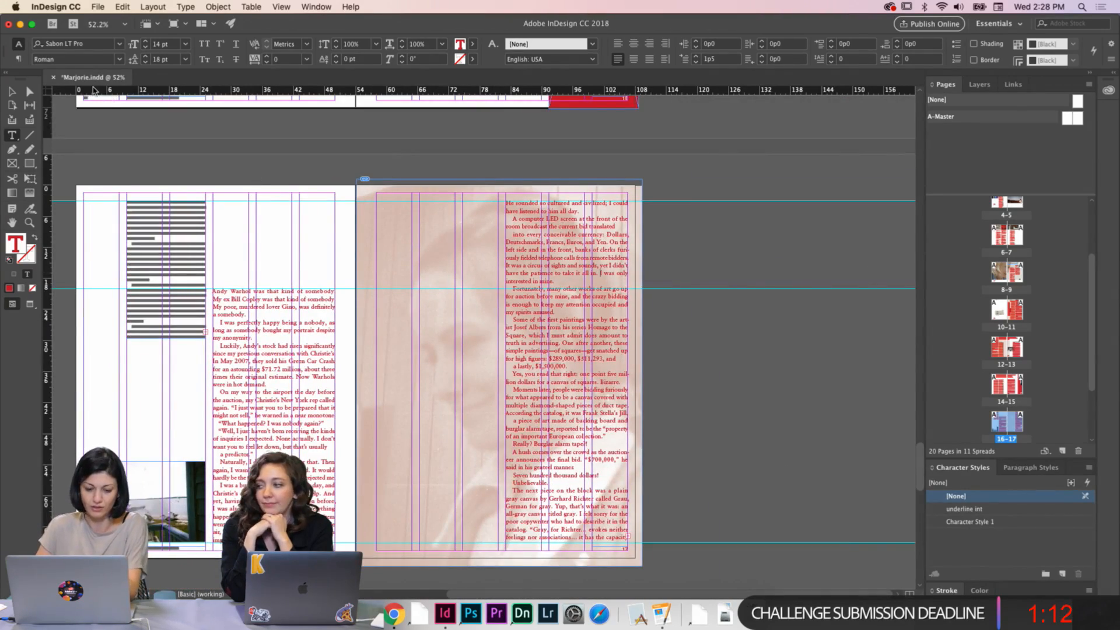
key(Escape)
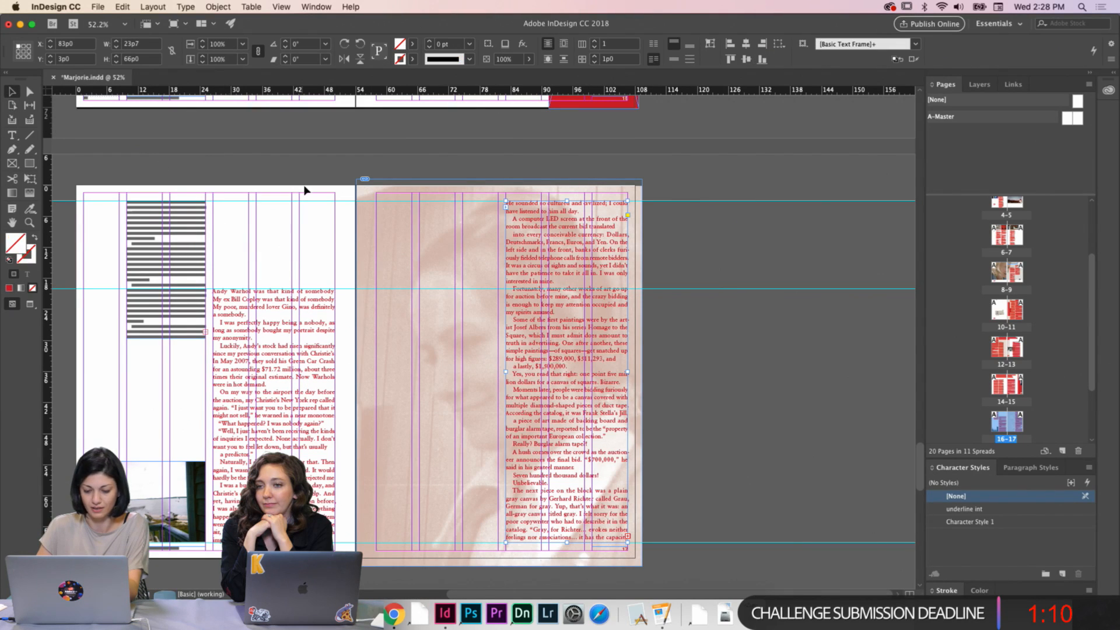
click(425, 248)
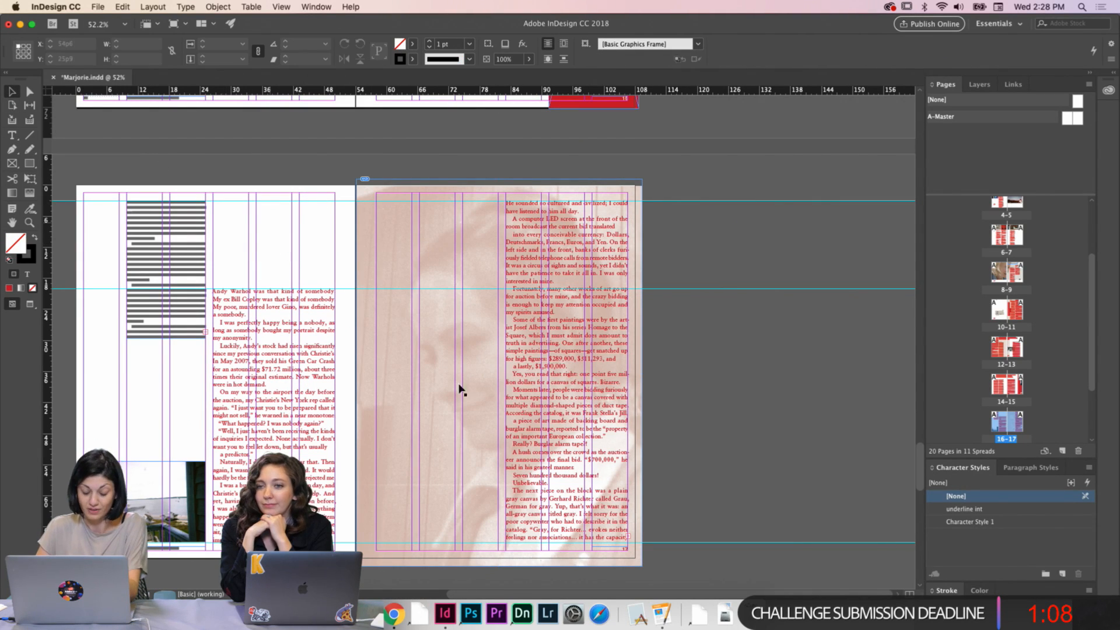
scroll(636, 471, down, 3)
scroll(639, 474, down, 4)
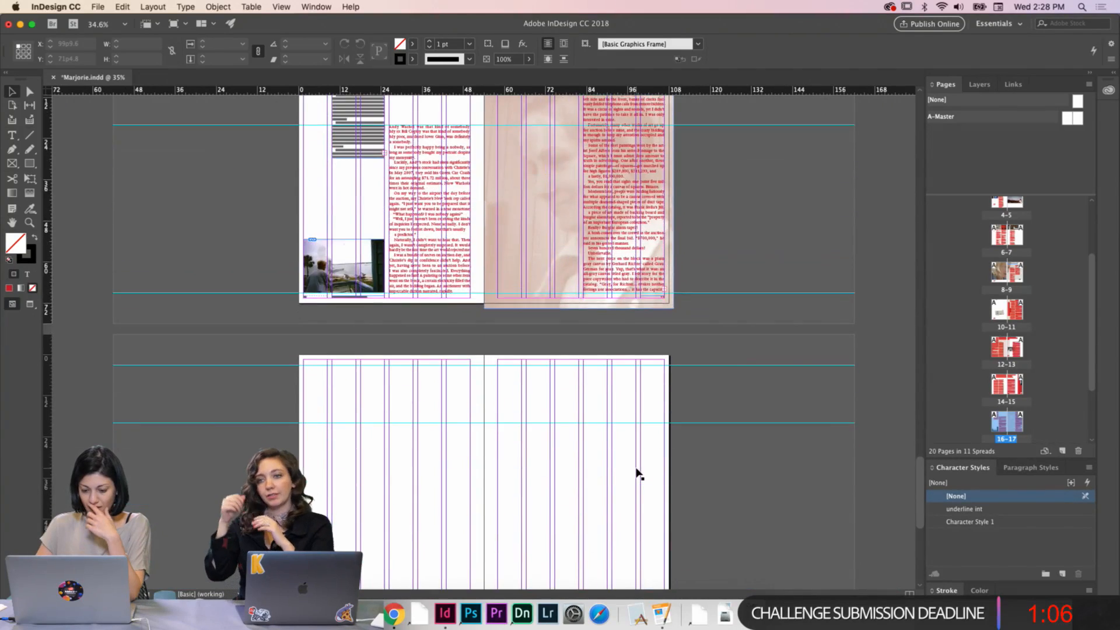
scroll(639, 474, up, 10)
scroll(639, 474, down, 5)
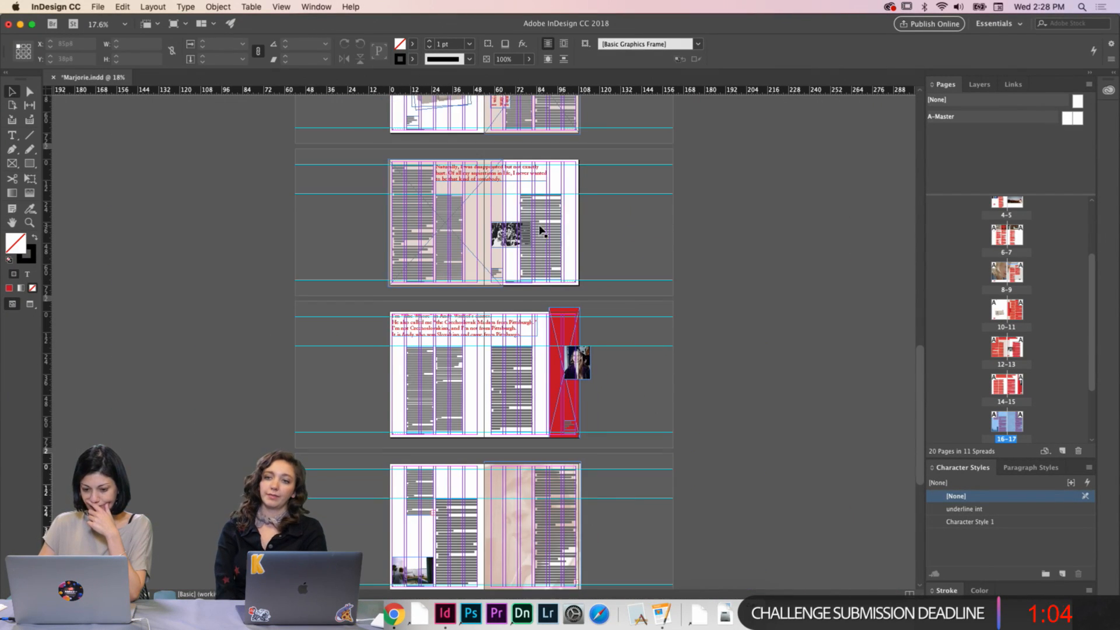
scroll(540, 227, up, 3)
scroll(540, 229, down, 6)
scroll(542, 230, down, 4)
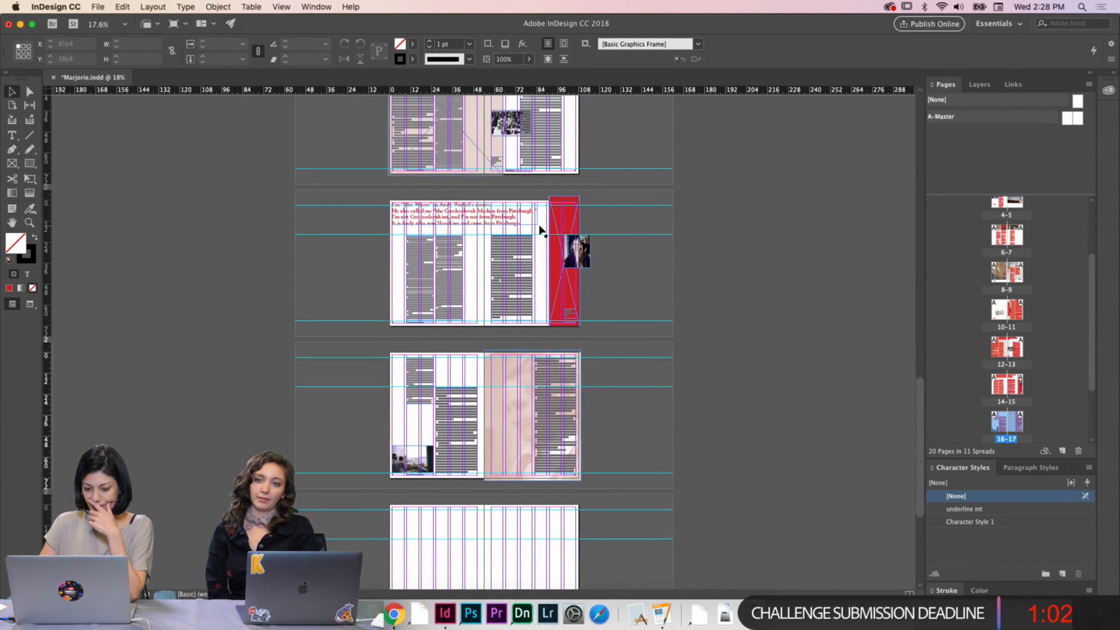
scroll(525, 380, up, 4)
Continue page 17's overset story text into a new threaded frame on page 18, about 22p8 wide and 55p7 tall
click(649, 406)
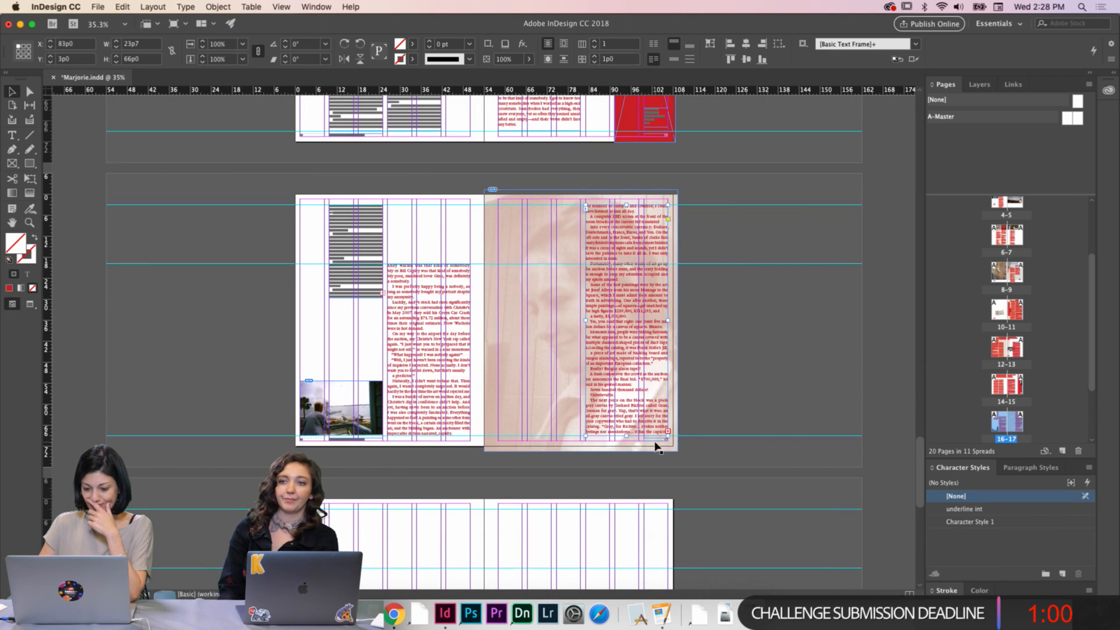
scroll(676, 326, down, 3)
click(669, 291)
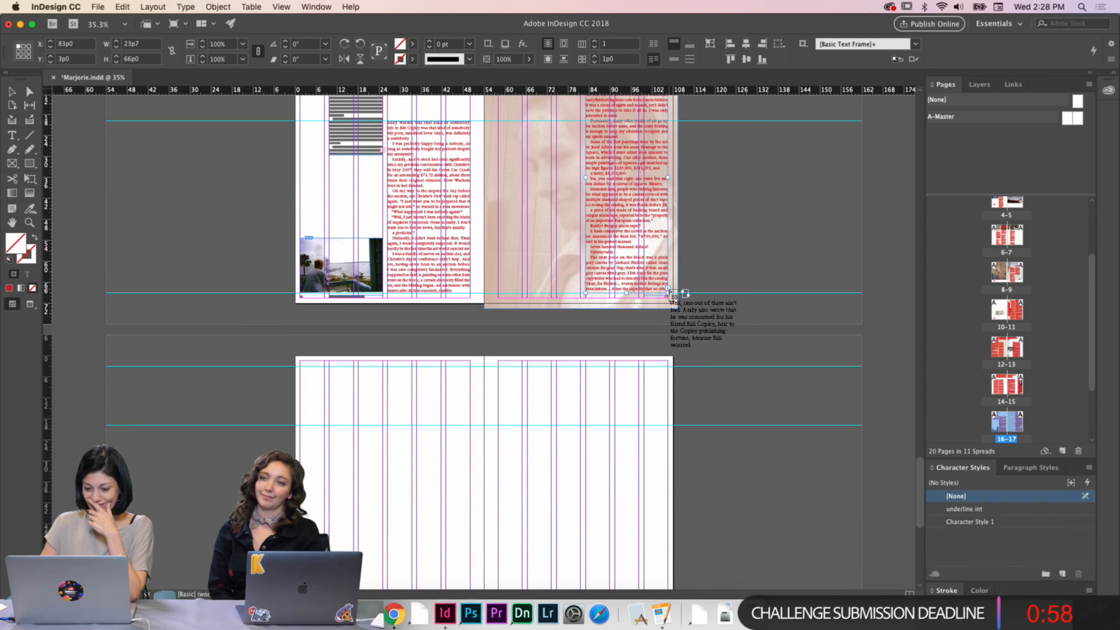
click(359, 410)
drag(383, 509, 438, 509)
scroll(432, 479, down, 3)
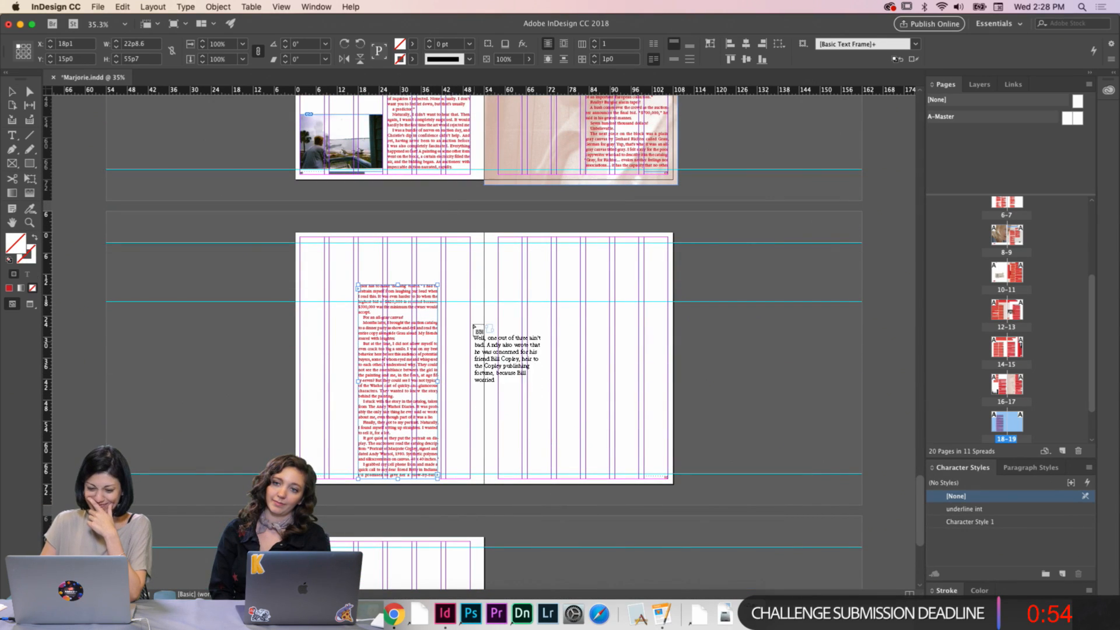
Thread the remaining story text into two more columns on the 18–19 spread, each about 25 picas wide and starting at 15p0
key(f)
drag(458, 285, 545, 476)
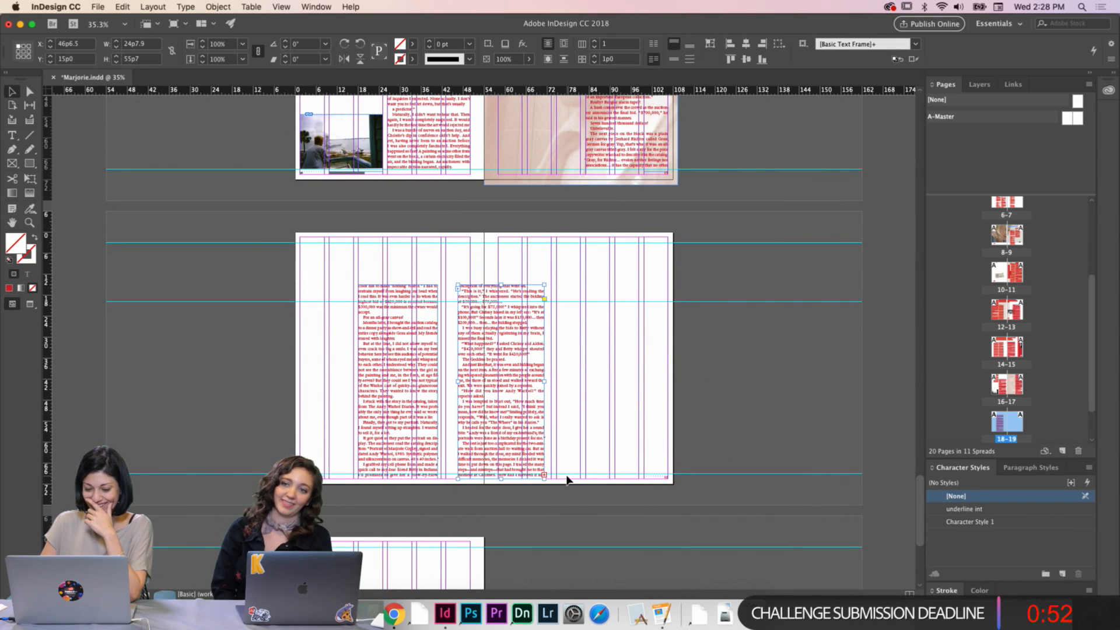
click(533, 450)
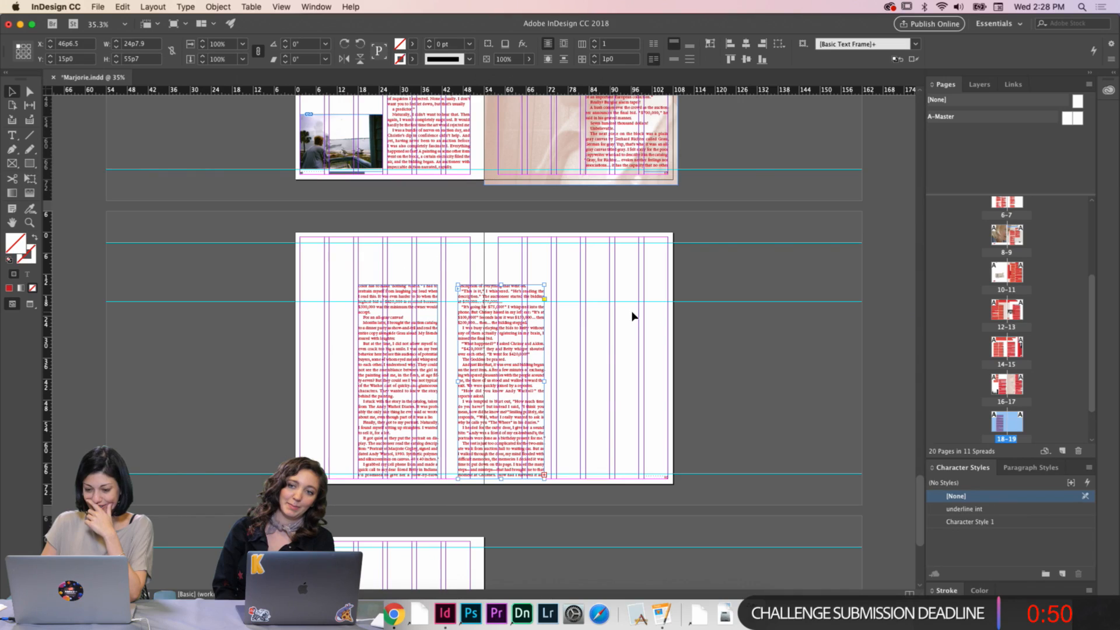
click(544, 476)
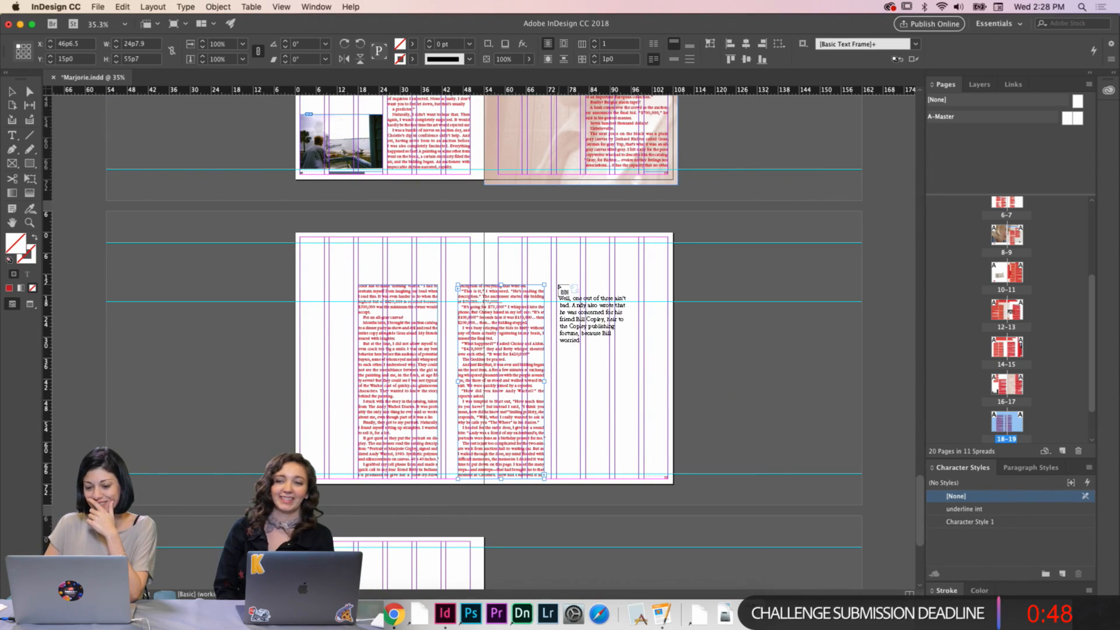
drag(556, 285, 658, 475)
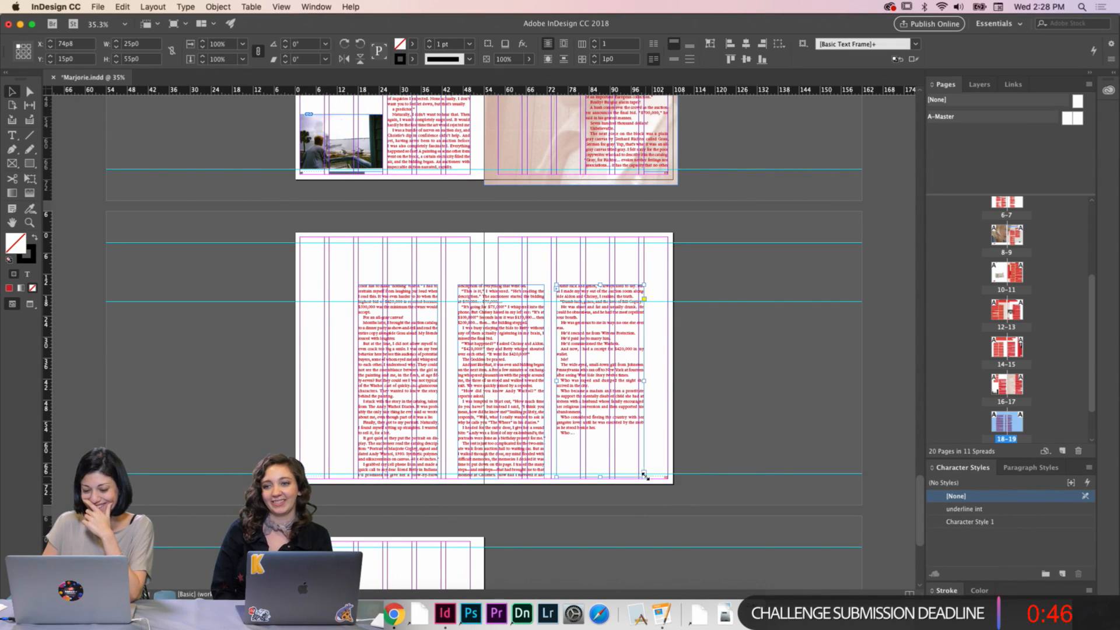
Remove the stray break before "a lastly, $1,500,000" on page 17 so the sentence runs on
scroll(674, 364, up, 5)
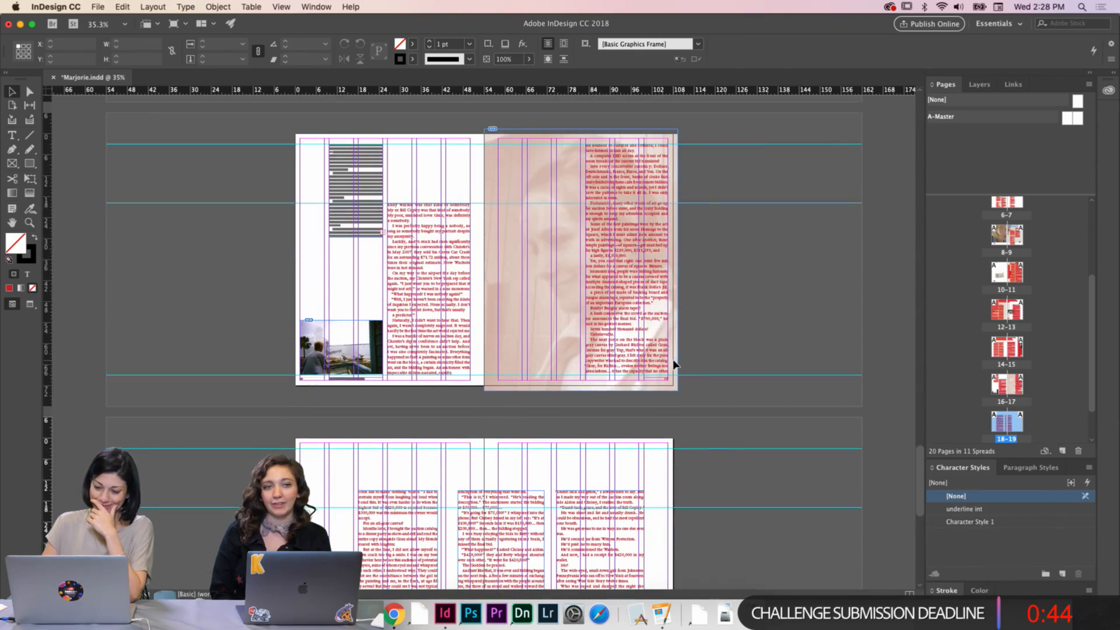
scroll(674, 364, up, 4)
scroll(676, 362, down, 2)
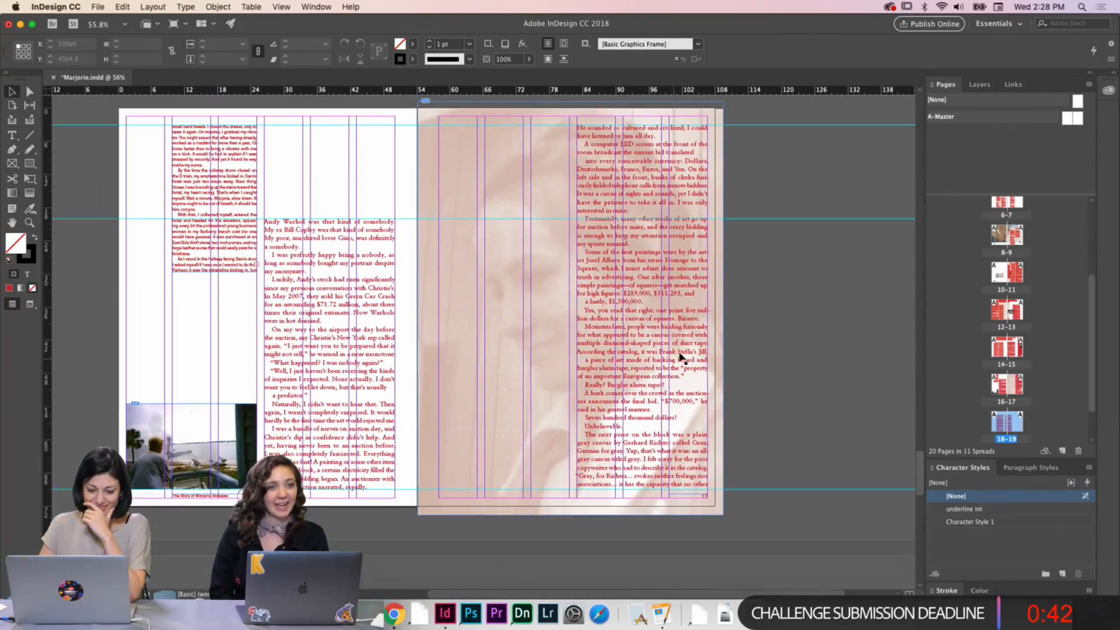
scroll(680, 357, up, 5)
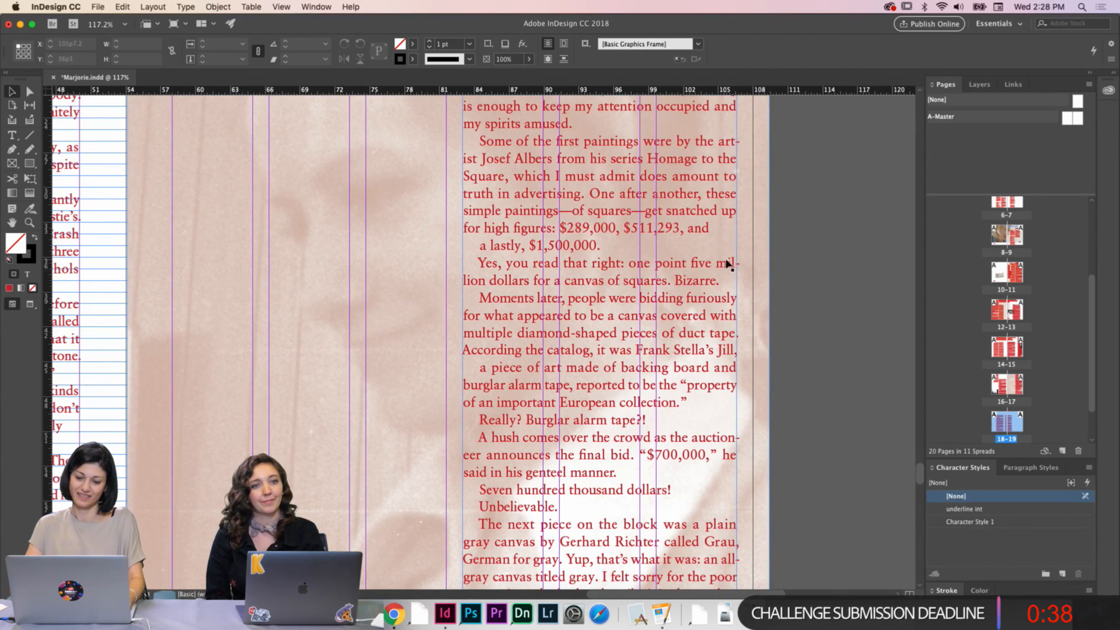
scroll(708, 248, up, 1)
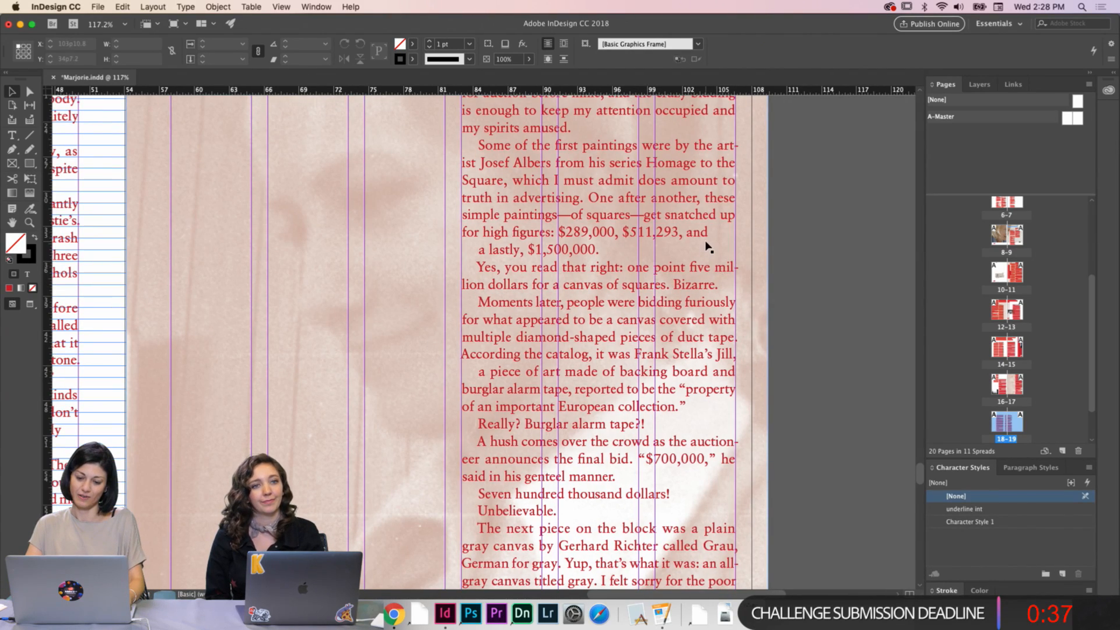
double_click(479, 249)
key(BackSpace)
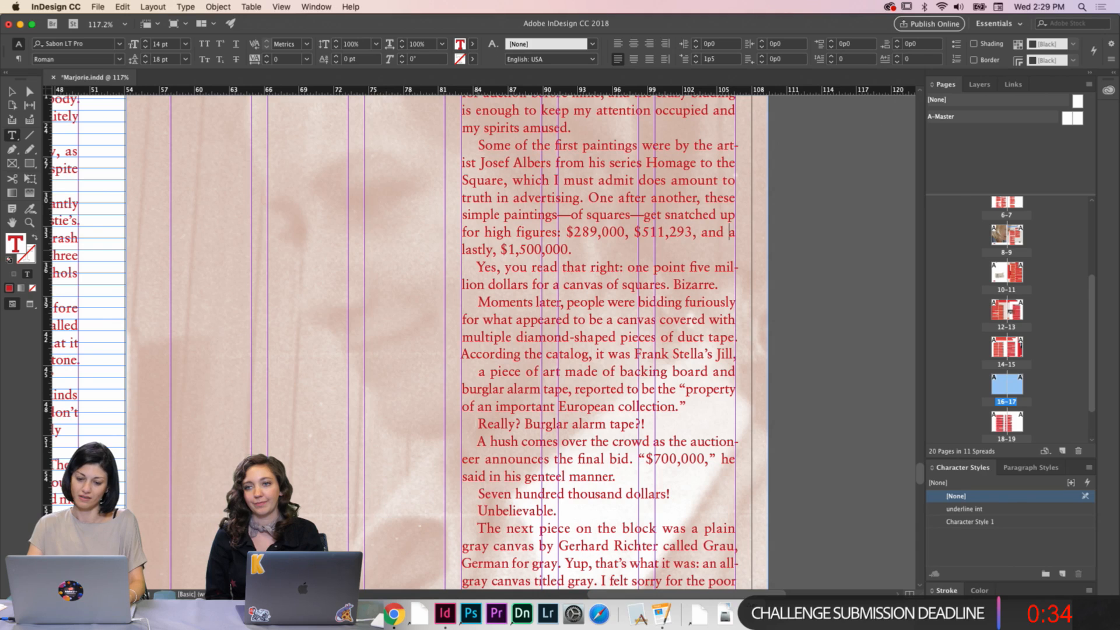
Force a line break before "a lastly, $1,500,000" on page 17
key(shift+Return)
scroll(488, 275, up, 5)
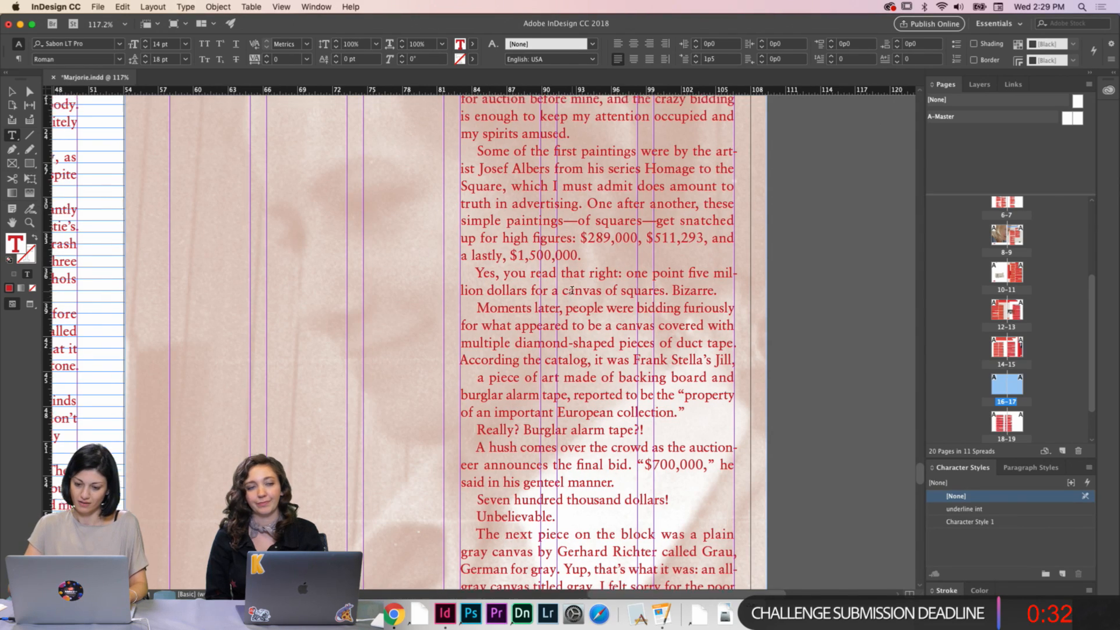
scroll(689, 268, right, 2)
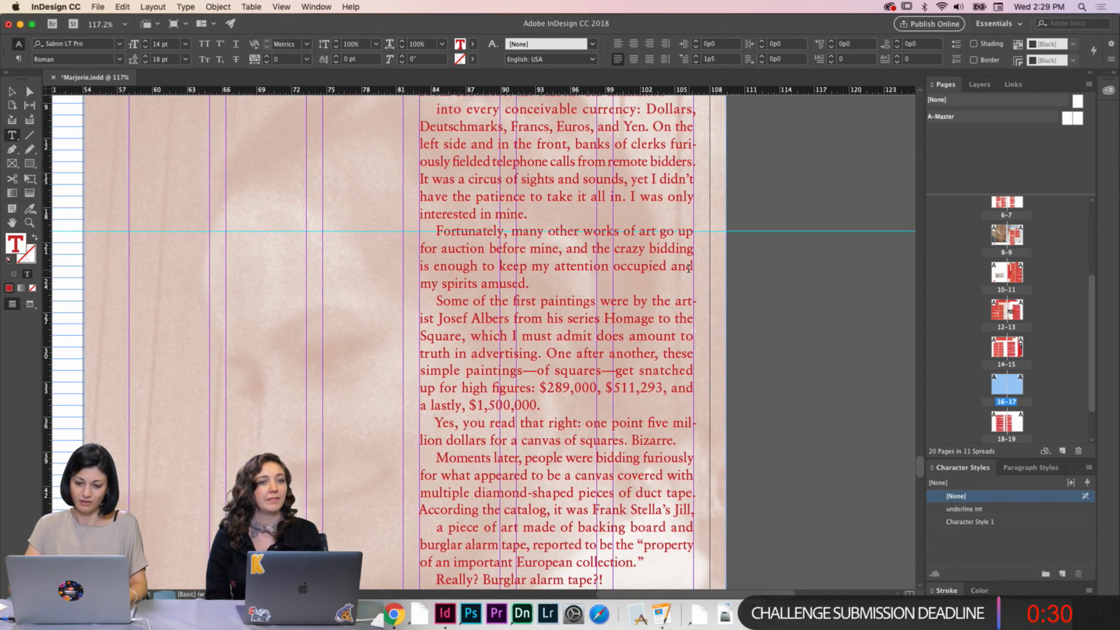
Check the remaining paragraphs of page 17 down to the page number for awkward line breaks
scroll(689, 269, down, 2)
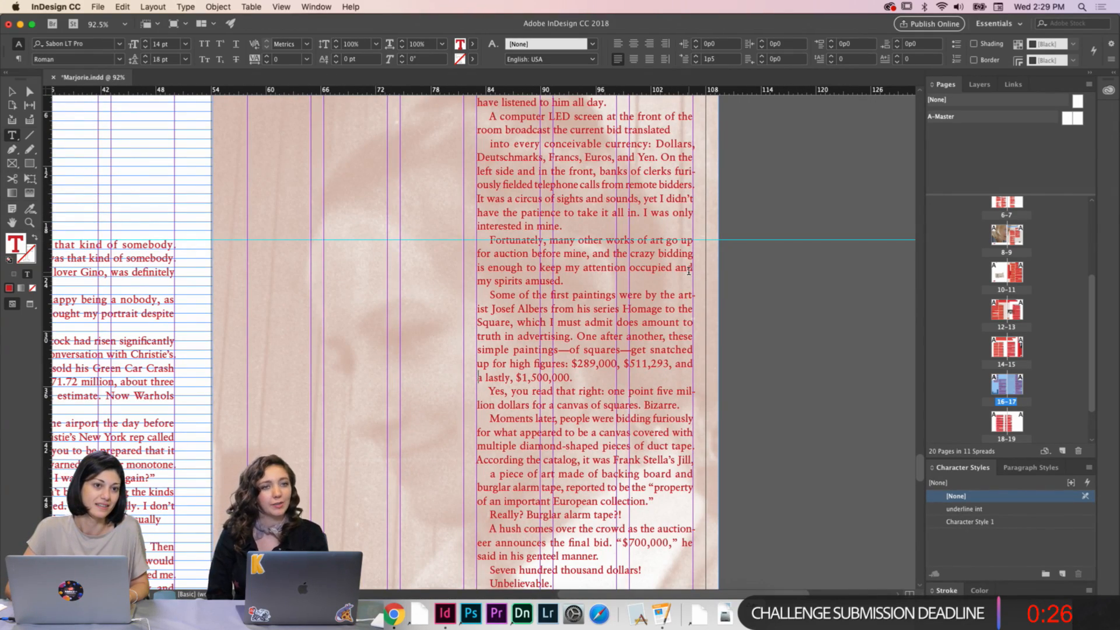
scroll(690, 269, down, 5)
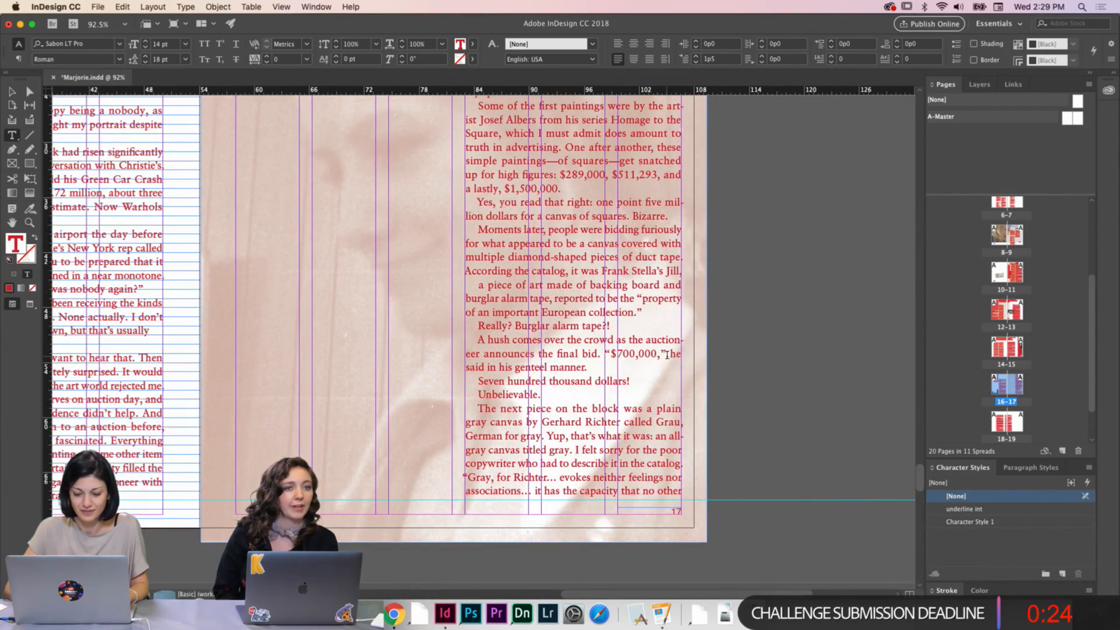
click(667, 354)
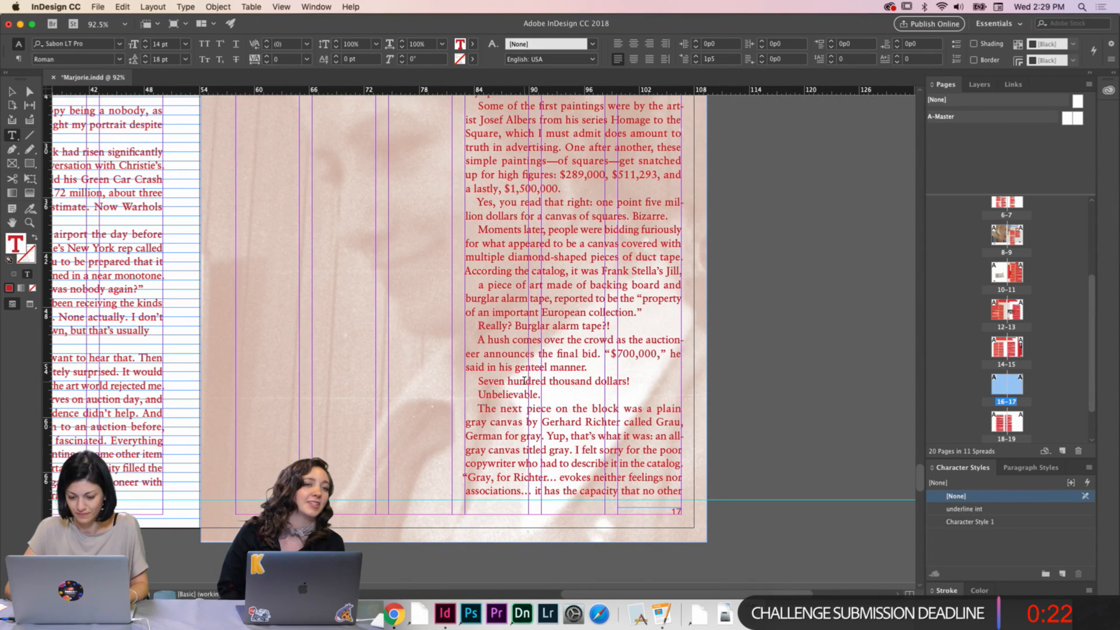
scroll(588, 427, down, 2)
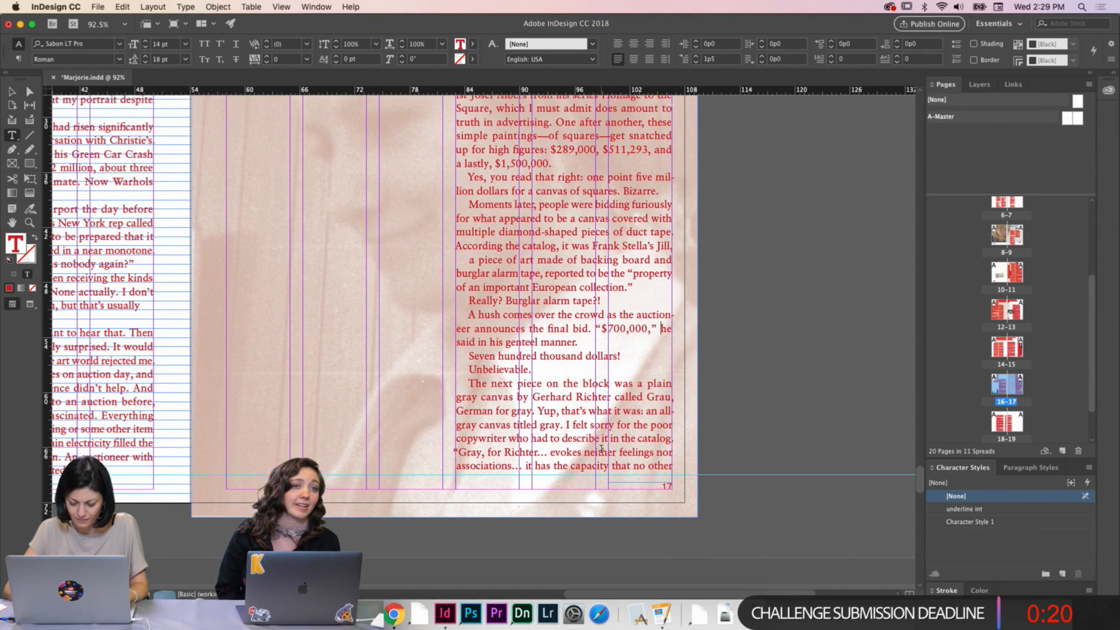
scroll(601, 450, up, 3)
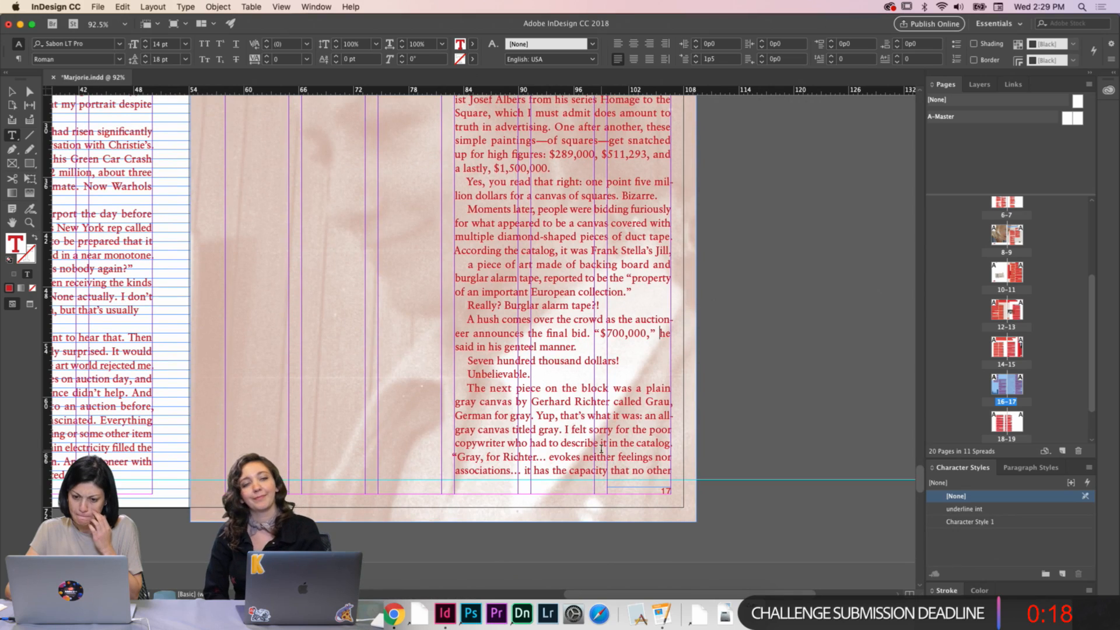
scroll(601, 450, up, 6)
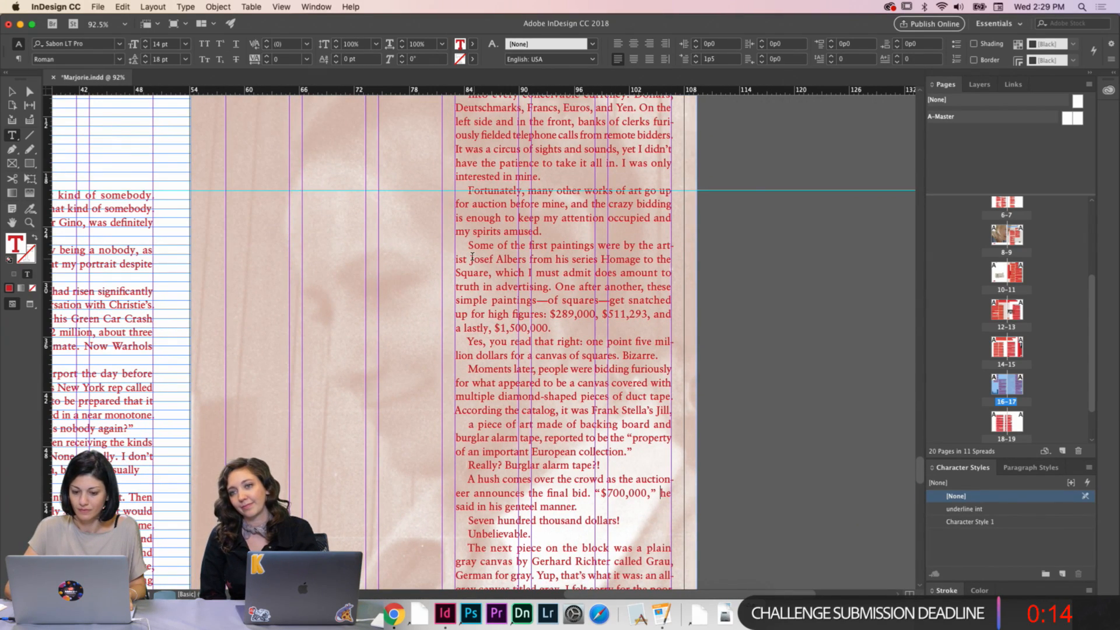
Take out the forced line break before "a lastly" and check the text from the top of page 17
key(BackSpace)
scroll(600, 372, up, 8)
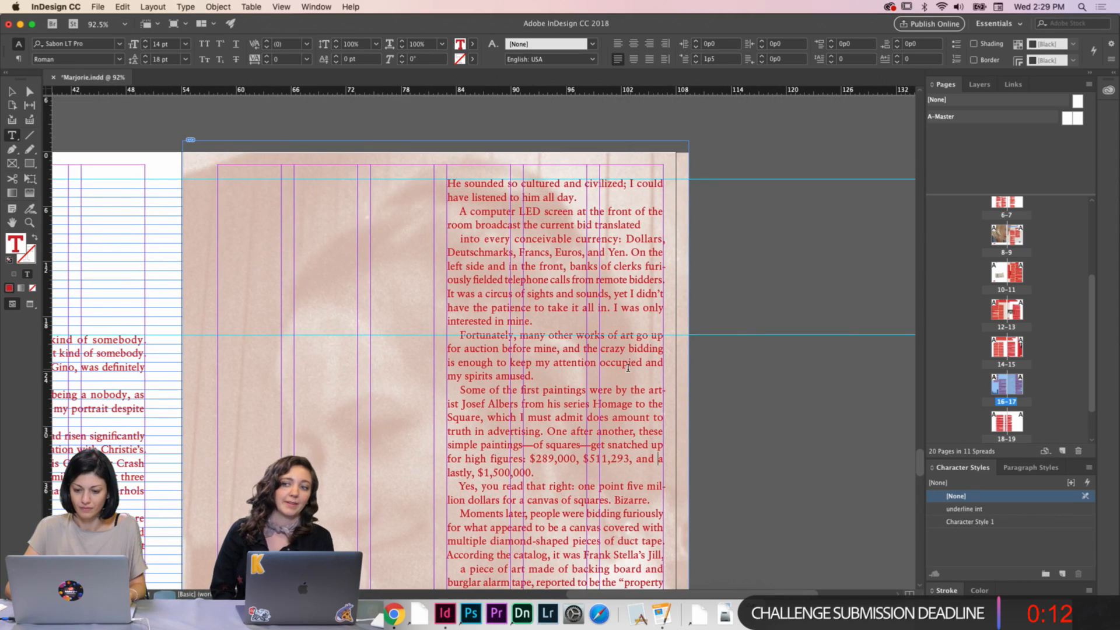
scroll(628, 368, down, 1)
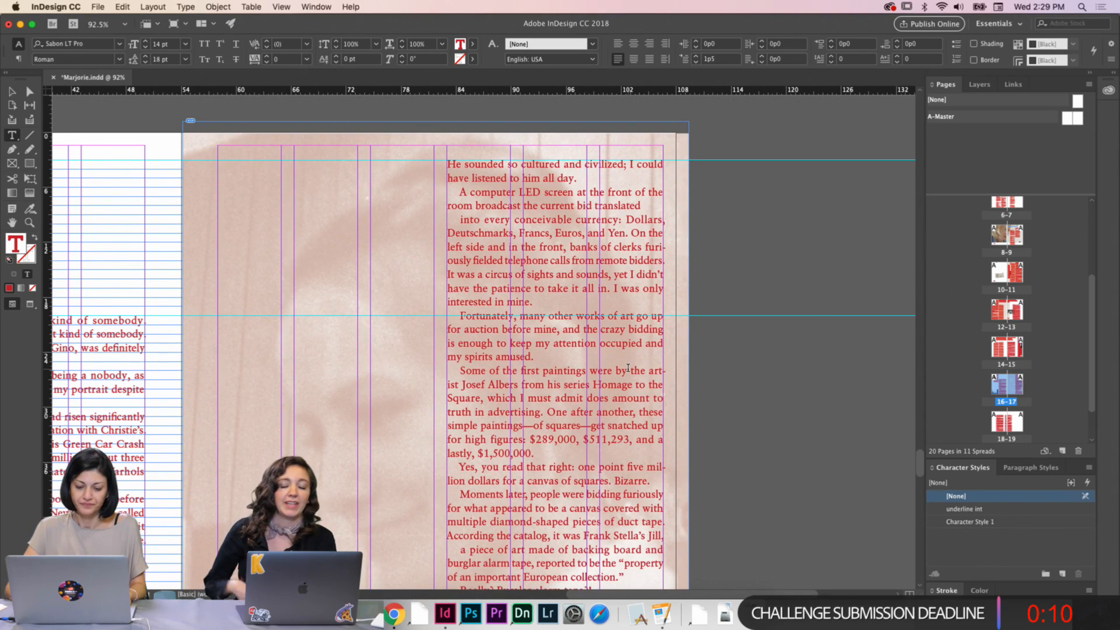
scroll(628, 367, down, 3)
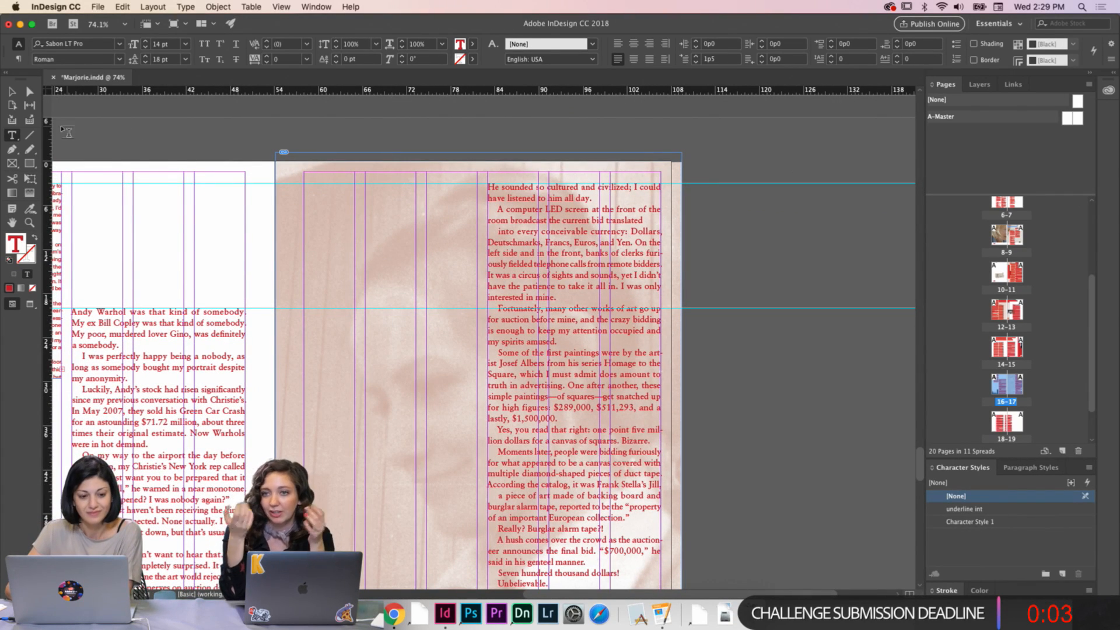
Deselect the text and preview the whole 16–17 spread without guides, then return to the normal view
click(12, 92)
click(203, 174)
scroll(203, 174, down, 2)
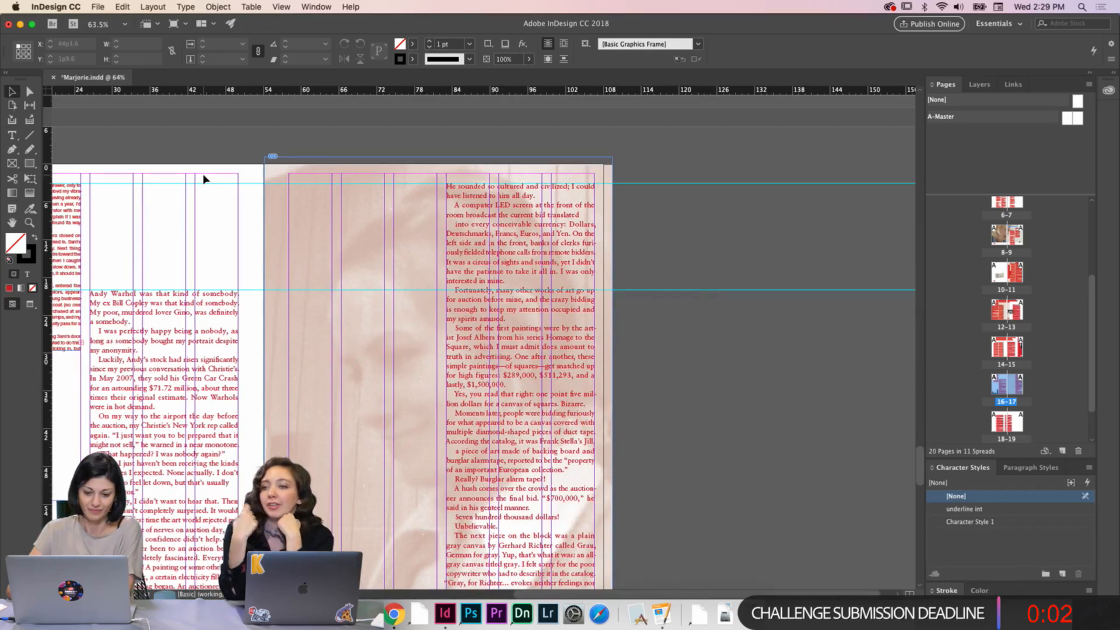
key(w)
scroll(689, 306, down, 2)
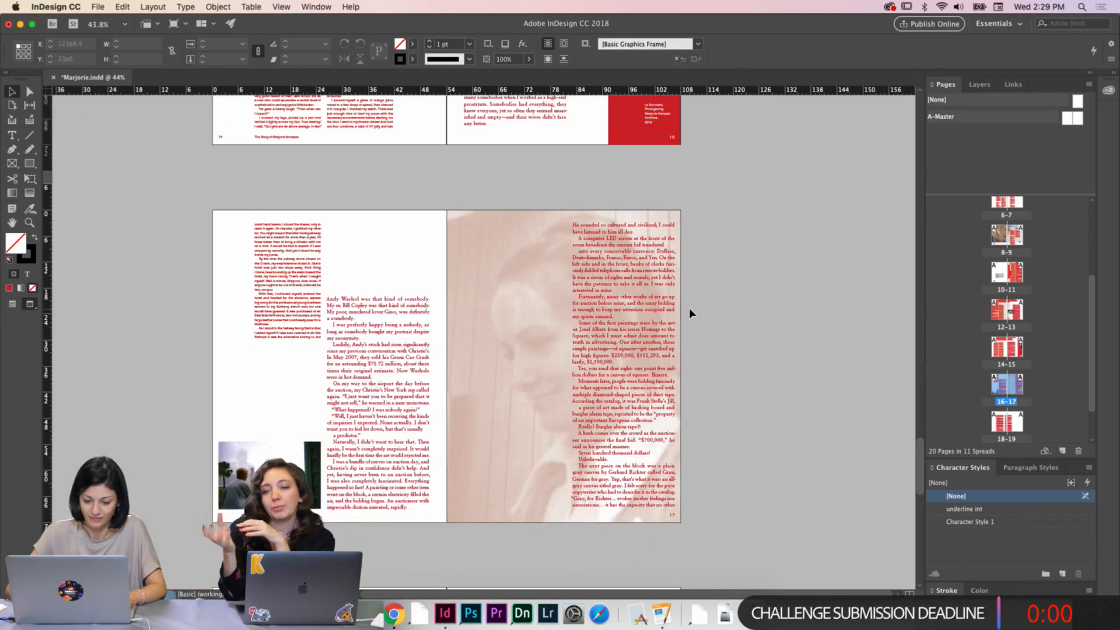
key(w)
Remove the stray indent before "a piece of art made of backing board" in the page 17 text column
scroll(688, 307, up, 4)
scroll(690, 313, down, 4)
scroll(690, 312, up, 3)
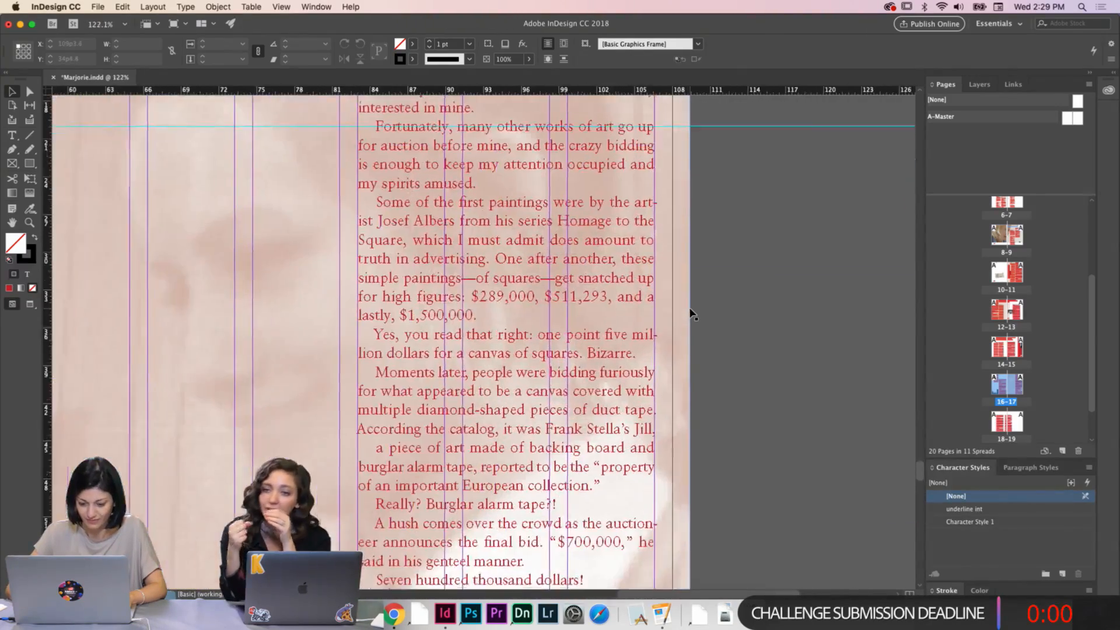
double_click(369, 448)
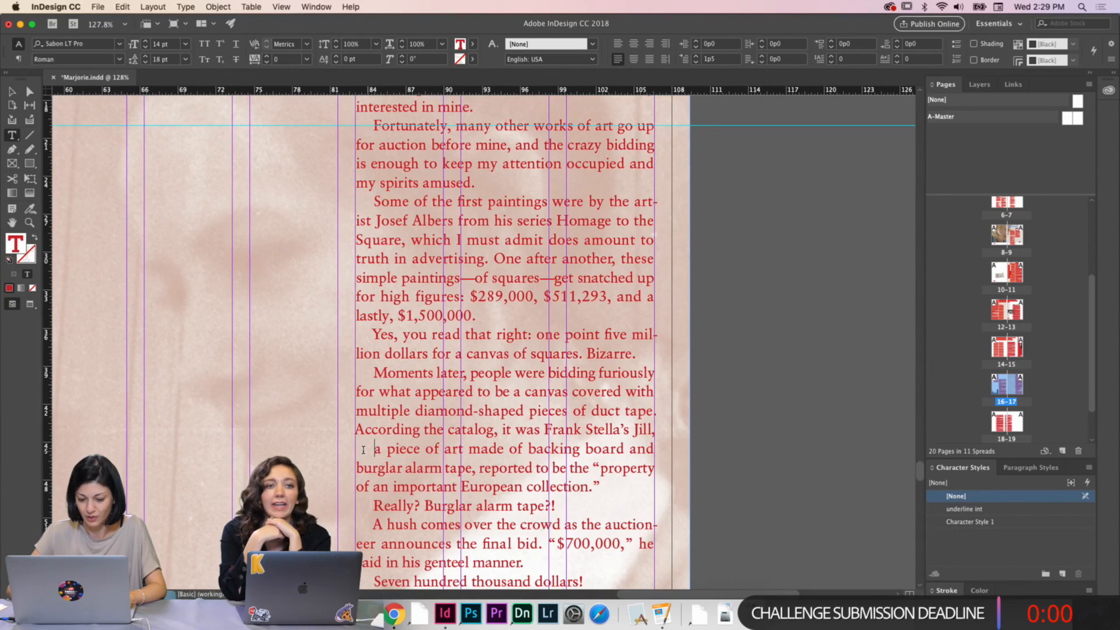
key(BackSpace)
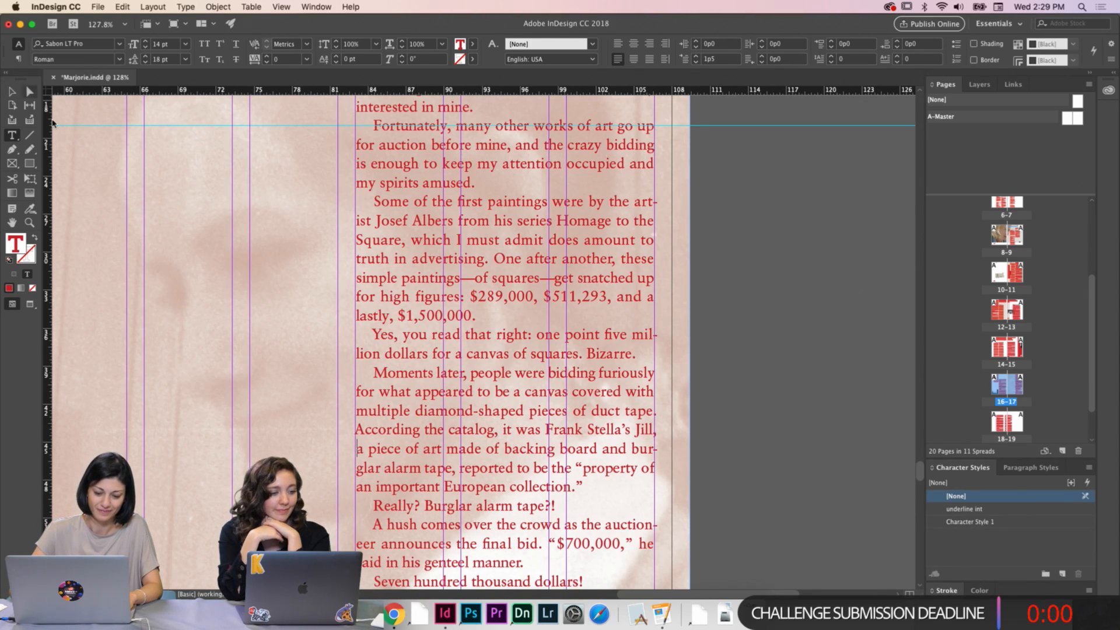
Set the words "Burglar alarm tape?!" on page 17 in italic and deselect the text
drag(560, 506, 424, 506)
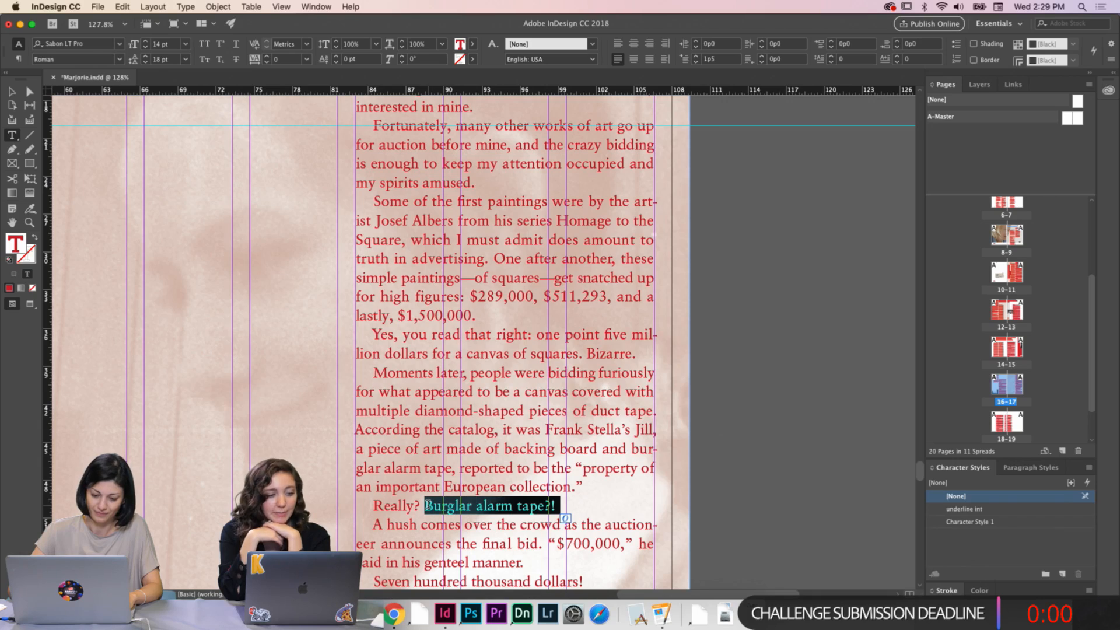
click(122, 58)
click(53, 84)
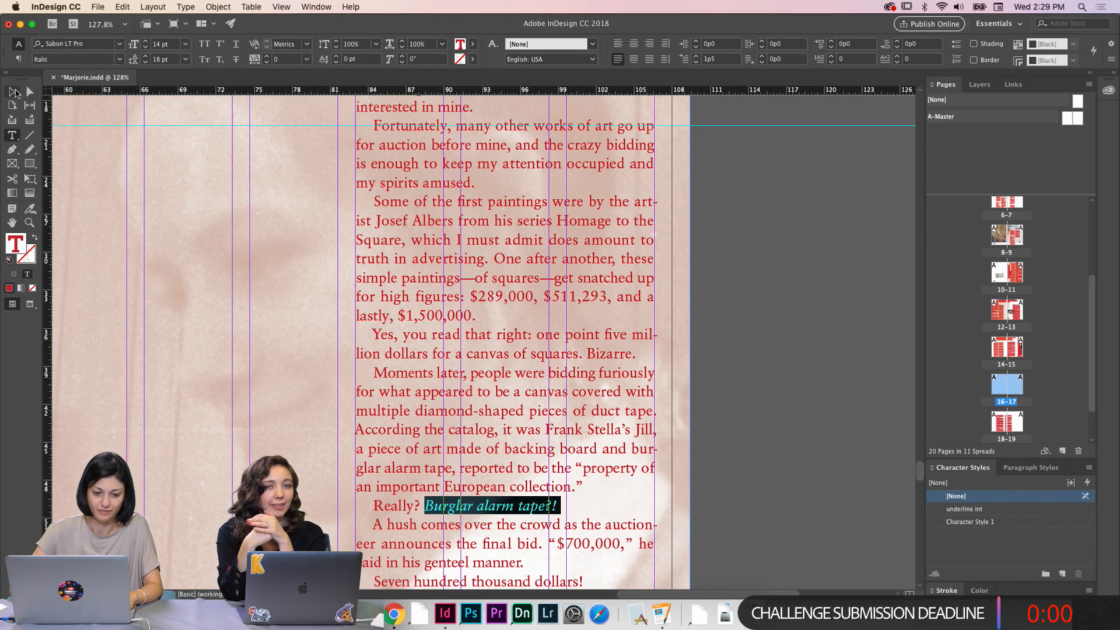
click(11, 92)
click(754, 229)
Preview page 17 and the neighbouring spreads without guides, and return to the normal view of the 16–17 spread
scroll(754, 229, down, 3)
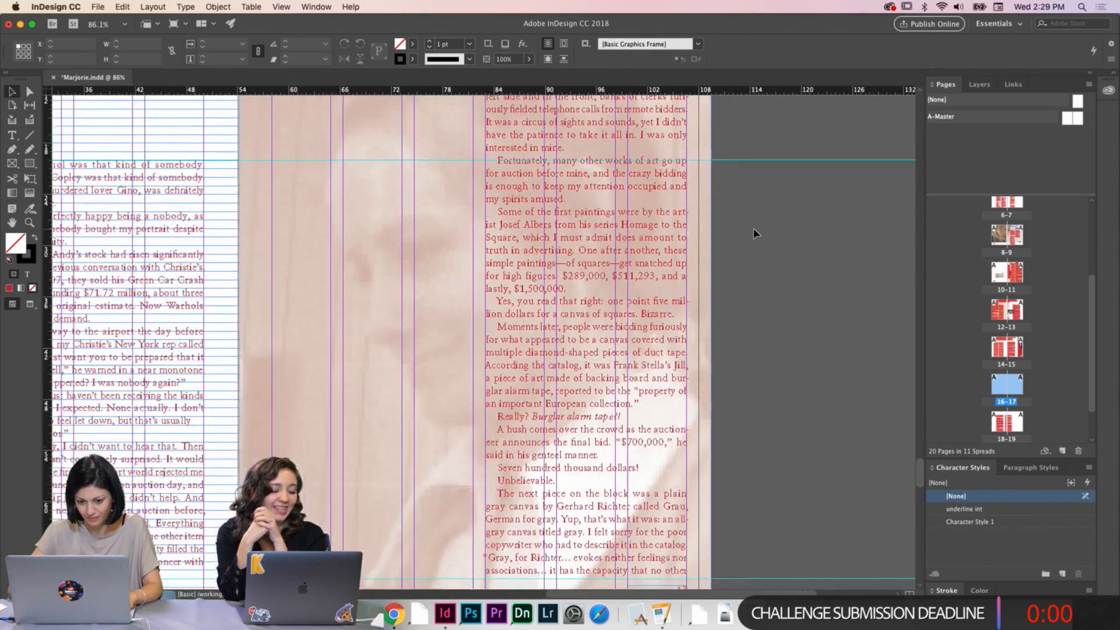
key(w)
scroll(754, 228, down, 5)
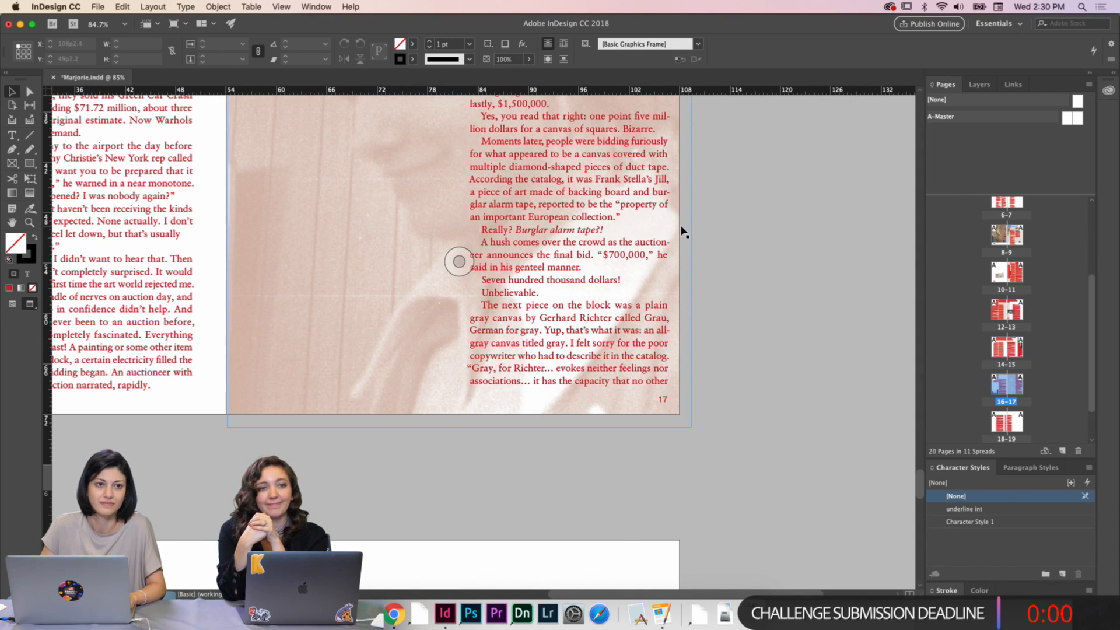
scroll(682, 232, down, 2)
scroll(759, 213, down, 1)
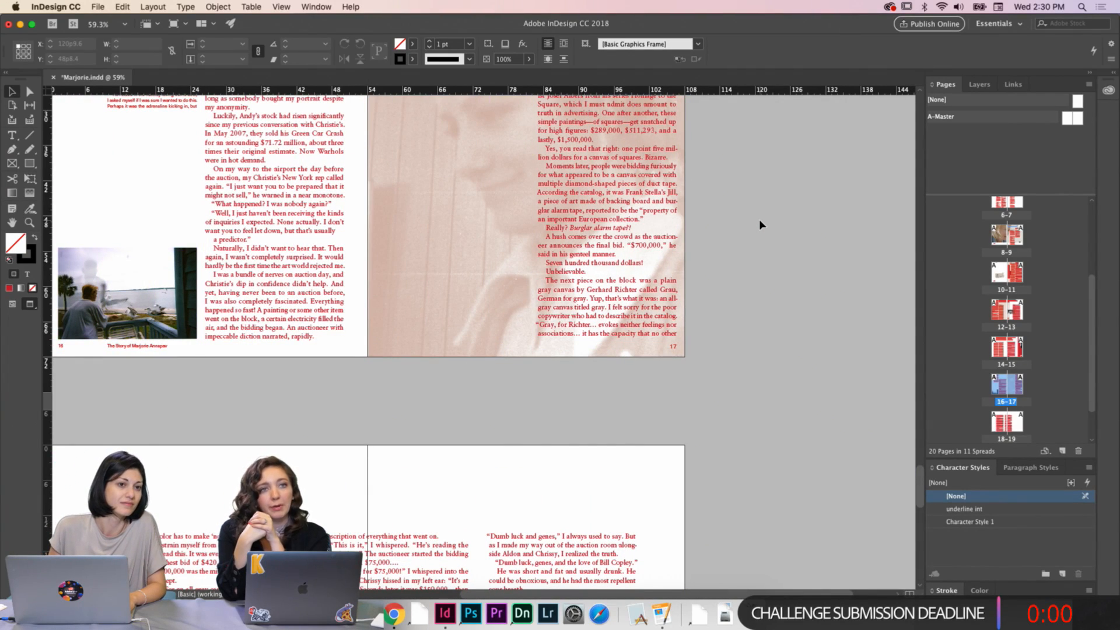
scroll(759, 225, down, 2)
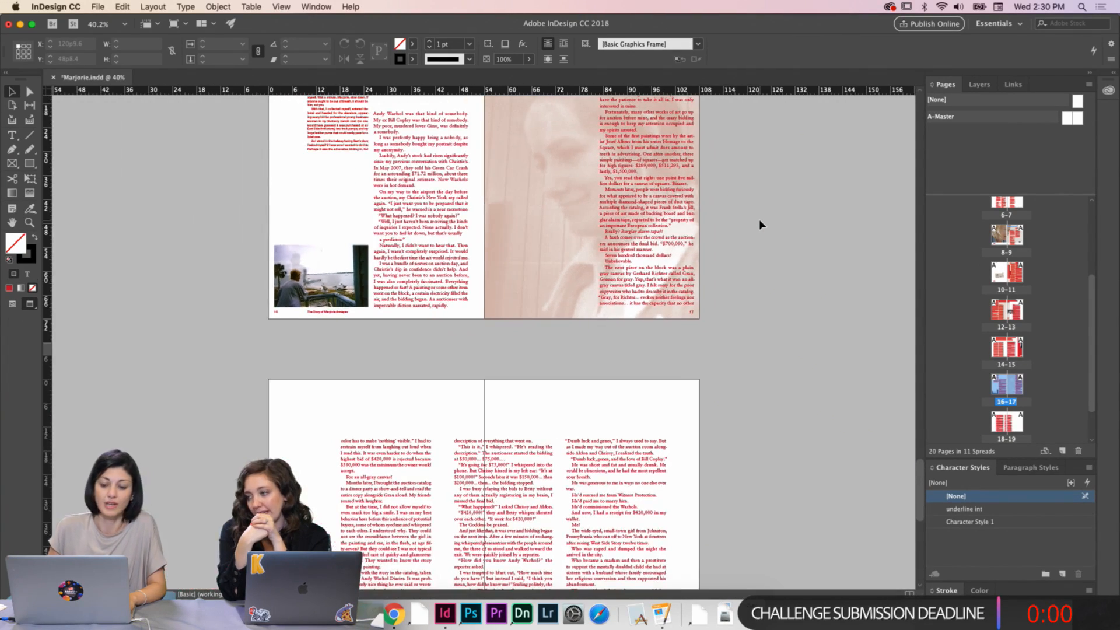
key(w)
key(super+alt+0)
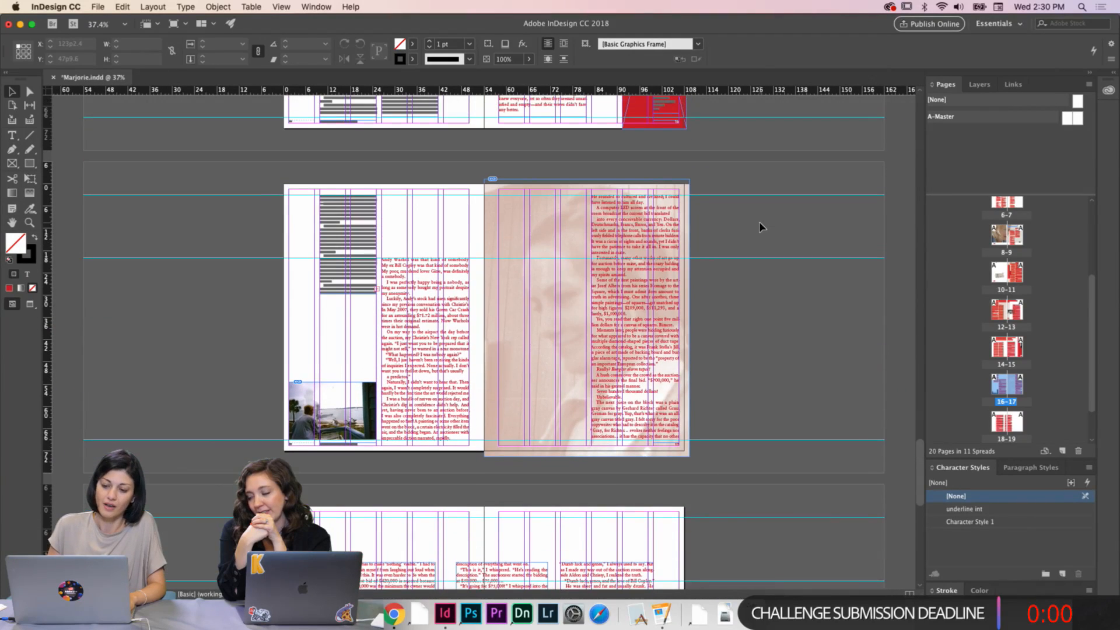
Select the portrait photo on page 17 and compare how it sits on the spread with and without guides
click(544, 185)
click(585, 318)
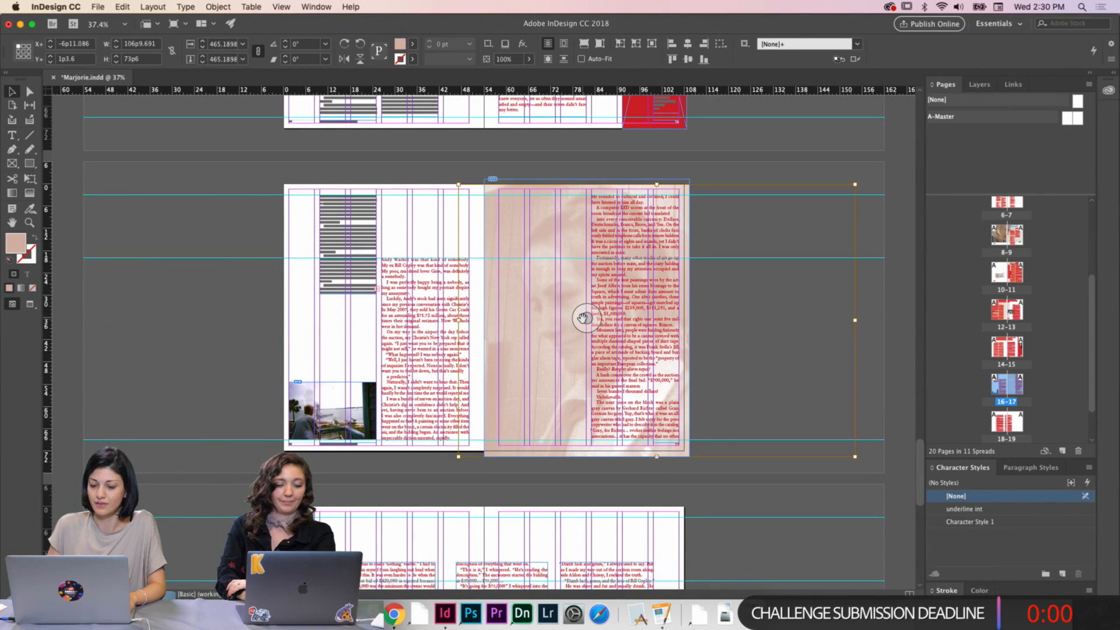
drag(584, 318, 584, 315)
key(w)
click(699, 158)
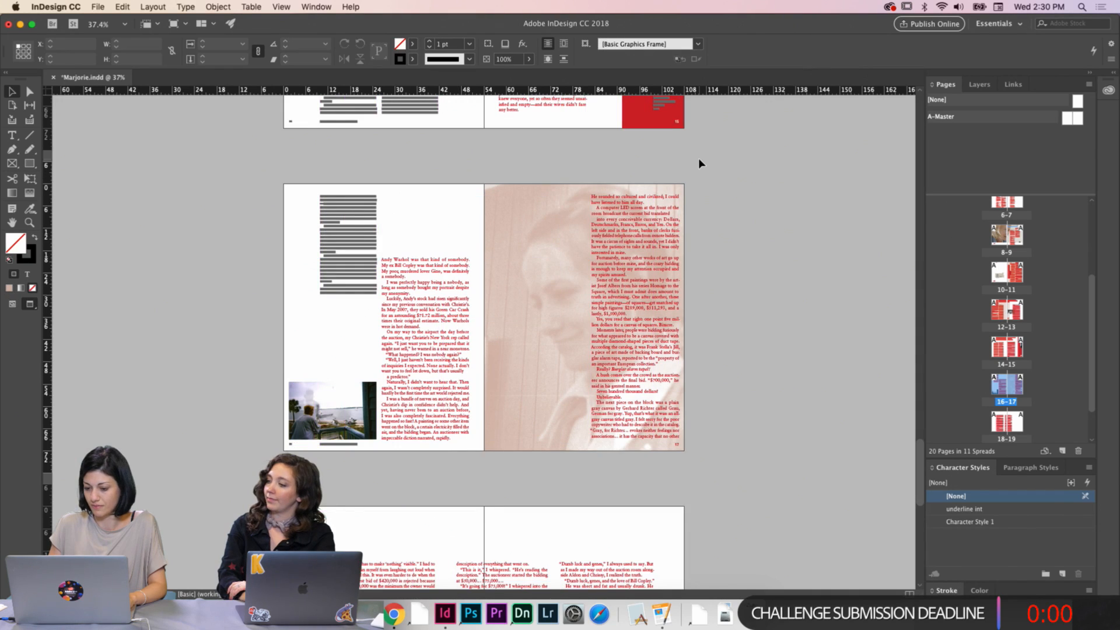
key(super+minus)
key(w)
key(super+equal)
key(super+equal)
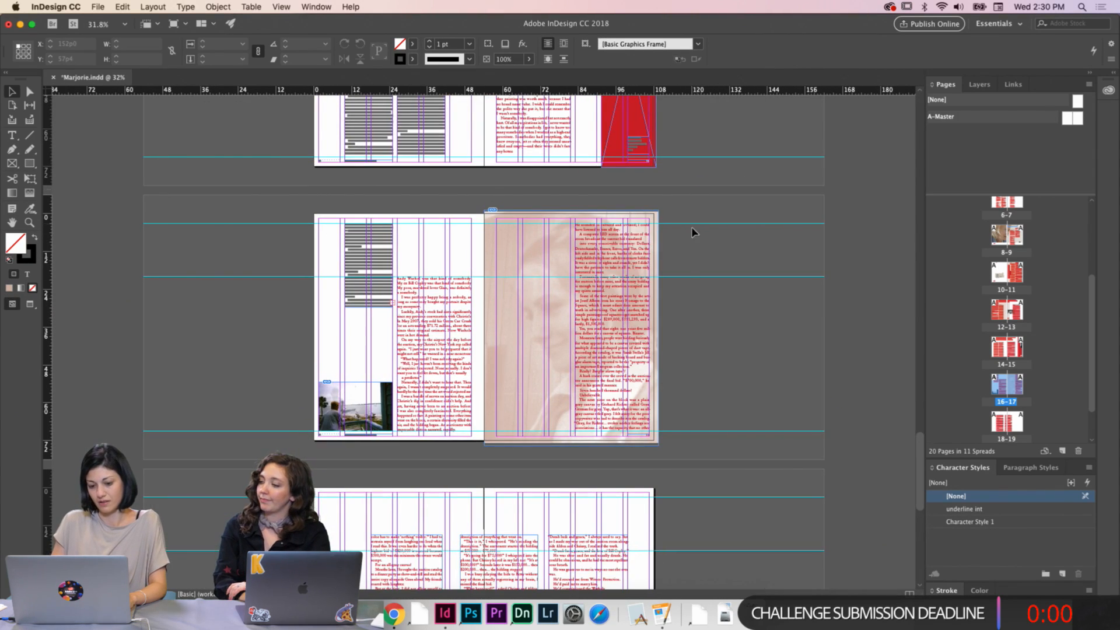
Try to narrow the page 17 portrait frame to 53p10.26 so its outer side meets the page edge
click(710, 262)
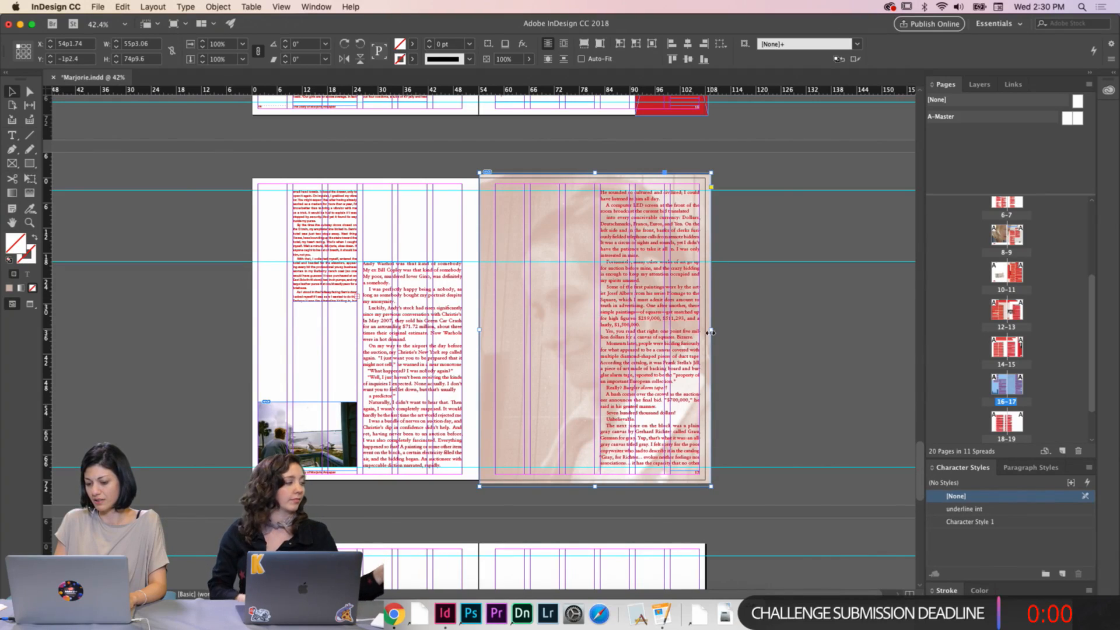
drag(710, 331, 709, 332)
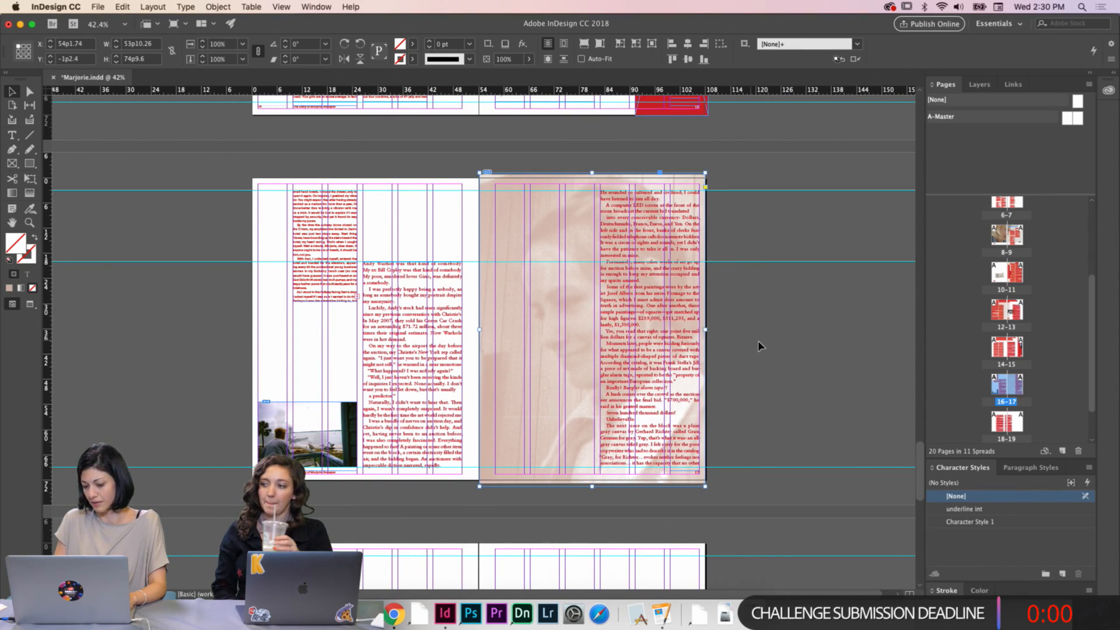
click(767, 343)
key(w)
key(w)
Try fitting the portrait photo on page 17 to its frame, and undo the fitting
click(643, 183)
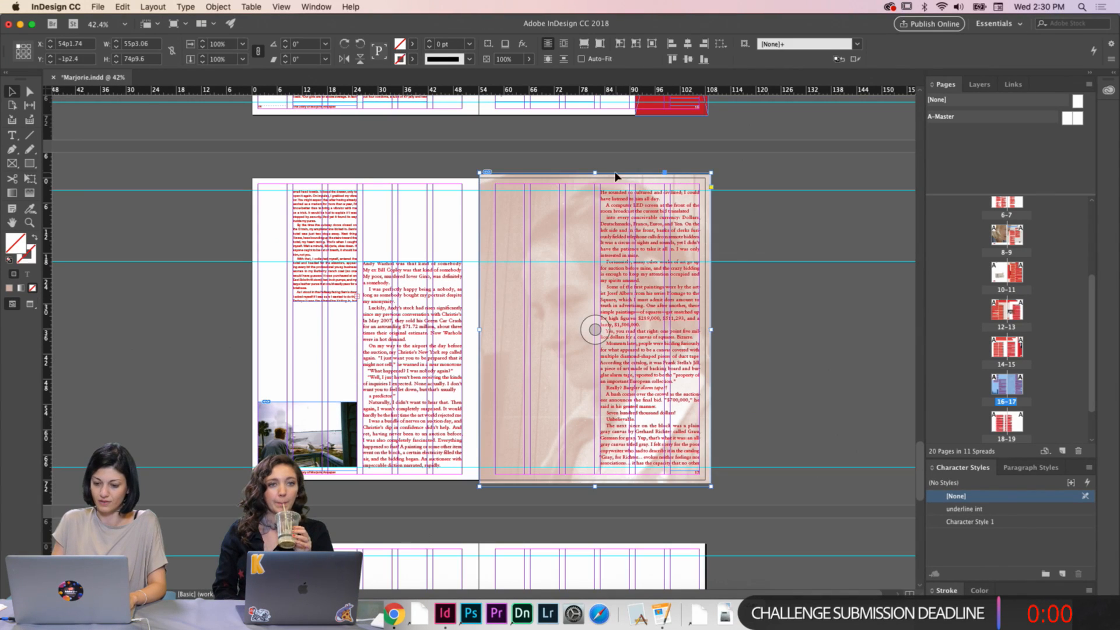
click(585, 45)
click(778, 298)
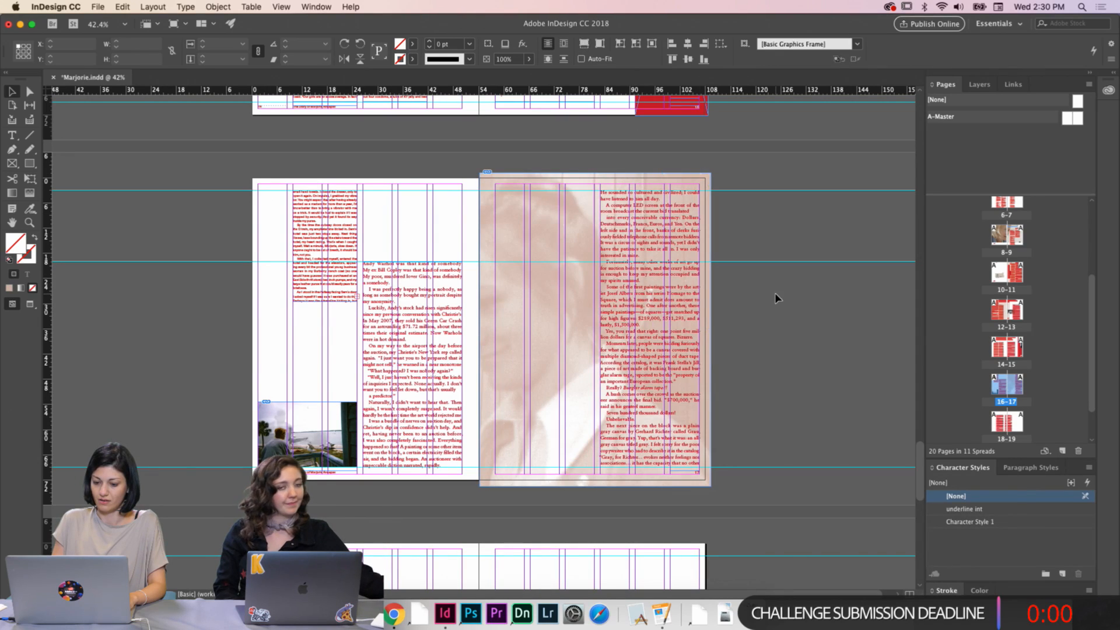
click(586, 320)
key(super+z)
click(797, 270)
Examine the 16–17 and 18–19 spreads with and without guides, ending on a preview of pages 16–17
key(w)
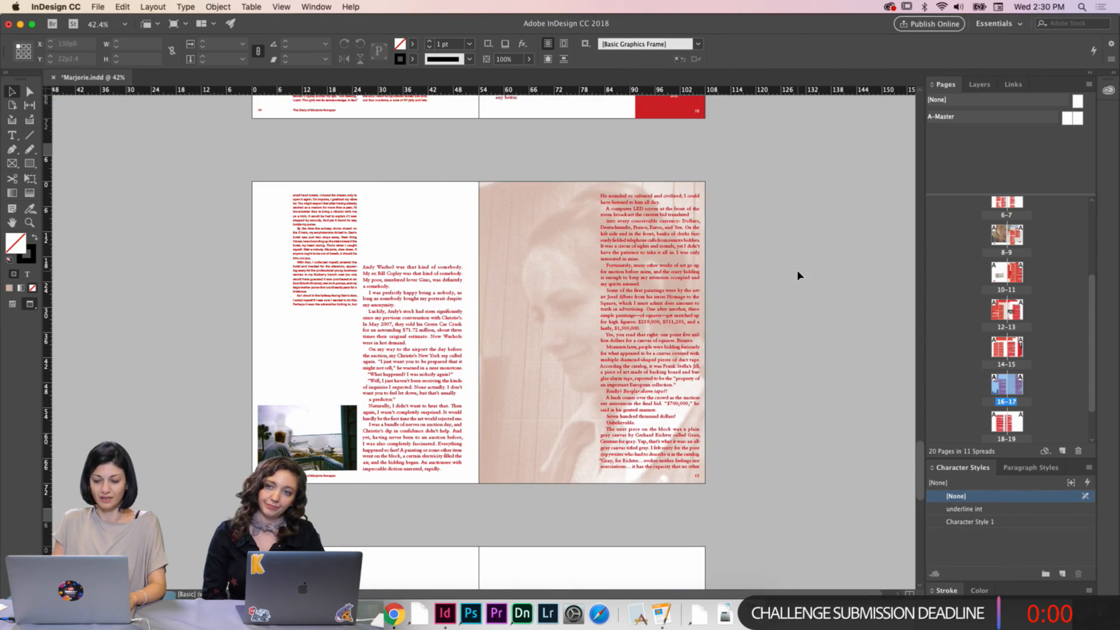
key(w)
scroll(798, 274, up, 5)
scroll(798, 274, down, 8)
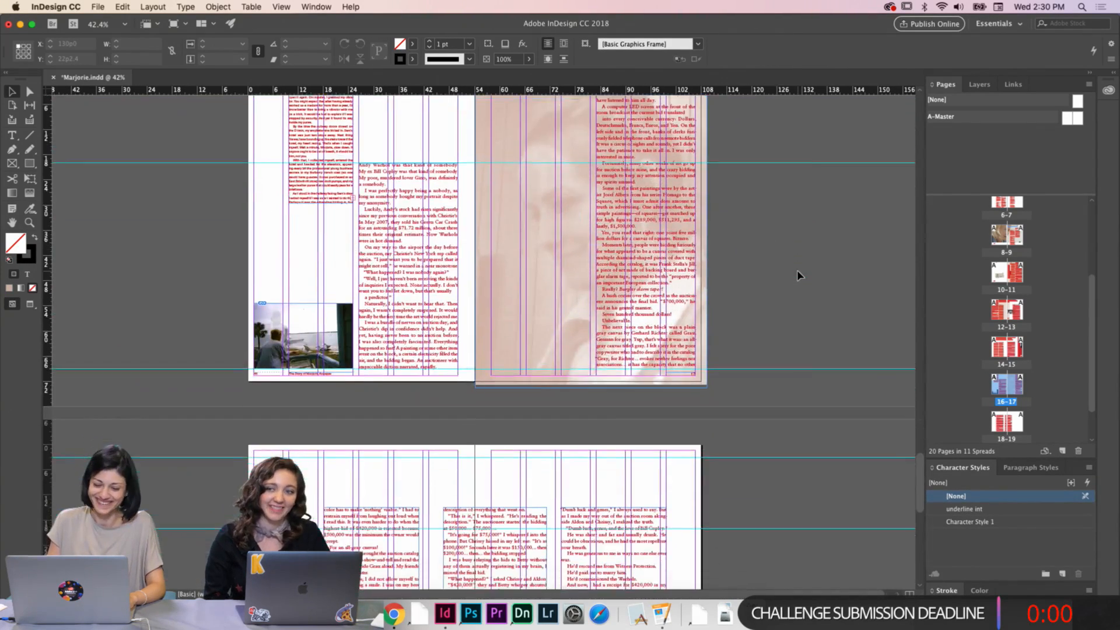
key(w)
scroll(795, 255, up, 2)
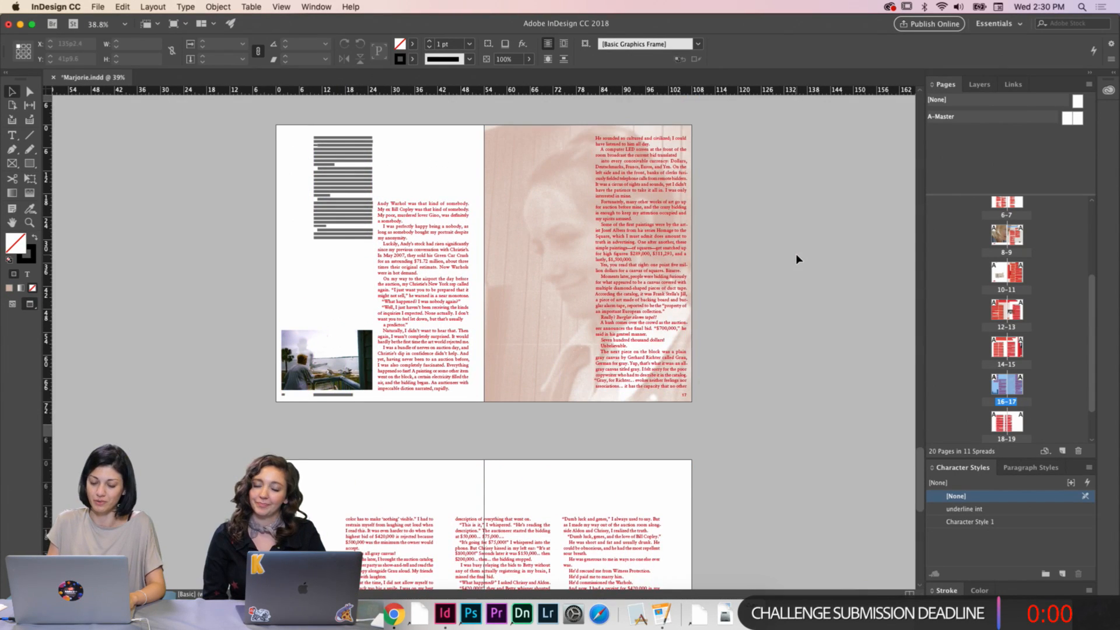
key(w)
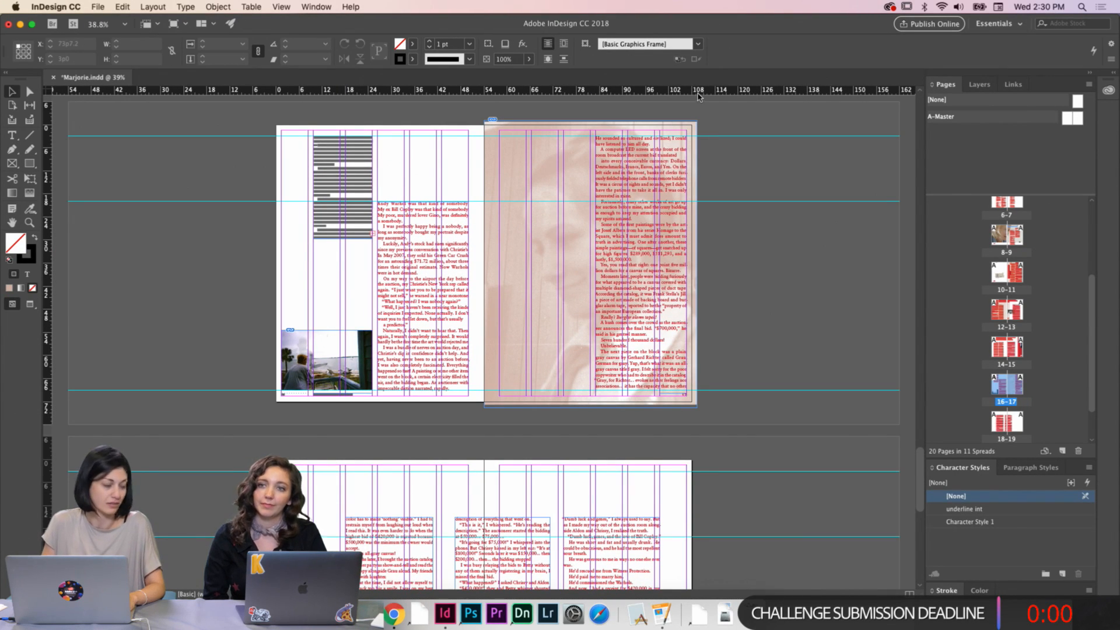
scroll(695, 276, down, 12)
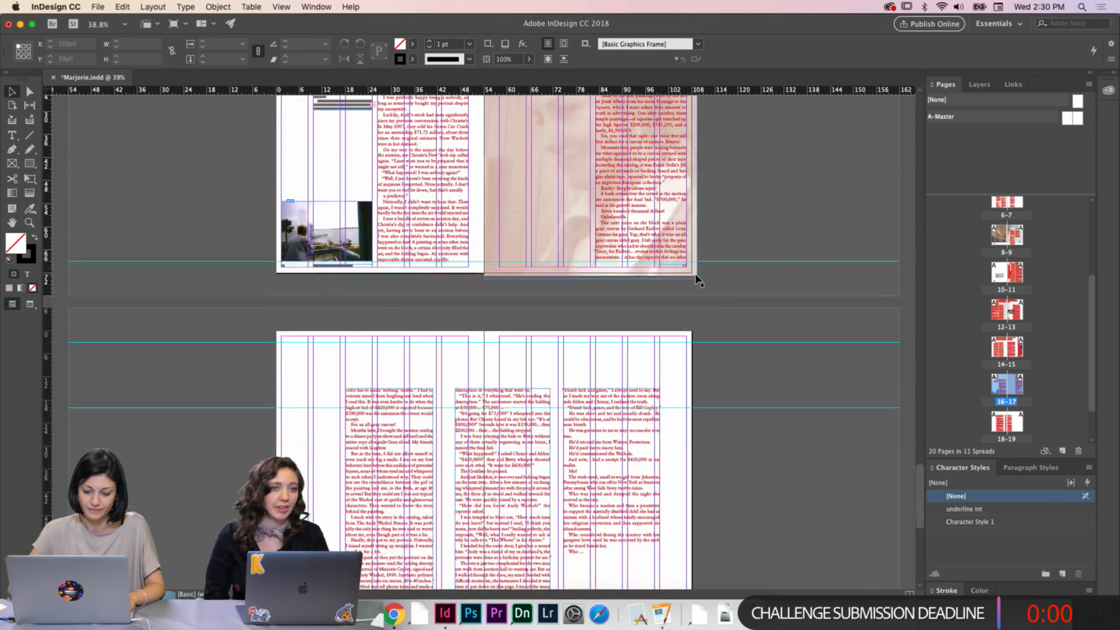
scroll(696, 279, down, 4)
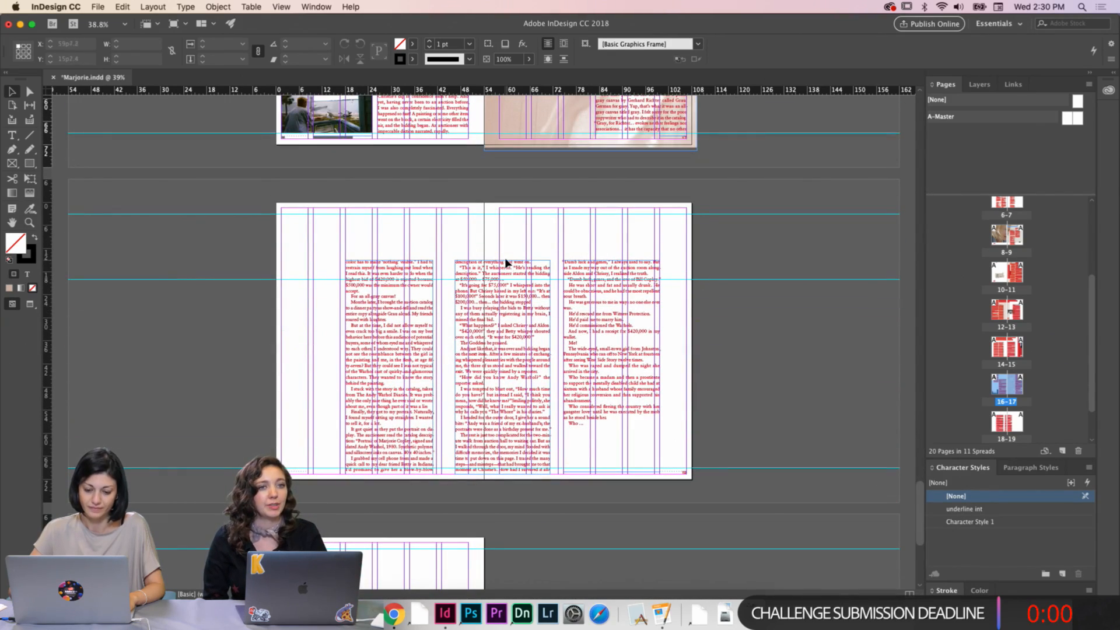
scroll(506, 263, up, 10)
scroll(505, 263, up, 3)
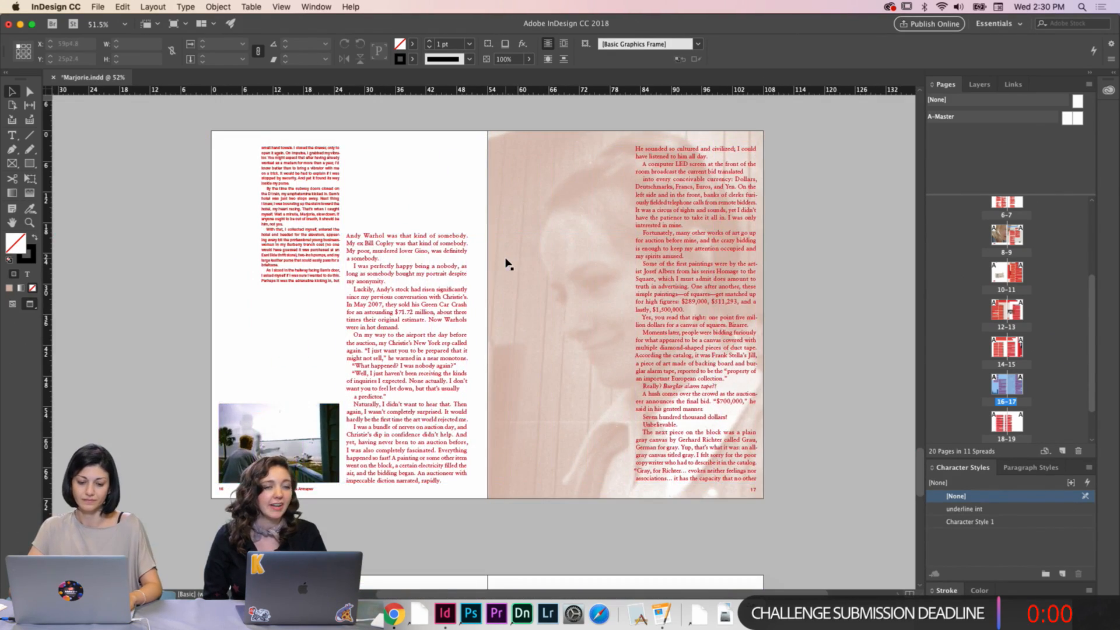
Lengthen the small-text column frame on page 16 downward so its passage runs through "I rapped firmly on the door."
click(287, 231)
key(w)
drag(295, 281, 299, 362)
key(w)
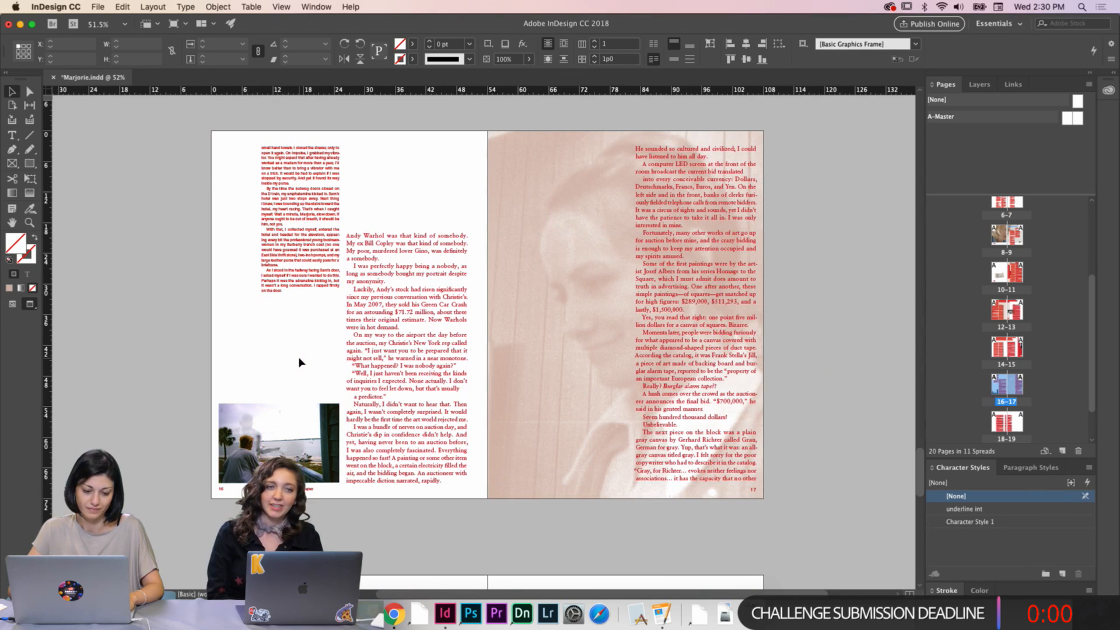
click(299, 362)
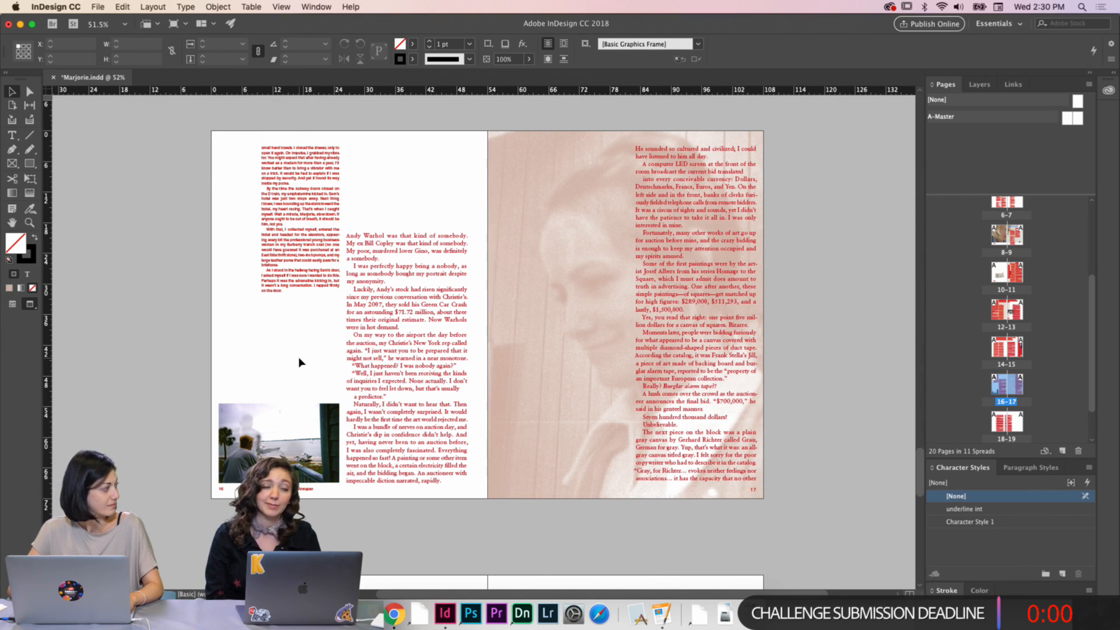
Check the page 16 text columns and the 16–17 spread, and survey the document's spreads at overview size with guides shown
scroll(298, 362, up, 2)
scroll(299, 362, right, 2)
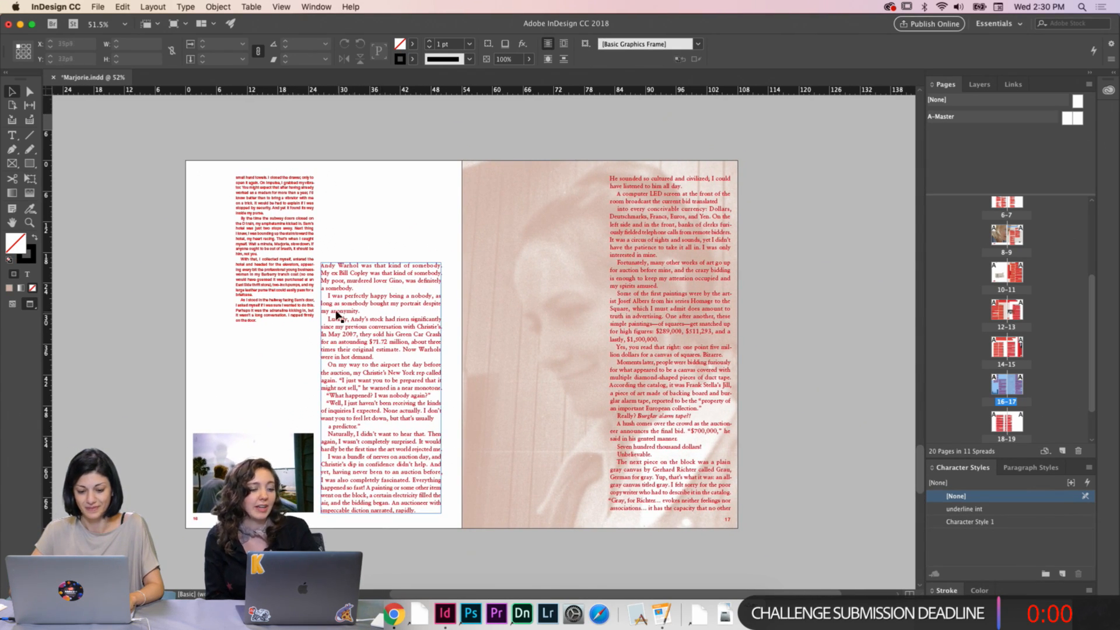
scroll(341, 314, up, 3)
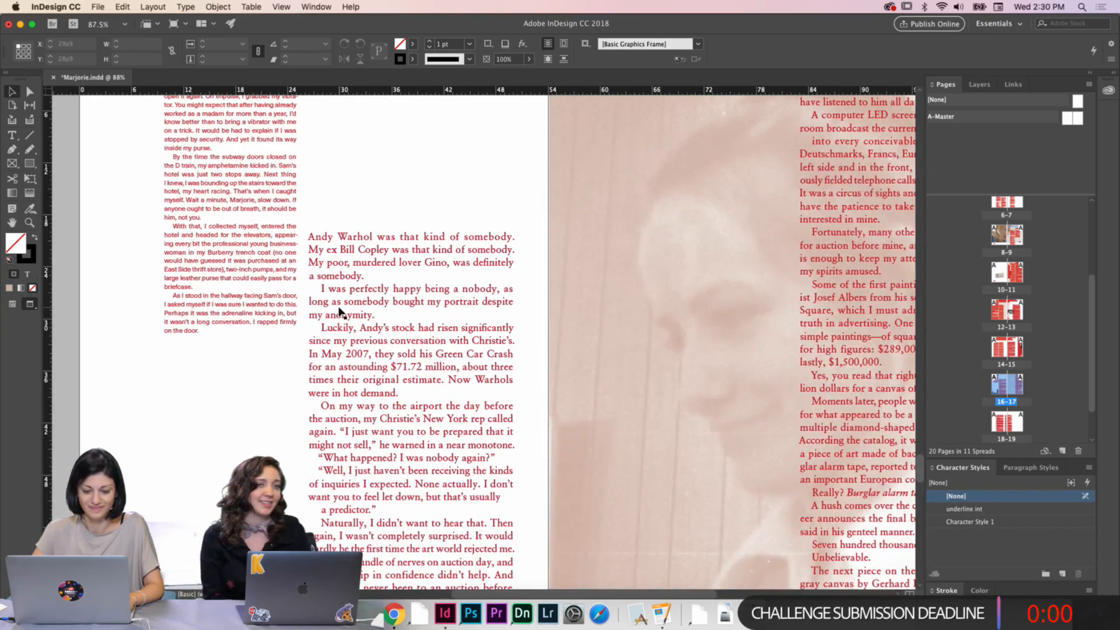
scroll(490, 330, down, 2)
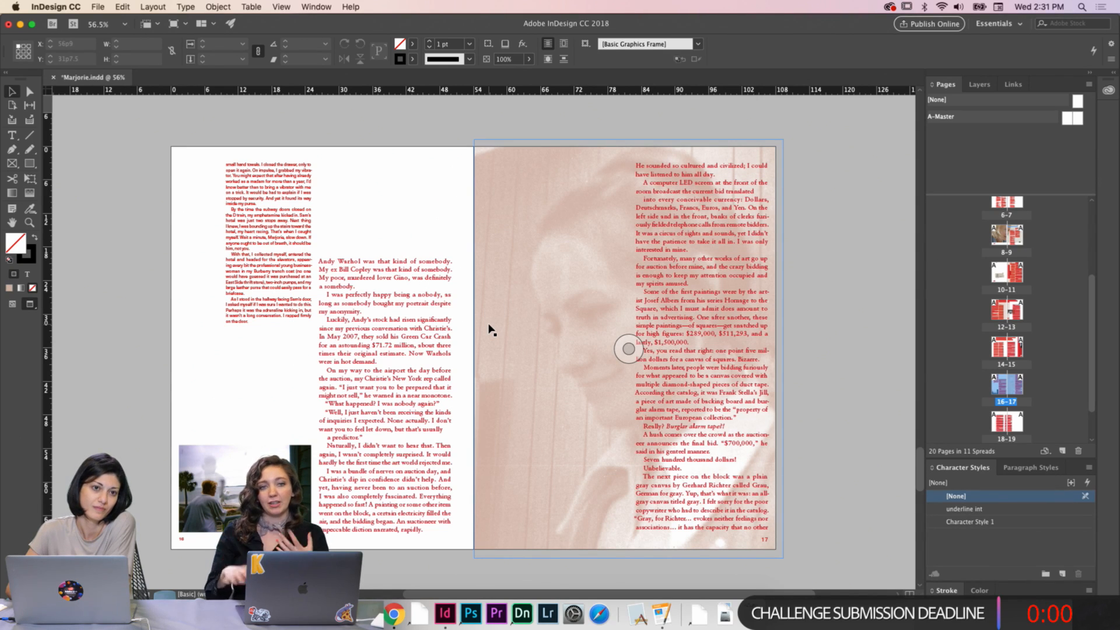
click(430, 212)
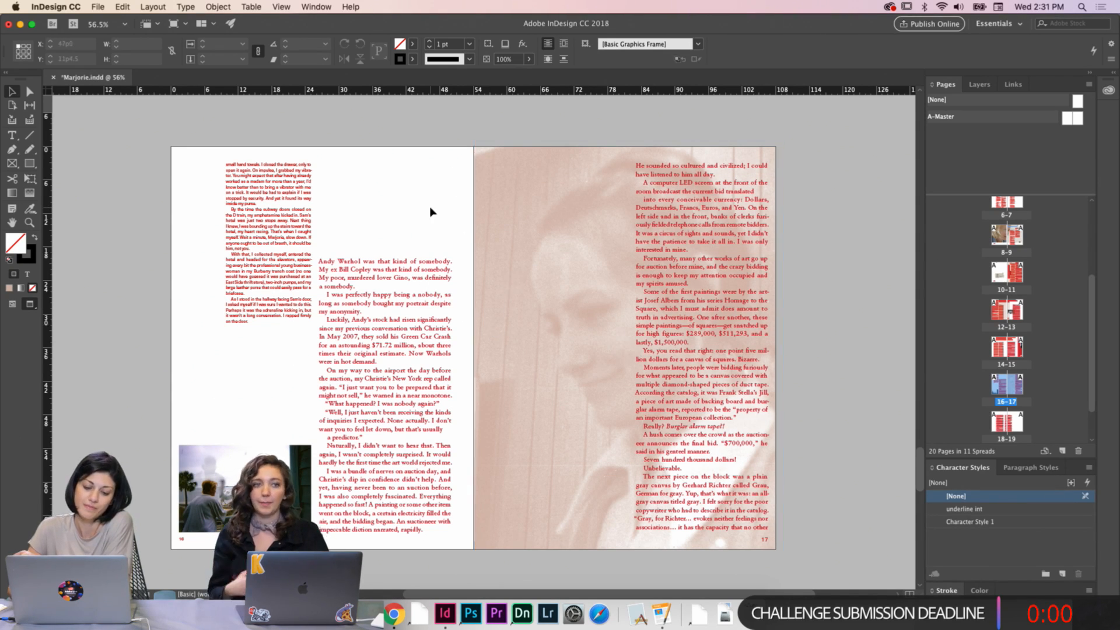
key(super+minus)
key(w)
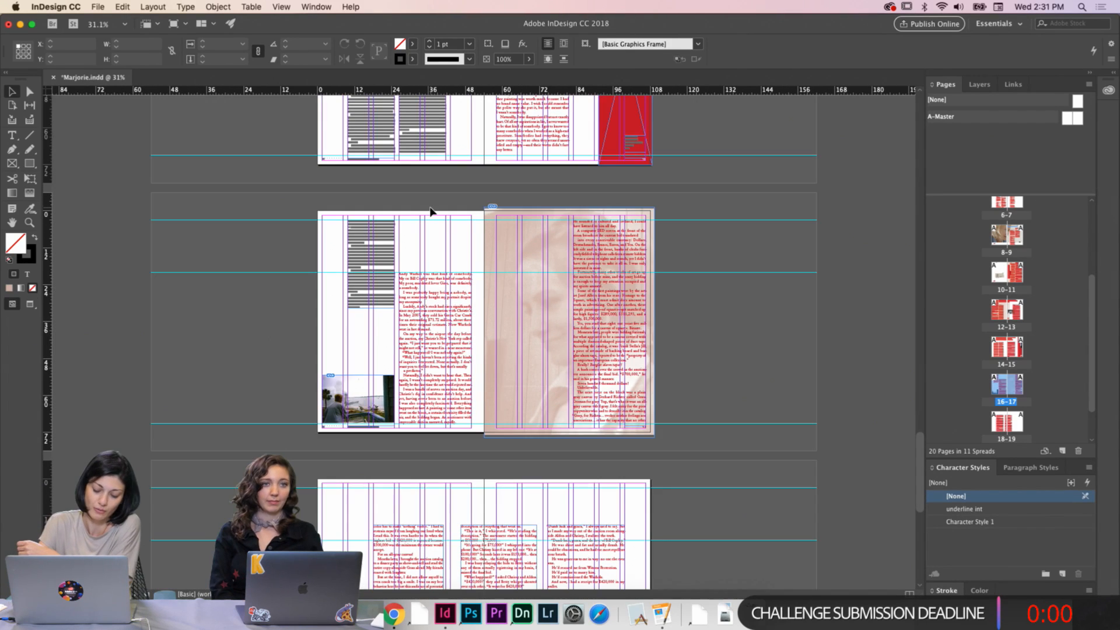
key(super+minus)
key(super+minus)
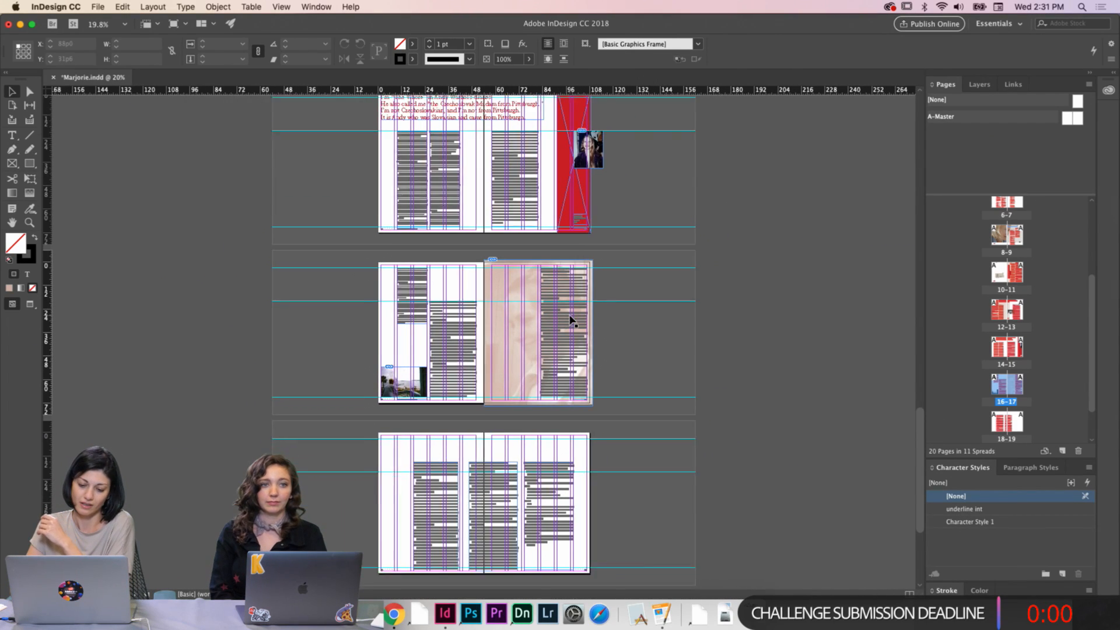
scroll(638, 306, up, 2)
scroll(639, 307, down, 3)
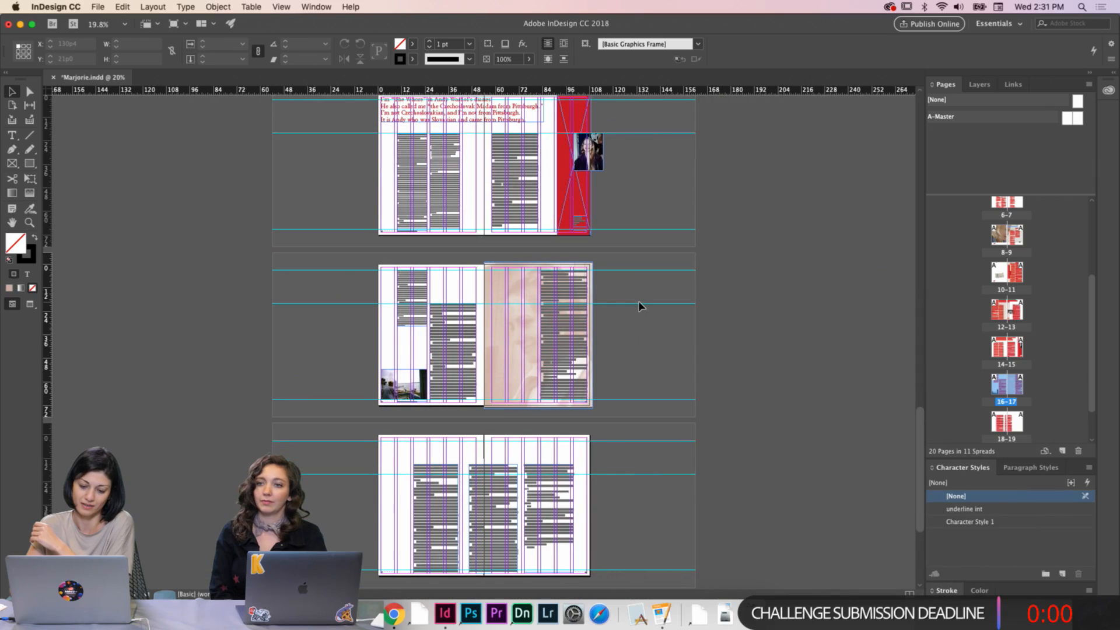
scroll(638, 306, down, 4)
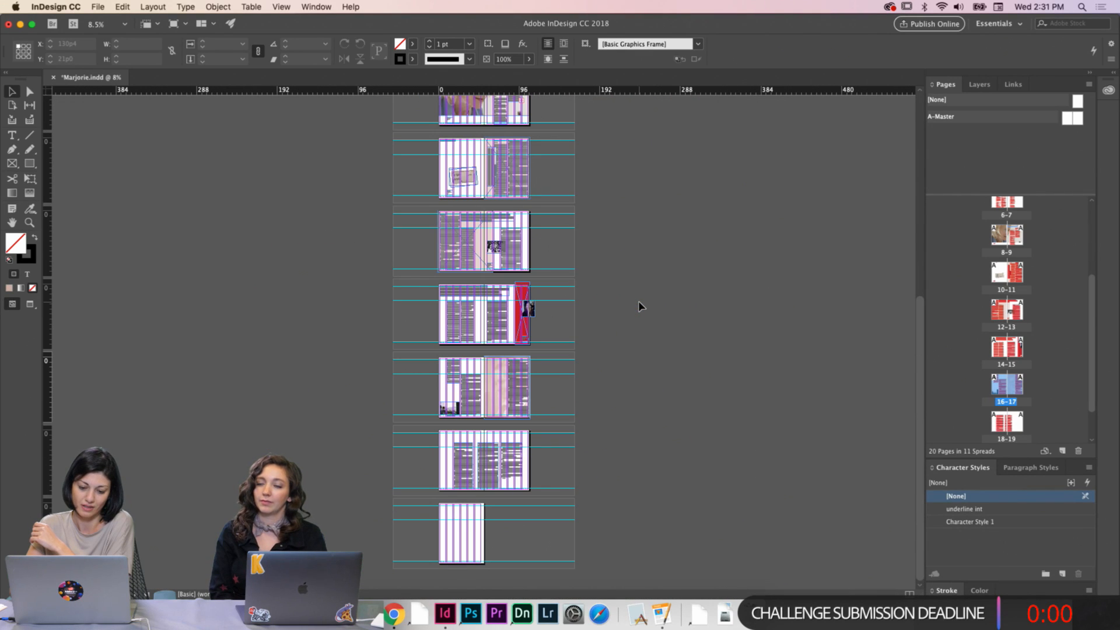
scroll(575, 355, up, 2)
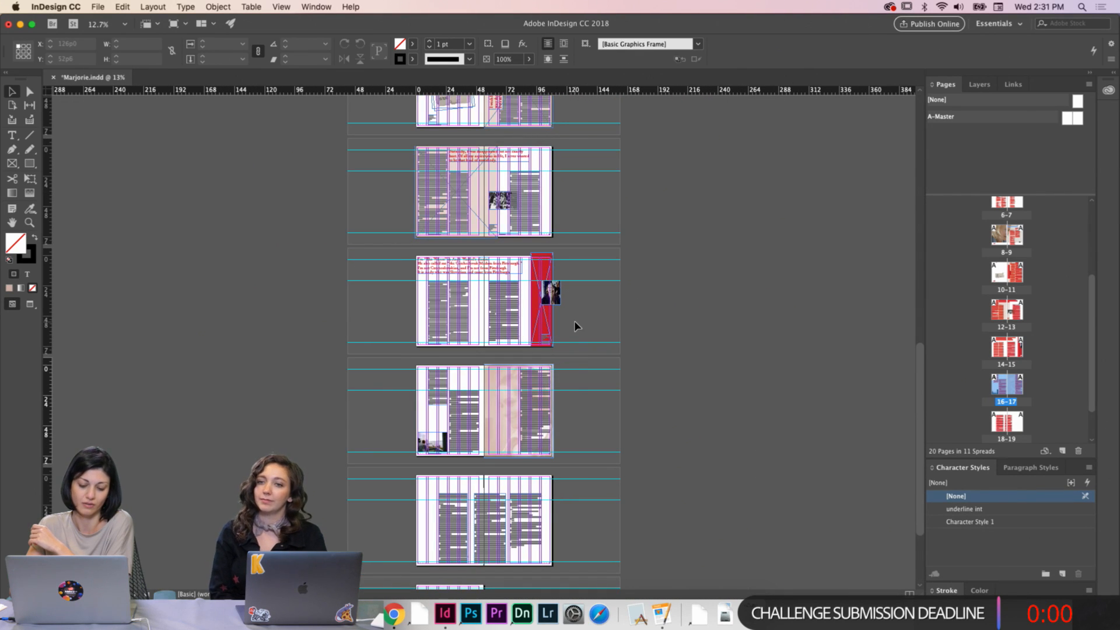
Survey the spreads from pages 12–19 at overview size, switching between the guide view and the clean preview
scroll(574, 372, up, 1)
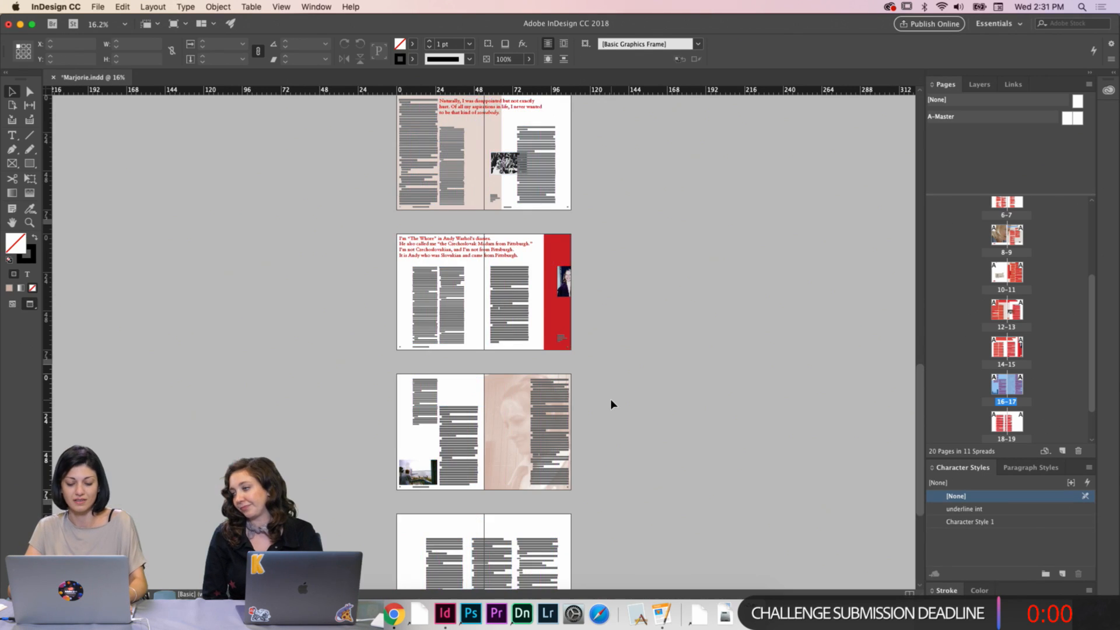
scroll(611, 402, up, 2)
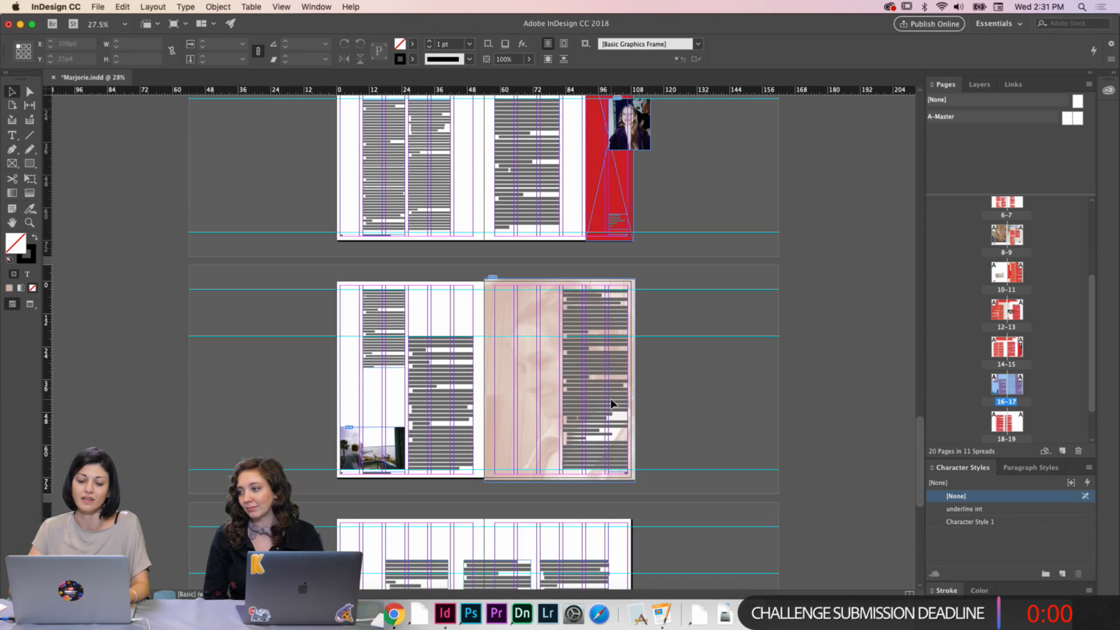
scroll(611, 402, down, 1)
scroll(611, 403, down, 1)
key(w)
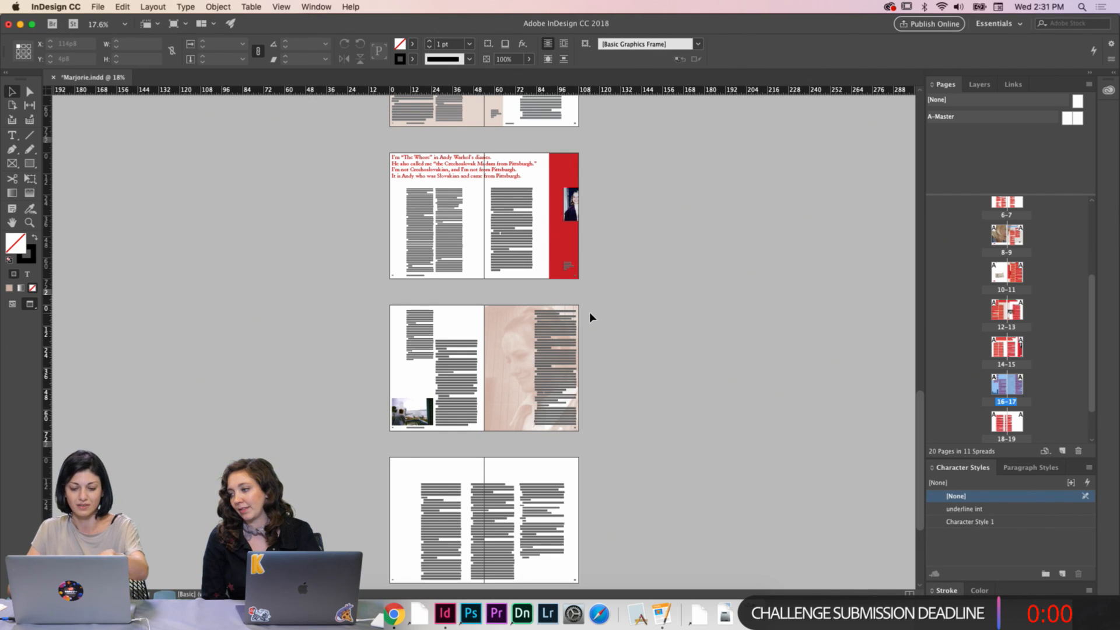
scroll(590, 315, up, 2)
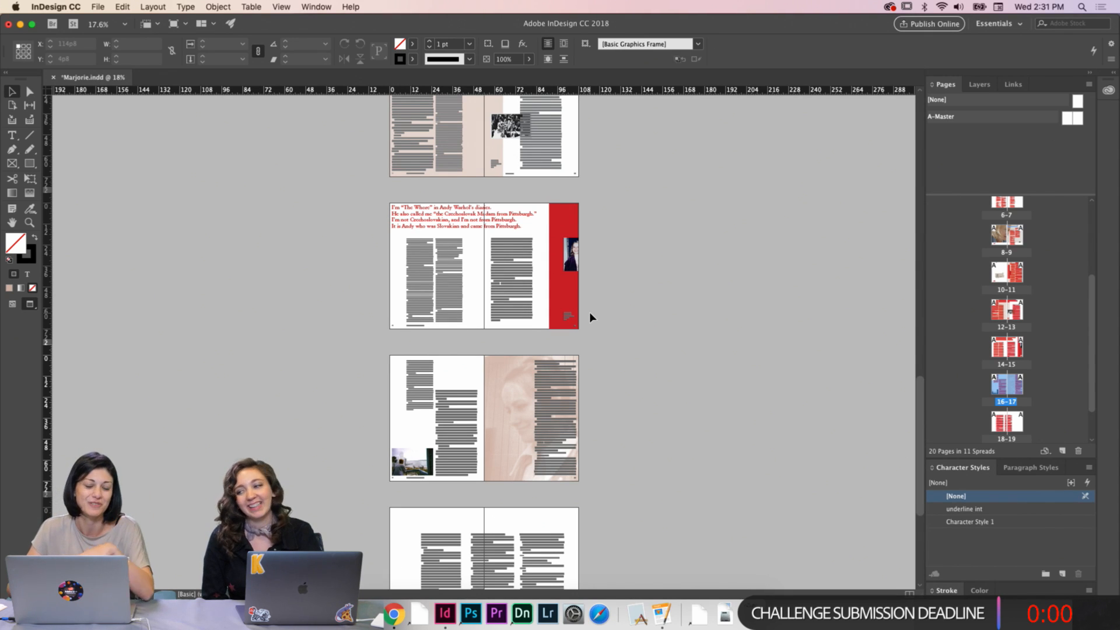
scroll(628, 236, up, 2)
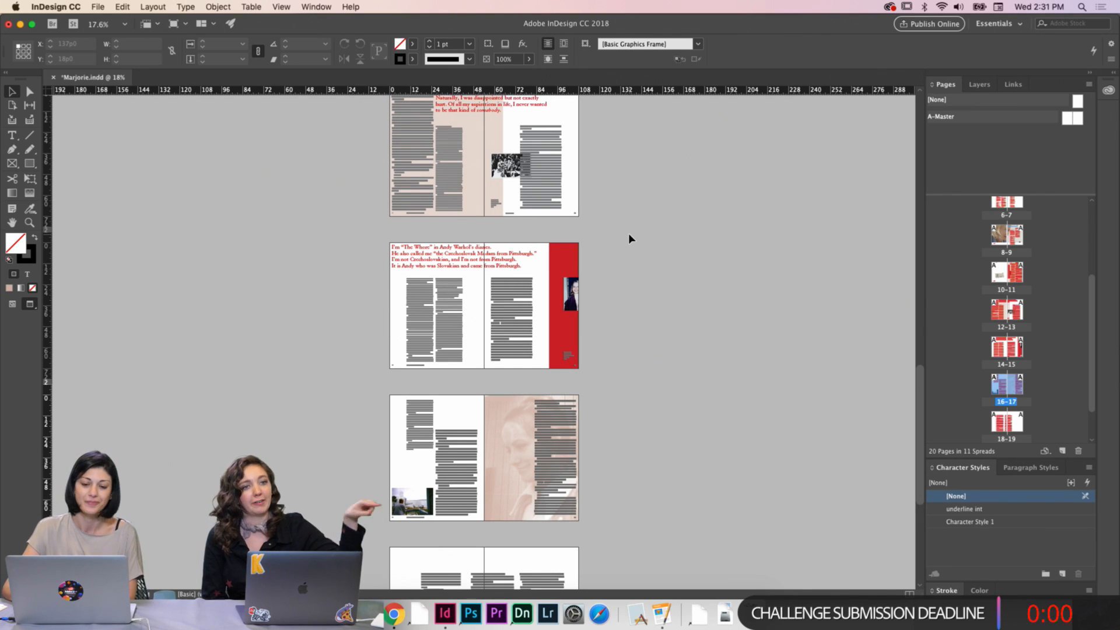
scroll(629, 238, up, 6)
scroll(628, 238, down, 15)
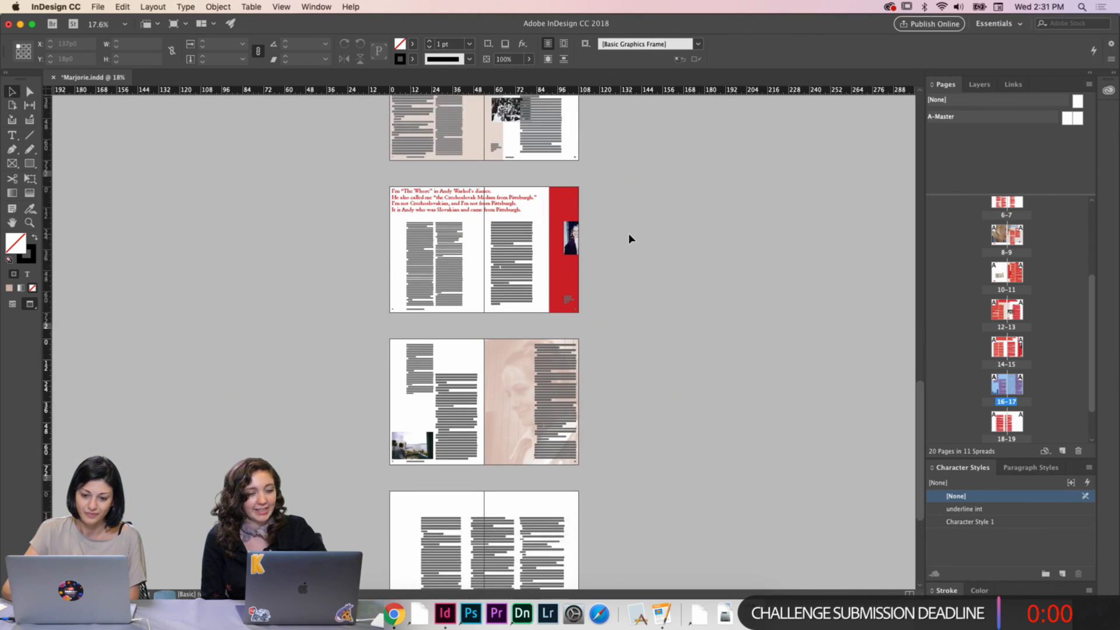
Examine the 16–17 spread up close in preview, including its text columns and the faded portrait on page 17
key(super+equal)
scroll(628, 238, up, 5)
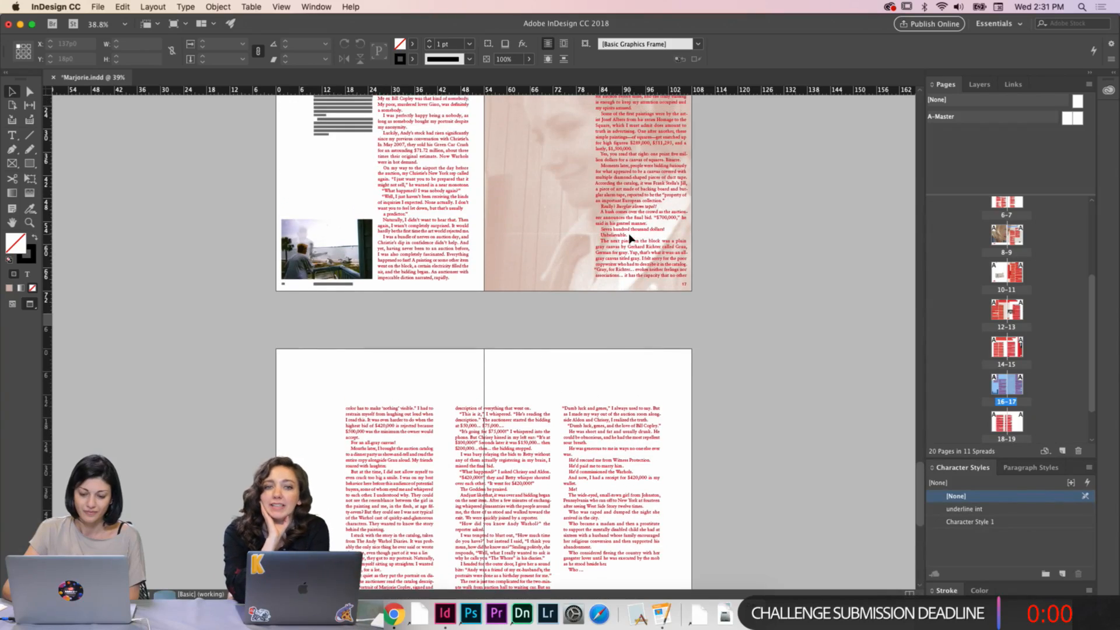
alt+scroll(628, 238, up, 1)
scroll(628, 238, up, 5)
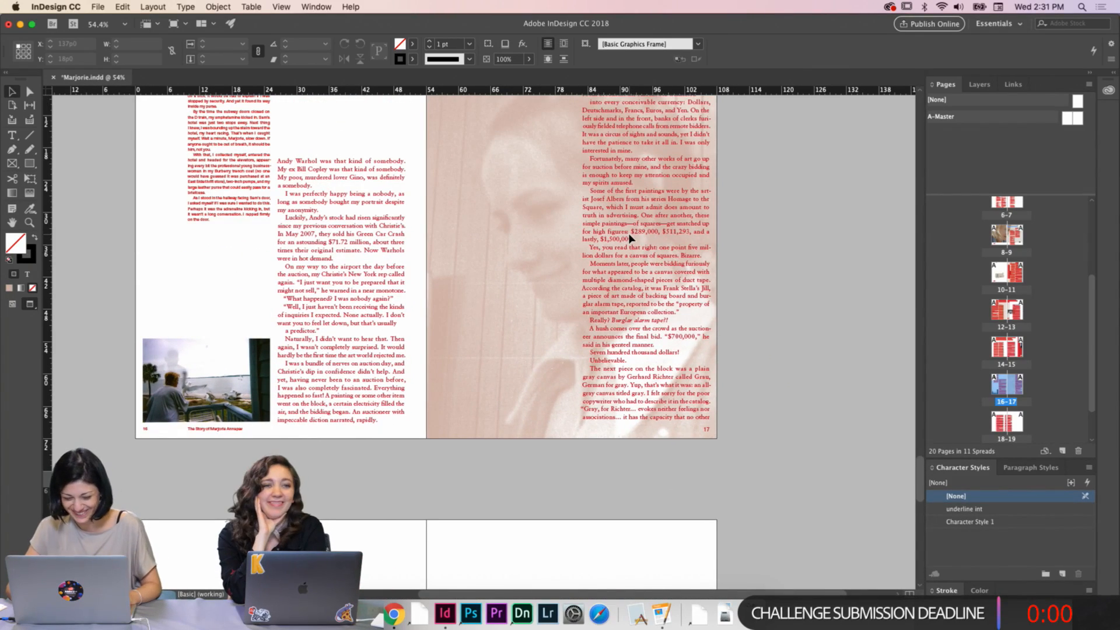
alt+scroll(629, 238, down, 1)
scroll(514, 235, up, 1)
scroll(513, 229, up, 1)
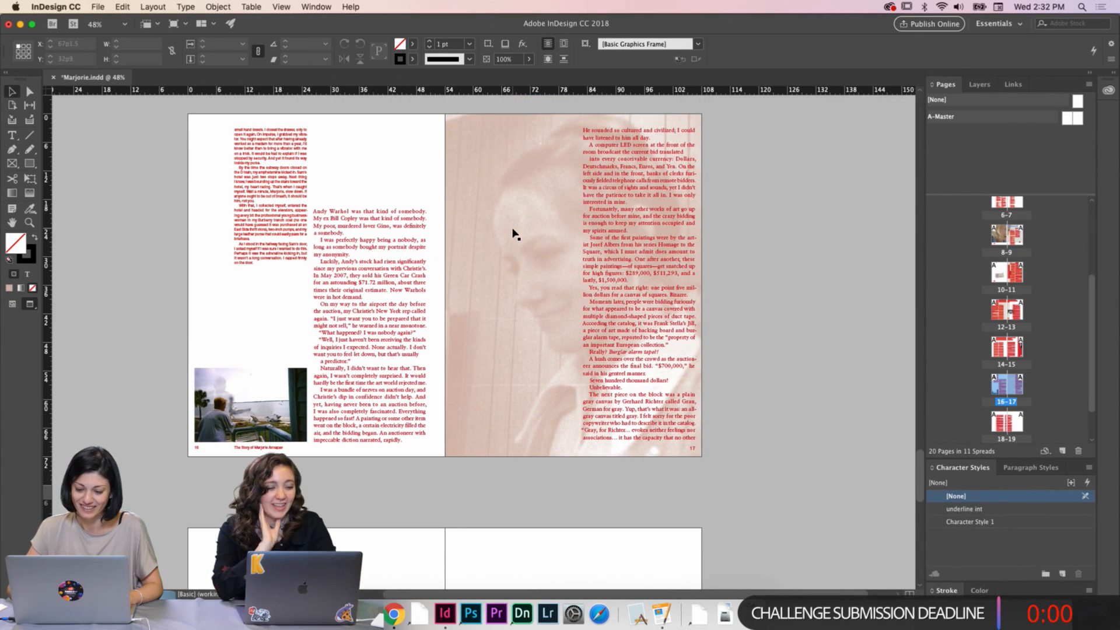
click(512, 229)
key(super+shift+a)
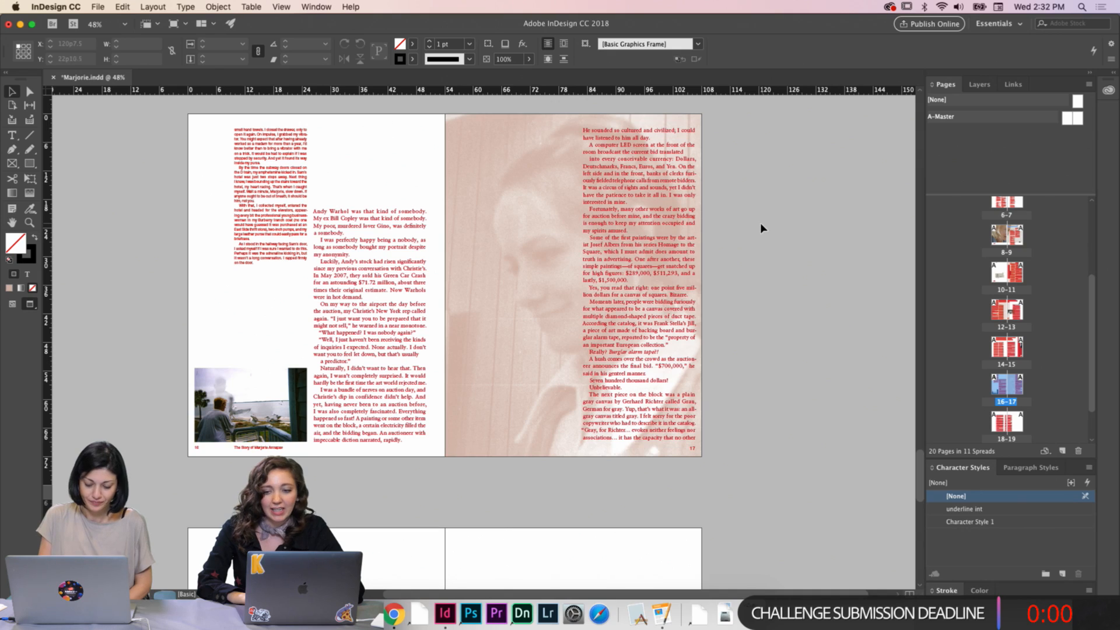
Switch to the Adobe Live challenge gallery in Chrome and inspect the "Get Lost" poster at full size, enlarged and fitted
scroll(657, 335, down, 5)
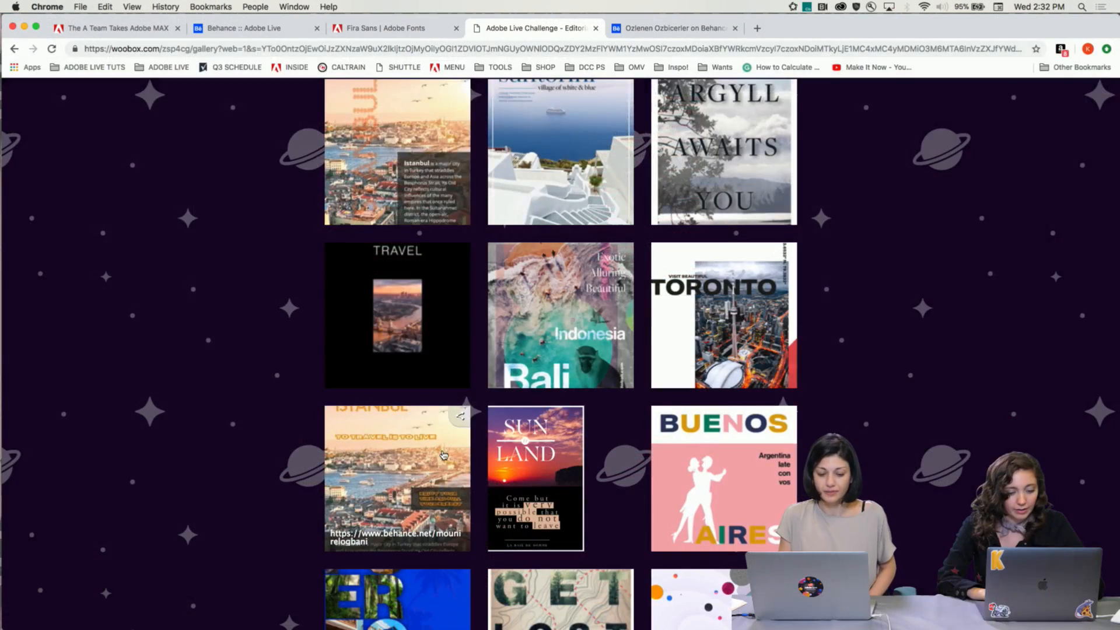
scroll(574, 456, down, 4)
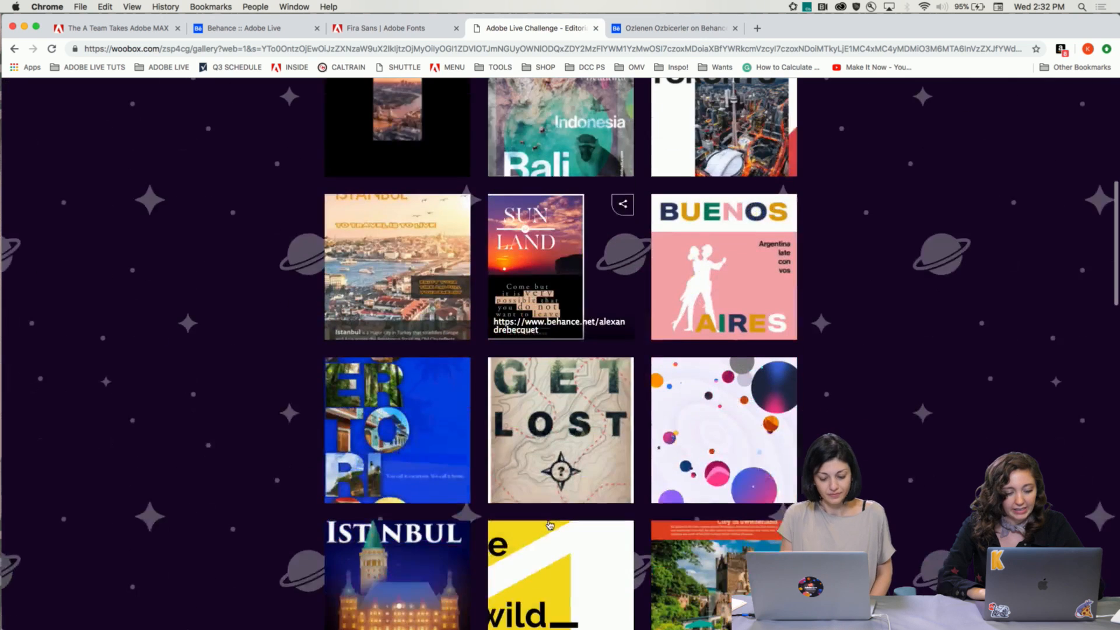
click(533, 426)
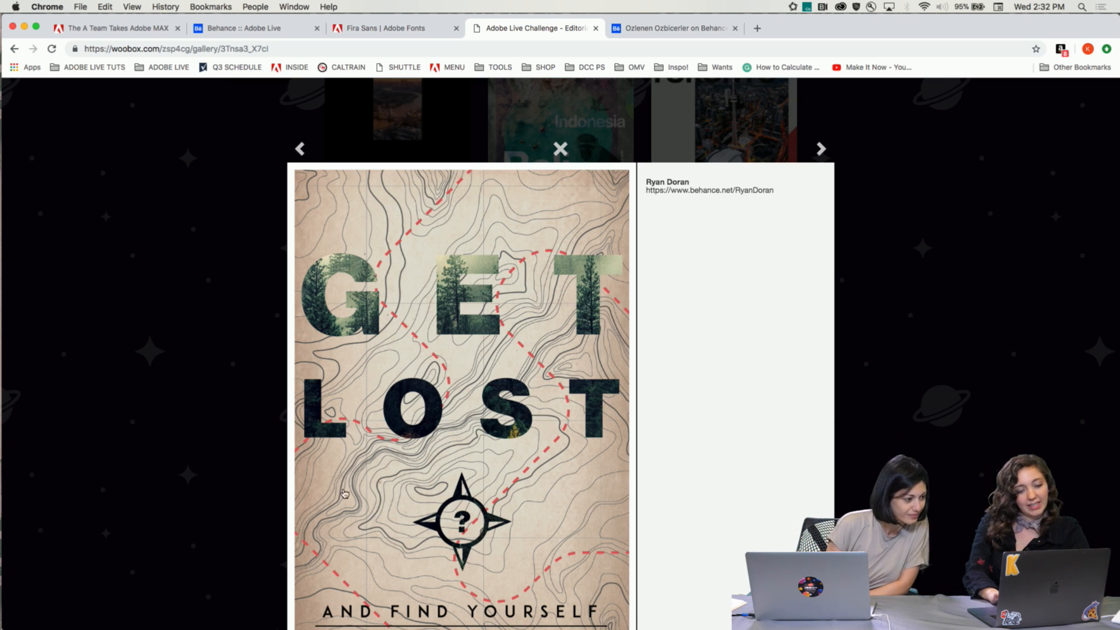
click(374, 516)
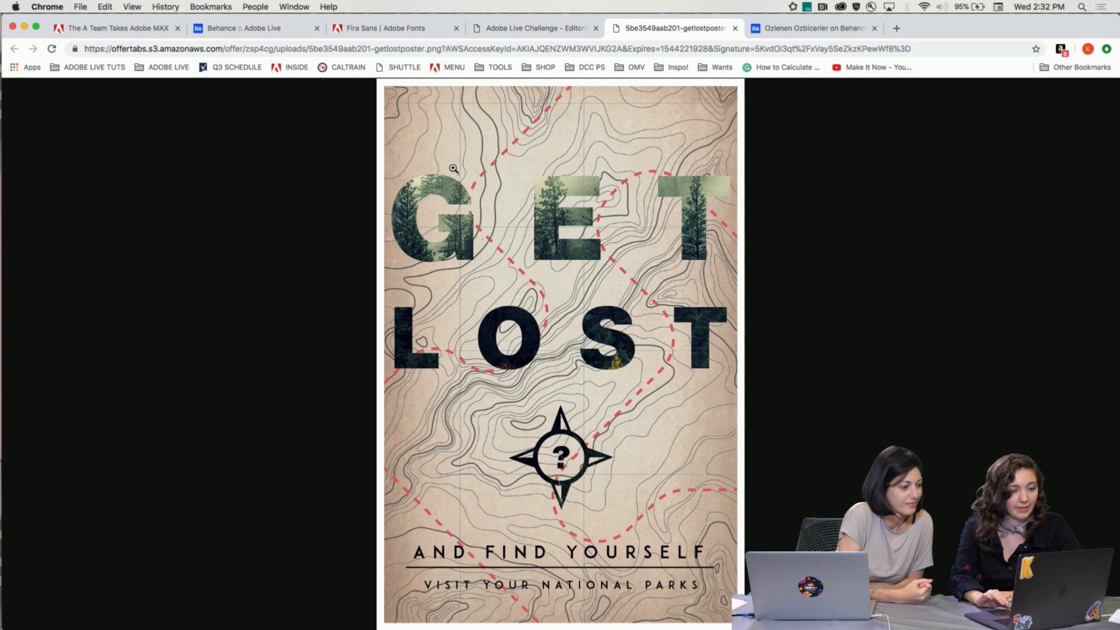
click(453, 172)
scroll(432, 282, down, 5)
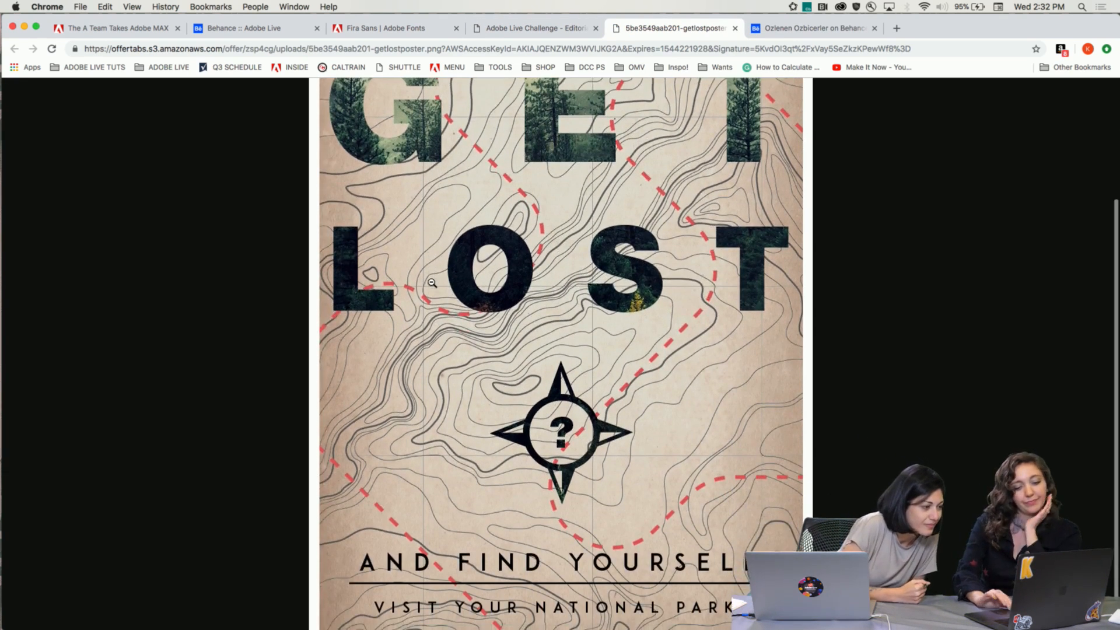
click(432, 282)
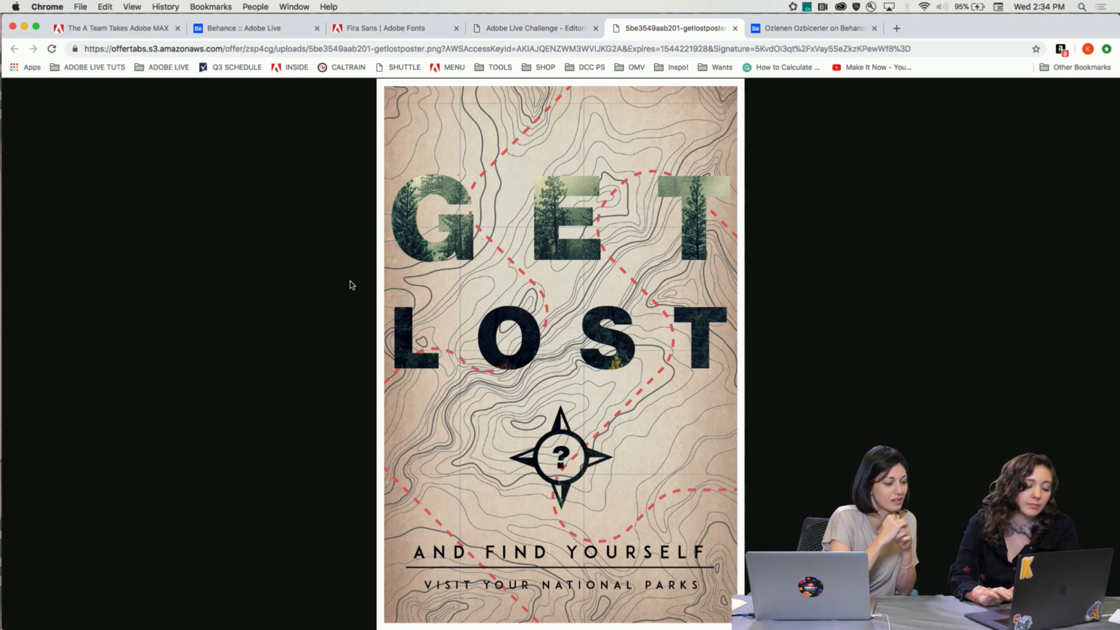
Return to the challenge gallery and view the Puerto Rico poster at full size
click(528, 34)
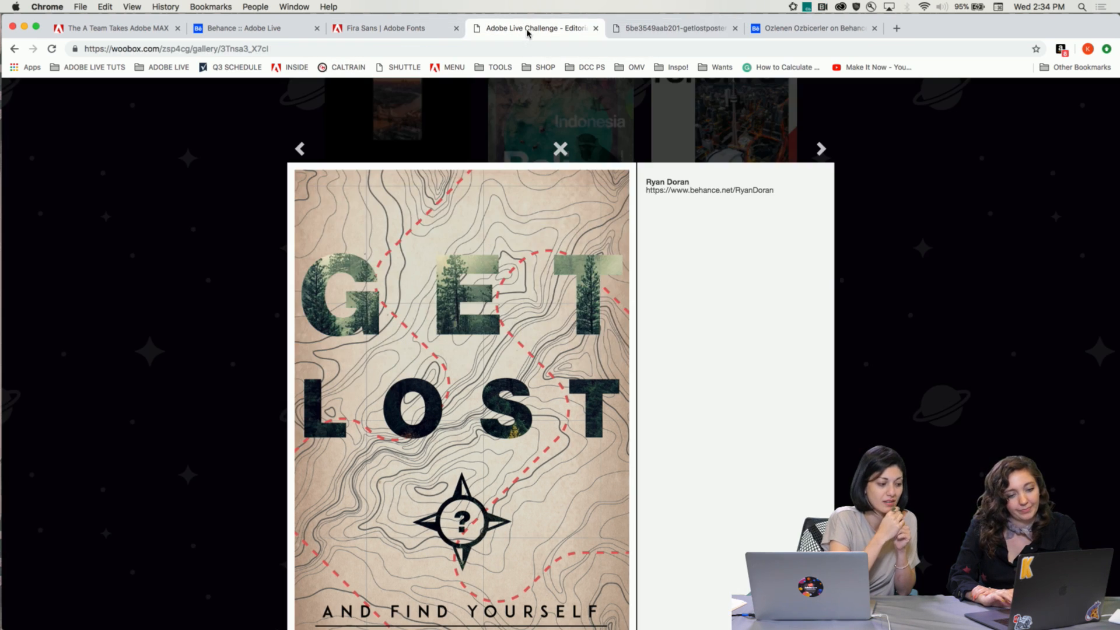
click(298, 150)
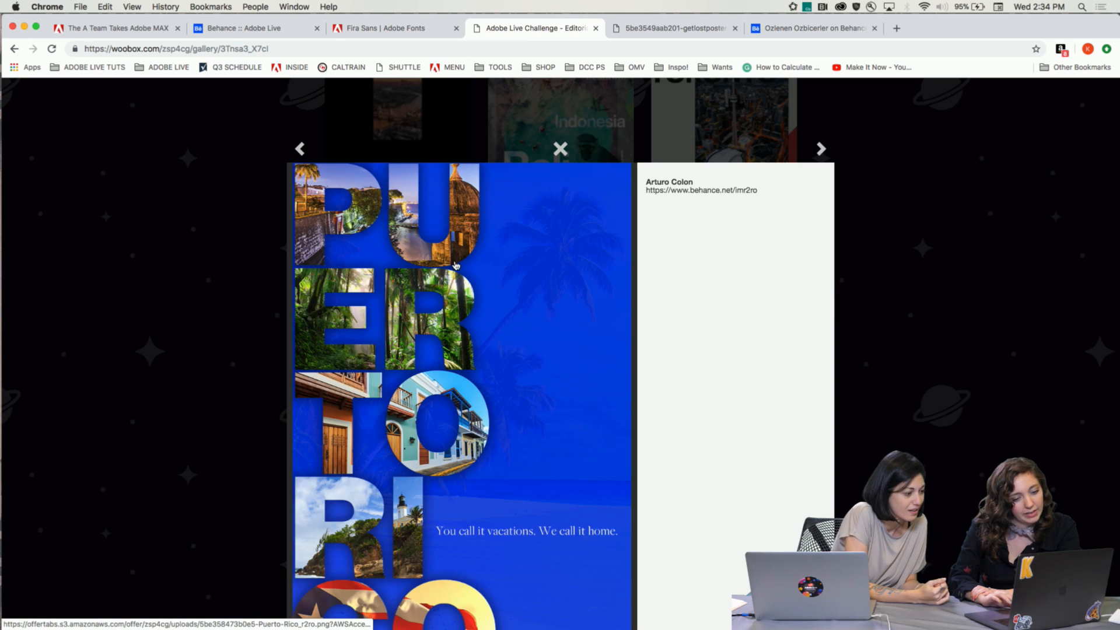
click(456, 265)
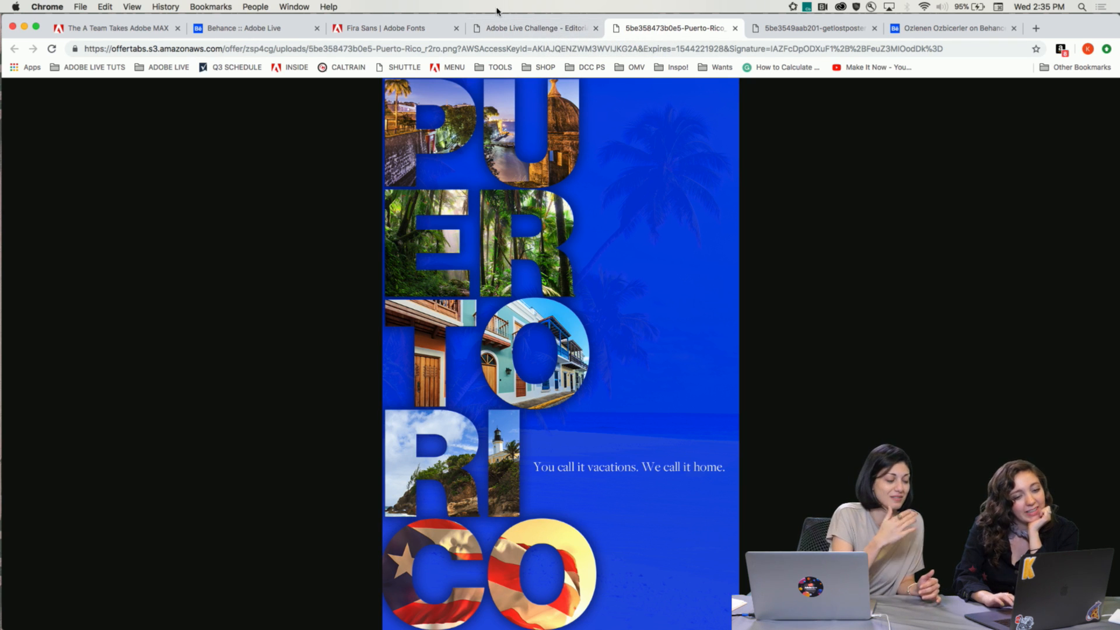
Go back to the gallery and examine the Buenos Aires poster at full size, enlarging it for detail
click(512, 30)
click(186, 163)
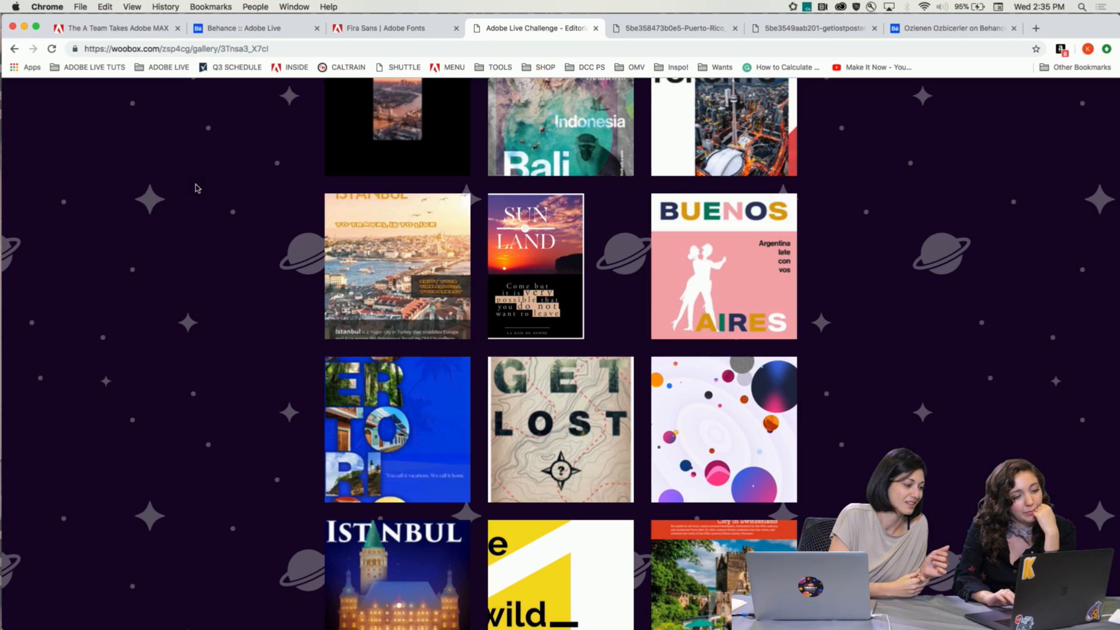
click(710, 248)
click(374, 281)
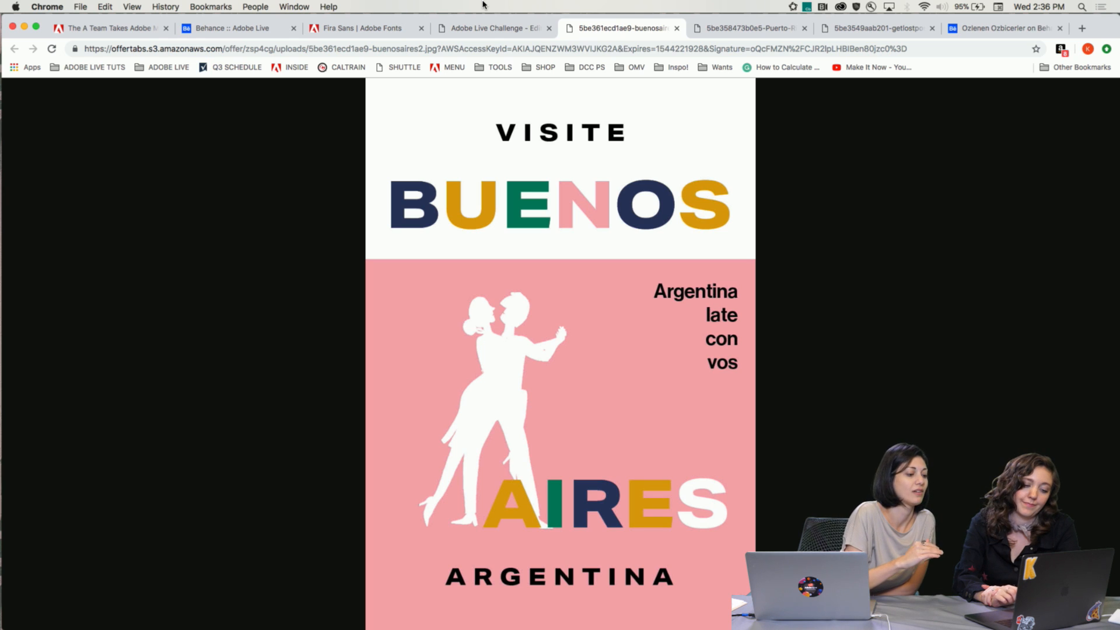
click(544, 531)
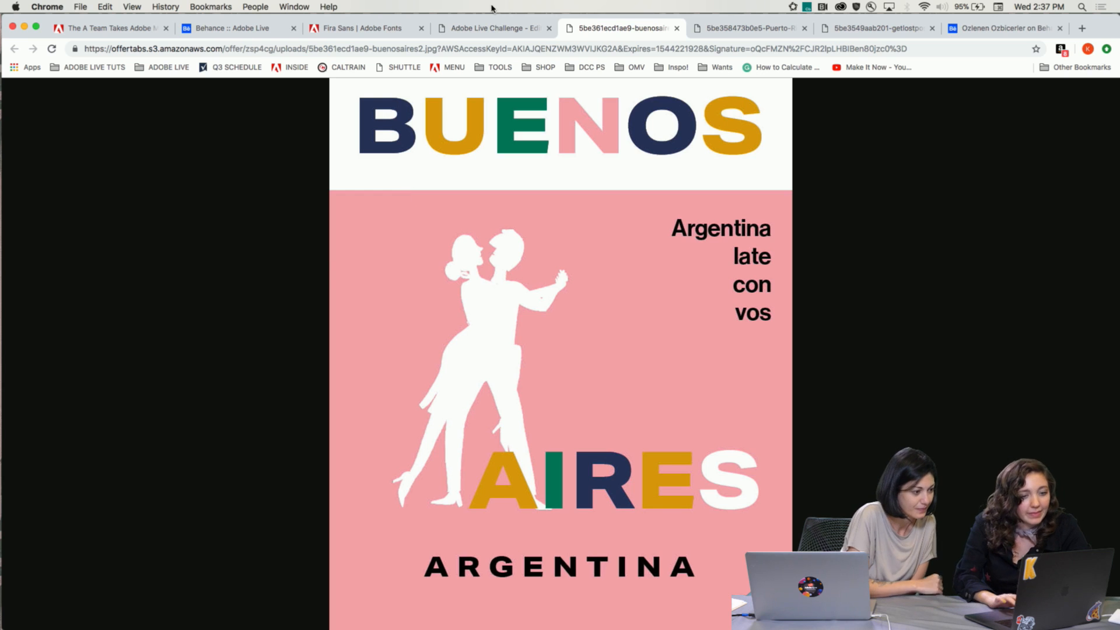
Return to the gallery grid and view the "Sun & Land" poster at full size
click(485, 28)
click(111, 300)
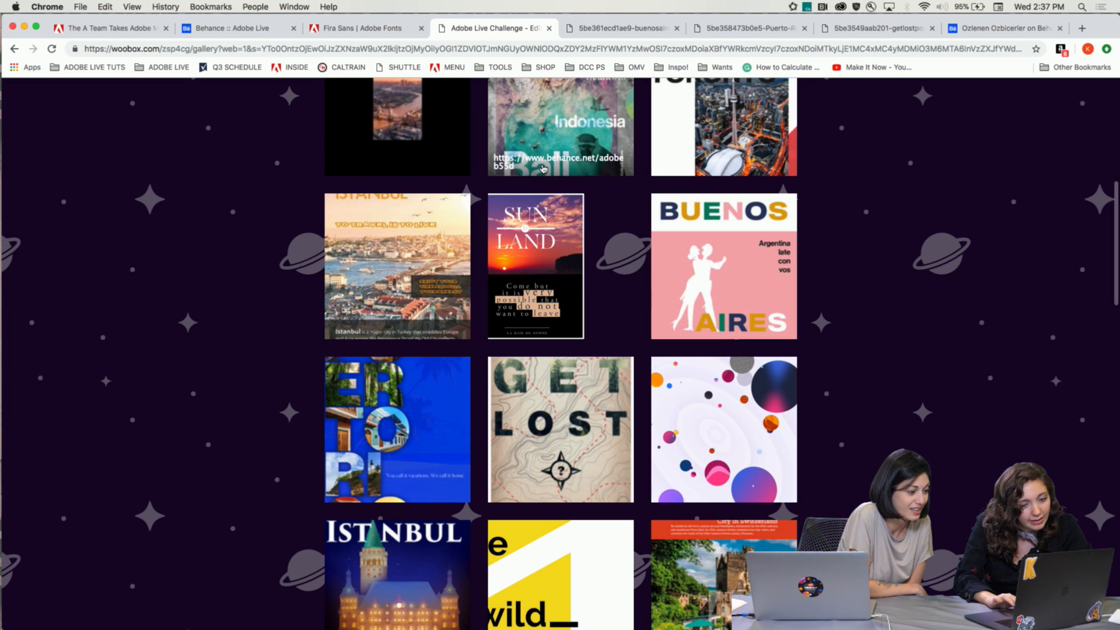
click(522, 262)
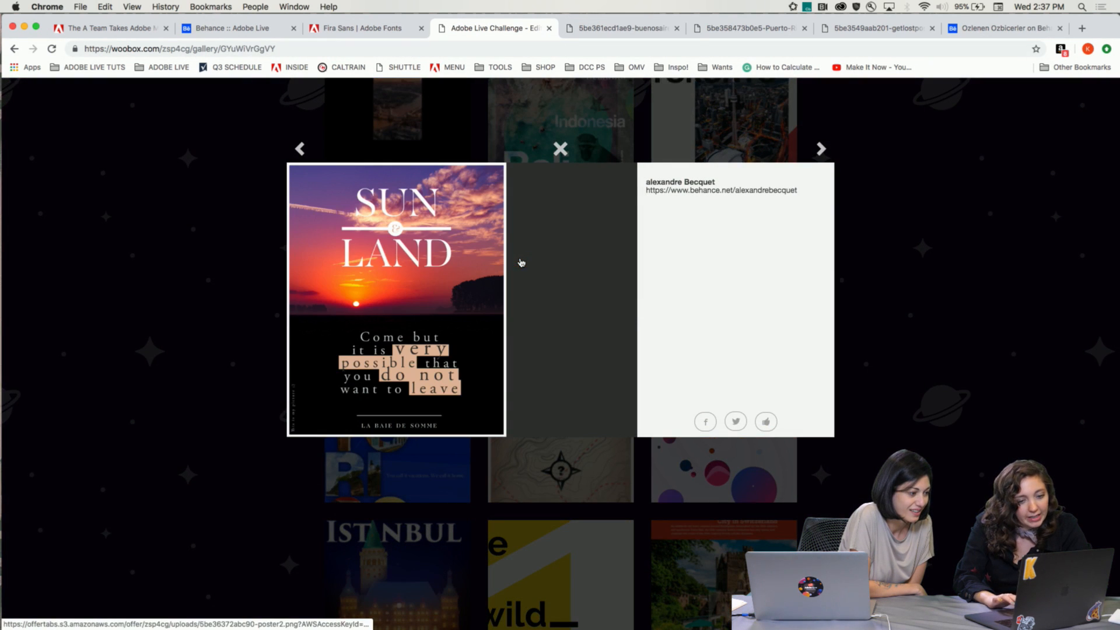
click(378, 277)
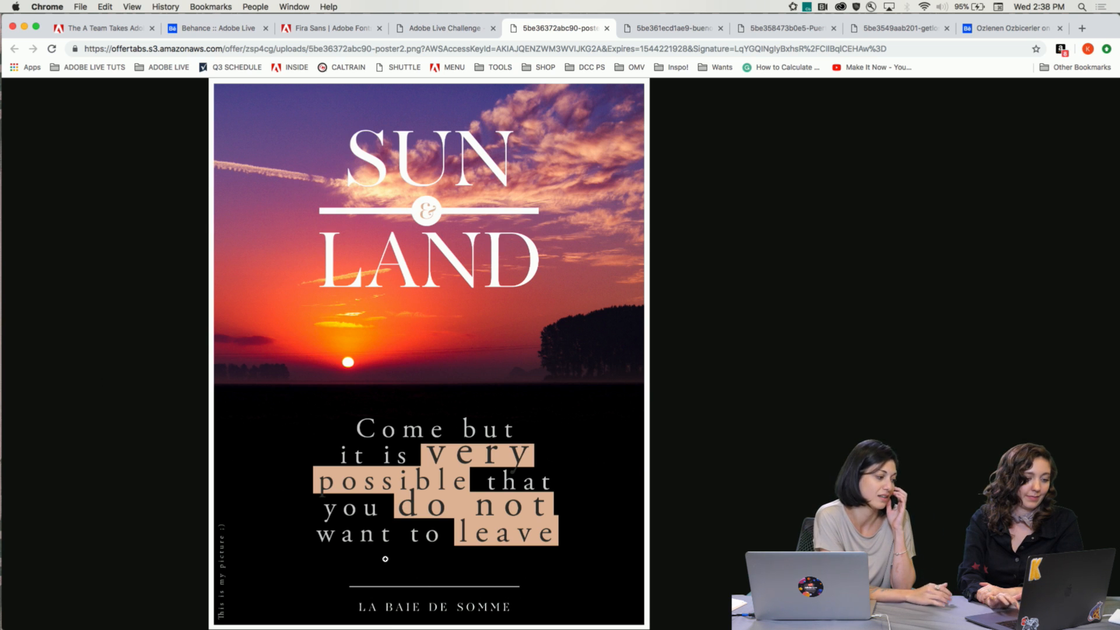
Open the "Istanbul – To Travel Is to Live" poster from the gallery and inspect its lettering and text, enlarged and fitted
click(447, 29)
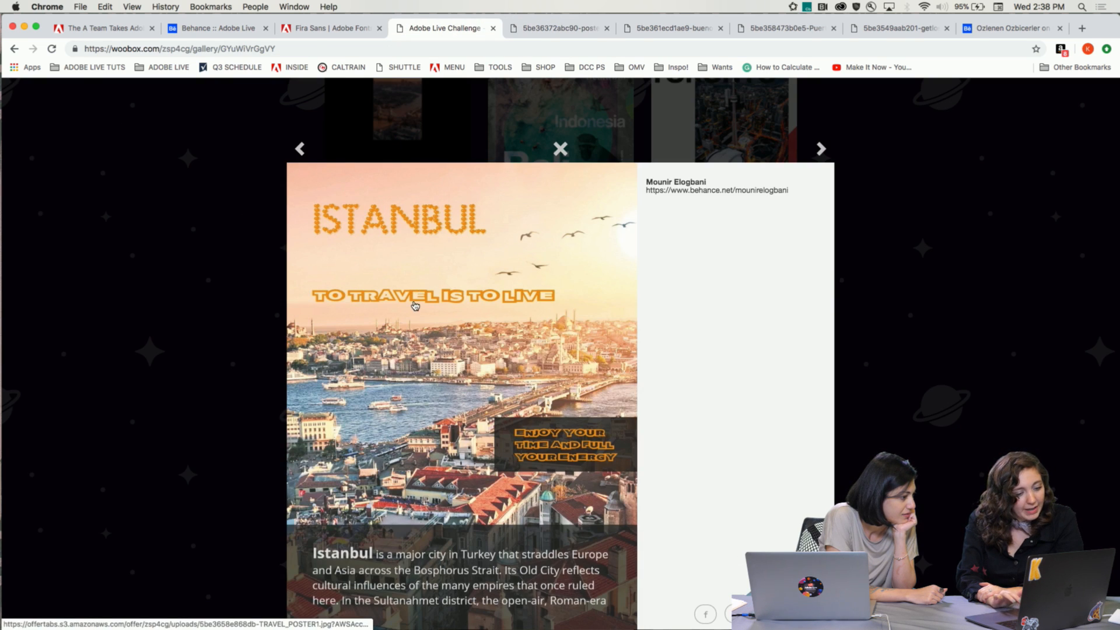
click(414, 305)
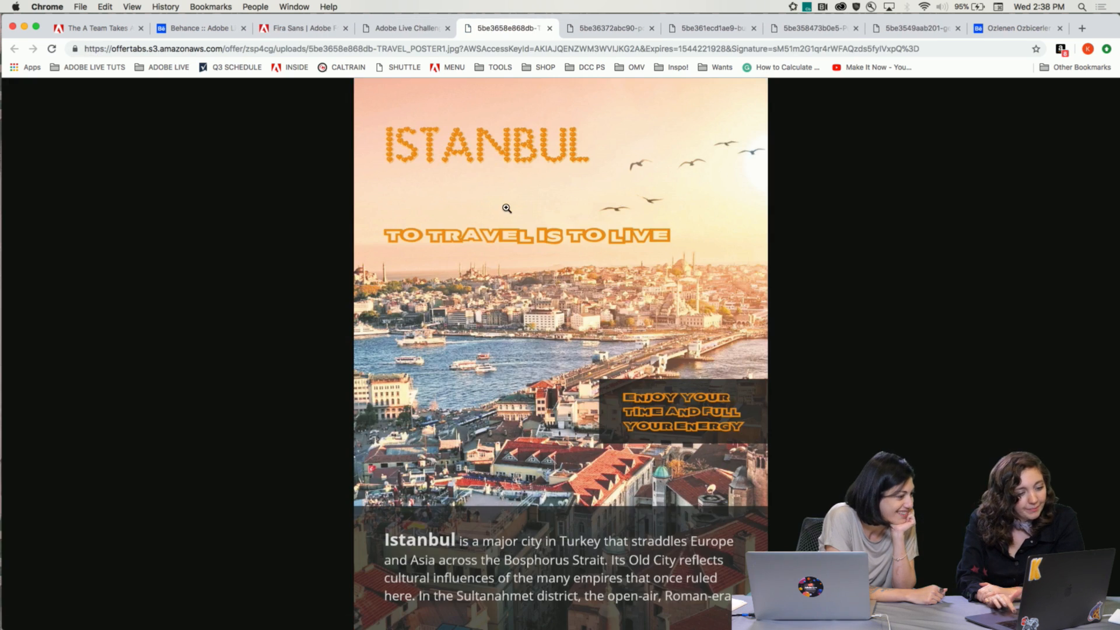
click(606, 216)
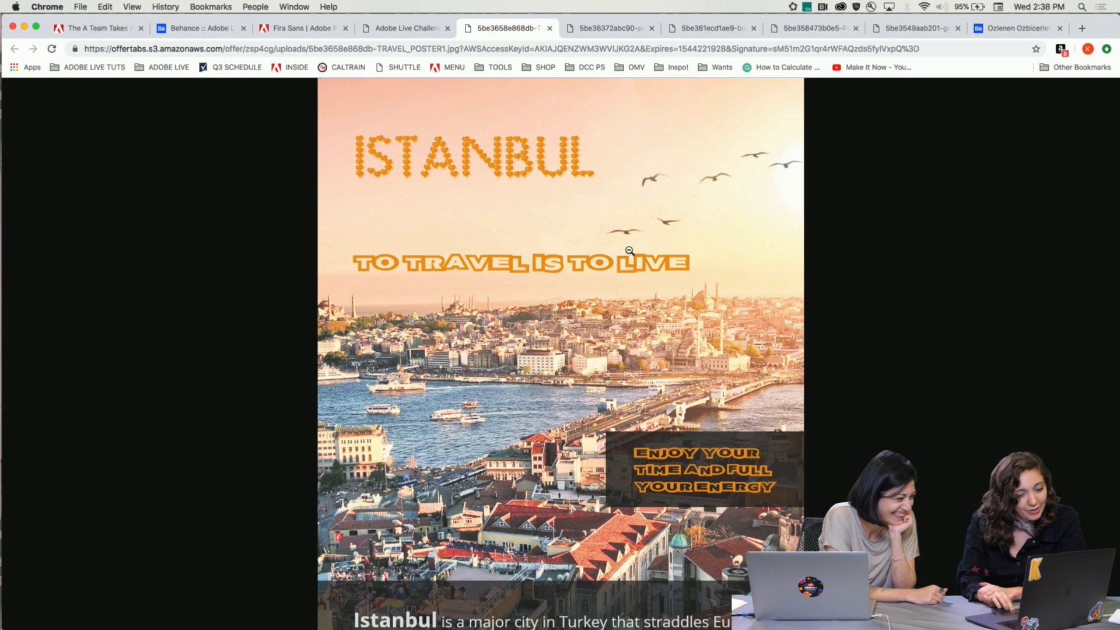
scroll(629, 251, down, 3)
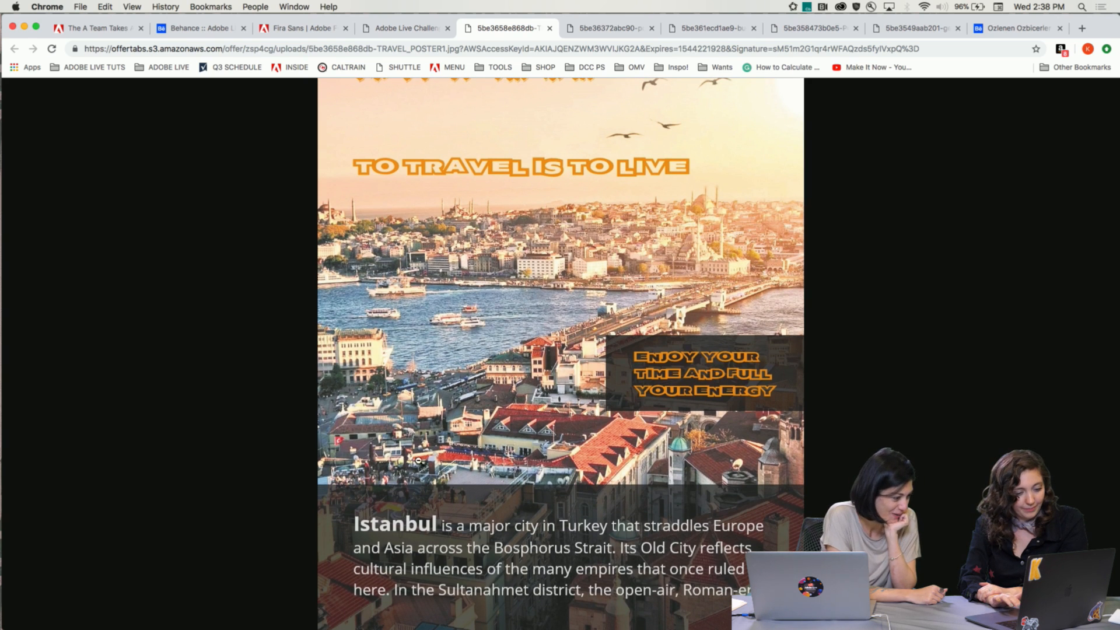
click(424, 460)
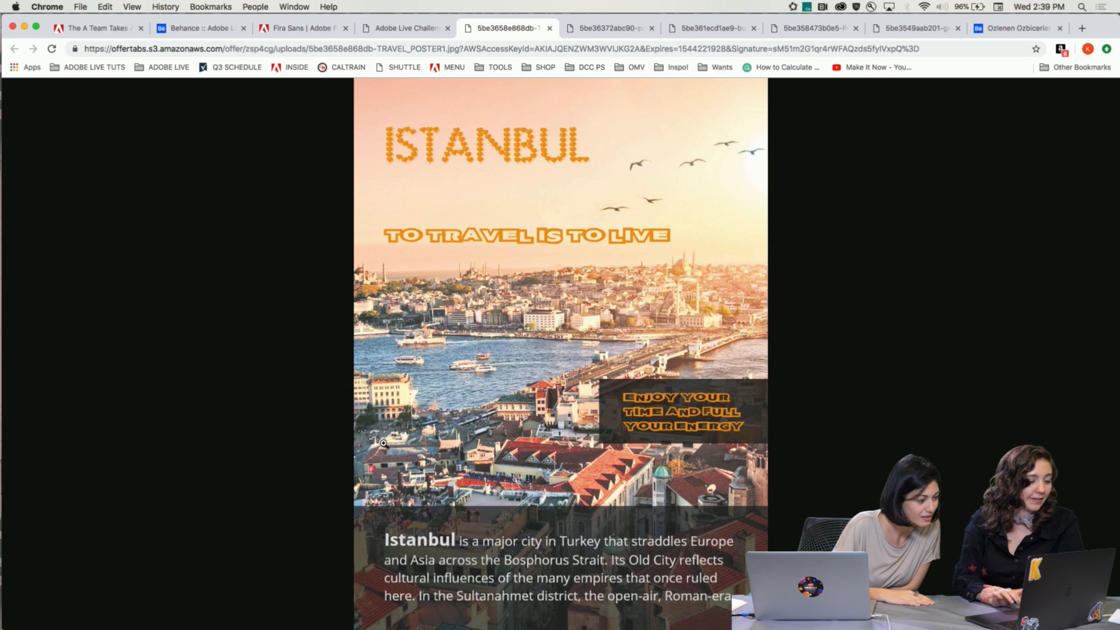
Go back to the gallery grid and view the "Visit Beautiful Toronto" poster at full size
click(402, 28)
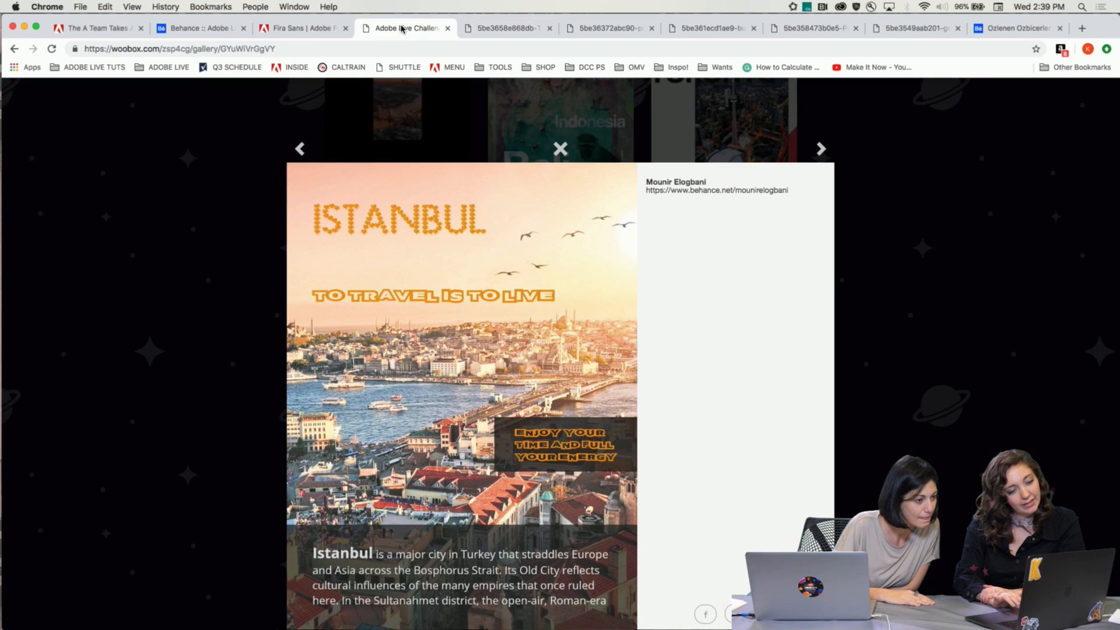
click(180, 243)
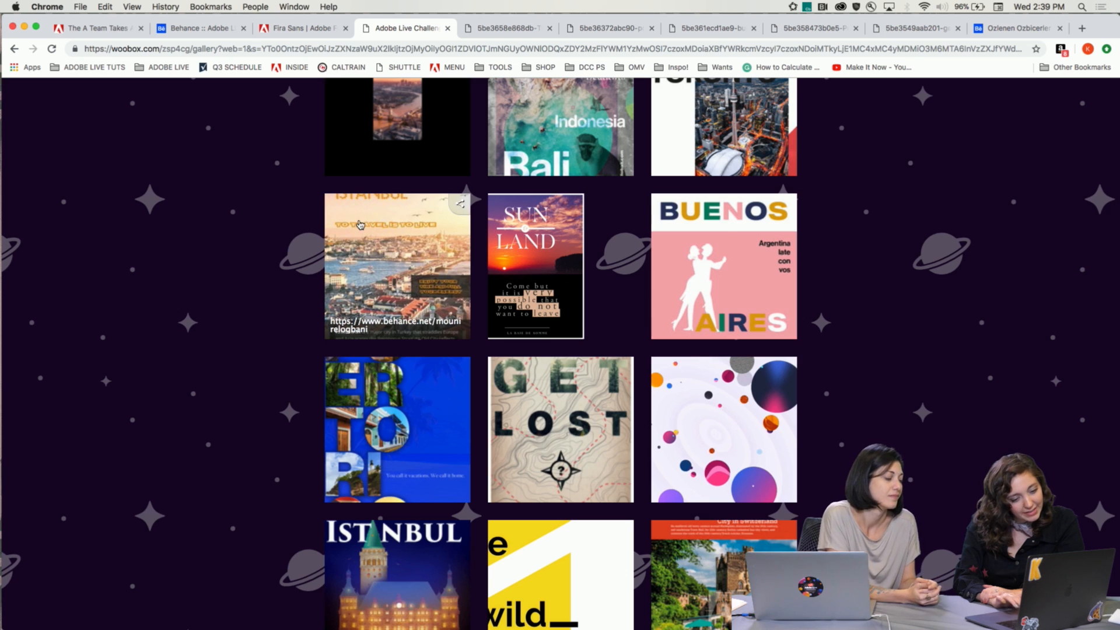
scroll(349, 316, up, 4)
click(707, 324)
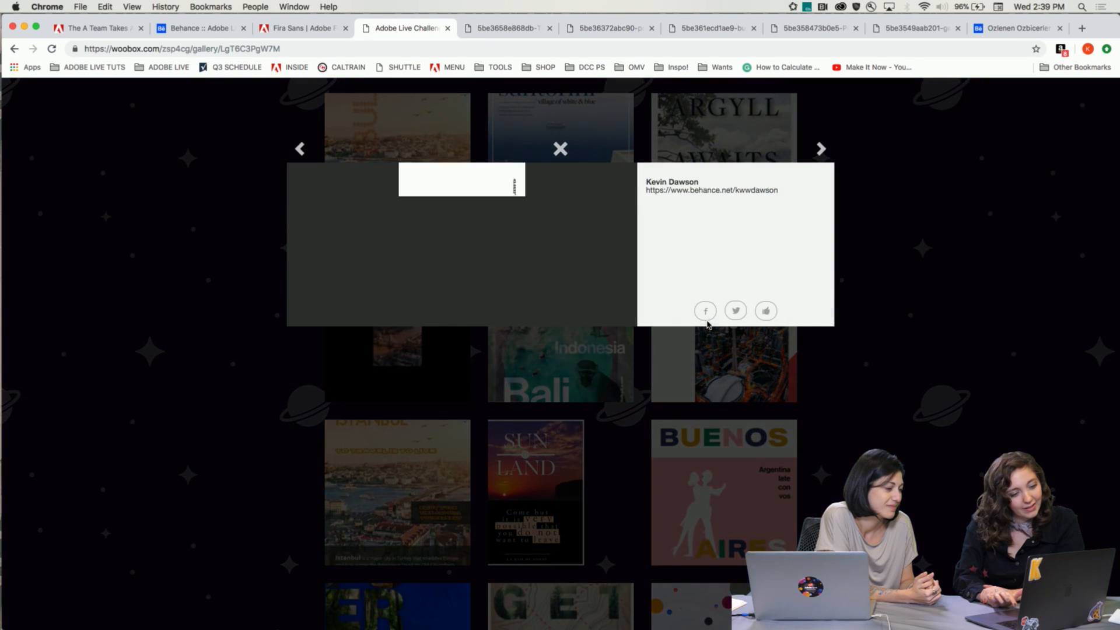
scroll(402, 245, down, 1)
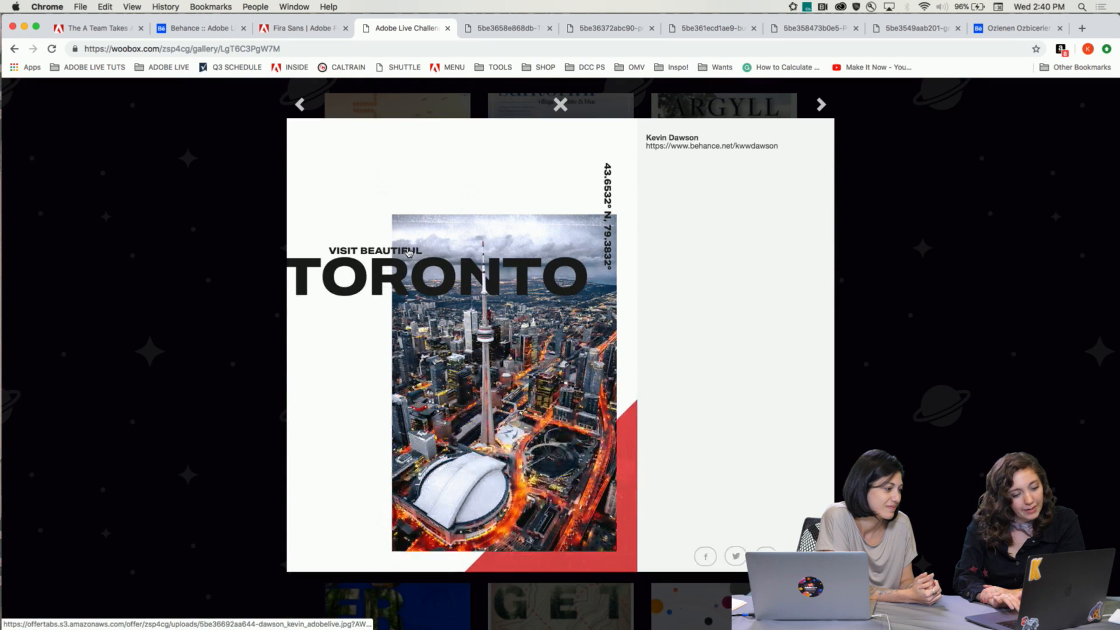
click(467, 317)
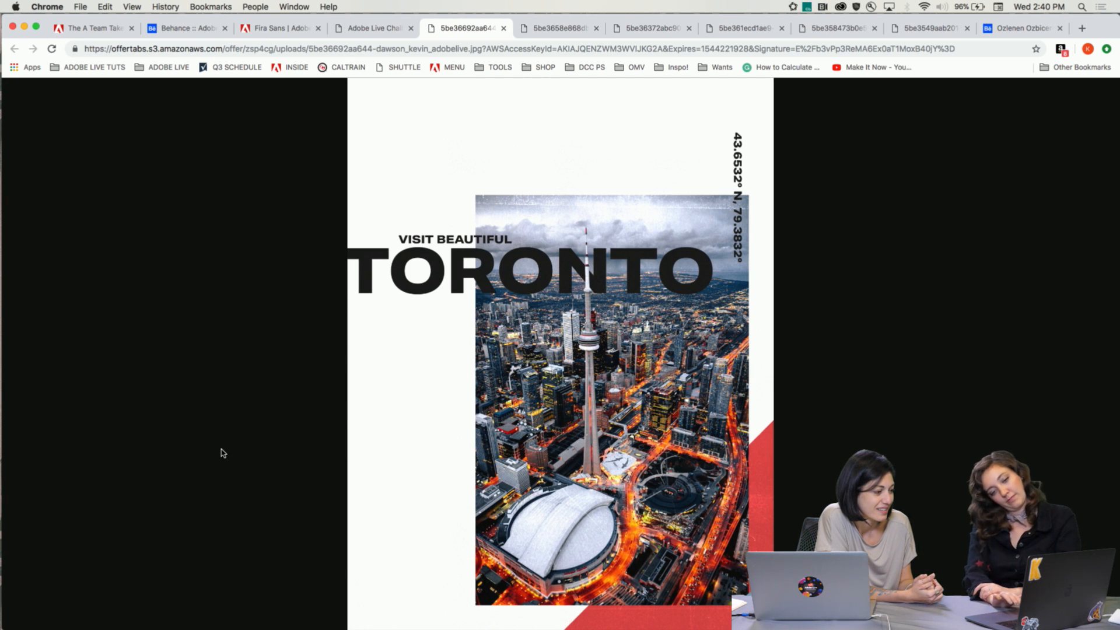
Inspect the Toronto poster enlarged around the tower, the stadium and the "Visit Beautiful" lettering, fitting it back to the window
click(586, 285)
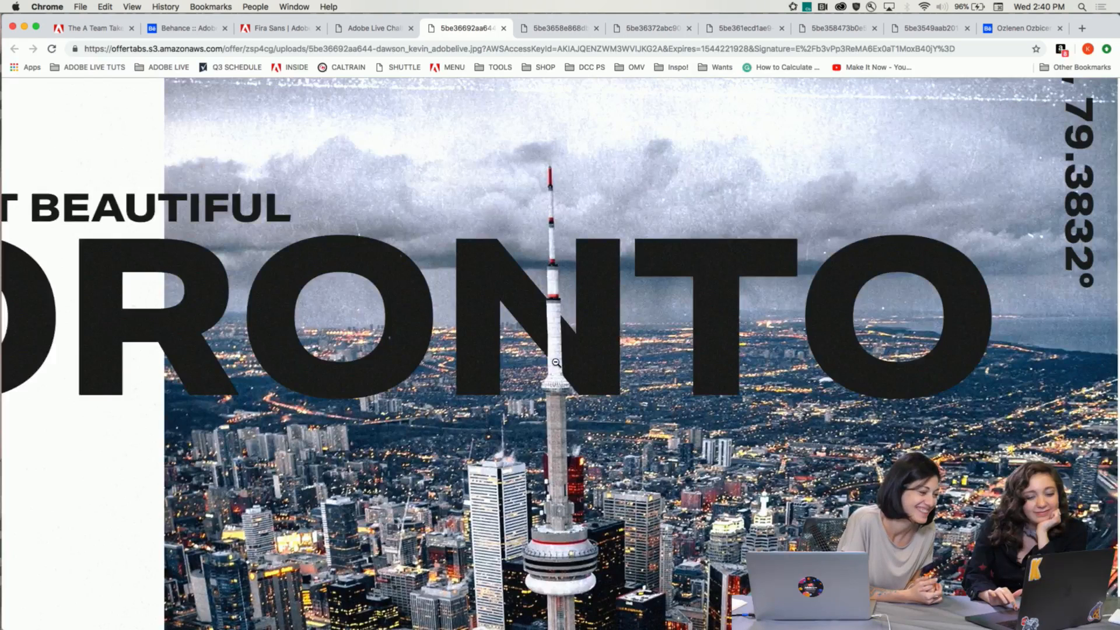
click(551, 277)
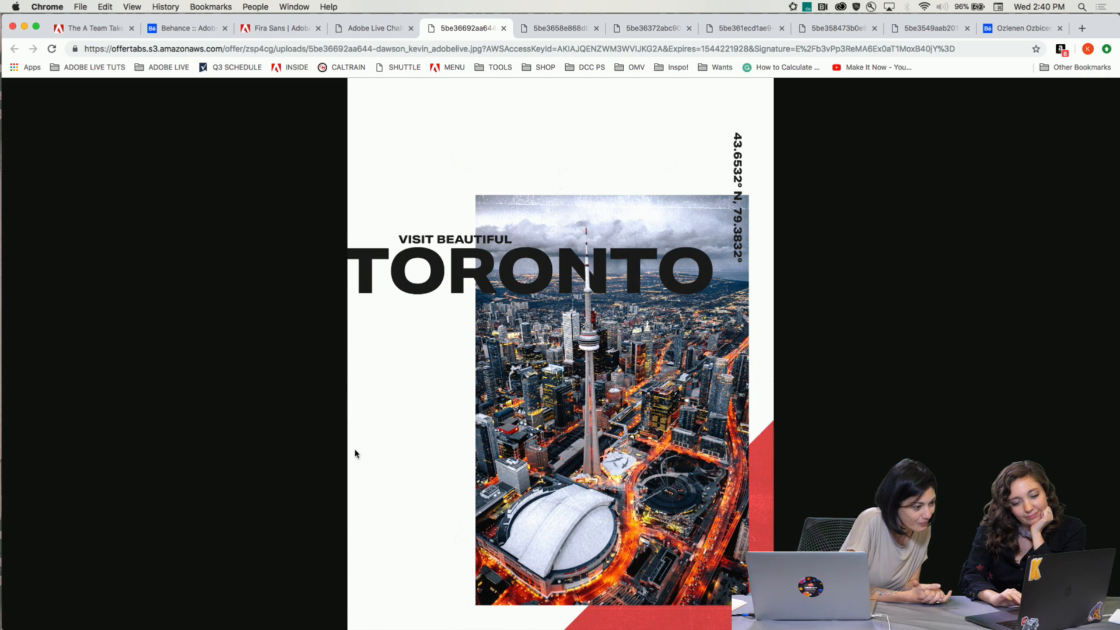
click(604, 584)
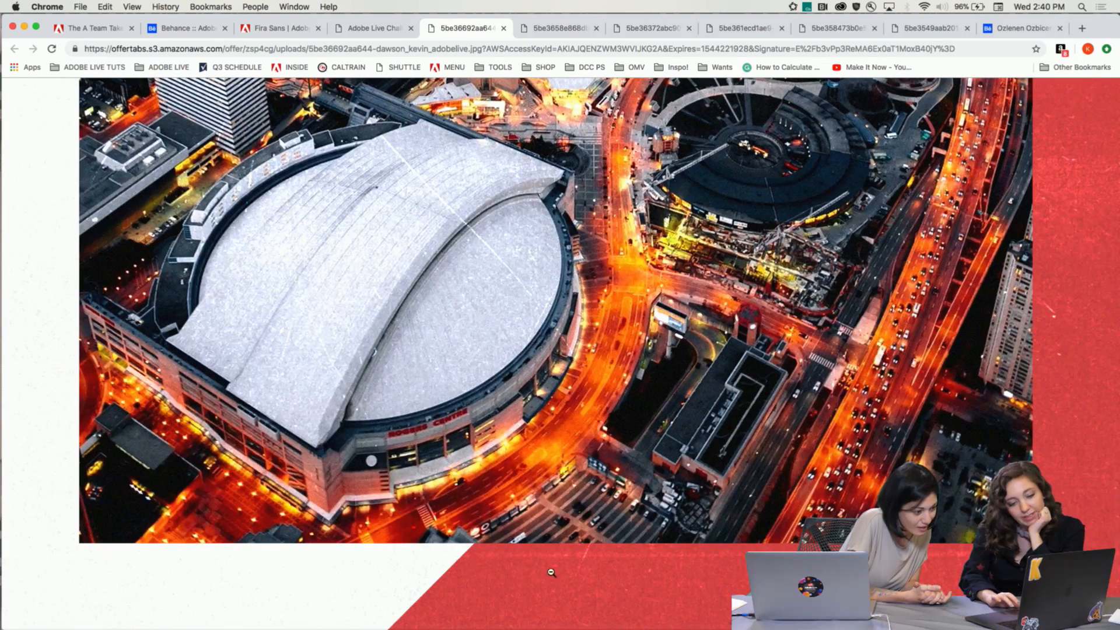
click(707, 548)
click(398, 270)
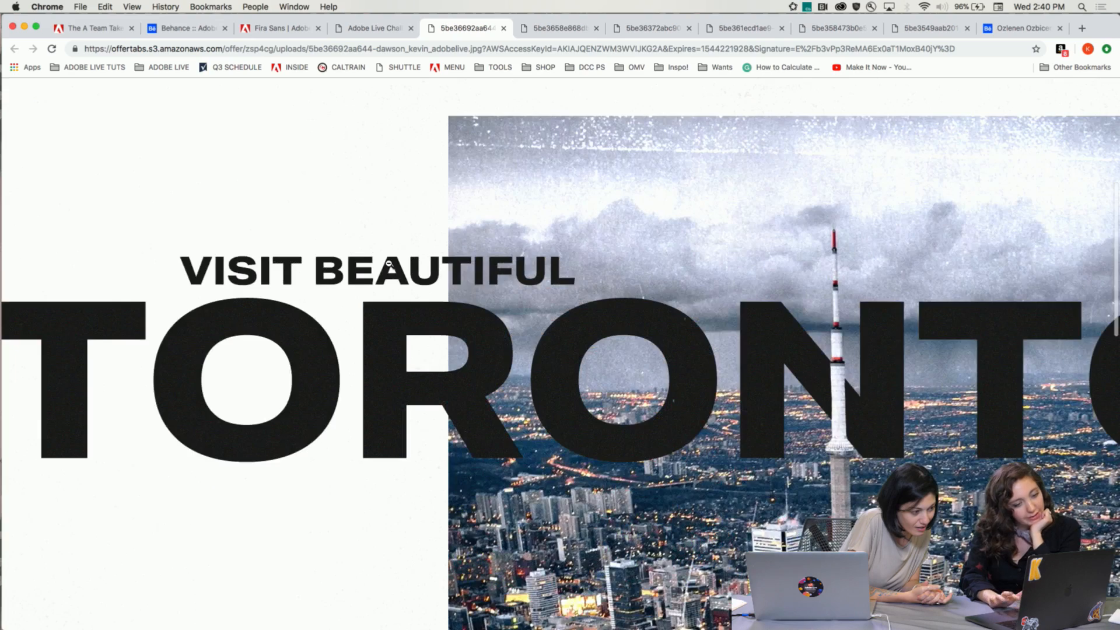
click(232, 284)
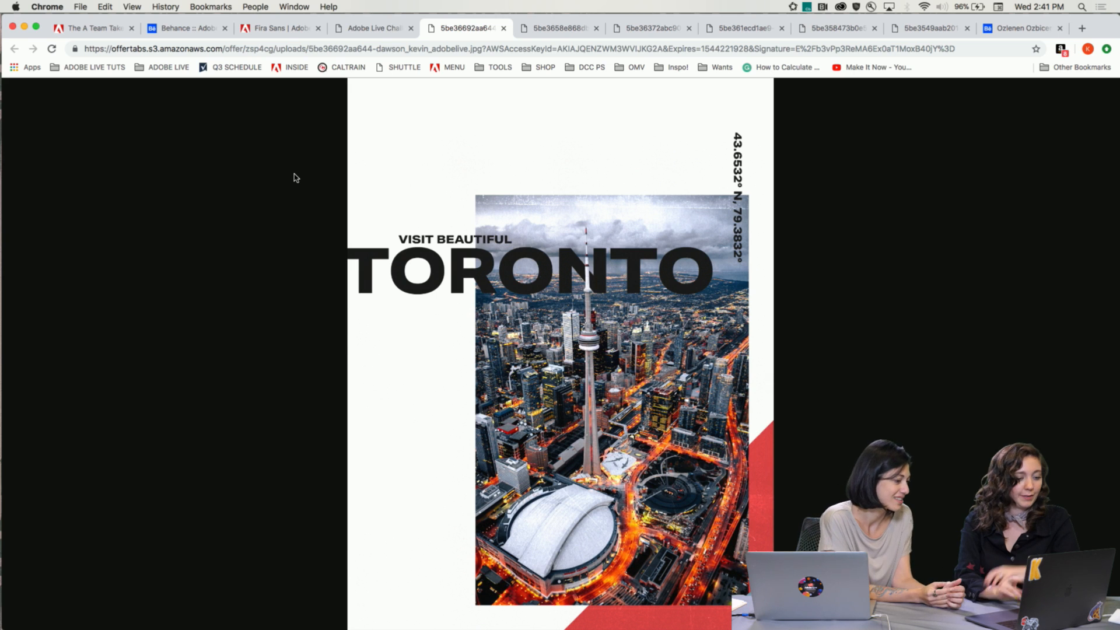
Return to the gallery grid, view the Bali, Indonesia poster at full size and inspect its coconuts enlarged
click(349, 26)
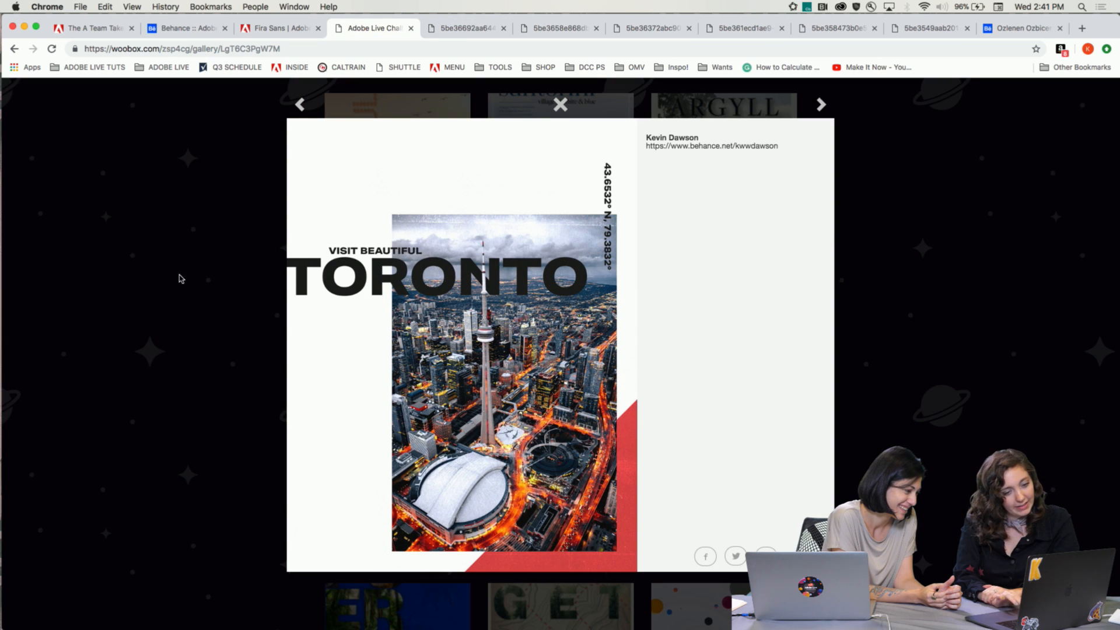
click(181, 279)
scroll(350, 327, up, 1)
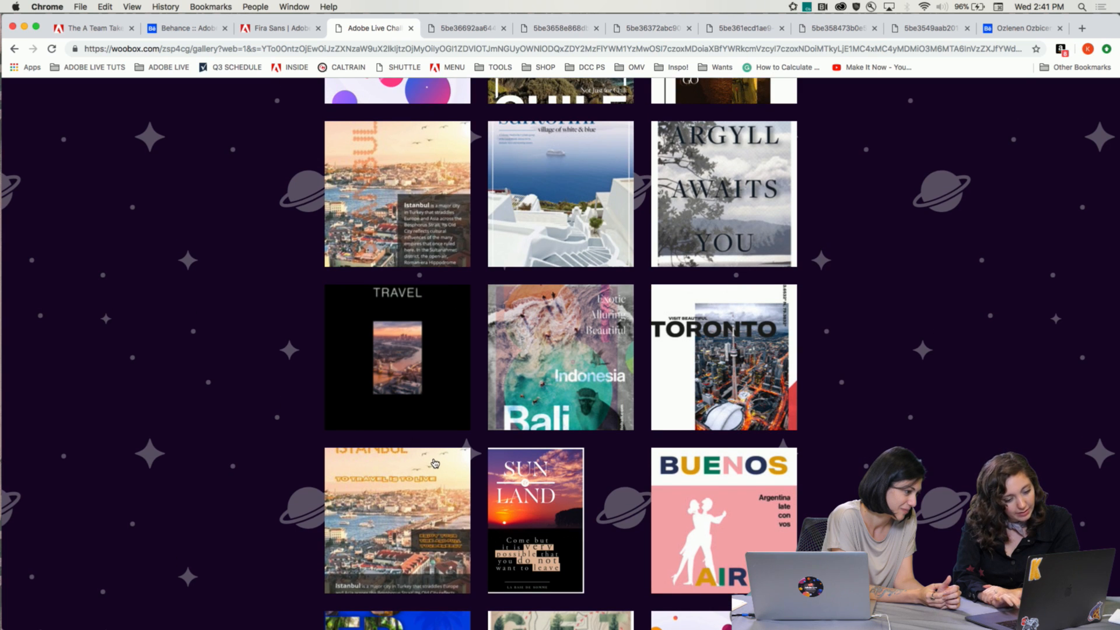
click(544, 334)
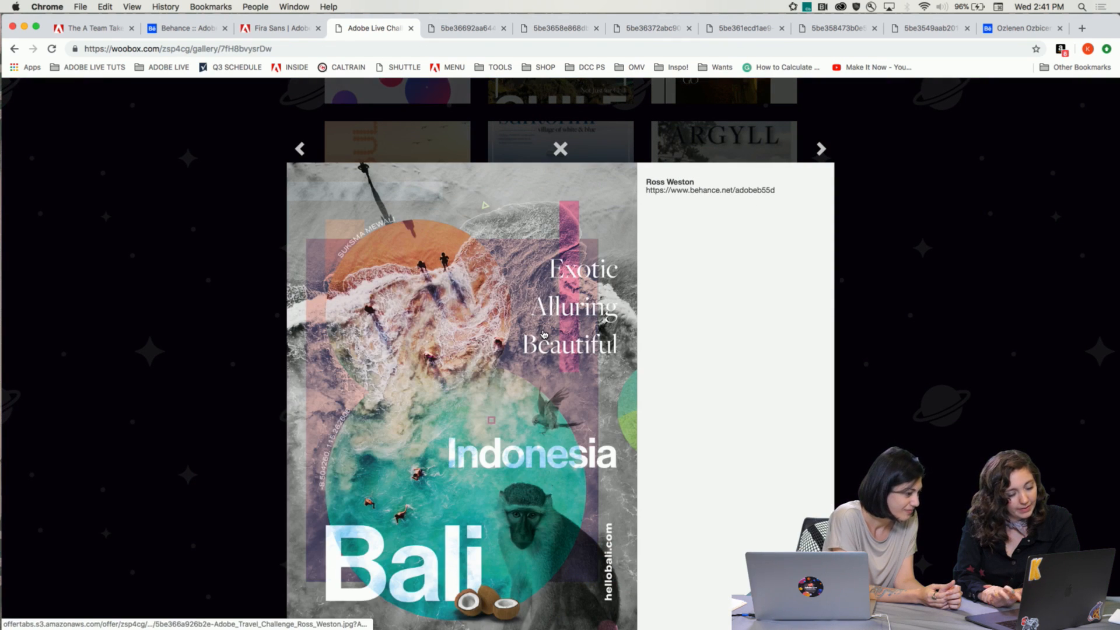
click(509, 337)
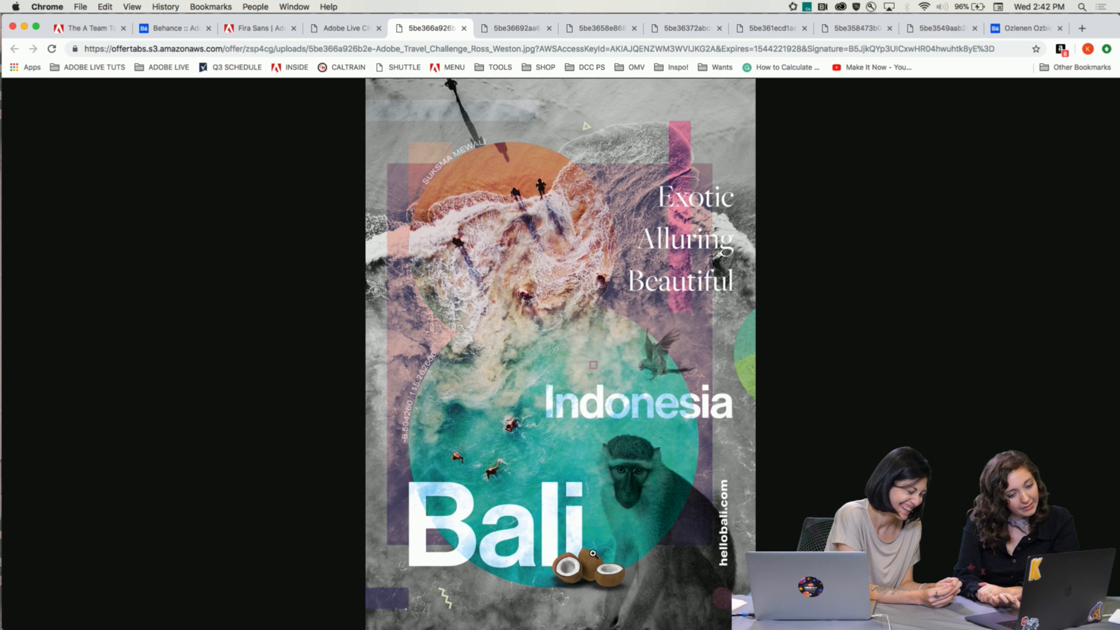
click(591, 579)
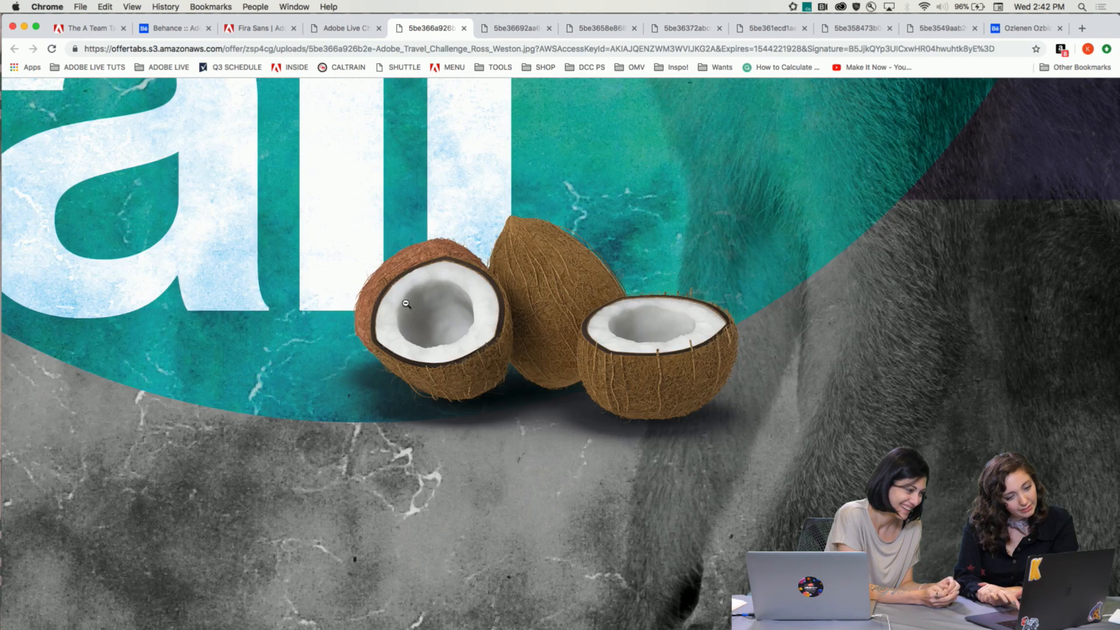
click(461, 320)
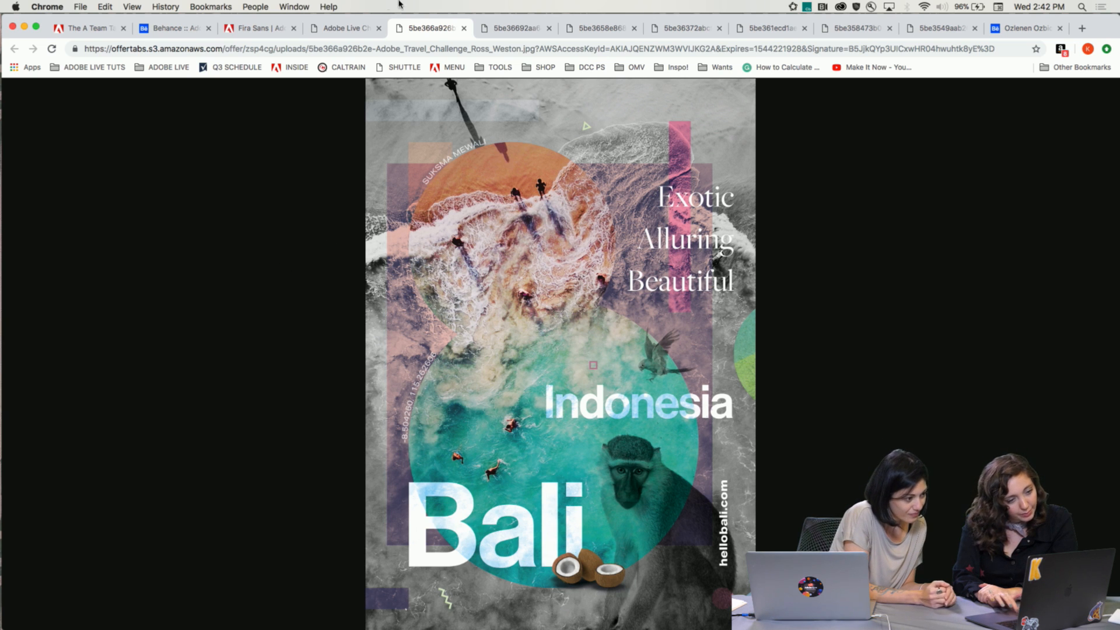
Go back to the gallery, open the black "Travel" poster at full size and examine its title and city photo enlarged
click(336, 30)
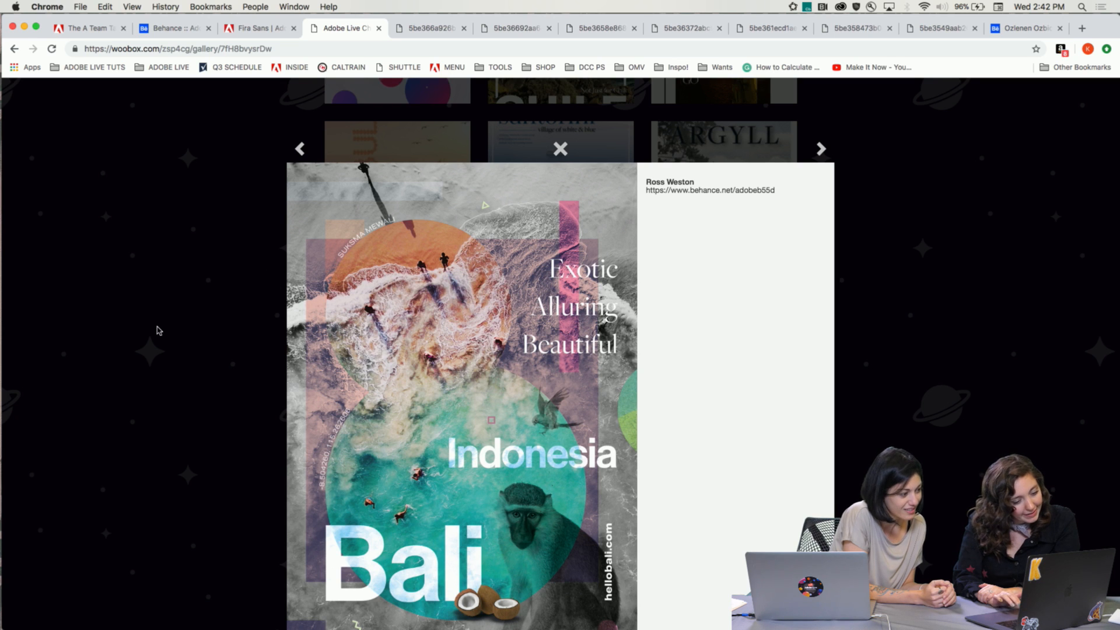
click(141, 271)
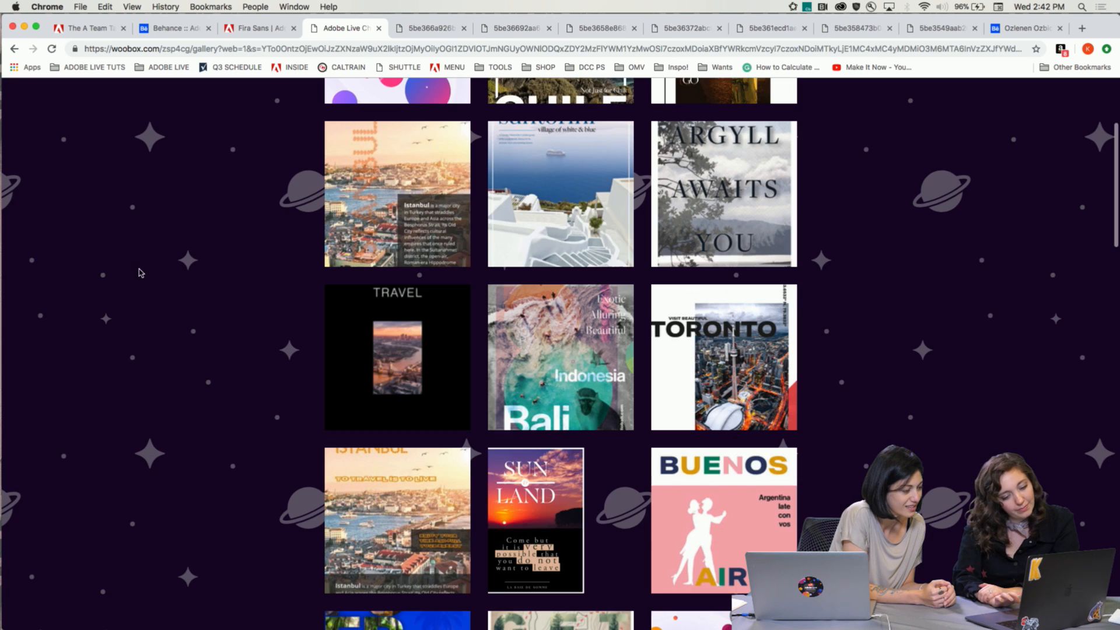
click(395, 327)
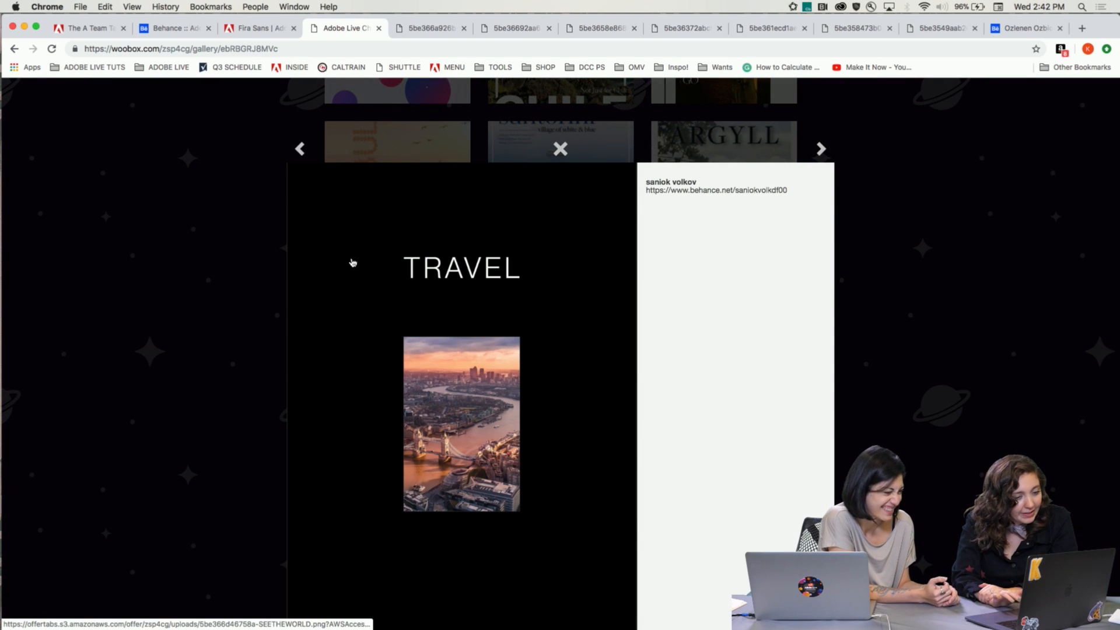
click(401, 282)
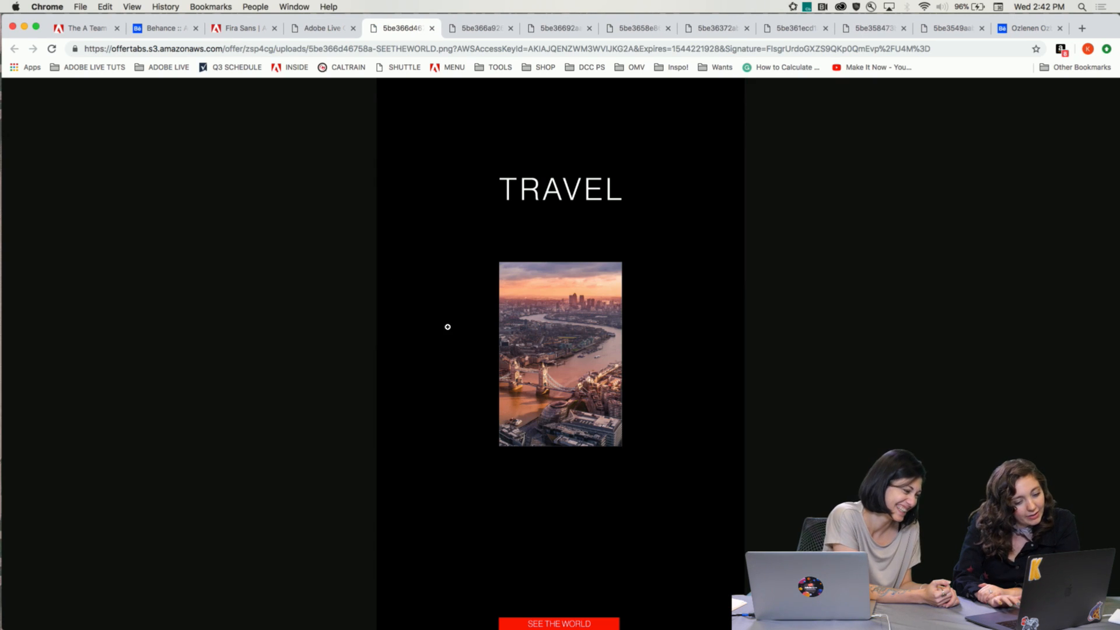
click(574, 514)
scroll(572, 513, up, 12)
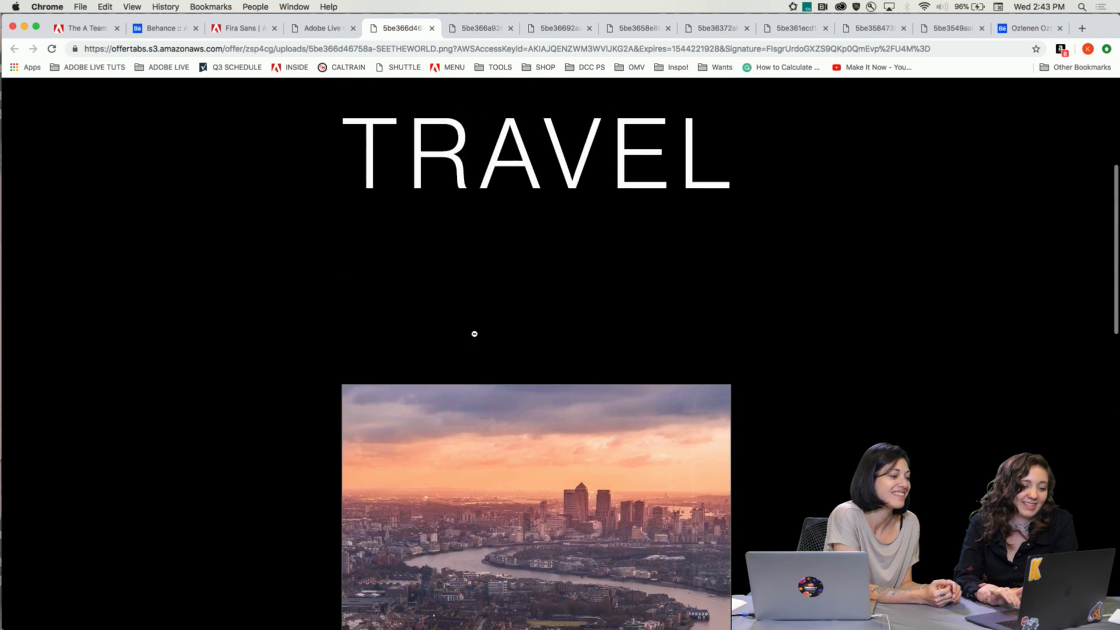
scroll(475, 333, down, 4)
click(474, 334)
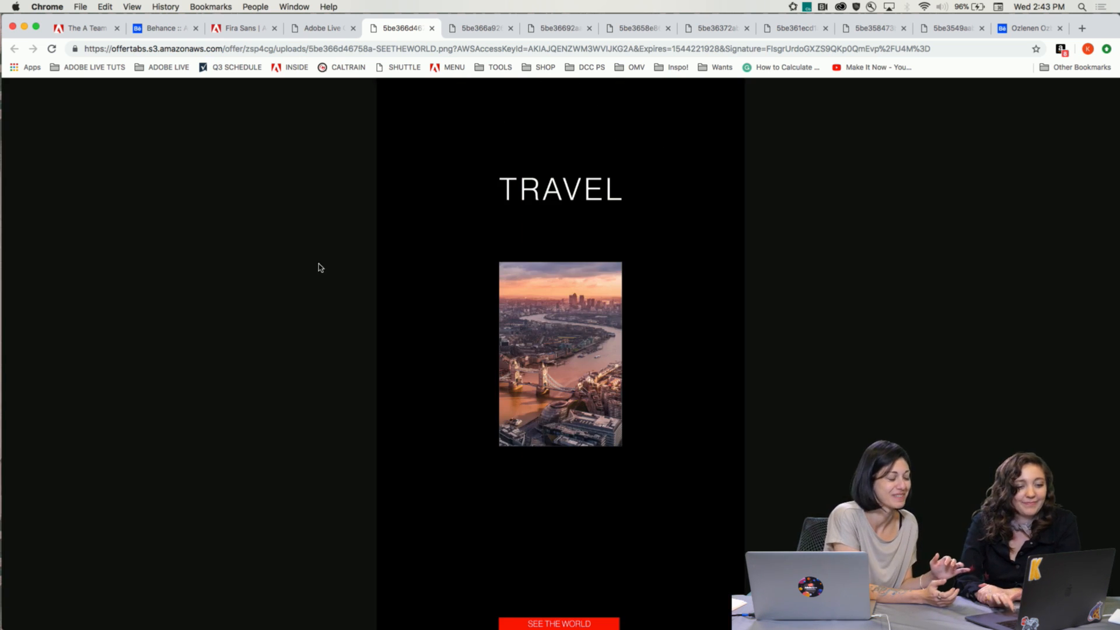
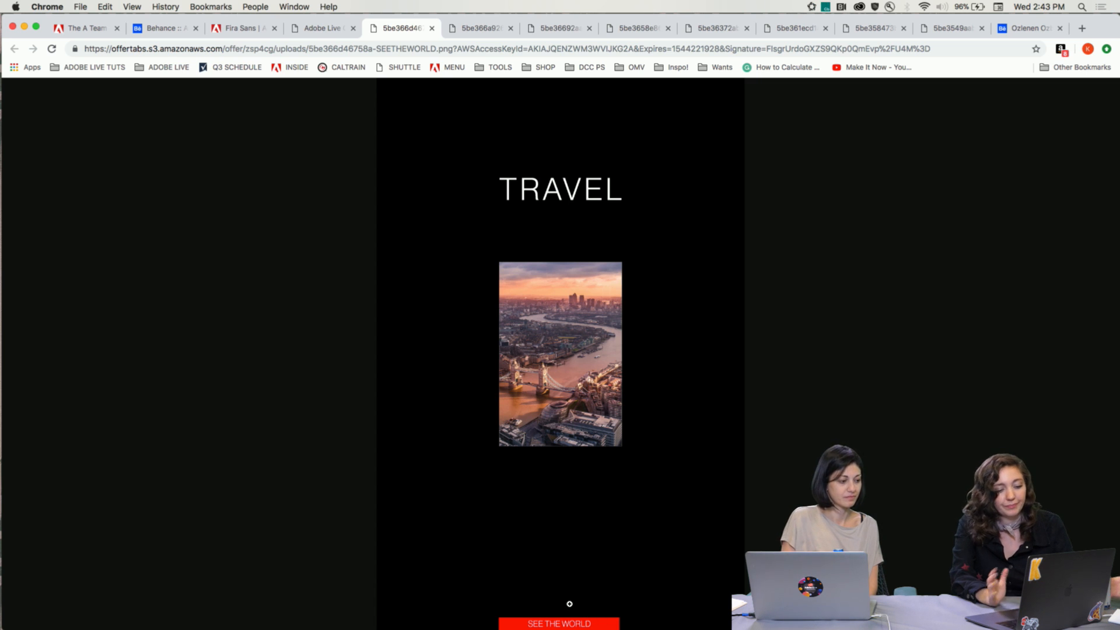
Return to the gallery grid and view the "Argyll Awaits You" poster at full size
click(322, 31)
click(225, 238)
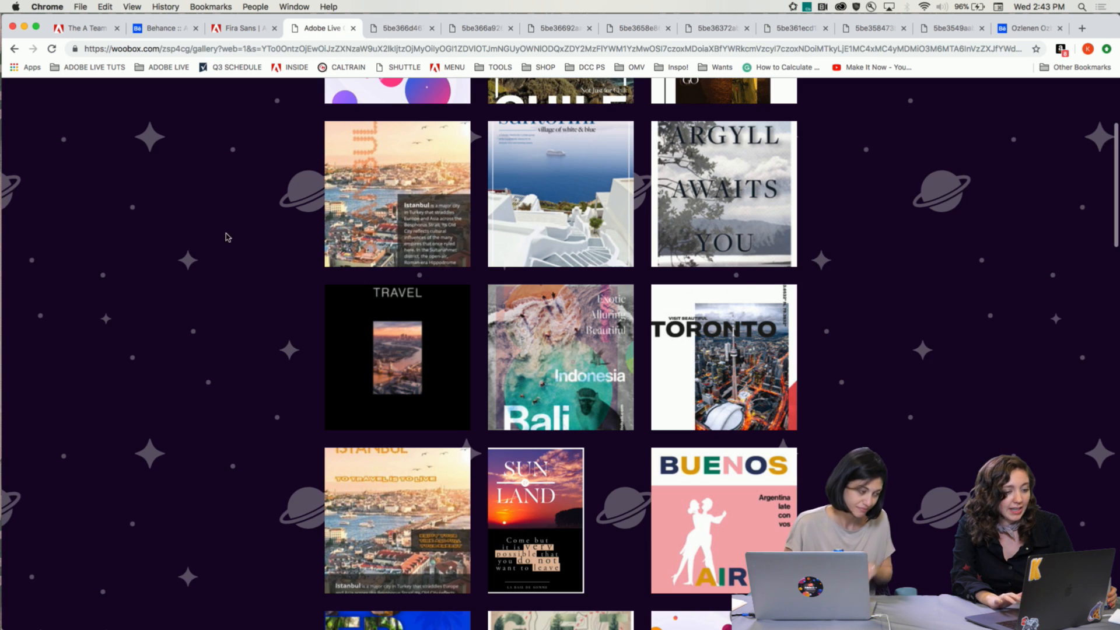
scroll(363, 252, up, 2)
click(671, 286)
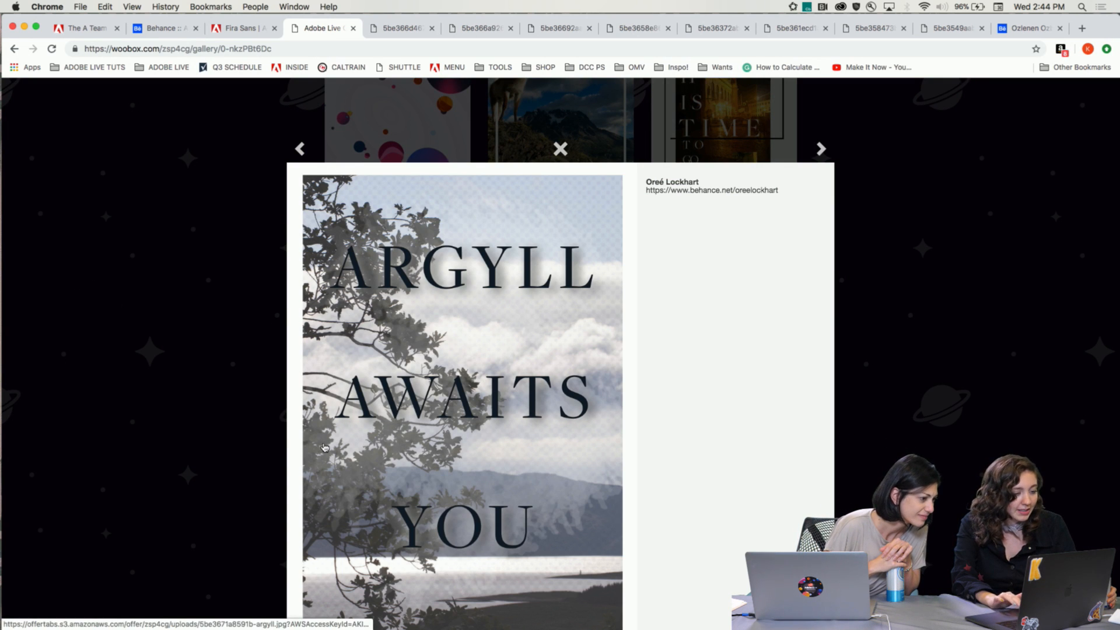
click(350, 374)
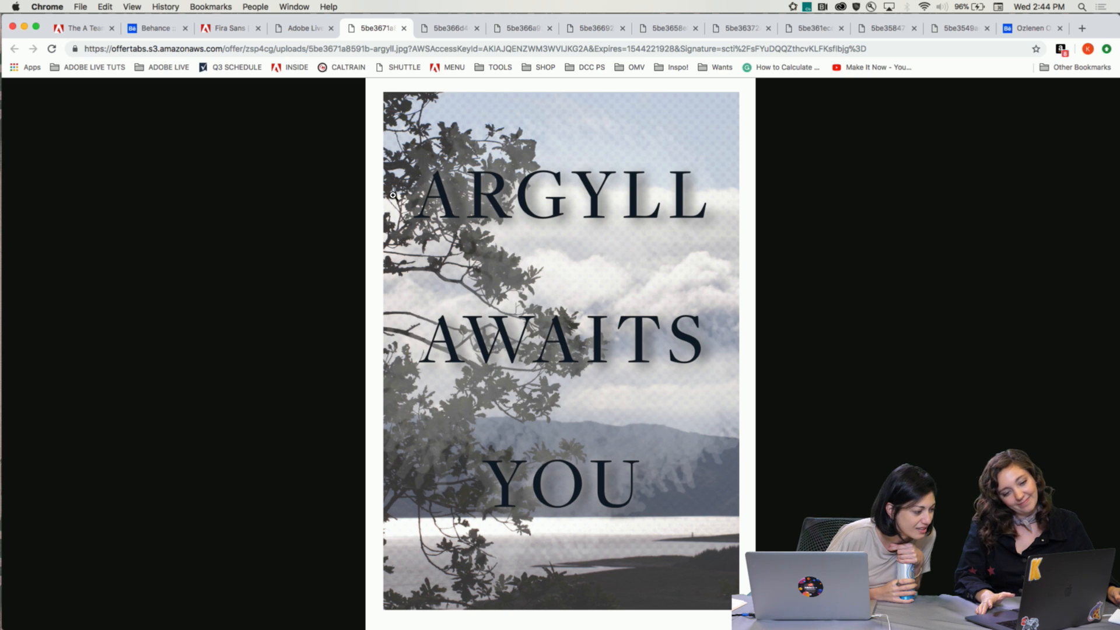
Examine the Argyll poster's lettering, branches and sky texture, switching between the enlarged and fitted views
click(636, 382)
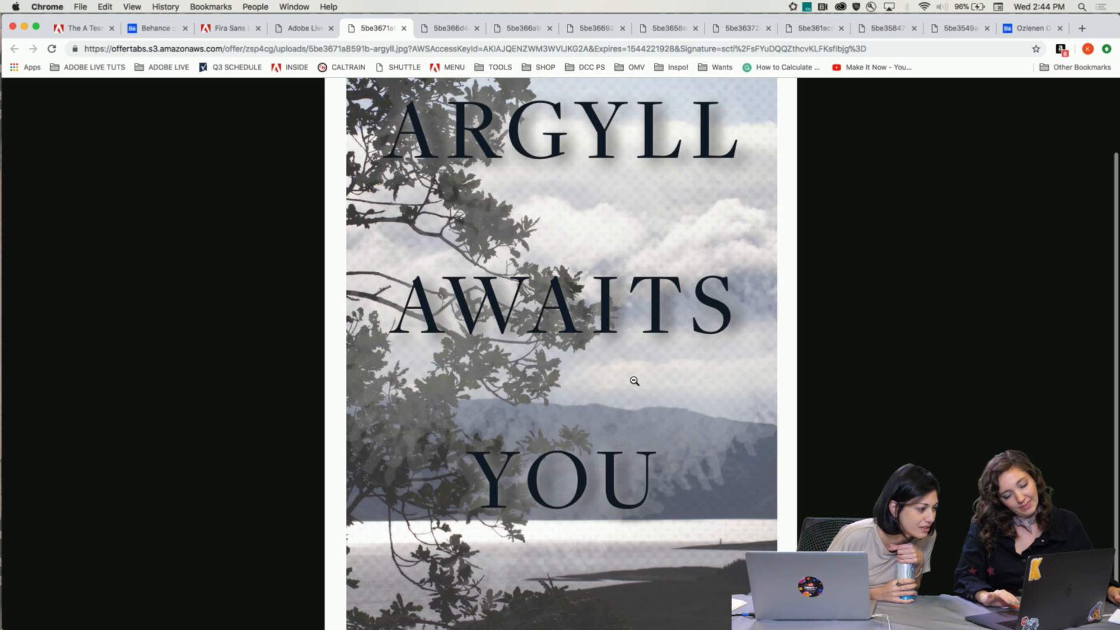
click(471, 265)
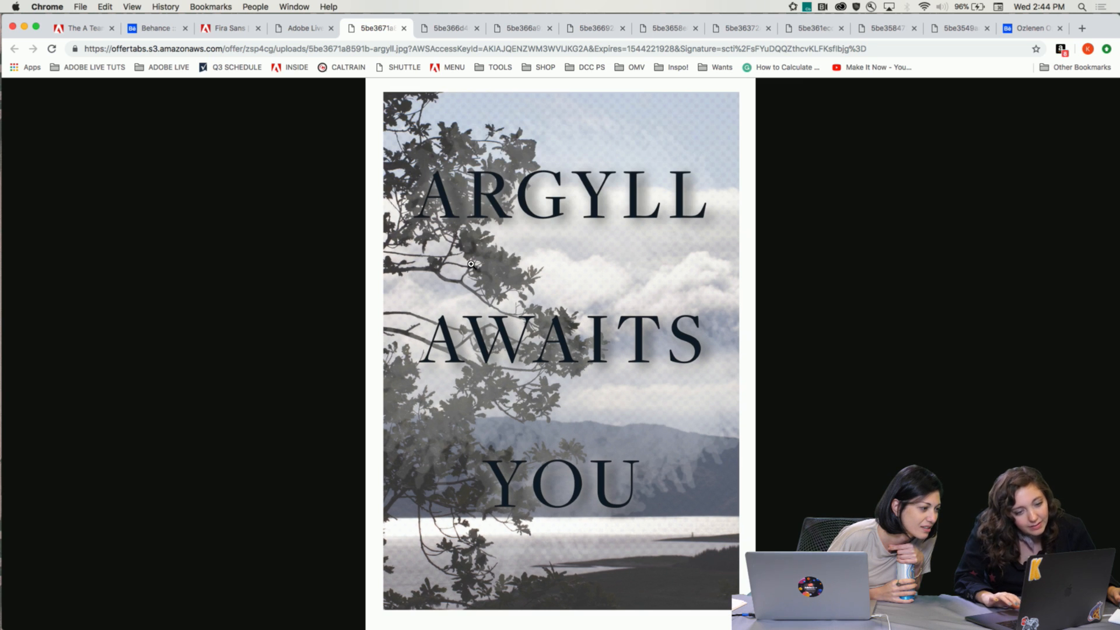
click(562, 143)
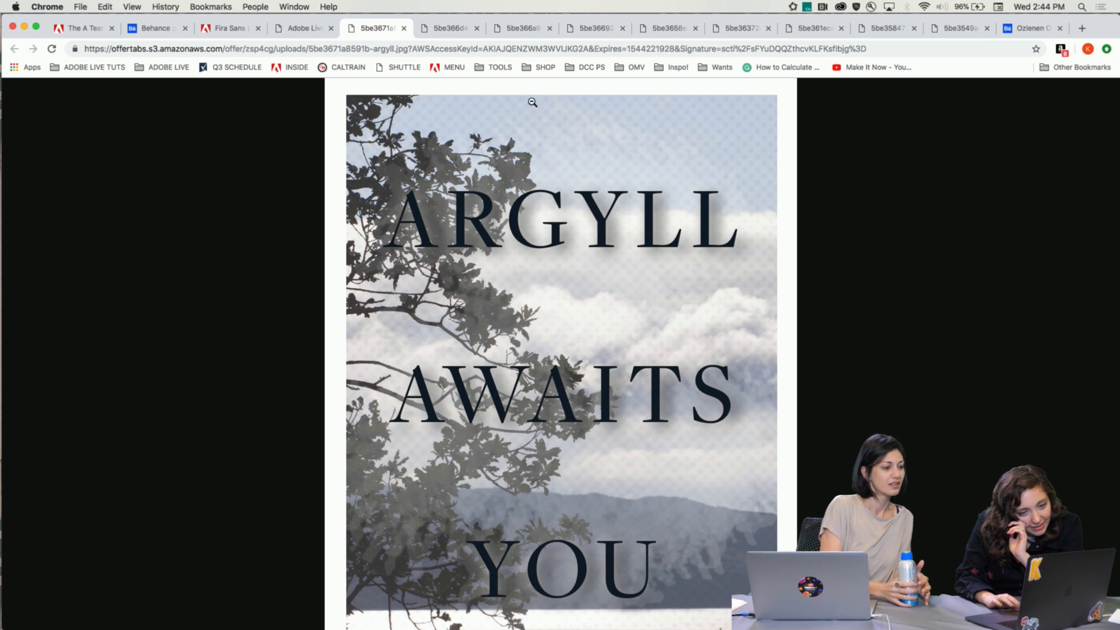
click(546, 123)
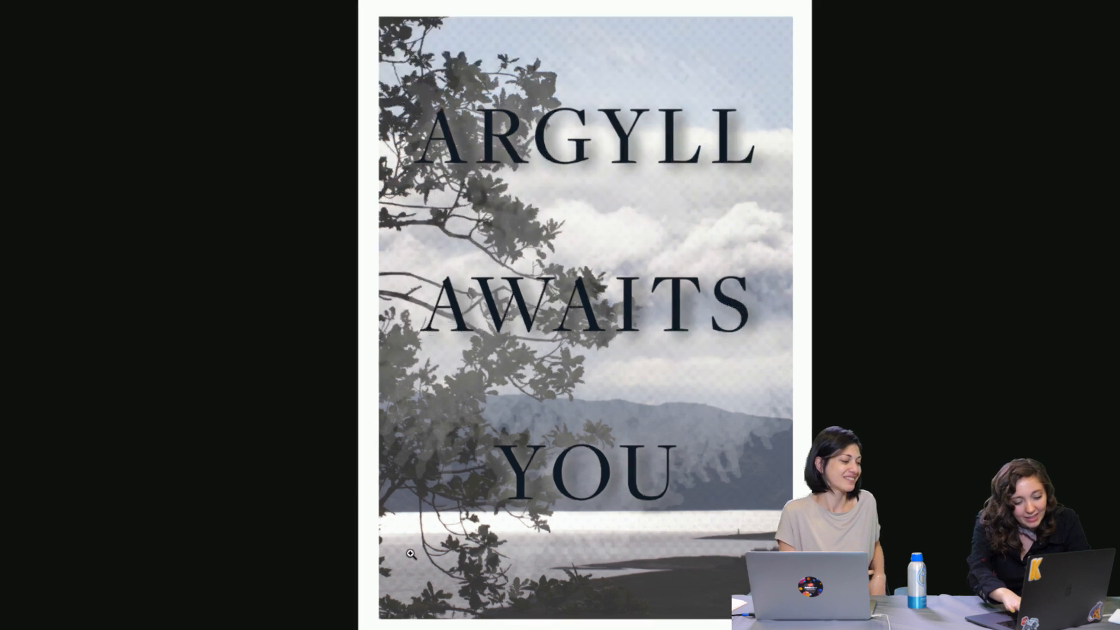
click(412, 549)
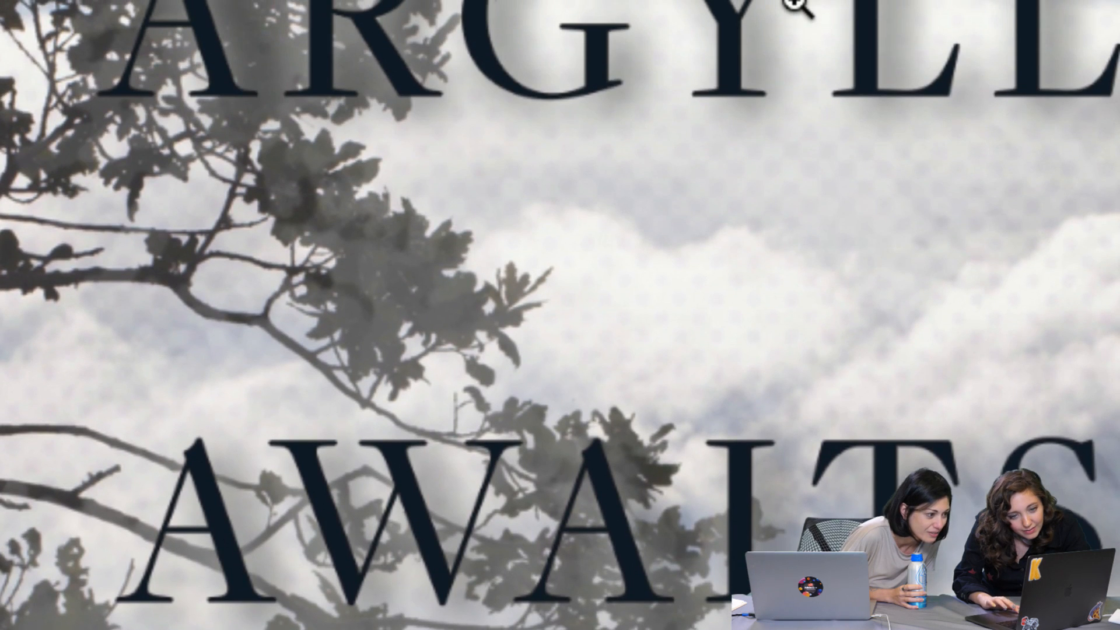
scroll(800, 5, up, 5)
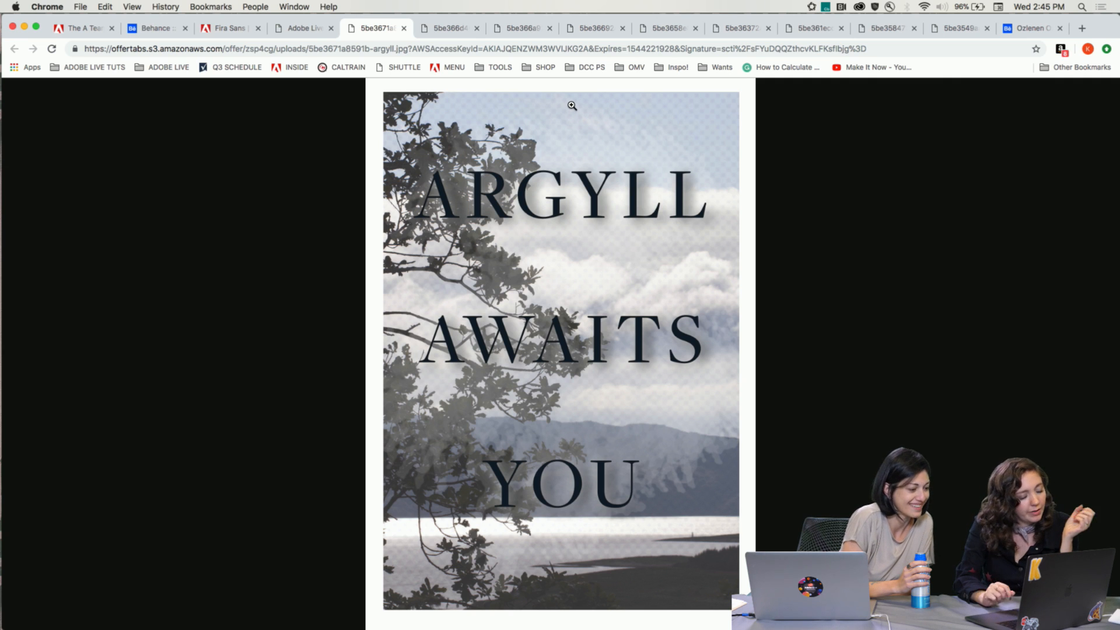
Go back to the gallery grid and view the "Experience Santorini" poster at full size
click(299, 30)
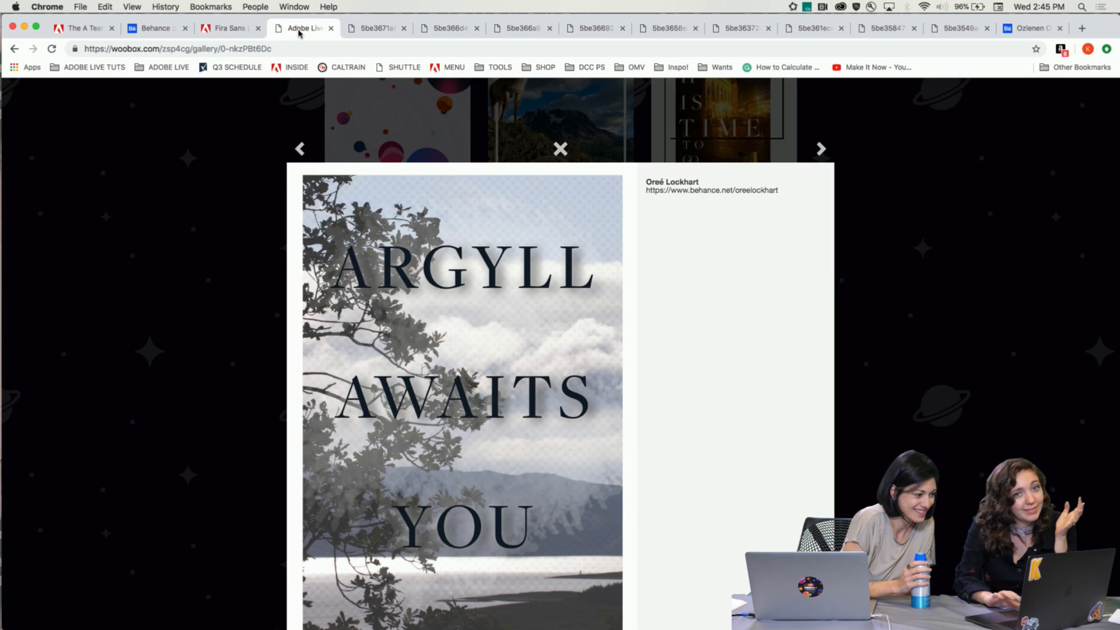
click(188, 199)
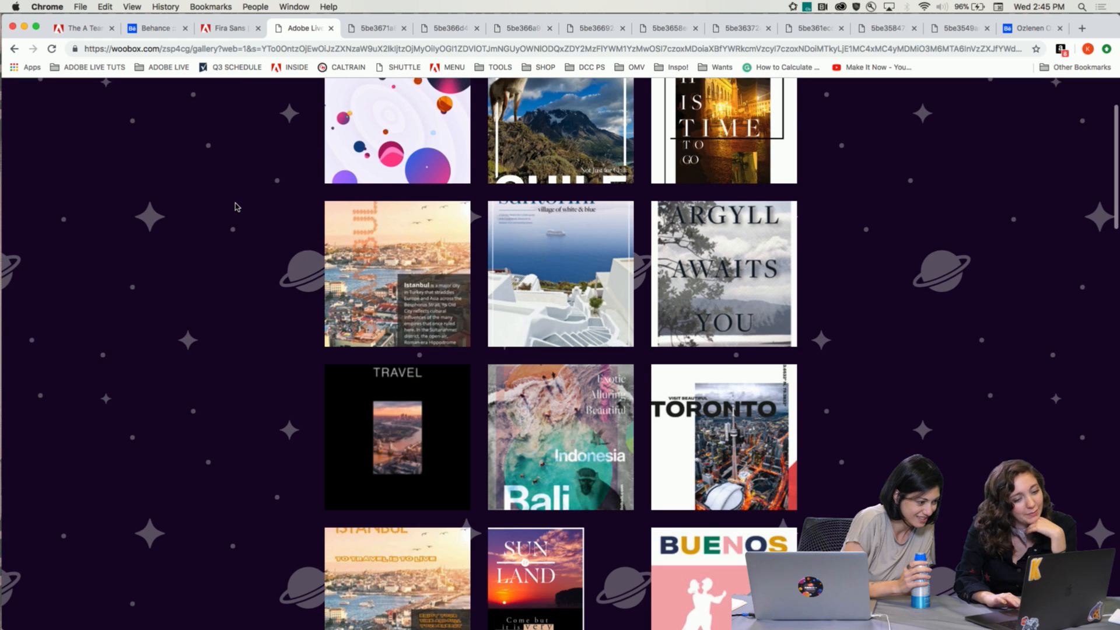
click(526, 258)
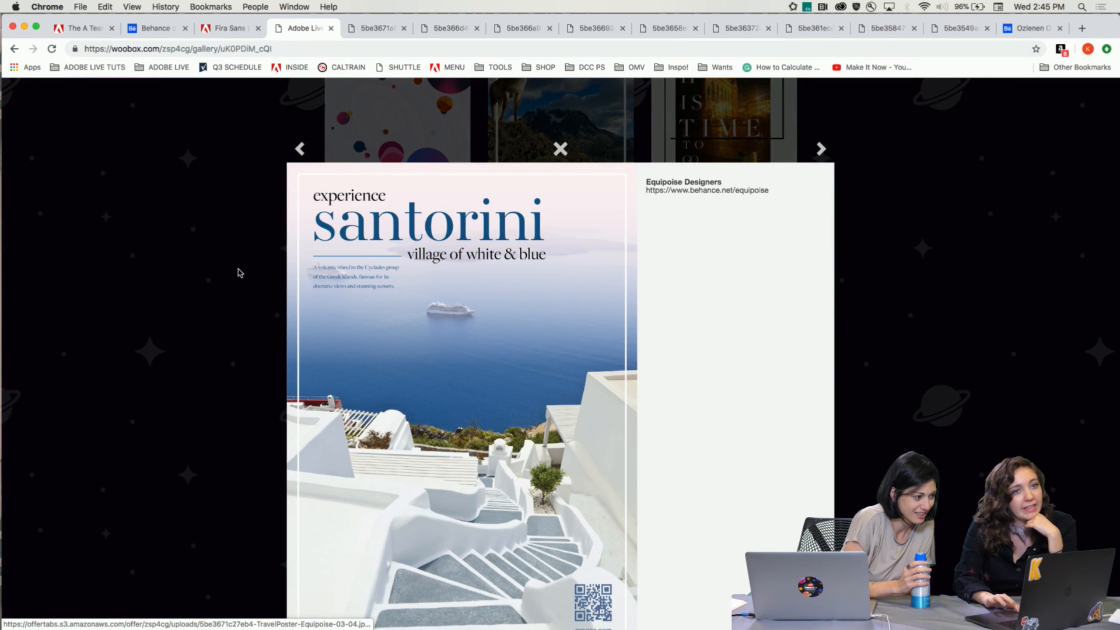
click(227, 281)
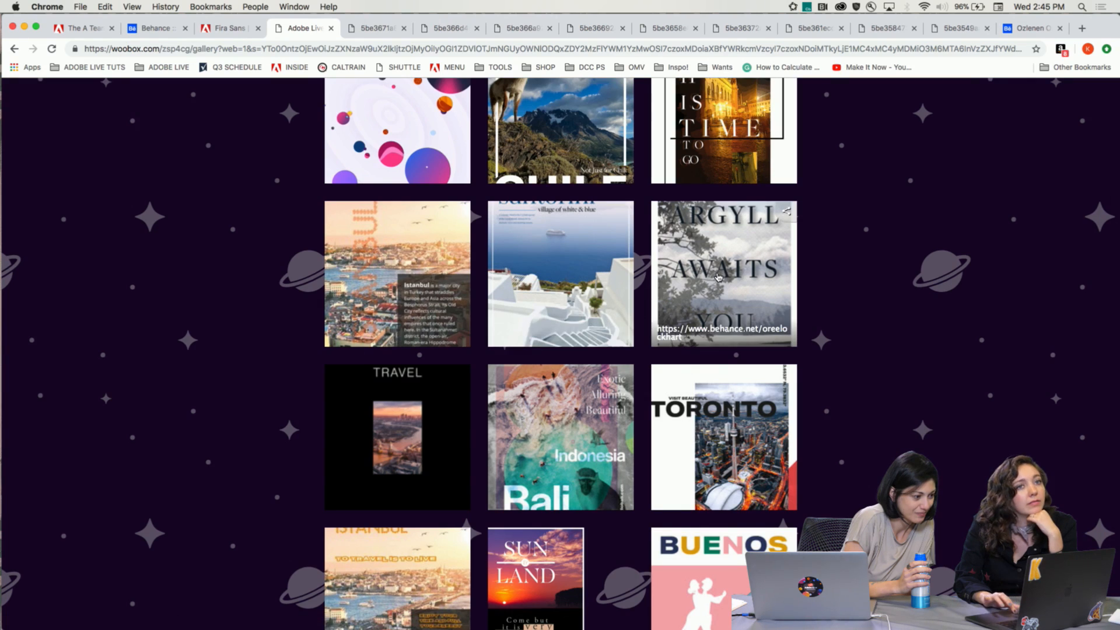
click(563, 268)
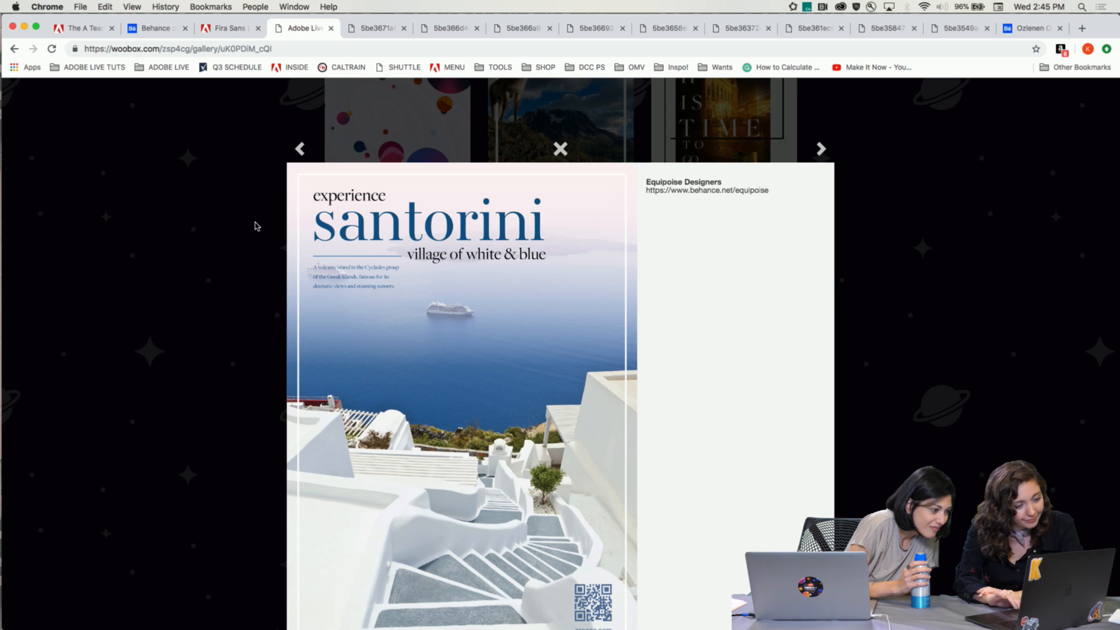
click(394, 330)
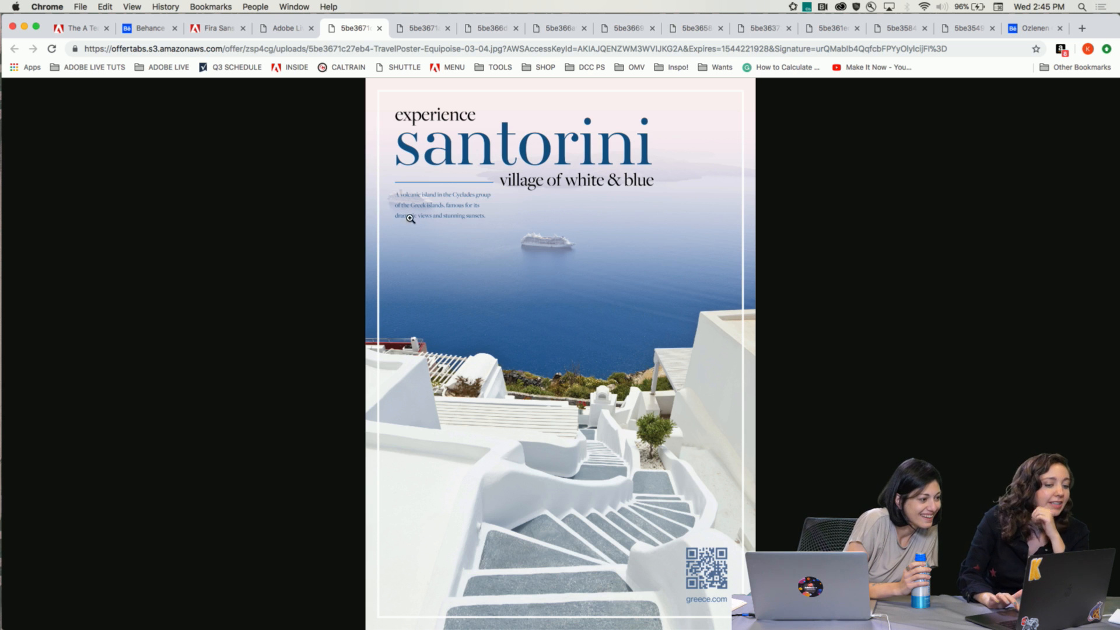
Inspect the Santorini poster's small description text enlarged, and fit the whole poster back to the window
click(429, 200)
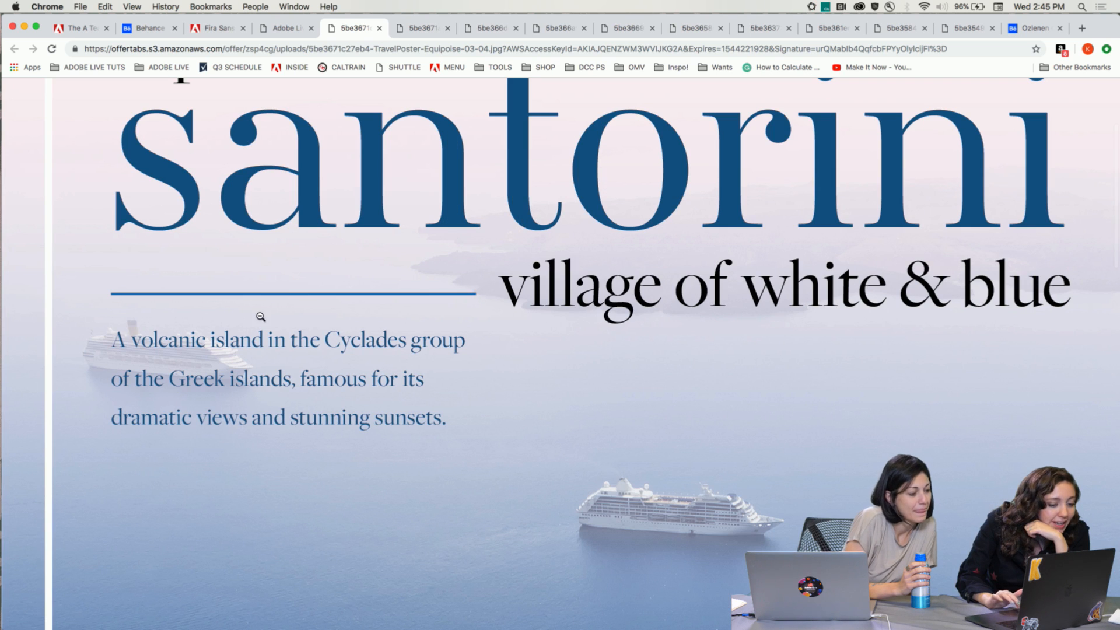
click(268, 390)
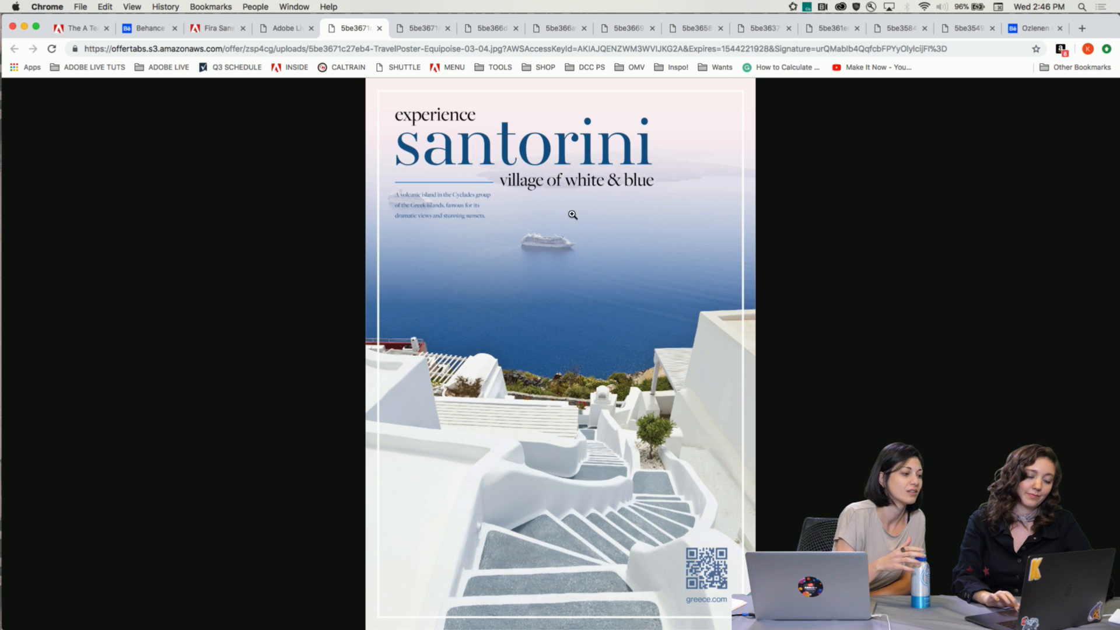
Inspect the Santorini poster's title lettering and the staircase enlarged, fitting the whole poster back to the window after each
click(432, 115)
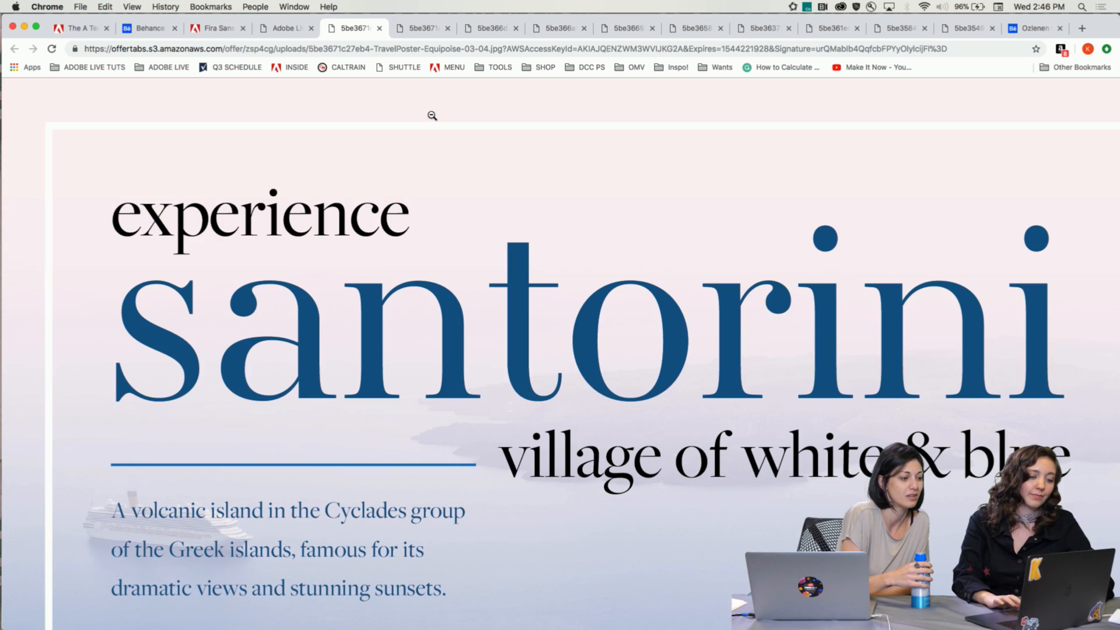
click(617, 469)
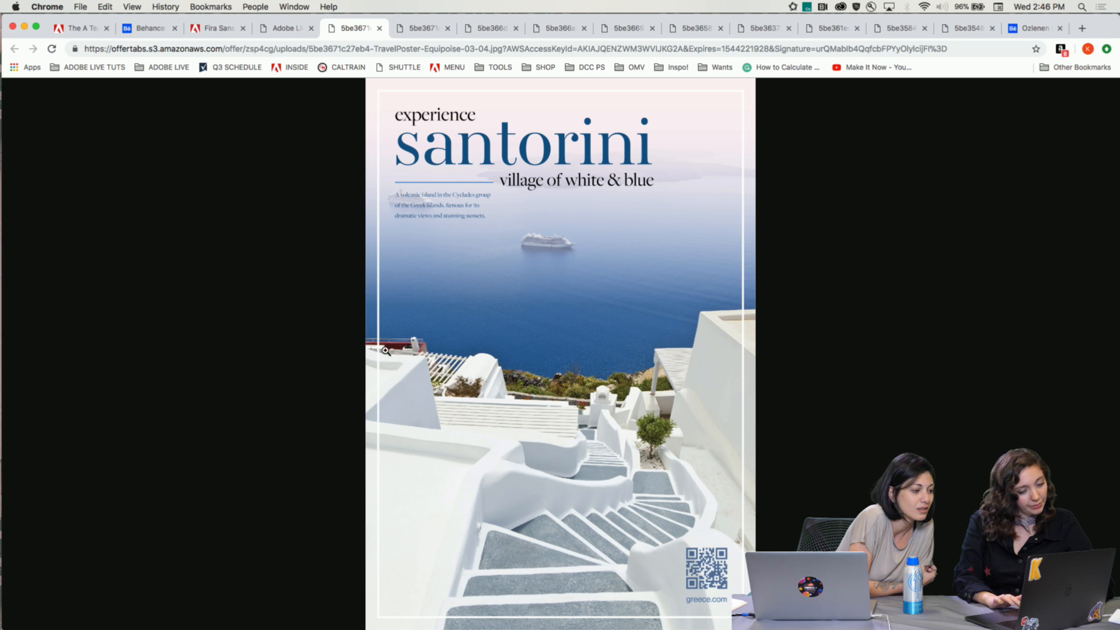
click(511, 524)
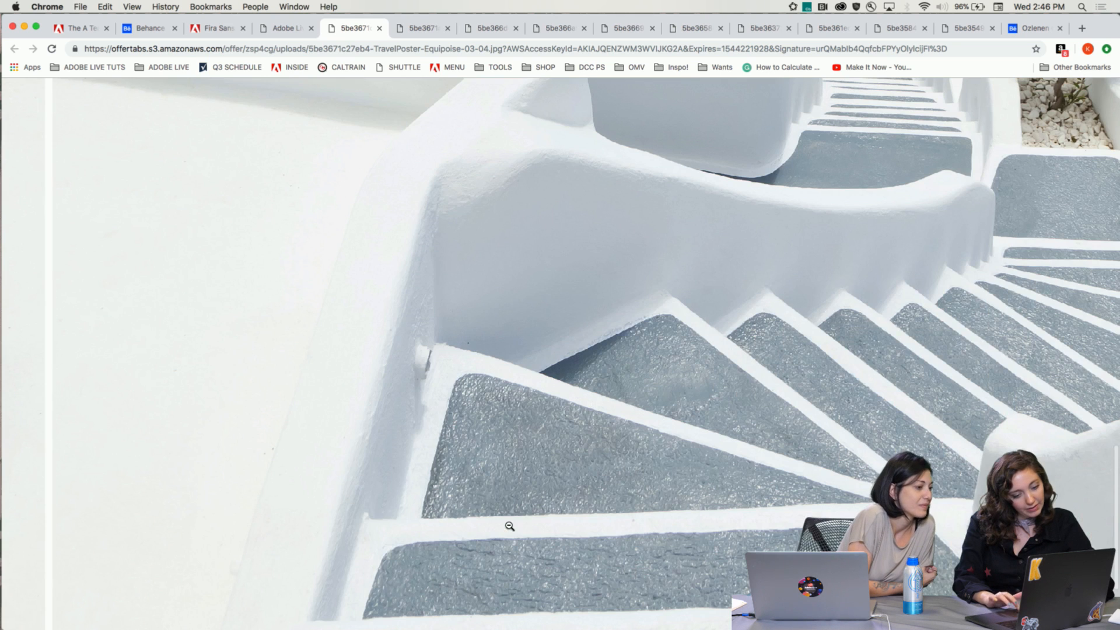
click(562, 354)
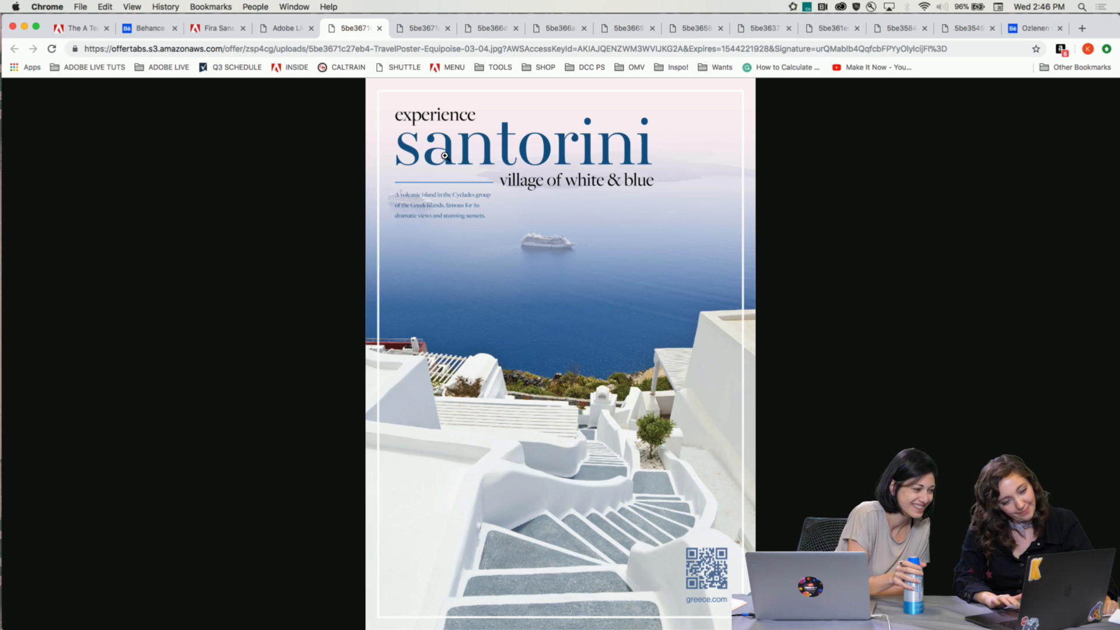
Return to the gallery grid and view the Istanbul "To travel is to live" poster at full size
click(289, 28)
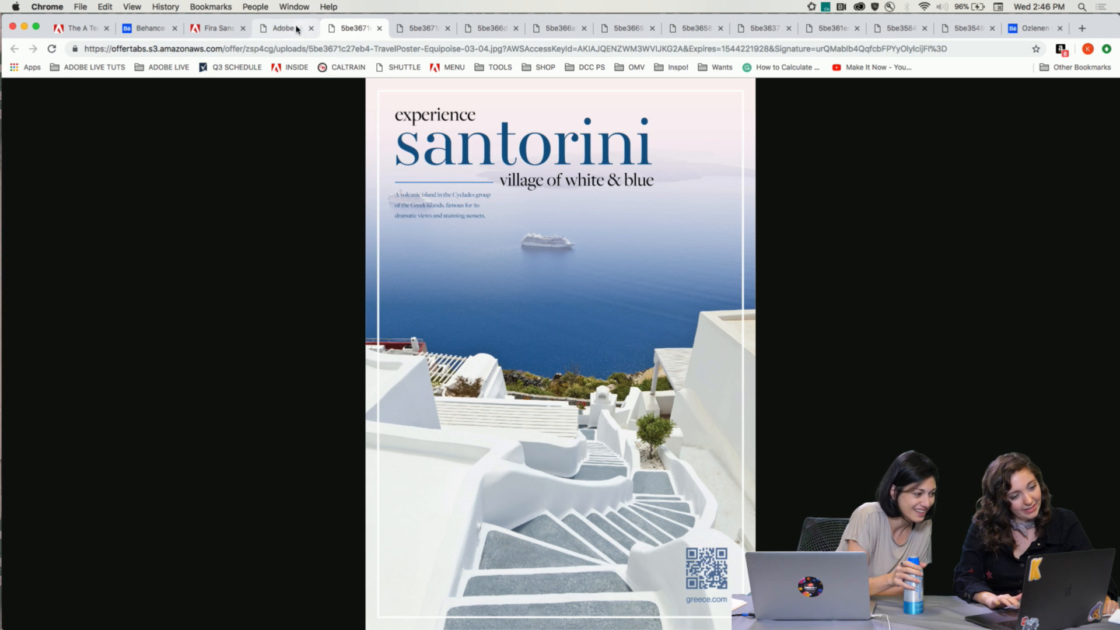
click(193, 265)
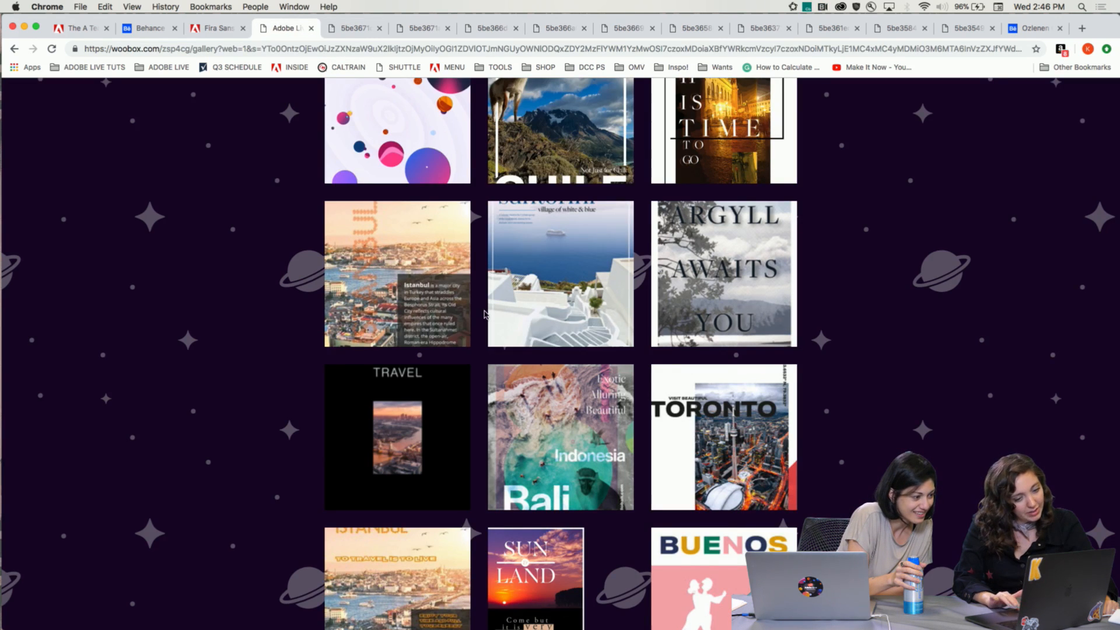
click(398, 254)
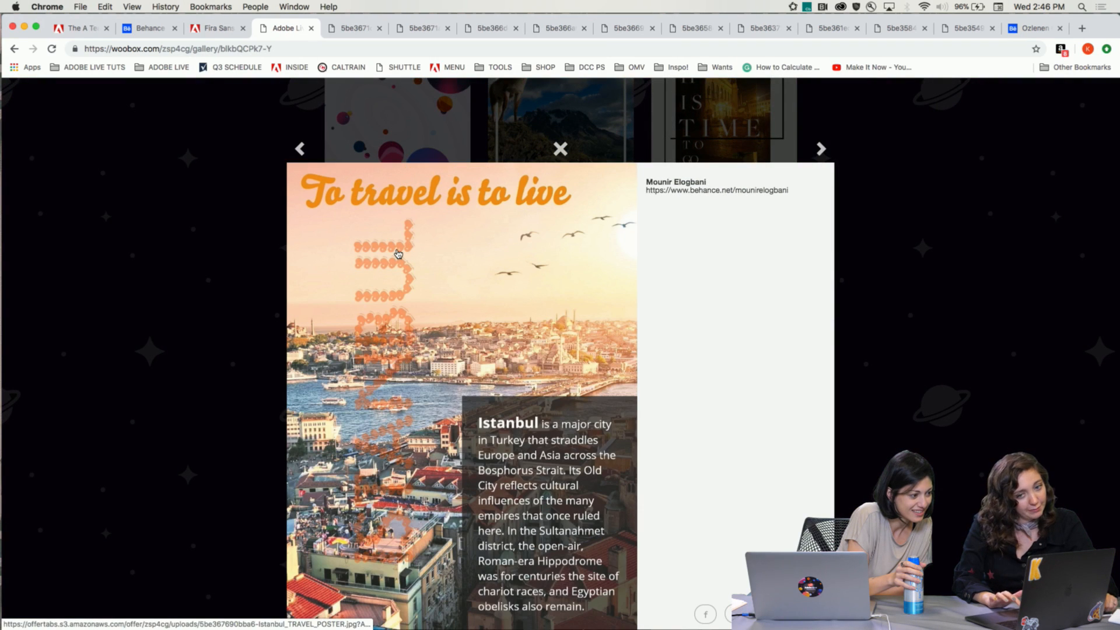
click(425, 364)
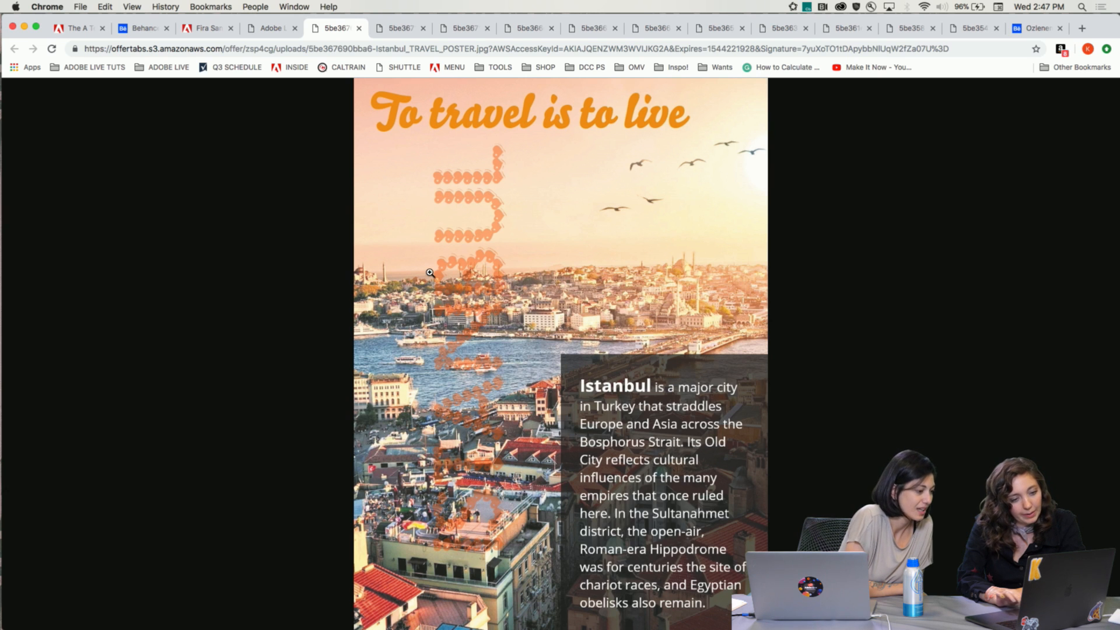
Go back to the gallery grid and view the "Chile – Not Just for Chili" poster at full size
click(270, 27)
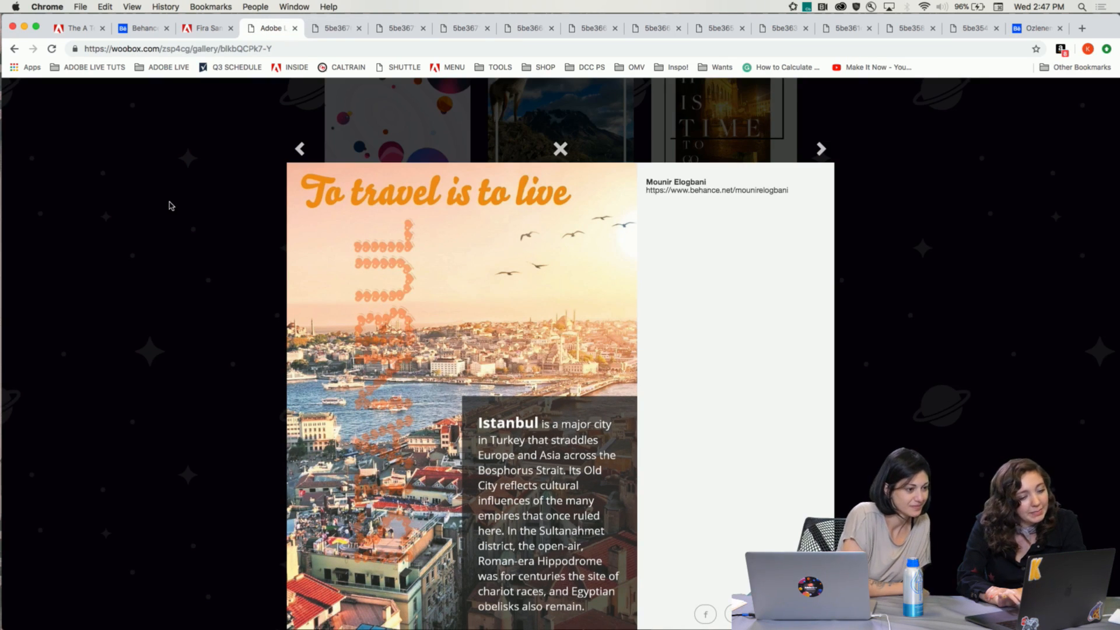
click(193, 273)
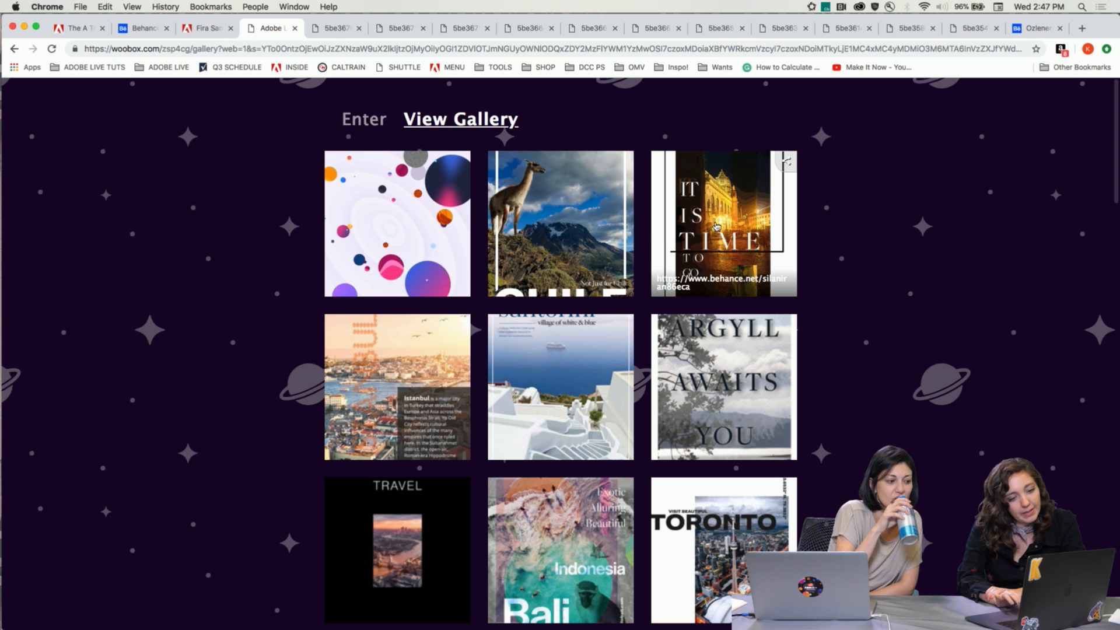
click(716, 226)
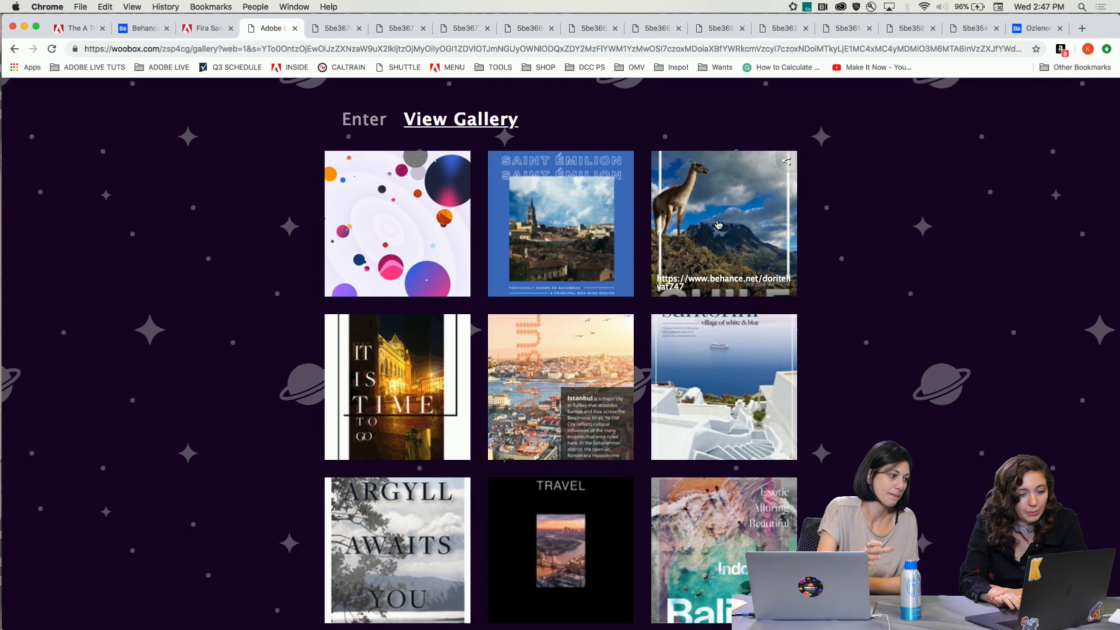
click(719, 226)
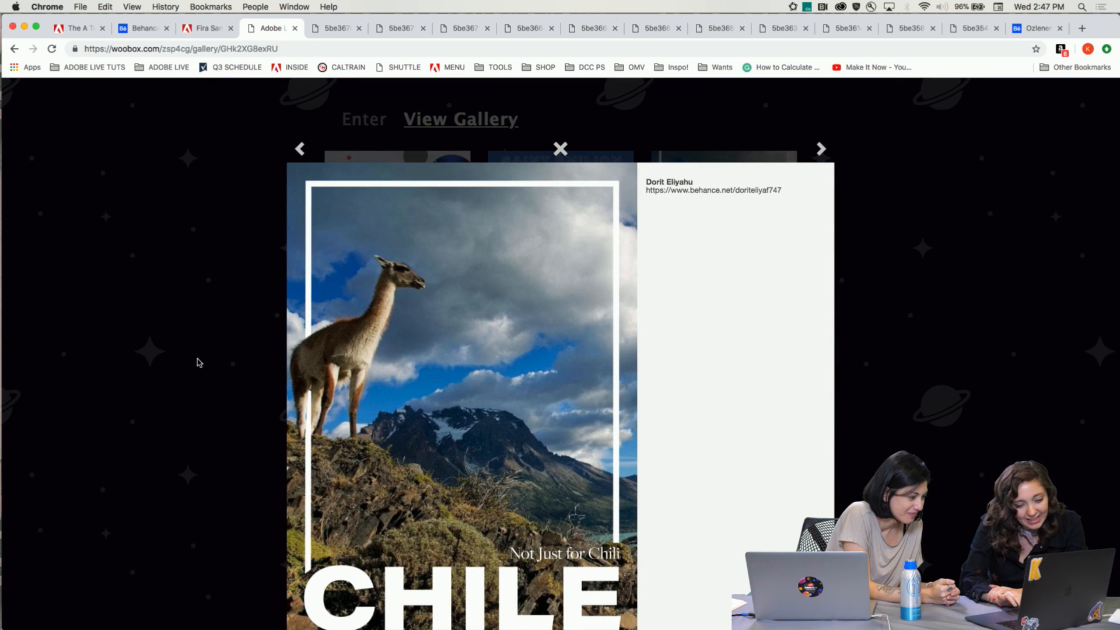
scroll(405, 488, down, 3)
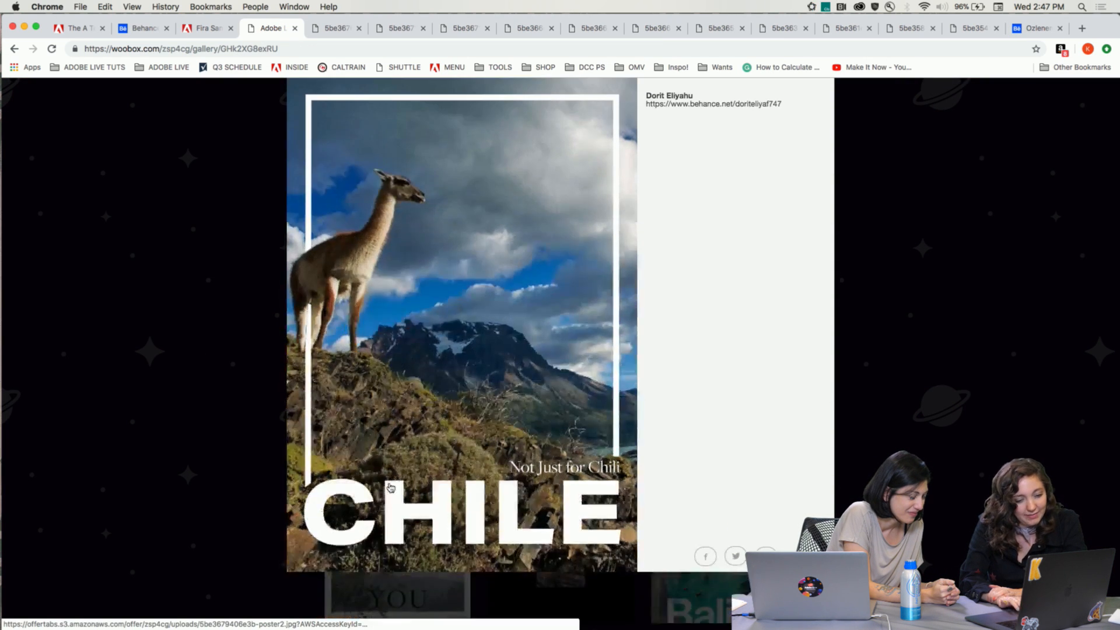
click(358, 368)
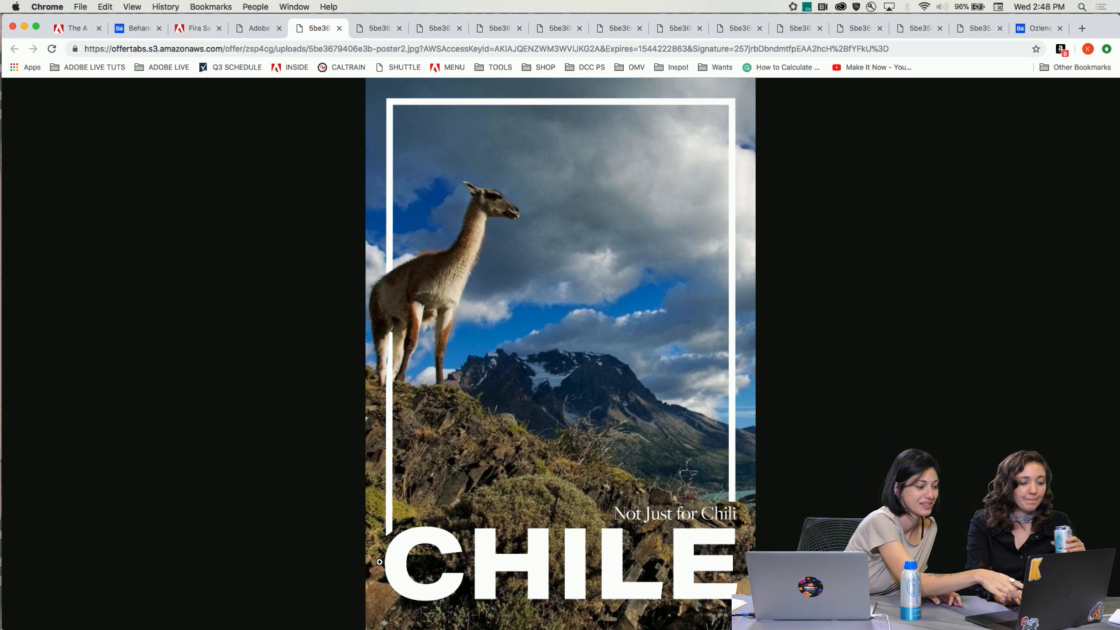
Examine the Chile poster enlarged where the white frame meets the letter C and passes behind the animal's legs and body
click(390, 532)
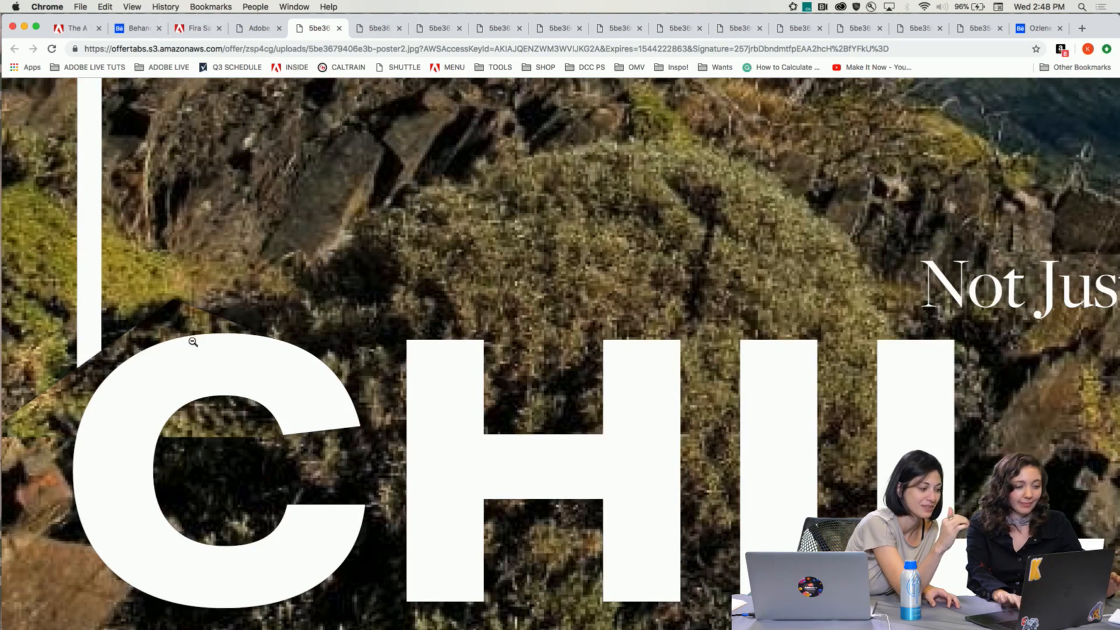
click(89, 367)
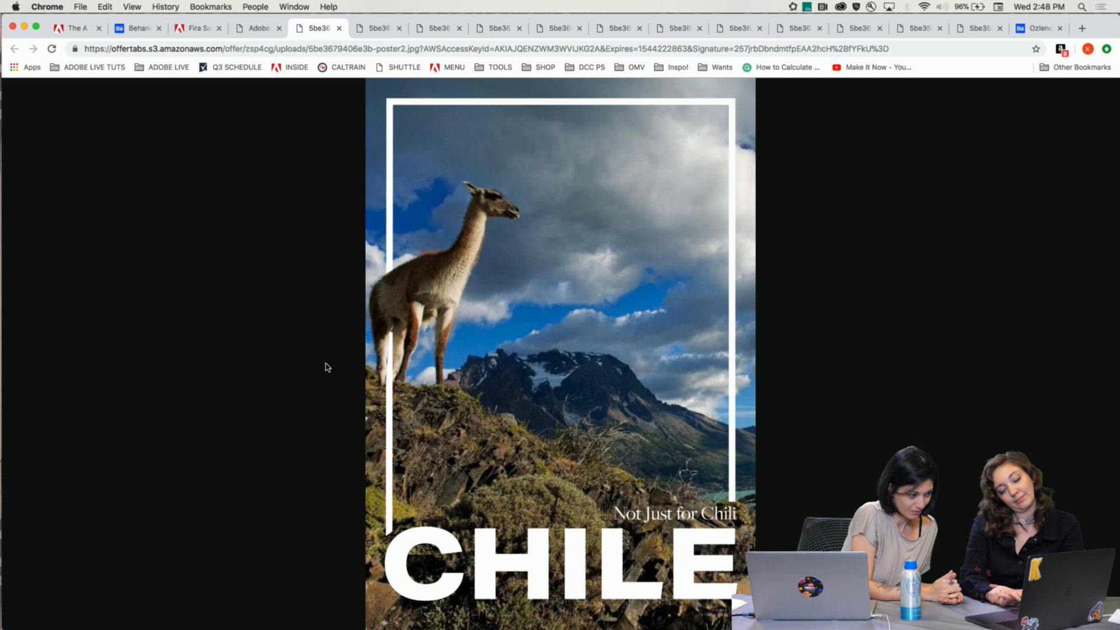
click(403, 340)
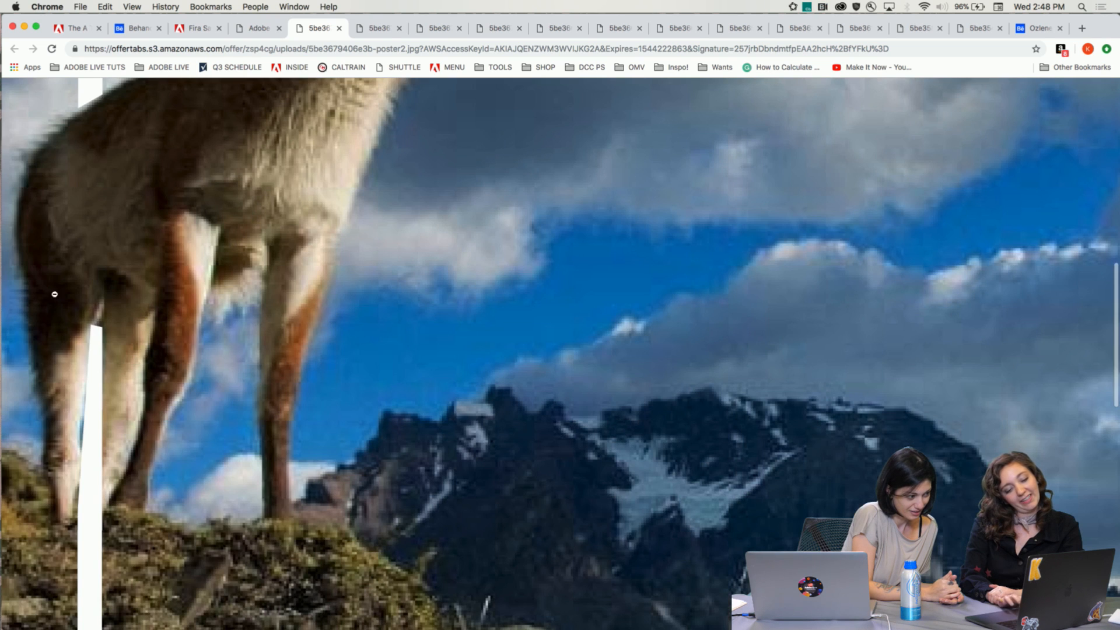
click(105, 318)
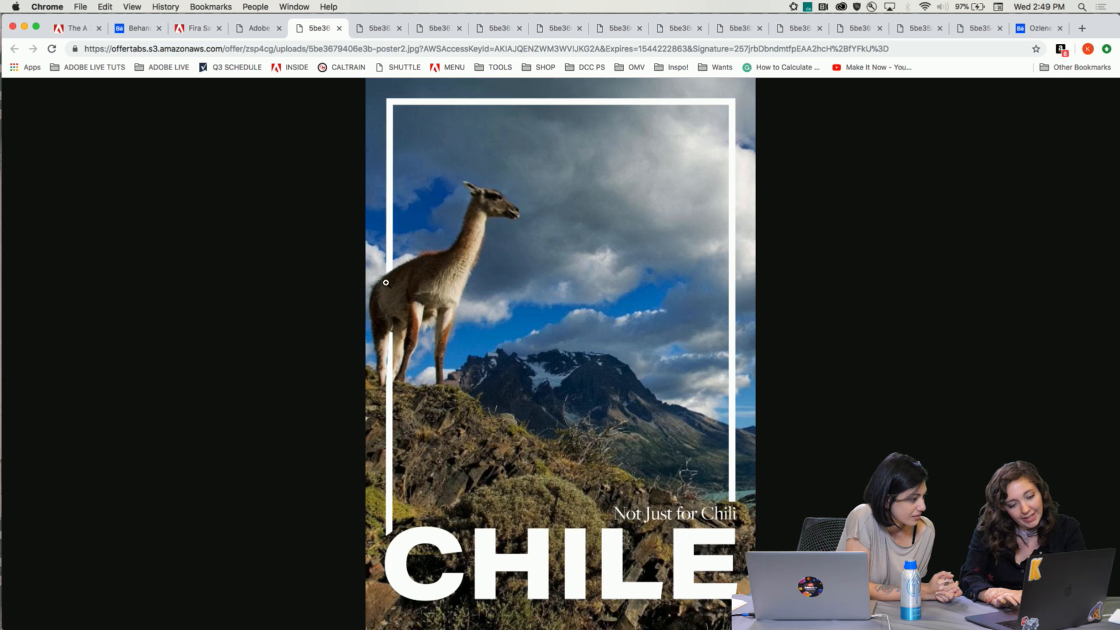
click(437, 253)
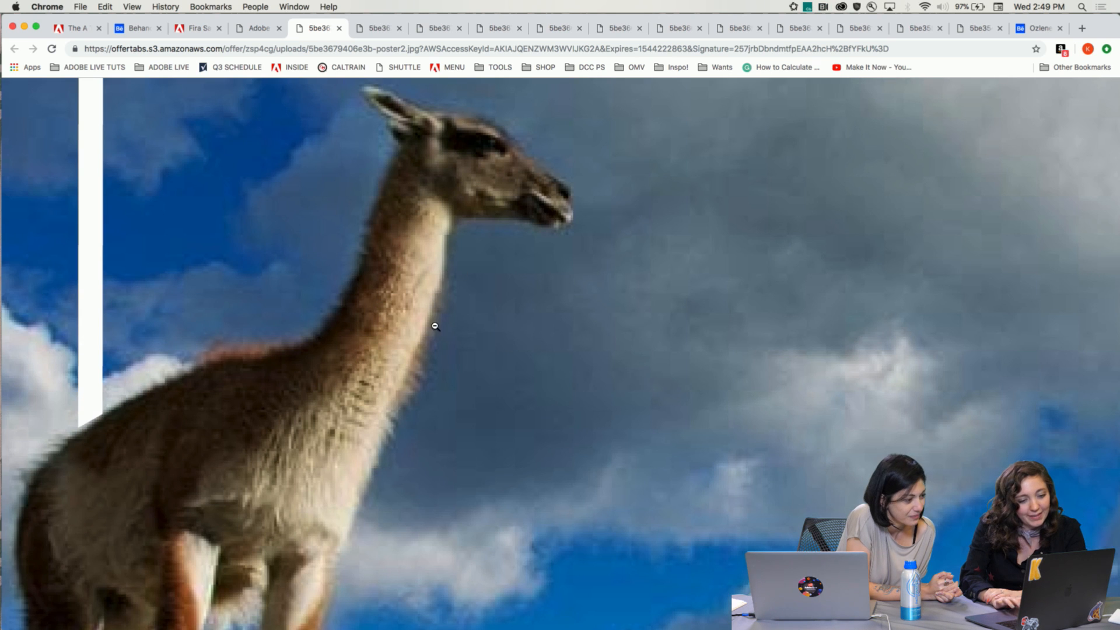
click(406, 400)
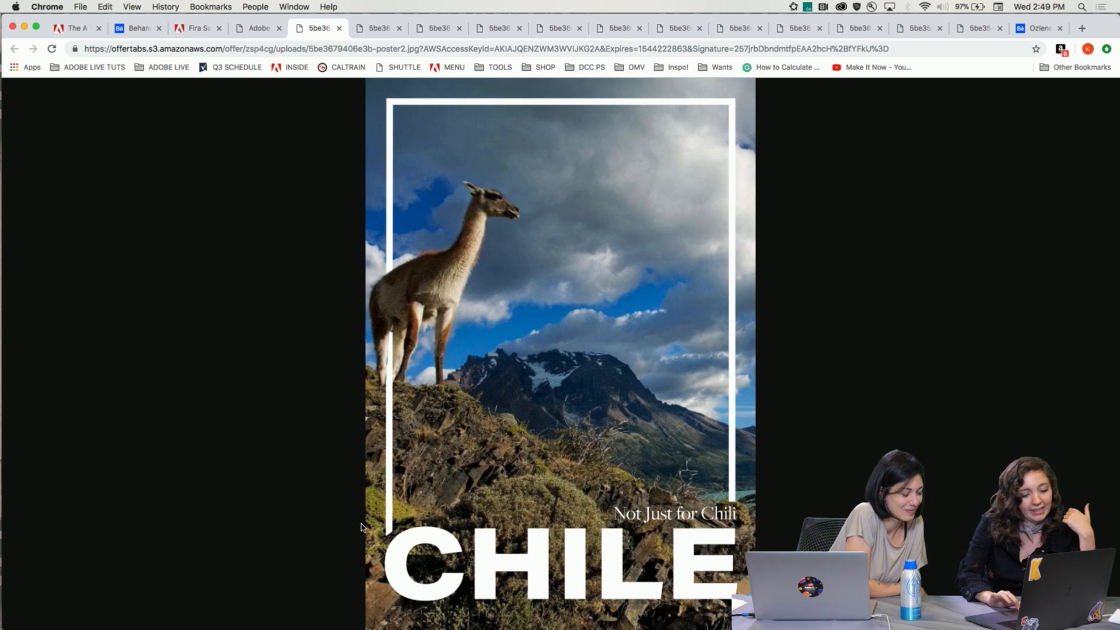
Check the frame's lower end and the "Not Just for Chili" tagline enlarged, and fit the Chile poster back to the window
click(383, 531)
click(92, 366)
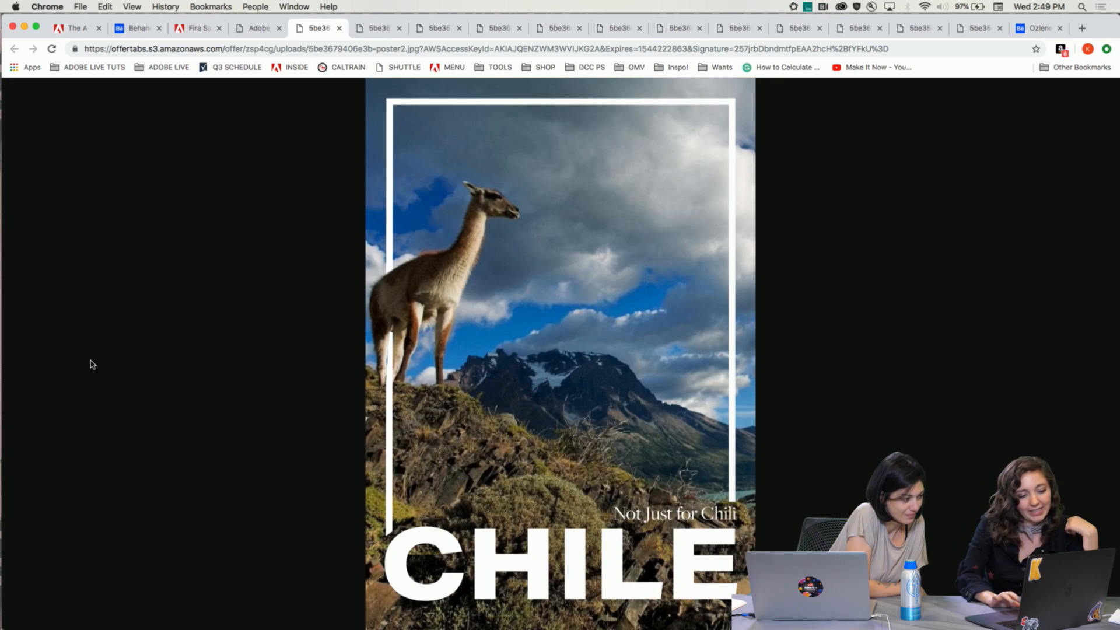
click(696, 472)
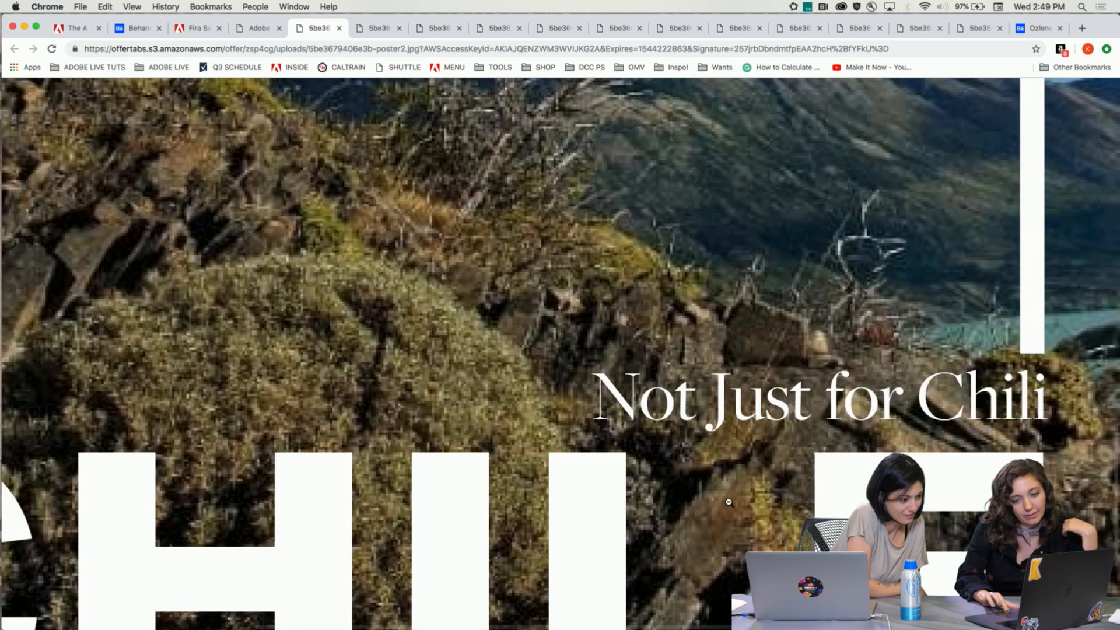
click(729, 500)
Return to the gallery grid and view the "Saint Émilion" poster at full size
click(255, 28)
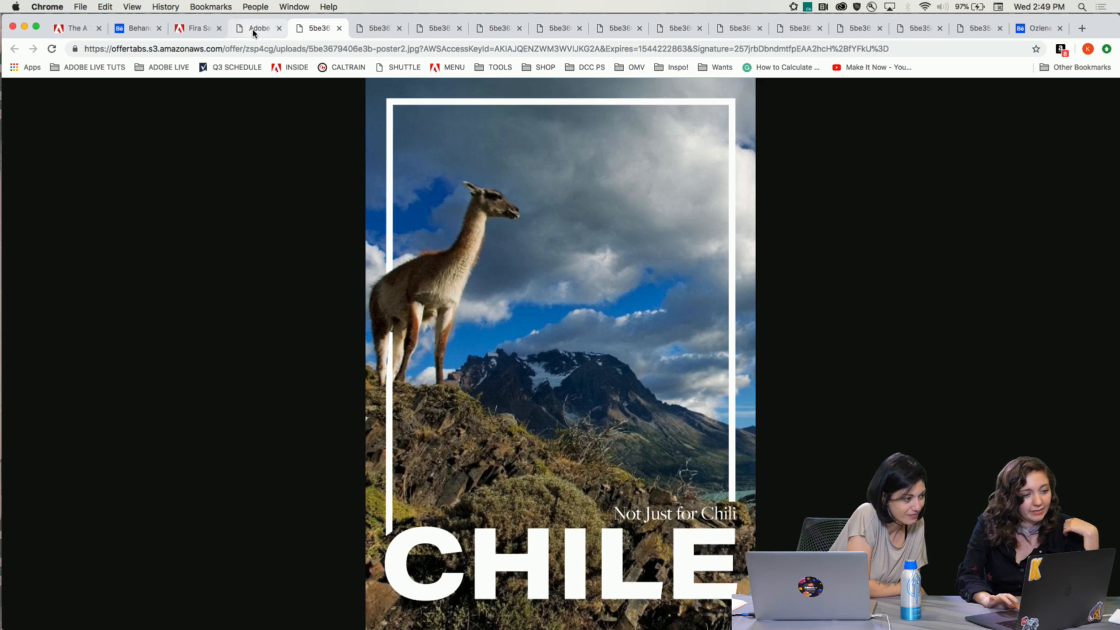
click(130, 311)
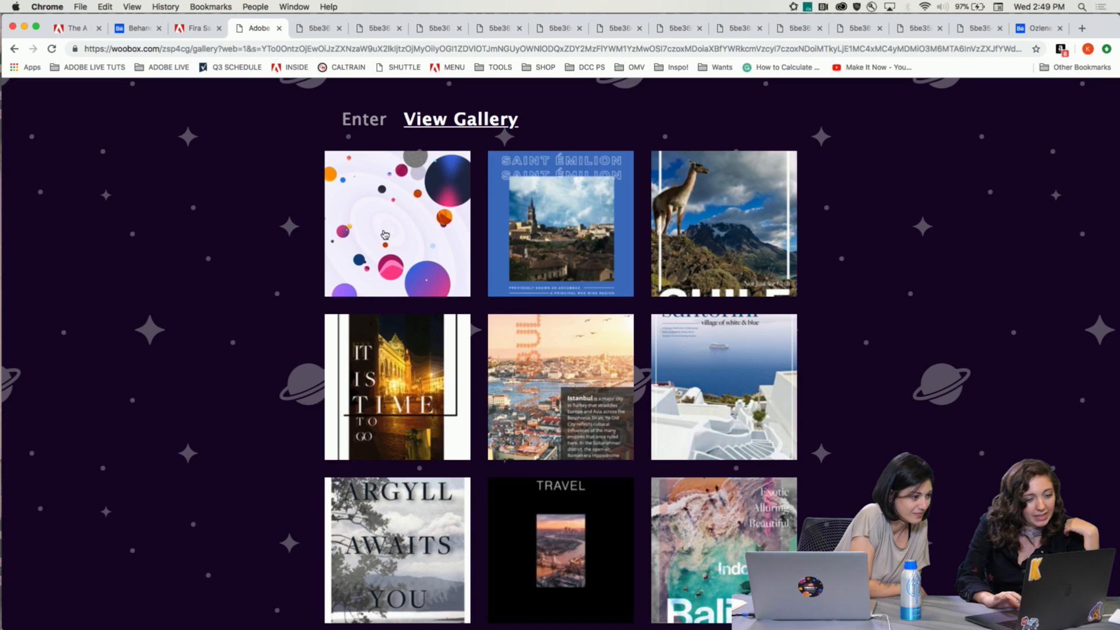
click(502, 258)
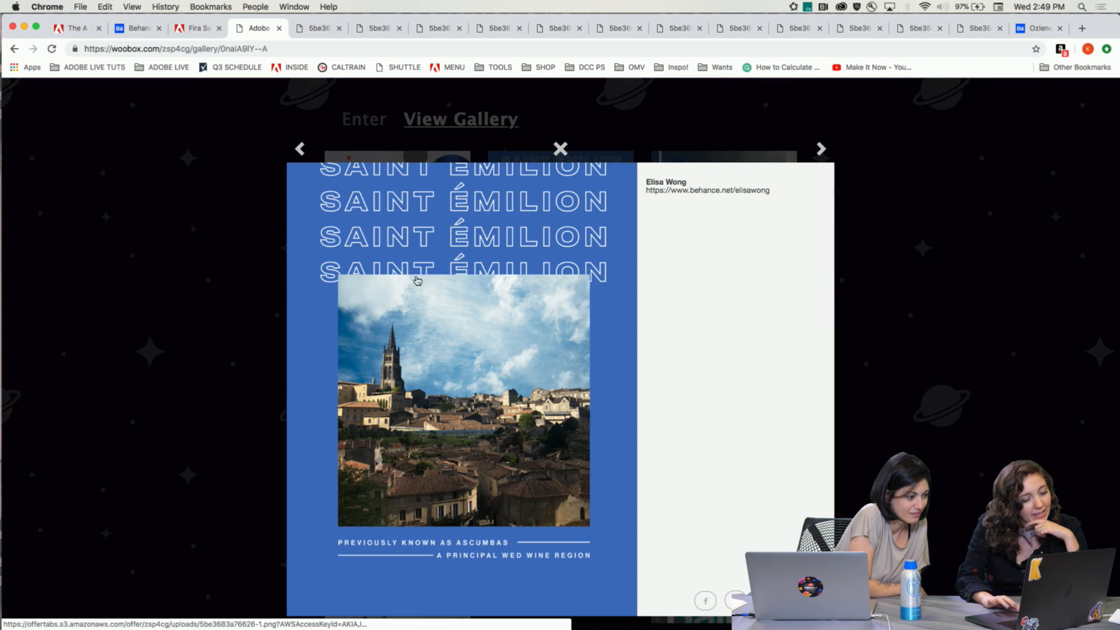
click(391, 323)
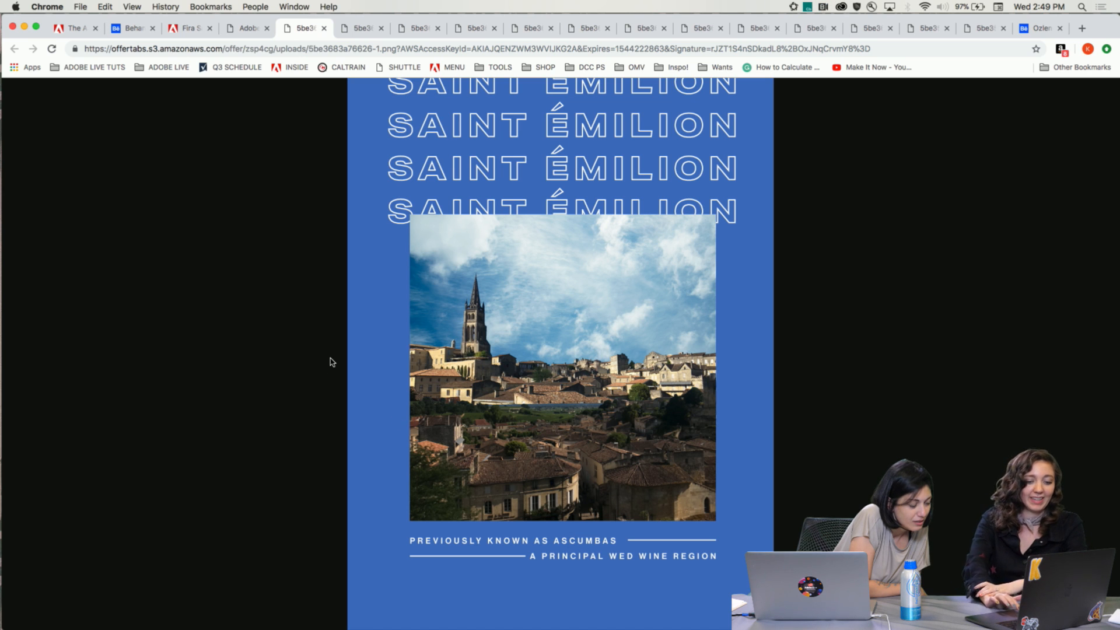
Inspect the Saint Émilion poster's two caption lines and their white rules enlarged, and fit the poster back to the window
click(613, 558)
click(636, 523)
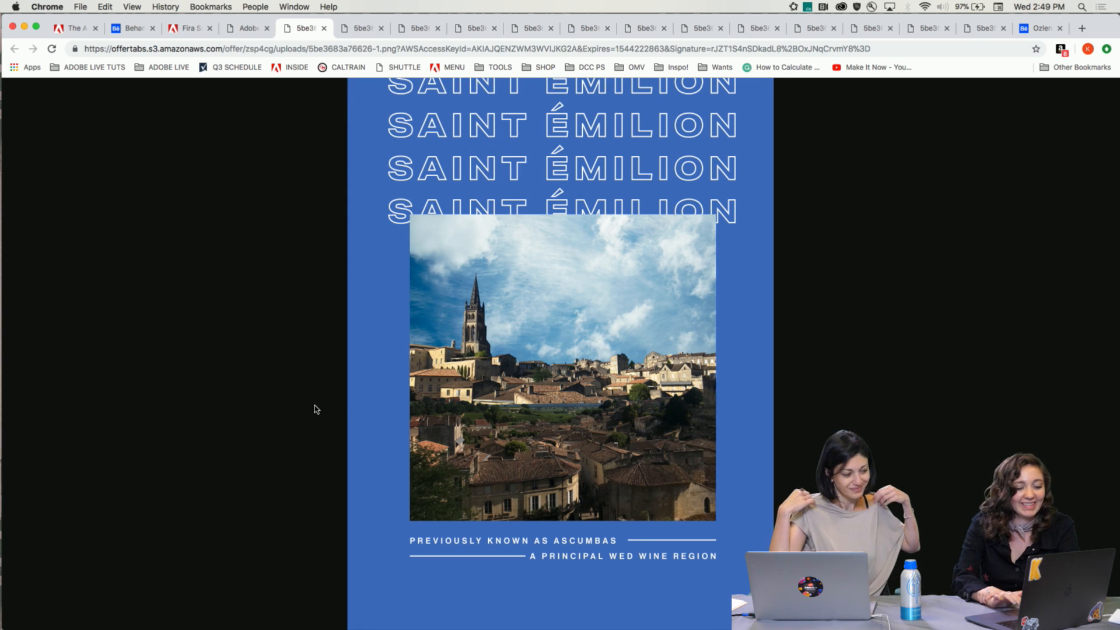
scroll(298, 288, up, 1)
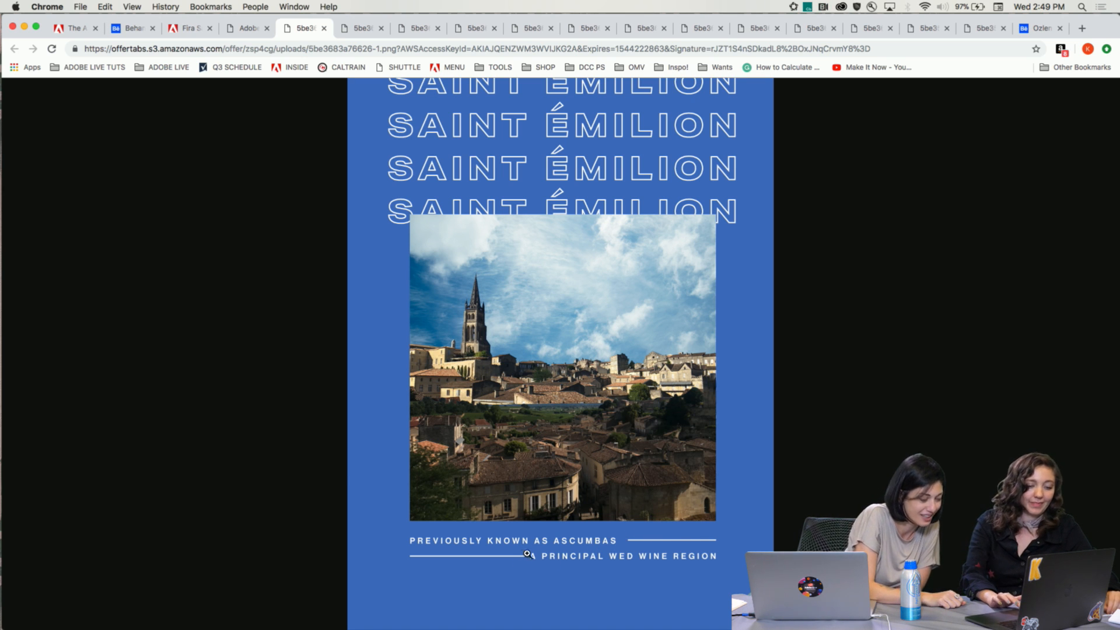
click(507, 574)
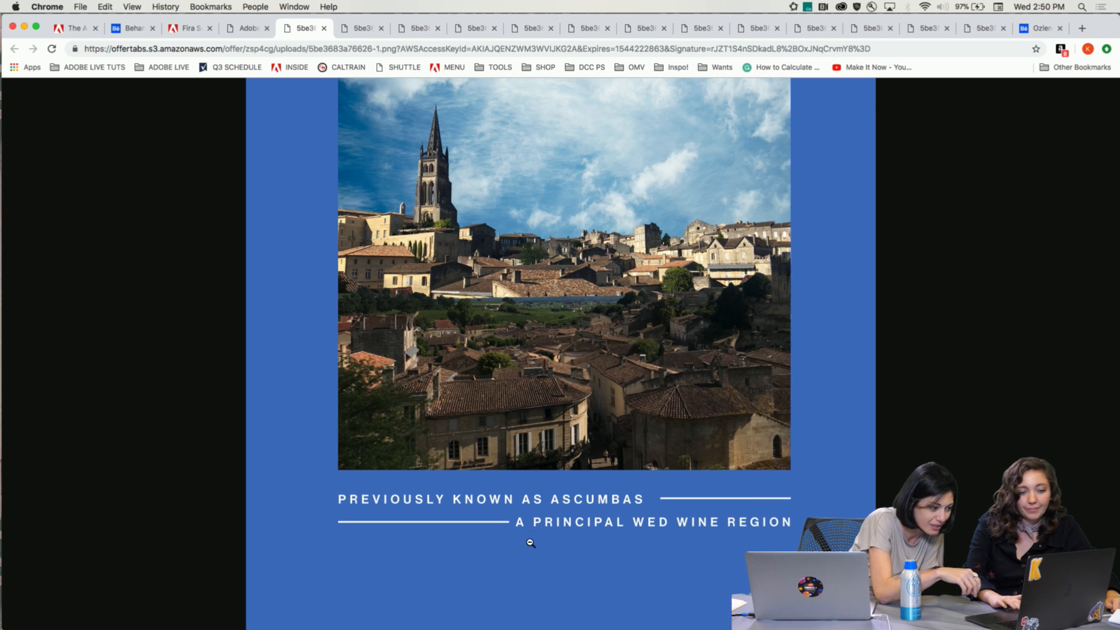
scroll(530, 542, up, 2)
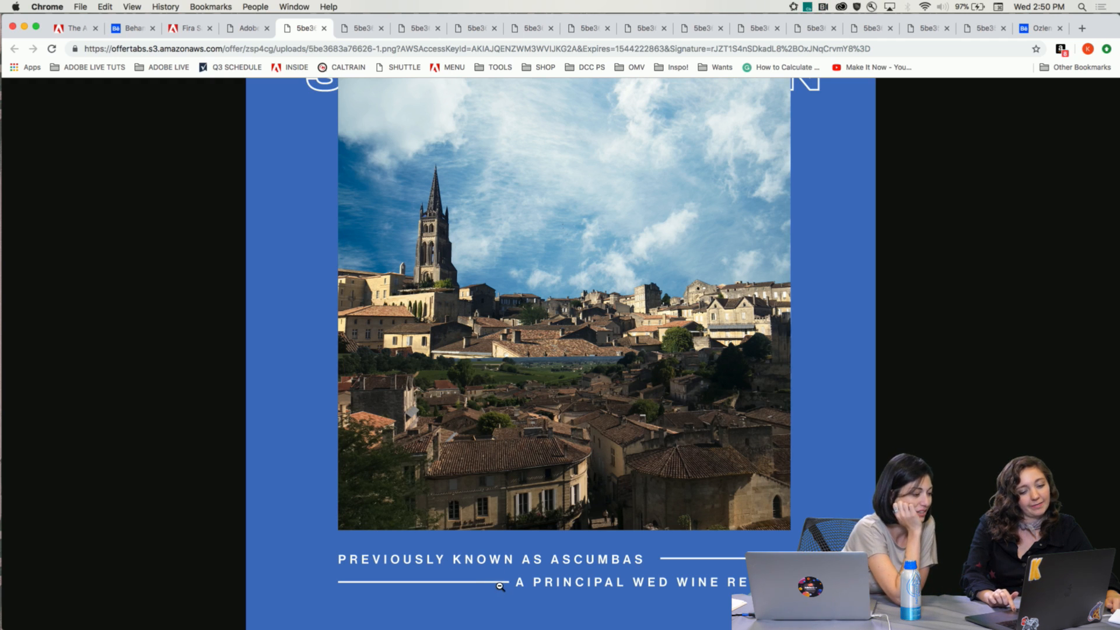
click(515, 529)
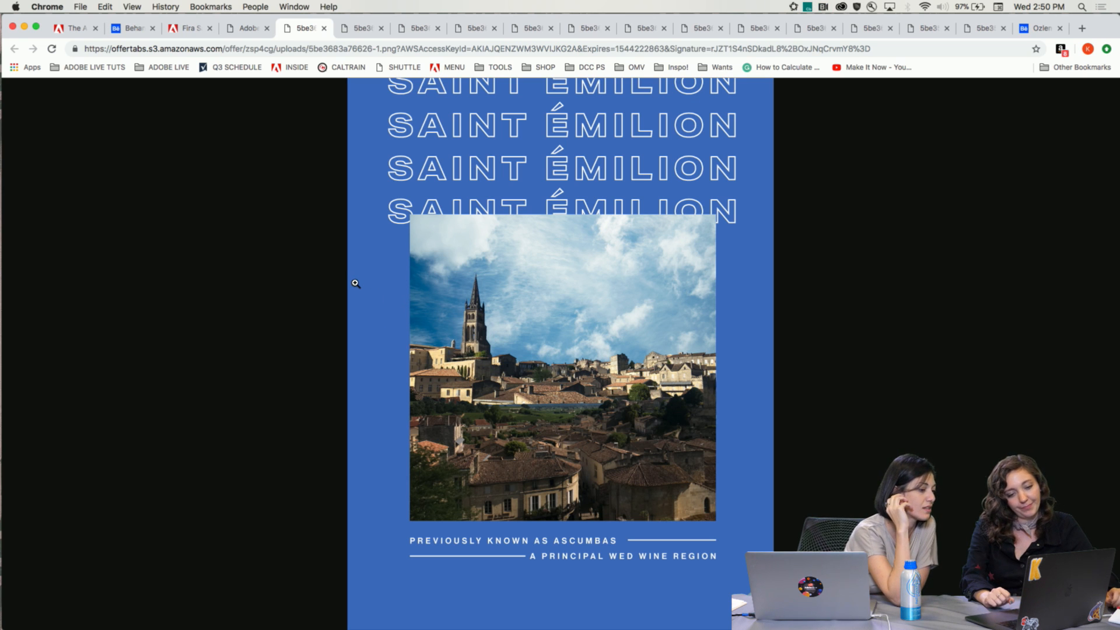
Examine the Saint Émilion photo and the repeated outlined title enlarged, and switch back to the gallery page
click(569, 407)
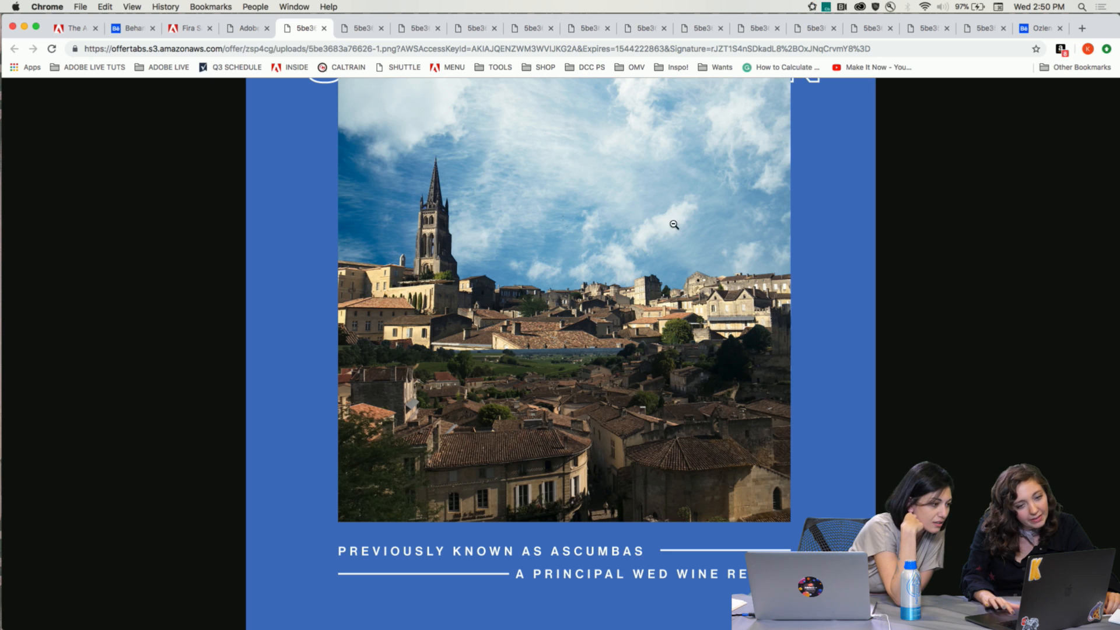
scroll(614, 204, up, 3)
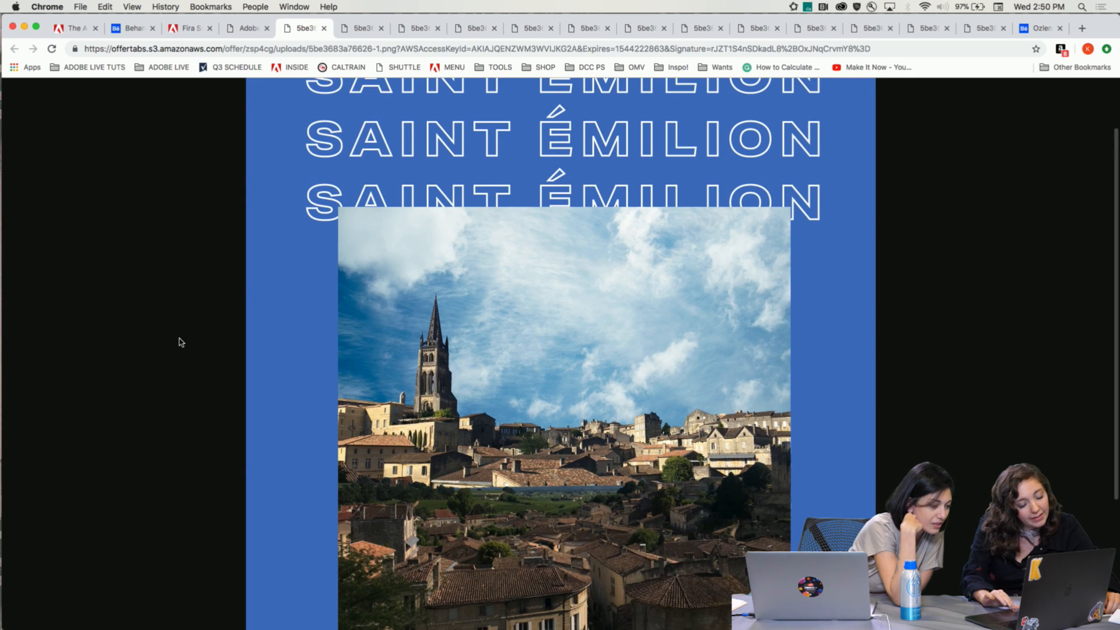
click(257, 348)
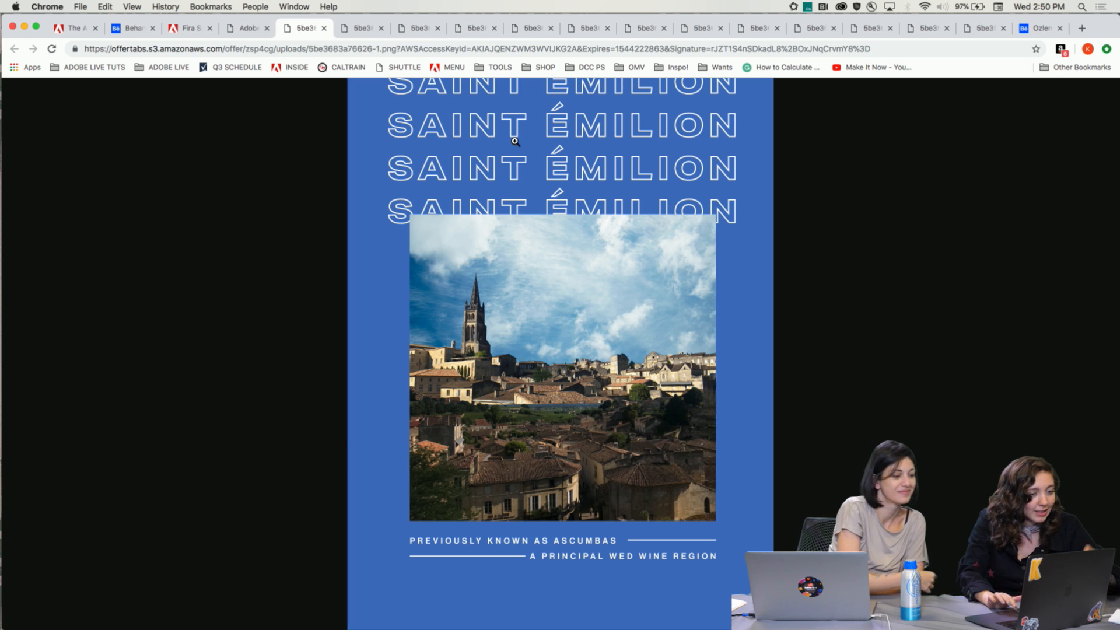
click(237, 32)
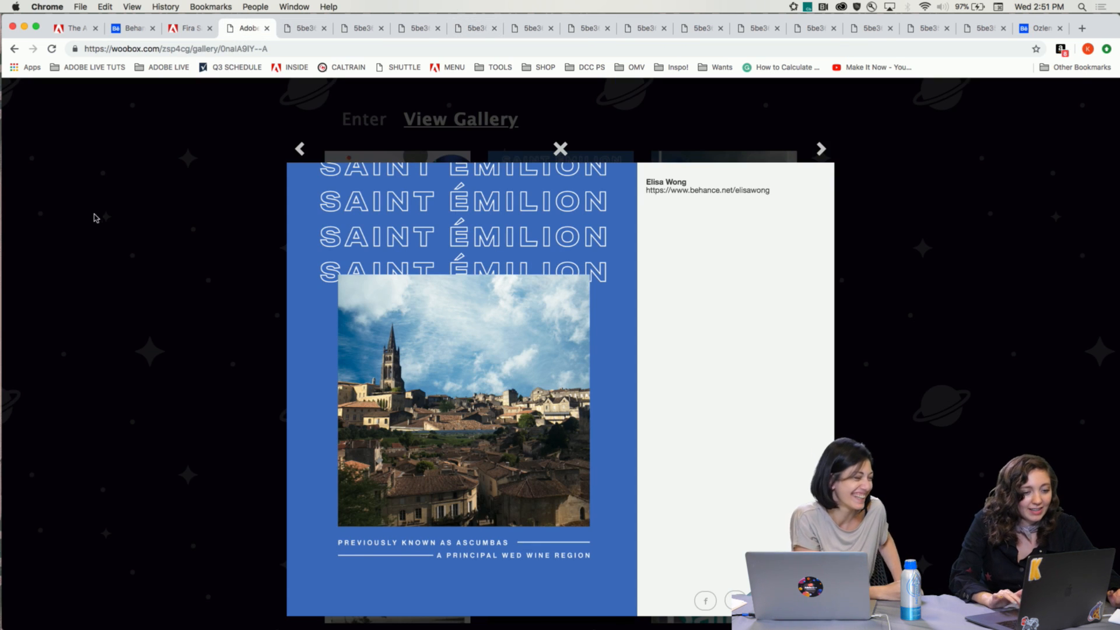
Close the Saint Émilion poster and view the "It Is Time To Go" poster at full size
click(170, 311)
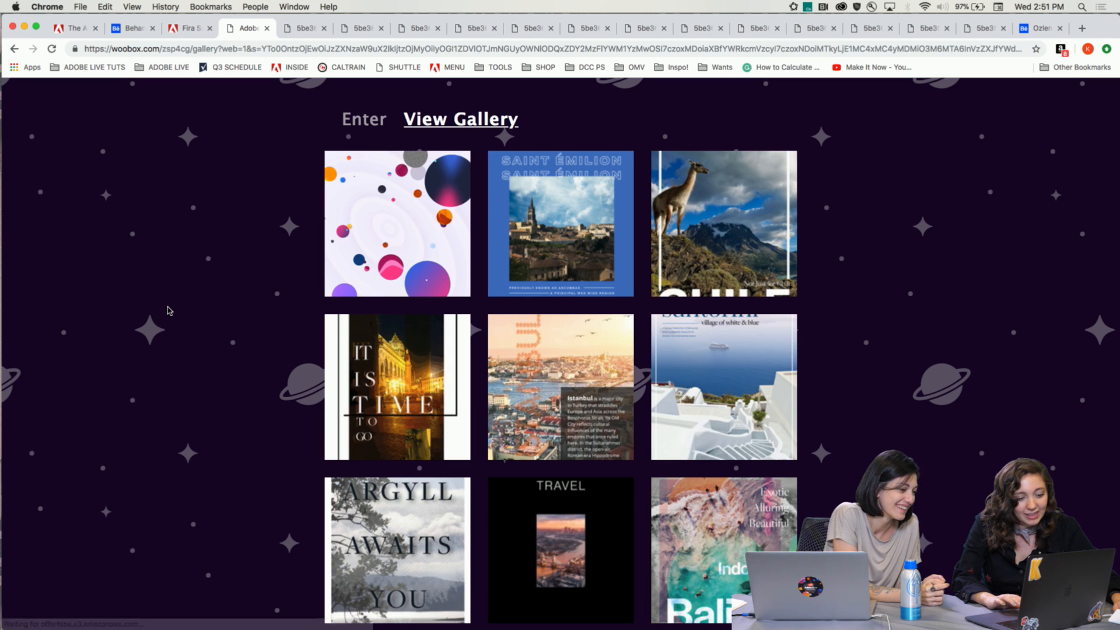
click(397, 360)
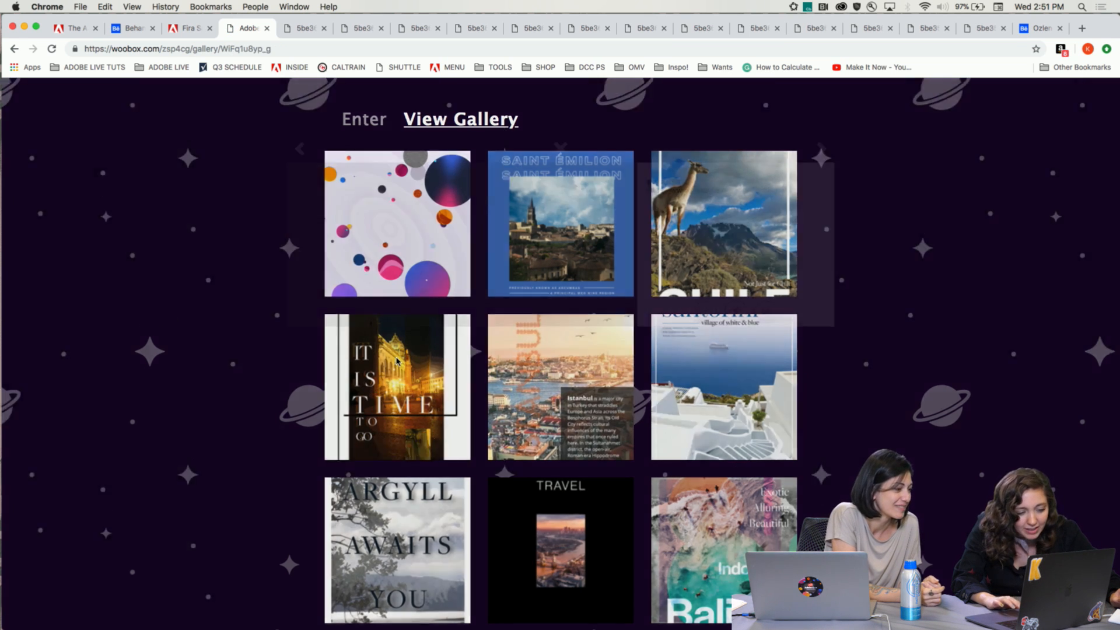
click(98, 389)
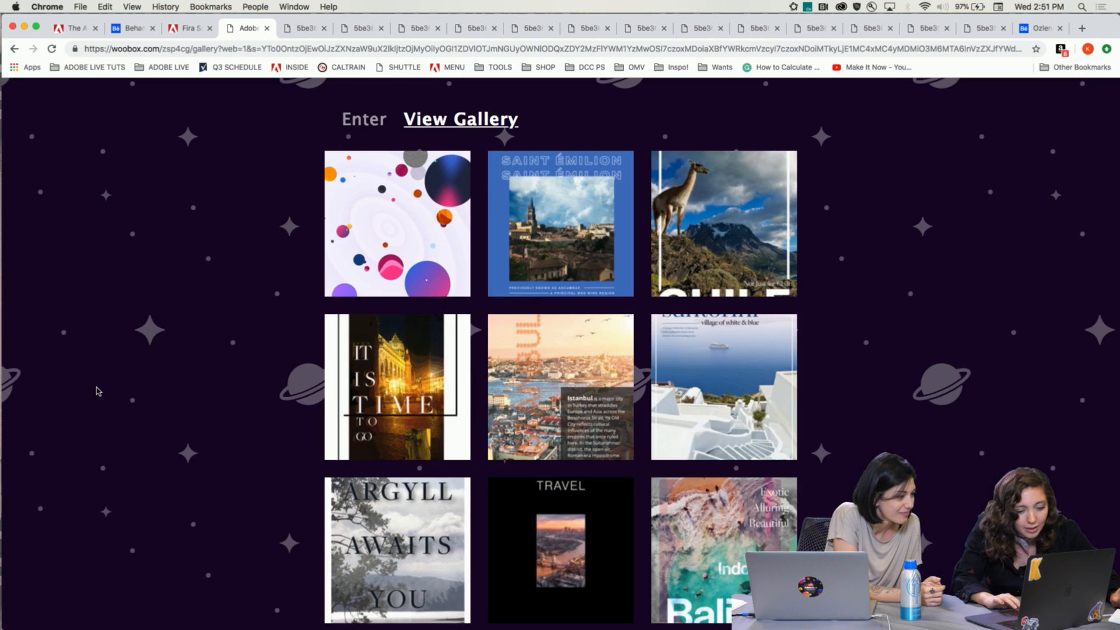
click(386, 341)
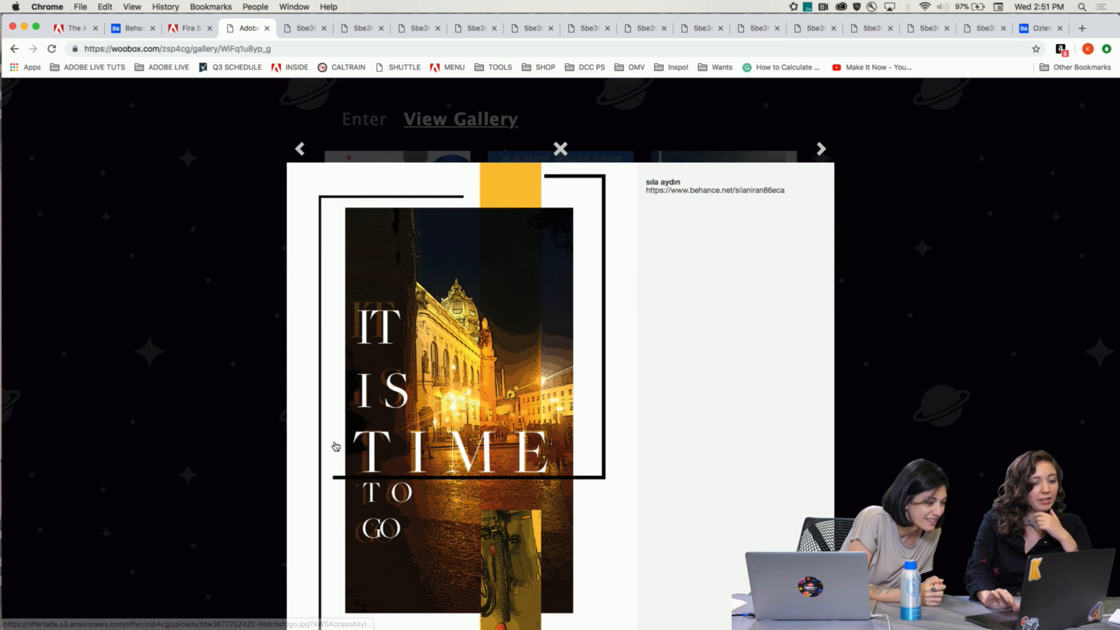
click(438, 359)
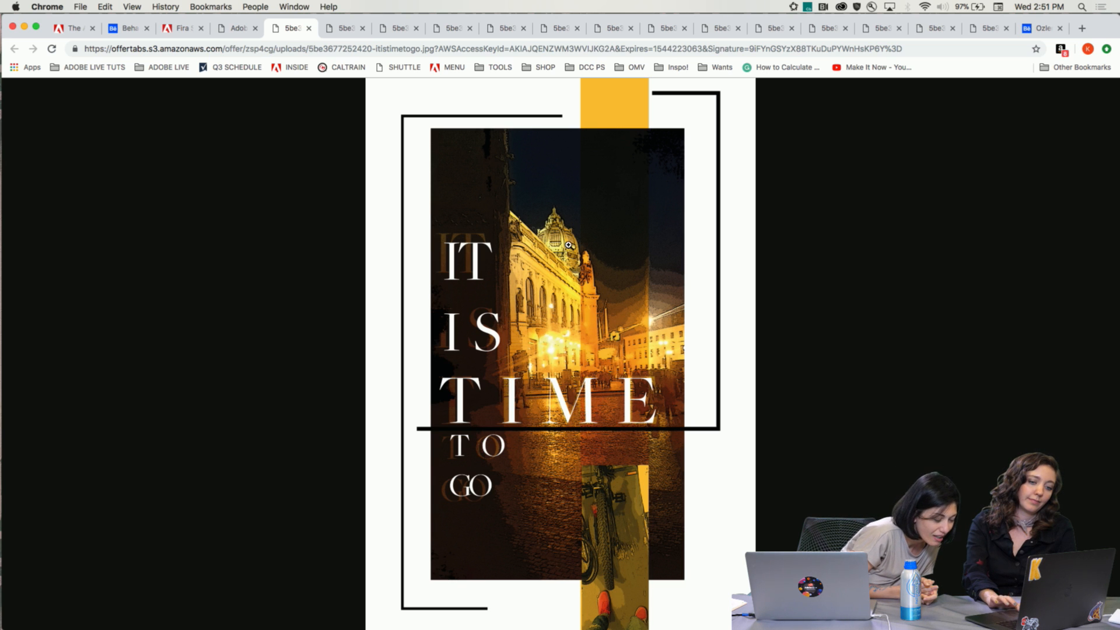
Examine the night-time building photo of the "It Is Time To Go" poster enlarged, and fit the poster back to the window
click(600, 349)
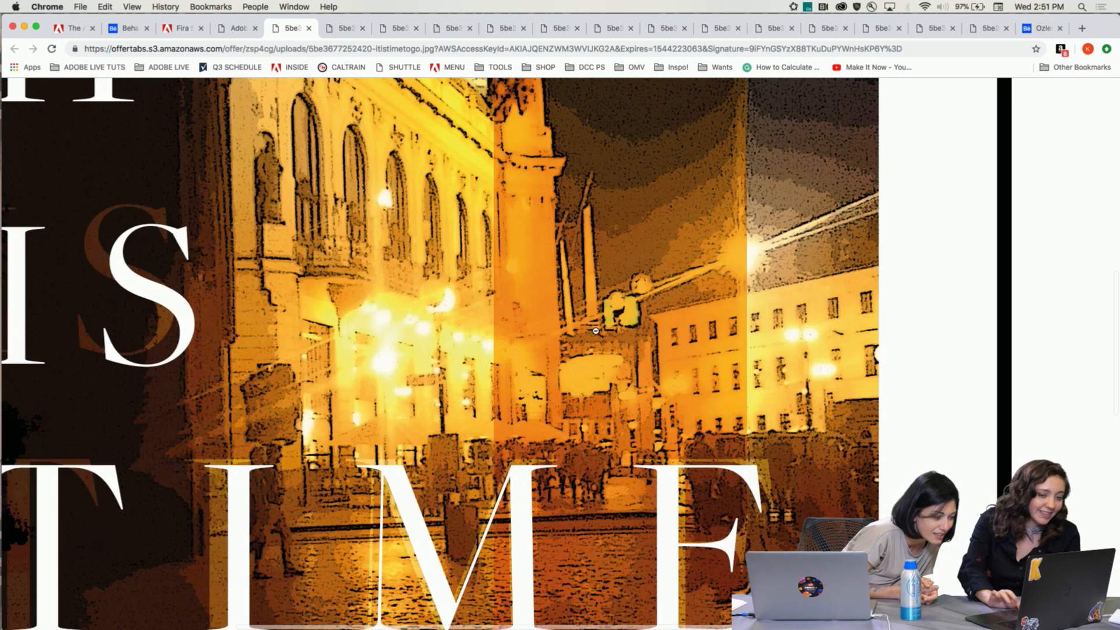
scroll(632, 208, up, 5)
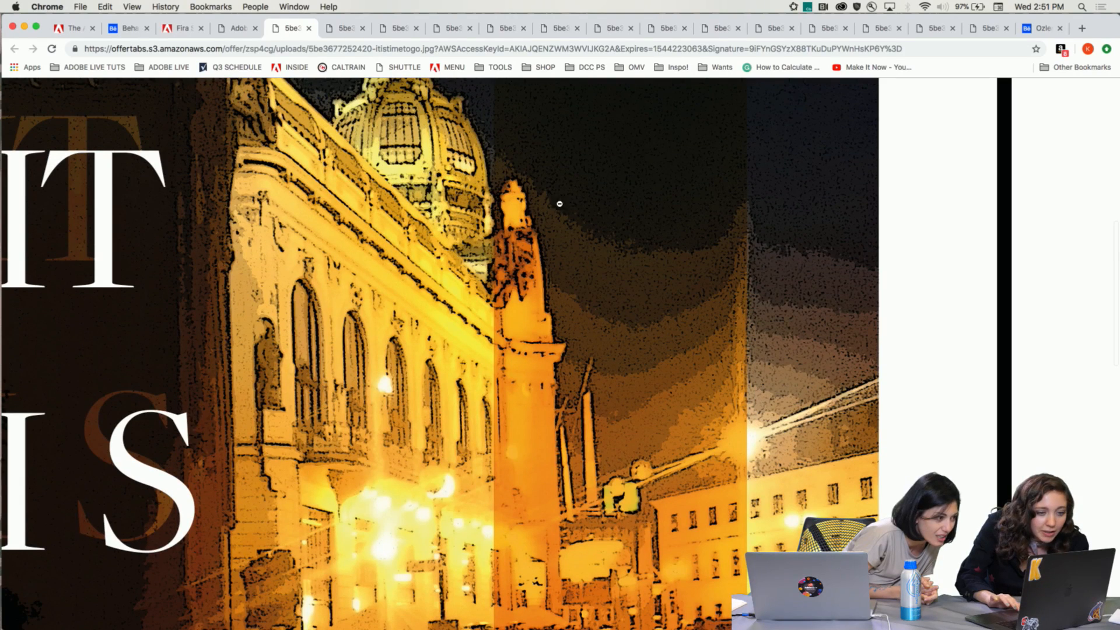
click(623, 258)
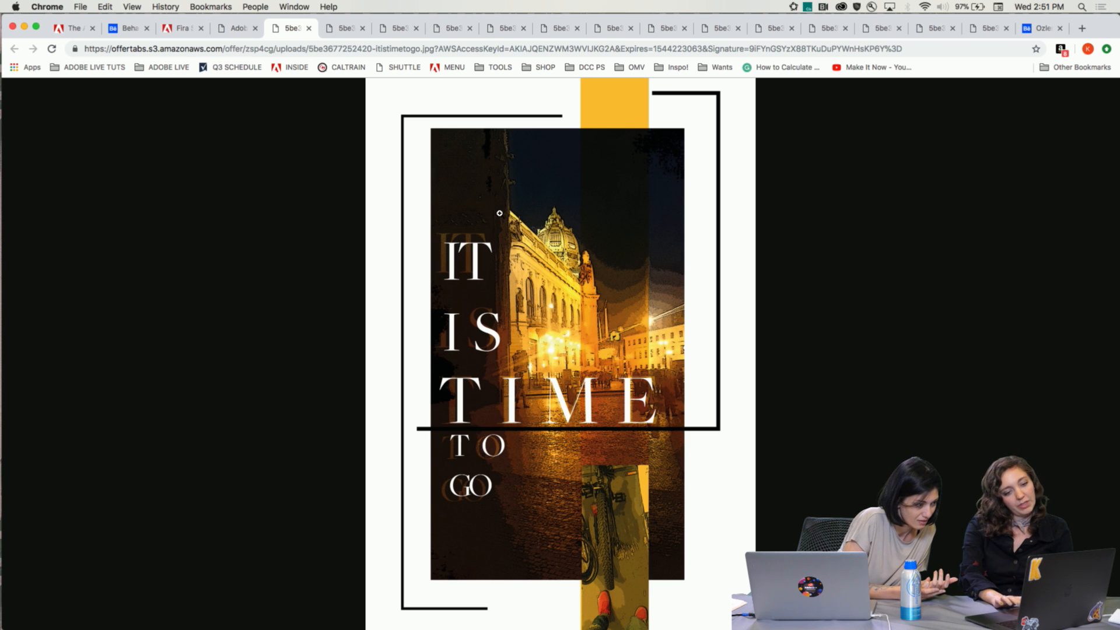
Inspect the shadowed "IT" and "TIME" title lettering enlarged, and go back to the gallery grid
click(427, 252)
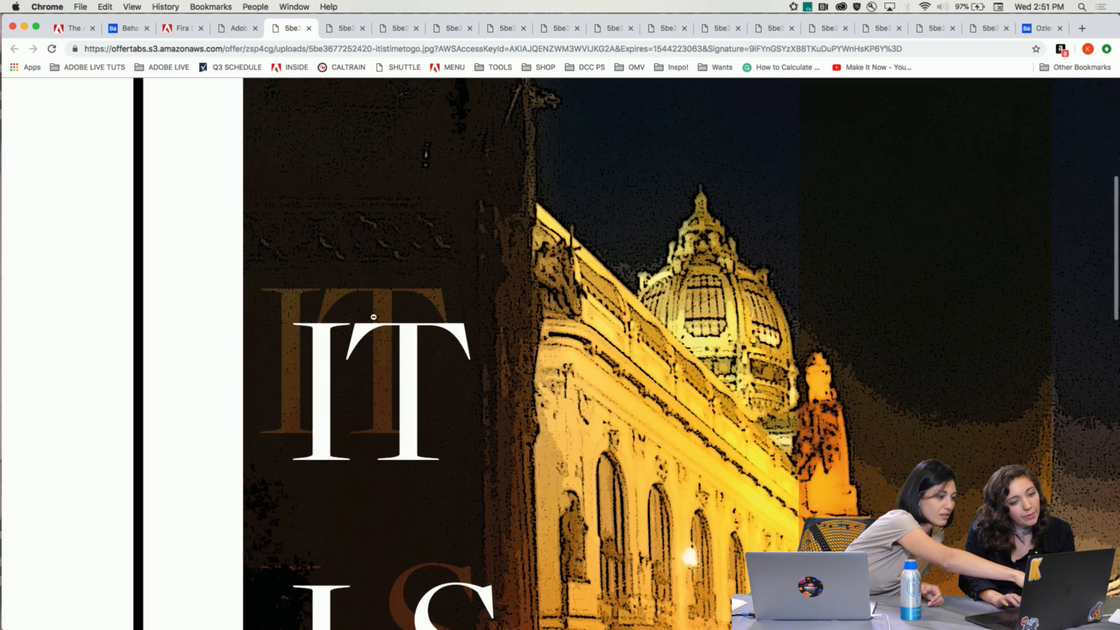
click(281, 369)
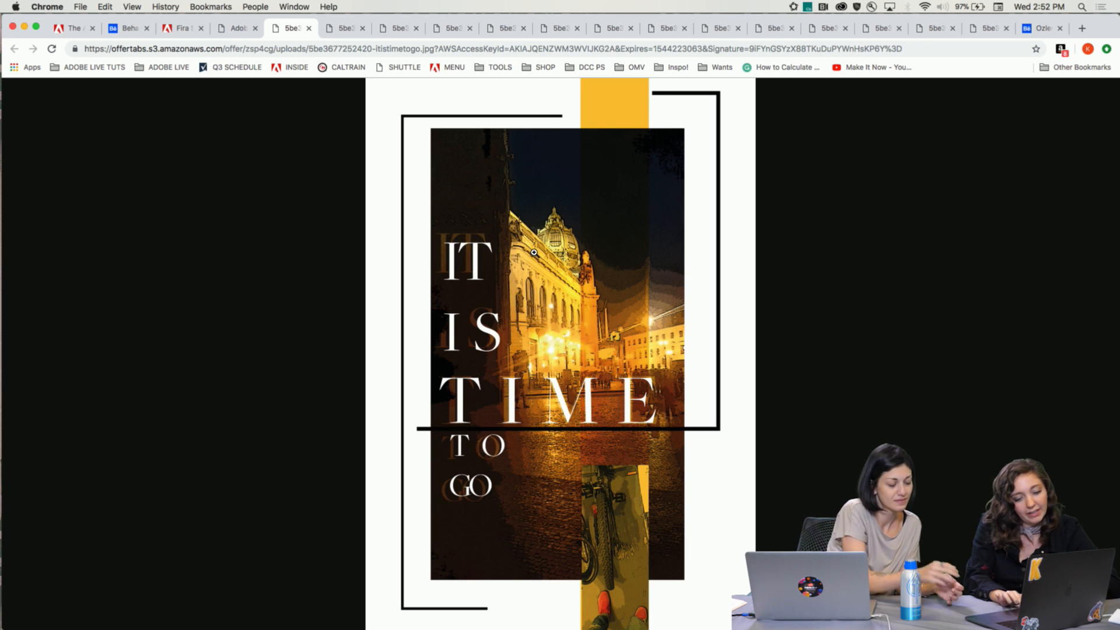
click(551, 383)
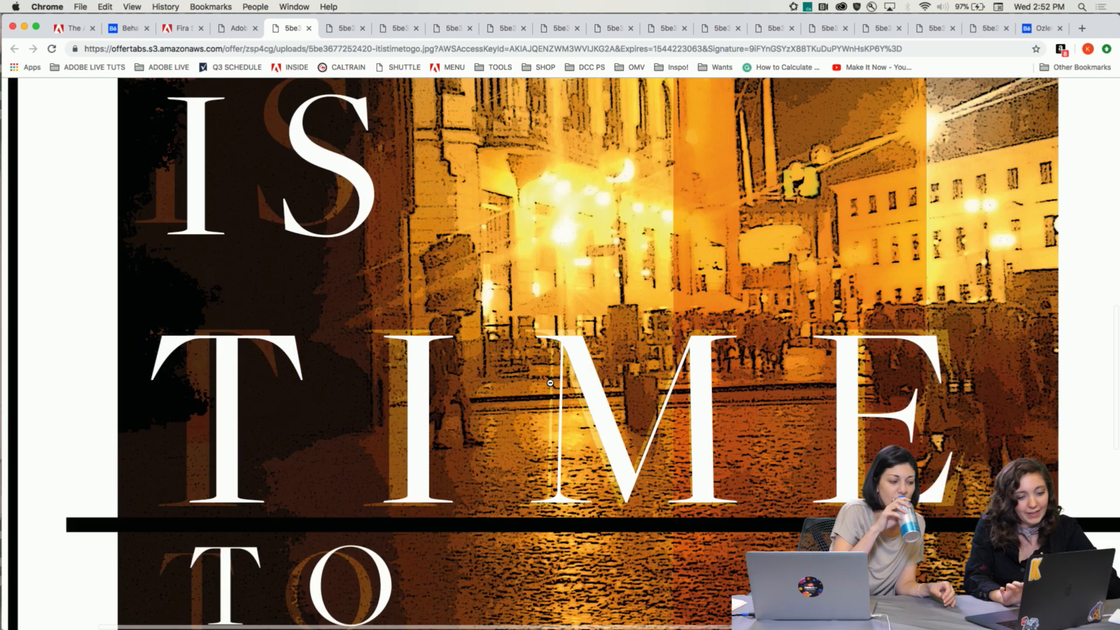
click(551, 383)
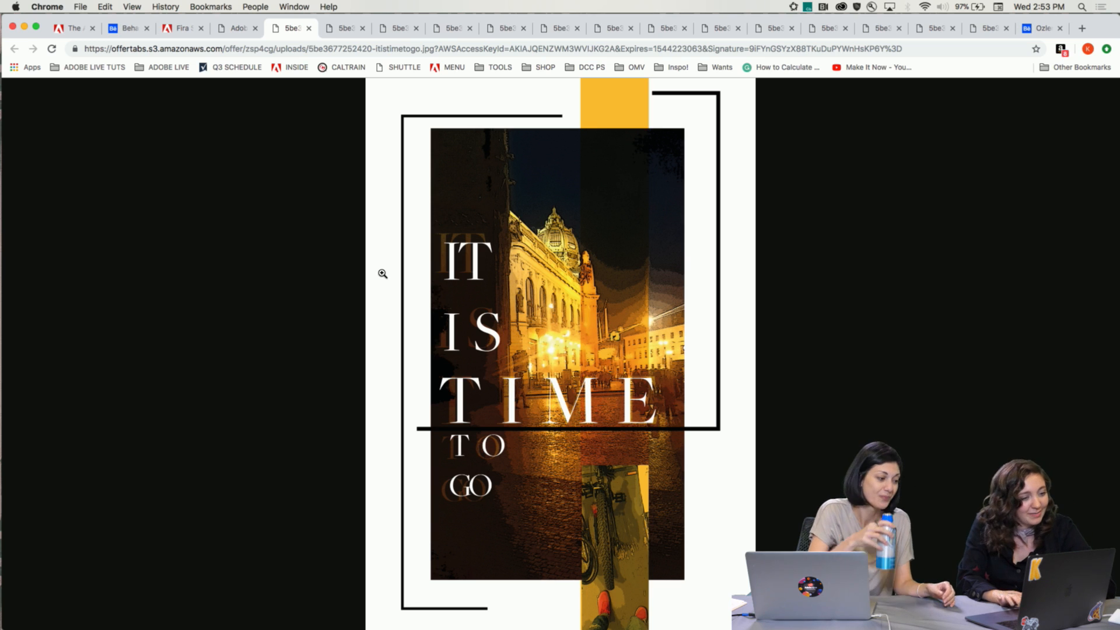
click(236, 28)
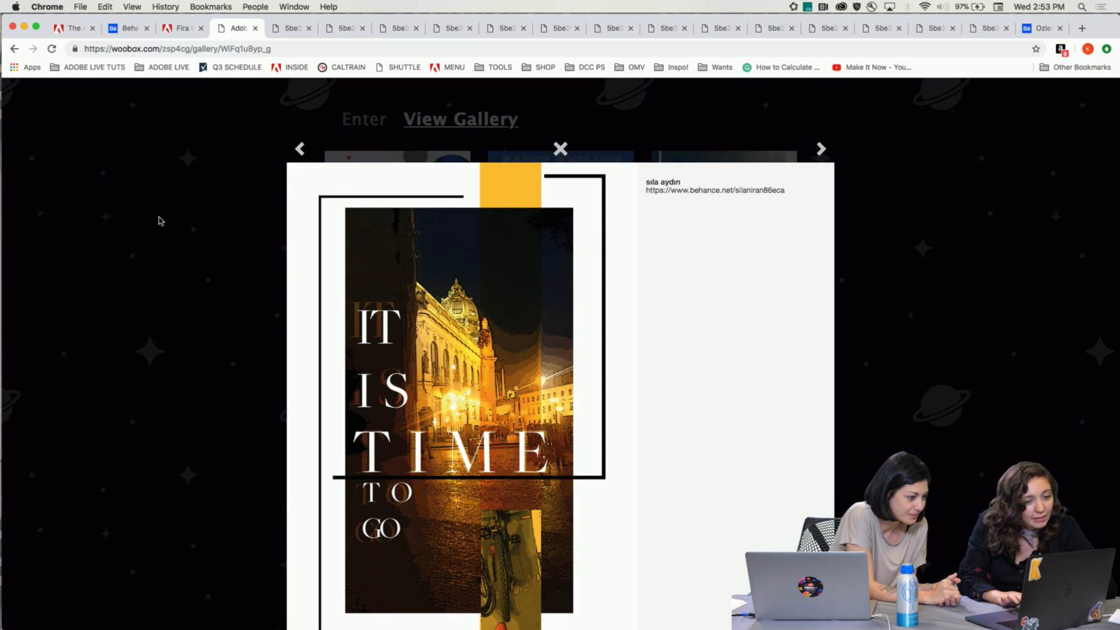
click(157, 269)
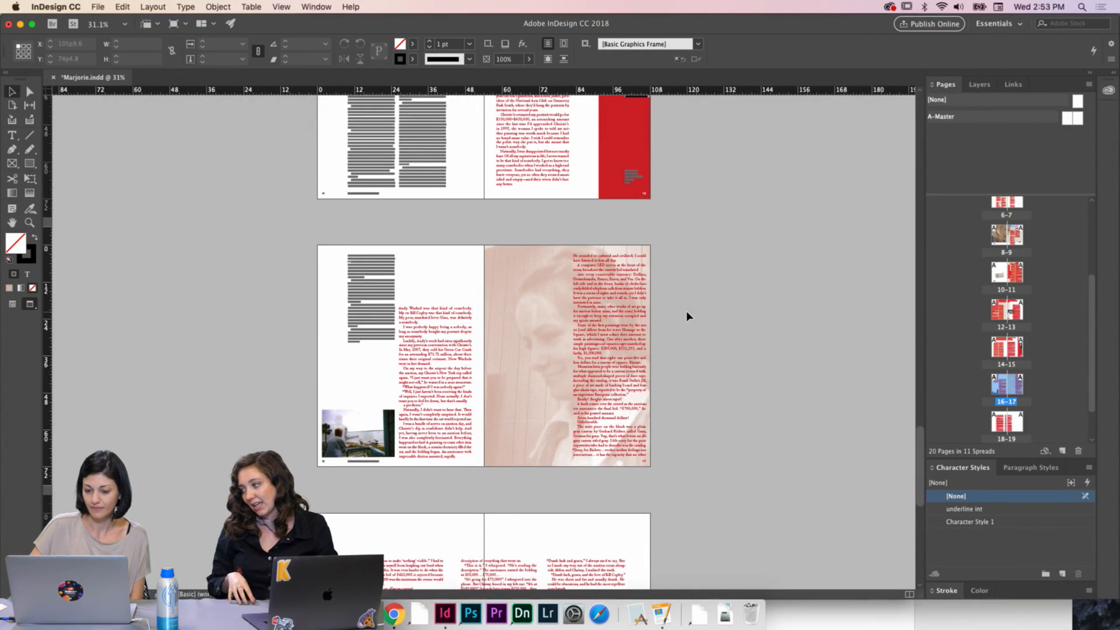
In InDesign, look over the Marjorie.indd spreads at a reduced scale and enlarge the "Selling Warhol" spread
key(super+minus)
scroll(686, 311, down, 10)
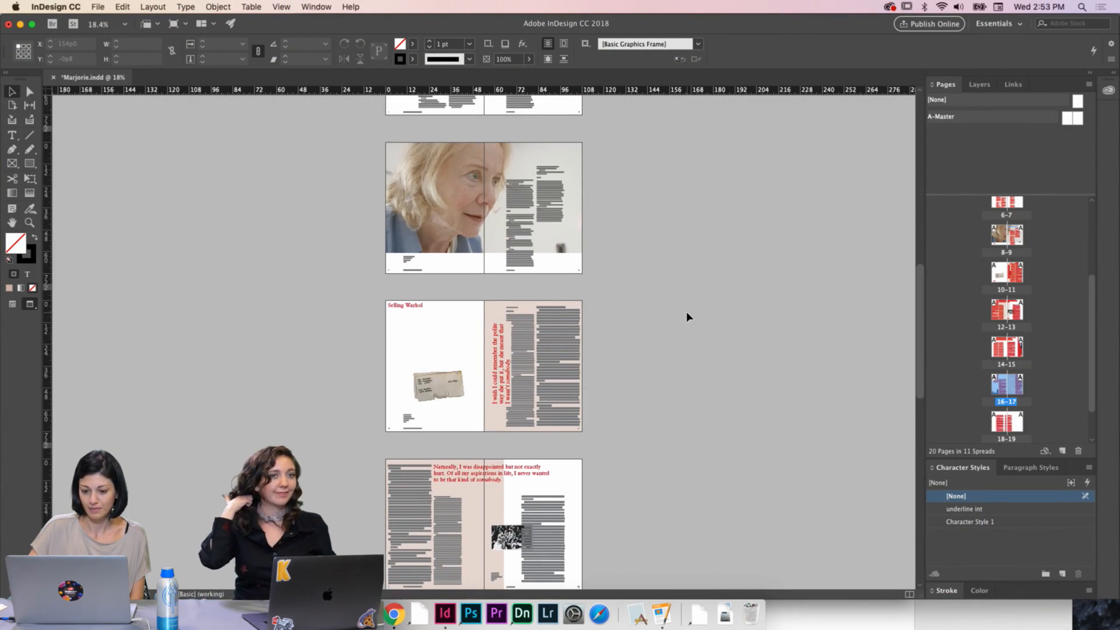
scroll(686, 315, up, 5)
key(super+equal)
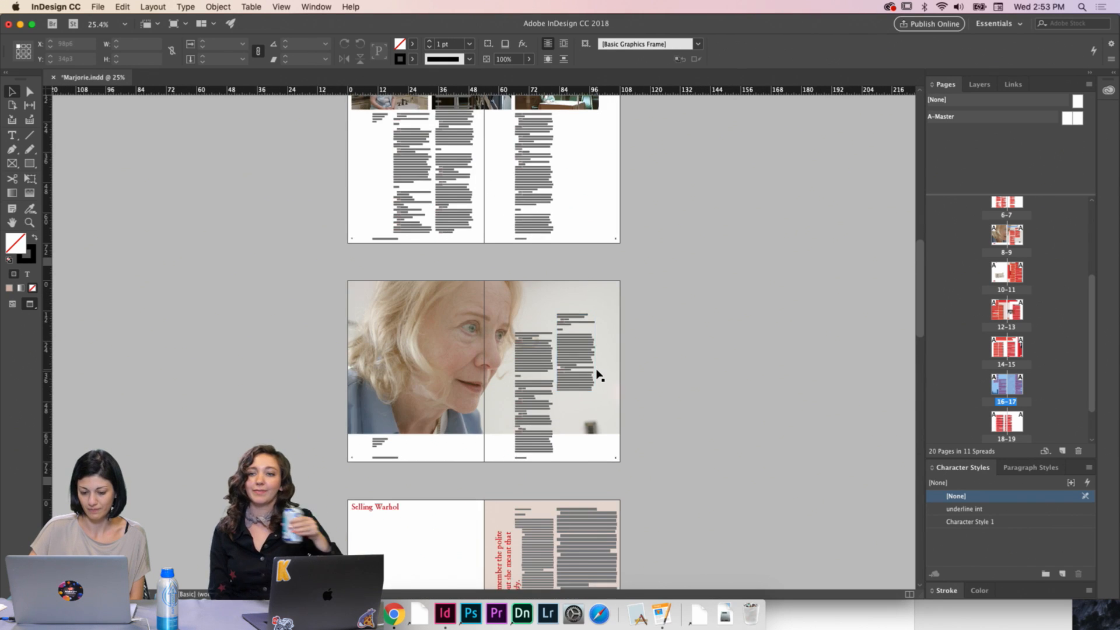
scroll(594, 374, down, 3)
scroll(589, 391, up, 1)
scroll(589, 390, down, 4)
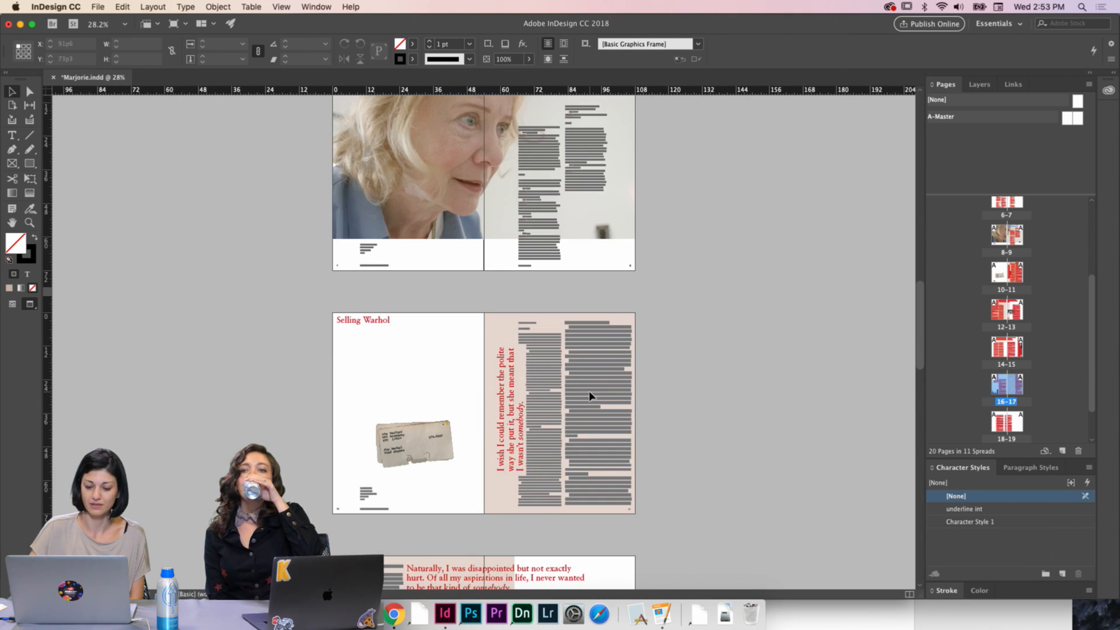
scroll(590, 392, up, 9)
scroll(589, 393, down, 5)
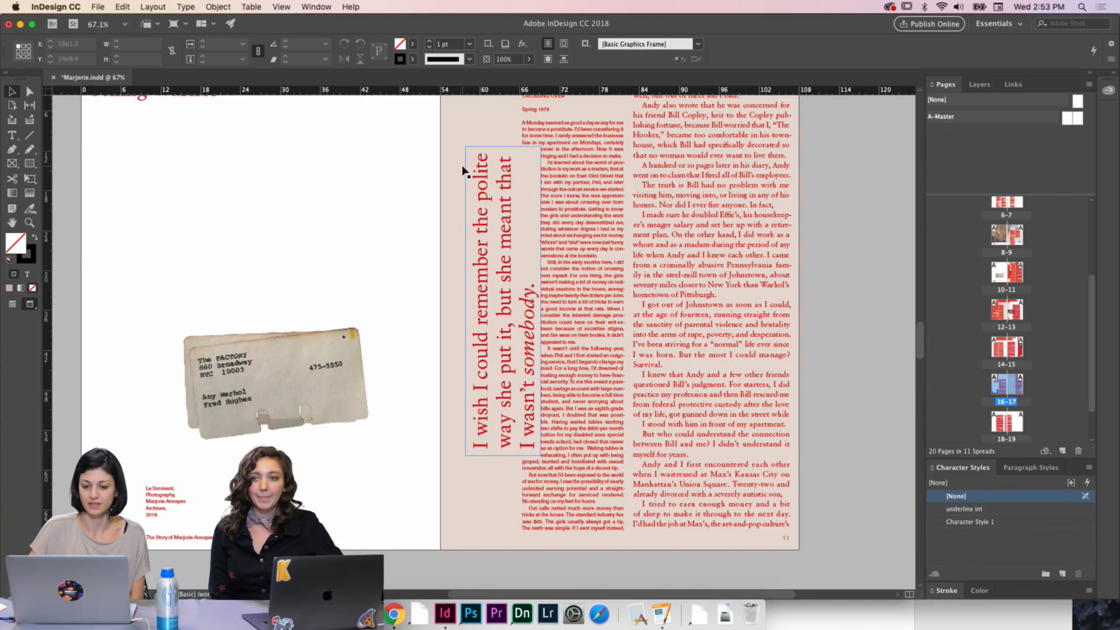
Examine the "Selling Warhol" spread's title, vertical pull quote and text columns on pages 10–11
scroll(463, 170, up, 3)
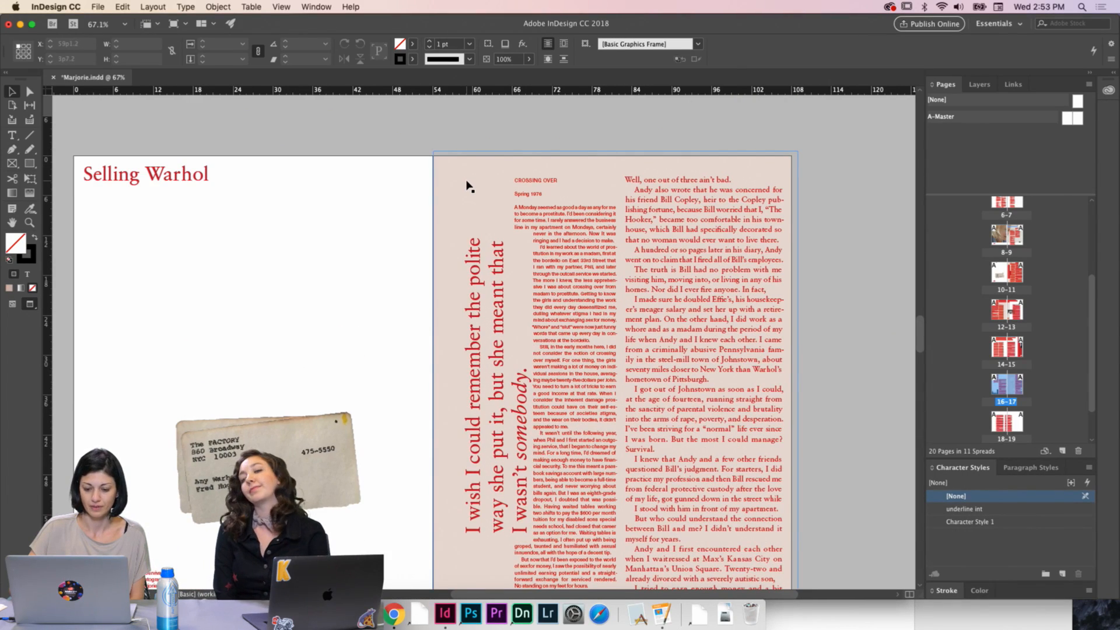
scroll(466, 186, down, 1)
scroll(467, 198, down, 2)
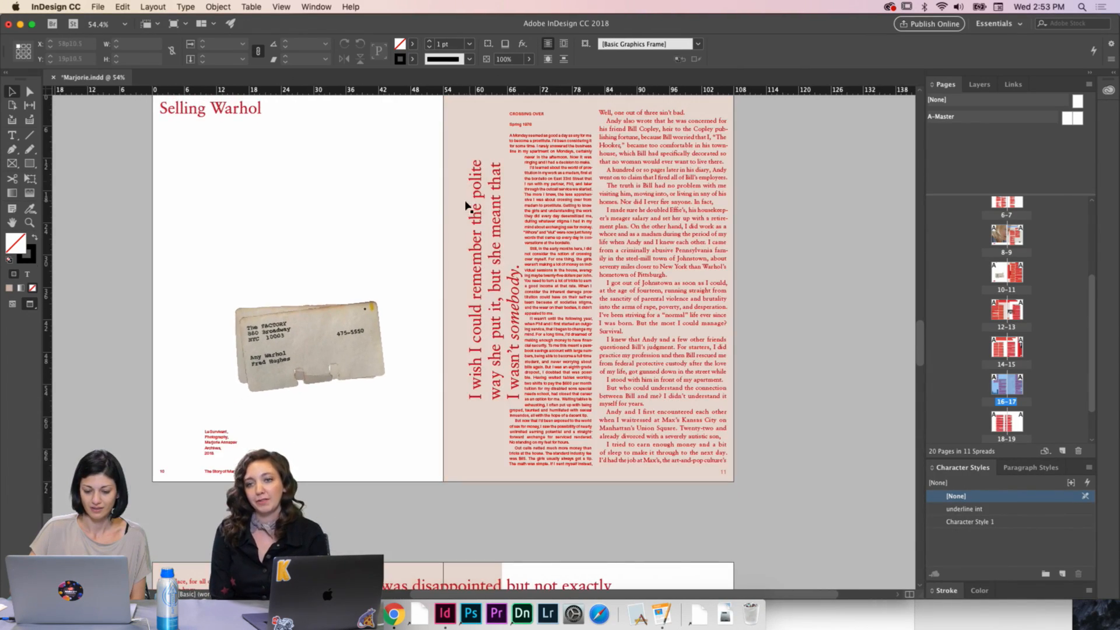
scroll(402, 302, up, 5)
scroll(402, 302, down, 5)
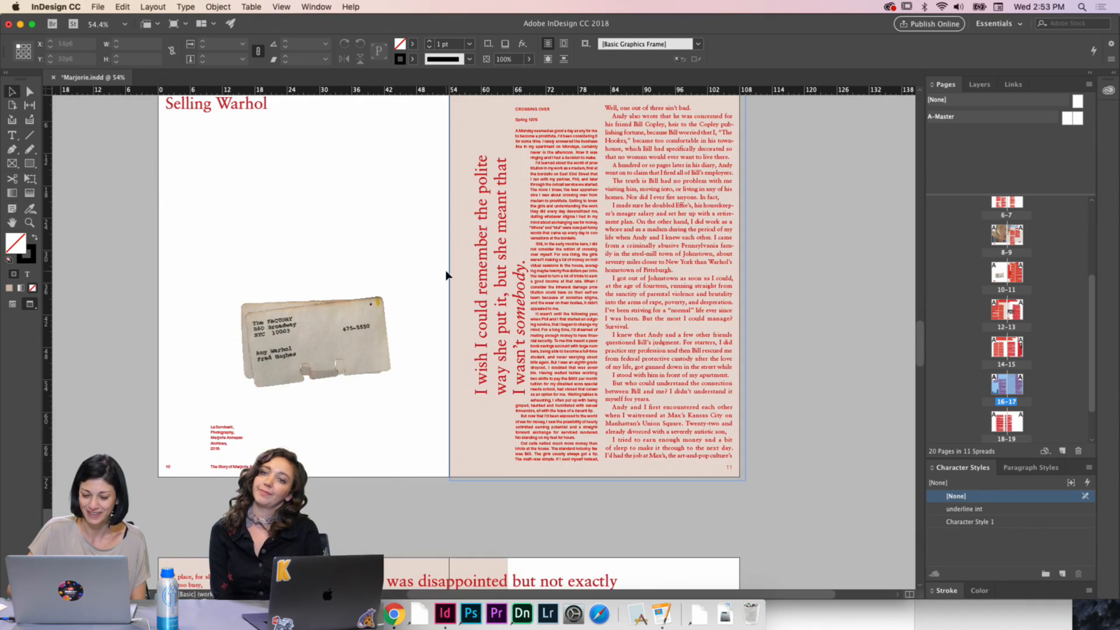
Compare the "Selling Warhol" spread with the "Naturally, I was disappointed" spread on pages 12–13
scroll(446, 276, down, 8)
scroll(445, 275, up, 3)
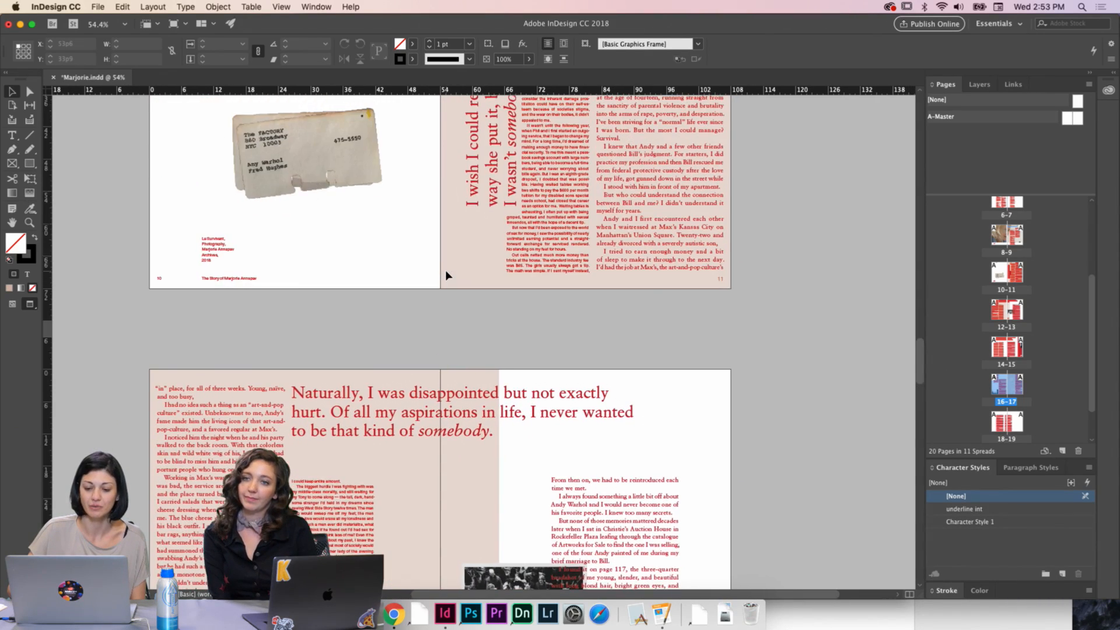
scroll(446, 275, down, 6)
scroll(456, 292, up, 2)
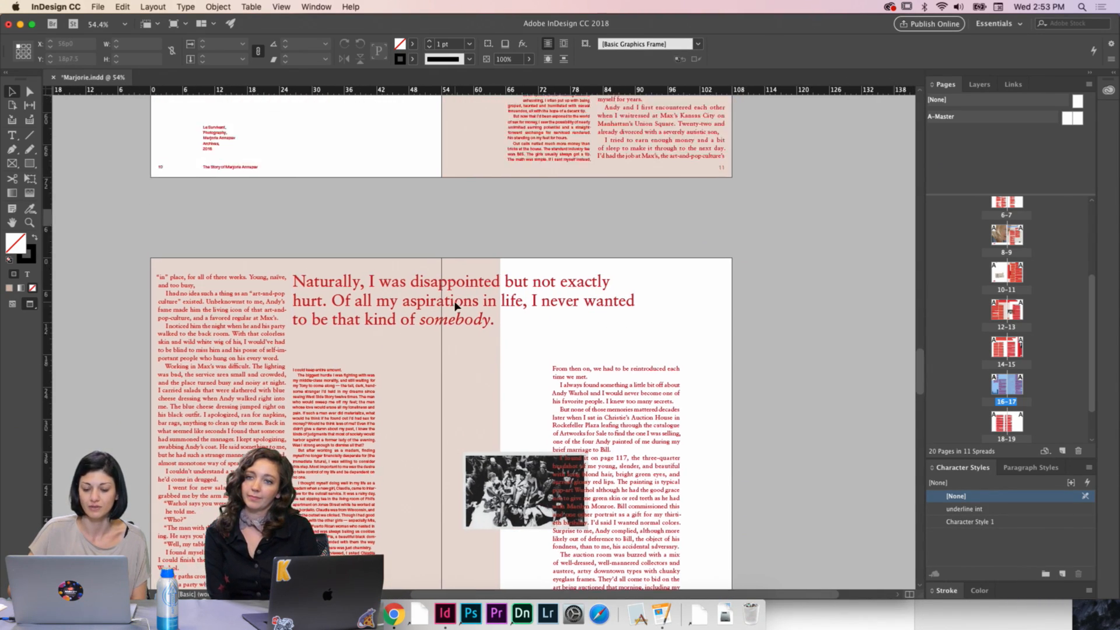
scroll(456, 304, up, 8)
scroll(365, 496, down, 6)
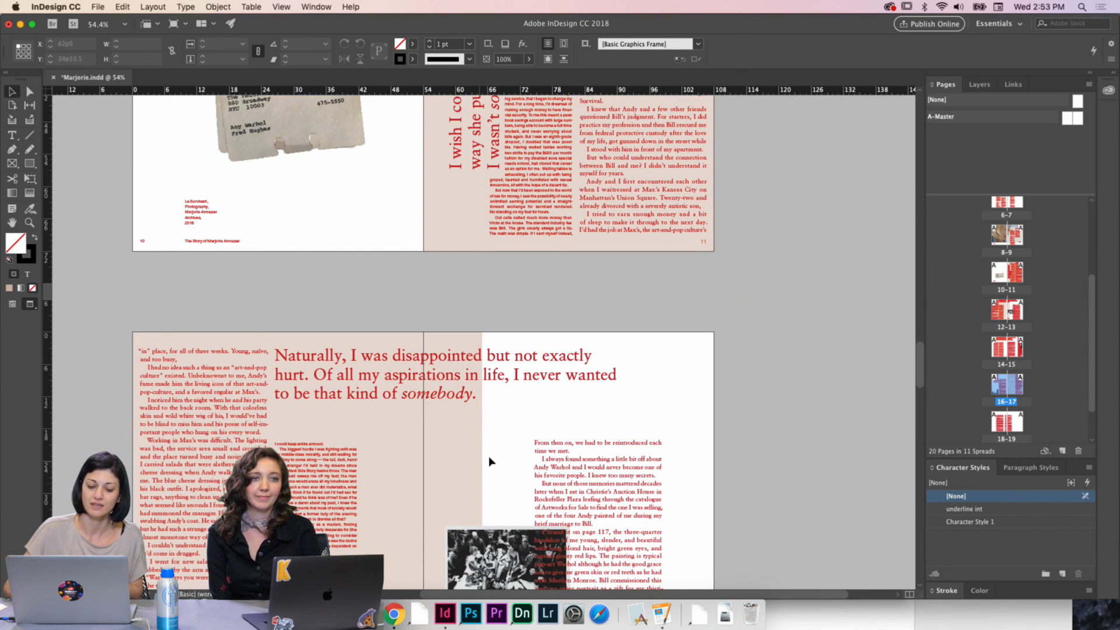
scroll(459, 389, down, 5)
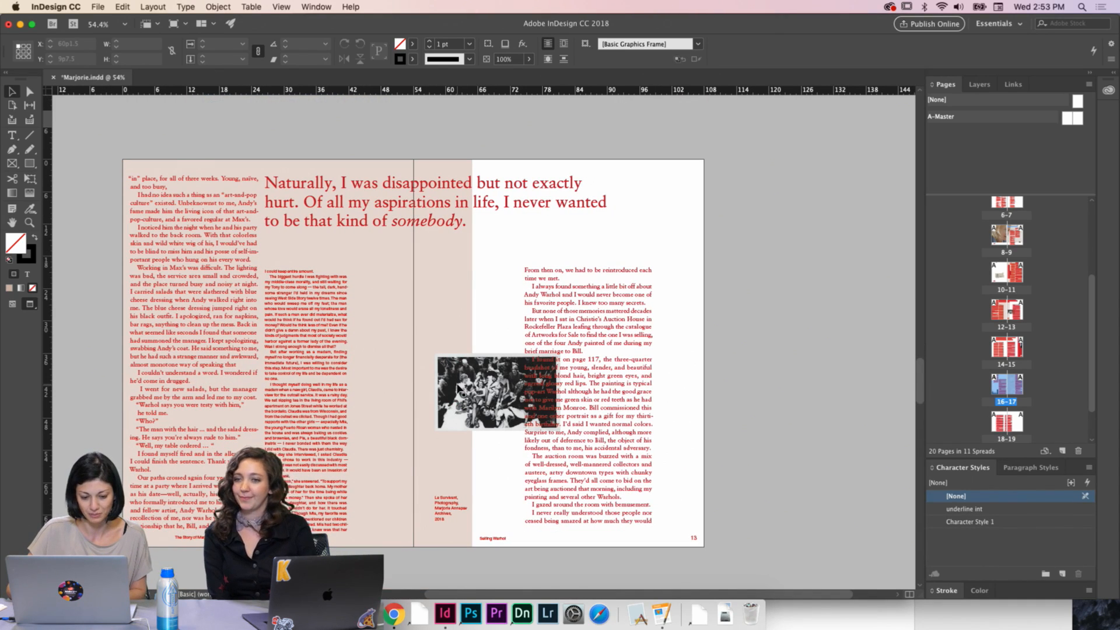
Examine the spreads on pages 14–15 and 16–17, and look back at the opening portrait spread with the matching quote
scroll(458, 389, down, 10)
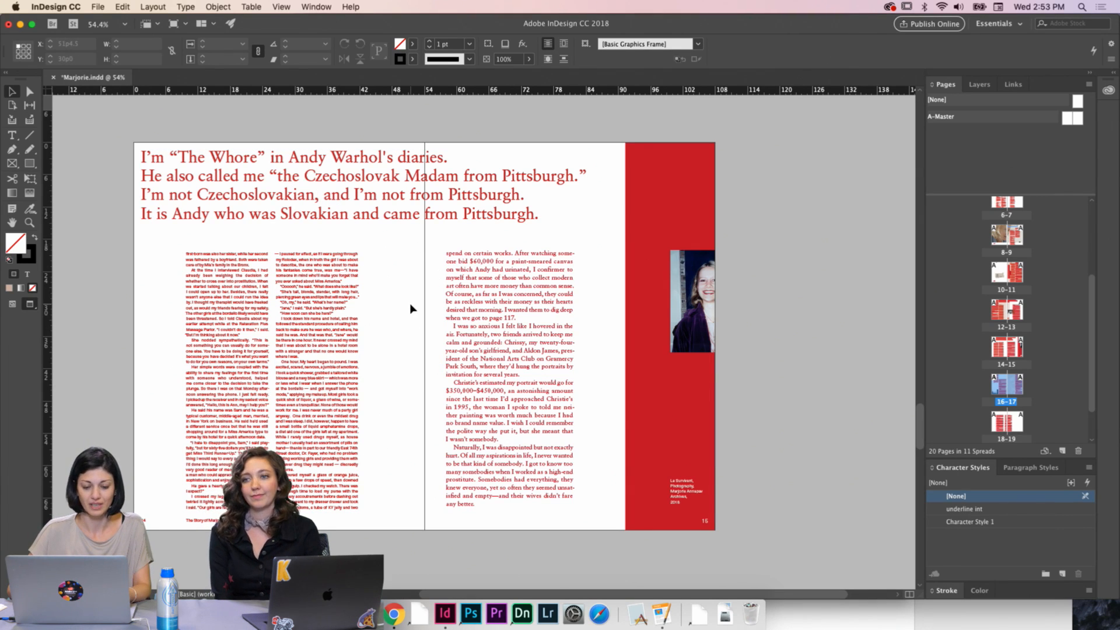
scroll(411, 308, down, 3)
scroll(411, 309, down, 6)
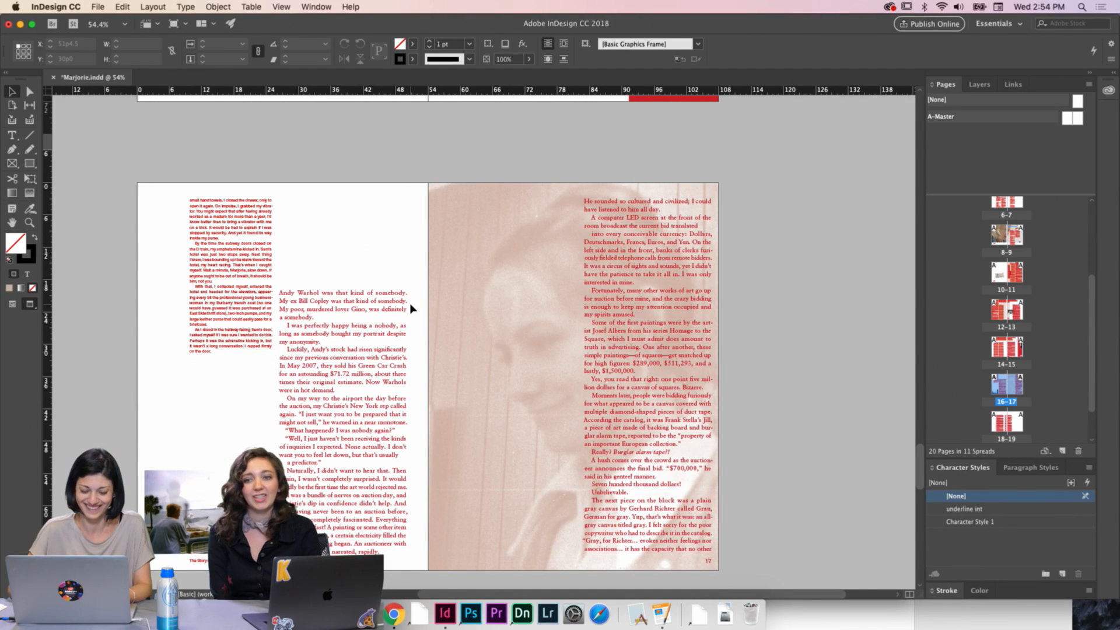
scroll(410, 309, up, 9)
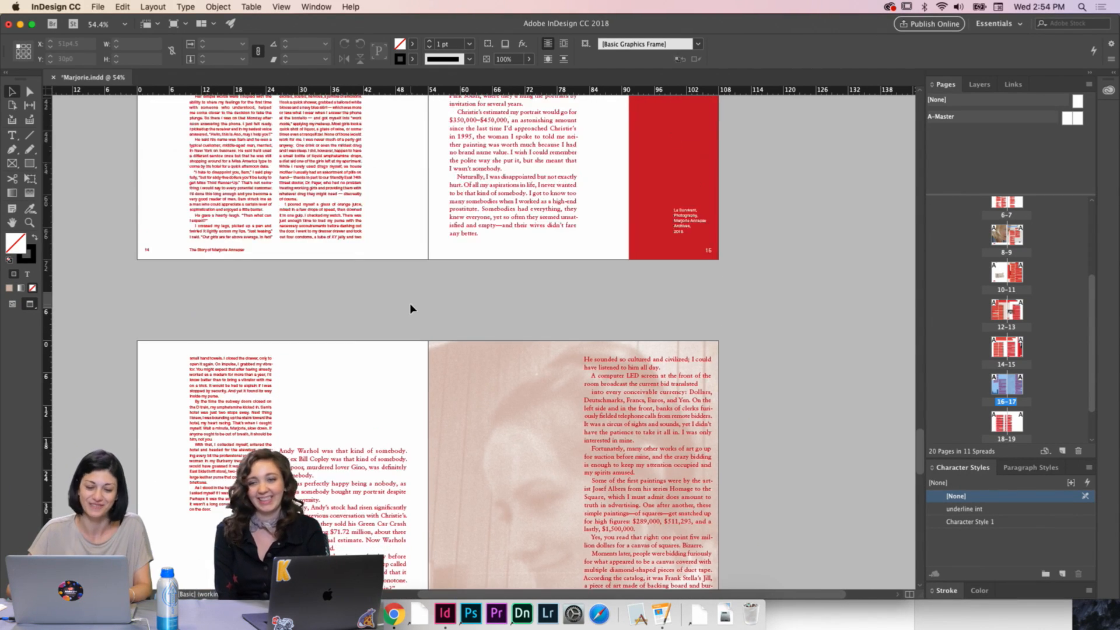
key(super+minus)
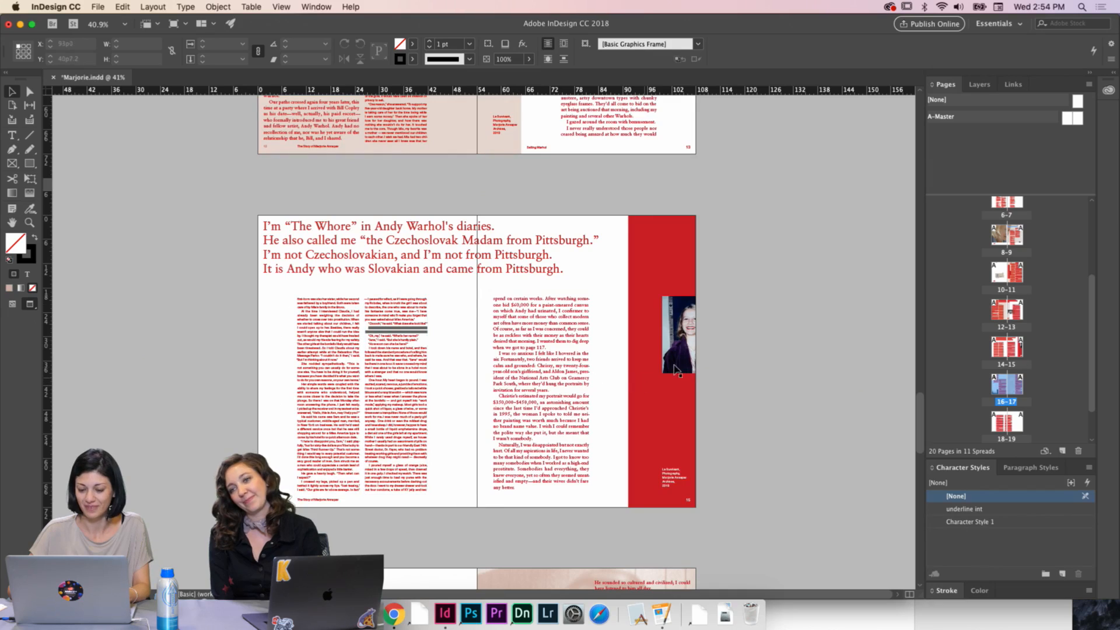
scroll(653, 372, down, 10)
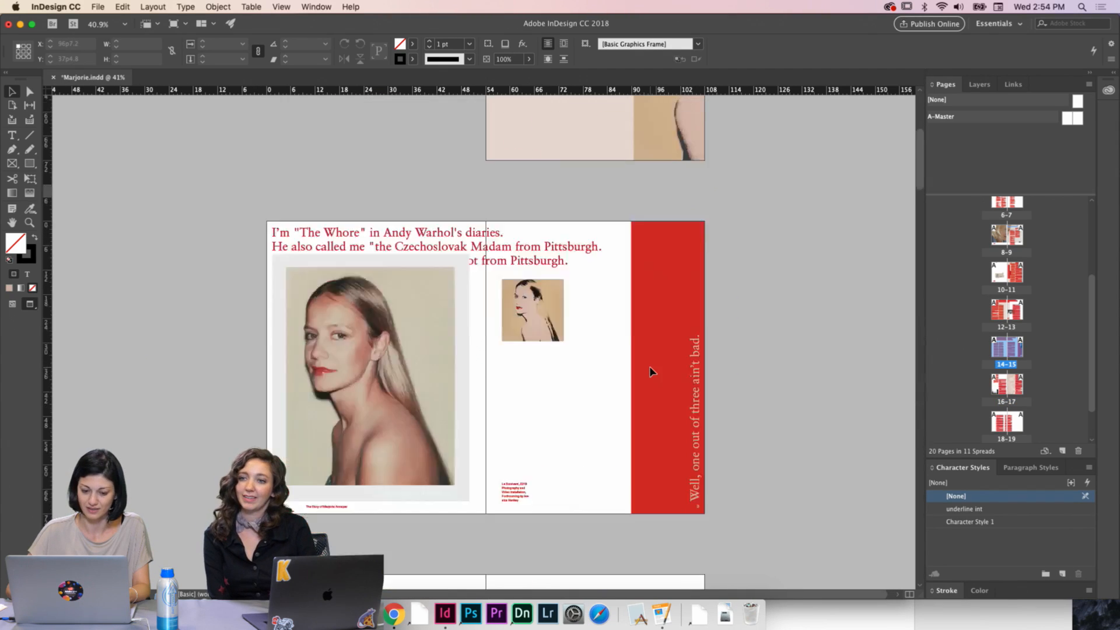
Shift the three text columns on pages 18–19 together toward the left page's outer margin and show the layout guides
scroll(420, 433, down, 15)
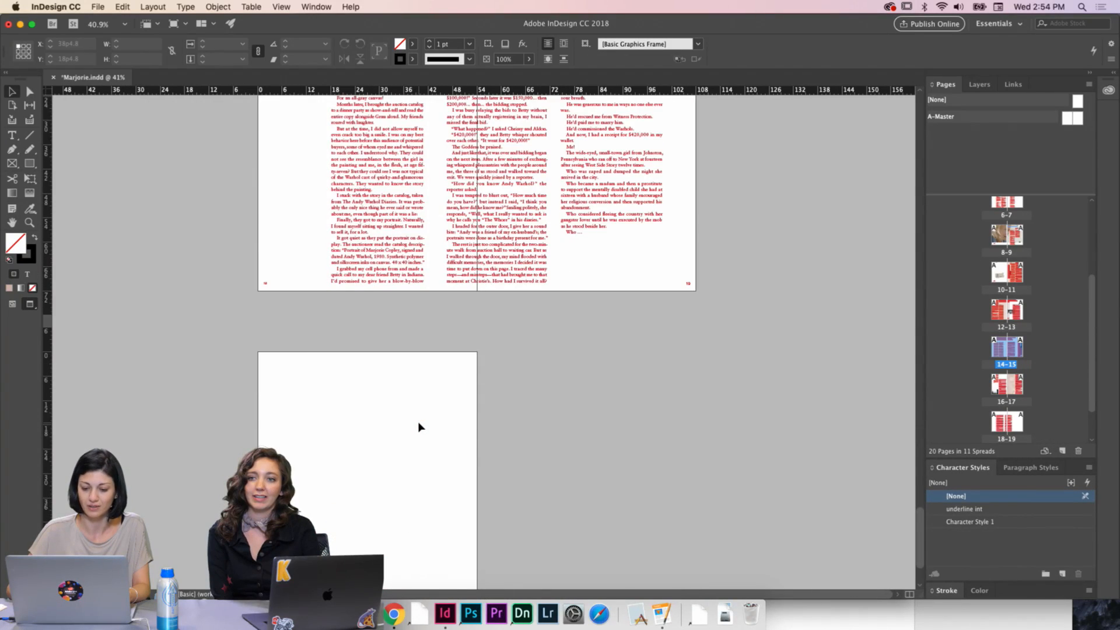
scroll(418, 427, up, 5)
drag(618, 177, 312, 335)
click(333, 195)
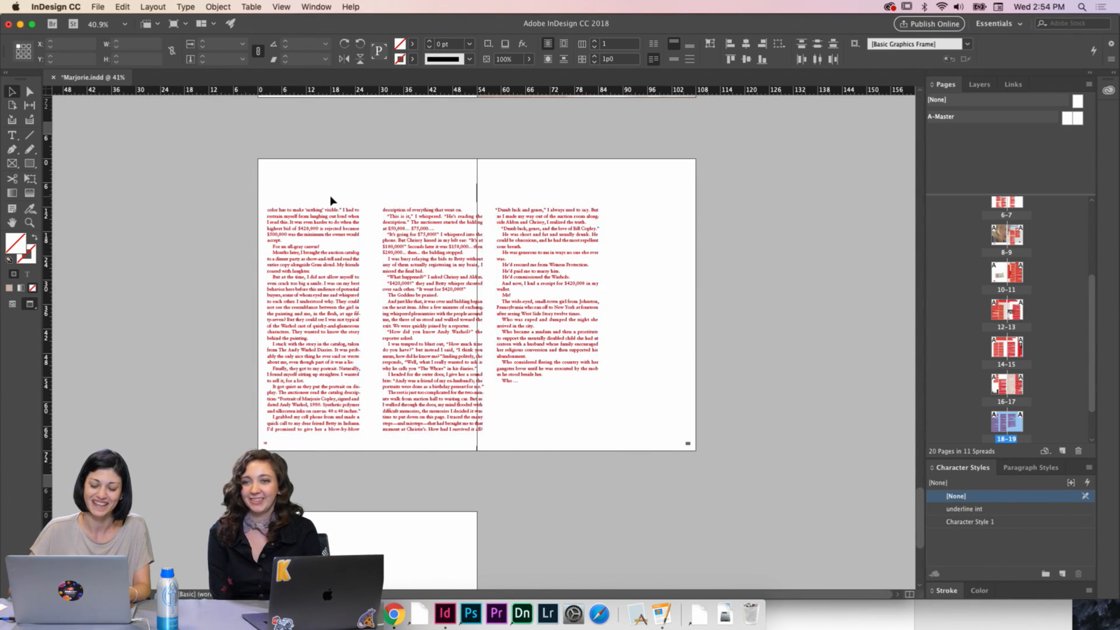
key(w)
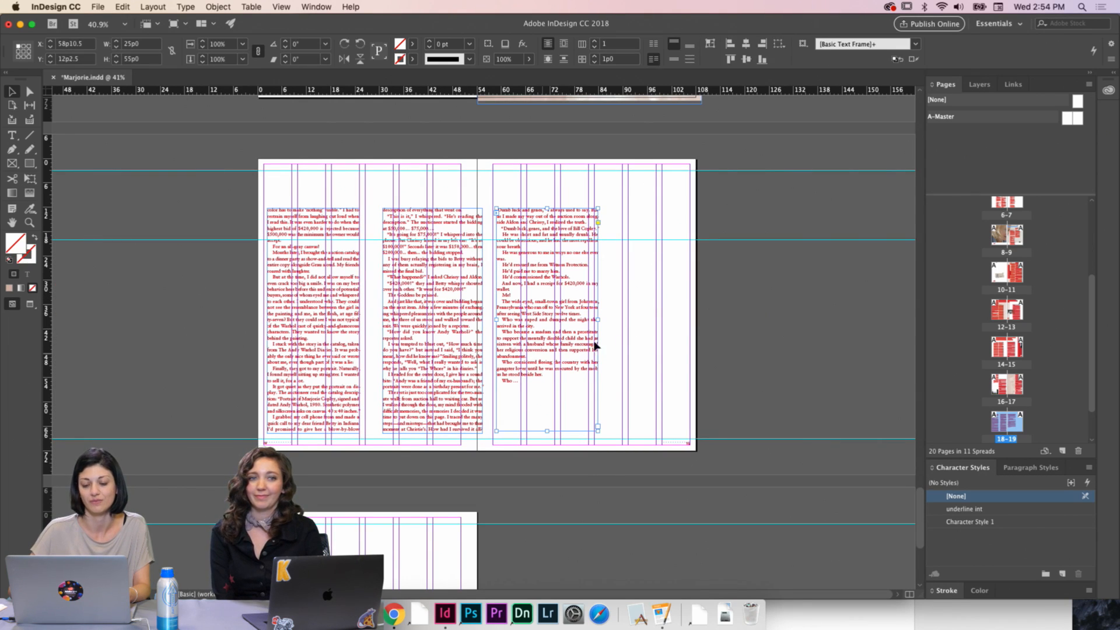
Add a blank two-page spread after pages 18–19 and check it in the document's last spreads
scroll(638, 339, down, 1)
scroll(638, 338, down, 1)
scroll(1006, 321, down, 1)
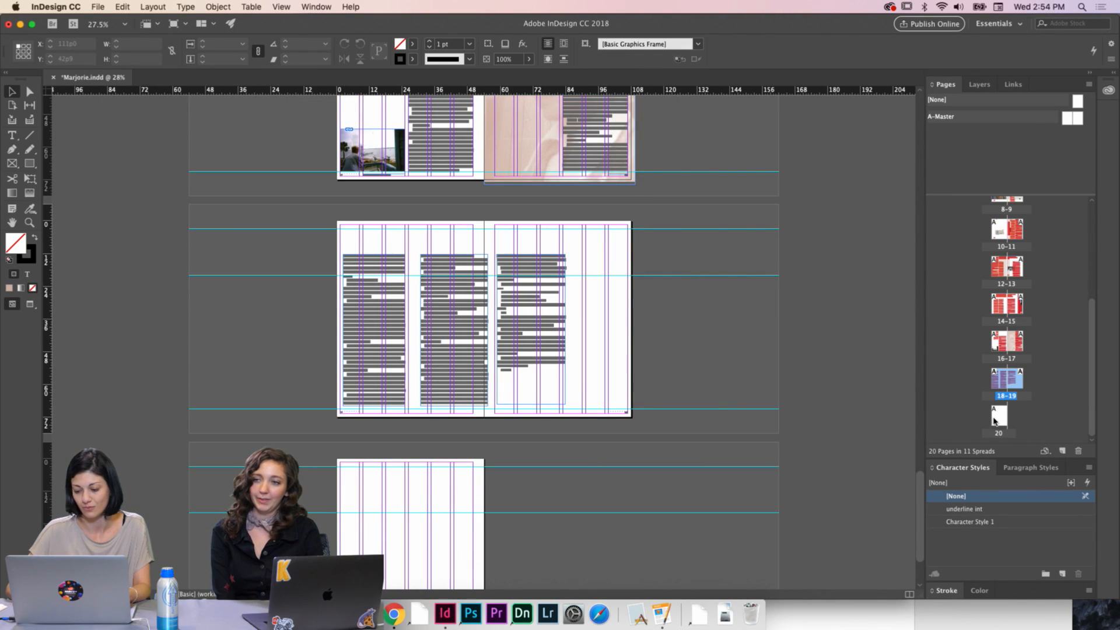
click(1063, 451)
scroll(715, 289, down, 3)
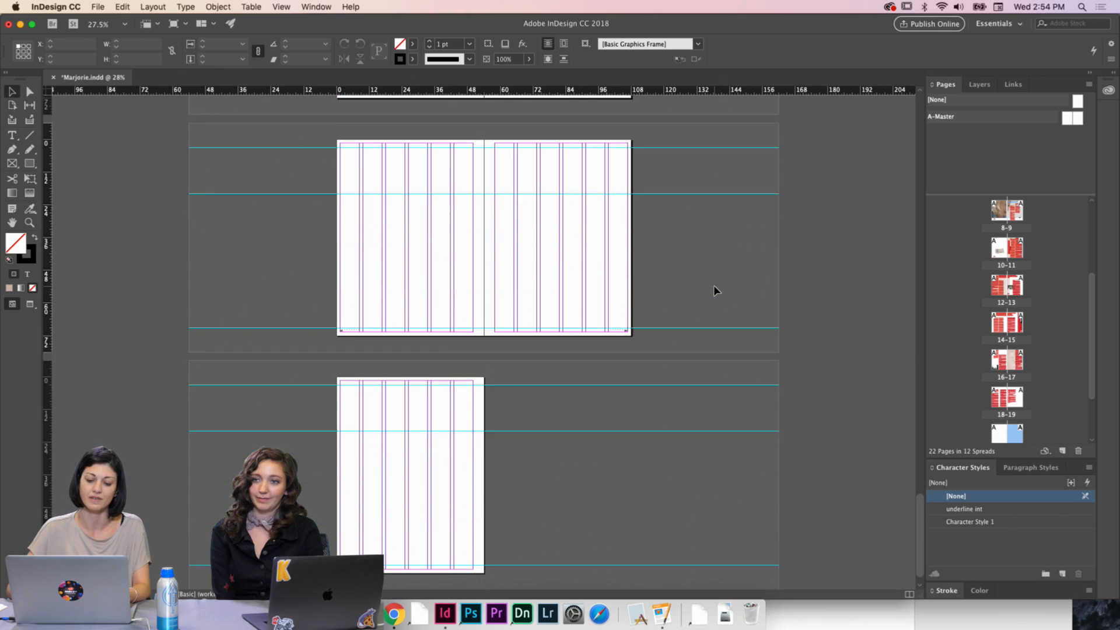
scroll(717, 290, down, 2)
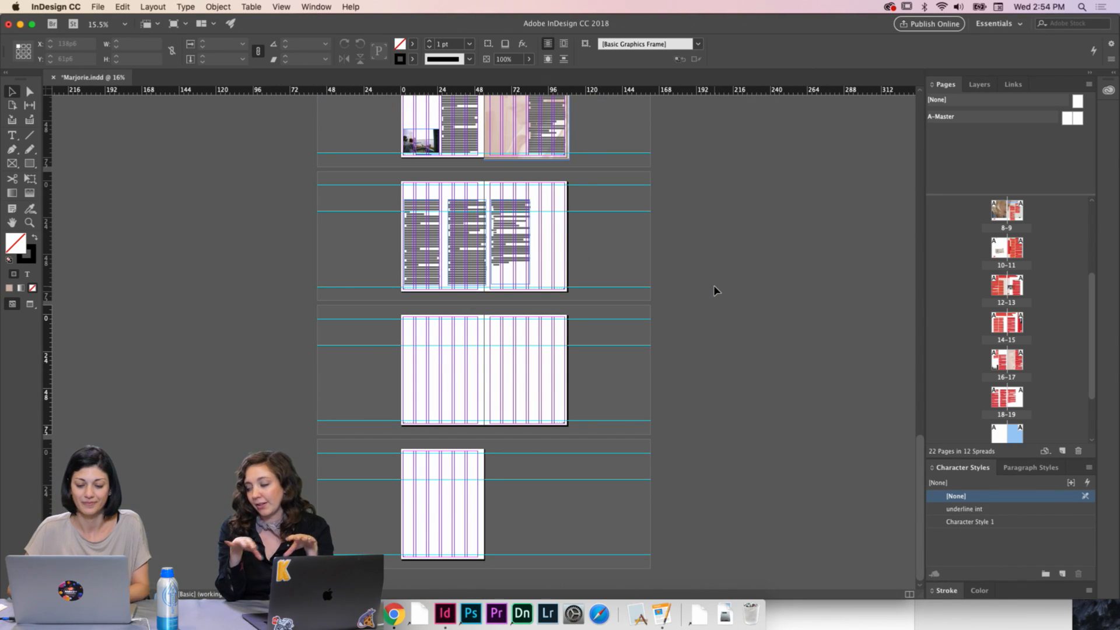
Return to the cover and look over the opening spreads with the guides hidden in preview mode
key(w)
scroll(713, 285, up, 5)
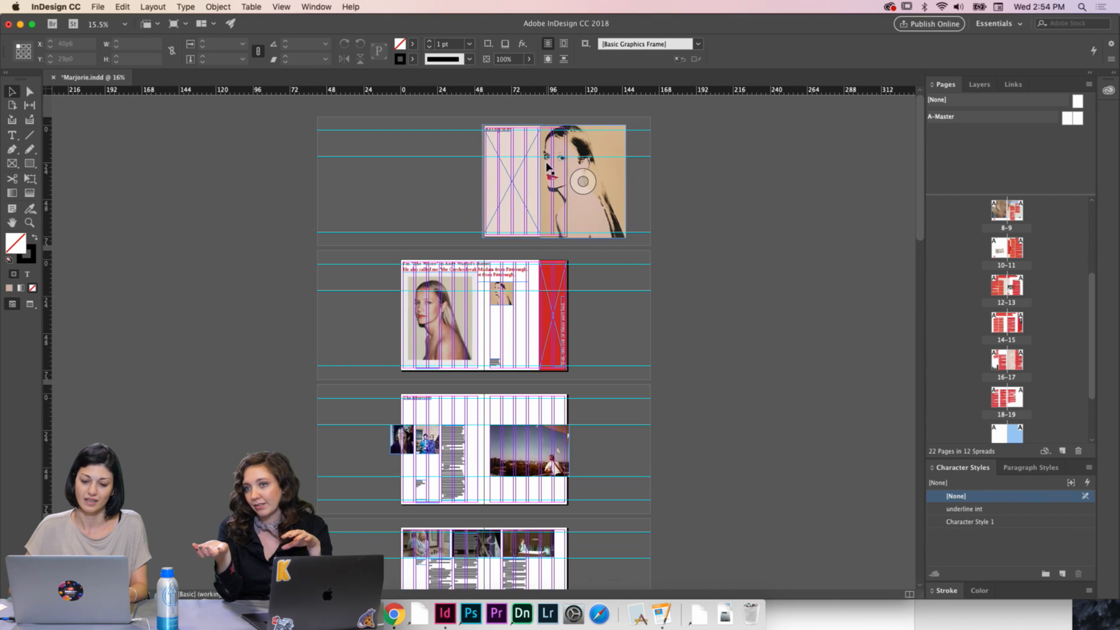
scroll(548, 167, up, 2)
scroll(549, 167, up, 1)
key(w)
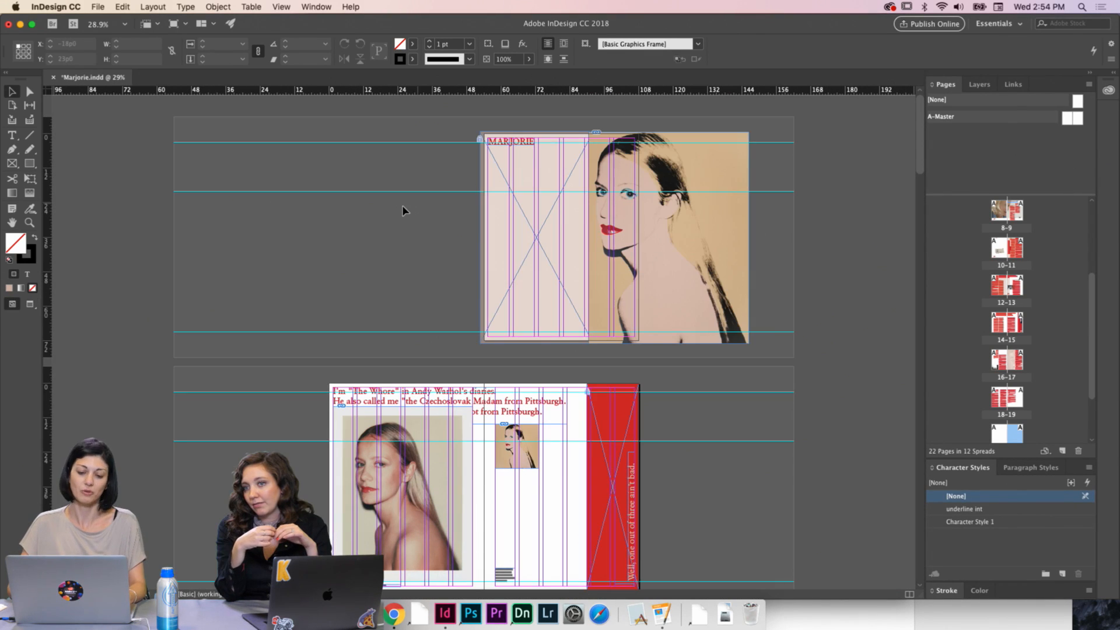
key(w)
scroll(399, 205, down, 4)
scroll(399, 205, down, 3)
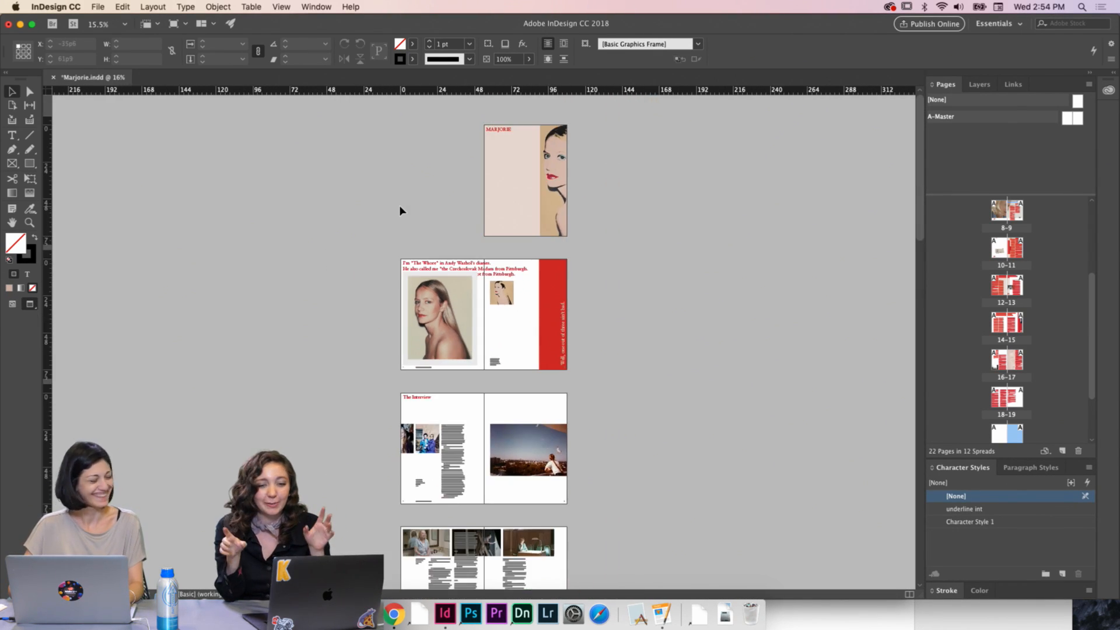
scroll(399, 205, down, 6)
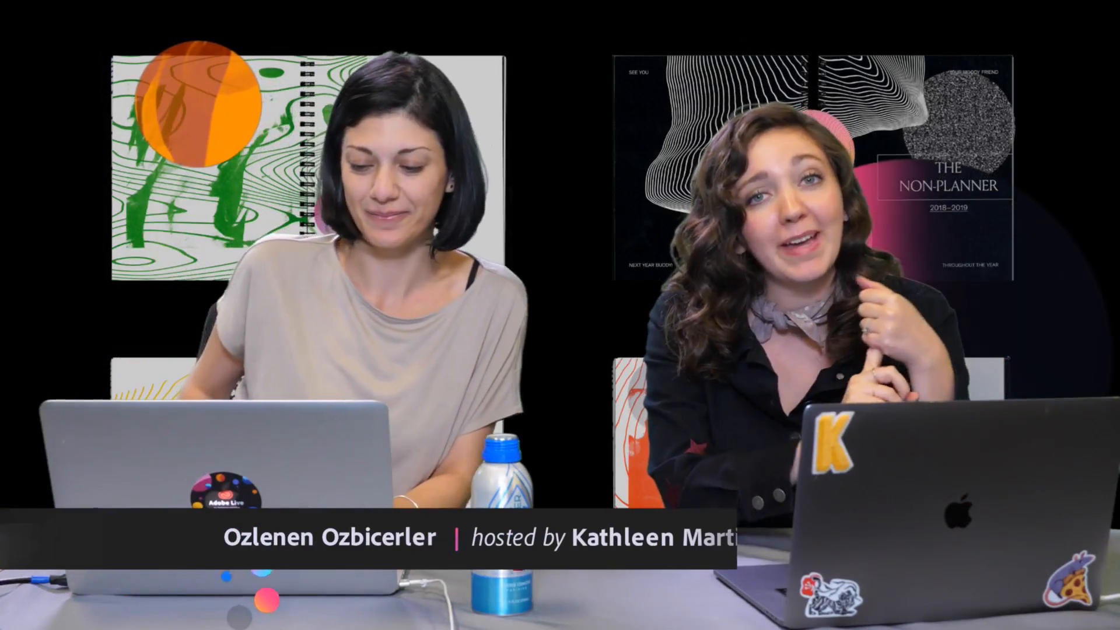